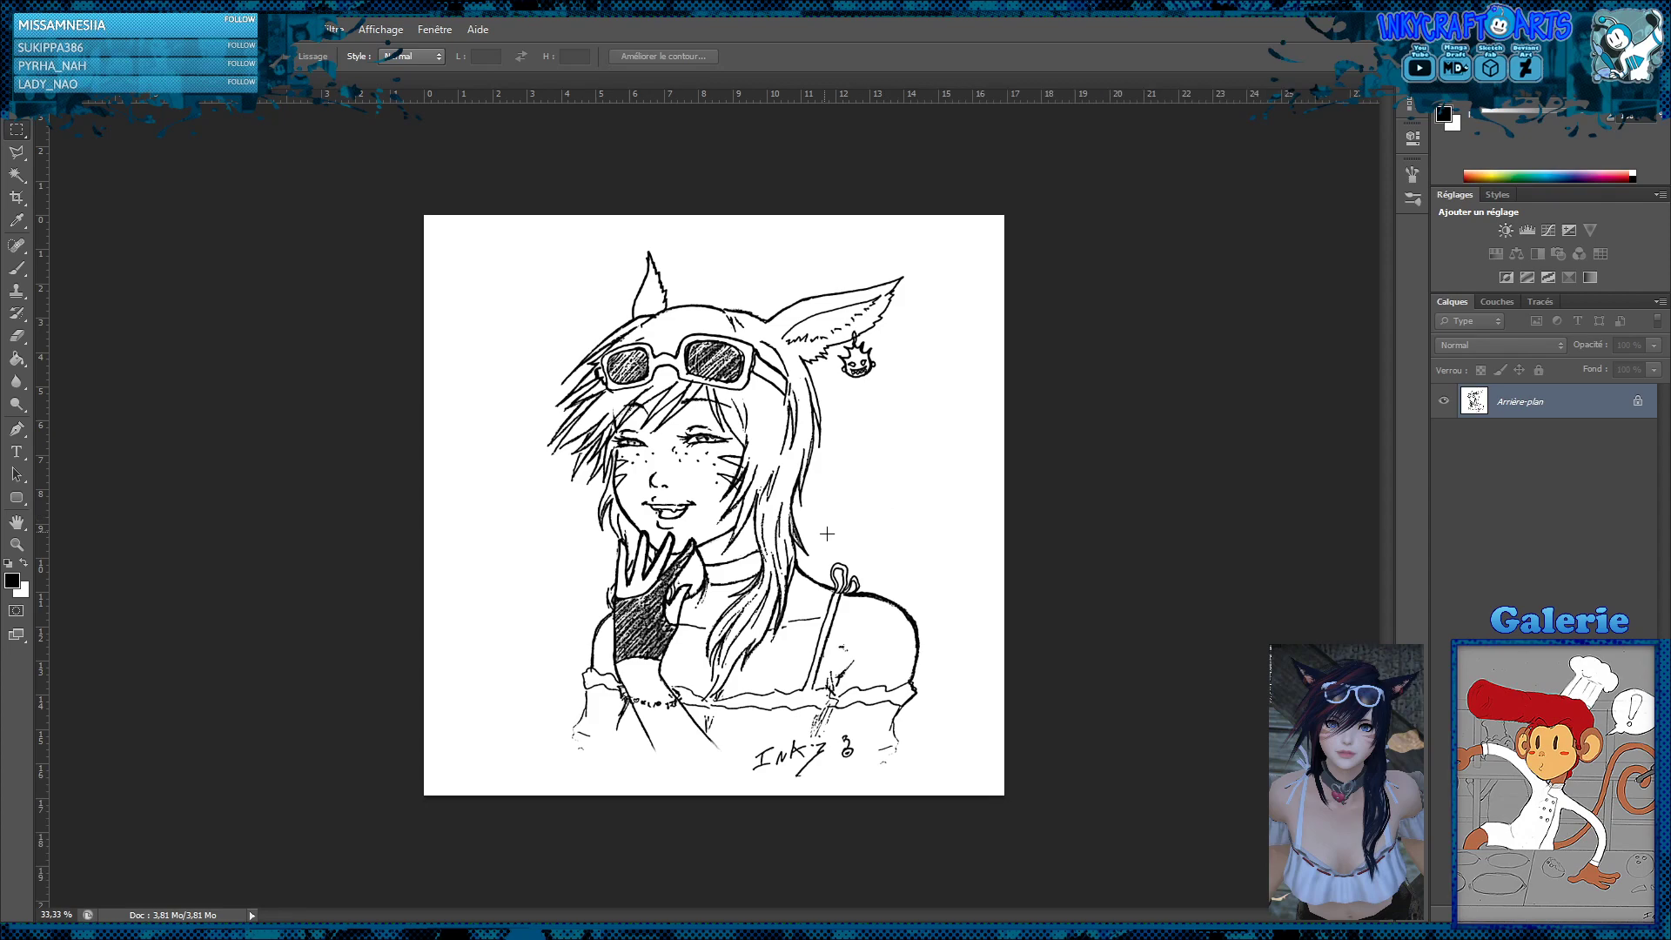
Create a new layer above the scanned line art and ready the Polygonal Lasso at 100% zoom on the face and hand
key("z")
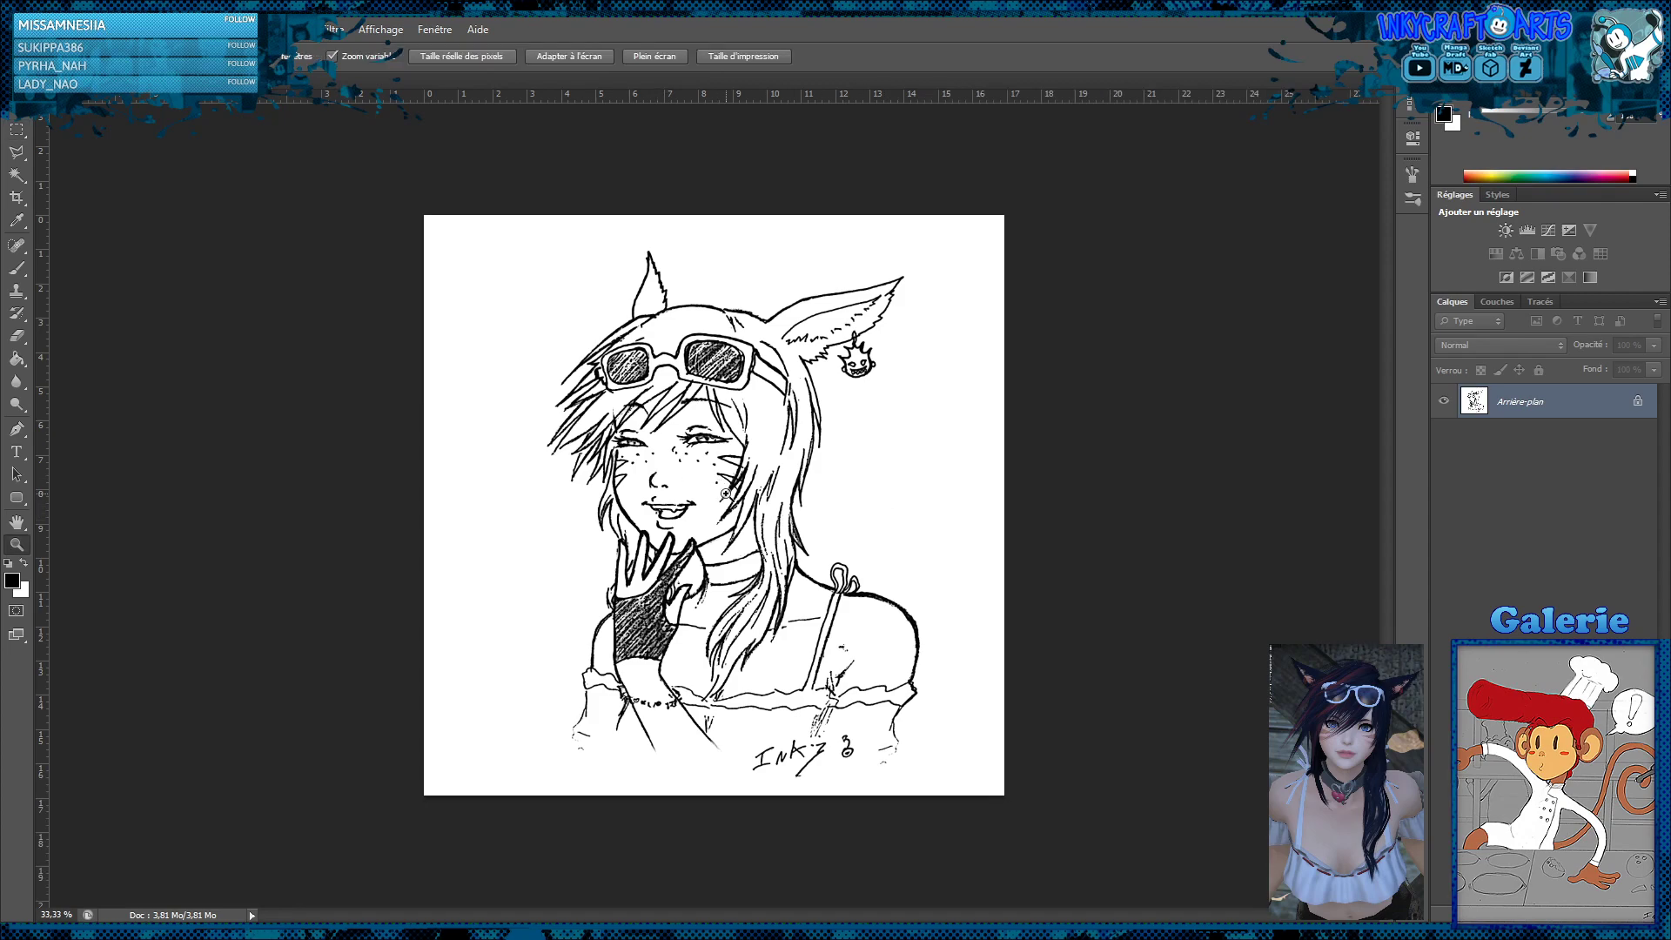
left_click(725, 493)
left_click_drag(905, 551, 892, 501)
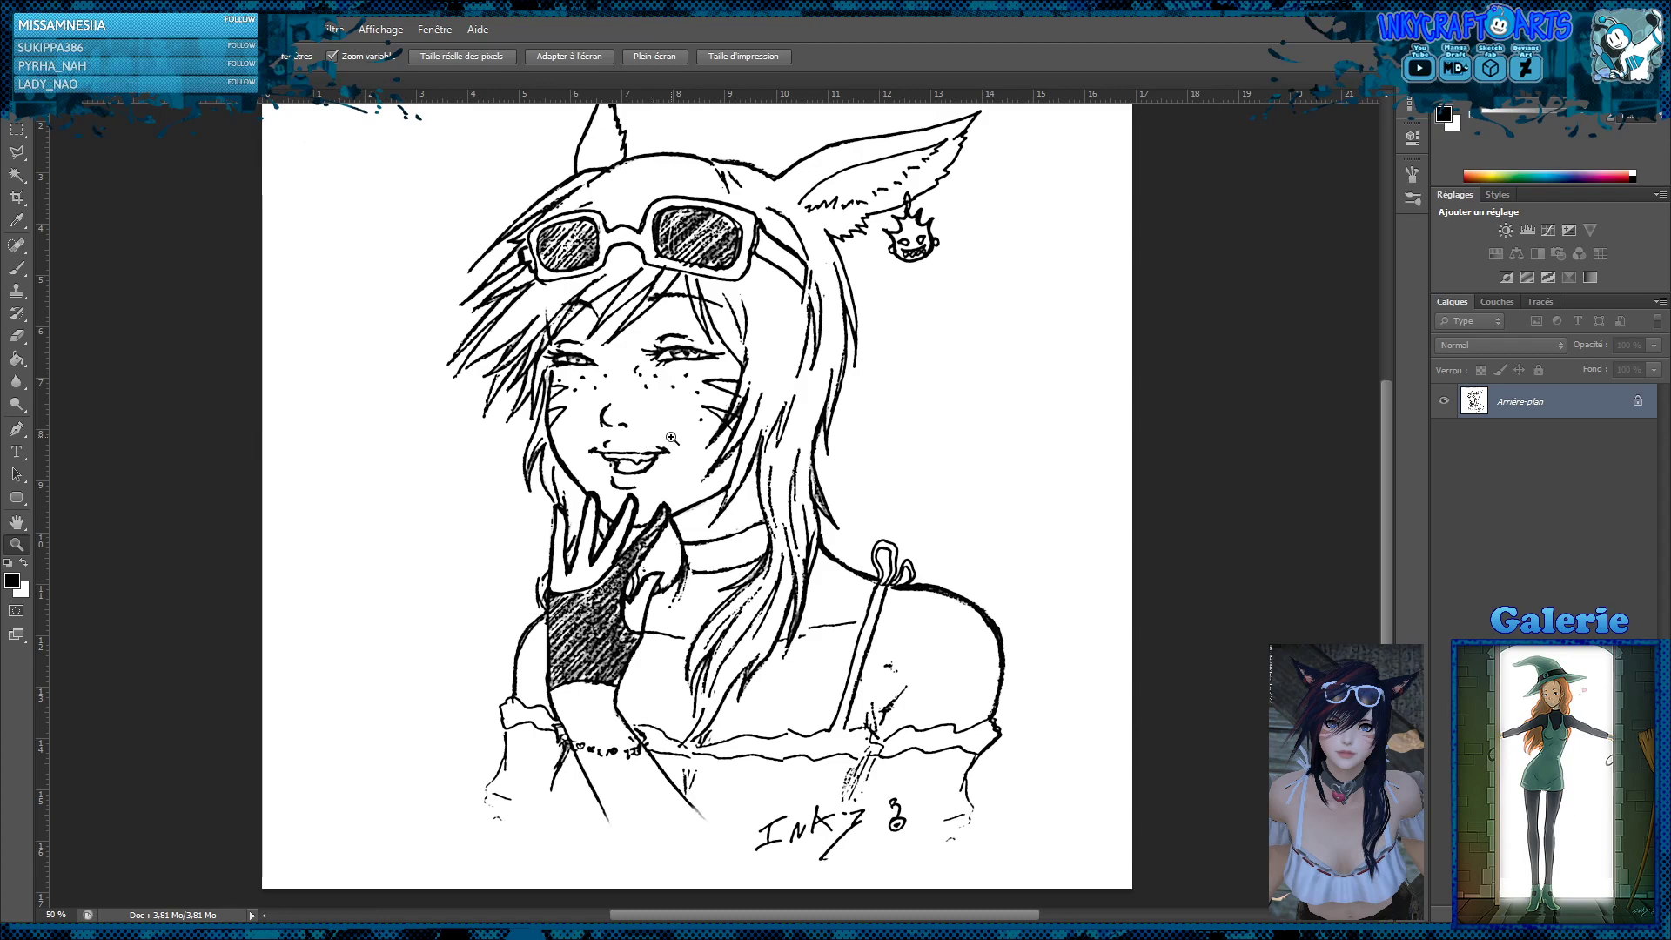
left_click(687, 485)
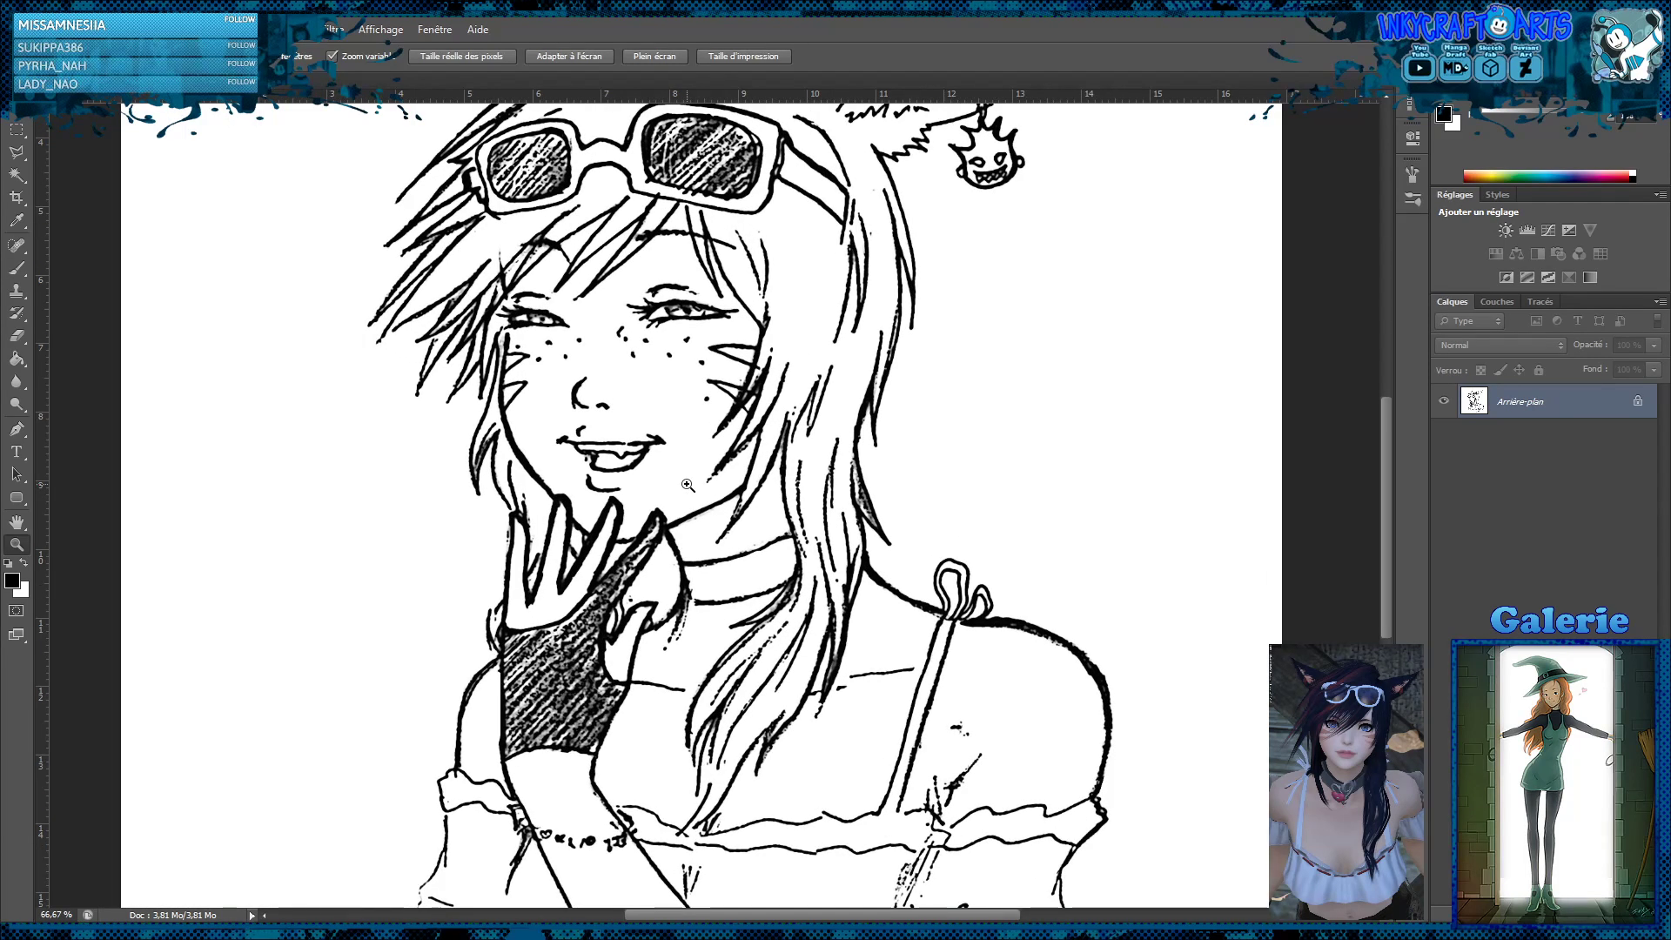
left_click(688, 485)
left_click(17, 151)
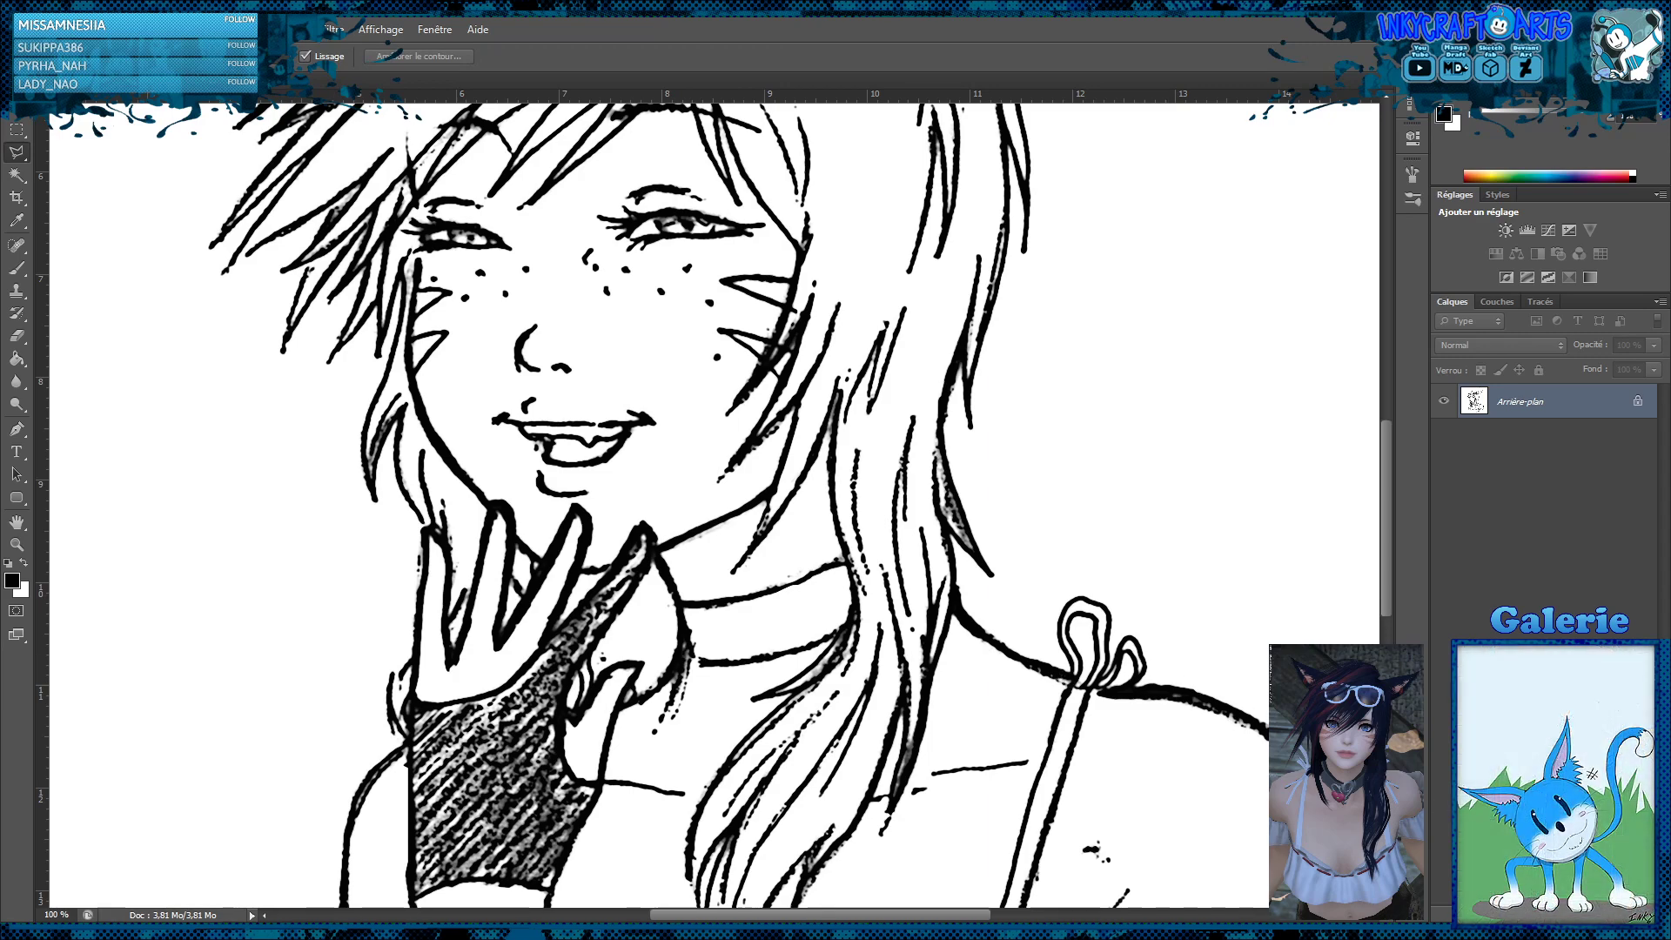
key("ctrl+shift+alt+n")
Start a polygonal lasso outline of the face at the gloved fingertip and follow the neighbouring fingers under the chin
left_click(645, 524)
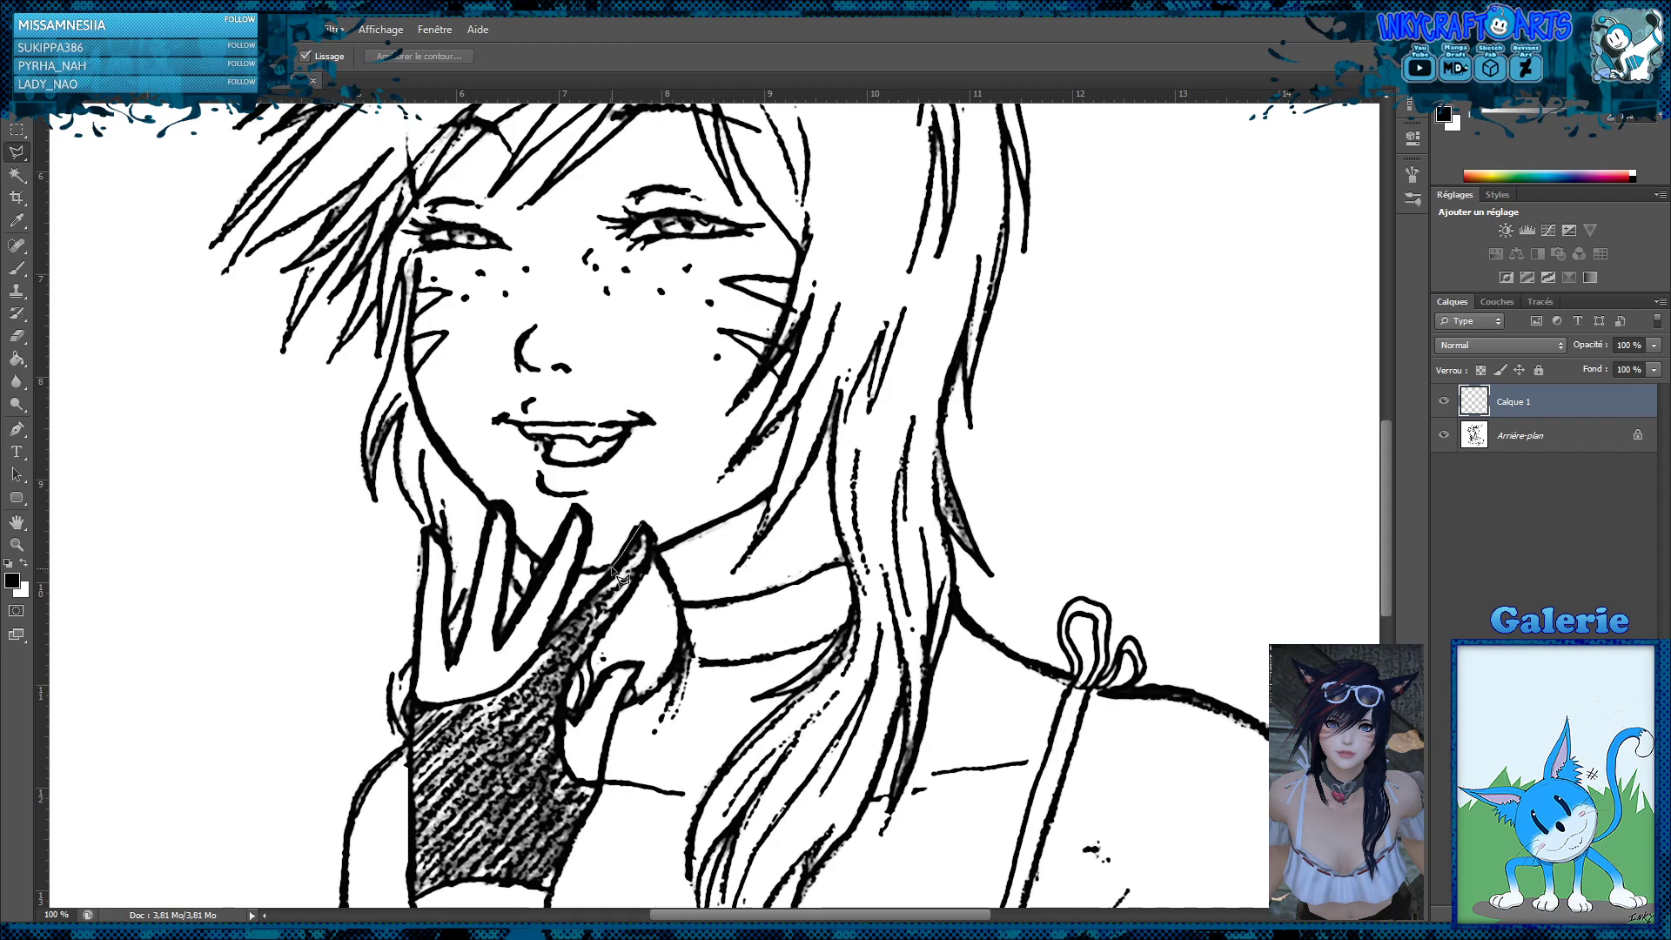
left_click(612, 565)
left_click(575, 570)
left_click(591, 527)
left_click(577, 508)
left_click(543, 561)
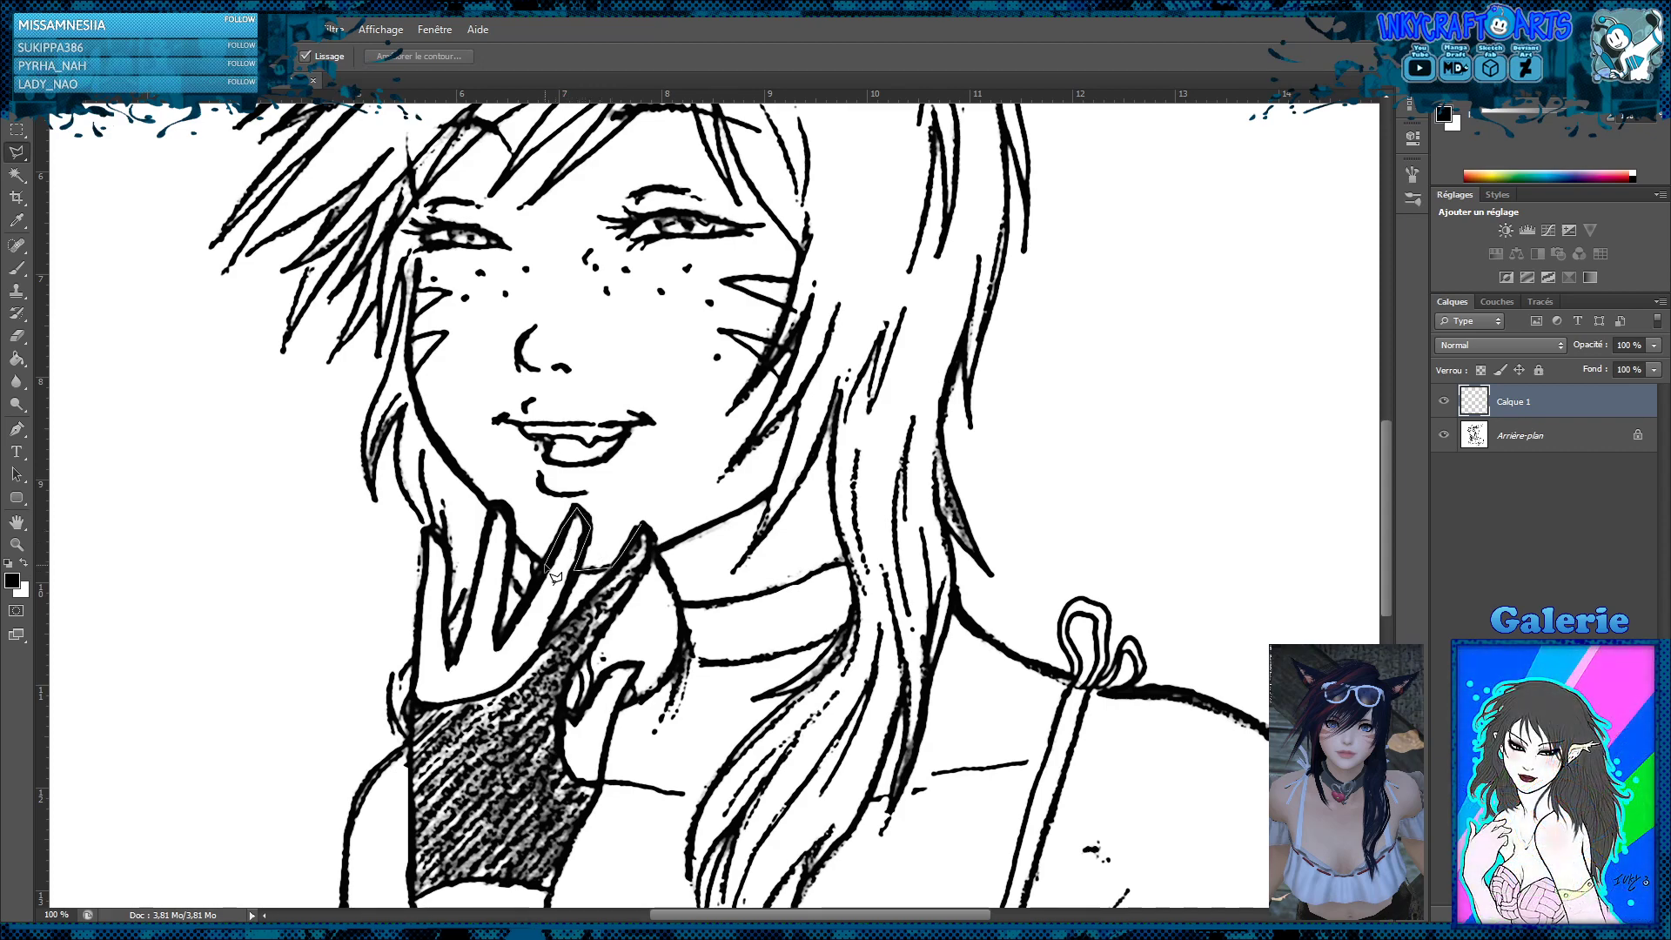
Continue the face outline from the raised finger up the jaw and cheek to the half-closed eye near the spiky hair
left_click(489, 504)
left_click(446, 453)
left_click(417, 398)
left_click(416, 374)
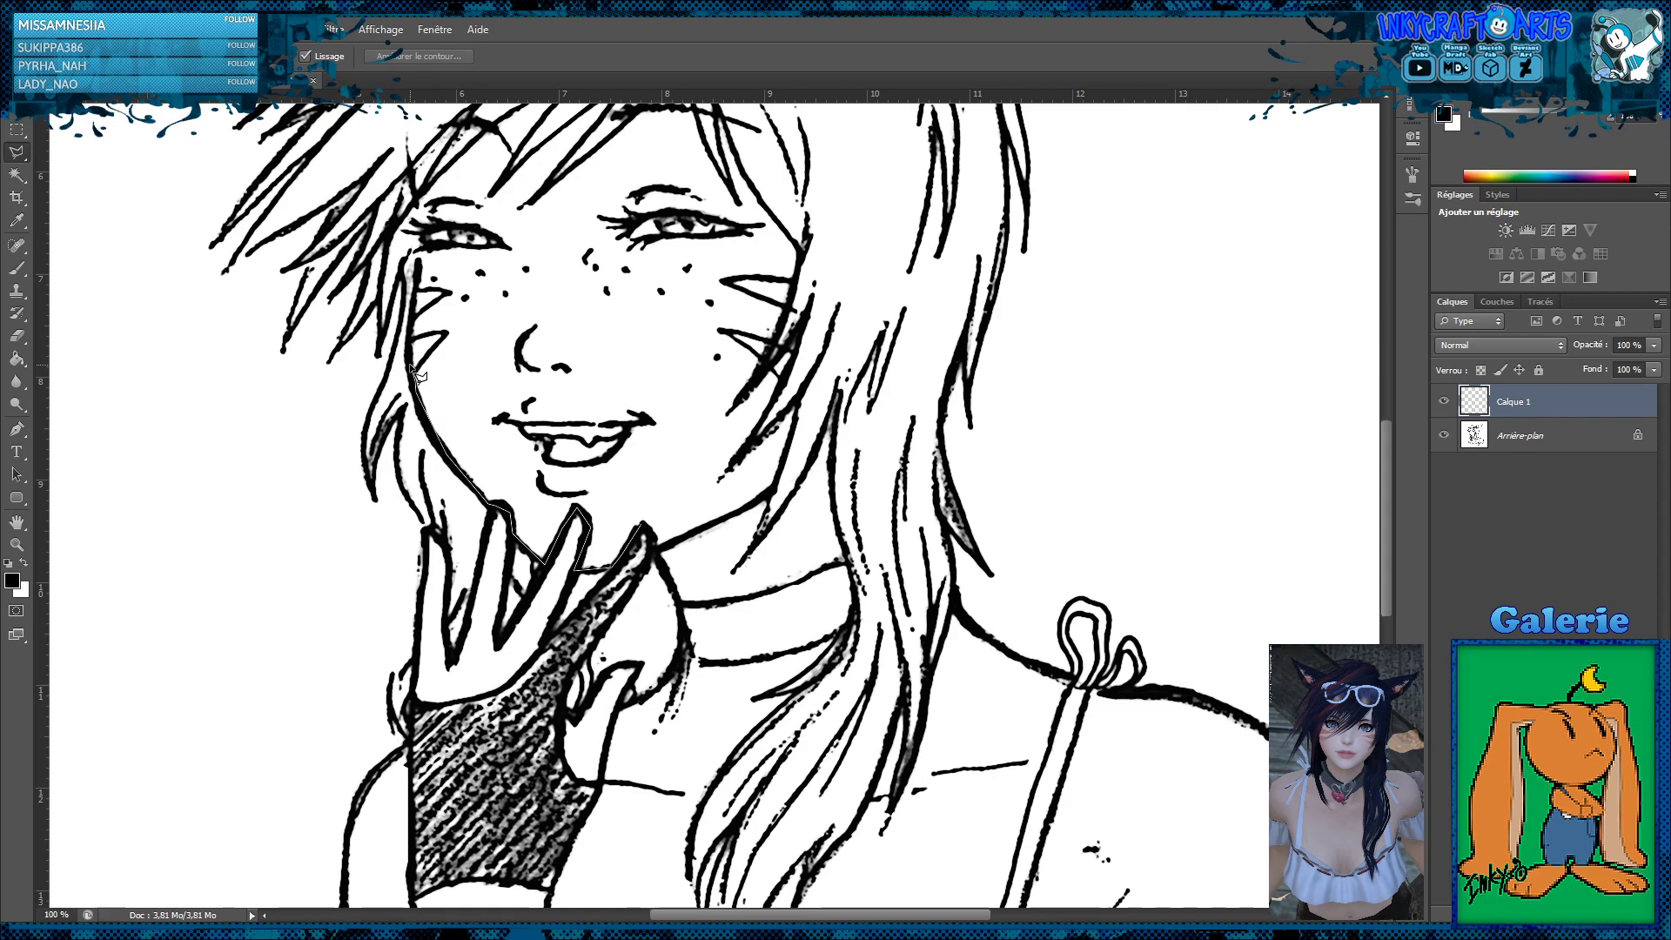
left_click(420, 251)
left_click(505, 246)
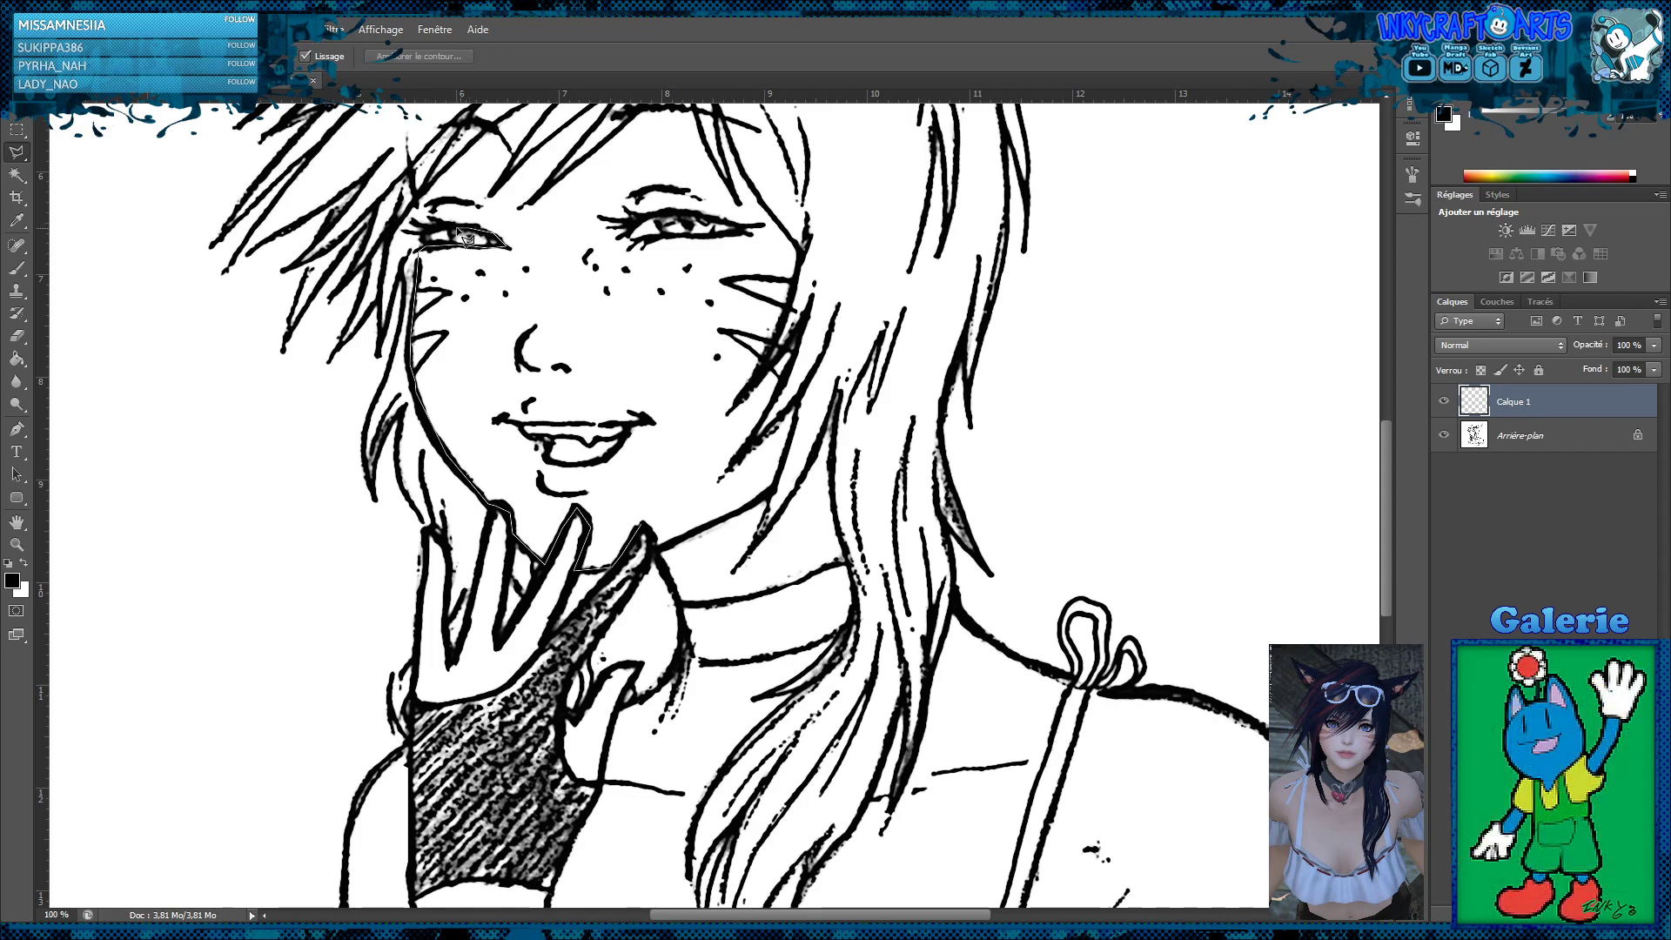
left_click(419, 202)
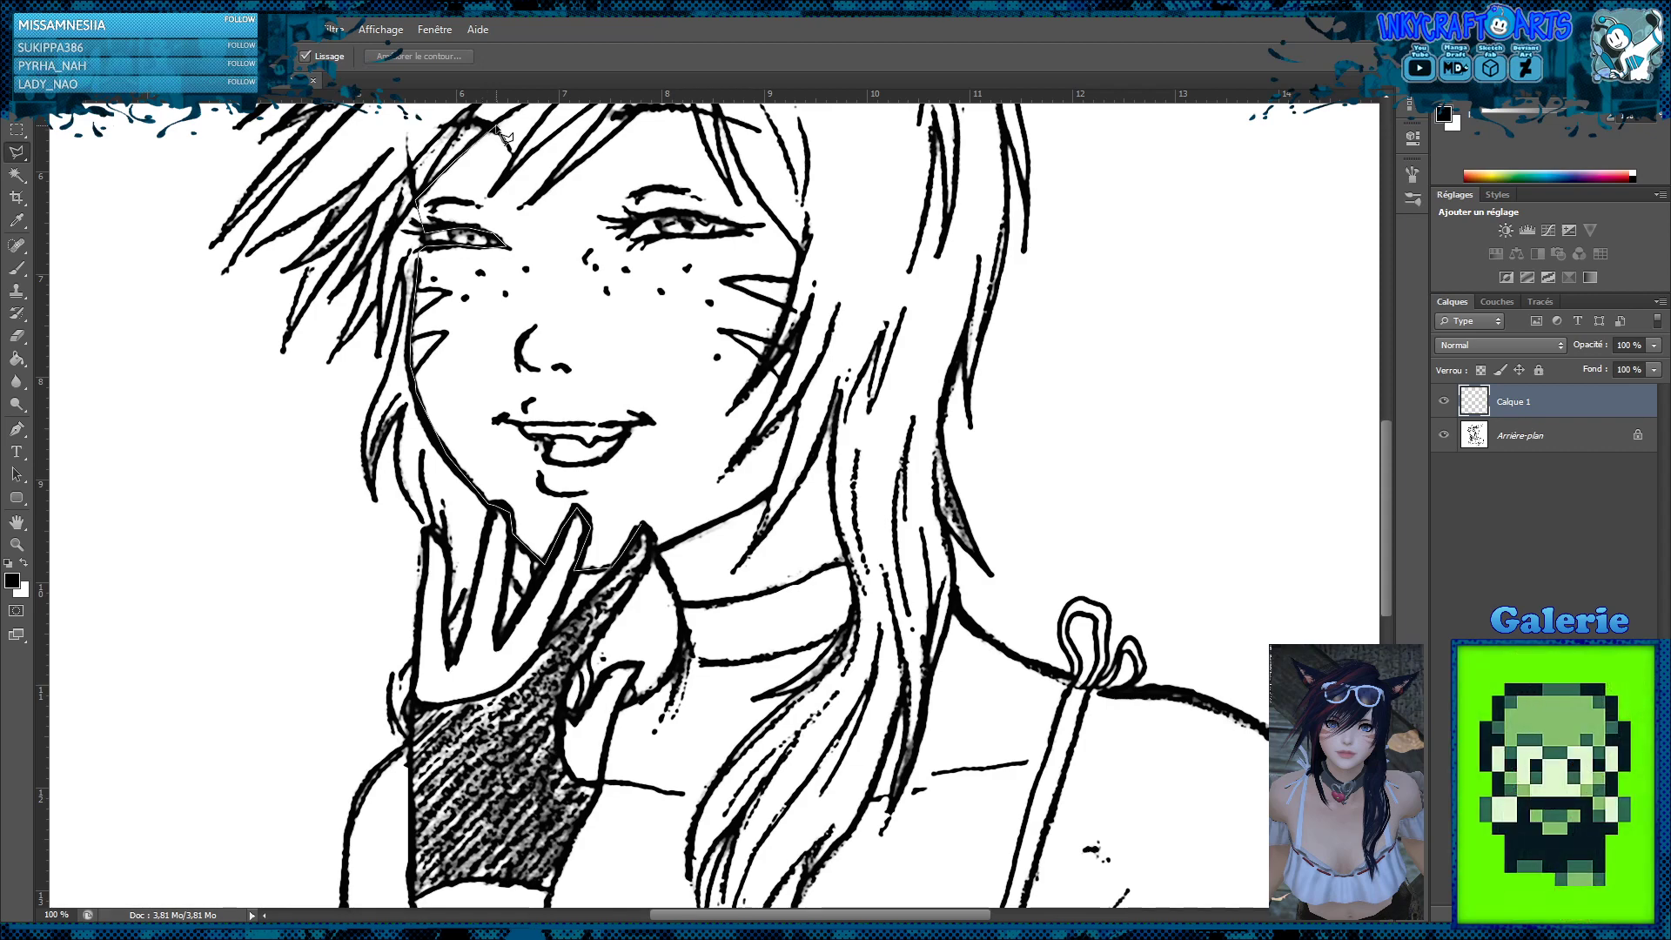
Extend the face outline across the forehead, following the pointed fringe strands below the sunglasses
scroll(531, 218, "up", 3)
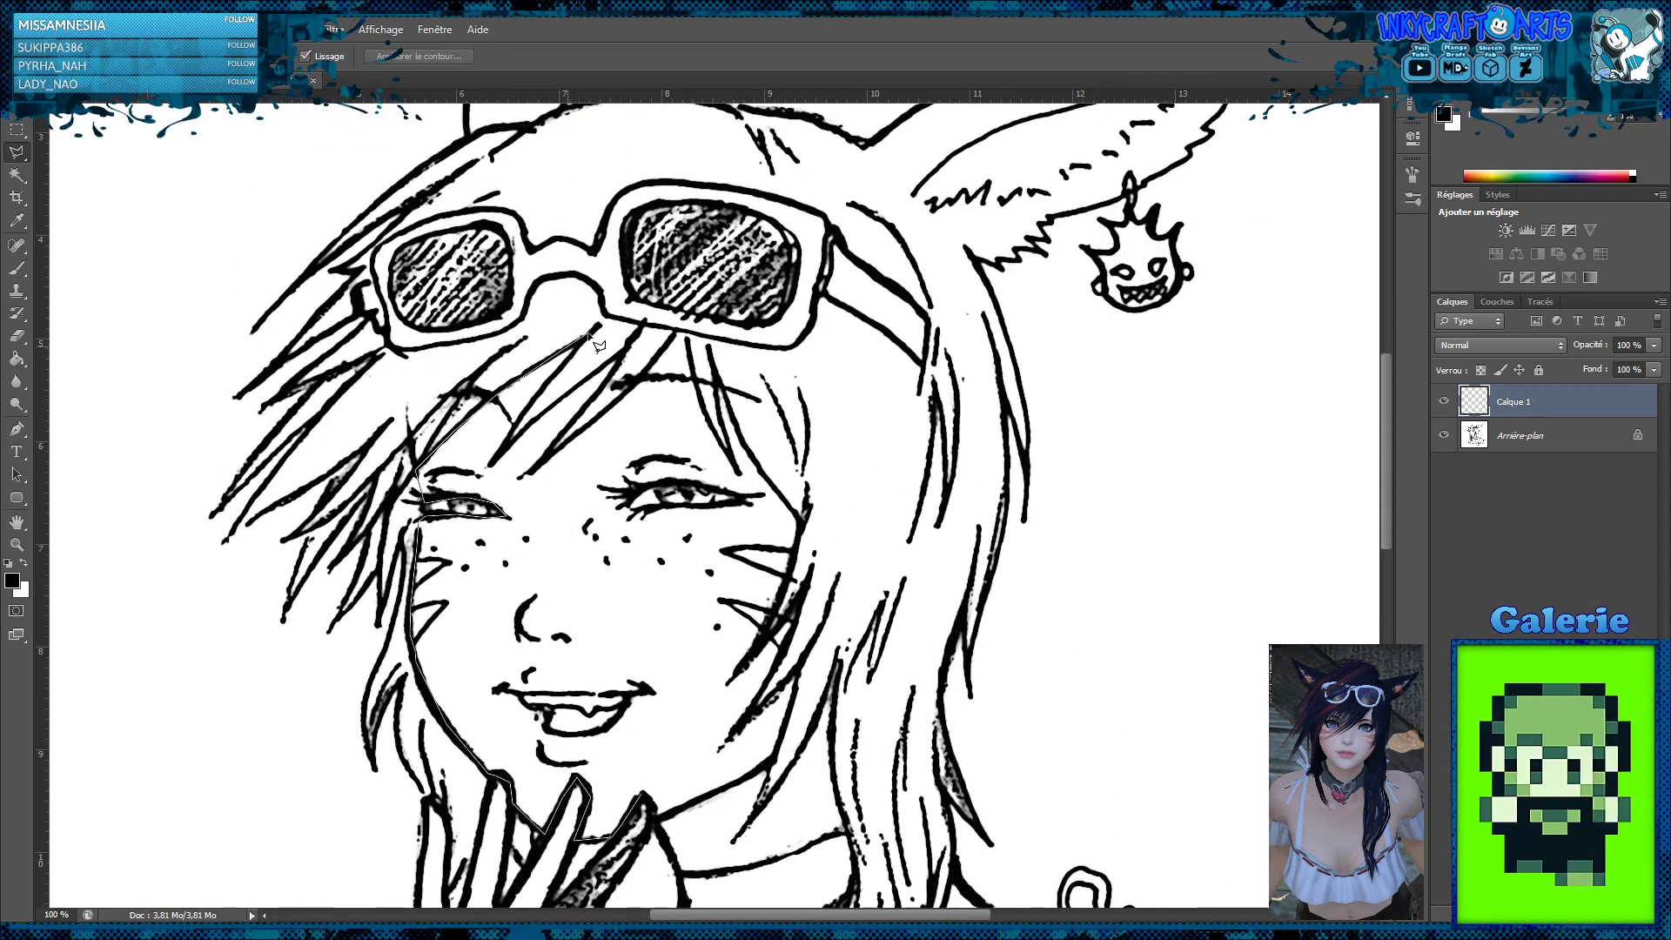
left_click(598, 328)
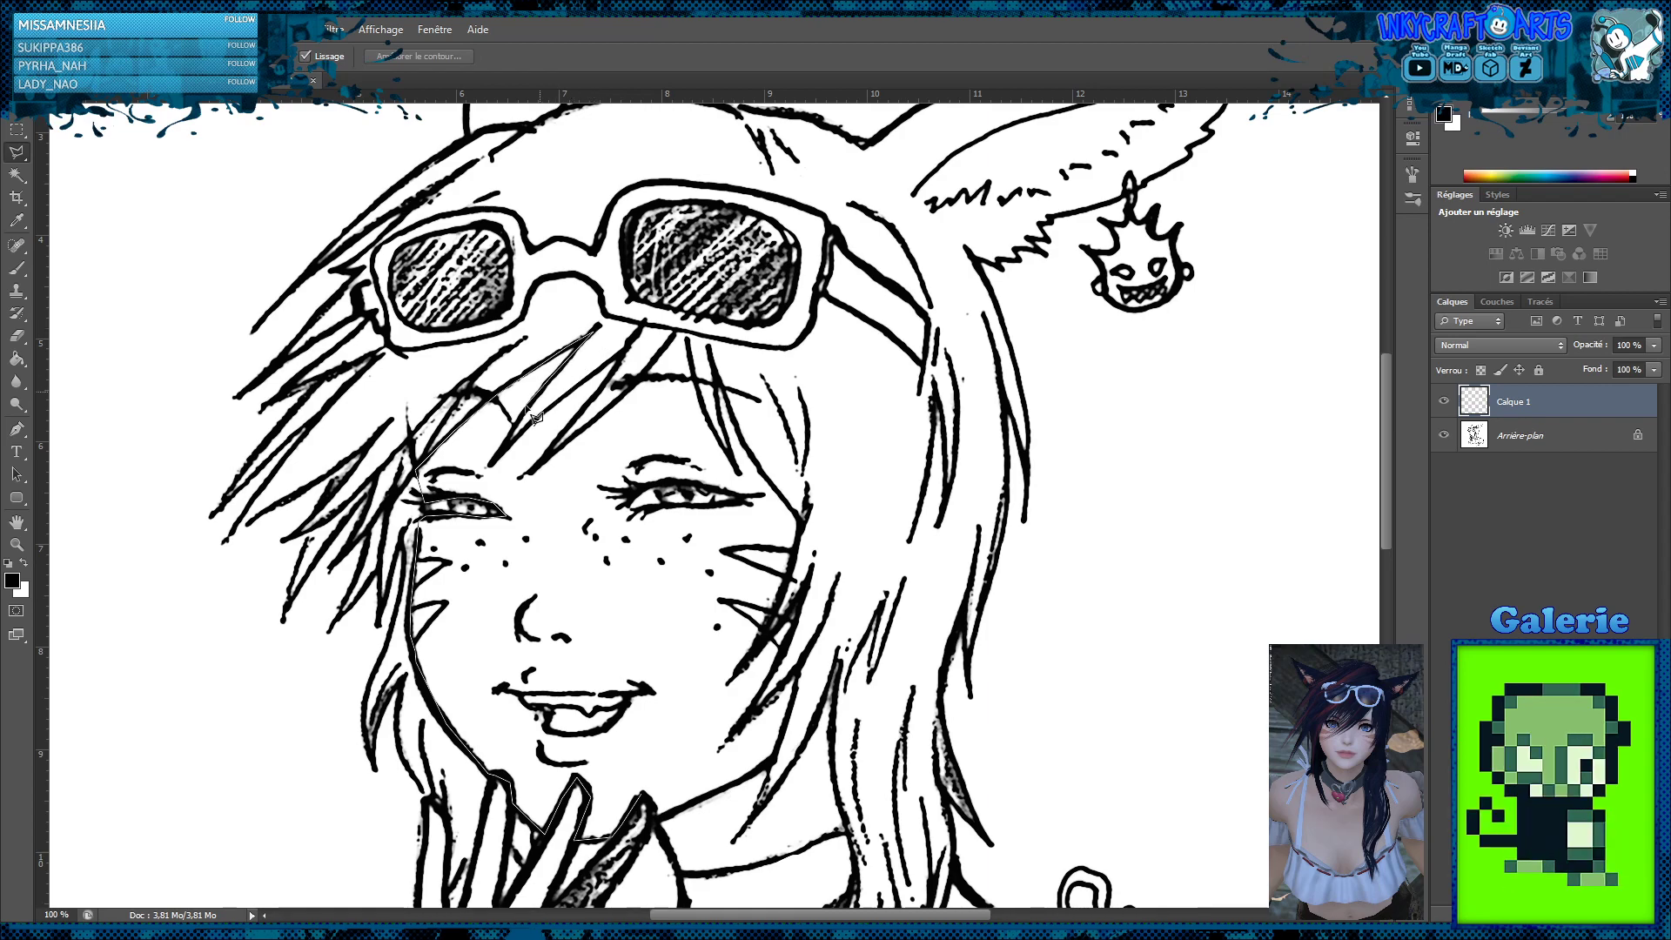
left_click(494, 463)
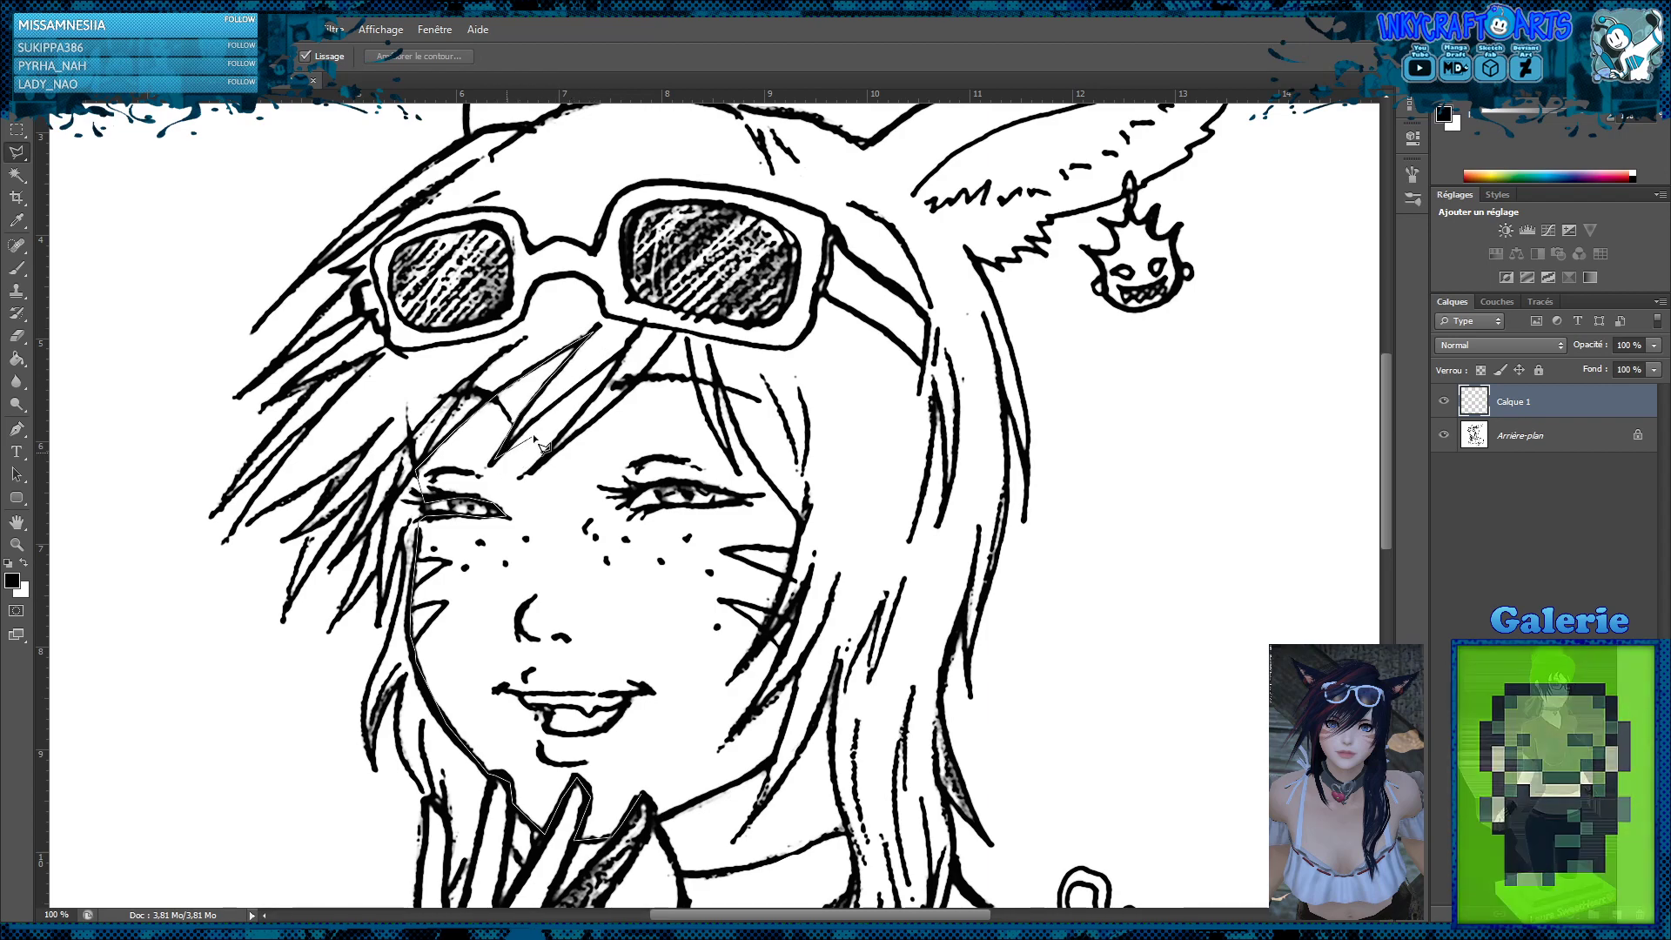
left_click(628, 347)
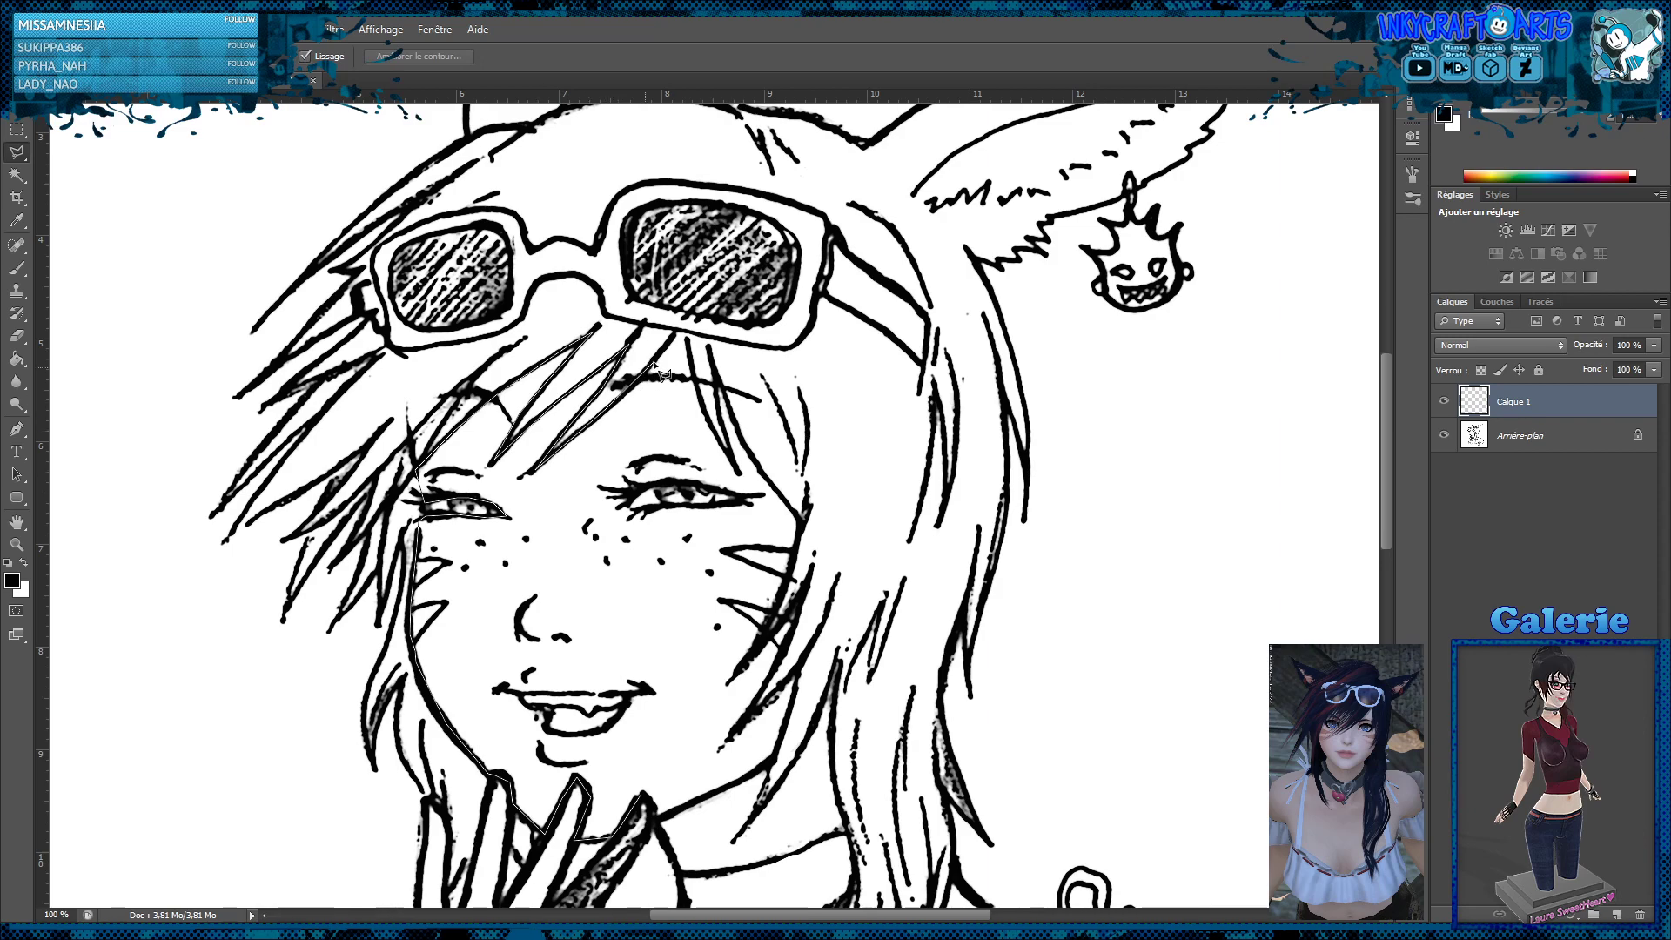
left_click(681, 335)
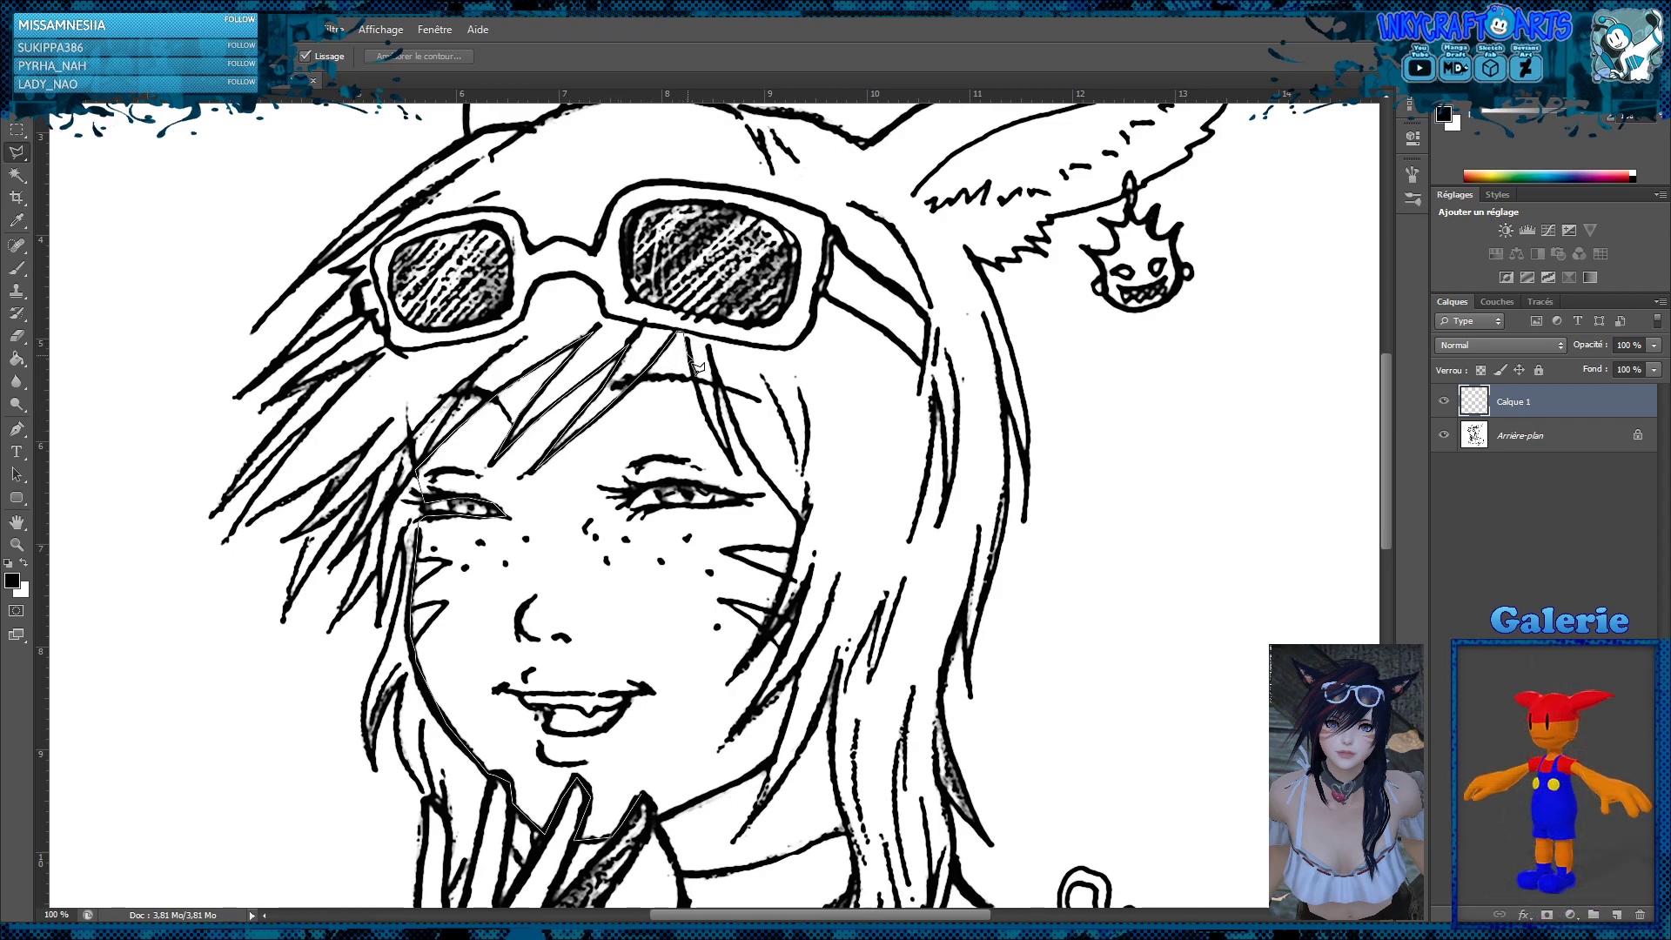
left_click(738, 473)
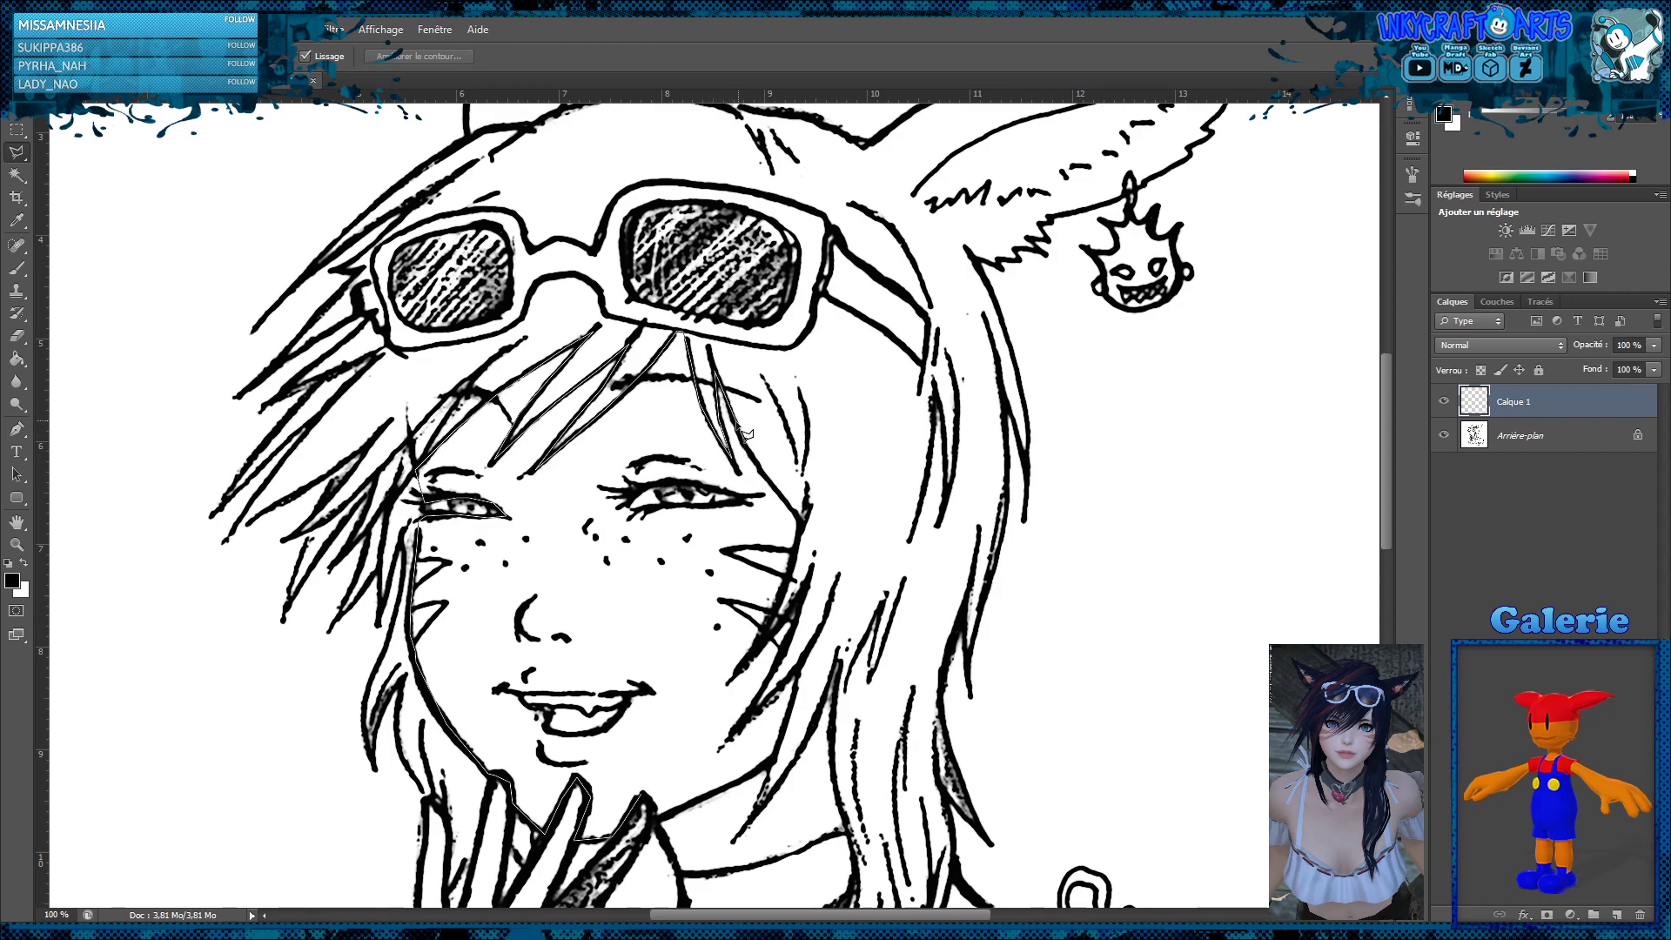
Carry the face outline down the cheek on the long-hair side, tracing the pointed hair tips to the neck
left_click(799, 520)
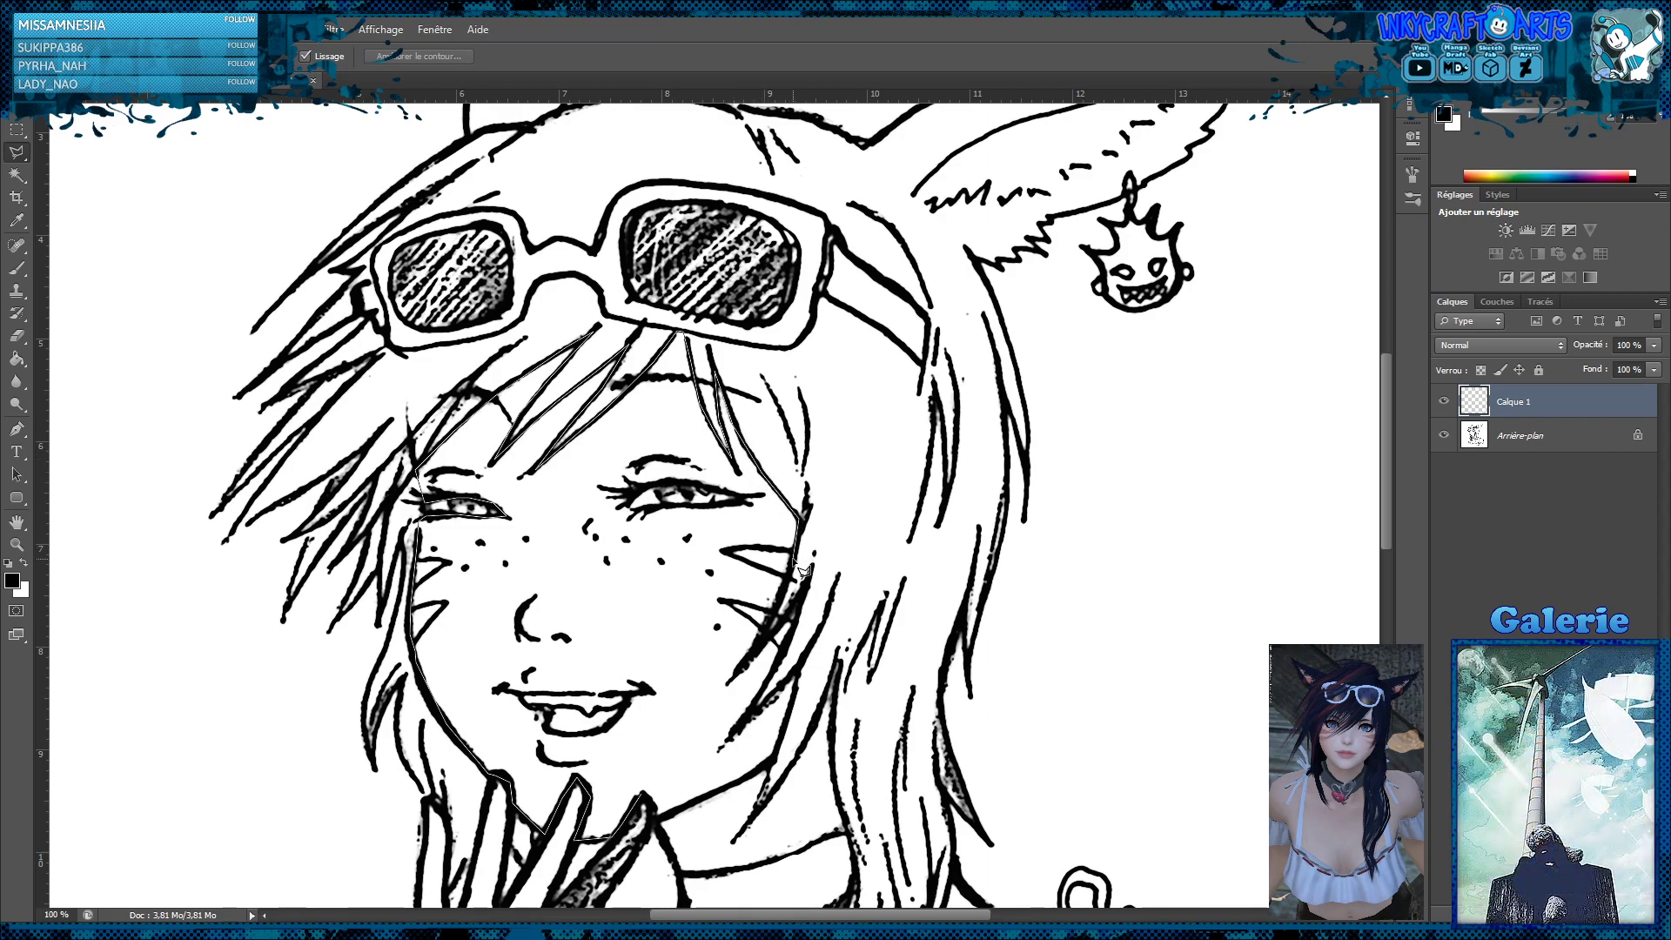
left_click(744, 666)
left_click(808, 581)
left_click(744, 724)
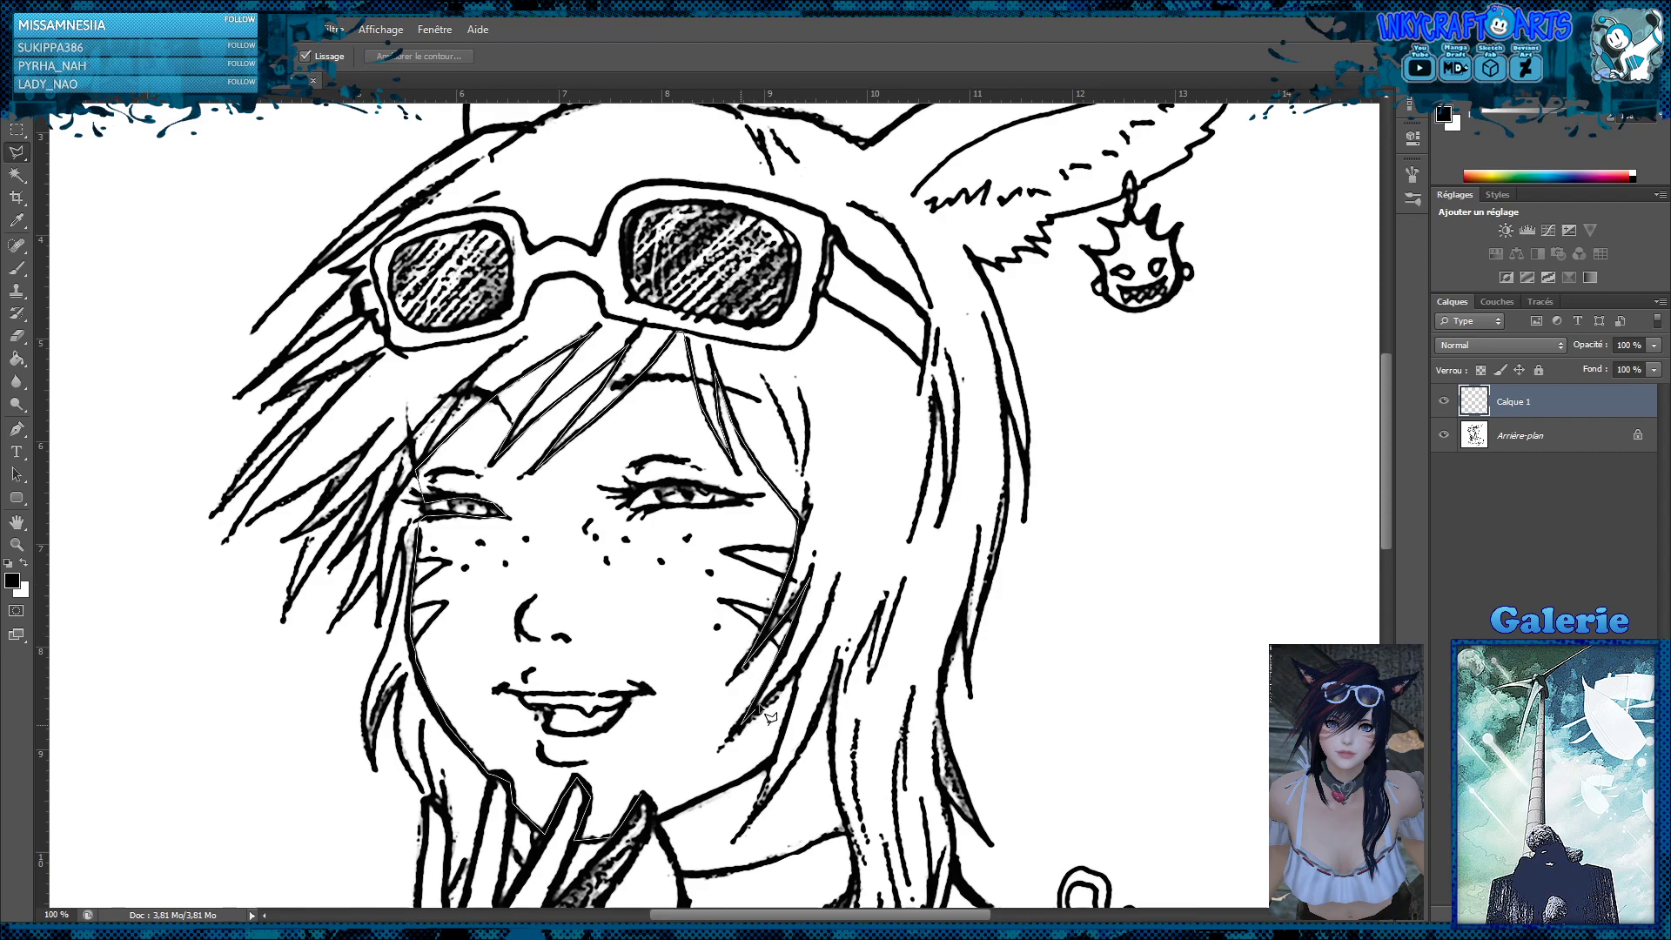
left_click(802, 663)
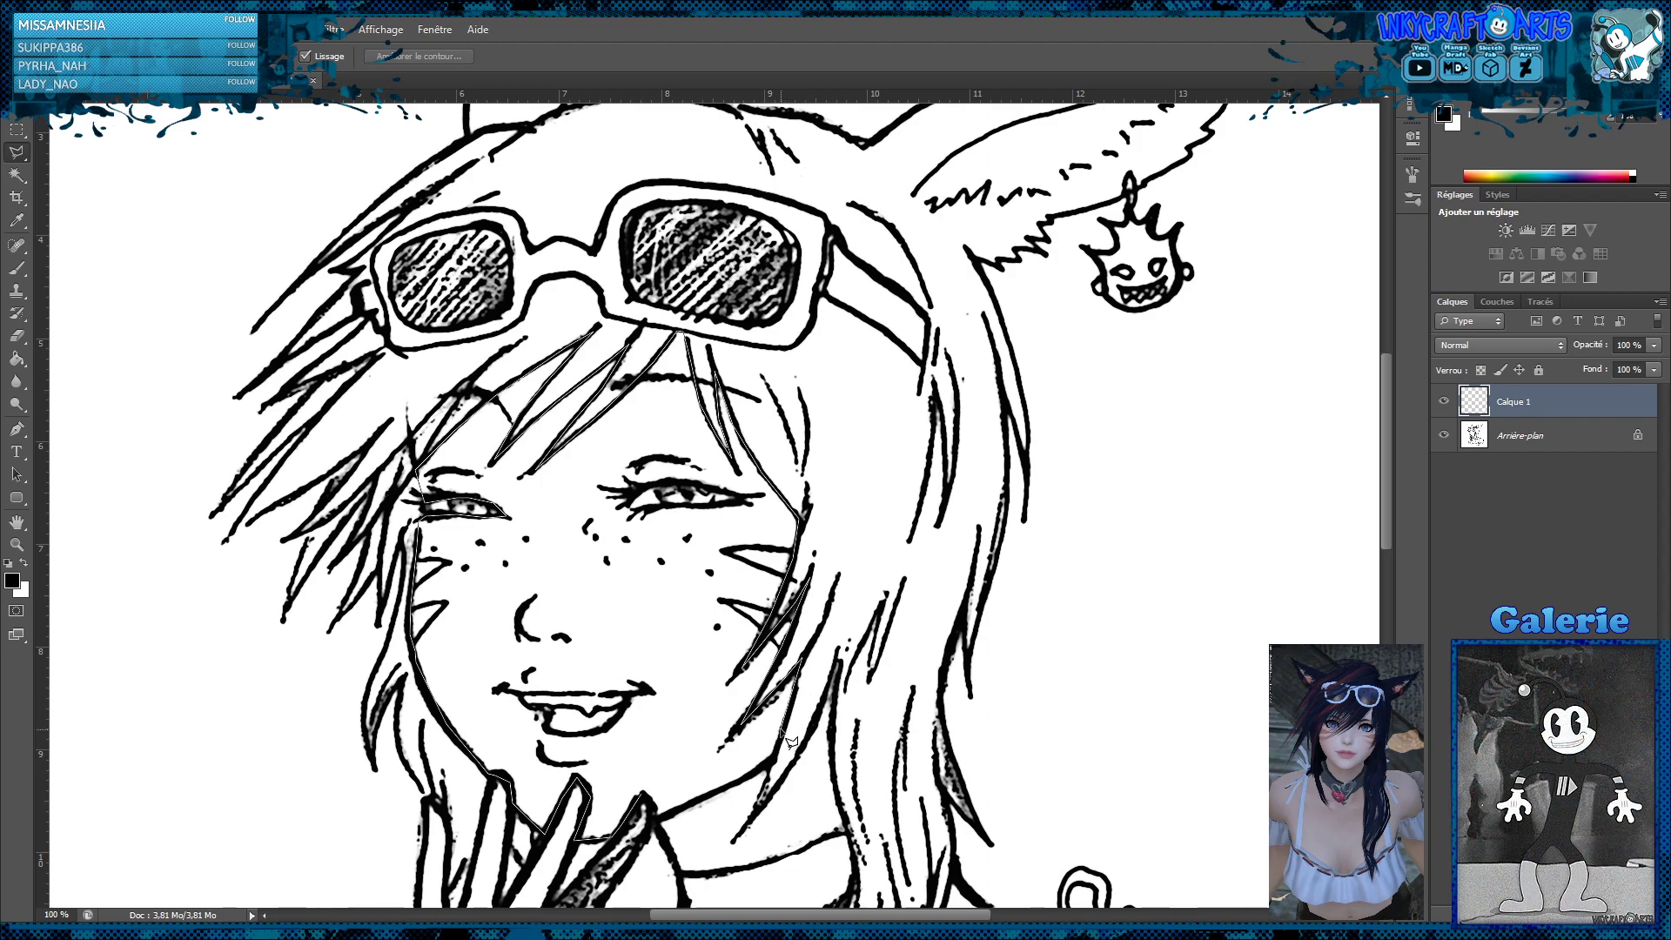
left_click(749, 828)
left_click(840, 668)
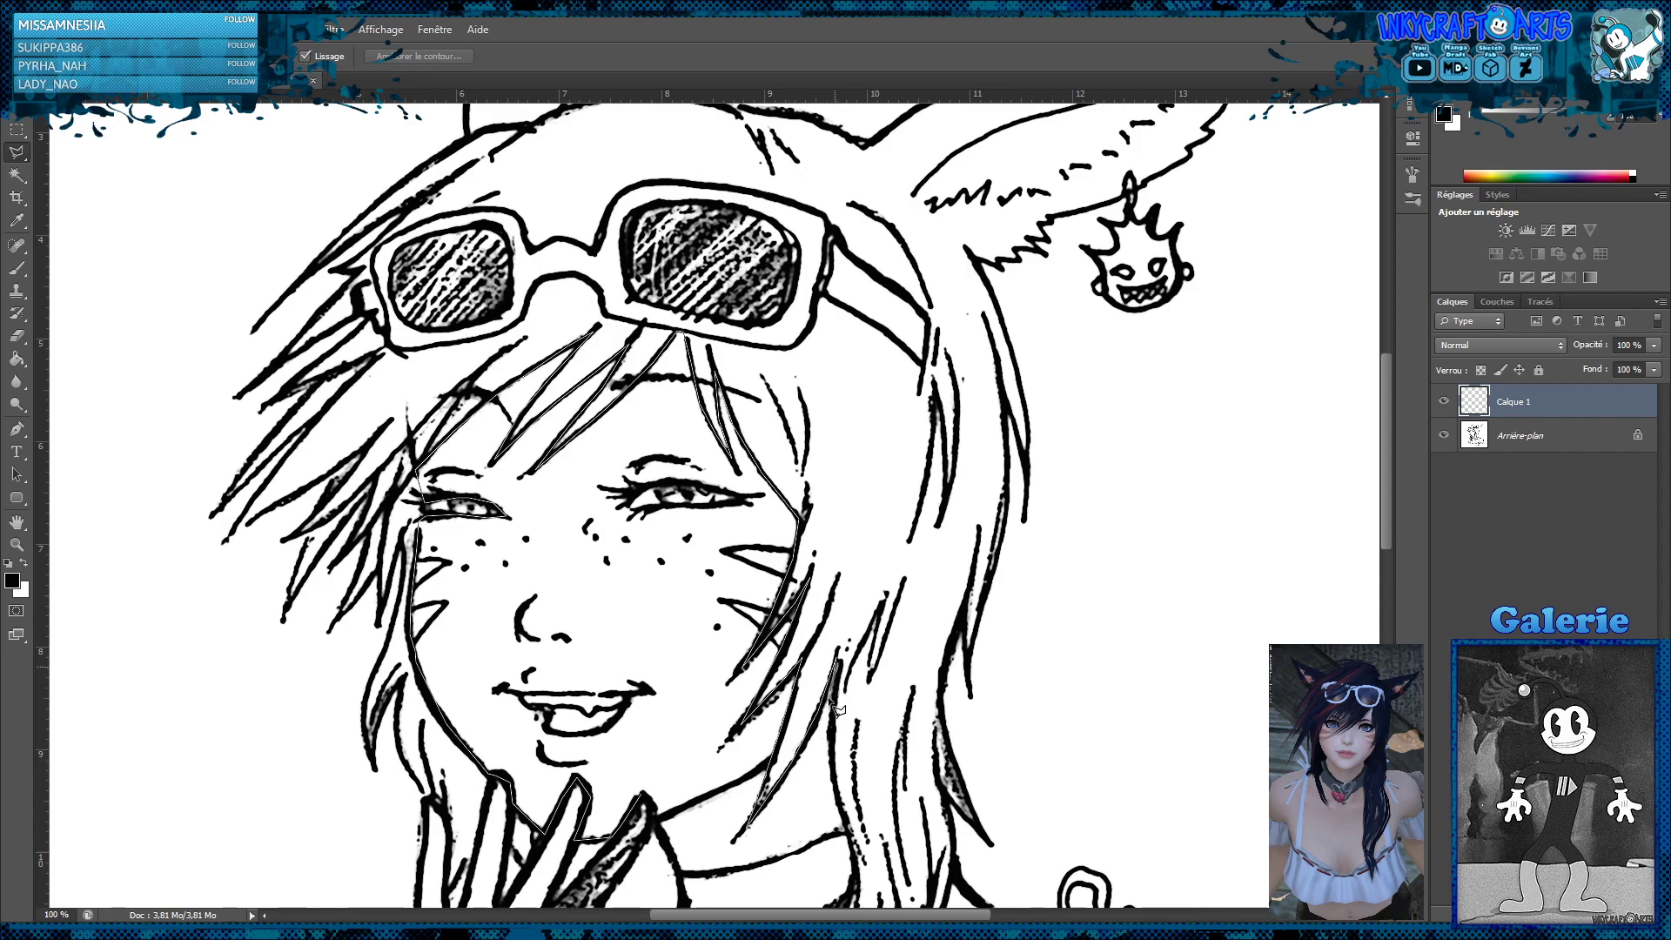
Trace the upper edge of the choker and close the face and neck selection at the gloved fingertip
left_click(846, 830)
left_click(680, 873)
left_click(654, 807)
Add a second lasso outline along the choker's lower edge, down the neck and towards the thumb
scroll(844, 612, "down", 5)
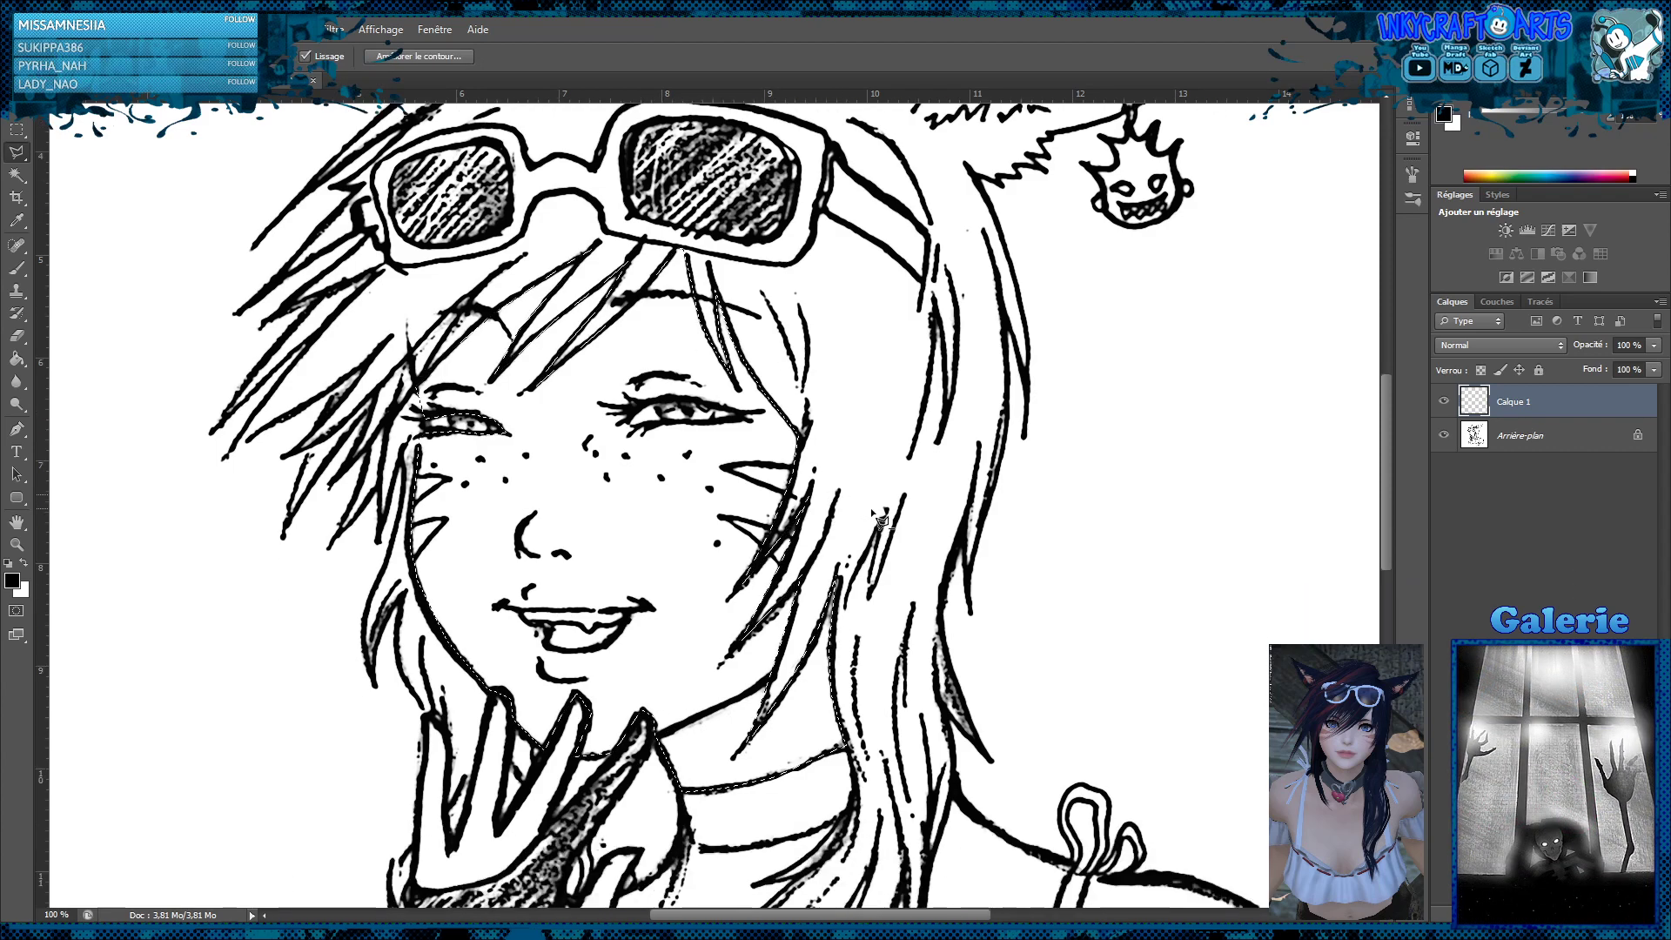
scroll(883, 523, "down", 1)
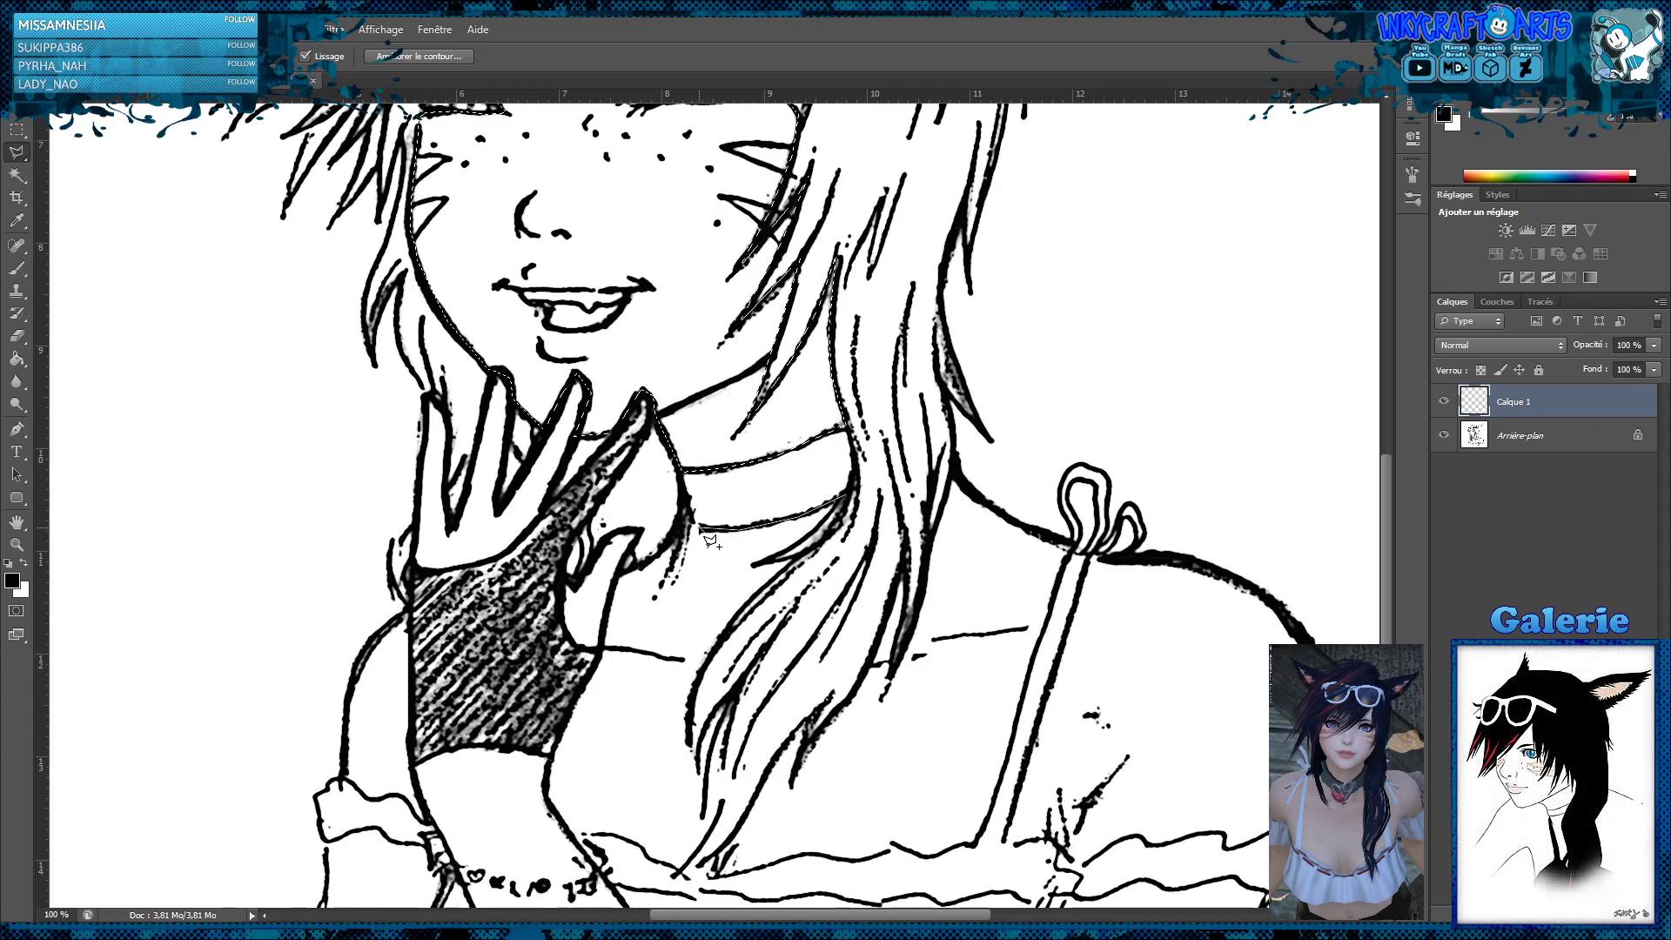
left_click(689, 507)
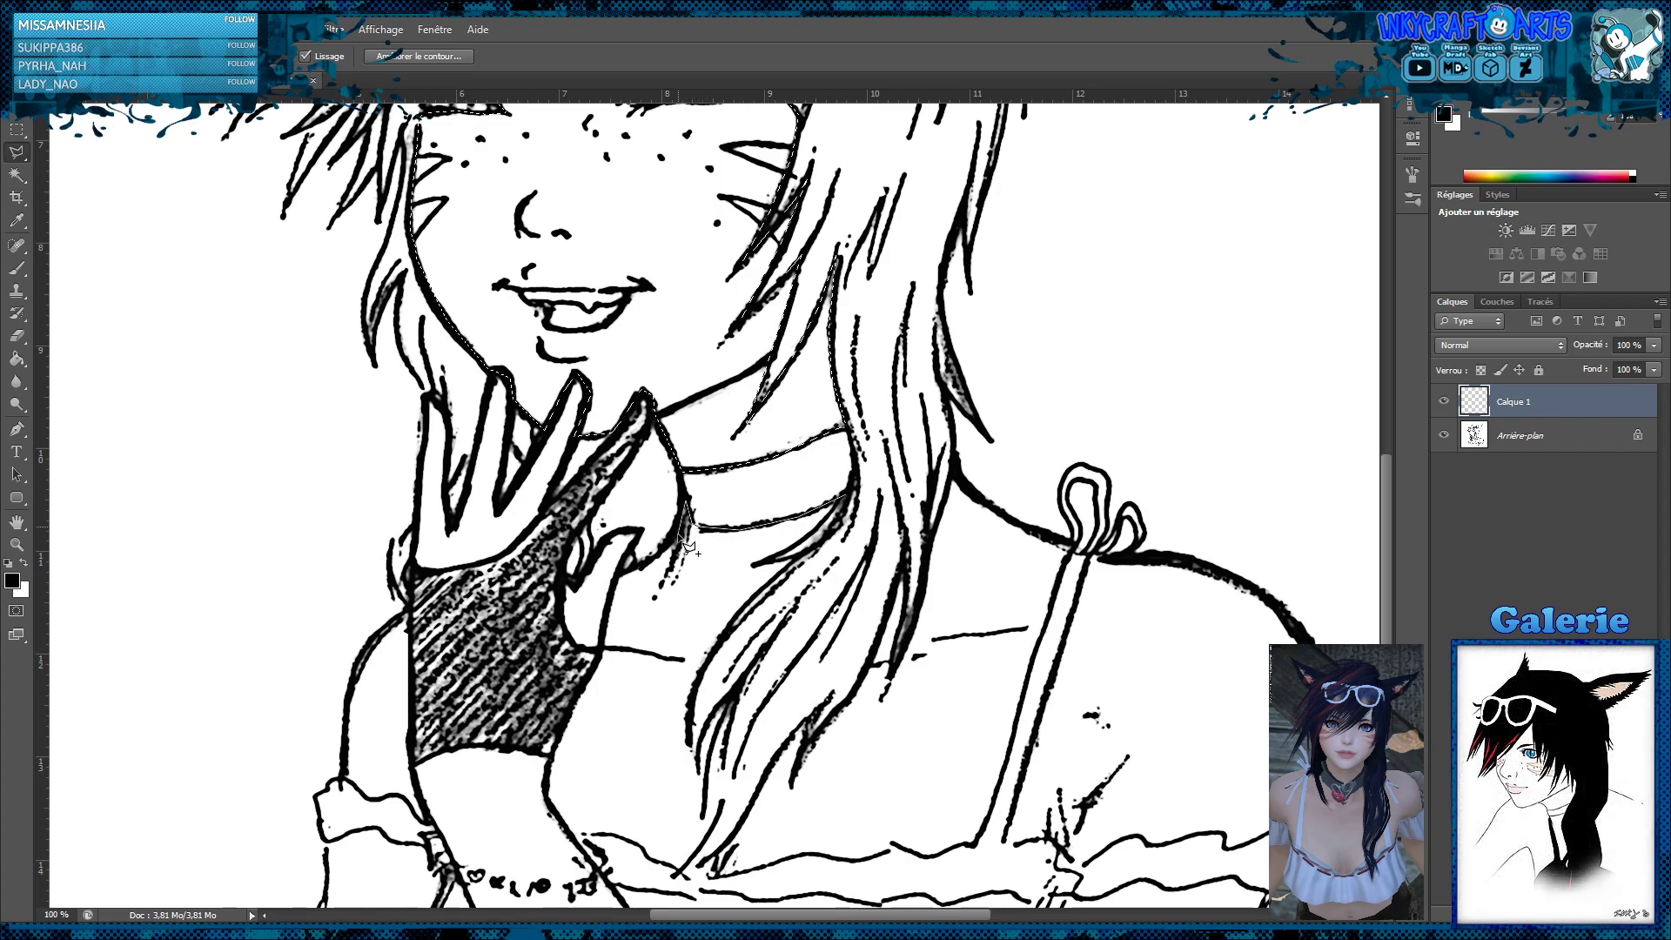
left_click(644, 564)
left_click(618, 572)
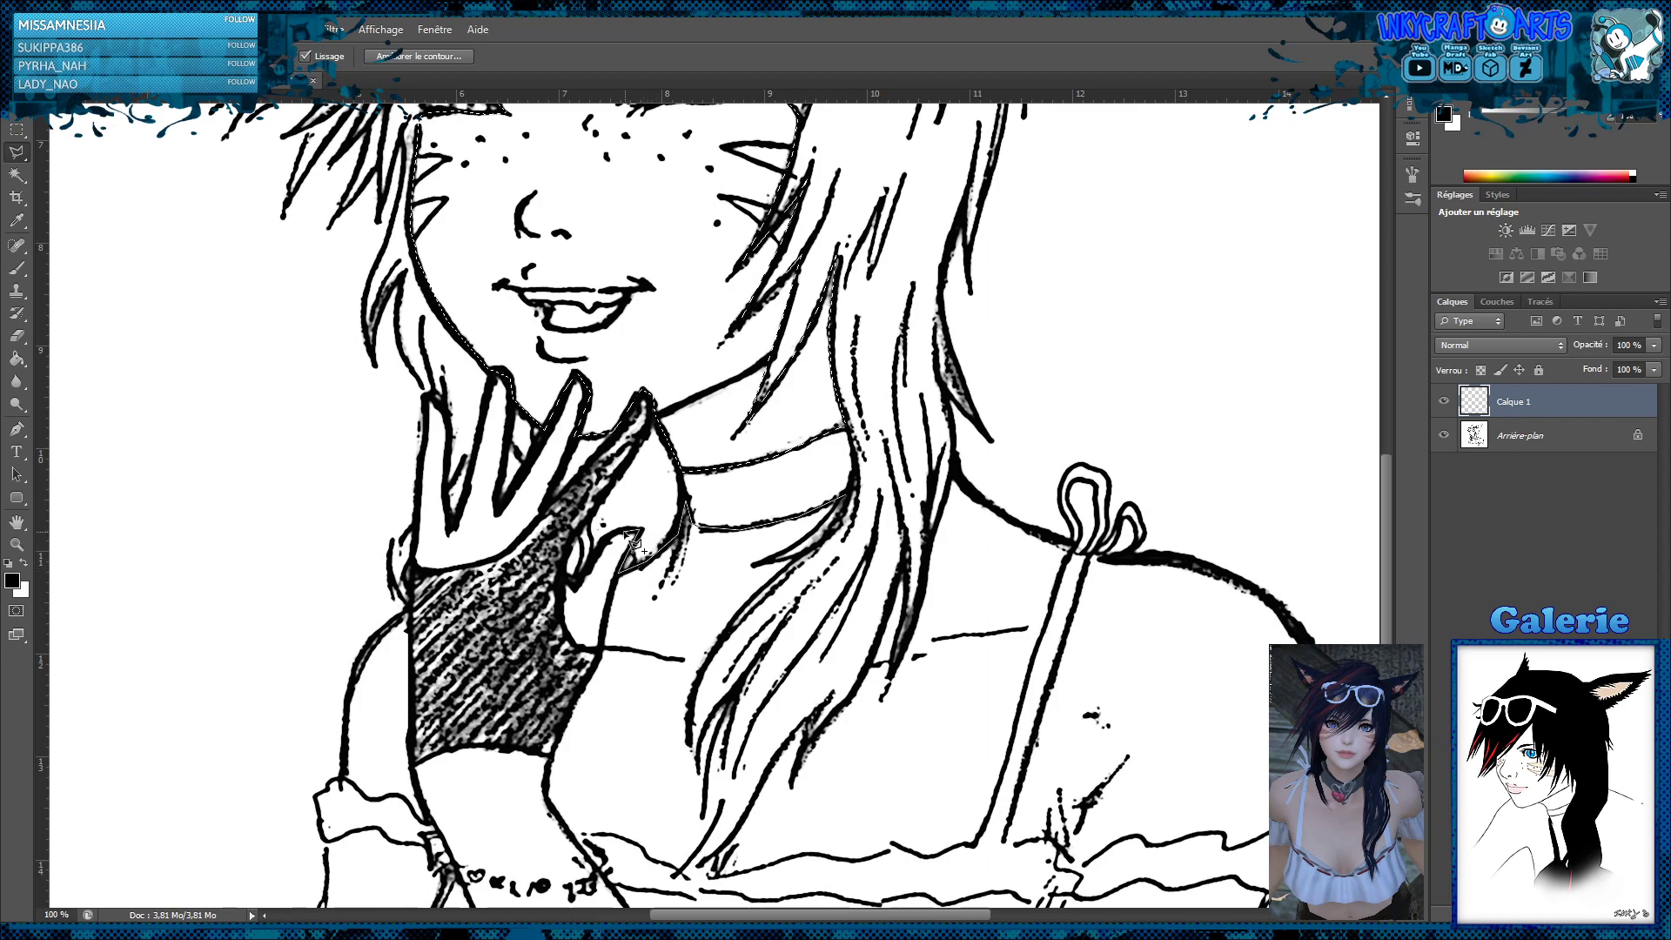
Trace the glove's edge and cuff and the bare forearm, closing the added skin selection where the hair meets the choker
left_click(564, 577)
left_click(563, 618)
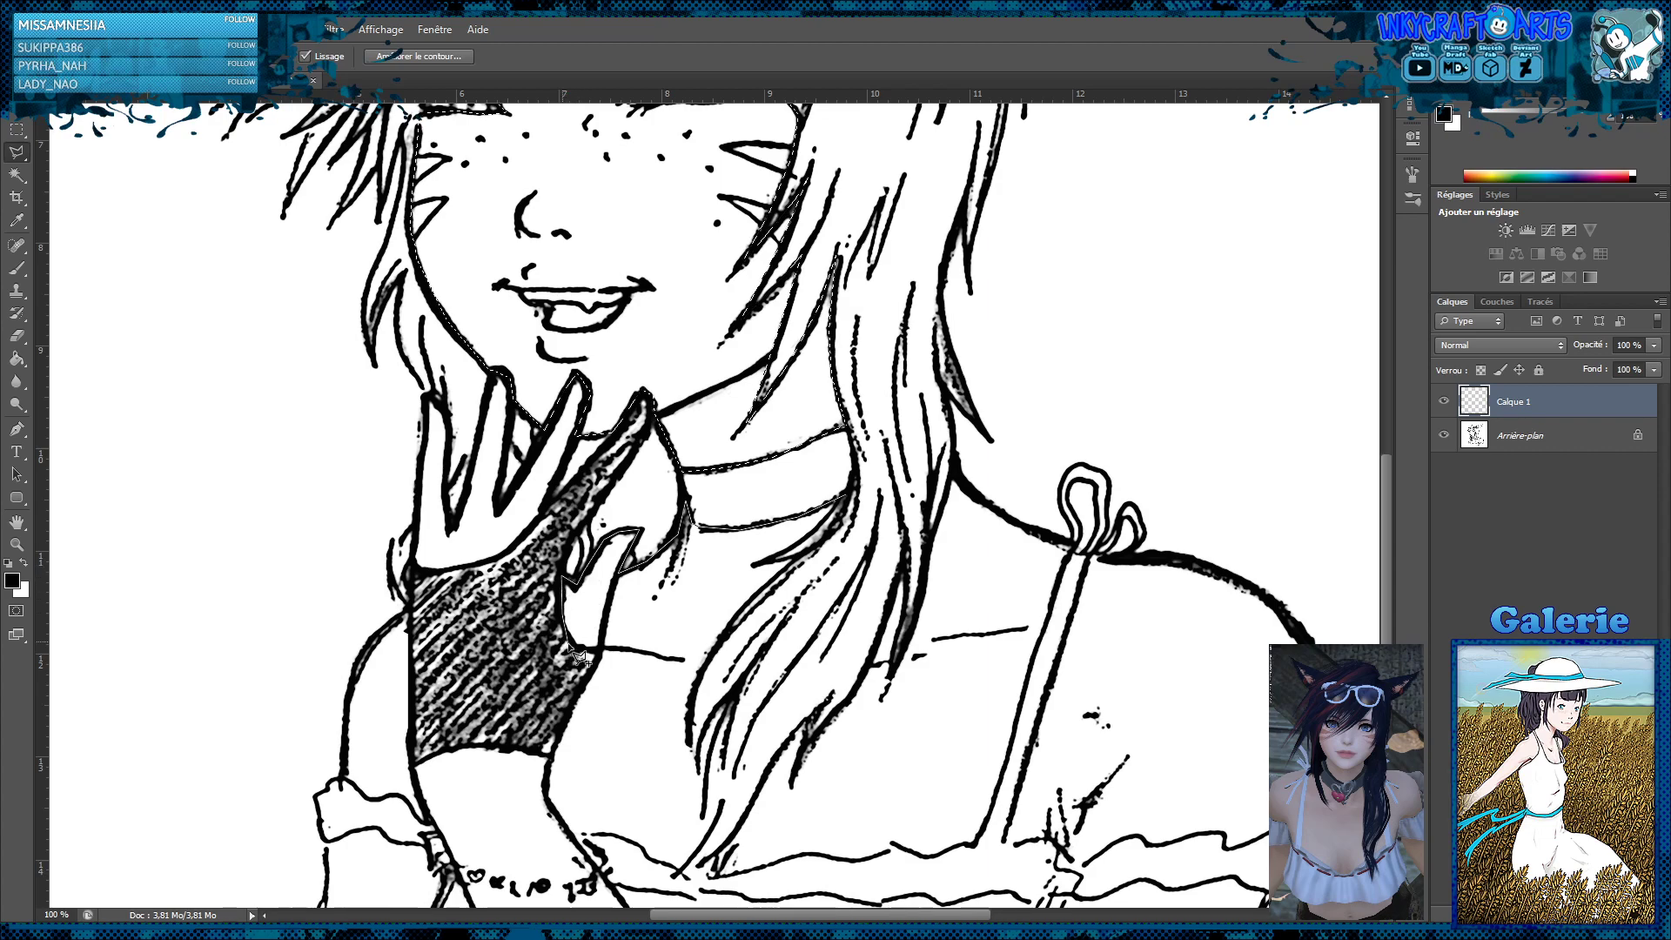
left_click(566, 633)
left_click(576, 645)
left_click(600, 651)
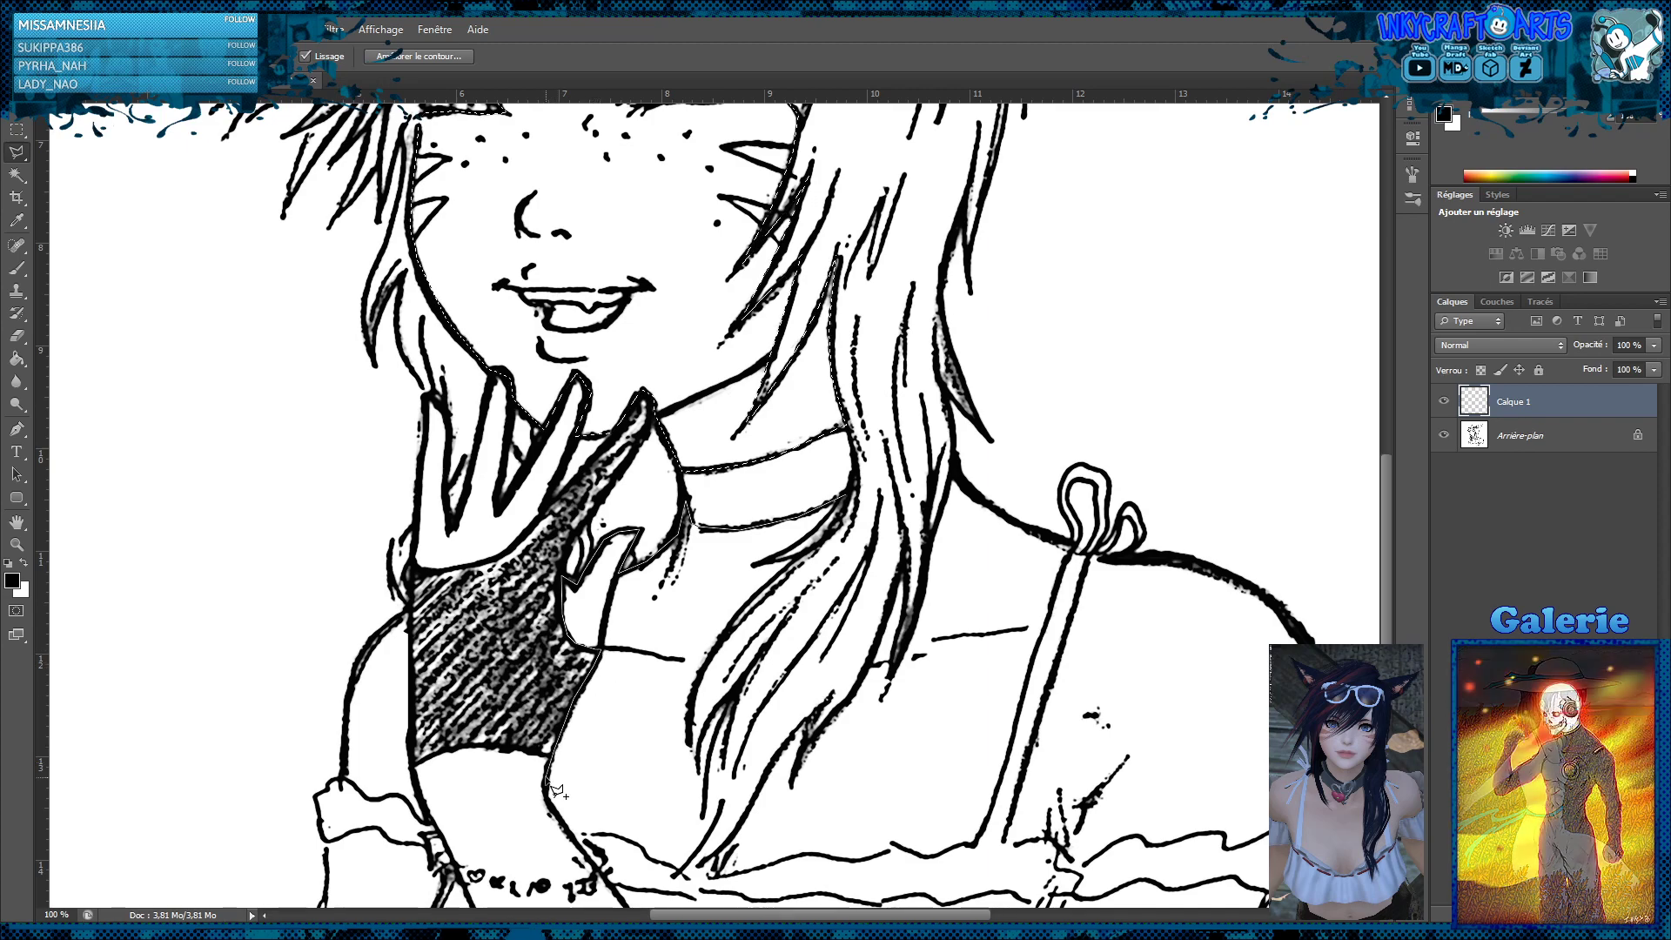
left_click(553, 754)
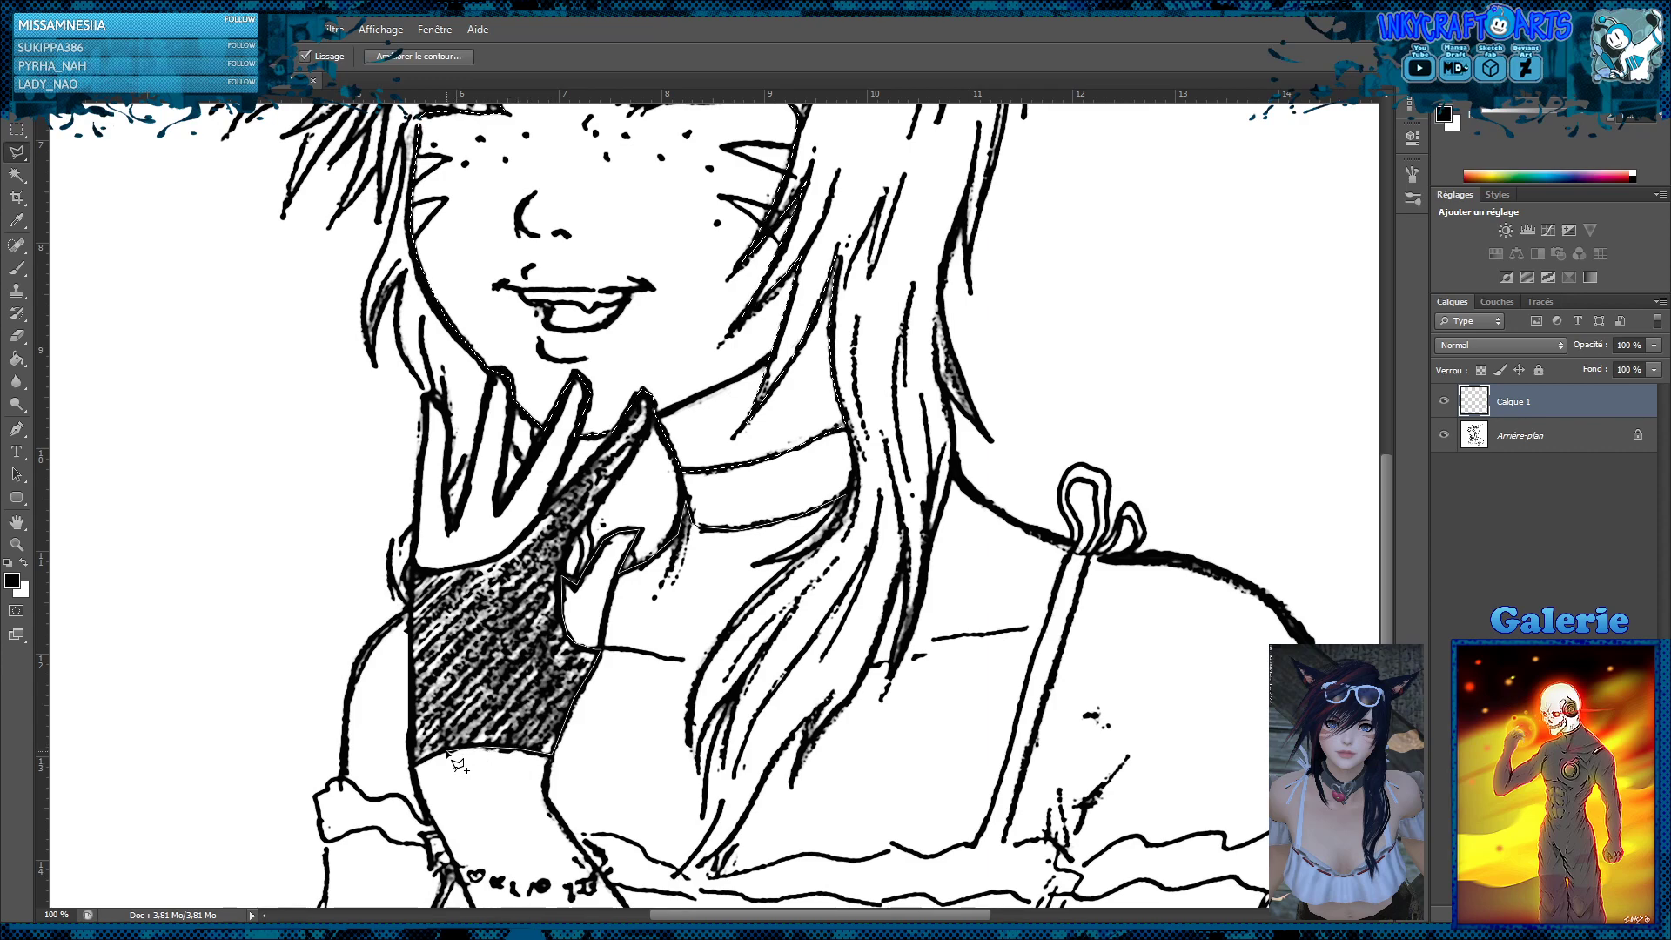
left_click(414, 768)
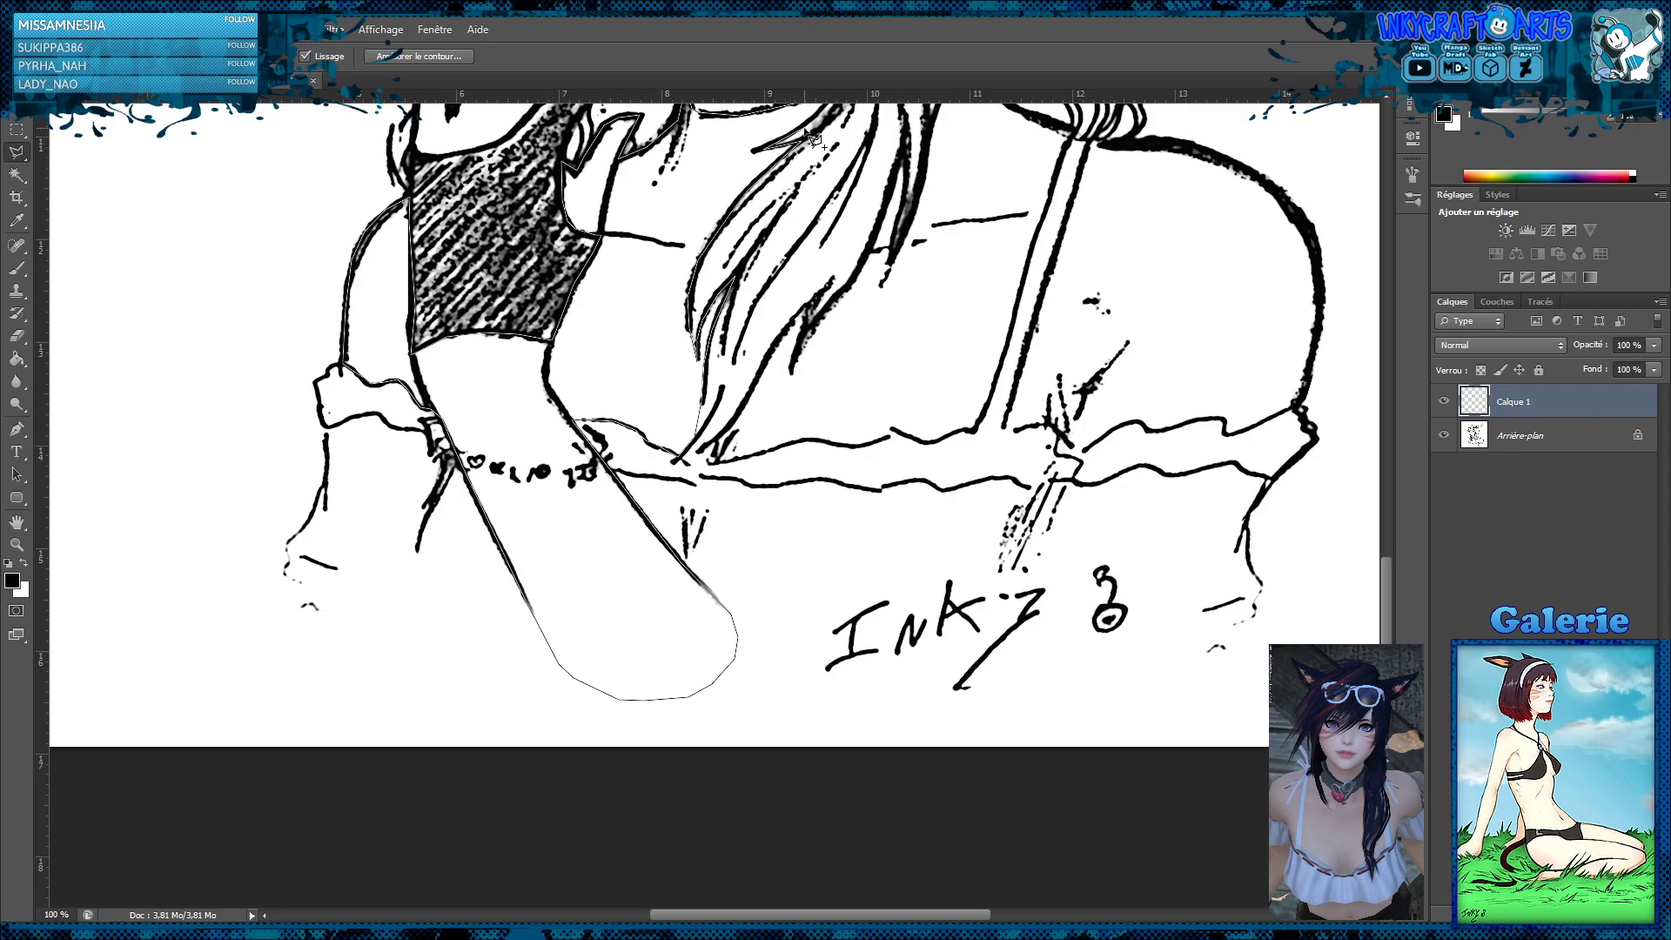
scroll(824, 105, "up", 5)
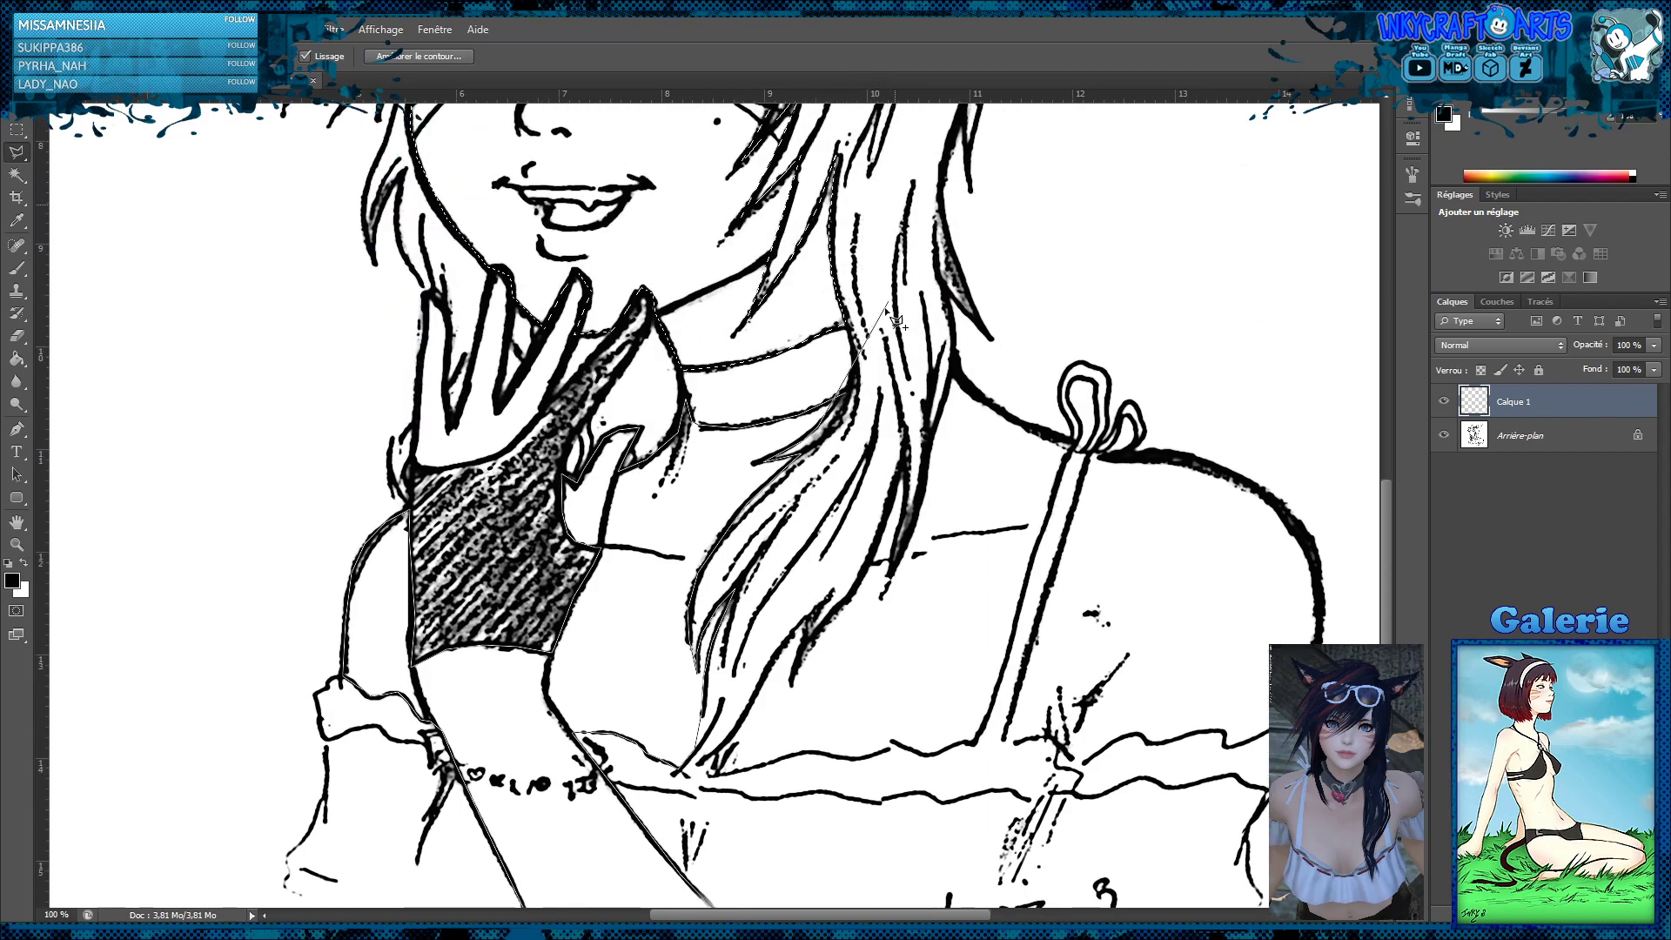
left_click(846, 396)
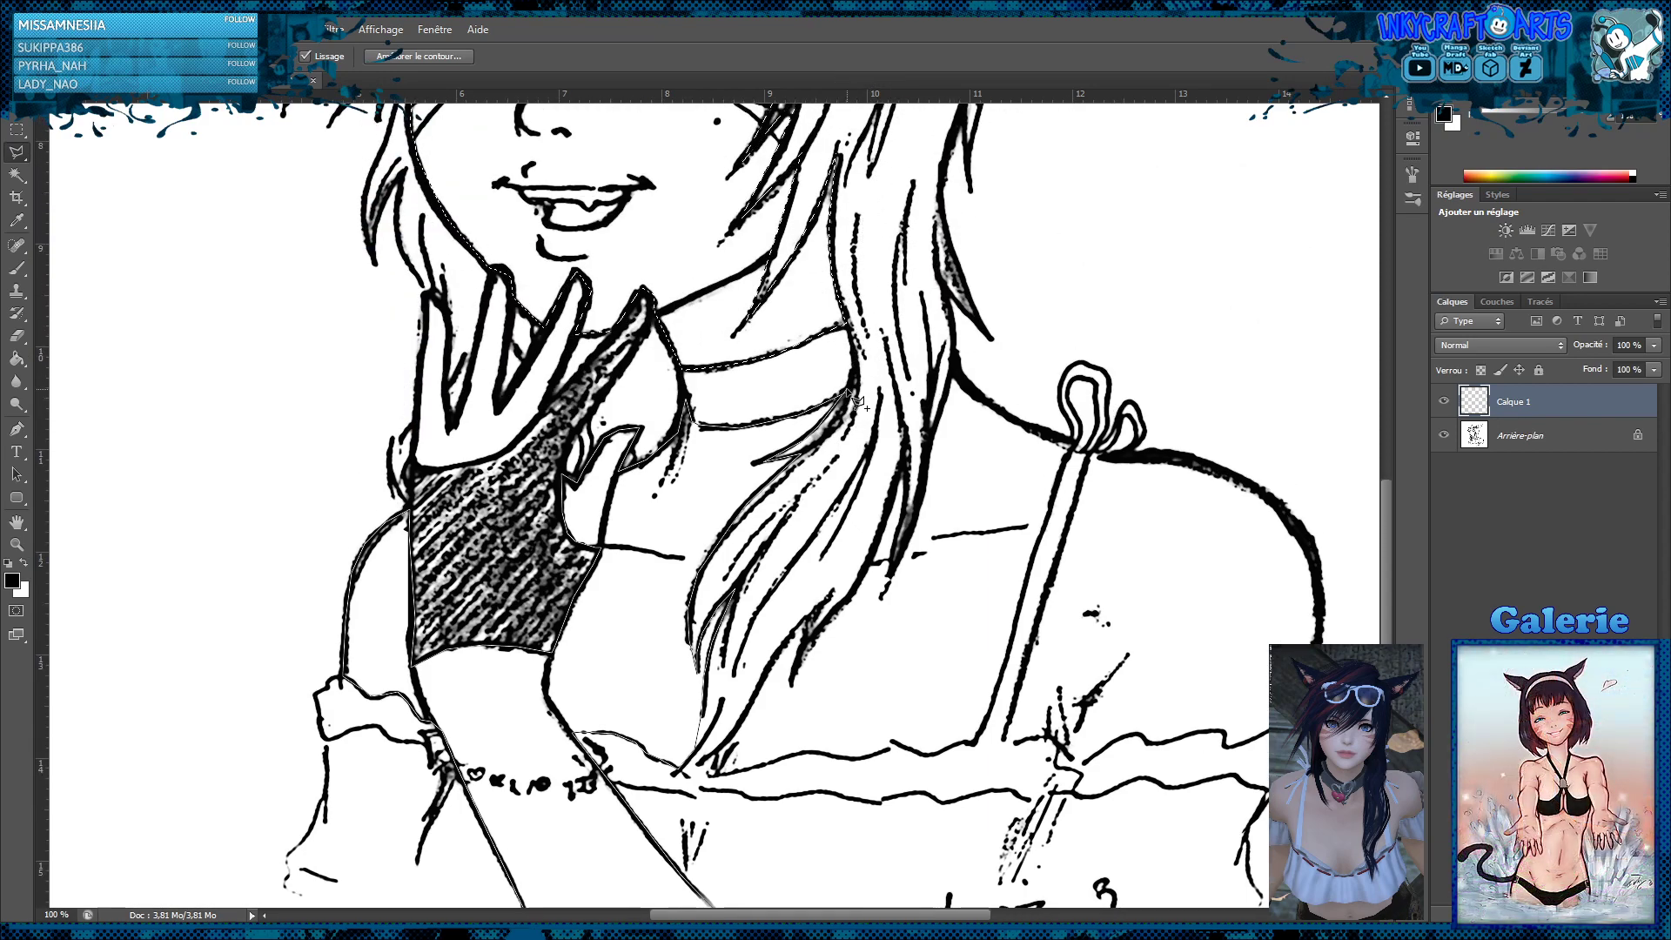
Outline the chest skin along the top's ruffled neckline and up the inner edge of the shoulder strap
scroll(848, 395, "down", 3)
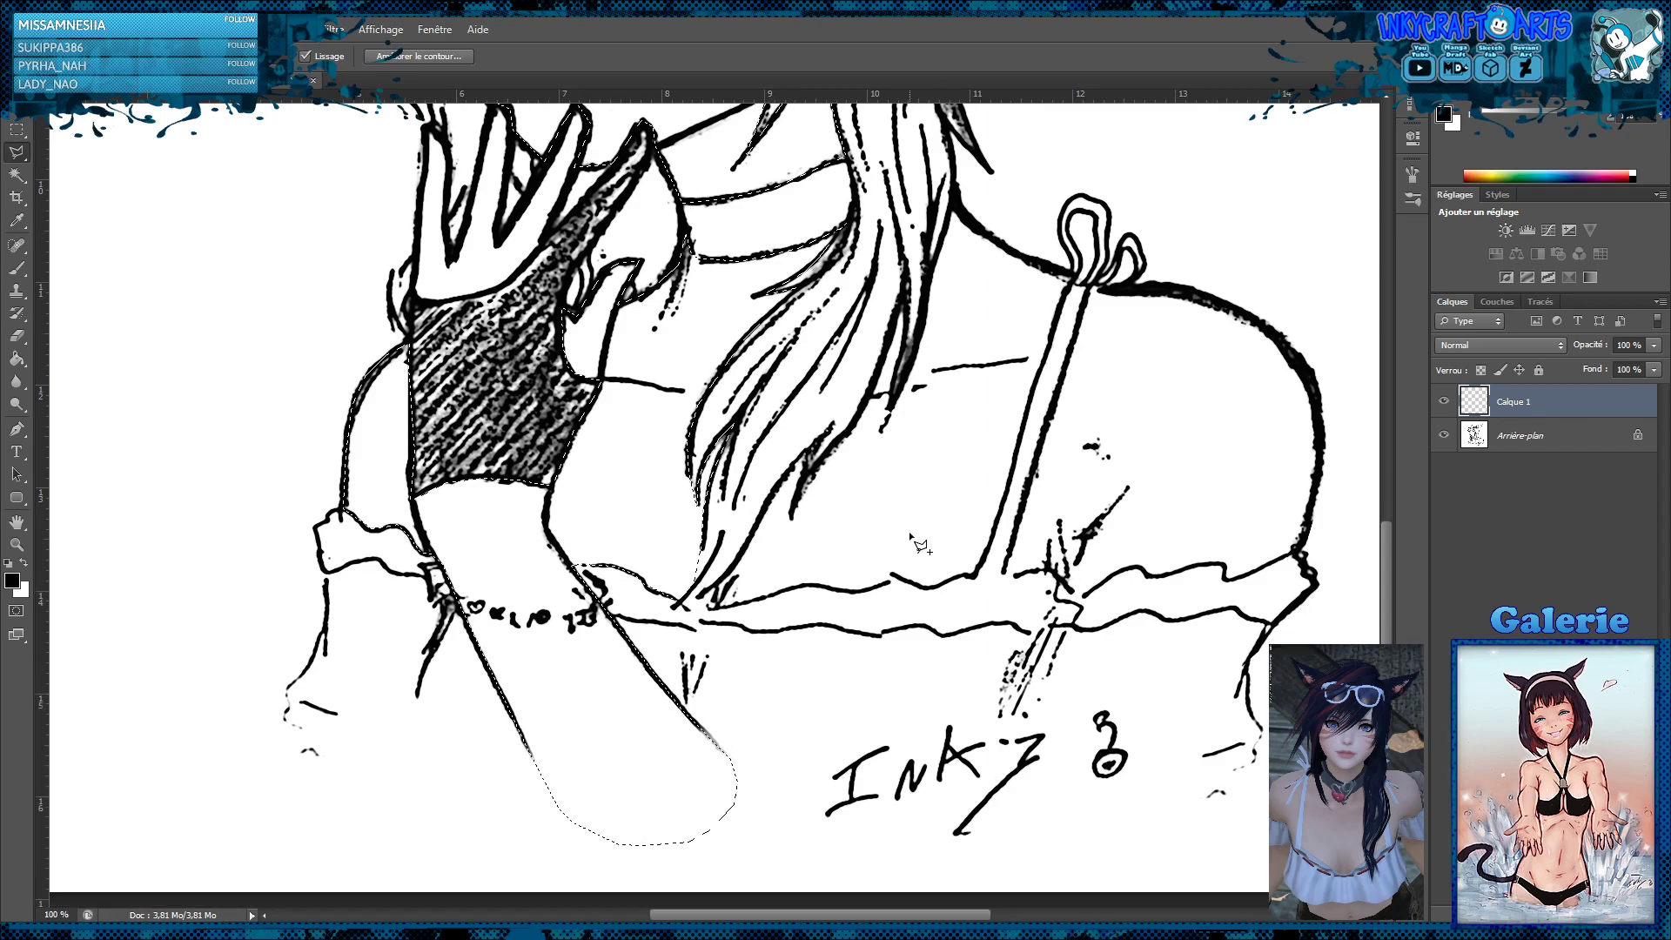
left_click(687, 609)
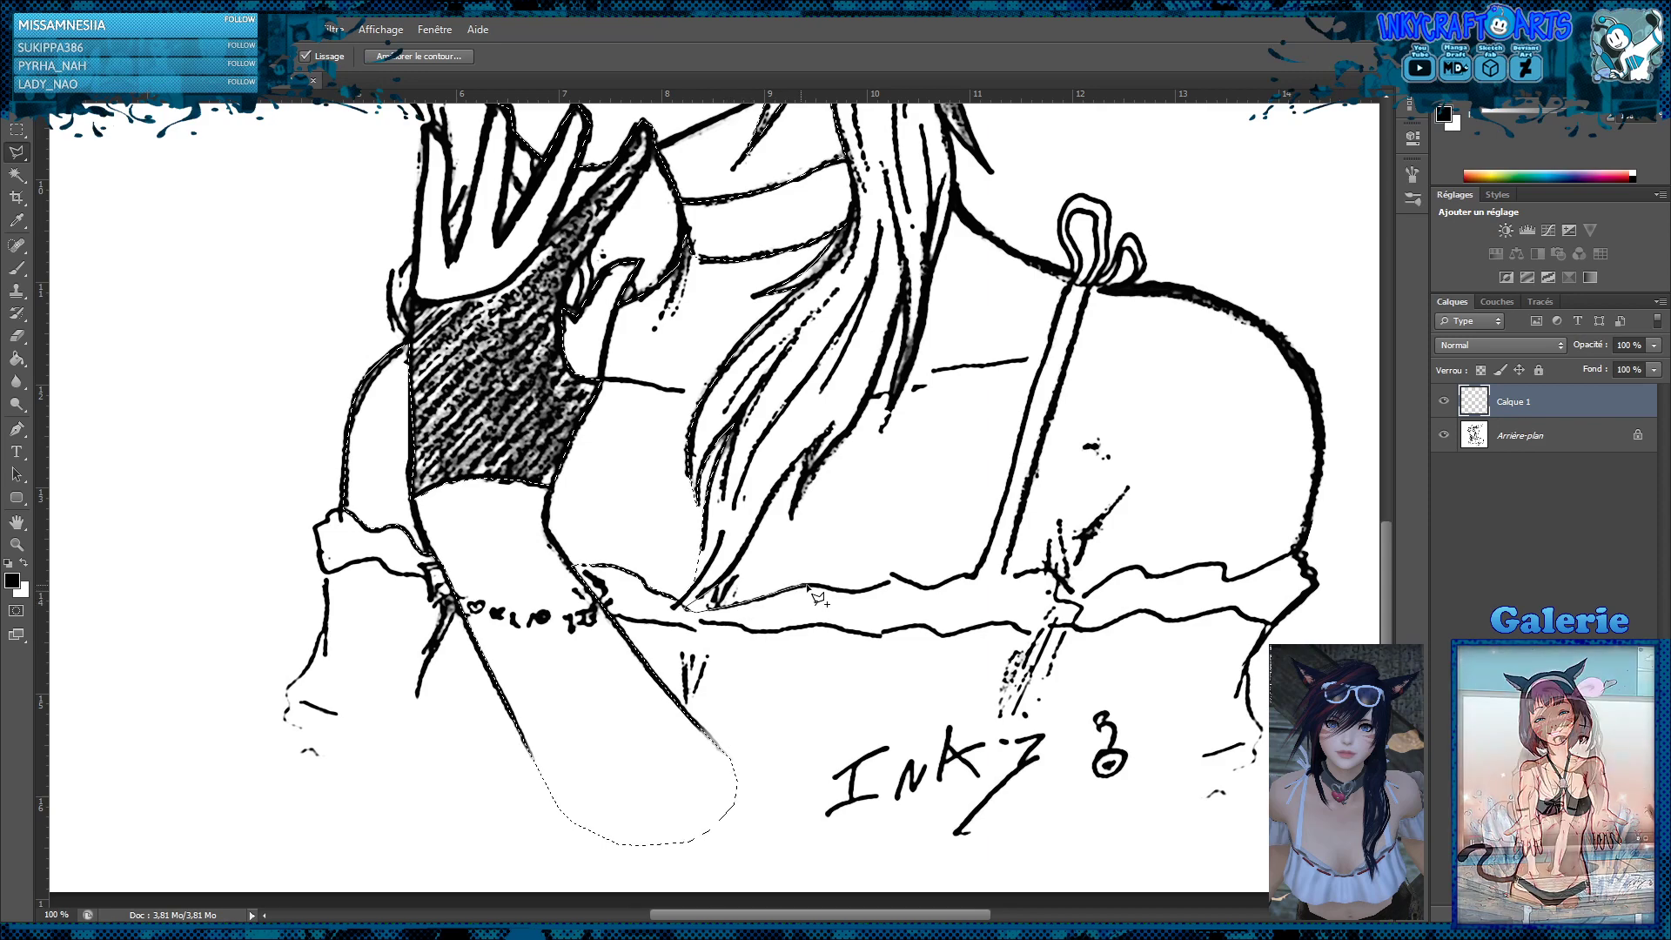
left_click(898, 580)
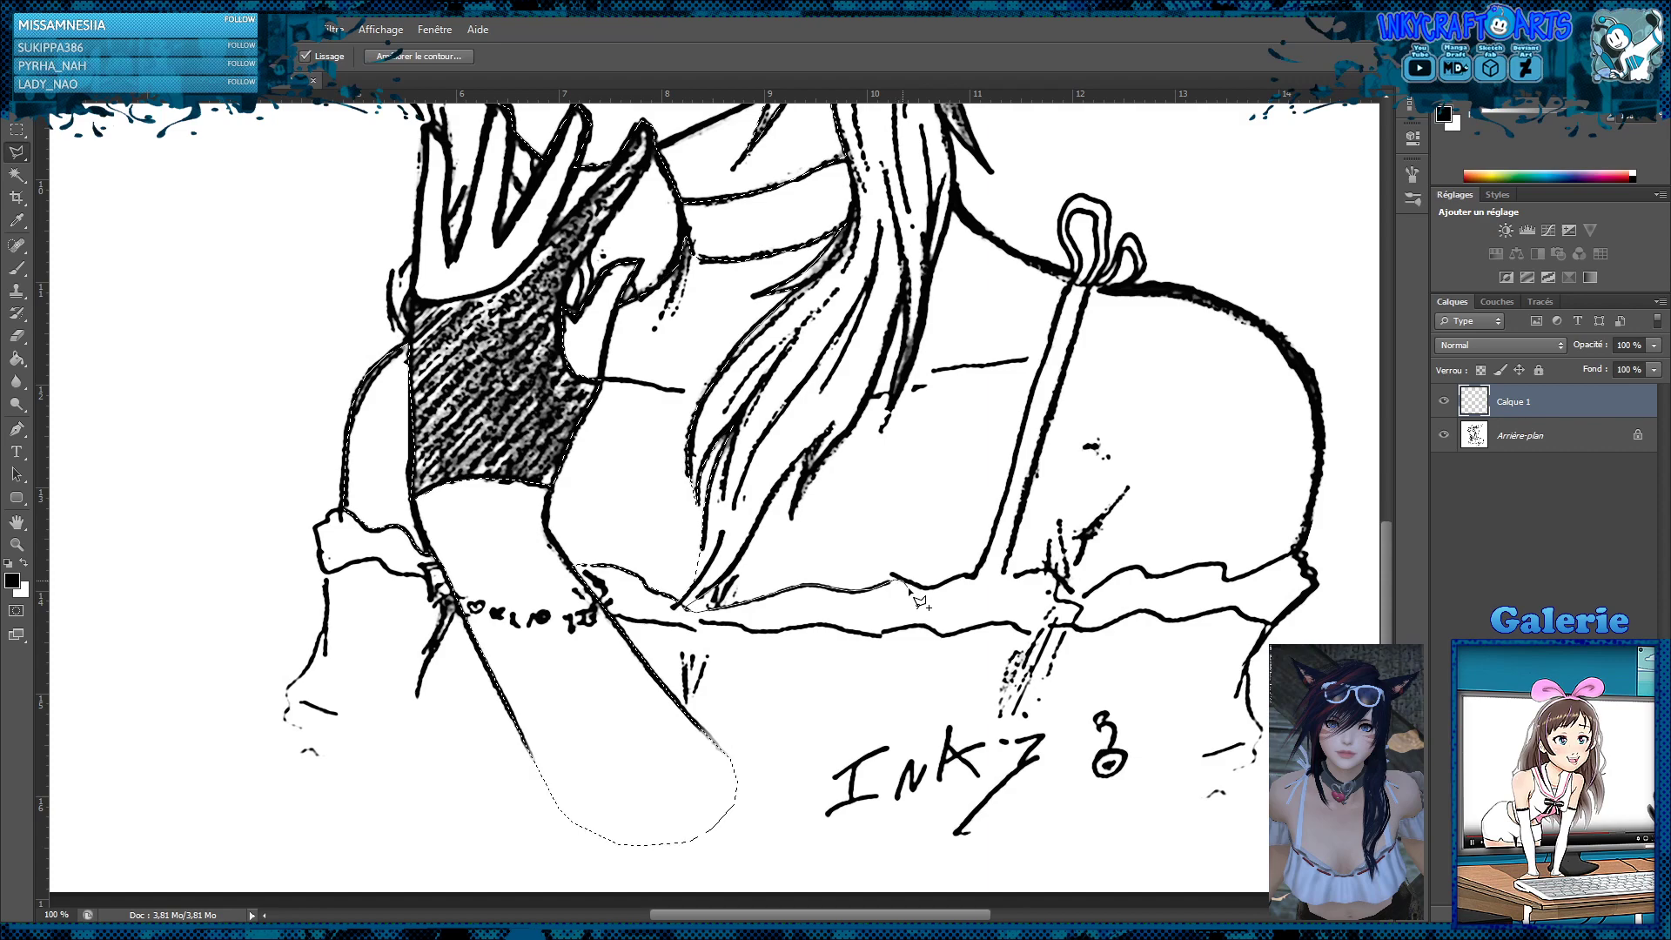
left_click(975, 576)
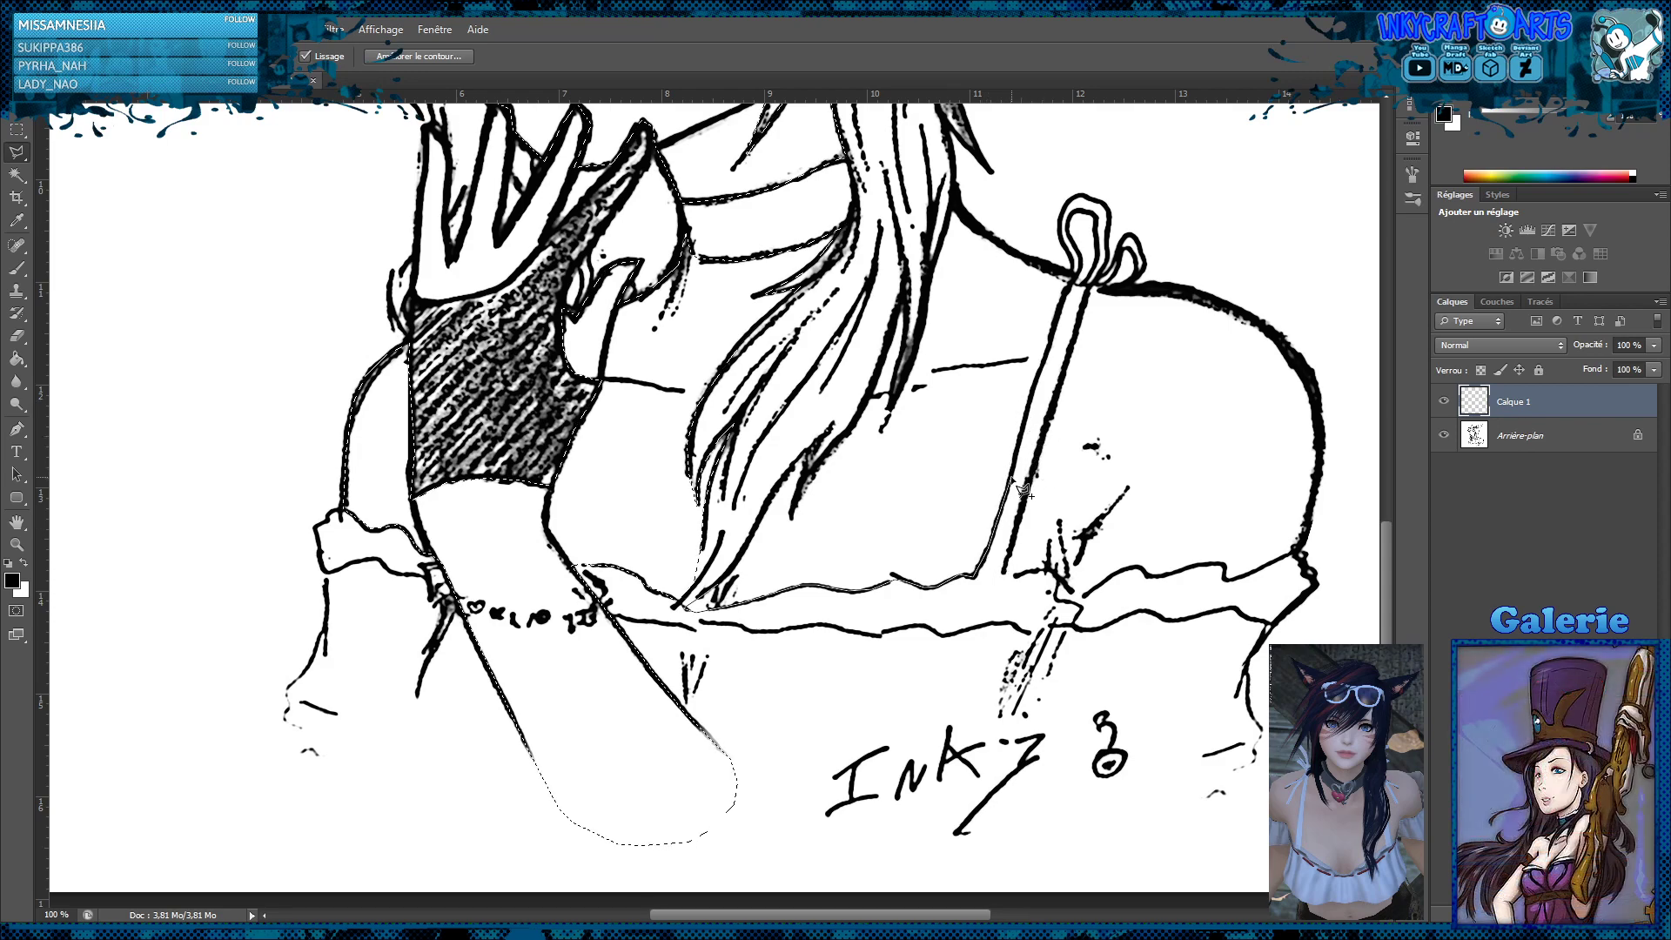
left_click(1078, 285)
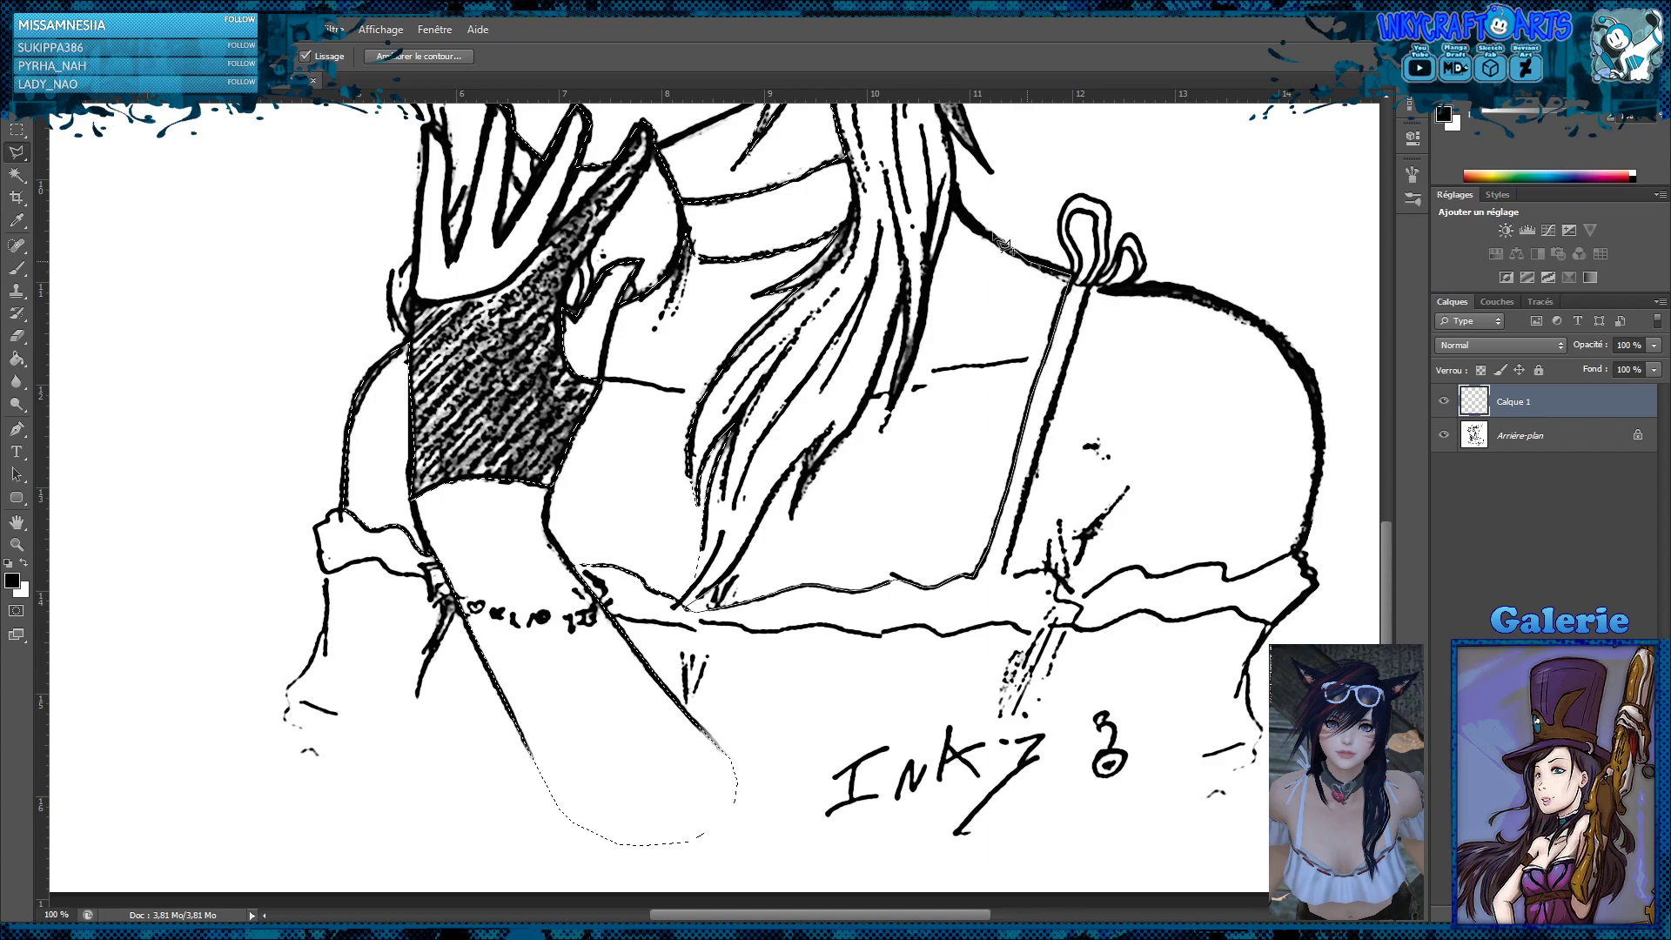
Continue the chest skin outline from the neck and shoulder junction down along the edge of the long hair strand over the collarbone
left_click(950, 204)
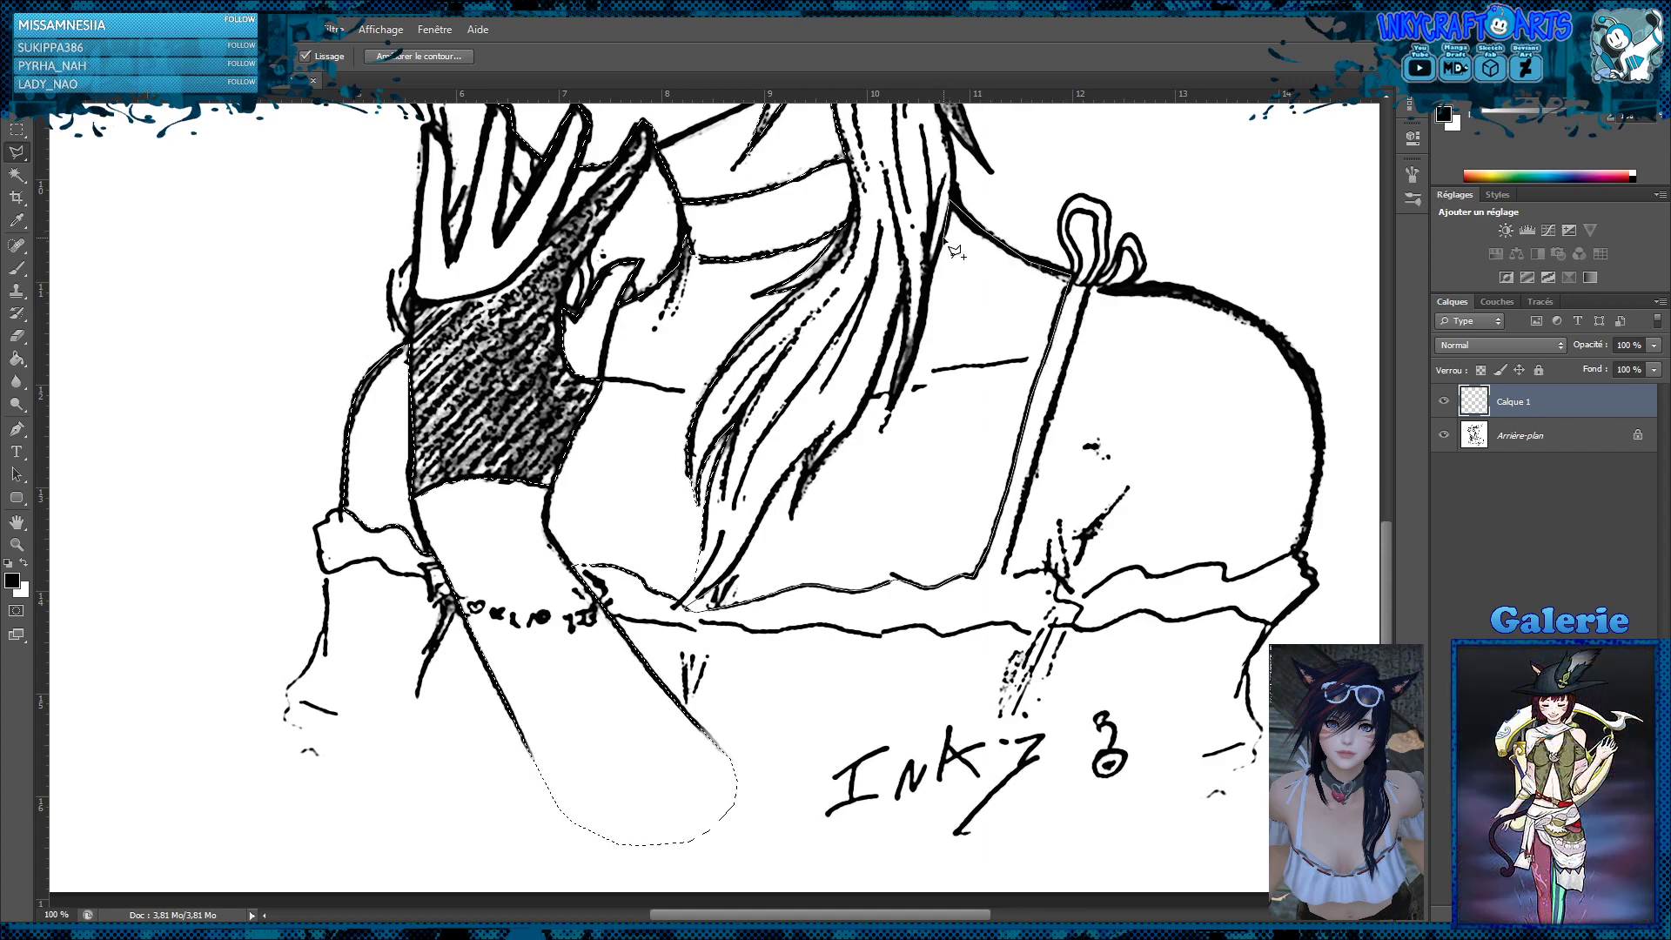
left_click(889, 413)
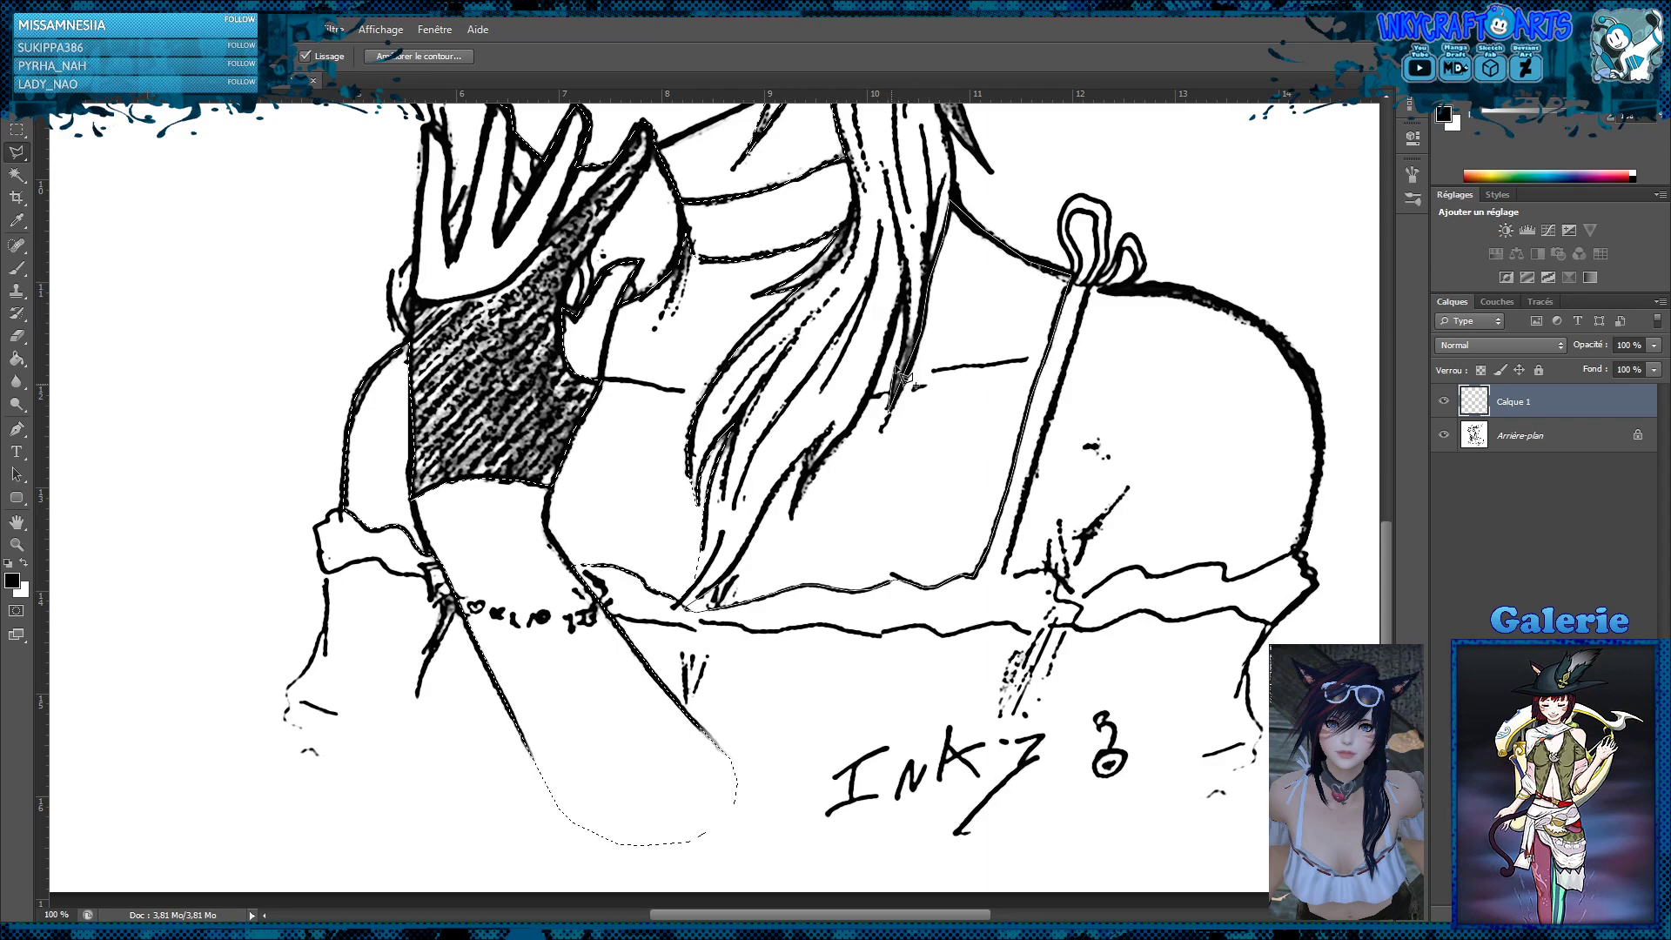
left_click(908, 314)
left_click(905, 289)
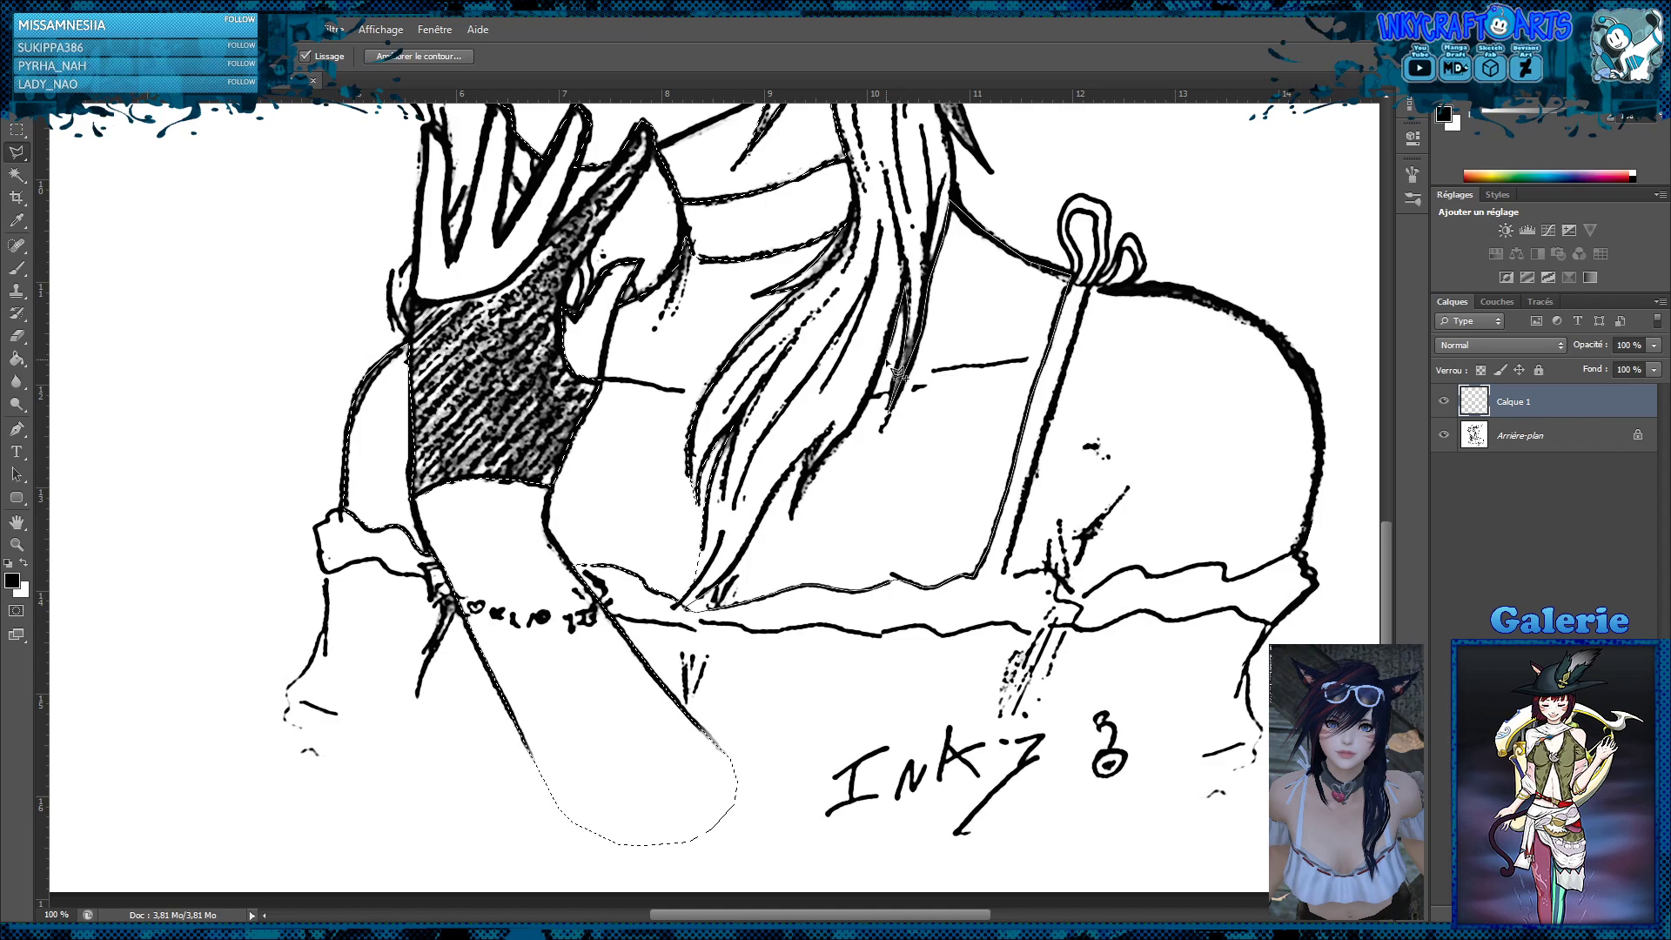
left_click(868, 407)
left_click(840, 445)
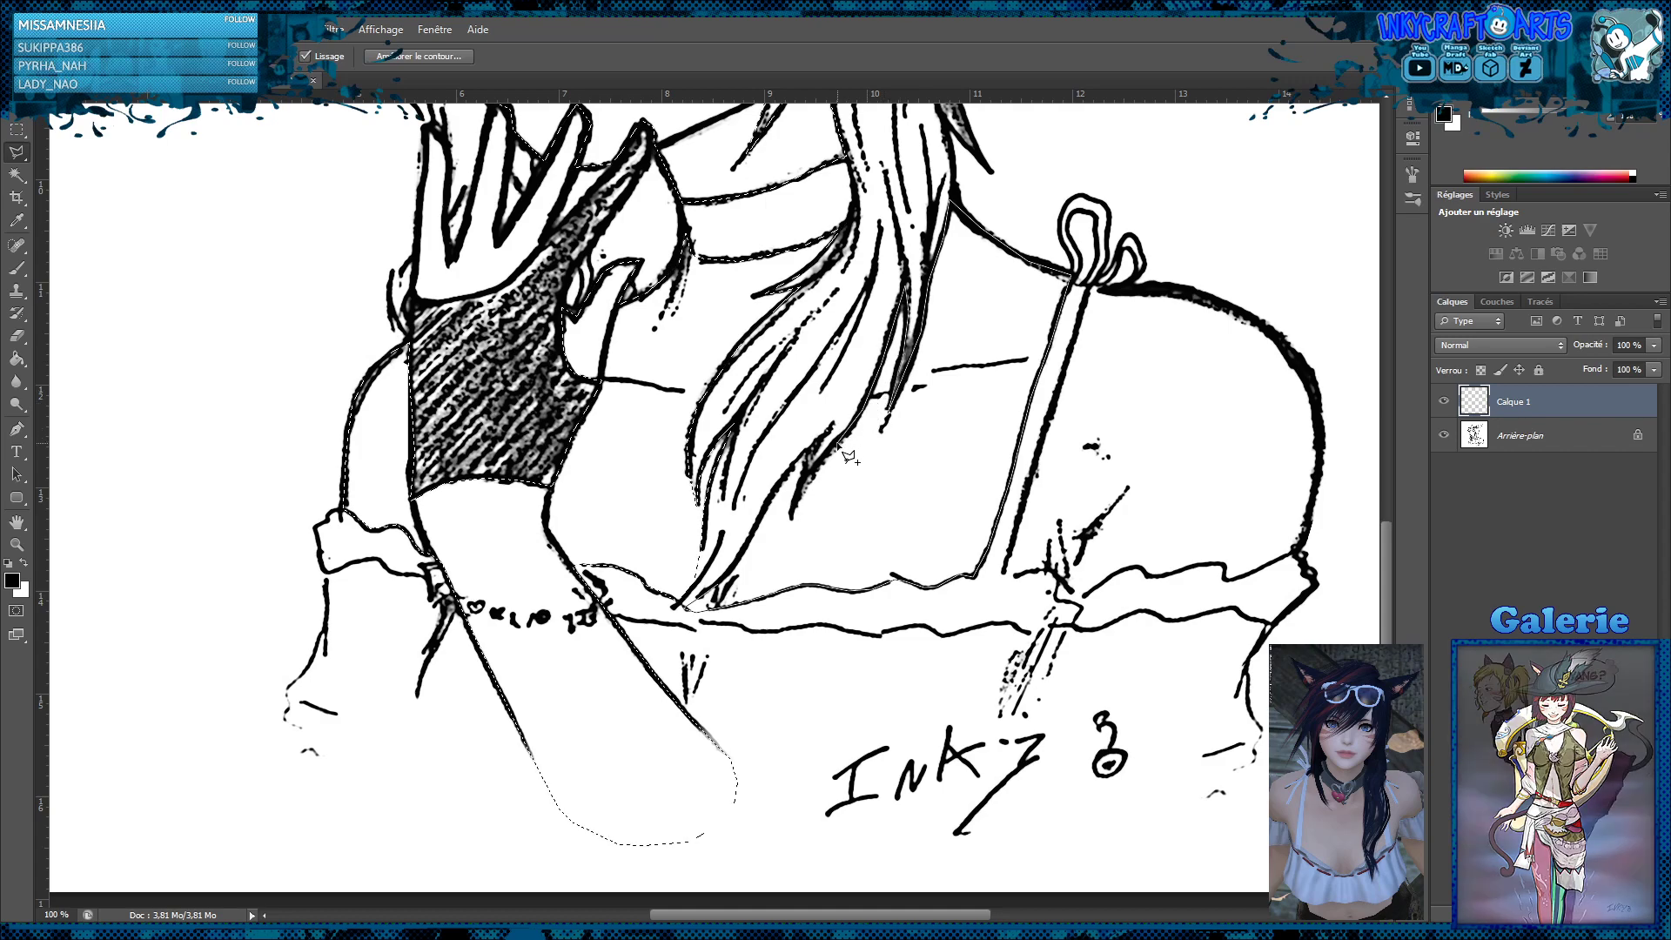
Trace the lower hair strands down to the ruffled neckline and close the chest skin selection there
left_click(808, 482)
left_click(810, 449)
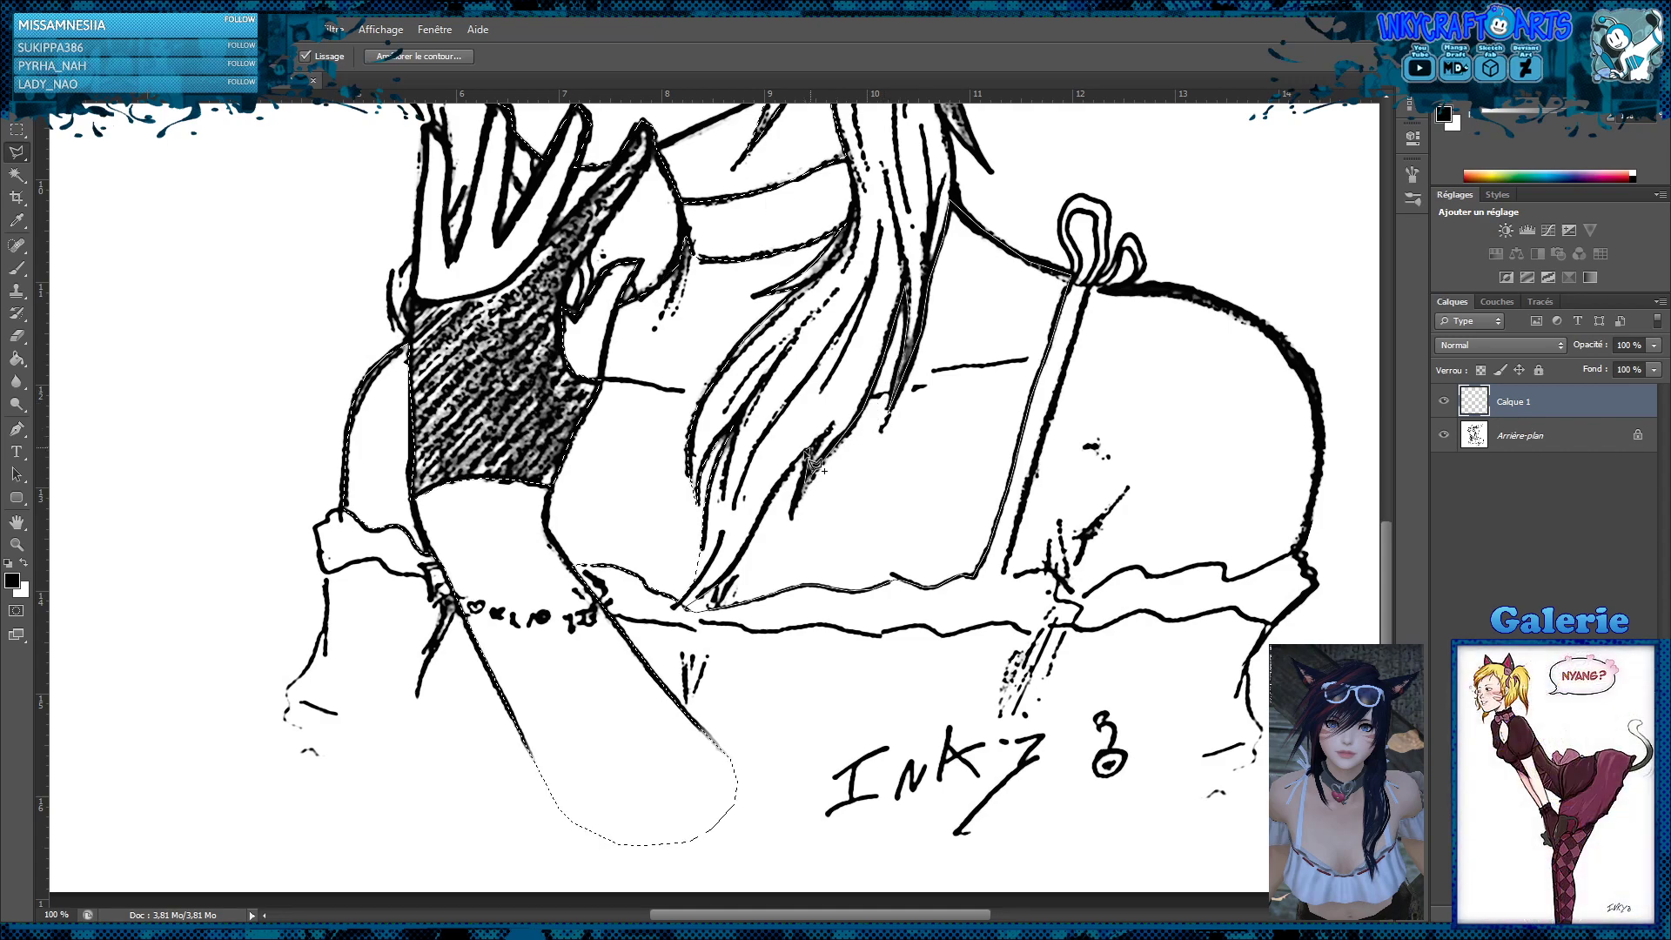
left_click(785, 478)
left_click(766, 506)
left_click(749, 538)
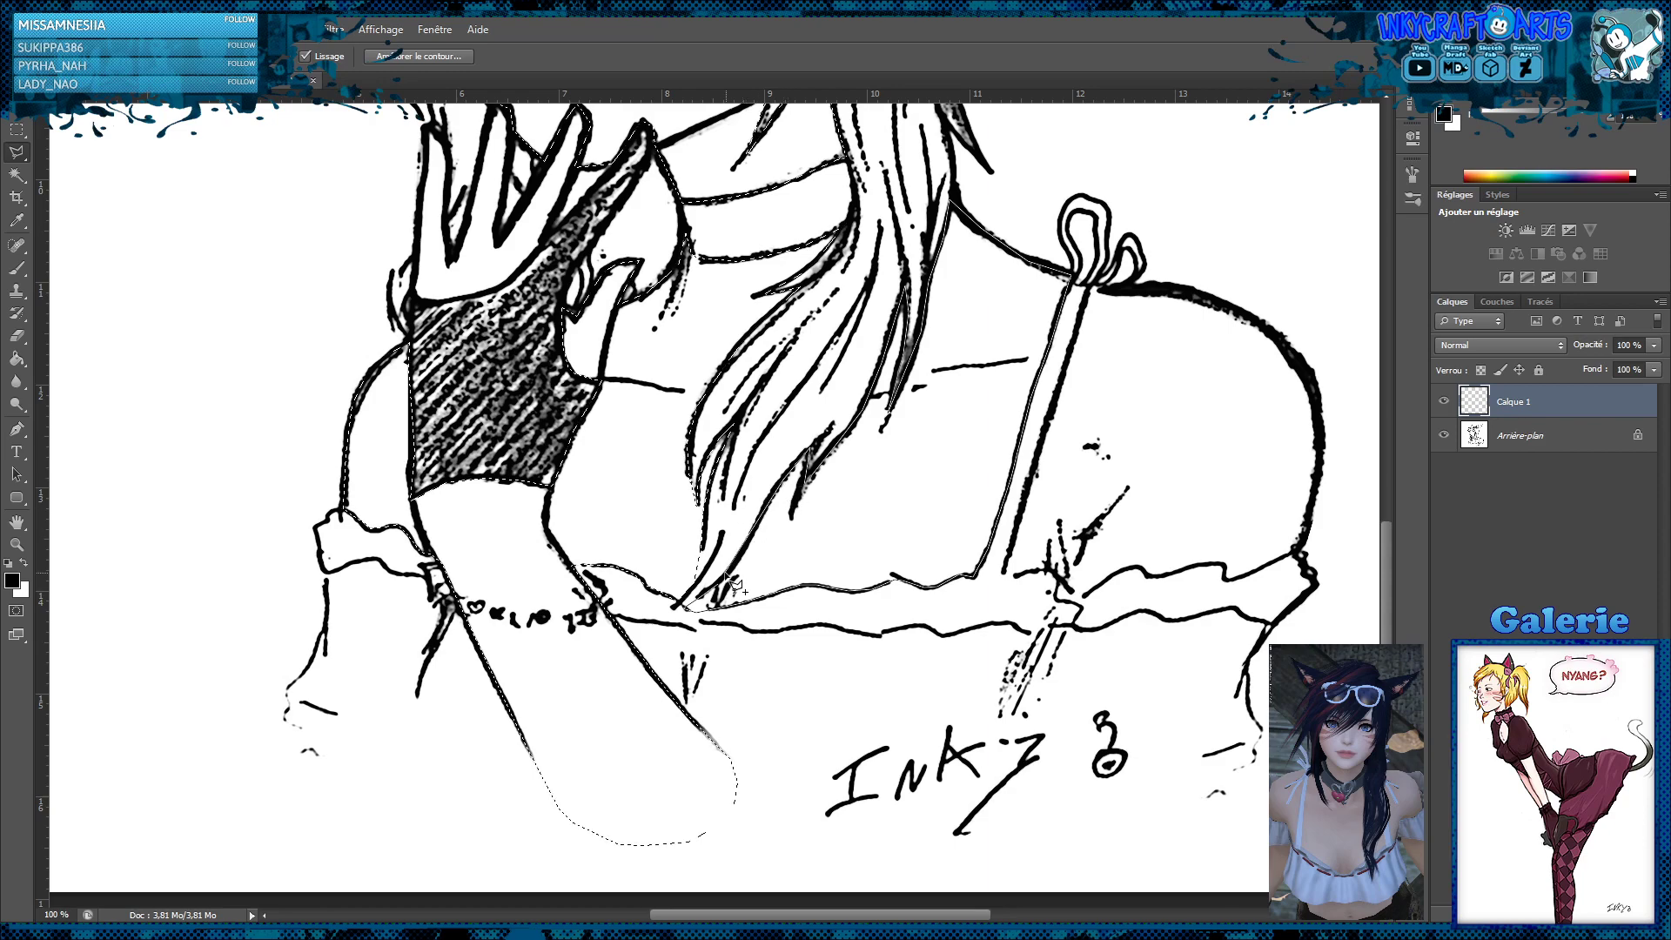
left_click(729, 572)
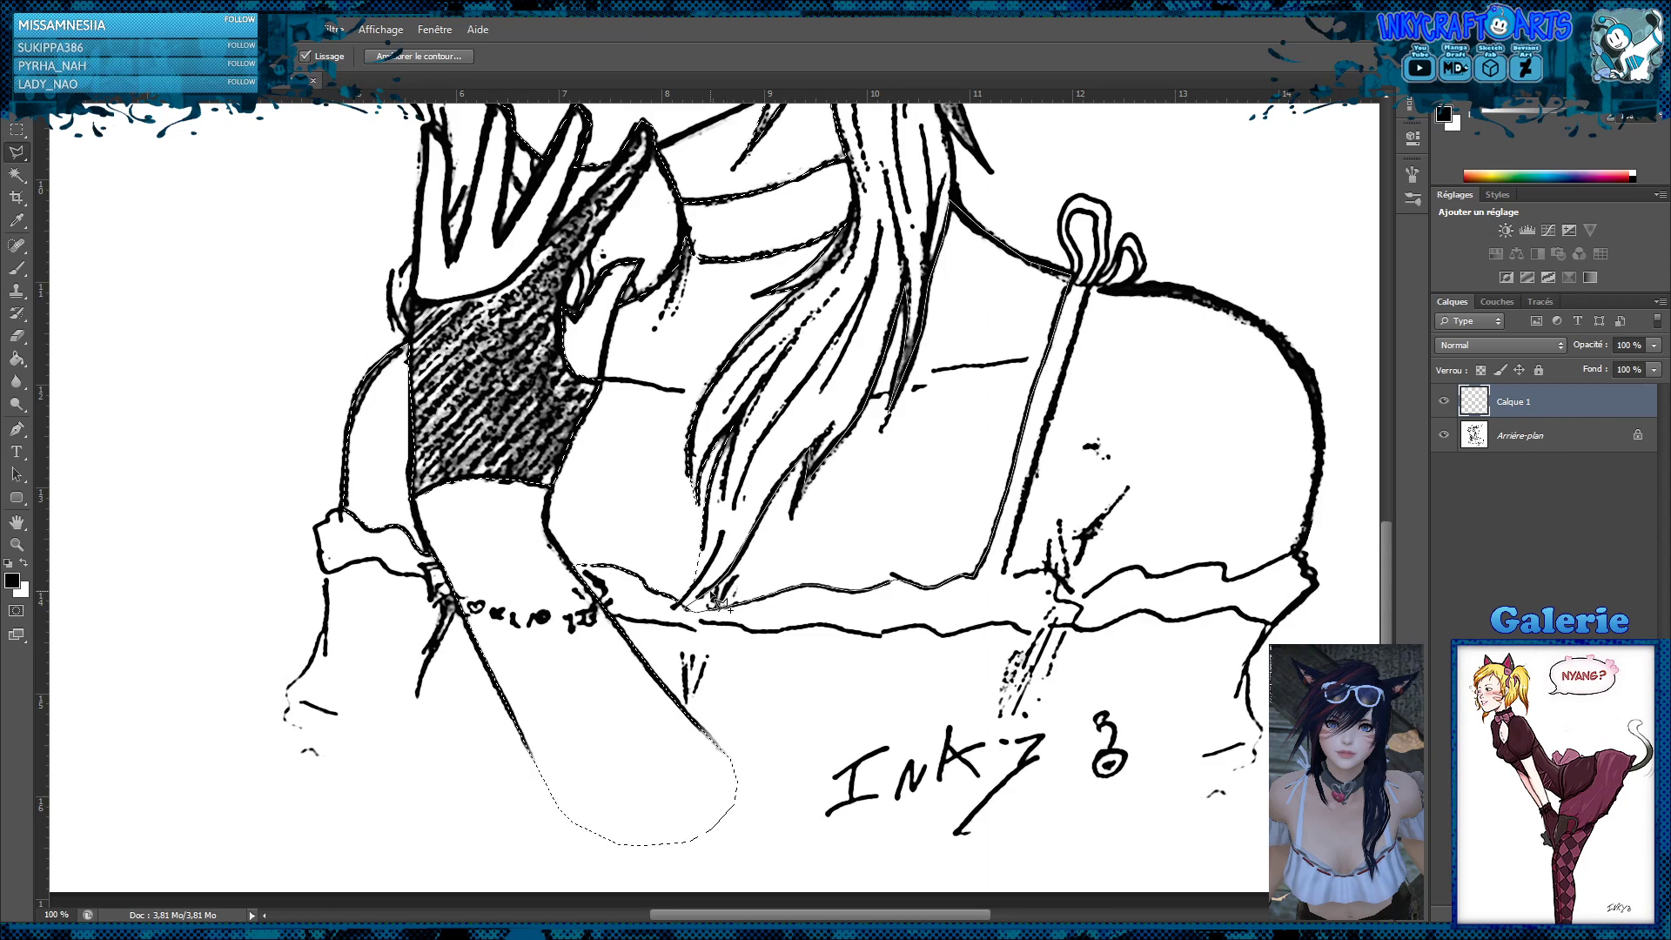
double_click(710, 592)
Outline the bare shoulder beyond the strap, from the strap's bow along the outer curve down towards the ruffled sleeve
scroll(1168, 484, "up", 2)
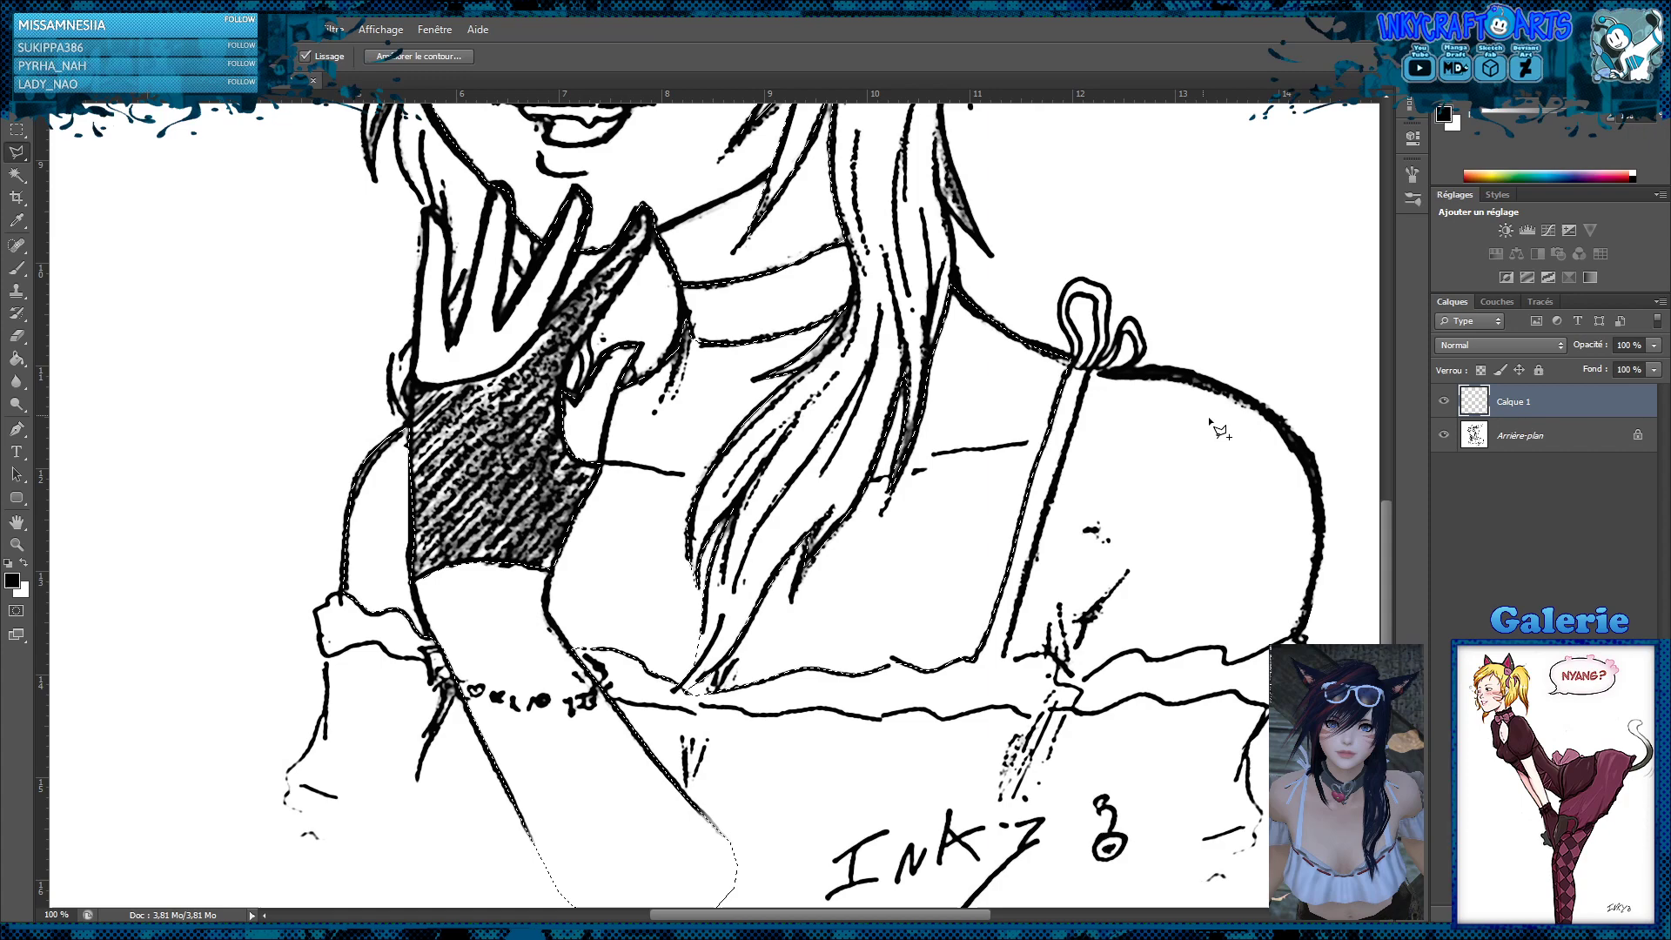
left_click(1099, 368)
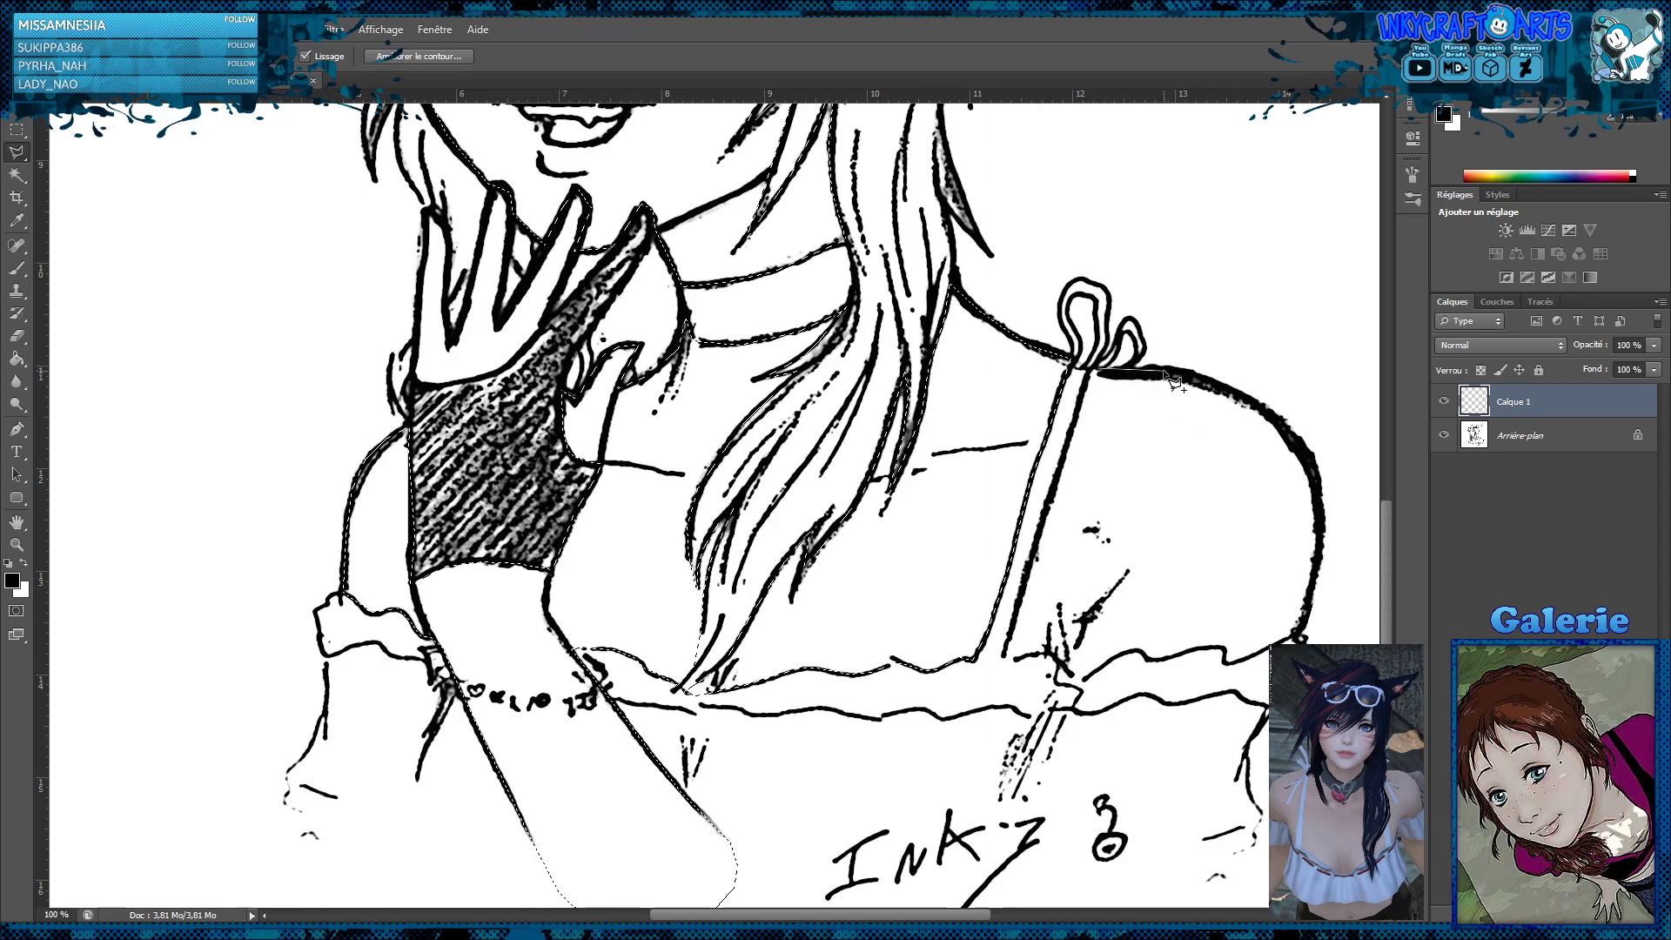
left_click(1192, 373)
left_click(1239, 395)
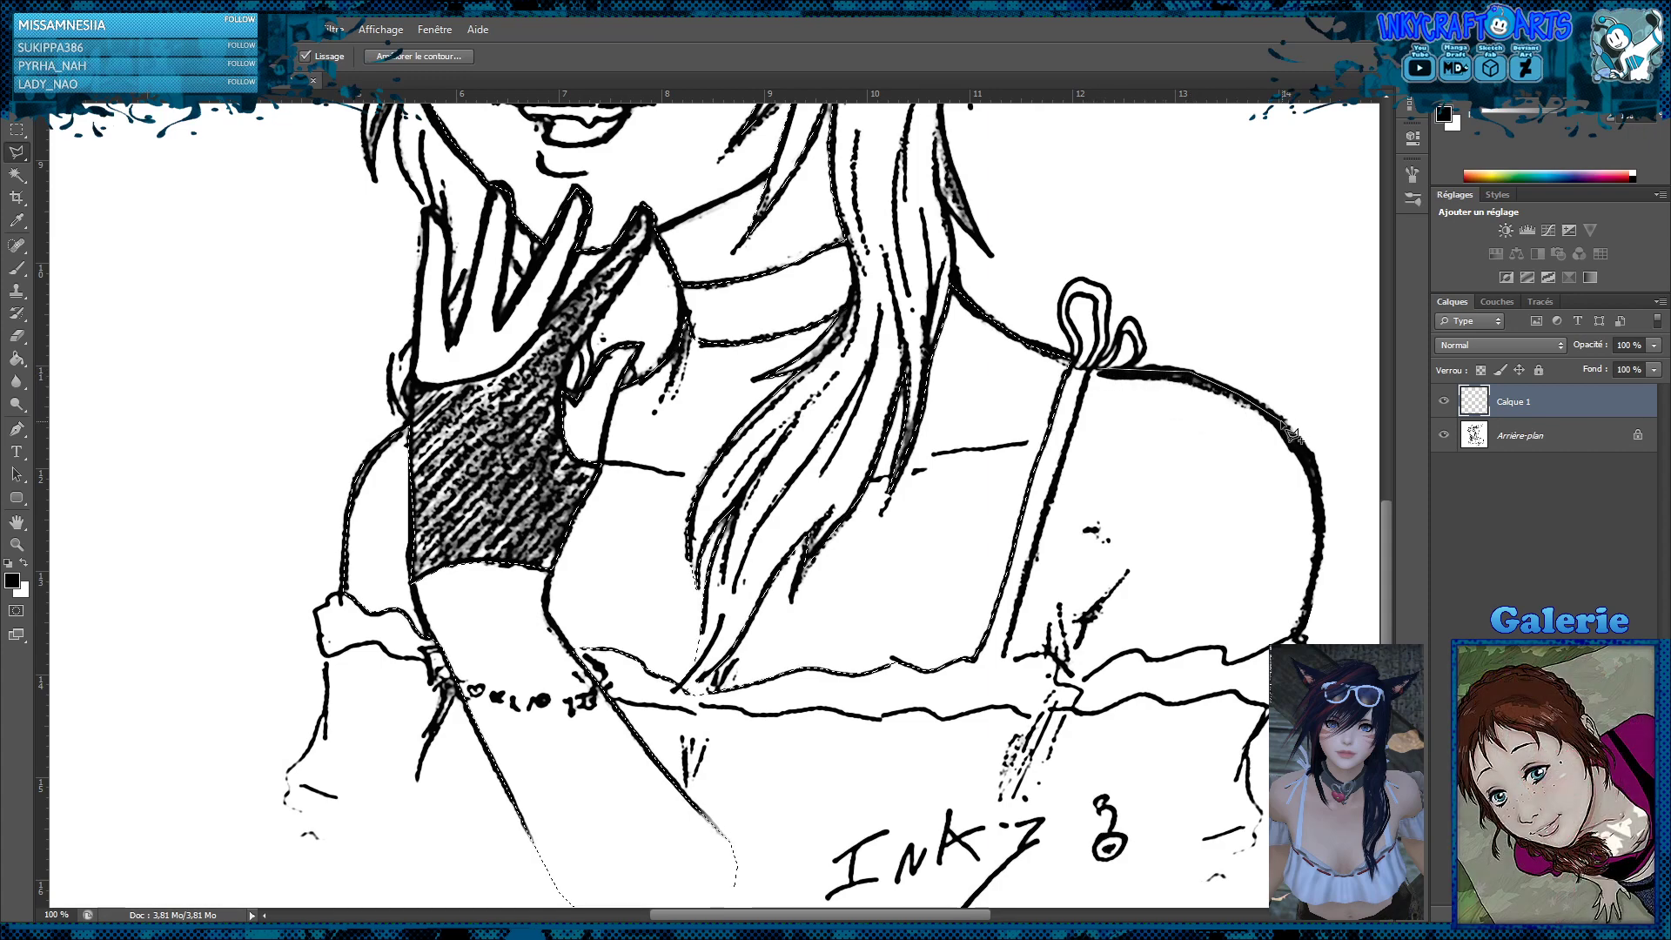
left_click(1281, 422)
left_click(1308, 453)
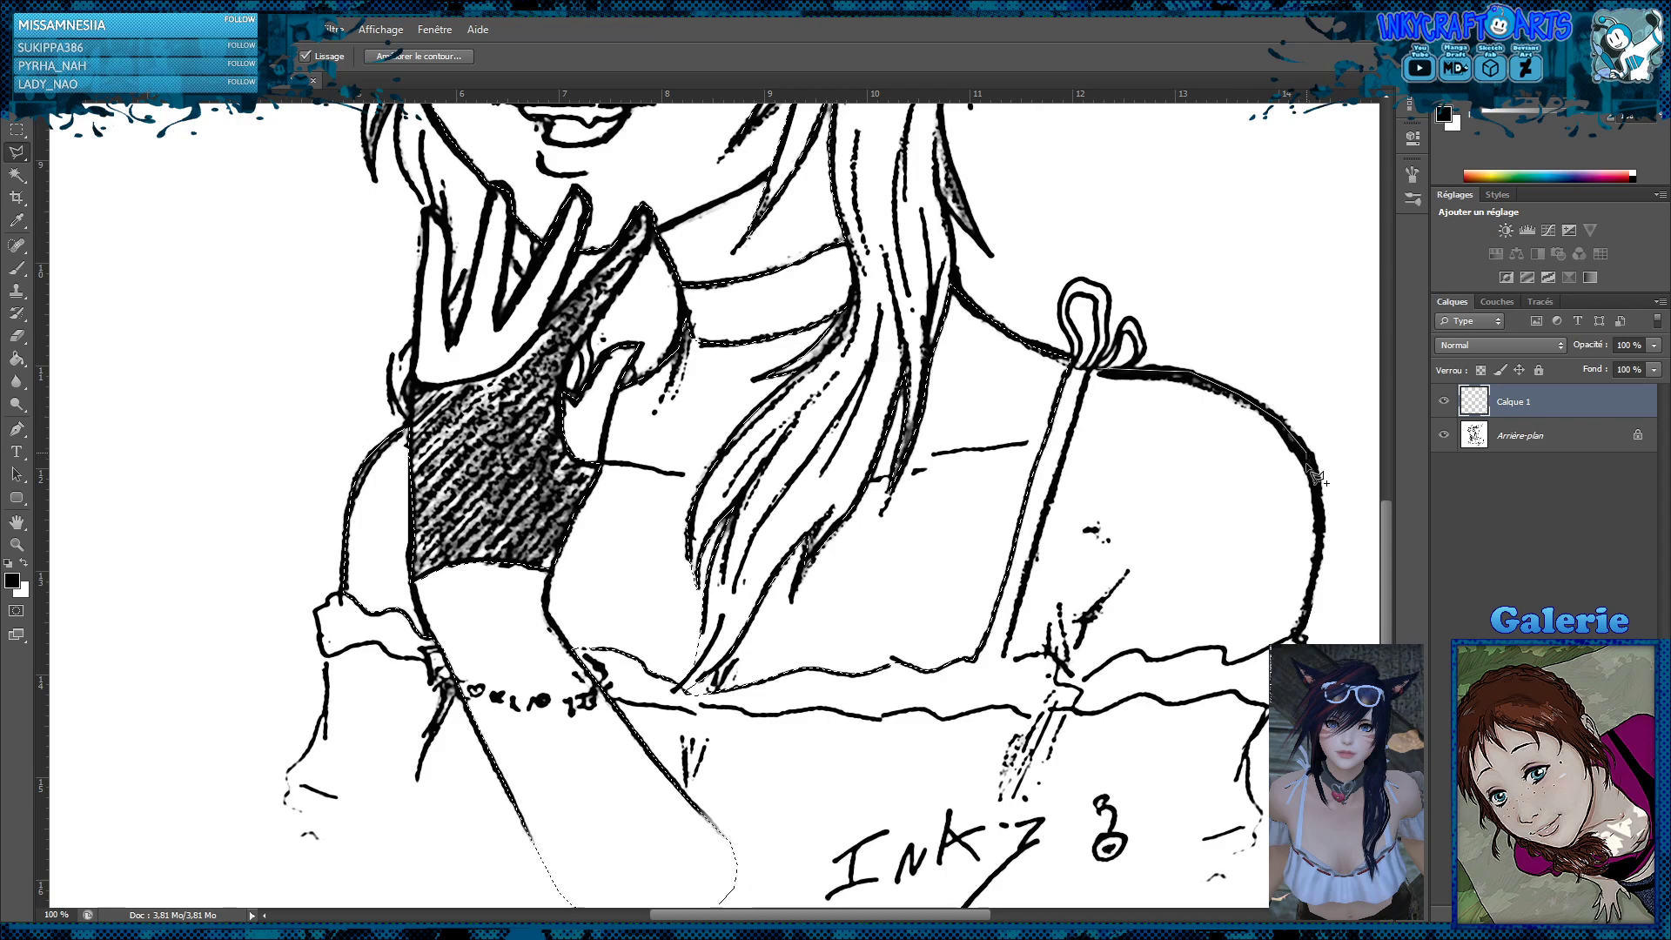
left_click(1321, 522)
left_click(1317, 565)
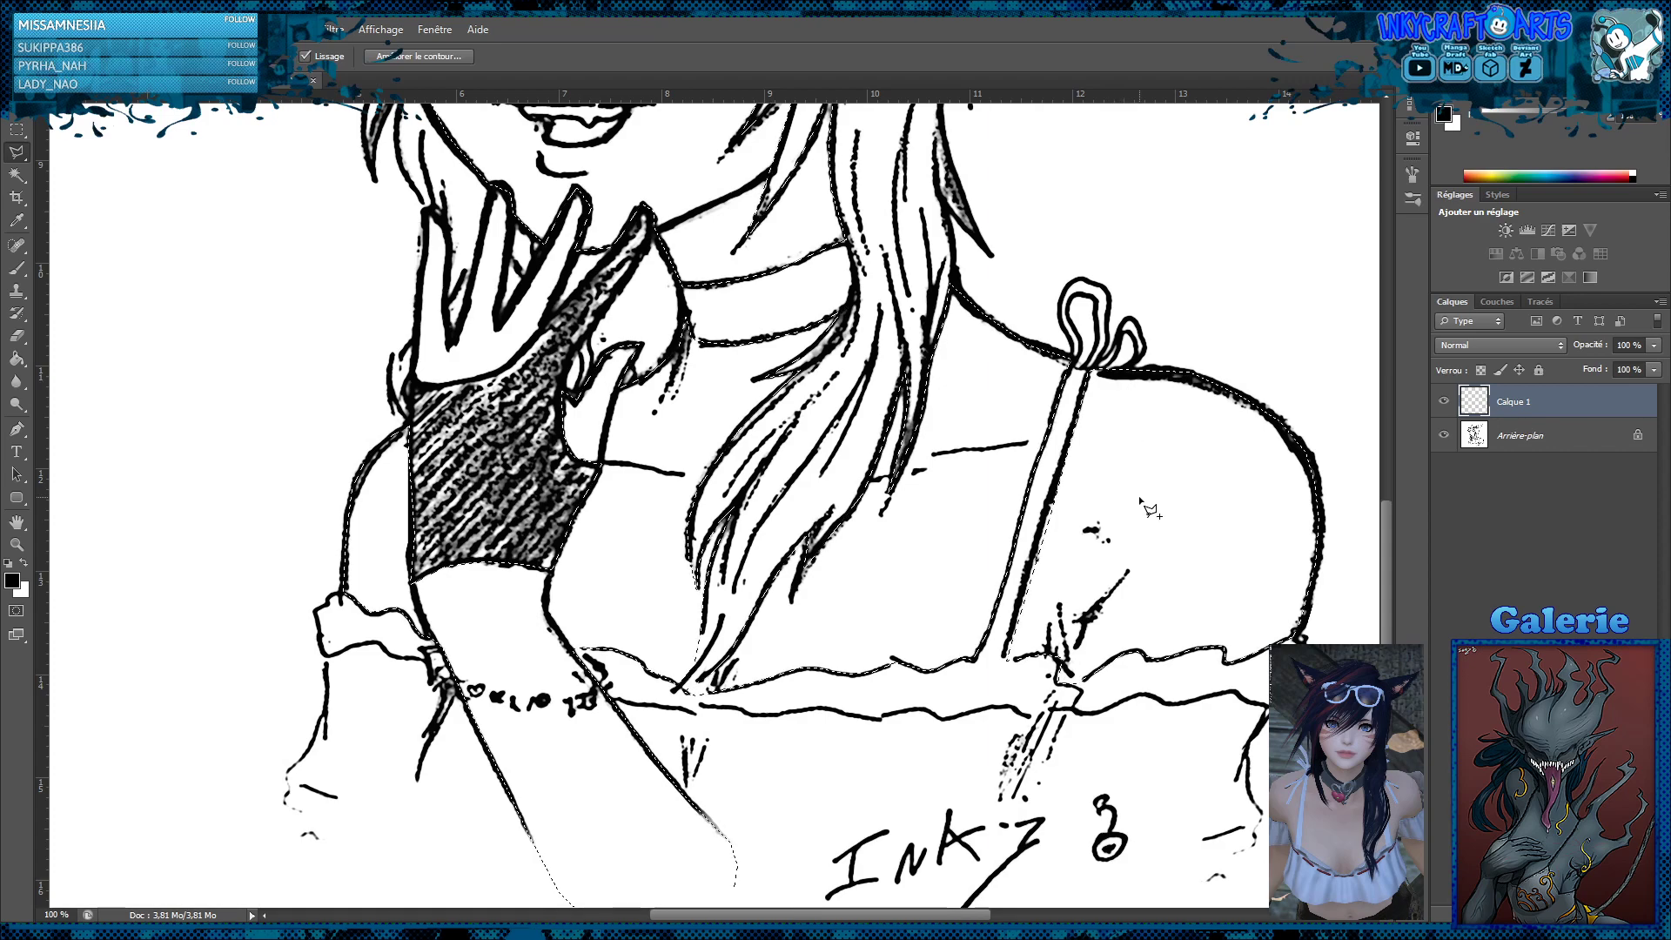
Subtract the eyes and the open mouth from the skin selection on the face
scroll(1150, 501, "up", 5)
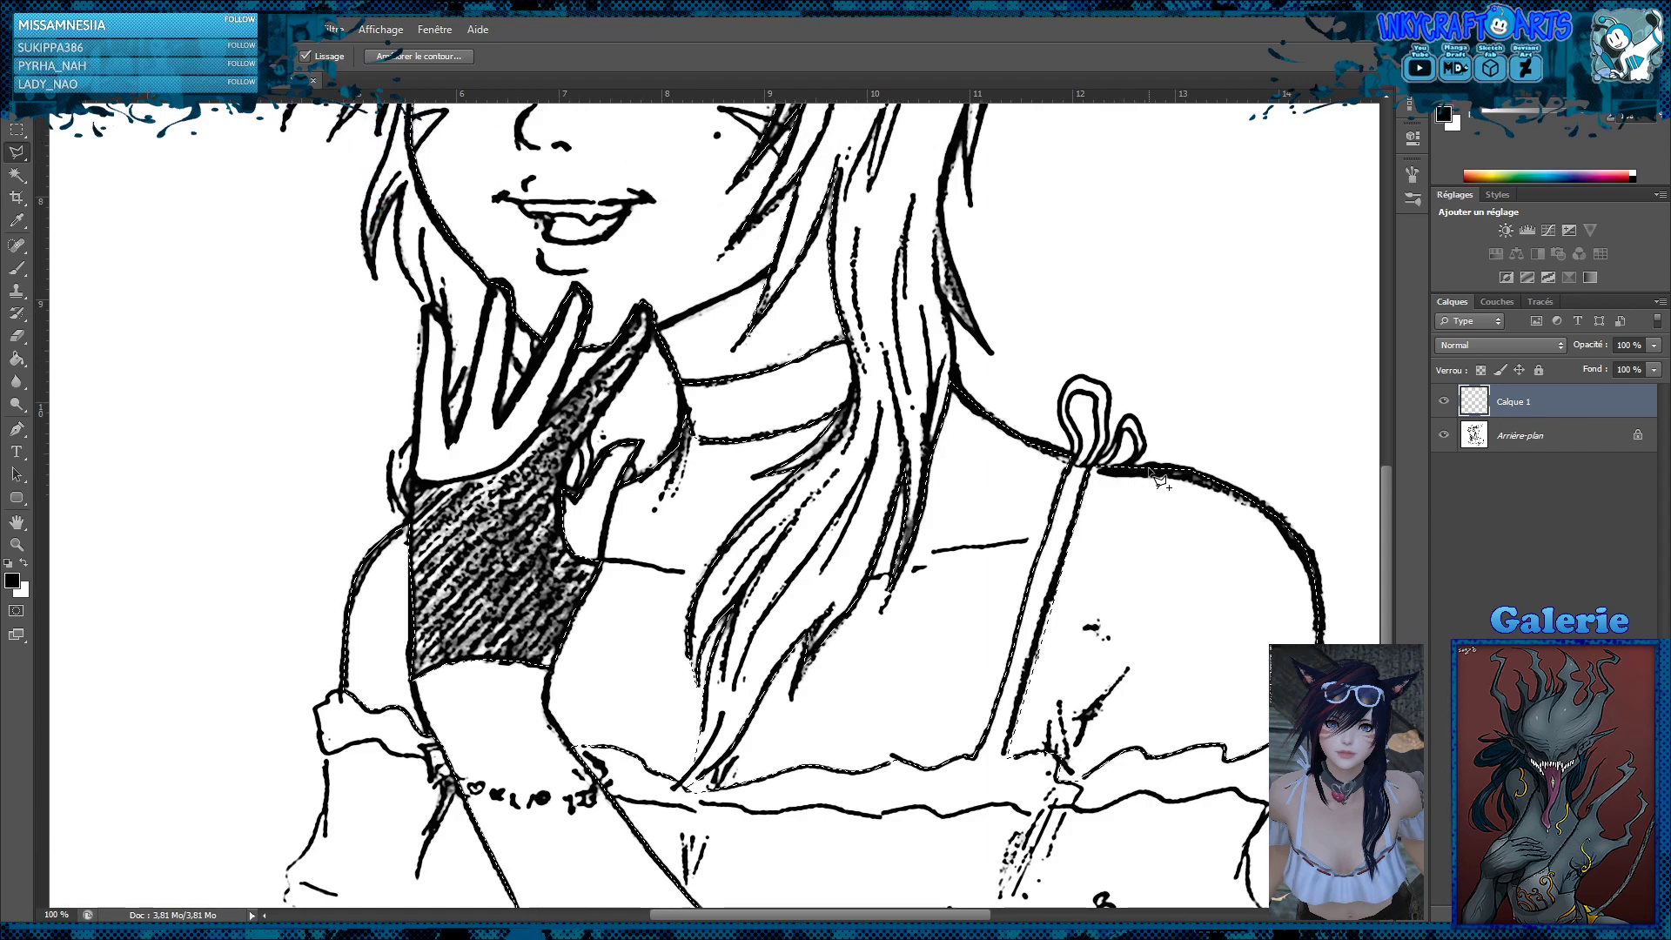
scroll(1150, 476, "up", 7)
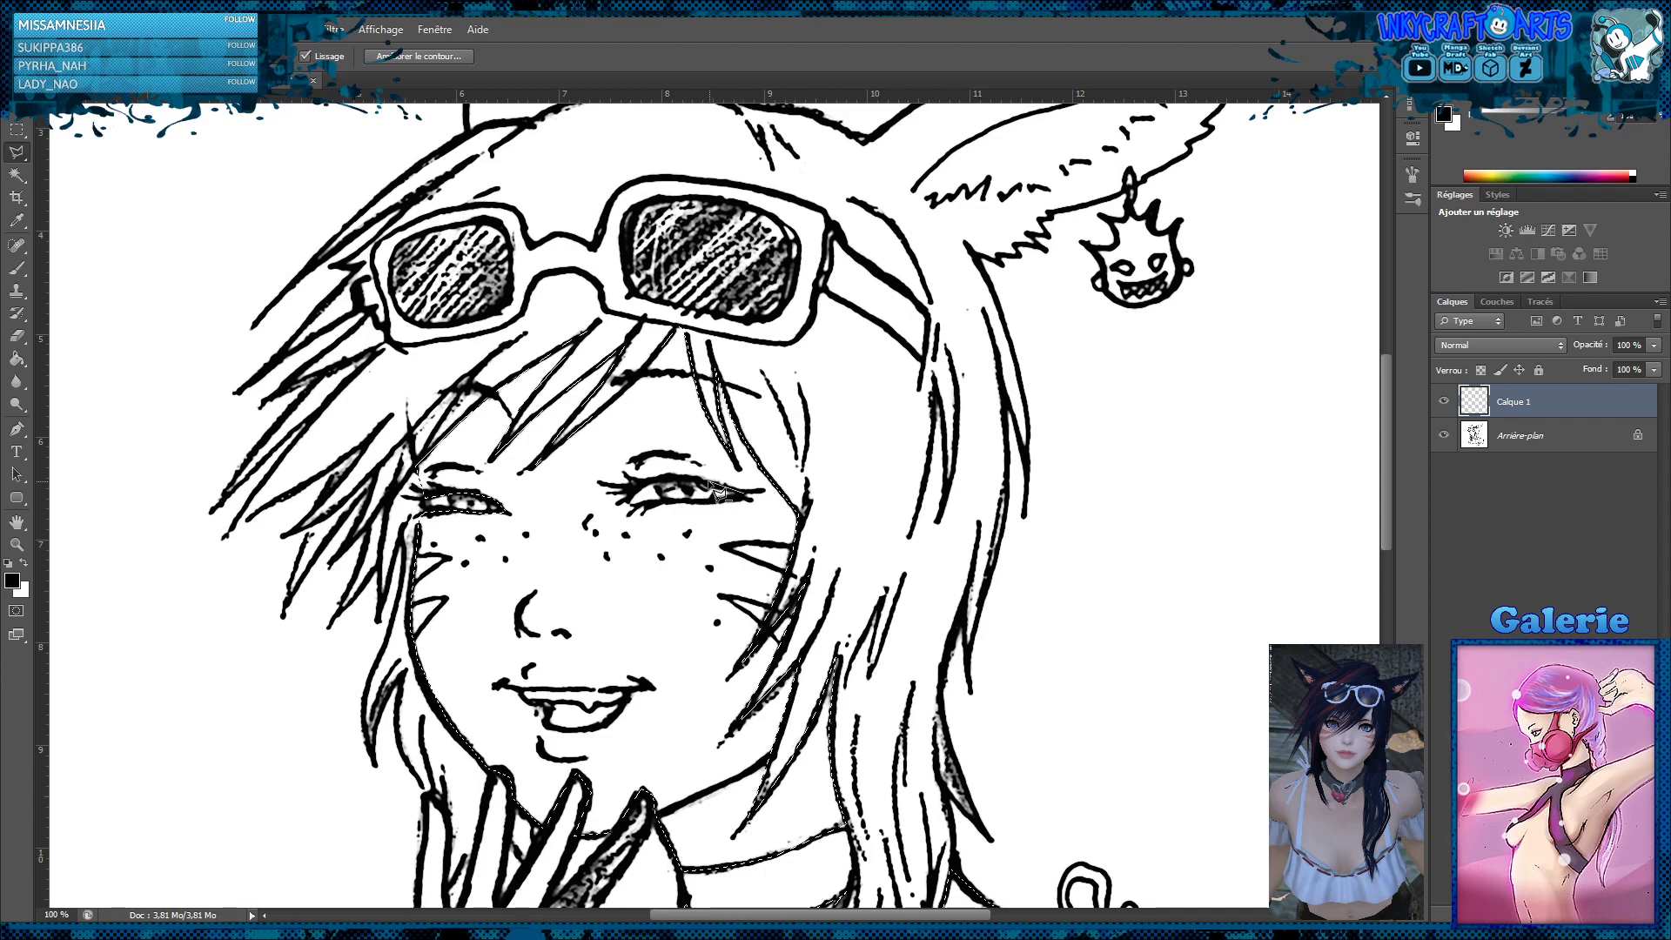
left_click(668, 478)
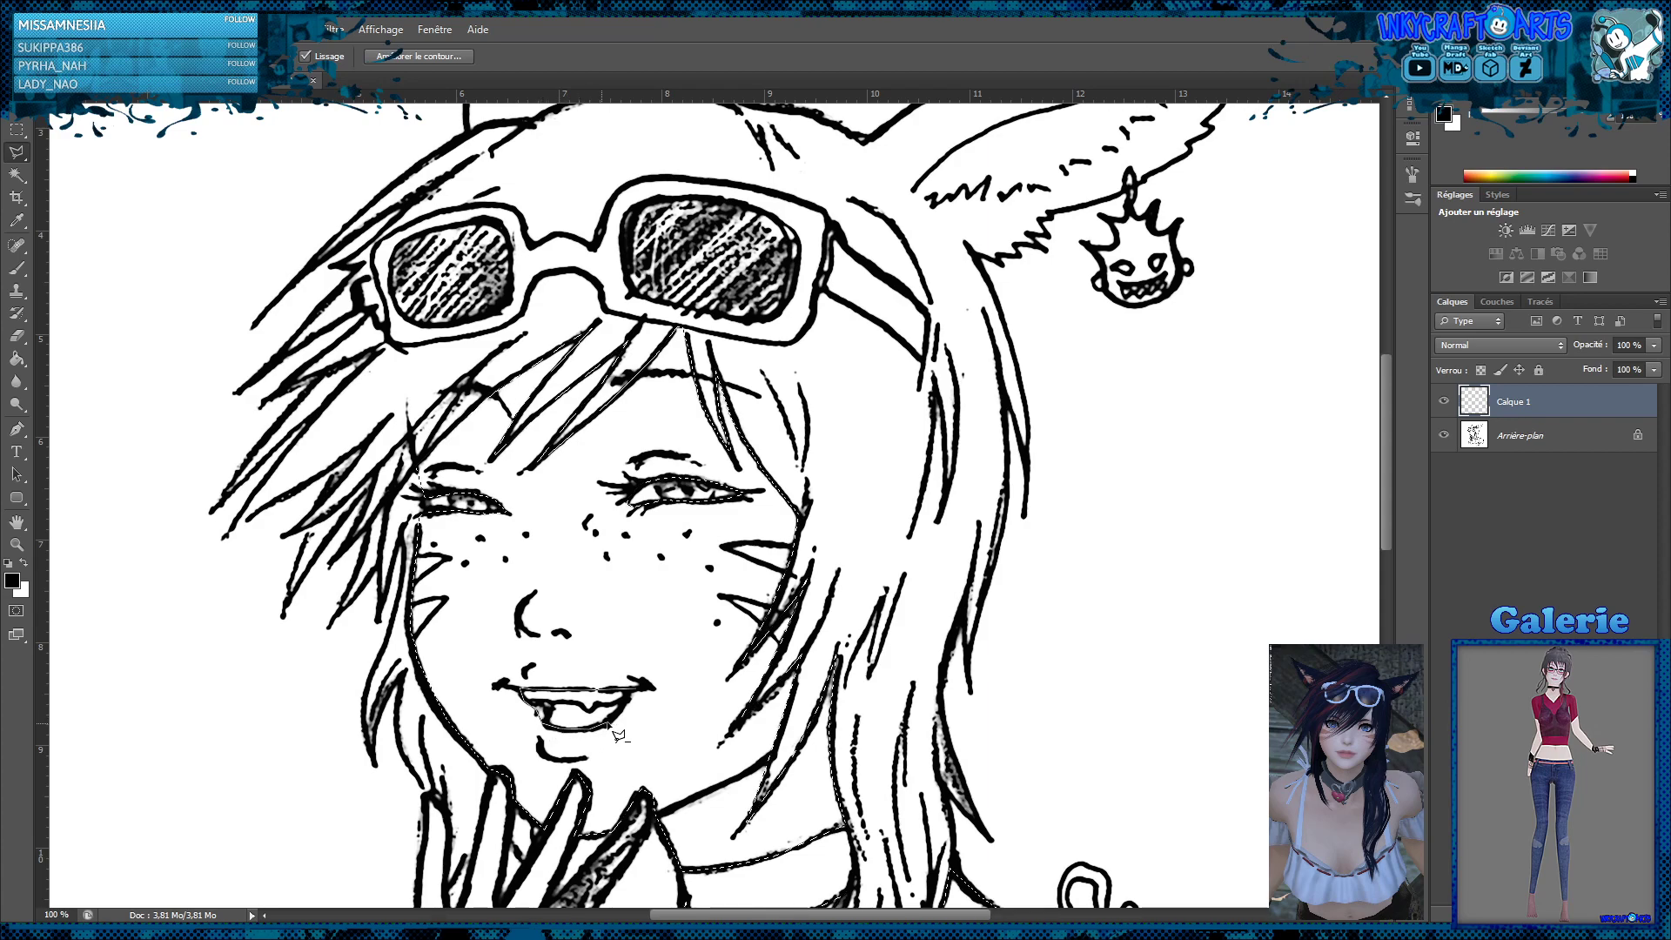
left_click(648, 699)
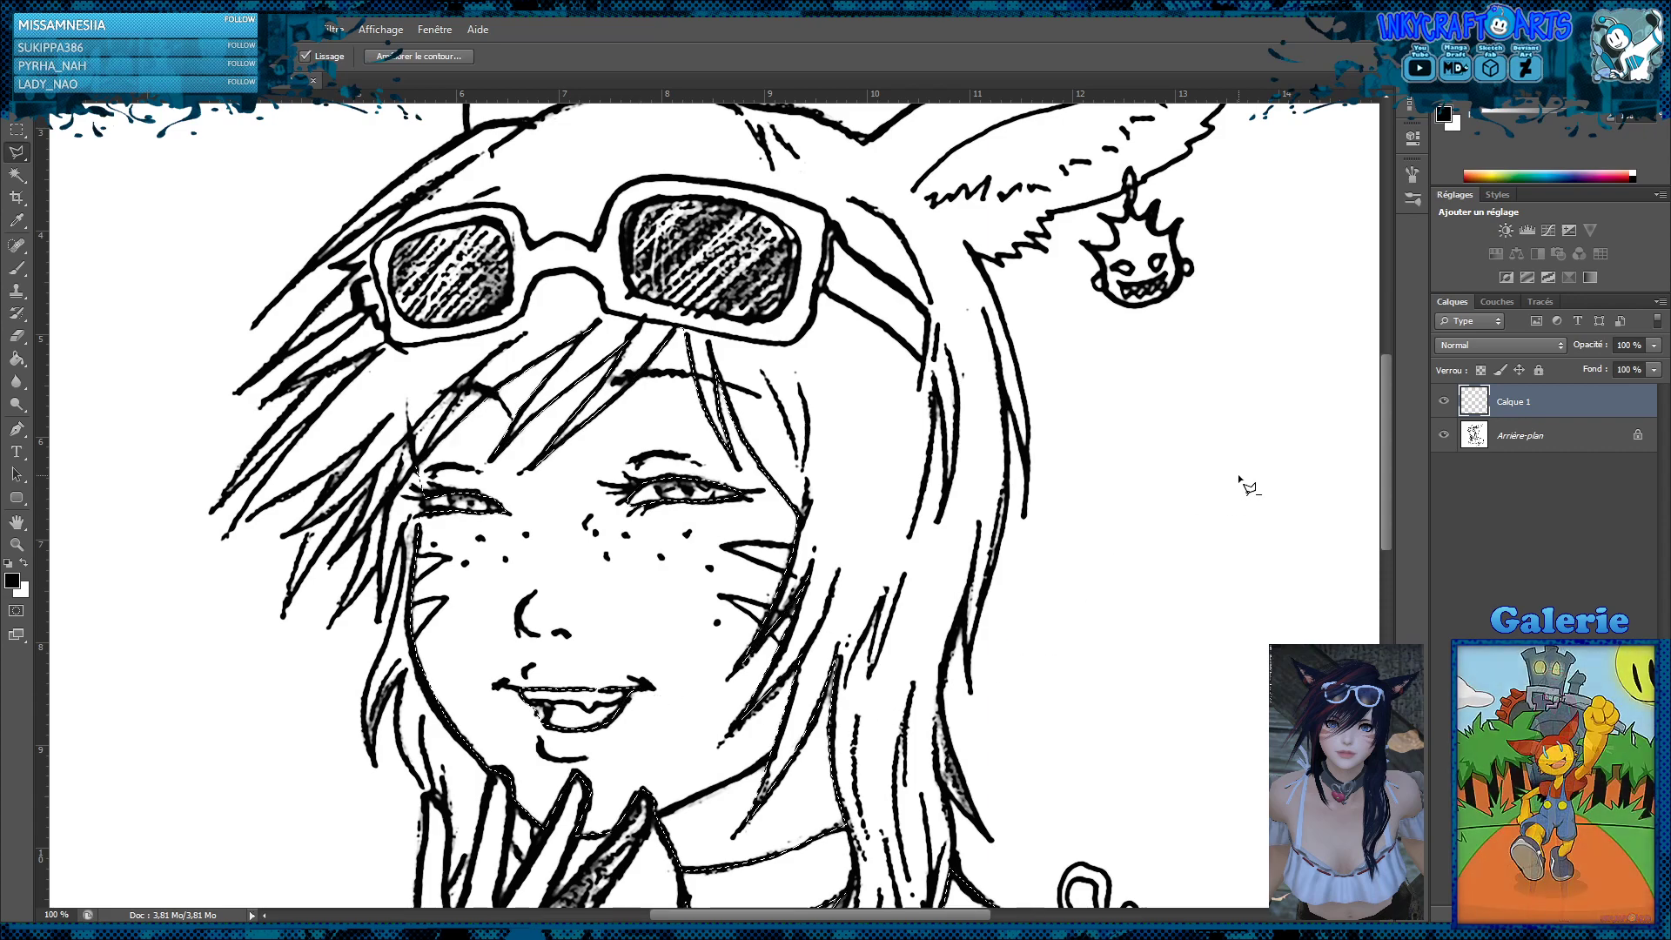
Outline the bare fingers of the raised hand across the chin and down the outer edge of the little finger
scroll(1131, 453, "down", 2)
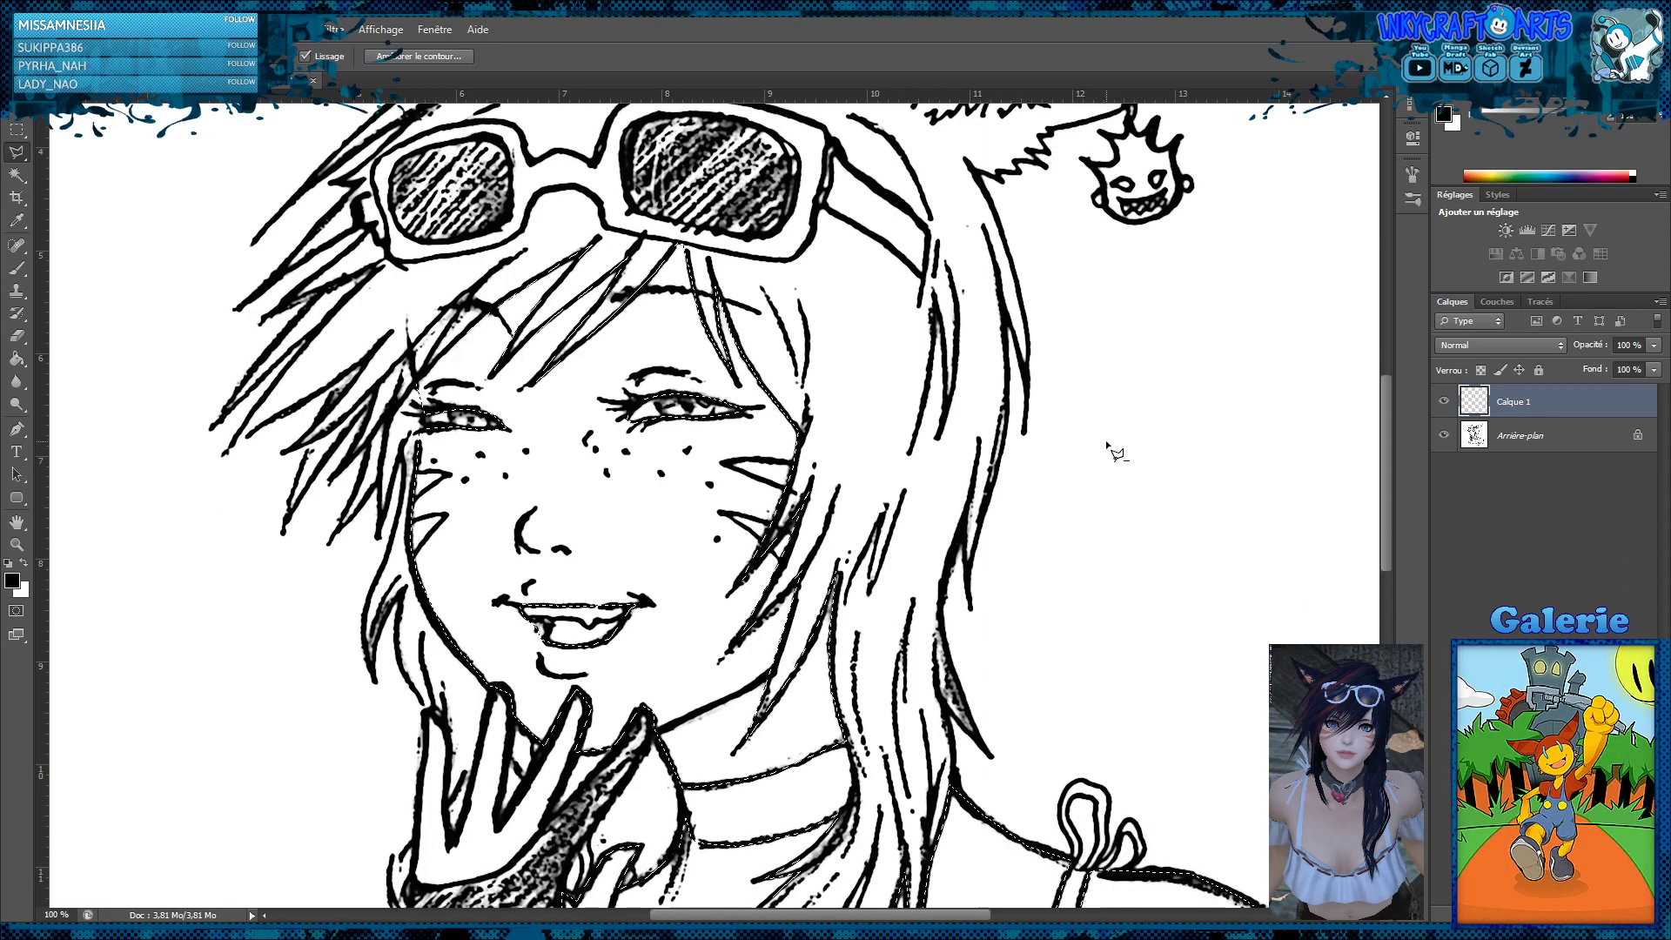
scroll(1107, 445, "down", 12)
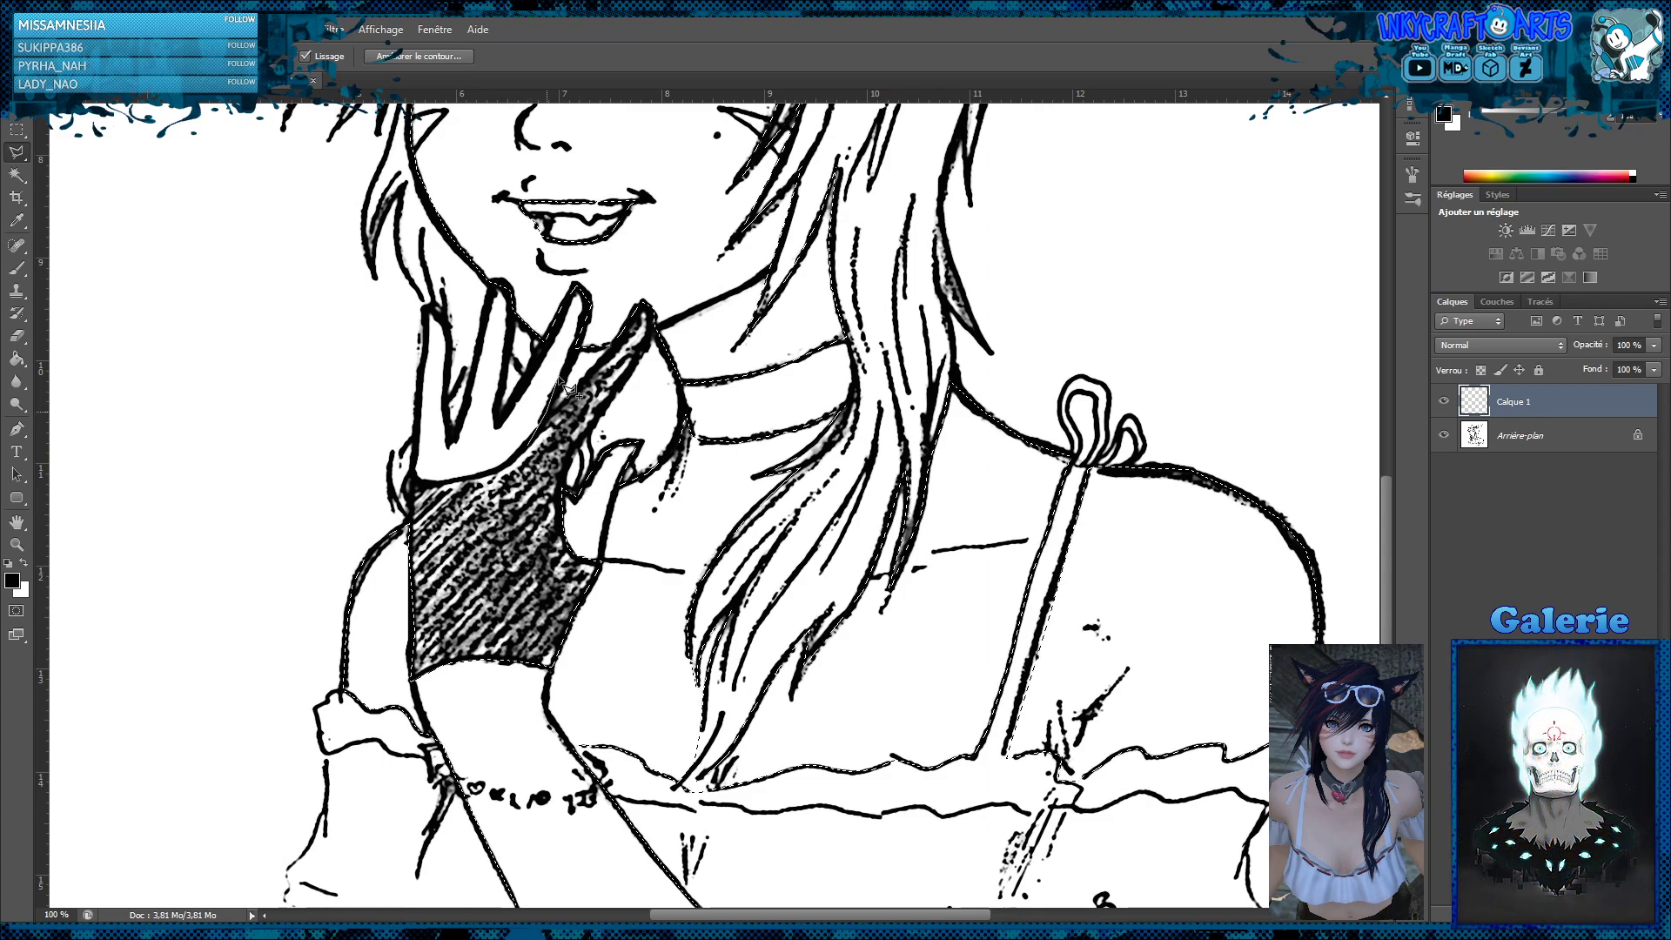
left_click(575, 350)
left_click(598, 309)
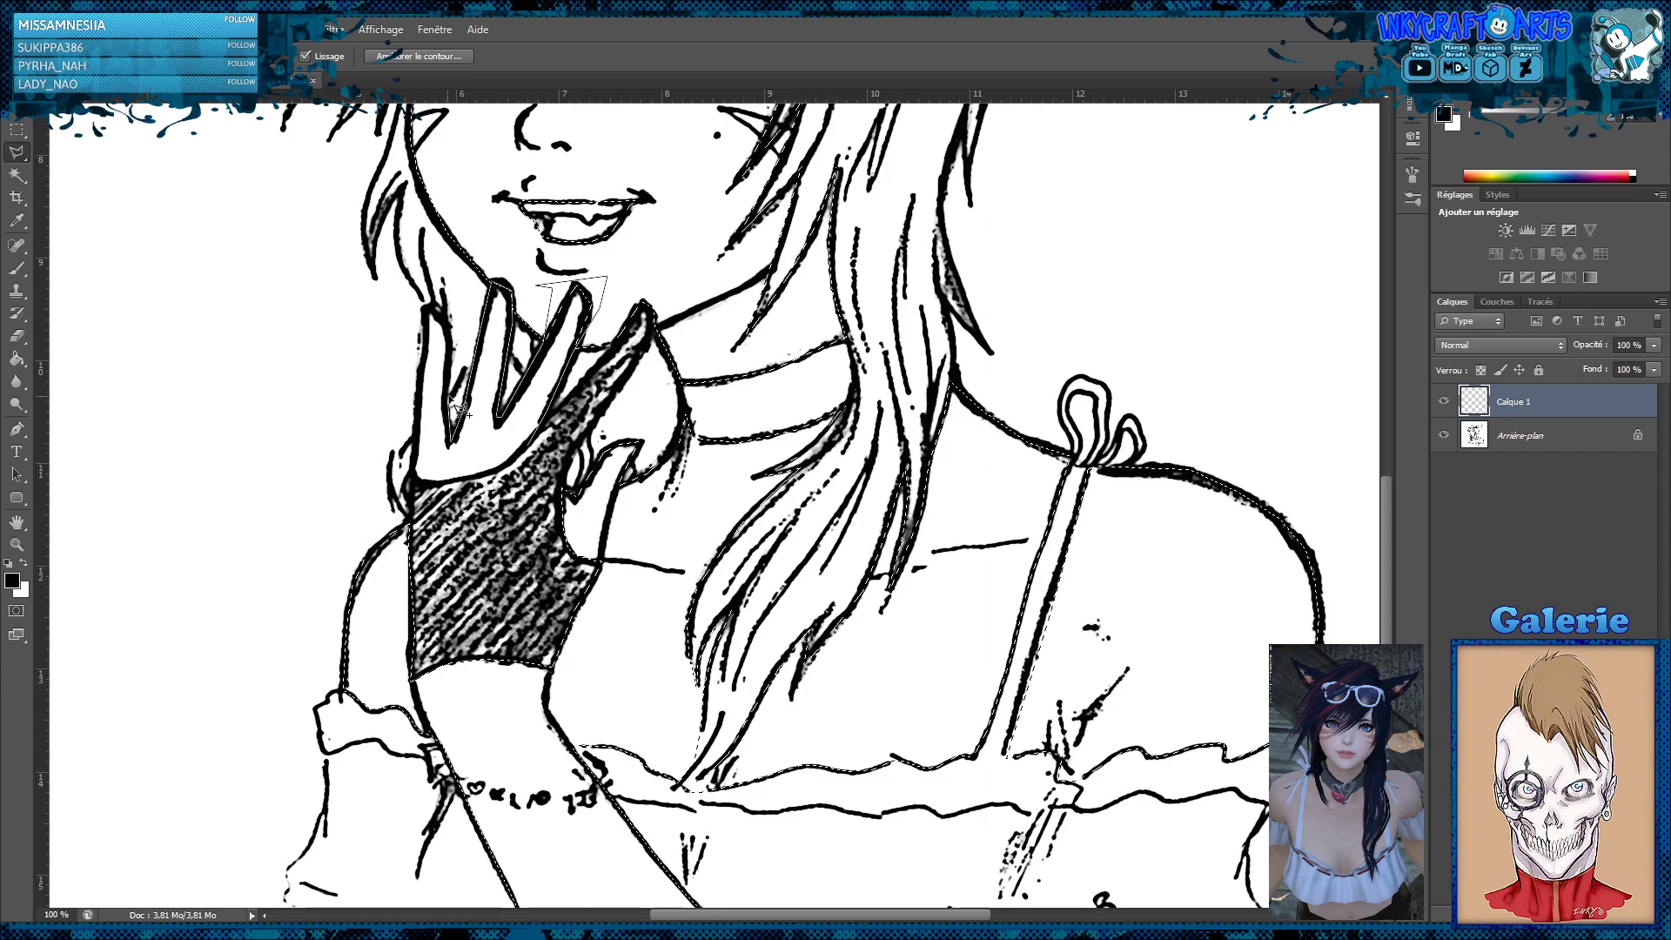
left_click(424, 307)
left_click(418, 397)
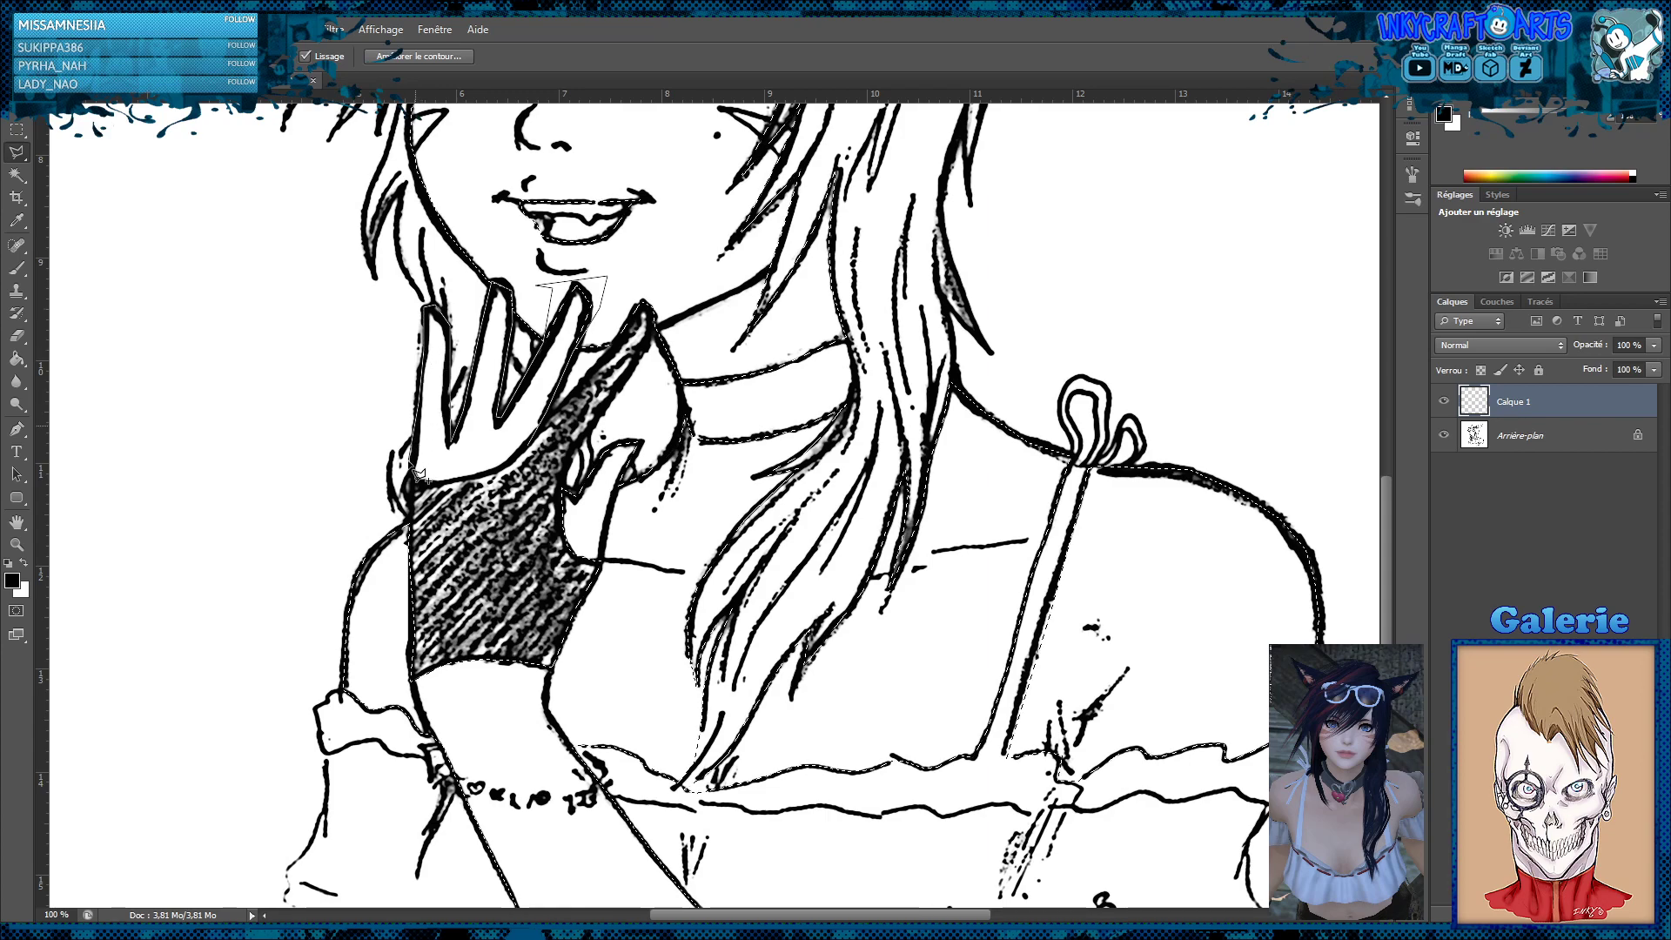
Trace the glove's upper edge below the fingers and close the outline to add the bare fingers to the skin selection
left_click(413, 470)
left_click(420, 480)
left_click(439, 483)
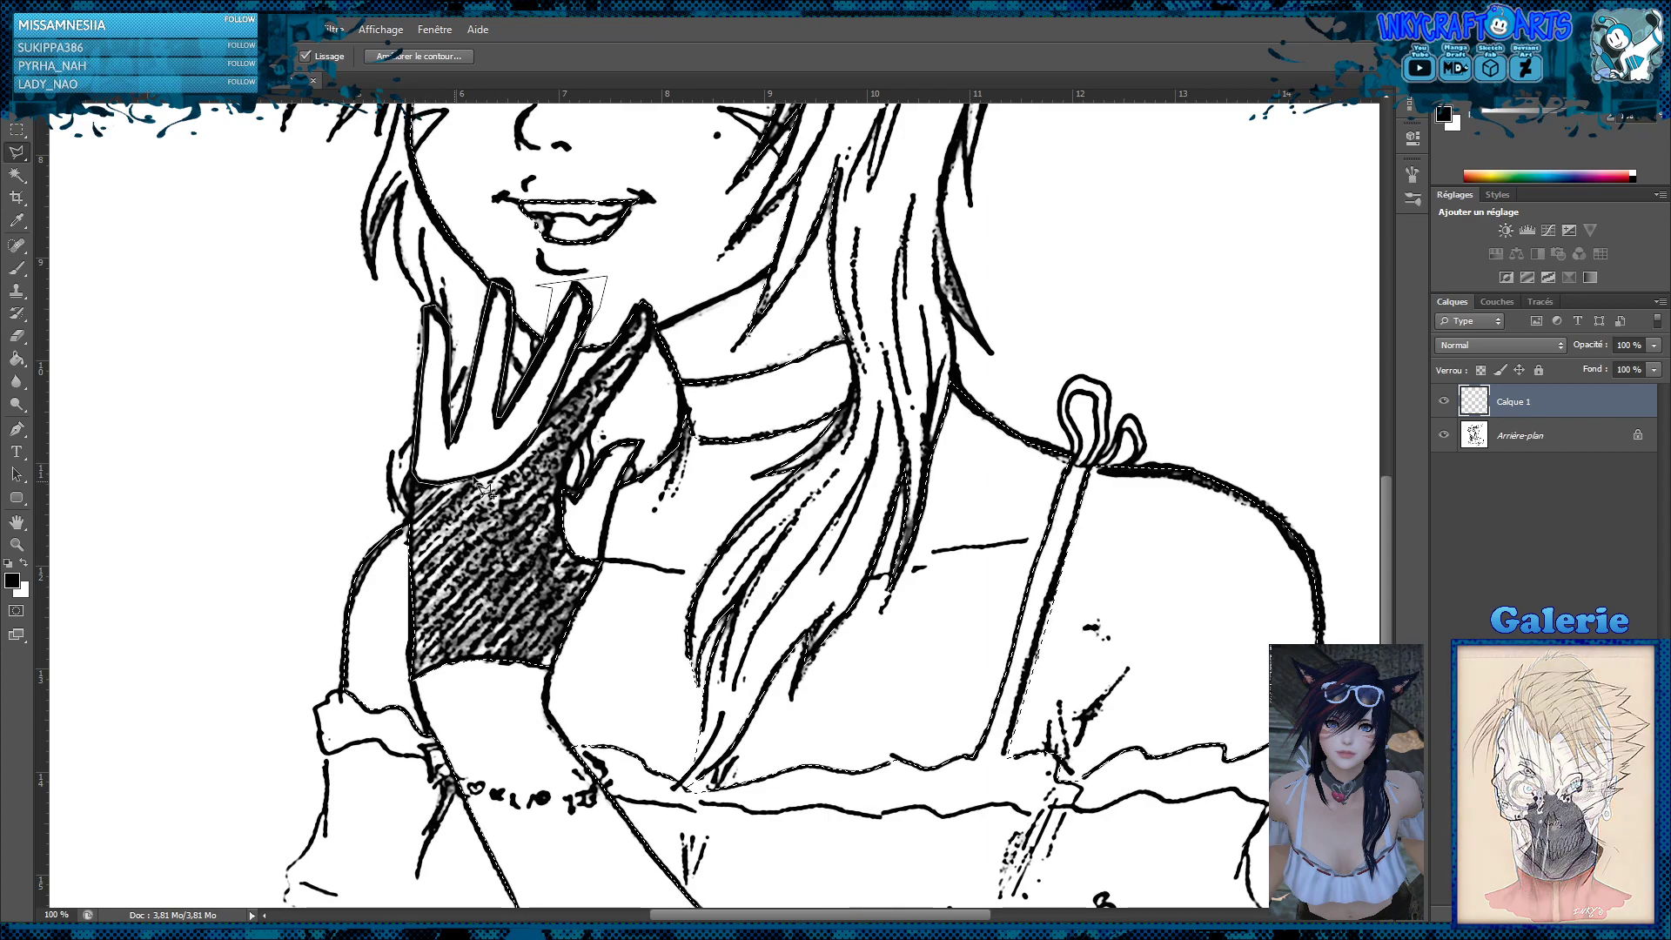
left_click(498, 471)
left_click(520, 458)
left_click(546, 423)
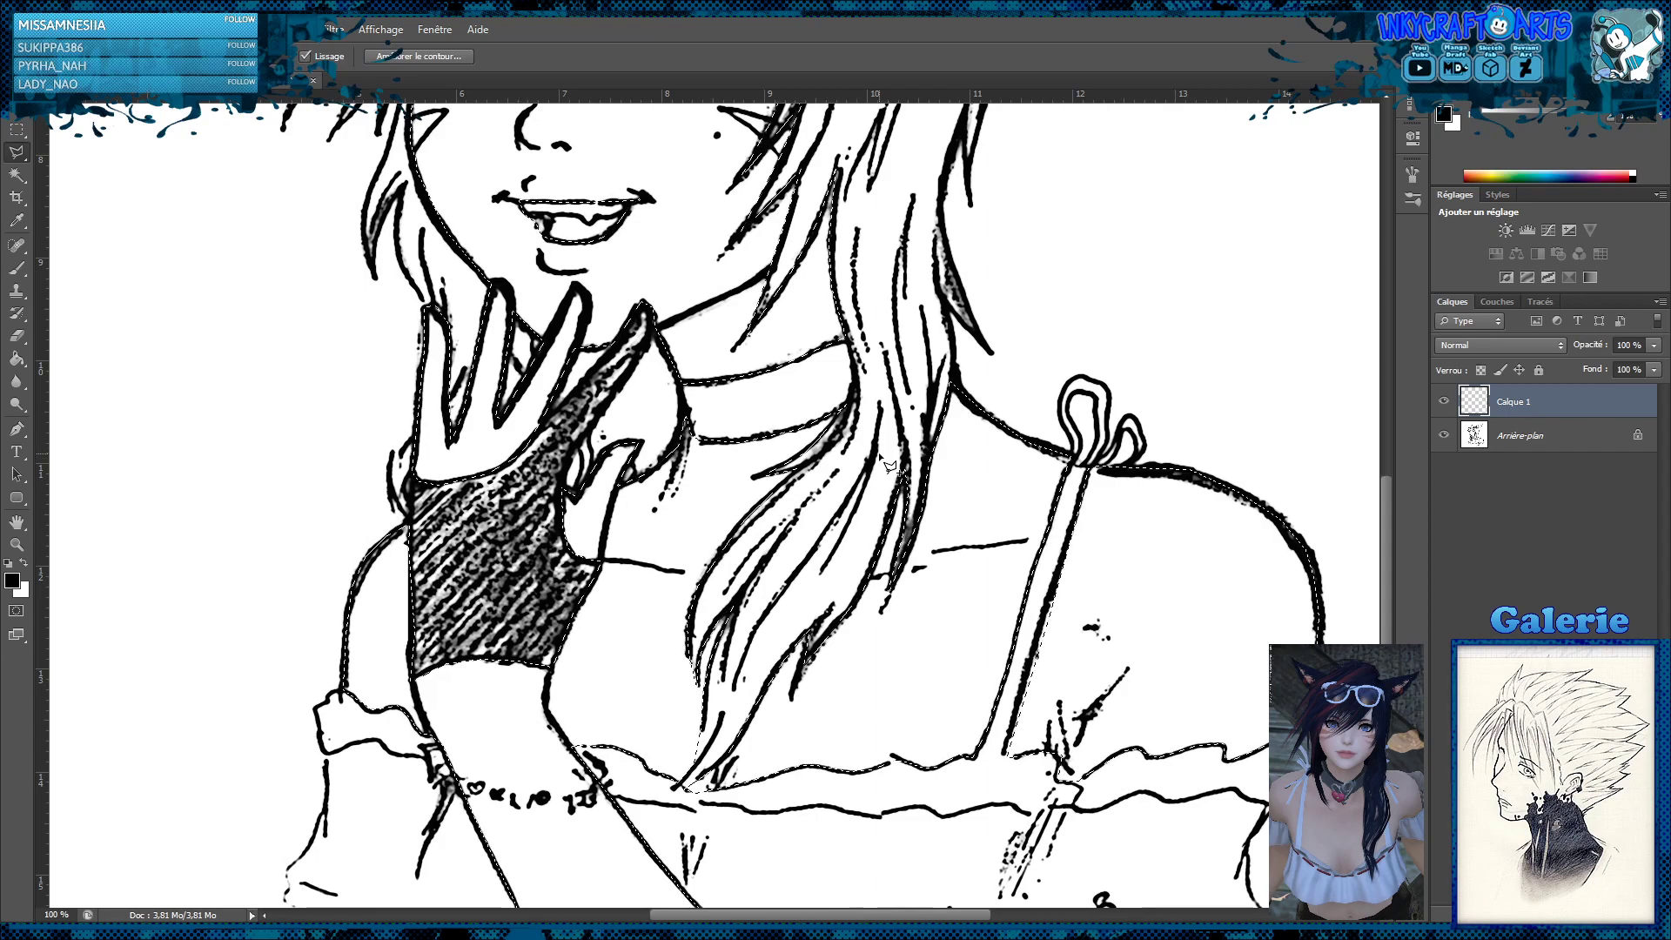
Mix a pale peach foreground colour with yellow at 8% and fill the skin selection on Calque 1 with the Paint Bucket
key("z")
left_click(859, 423, "alt")
left_click(860, 383, "alt")
left_click(860, 359, "alt")
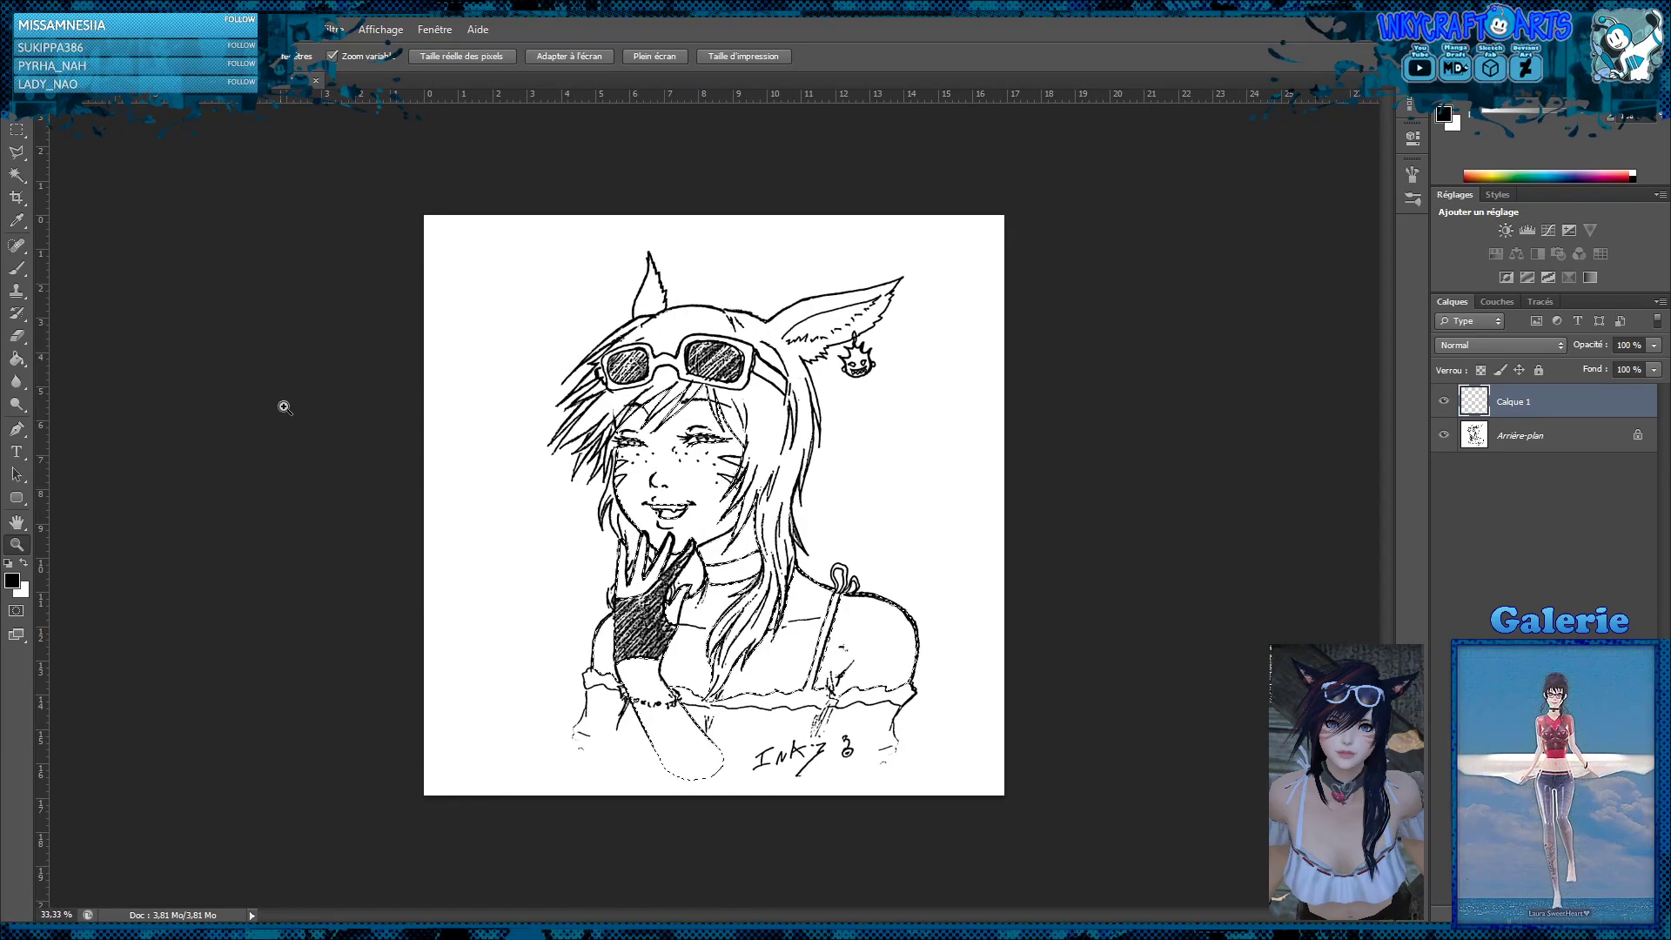
left_click(20, 364)
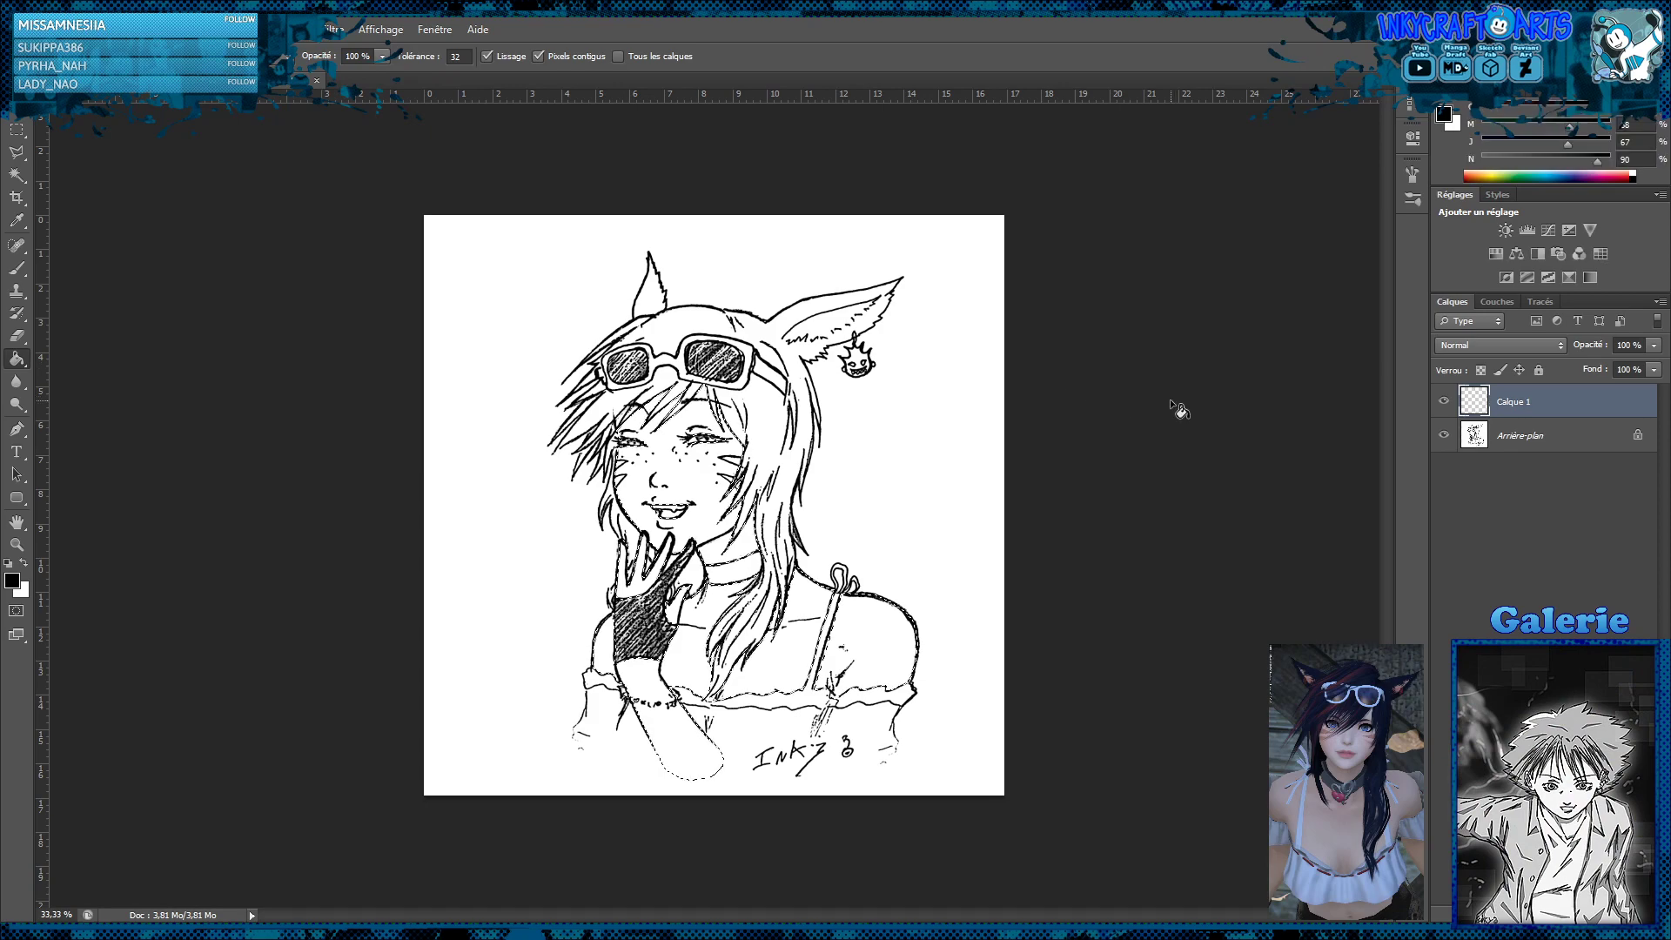
left_click(1496, 172)
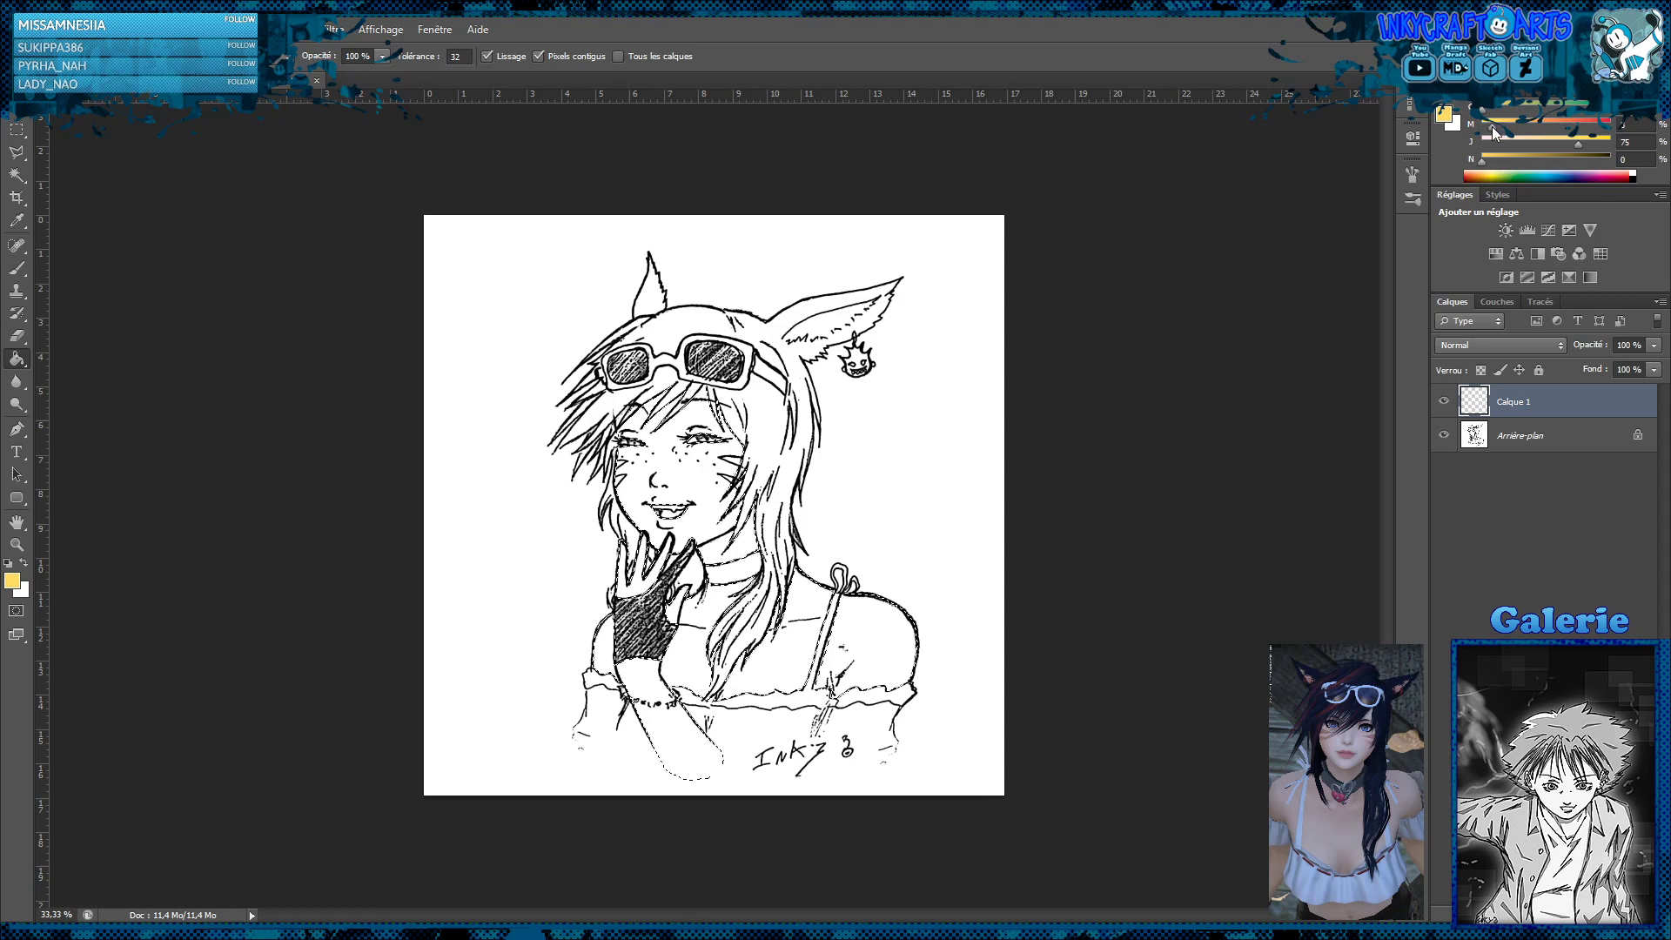
left_click_drag(1566, 143, 1491, 148)
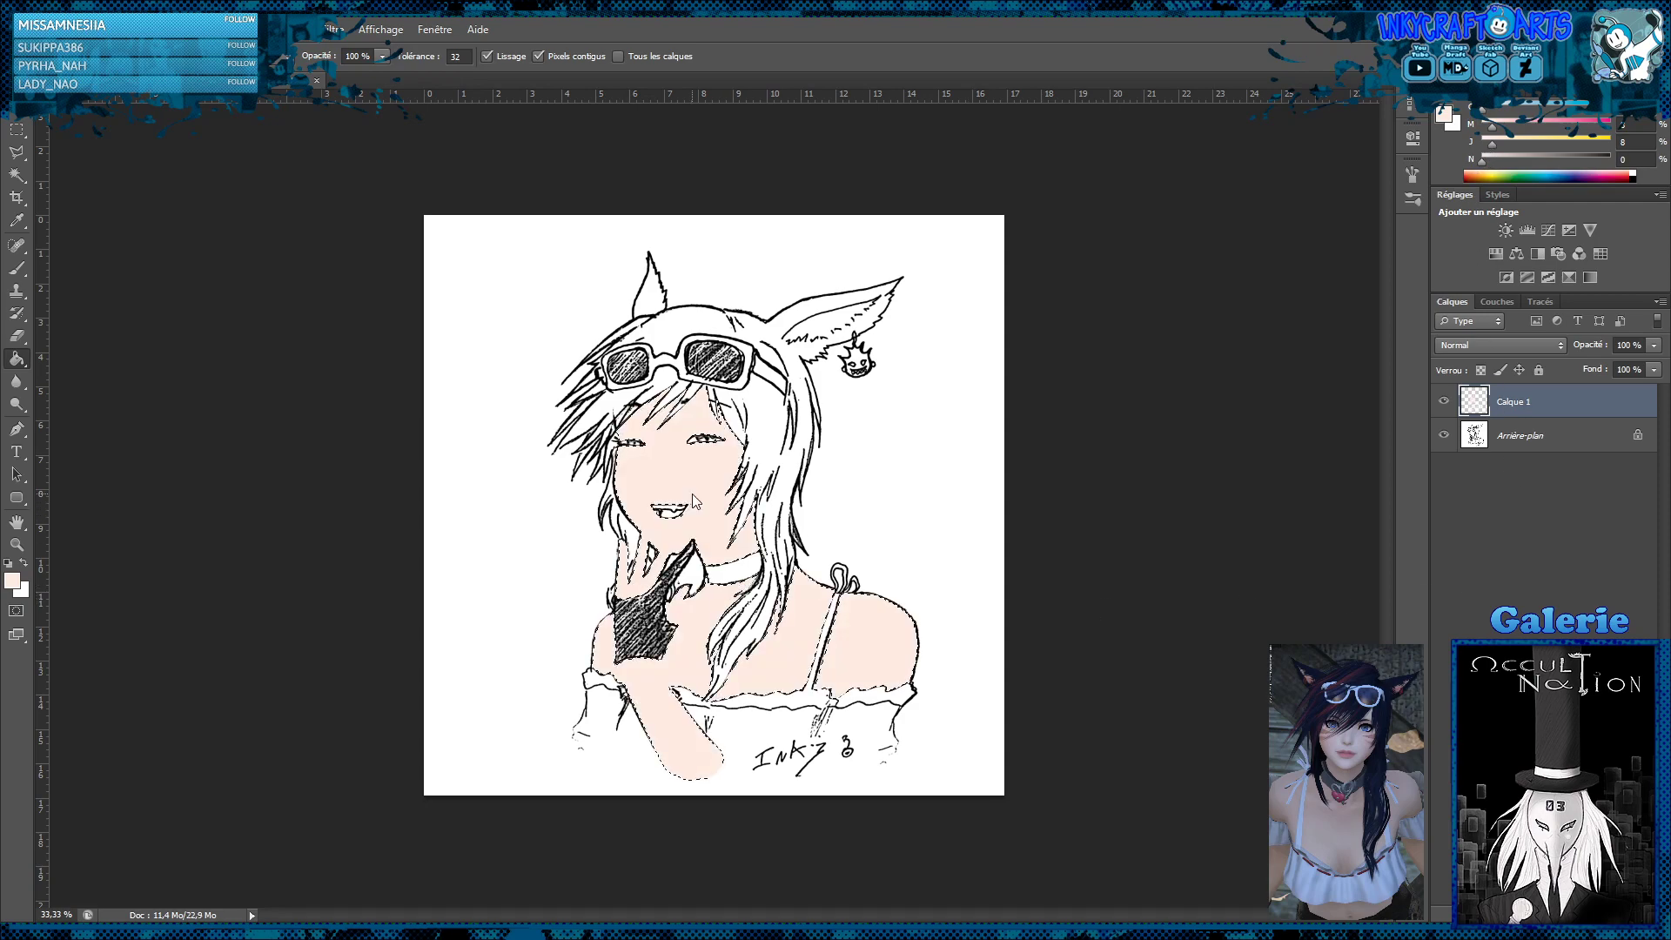
Set the blend mode of Calque 1 to Produit and deselect the skin areas
left_click(1494, 343)
left_click(1451, 416)
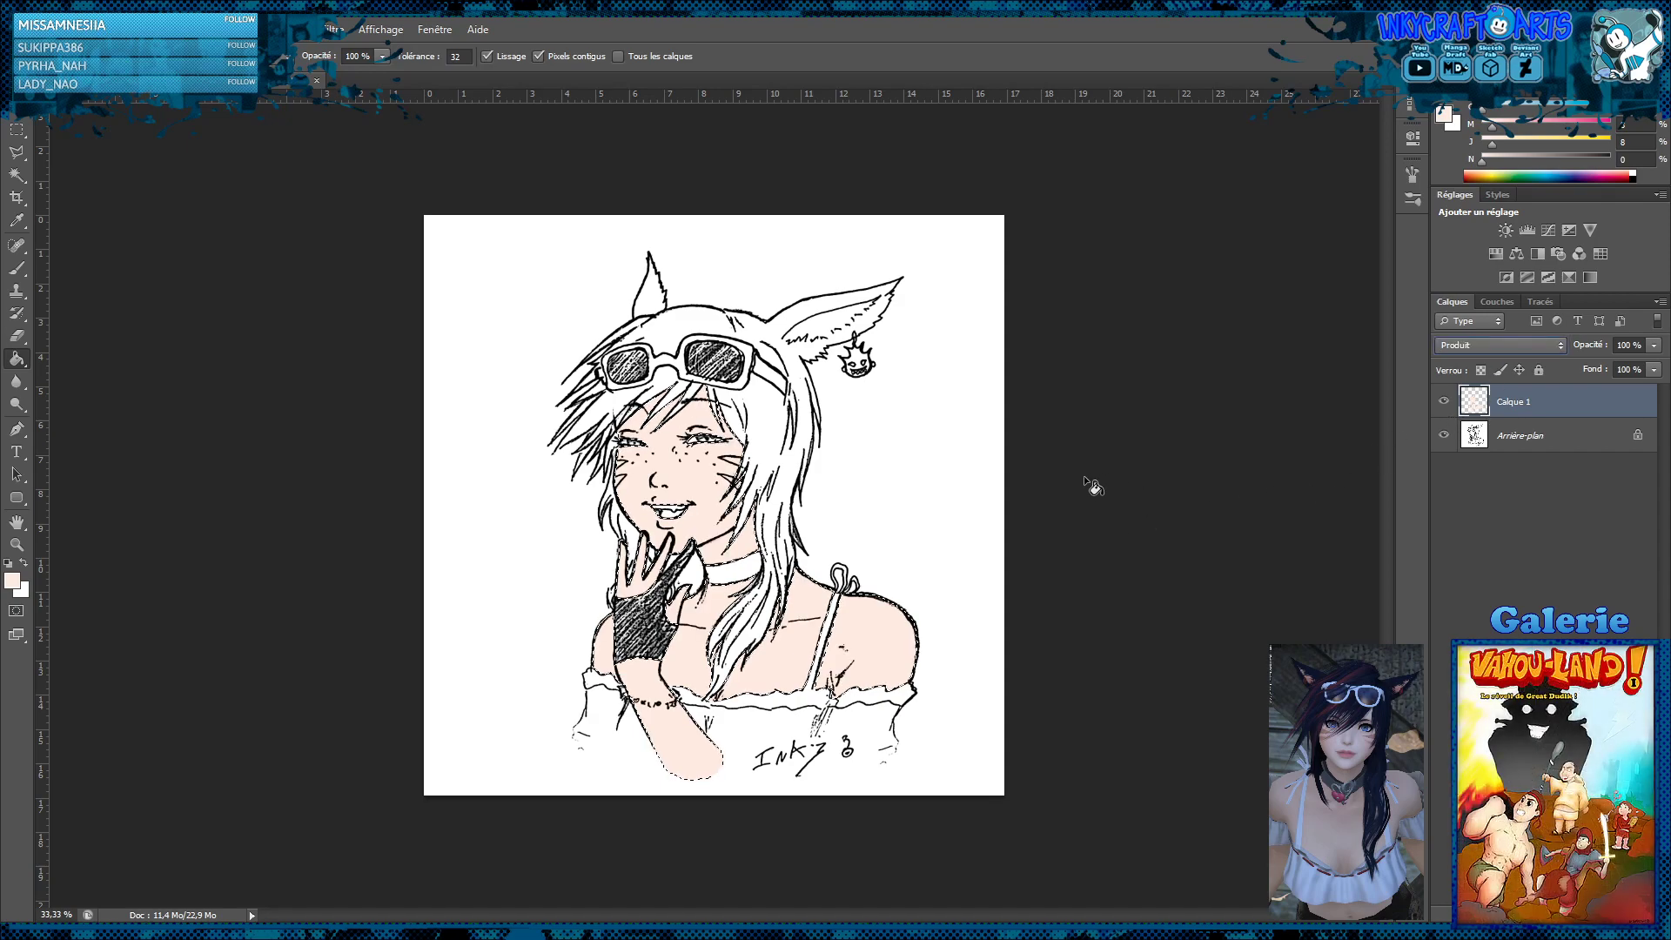
key("m")
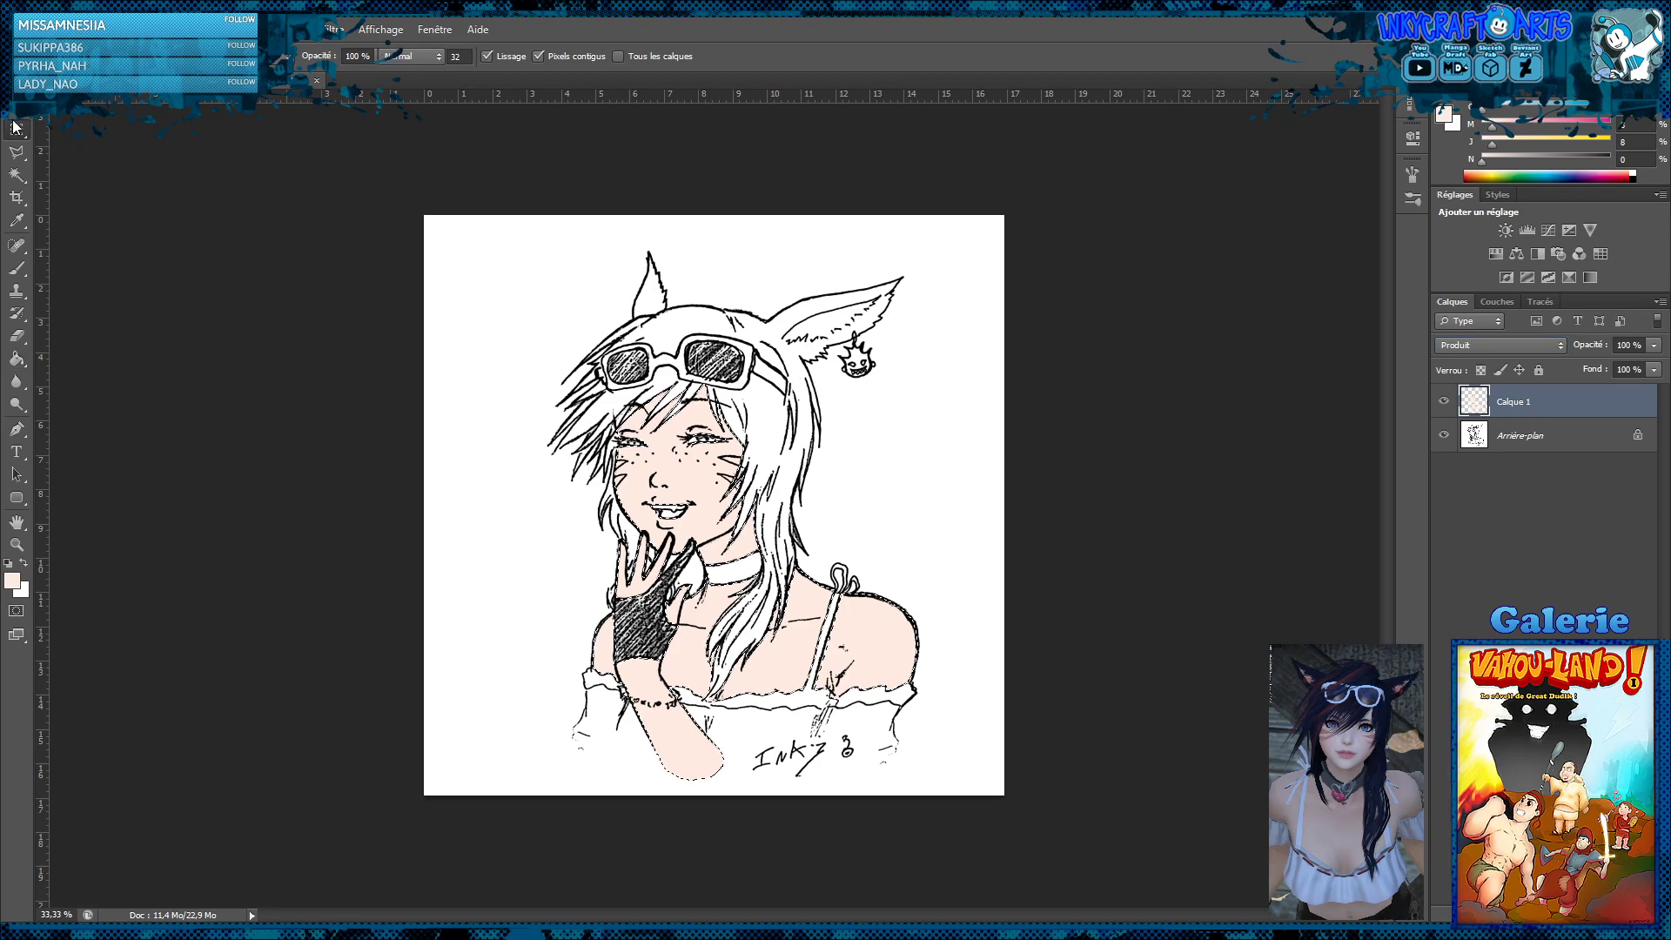
Shift the skin fill on Calque 1 to a slightly pinker tone with a colour adjustment
key("z")
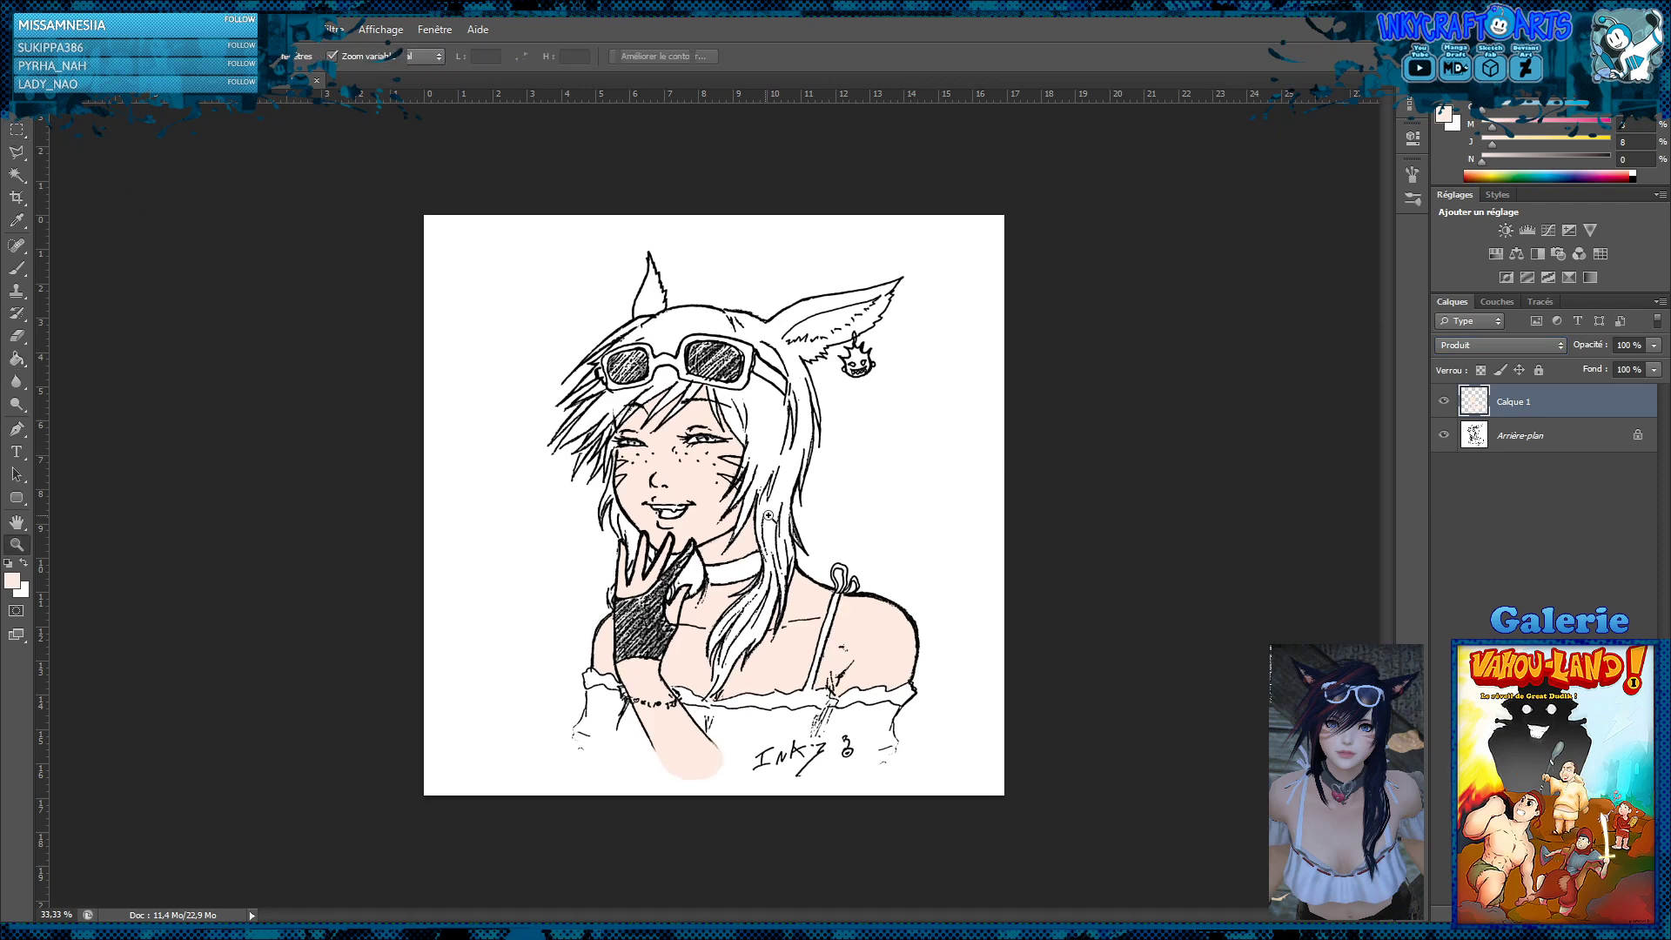
left_click(675, 498)
left_click(777, 490)
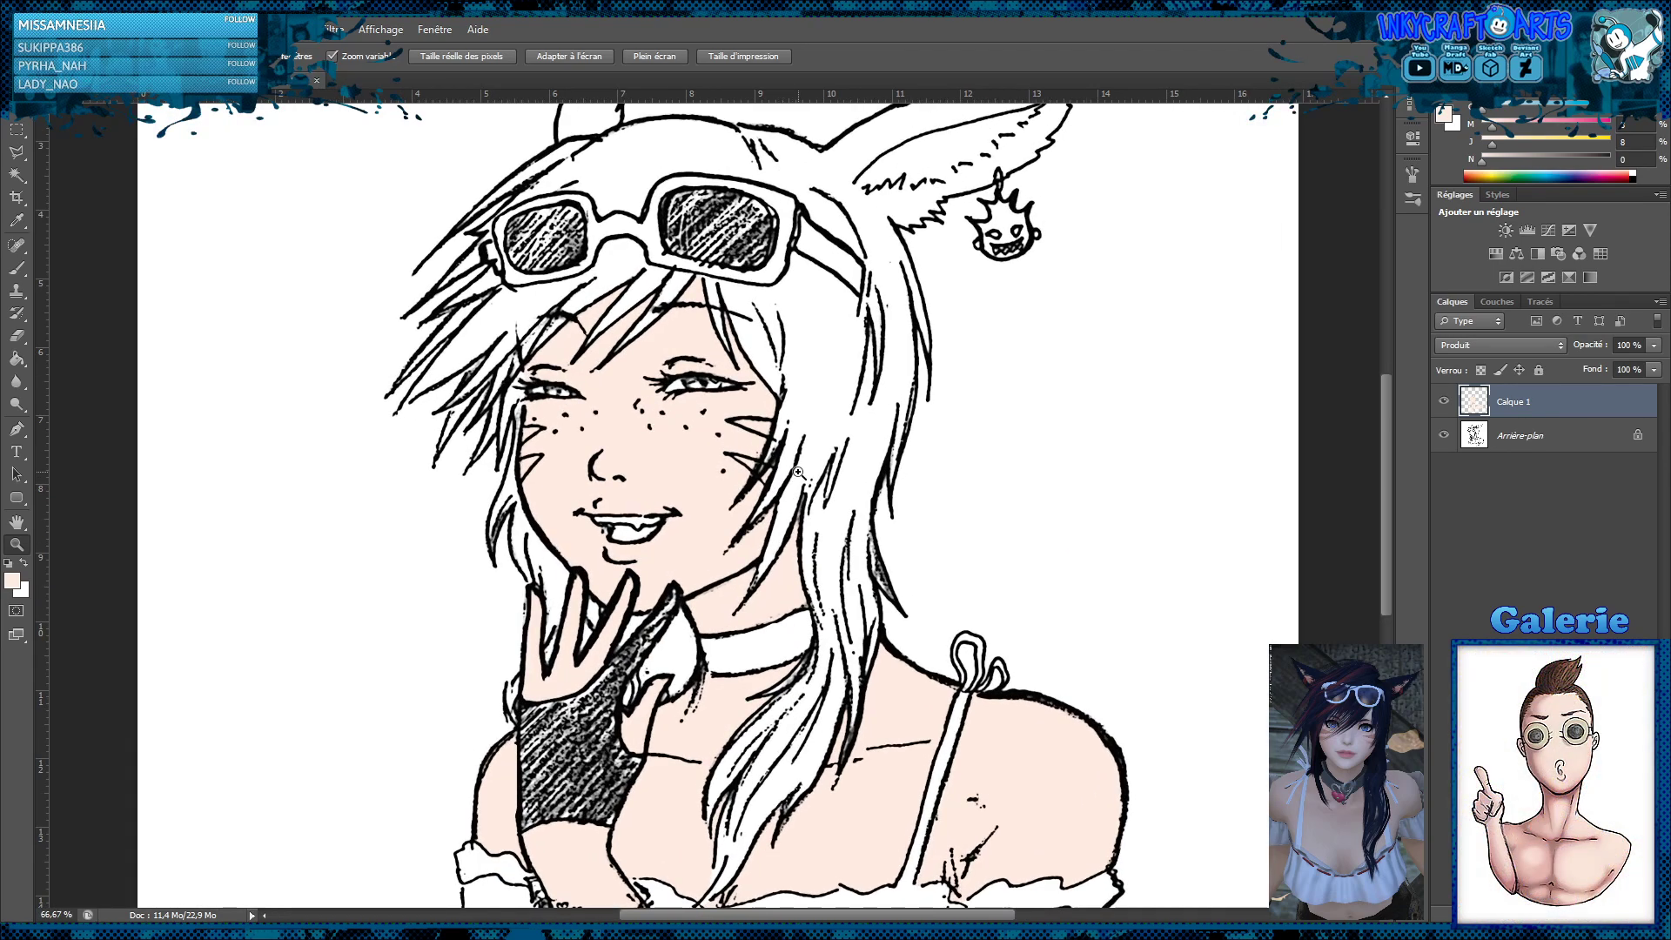
left_click(679, 446)
scroll(755, 470, "down", 1)
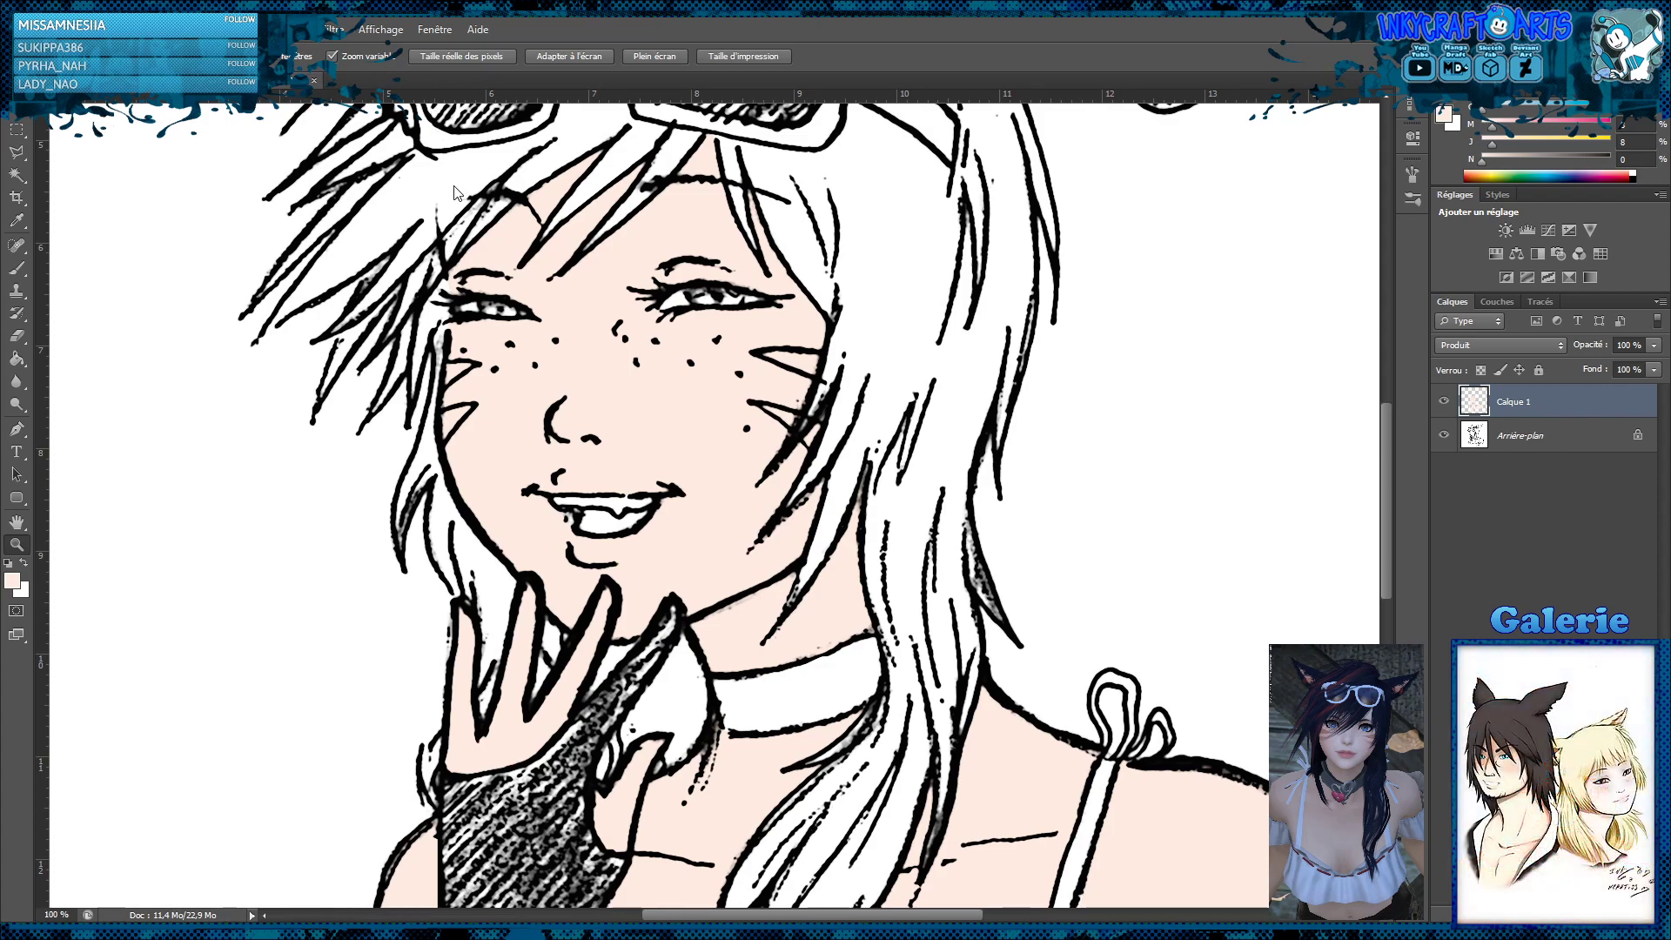
key("i")
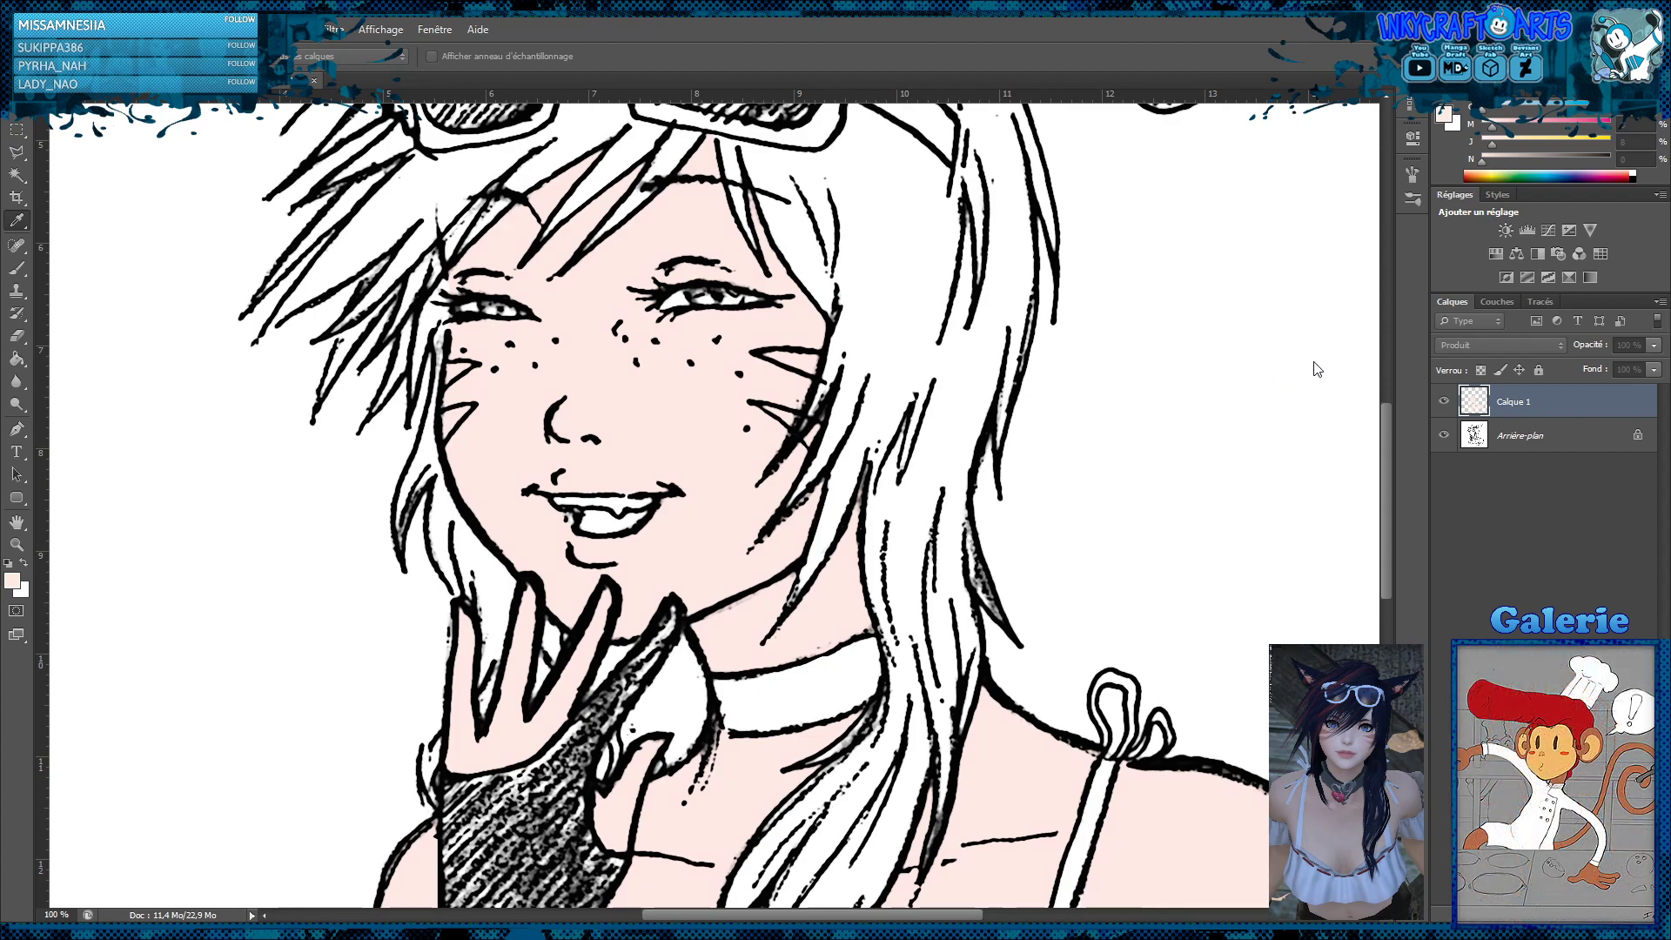
key("z")
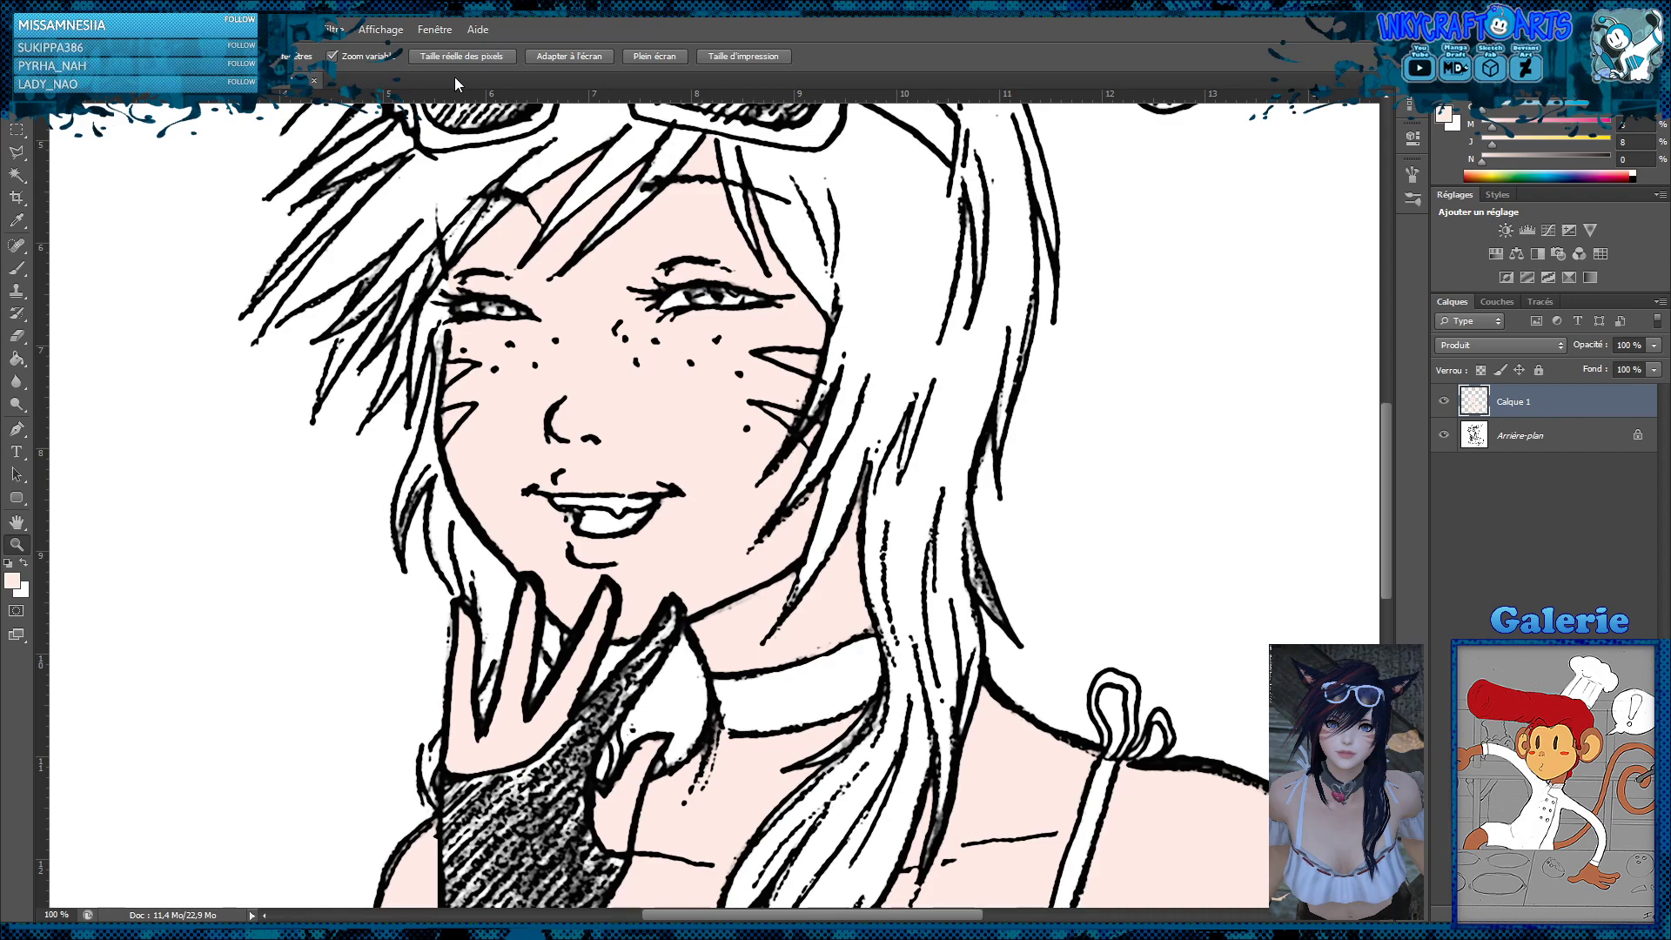
Shift the skin fill on Calque 1 to a cooler pale pink with further colour adjustments
key("i")
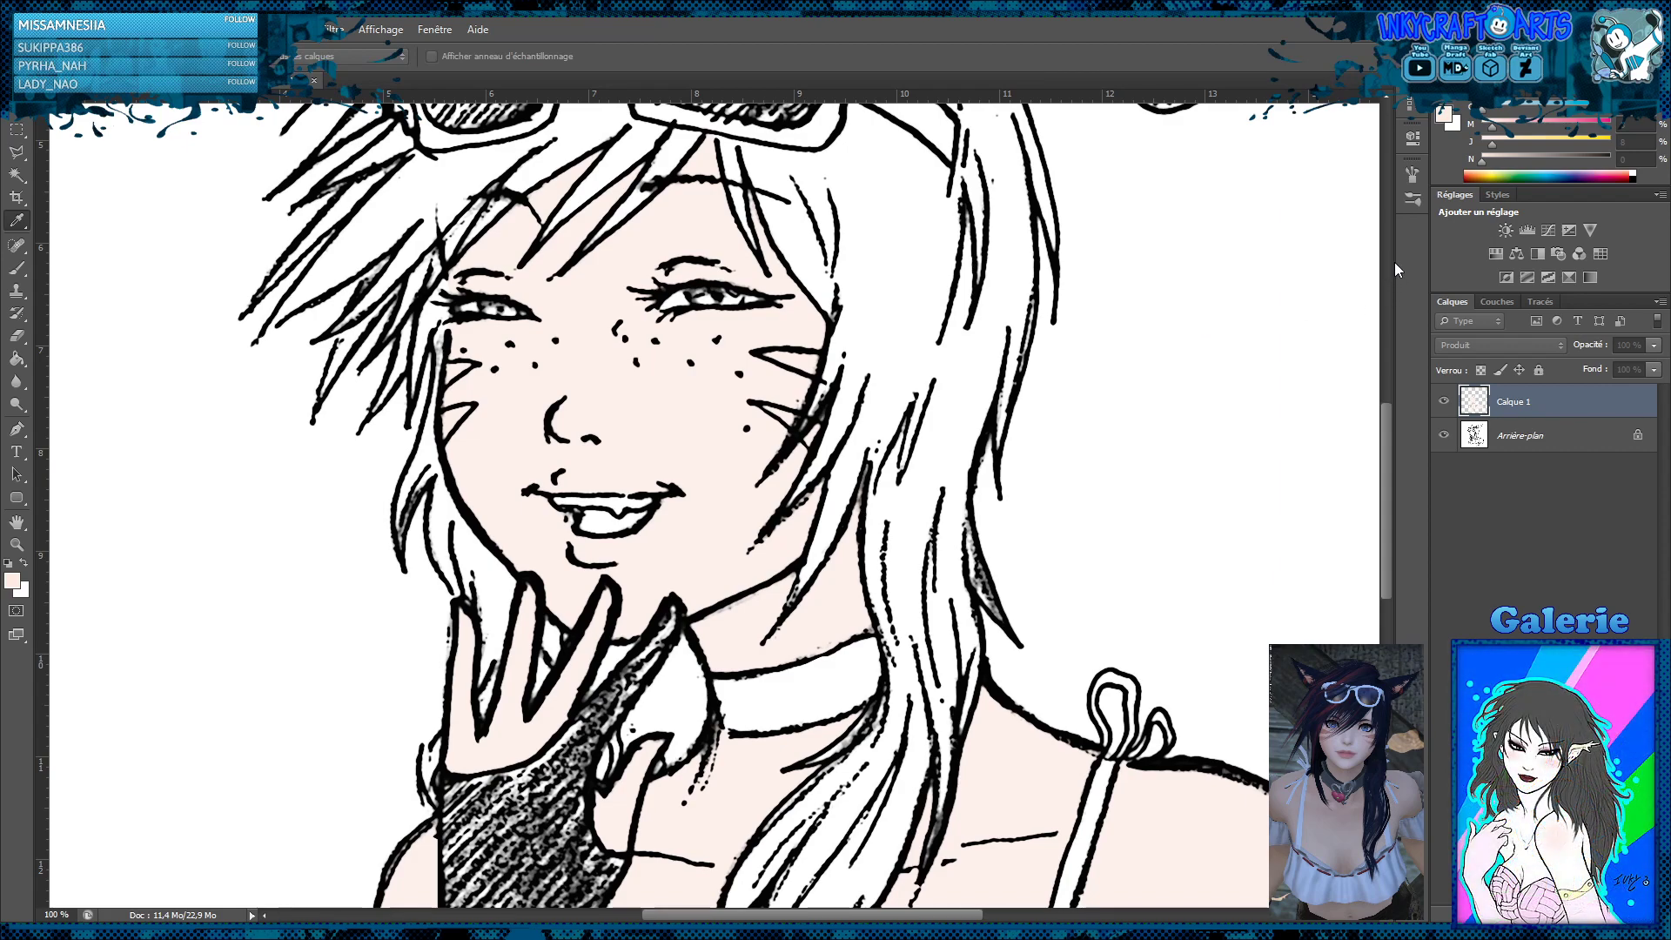
key("z")
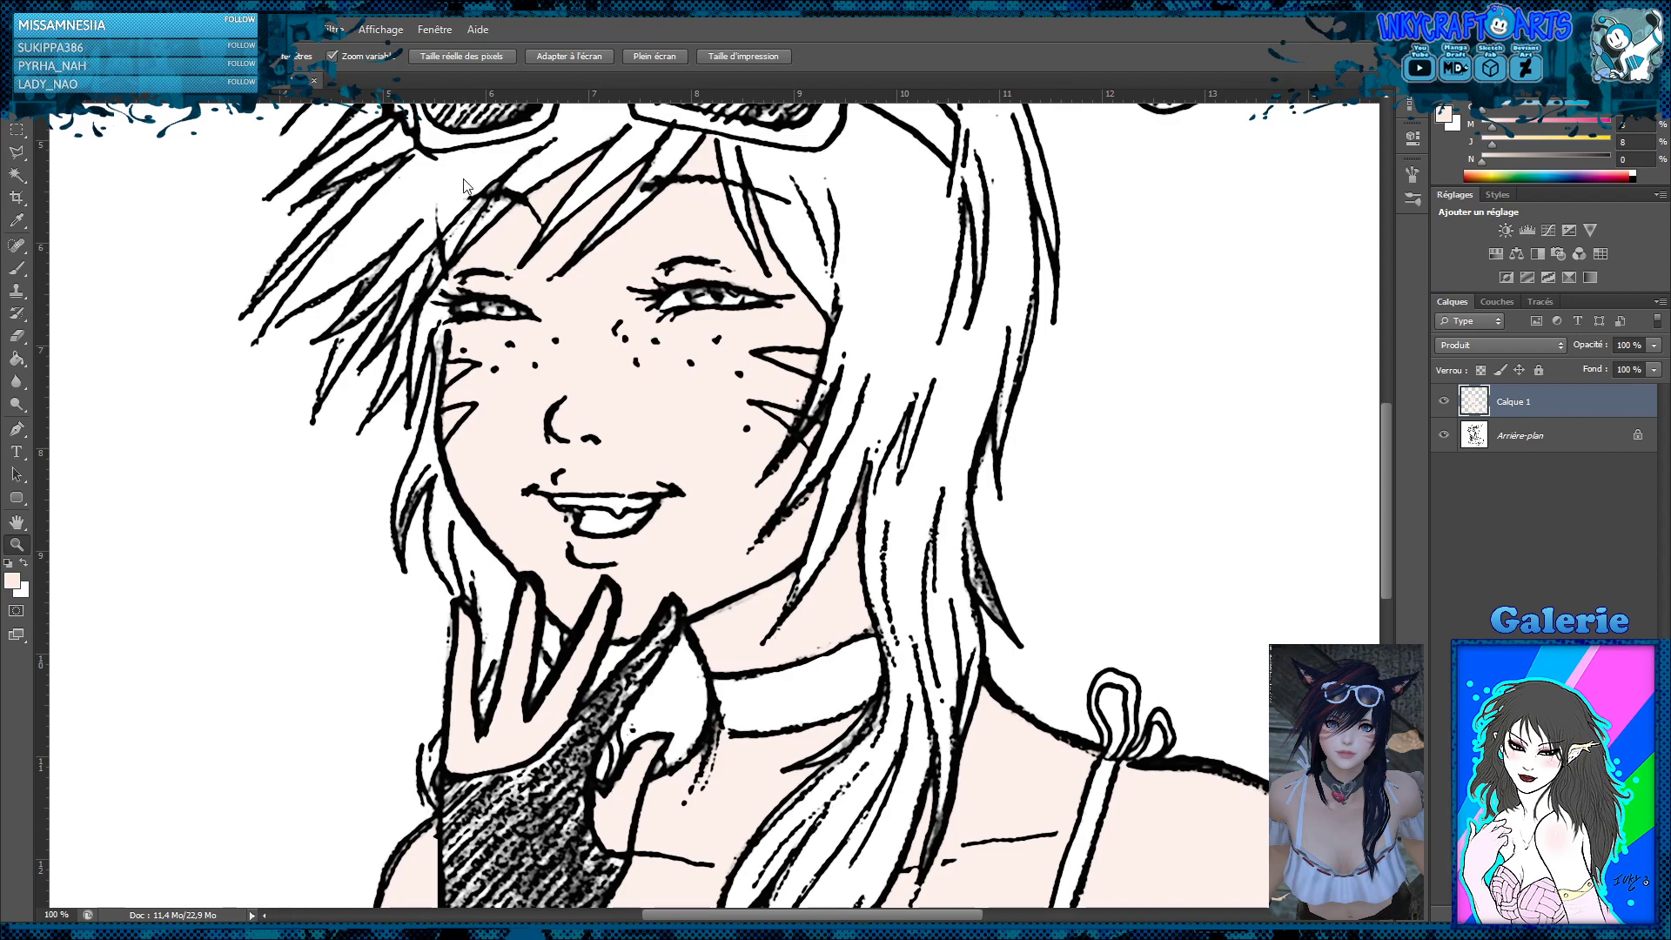
key("i")
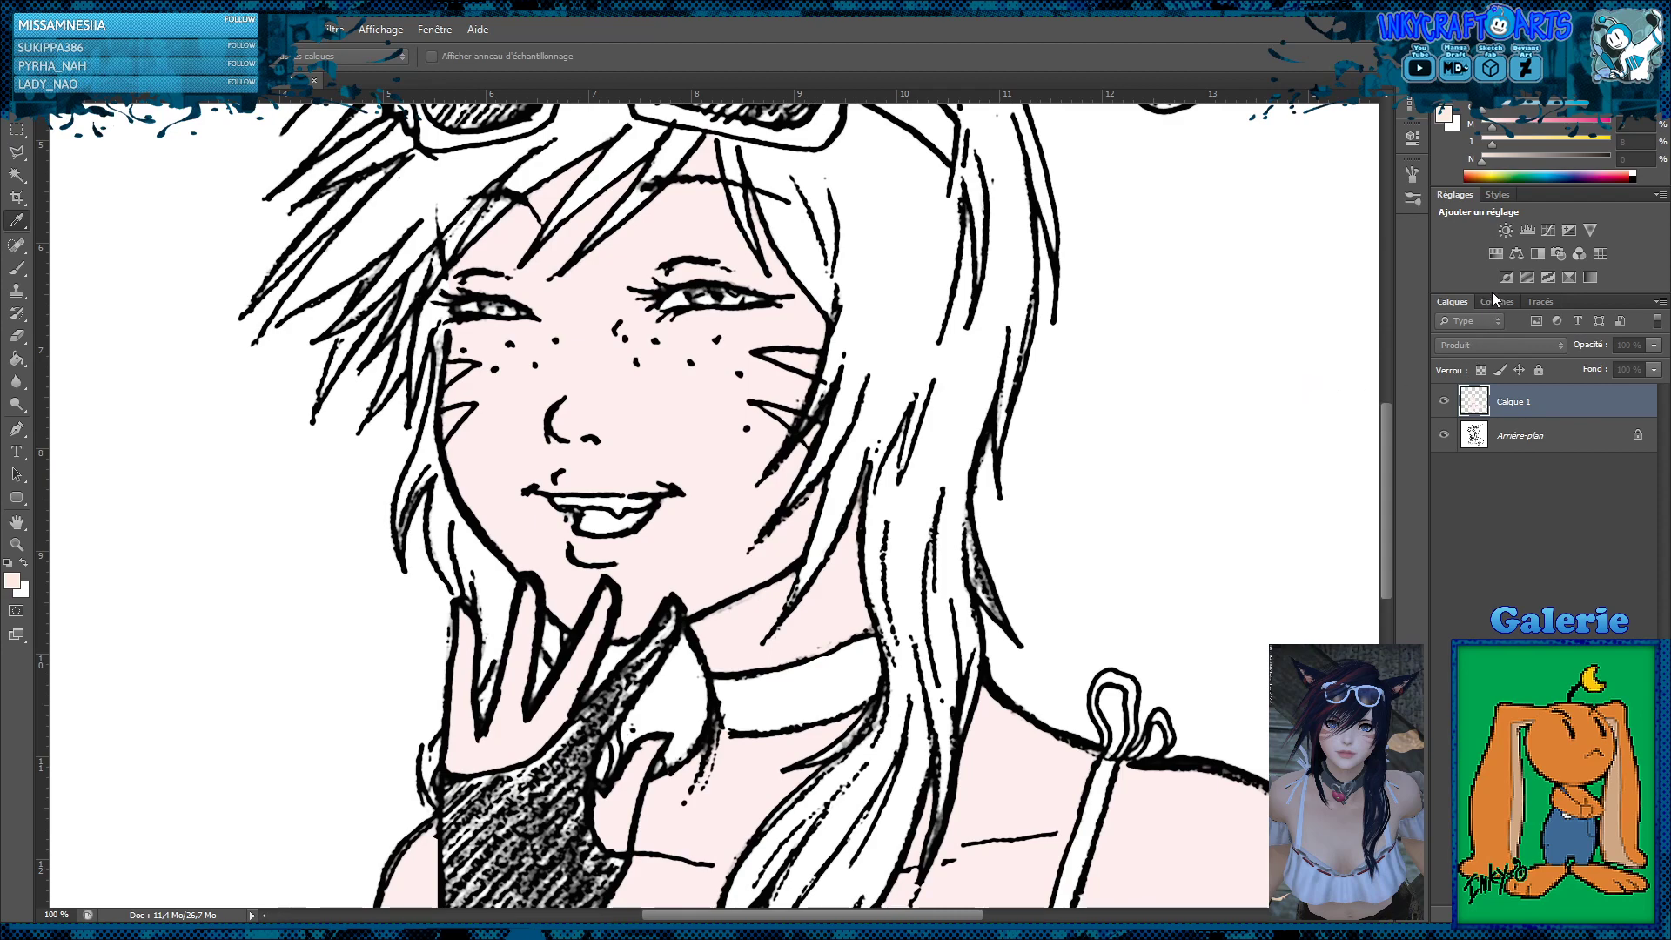
key("z")
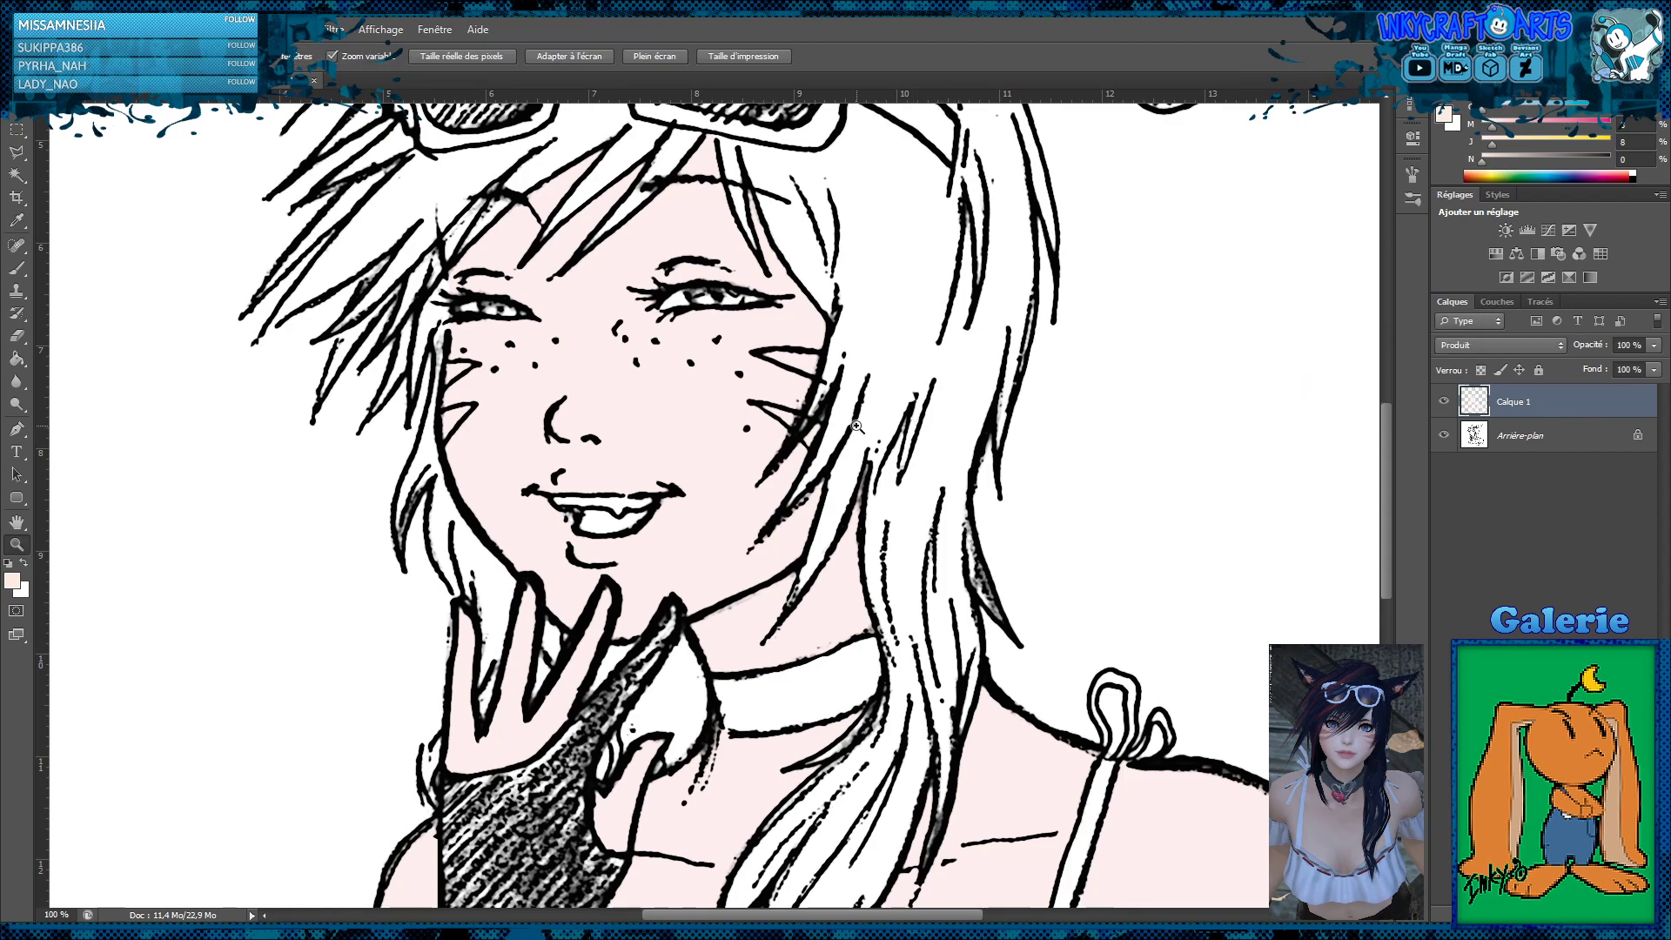
Check the skin tone across the whole figure and slightly soften the pink on Calque 1 with another colour adjustment
left_click(917, 385, "alt")
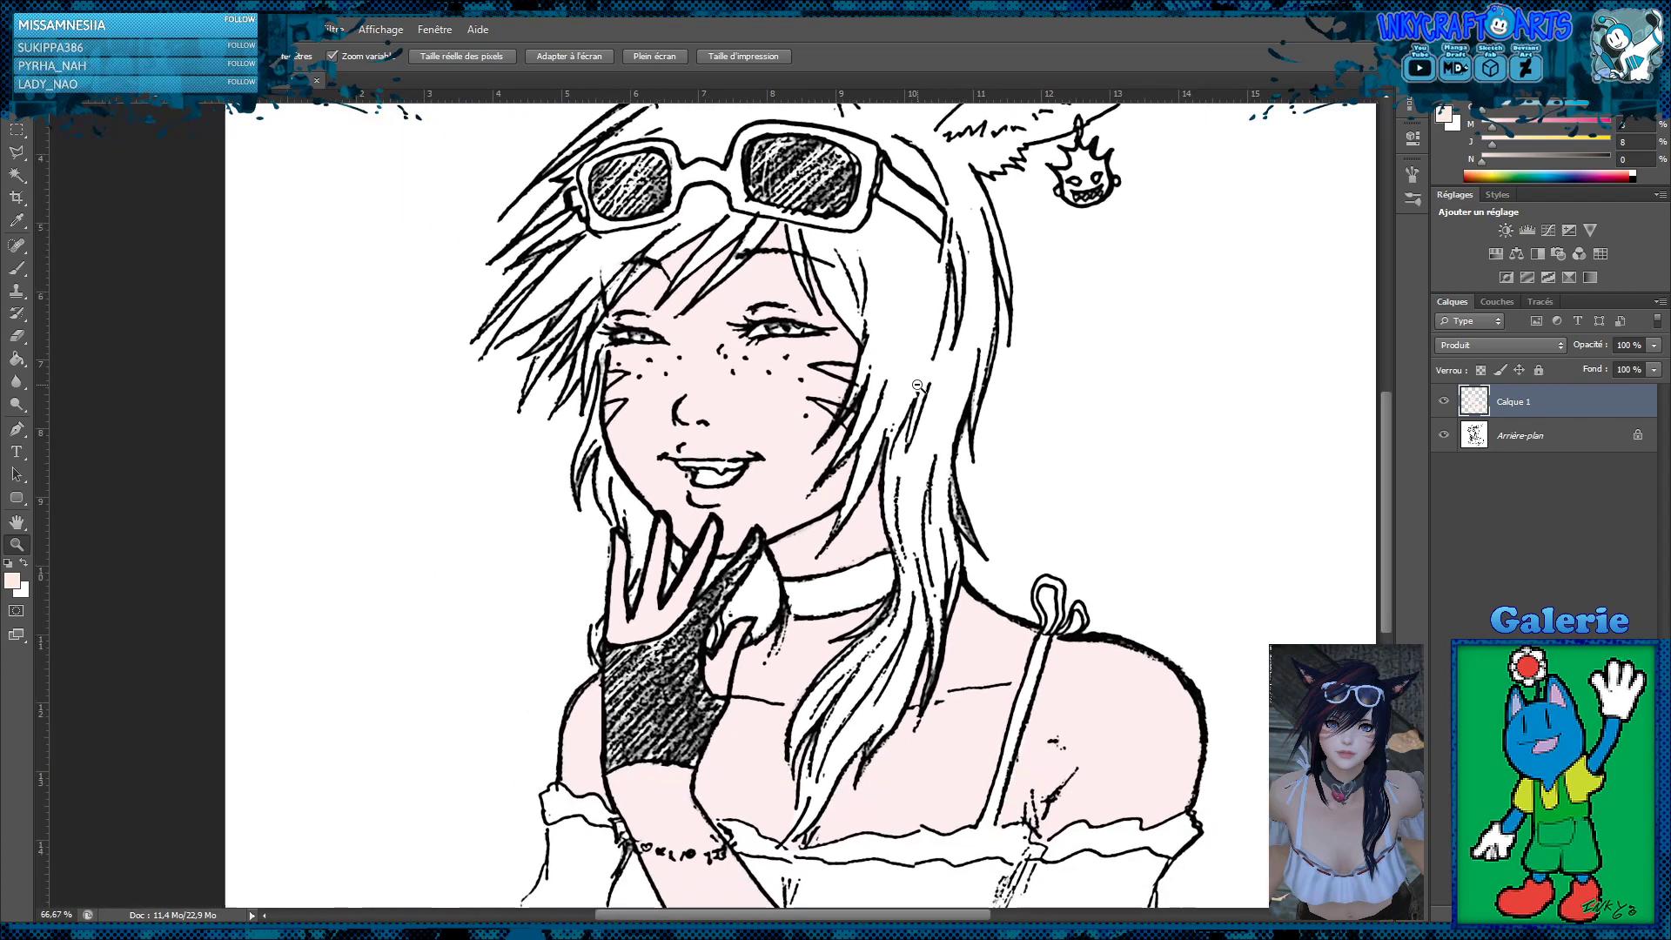
left_click(917, 384, "alt")
left_click(919, 385, "alt")
left_click(919, 385, "alt")
left_click(719, 519)
left_click(720, 520)
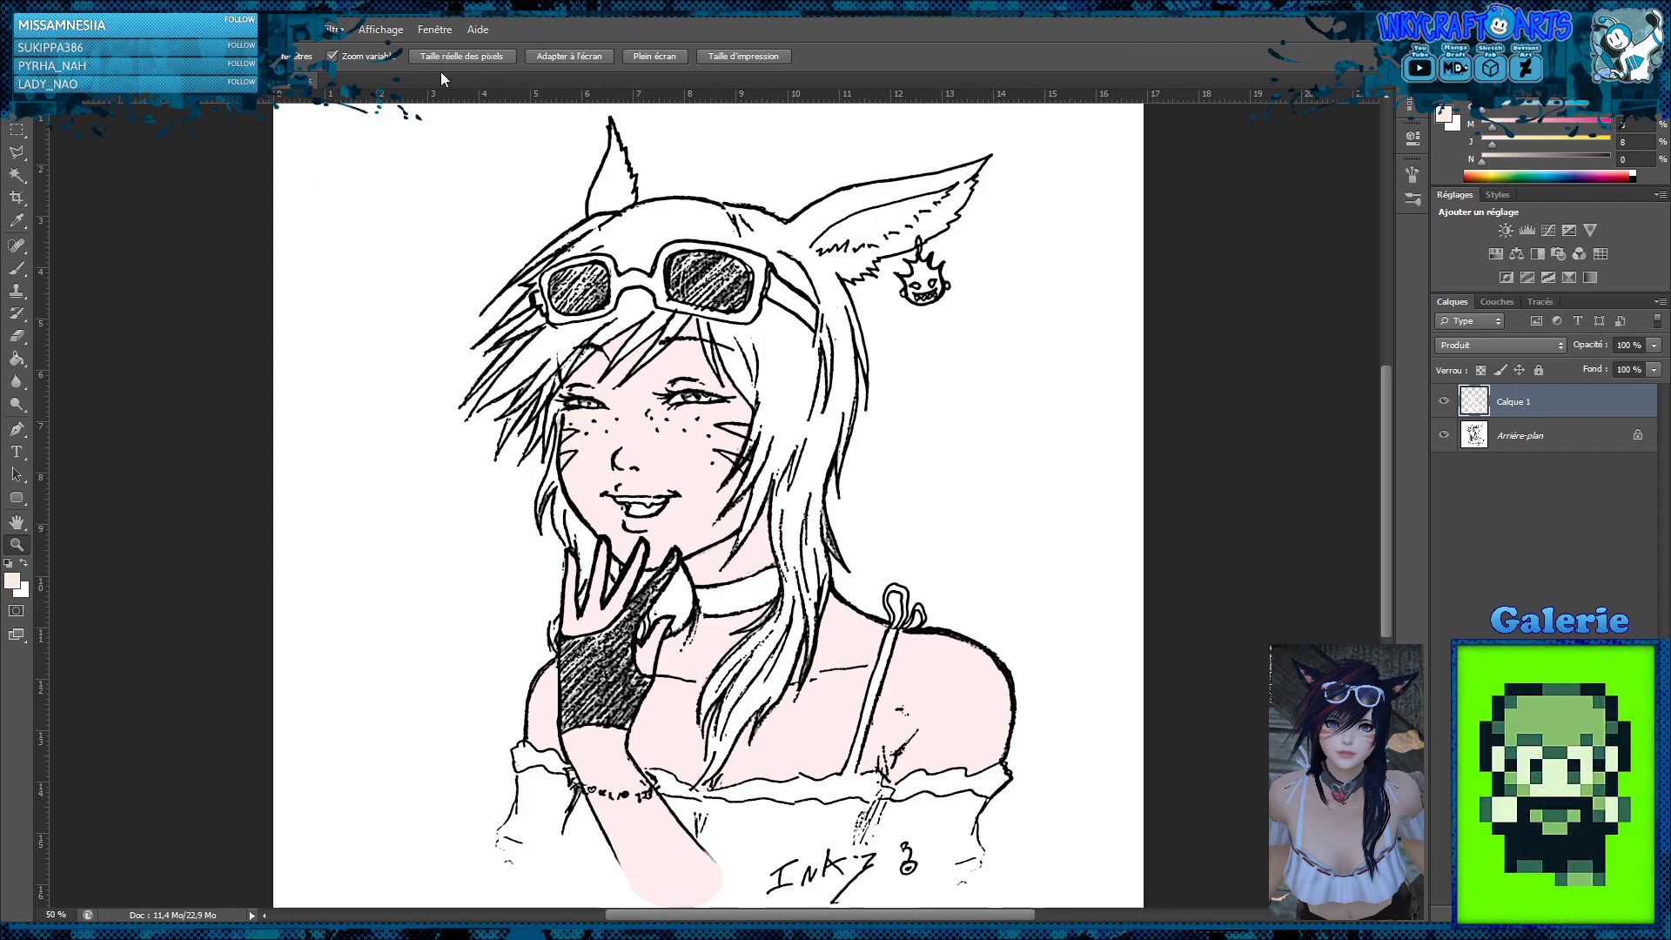
key("i")
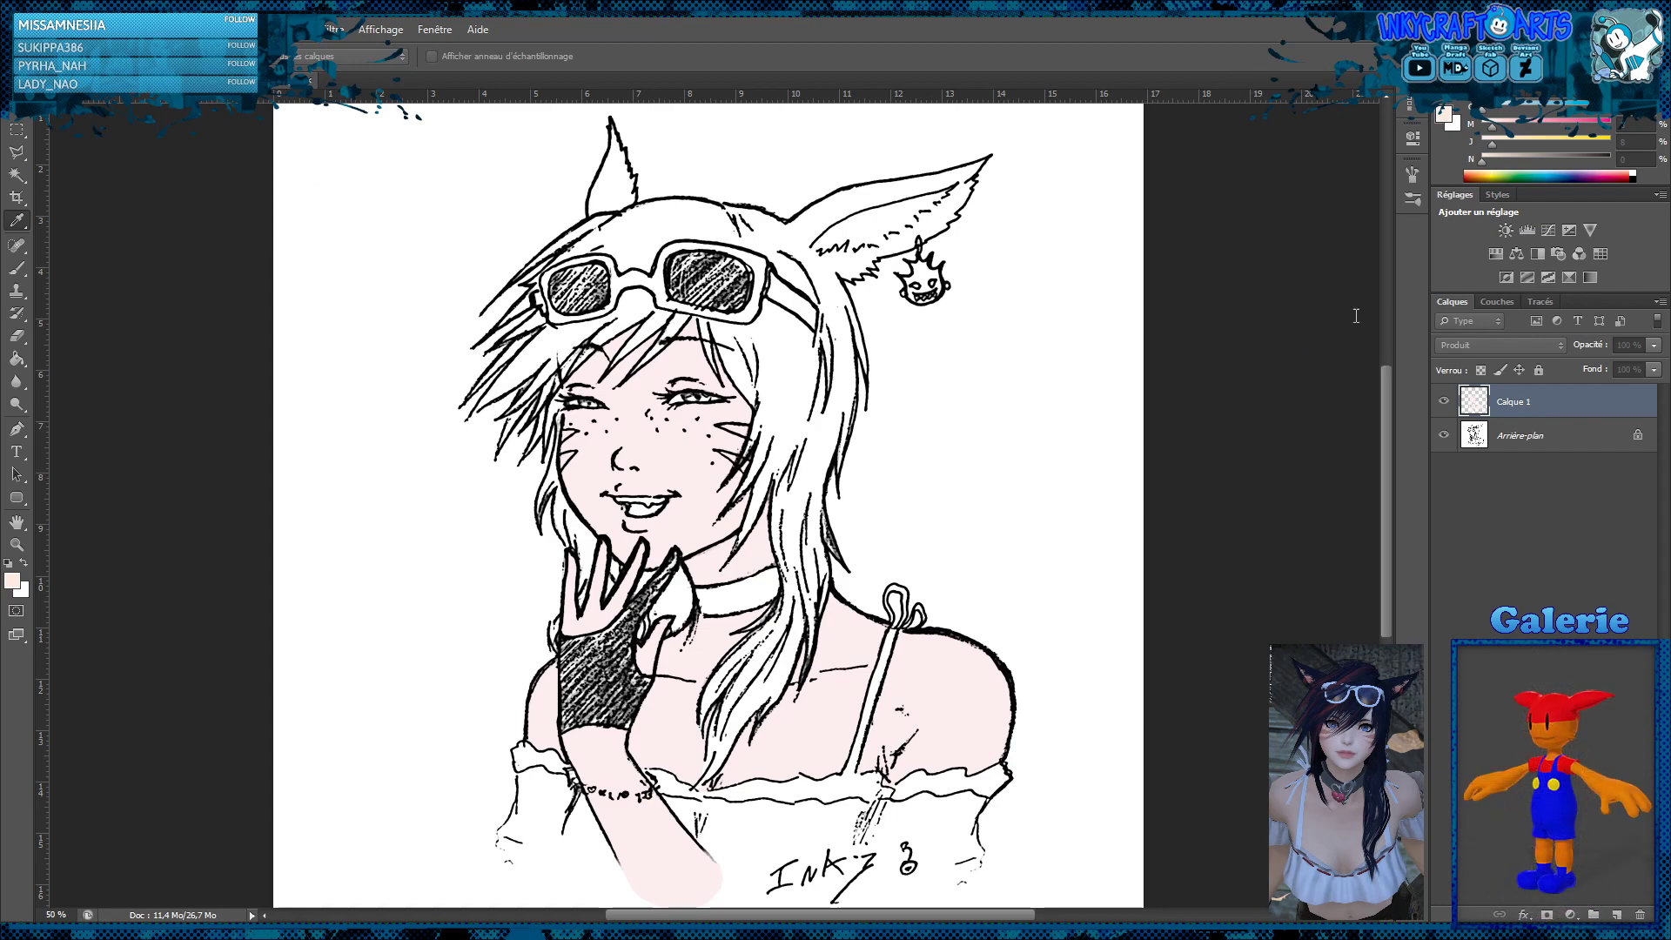
key("z")
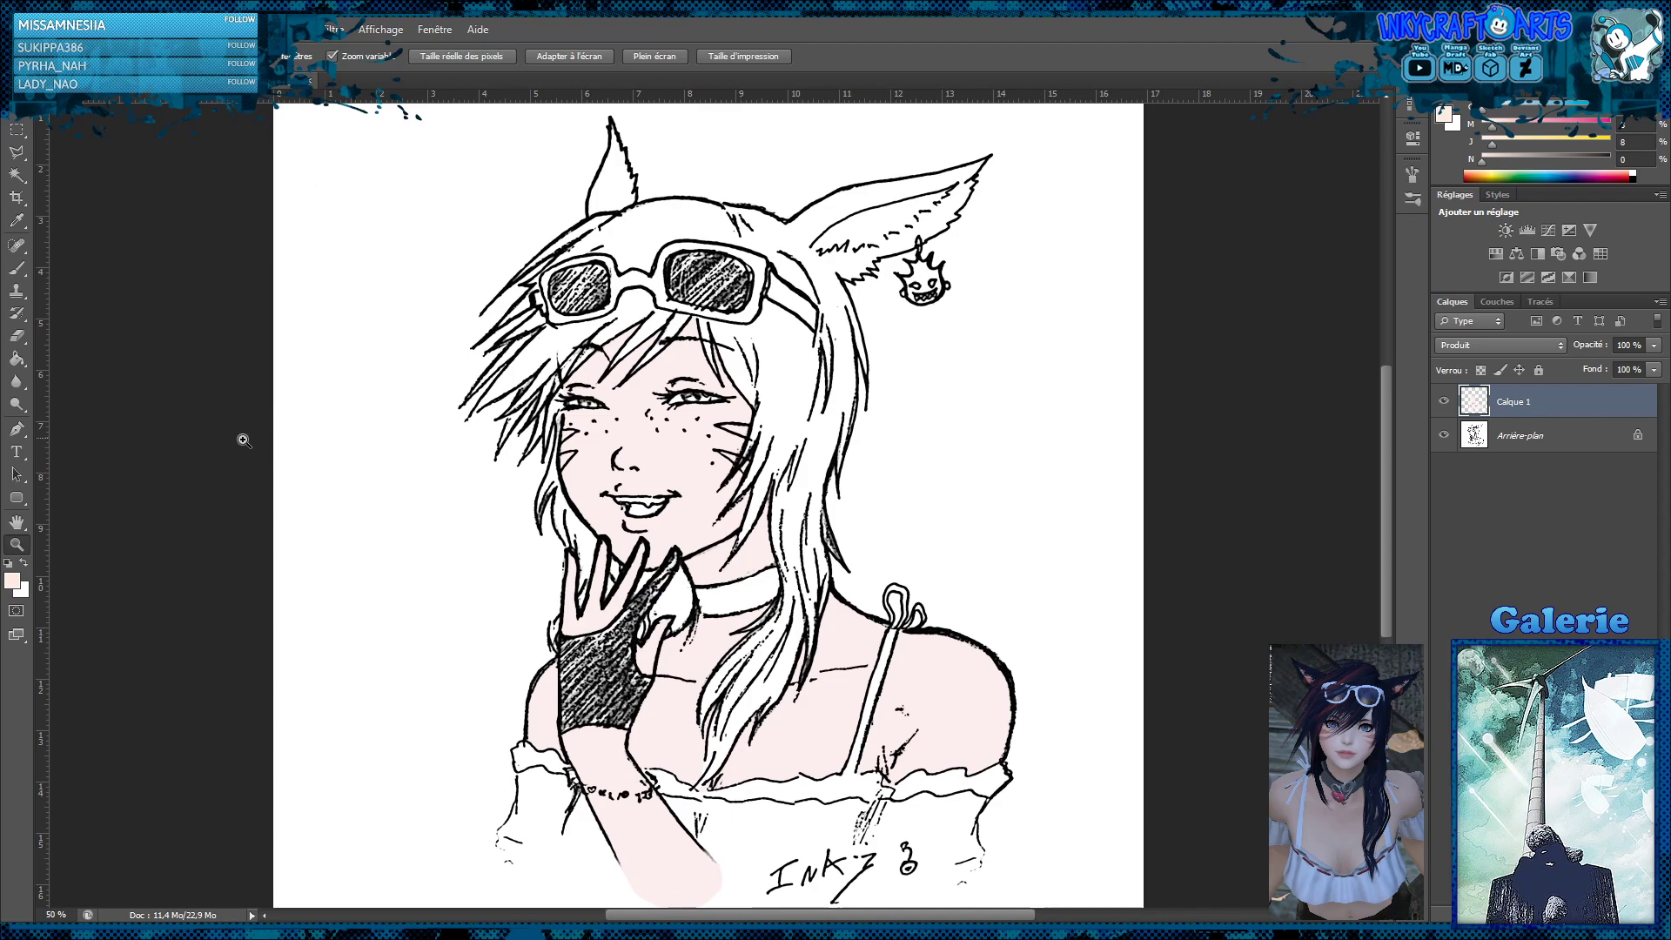
Sample the skin tone as the foreground colour and add a new layer, Calque 2, clipped to Calque 1
left_click(17, 357)
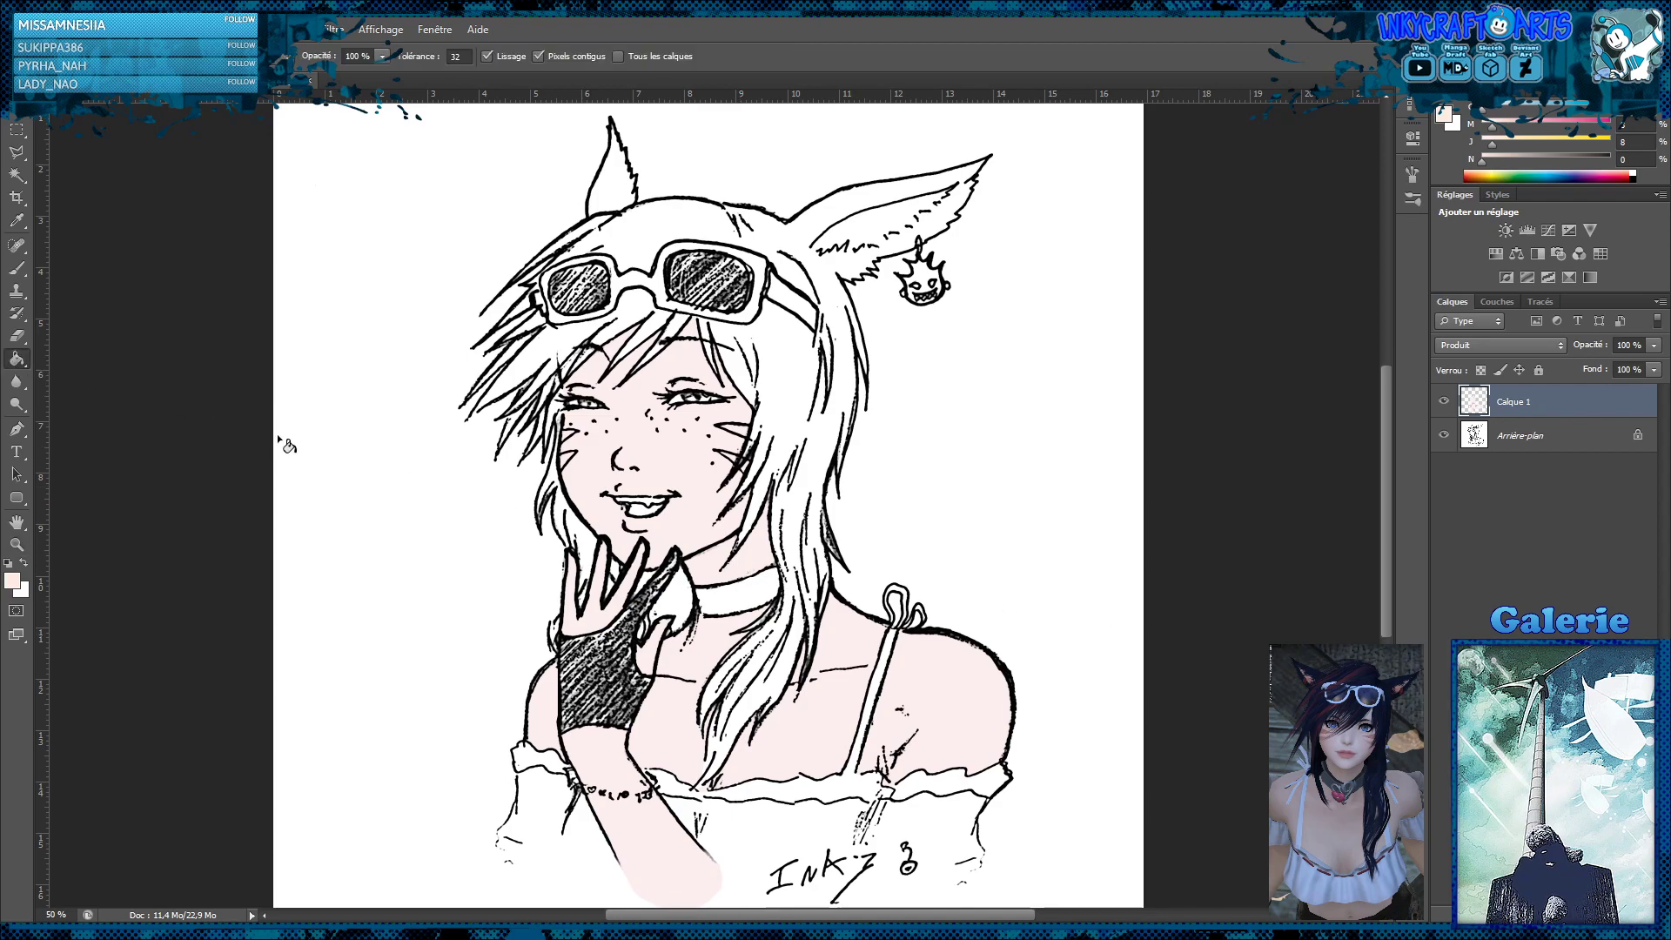
left_click(694, 487, "alt")
key("ctrl+shift+alt+n")
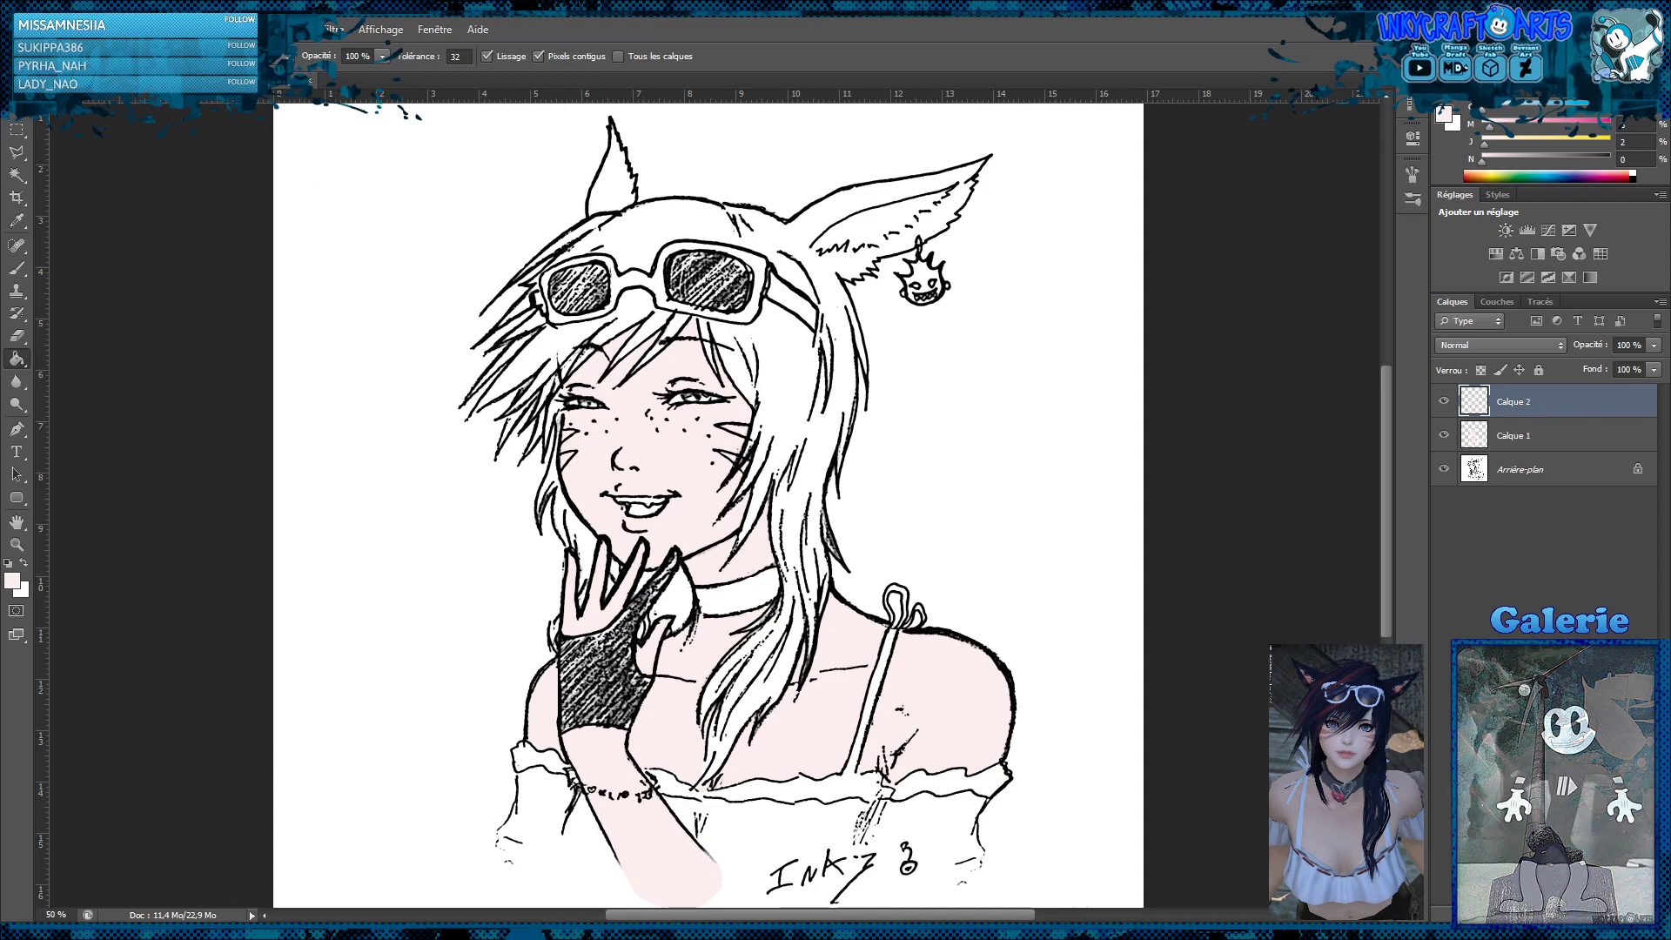
left_click(1557, 416, "alt")
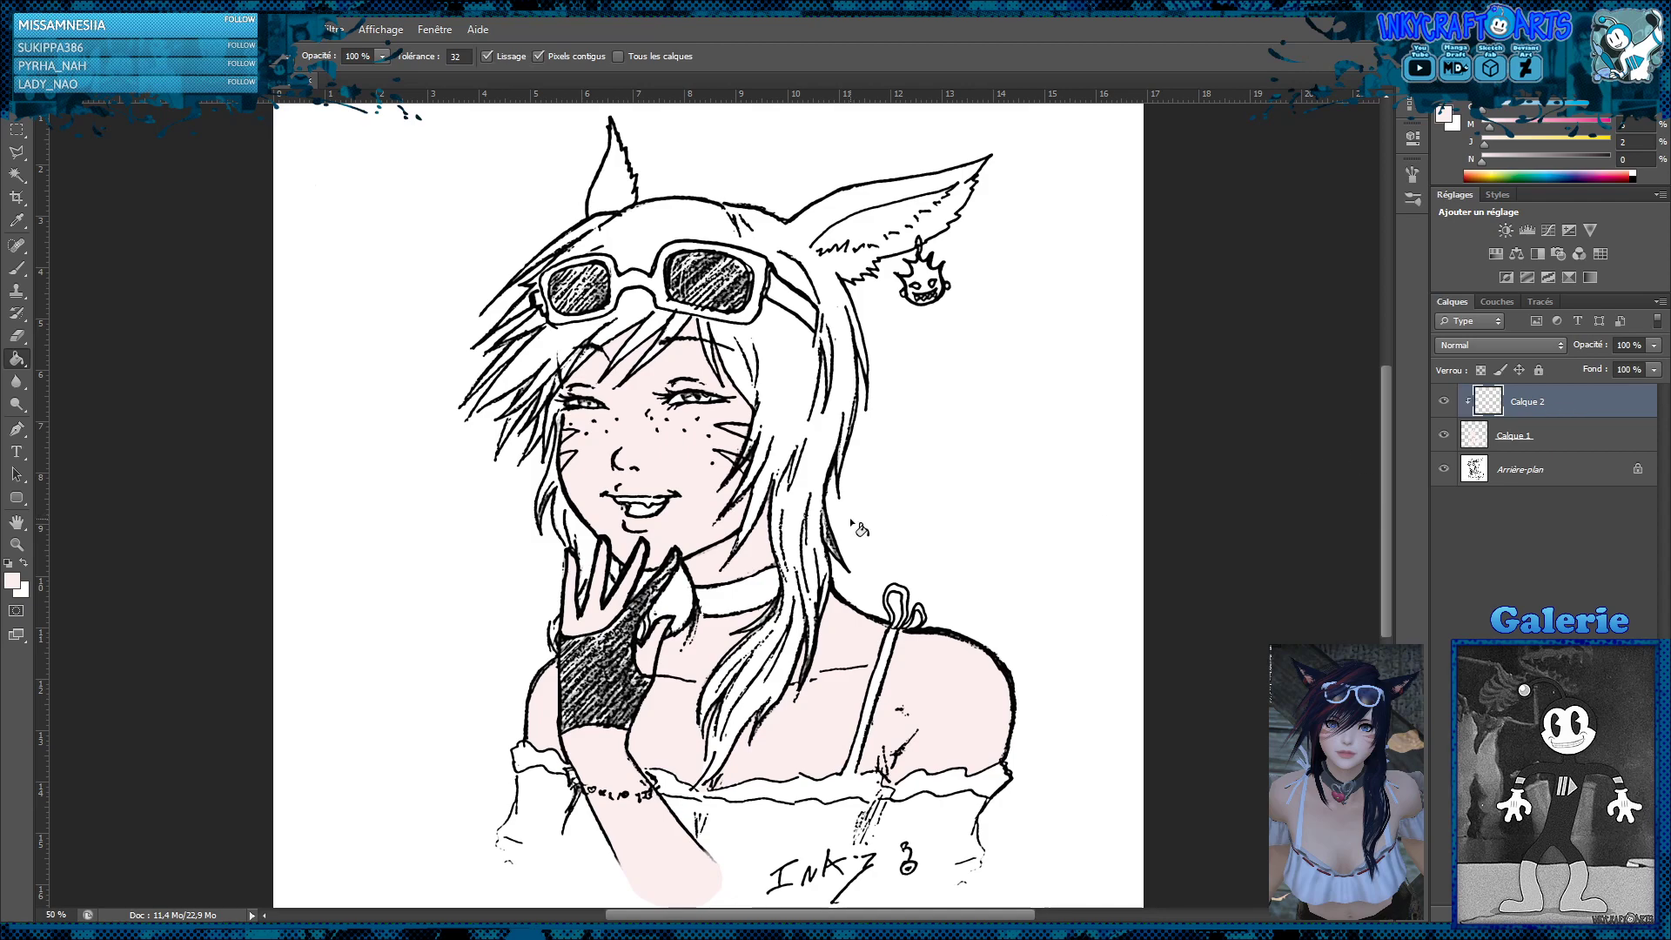
Outline a shadow area along the chin and jawline with the Polygonal Lasso
left_click(16, 153)
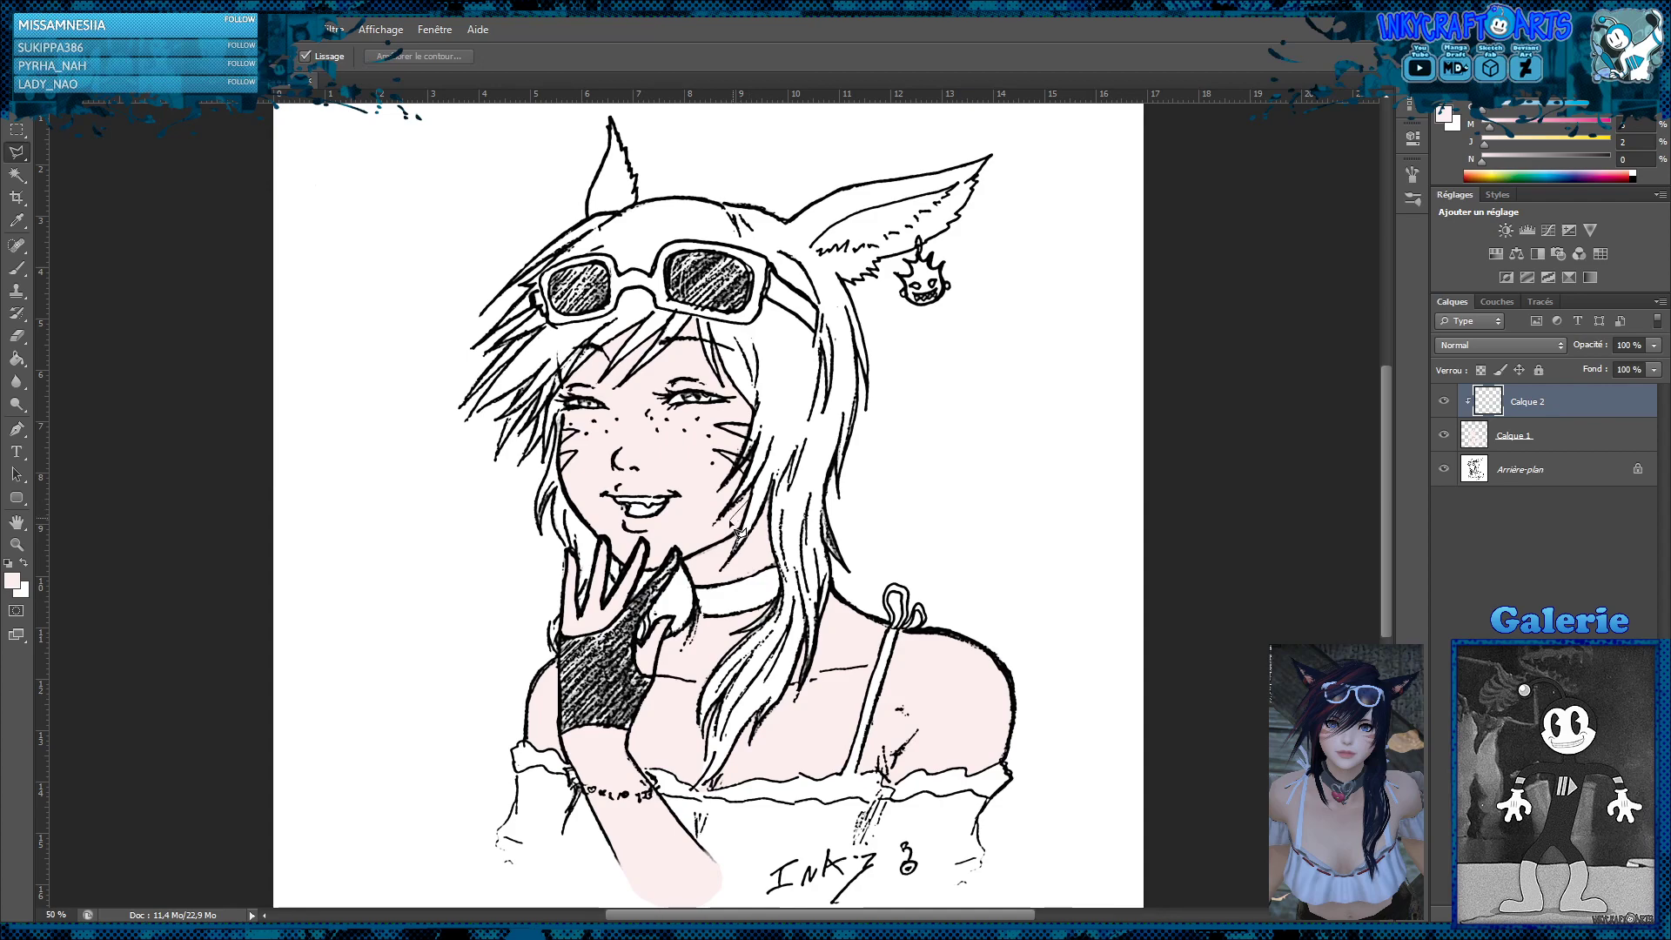
left_click(698, 544)
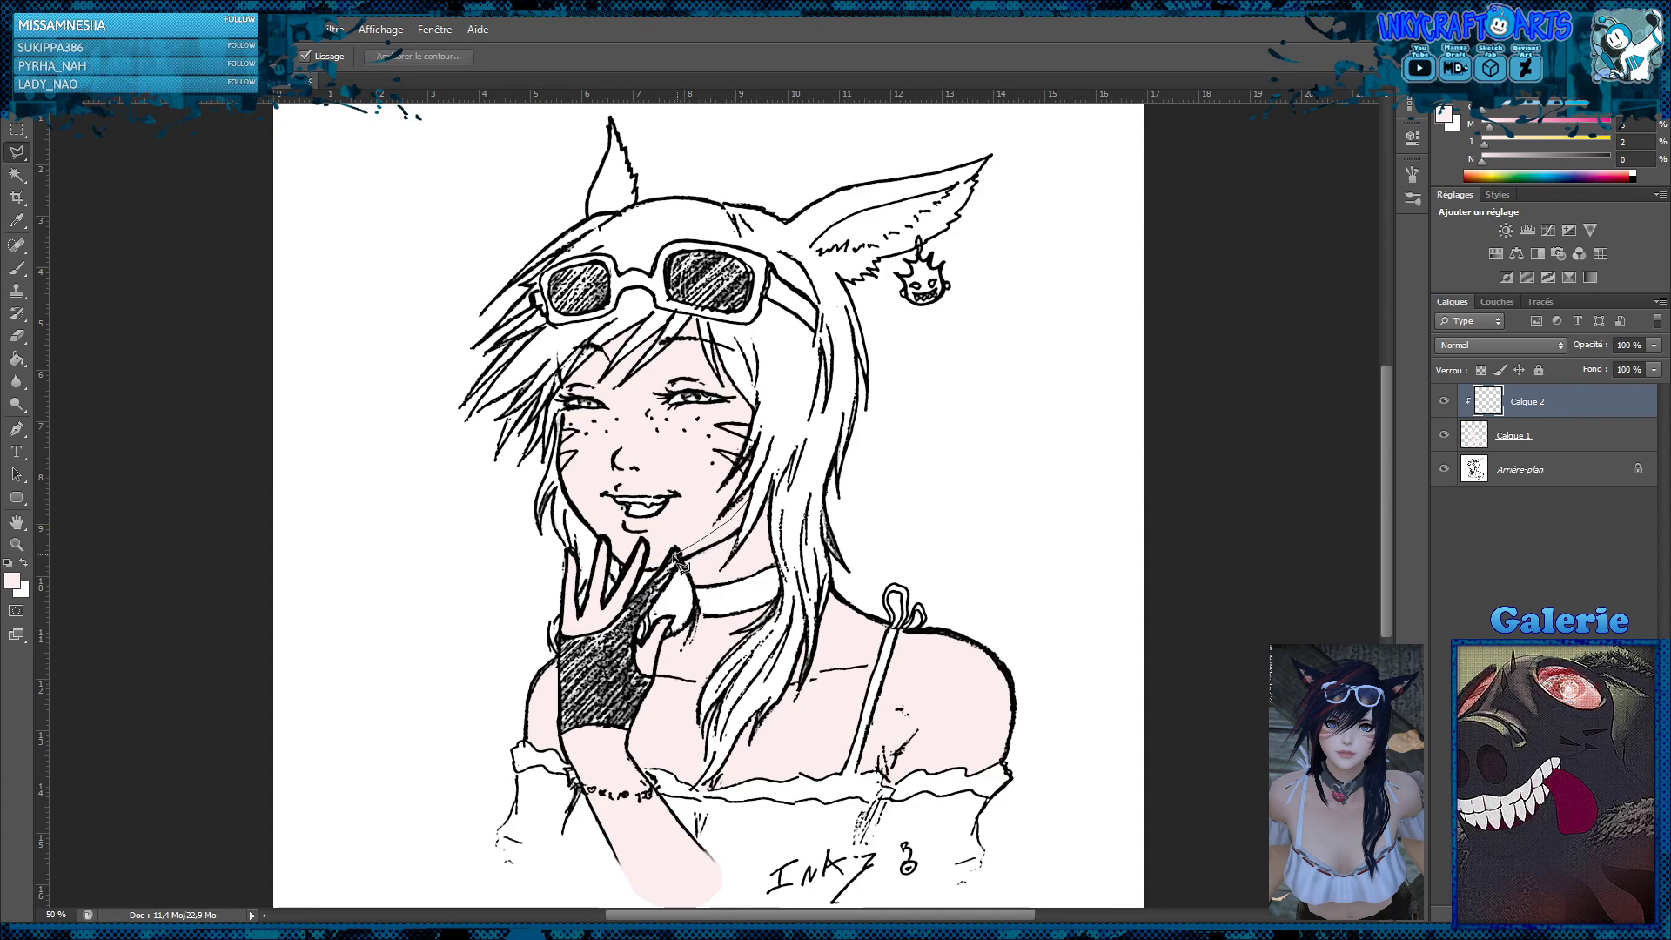
left_click(670, 554)
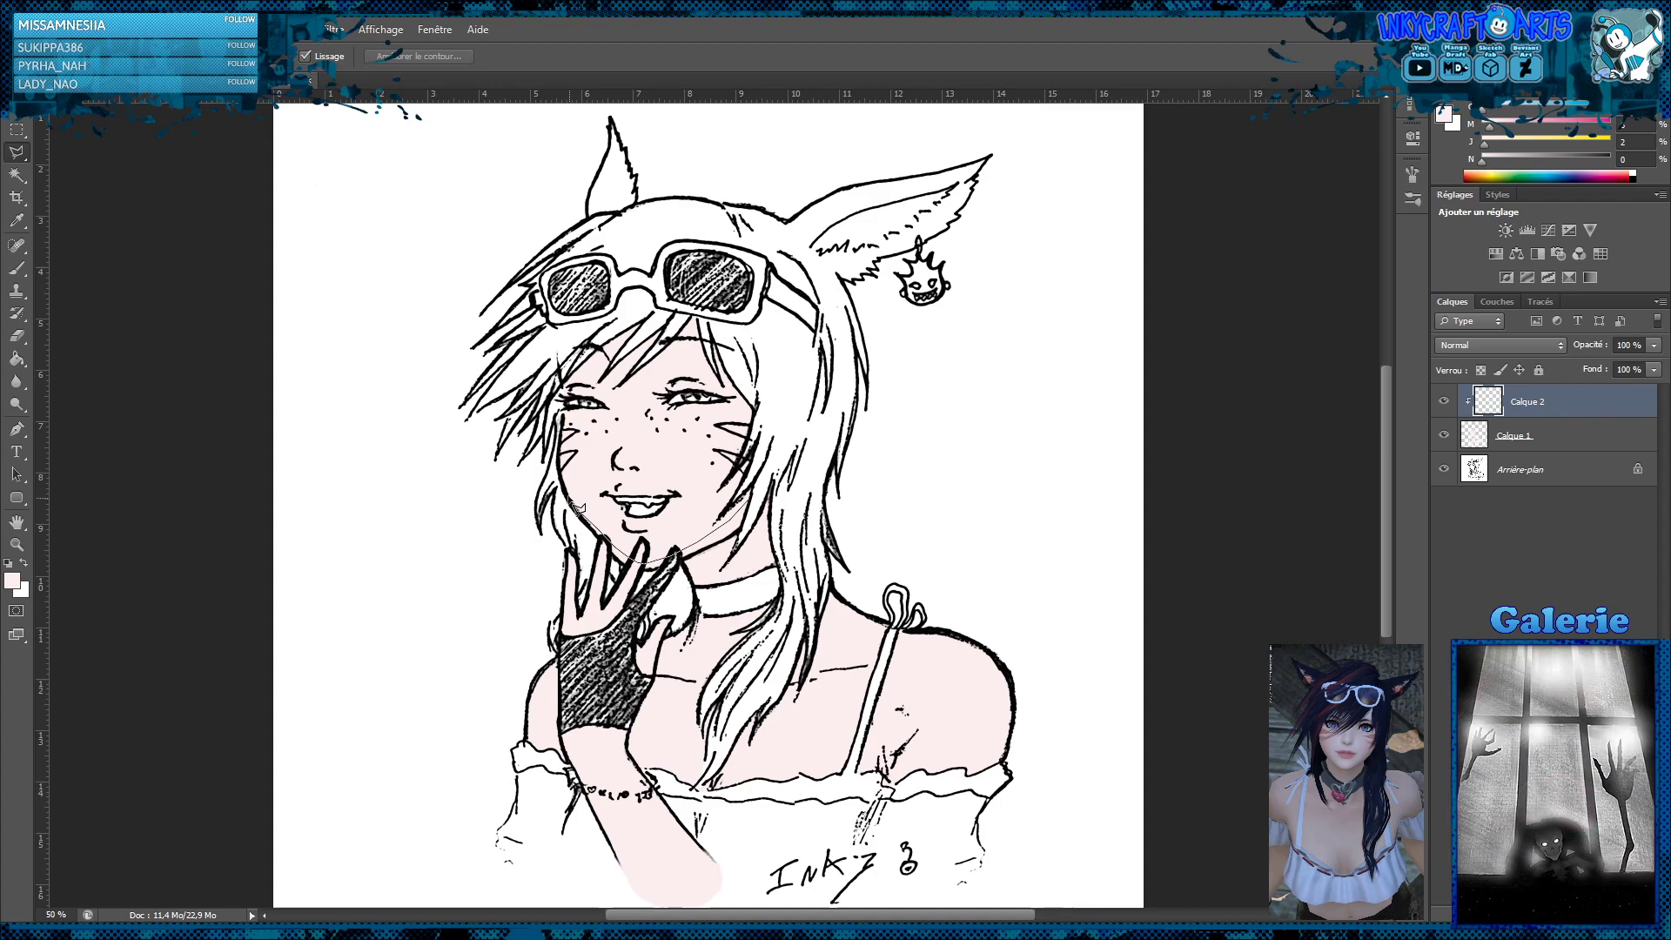
mouse_move(579, 509)
left_mouse_down()
mouse_move(595, 589)
mouse_move(583, 535)
mouse_move(635, 579)
mouse_move(687, 560)
mouse_move(705, 599)
mouse_move(696, 582)
mouse_move(762, 555)
mouse_move(777, 564)
mouse_move(771, 625)
mouse_move(794, 606)
mouse_move(808, 522)
mouse_move(768, 489)
left_mouse_up()
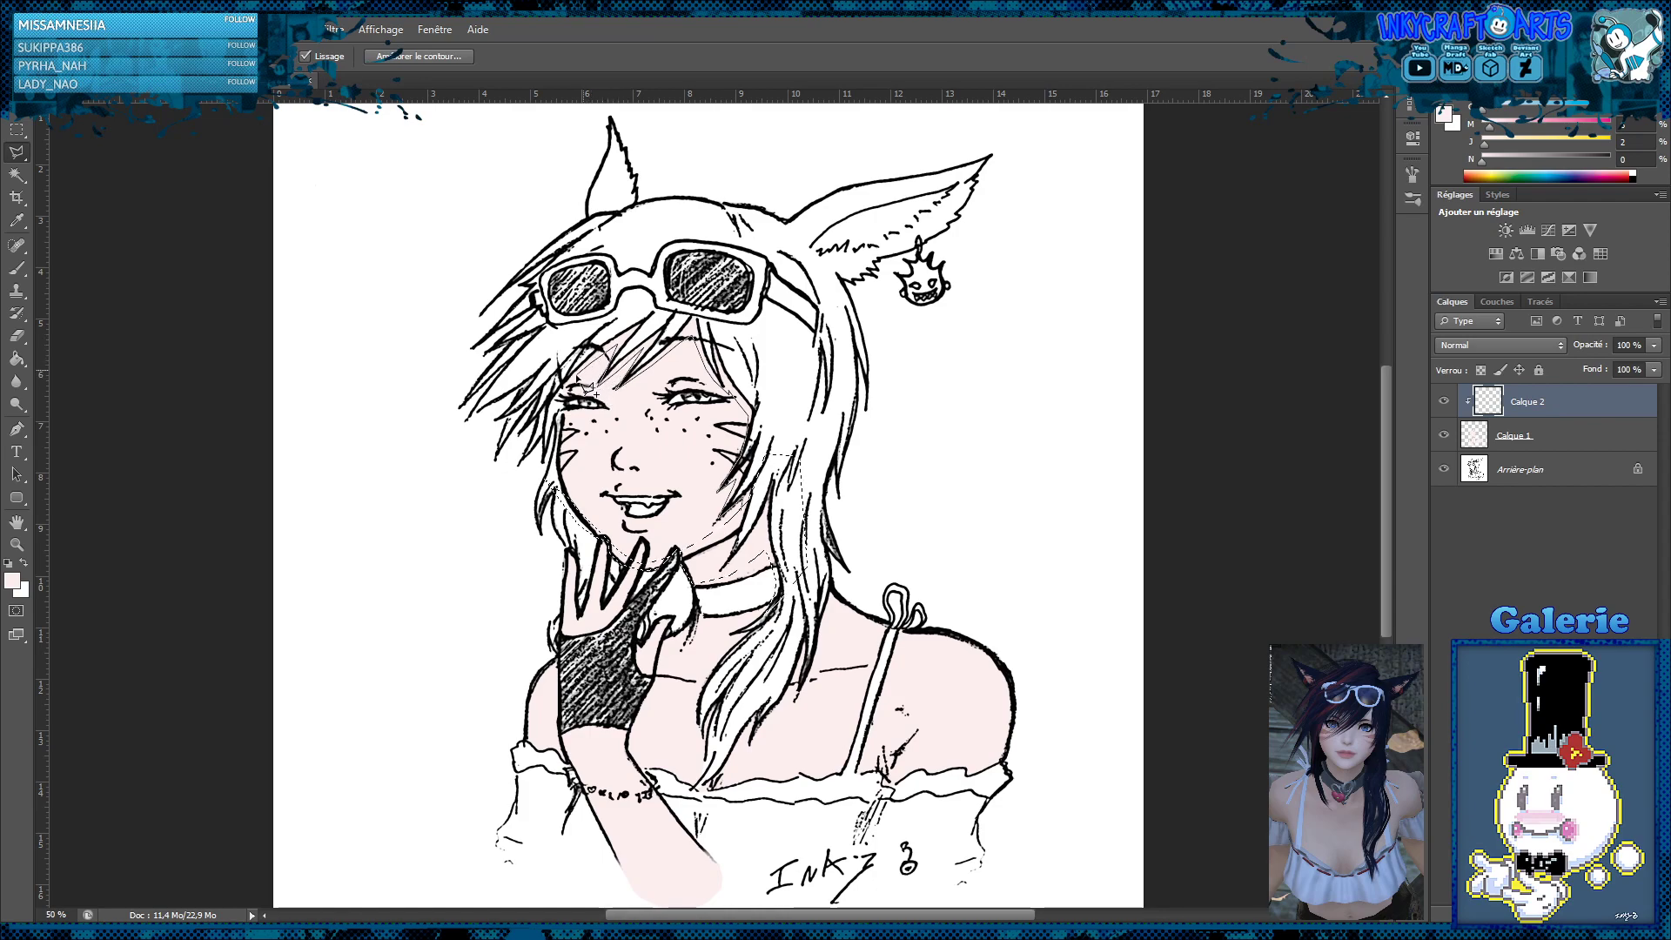
Add the forehead area below the fringe to the shadow selection, closing the outline around the hair and sunglasses
left_click(559, 390)
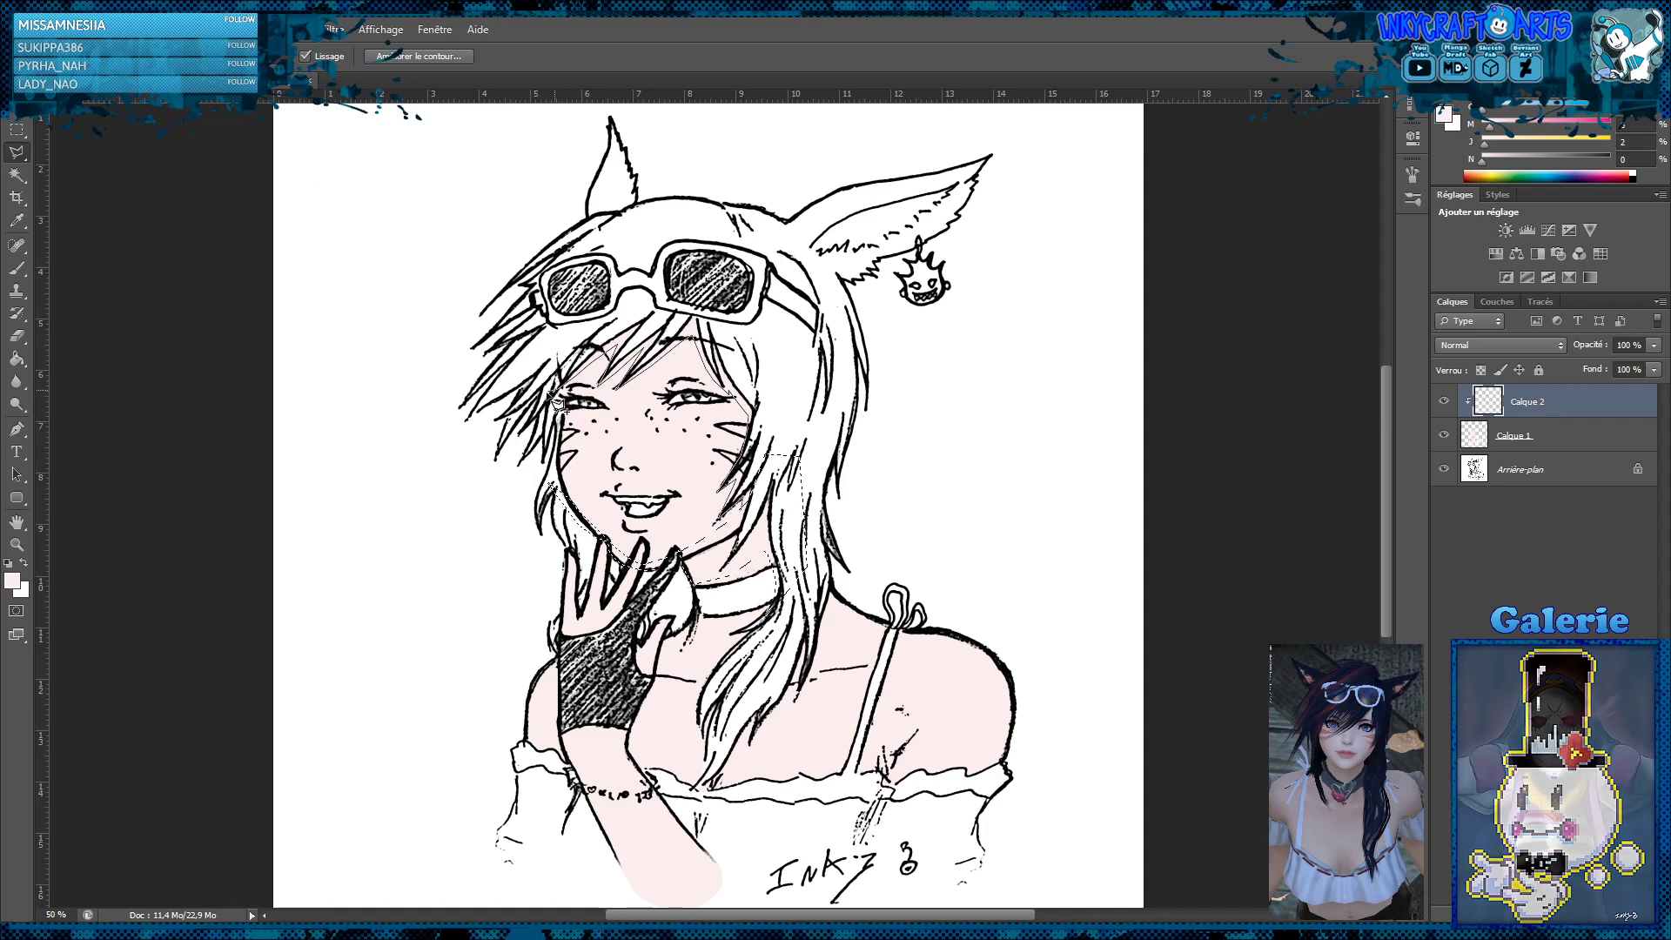
left_click(543, 393)
left_click(515, 312)
left_click(669, 268)
left_click(798, 281)
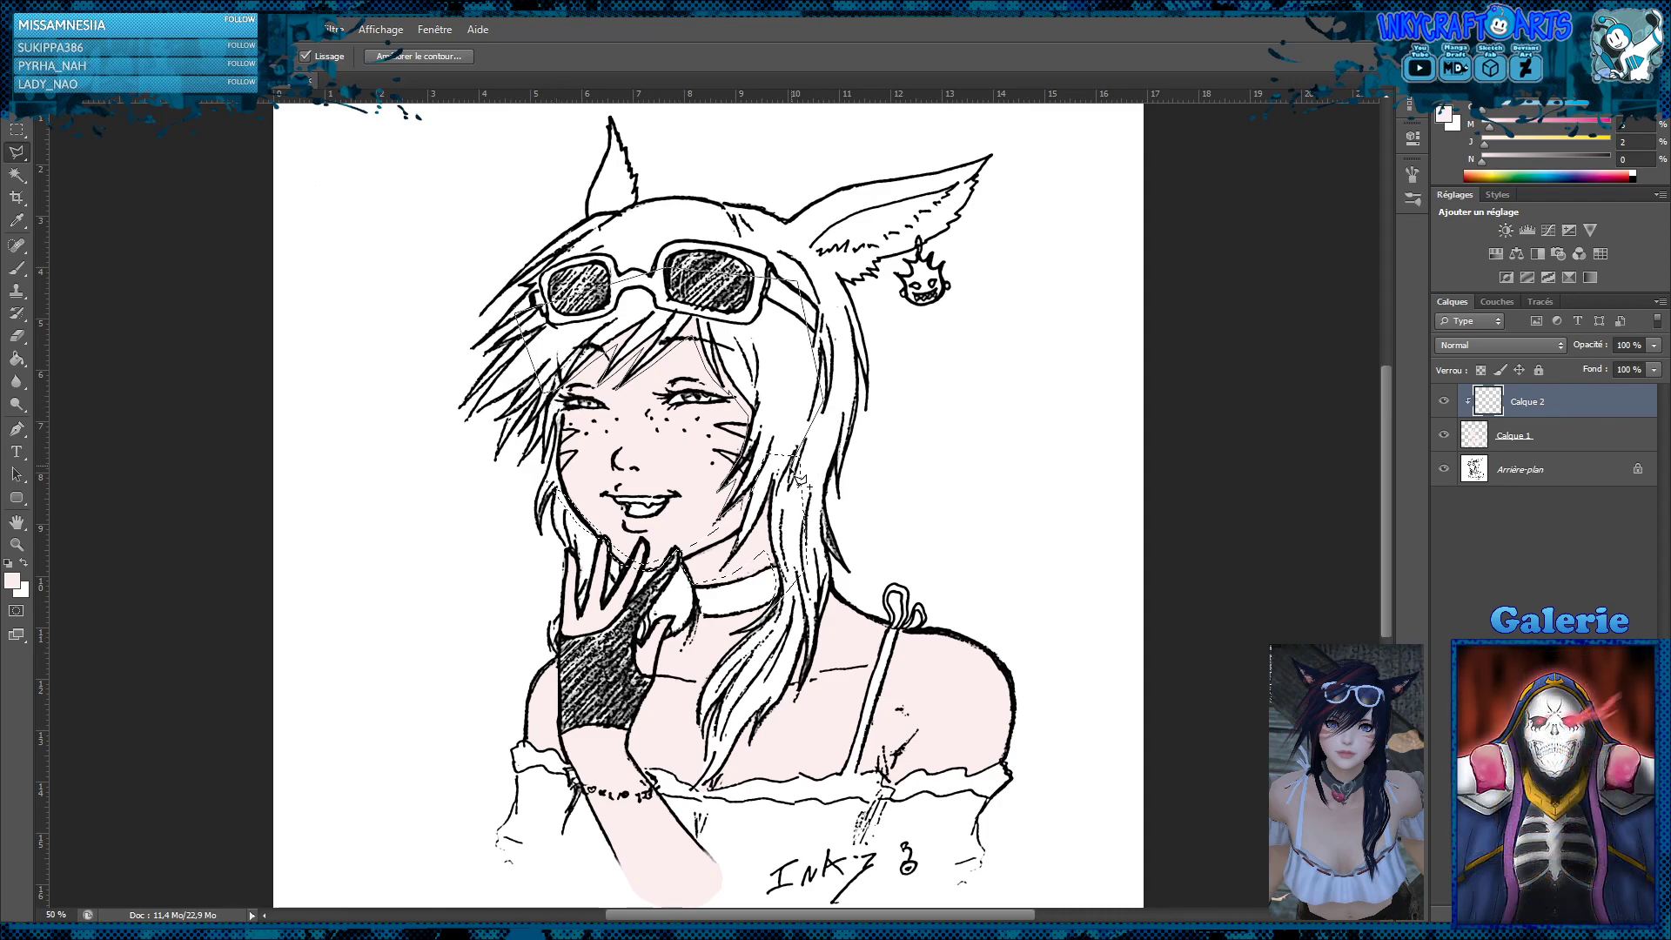
Add the neck, the neckline above the ruffled top and the outer edge of the strapped shoulder to the shadow selection
left_click(757, 505)
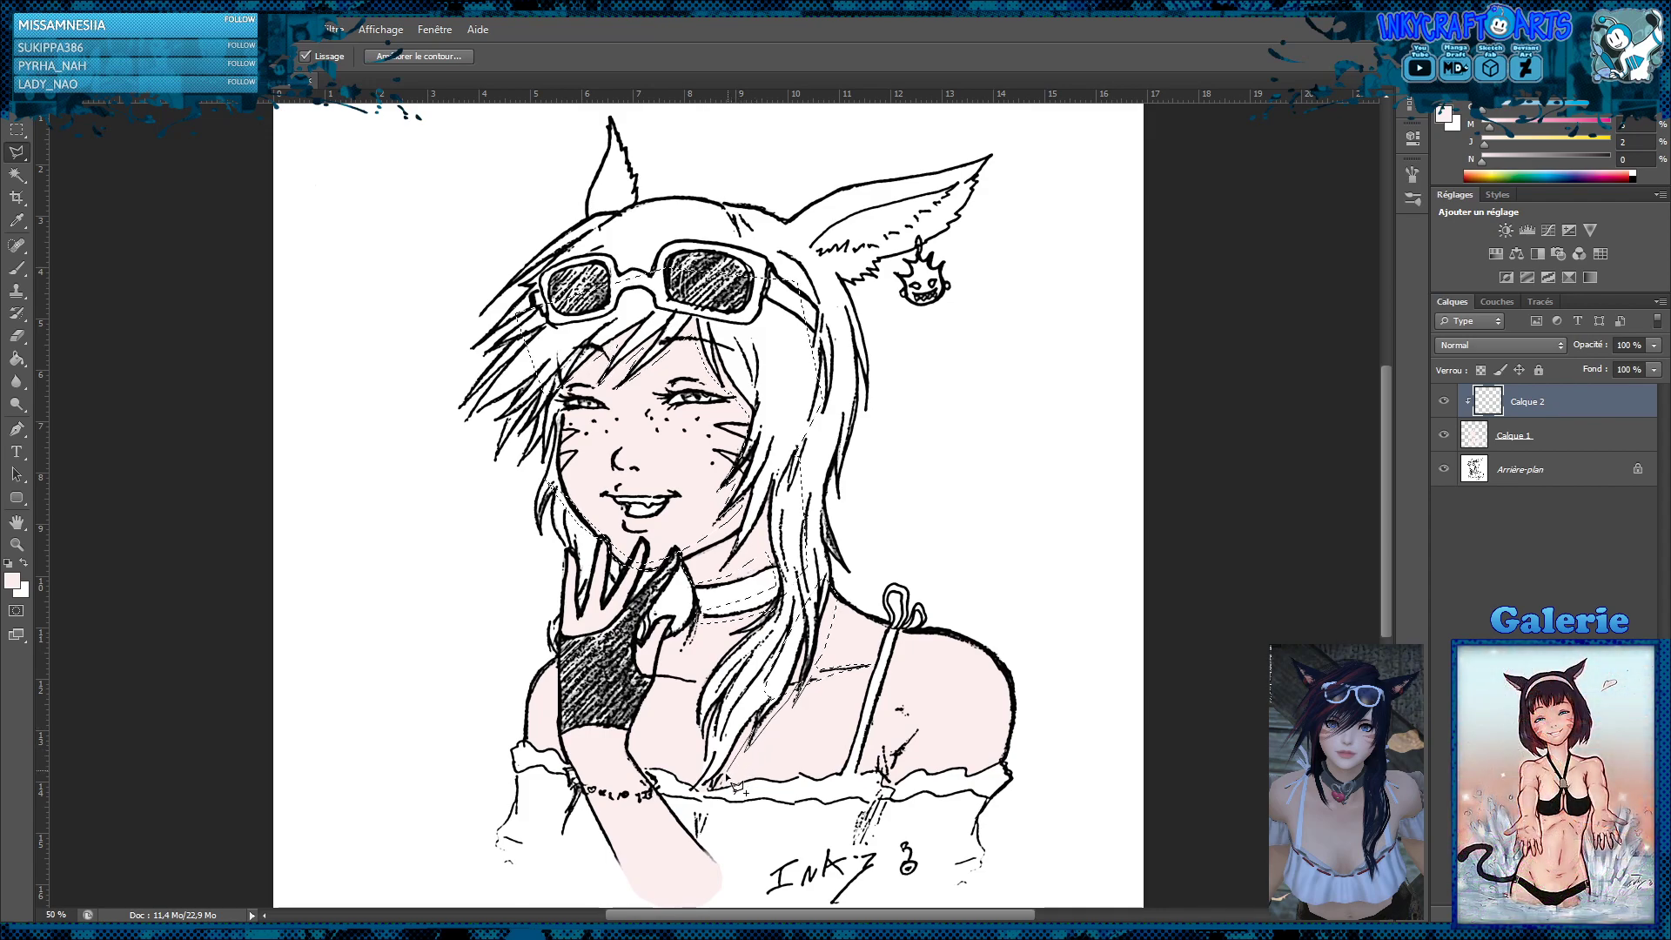
left_click(687, 797)
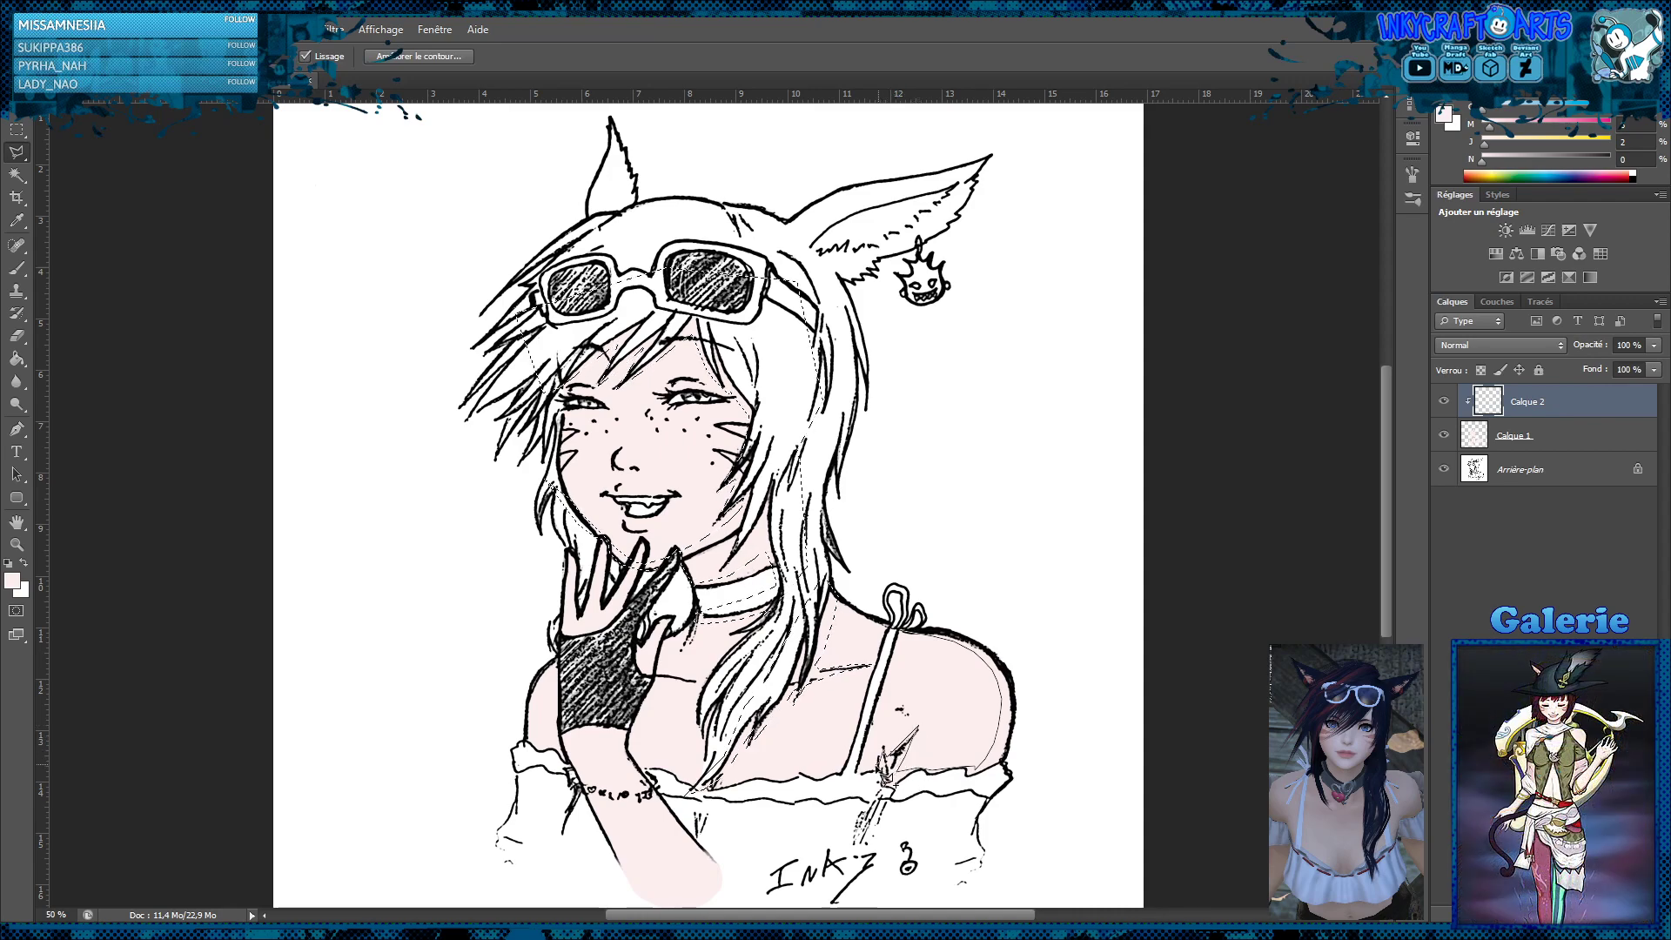
left_click(837, 798)
left_click(854, 814)
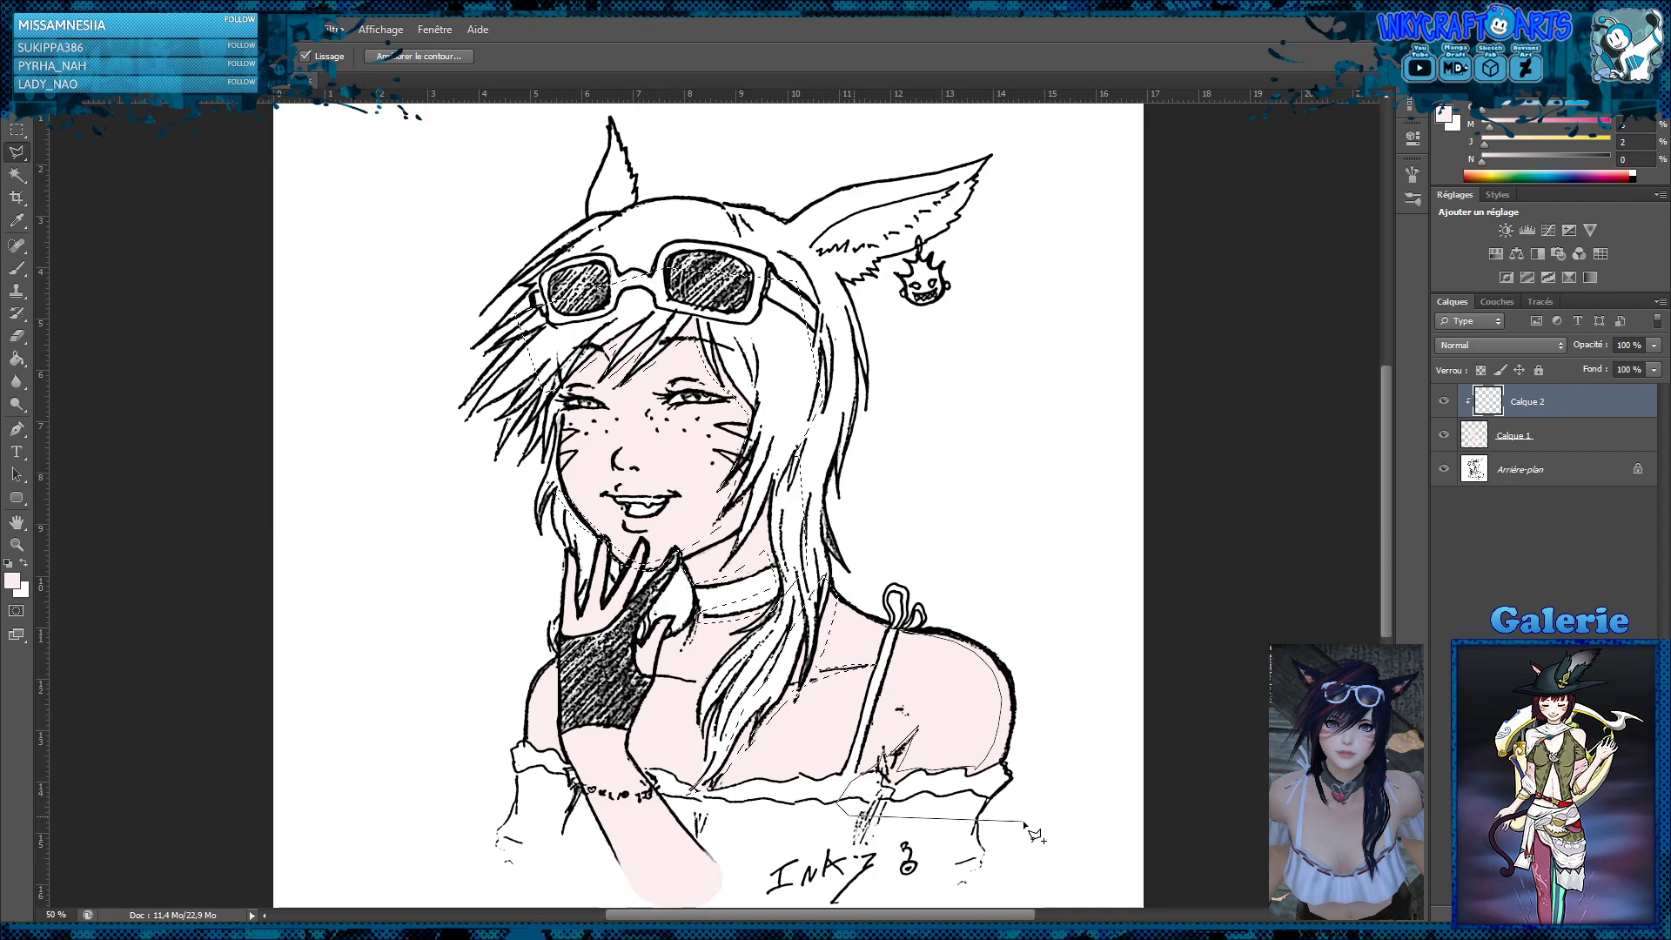
left_click(1024, 820)
left_click(1082, 736)
left_click(1062, 611)
left_click(883, 602)
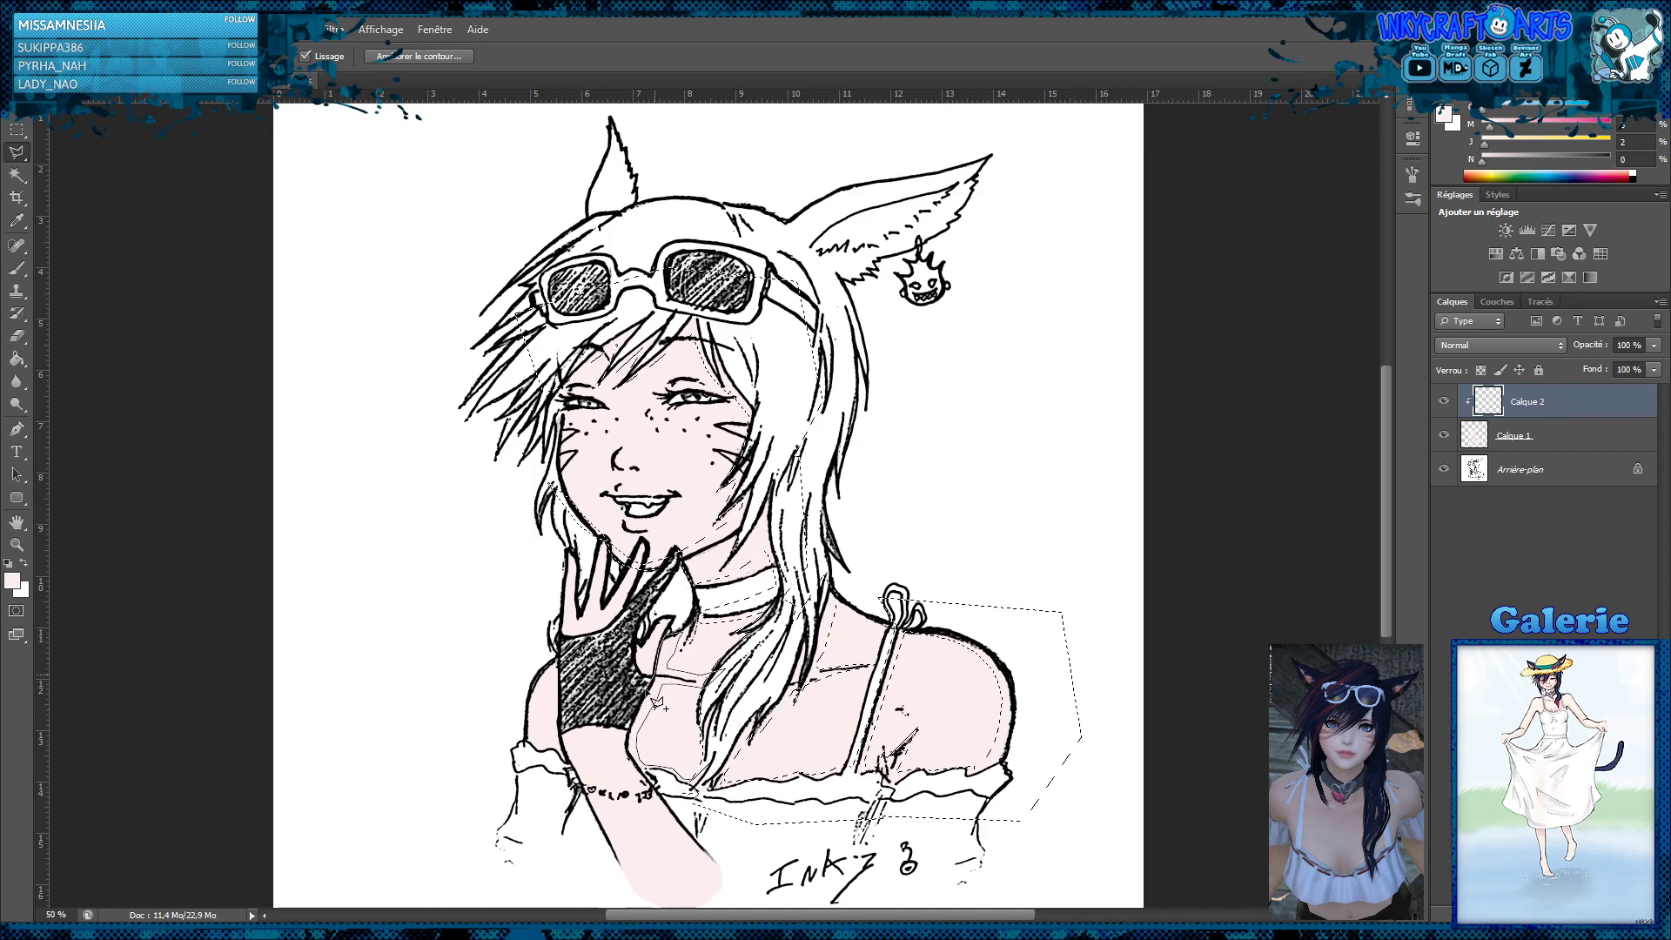
Add the chest strip beside the gloved hand and the edge of the raised forearm to the shadow selection
left_click(626, 738)
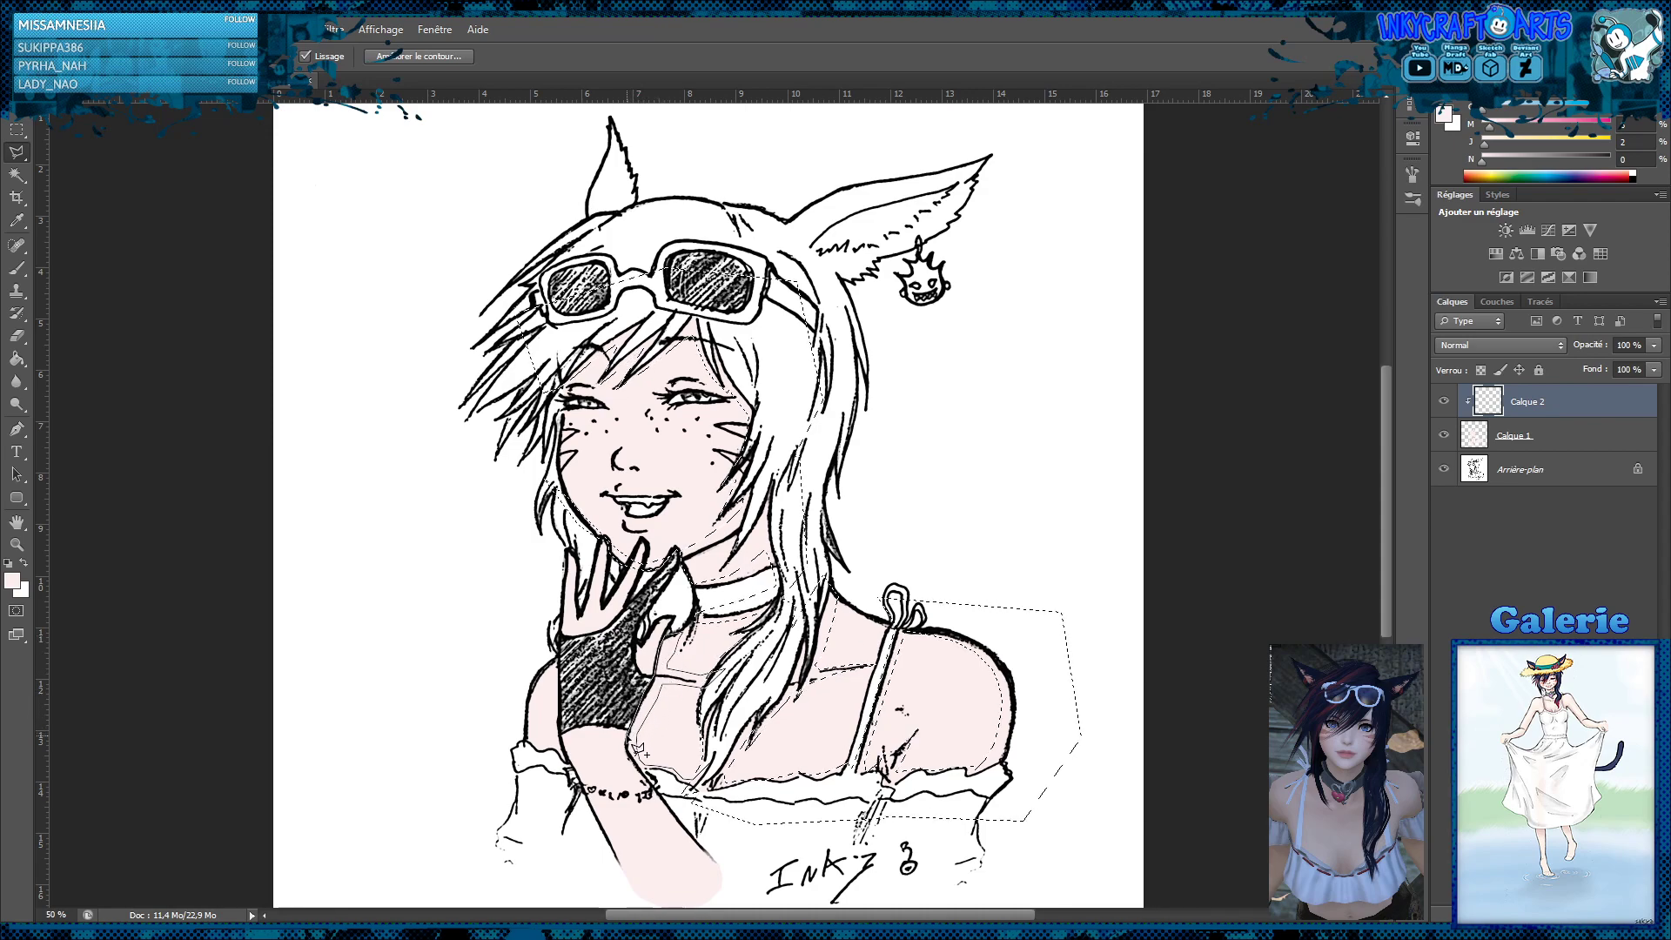
left_click(628, 753)
left_click(650, 779)
left_click(668, 802)
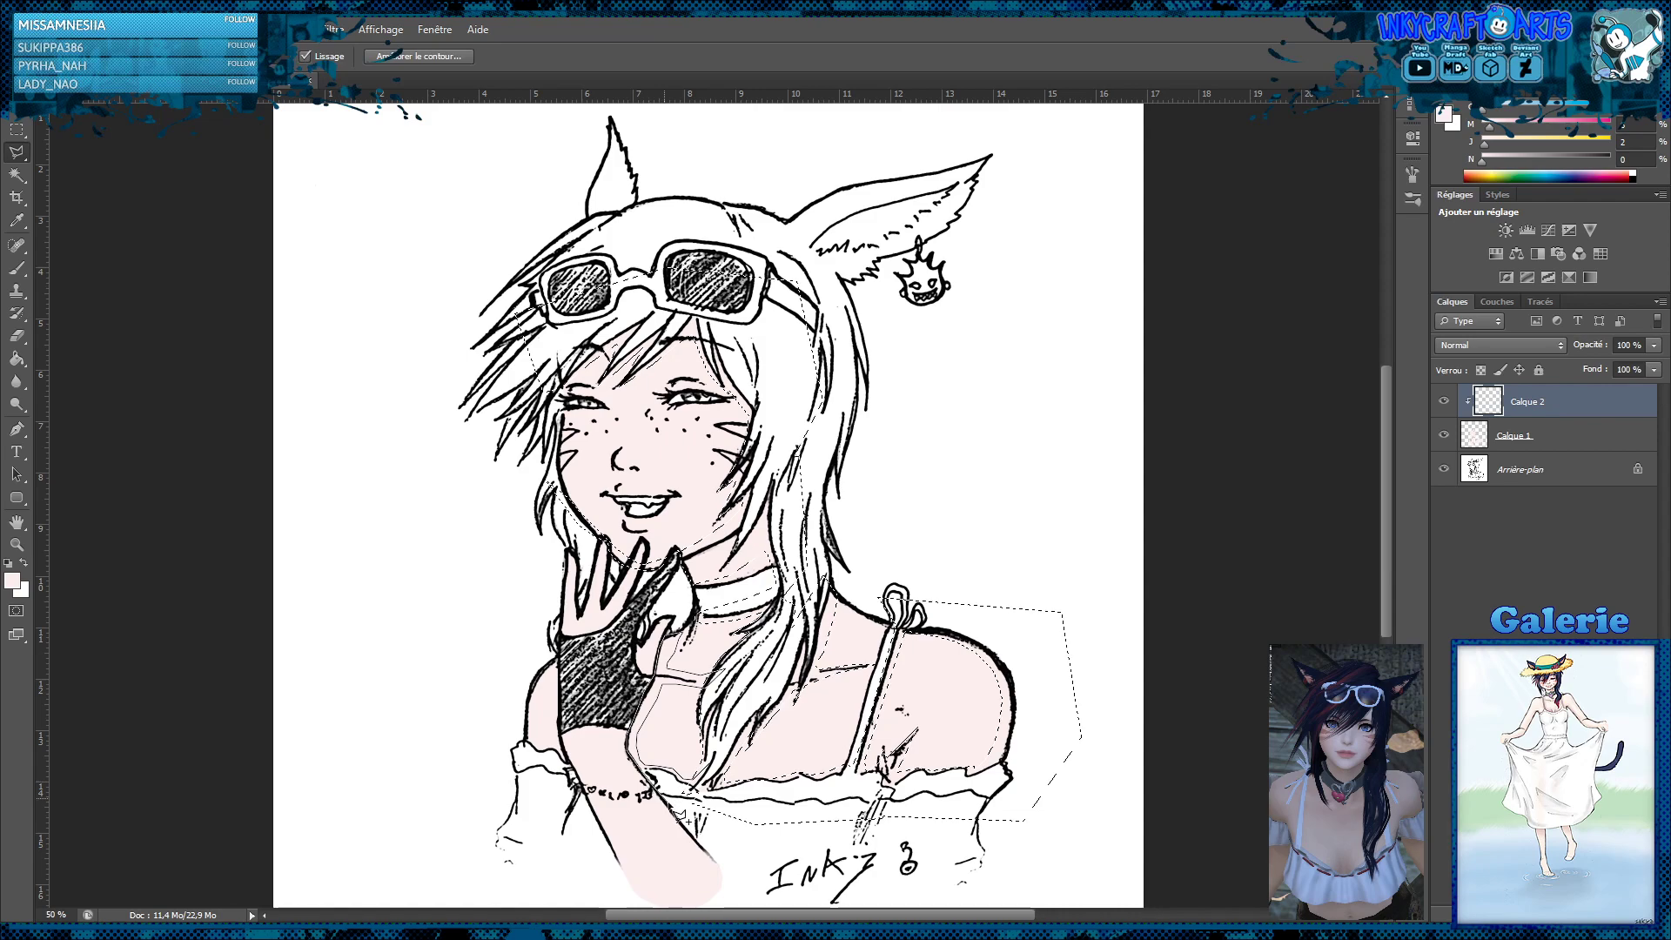
left_click(709, 814)
double_click(737, 732)
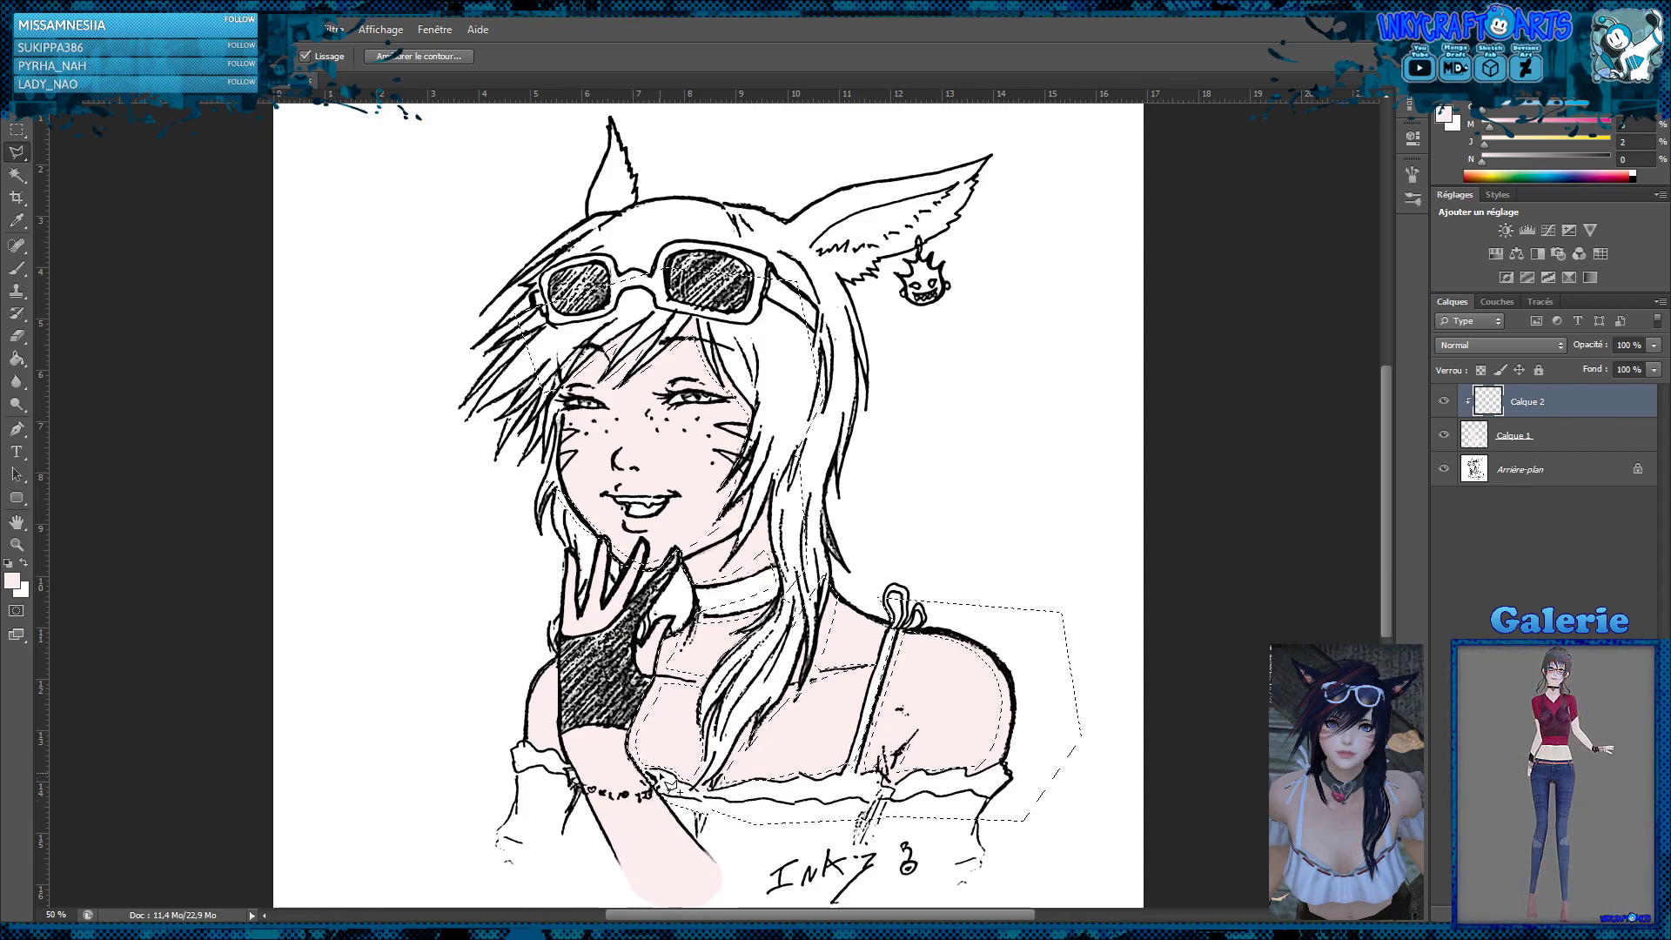
left_click(712, 878)
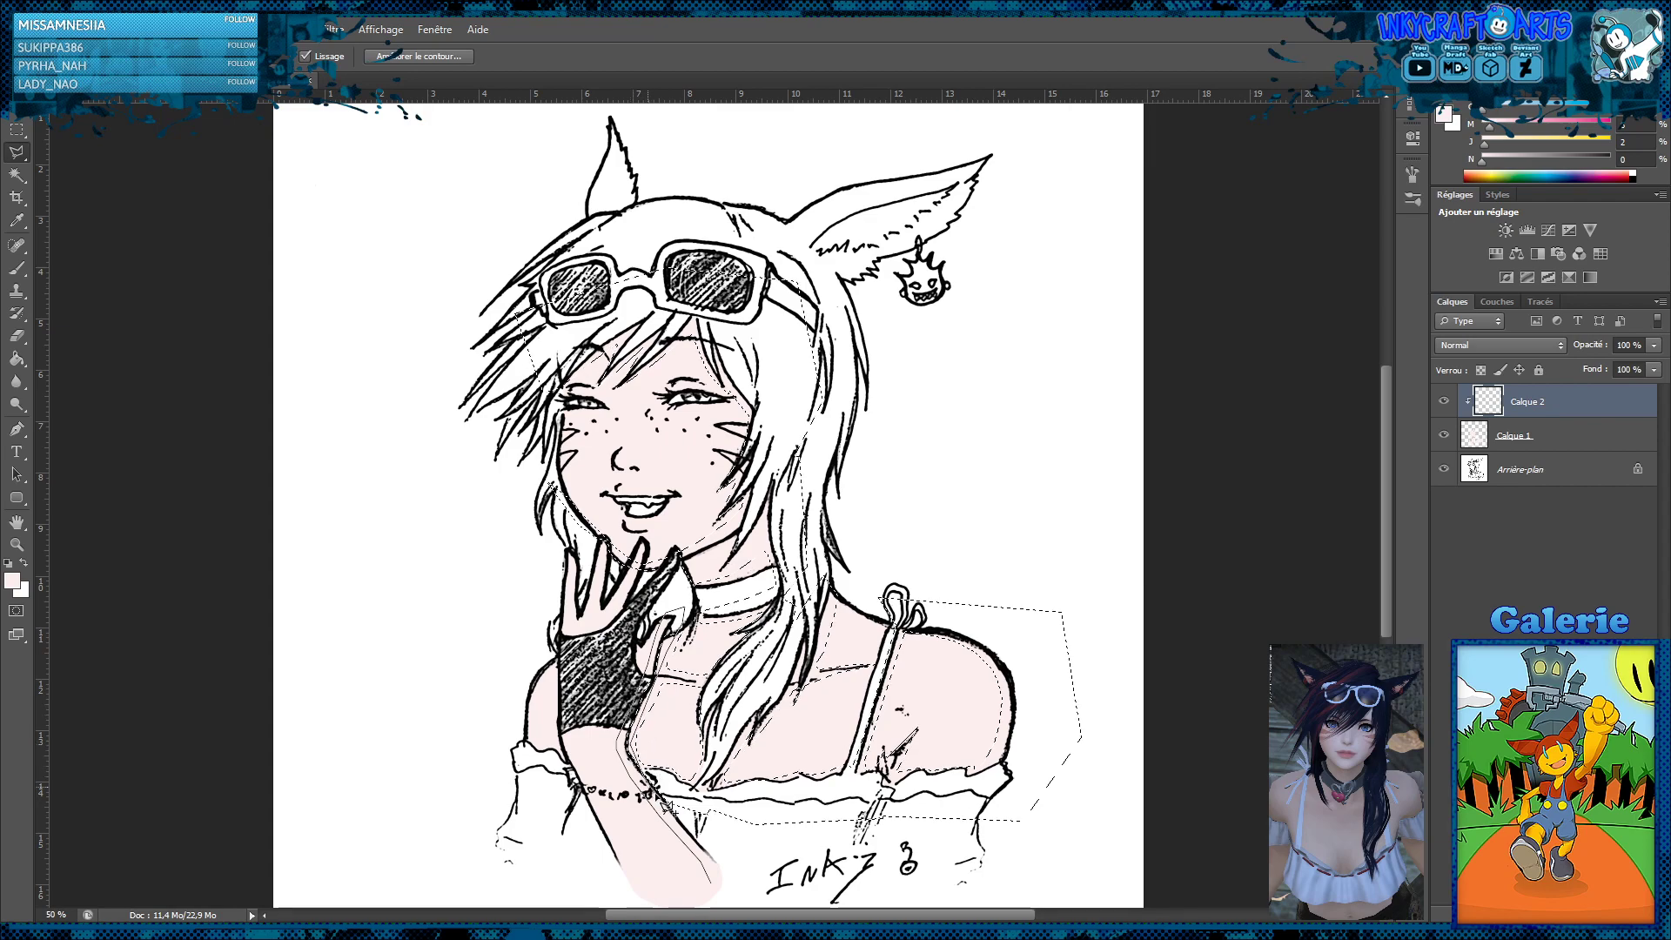
left_click(695, 838)
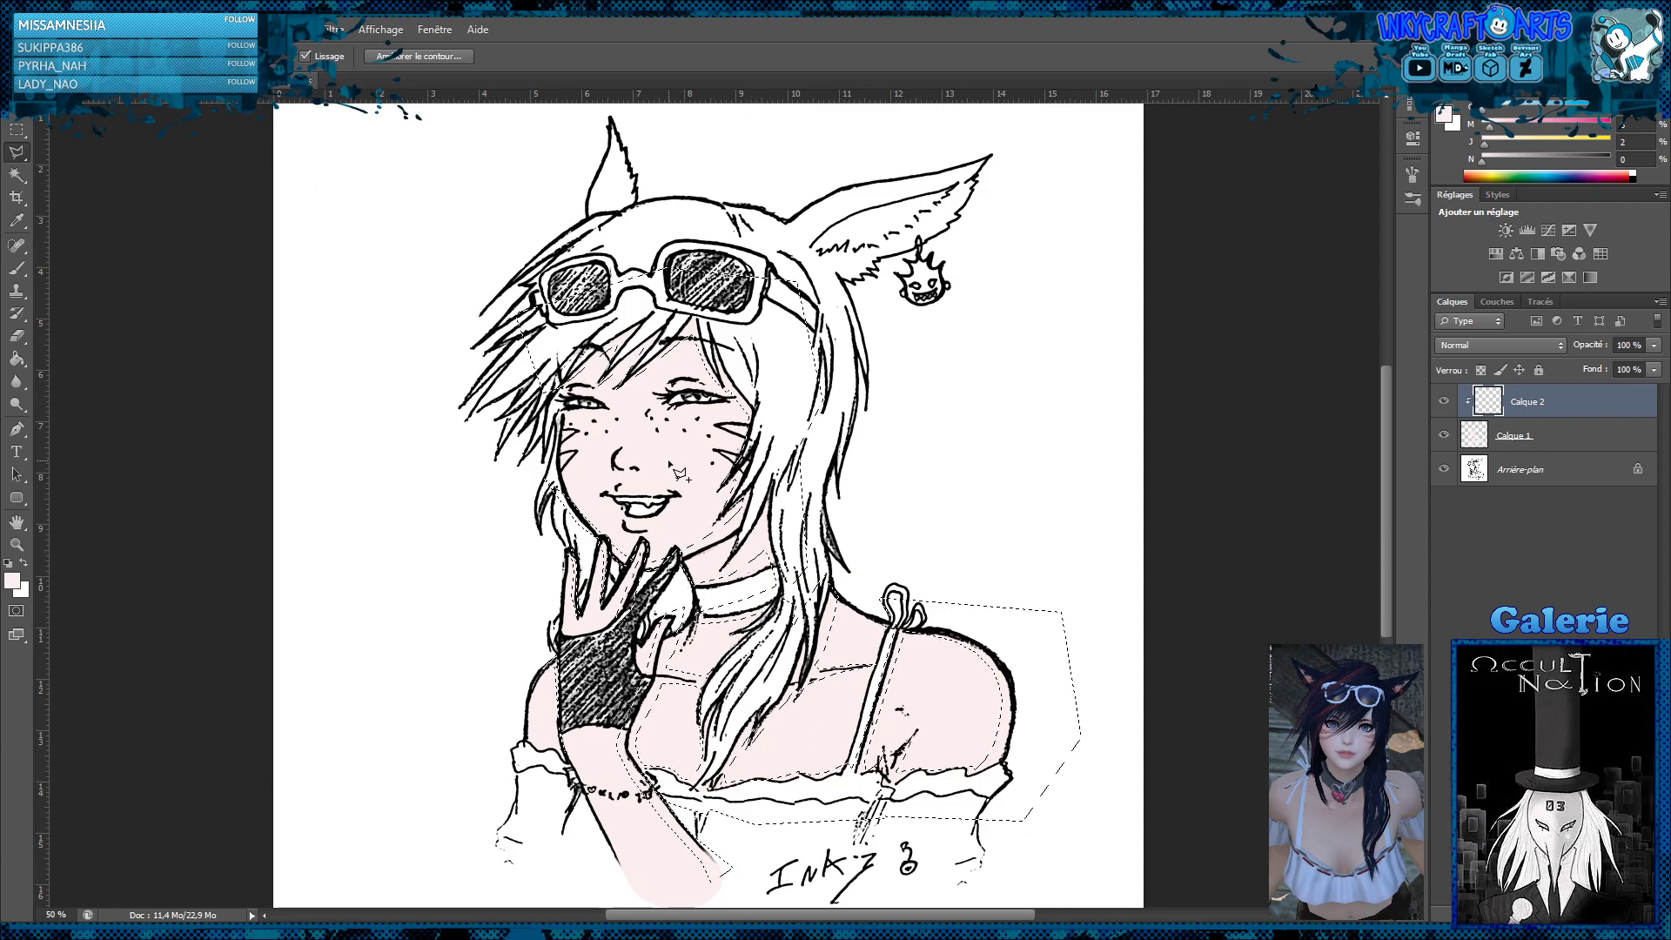
Add small shadow shapes at the eyelids, under the nose and under the lower lip to the selection
key("z")
left_click(708, 487)
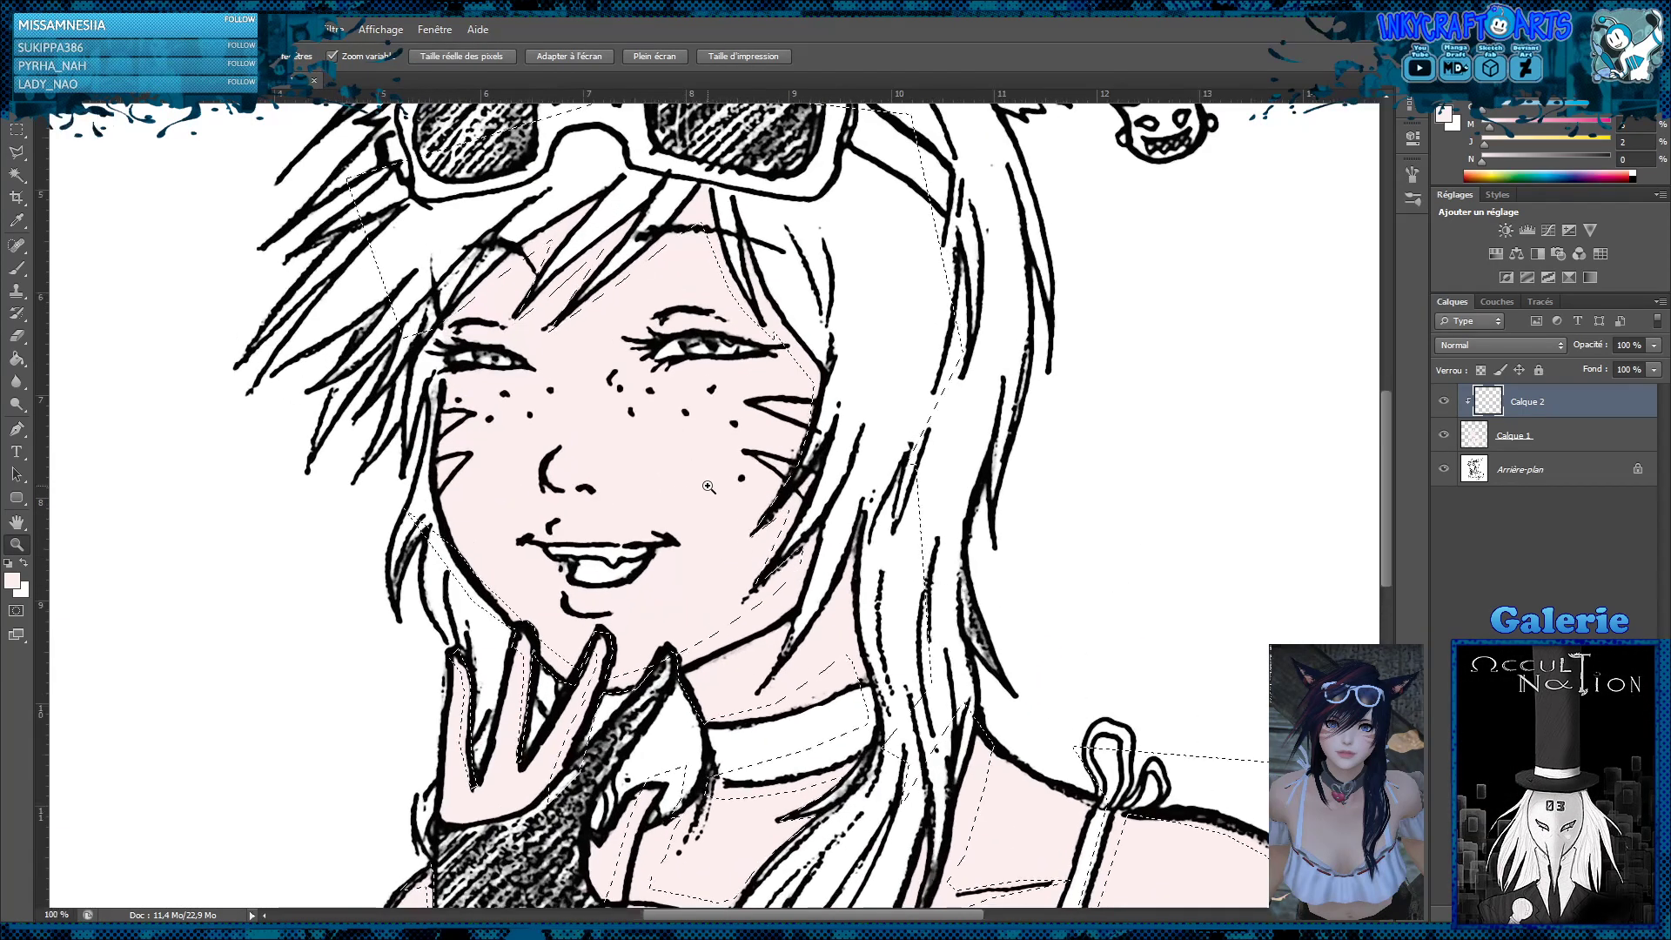
left_click(16, 151)
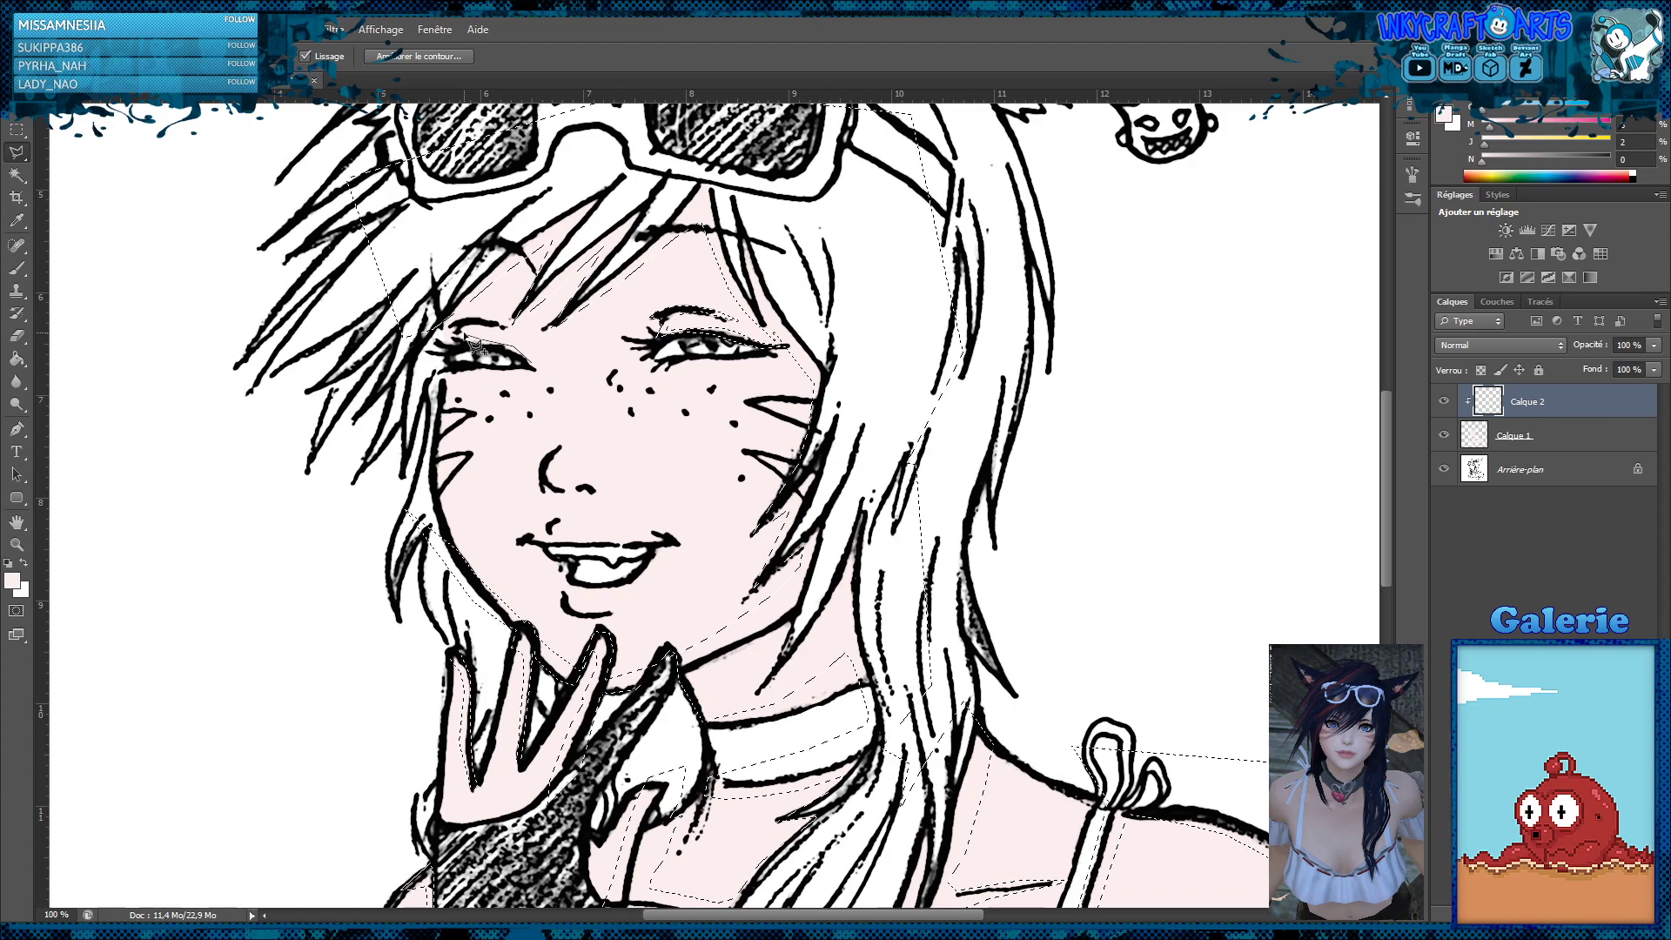
left_click_drag(490, 345, 523, 341)
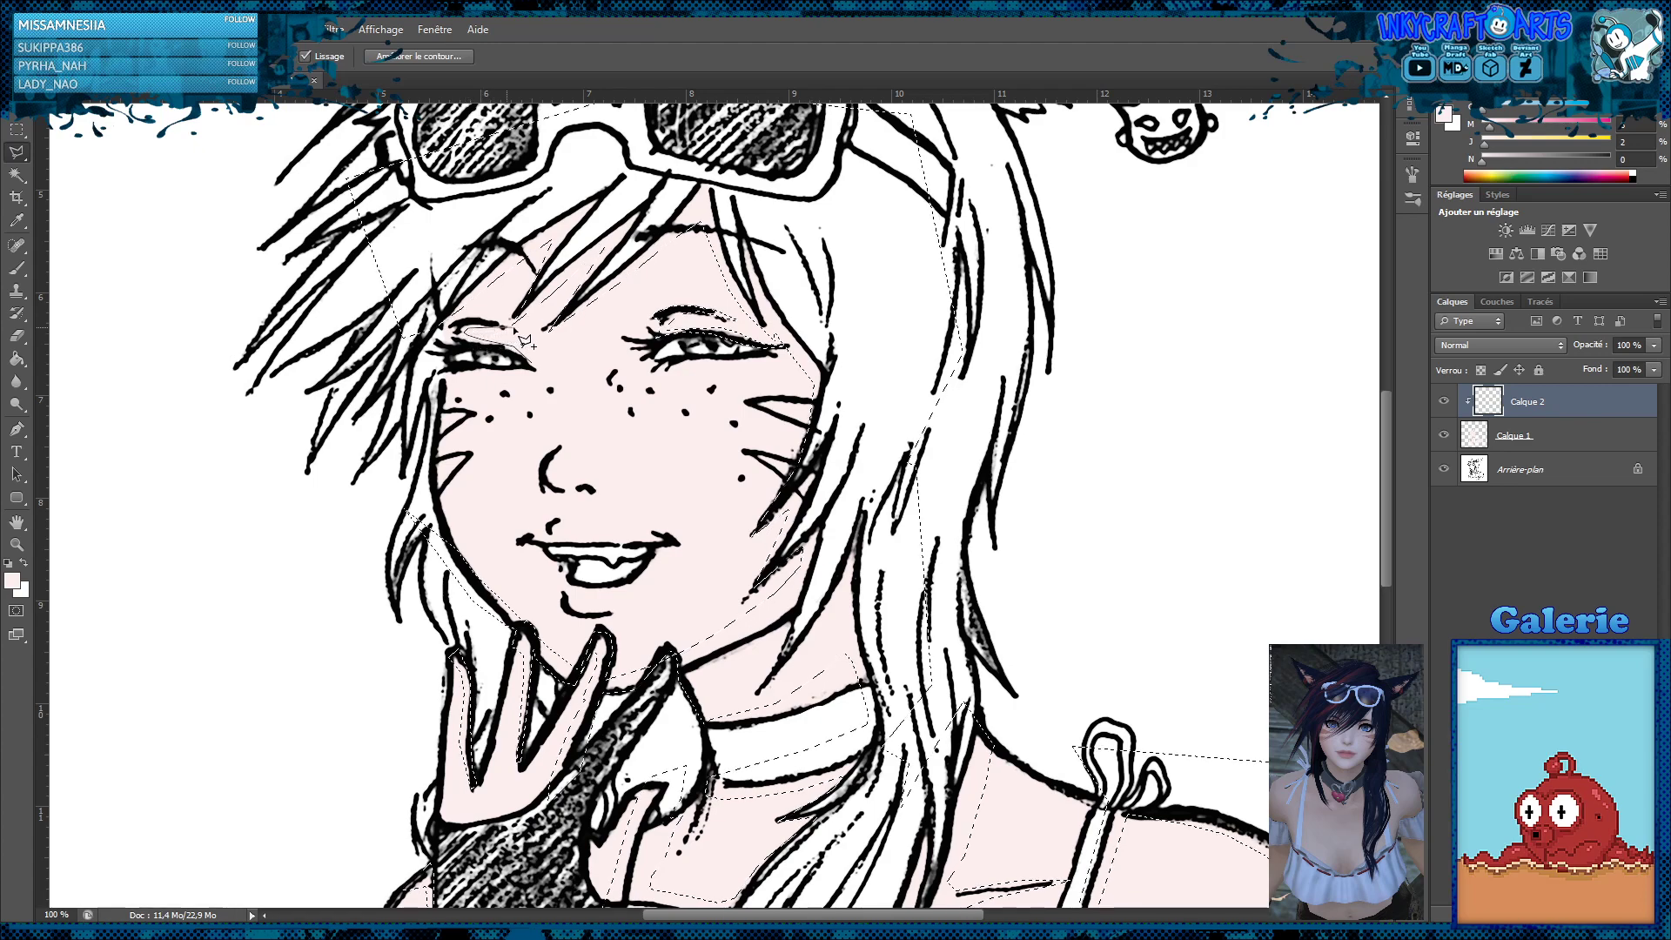
left_click(479, 321)
left_click(457, 323)
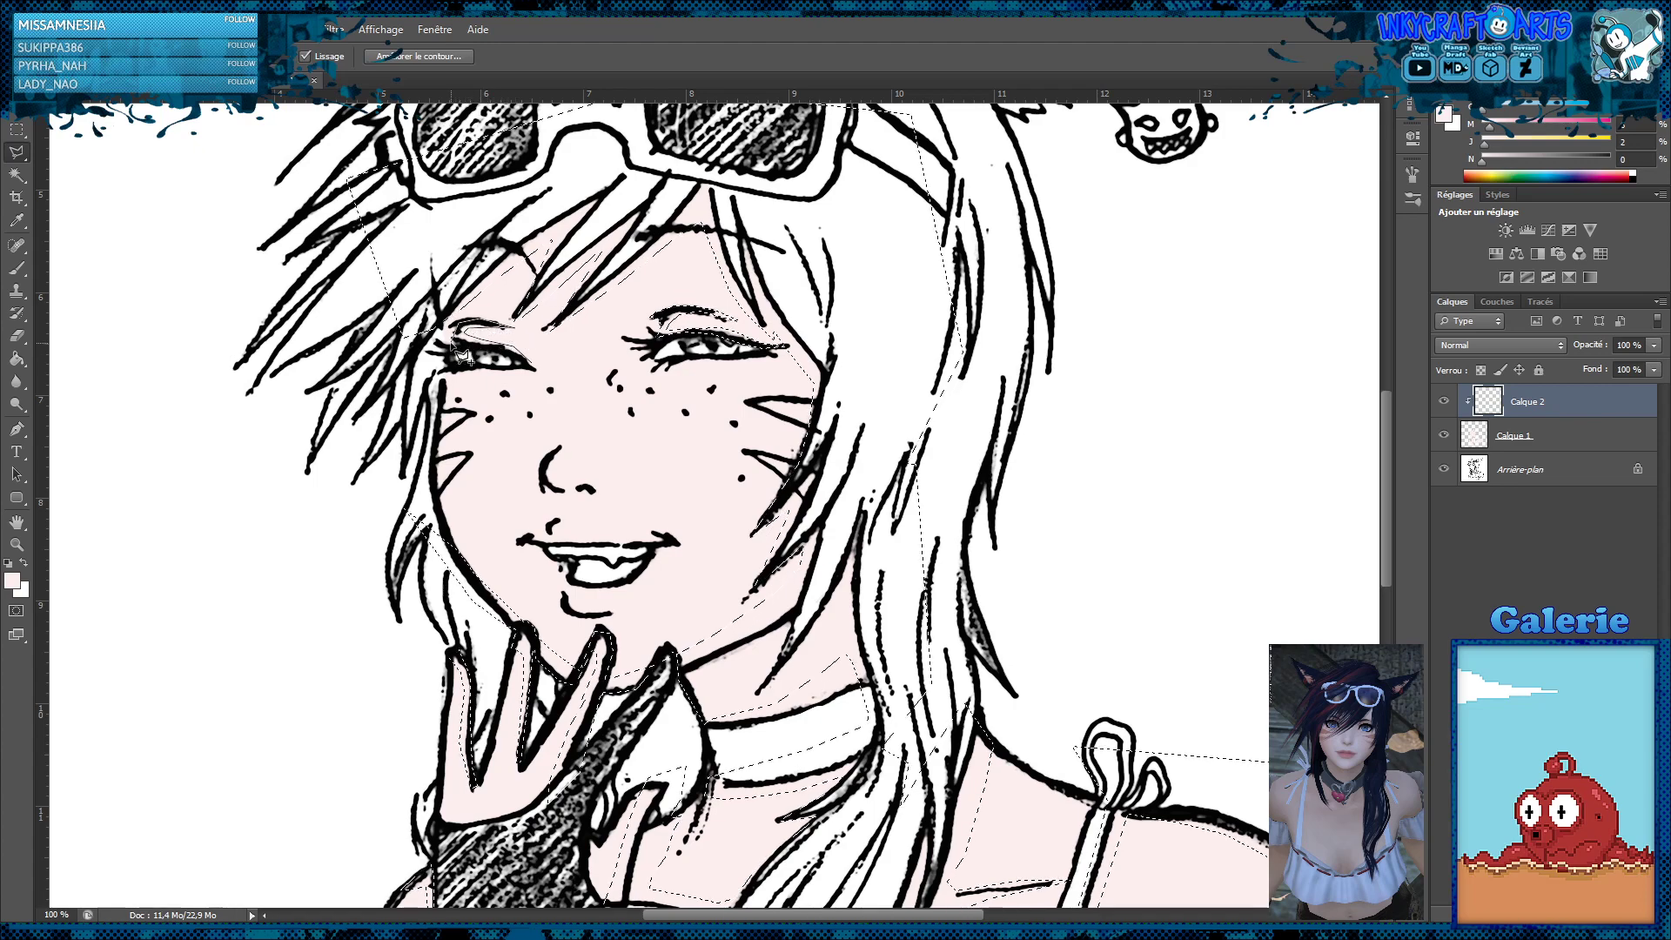
left_click(449, 350)
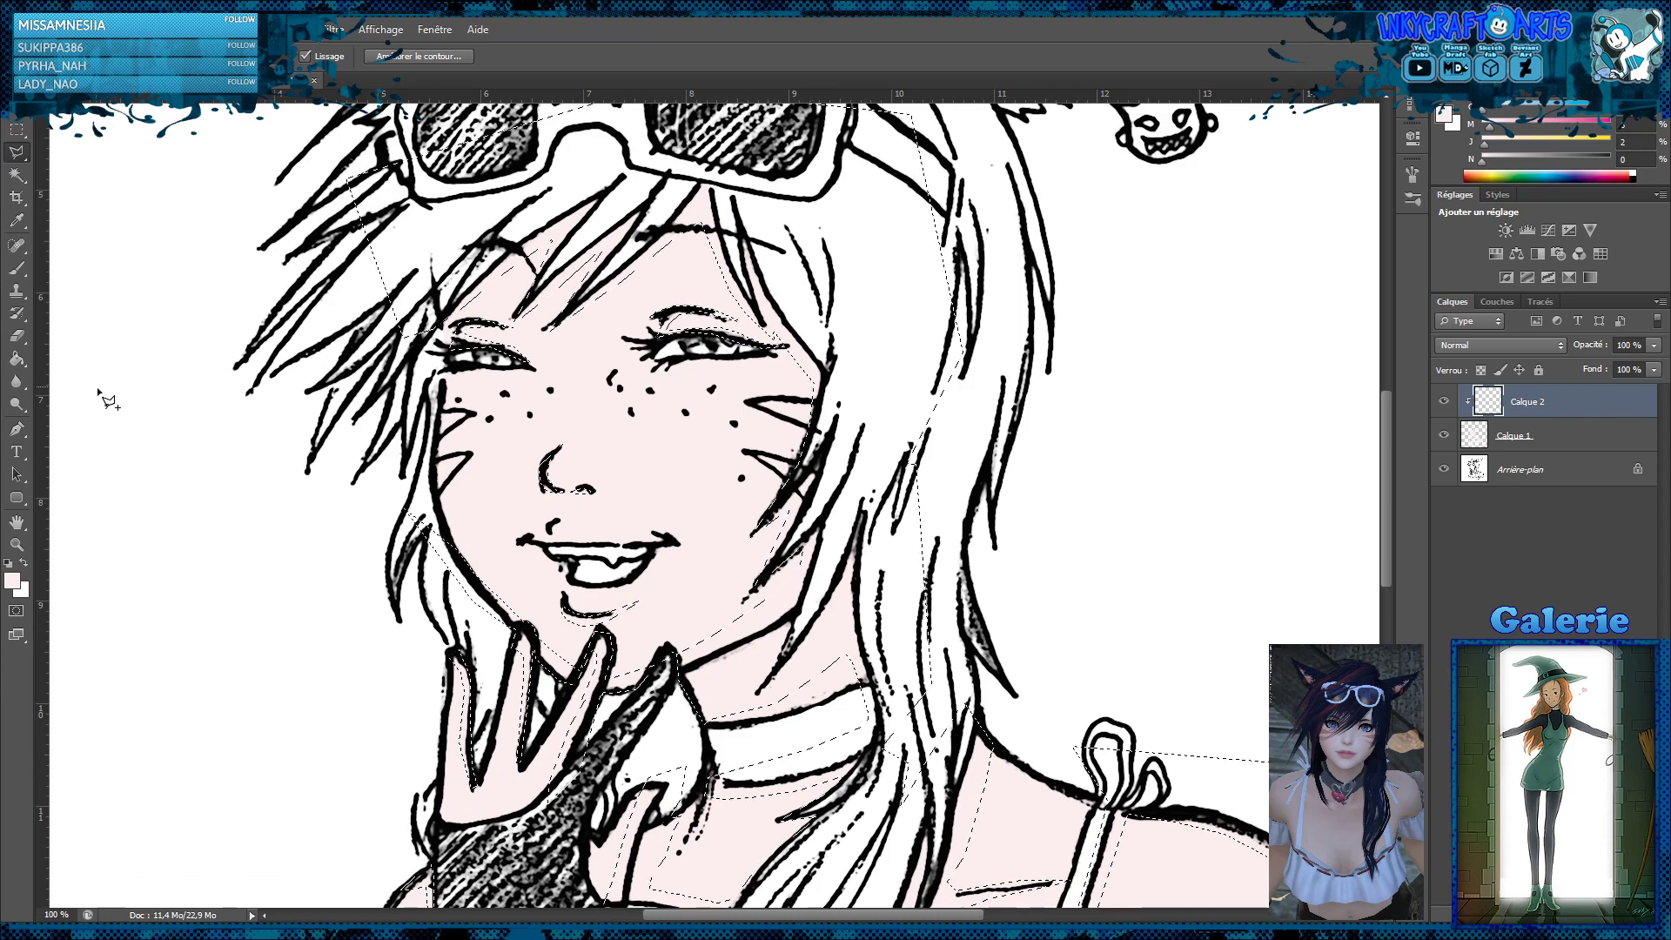
Fill the shadow selection on Calque 2 with the sampled skin tone, set the layer's blend mode to Produit and deselect
left_click(16, 357)
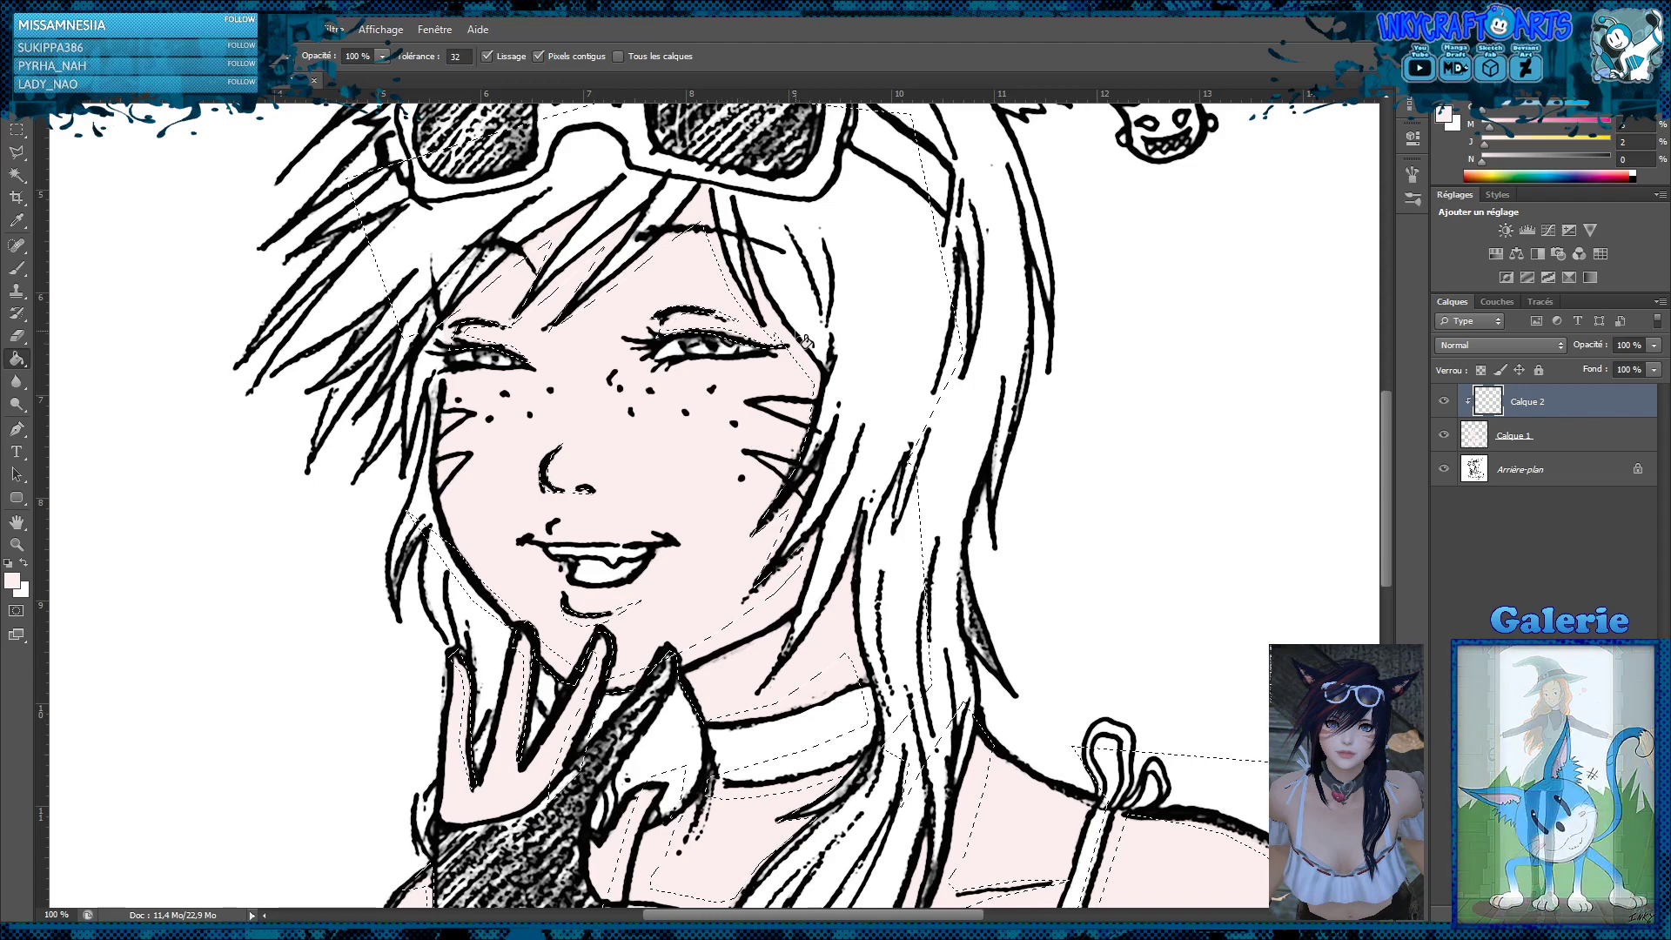
left_click(1509, 351)
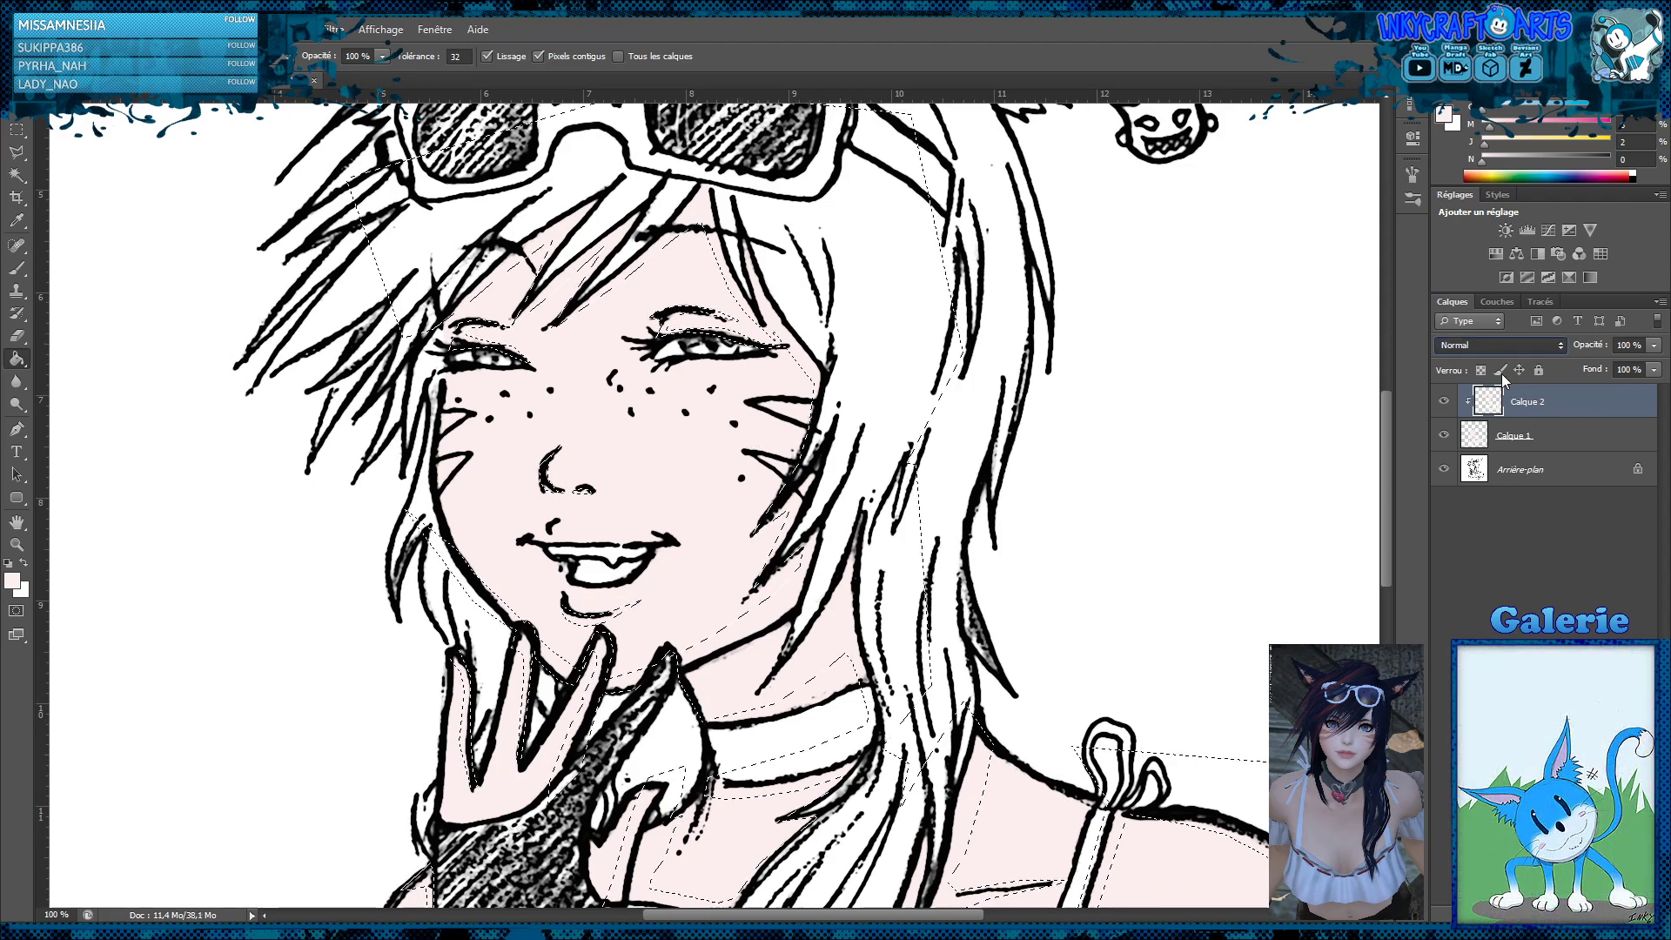
left_click(1474, 419)
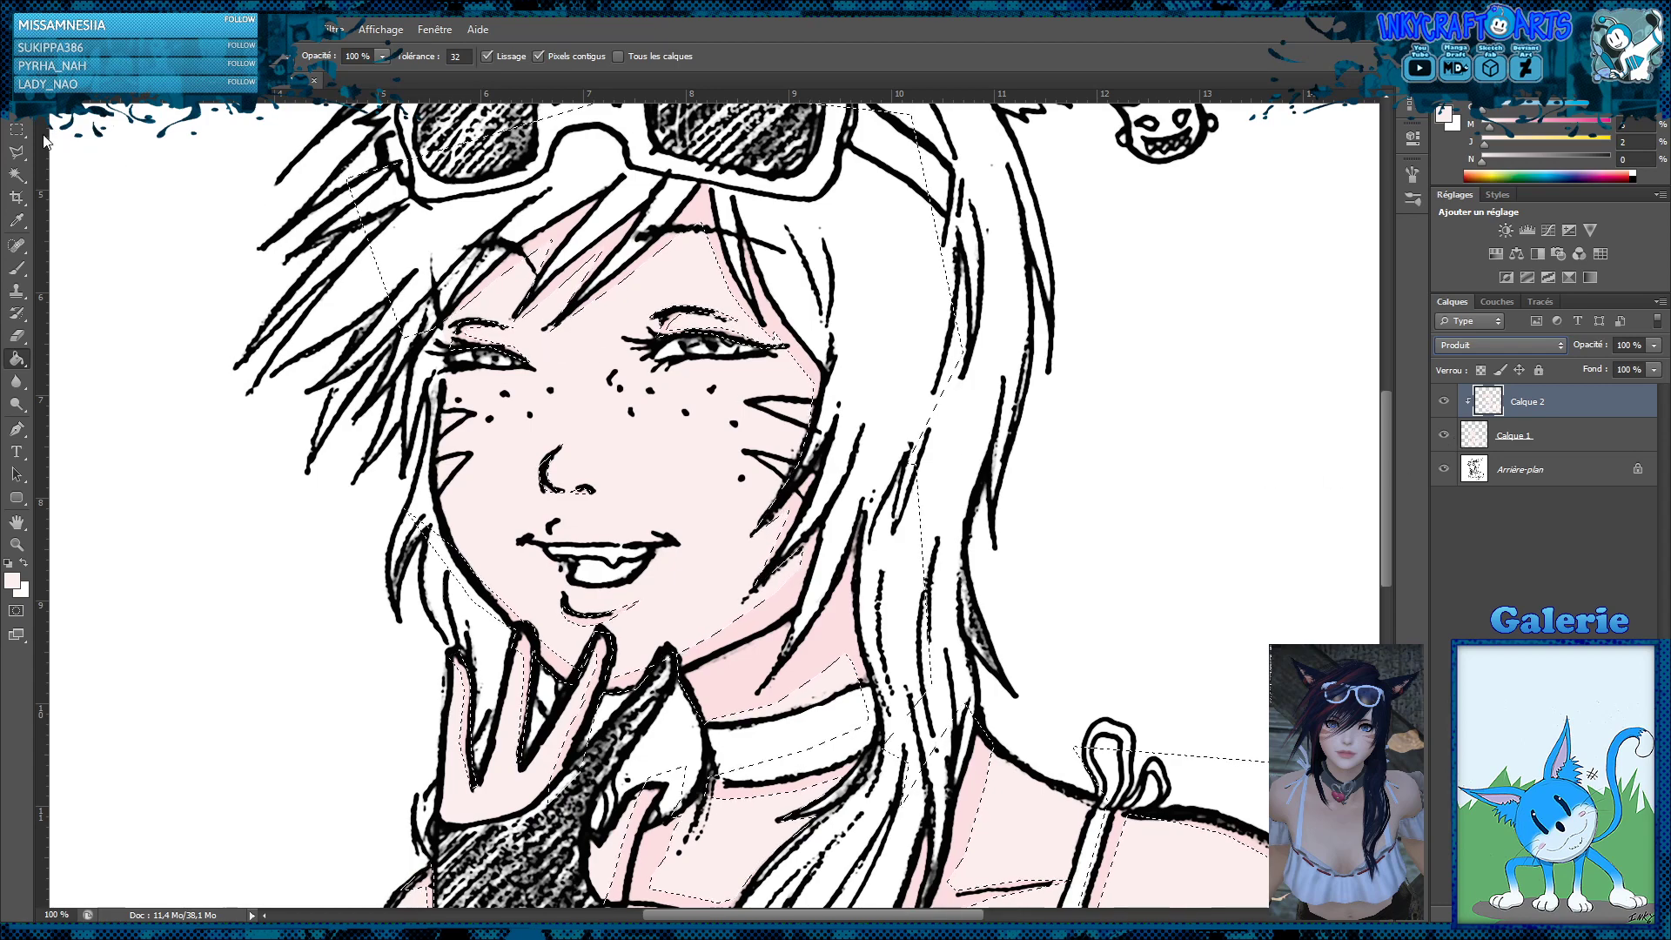
left_click(17, 129)
left_click(134, 155)
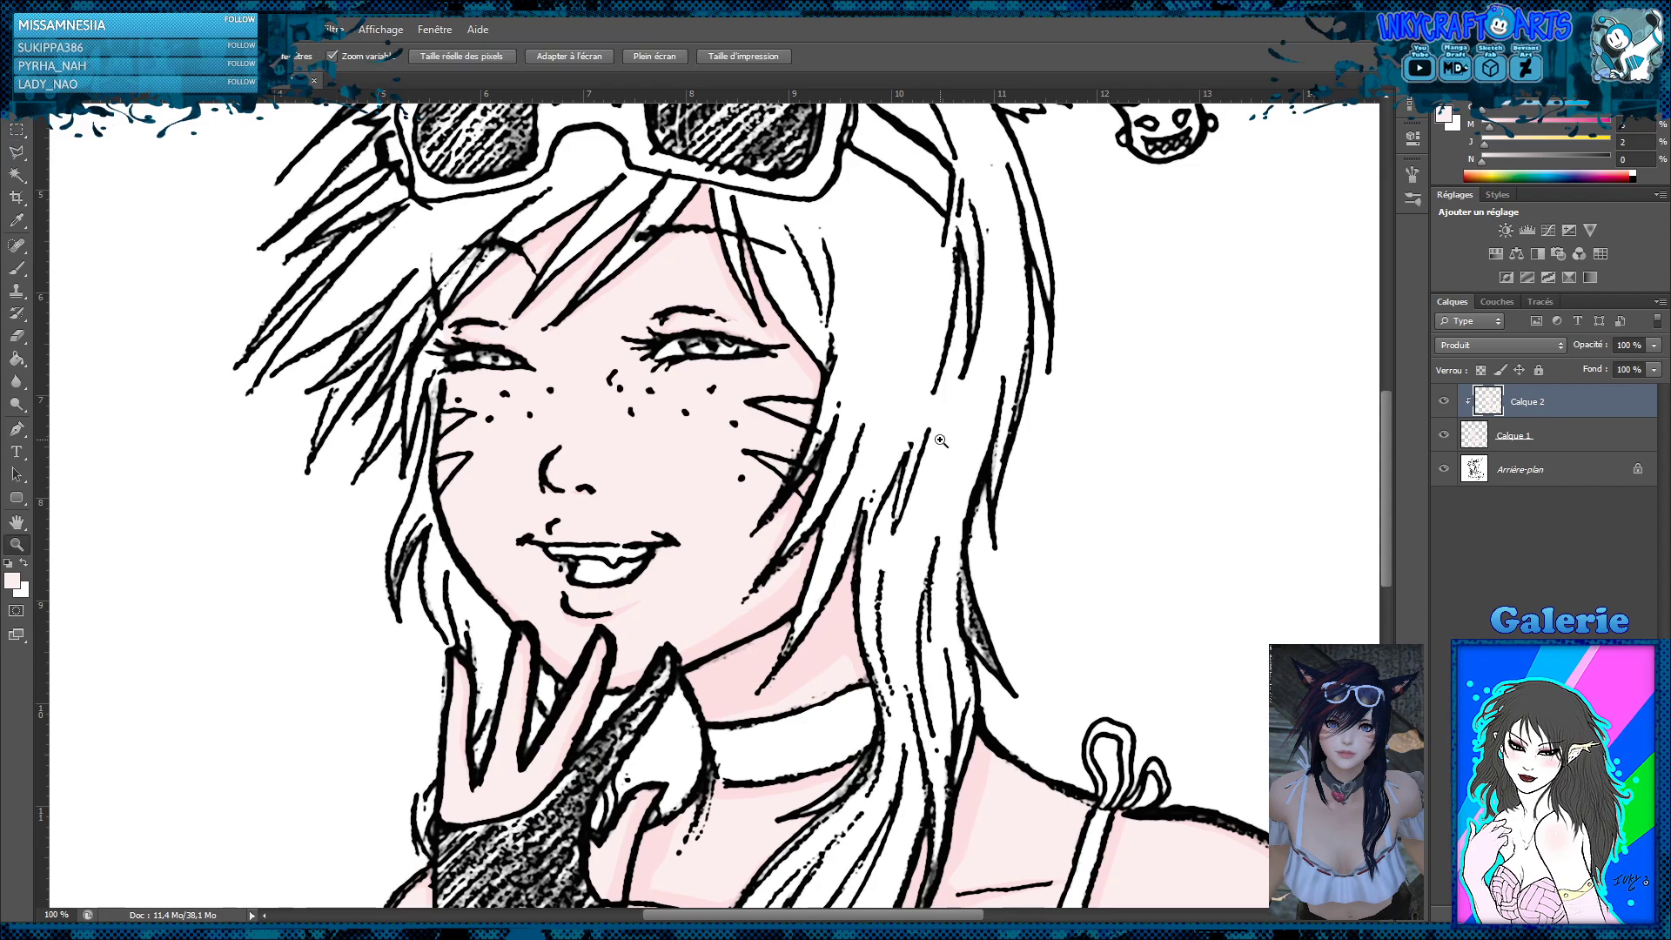
Darken the skin shadows on Calque 2 and shift their colour to a warmer pink with colour adjustments
key("z")
left_click(882, 412, "alt")
left_click(881, 411, "alt")
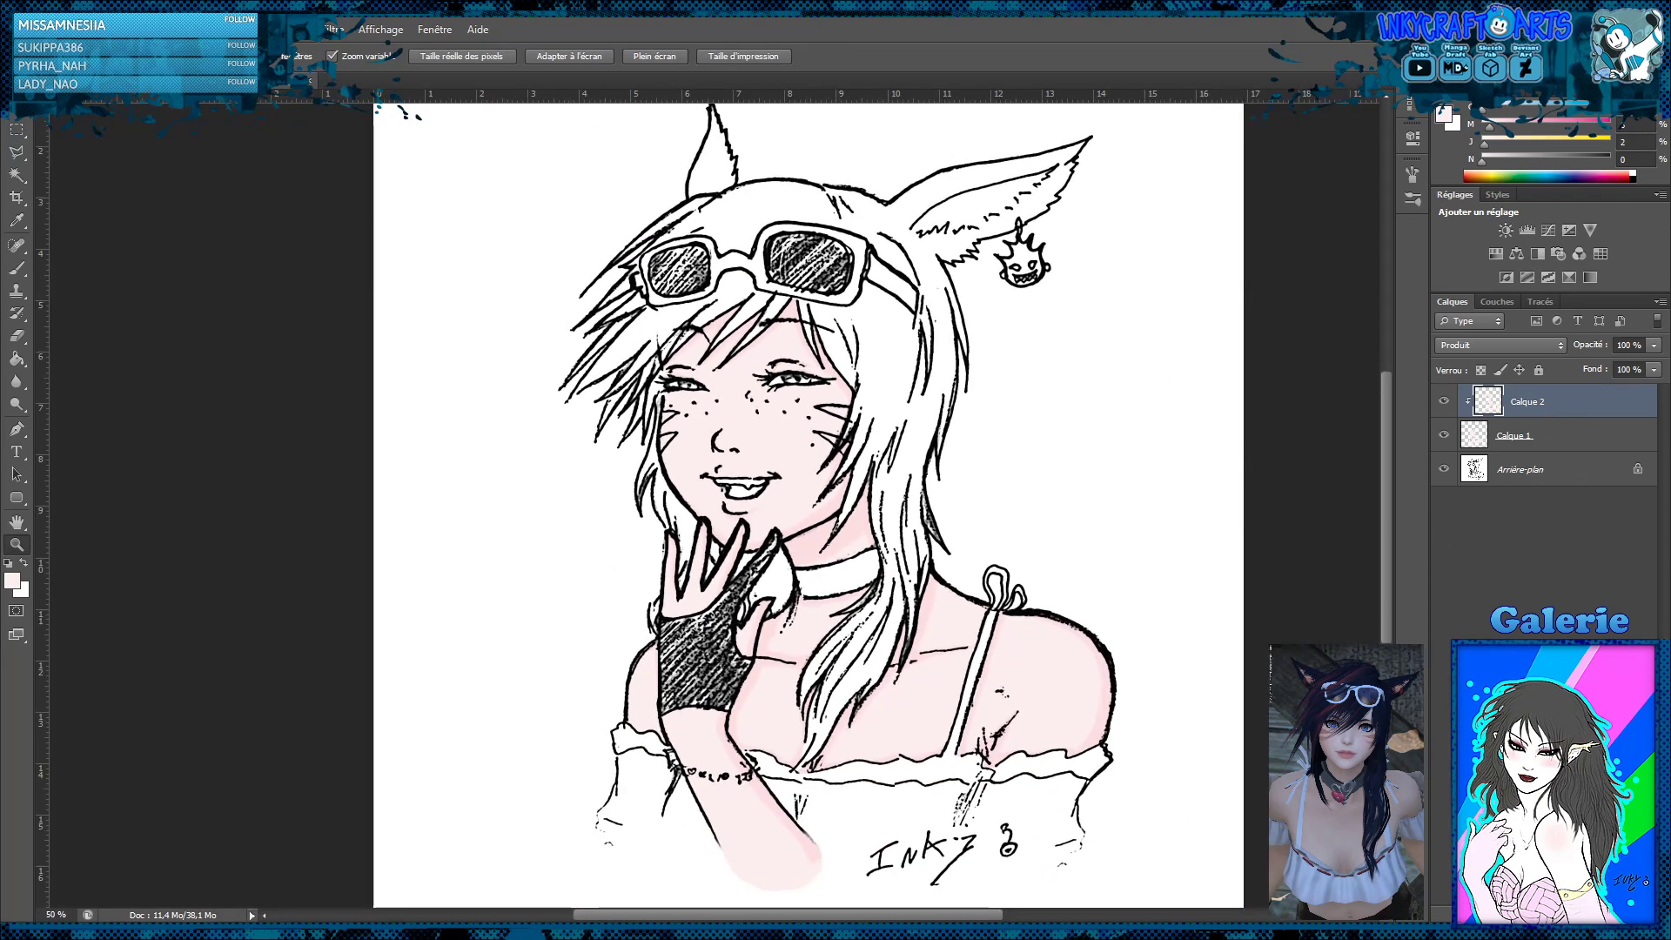
key("i")
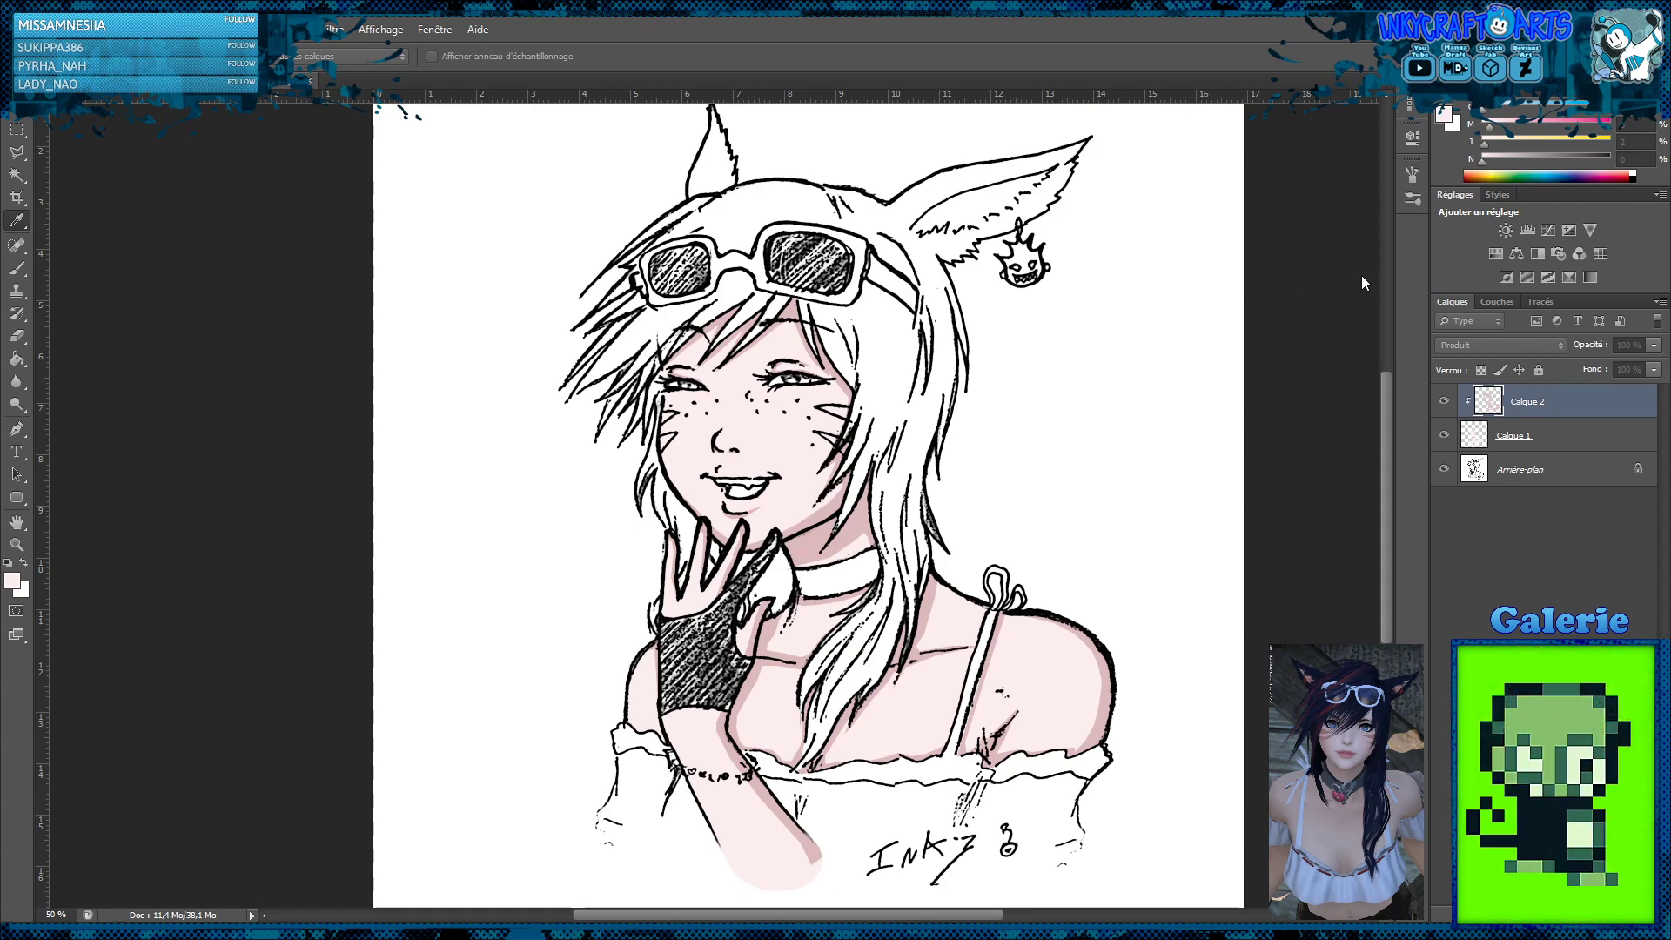
key("z")
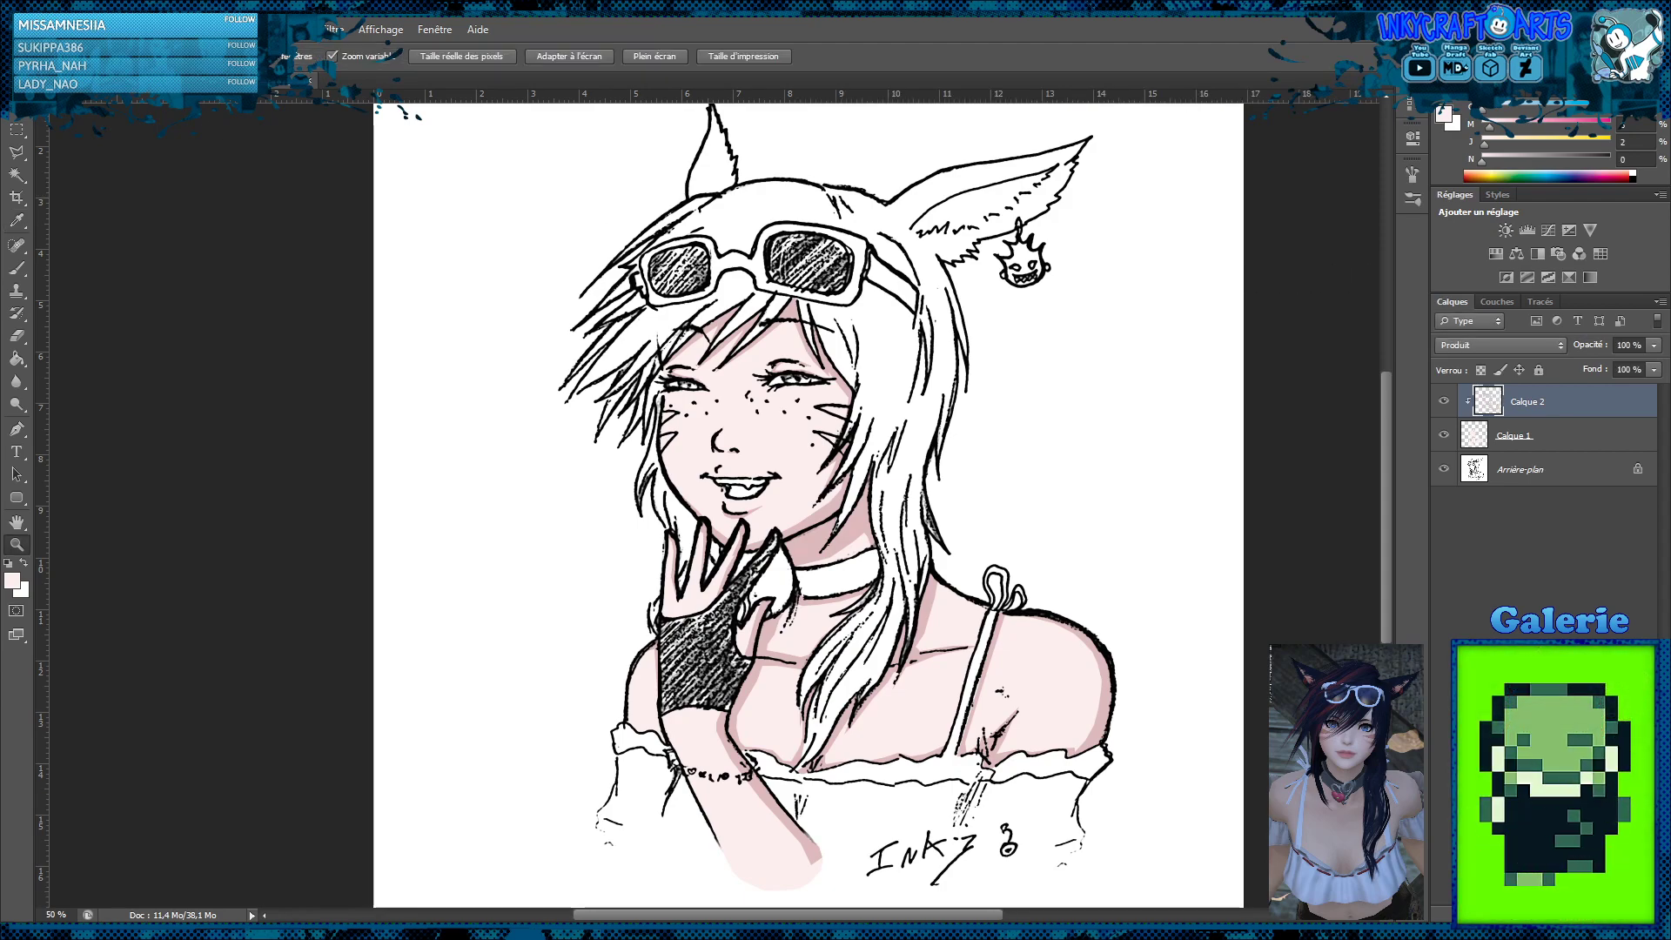
key("i")
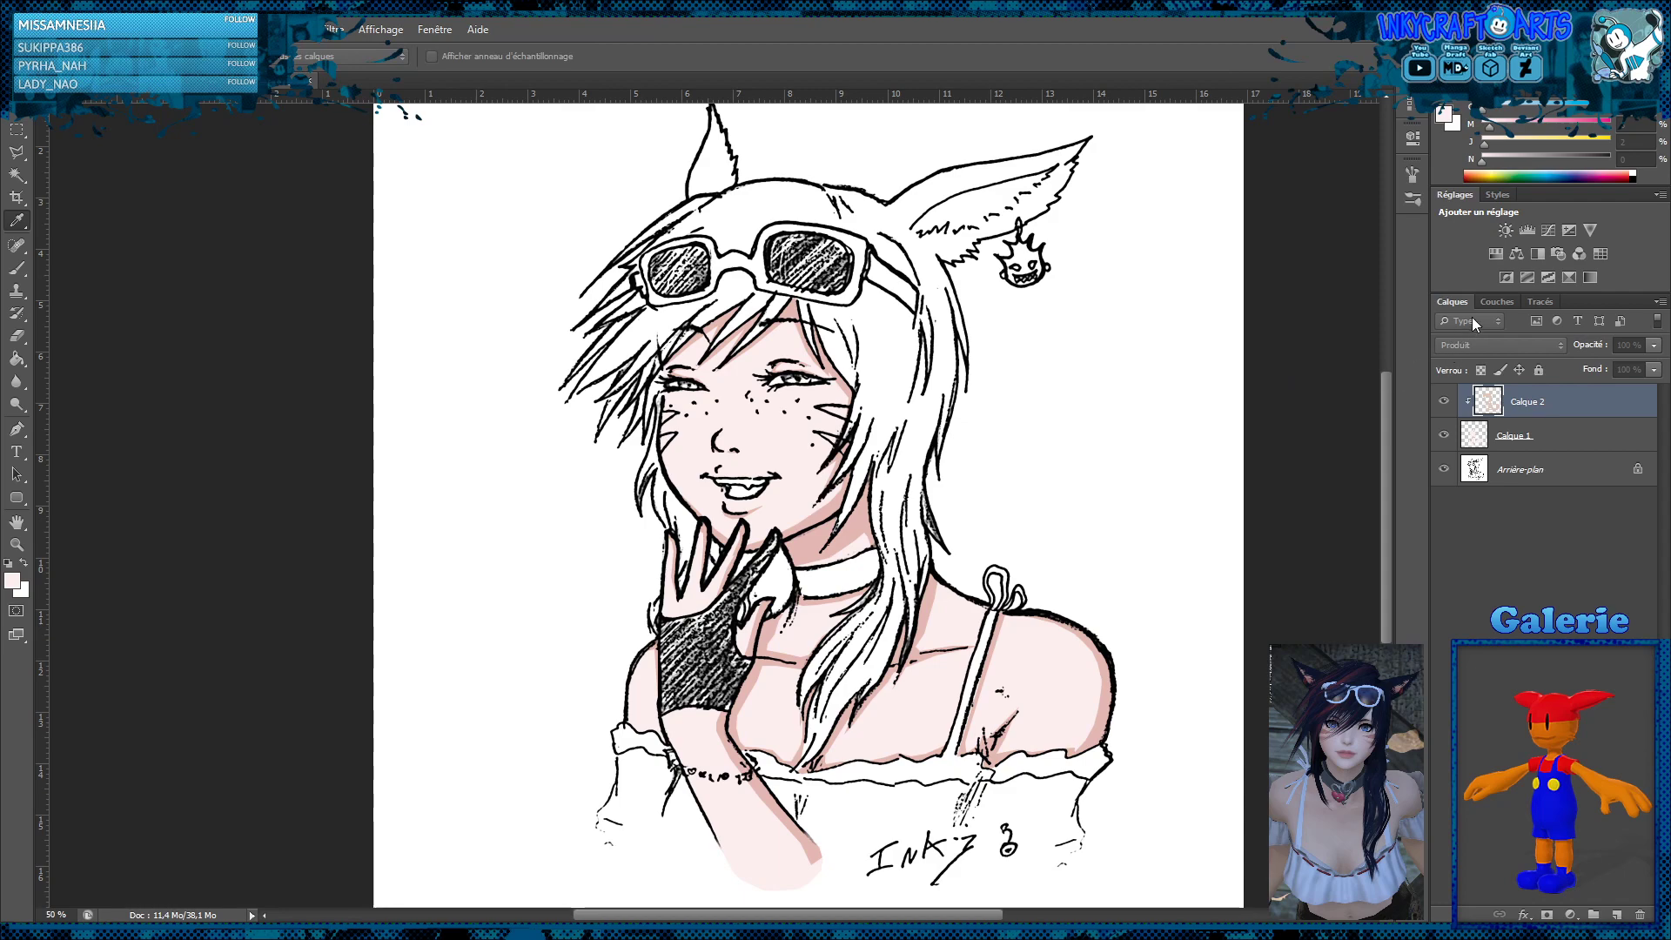
key("z")
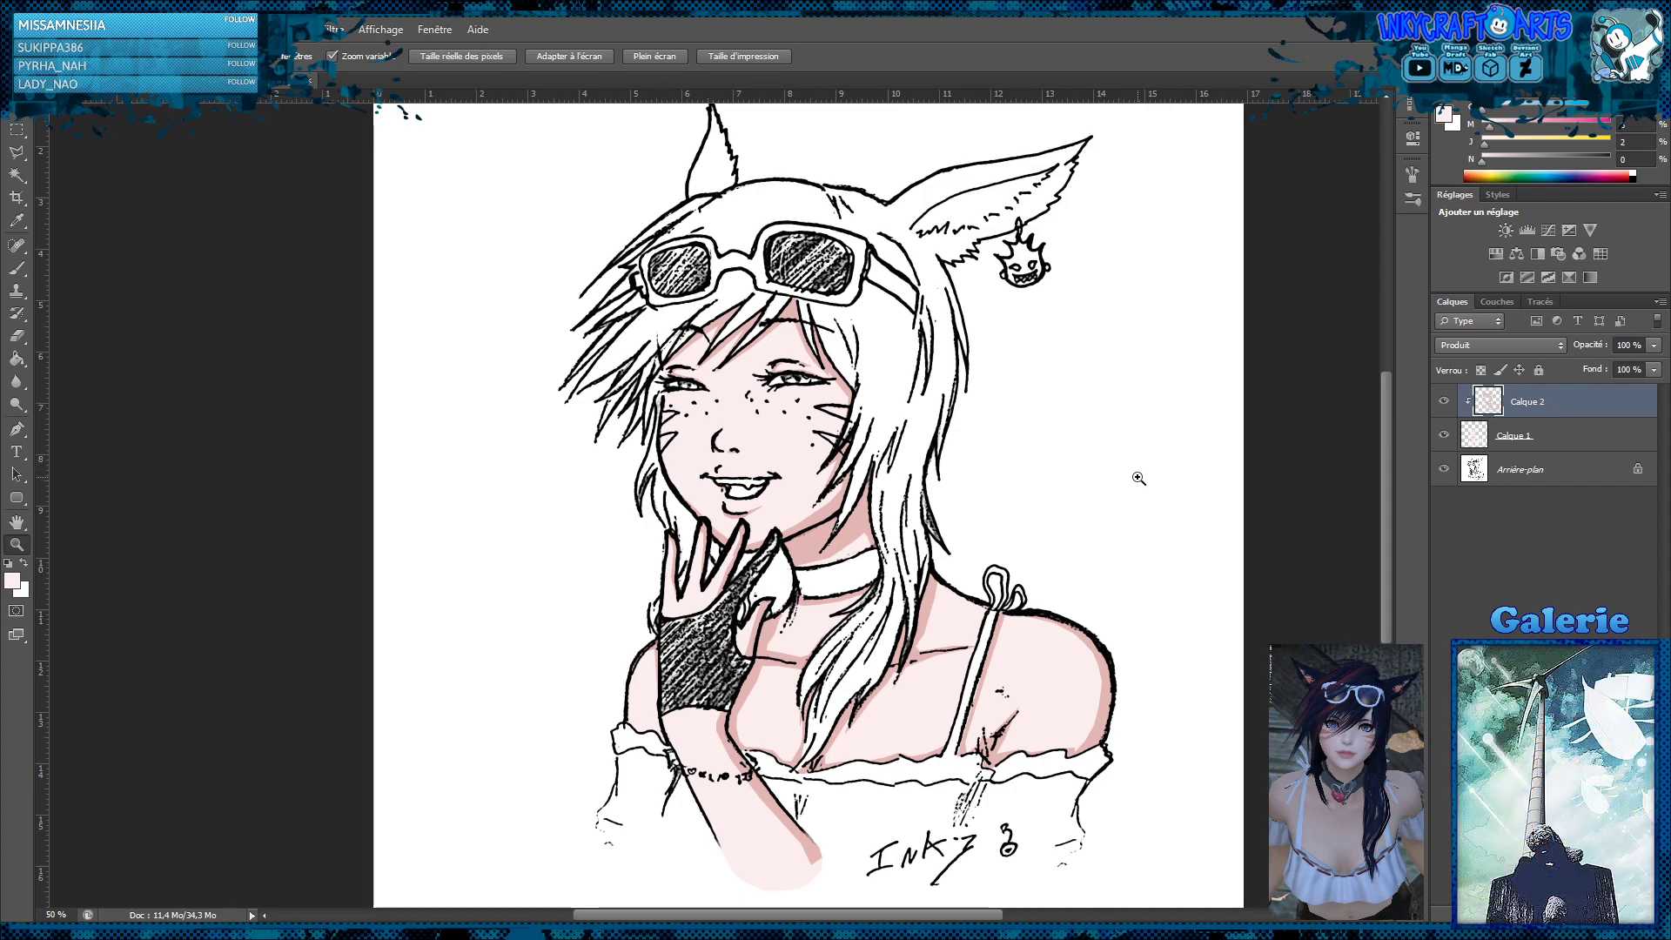
Sample the neck's shadow pink for the brush and add a new layer clipped above Calque 2
left_click(16, 269)
left_click(854, 524, "alt")
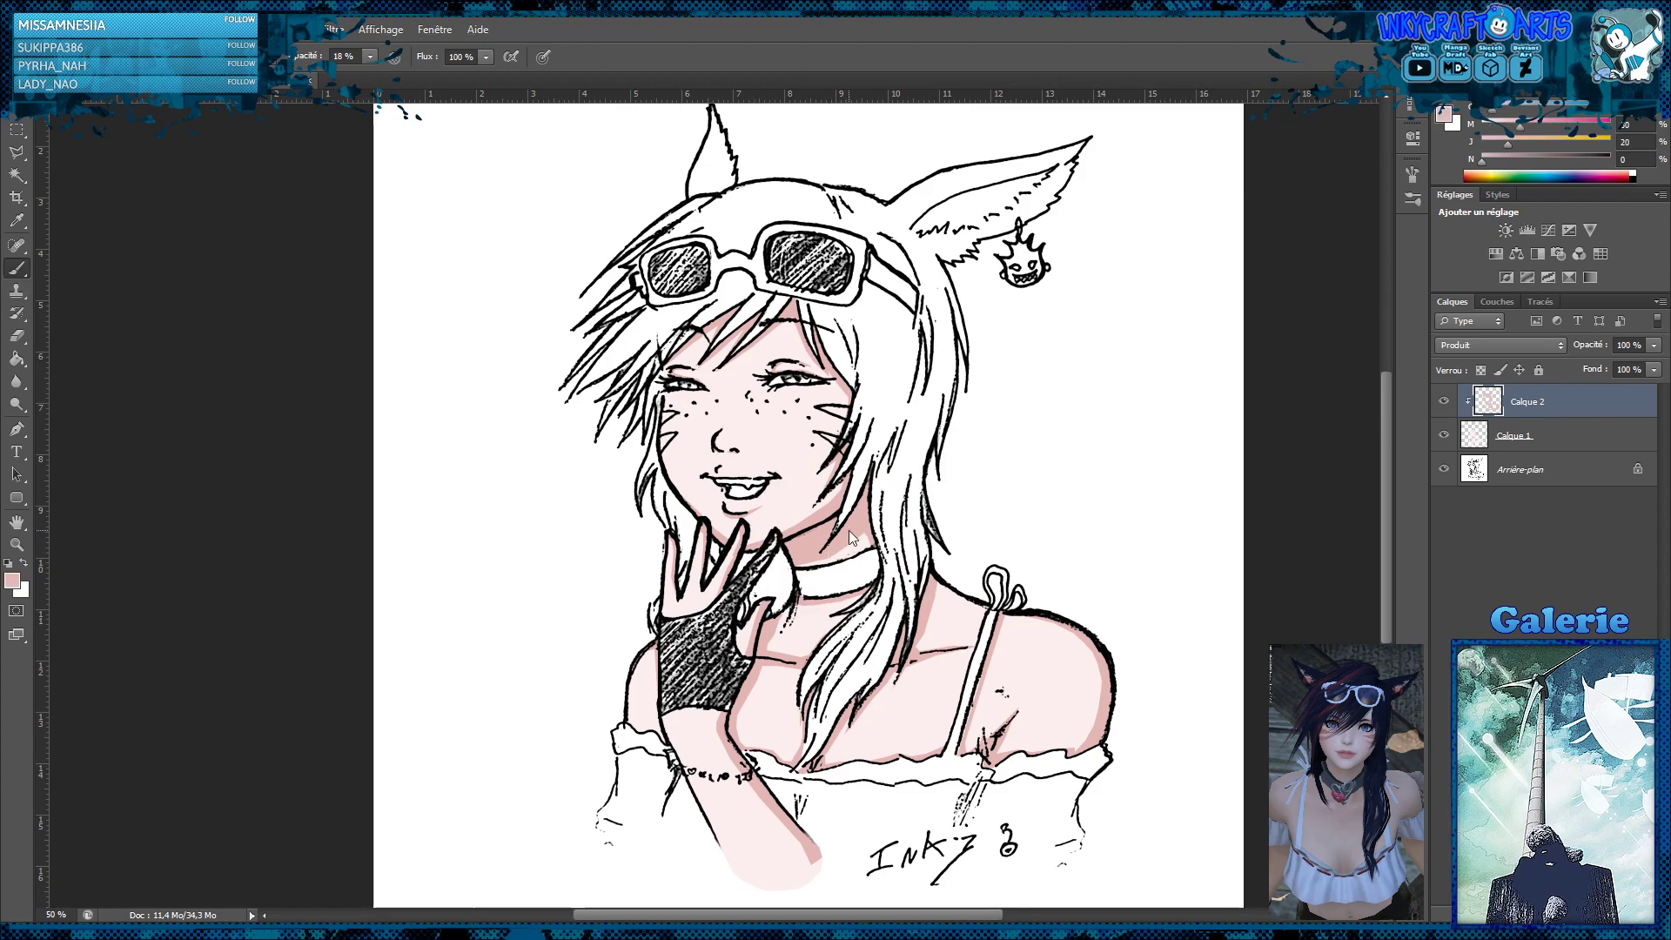
left_click(1591, 914)
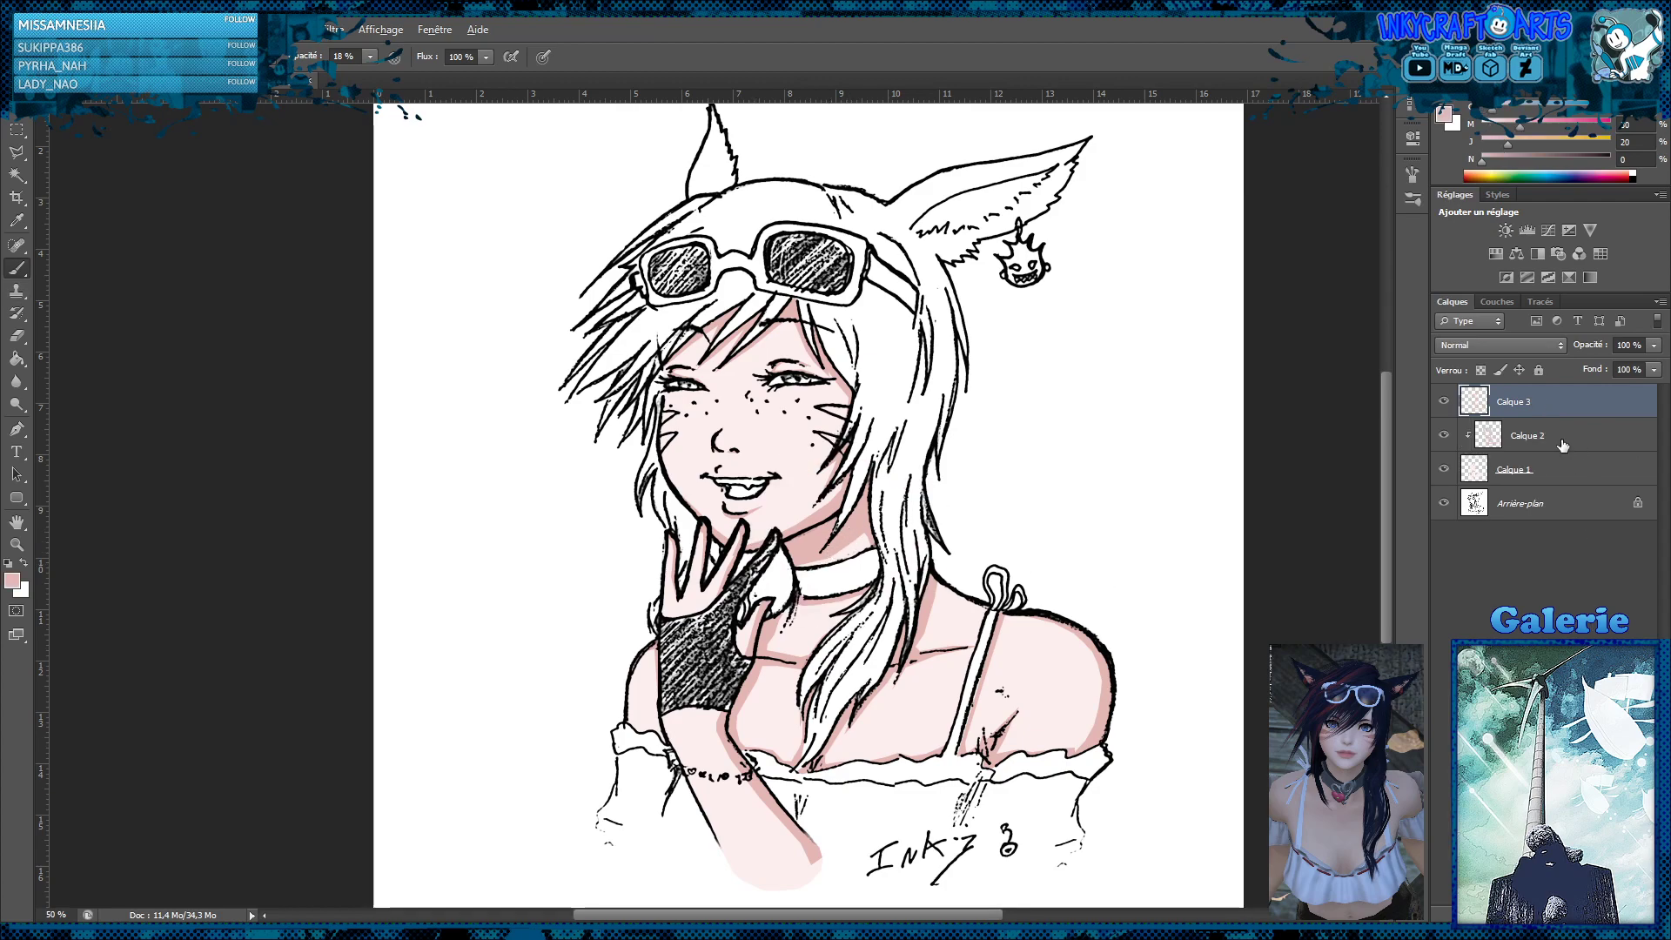
left_click(1556, 416, "alt")
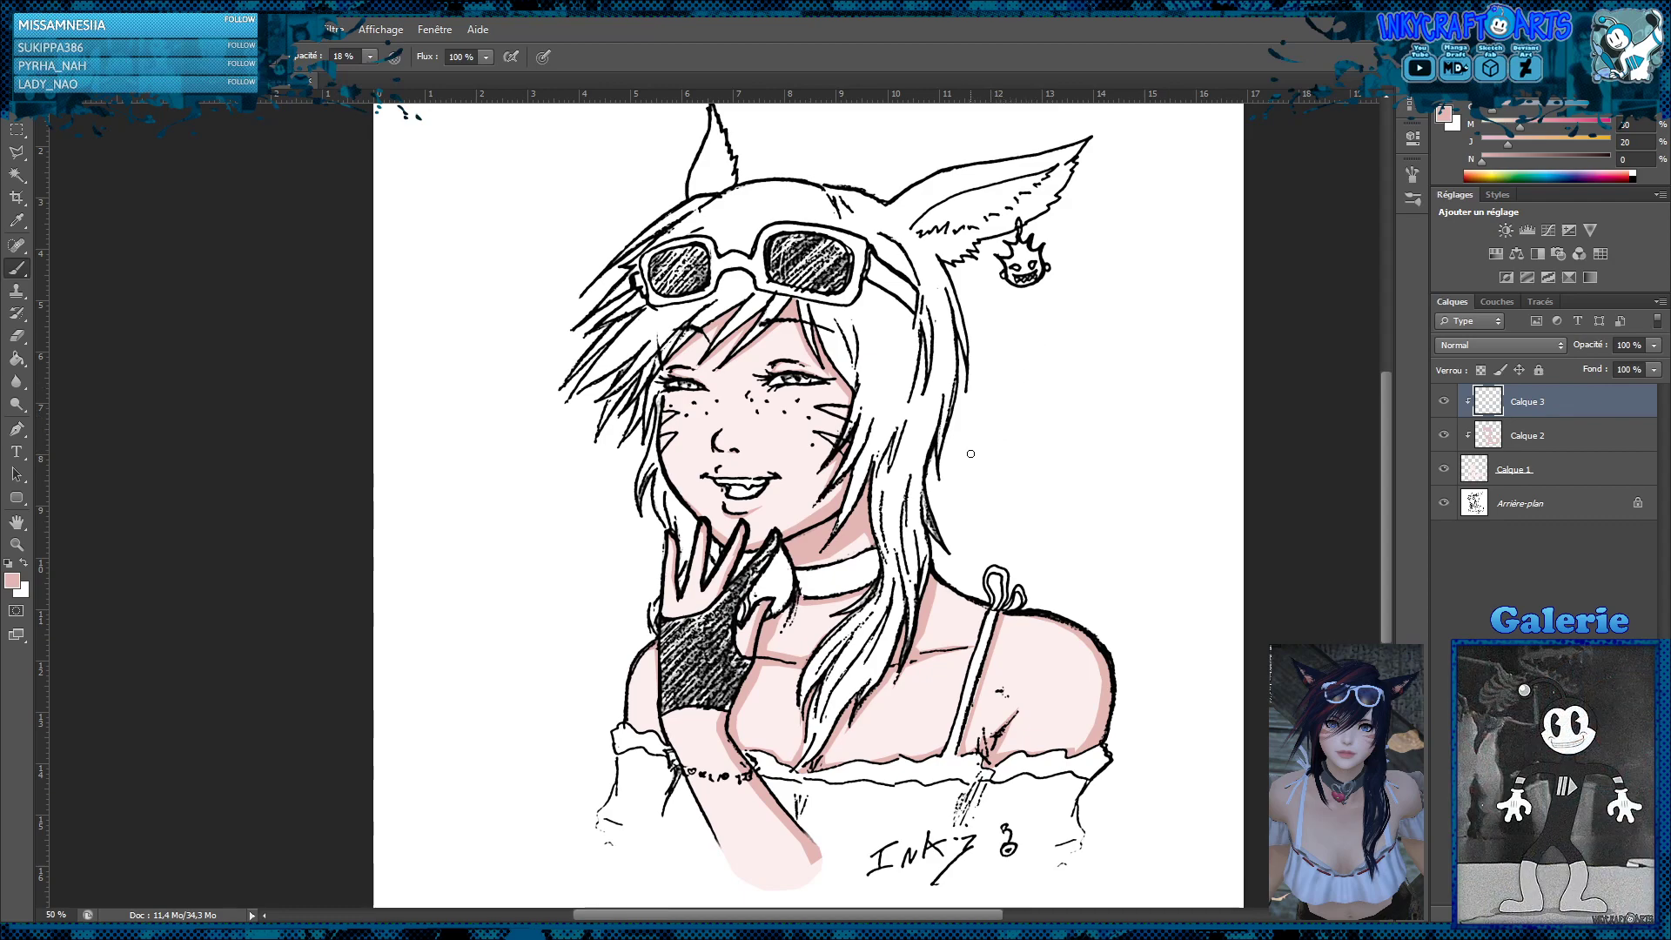
Brush soft pink shading at 18% opacity along the shadow edges of the cheek, jaw, neck and shoulder base on Calque 3
key("z")
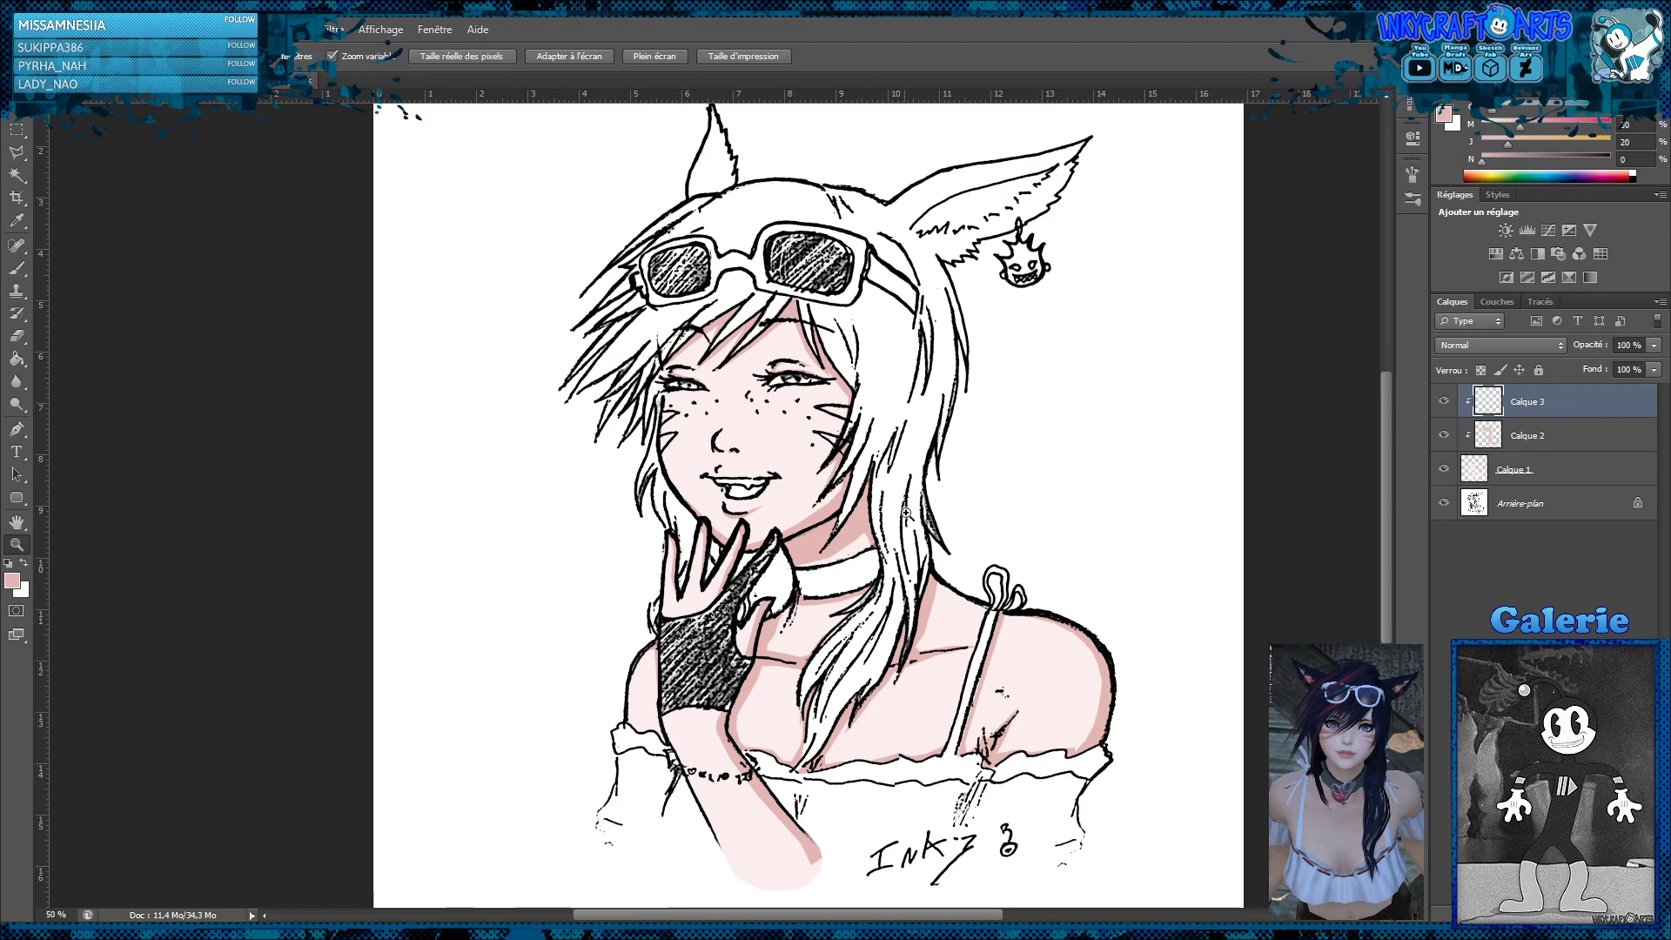
left_click(861, 515)
left_click(864, 517)
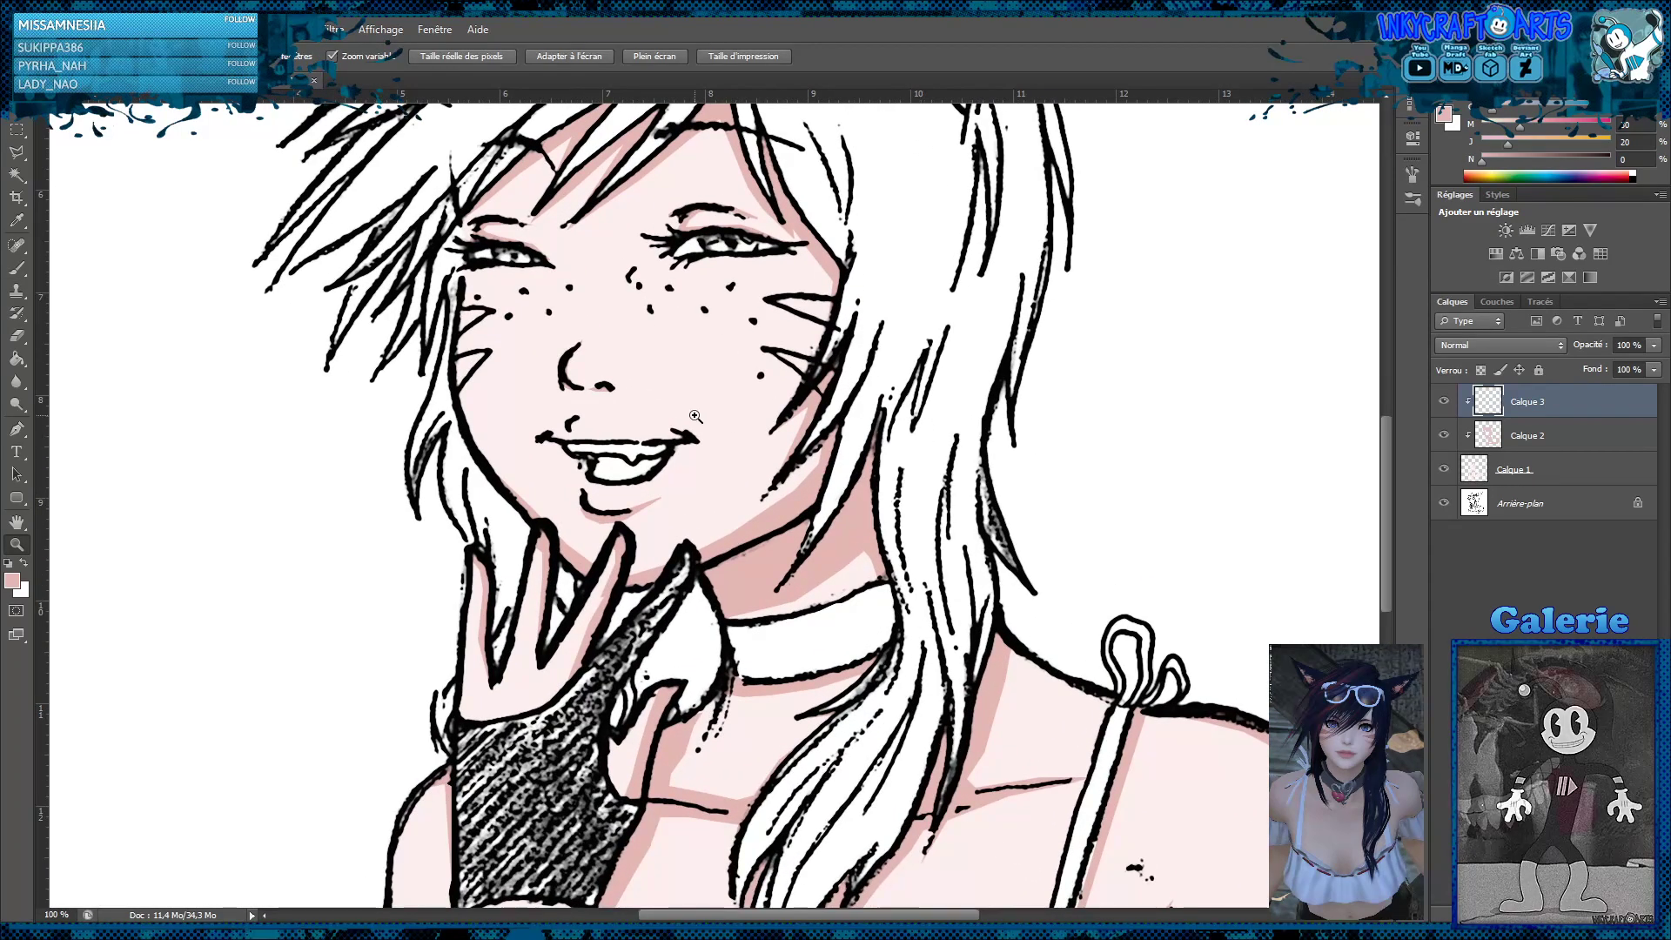
left_click(17, 271)
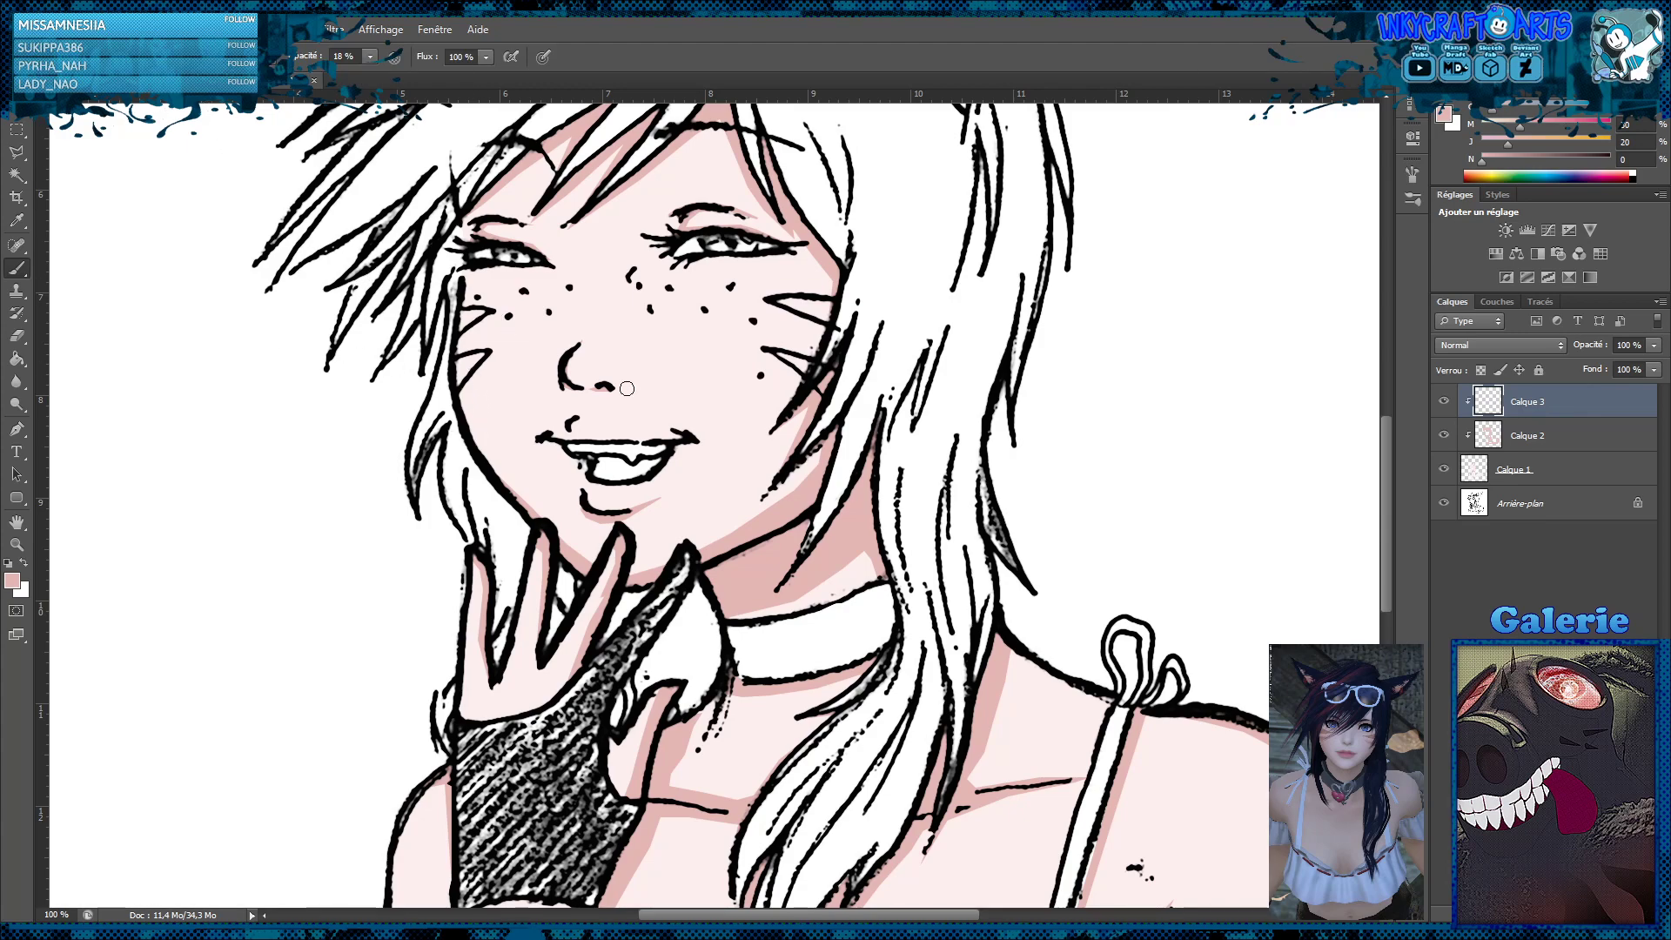
left_click_drag(820, 454, 804, 485)
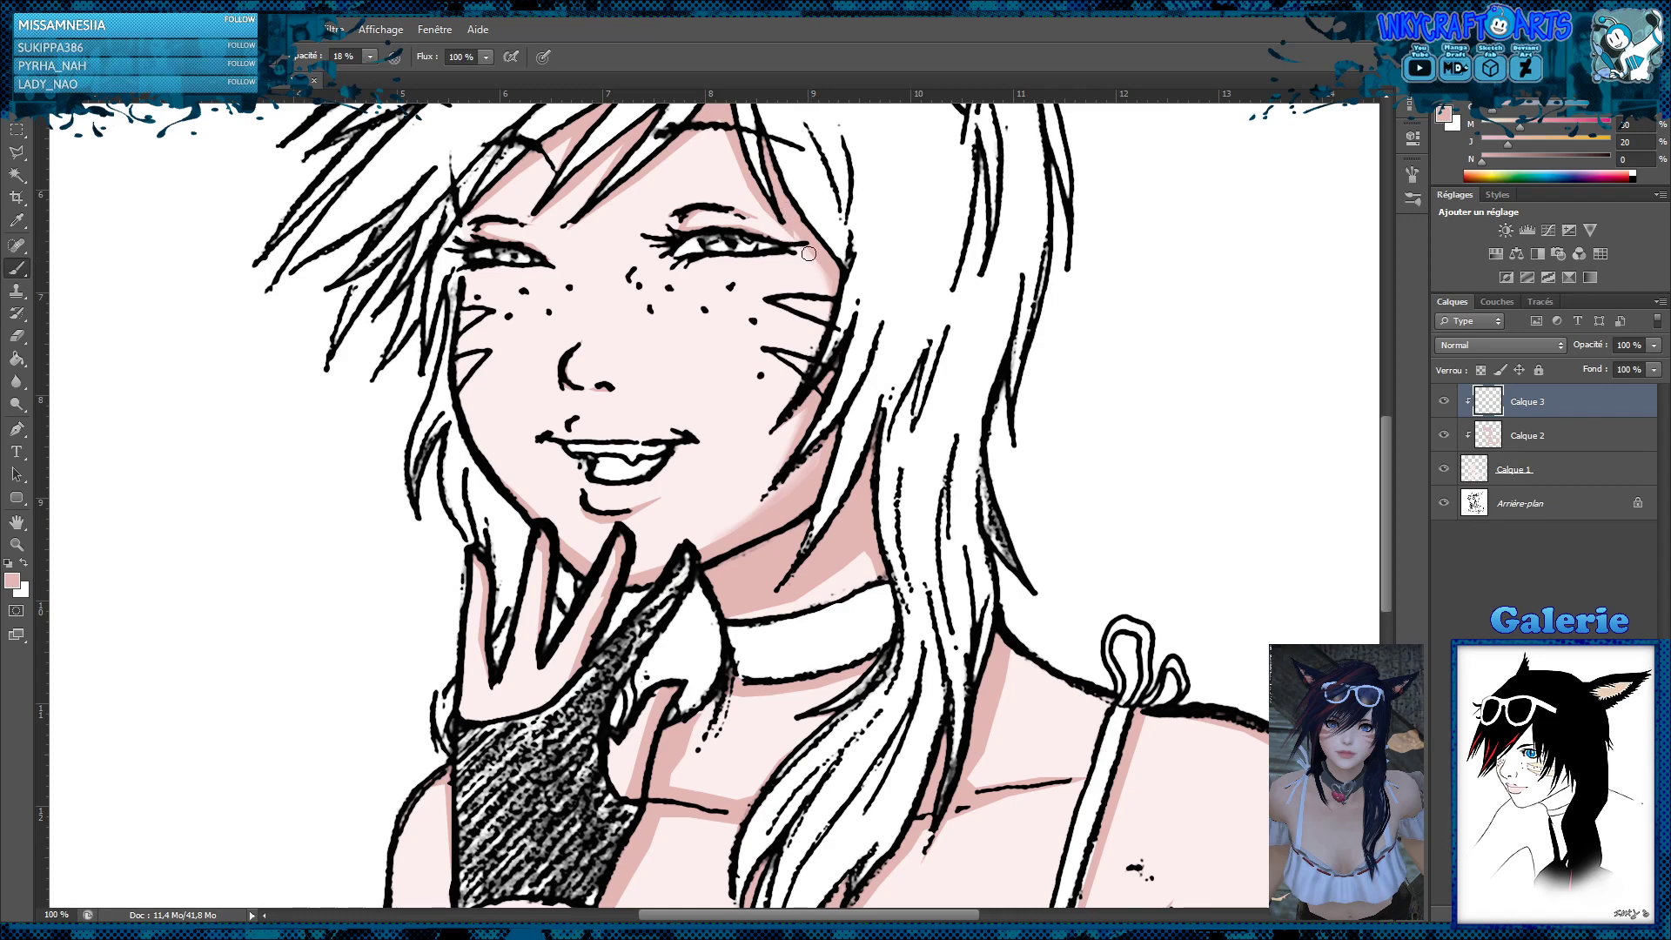
mouse_move(846, 278)
left_mouse_down()
mouse_move(793, 432)
mouse_move(734, 534)
left_mouse_up()
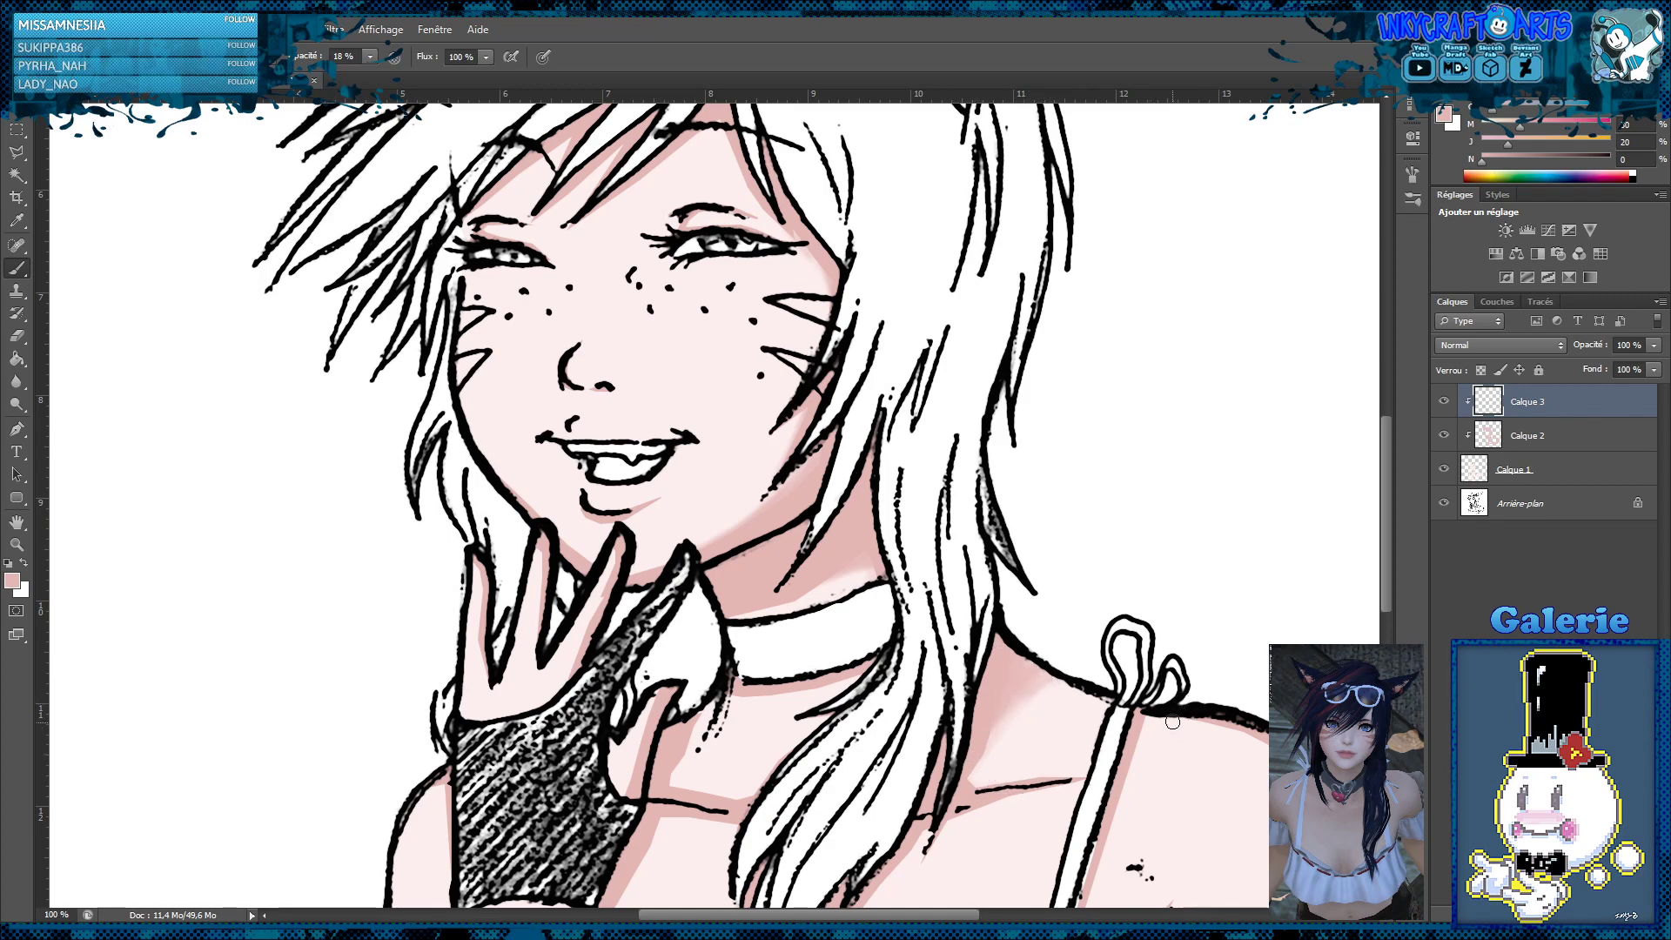
left_click_drag(1217, 694, 1216, 554)
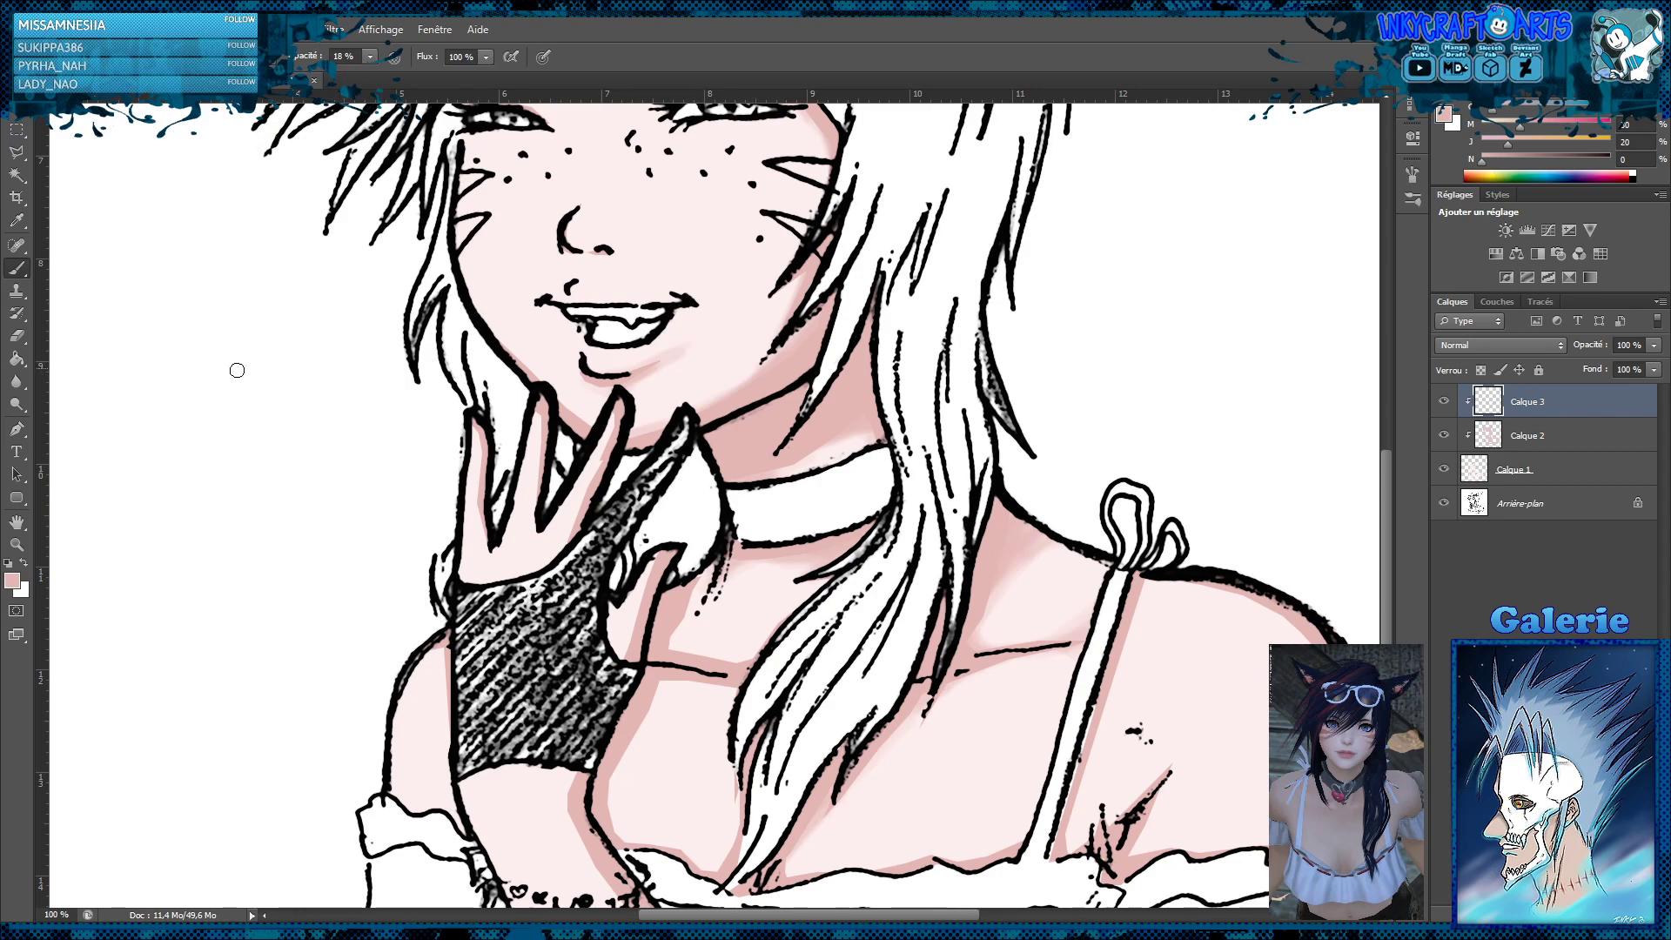
Clean up the face shading with the eraser and brush soft shading under the fringe and around the eyes
left_click(24, 339)
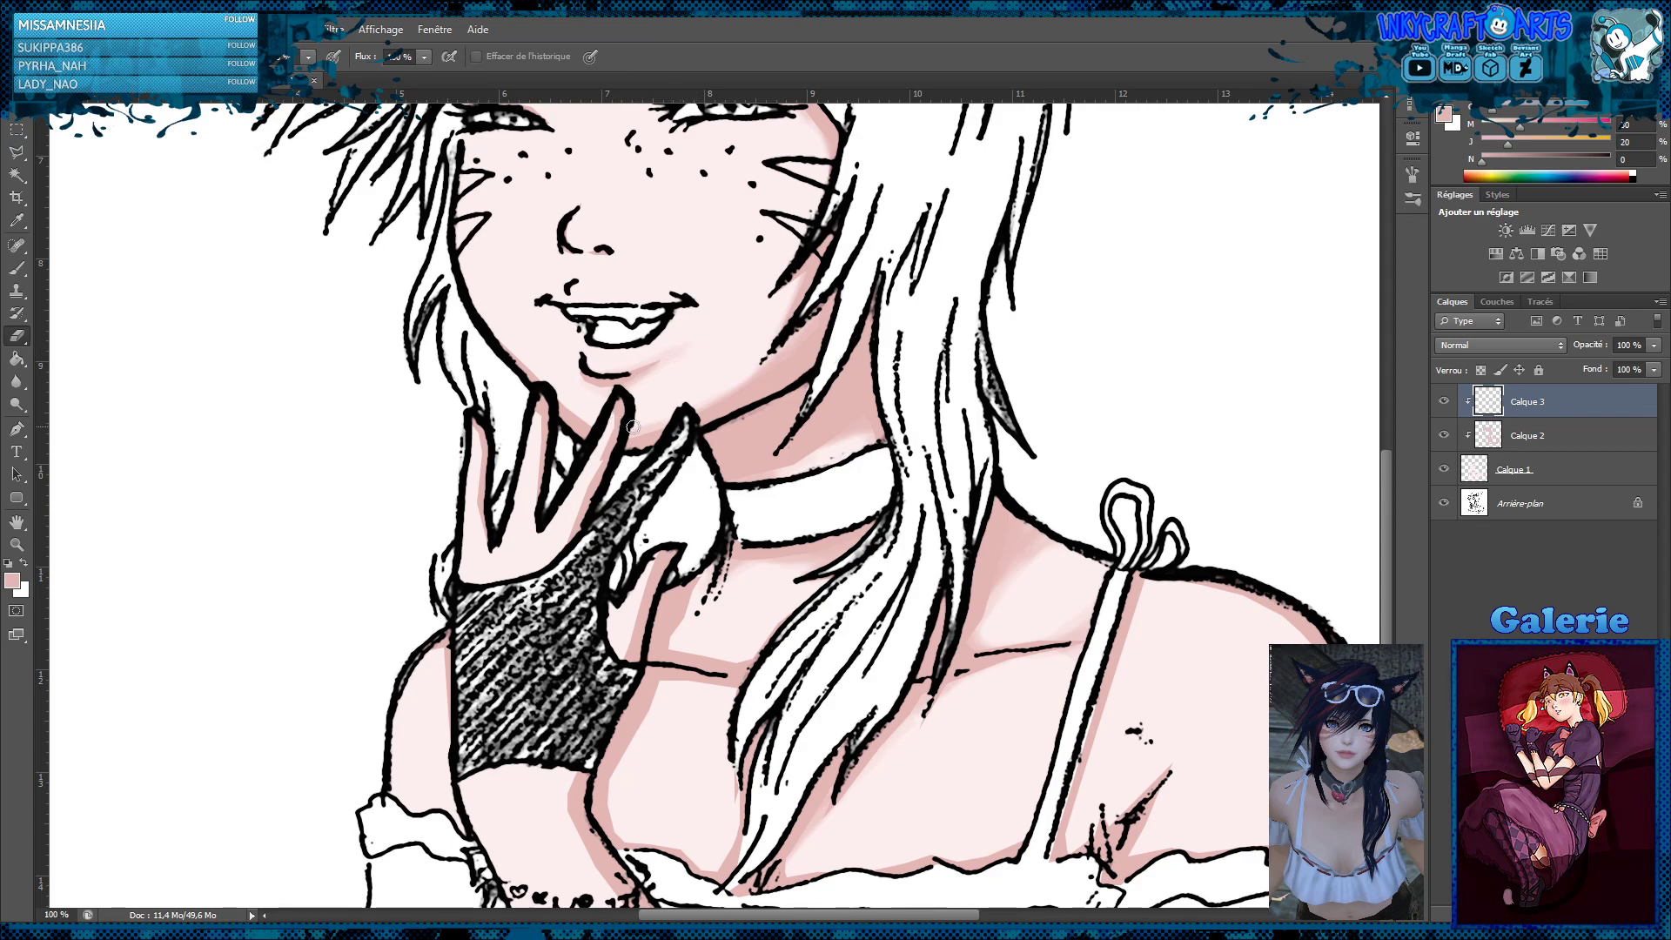
scroll(609, 330, "up", 3)
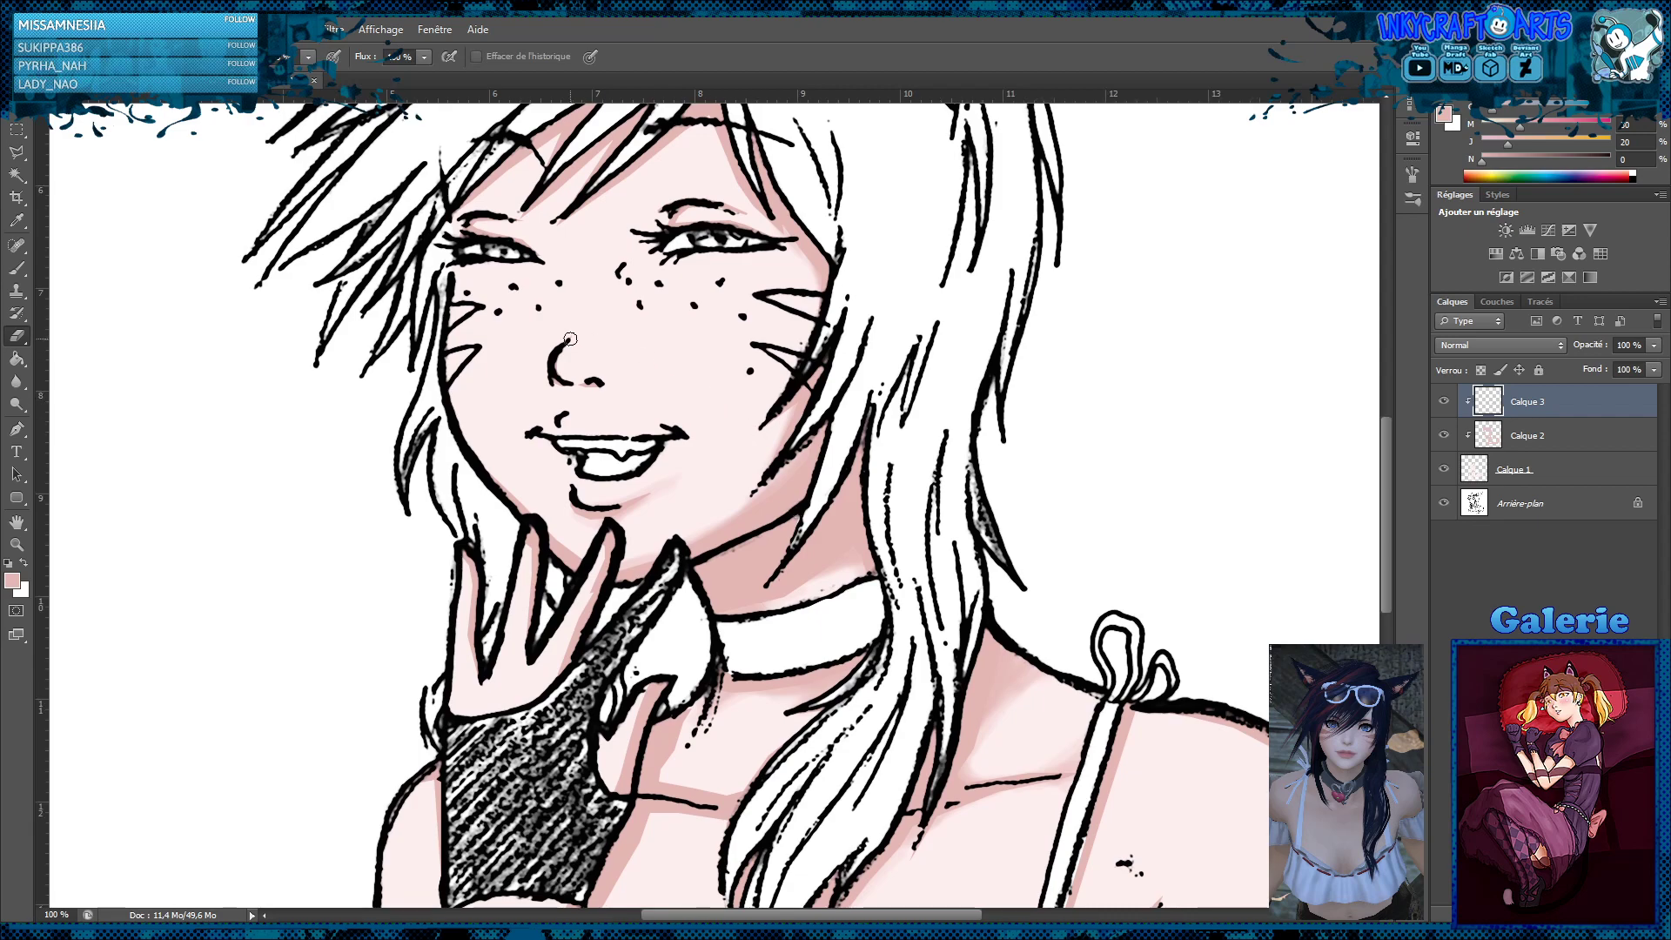
left_click(16, 268)
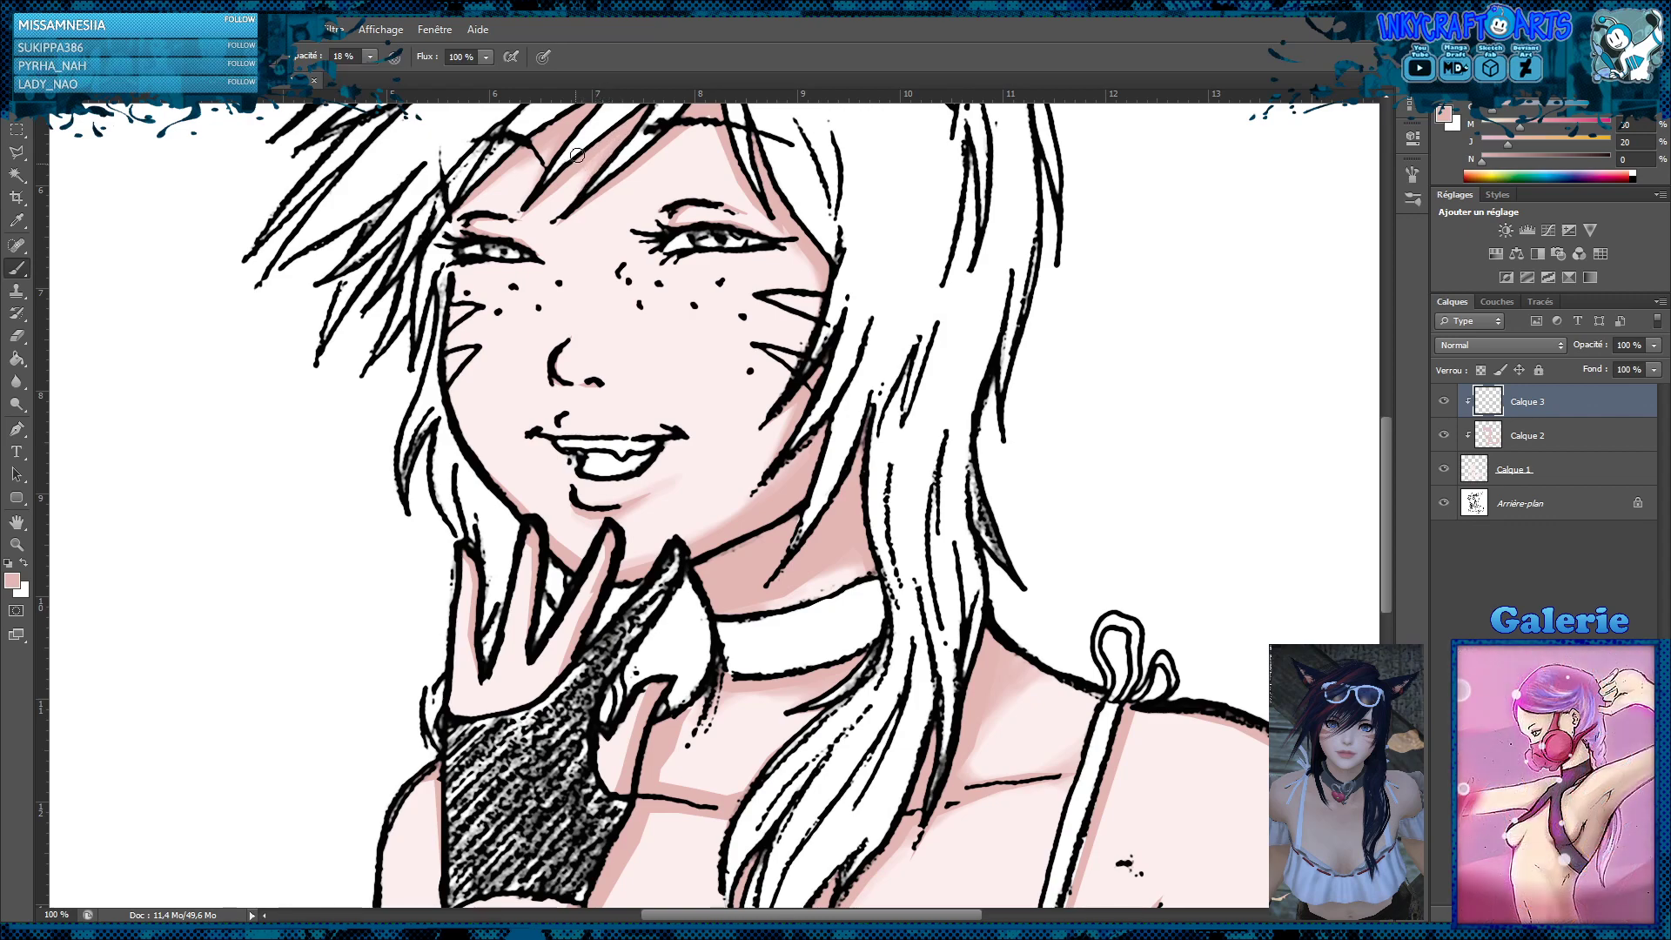
left_click_drag(838, 211, 806, 276)
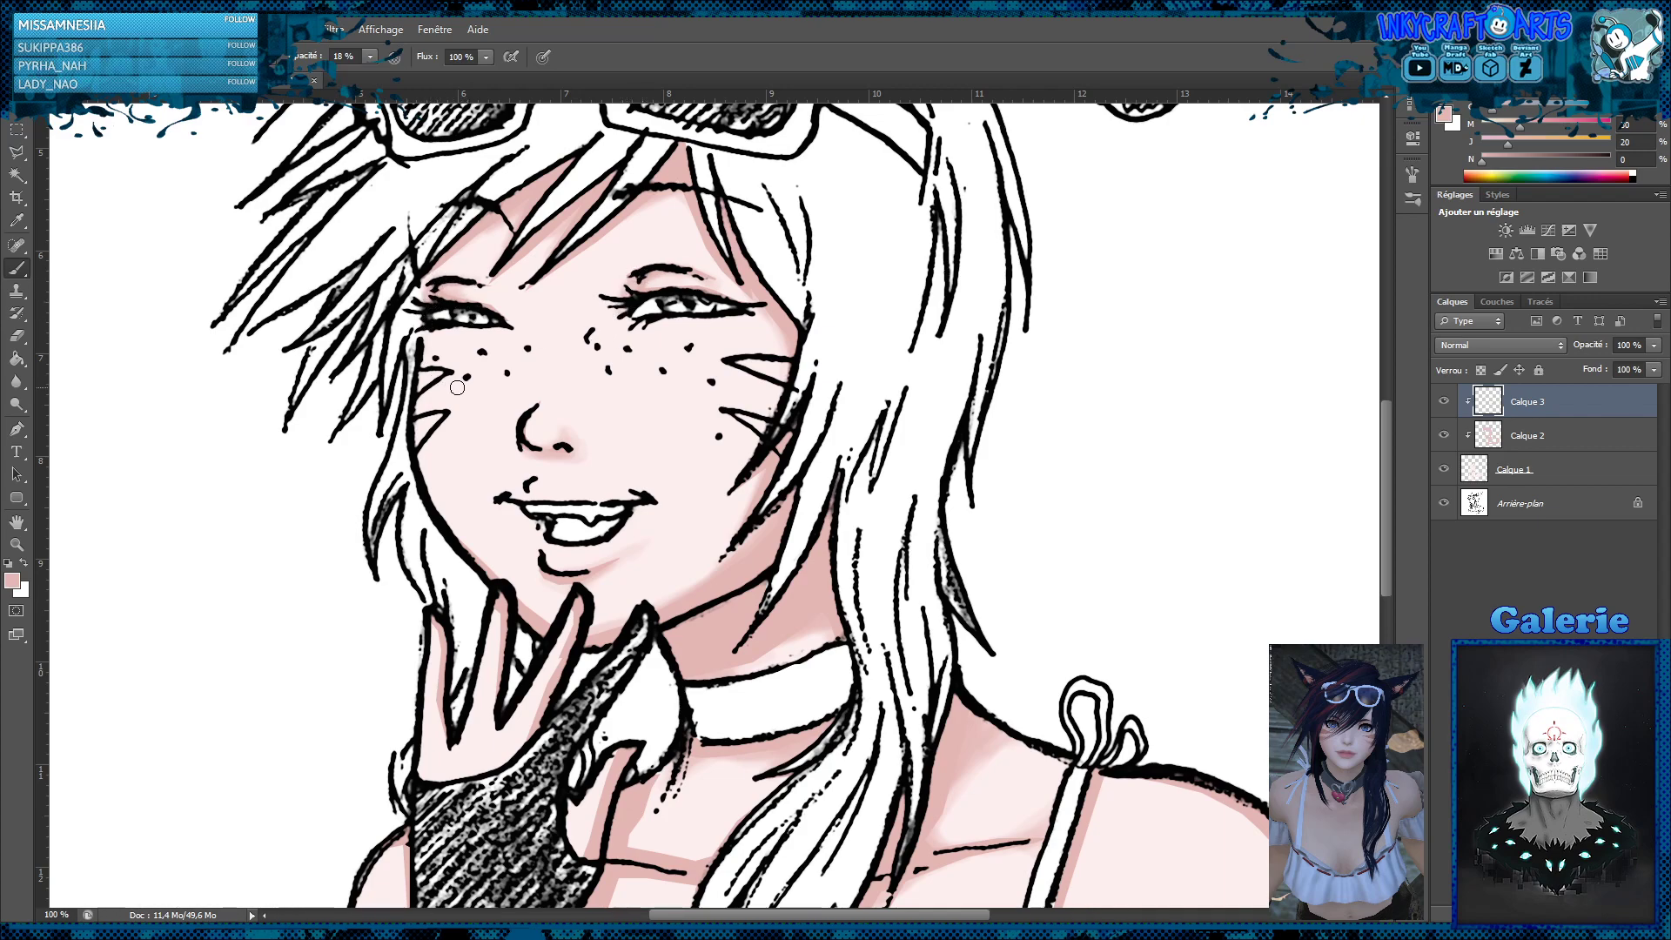
Soften the shadow edges on the forearm, chest and outer shoulder with the brush, correcting them with the eraser
mouse_move(892, 682)
left_mouse_down()
mouse_move(929, 456)
mouse_move(918, 258)
left_mouse_up()
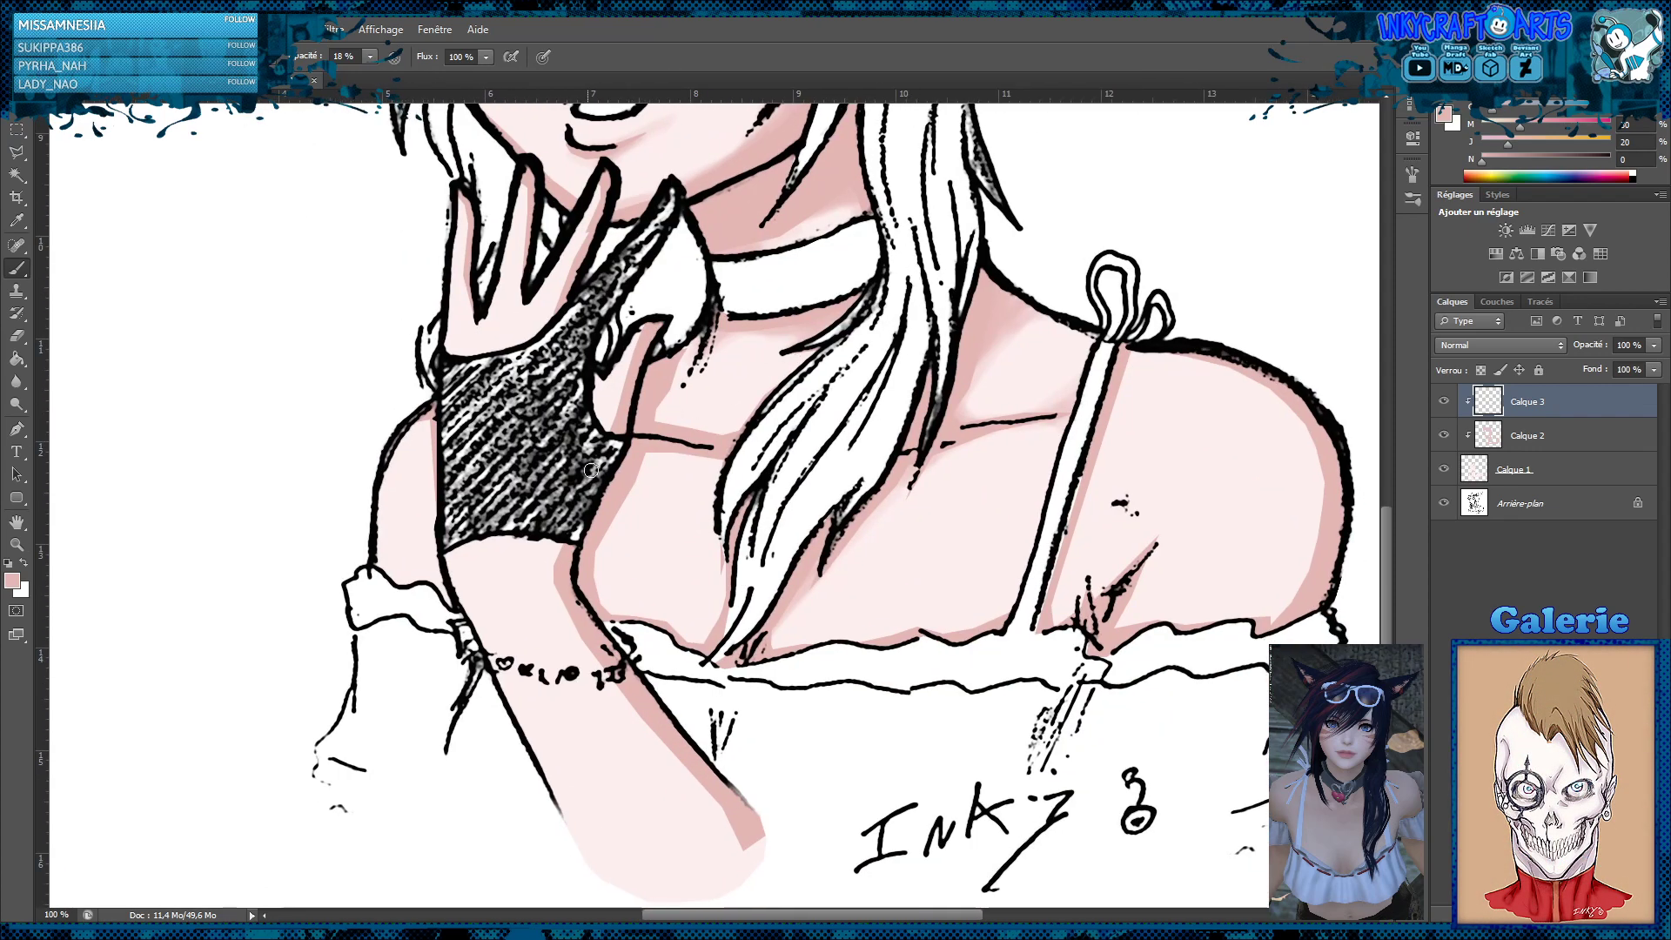
mouse_move(550, 582)
left_mouse_down()
mouse_move(562, 542)
mouse_move(566, 601)
left_mouse_up()
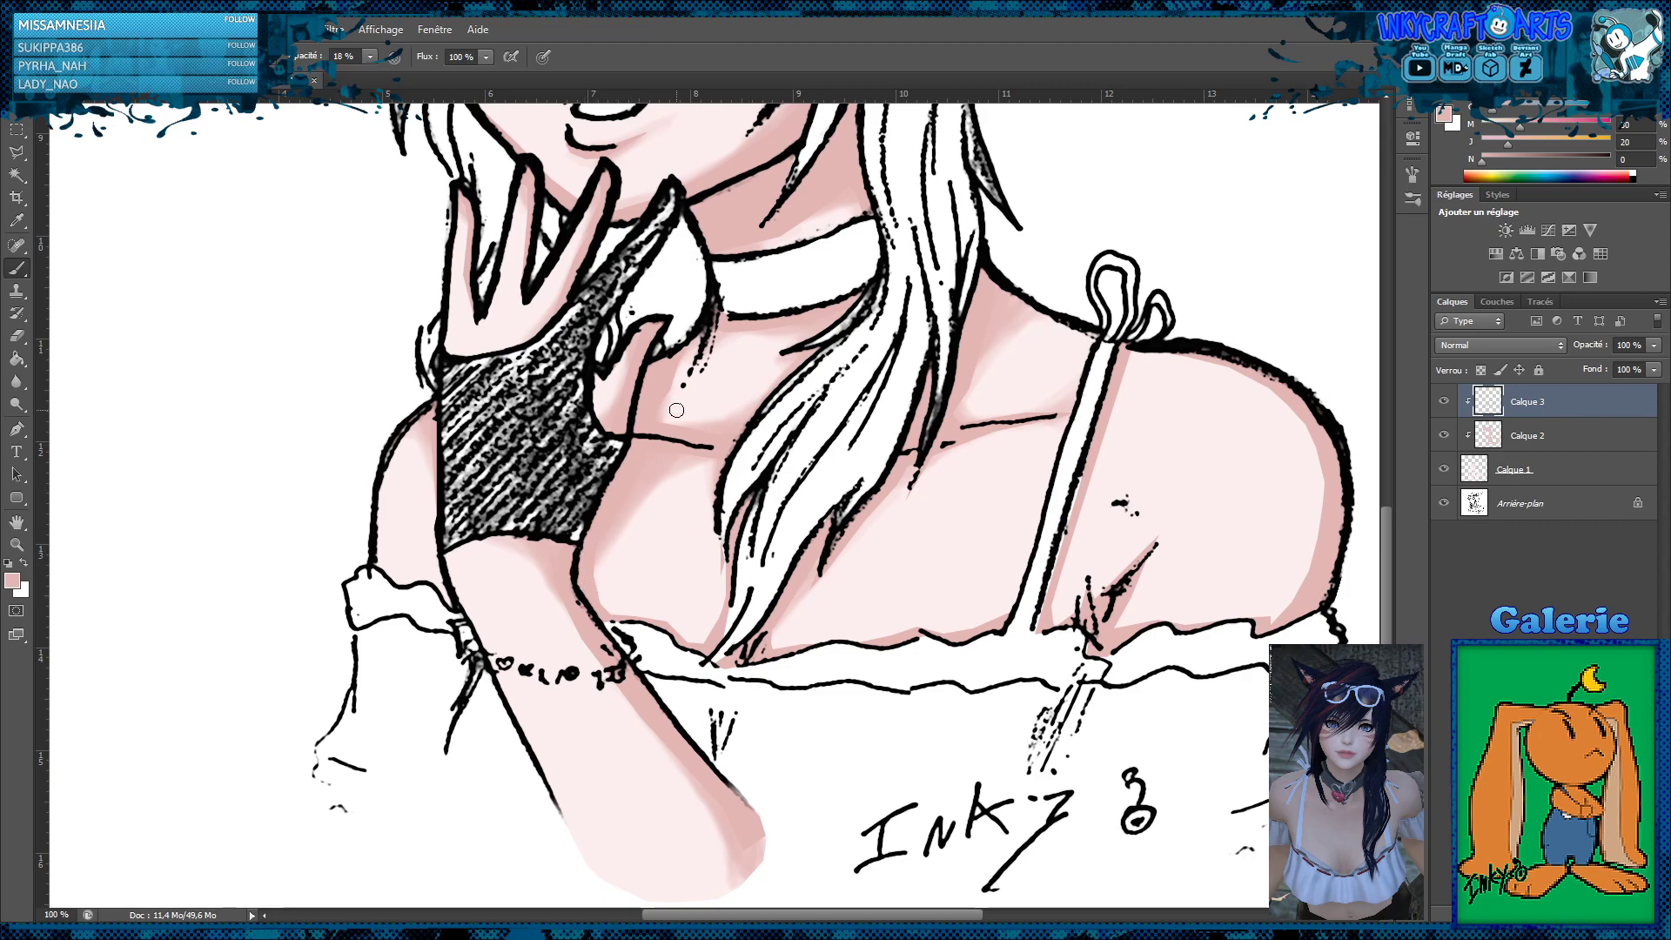
left_click(18, 339)
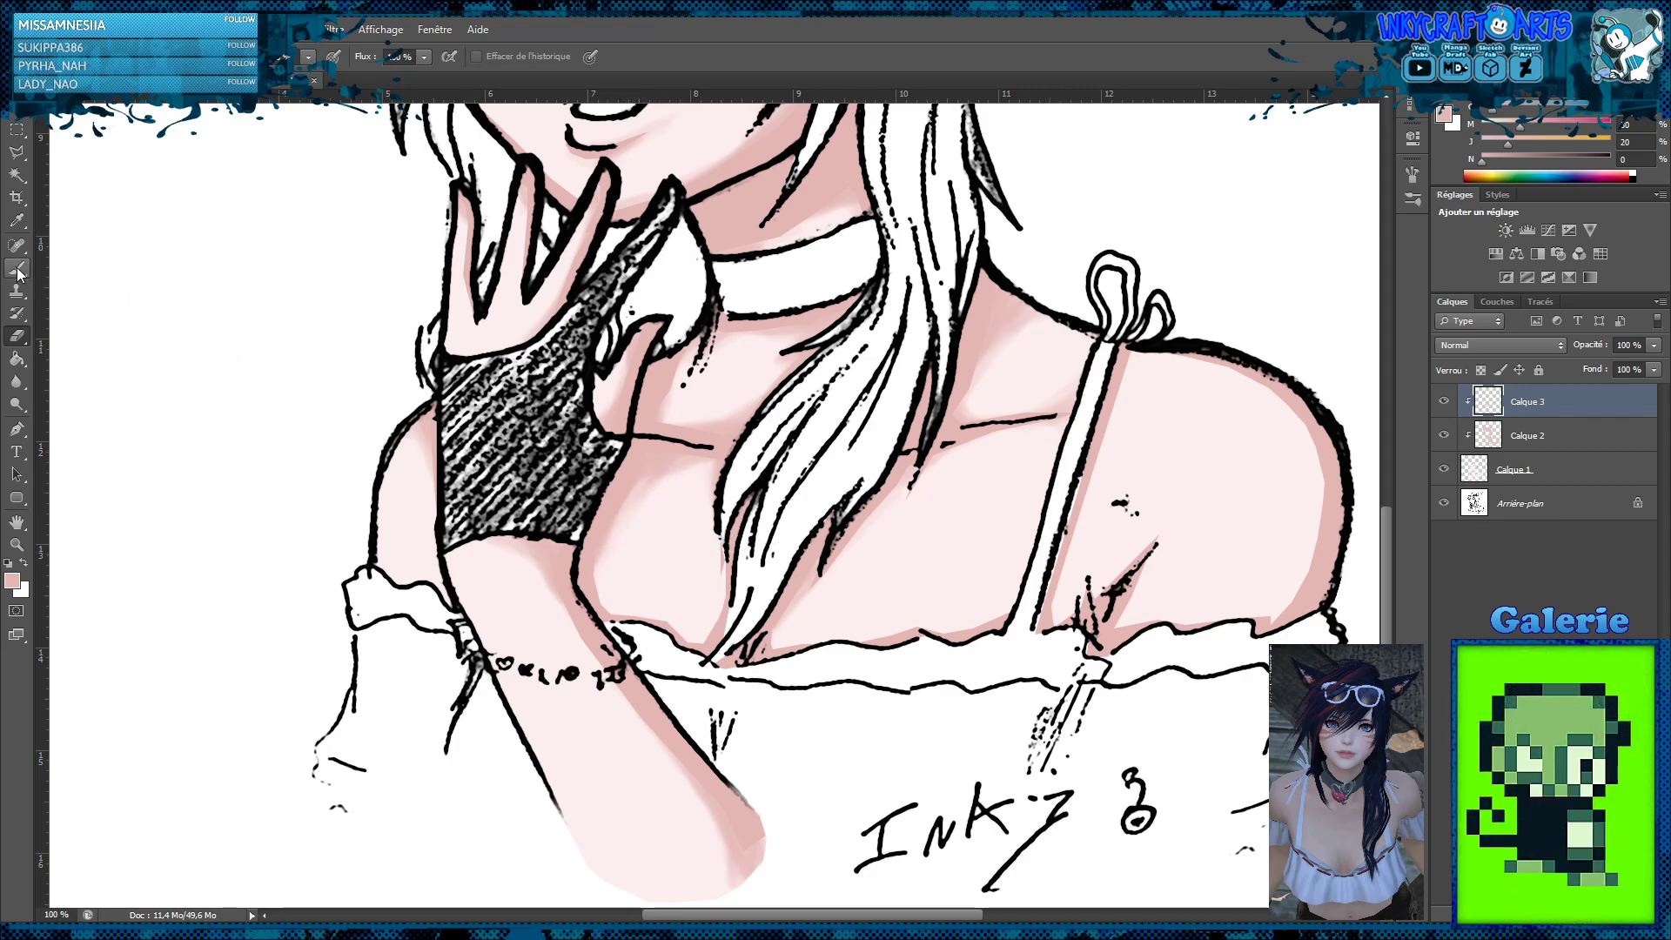
key("b")
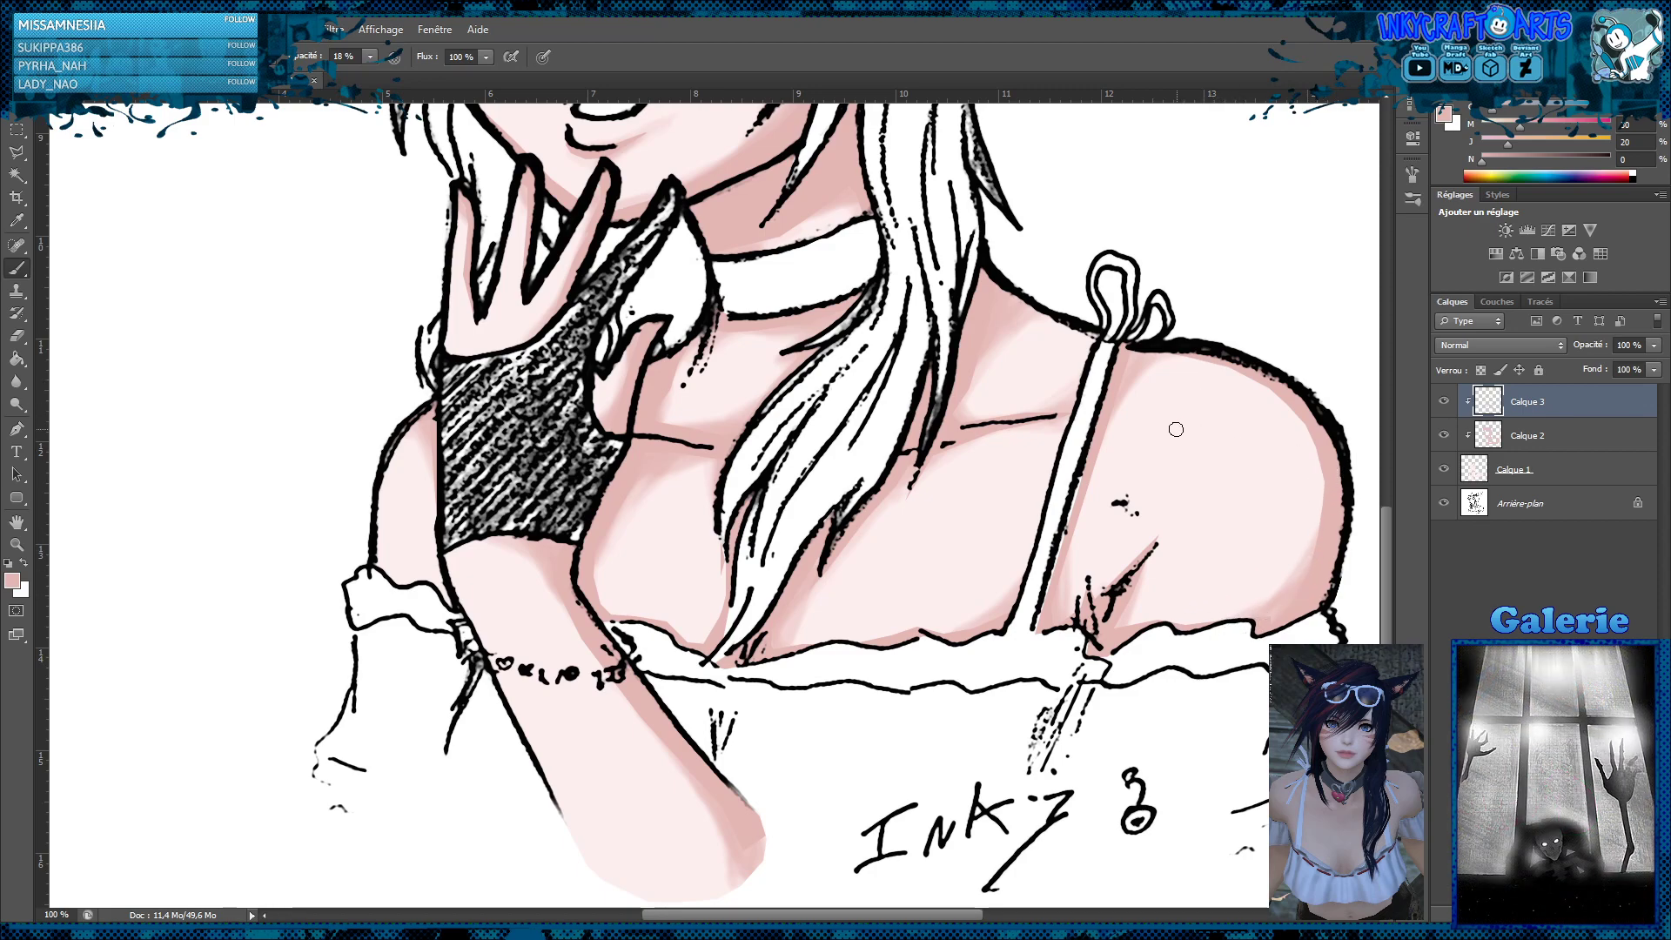
Brush light shading along the bridge of the nose and soften it with the Blur tool
key("z")
left_click(1103, 475, "alt")
left_click(1098, 475, "alt")
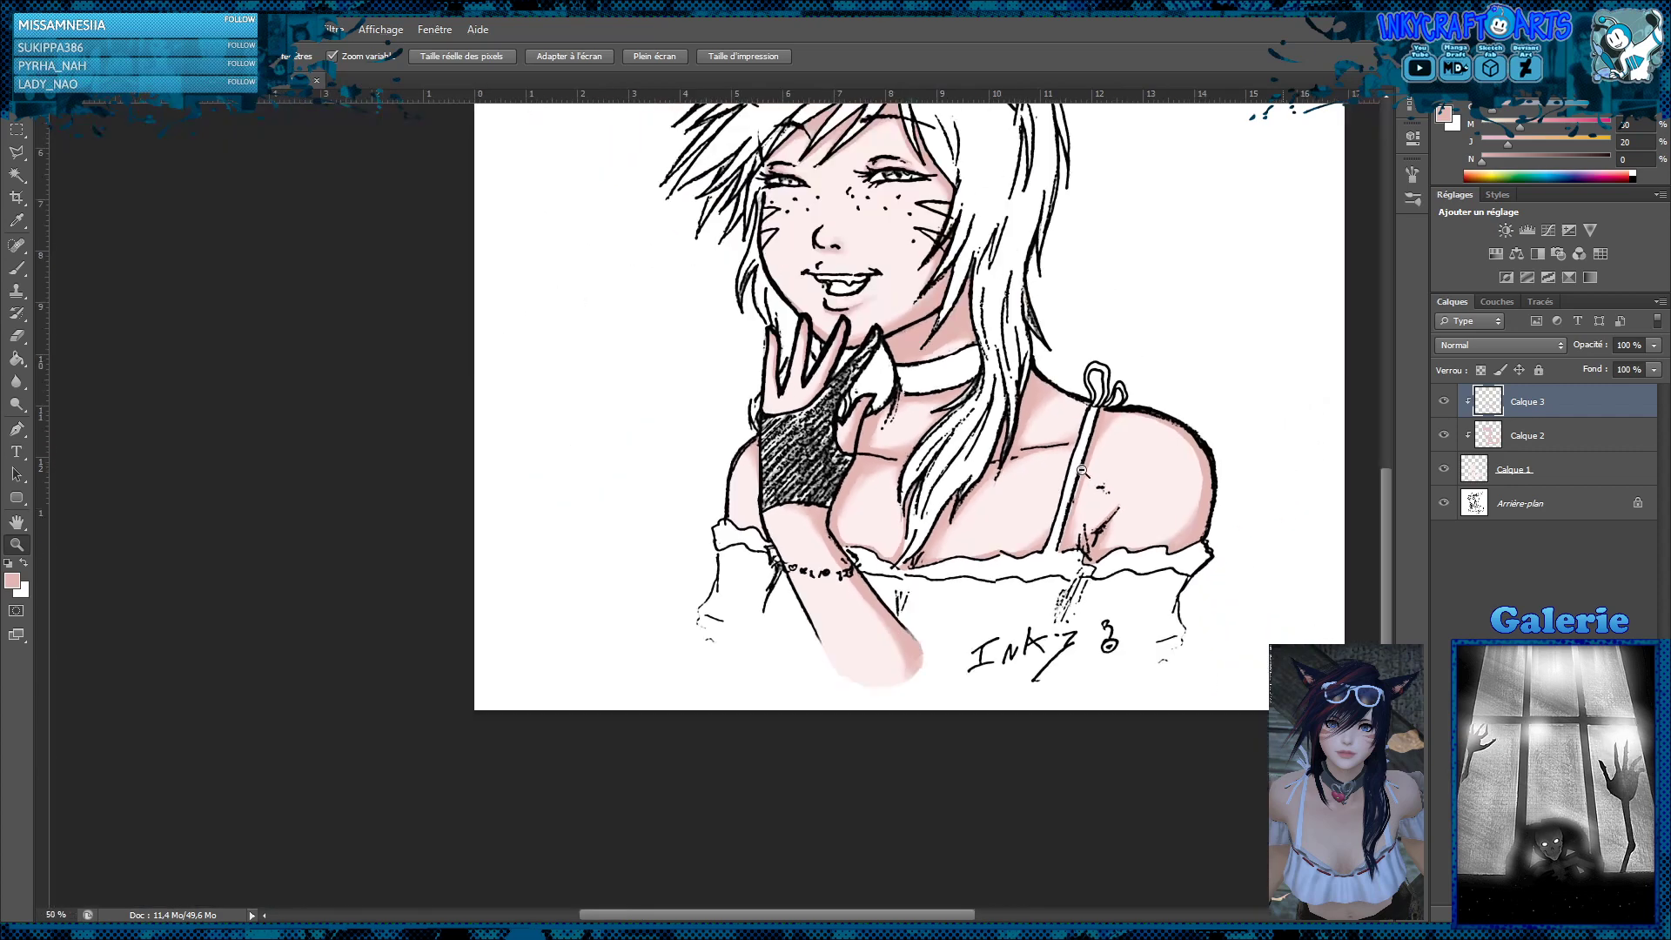
left_click(1085, 474, "alt")
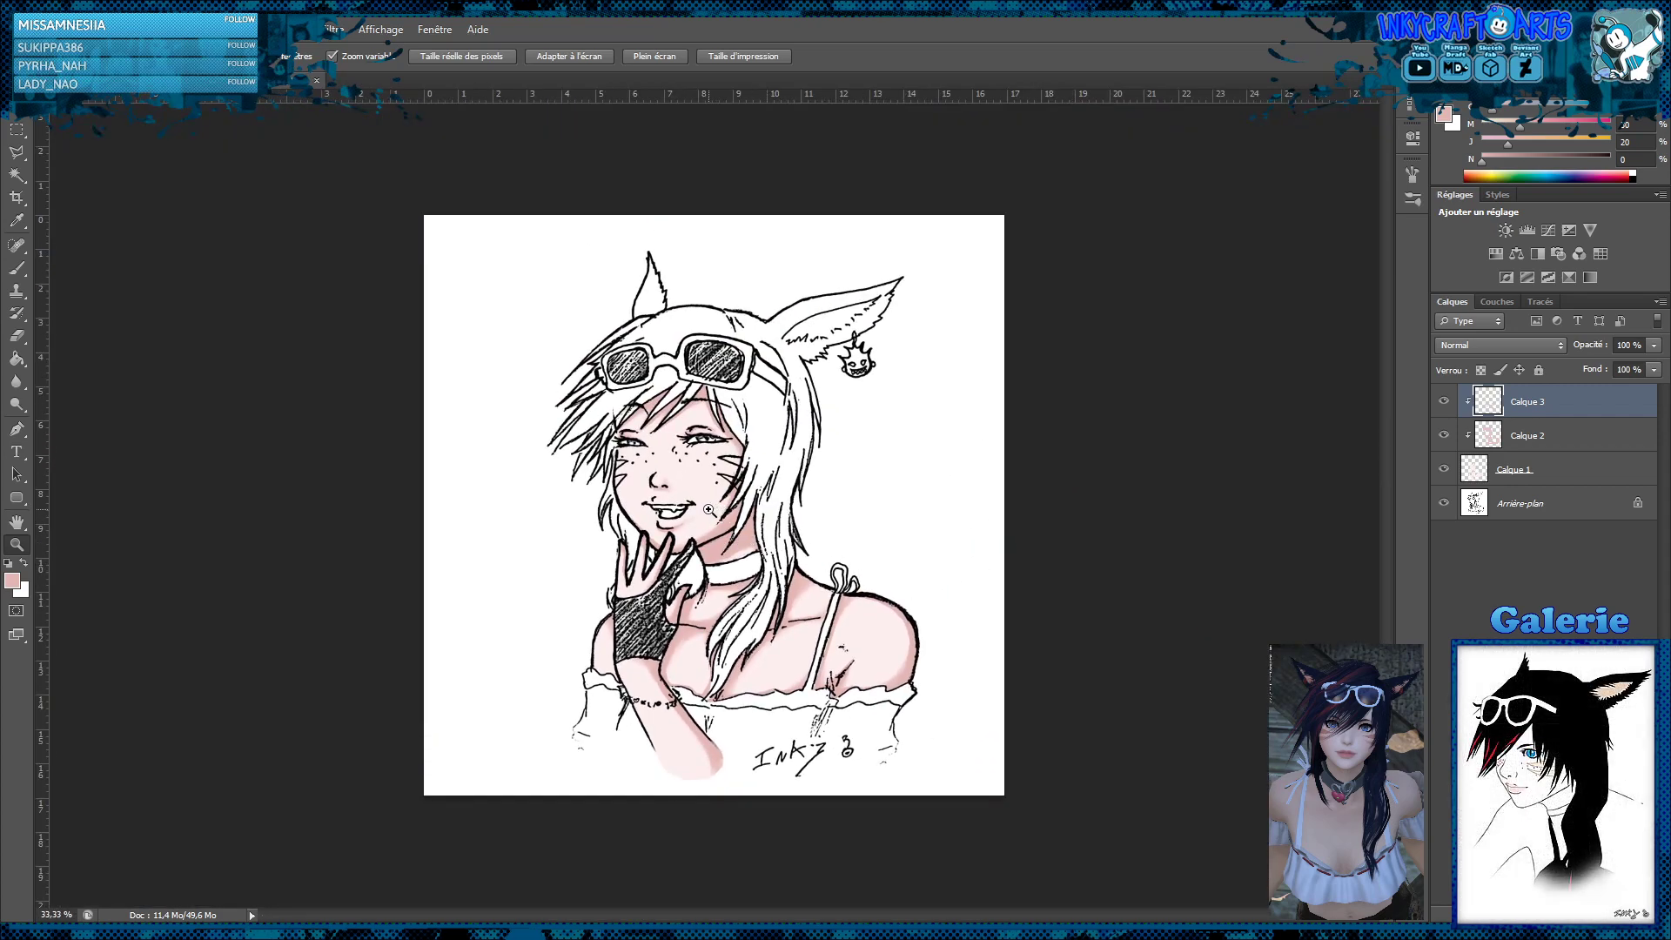
left_click(703, 487)
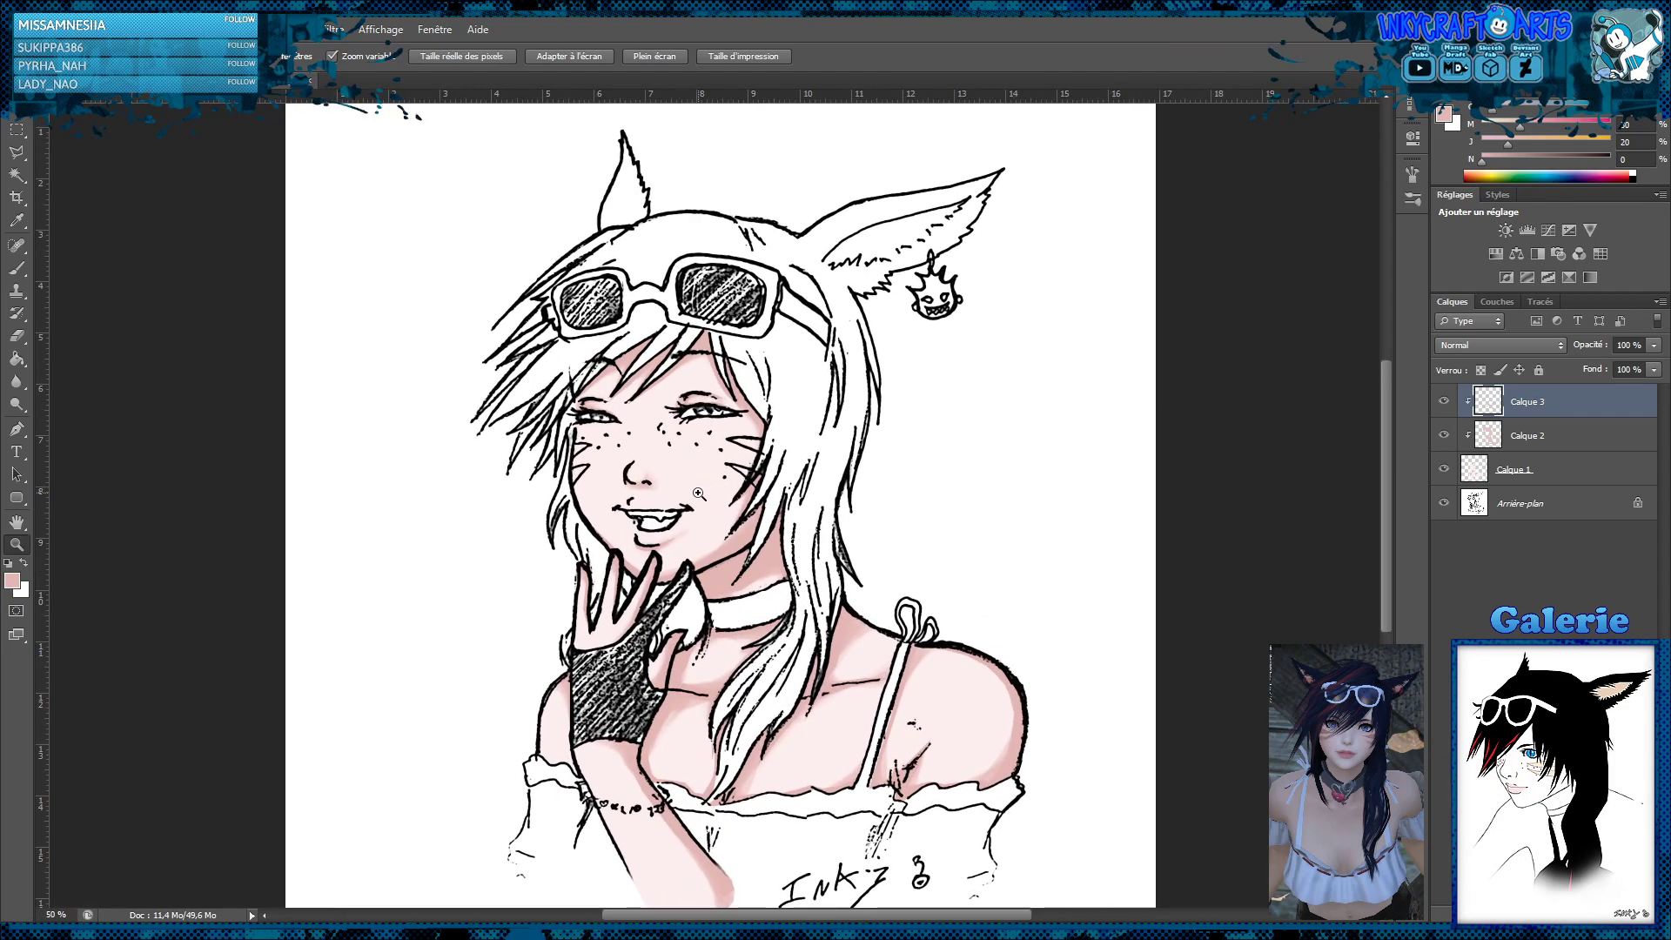
left_click(698, 492)
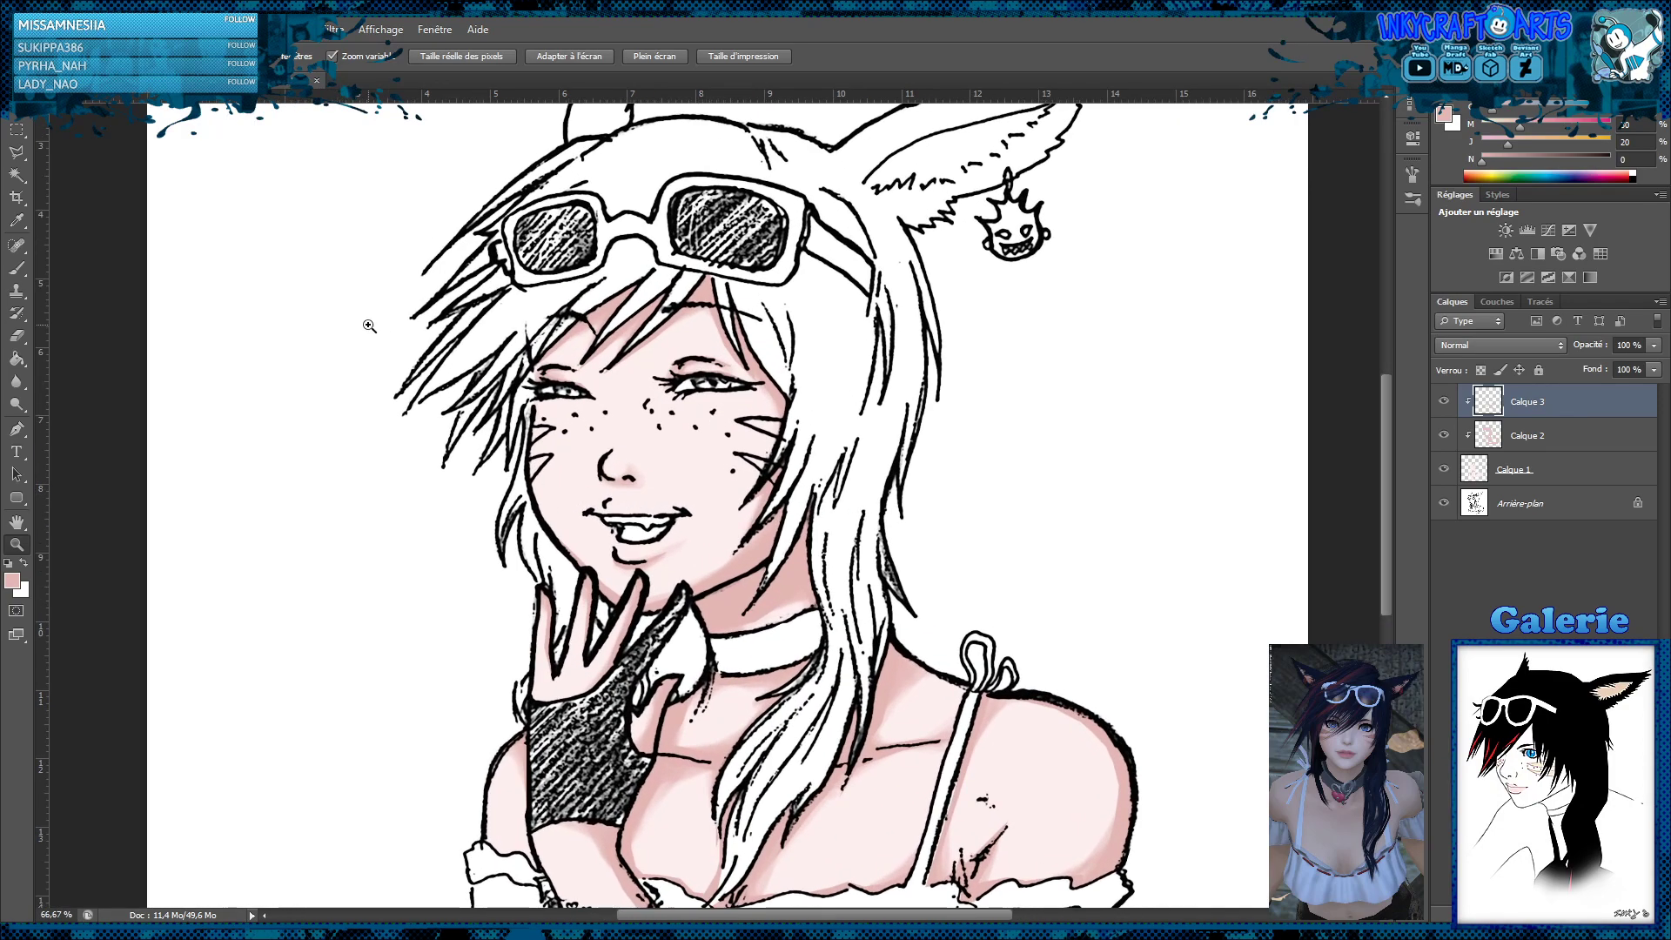
left_click(16, 267)
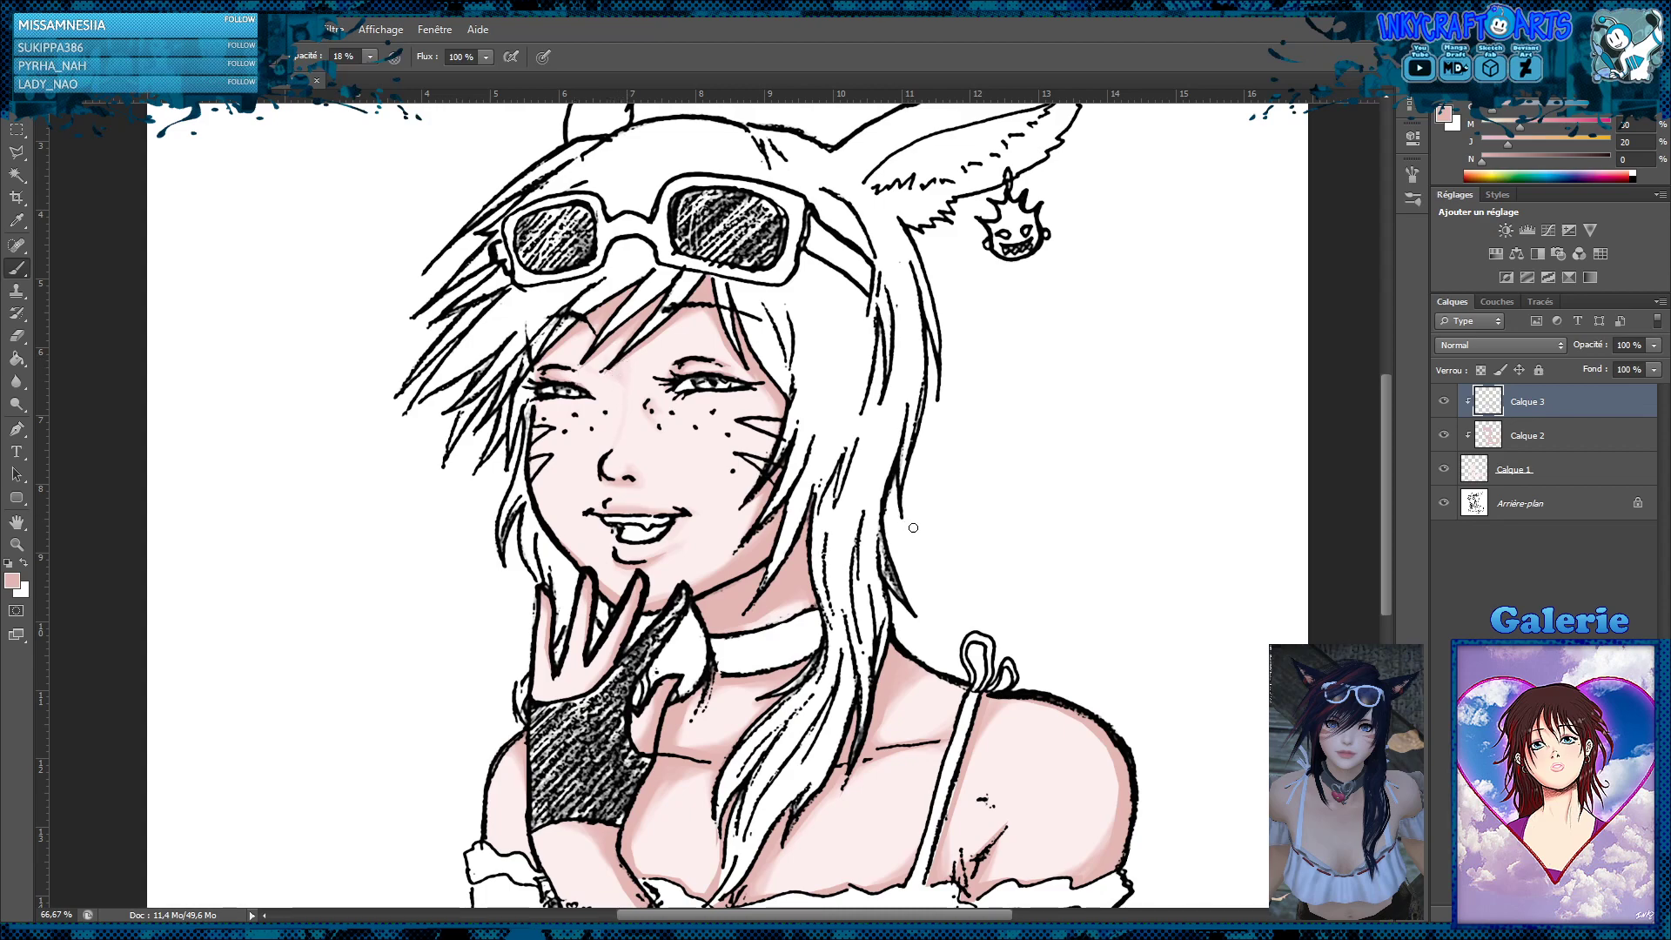
left_click(15, 381)
mouse_move(619, 419)
left_mouse_down()
mouse_move(650, 389)
mouse_move(617, 394)
mouse_move(616, 430)
mouse_move(641, 422)
mouse_move(628, 375)
mouse_move(617, 406)
mouse_move(640, 419)
left_mouse_up()
Shift the flat skin colour on Calque 1 to a slightly pinker tone with colour adjustments
key("z")
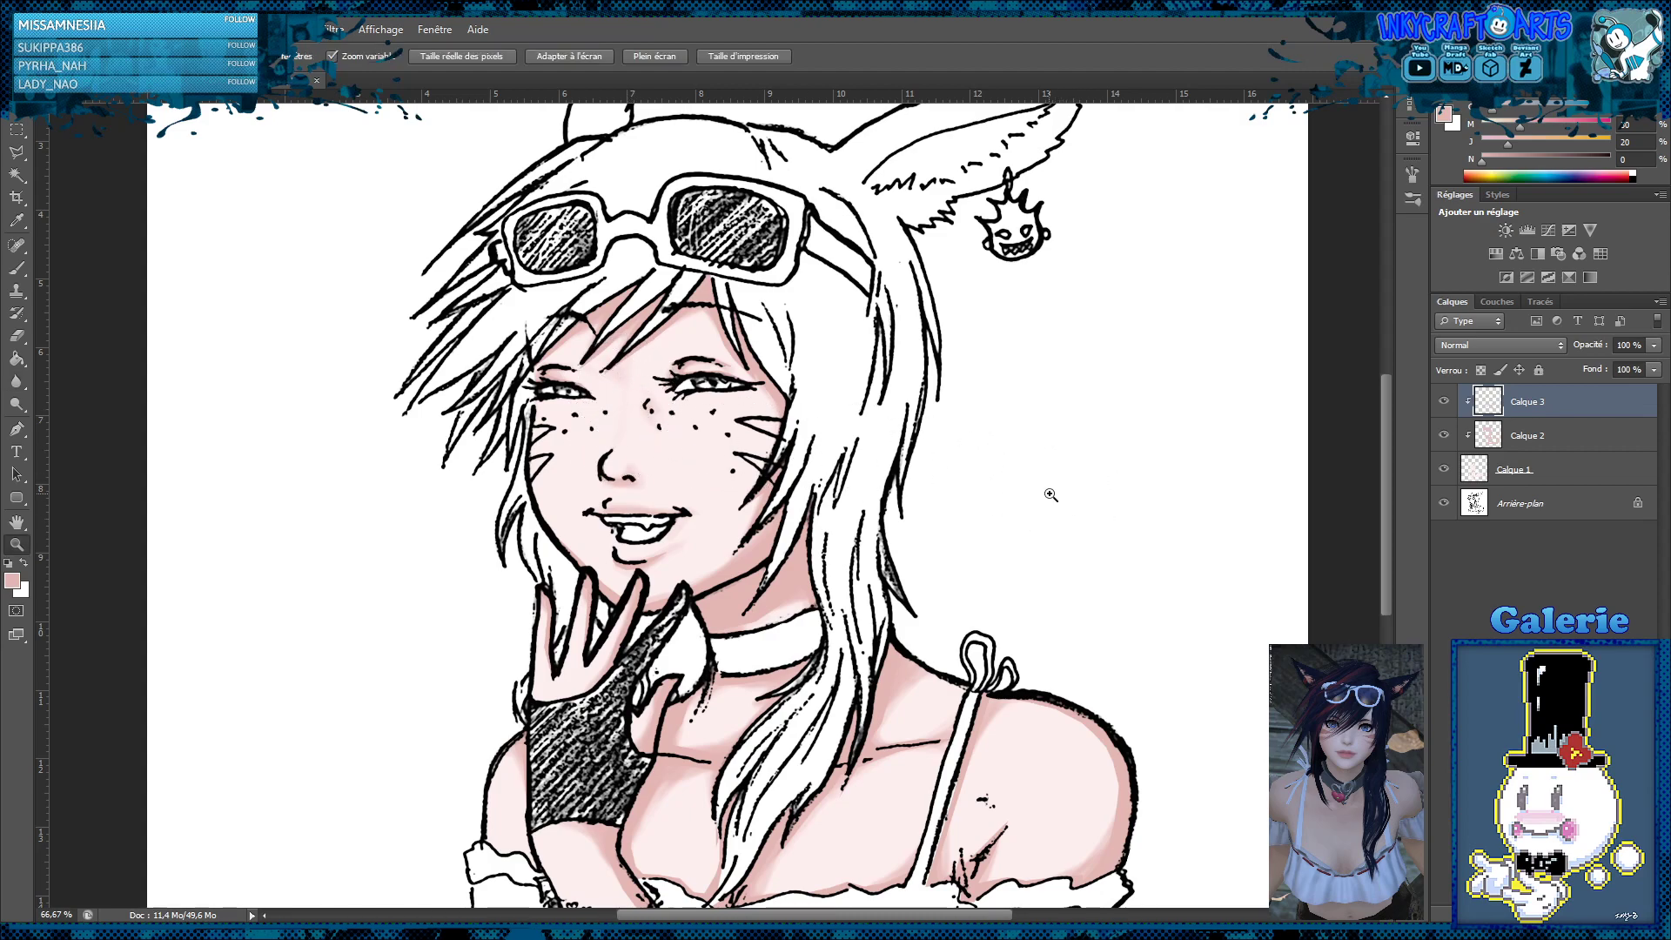
left_click(1044, 492, "alt")
left_click(1043, 499, "alt")
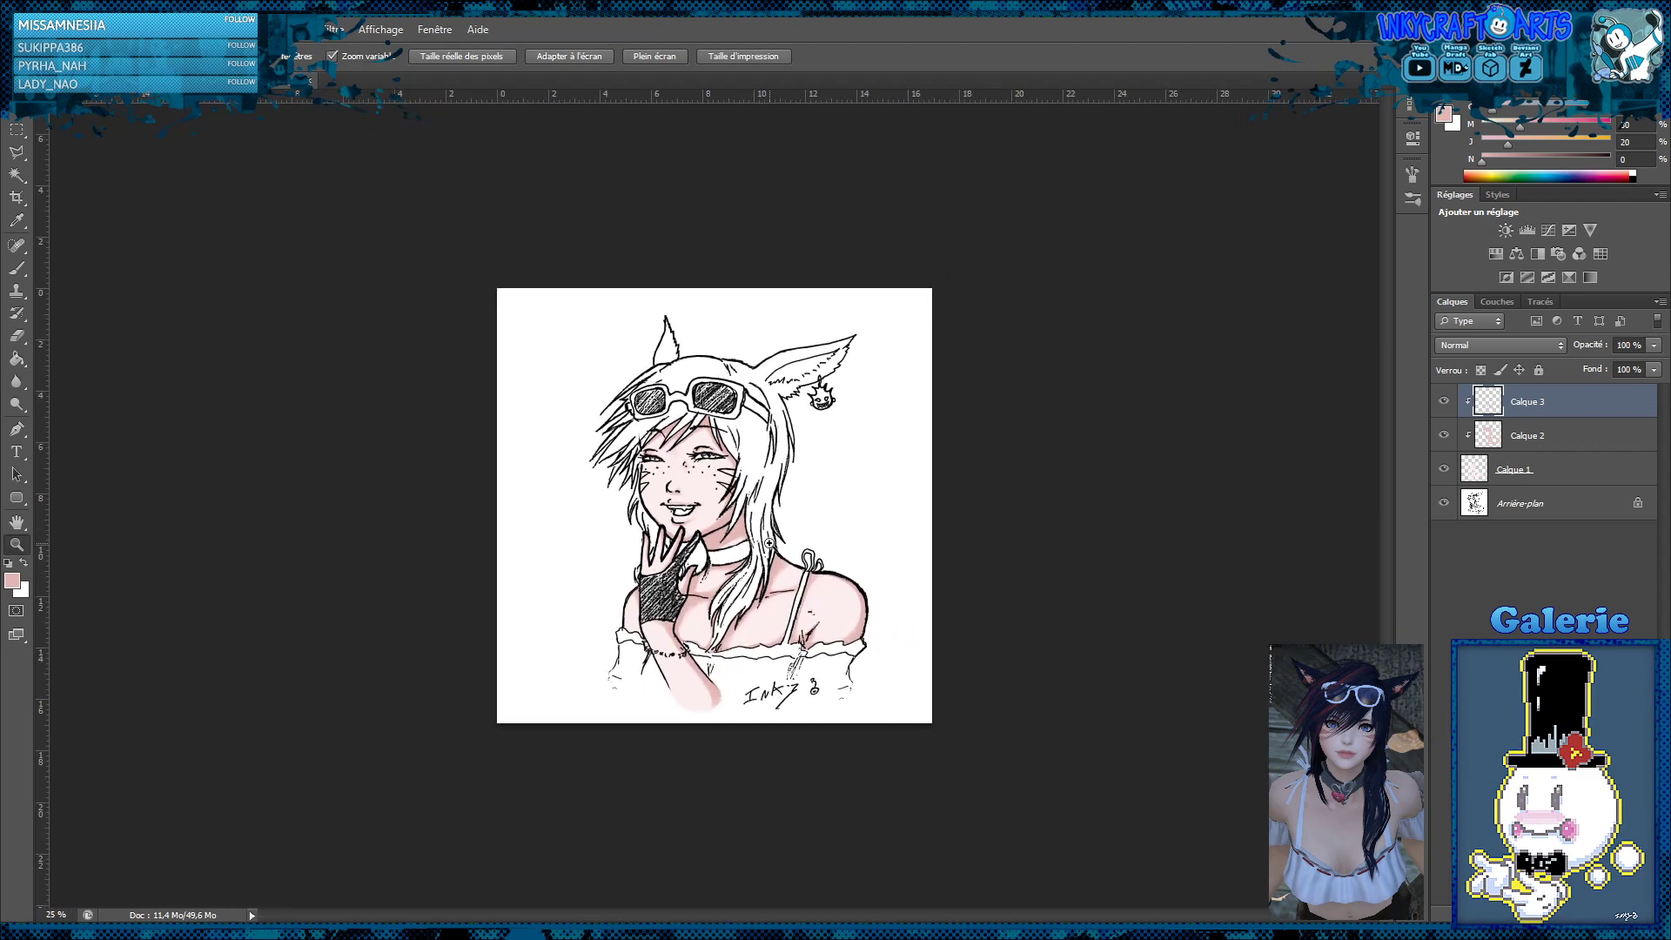
left_click(775, 546)
left_click(795, 553)
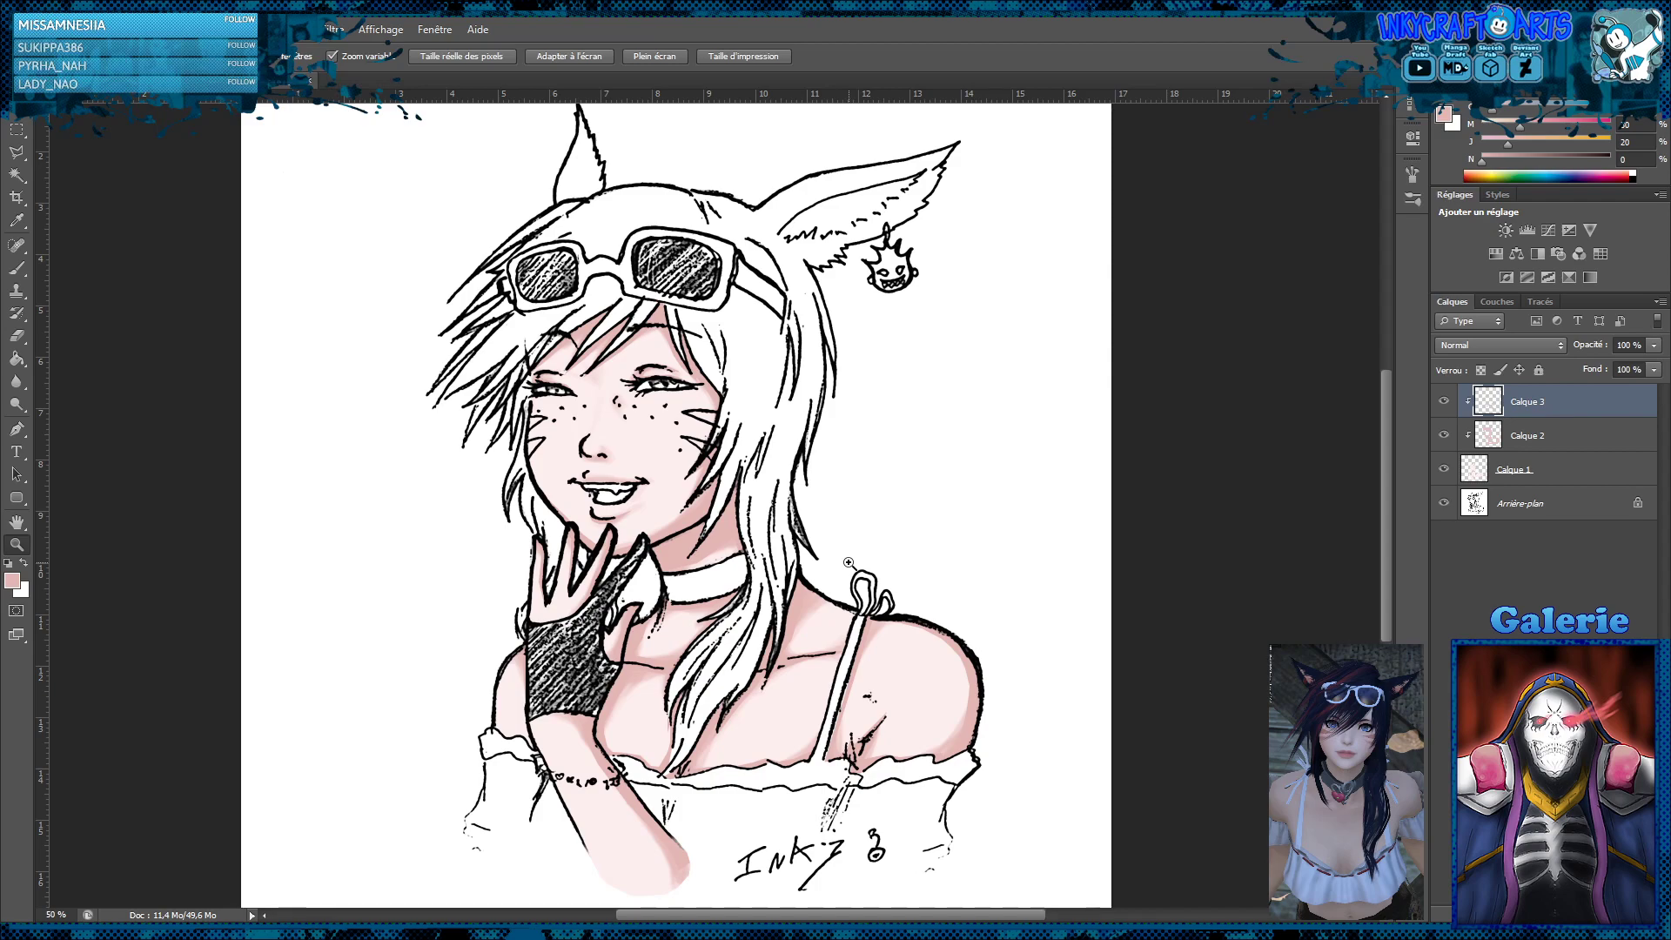
left_click(1523, 472)
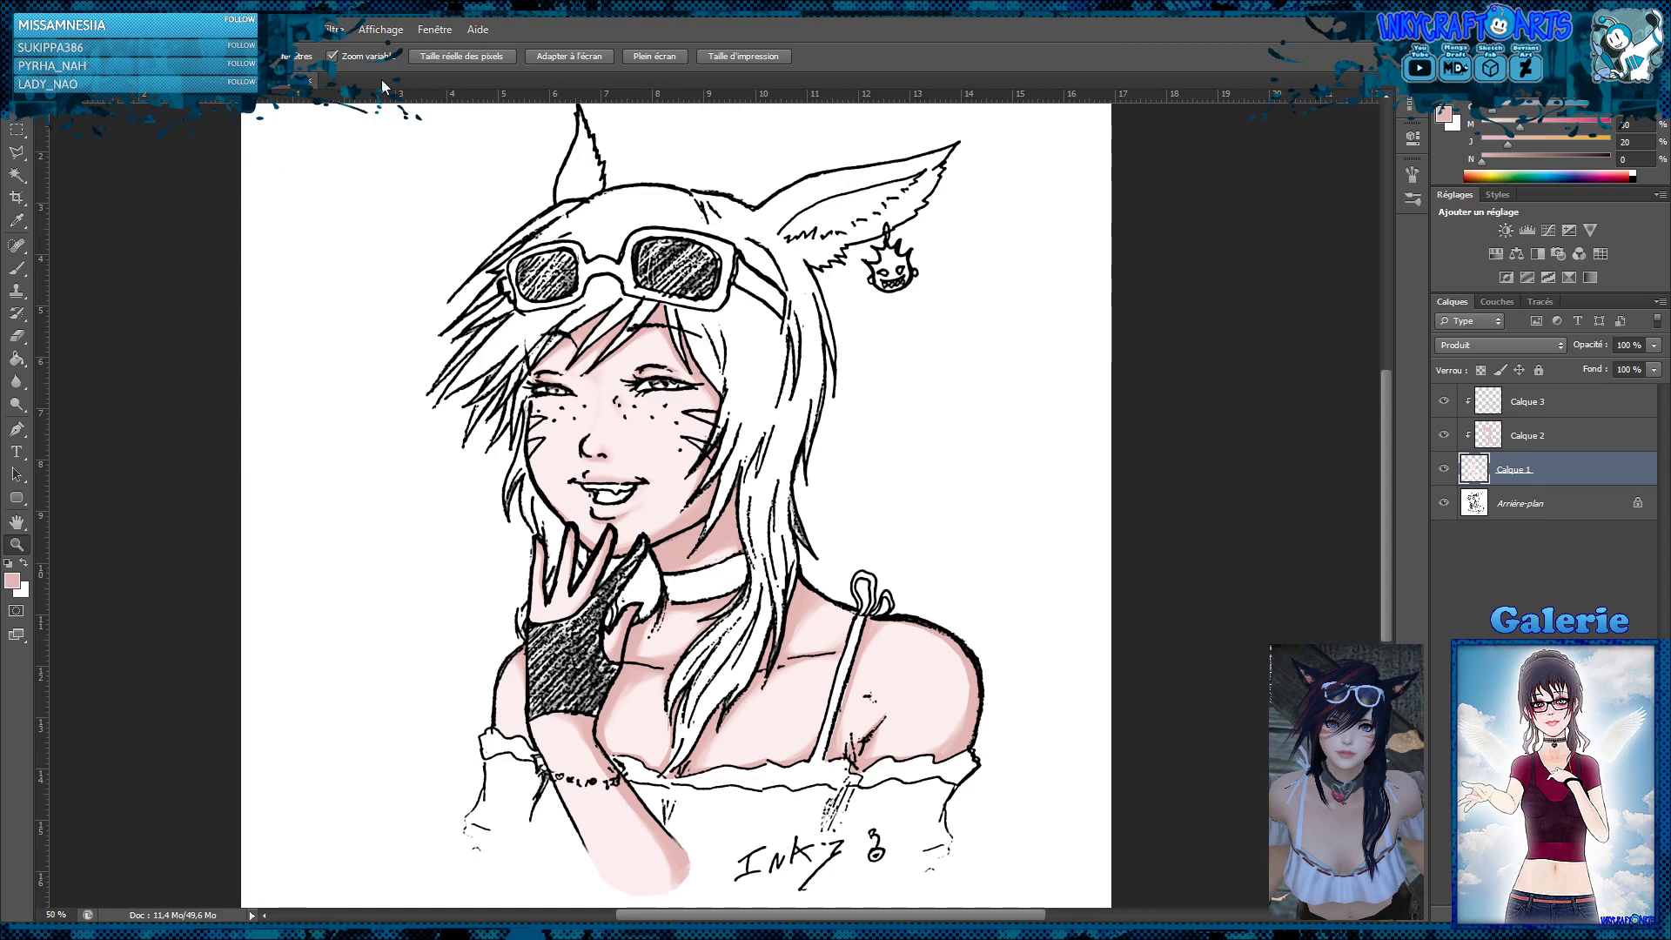
key("i")
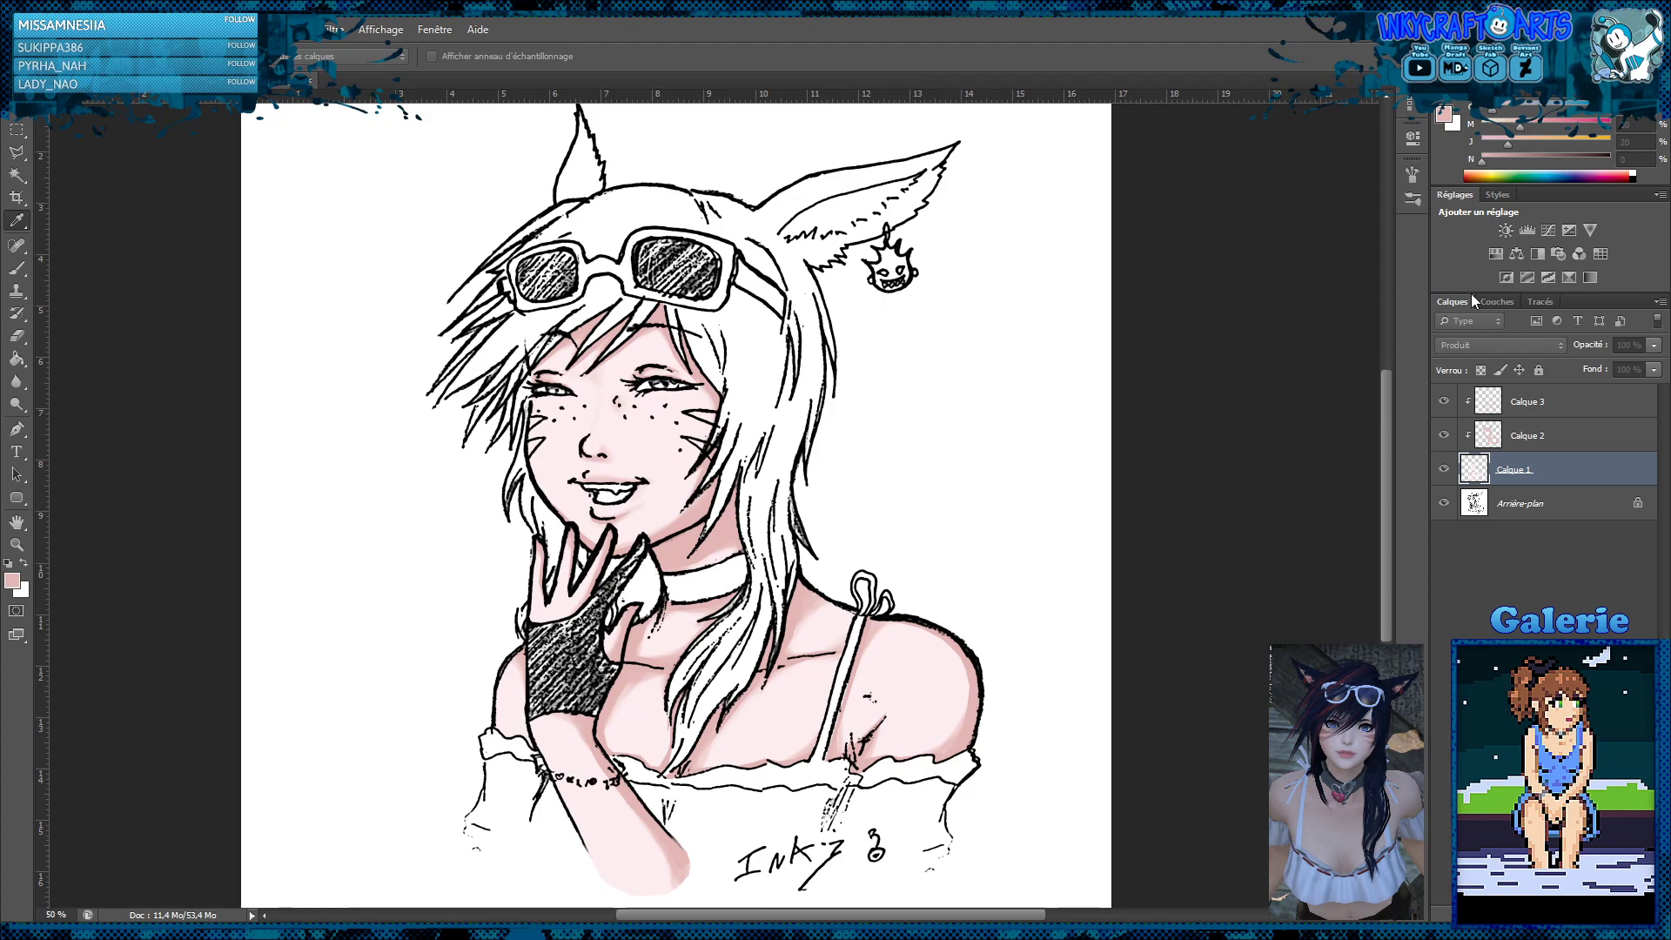
key("z")
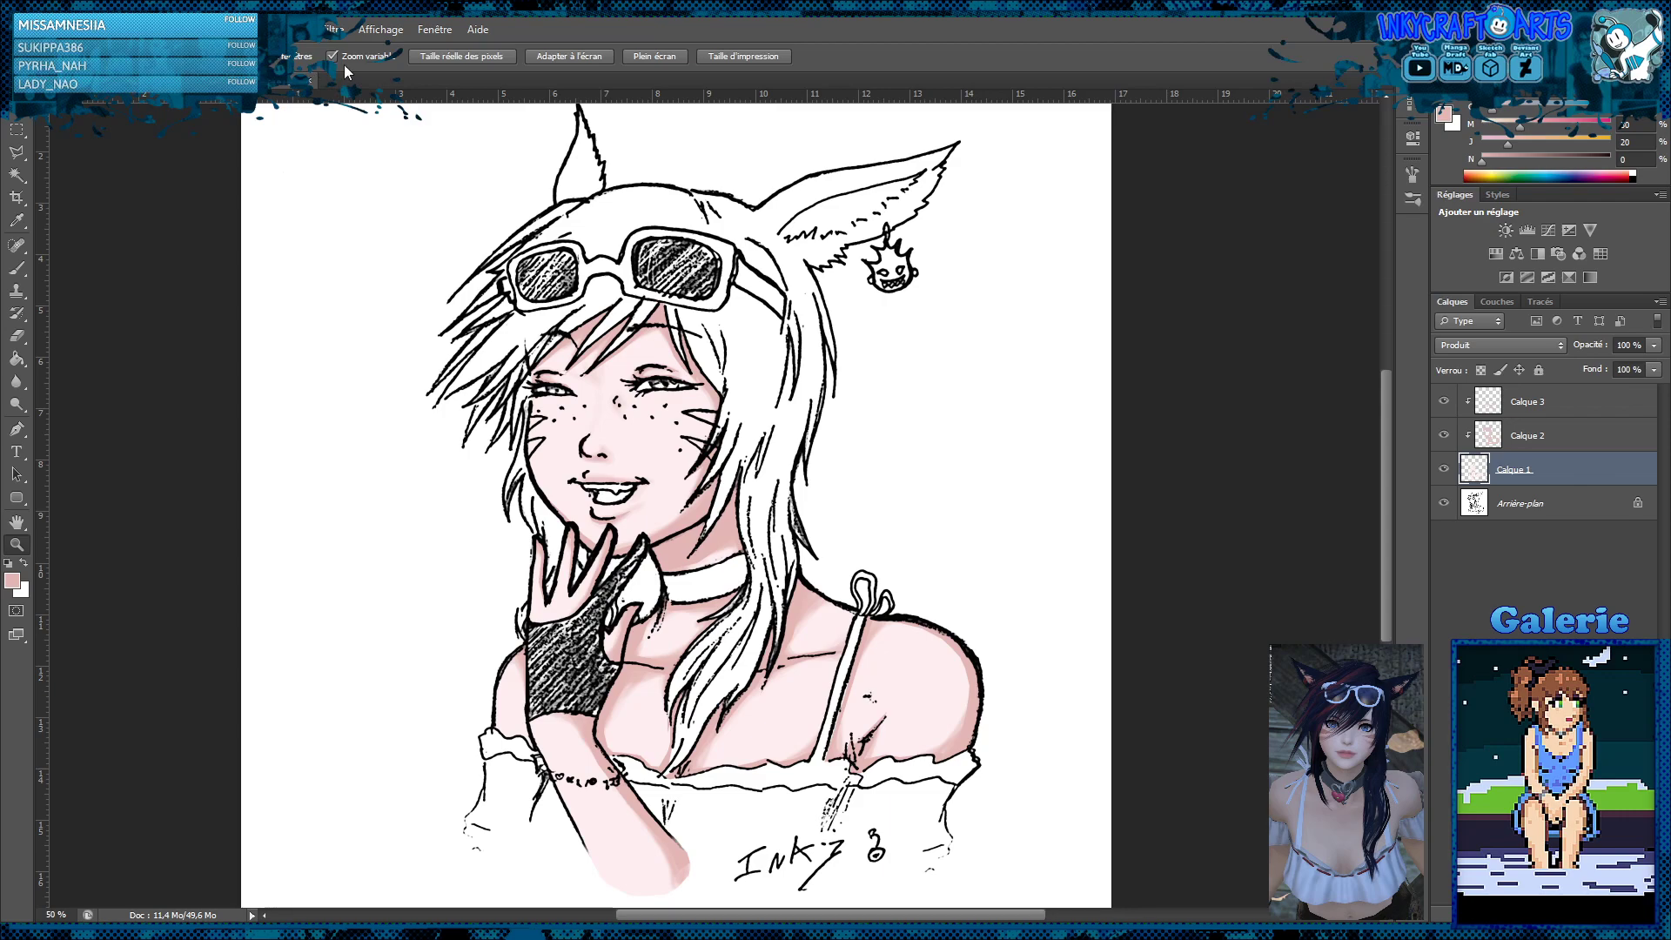
key("i")
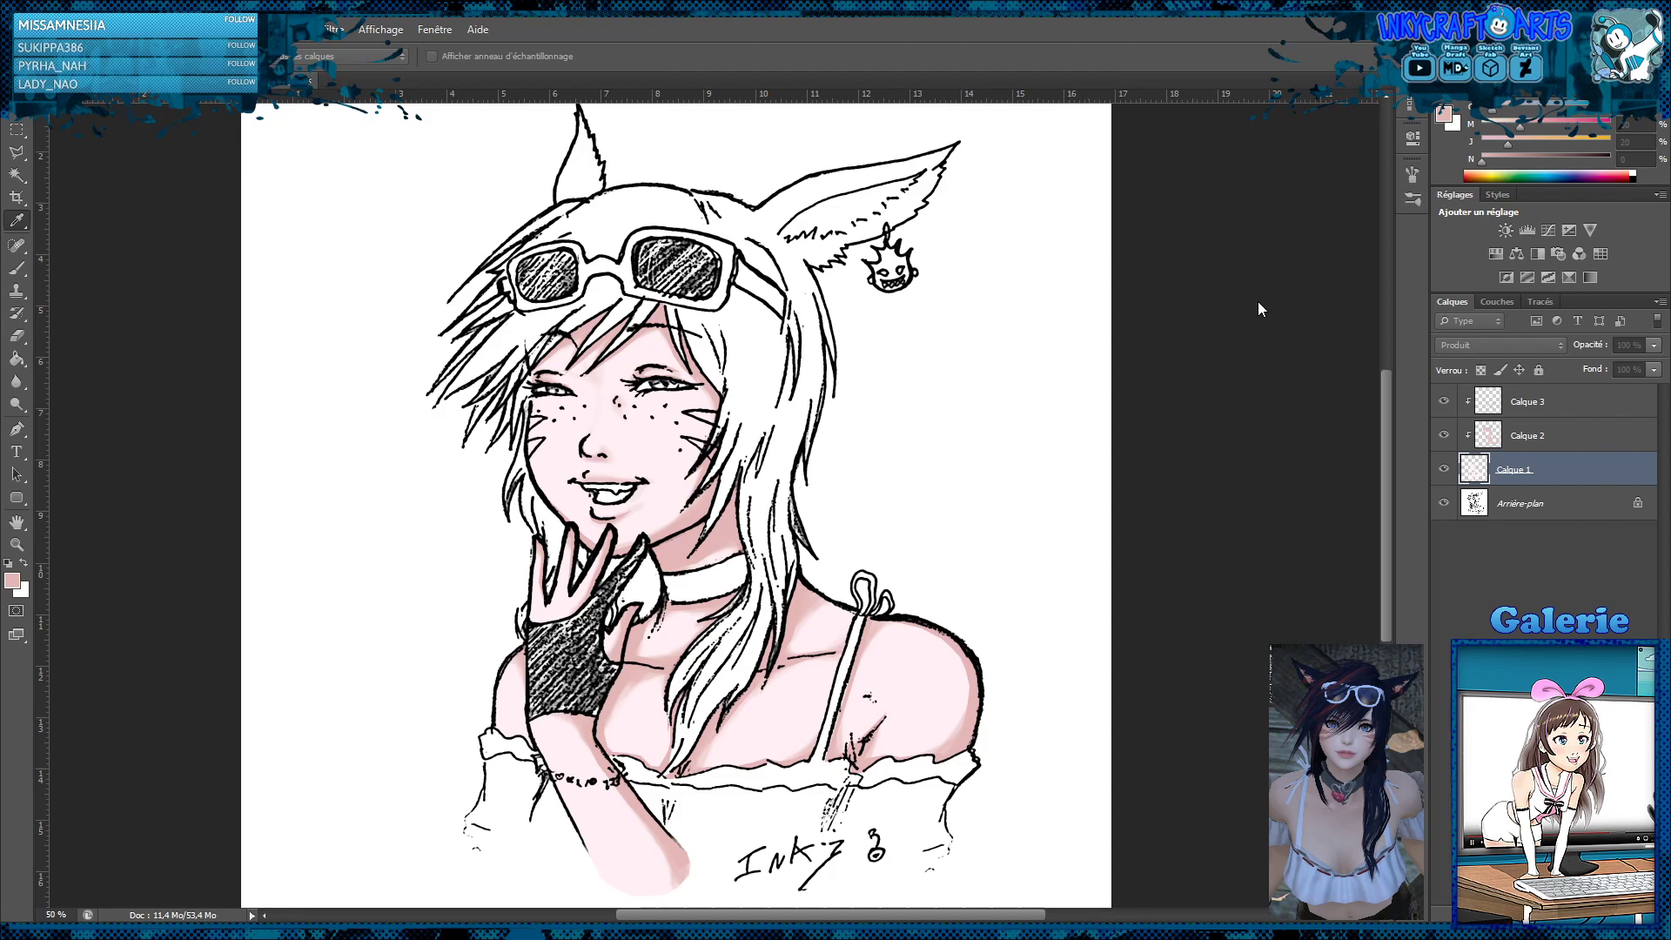
key("z")
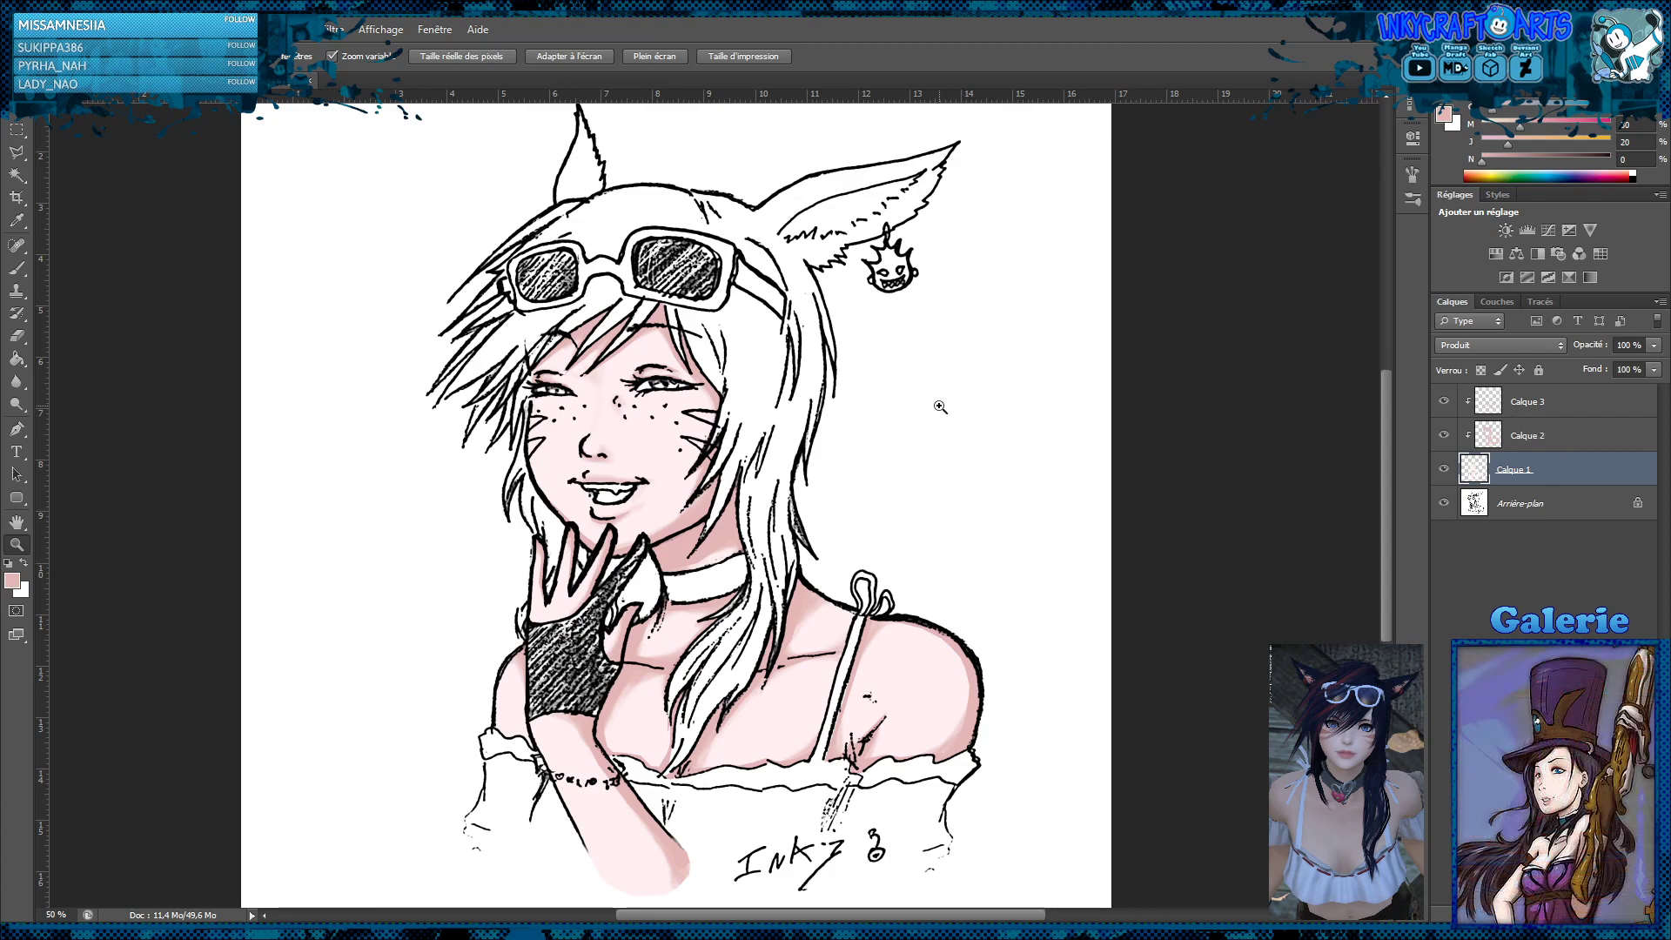
Merge the skin and shadow layers while keeping Arrière-plan separate, and set the merged layer's blend mode to Produit
left_click(1443, 503)
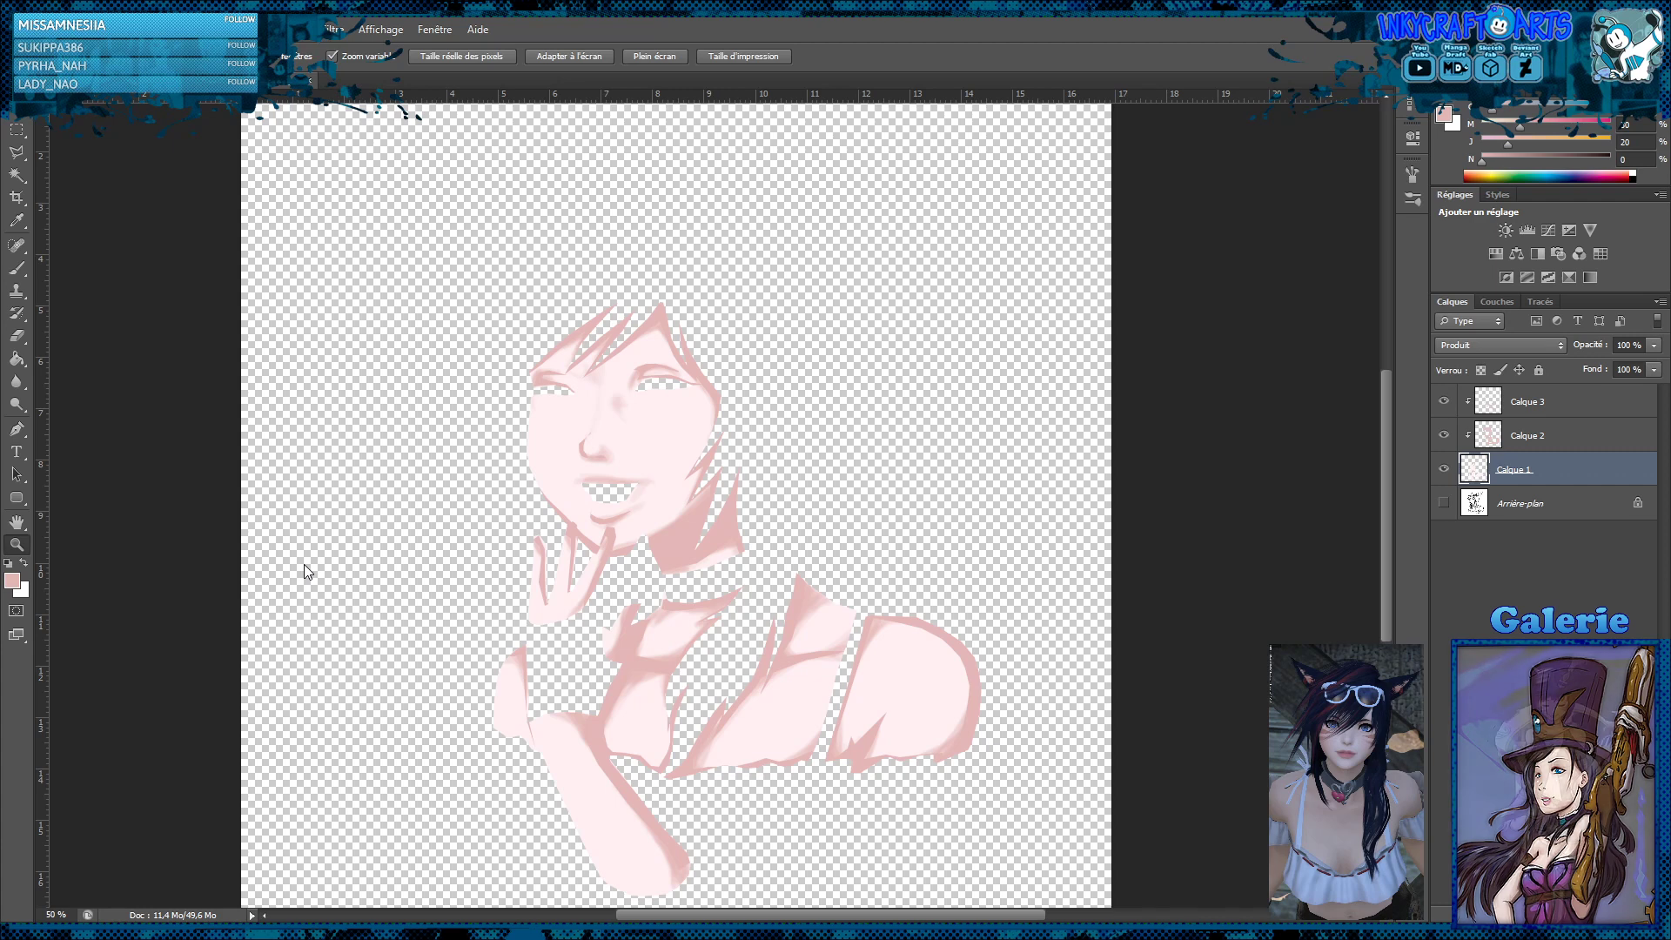
key("ctrl+e")
left_click(1443, 435)
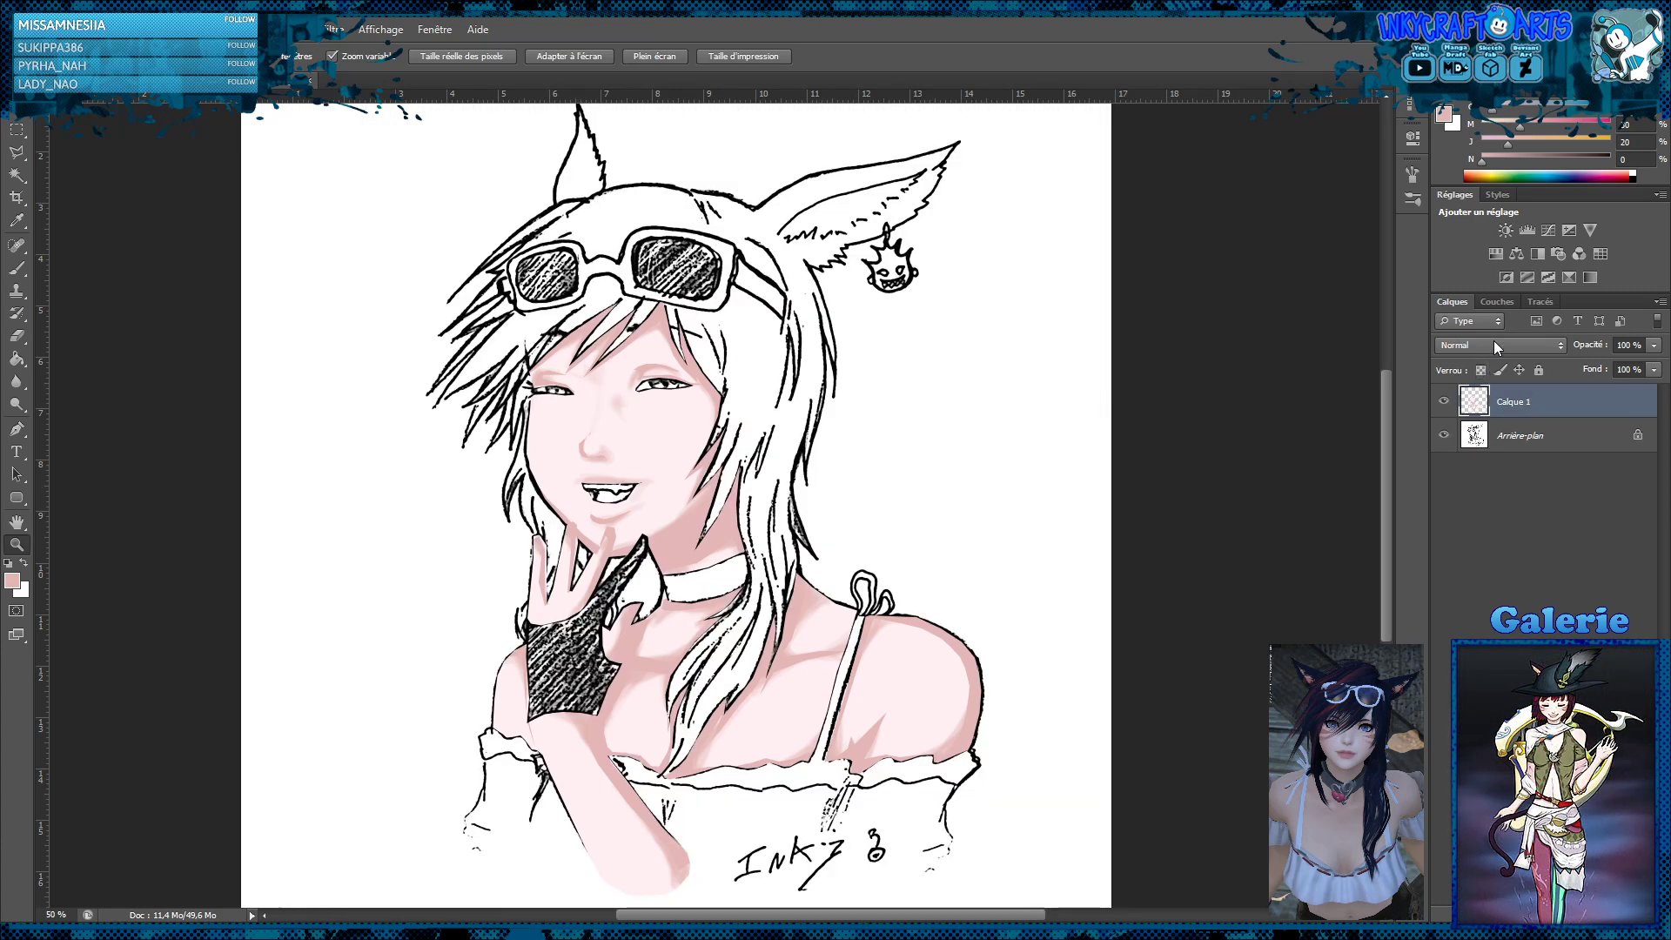
left_click(1493, 341)
left_click(1447, 425)
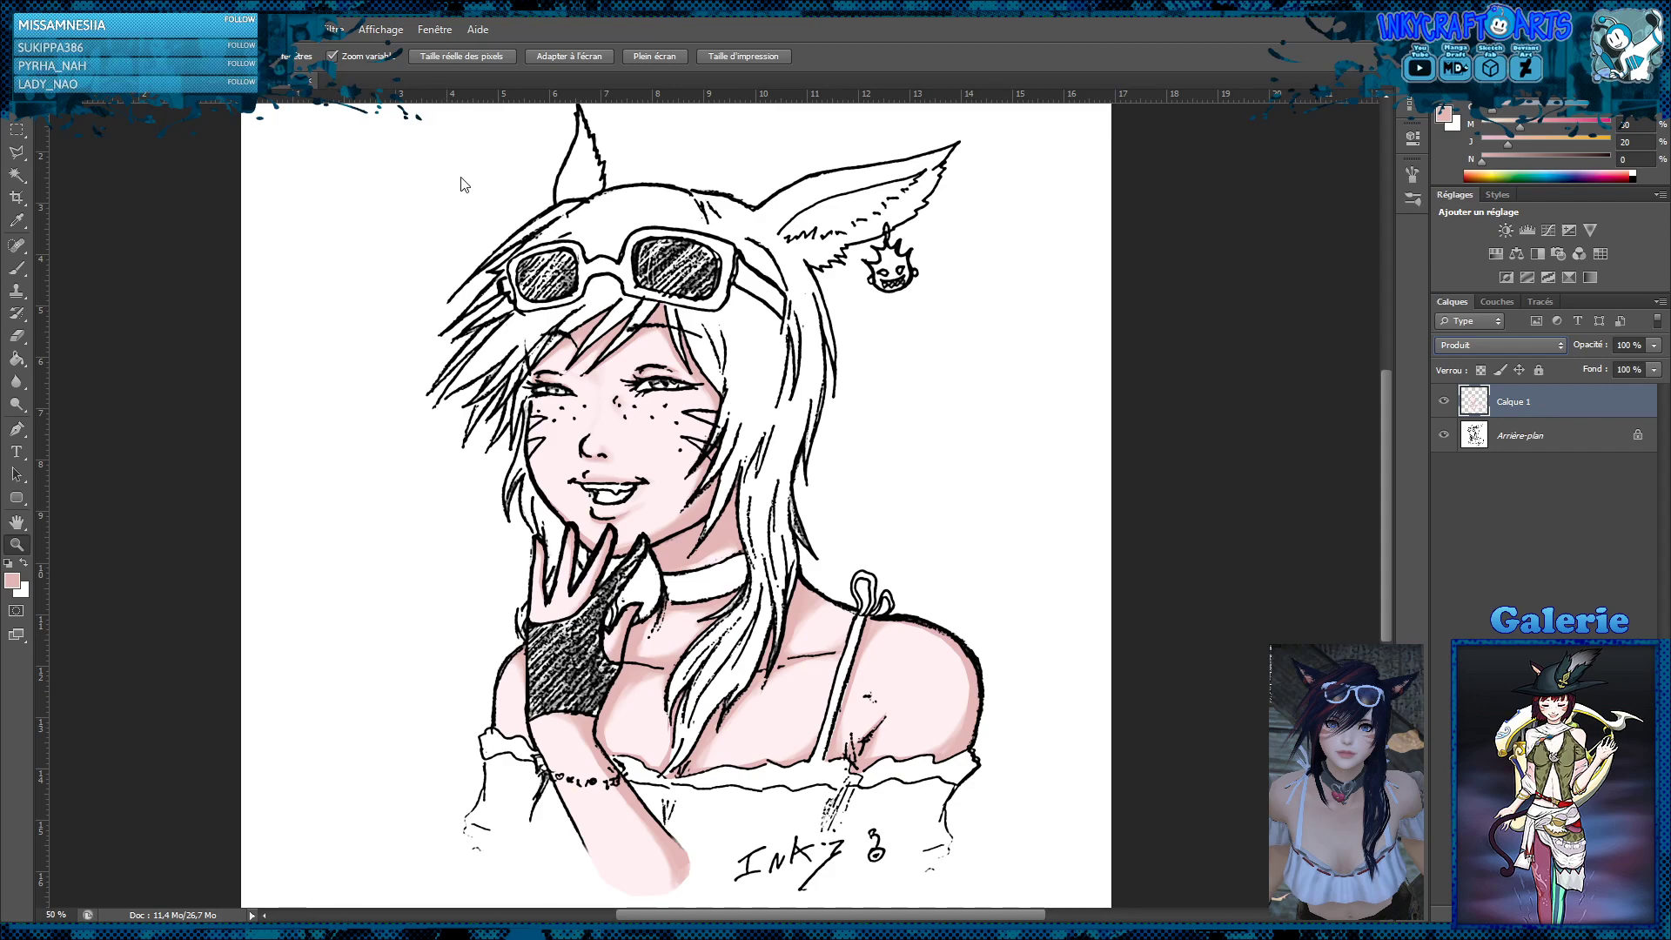
key("i")
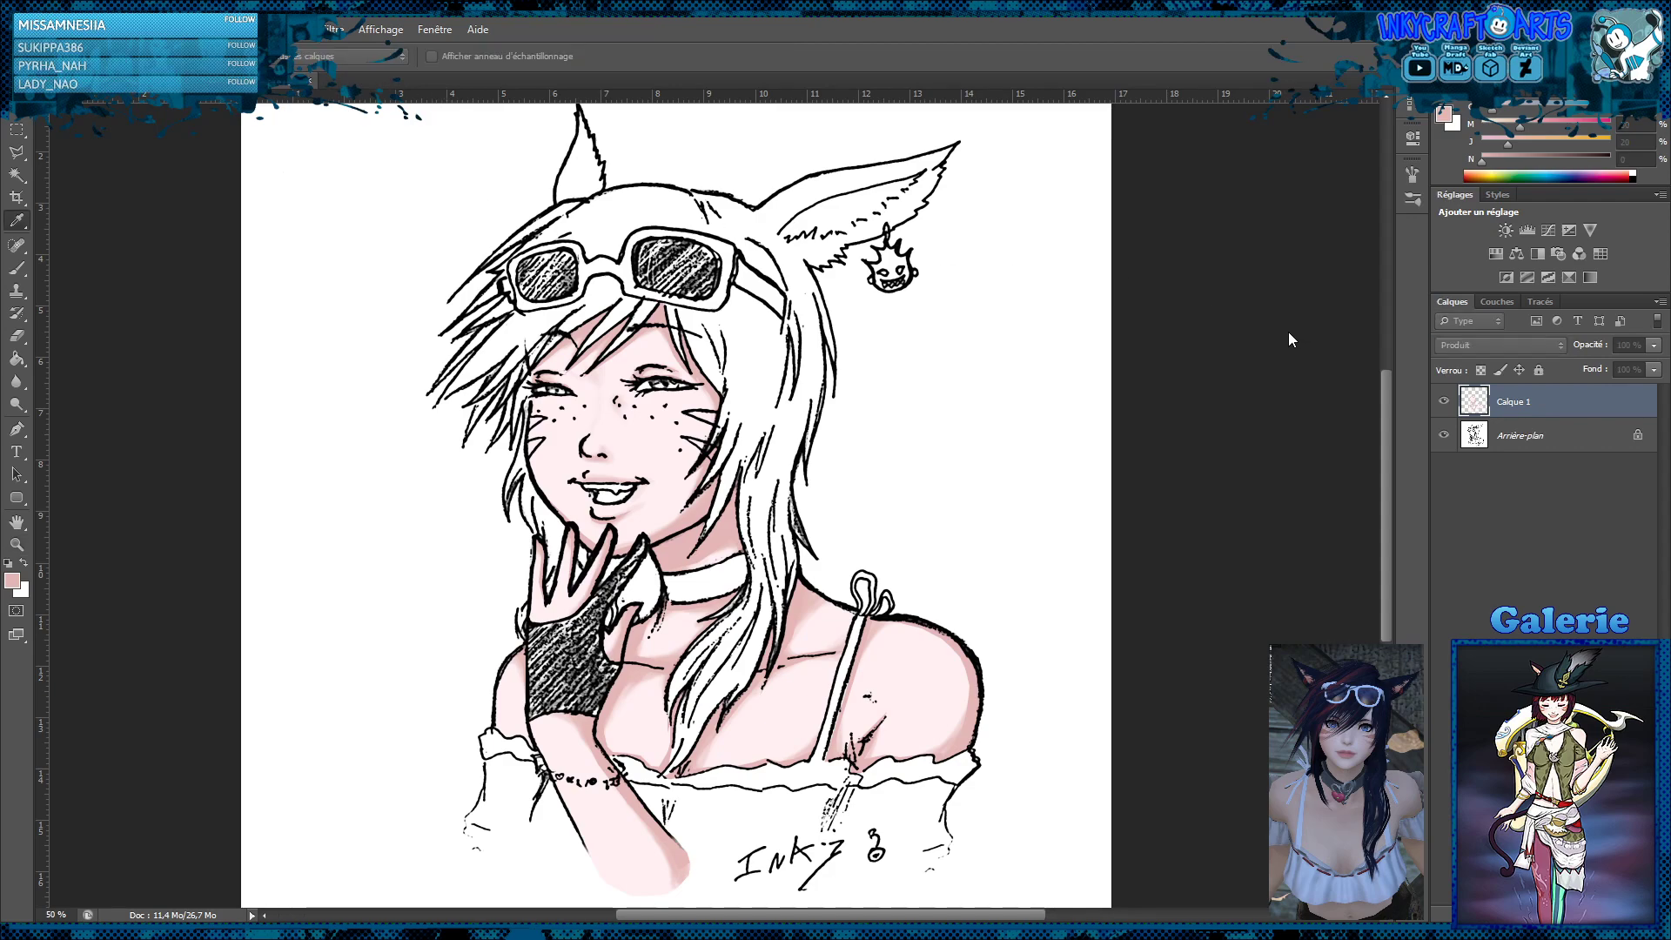
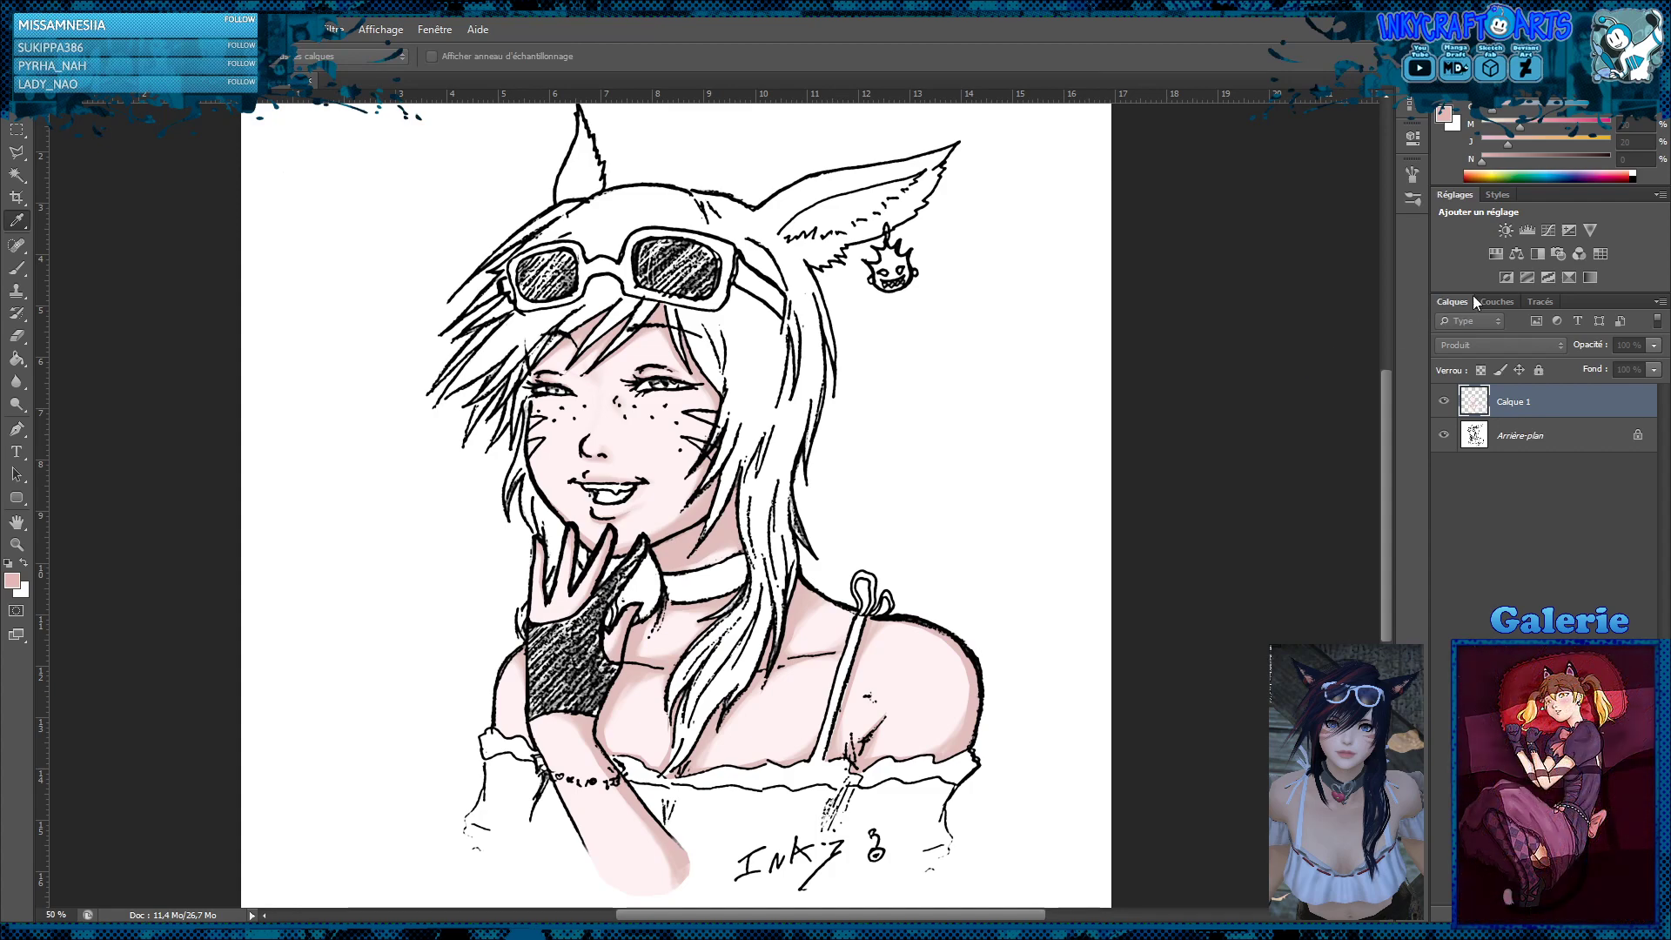
Add a new layer above the skin layer and outline both irises with a lasso selection
key("z")
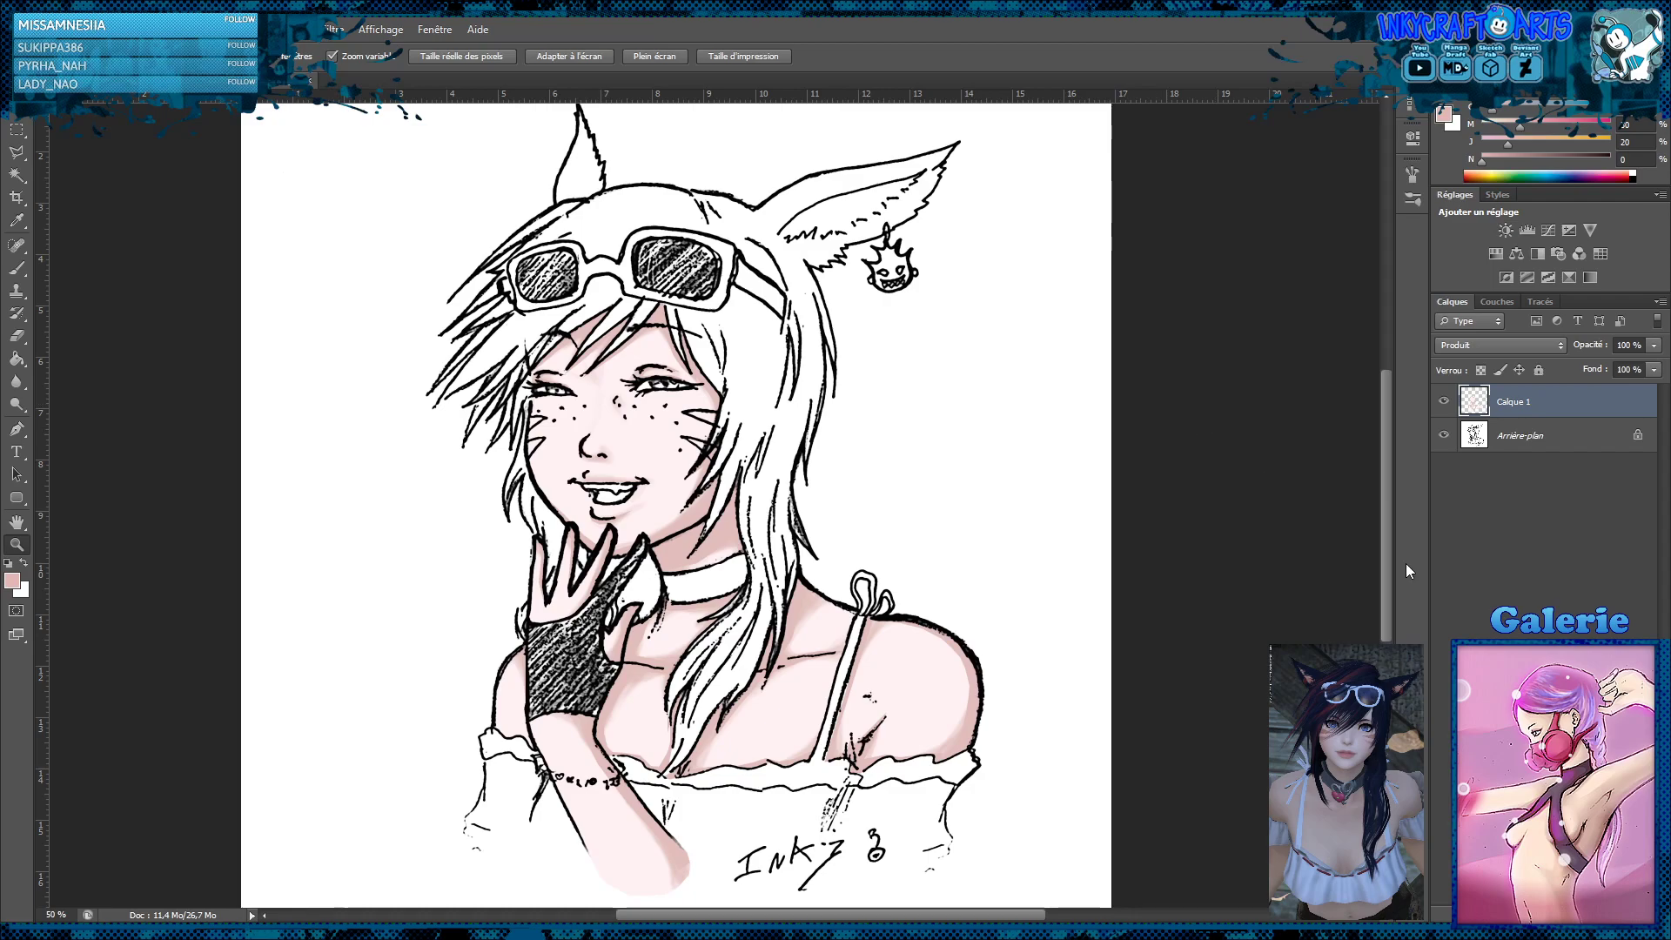
left_click(1594, 911)
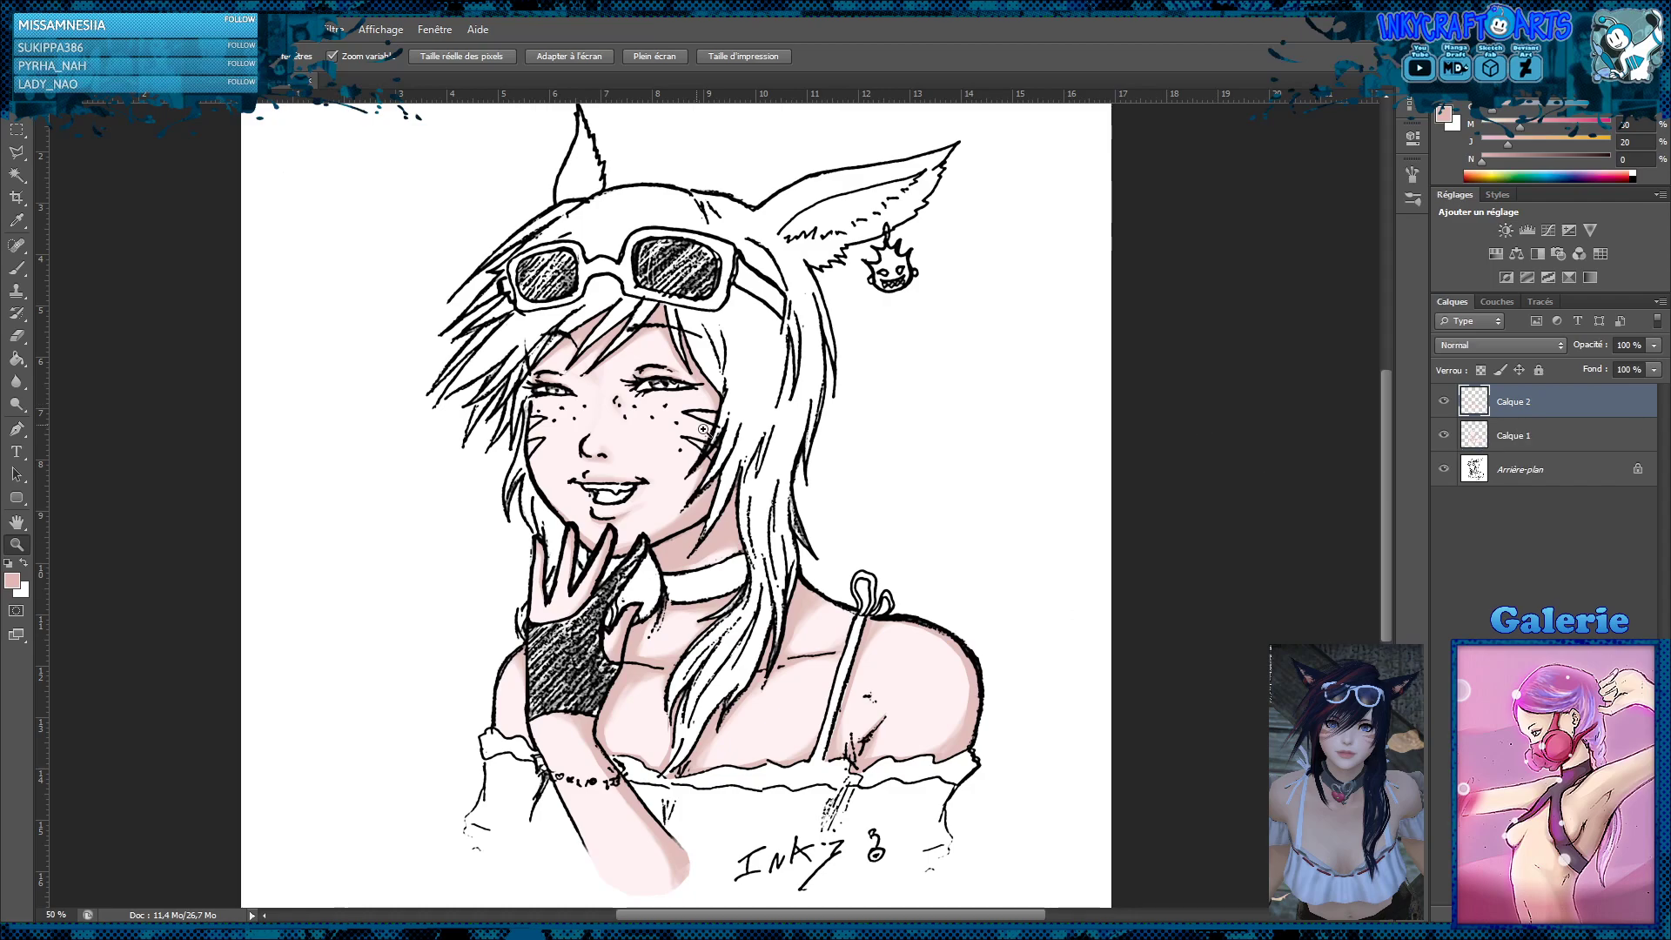
left_click(637, 392)
left_click(640, 394)
left_click(622, 384)
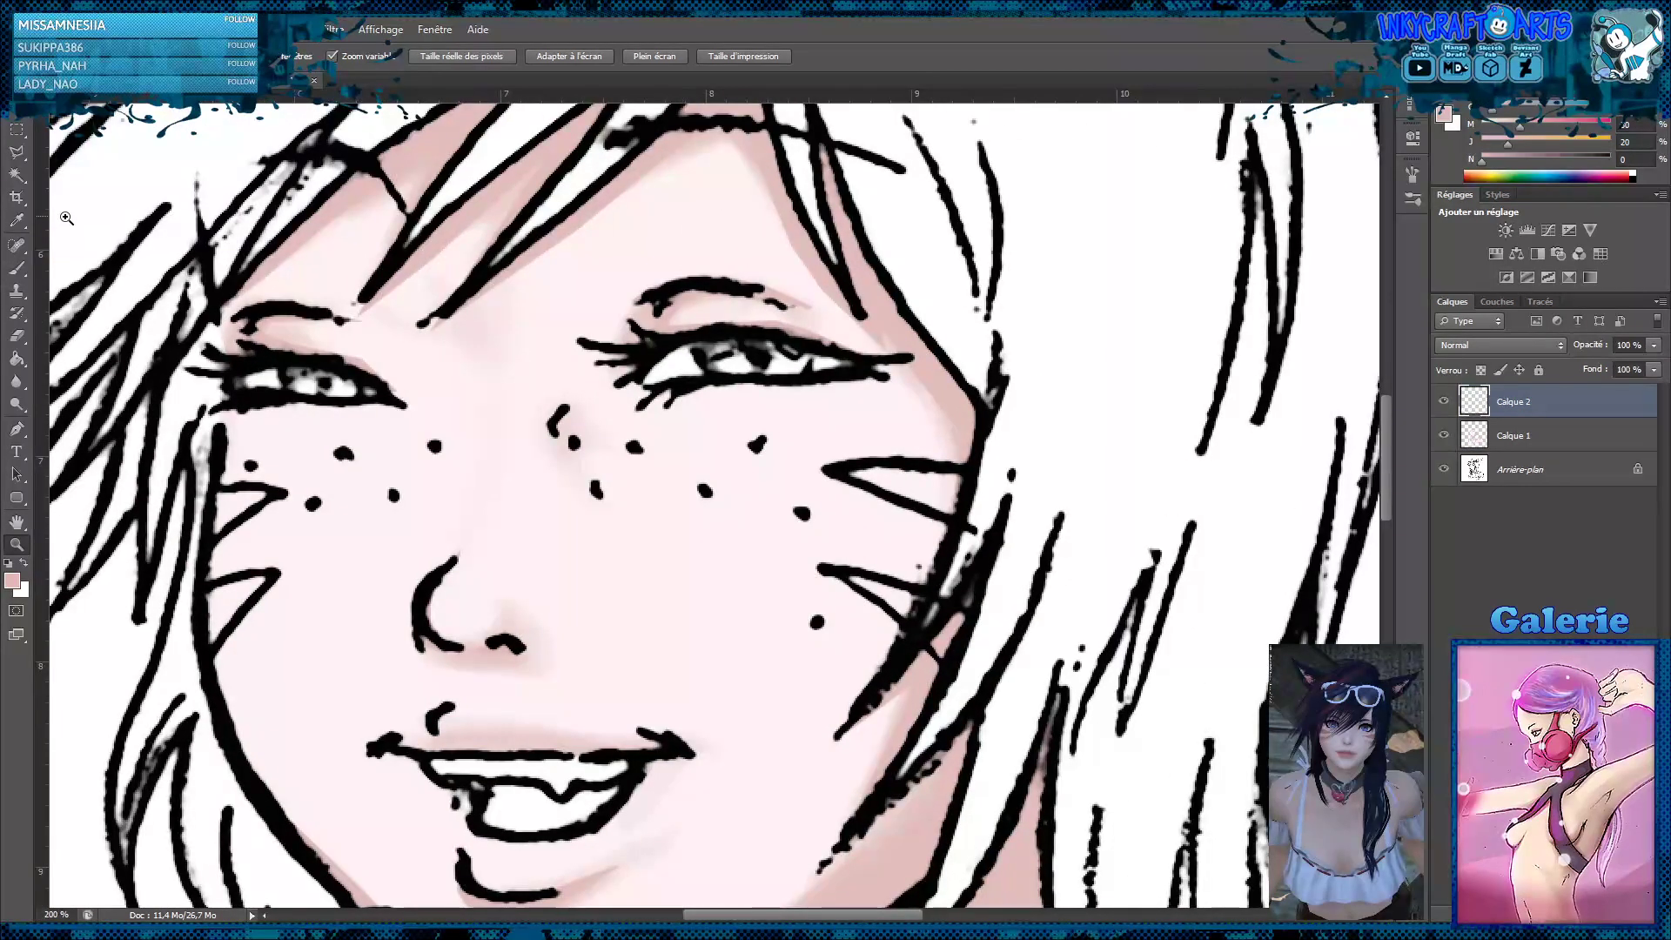
left_click(17, 151)
mouse_move(707, 374)
left_mouse_down()
mouse_move(811, 379)
mouse_move(814, 350)
mouse_move(708, 334)
mouse_move(703, 364)
mouse_move(729, 381)
left_mouse_up()
mouse_move(383, 405)
left_mouse_down()
mouse_move(331, 364)
mouse_move(301, 399)
left_mouse_up()
Fill the selected irises with teal blue, set their layer's blend mode to Produit, and clear the selection
left_click(14, 360)
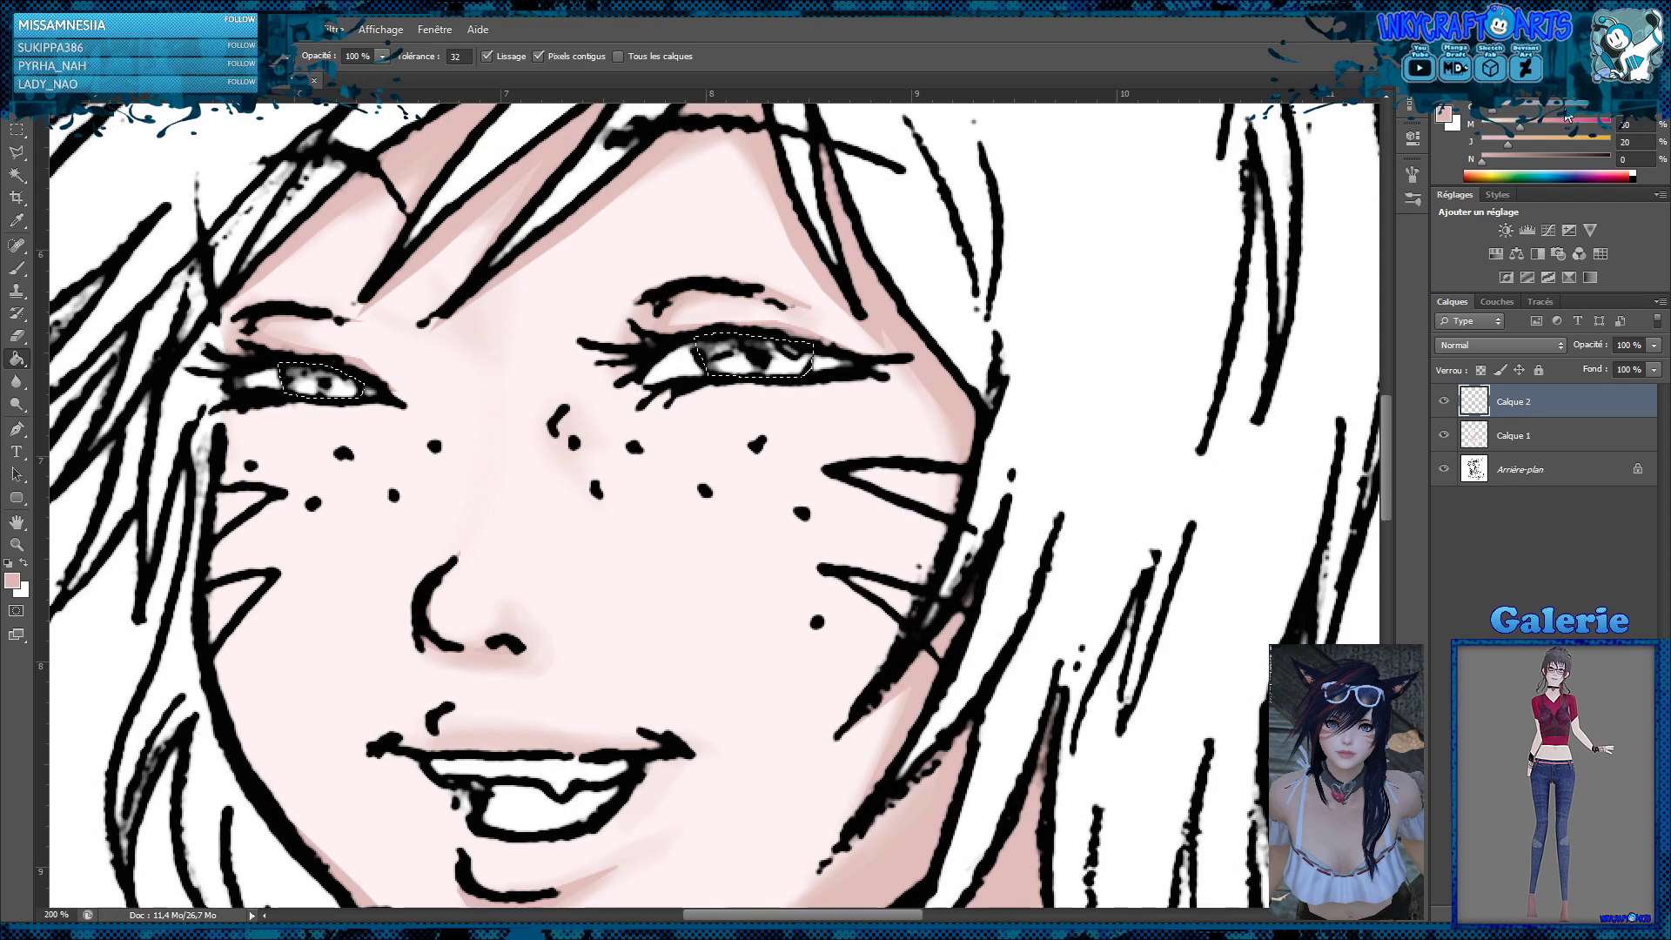
left_click(1521, 175)
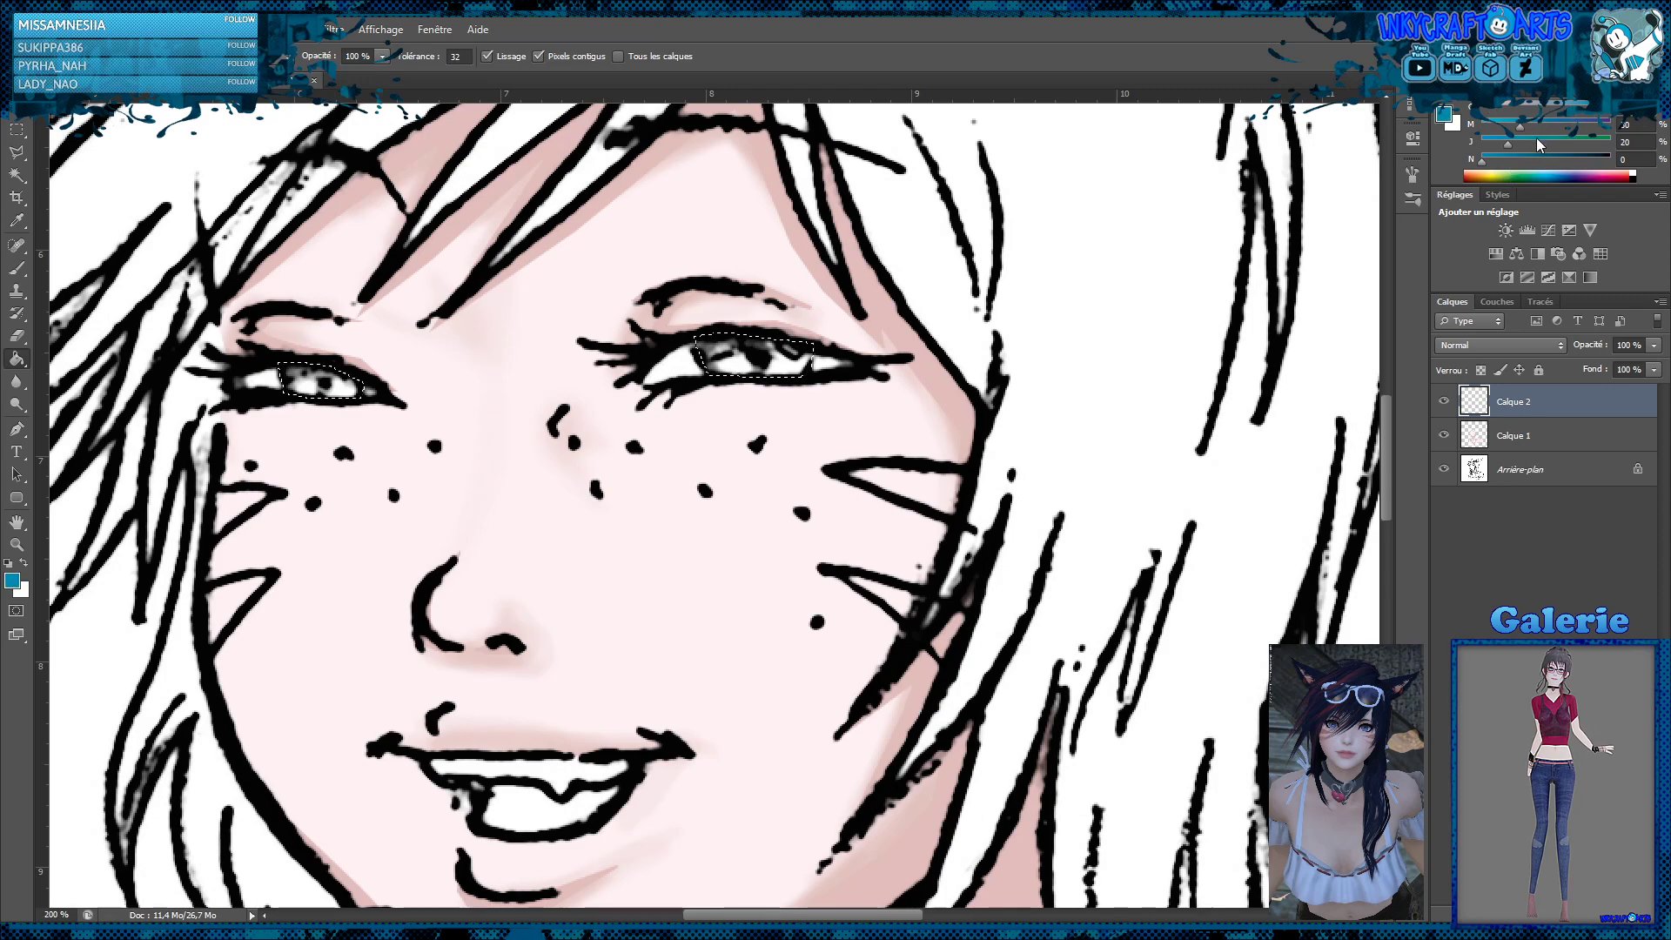
left_click(1022, 405)
left_click(1508, 348)
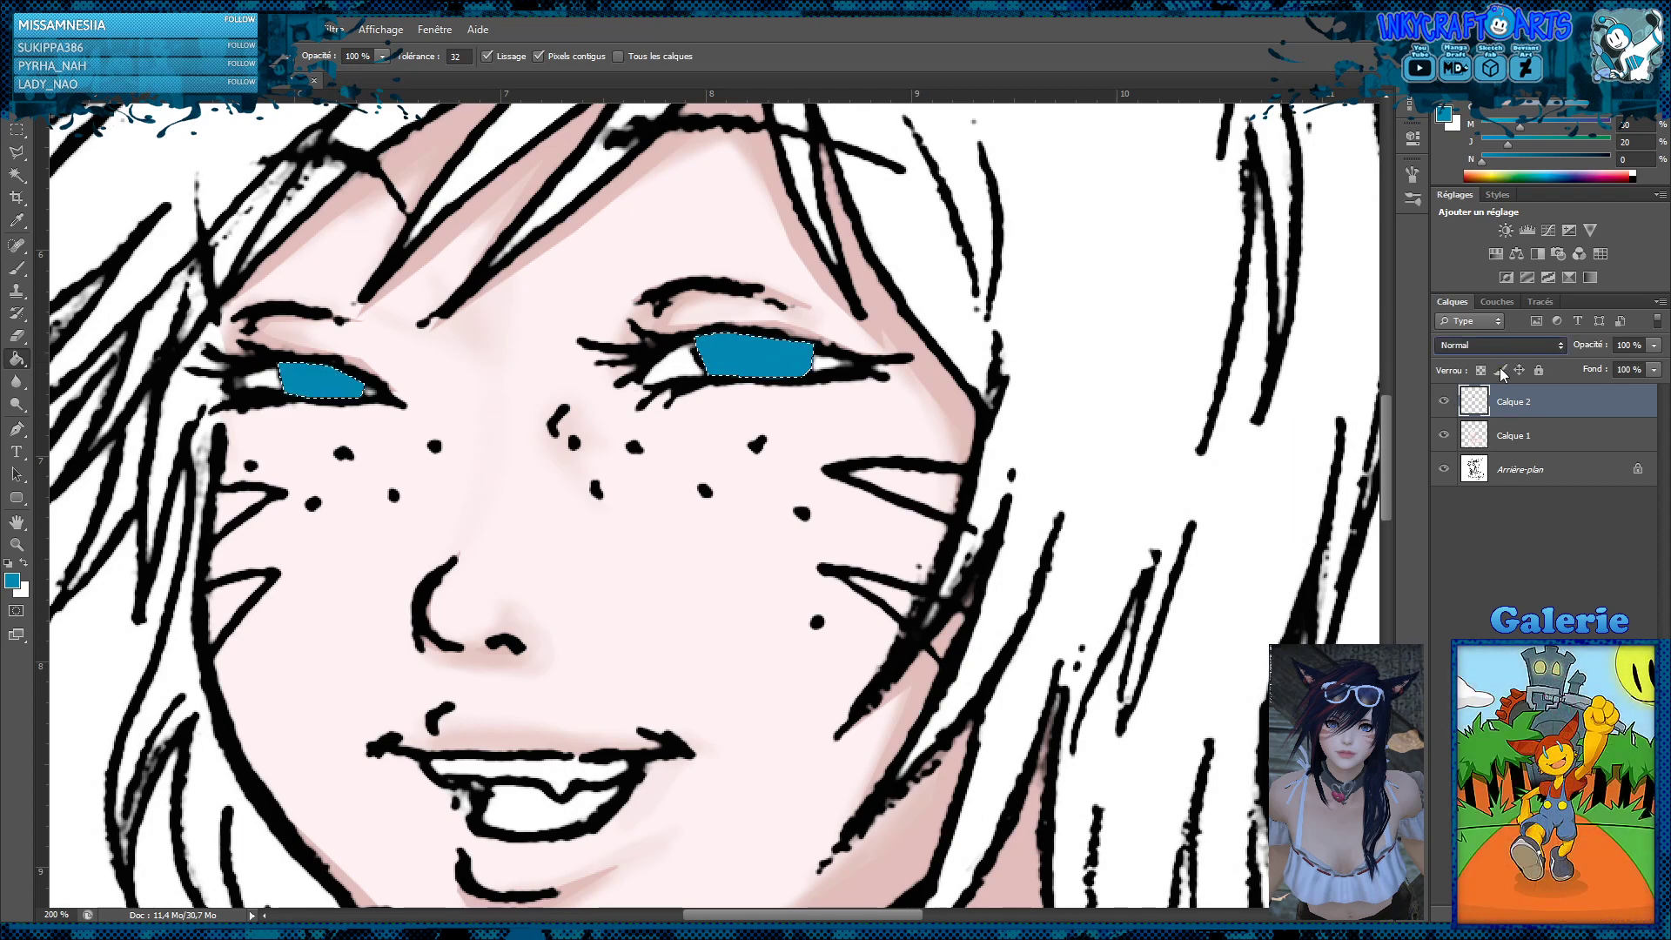
left_click(1463, 414)
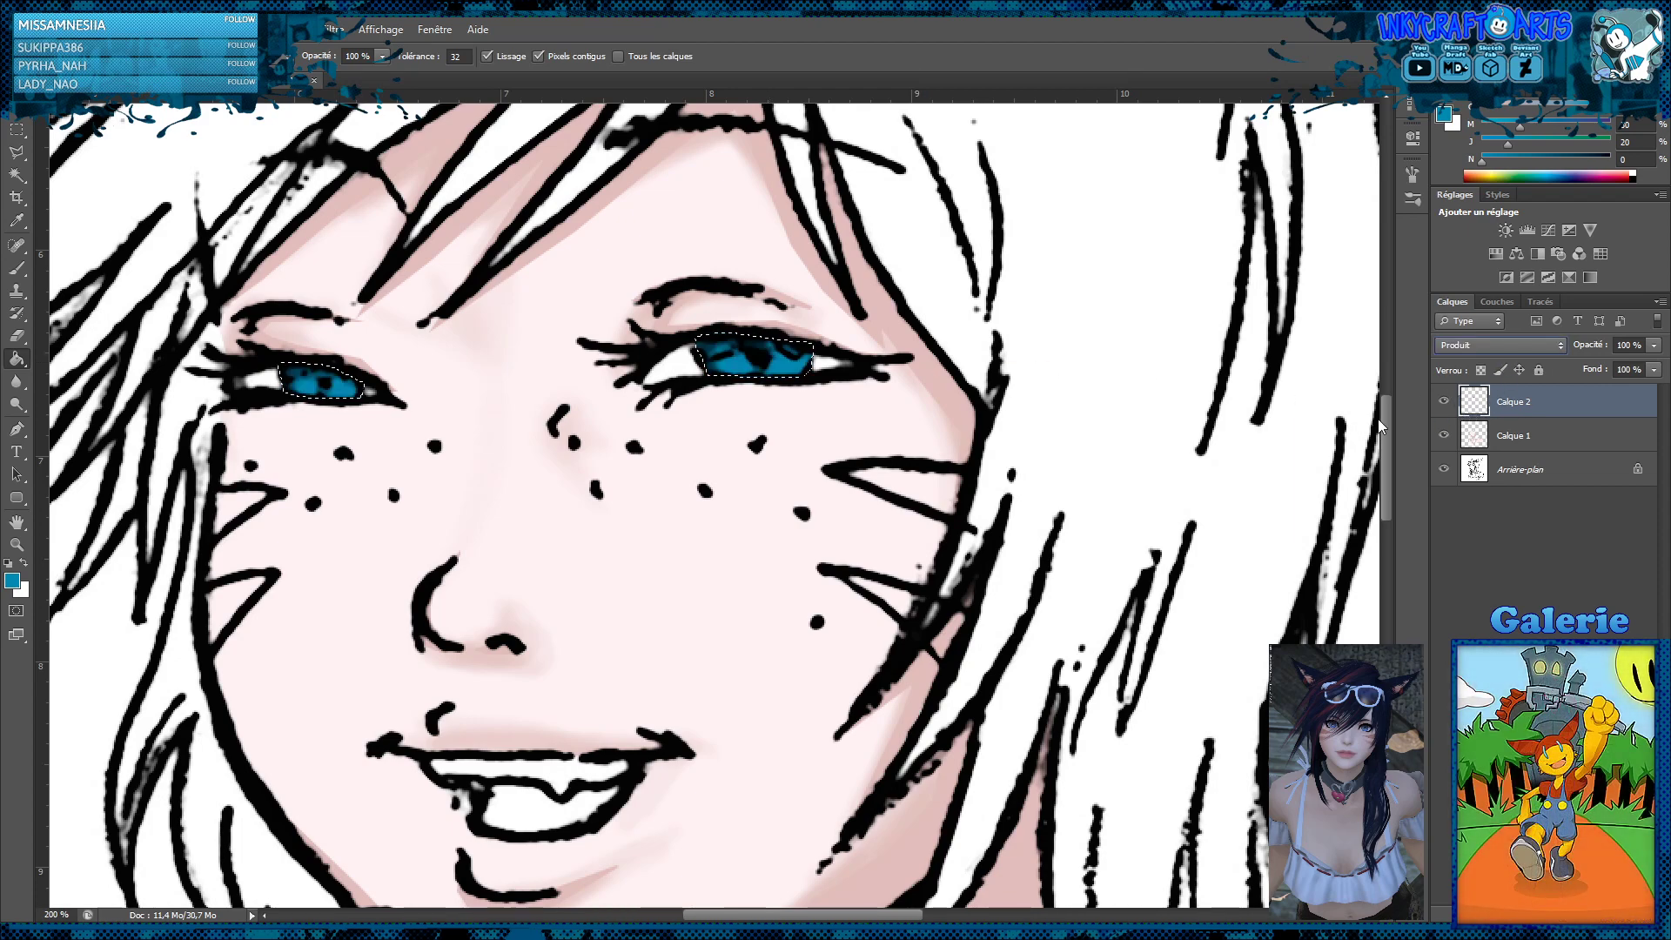
left_click(17, 129)
left_click(672, 211)
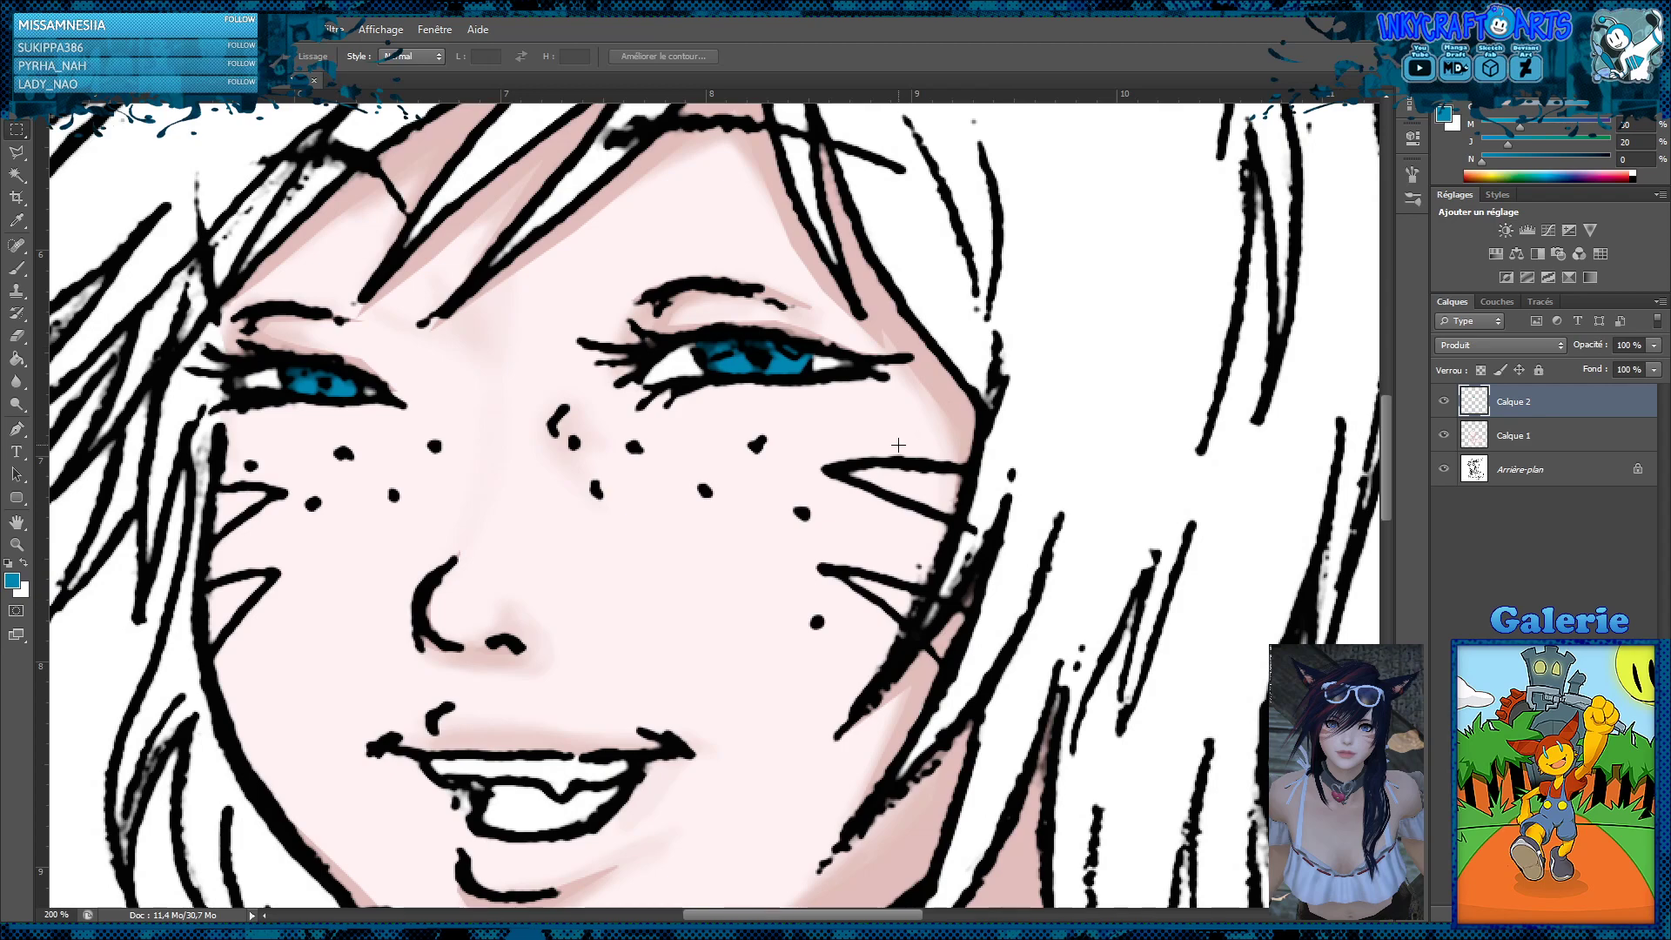
Shift the iris colour on Calque 2 from teal towards a purer blue with colour adjustments
key("z")
left_click(805, 343, "alt")
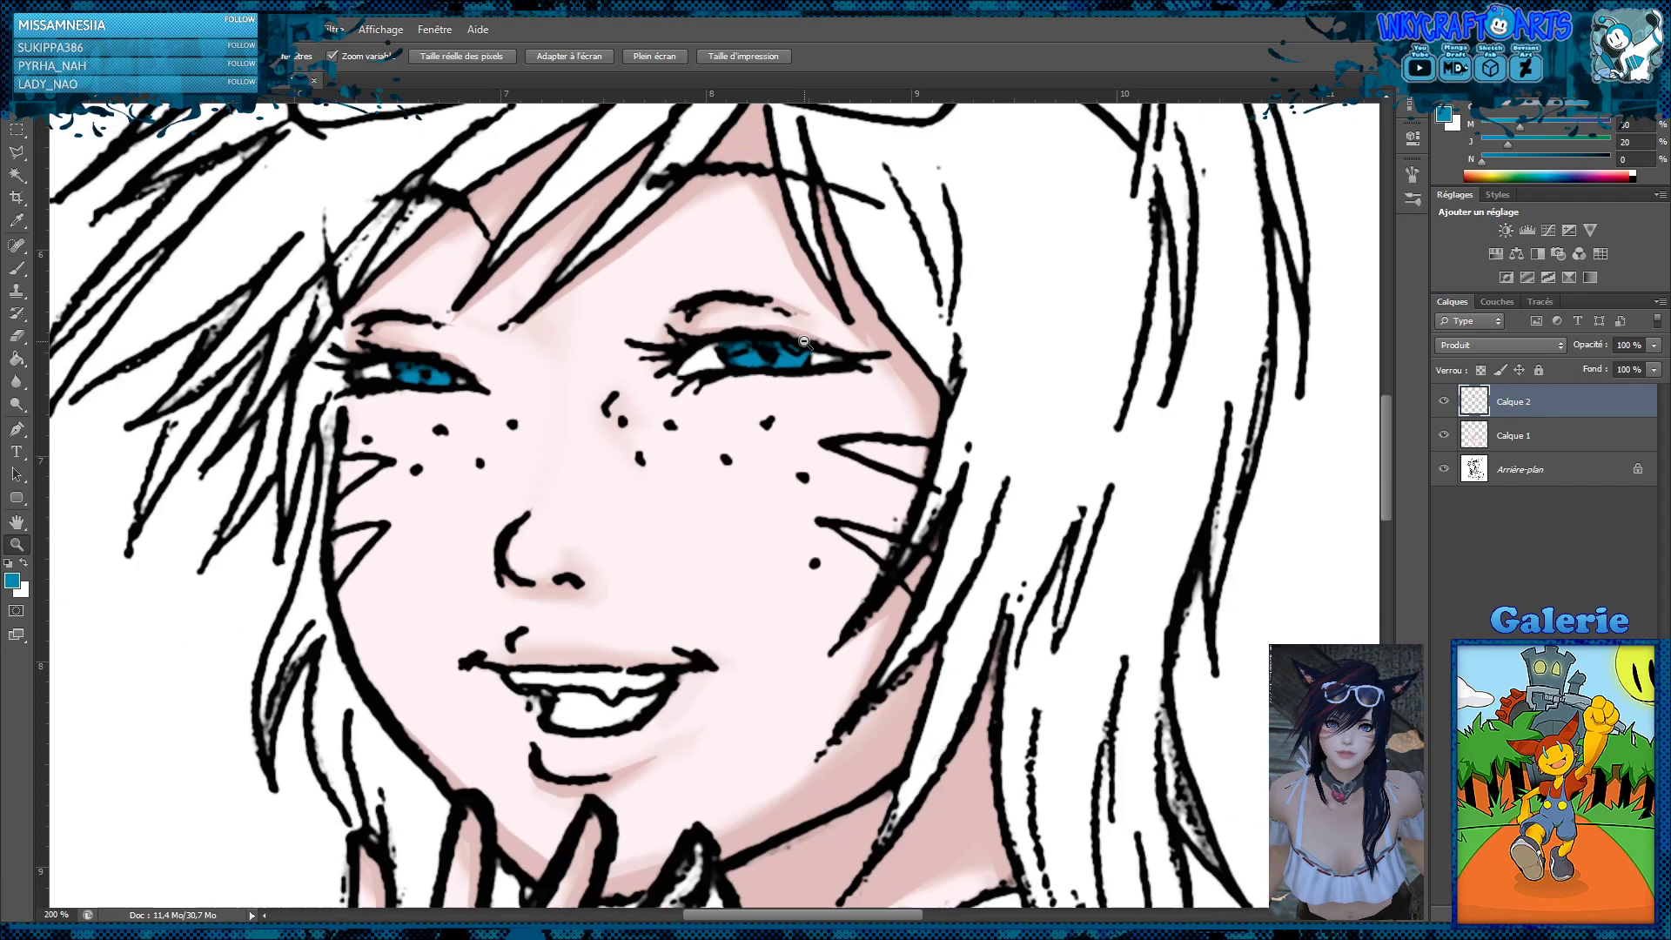
left_click(805, 343, "alt")
left_click(804, 343, "alt")
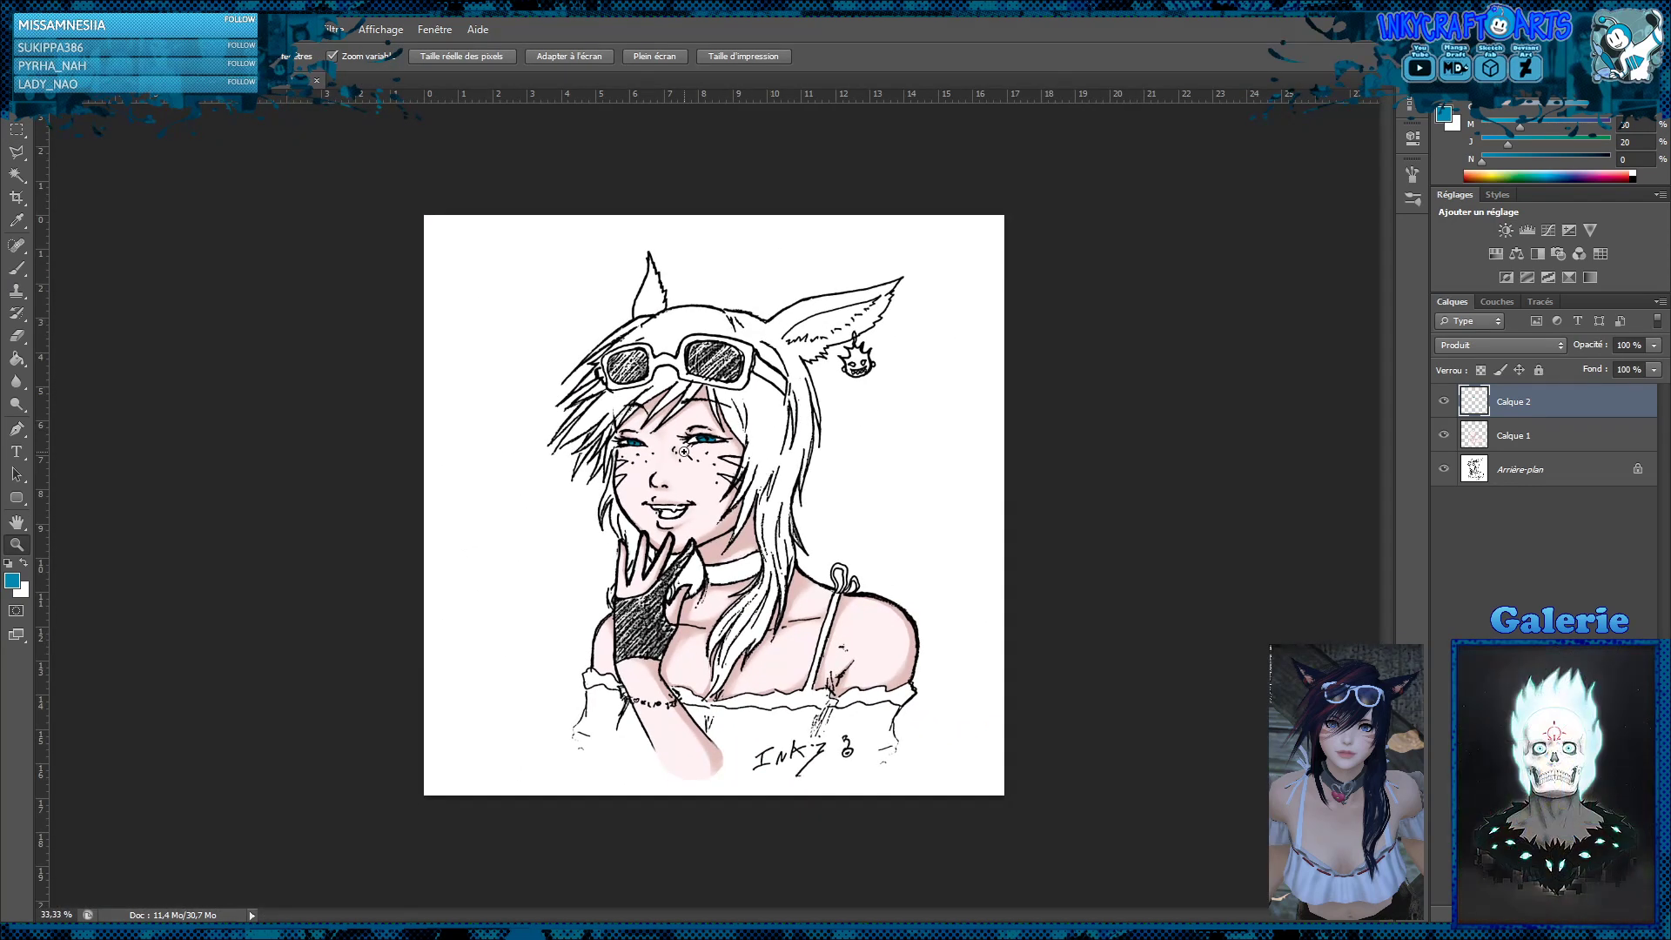
left_click(691, 450)
left_click(679, 455)
left_click(683, 454)
left_click(717, 448)
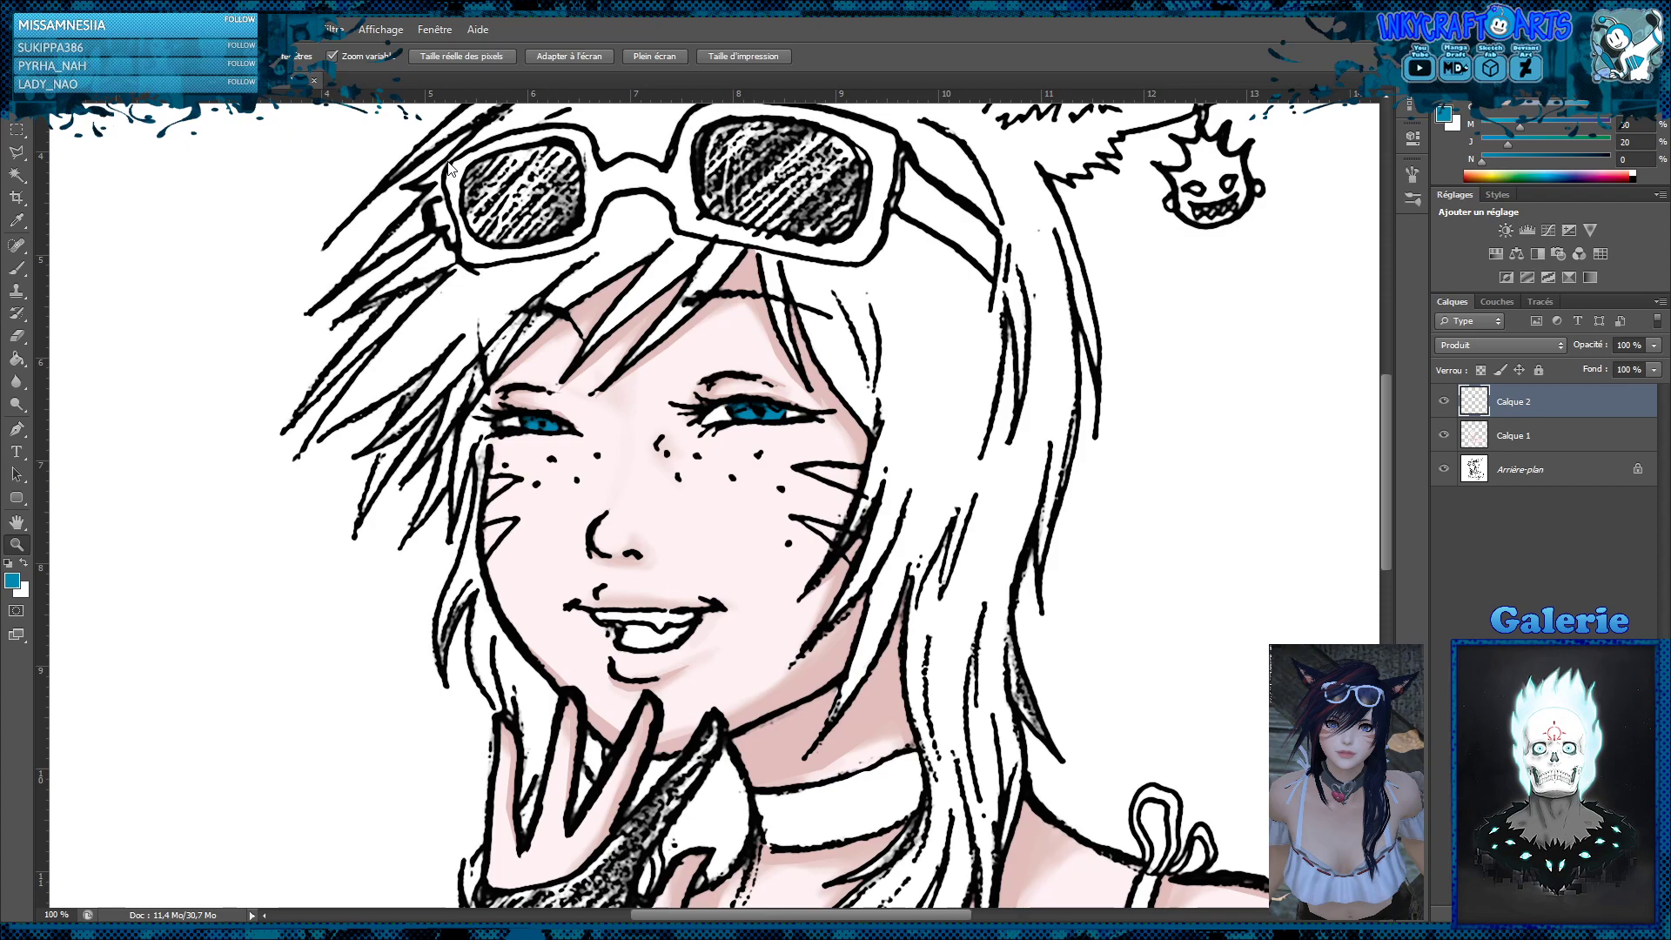
key("i")
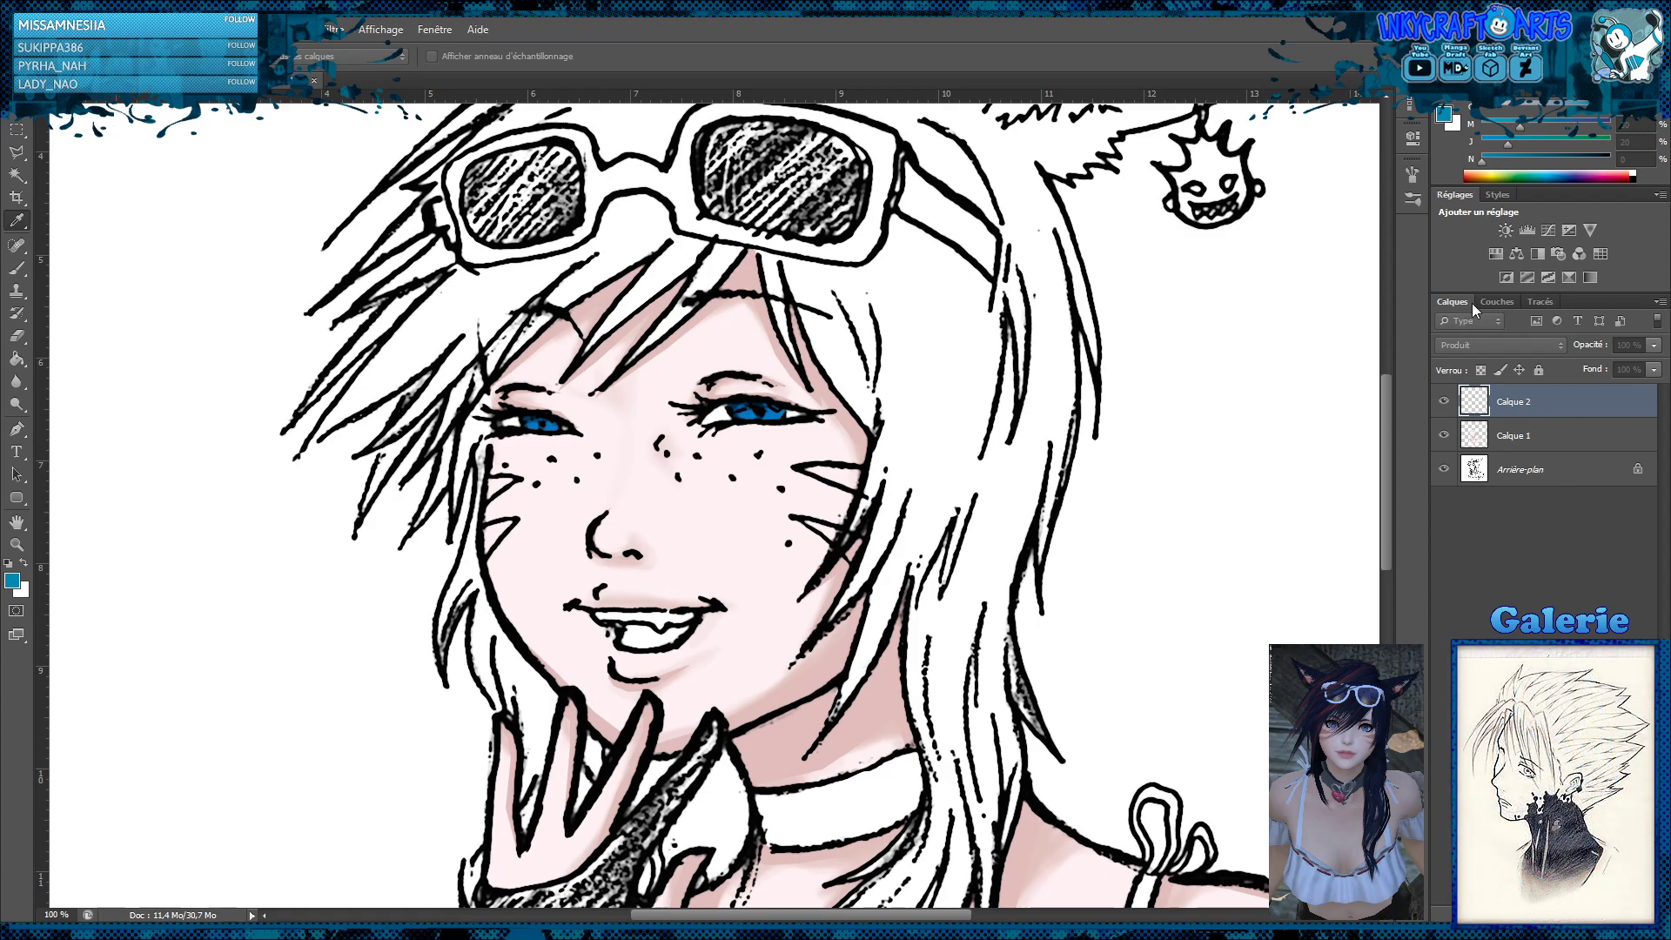
key("z")
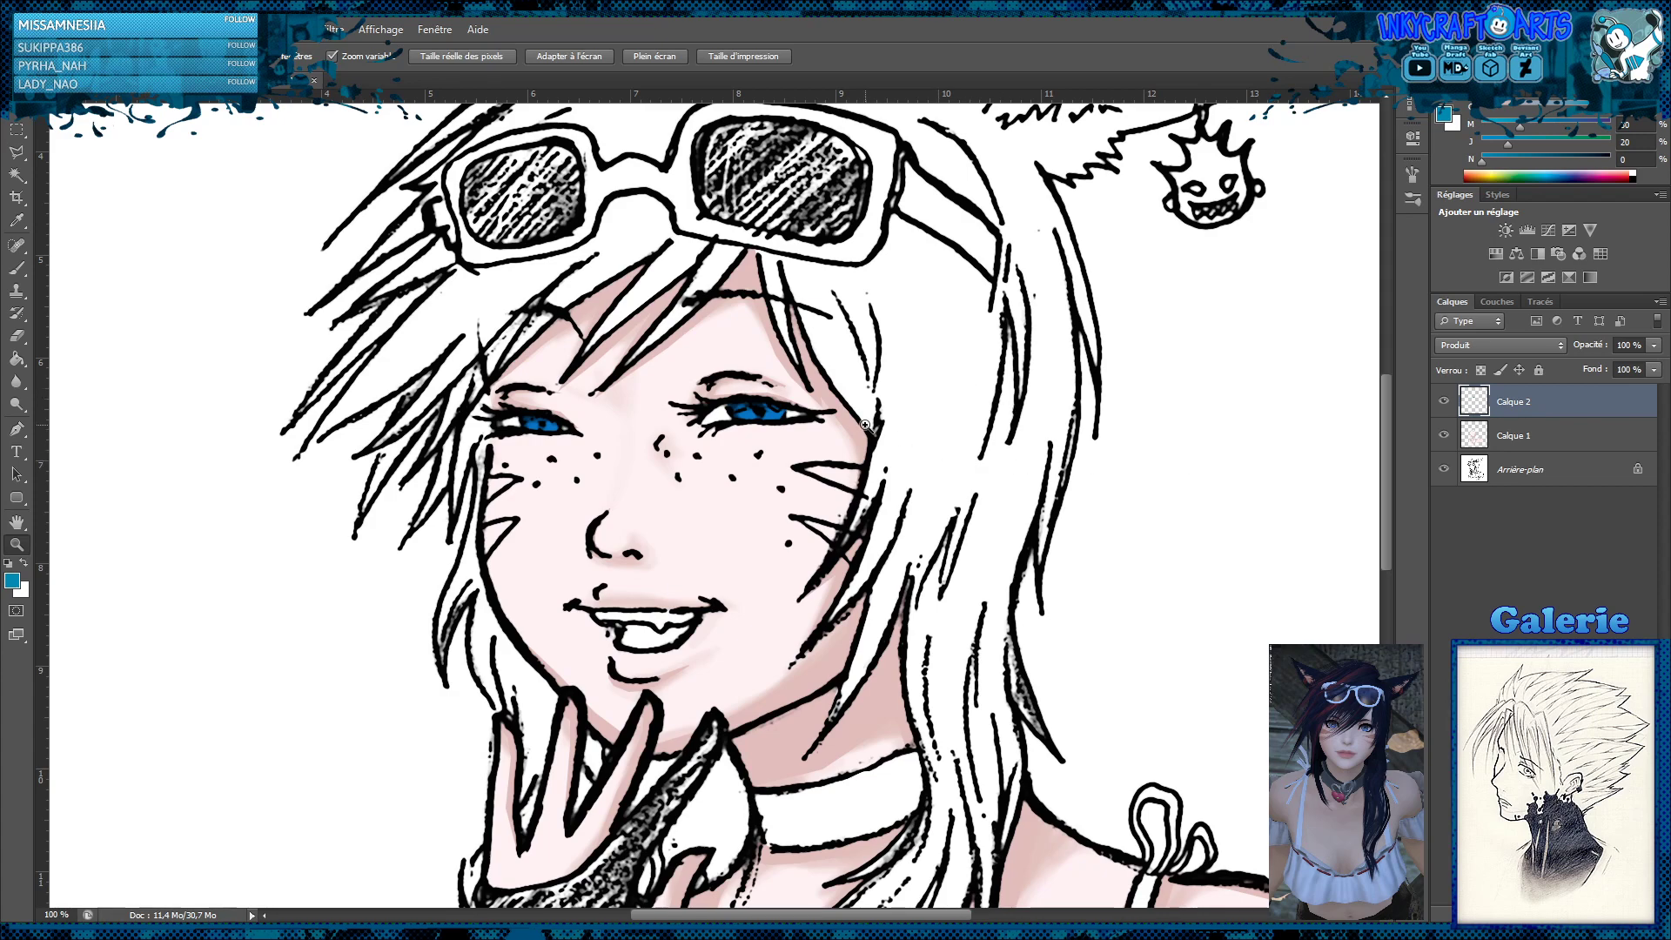
Add a new layer directly above Calque 1 and clip it to the skin layer
left_click(1538, 446)
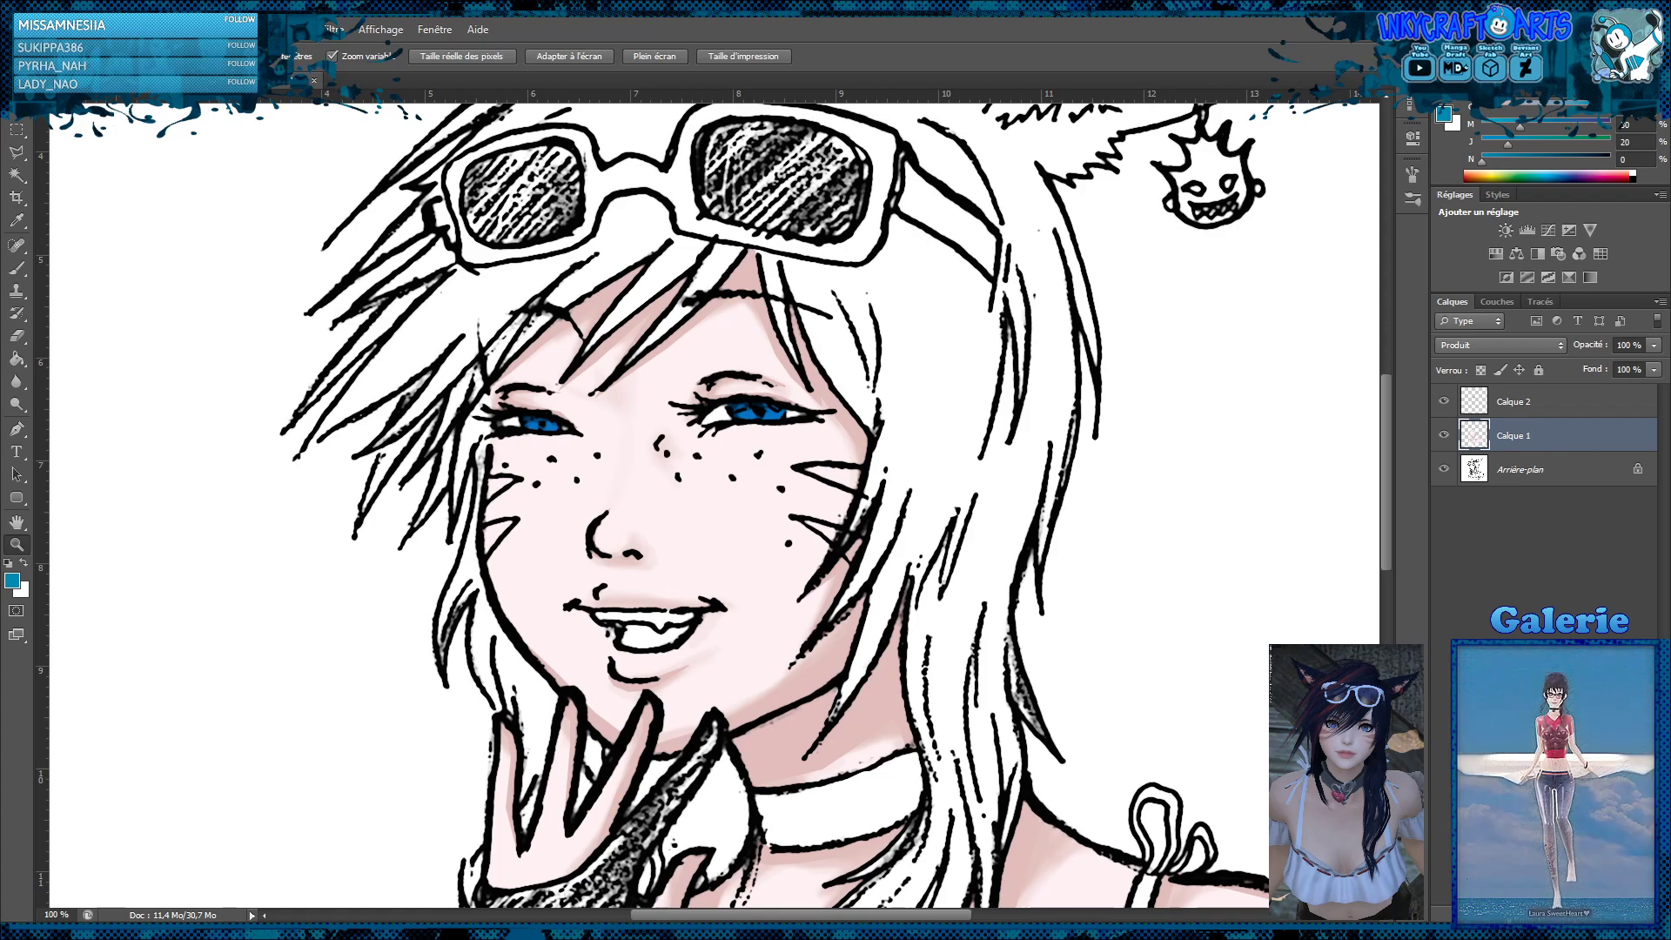
left_click(1588, 914)
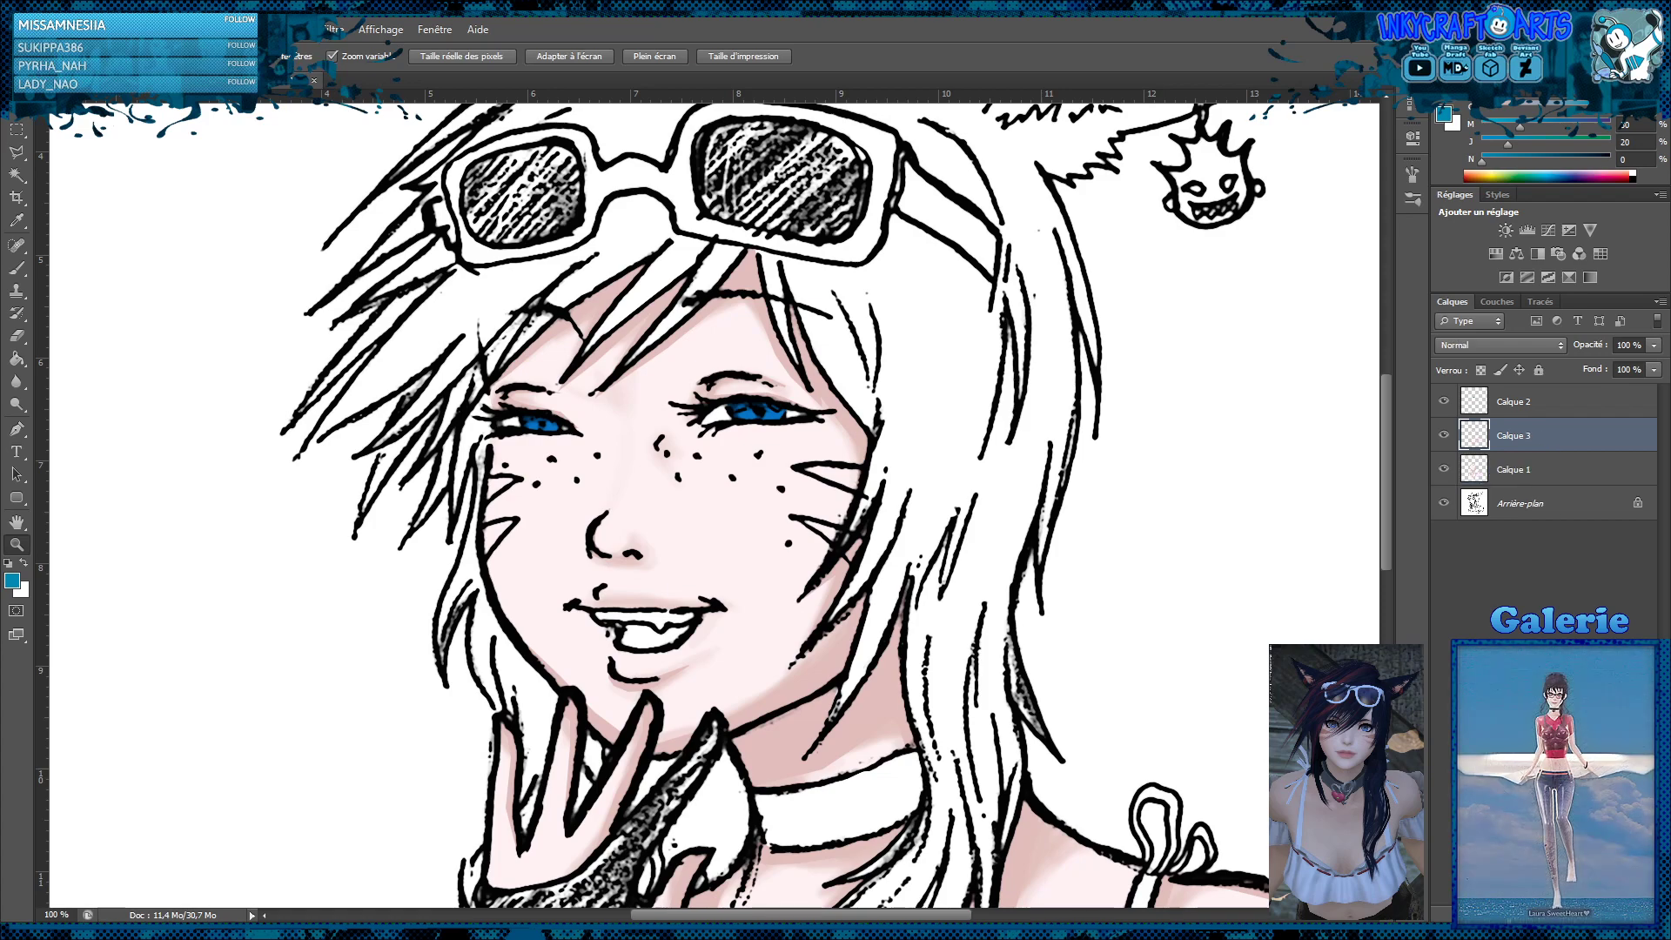
left_click(1558, 451, "alt")
Brush pinkish-red eyeshadow above and below both eyes at 18% brush opacity
left_click(16, 267)
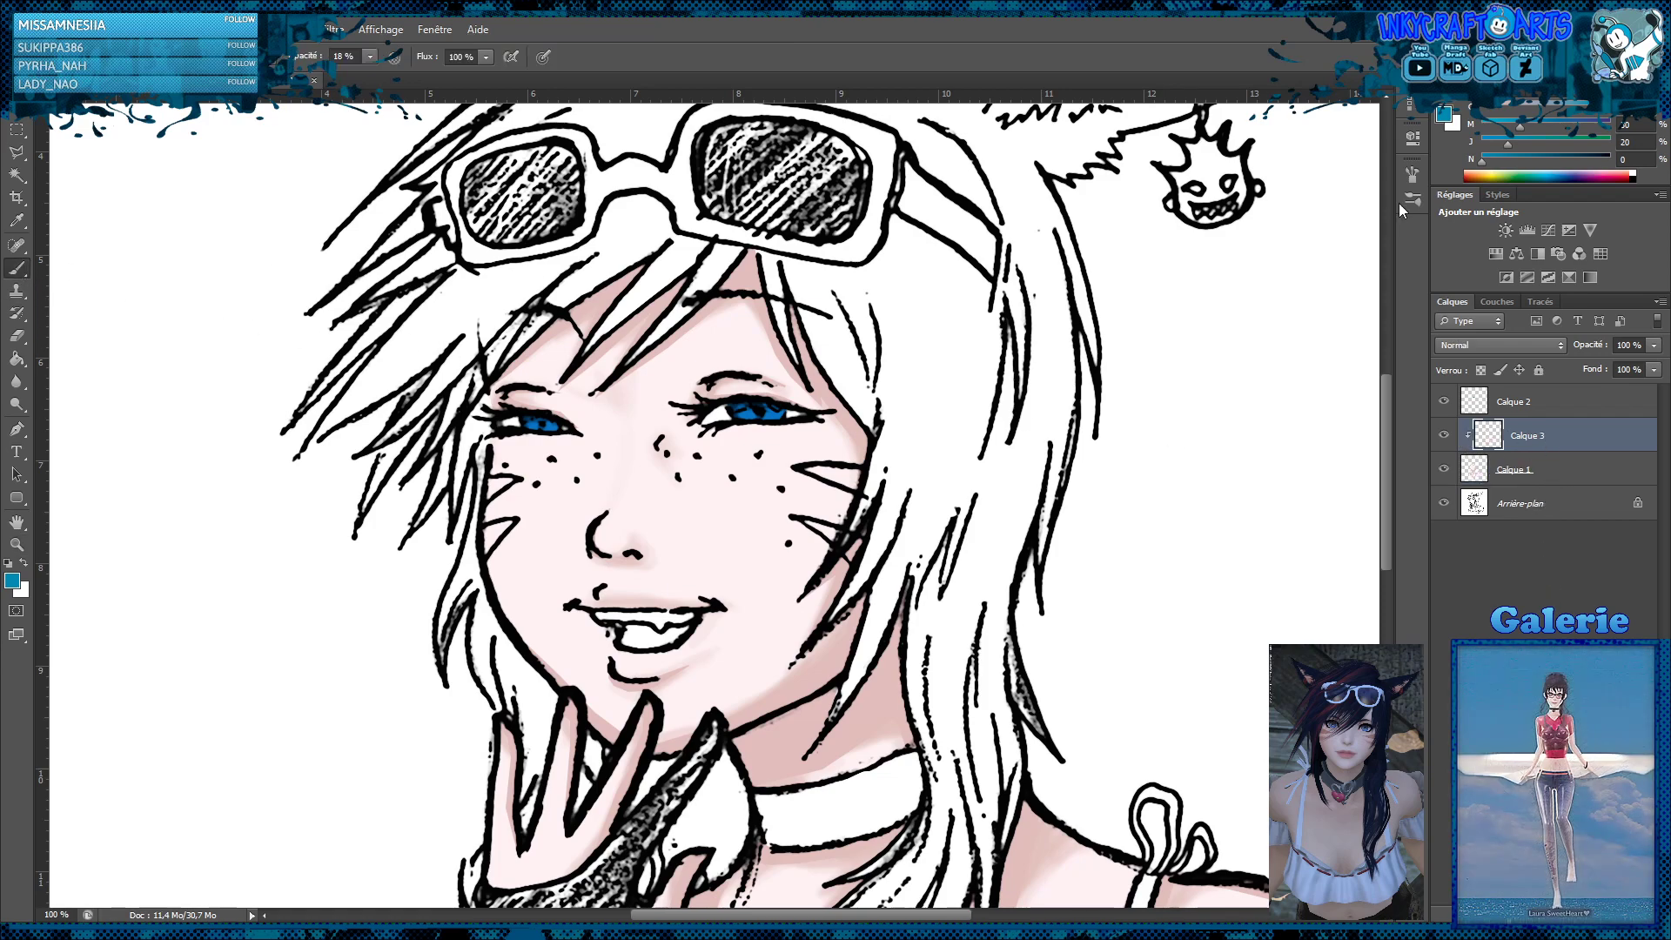
left_click(1622, 174)
left_click(1582, 129)
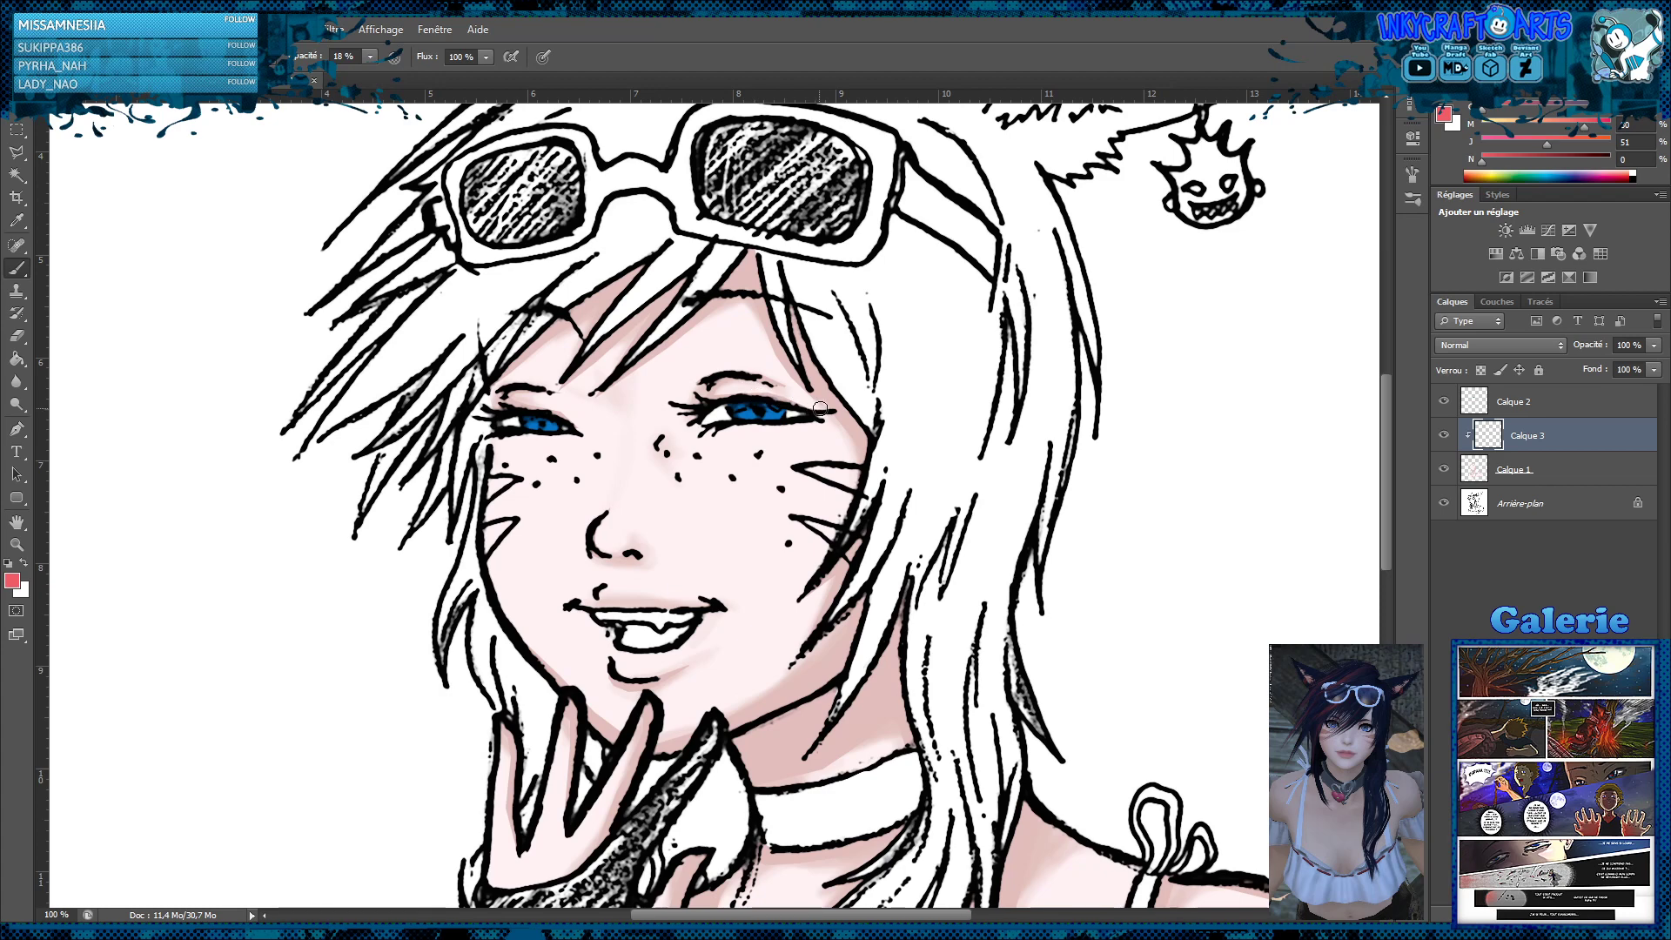
mouse_move(820, 407)
left_mouse_down()
mouse_move(701, 403)
mouse_move(831, 404)
left_mouse_up()
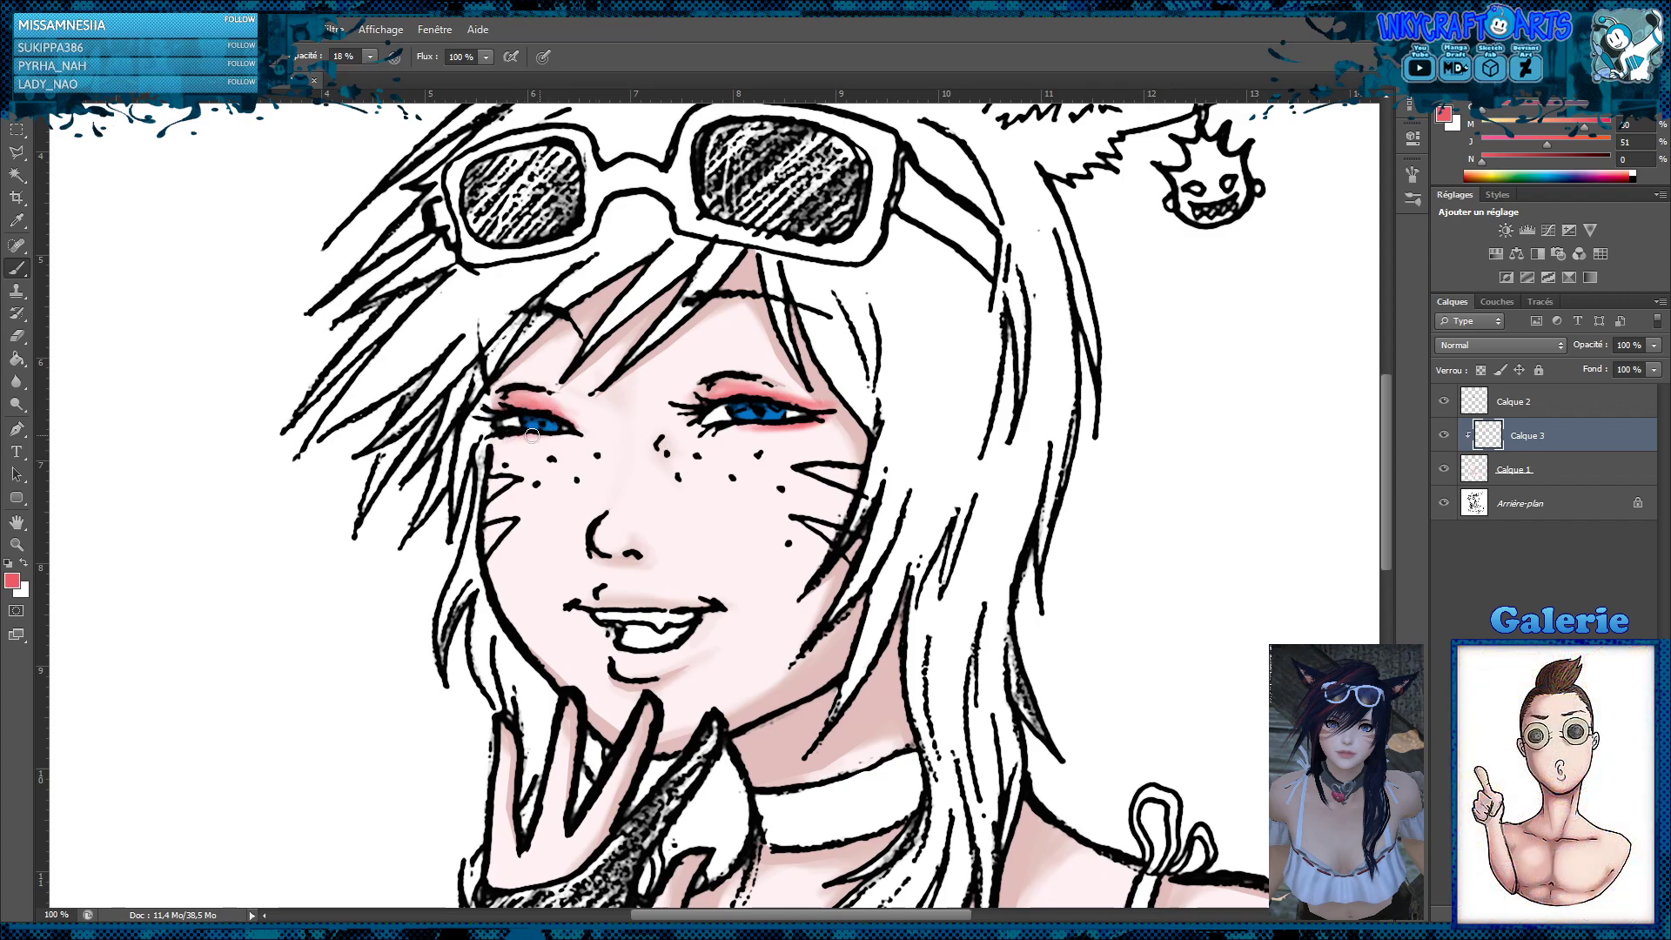
left_click_drag(532, 435, 514, 436)
Set the eyeshadow layer's blend mode to Produit and soften the makeup with the Blur tool
left_click(1522, 351)
left_click(1467, 416)
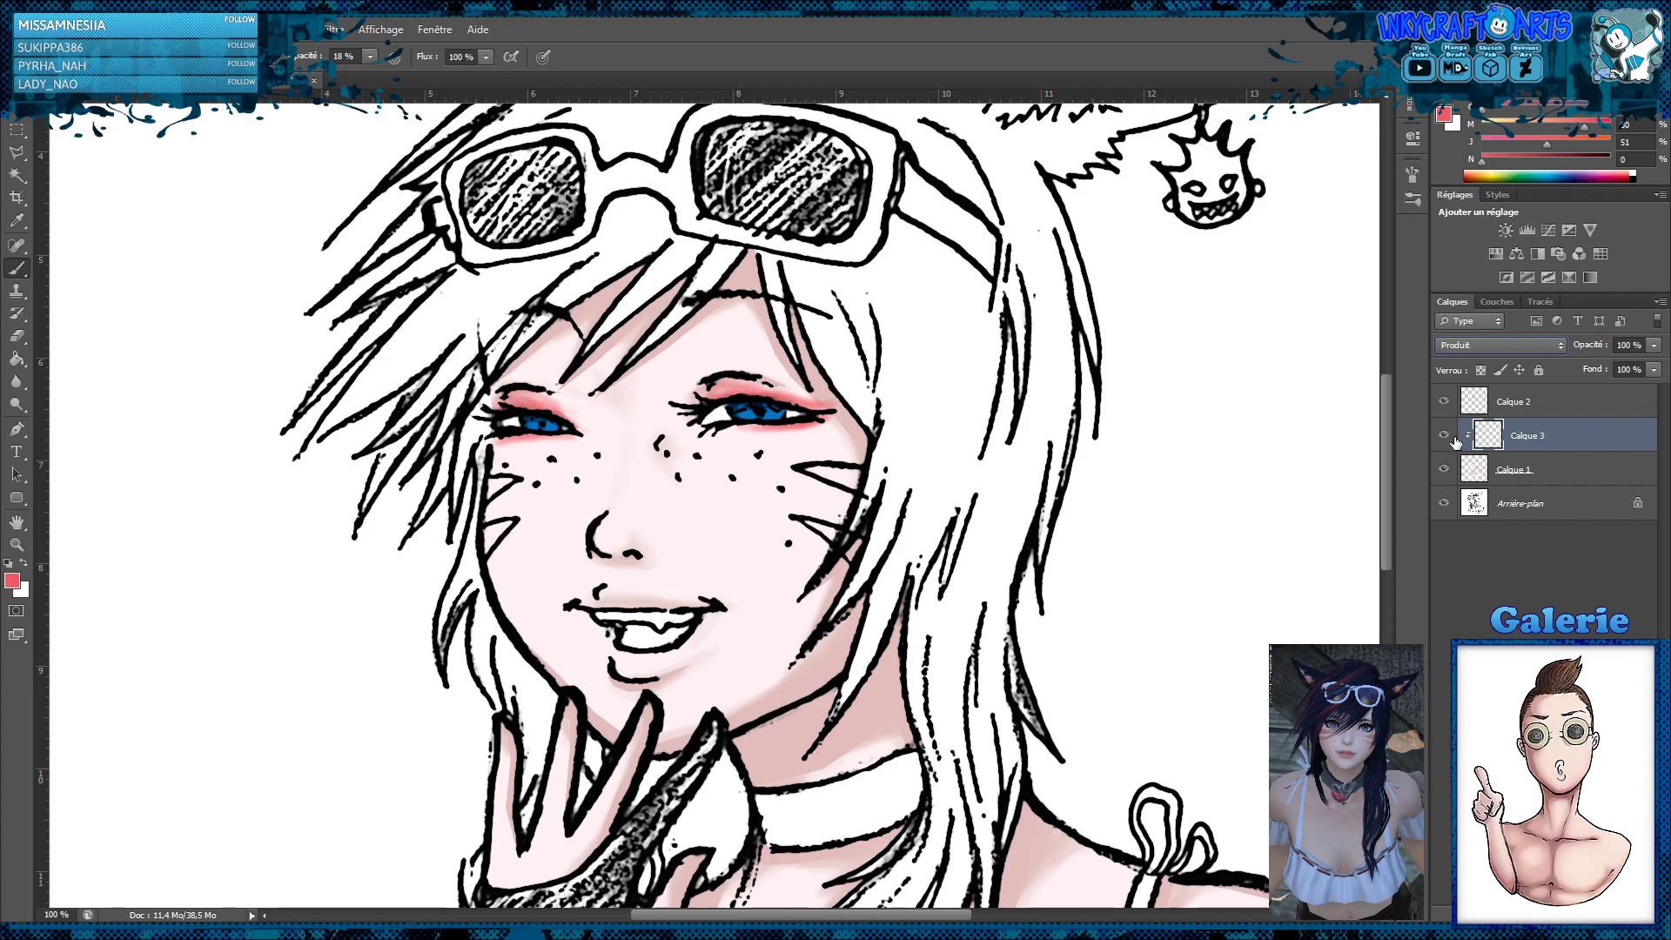
left_click(16, 381)
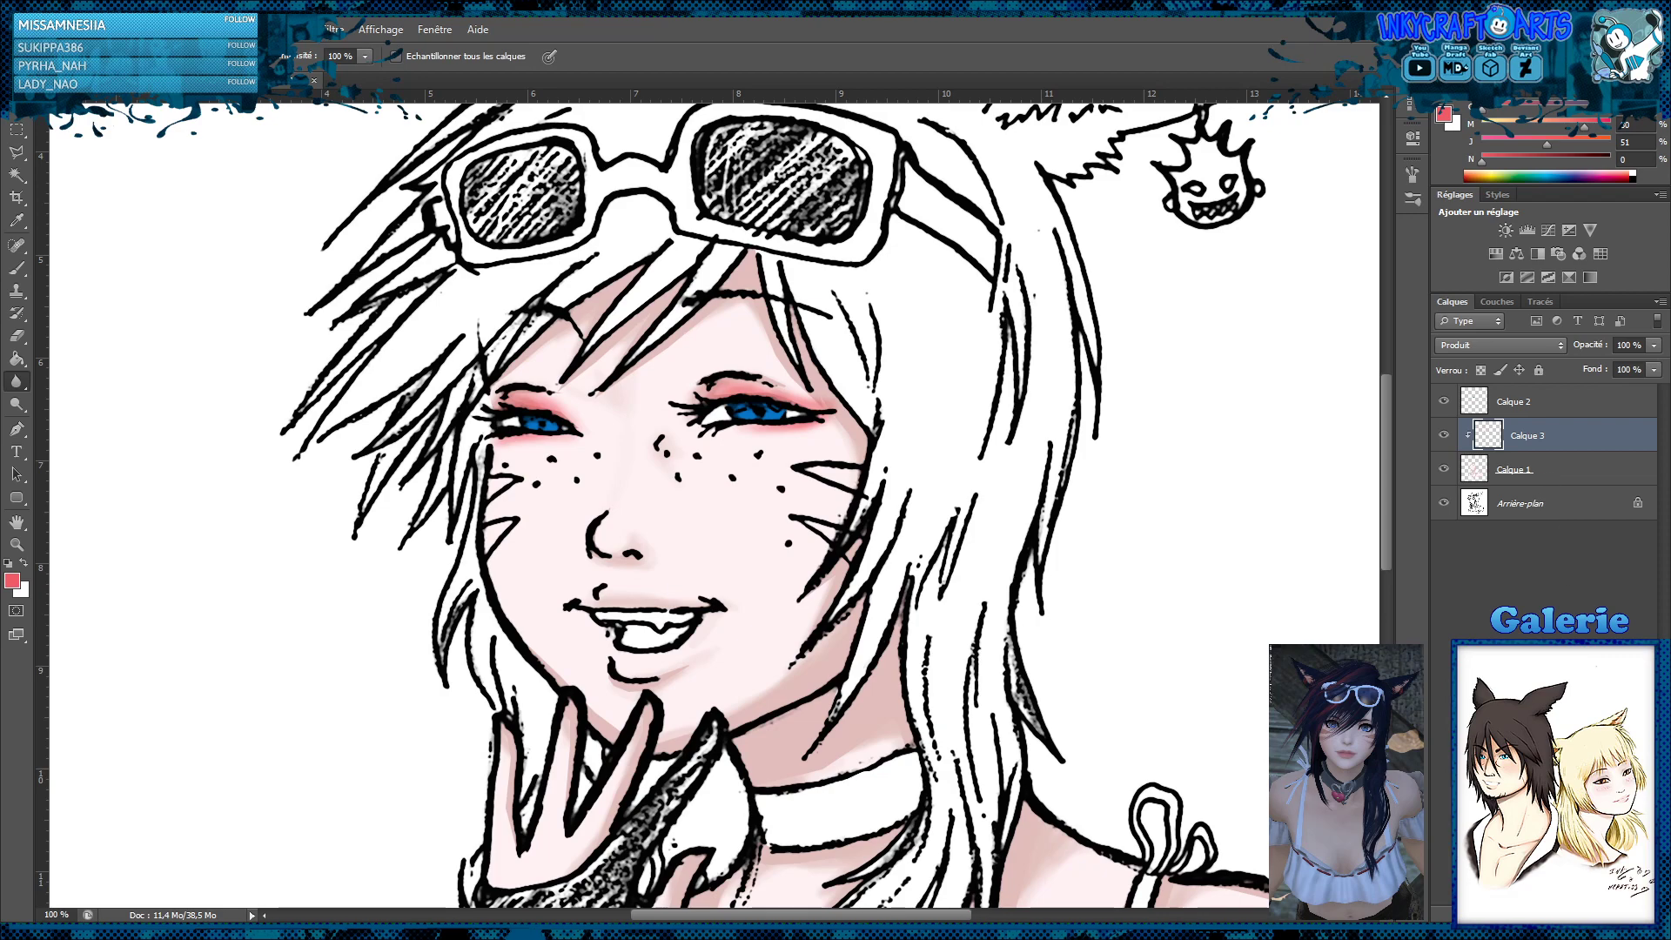
Add another clipped layer above the eyeshadow in Produit mode and choose a dark plum brush colour
key("ctrl+shift+alt+n")
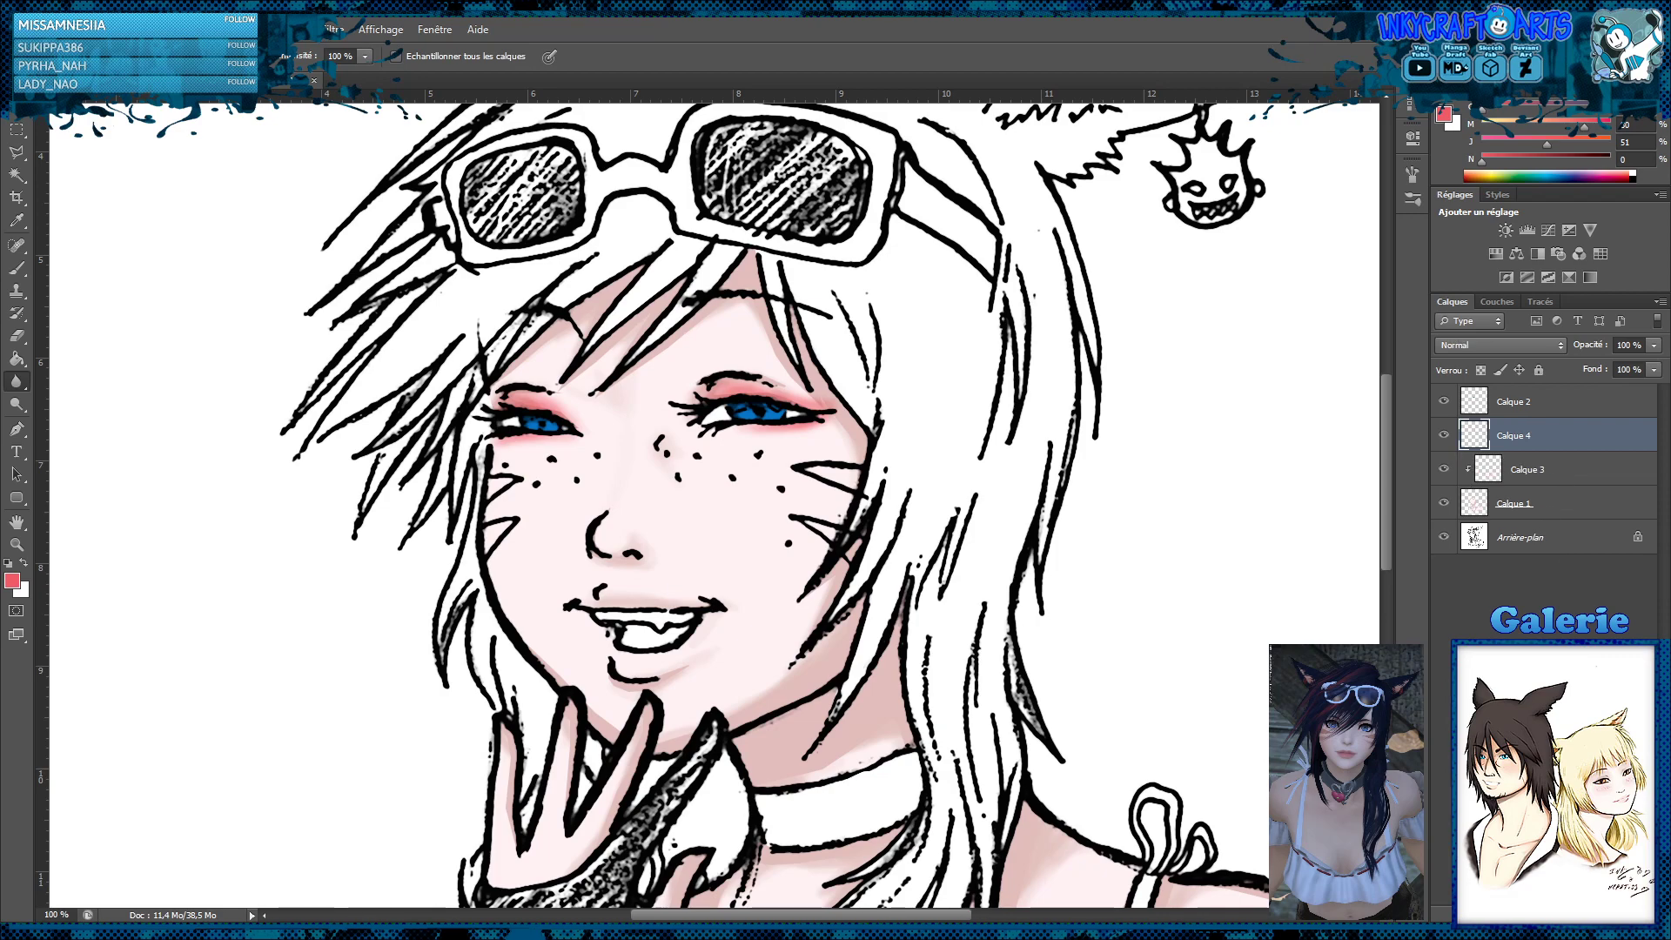
left_click(1558, 450, "alt")
left_click(1550, 164)
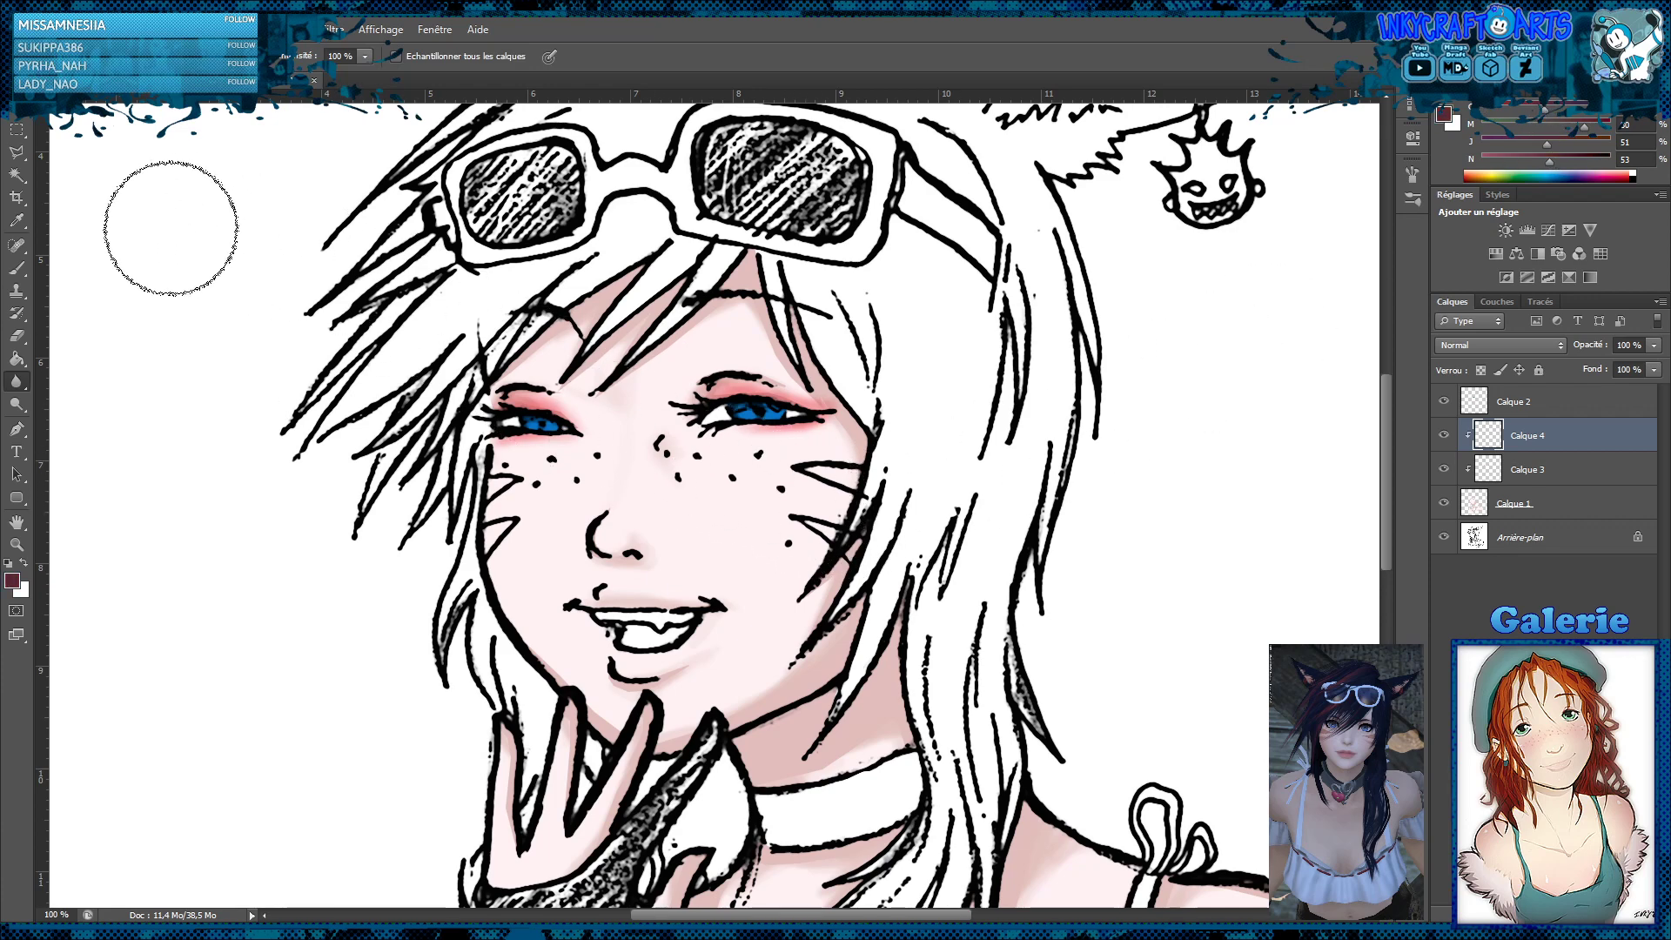
left_click(16, 268)
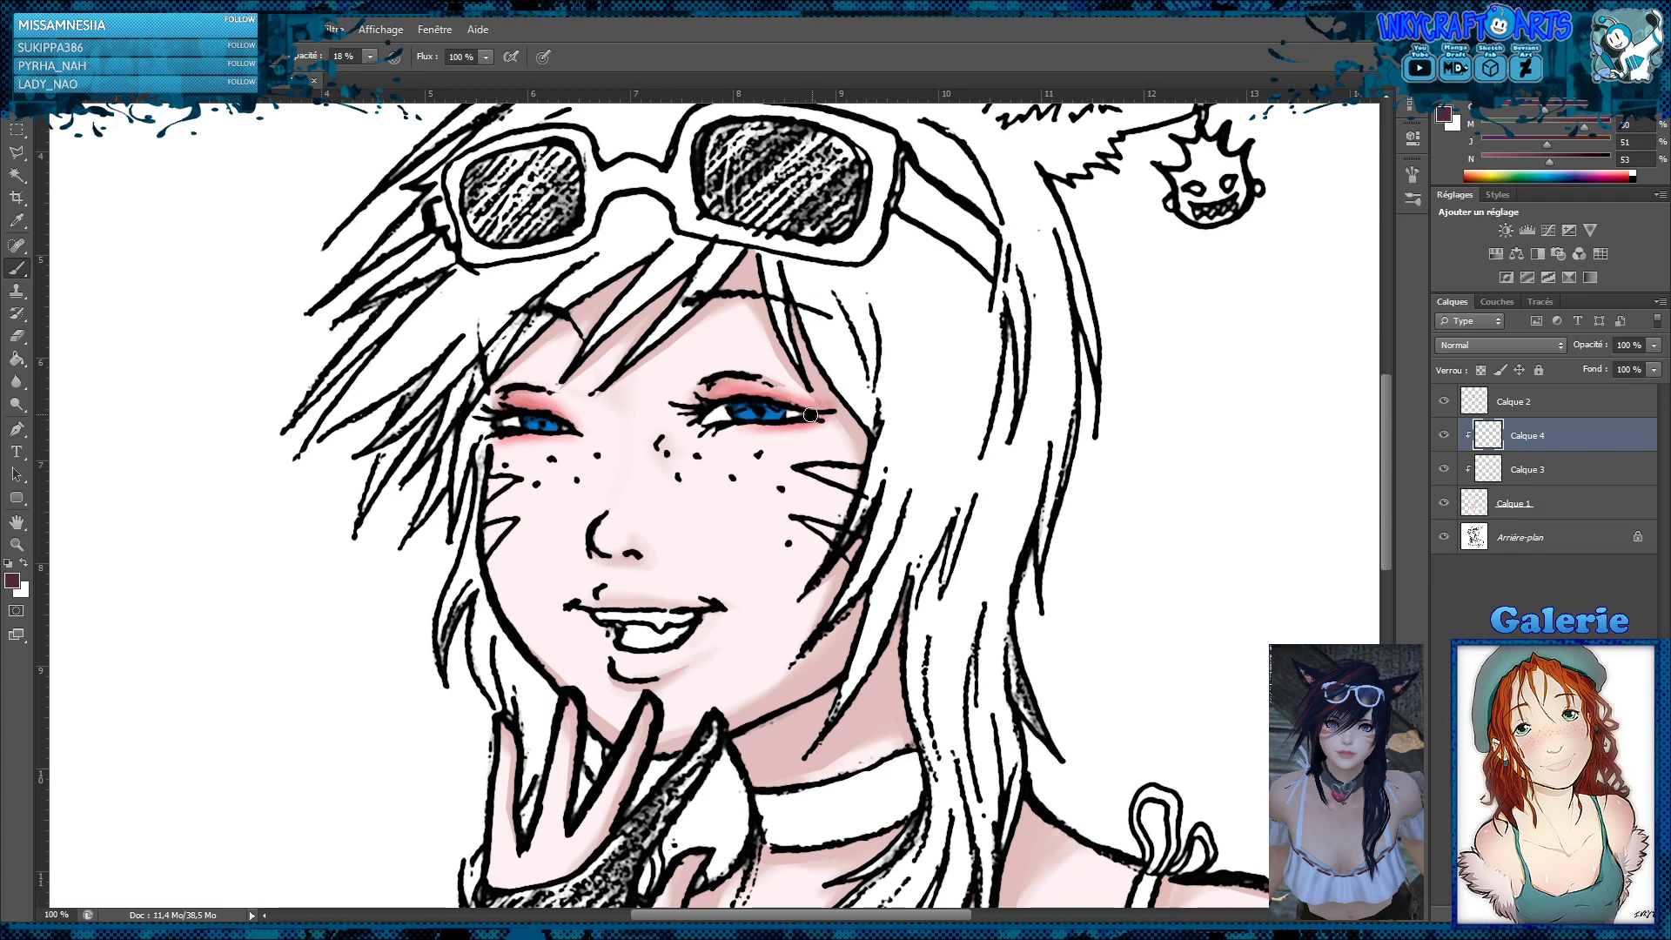
left_click(1502, 346)
left_click(1463, 417)
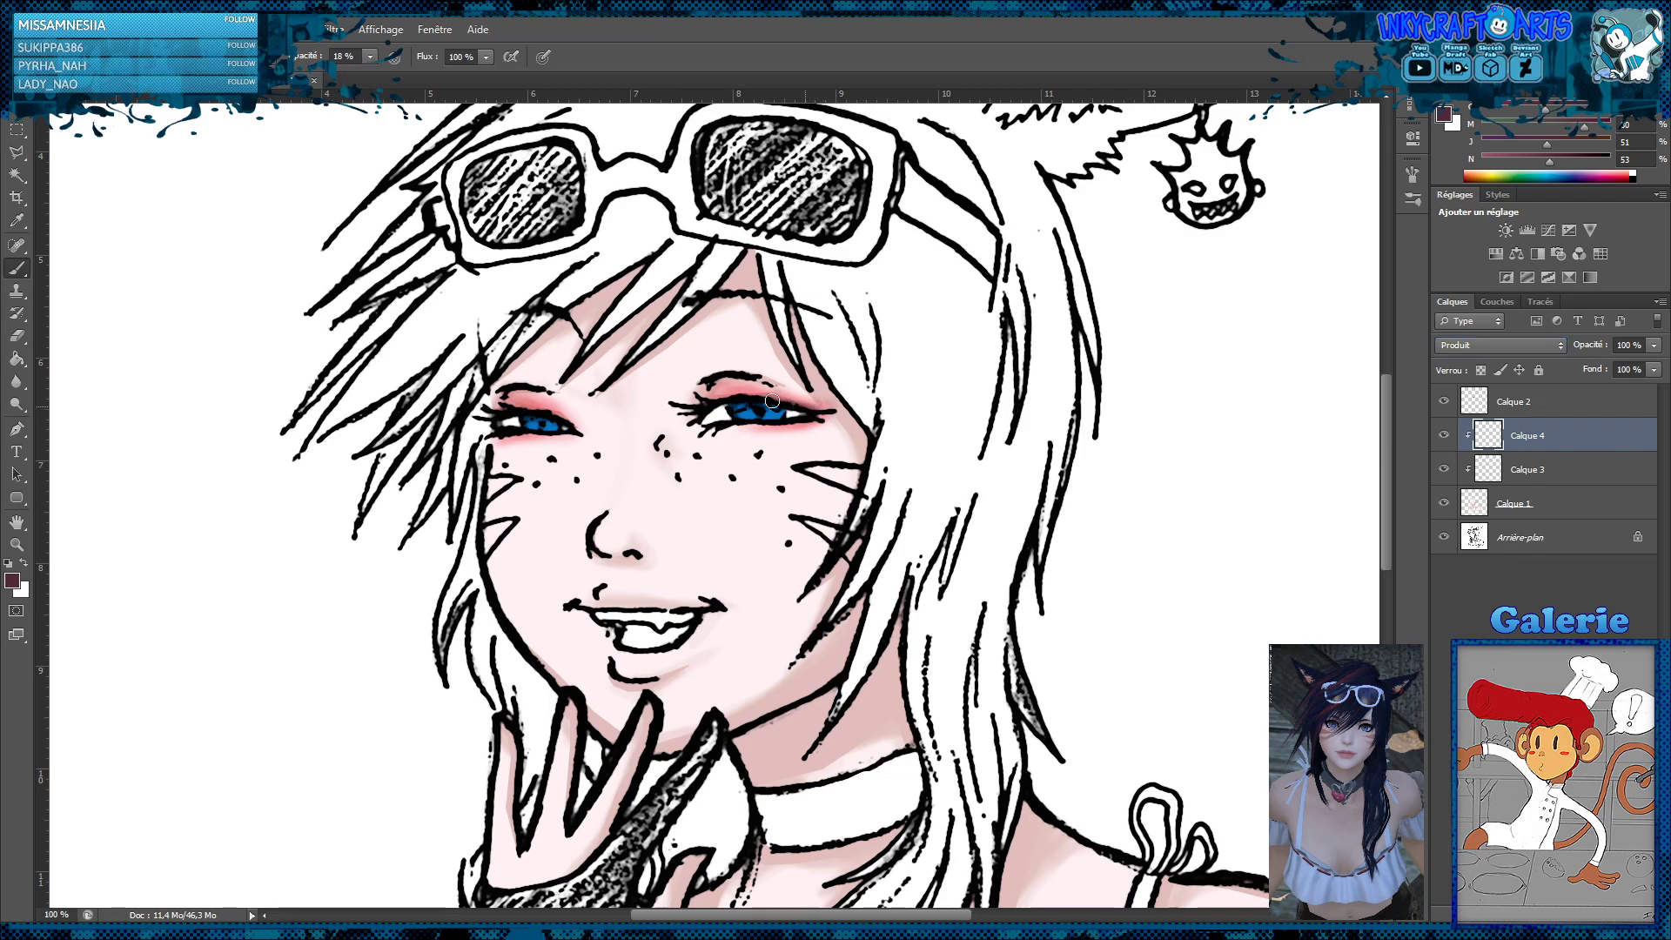
Deepen the eyeshadow along the lids and outer corners of both eyes with dark plum brush strokes
mouse_move(771, 401)
left_mouse_down()
mouse_move(707, 399)
mouse_move(806, 410)
mouse_move(699, 409)
mouse_move(748, 379)
left_mouse_up()
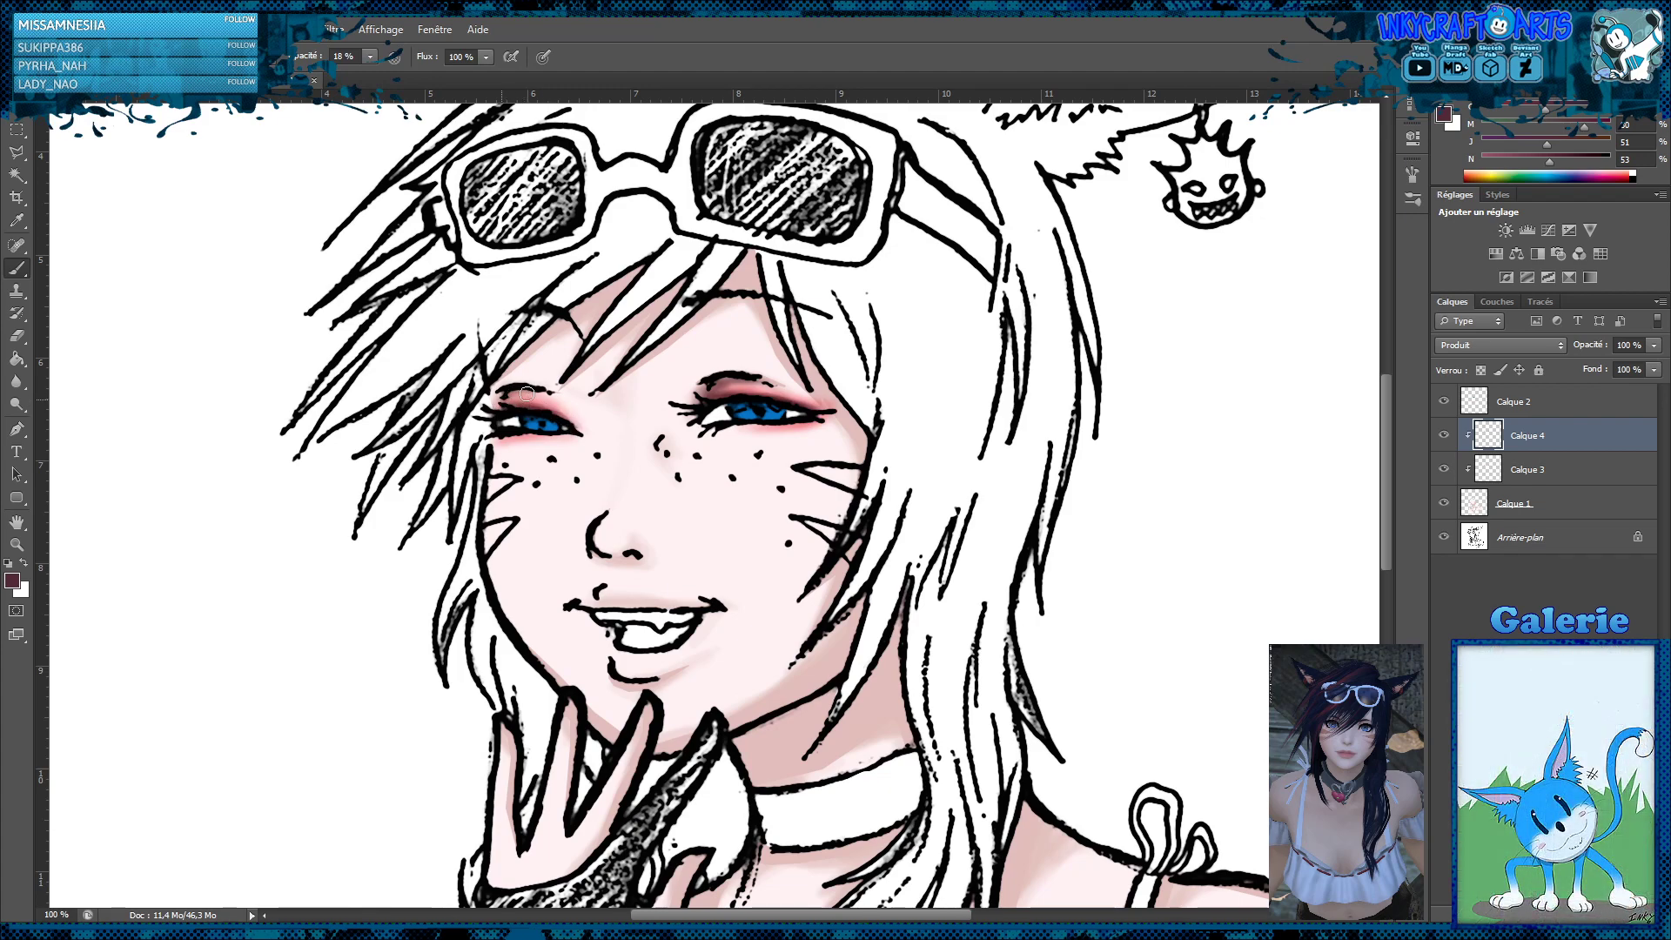
mouse_move(508, 399)
left_mouse_down()
mouse_move(537, 409)
mouse_move(505, 414)
left_mouse_up()
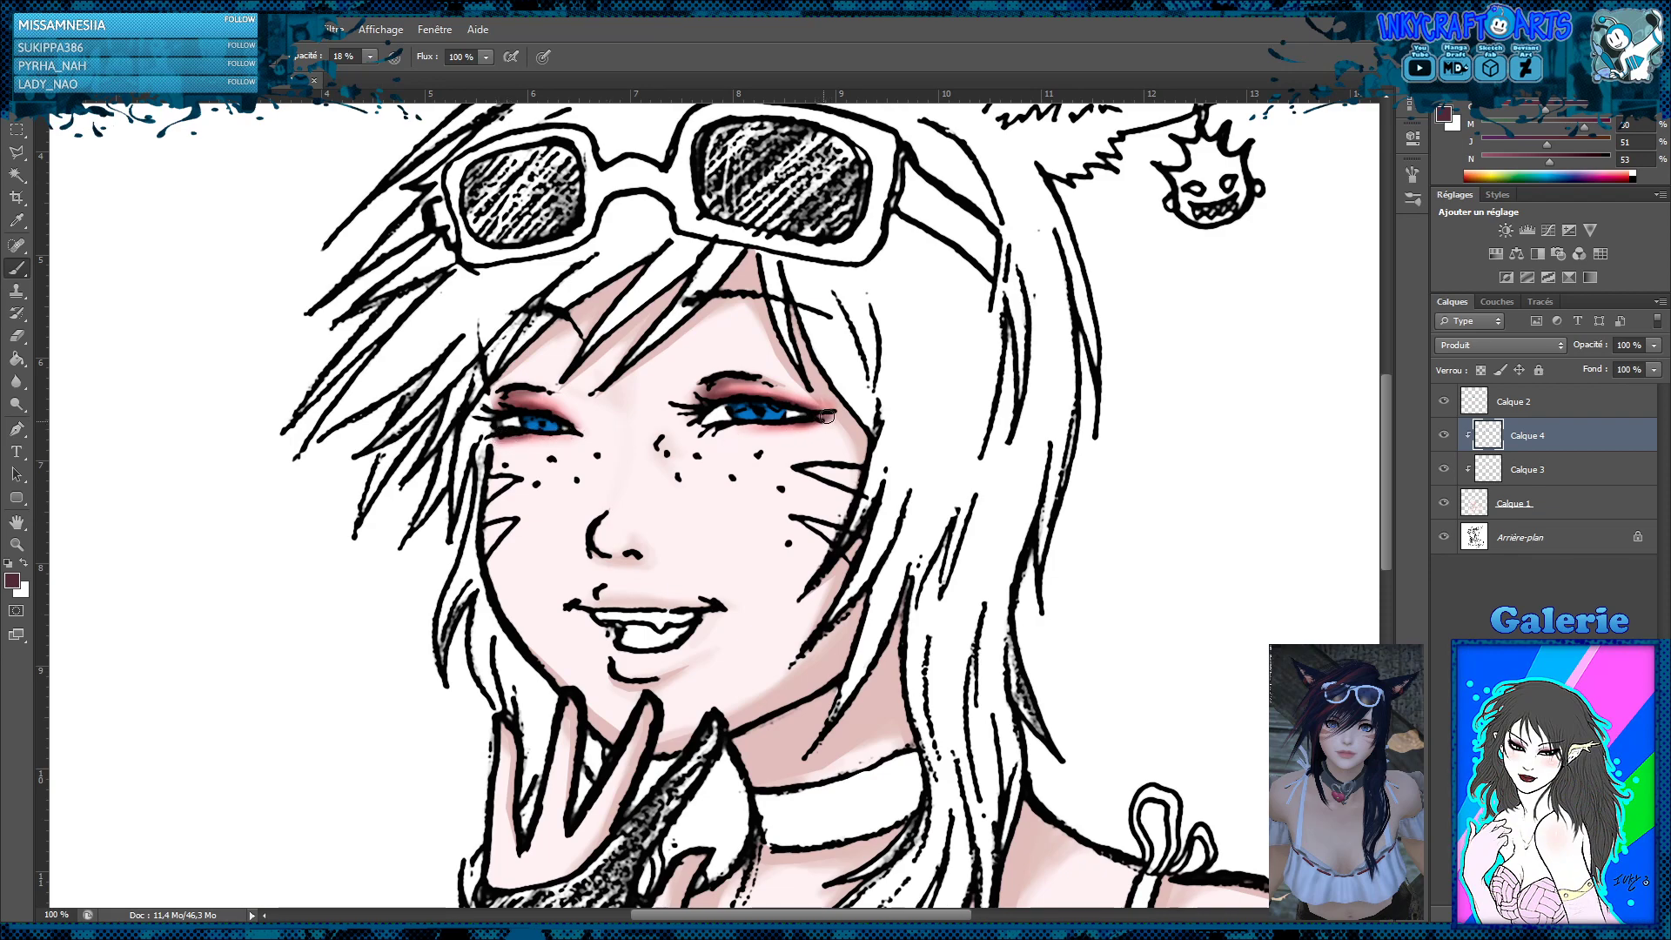
left_click_drag(767, 420, 724, 430)
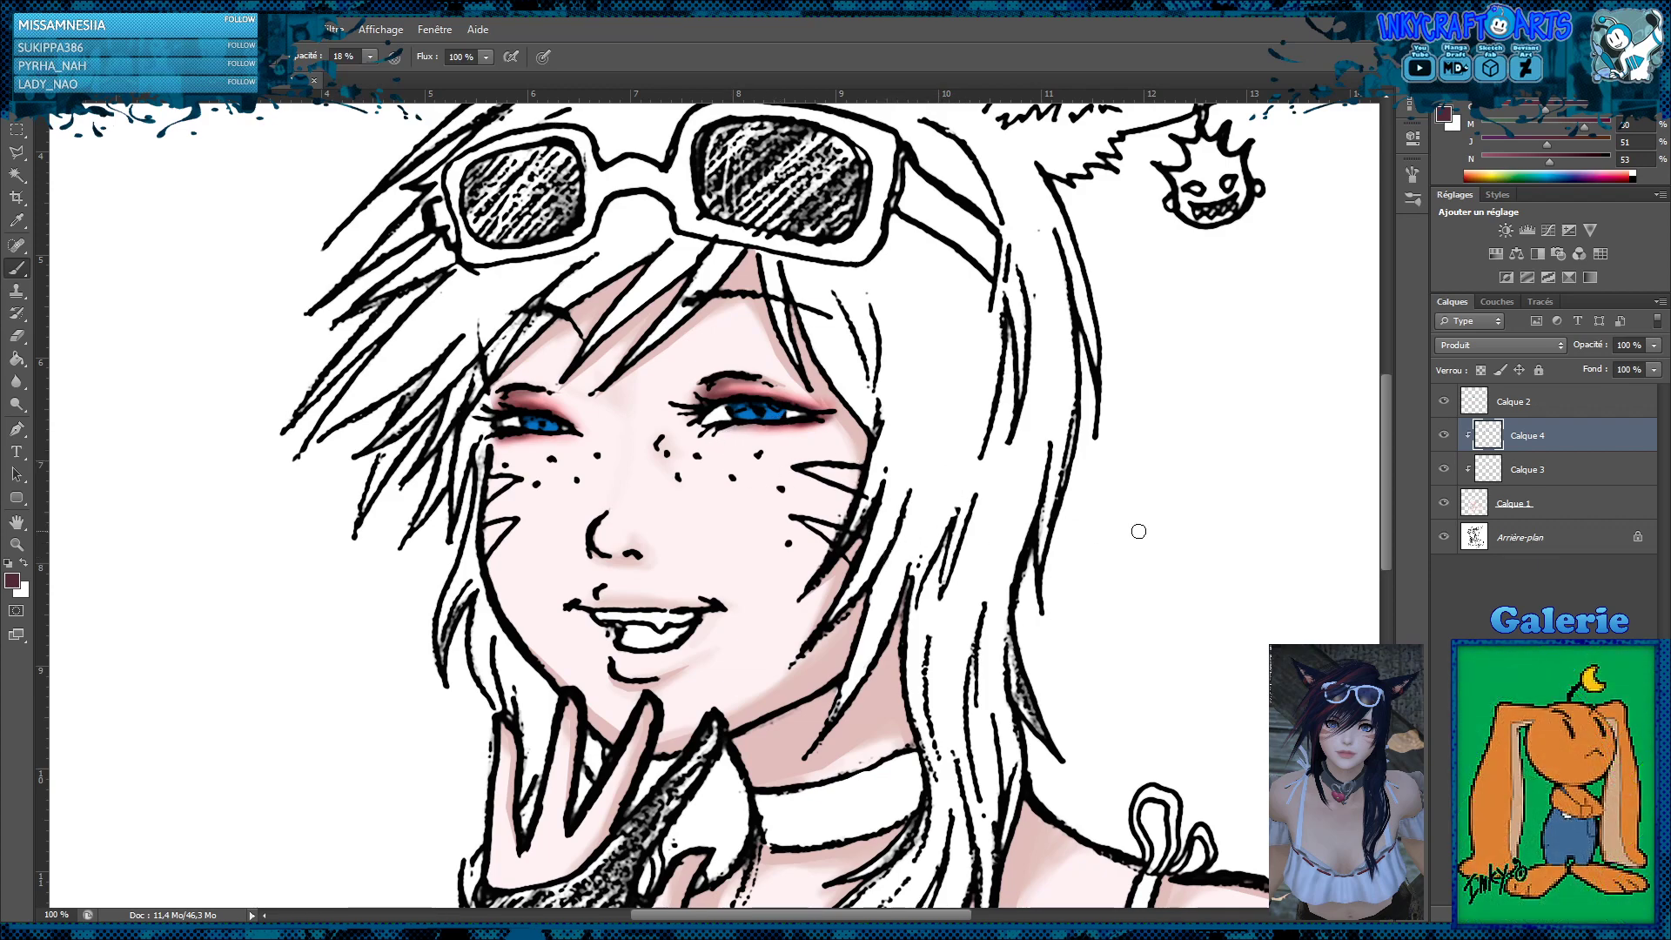
Add a layer above the iris layer and paint white highlights in both eyes at 100% brush opacity
left_click(1537, 405)
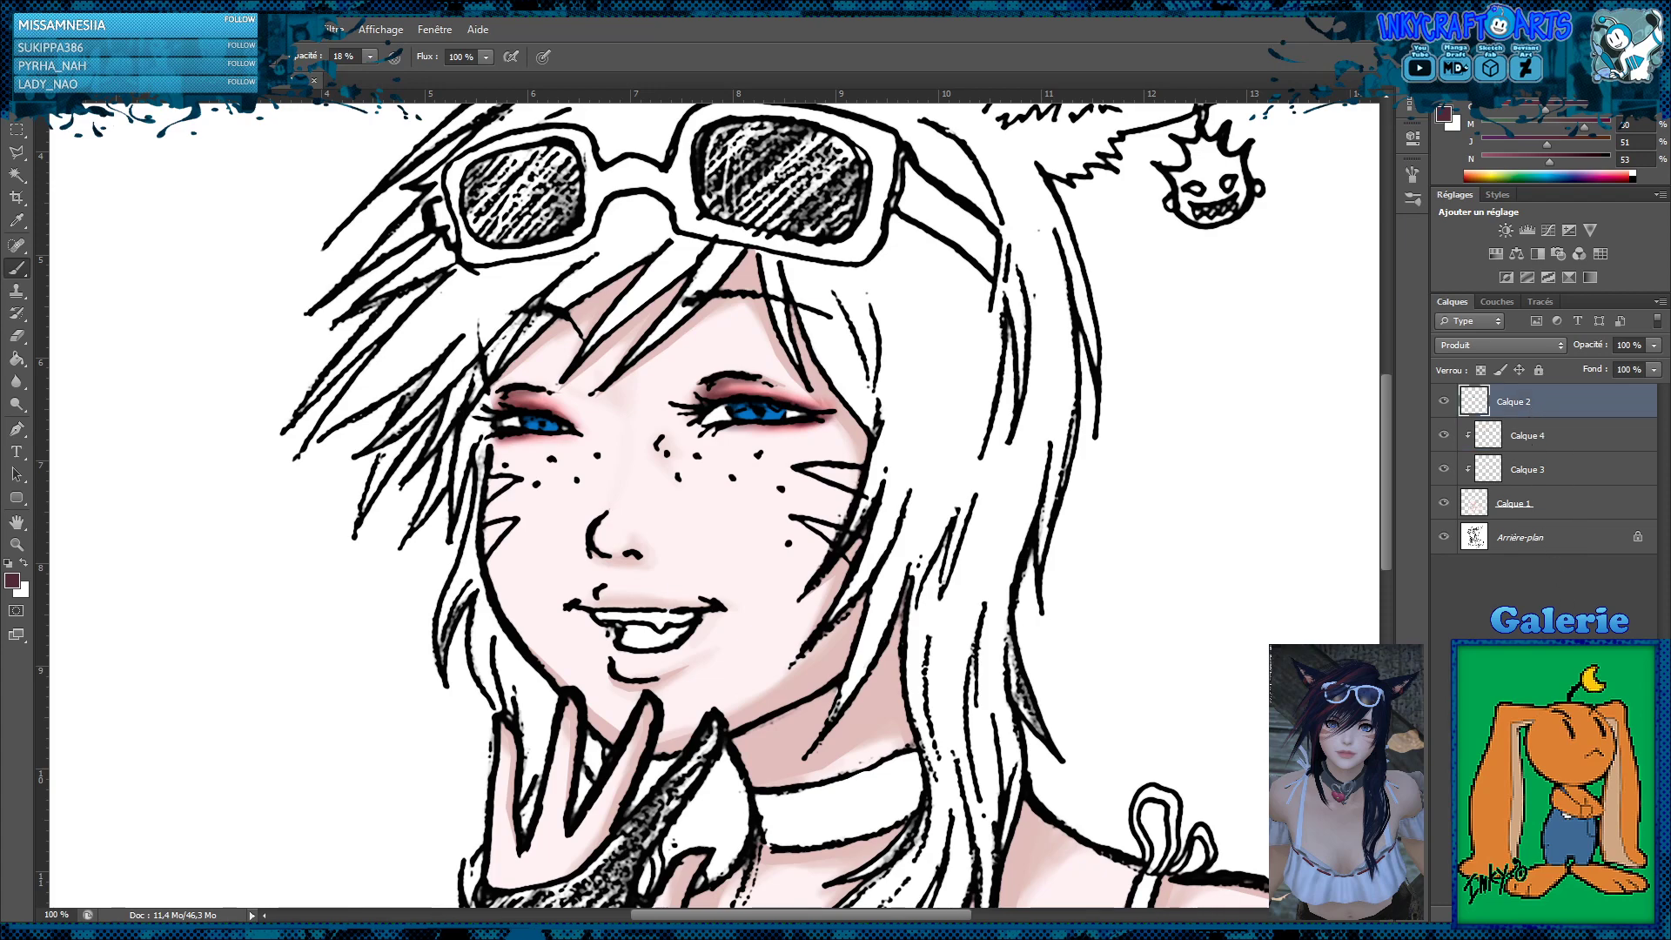
key("ctrl+alt+shift+n")
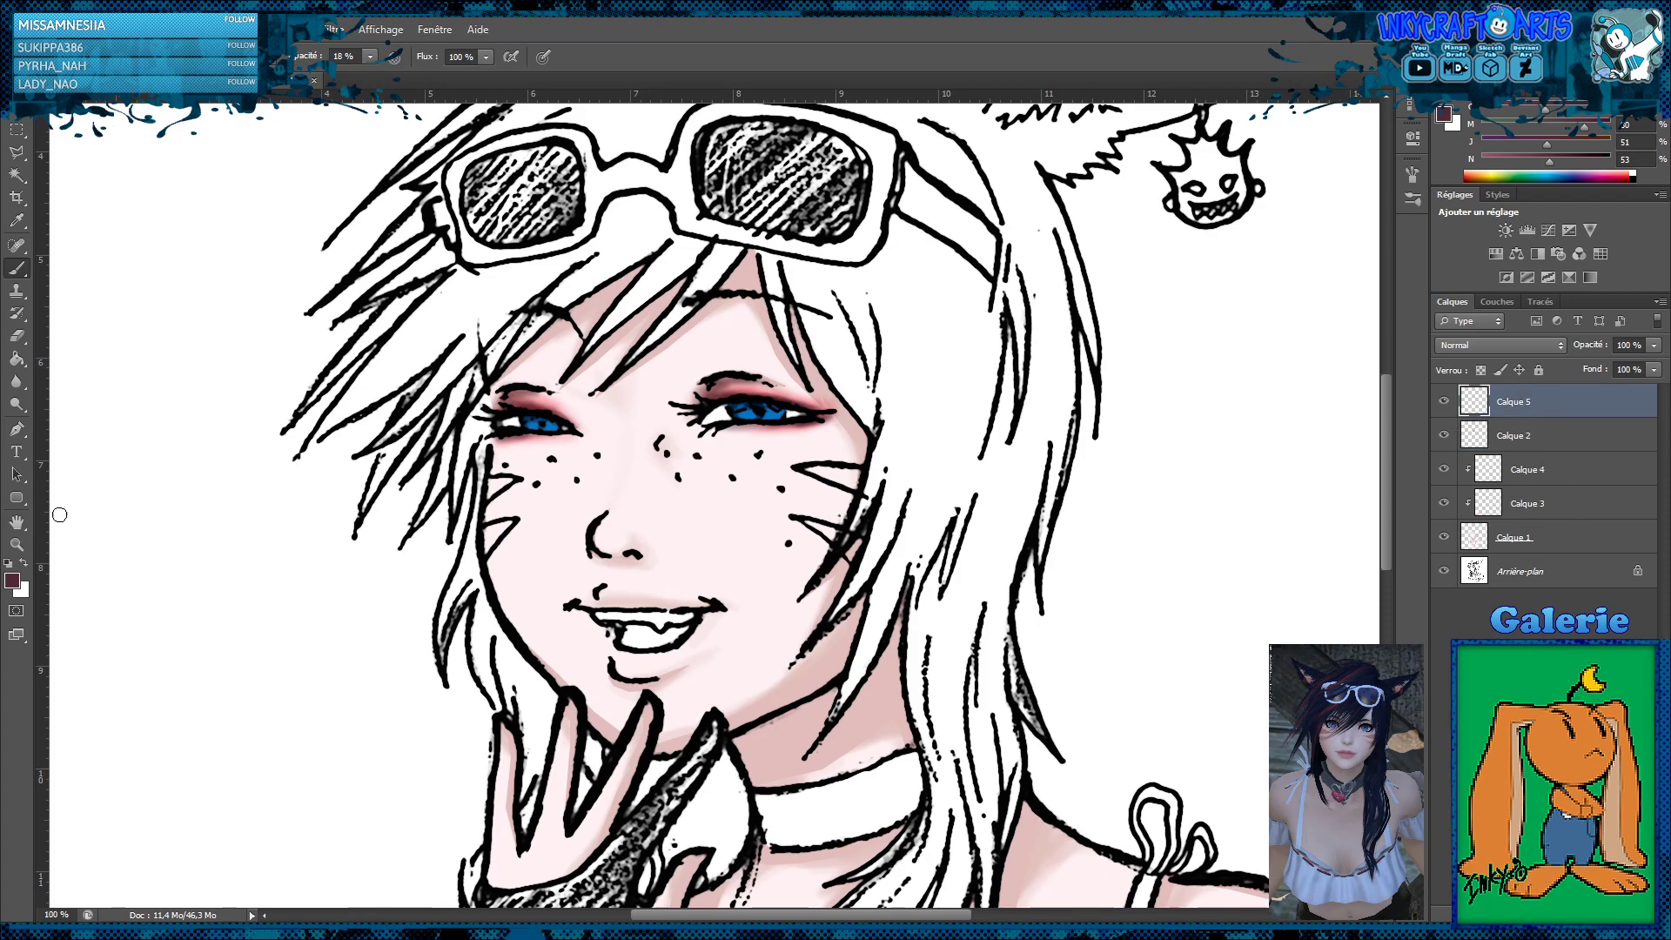
left_click(8, 564)
left_click(24, 563)
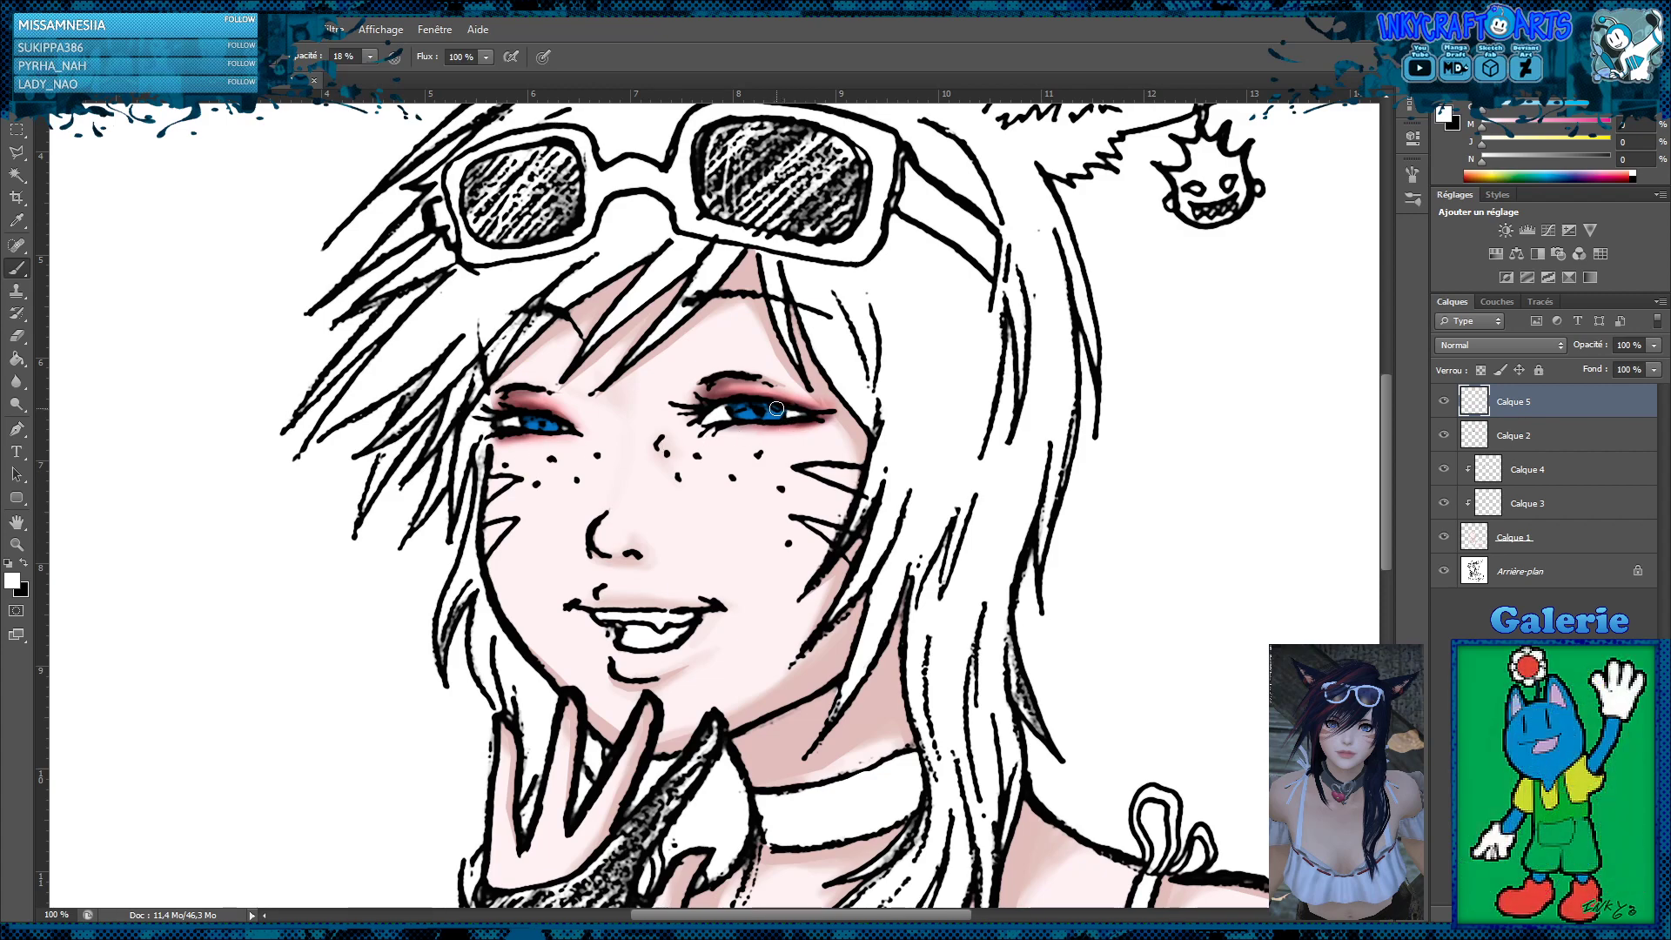
left_click(369, 57)
left_click_drag(369, 71, 462, 76)
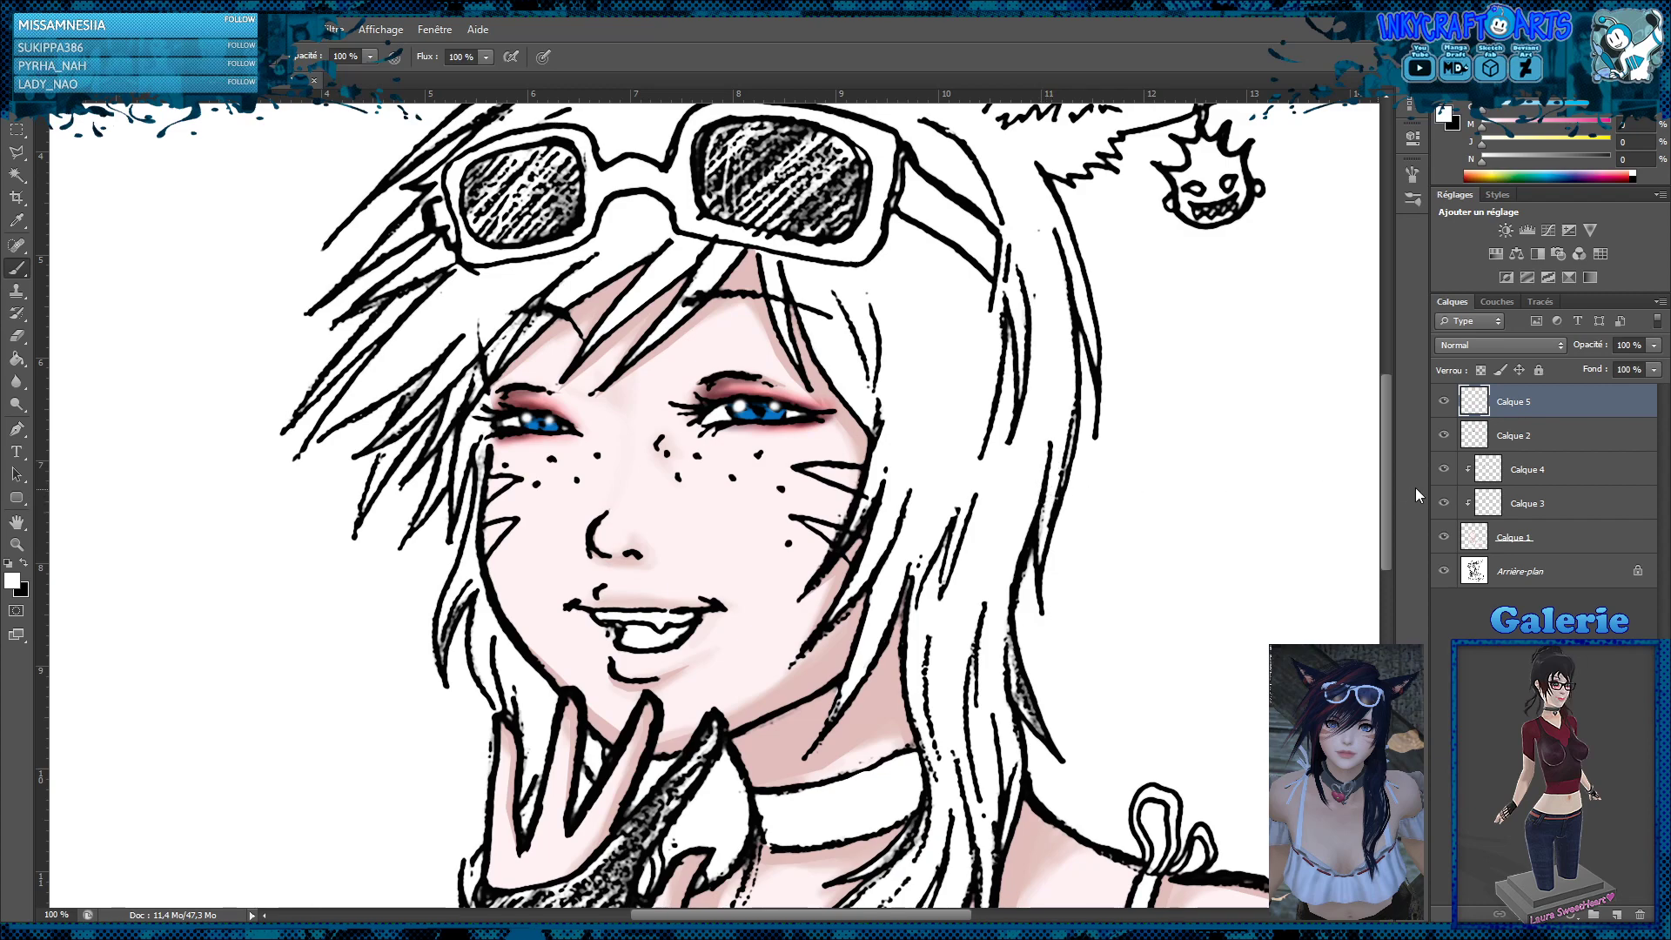
Add a clipped layer immediately above Calque 1 for the lips and choose a light pink brush colour
left_click(1539, 540)
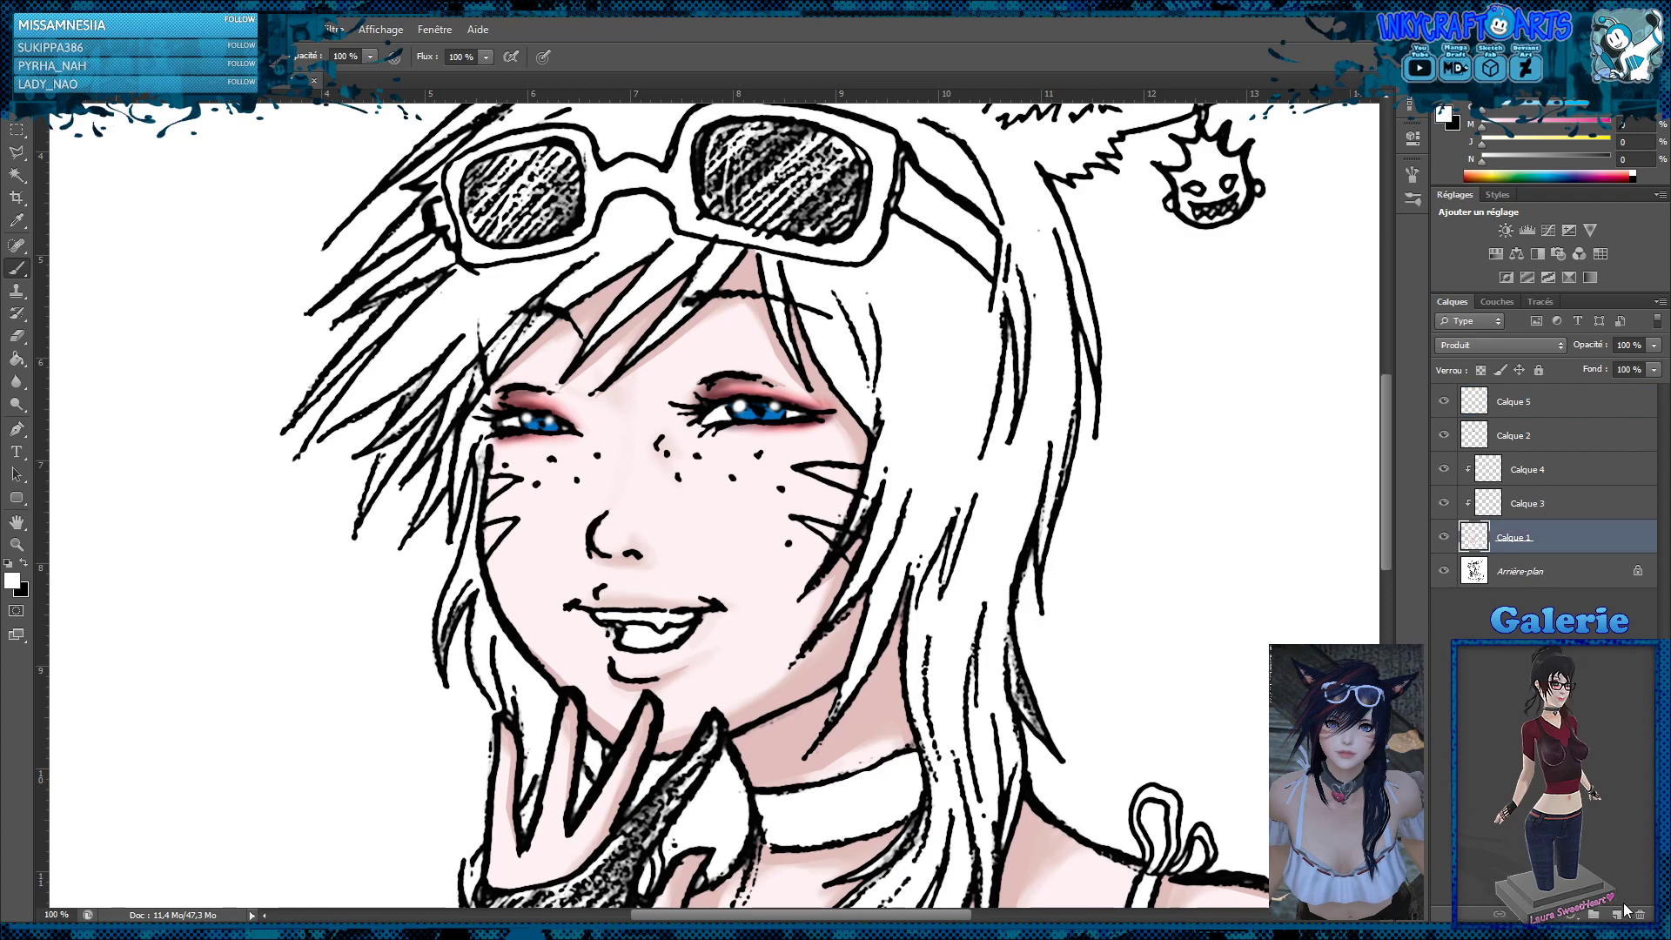
left_click(1621, 911)
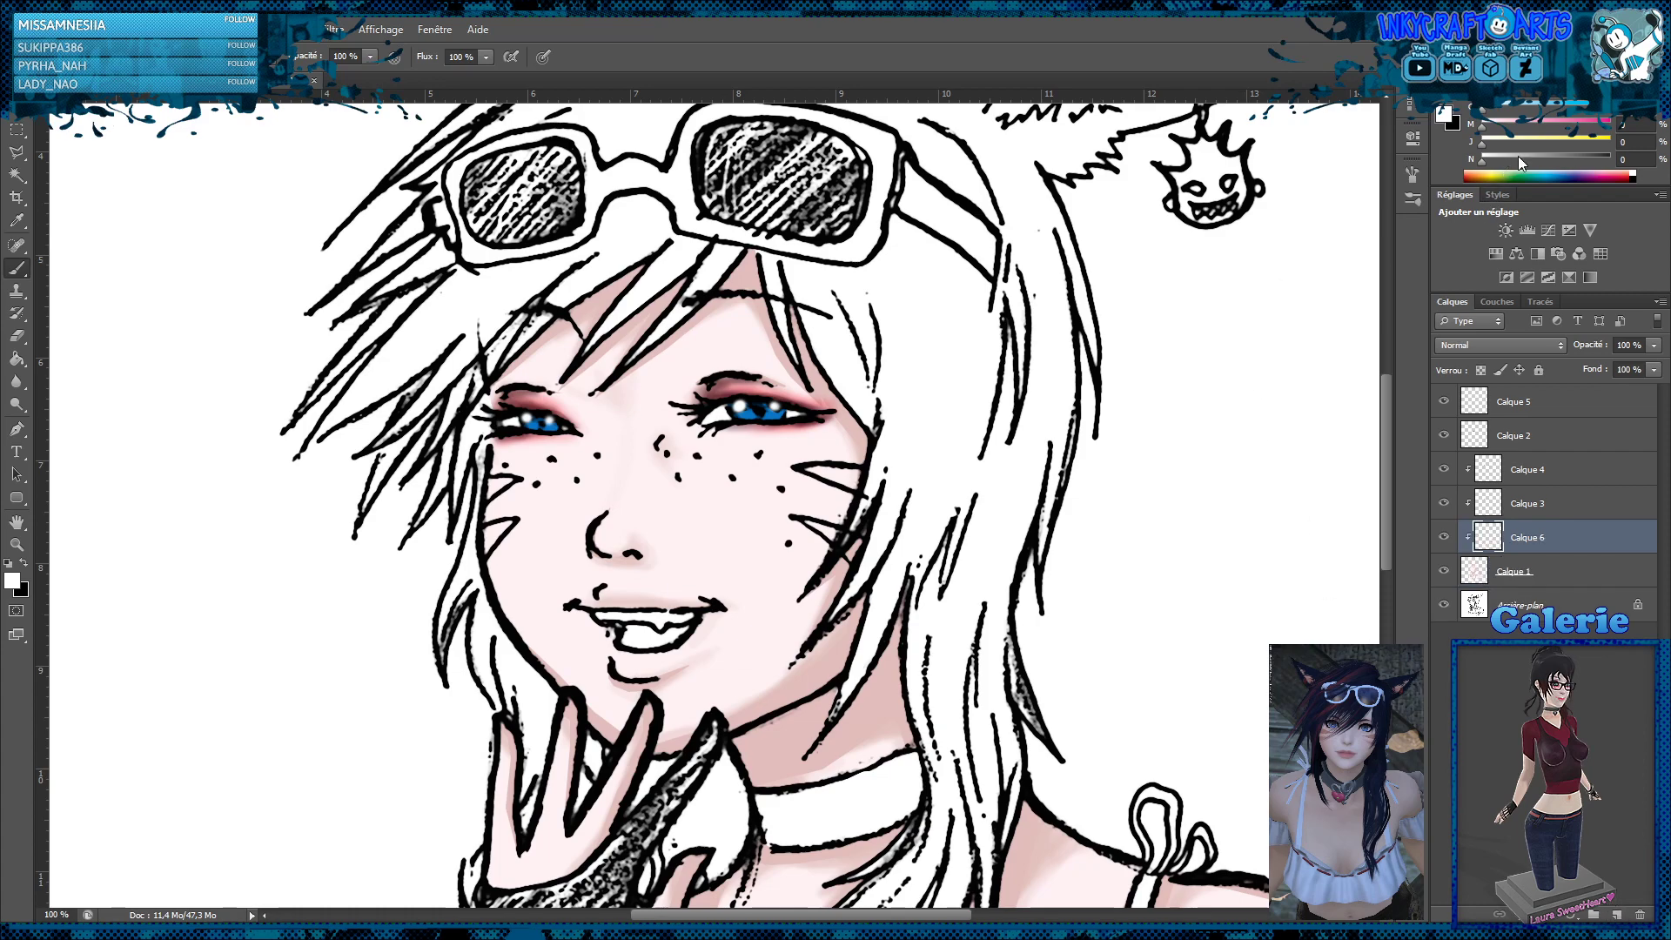
left_click(1540, 122)
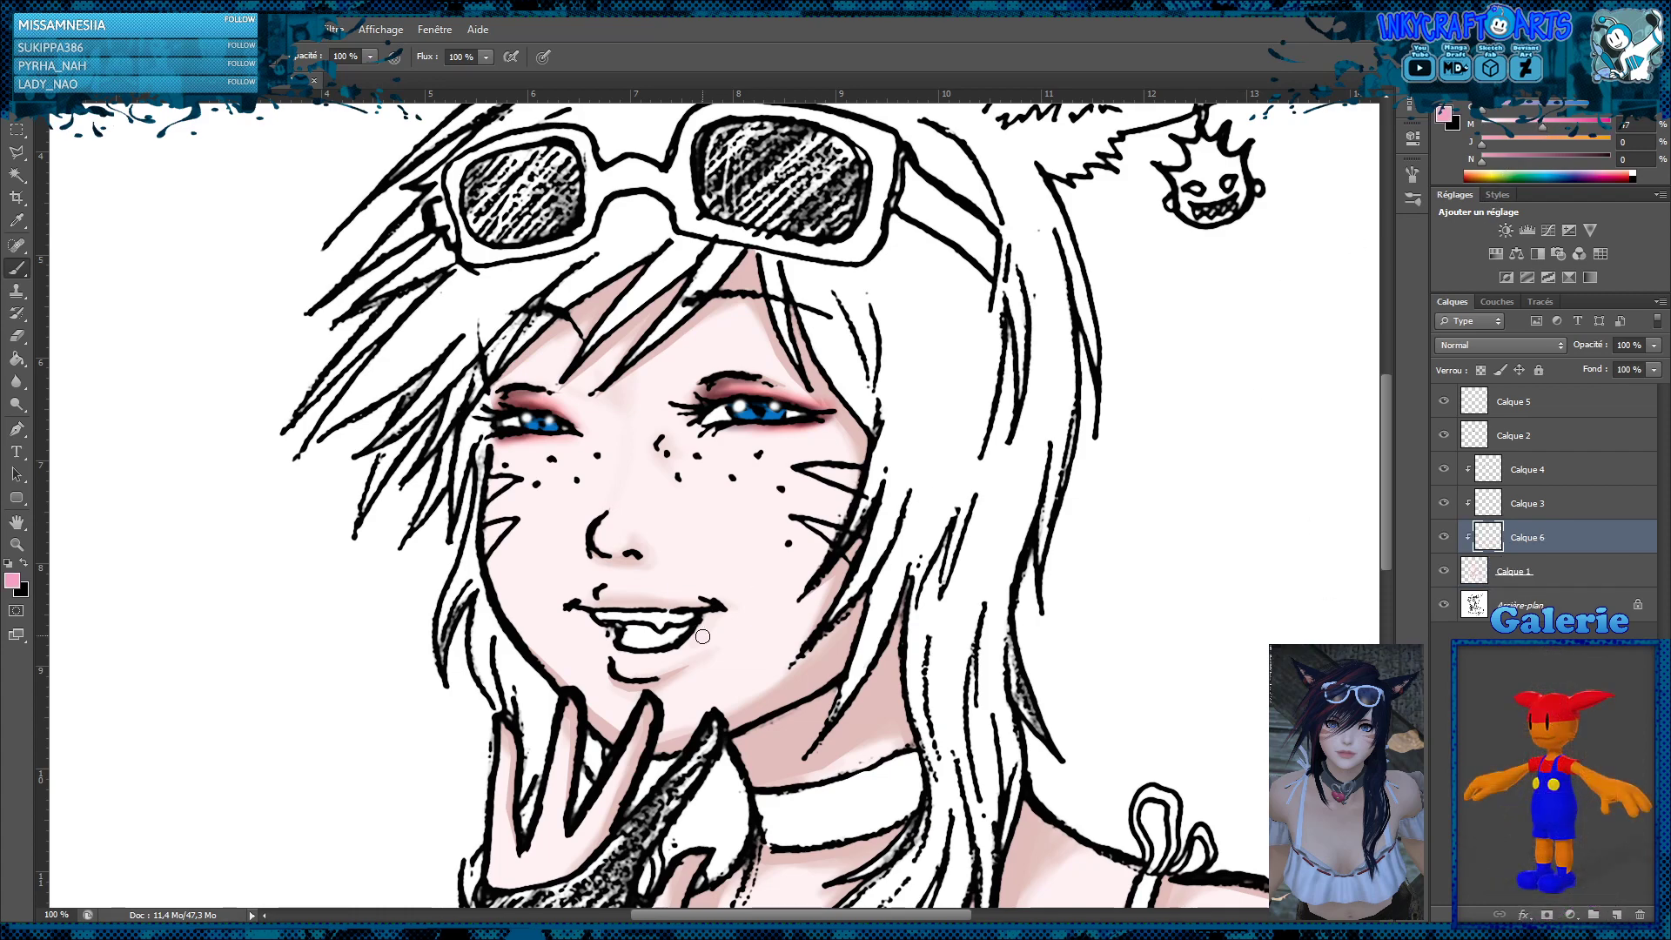
Paint the upper and lower lips light pink with the brush opacity lowered to 21%
mouse_move(696, 642)
left_mouse_down()
mouse_move(703, 623)
mouse_move(672, 655)
mouse_move(683, 625)
left_mouse_up()
key("ctrl+z")
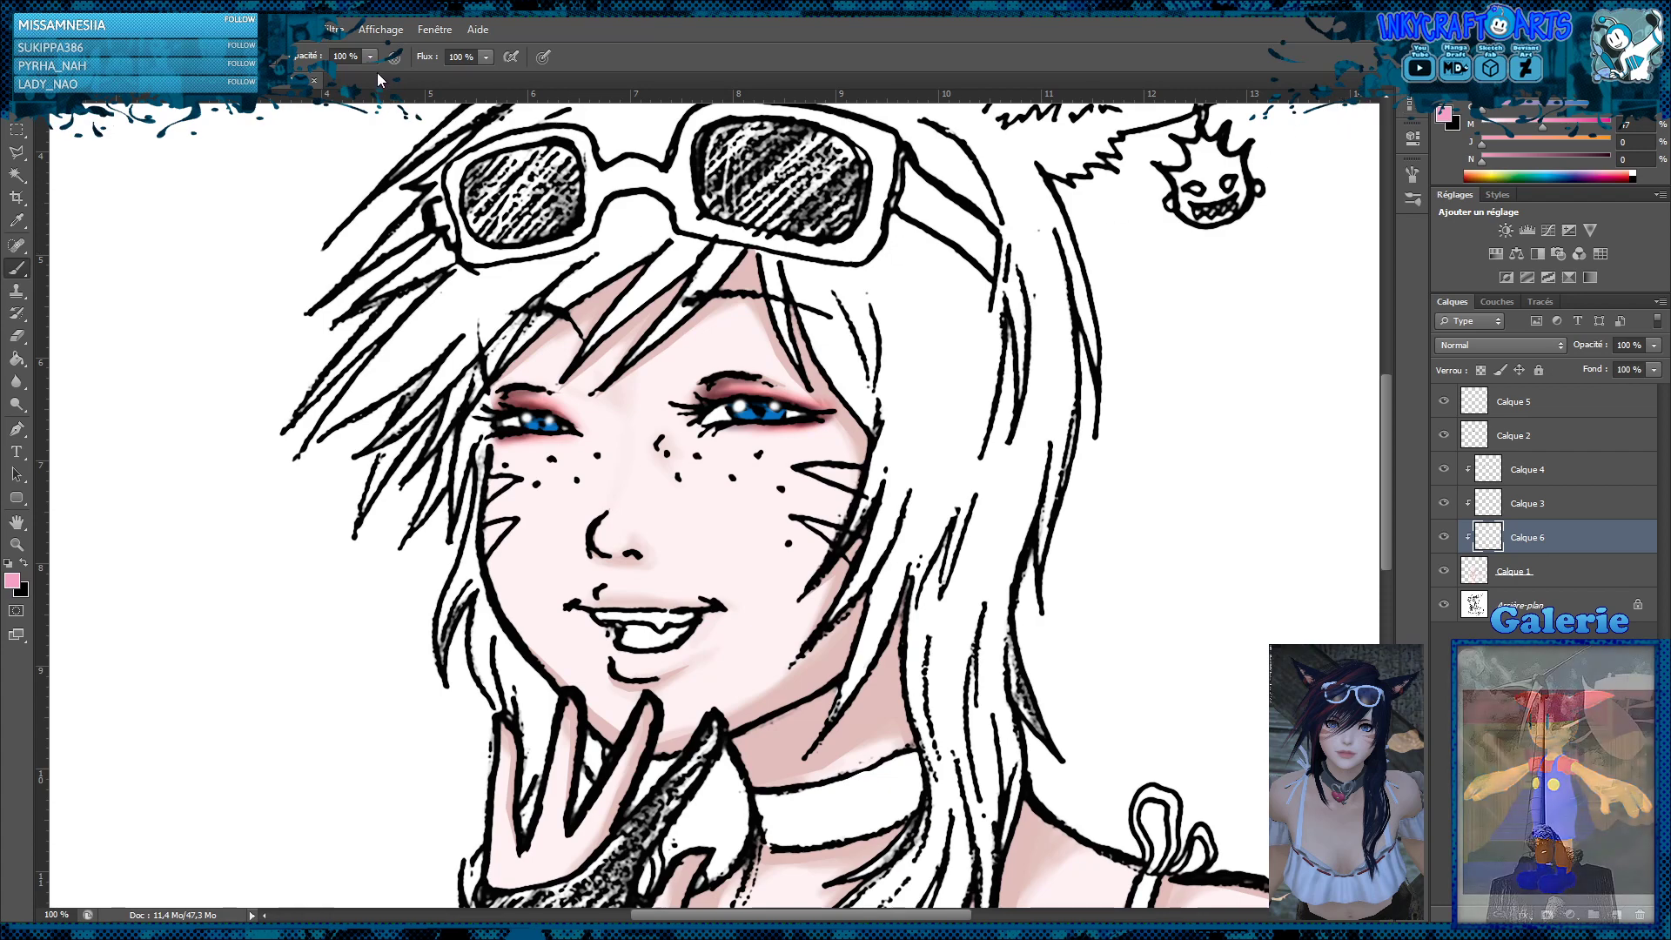
left_click_drag(371, 56, 312, 91)
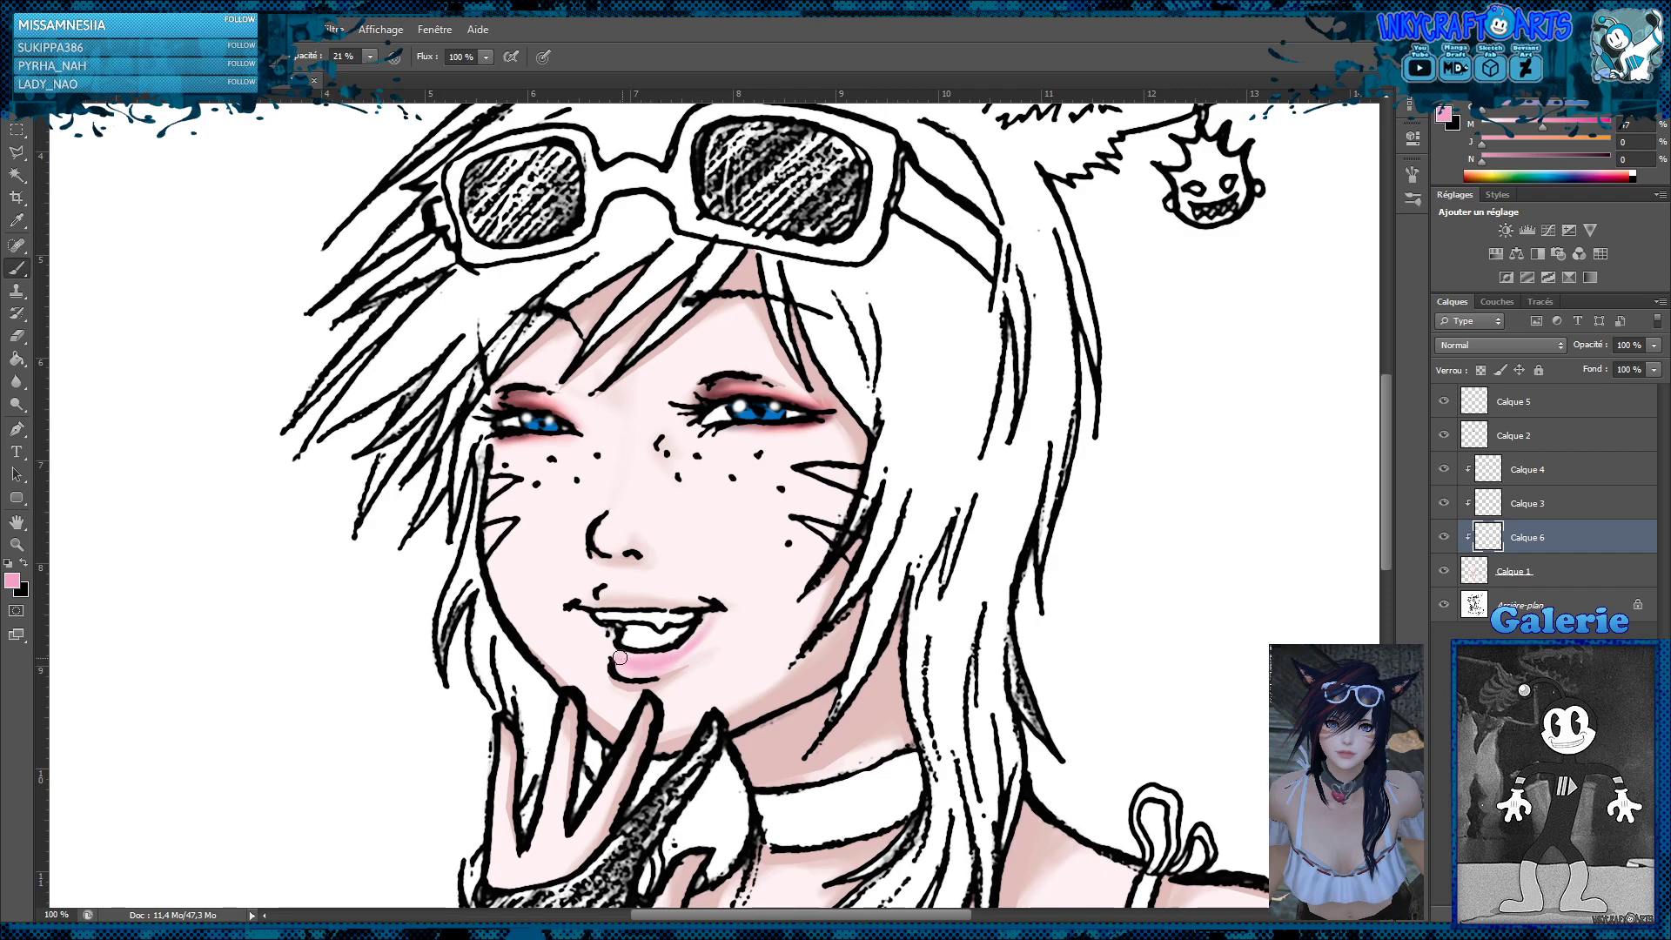
left_click_drag(617, 664, 666, 657)
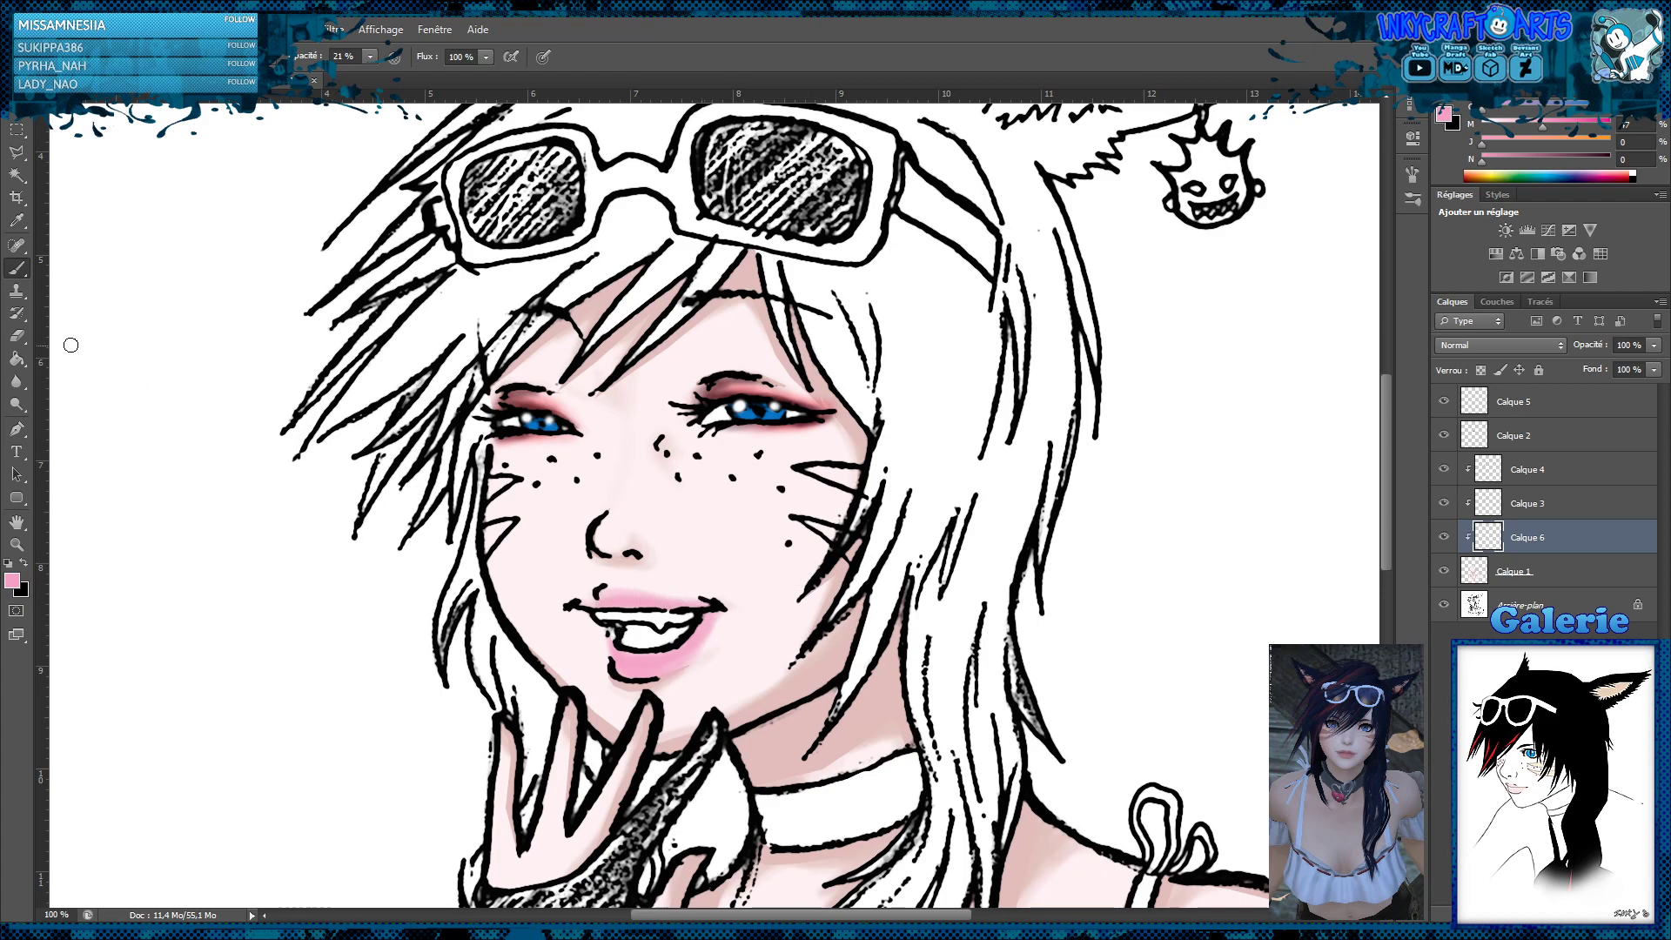
Set the lip layer's blend mode to Produit and reduce its opacity to about 68%
left_click(17, 335)
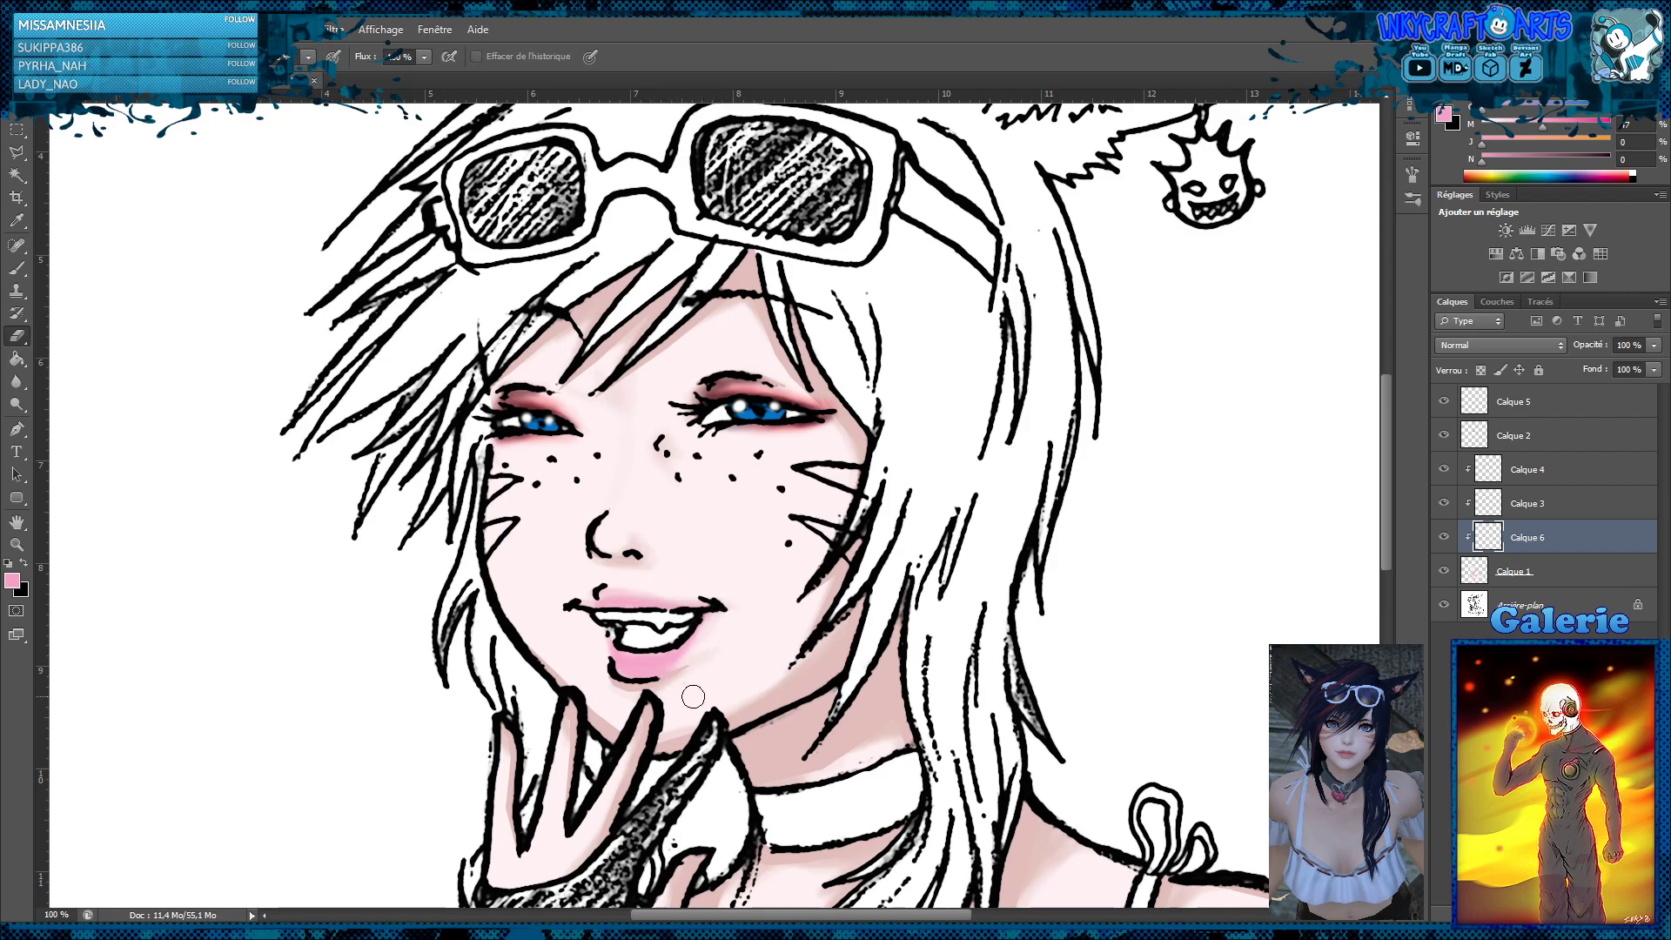
left_click(15, 381)
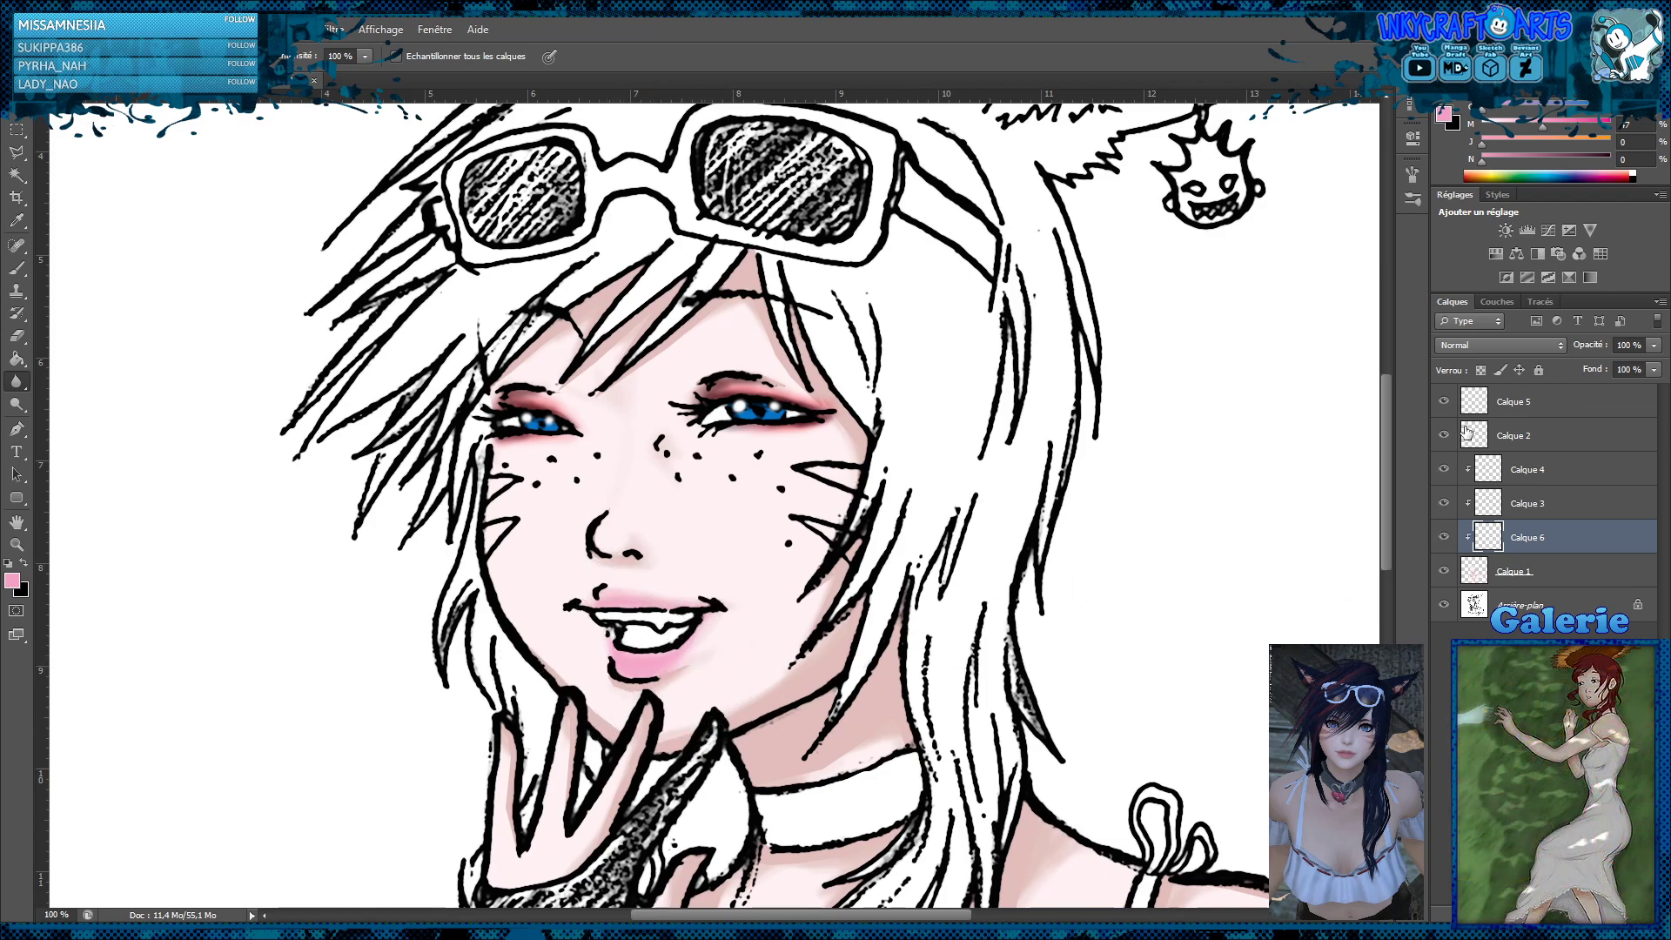
left_click(1493, 344)
left_click(1463, 421)
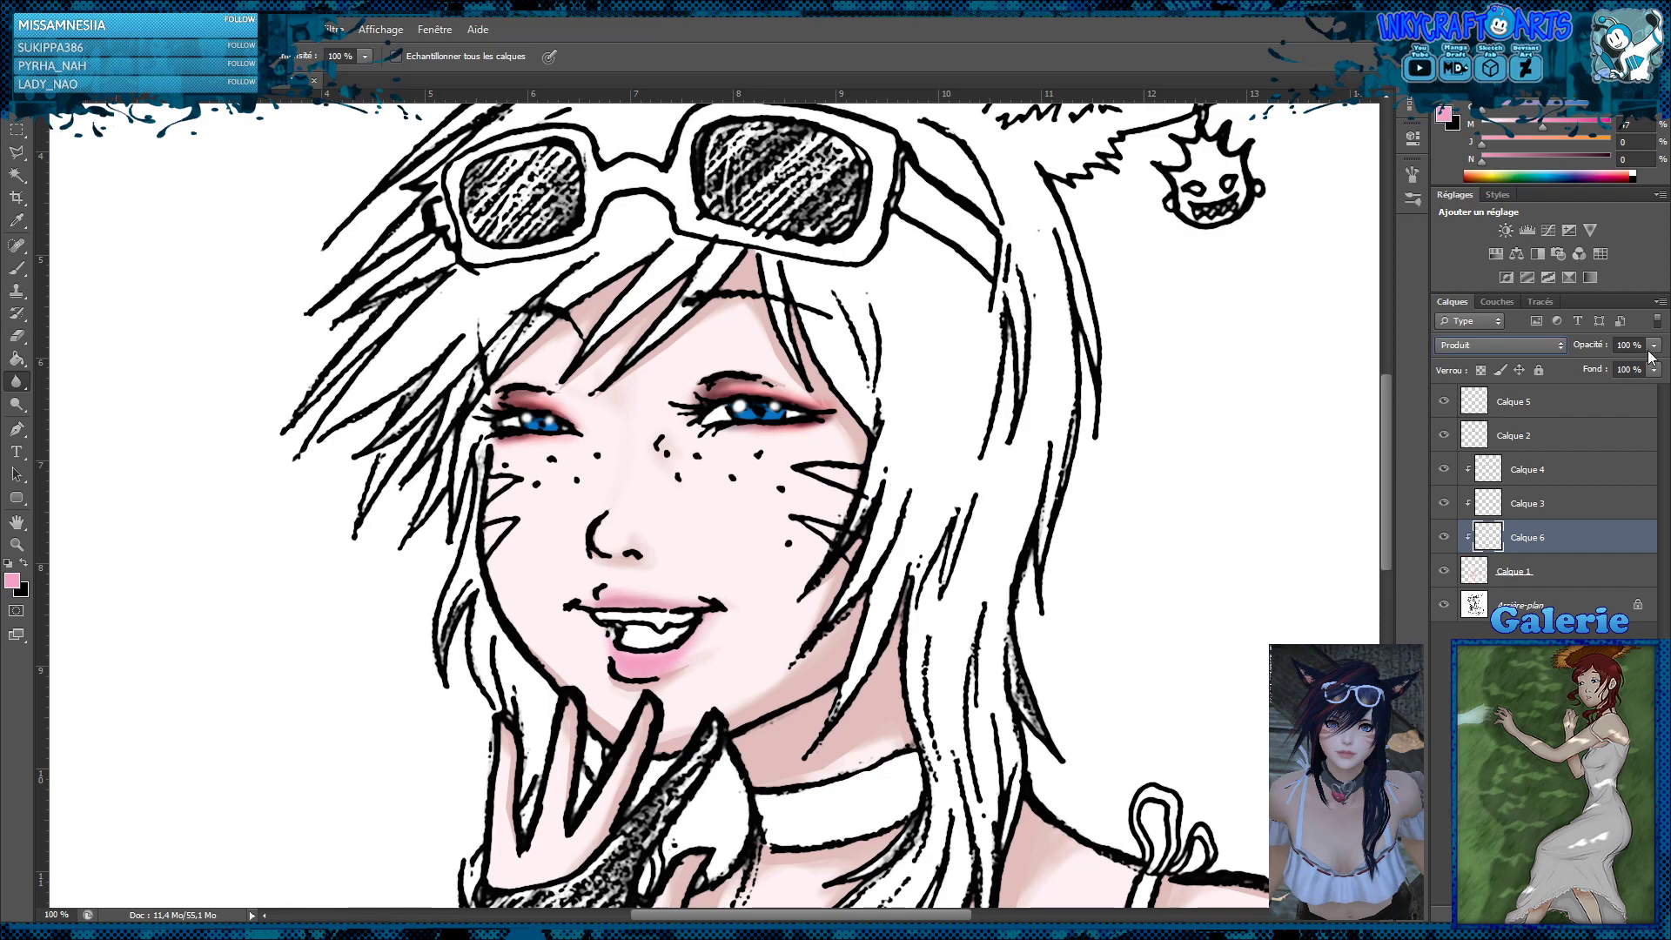
left_click_drag(1656, 367, 1625, 377)
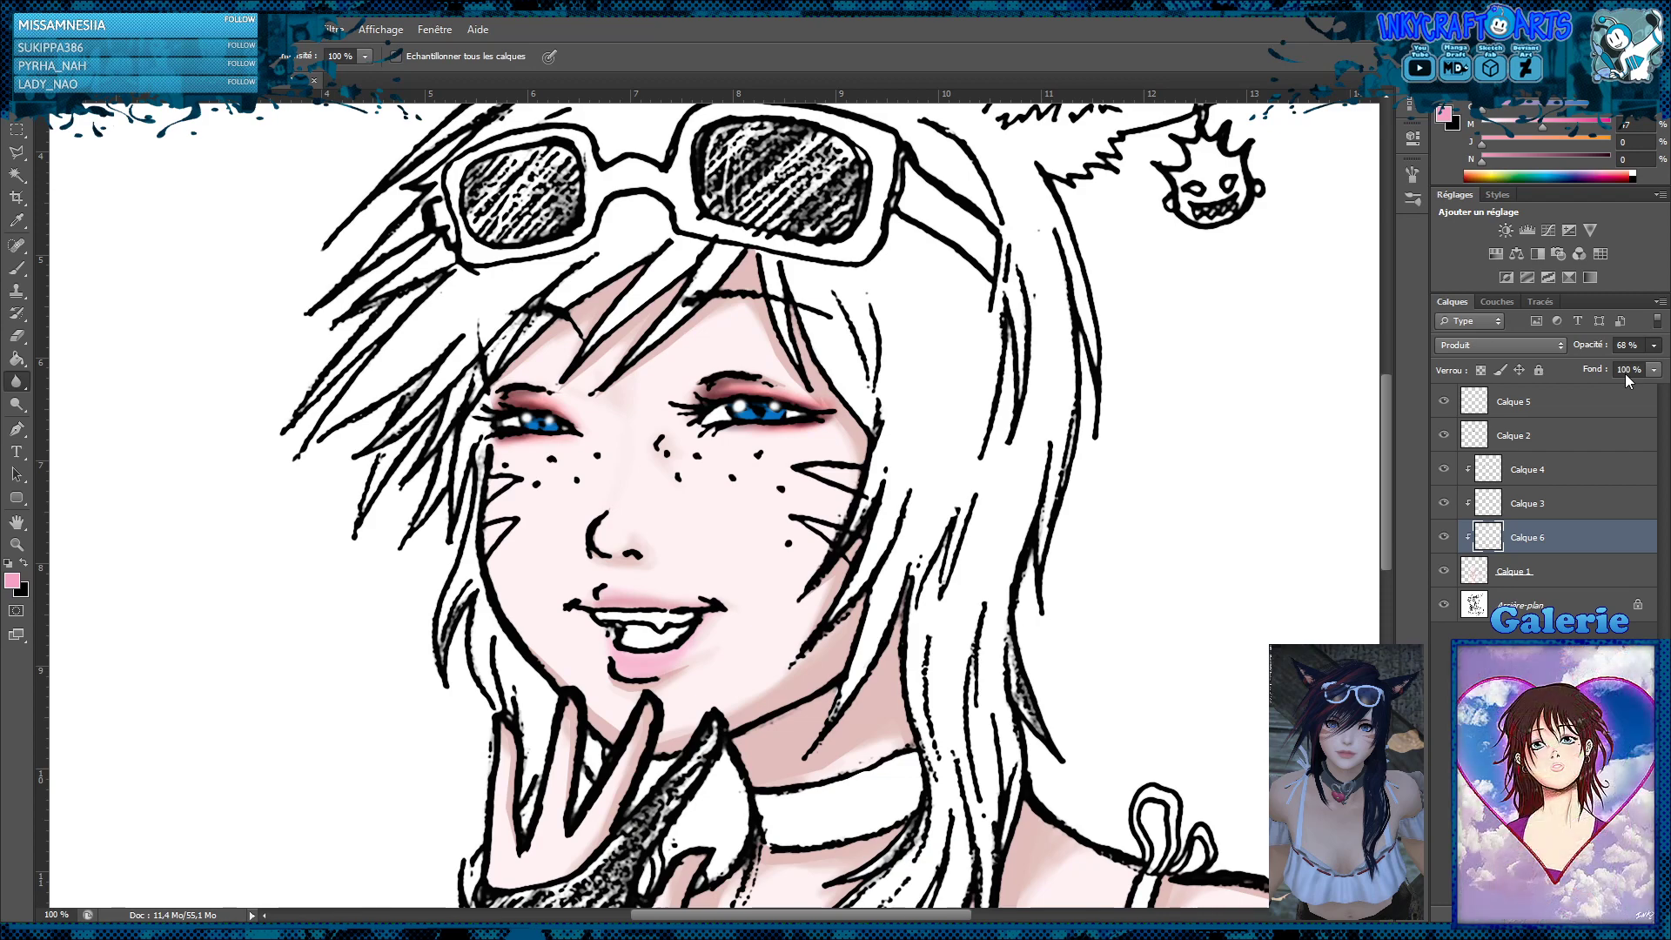
left_click_drag(1626, 375, 1627, 375)
Paint small white highlights on the lips on Calque 5 with the brush at 100% opacity
left_click(1524, 406)
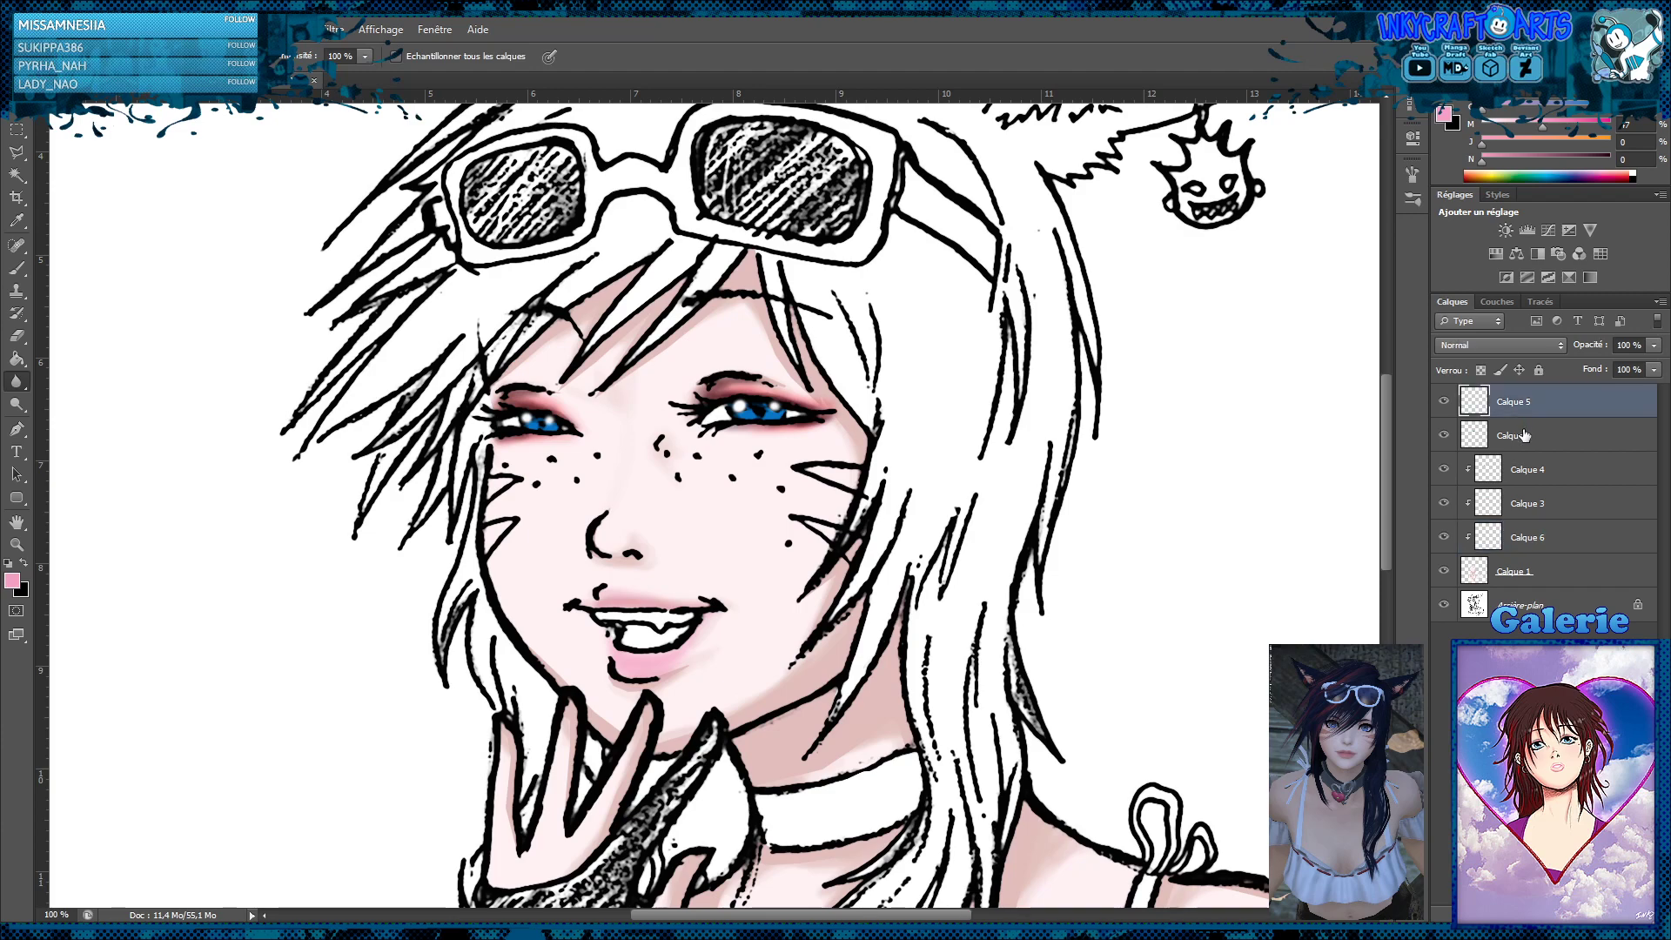
left_click(16, 268)
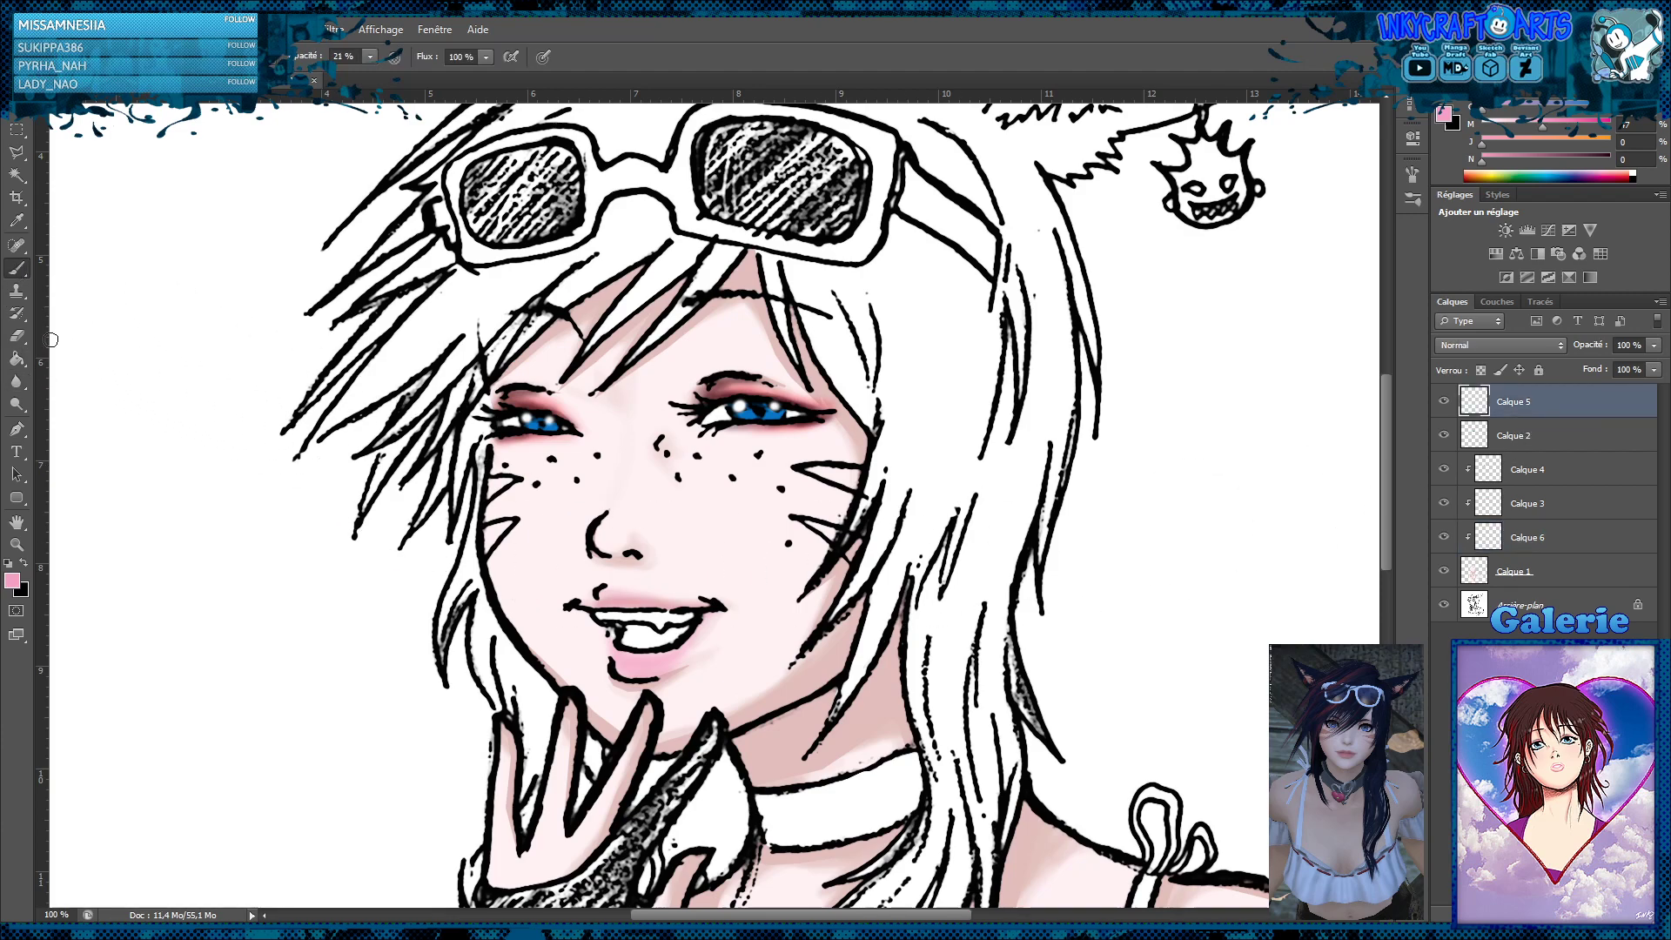
left_click(13, 564)
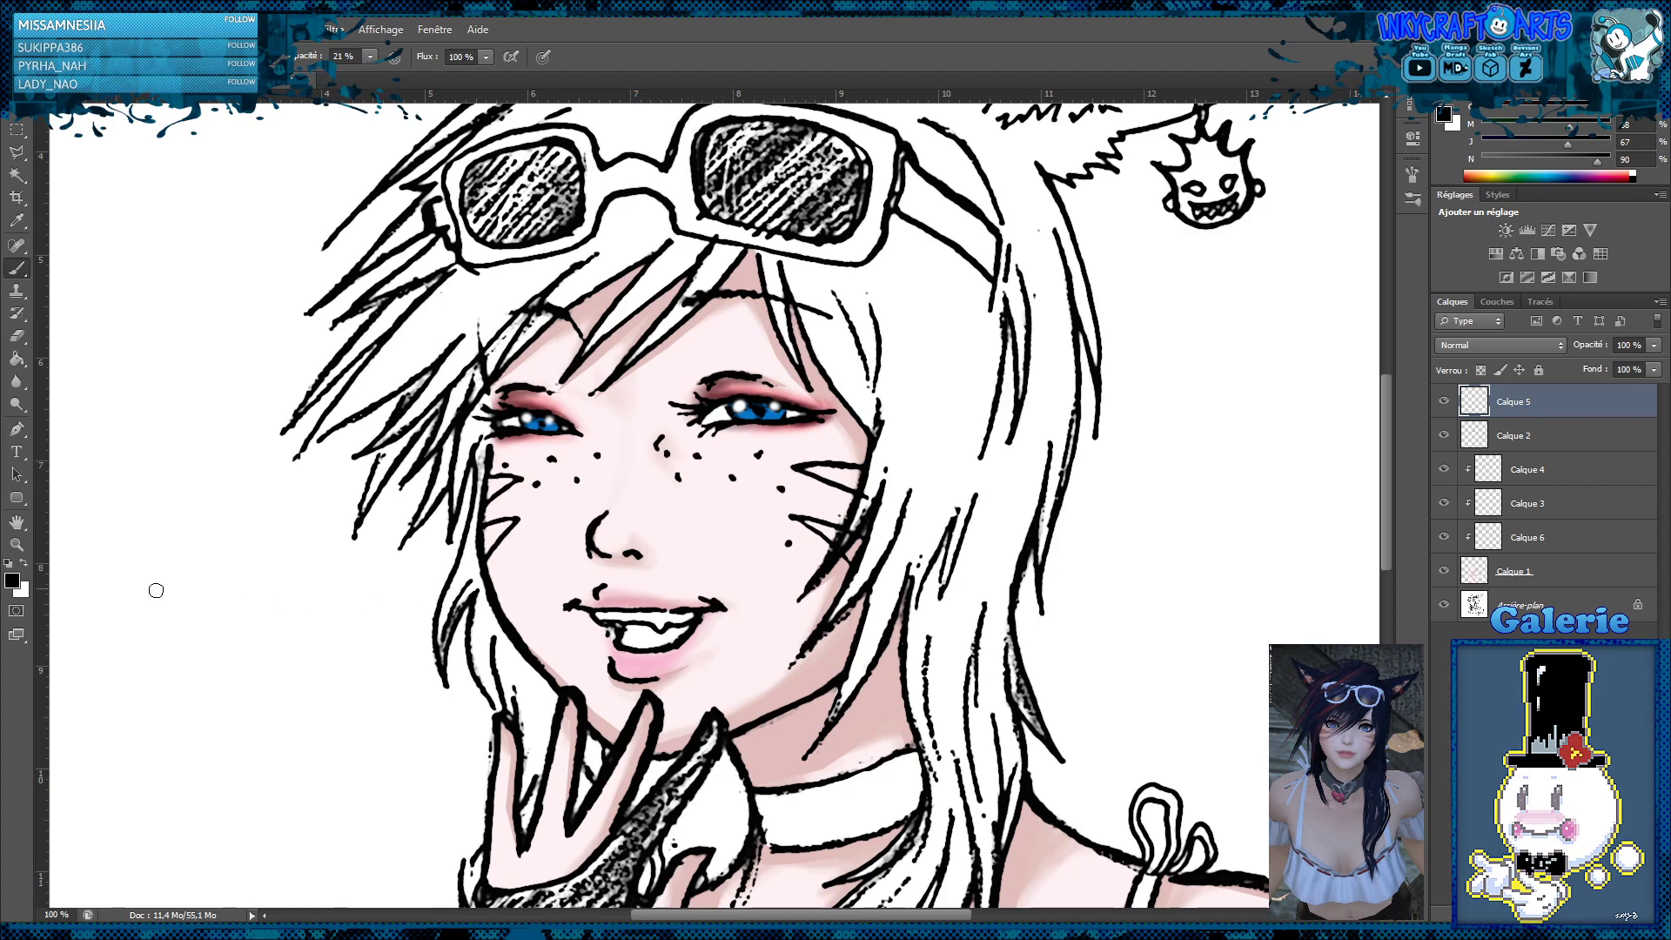
left_click(25, 565)
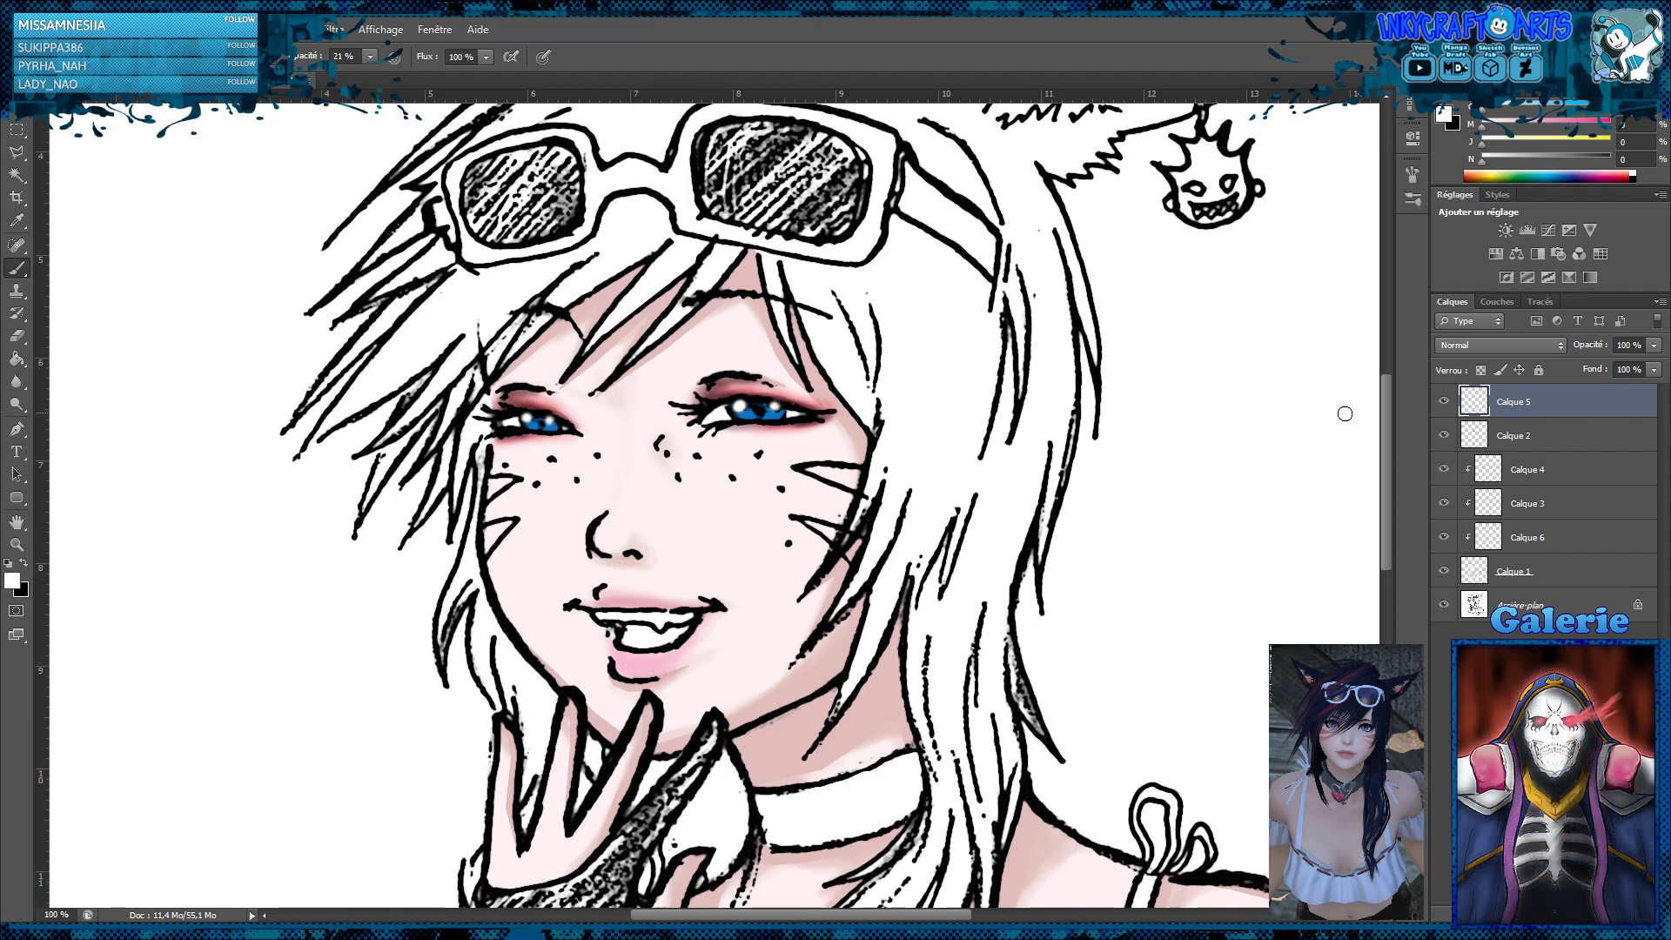
left_click(1445, 403)
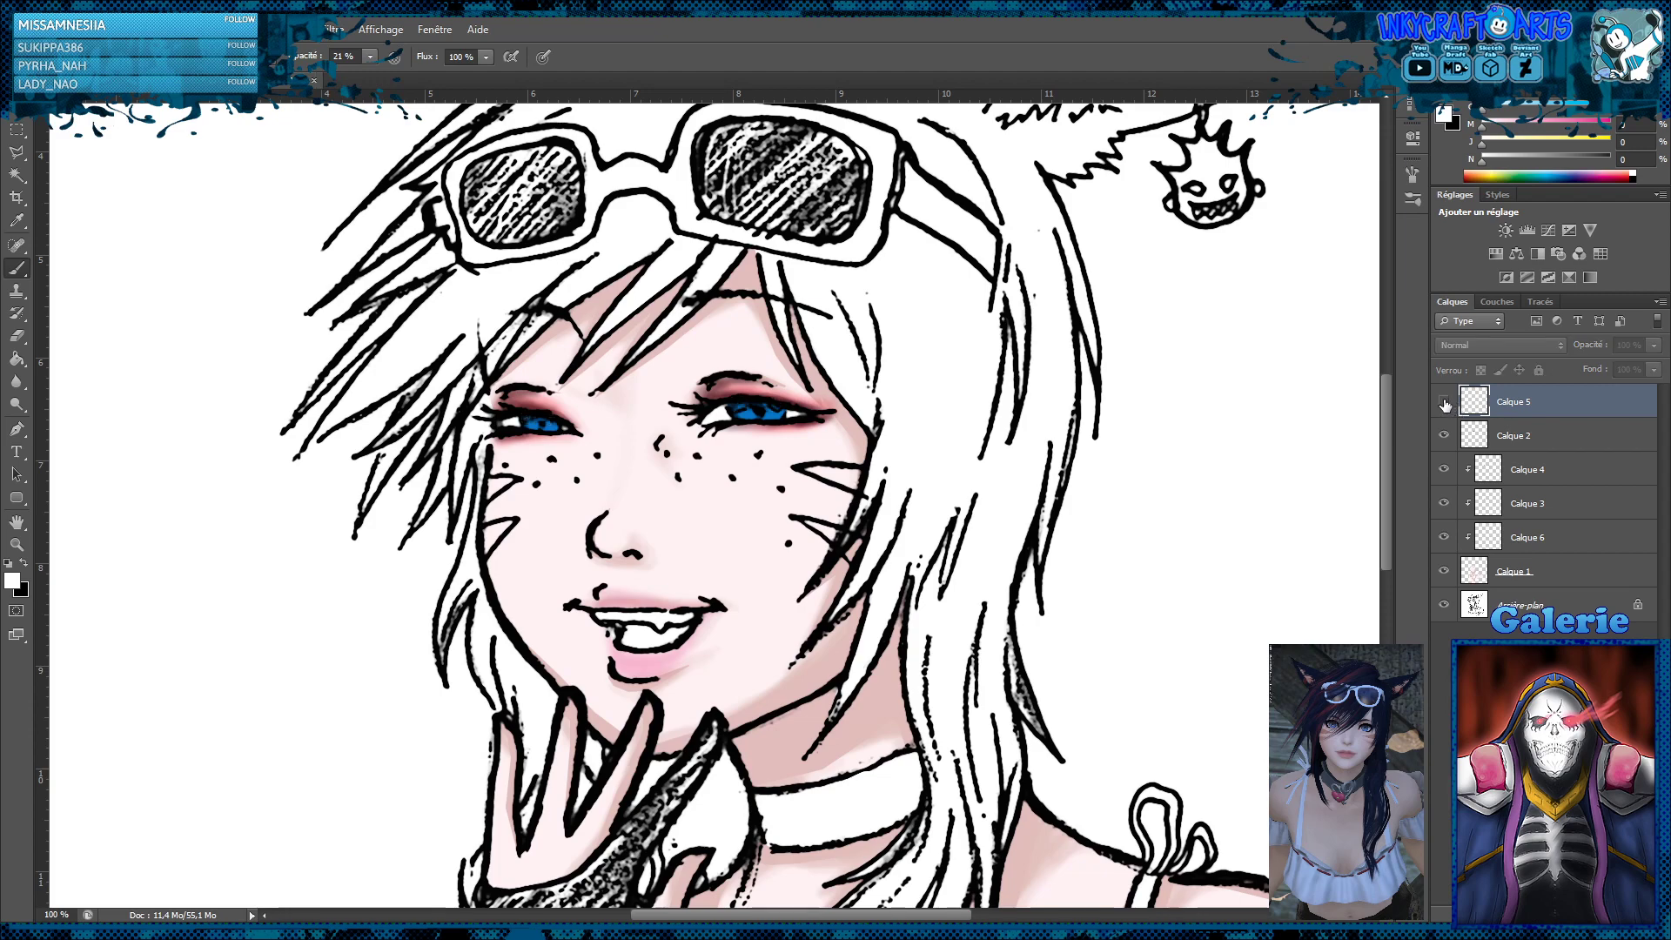
left_click(1444, 403)
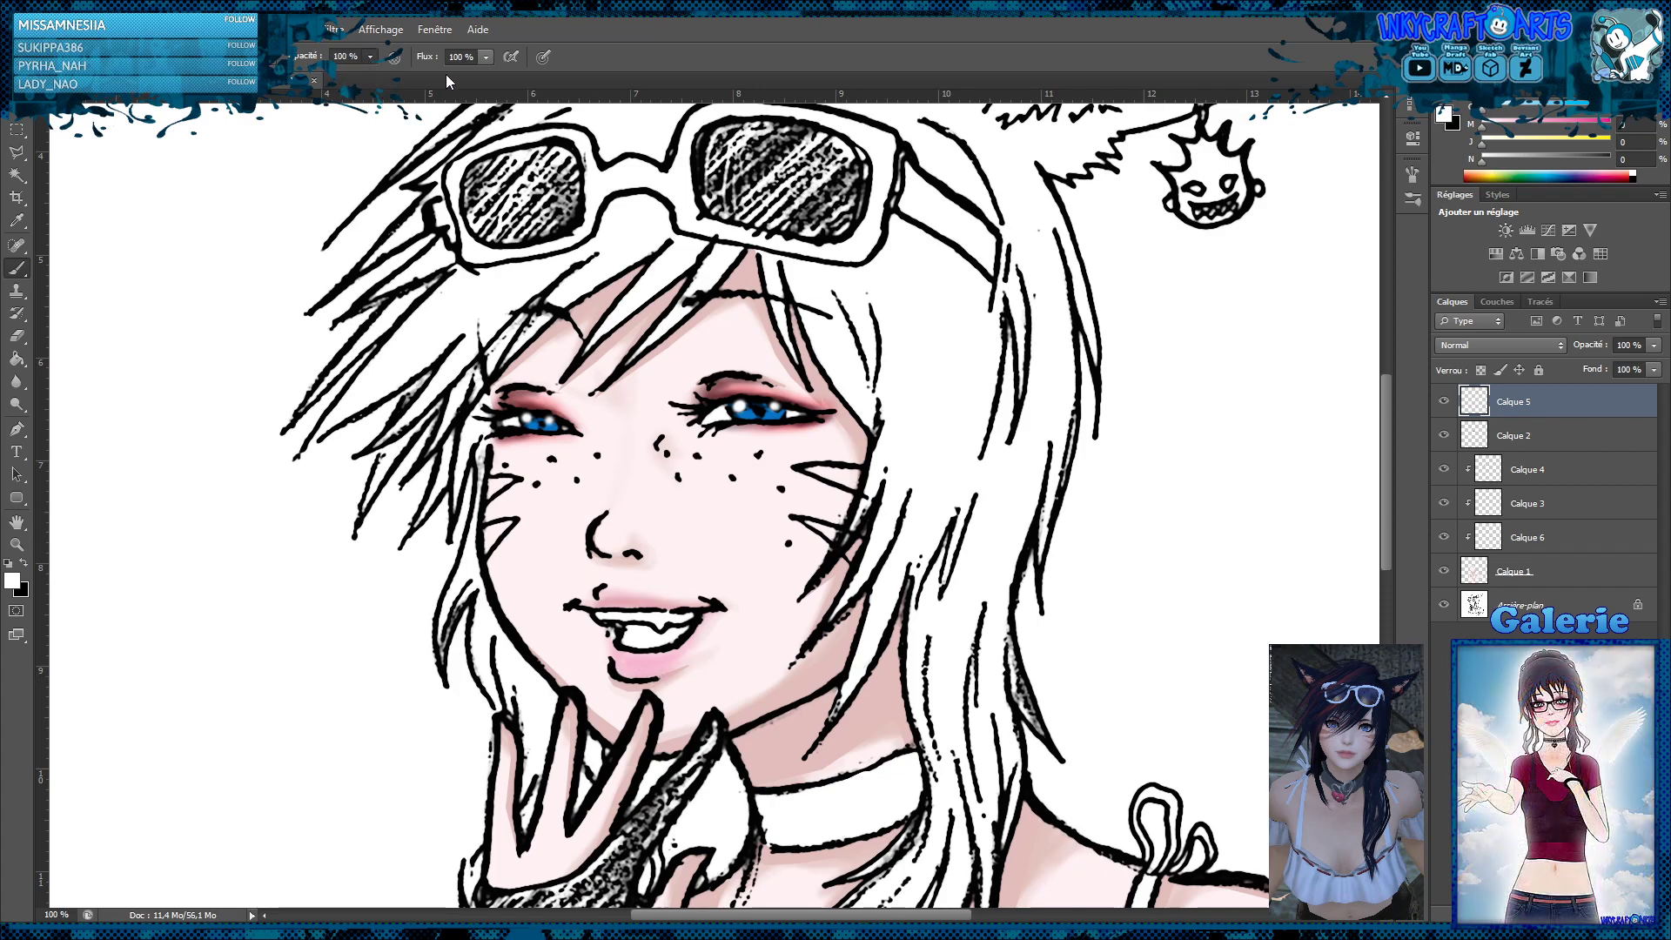
key("0")
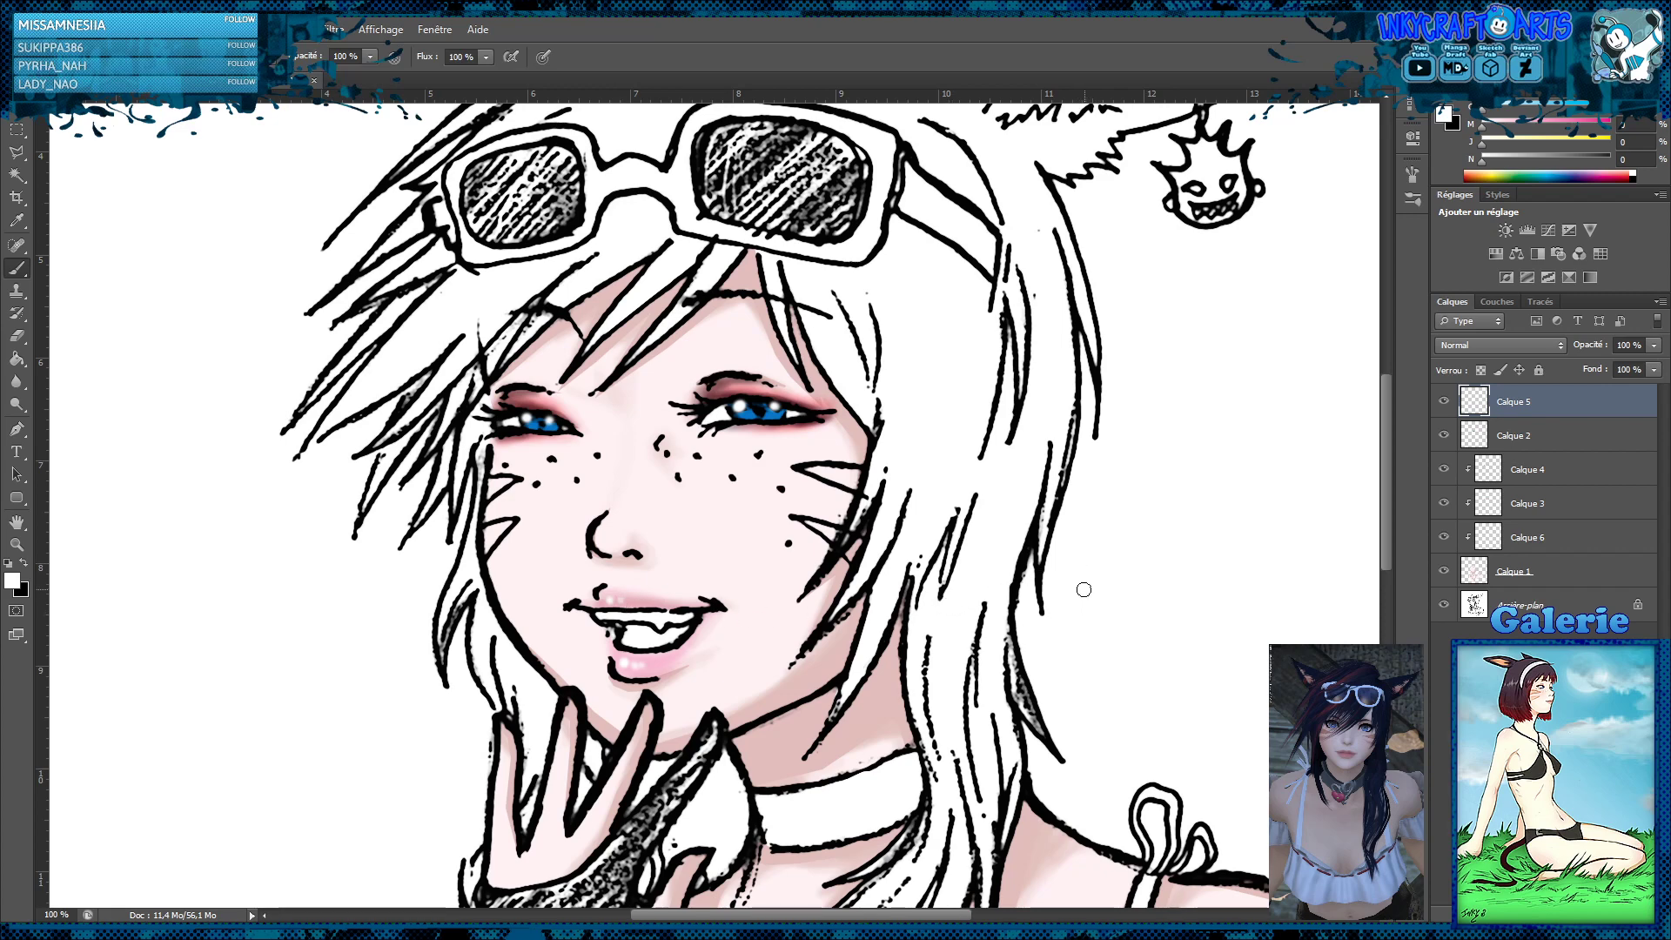
Add a clipped layer immediately above Calque 1 for the cheek markings and choose a pink brush colour
left_click(1548, 573)
key("ctrl+shift+alt+n")
key("ctrl+alt+g")
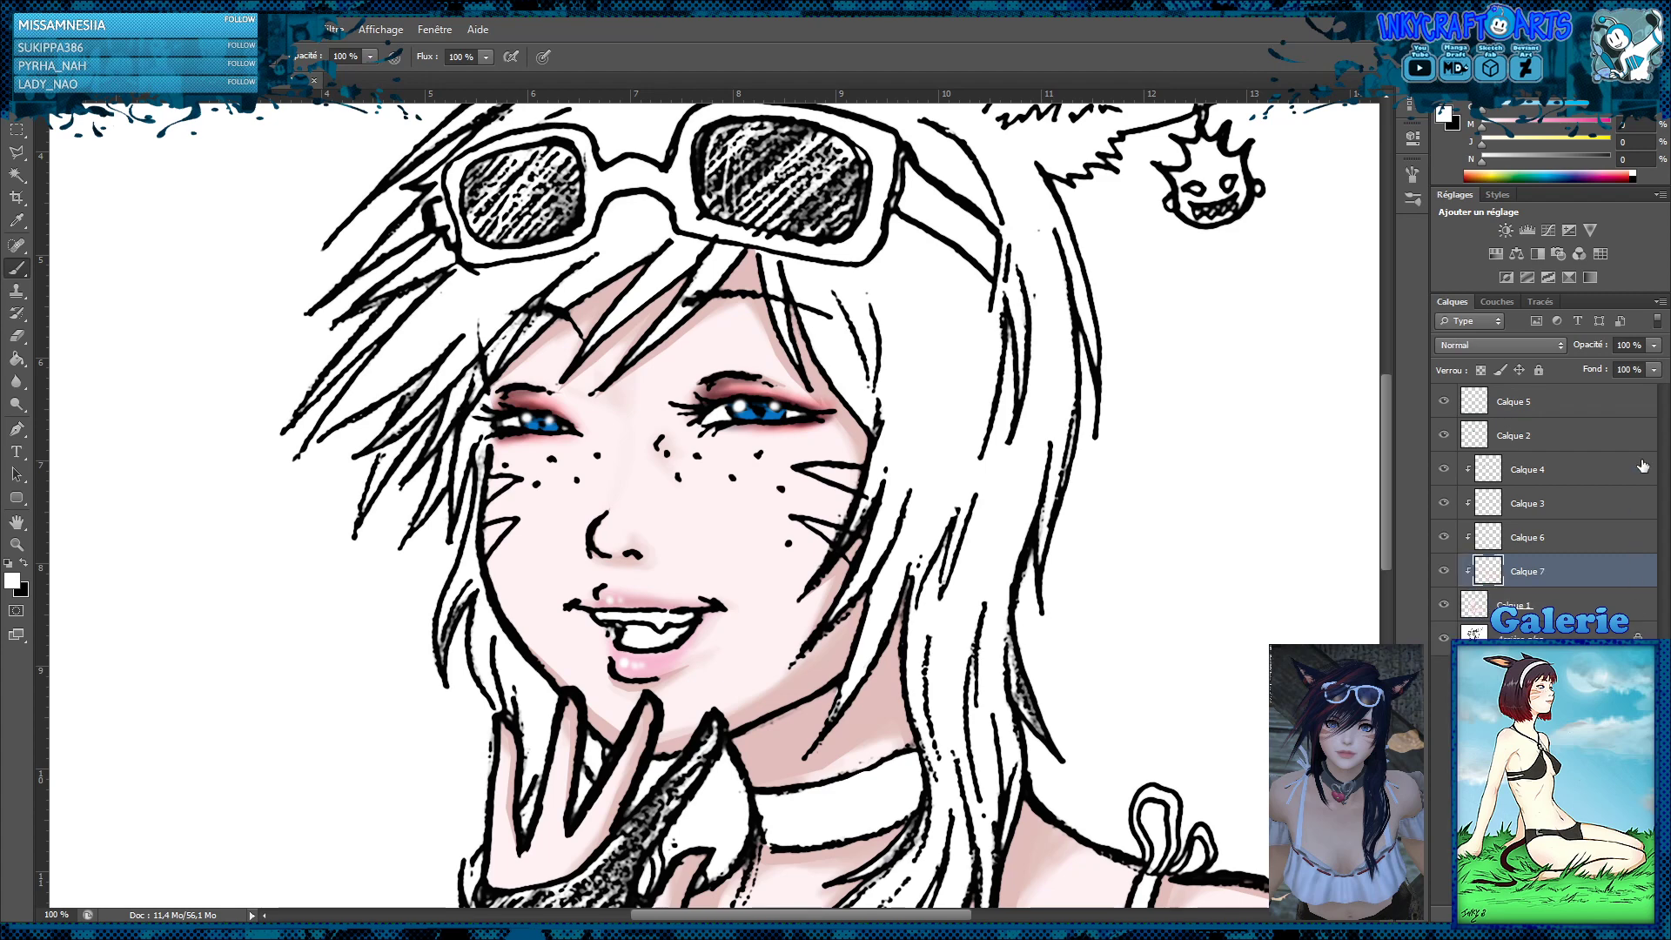
left_click(1547, 120)
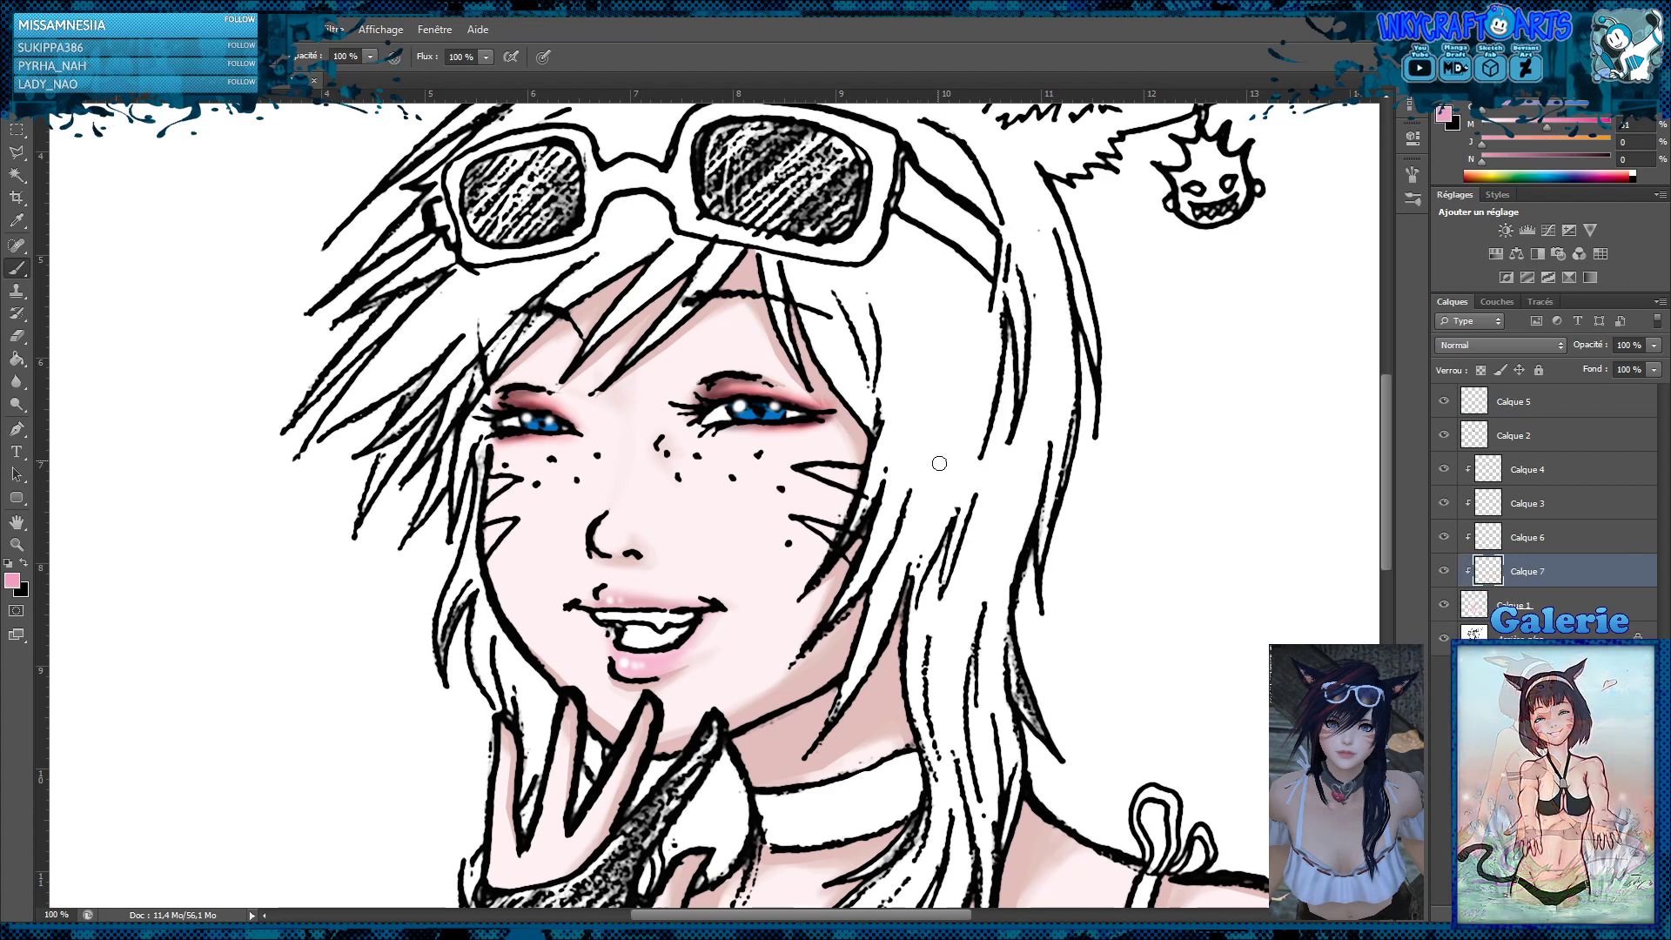
Fill the whisker markings on both cheeks with pink and set their layer's blend mode to Produit
mouse_move(863, 475)
left_mouse_down()
mouse_move(825, 473)
mouse_move(848, 484)
left_mouse_up()
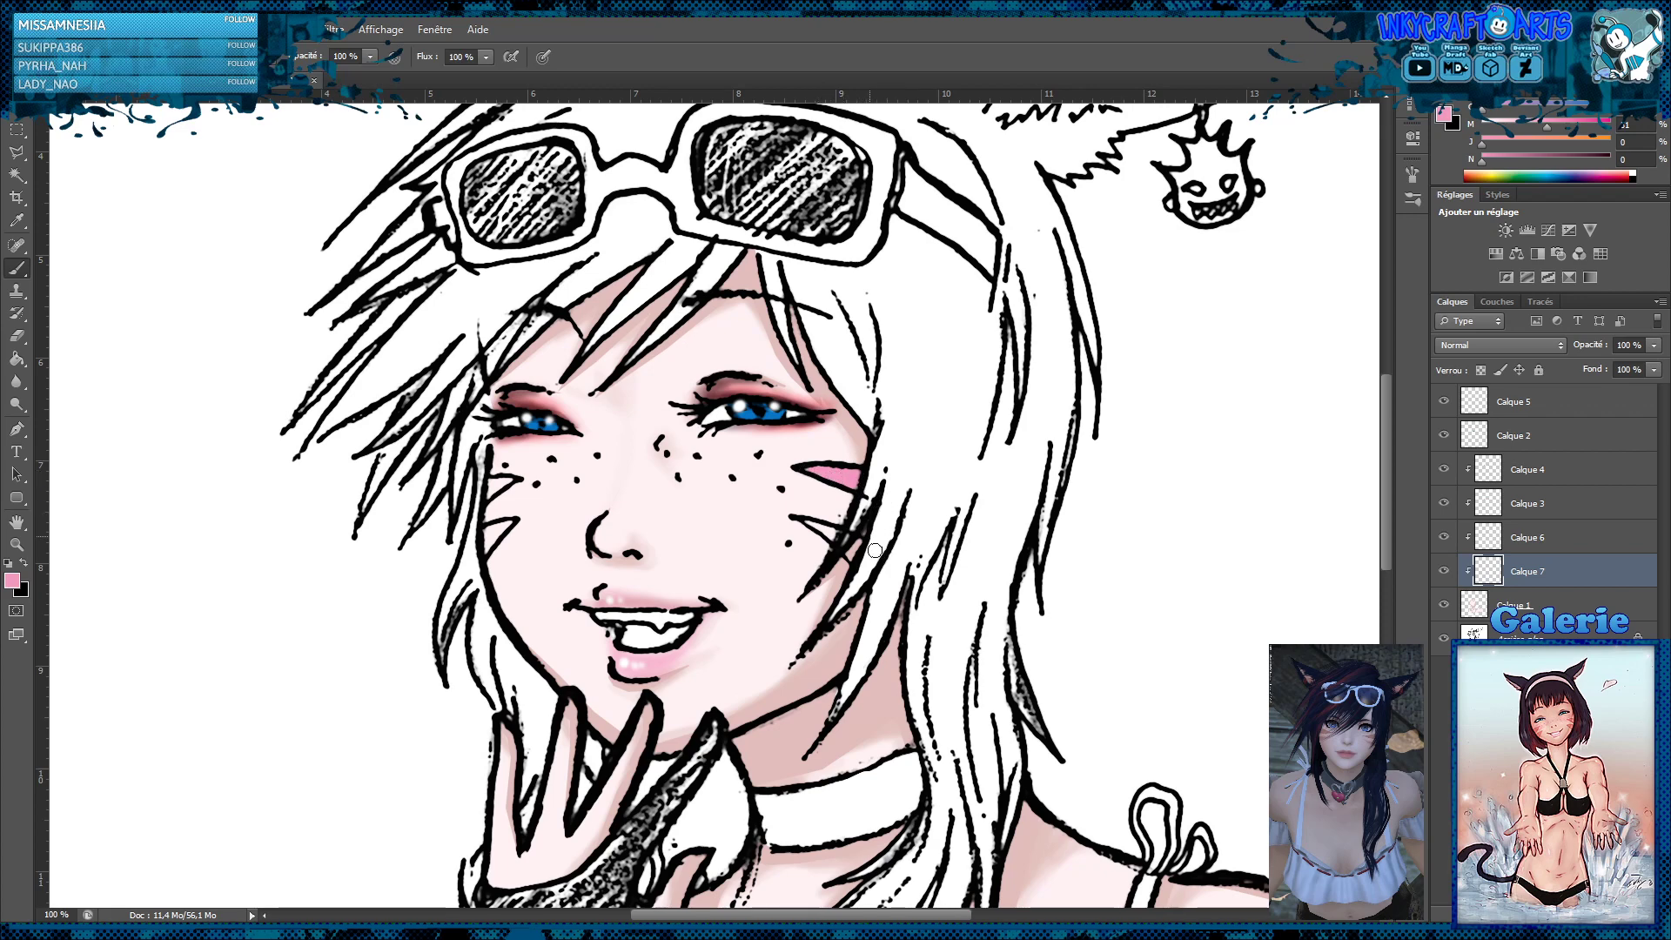
left_click_drag(860, 549, 810, 522)
mouse_move(506, 483)
left_mouse_down()
mouse_move(489, 534)
mouse_move(484, 549)
left_mouse_up()
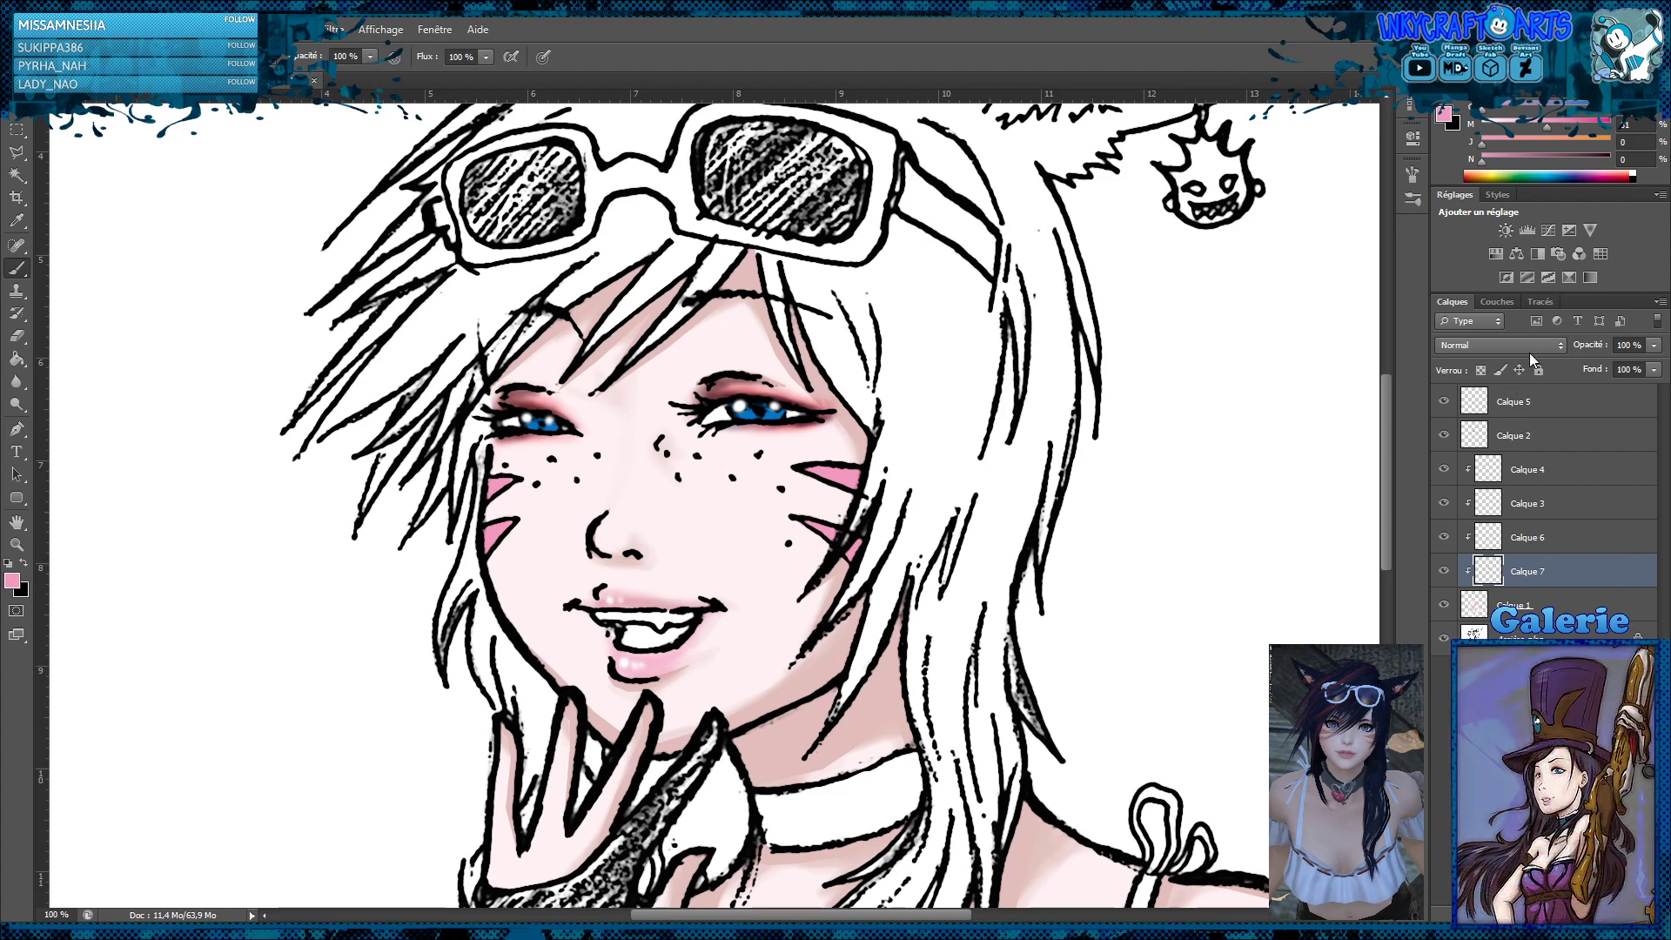
left_click(1459, 424)
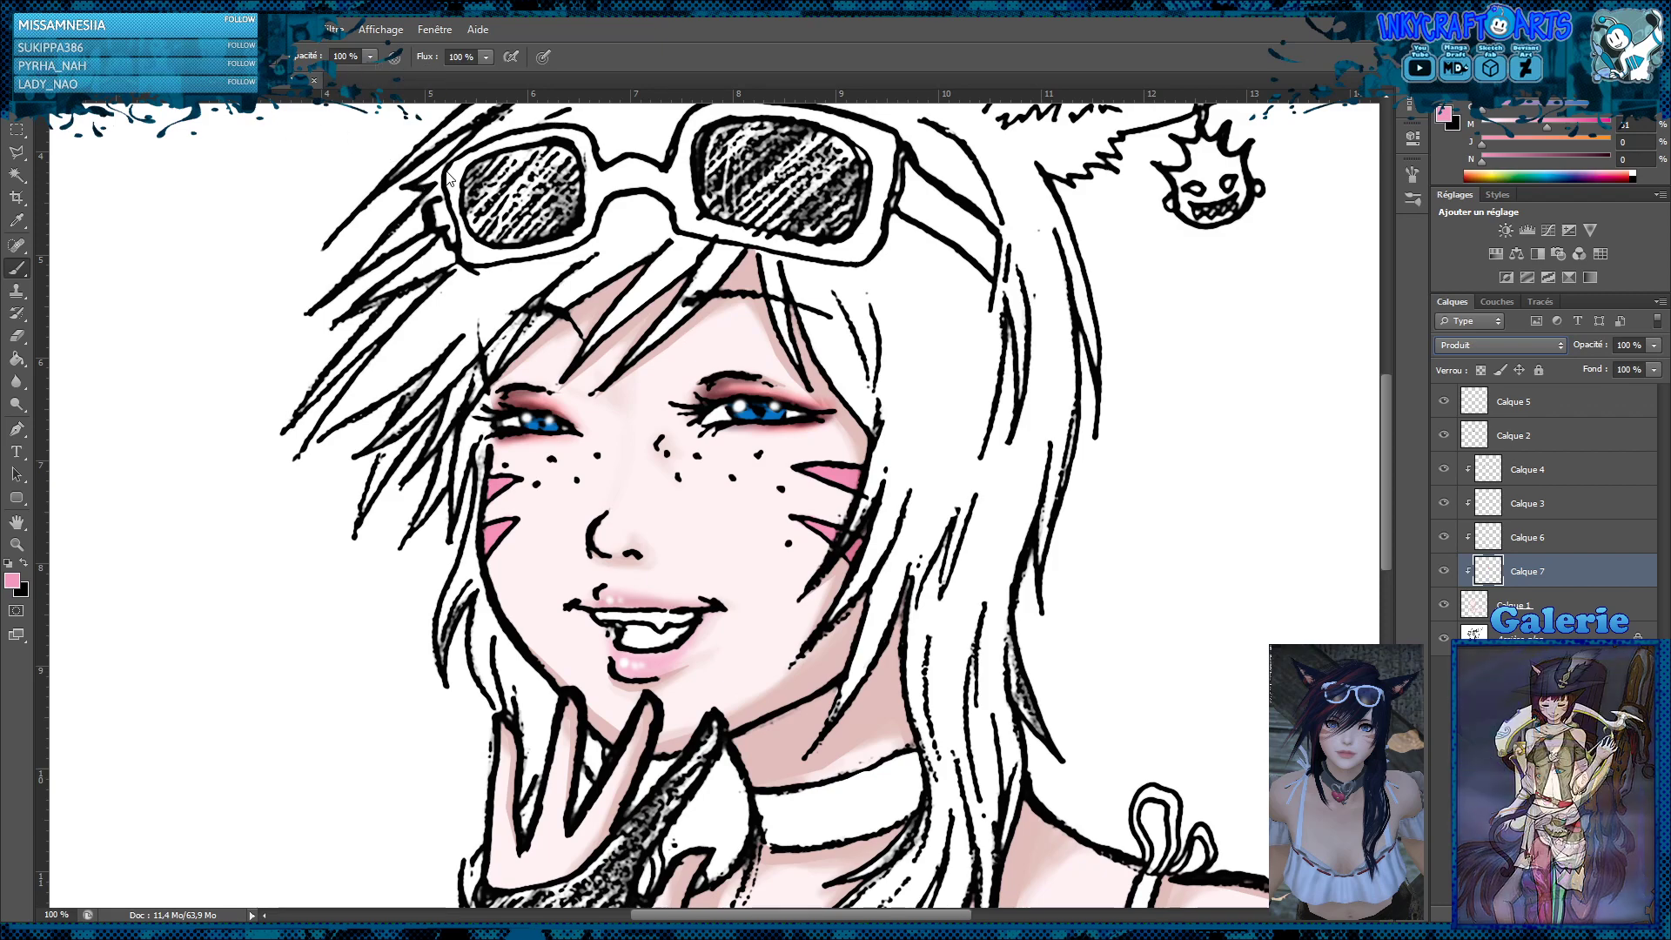
Sample the pink of the cheek marking as the brush colour and add a layer directly above the background
key("i")
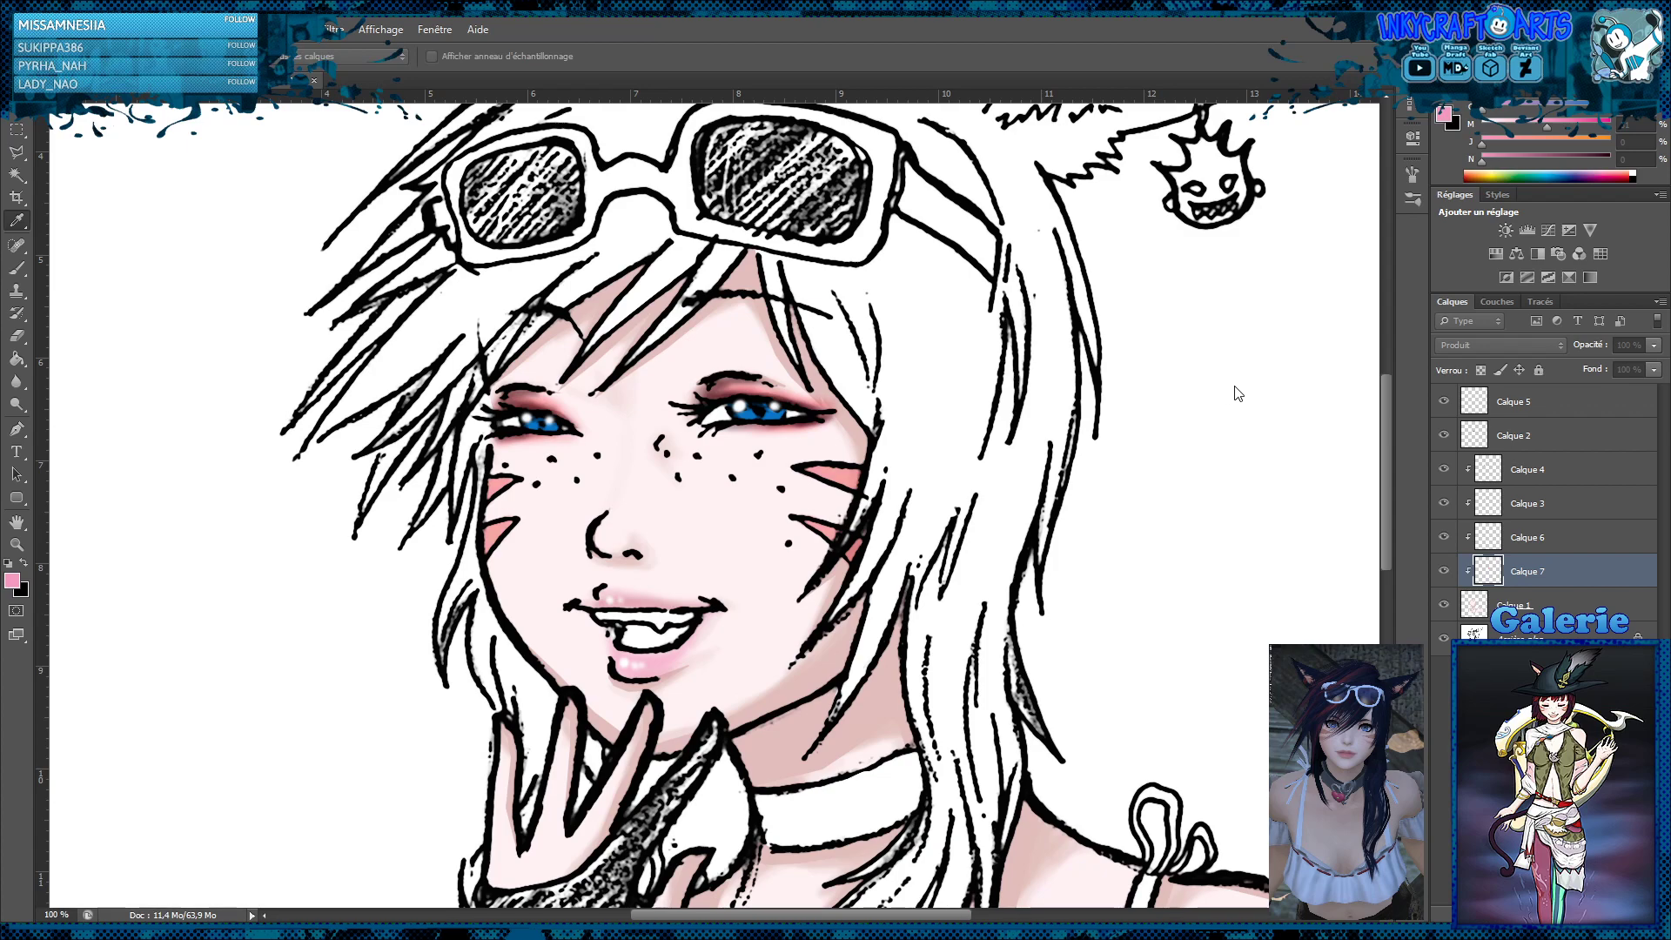
key("b")
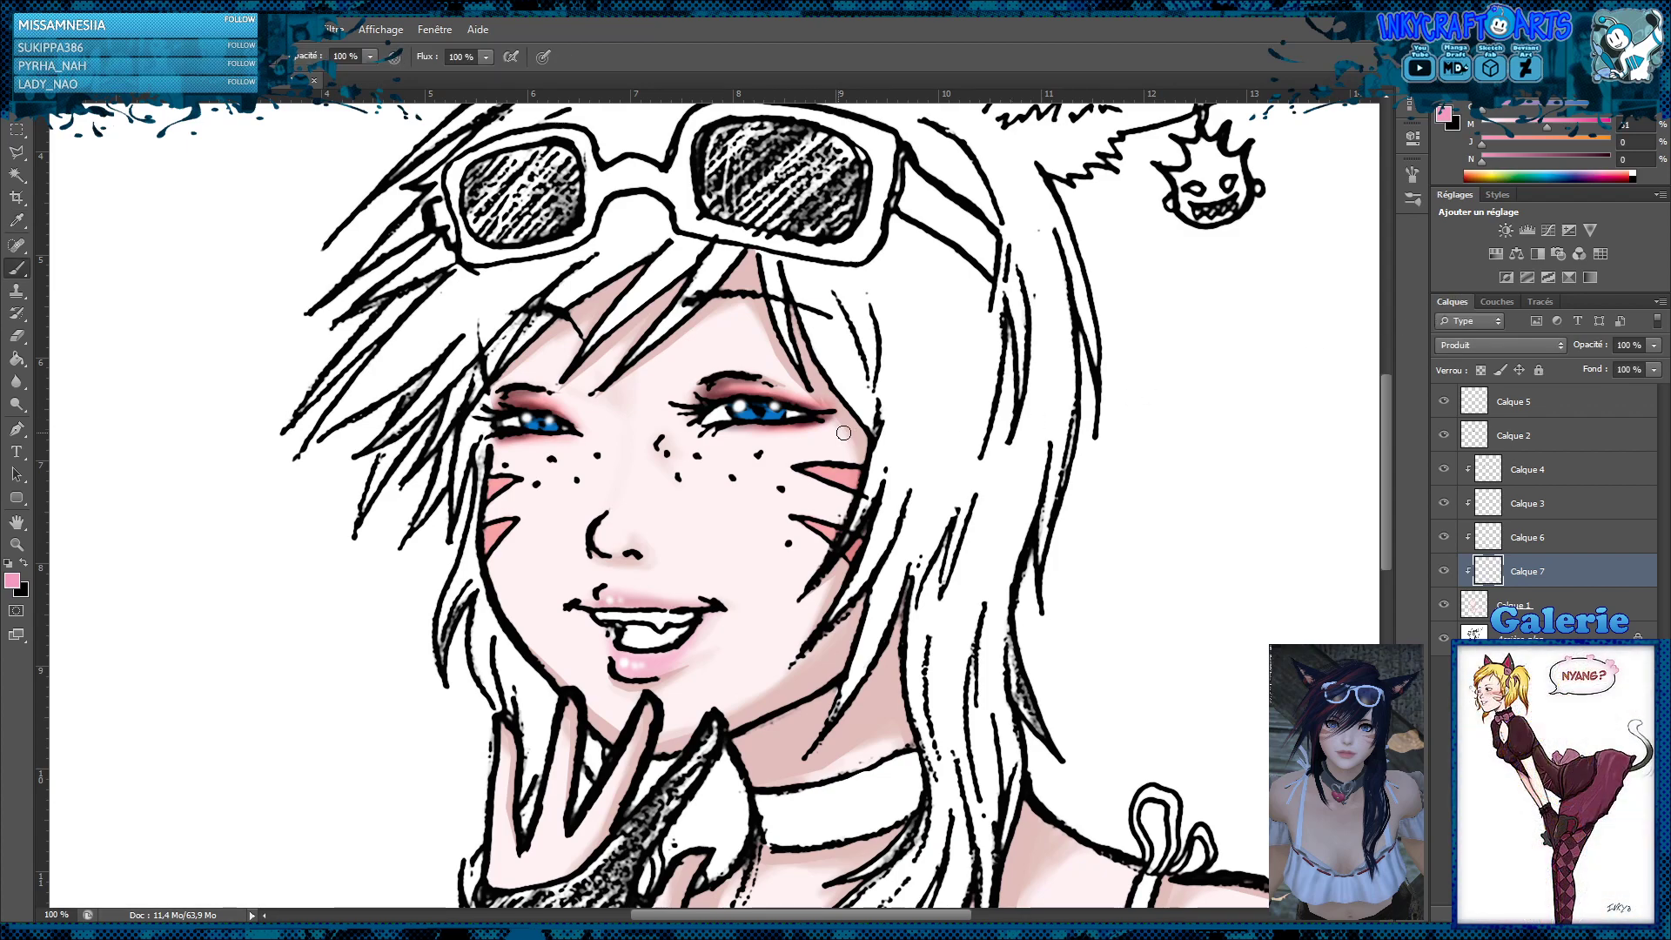
left_click(843, 474, "alt")
left_click(1524, 638)
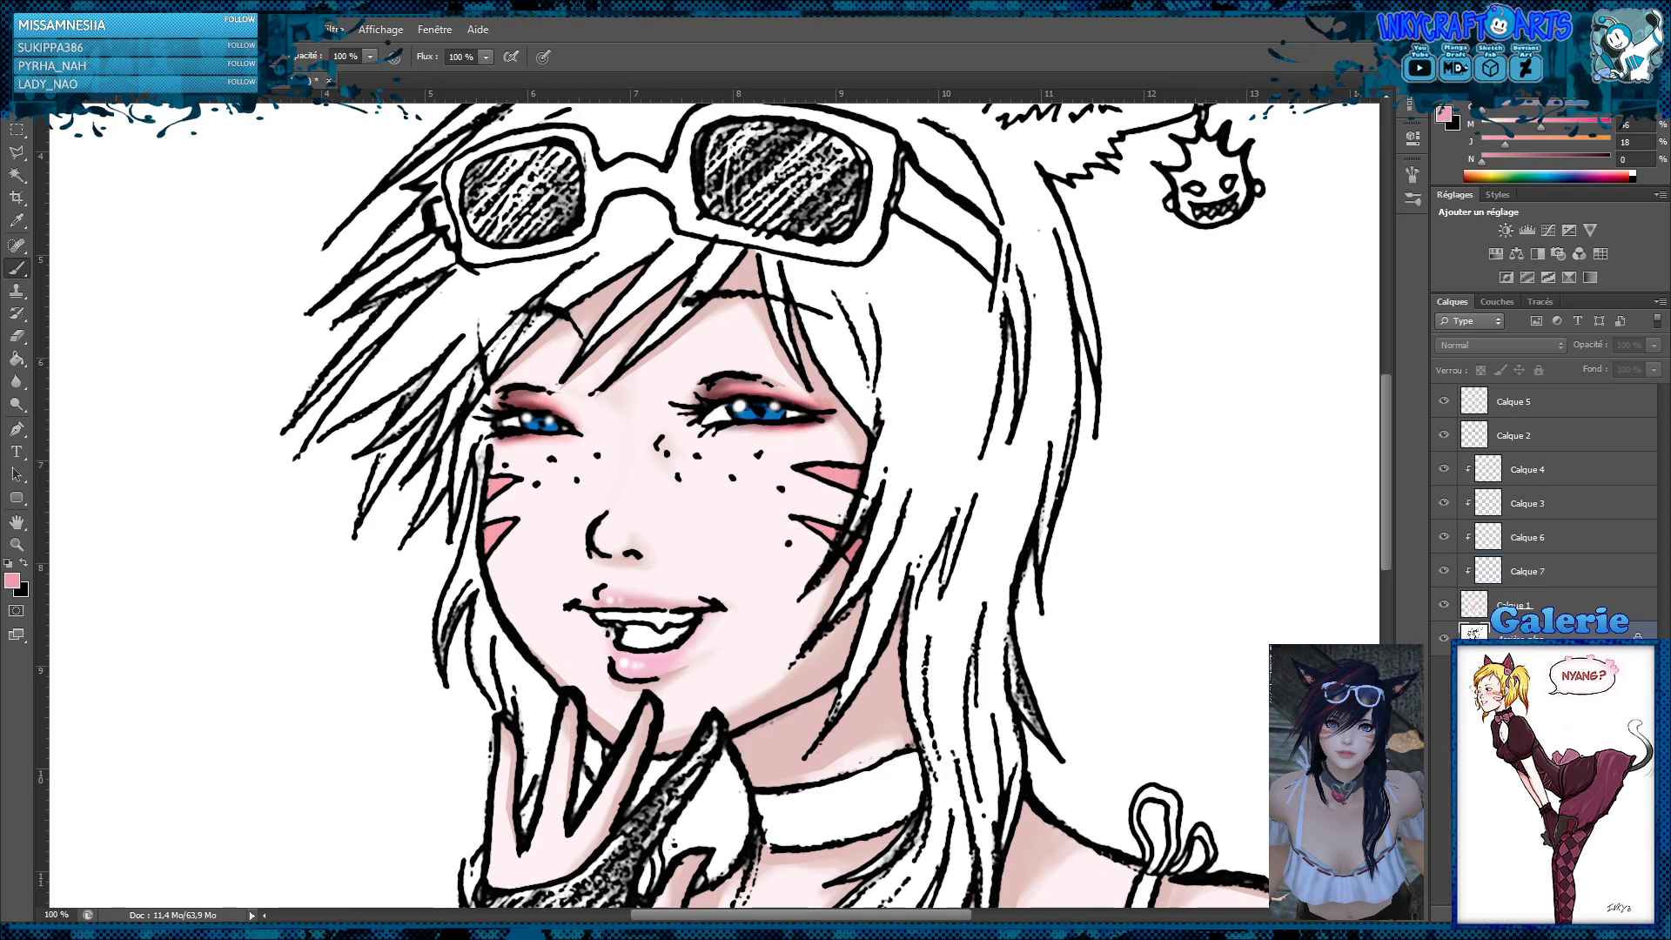
left_click(1592, 913)
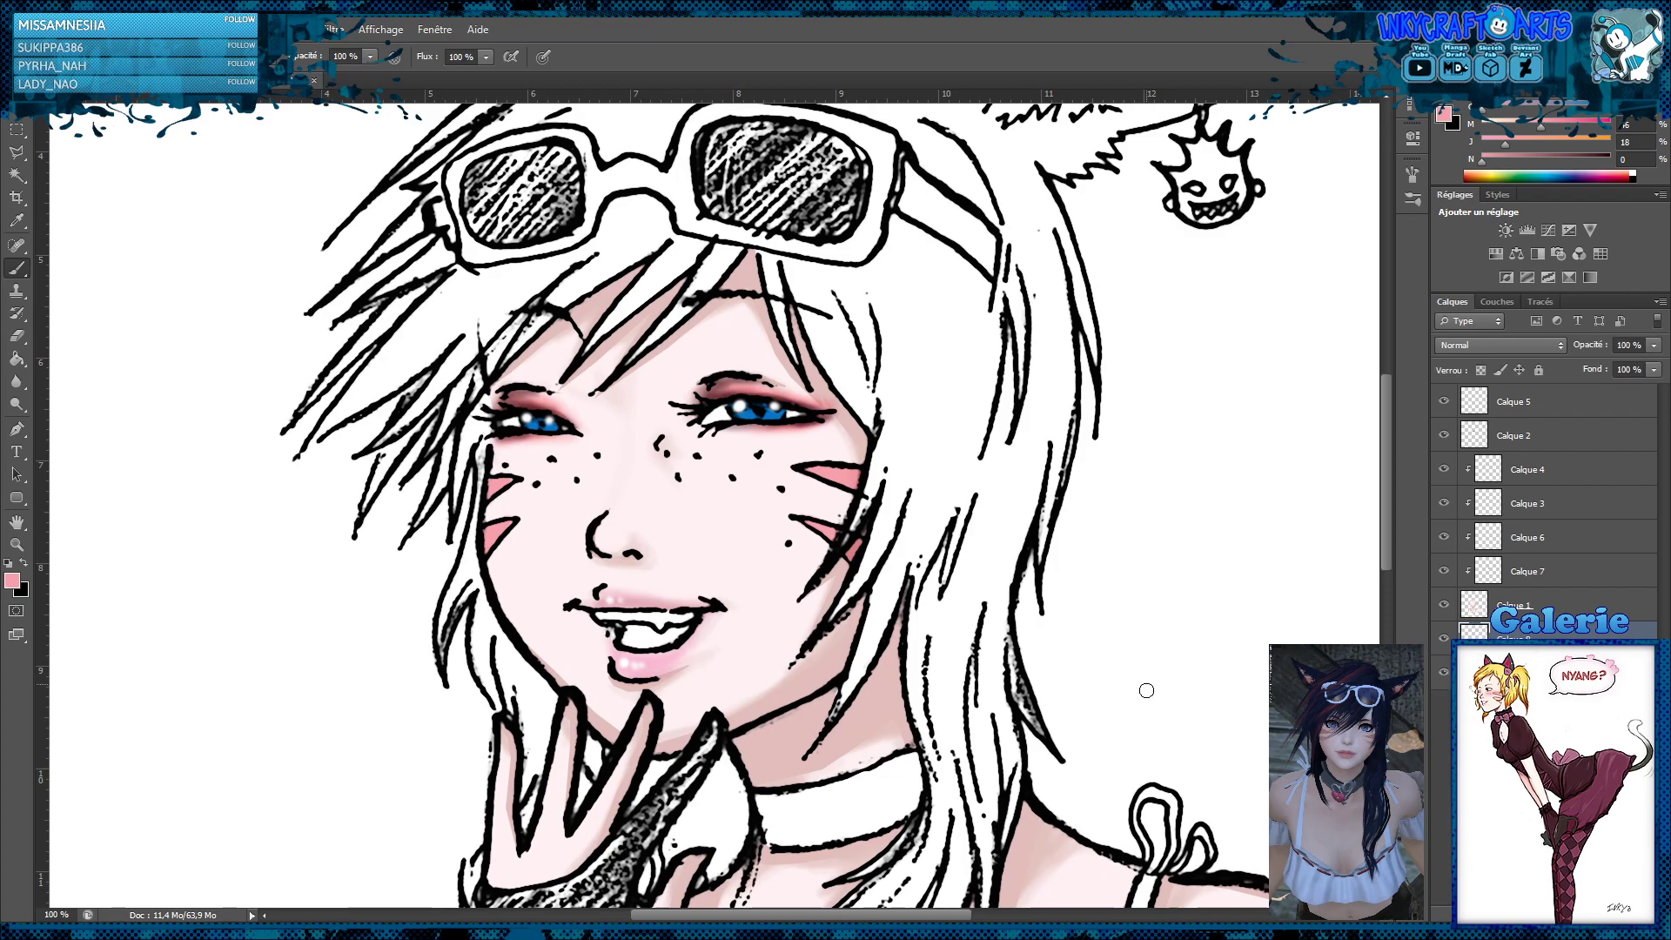
Paint the sampled pink over the whisker outlines on both cheeks and set the layer's blend mode to Couleur
left_click_drag(792, 459, 857, 467)
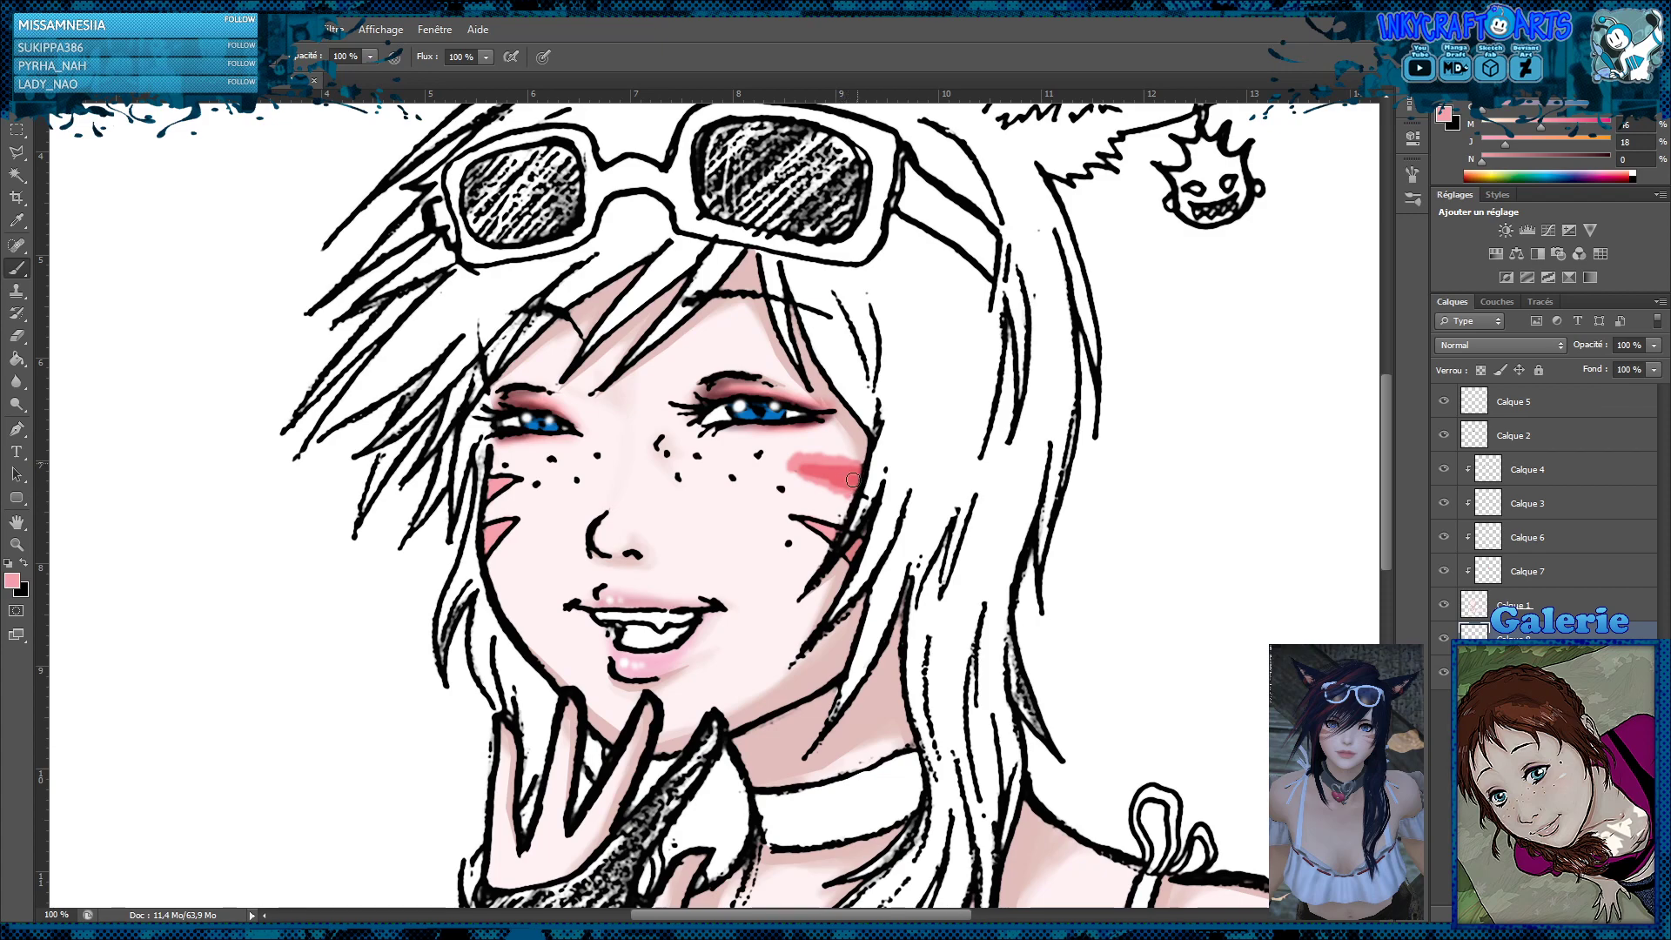
mouse_move(833, 525)
left_mouse_down()
mouse_move(823, 539)
mouse_move(798, 525)
left_mouse_up()
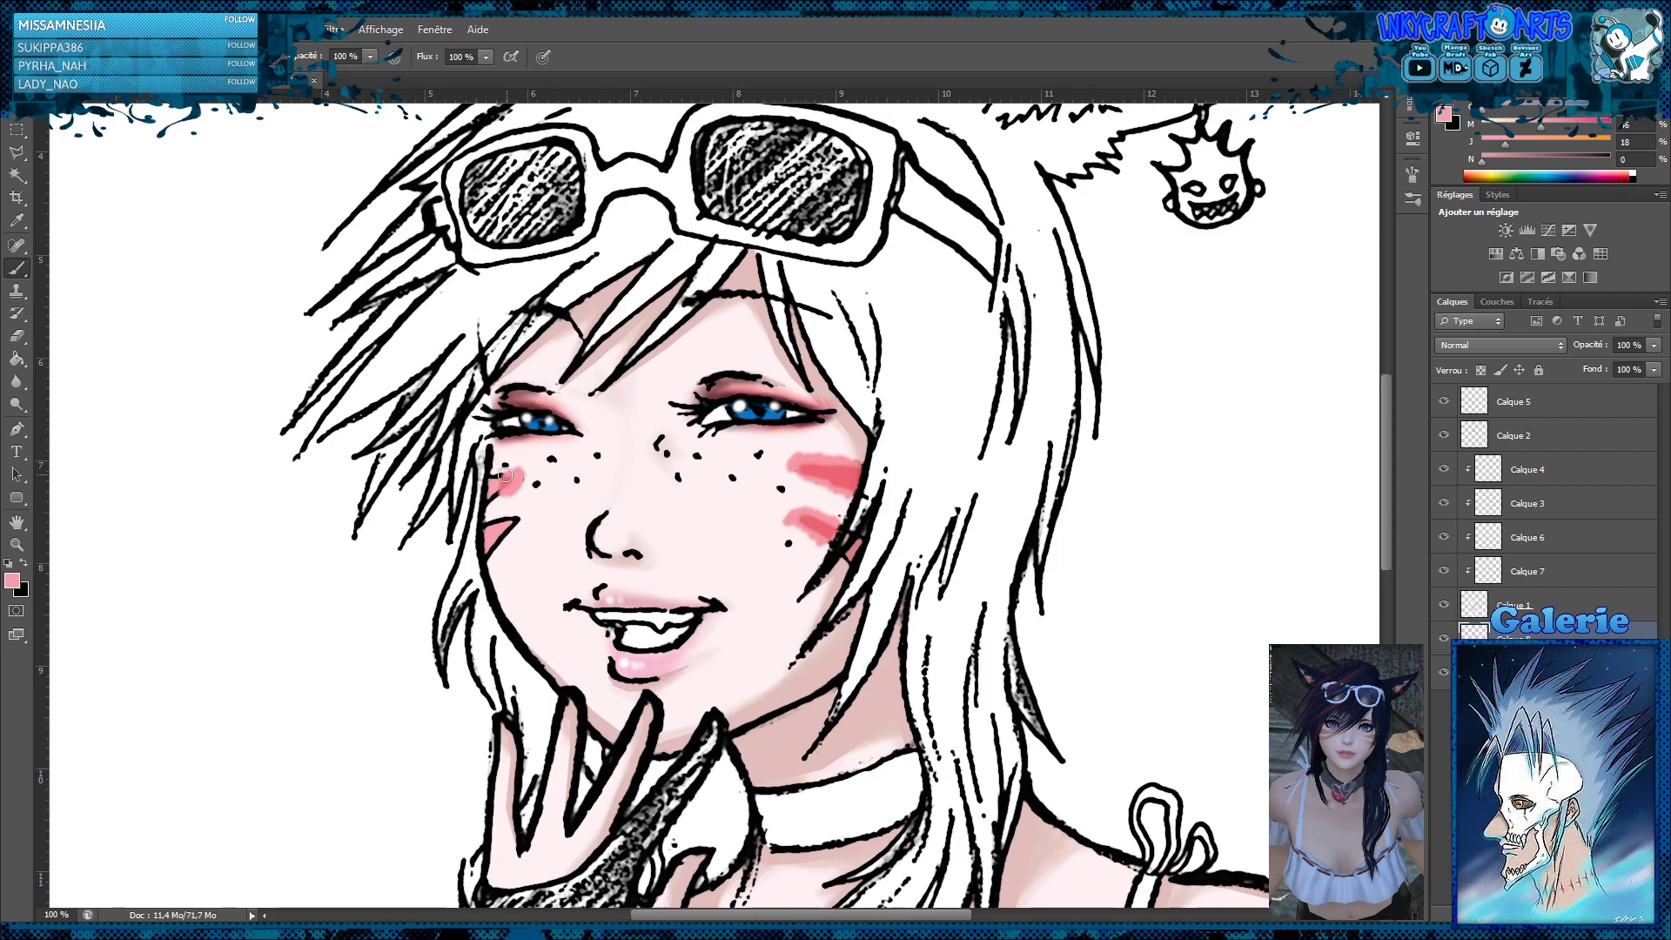
mouse_move(505, 475)
left_mouse_down()
mouse_move(518, 531)
mouse_move(508, 545)
mouse_move(501, 517)
mouse_move(491, 563)
left_mouse_up()
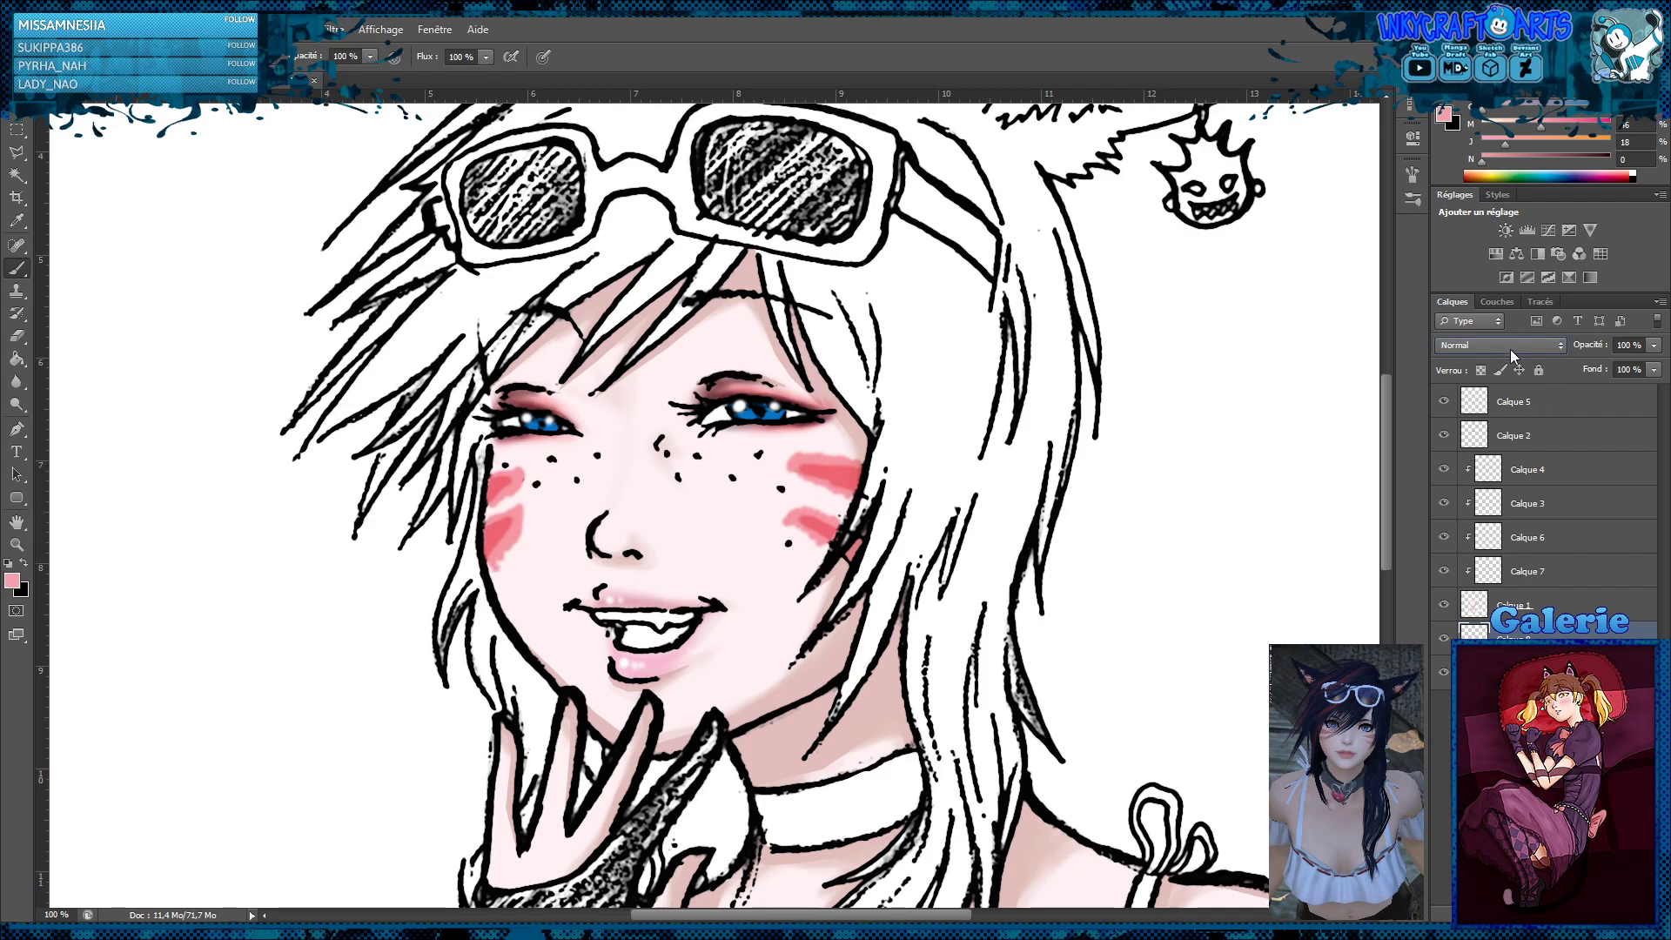
left_click(1499, 768)
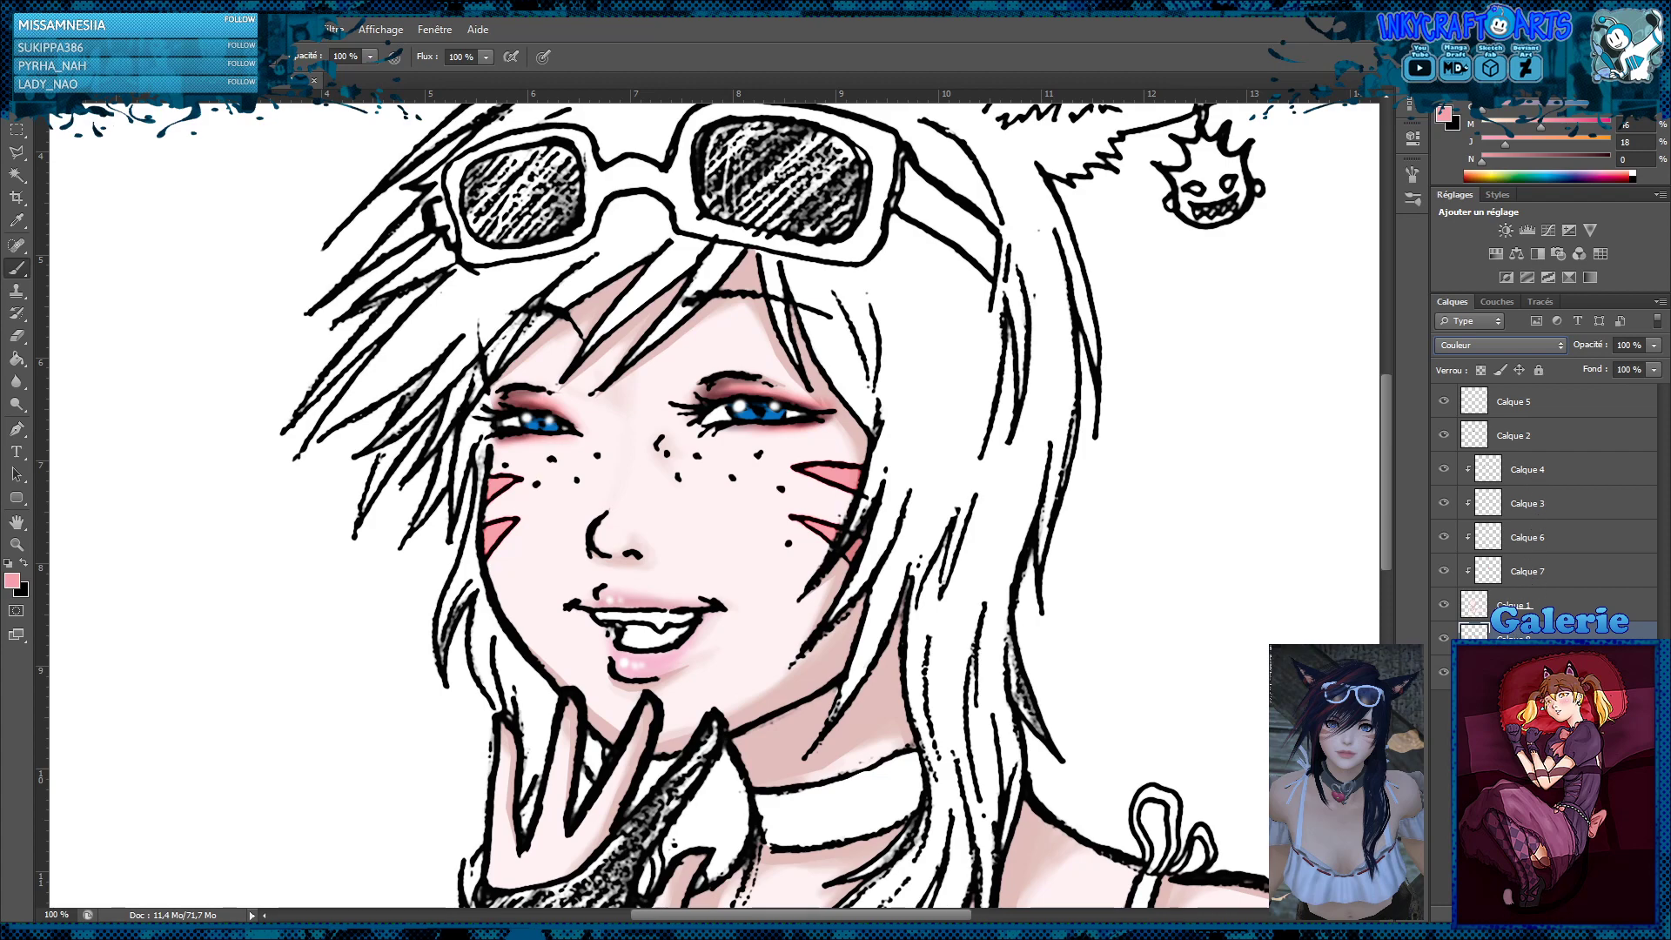
Add another layer directly above the background and reset the brush colour to white
left_click(1518, 672)
left_click(1587, 913)
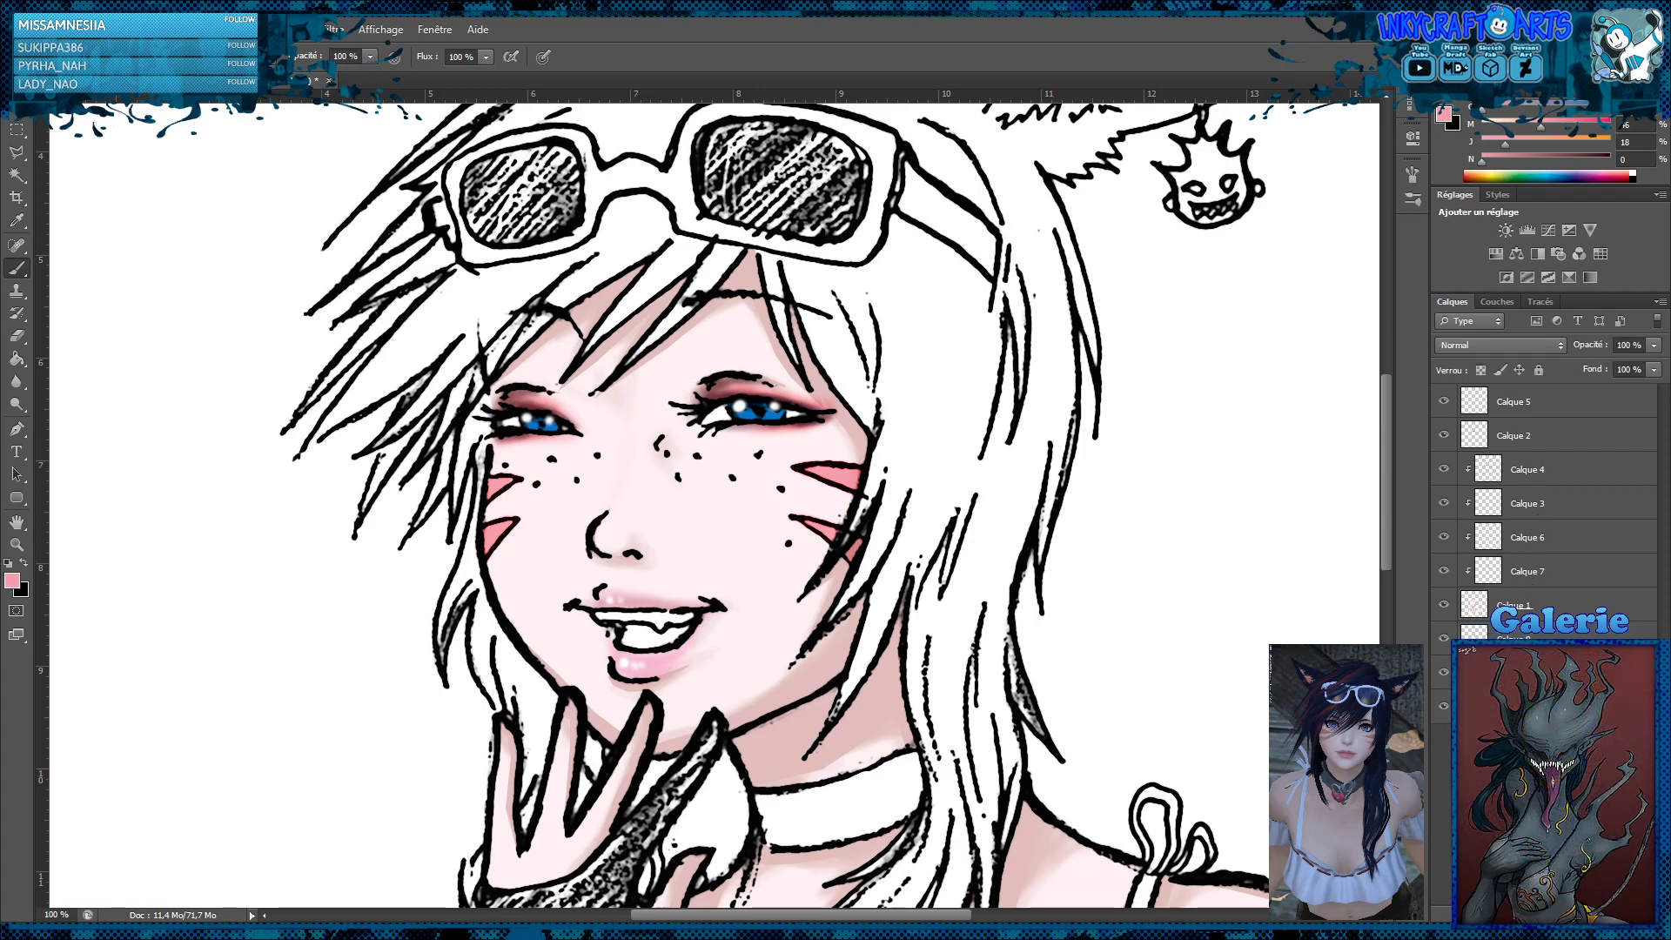
left_click(9, 563)
left_click(24, 563)
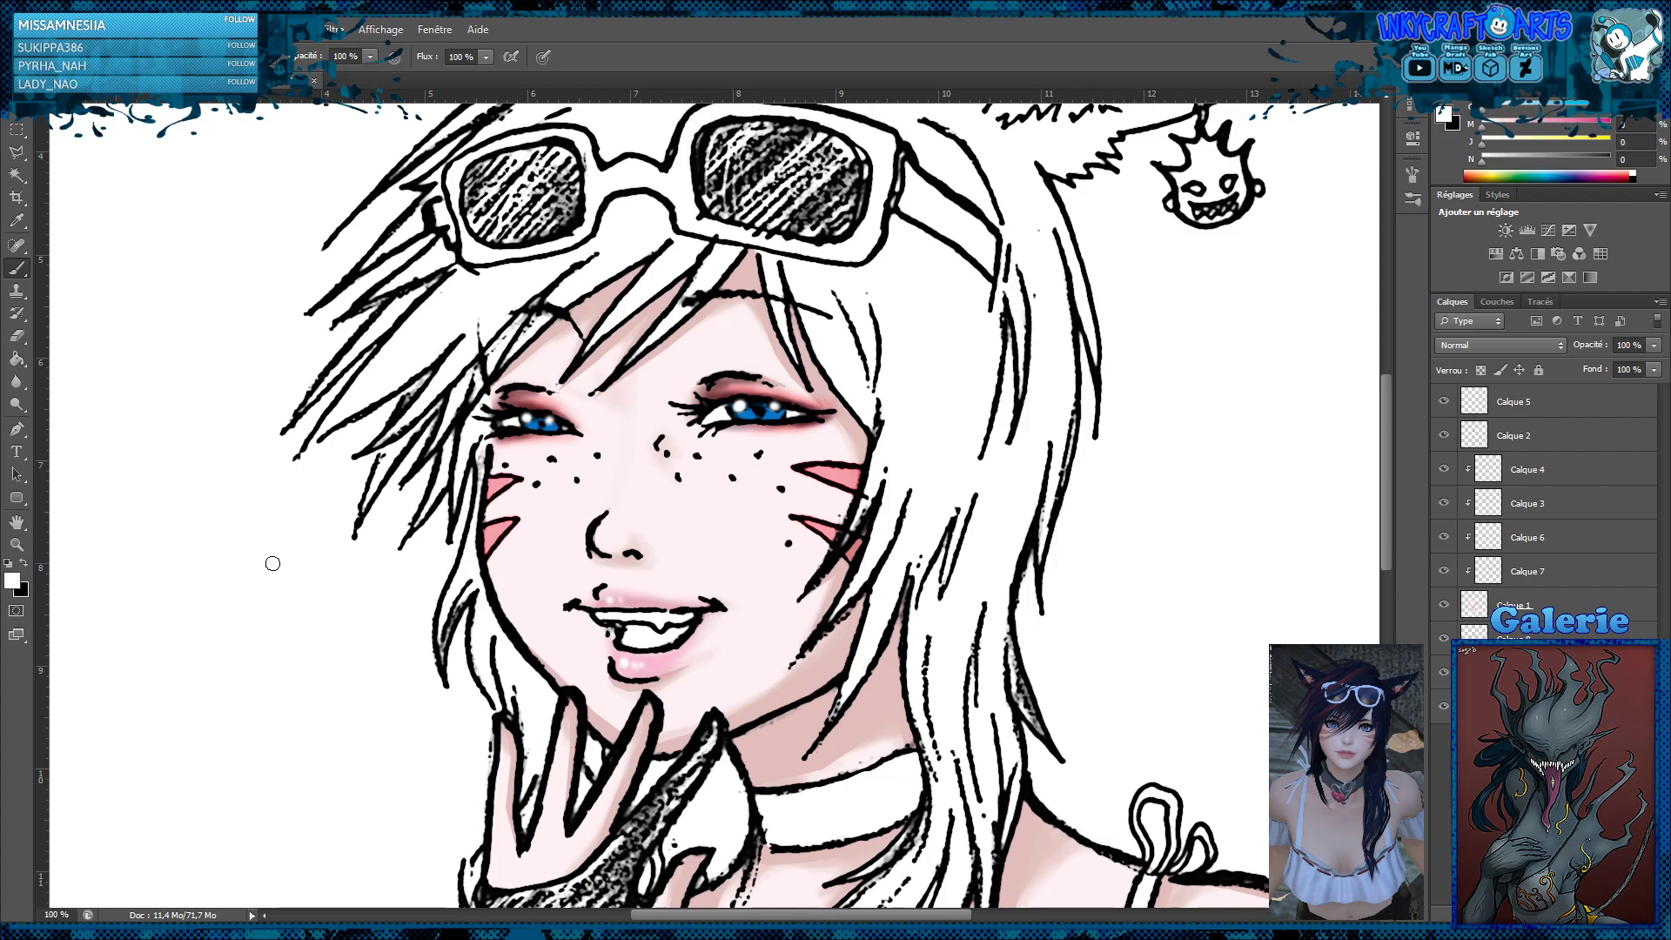
Paint white over the whisker outlines on both cheeks and reduce the layer's opacity to 55%
mouse_move(804, 455)
left_mouse_down()
mouse_move(801, 474)
mouse_move(836, 461)
mouse_move(839, 488)
left_mouse_up()
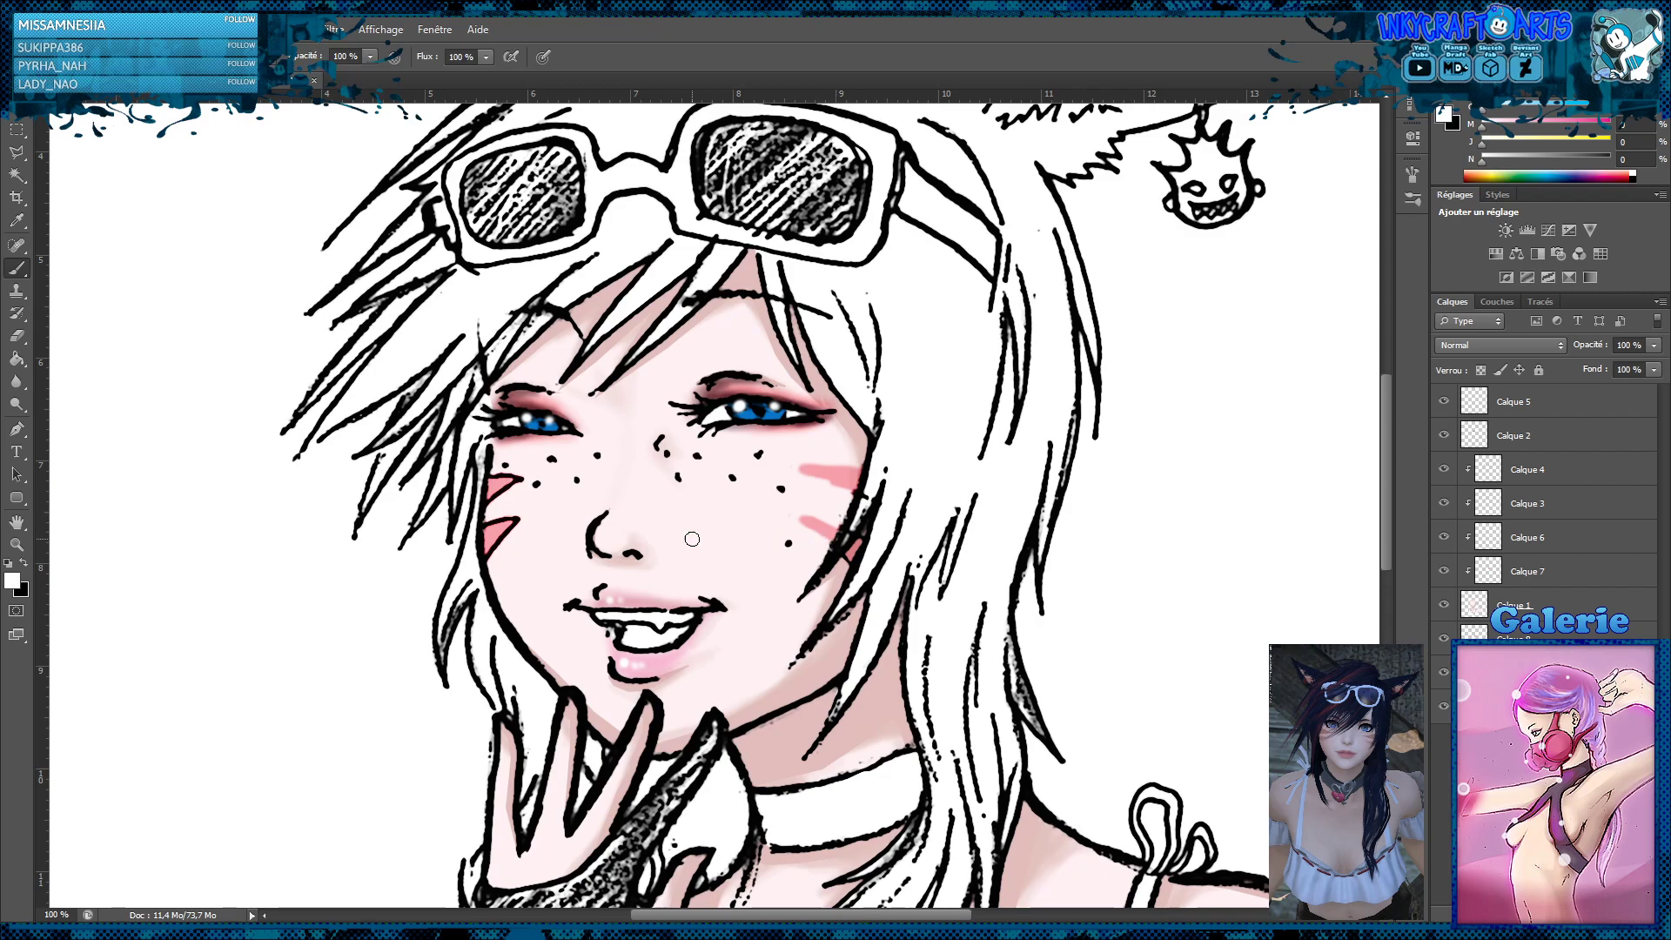
mouse_move(517, 487)
left_mouse_down()
mouse_move(502, 497)
mouse_move(500, 473)
mouse_move(494, 494)
left_mouse_up()
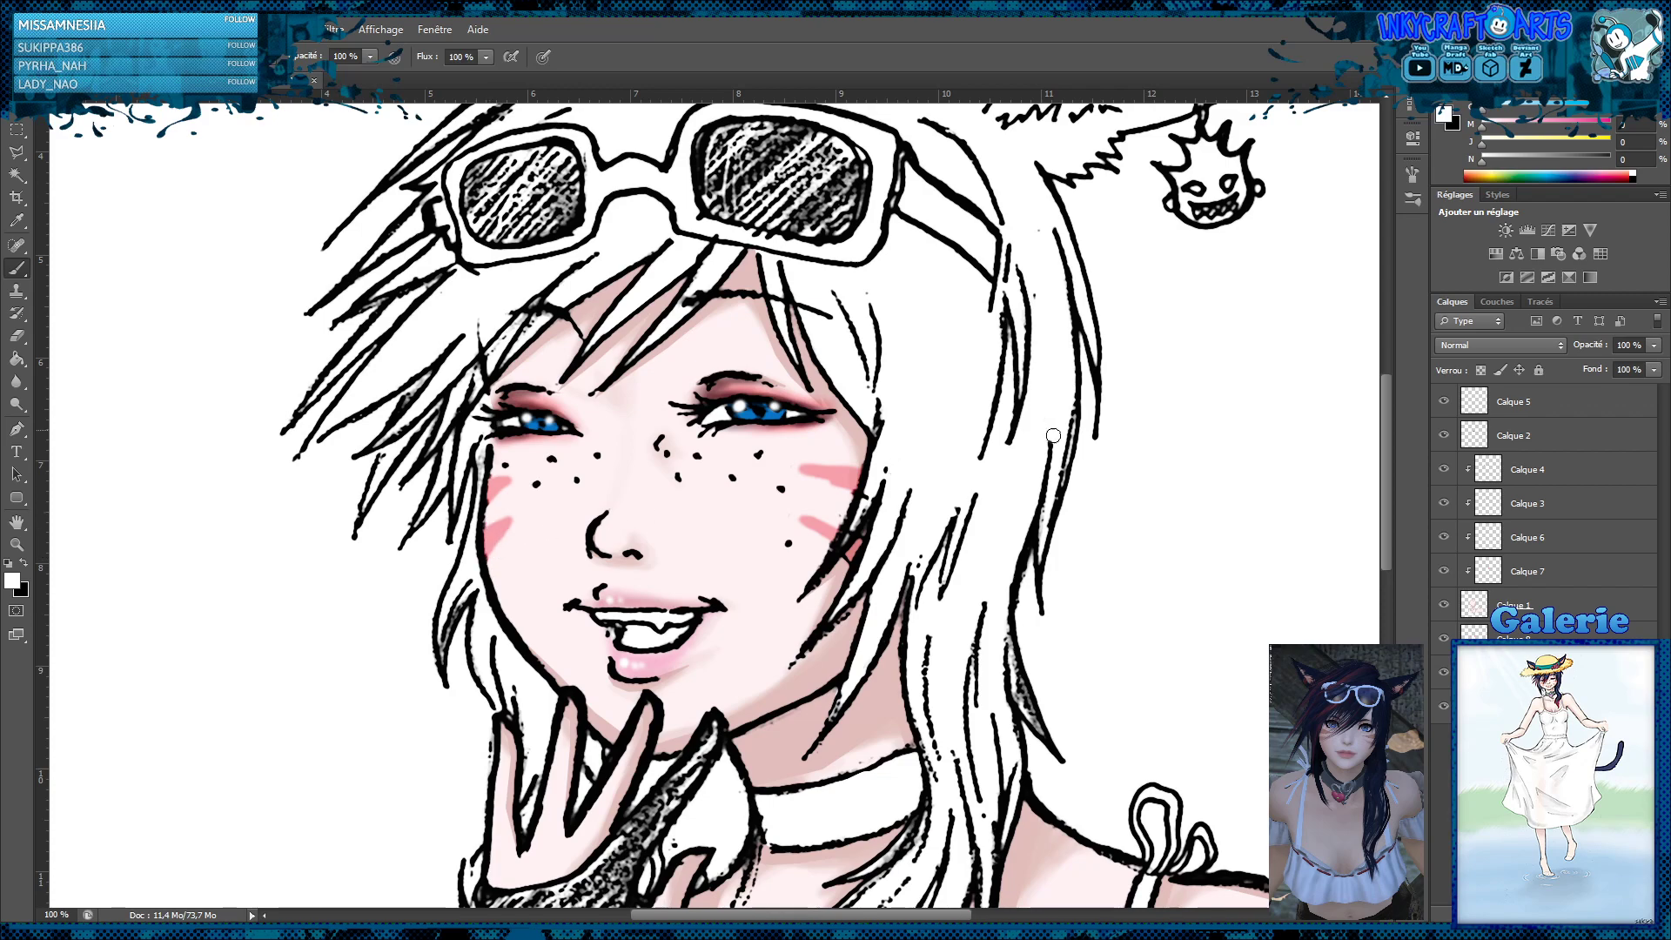
left_click_drag(1654, 345, 1611, 371)
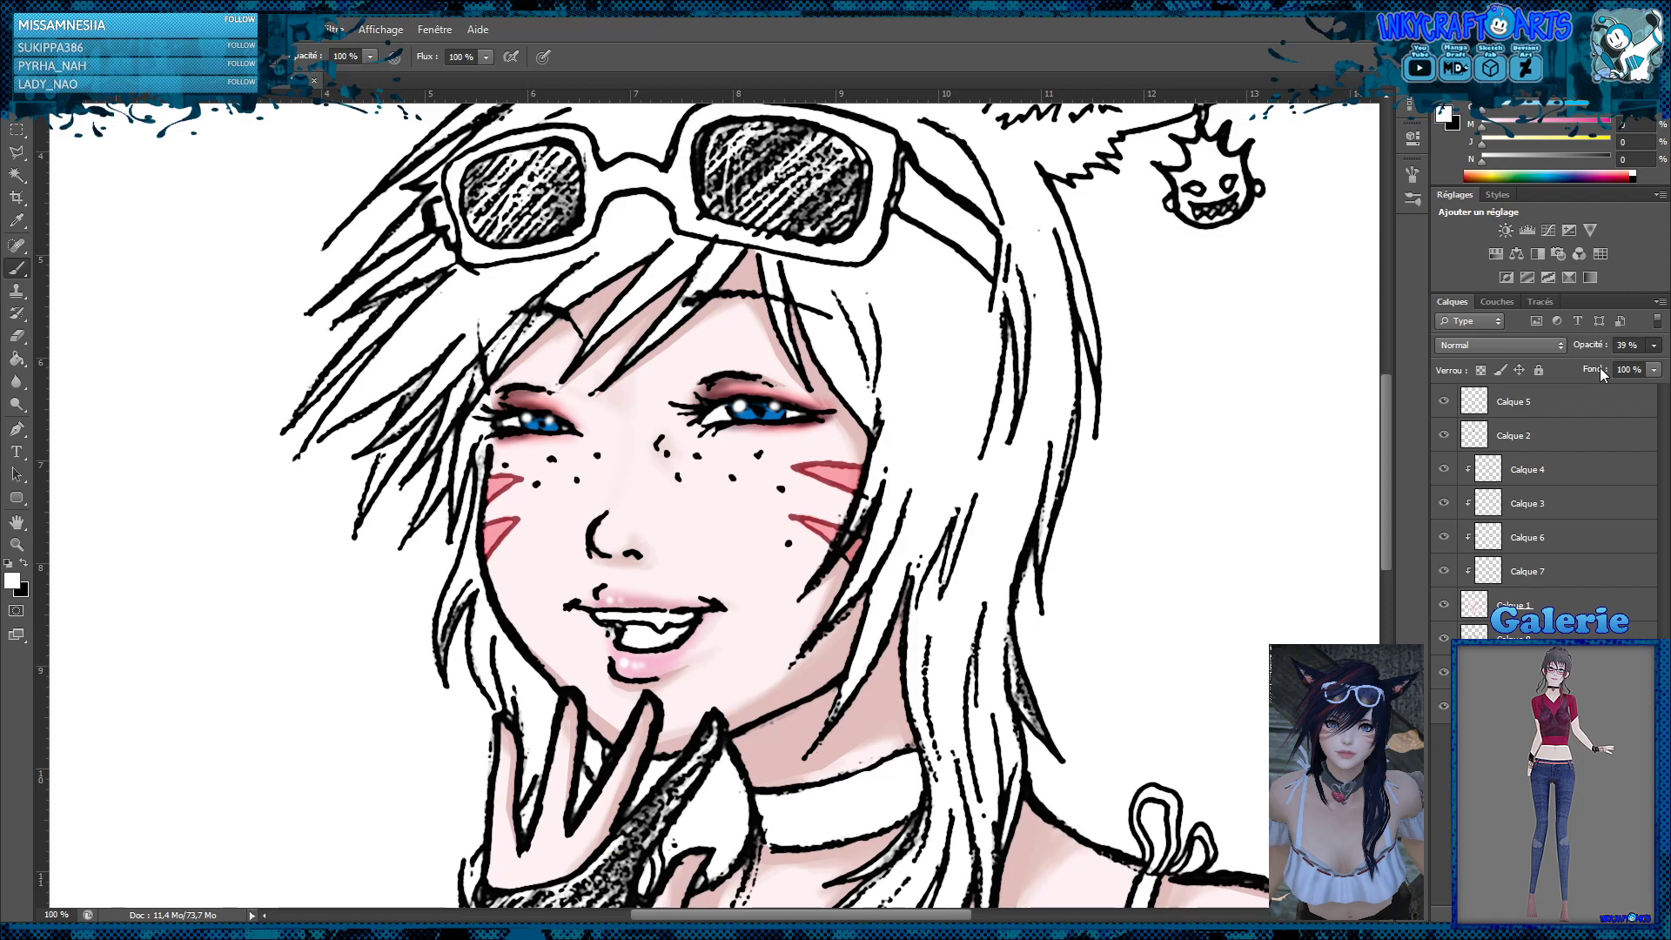
left_click_drag(1601, 369, 1613, 370)
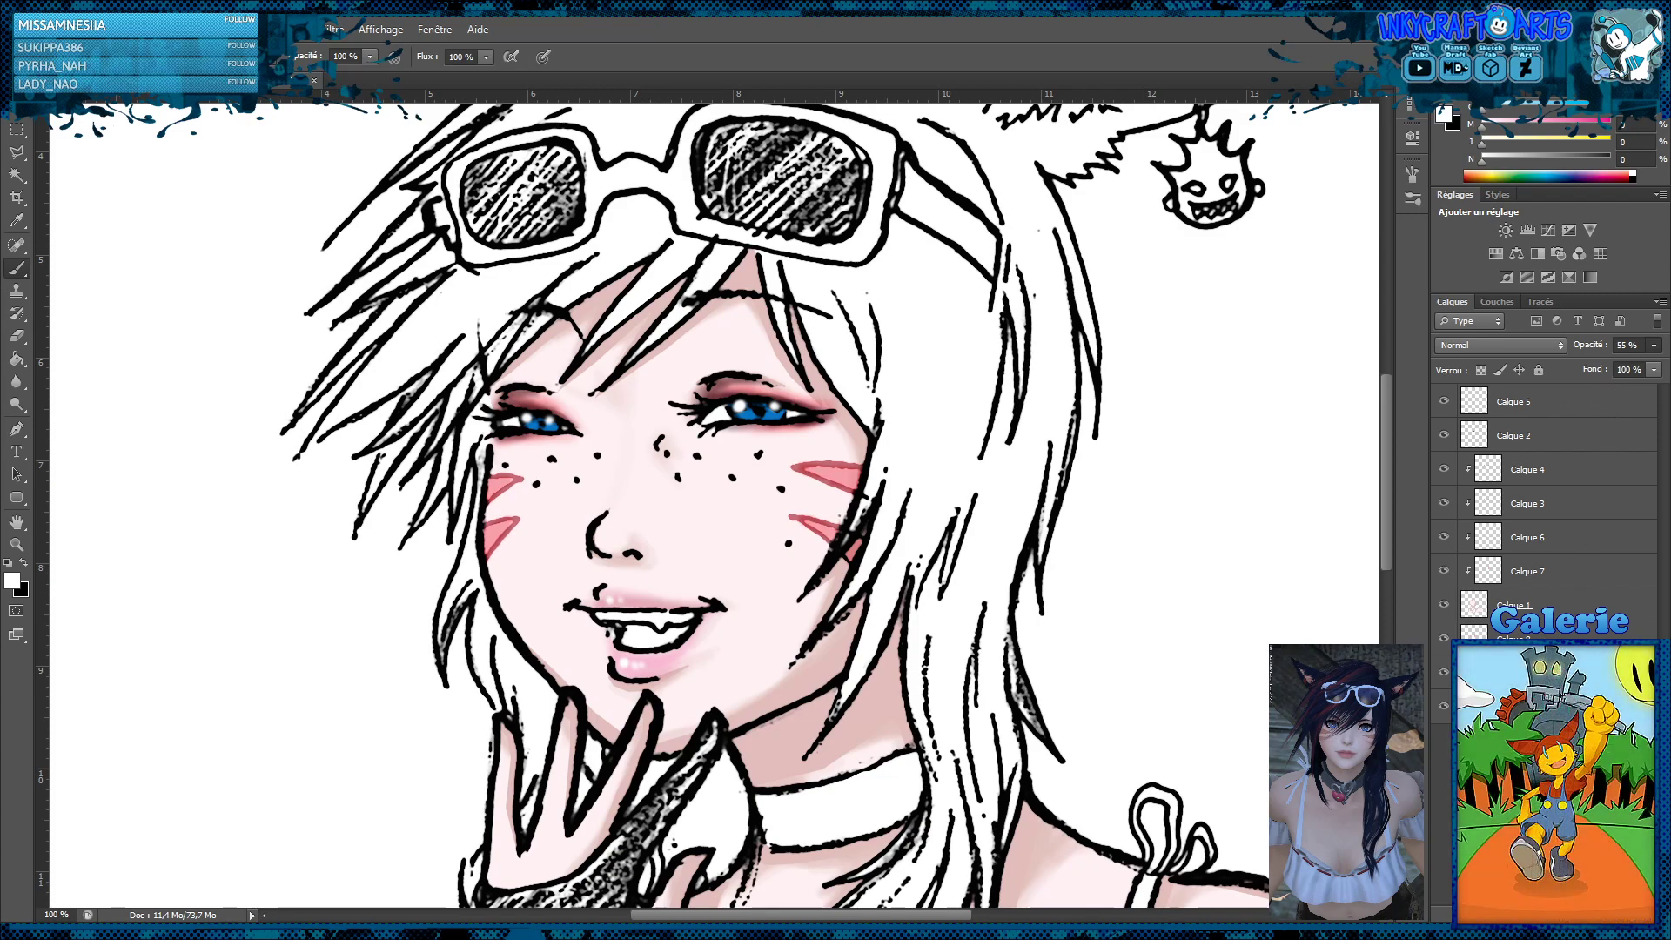
Check the pink cheek markings by hiding and showing Calque 7, and reduce that layer's opacity to 74%
left_click(1445, 571)
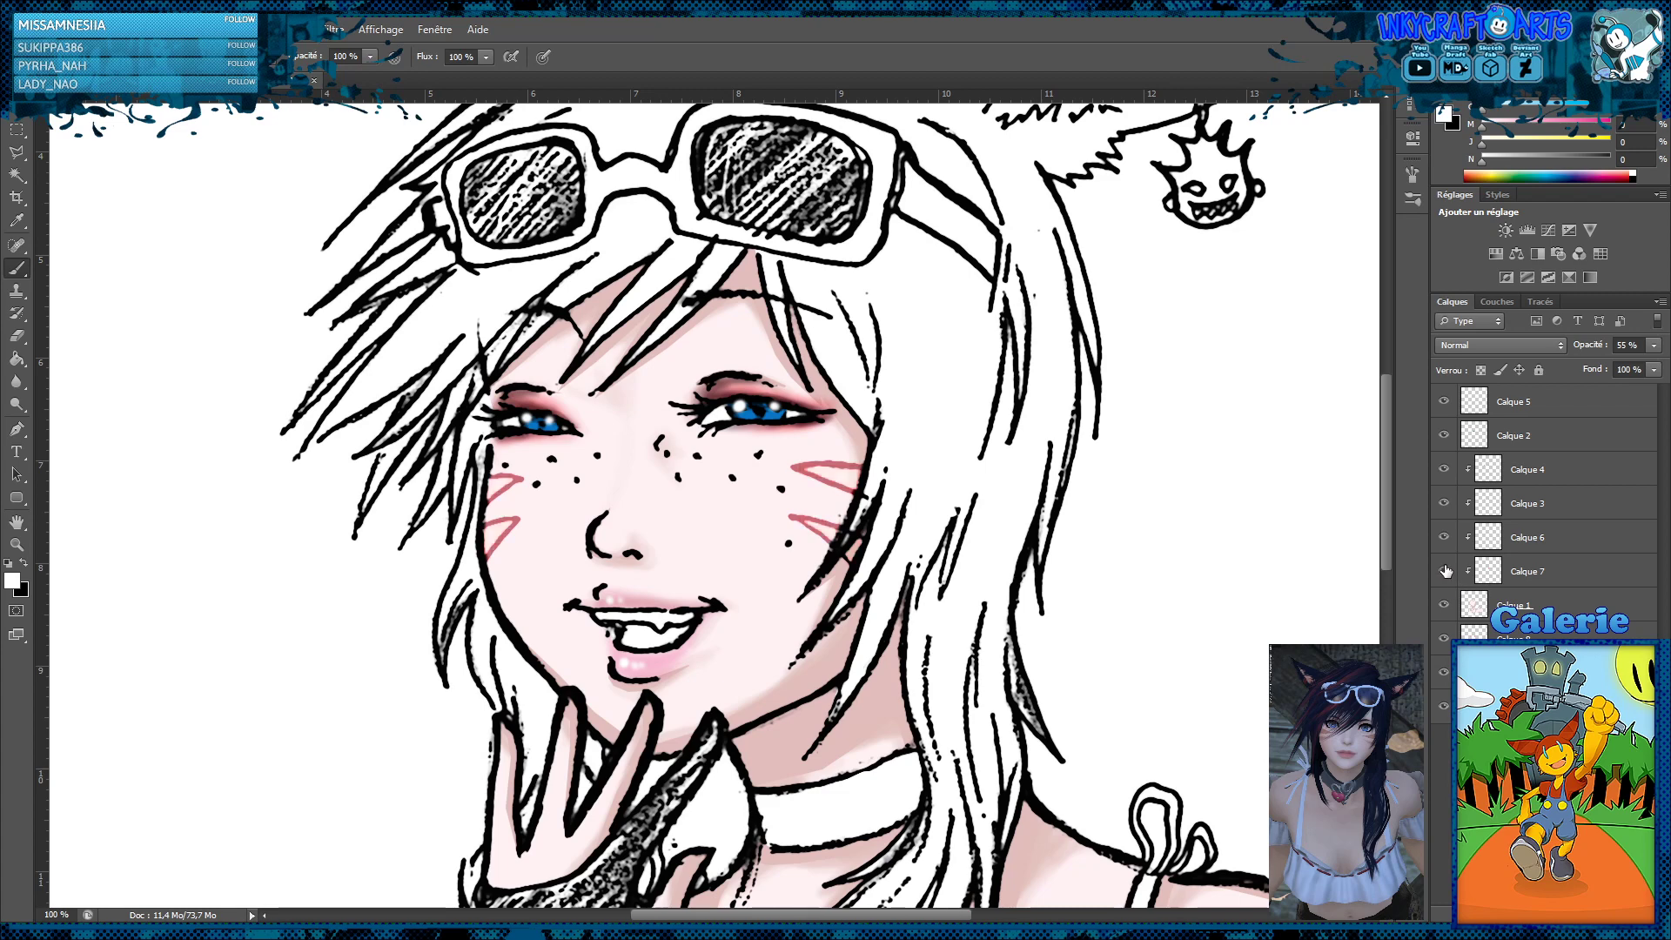
left_click(1444, 571)
left_click(1529, 572)
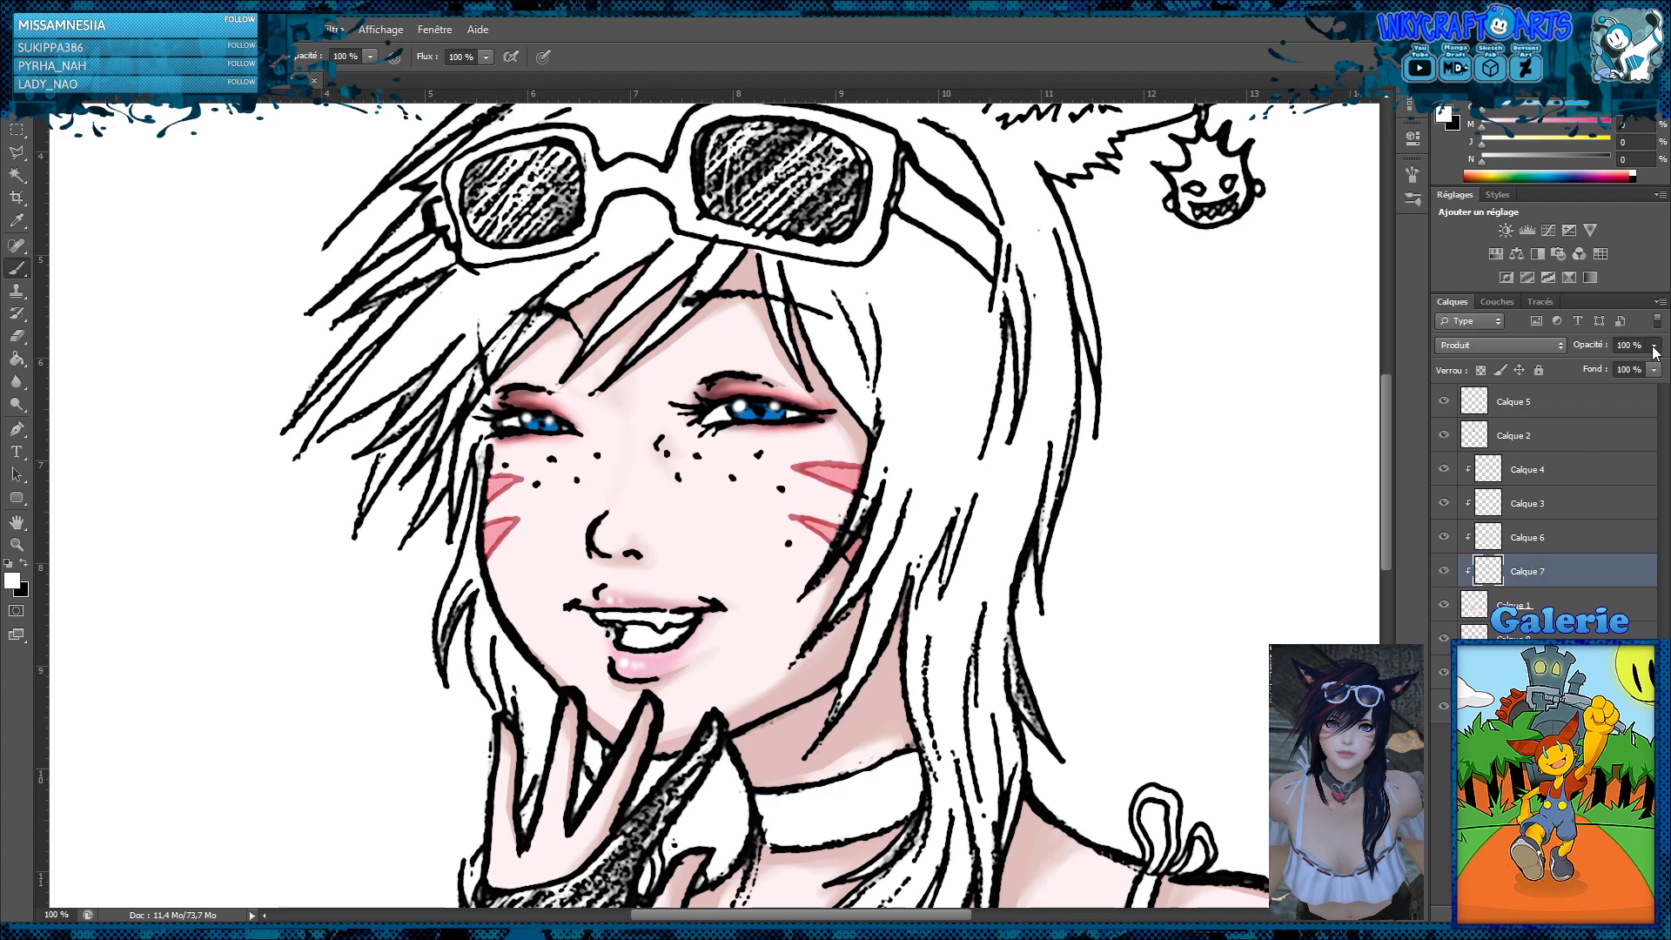
left_click_drag(1639, 367, 1630, 368)
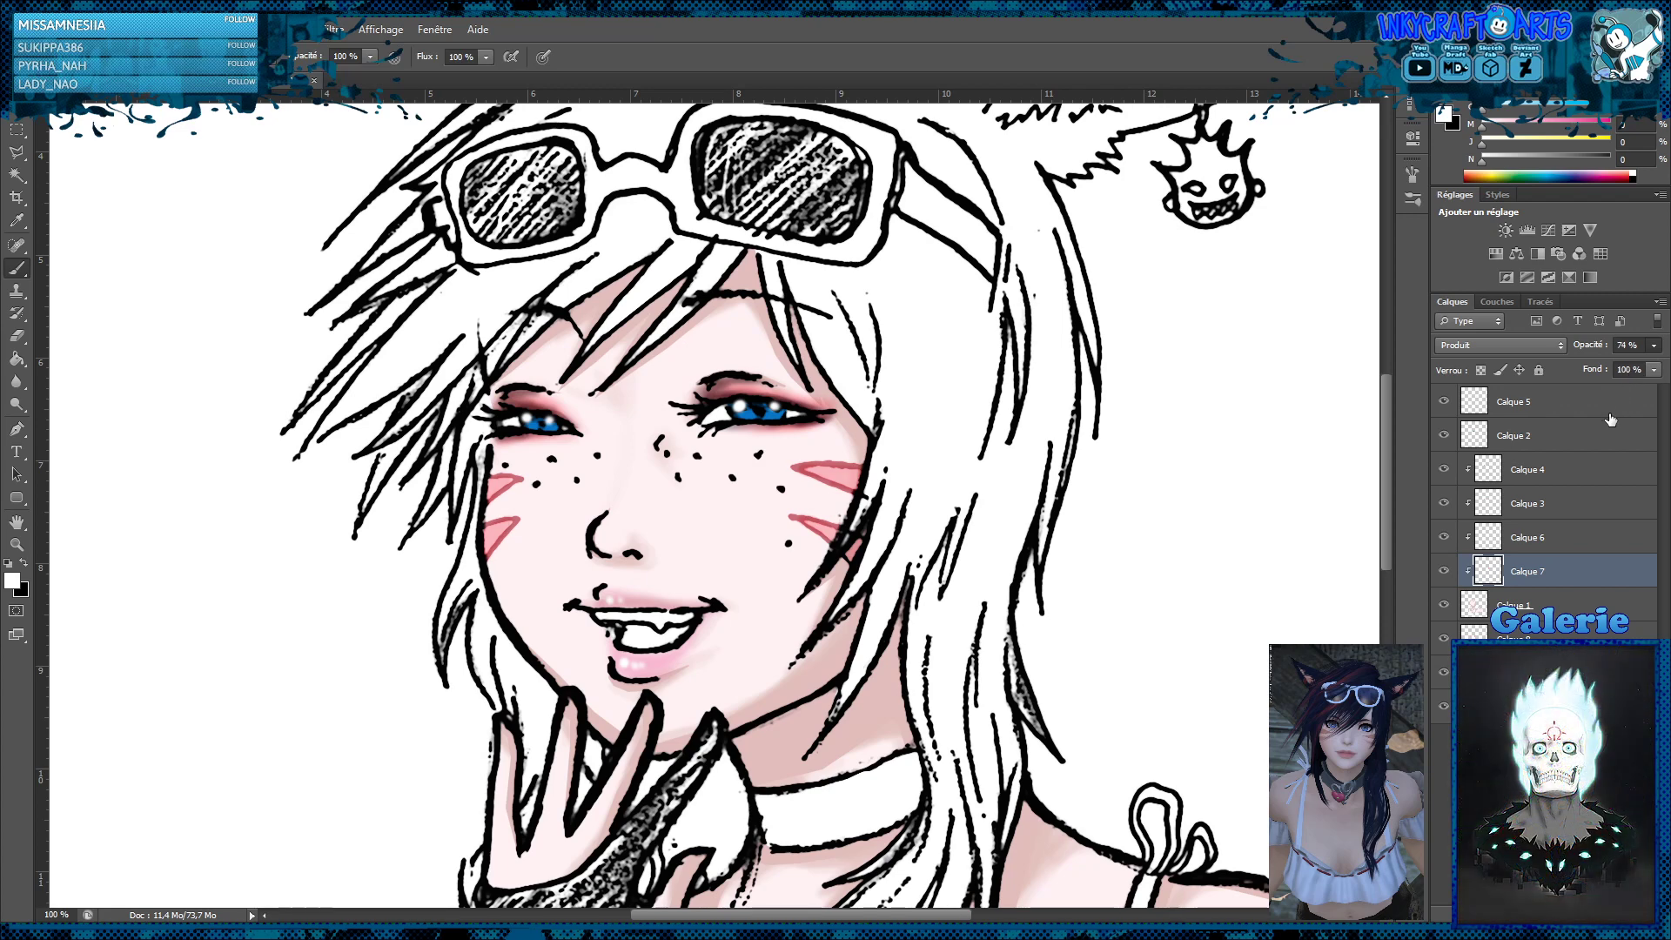
Raise the opacity of the white whisker outline layer to 68%
left_click(1557, 673)
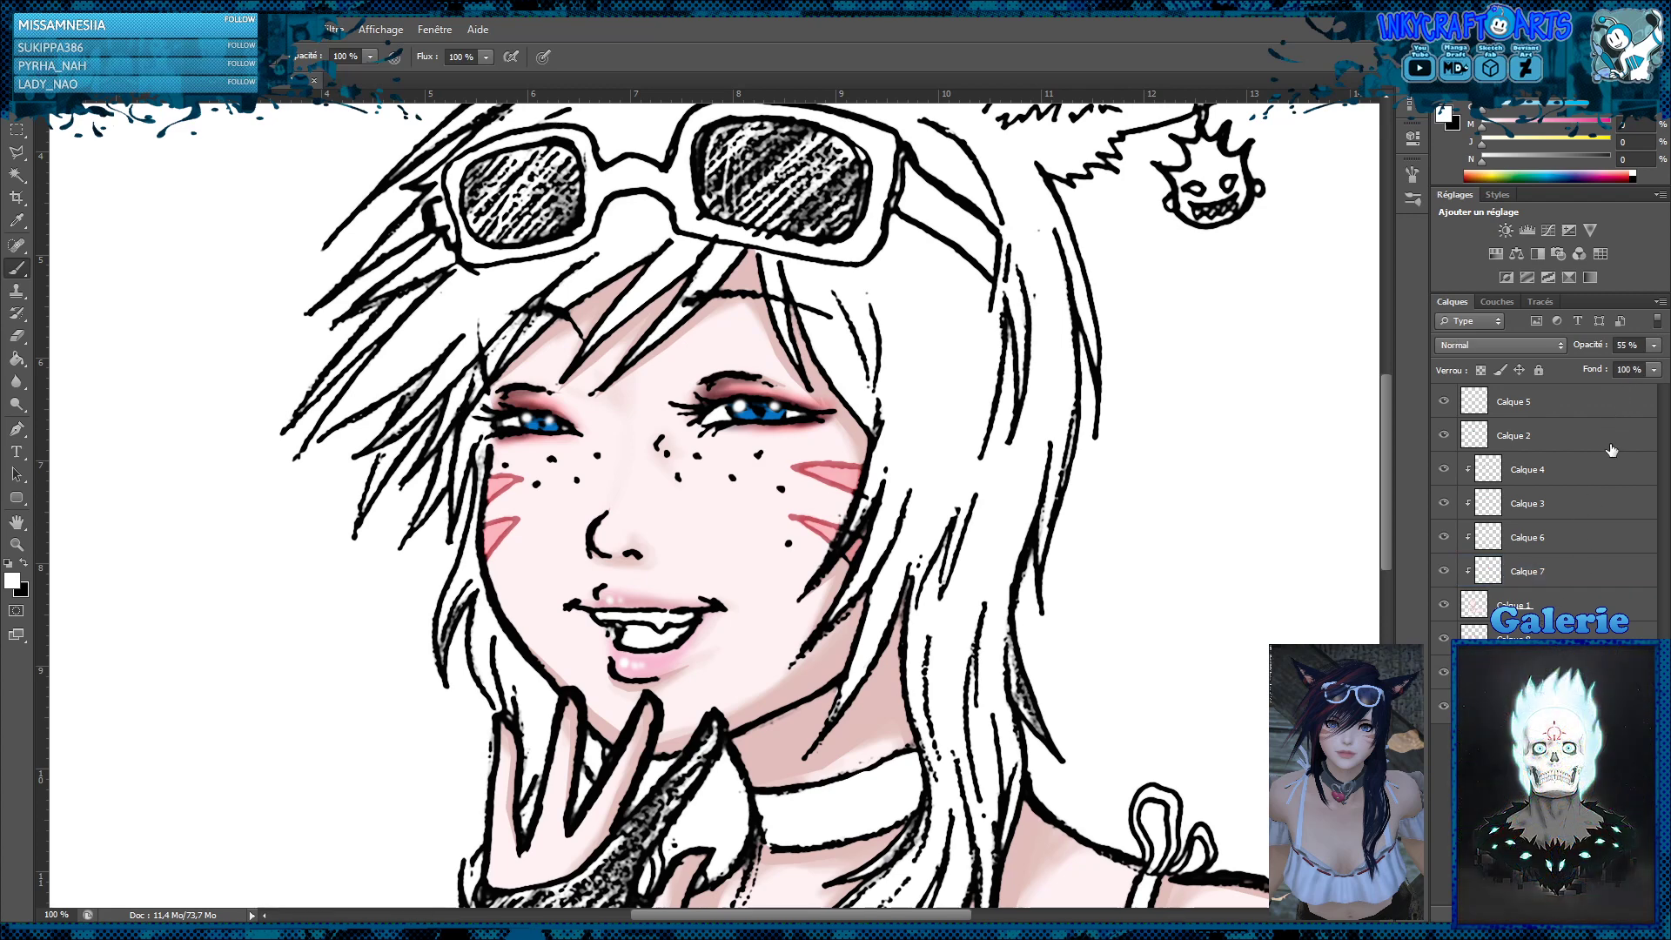
left_click(1653, 346)
left_click_drag(1619, 367, 1632, 372)
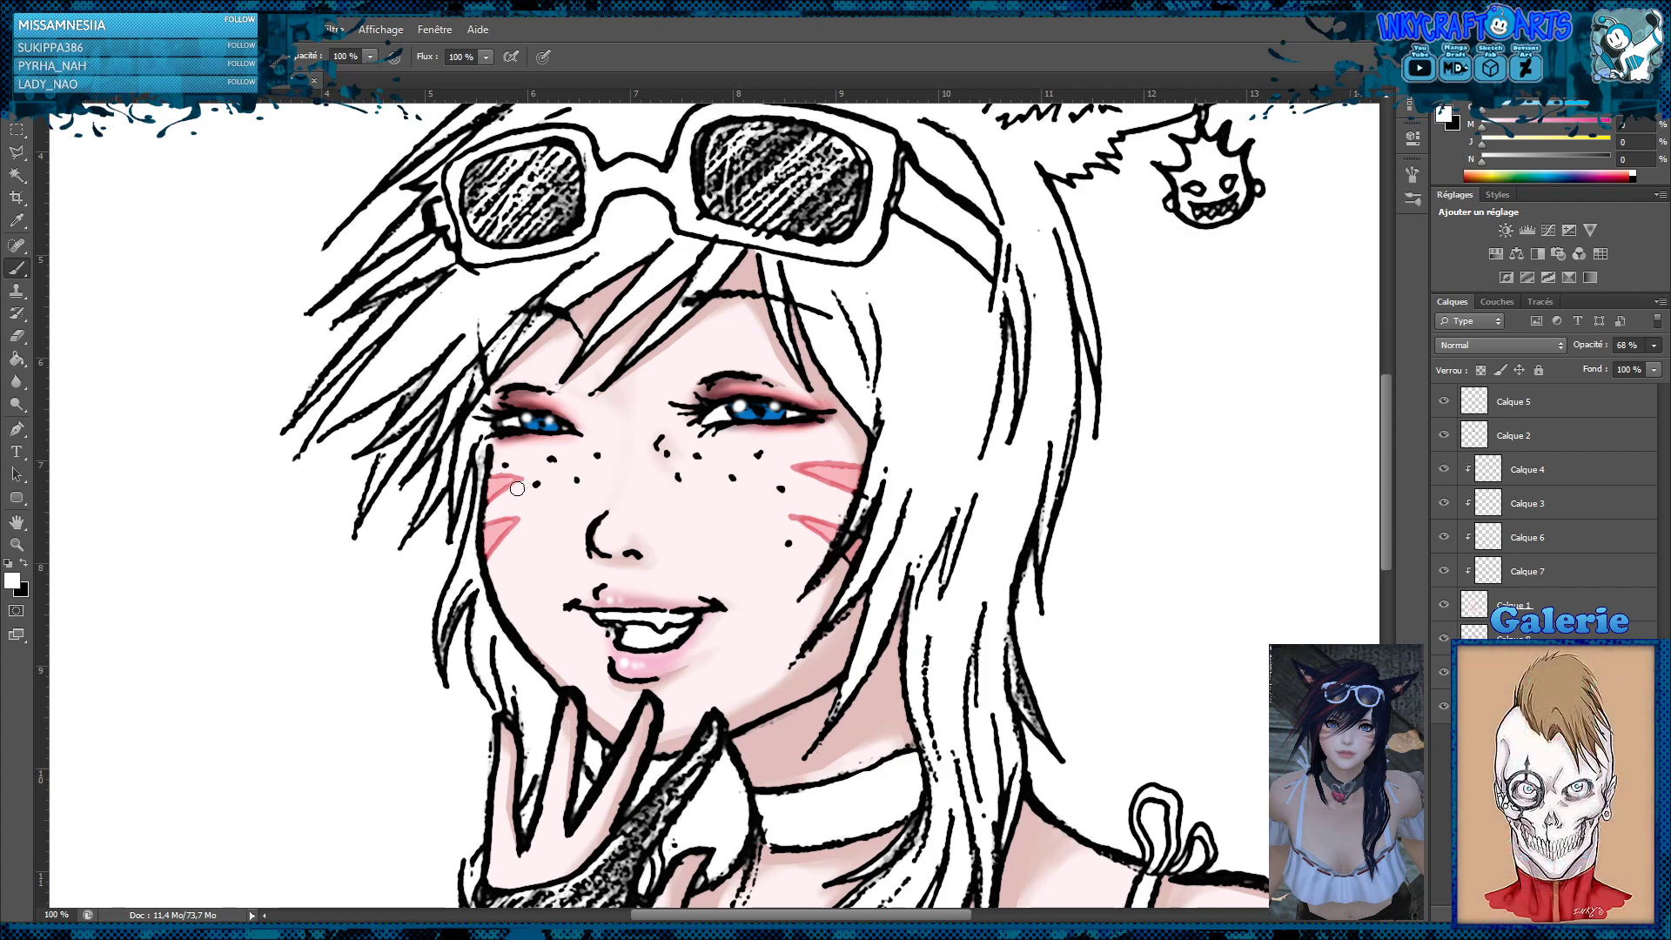
Select Calque 7 with the Blur tool and review the cheek markings in the whole portrait and up close
left_click(1525, 580)
left_click(17, 382)
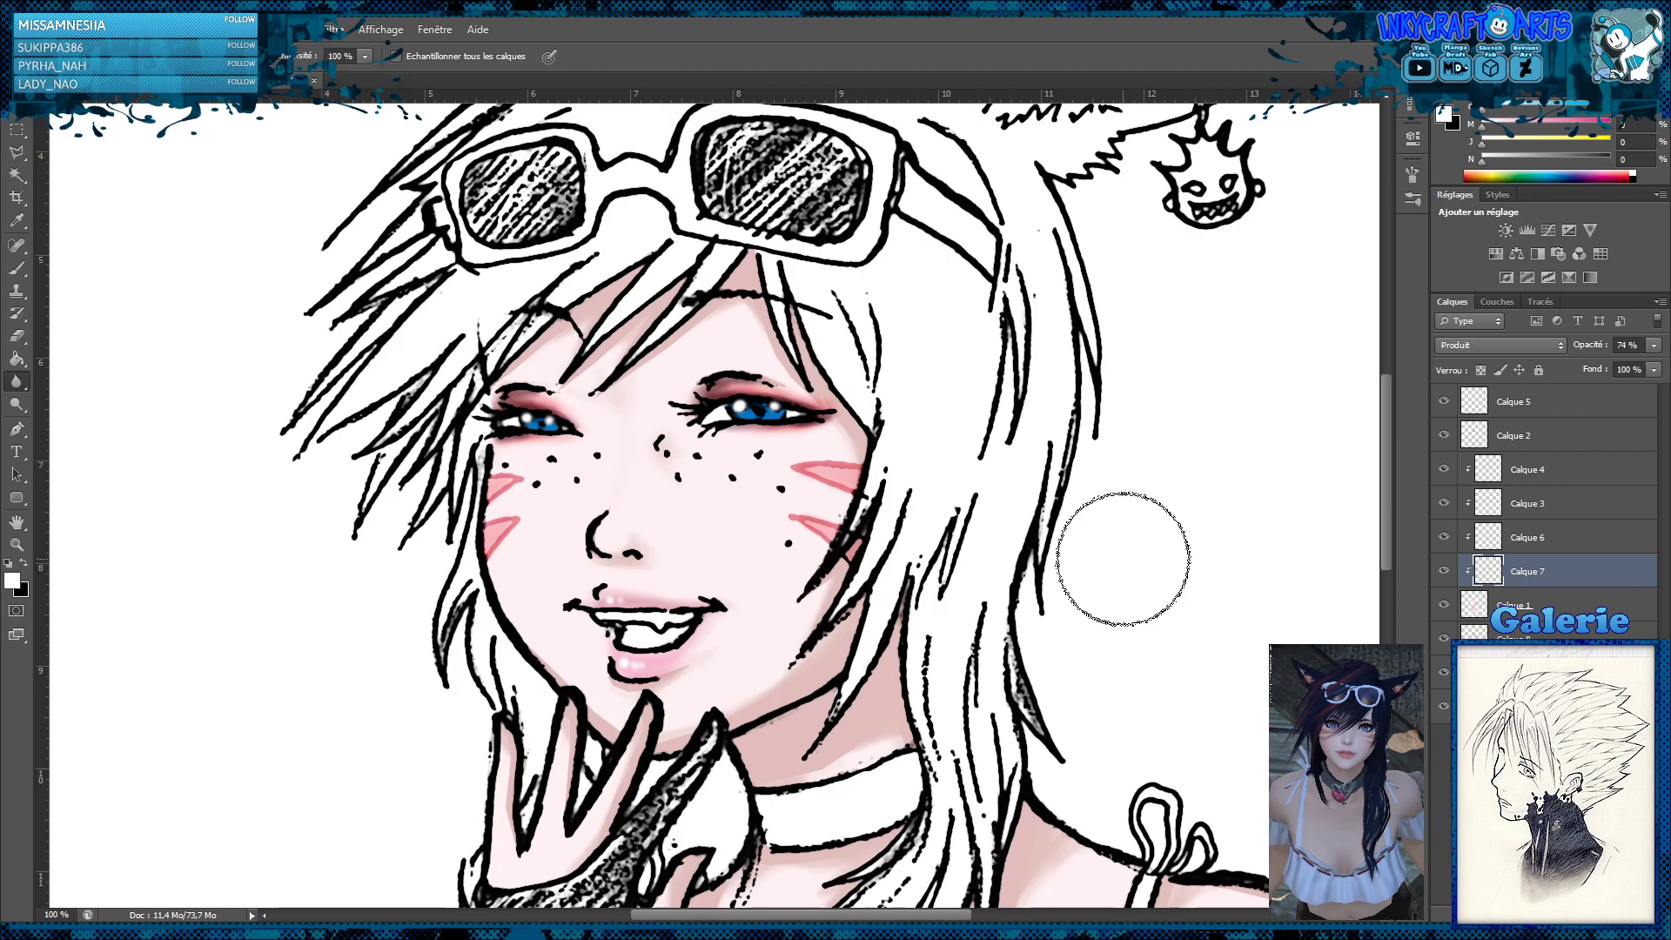
key("z")
left_click(1066, 517, "alt")
left_click(1065, 520, "alt")
left_click(1064, 523, "alt")
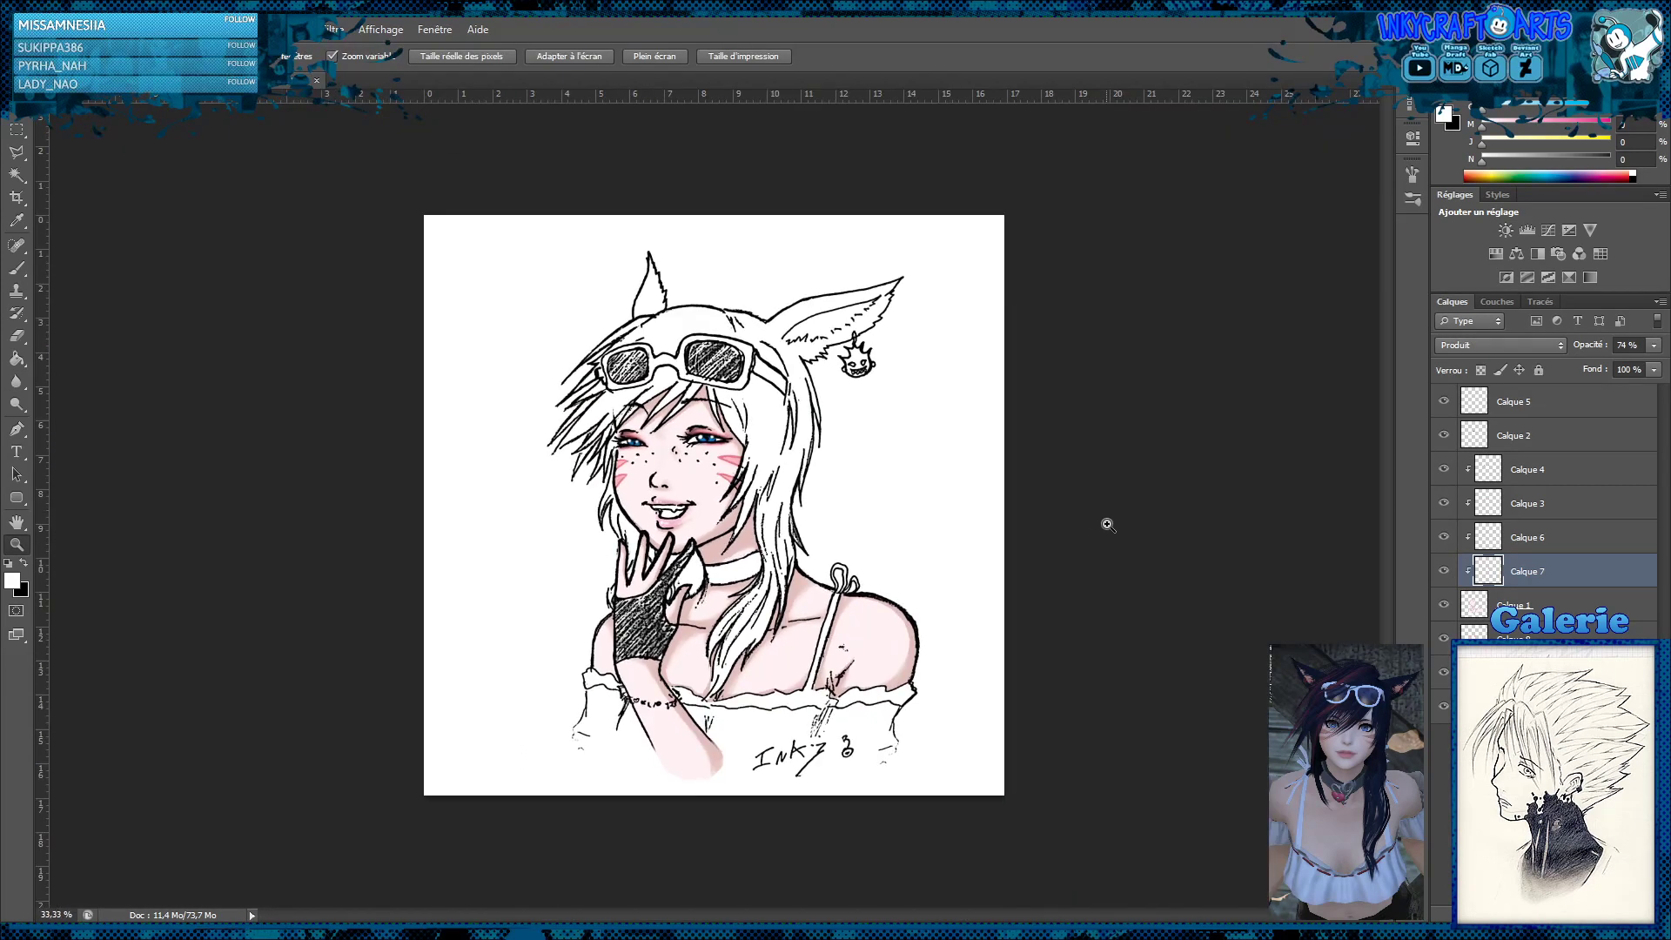
left_click_drag(672, 456, 687, 467)
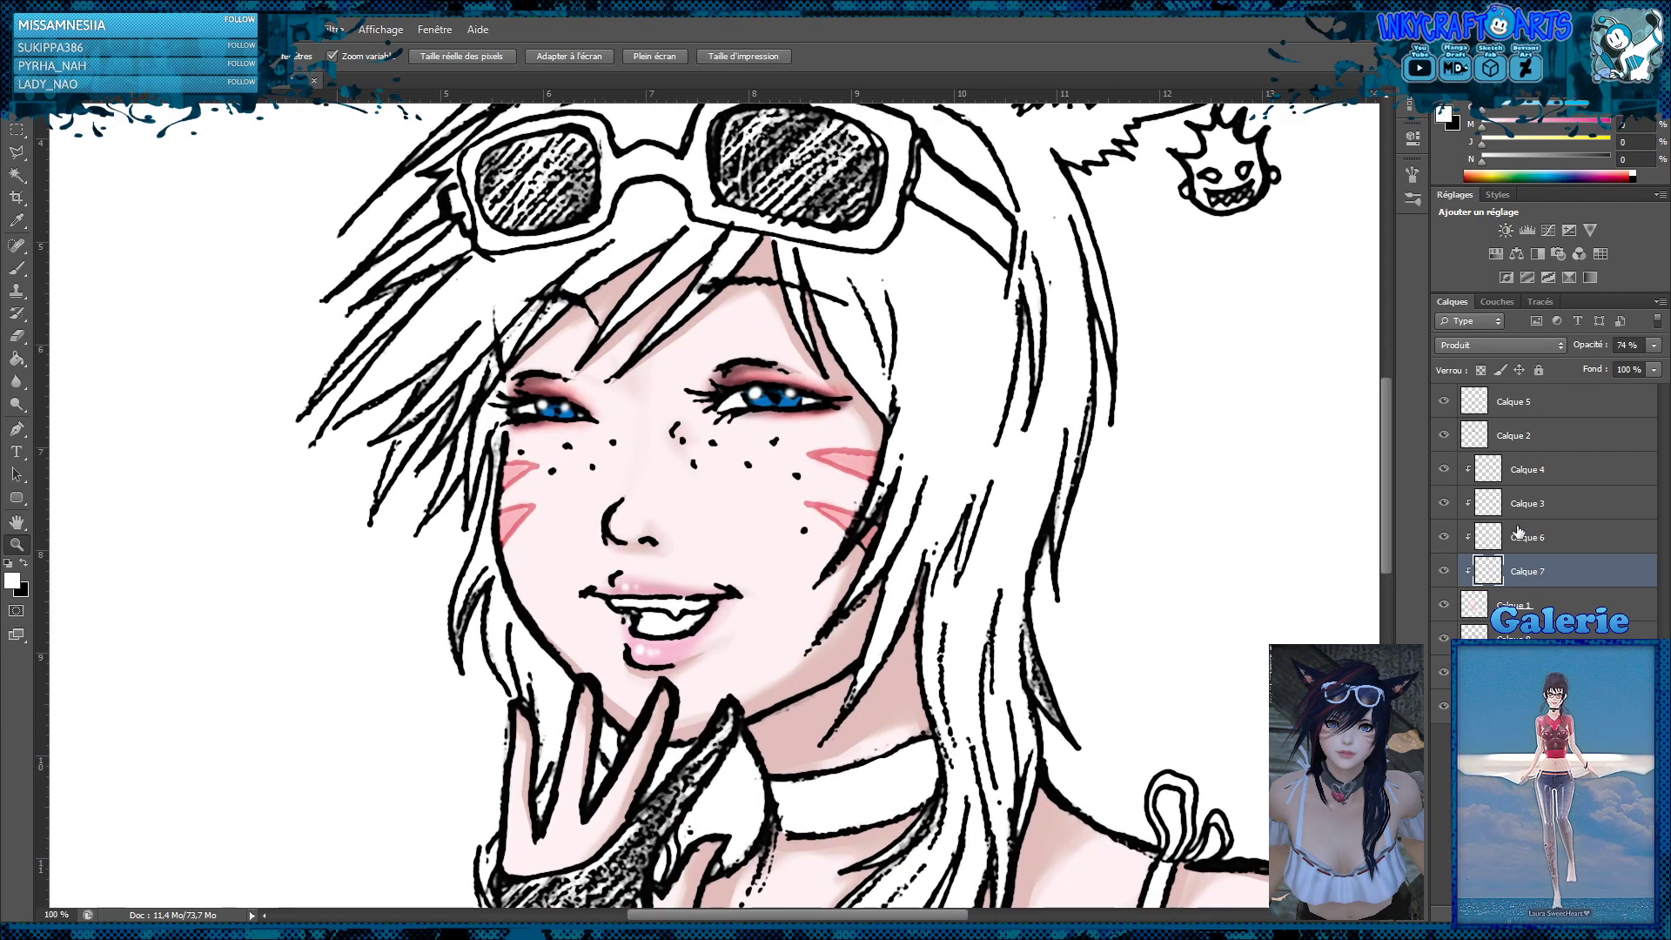
Check the red eyeshadow by hiding and showing Calque 3, and reduce that layer's opacity to 74%
left_click(1443, 504)
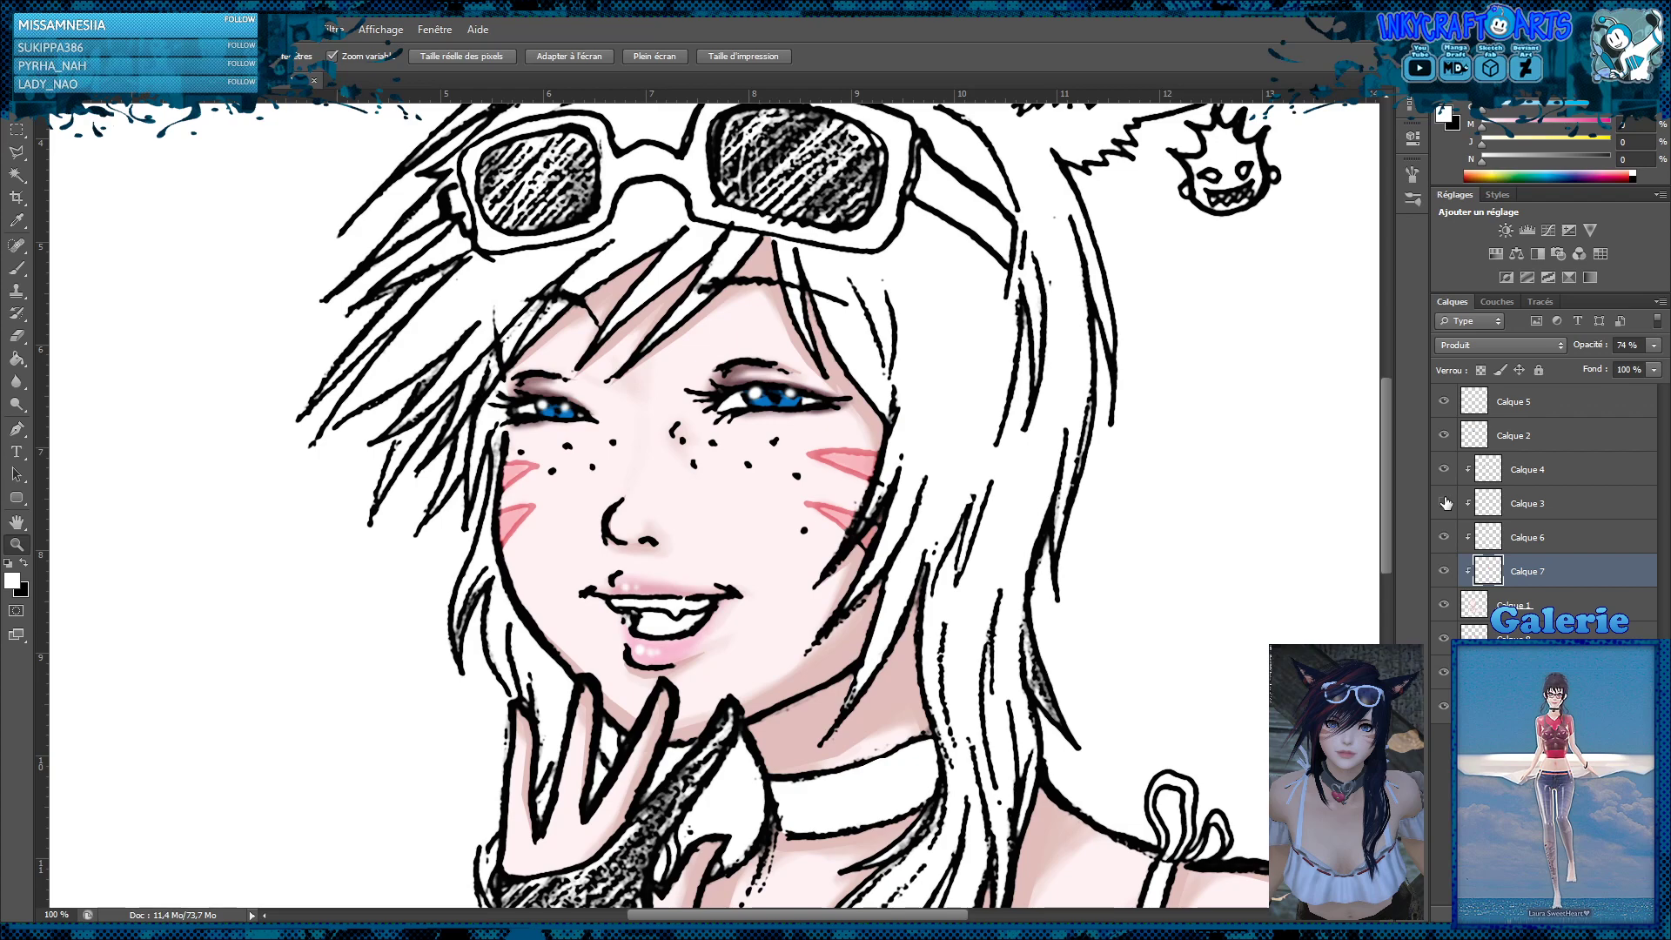
left_click(1446, 503)
left_click(1518, 503)
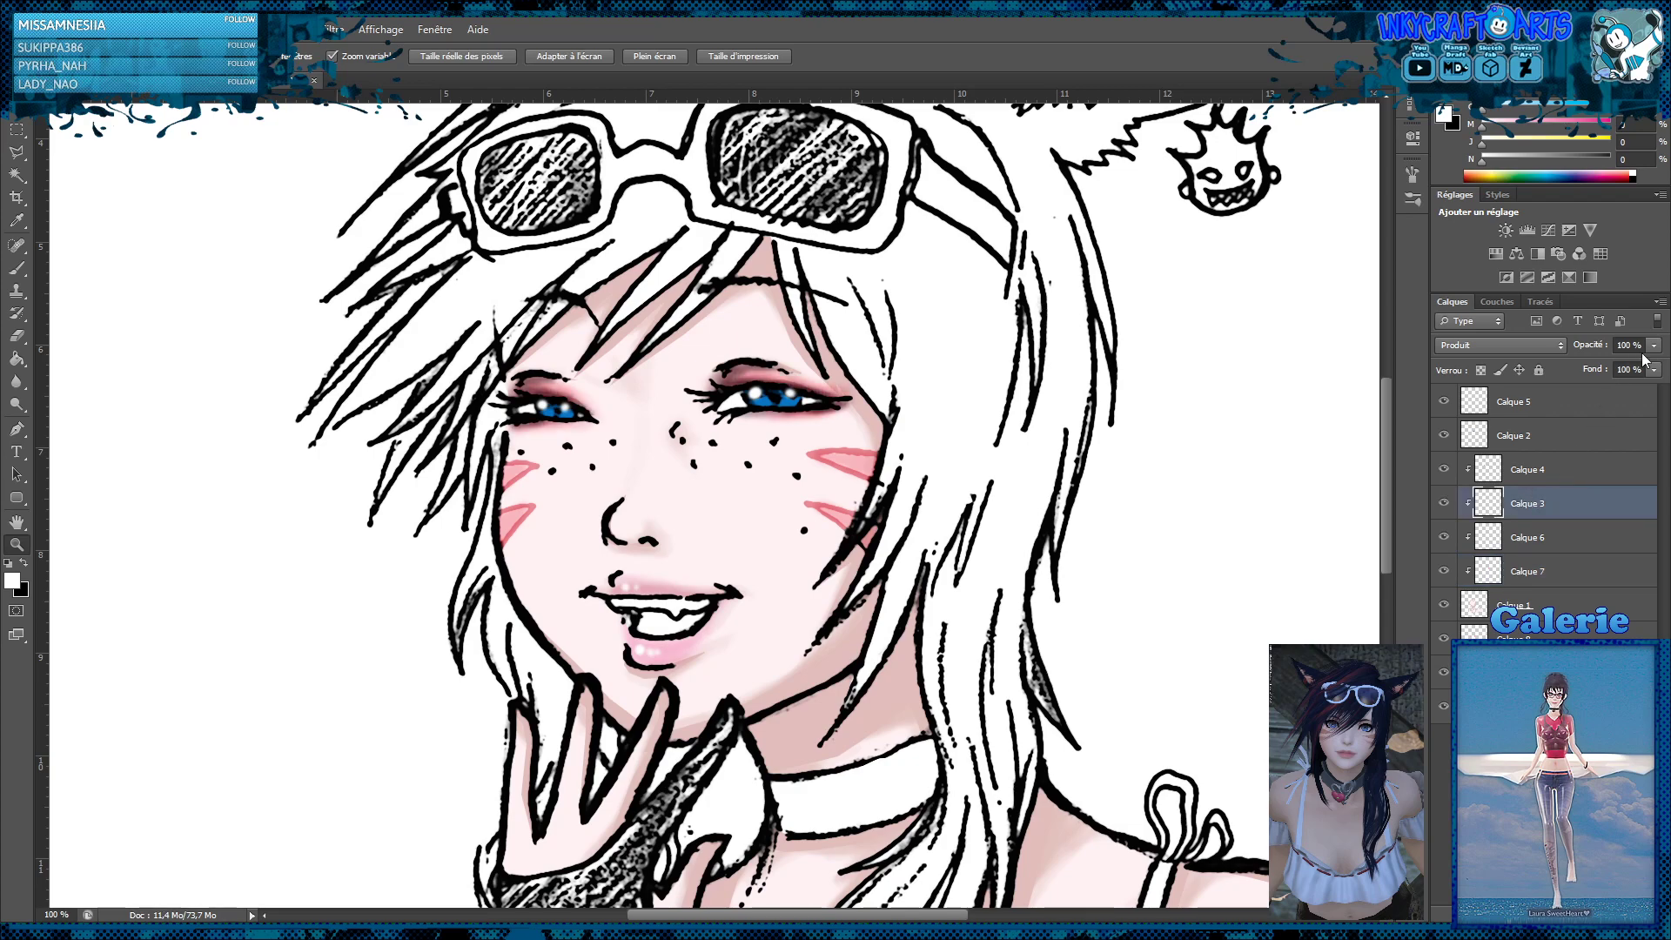
key("8")
key("ctrl+z")
Examine the softened eyeshadow up close and in the whole portrait
left_click(954, 504)
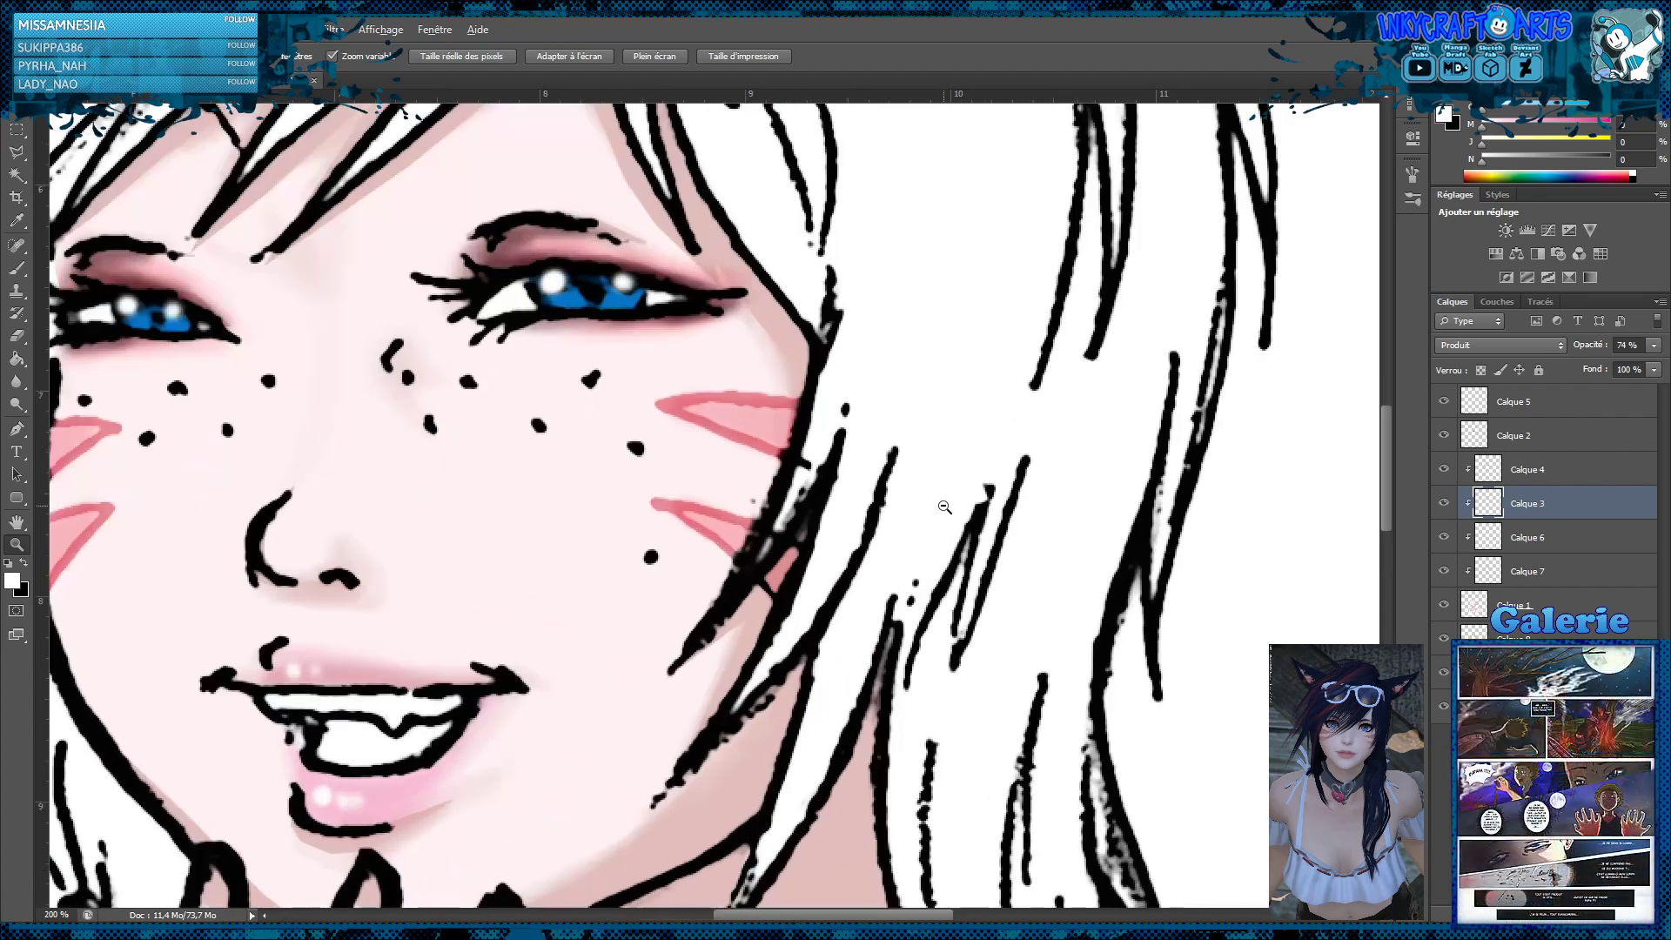
left_click(945, 508, "alt")
left_click(946, 509, "alt")
left_click(946, 510, "alt")
left_click(946, 510, "alt")
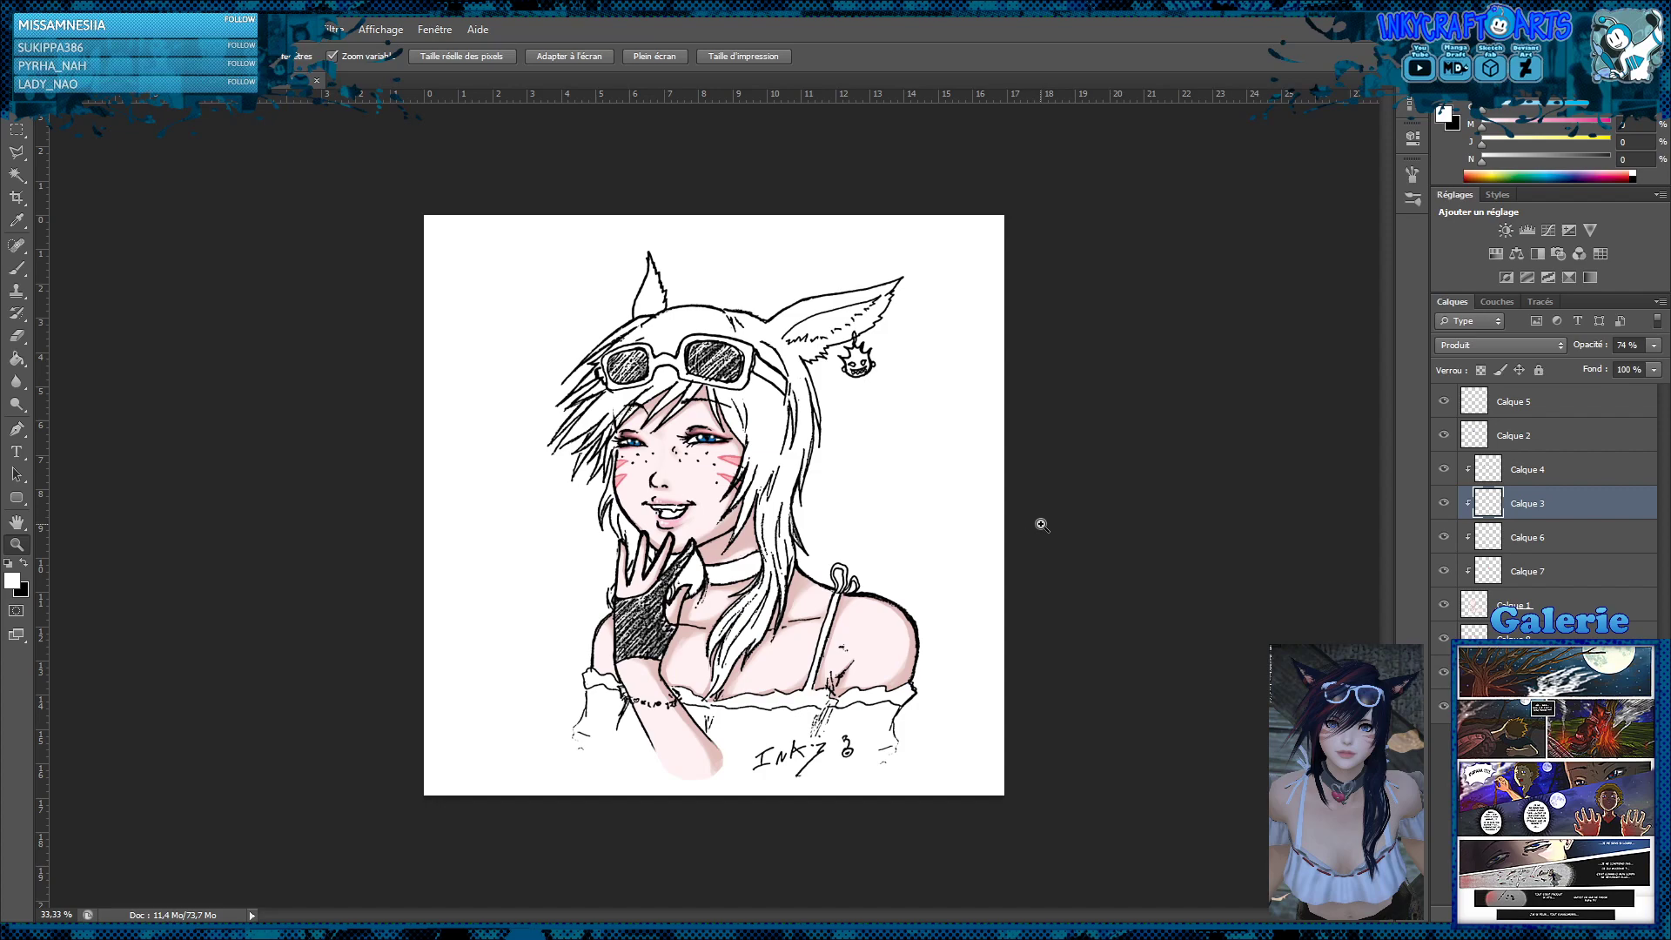
left_click(693, 462)
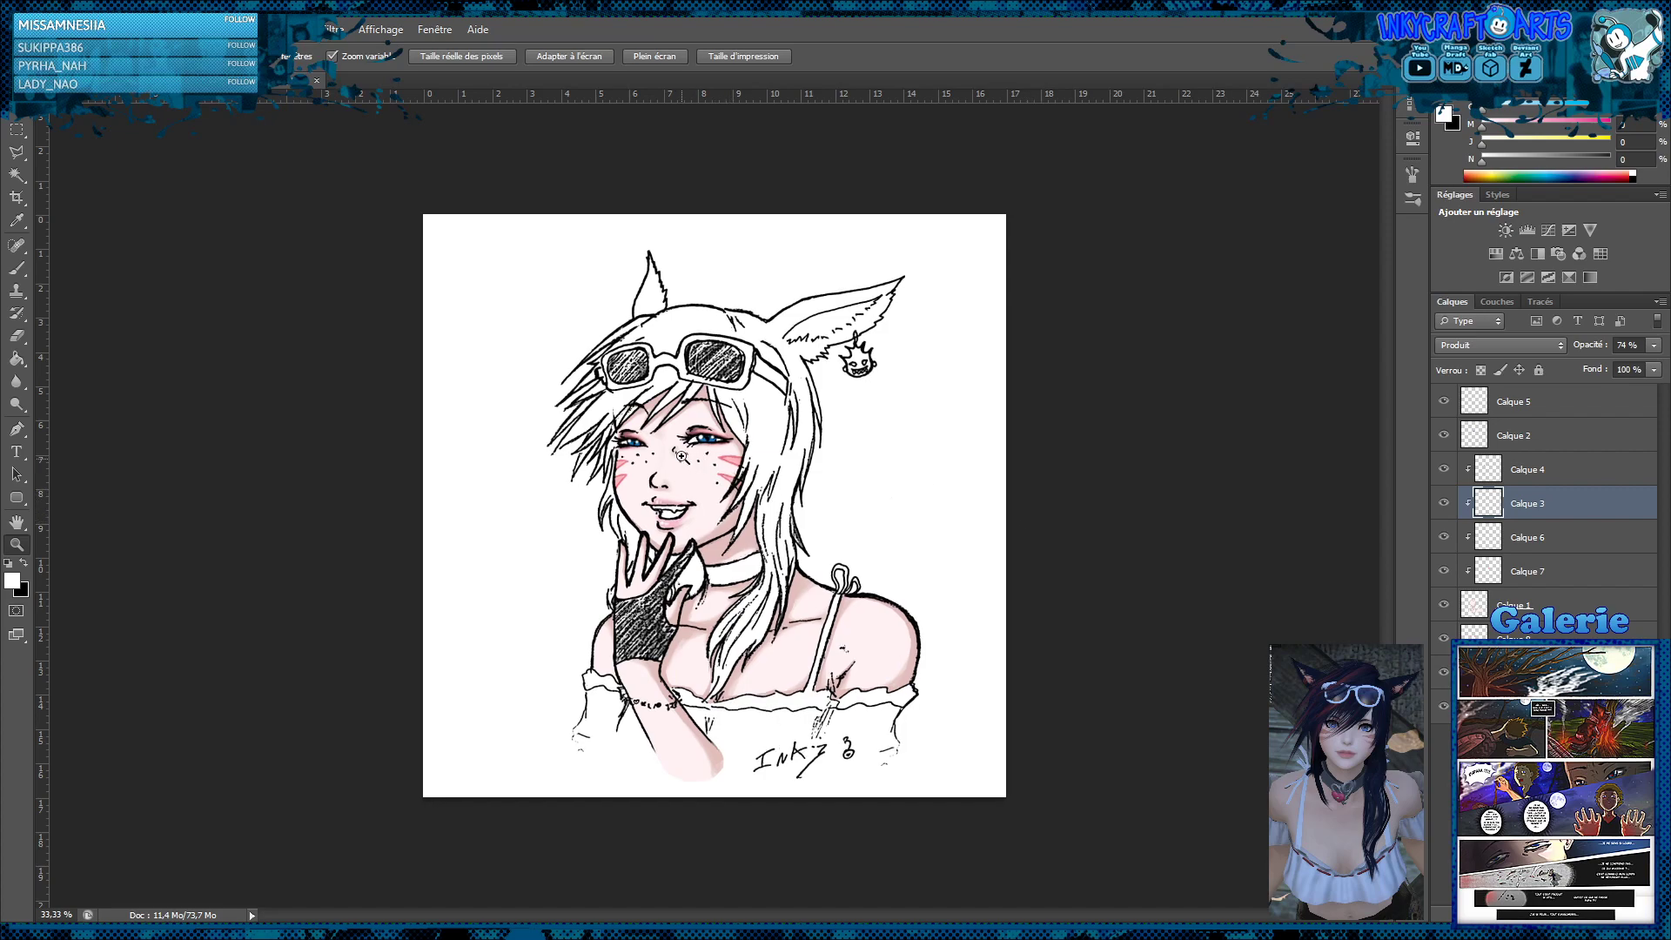
left_click(694, 458)
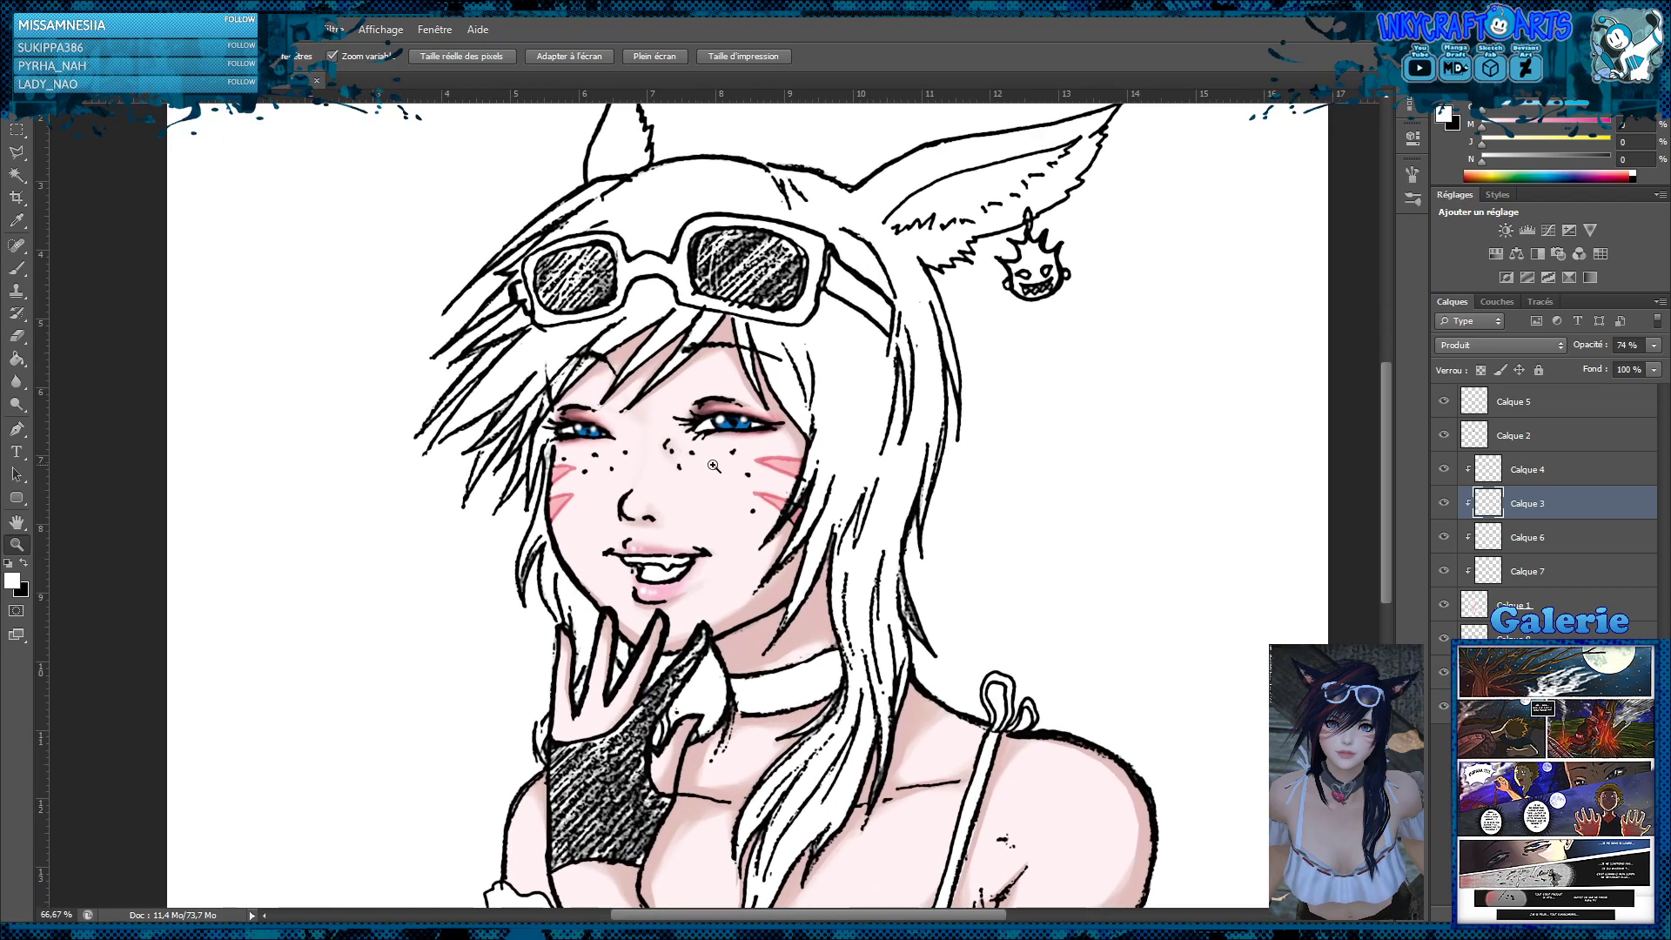
left_click(693, 454)
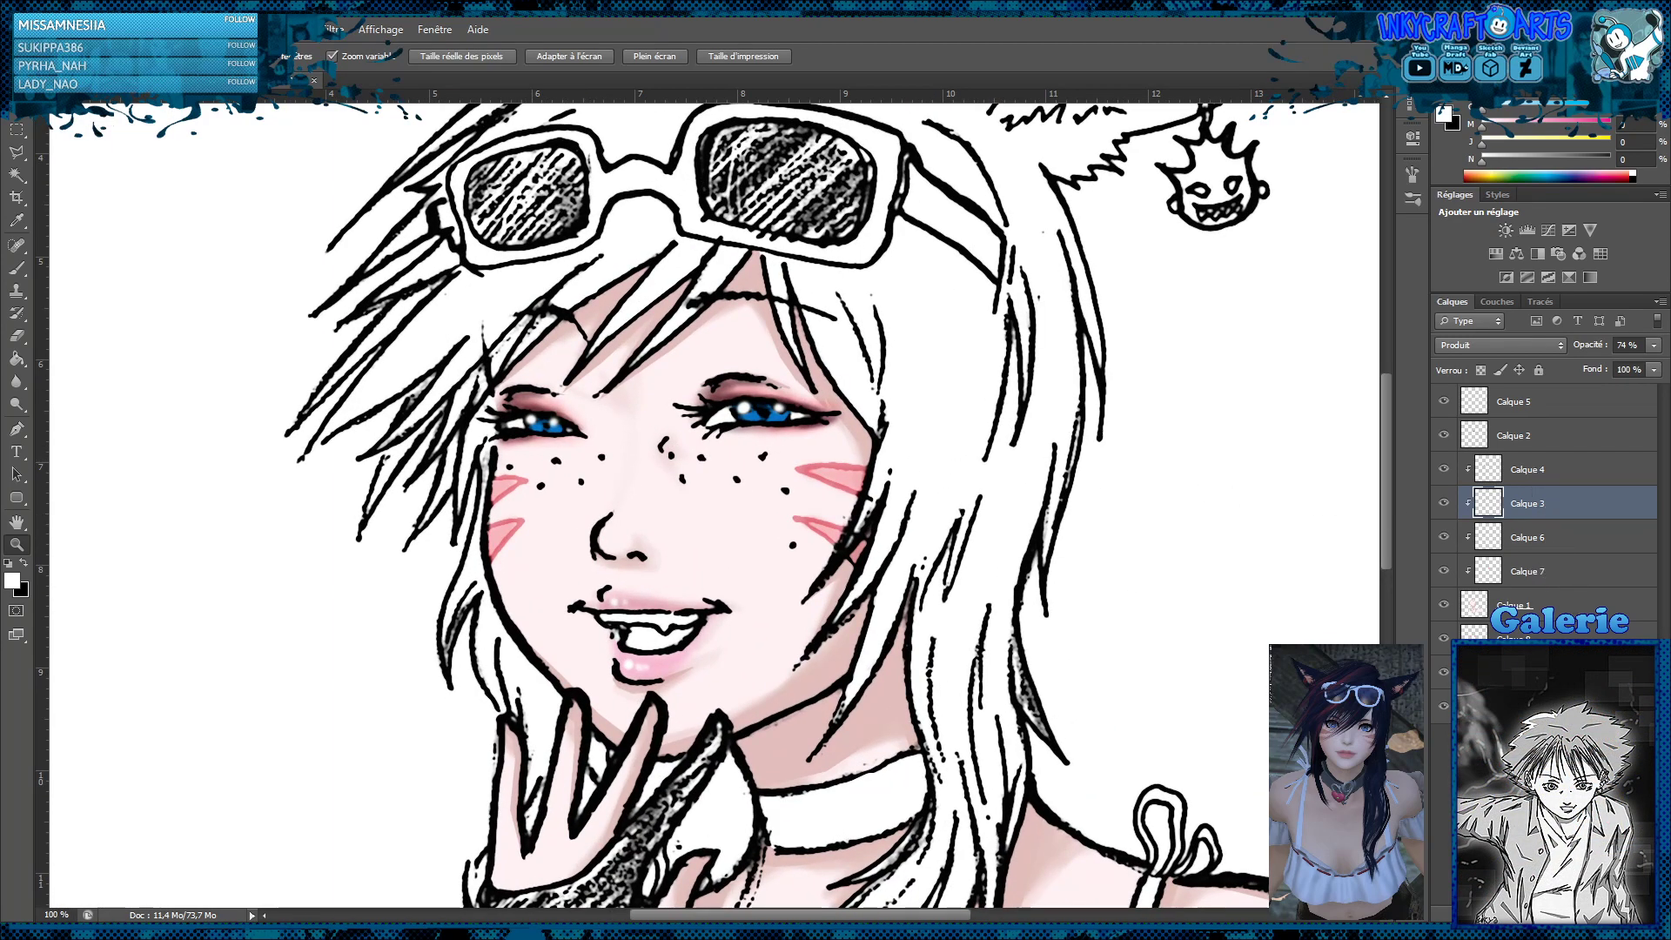
Add a clipped layer directly above Calque 4 and lasso around the outlines of both eyes
key("ctrl+shift+alt+n")
left_click_drag(1573, 509, 1557, 459)
left_click(736, 441)
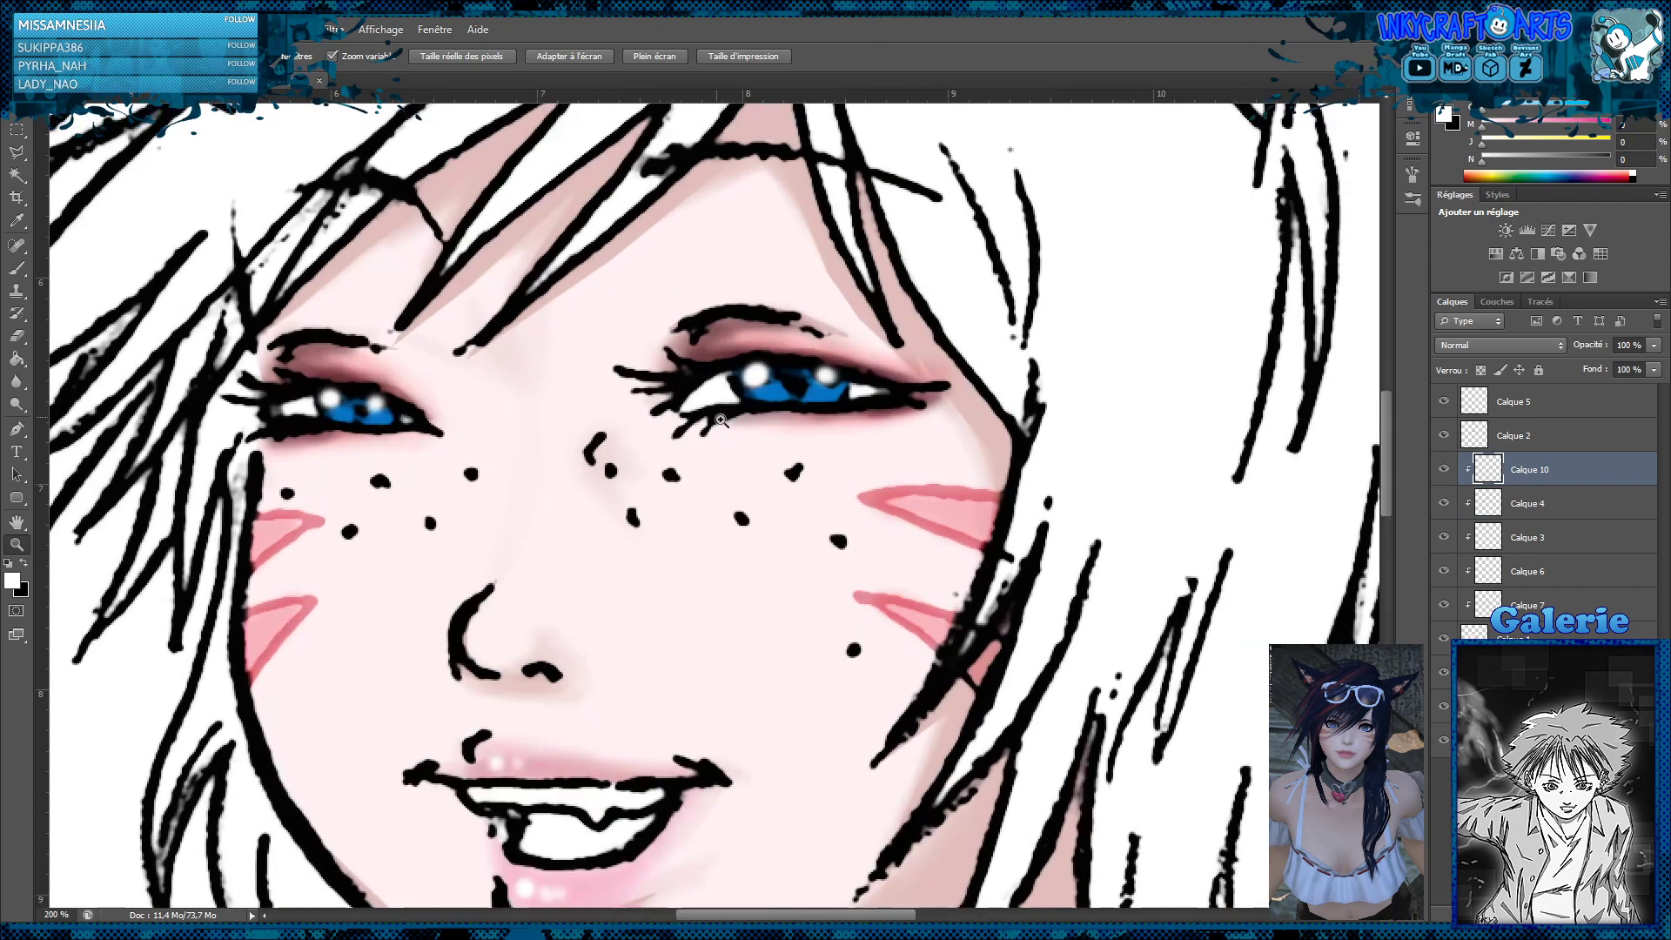
left_click(17, 157)
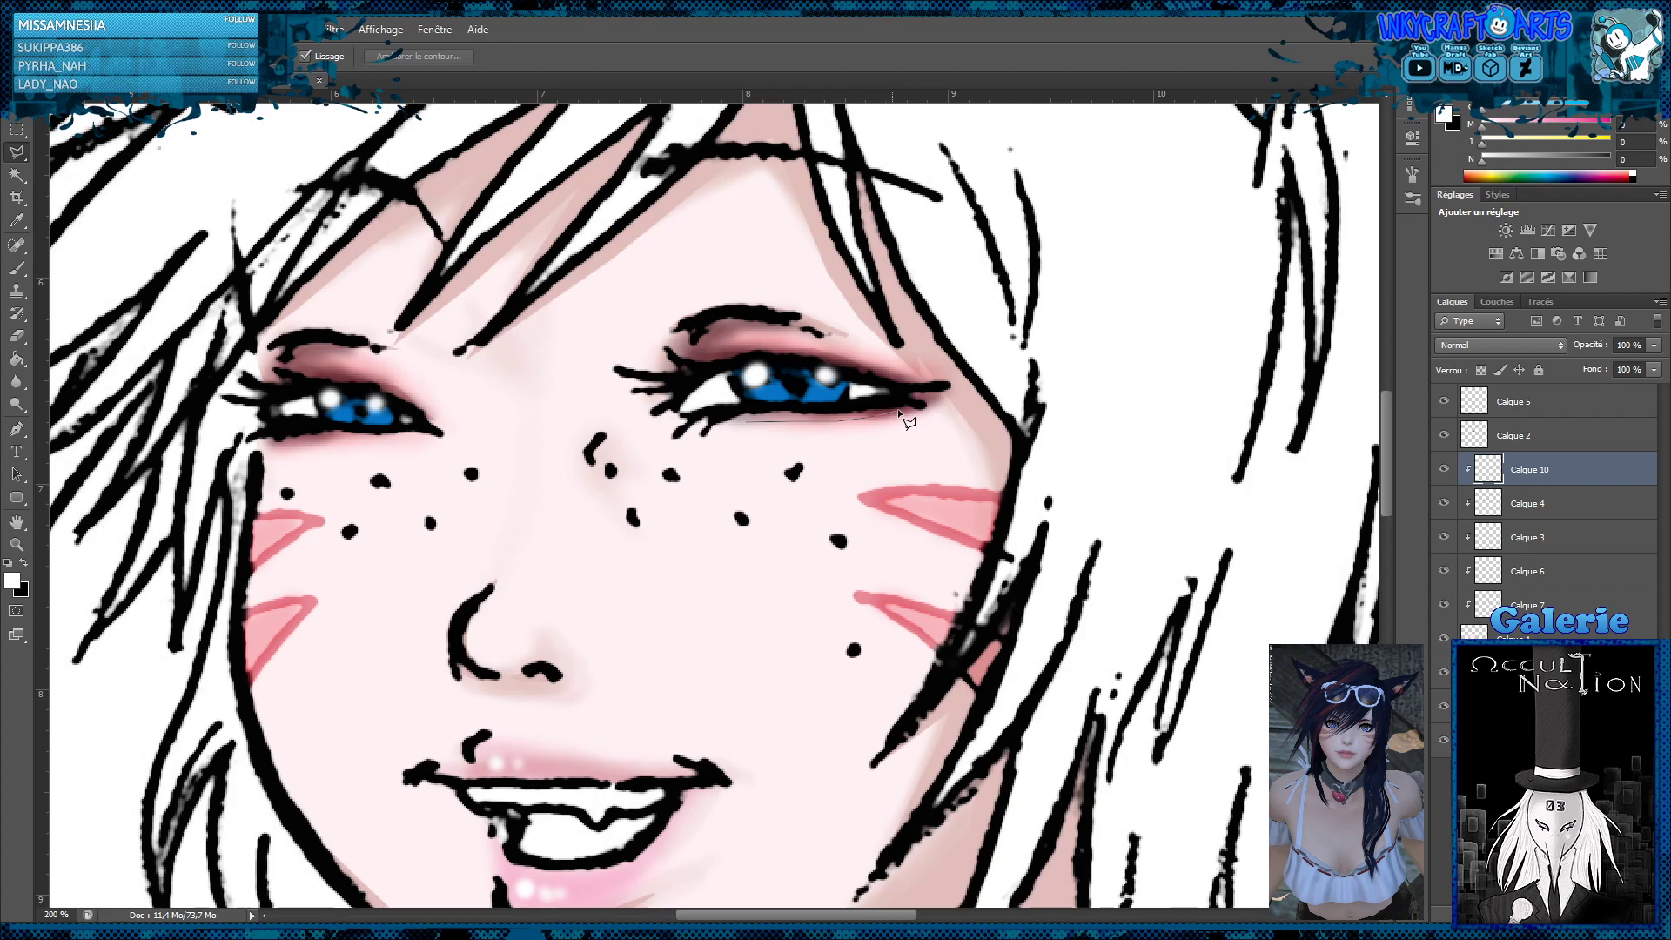
left_click(930, 396)
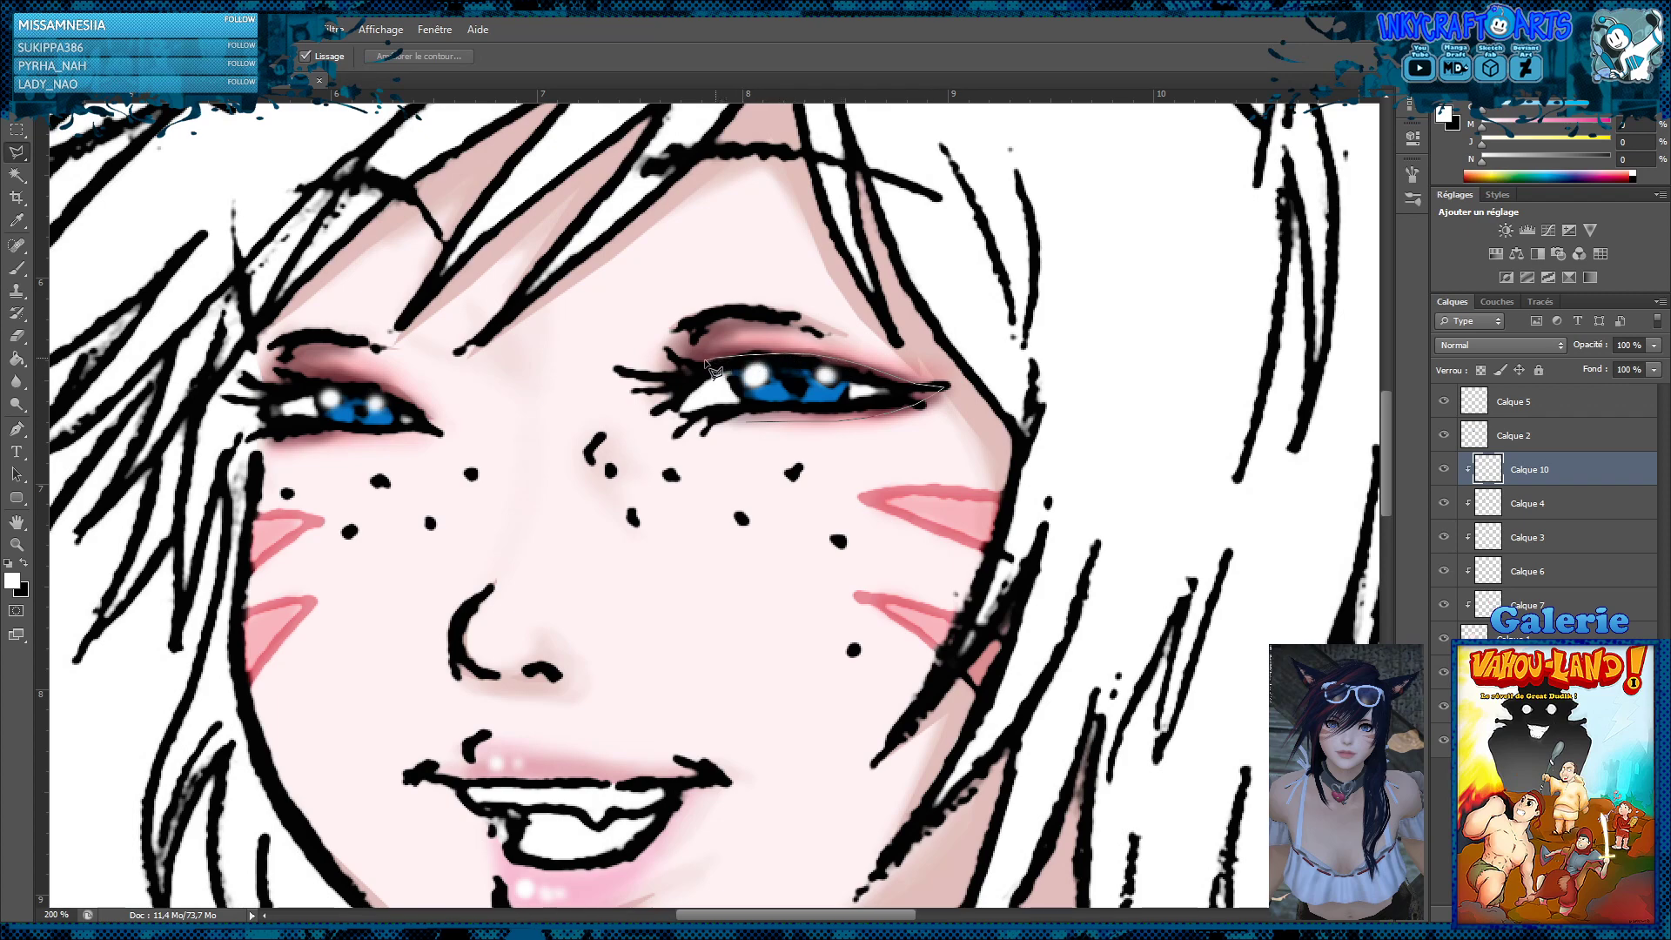
left_click(677, 384)
left_click(745, 420)
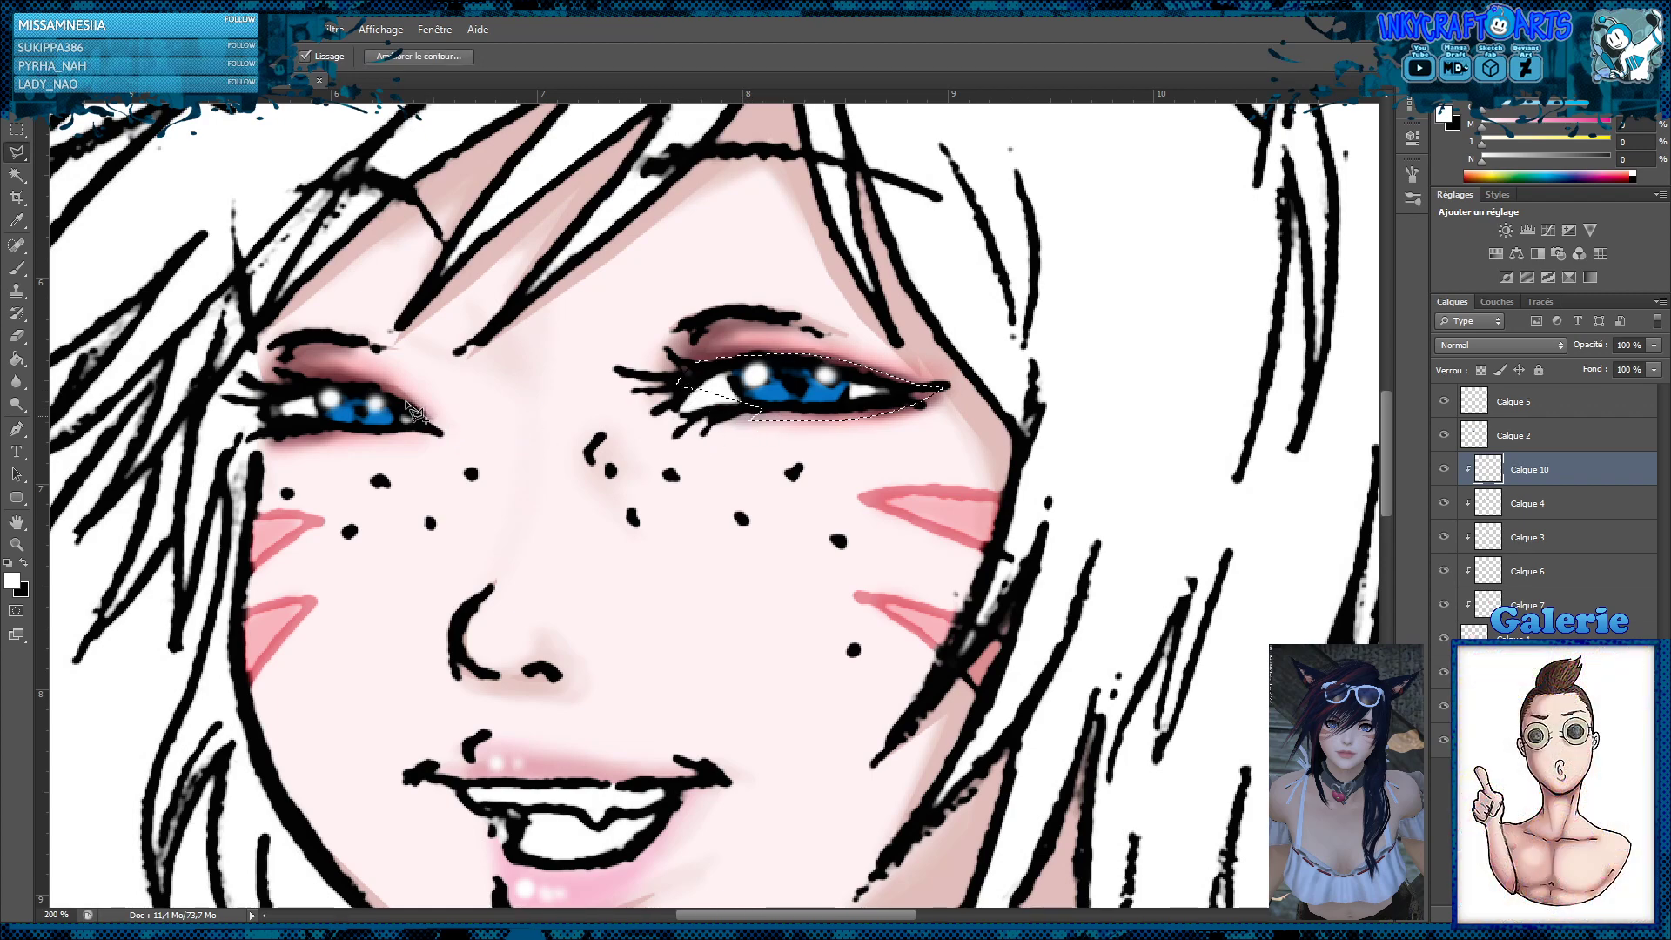
mouse_move(378, 390)
left_mouse_down()
mouse_move(277, 383)
mouse_move(259, 449)
mouse_move(426, 427)
left_mouse_up()
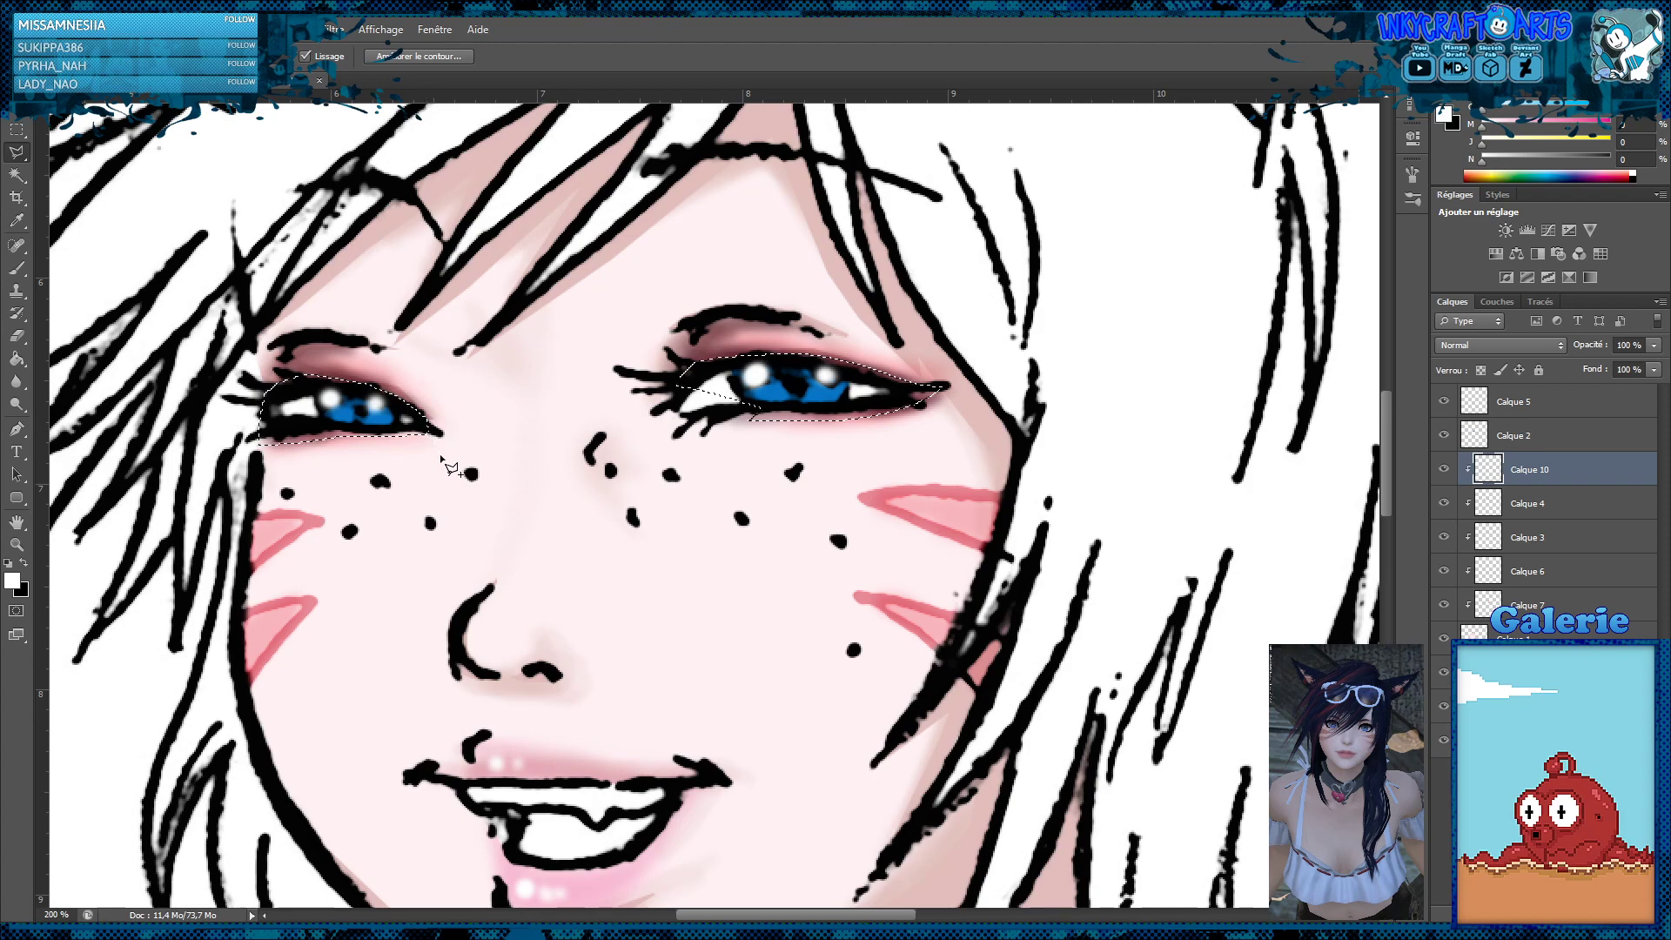
Fill the selected eye outlines with black and clear the selection
left_click(15, 361)
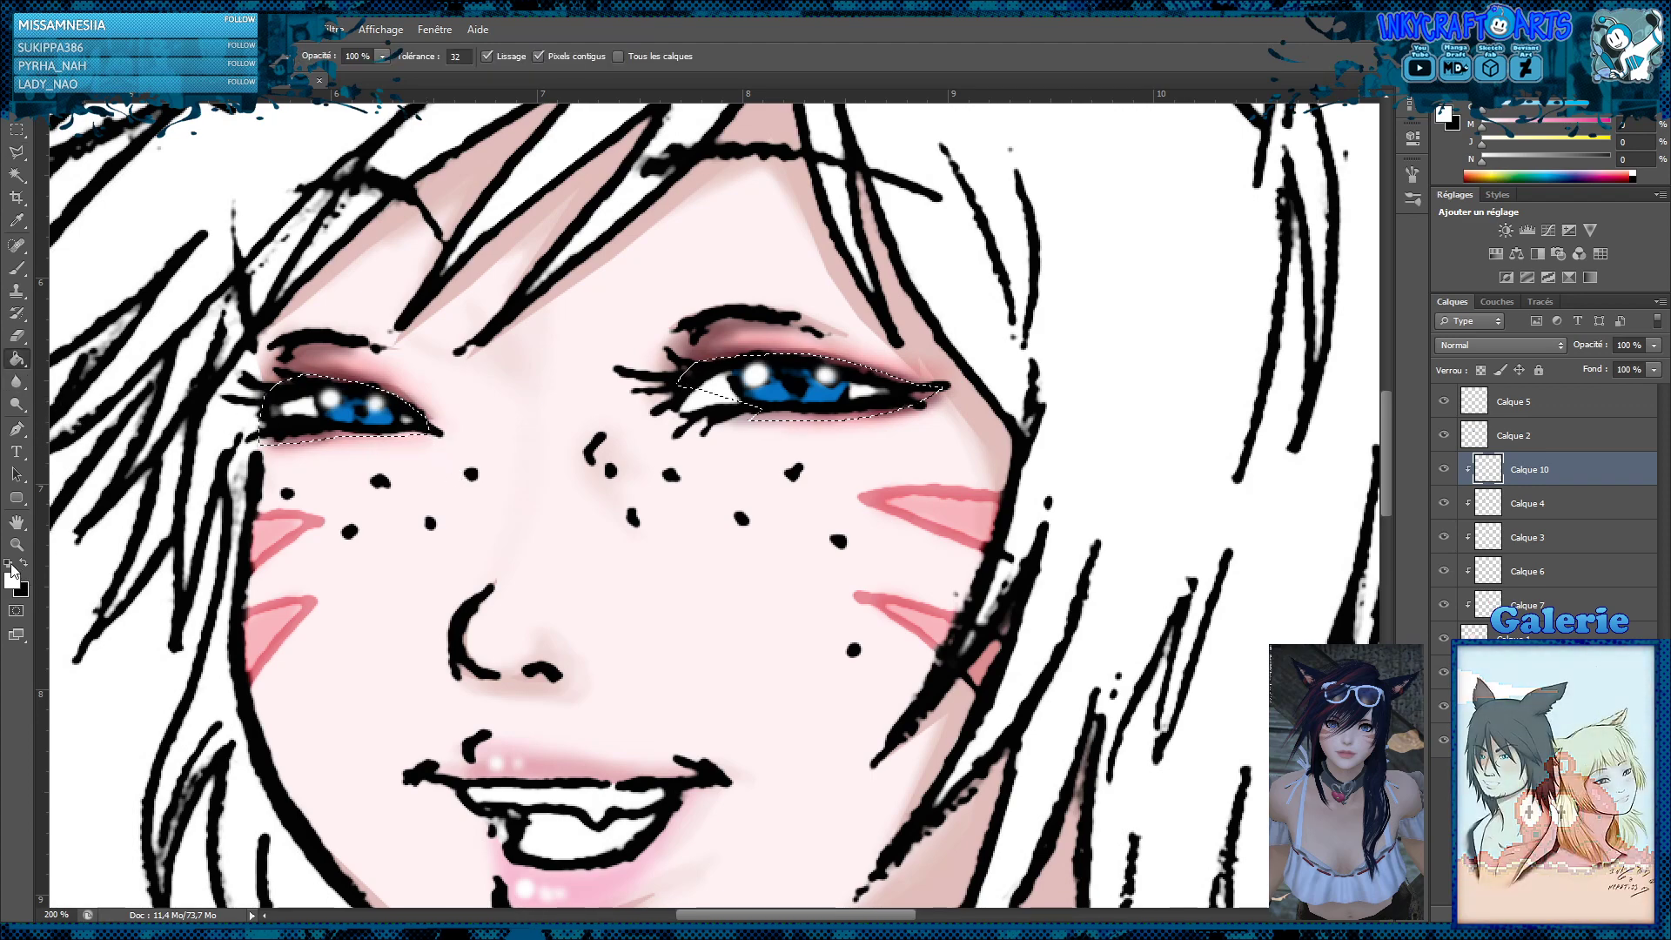
key("x")
left_click(336, 429)
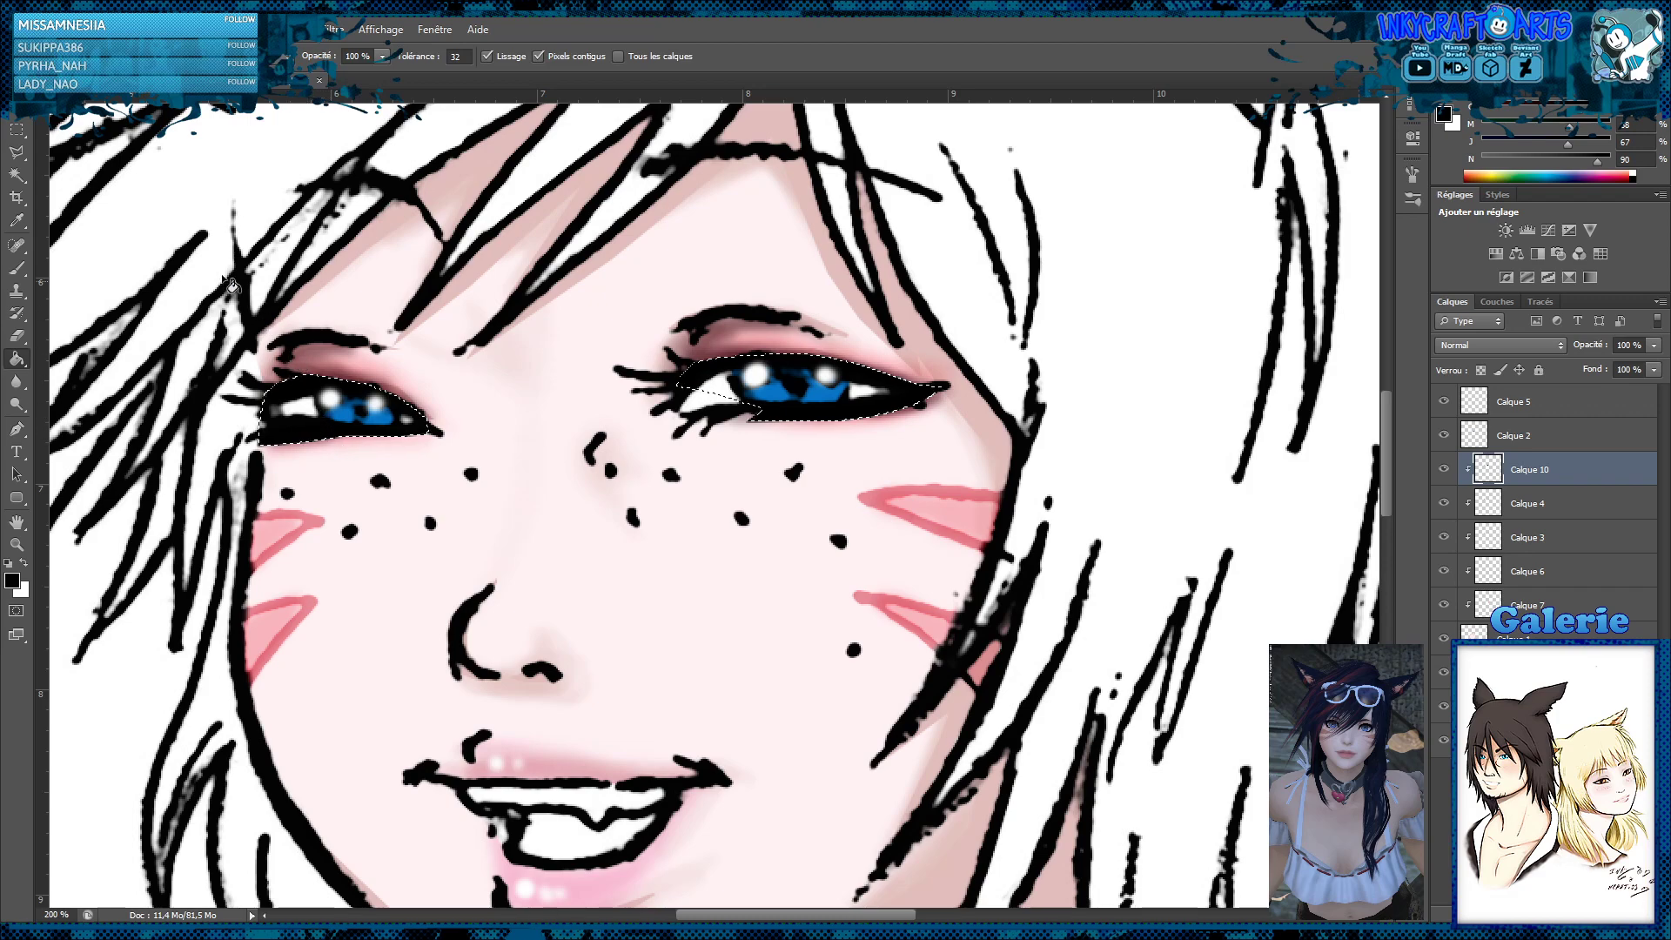
left_click(17, 131)
left_click(386, 295)
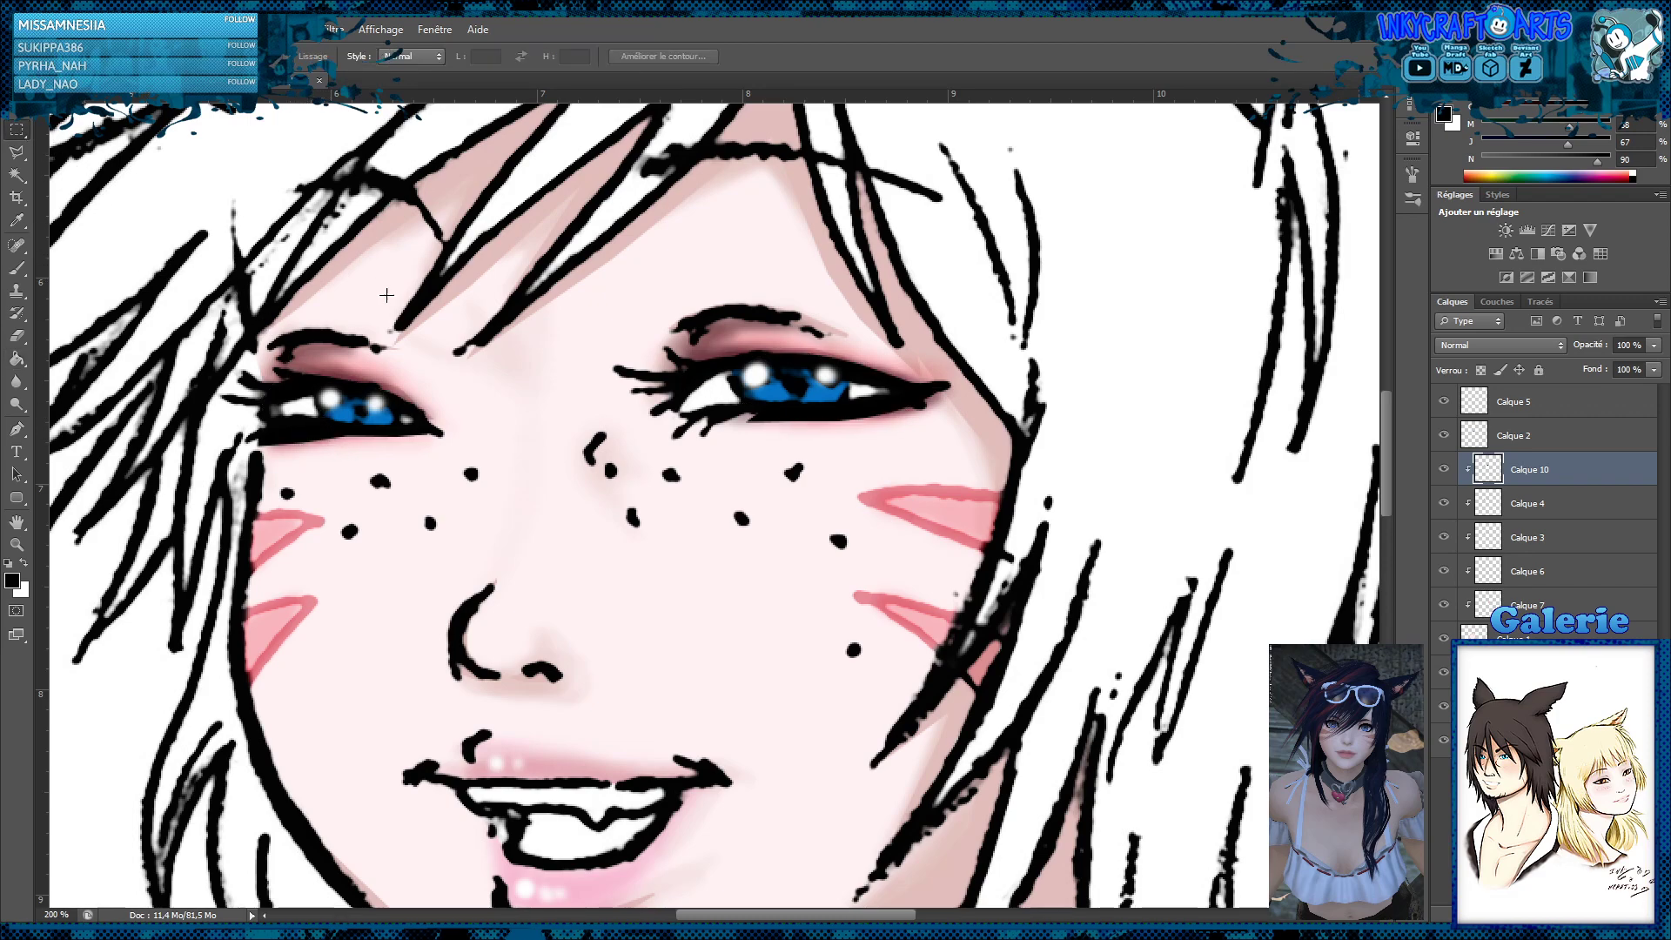
Blur the black fill around both eyes and reduce its layer's opacity to 73%
left_click(16, 381)
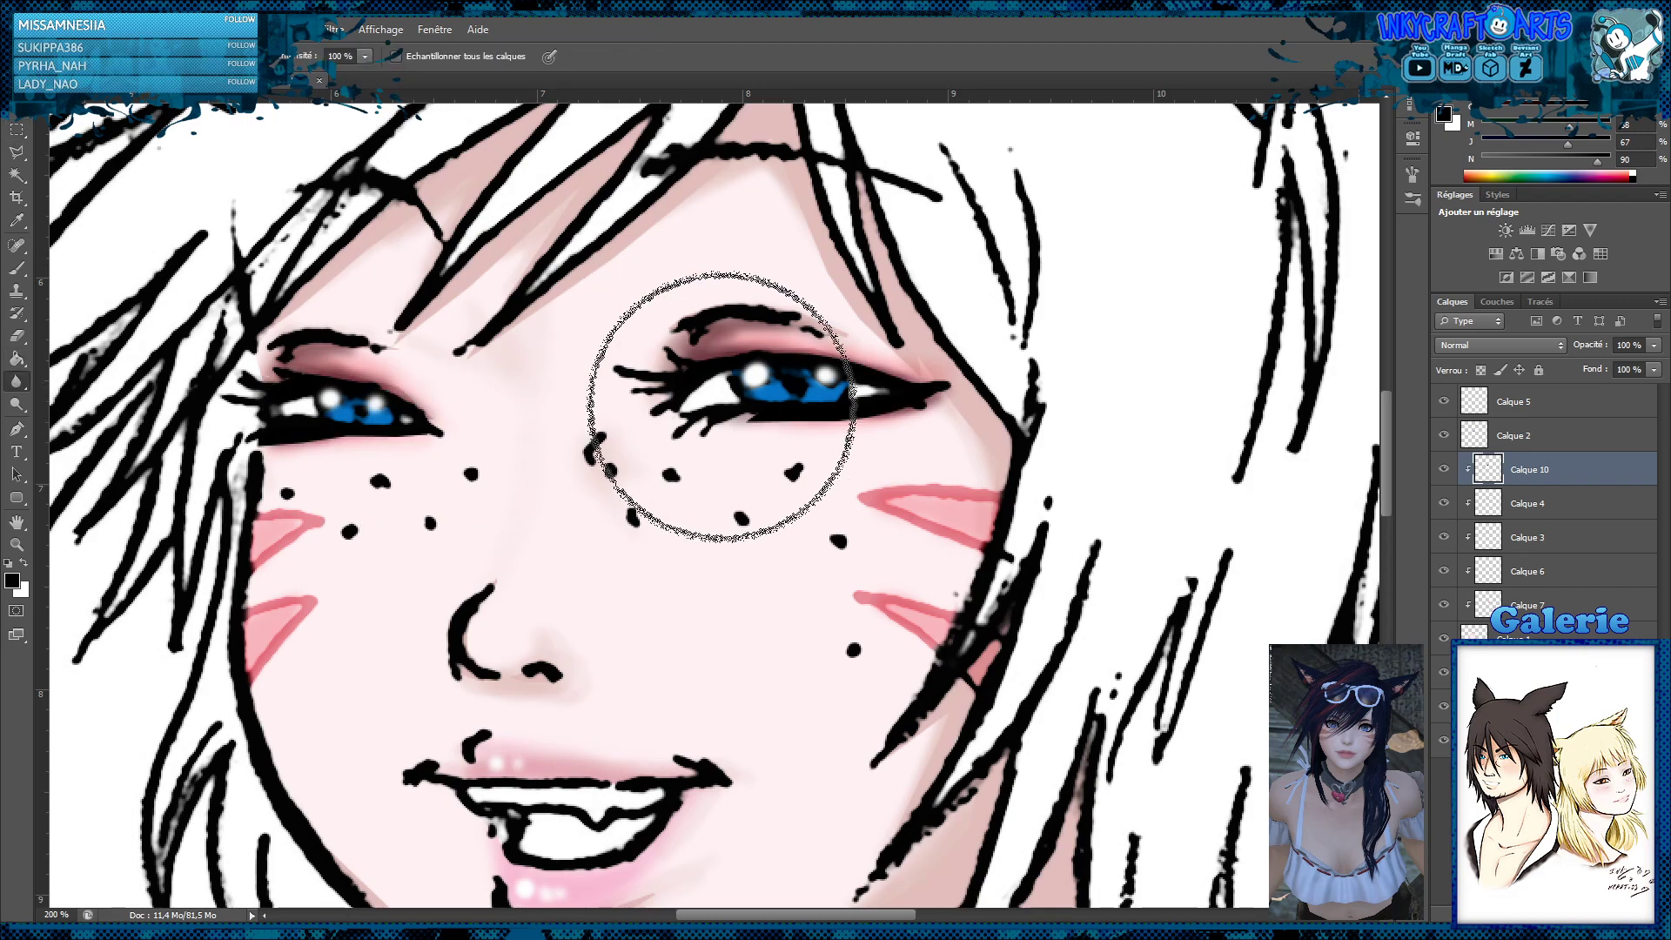
mouse_move(409, 424)
left_mouse_down()
mouse_move(384, 391)
mouse_move(392, 407)
left_mouse_up()
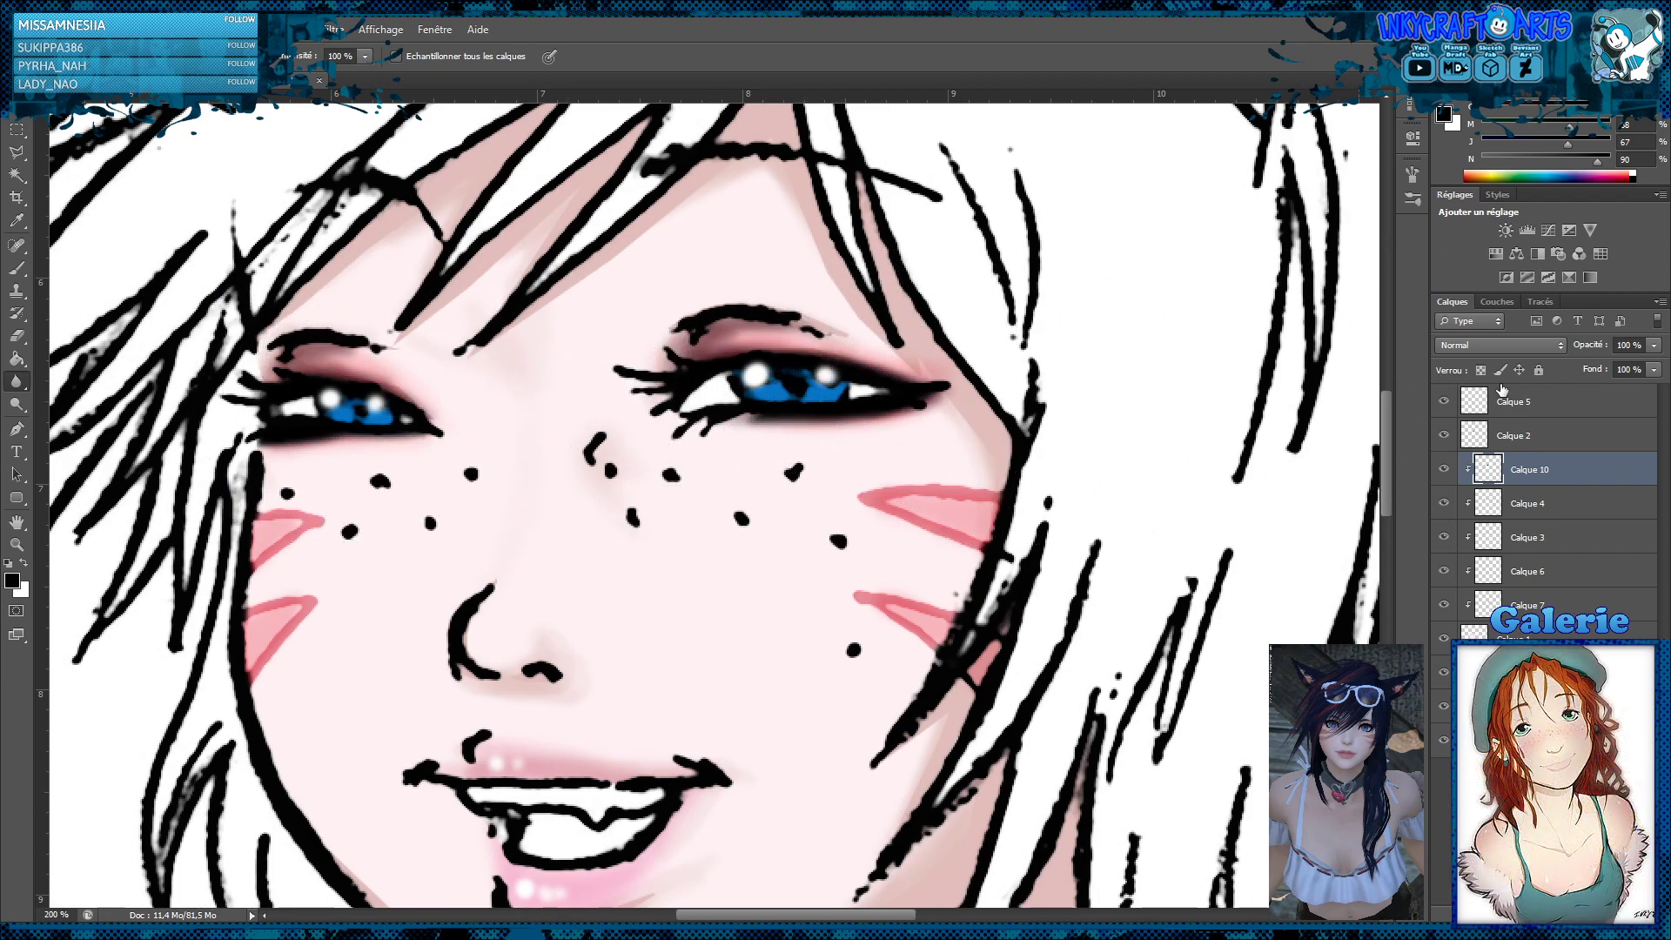
mouse_move(1652, 345)
left_mouse_down()
mouse_move(1658, 370)
mouse_move(1637, 372)
left_mouse_up()
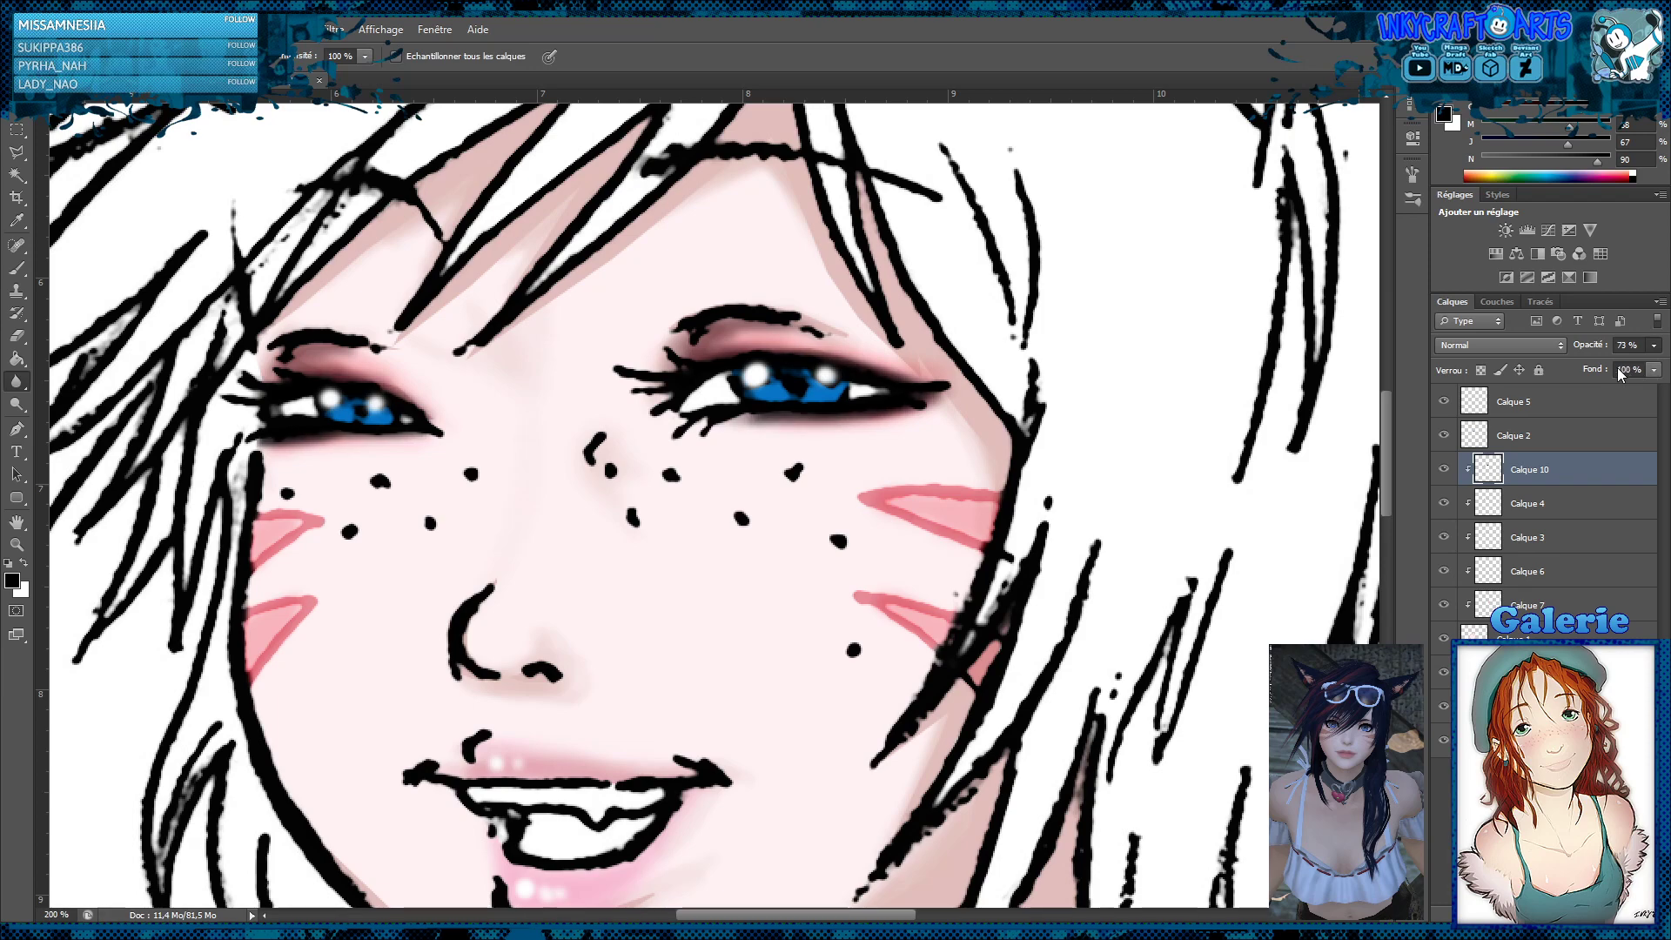
Check the darkened eyes against the whole portrait and reduce the black eye-outline layer's opacity to 49%
left_click(16, 129)
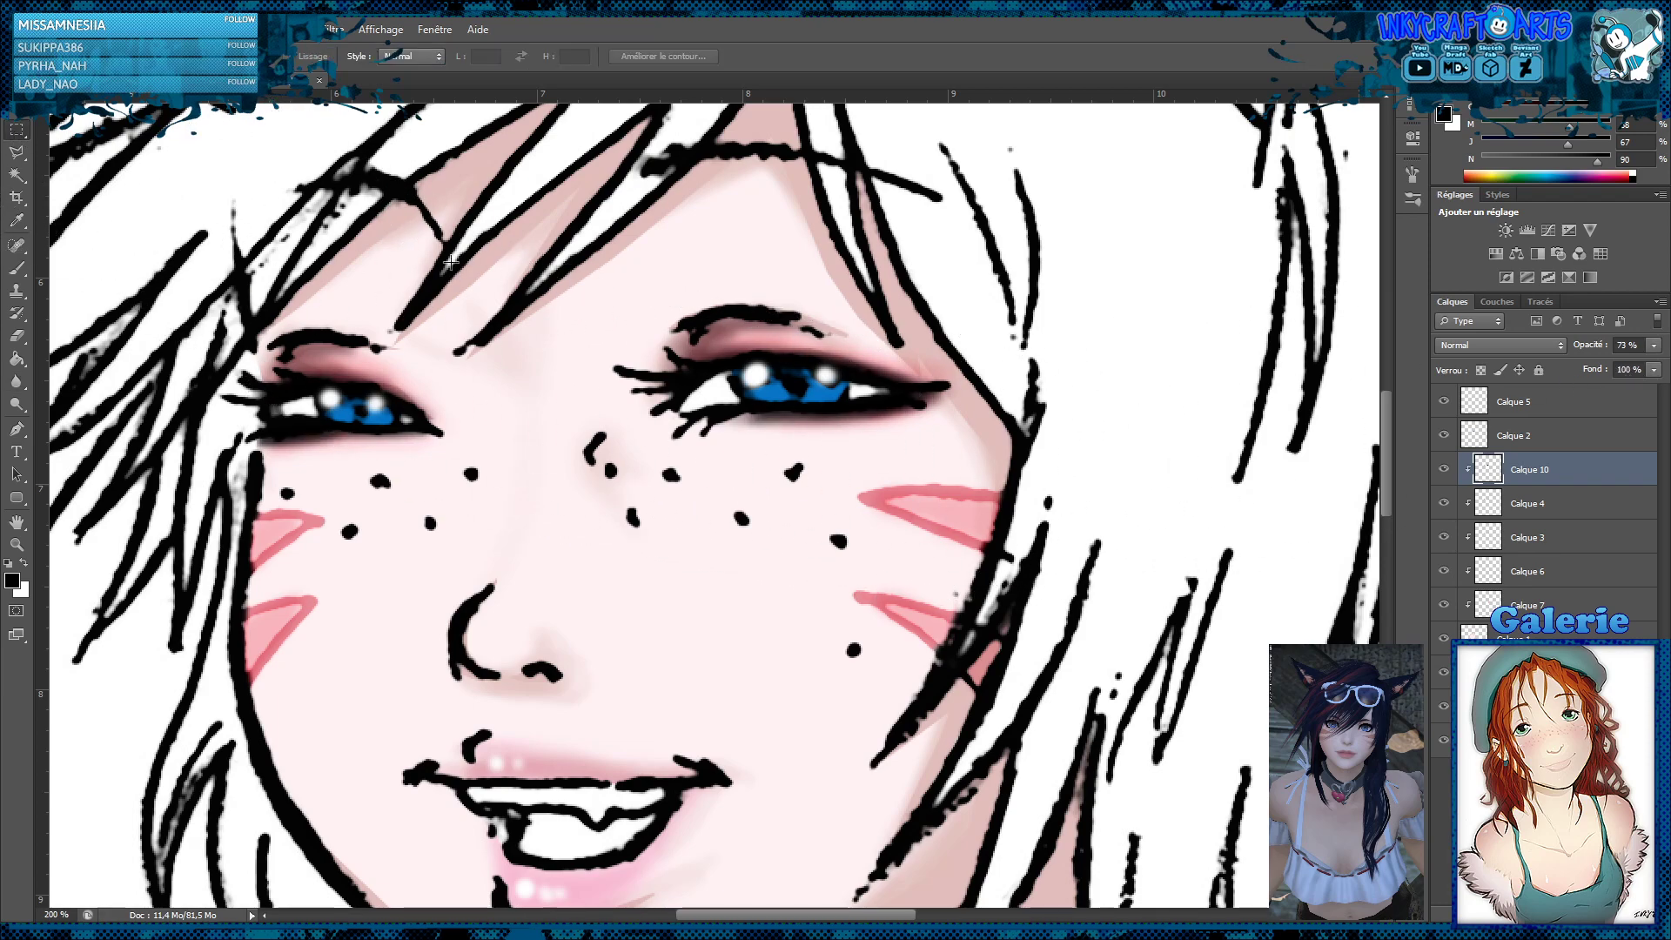
key("z")
left_click(707, 336)
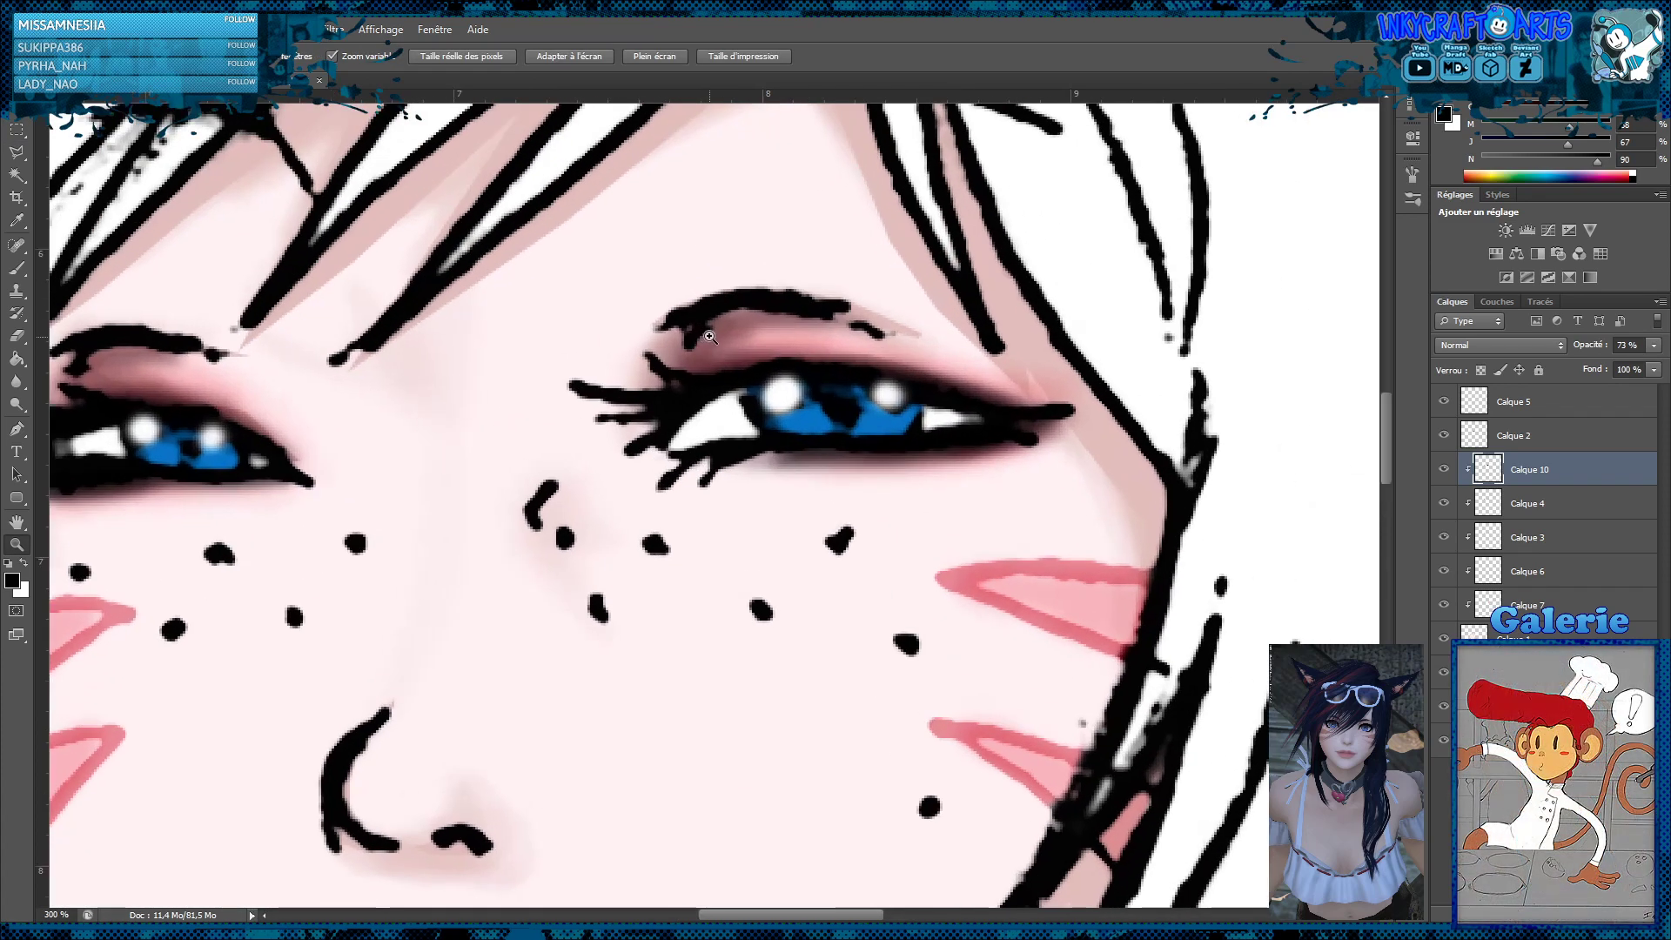
left_click(709, 337, "alt")
left_click(710, 339, "alt")
left_click(714, 344, "alt")
left_click(731, 360, "alt")
left_click(765, 400, "alt")
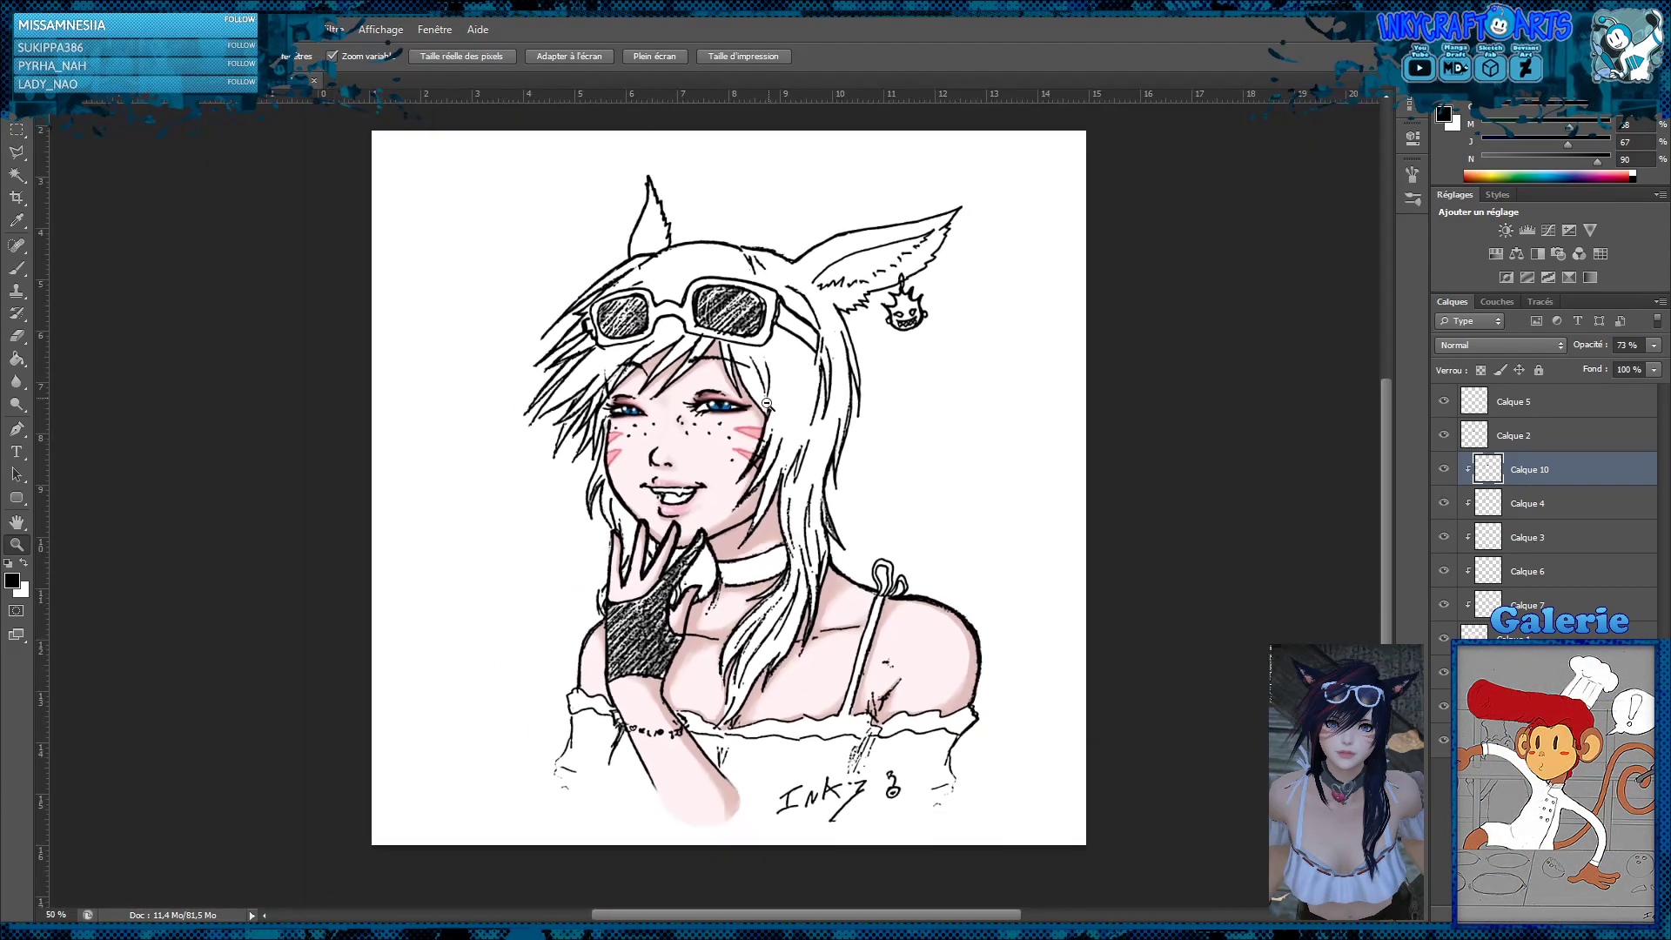
left_click(765, 403, "alt")
left_click(702, 456)
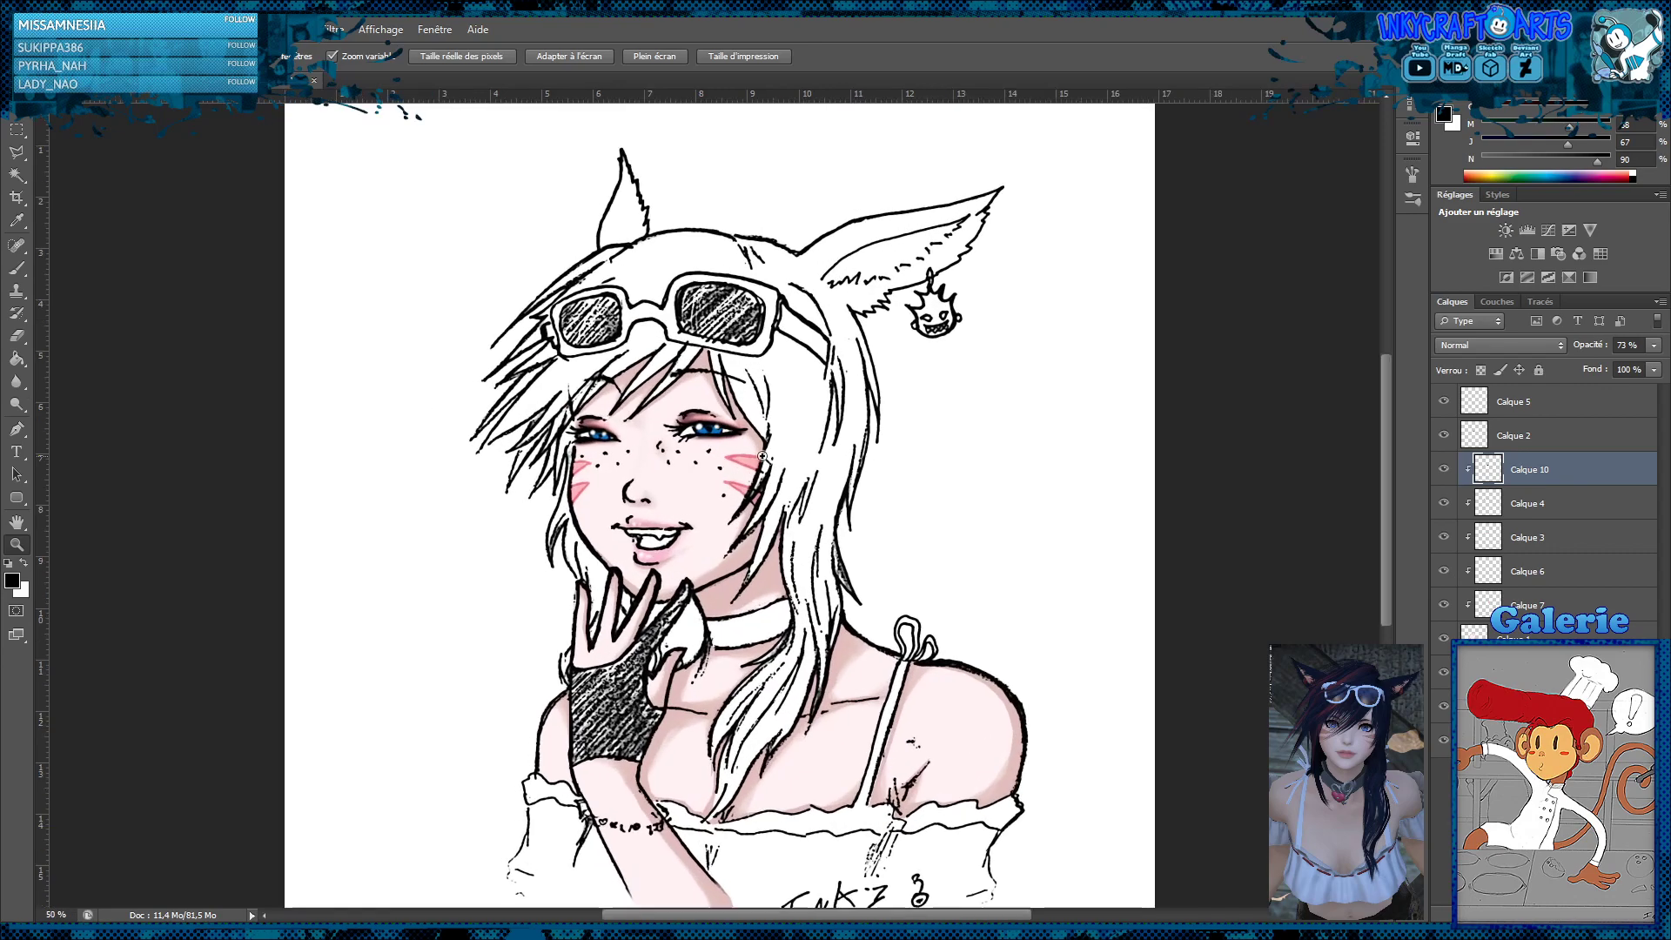
left_click_drag(1652, 352, 1621, 373)
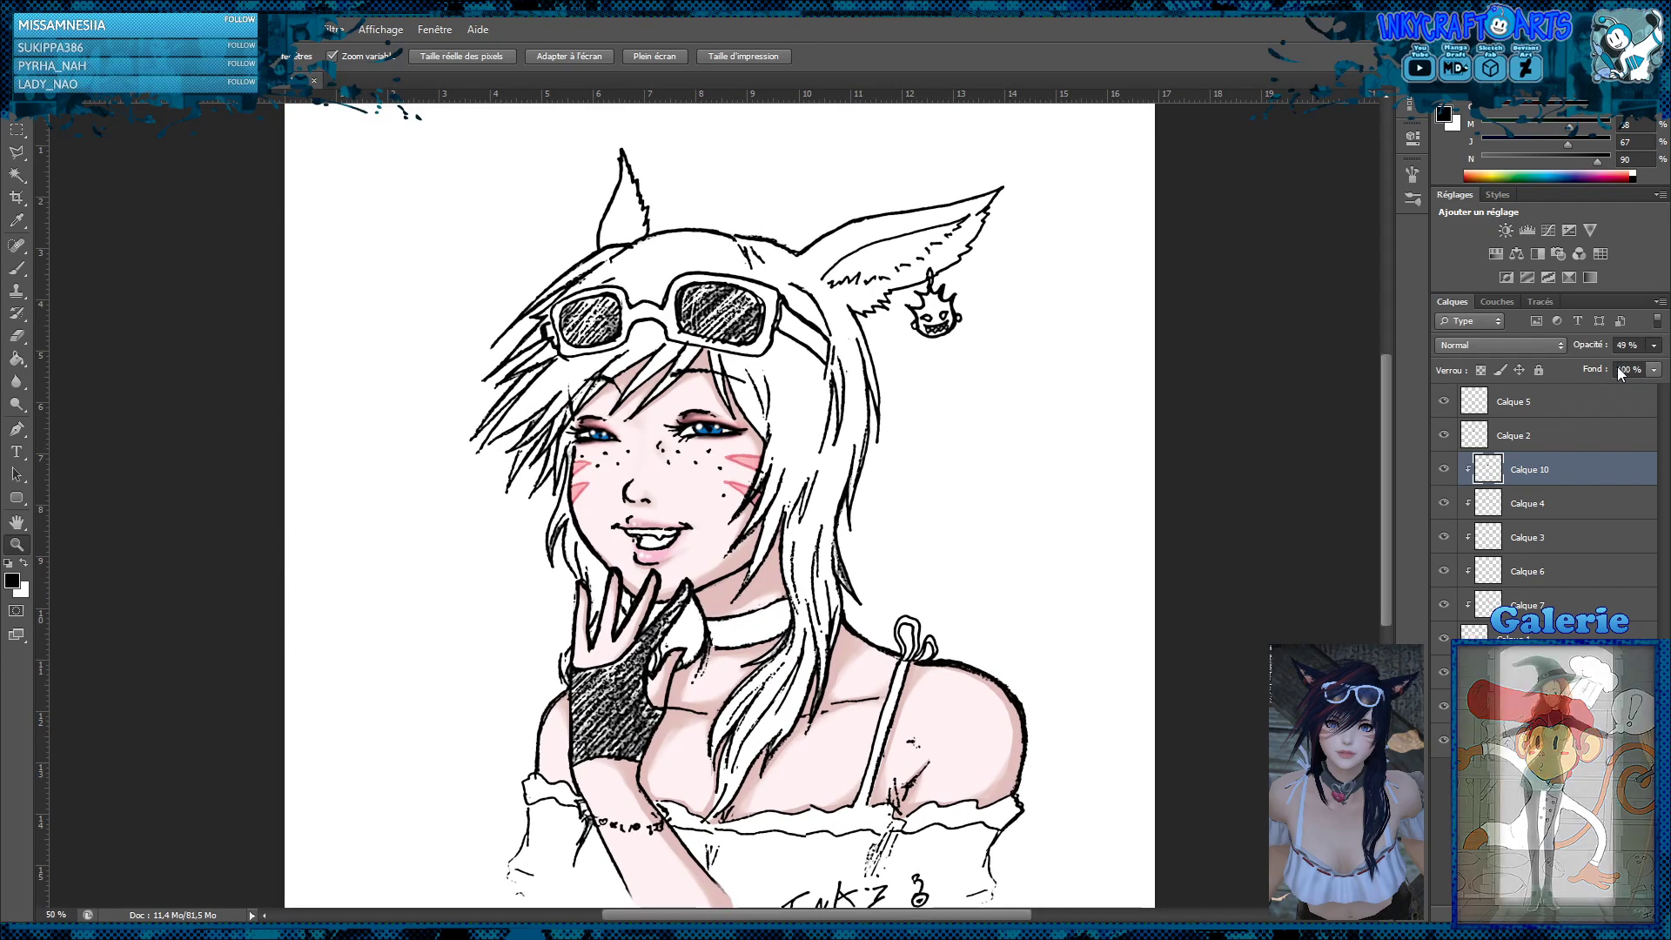
Compare the portrait with and without the red eyeshadow on Calque 3 and set that layer's opacity to 80%
left_click(1444, 538)
left_click(1445, 538)
left_click(1524, 536)
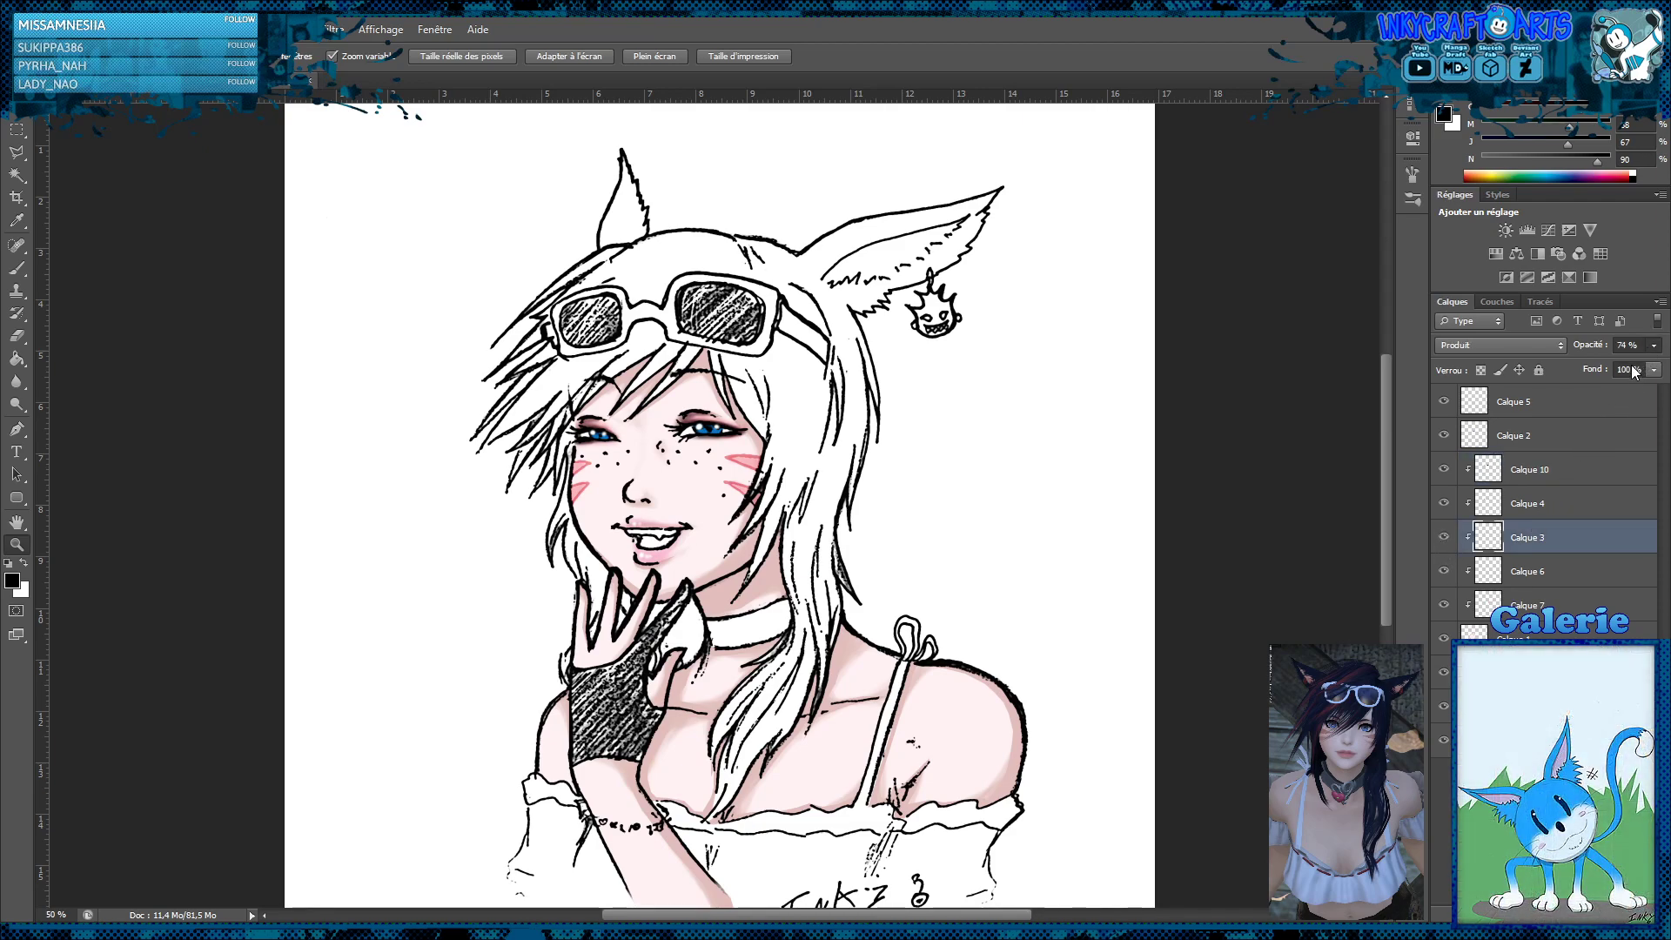
left_click_drag(1636, 366, 1651, 362)
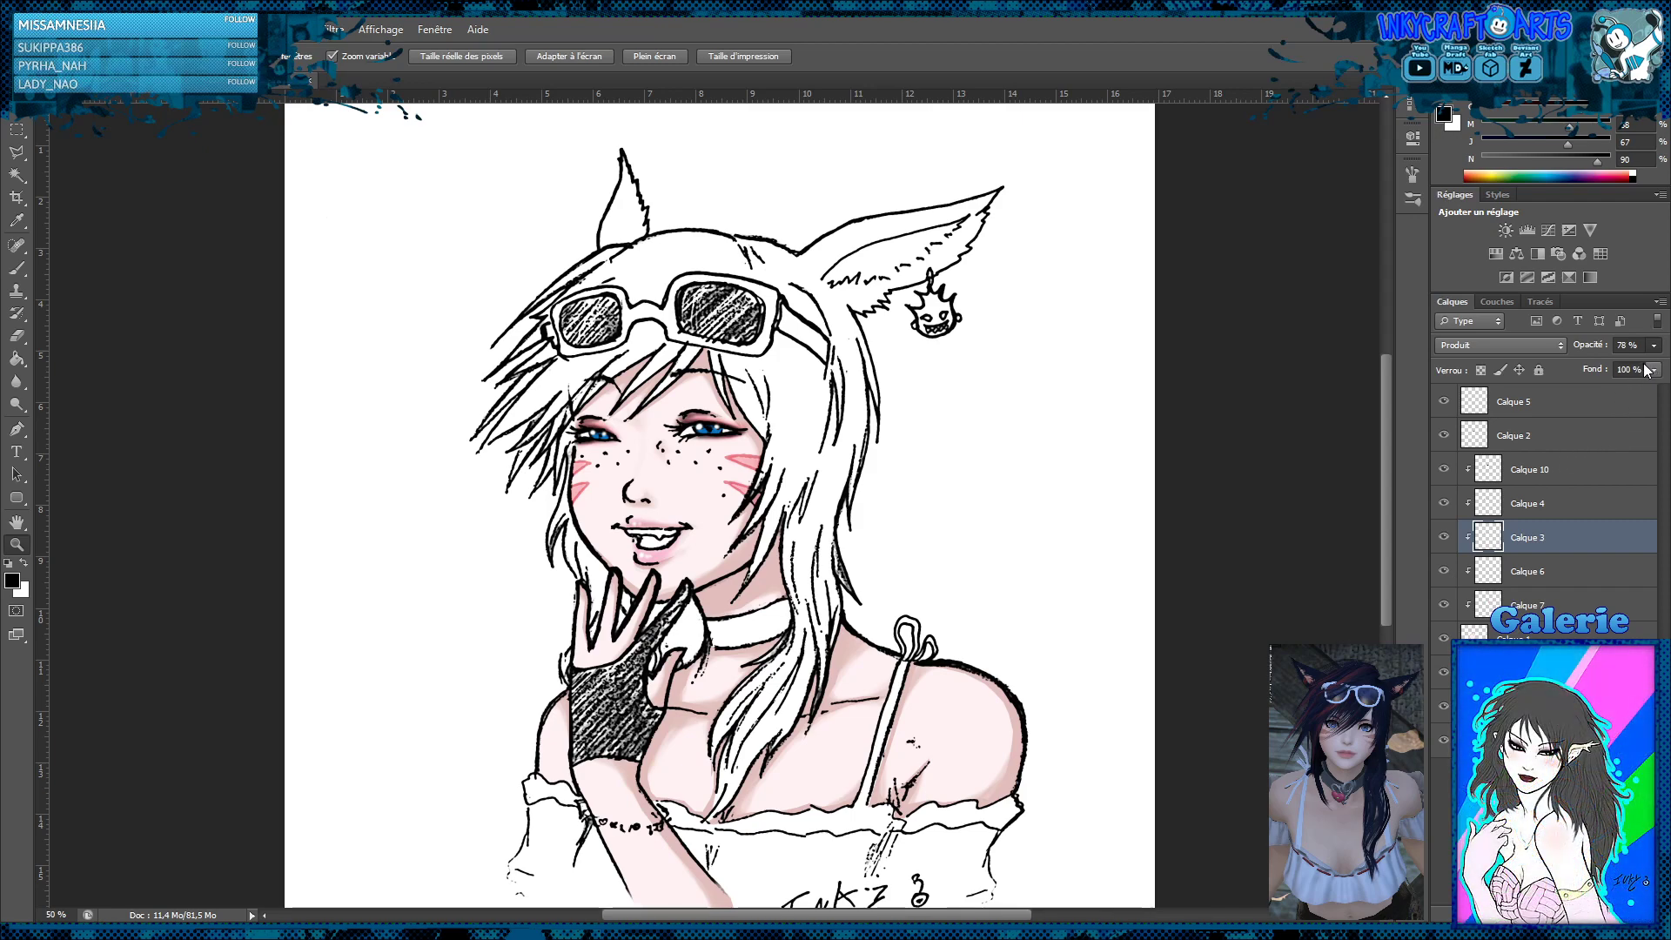
left_click_drag(1644, 364, 1646, 364)
Compare the portrait with and without Calque 4 and set that layer's opacity to 77%
left_click(1445, 504)
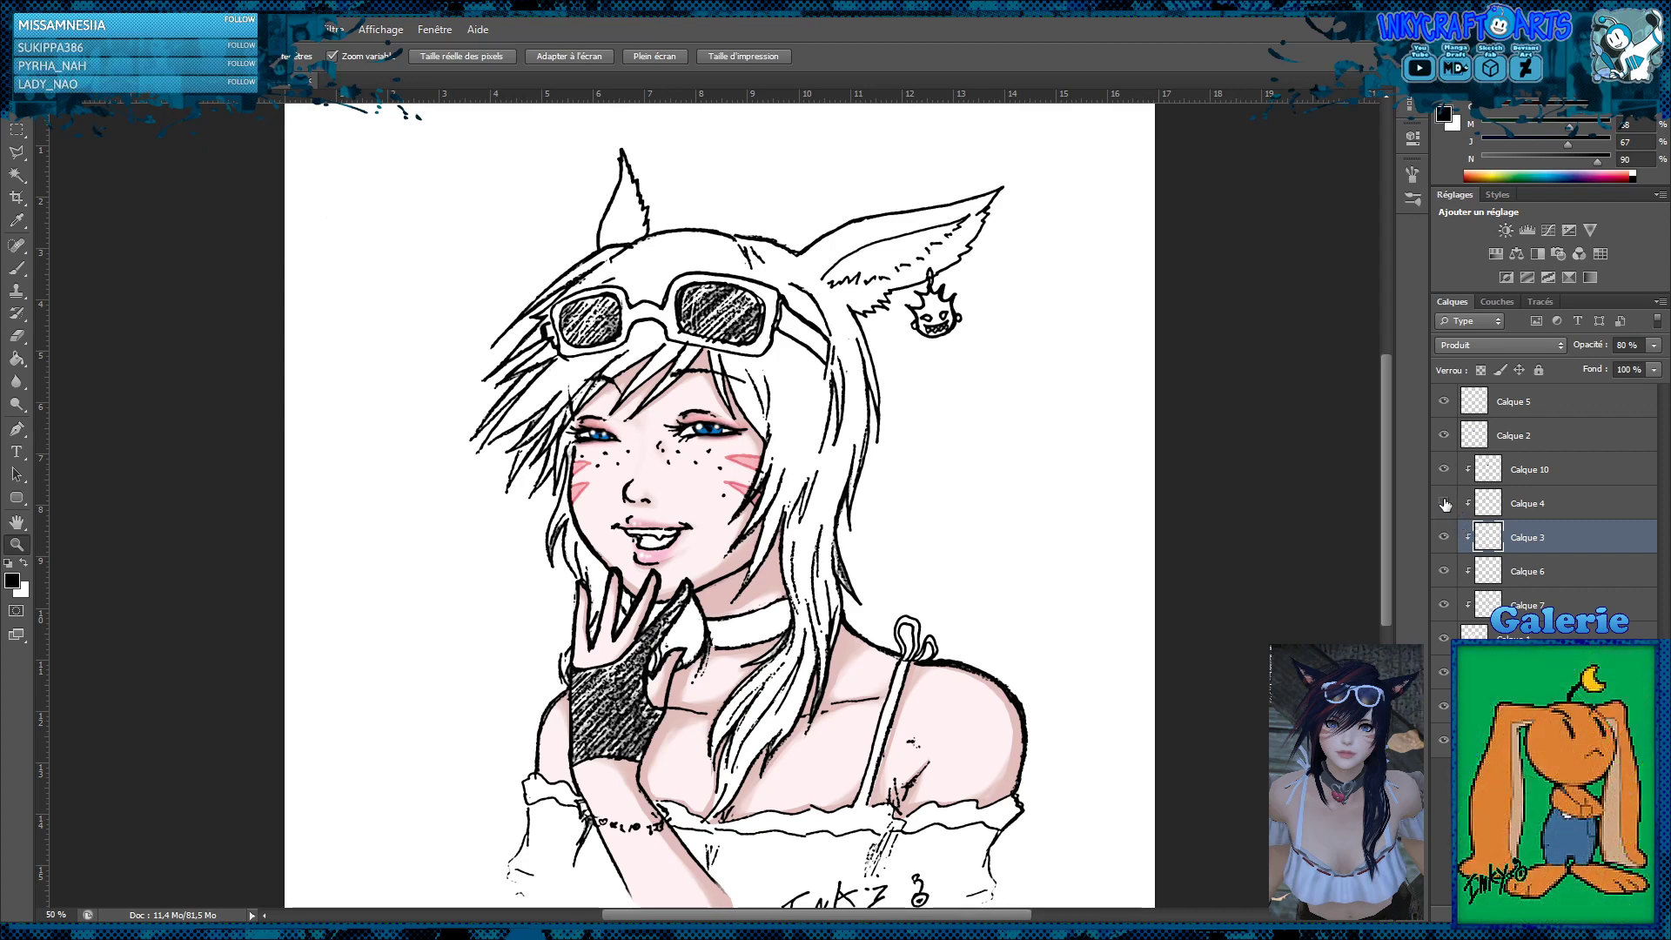
left_click(1445, 504)
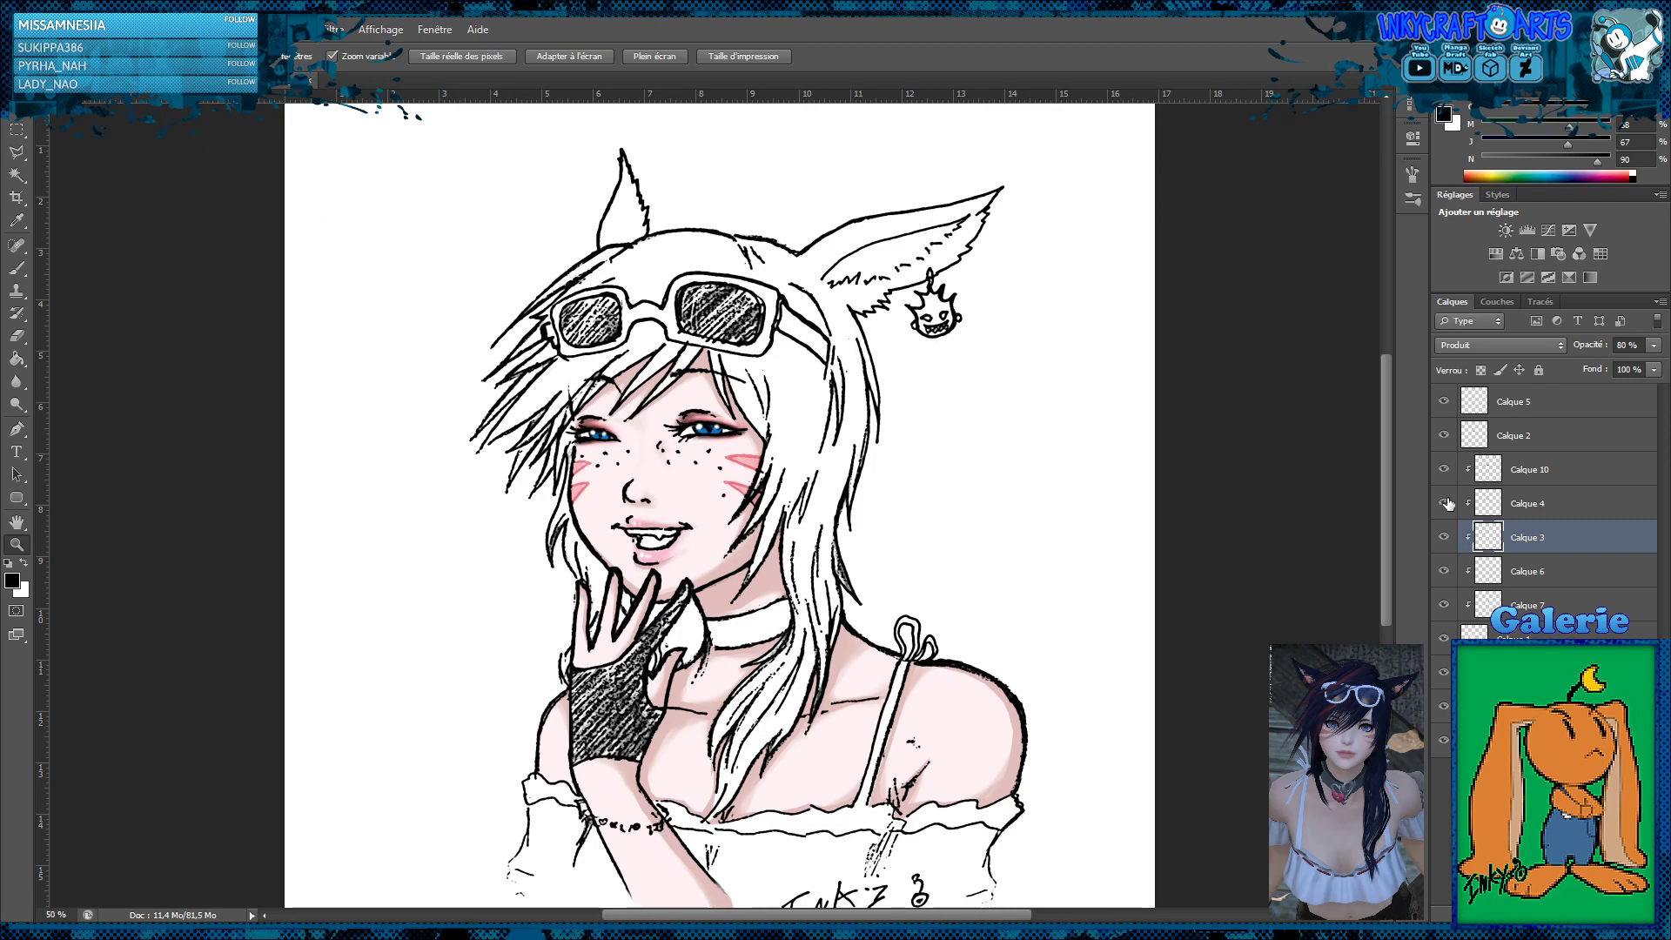
left_click(1531, 503)
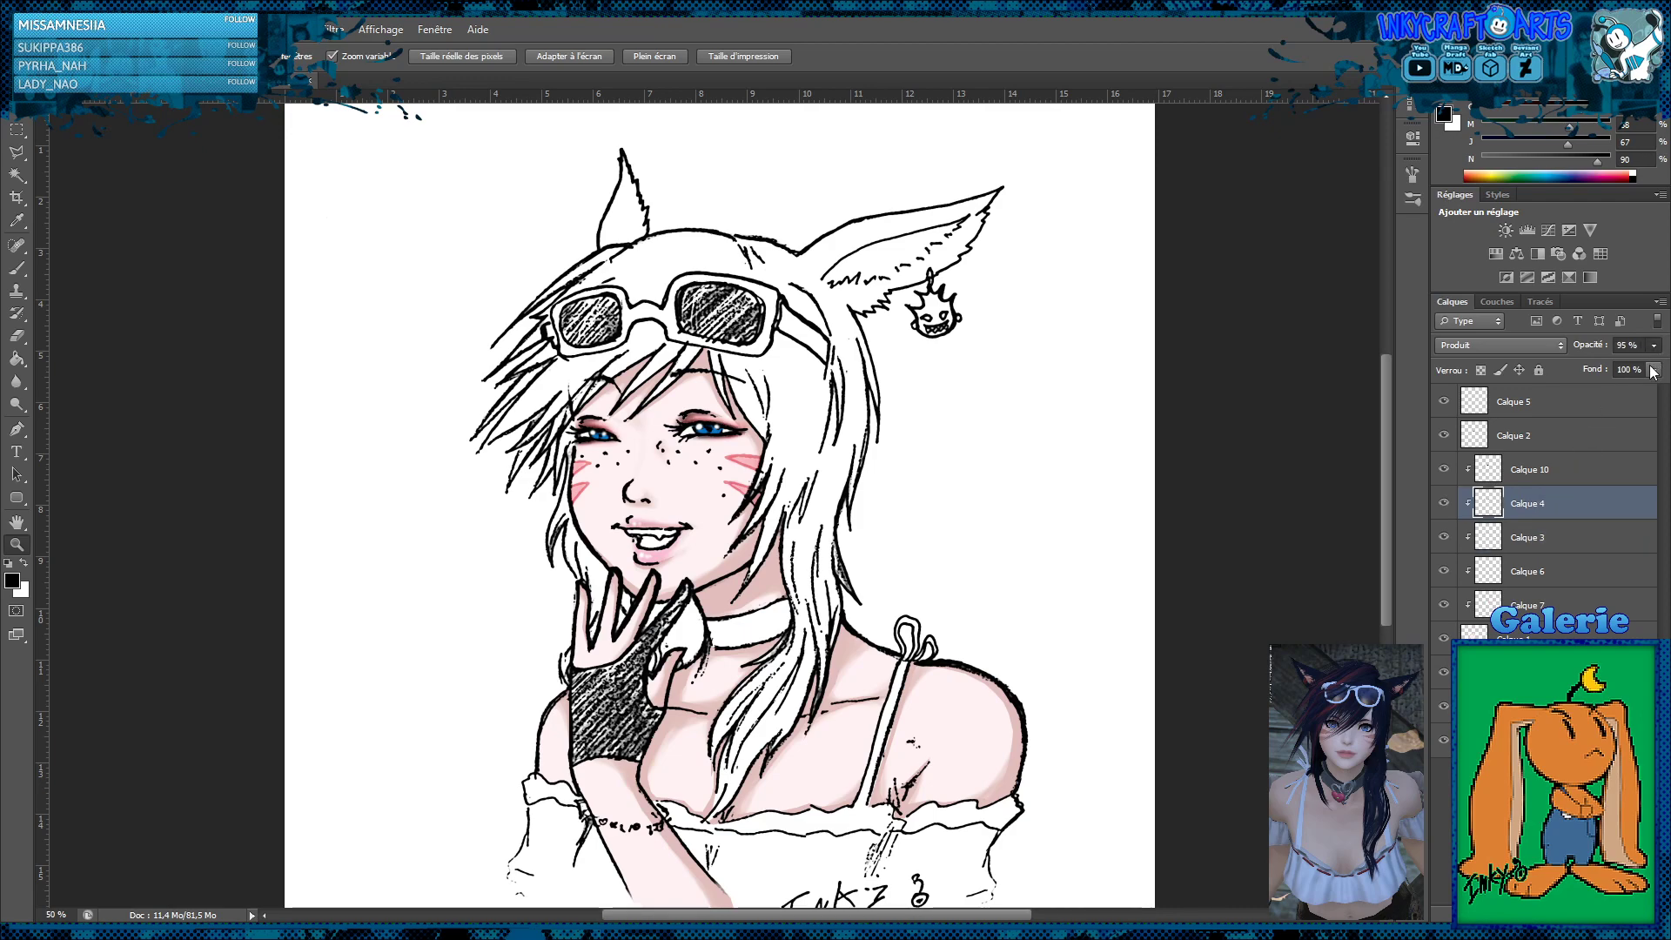
left_click_drag(1649, 365, 1633, 369)
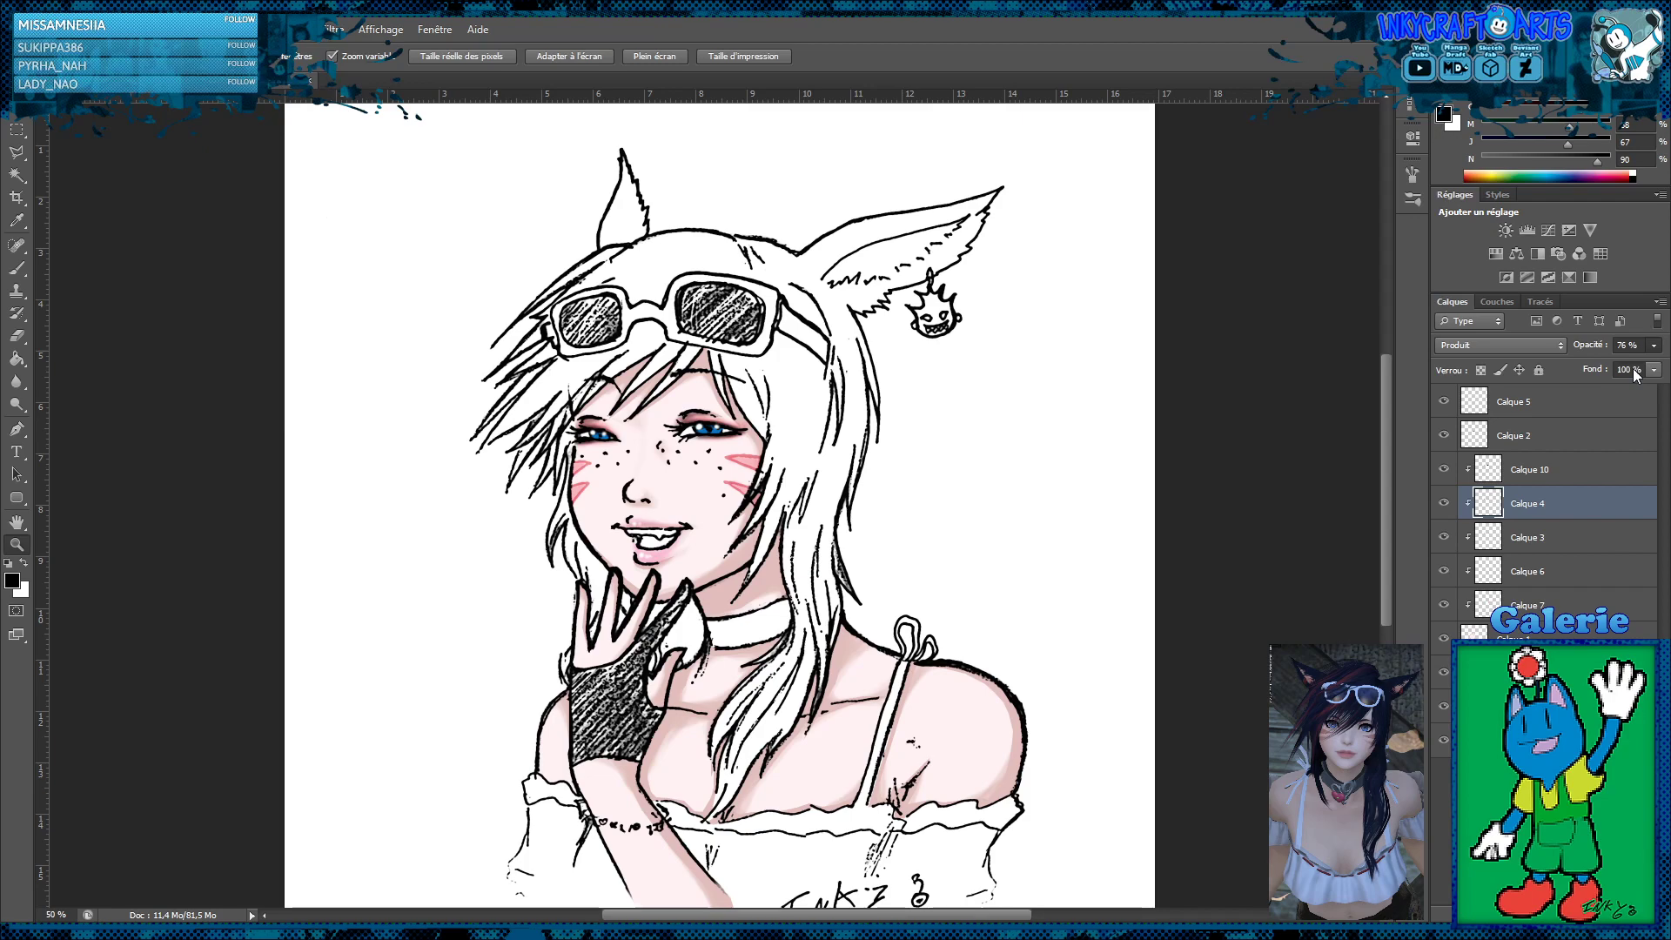
left_click_drag(1636, 374, 1636, 377)
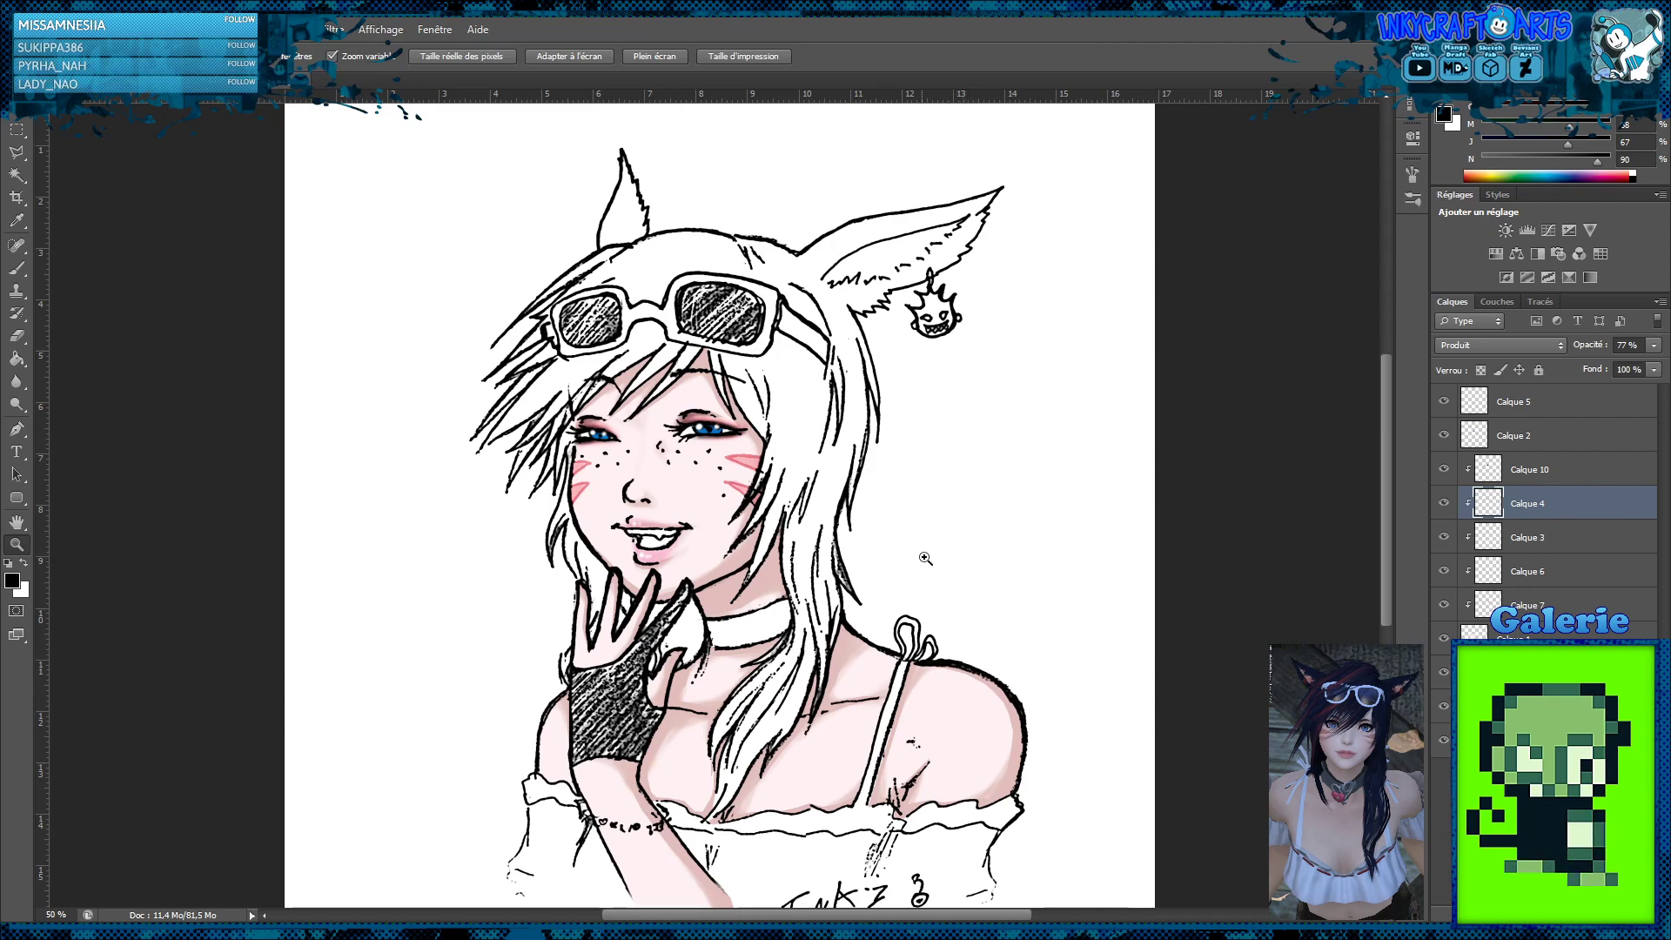
Add a new layer above Calque 8 and outline the mouth's interior below the upper teeth with the Polygonal Lasso
left_click(679, 558)
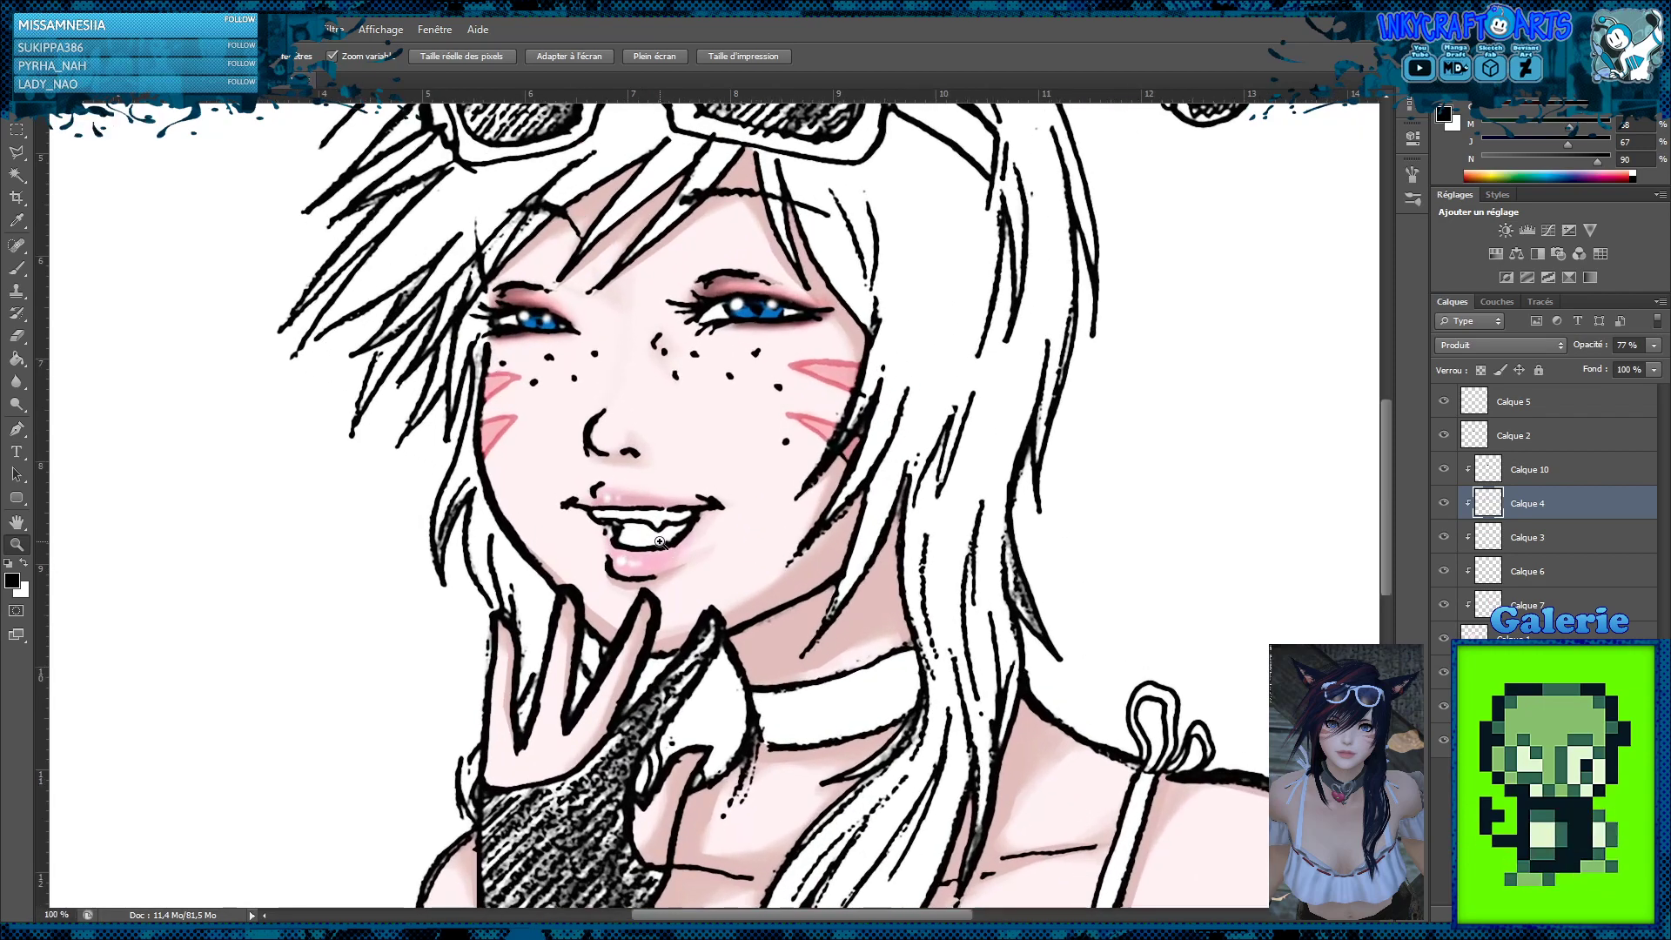
left_click(660, 542)
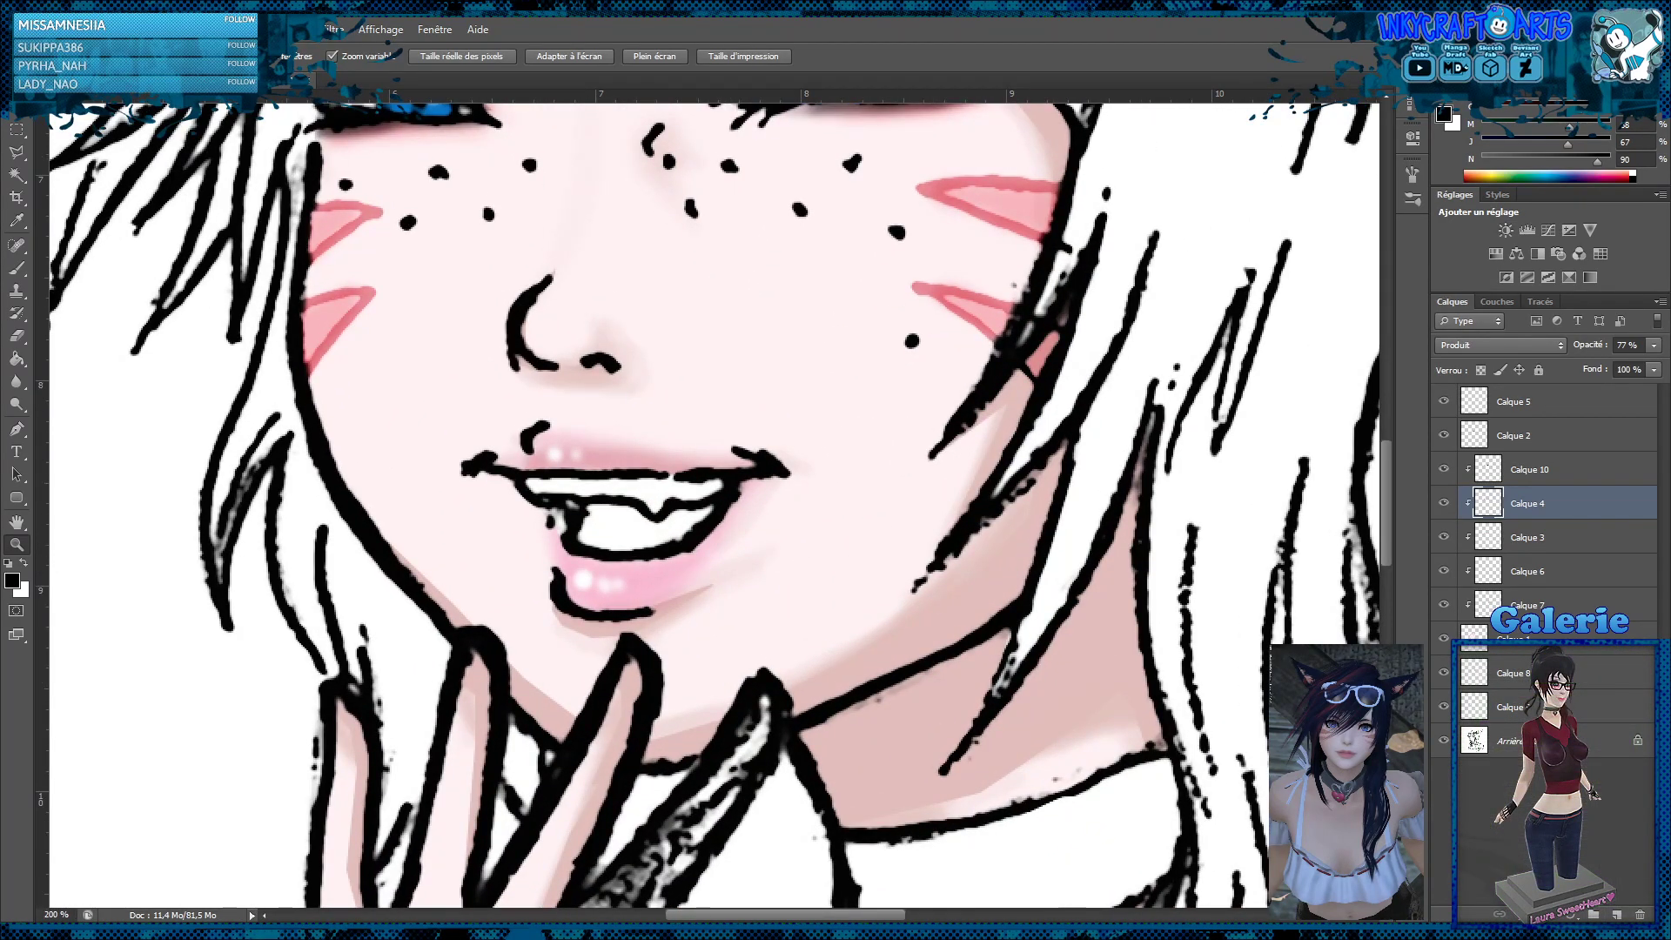
left_click(1518, 673)
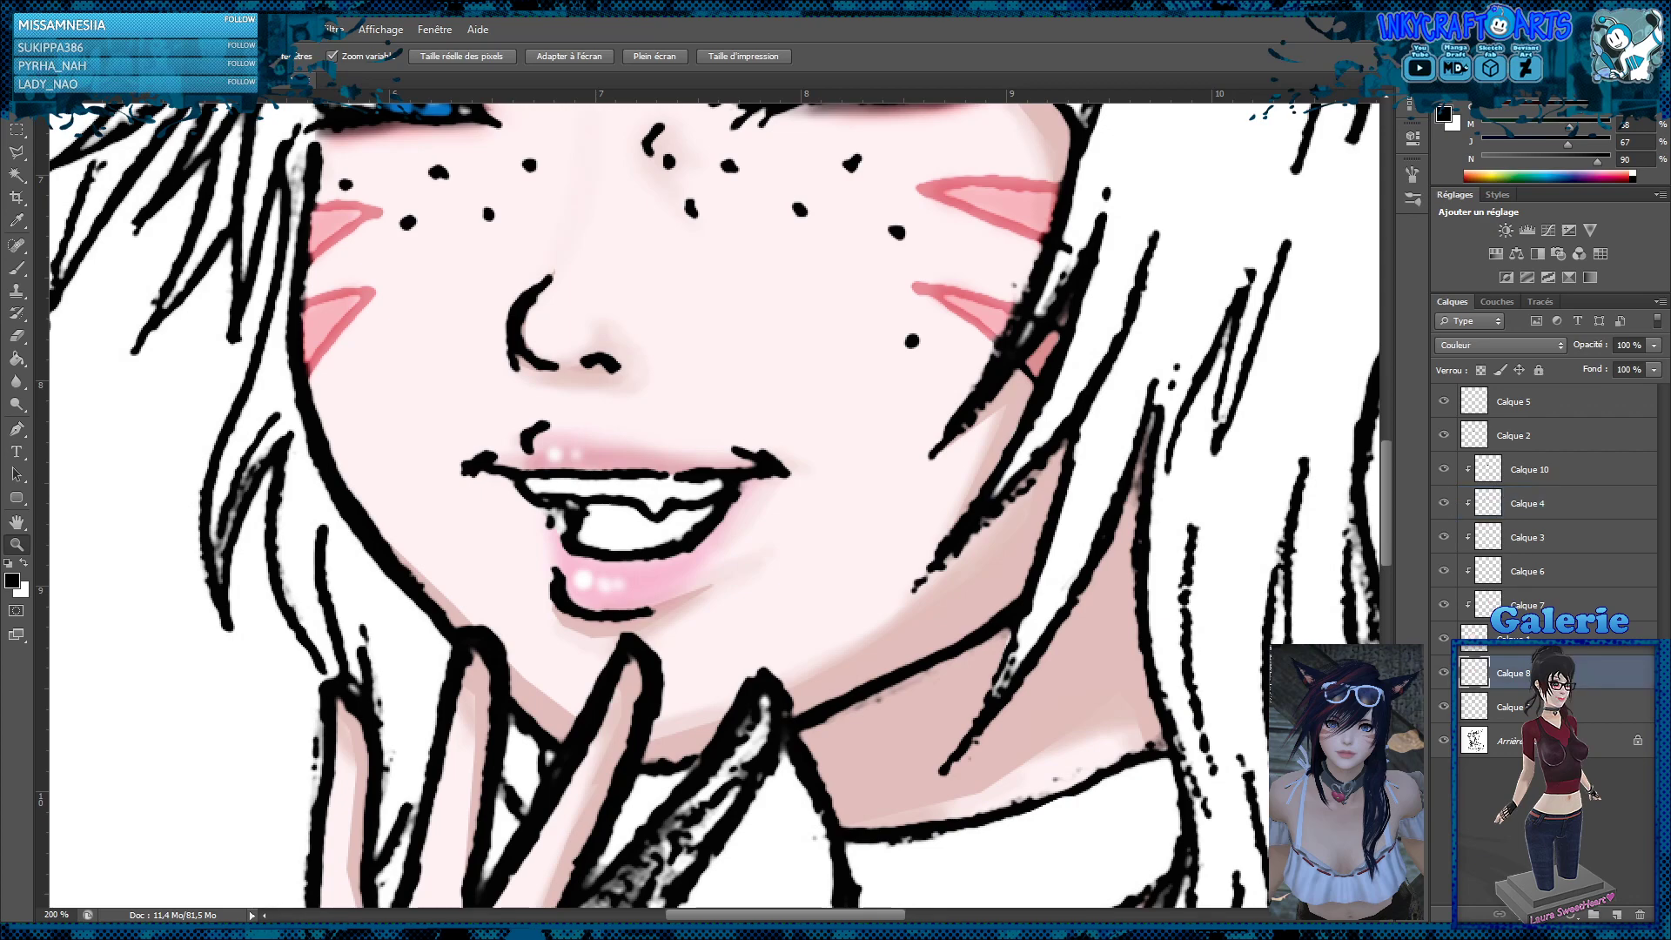
left_click(1614, 915)
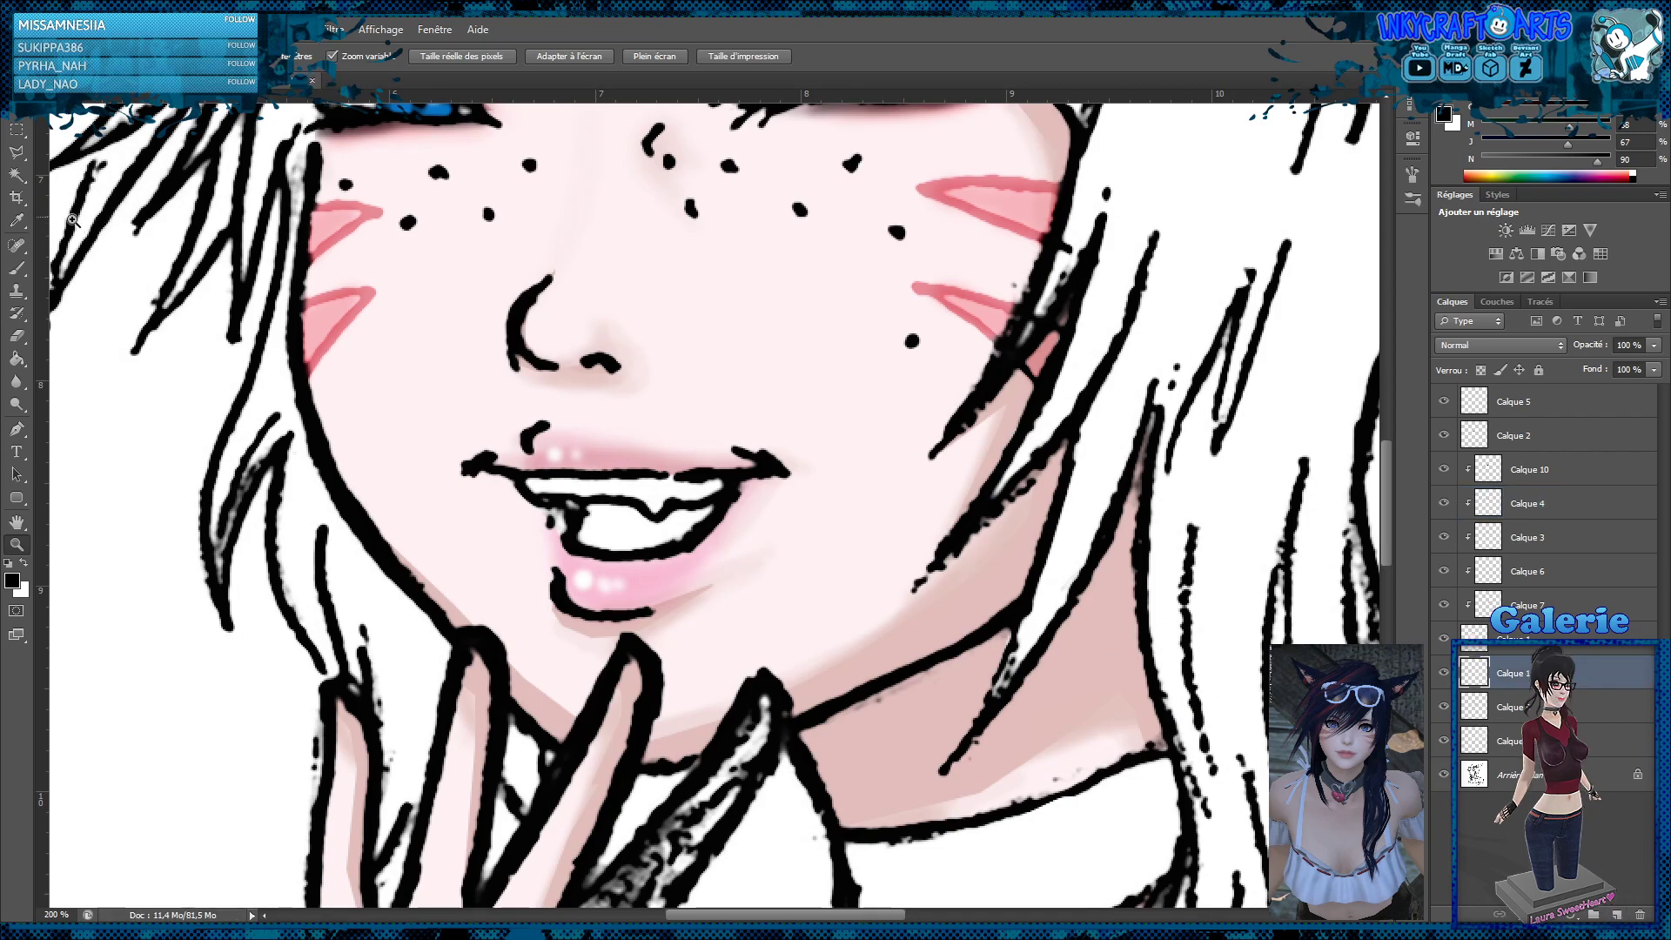
left_click(17, 153)
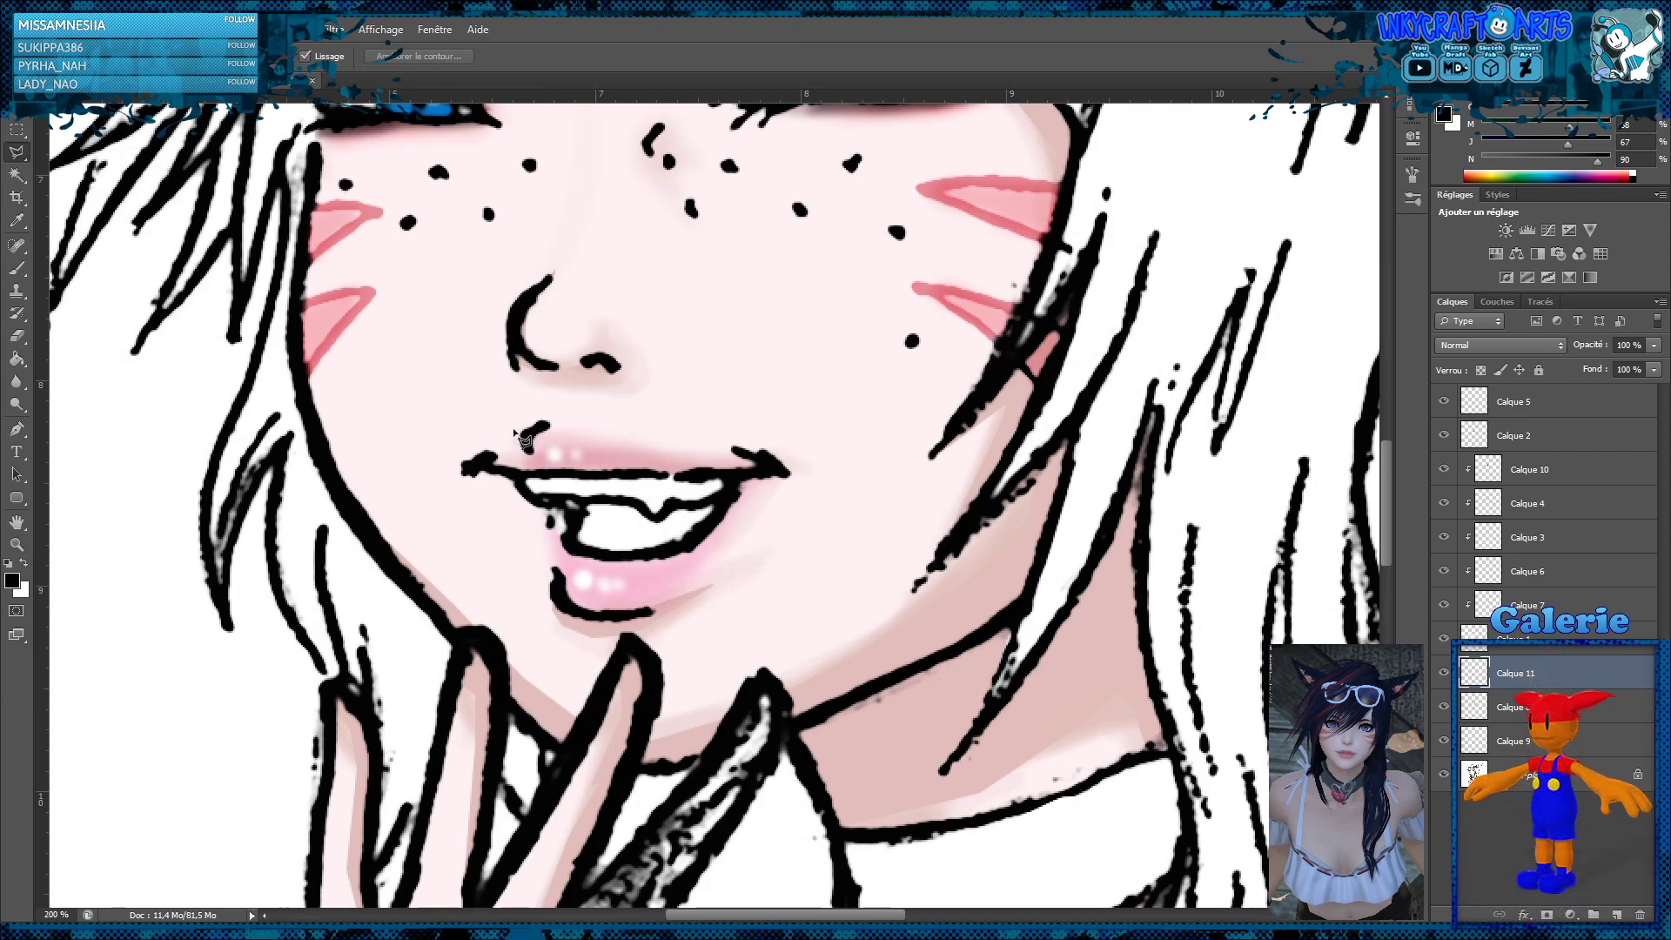
left_click(588, 505)
left_click(687, 545)
left_click(723, 497)
left_click(674, 508)
left_click(652, 520)
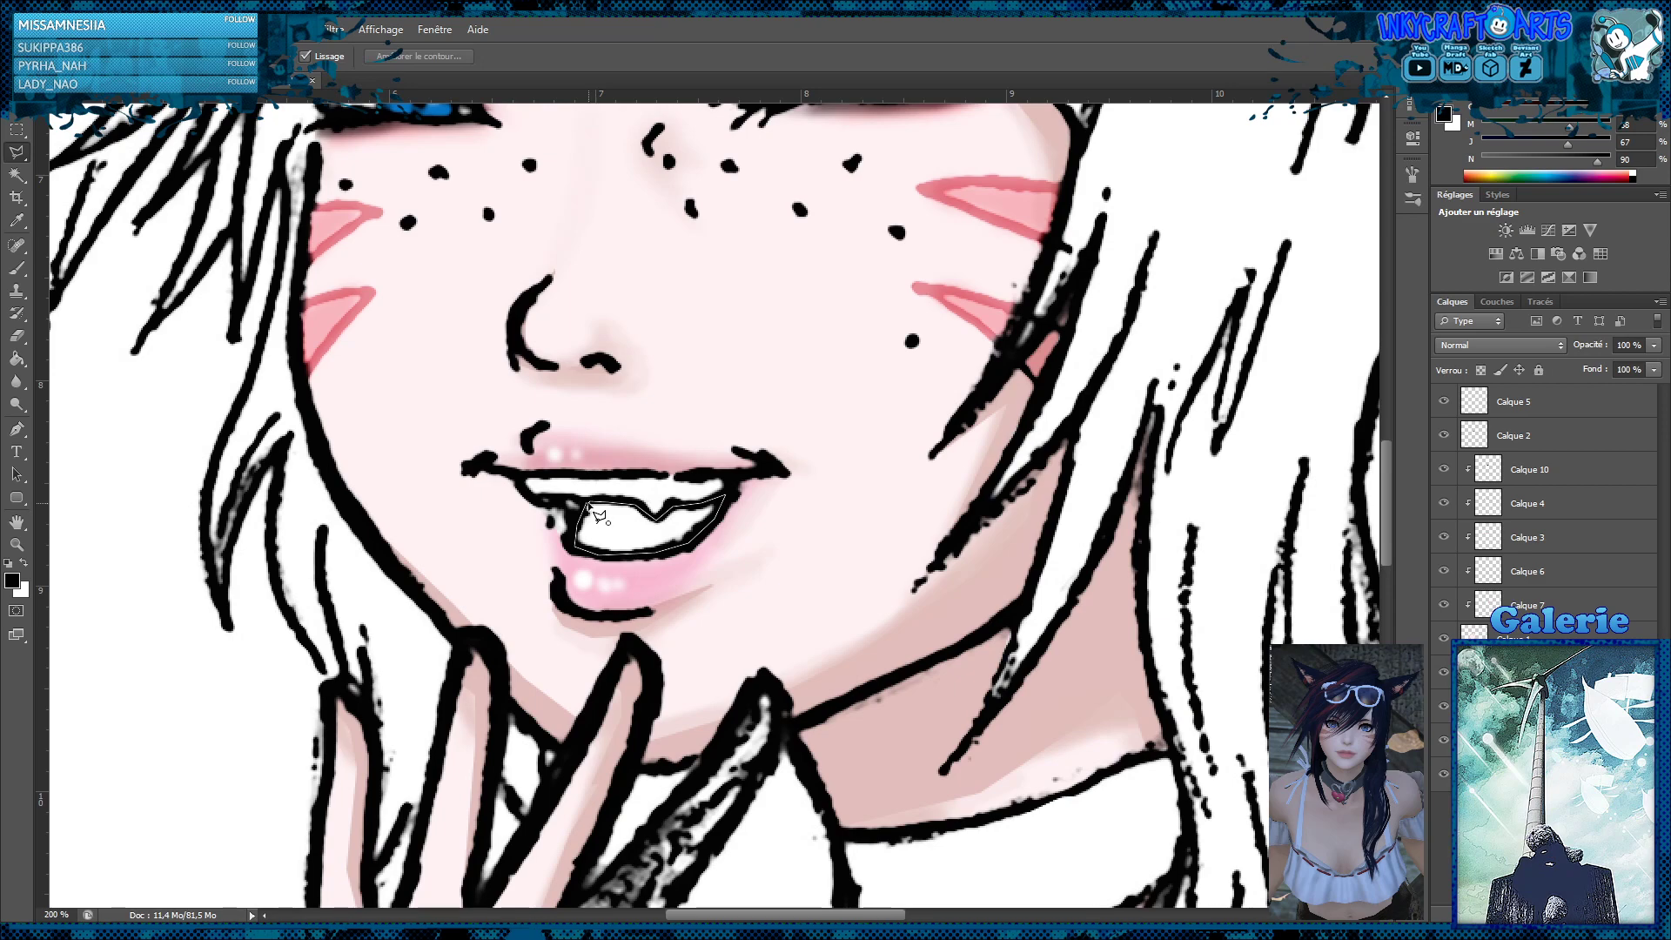
left_click(599, 514)
Fill the selected mouth interior with coral red, set its layer's blend mode to Produit, and clear the selection
left_click(17, 358)
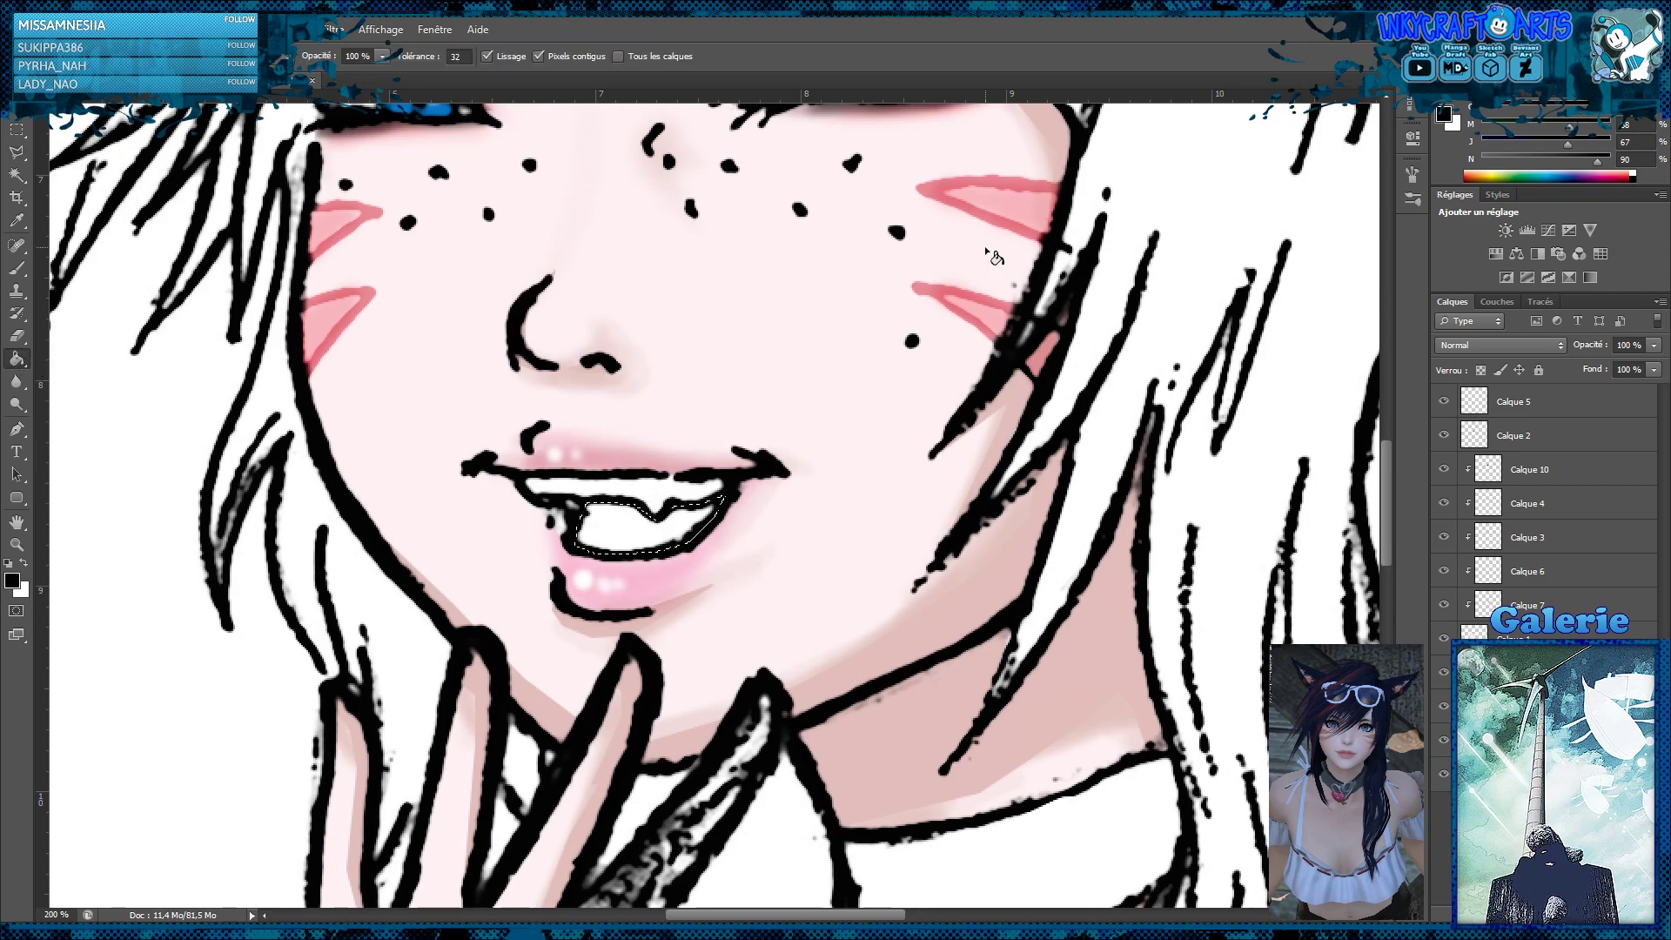
left_click(1620, 172)
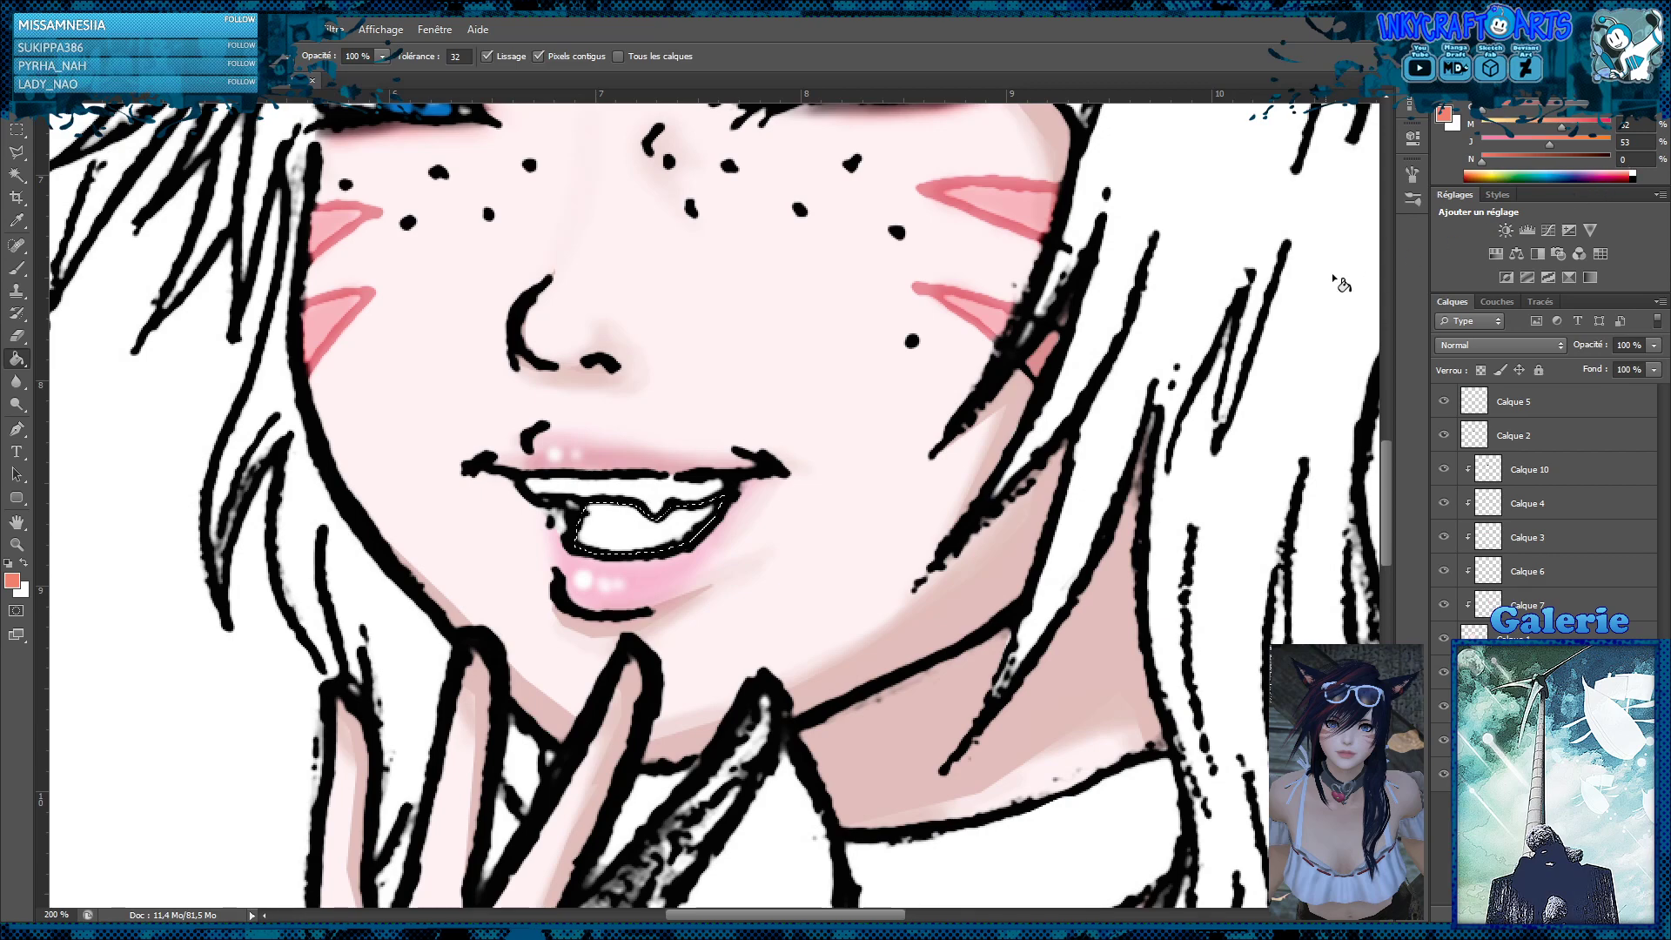
left_click(621, 532)
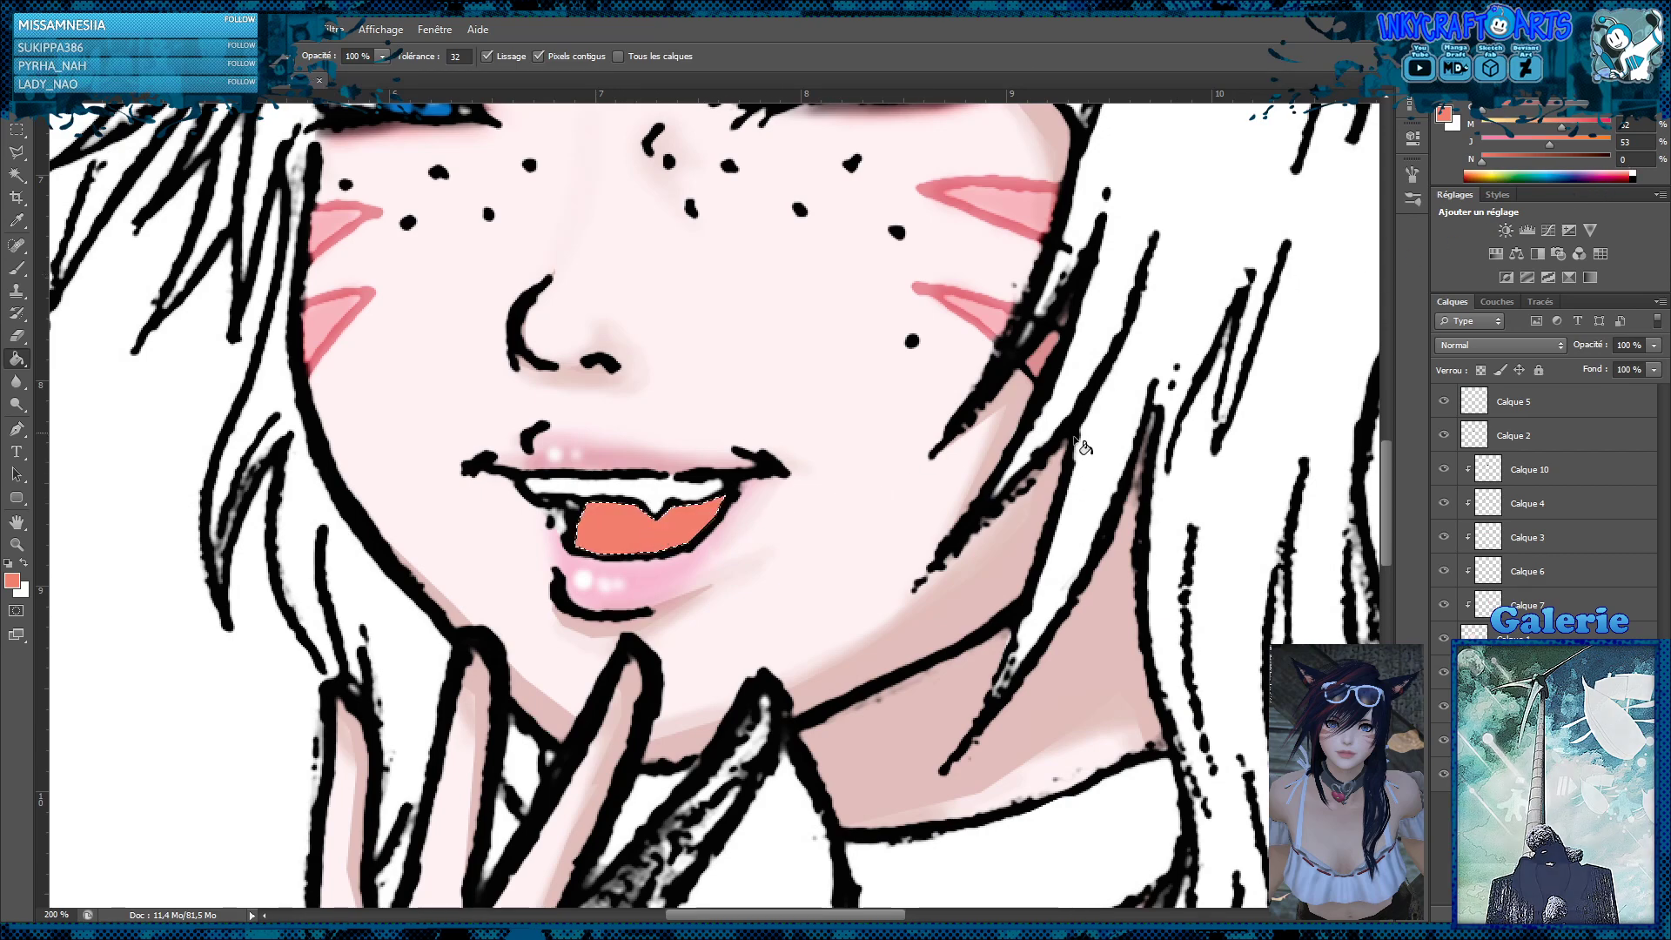
left_click(1484, 345)
left_click(1469, 414)
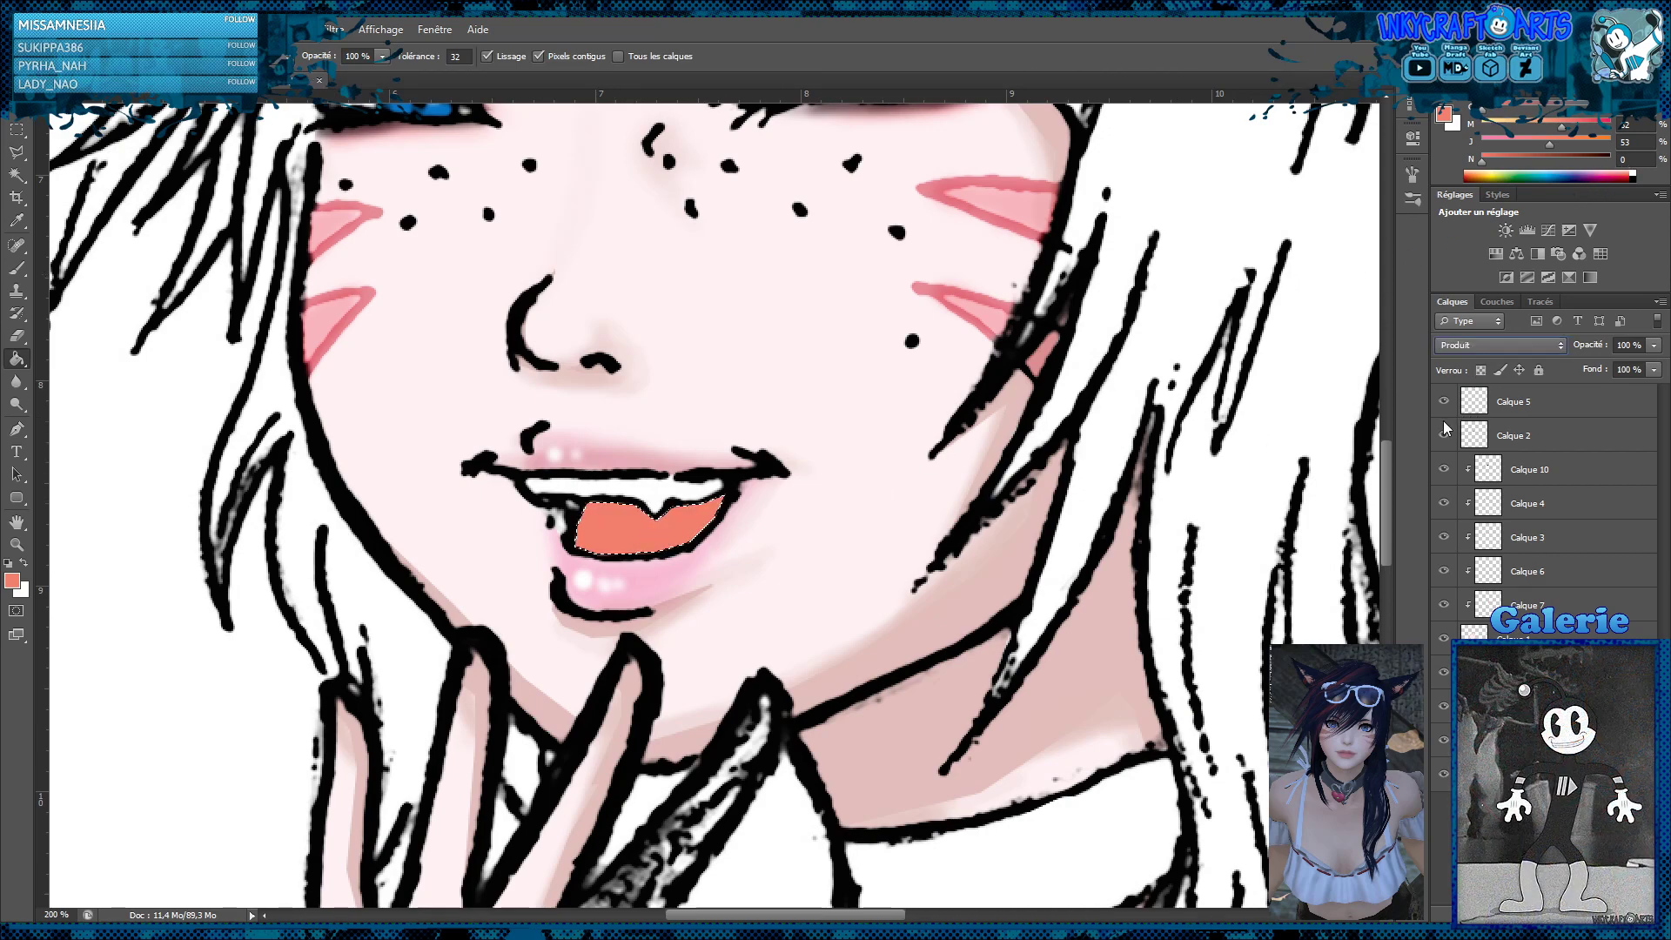
left_click(17, 129)
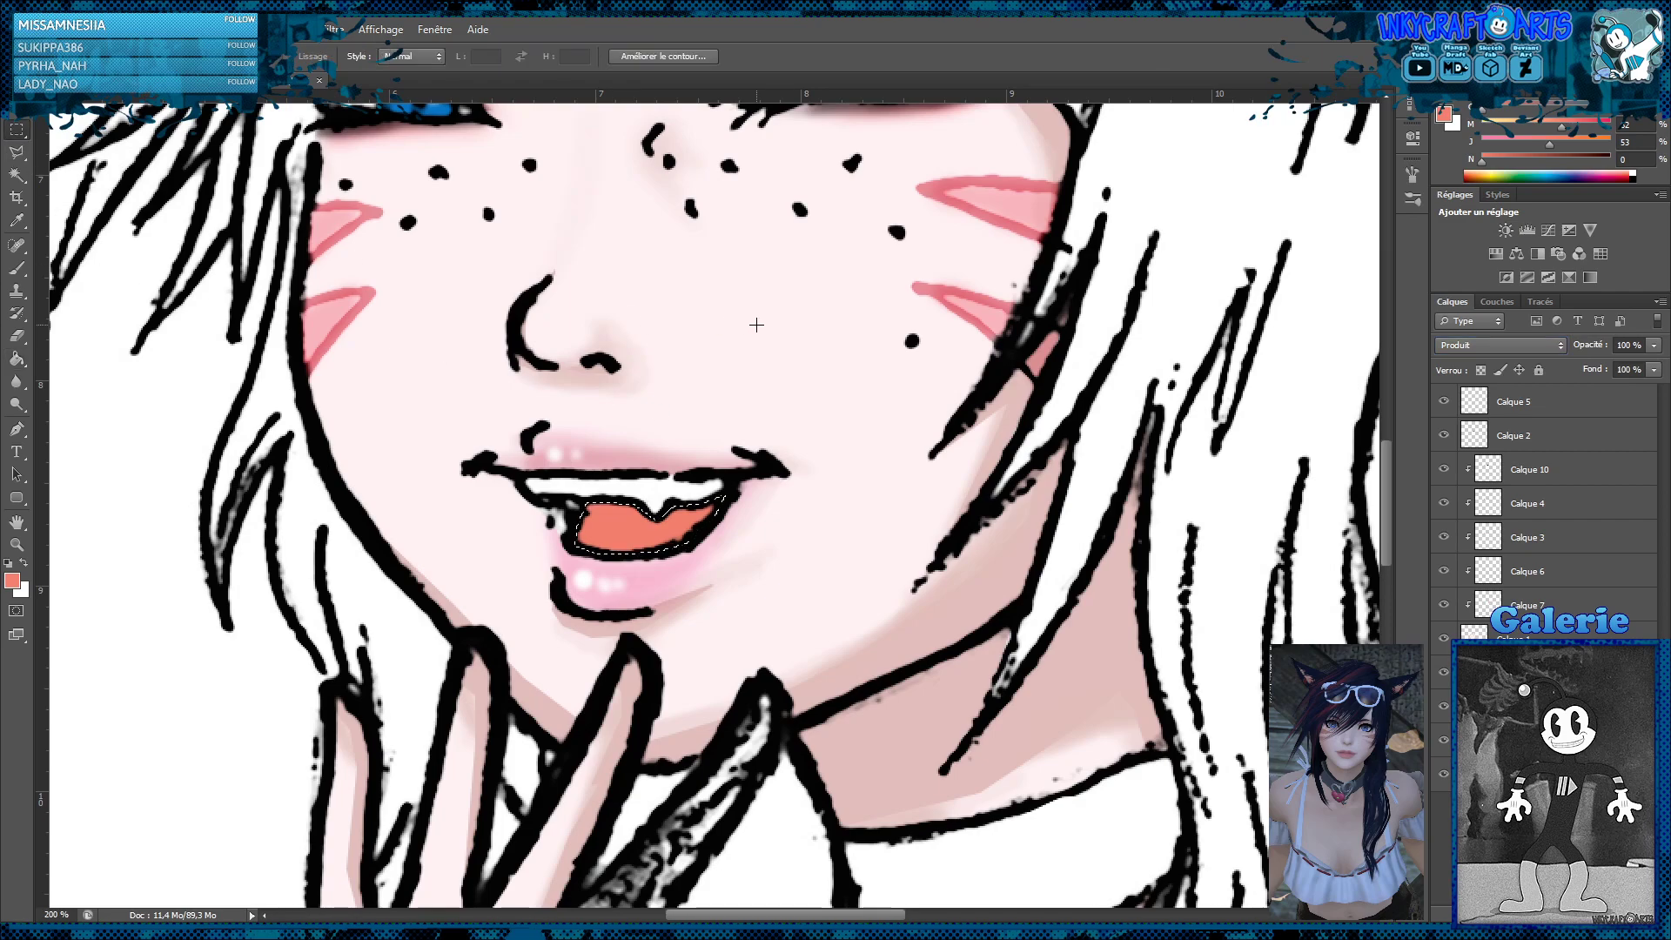
key("ctrl+d")
Check the mouth colour against the whole portrait and shift its fill from coral to a deeper red
key("z")
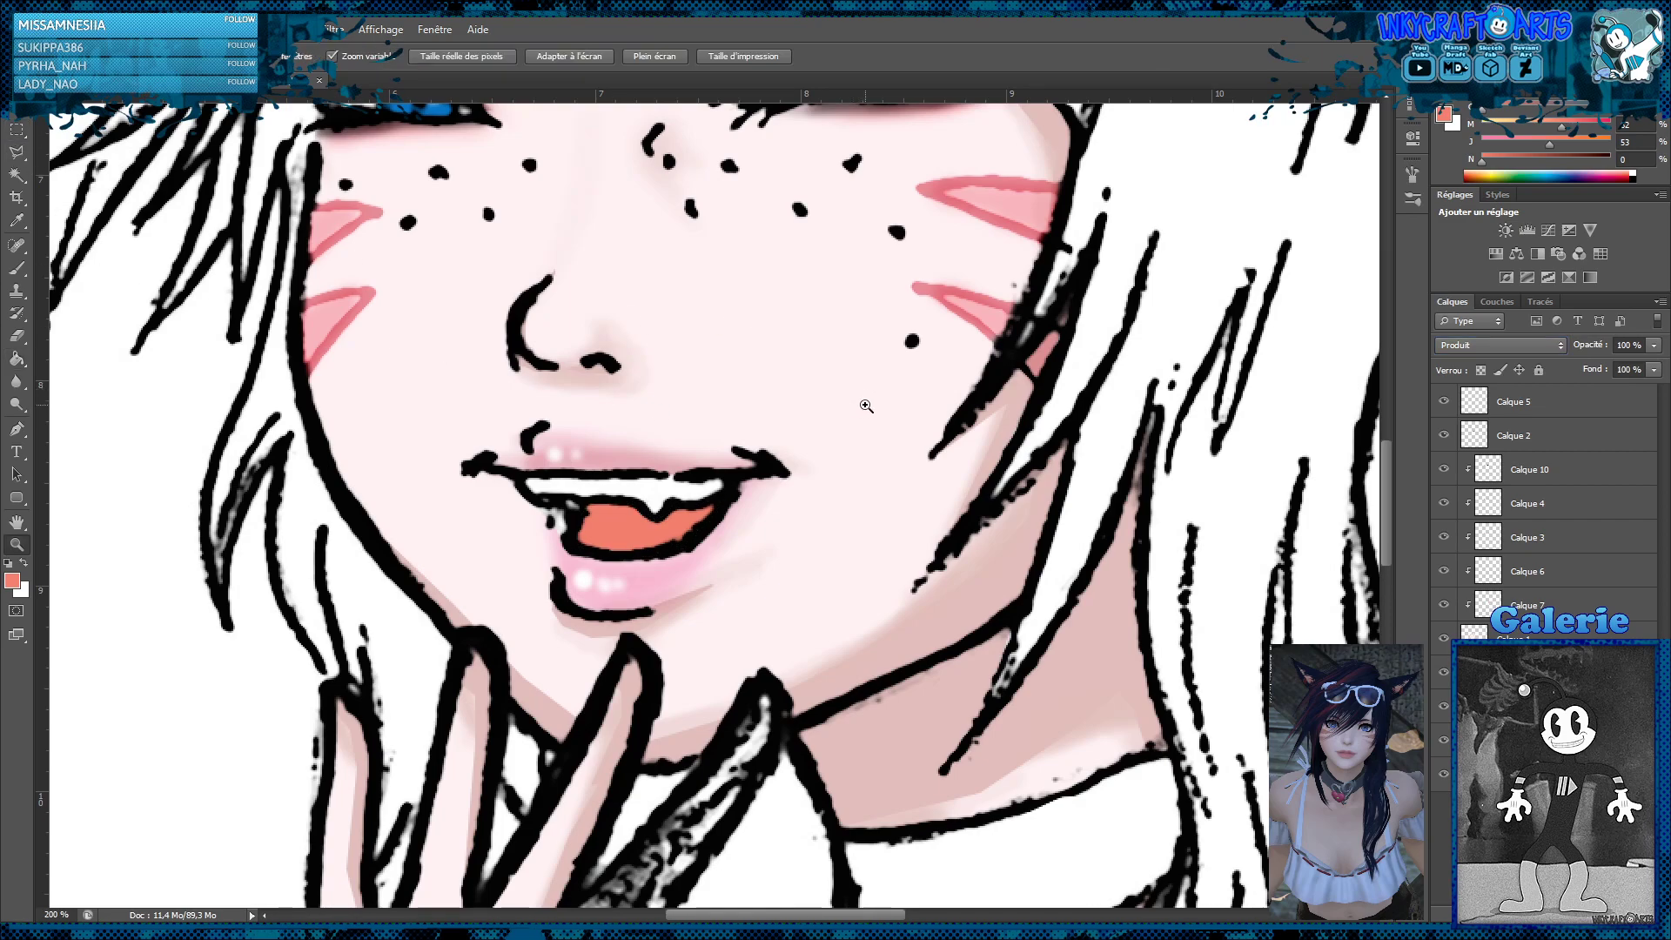
left_click(874, 400, "alt")
left_click(875, 400, "alt")
left_click(864, 413, "alt")
left_click(855, 426, "alt")
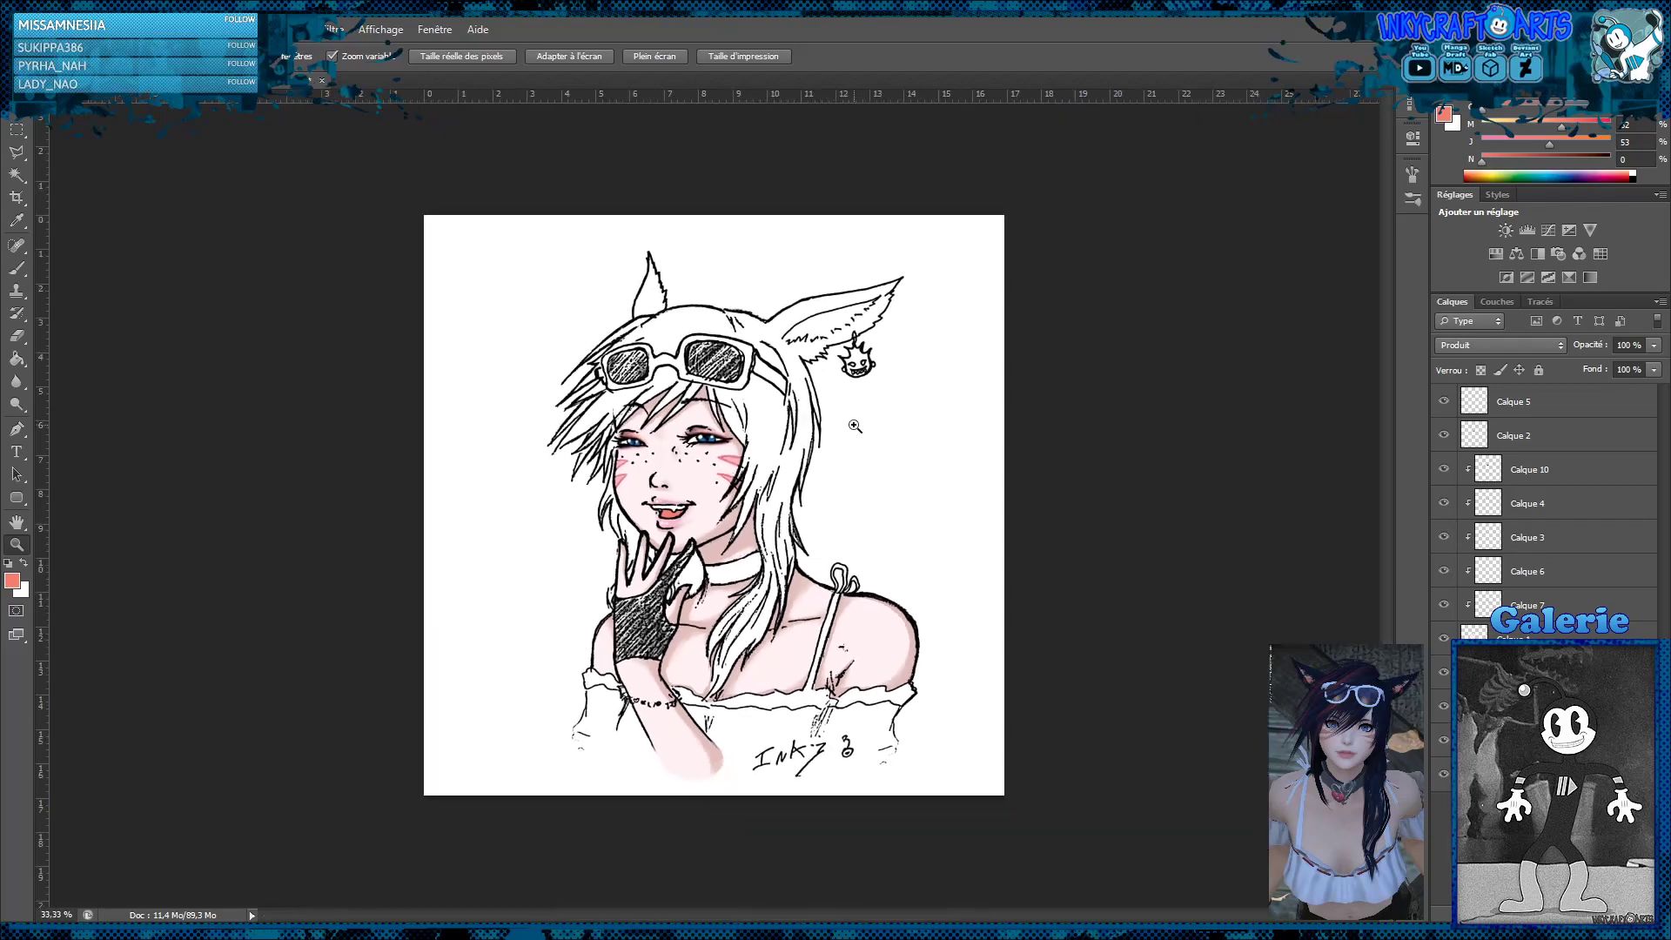
left_click(769, 485)
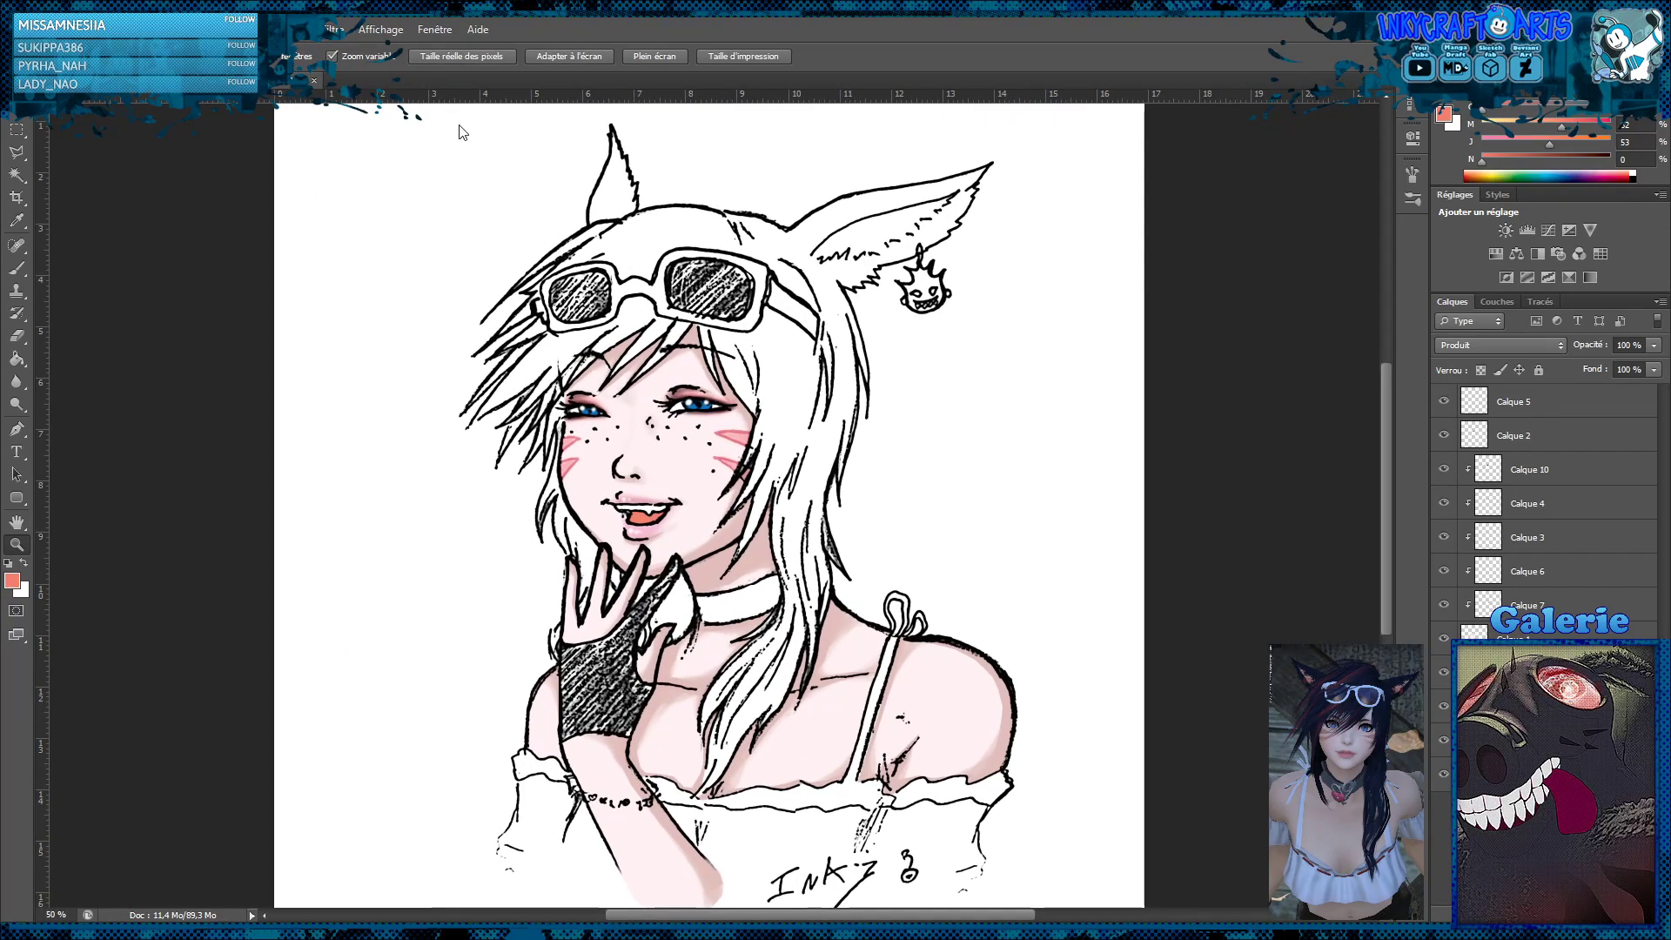
key("i")
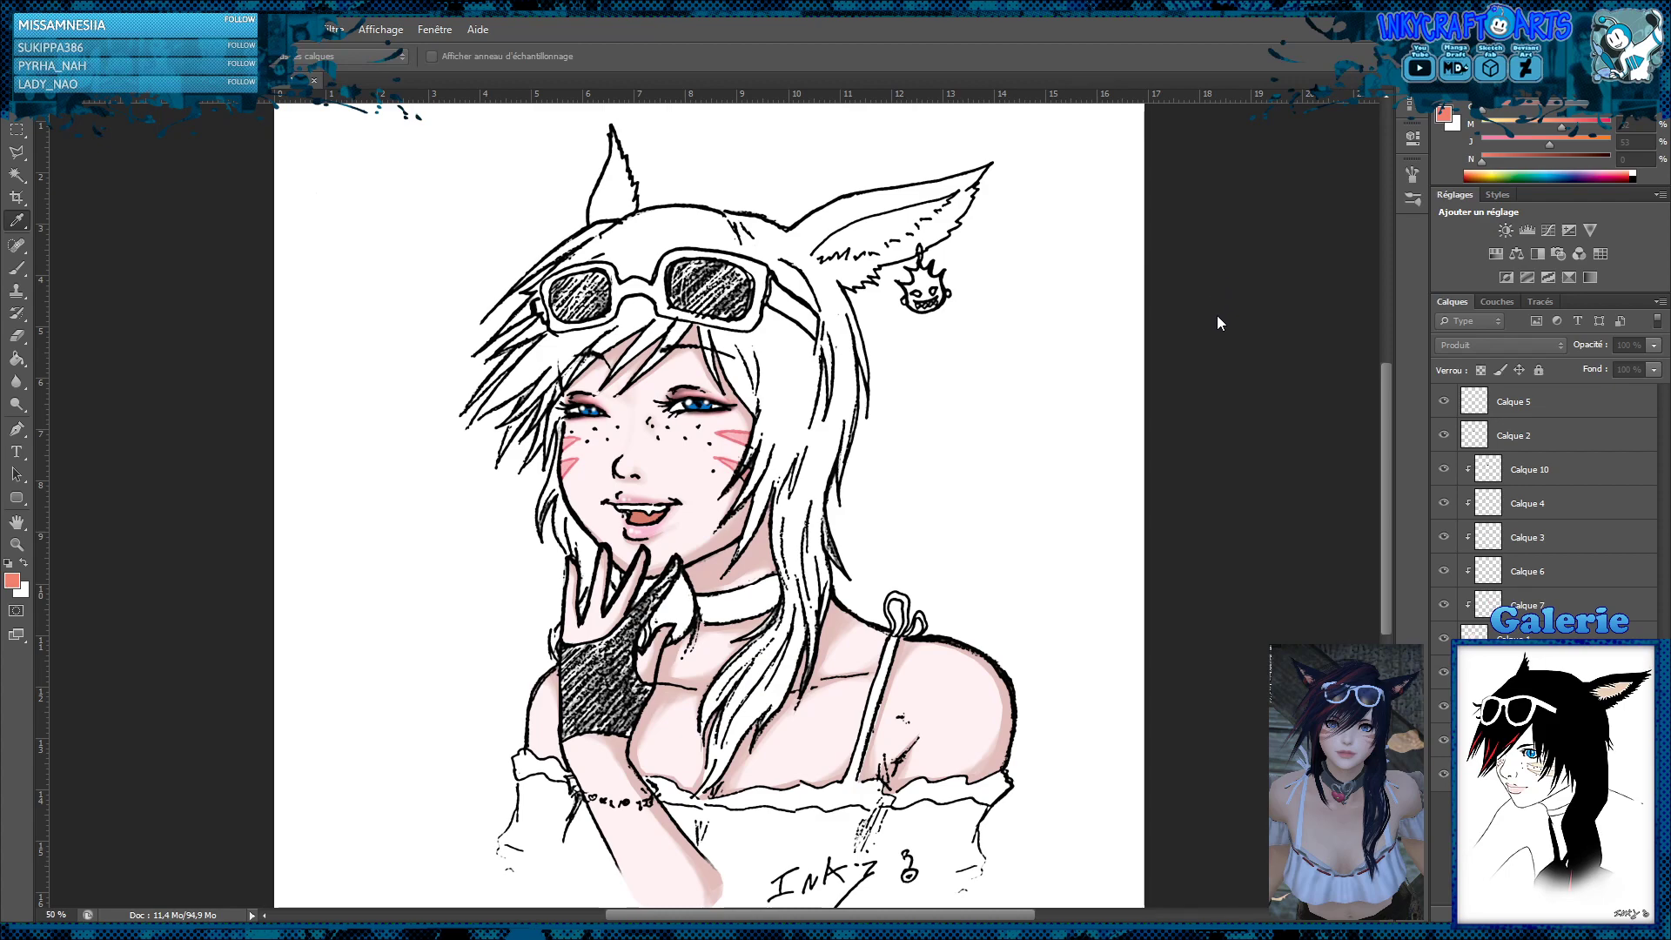
key("z")
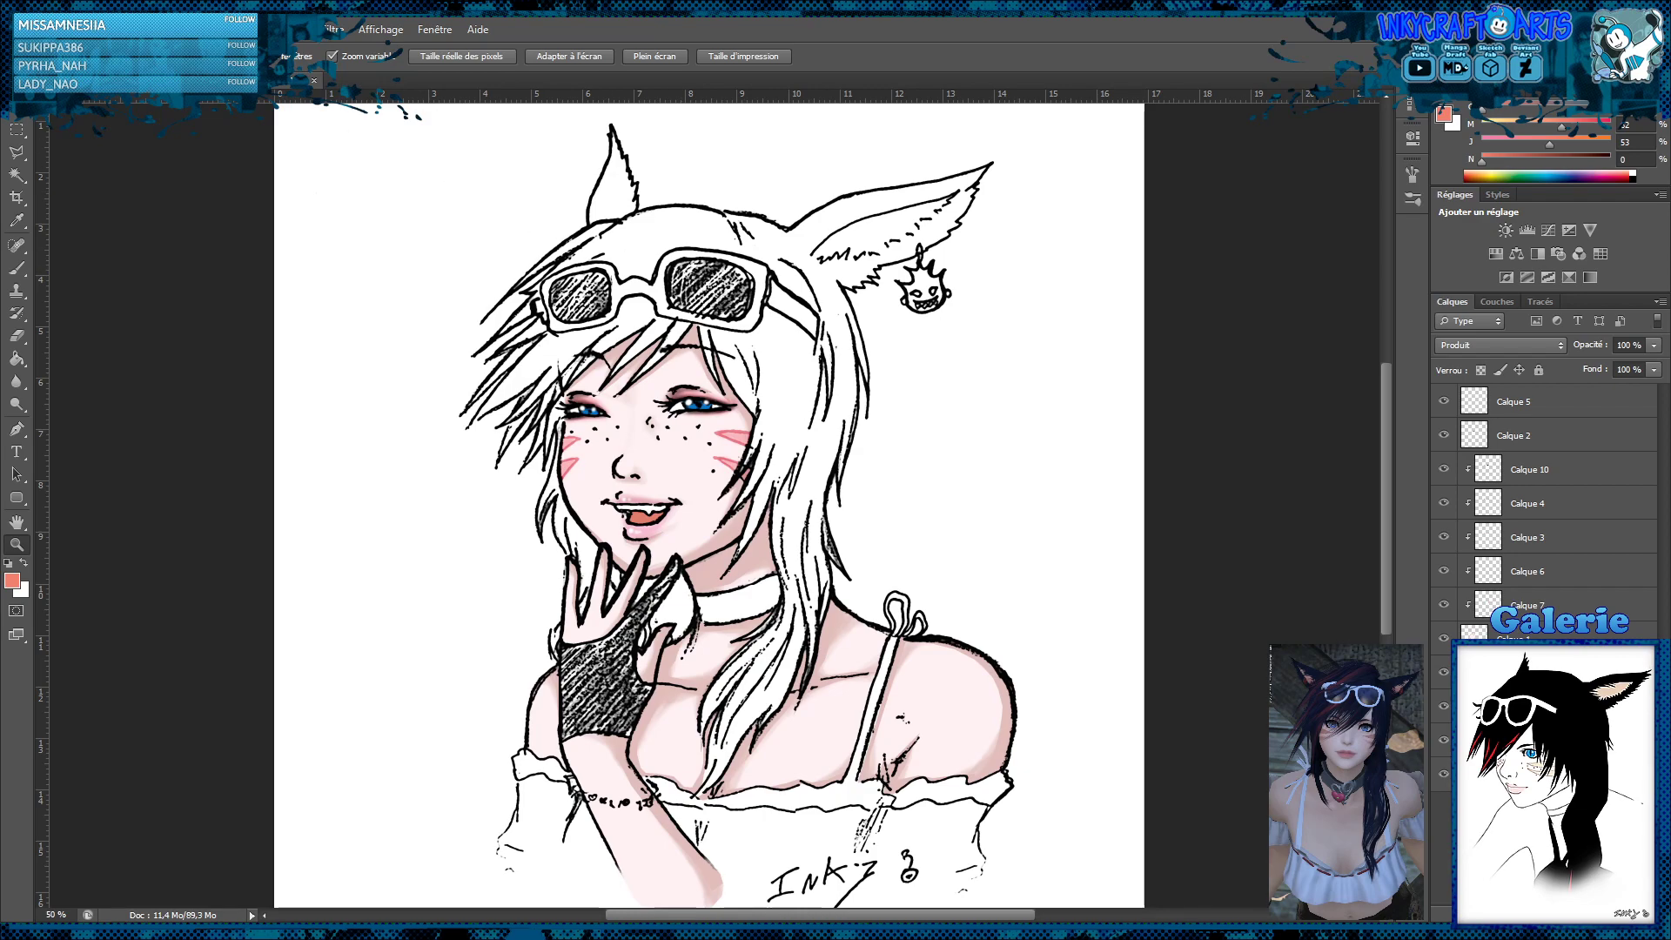
key("i")
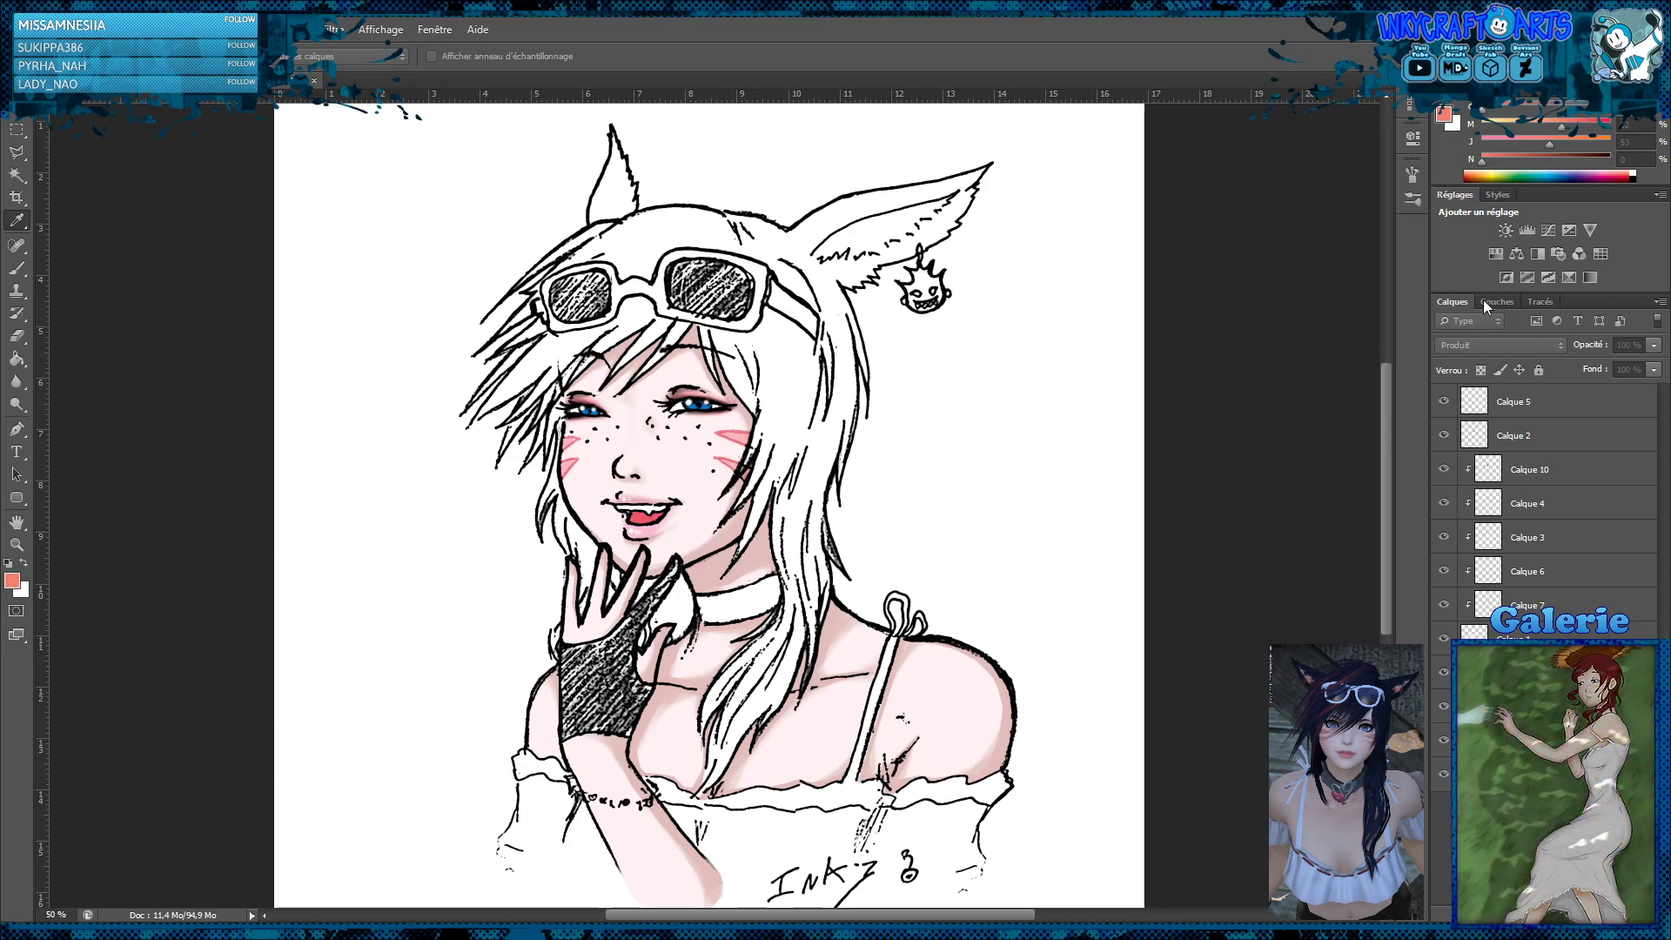
key("z")
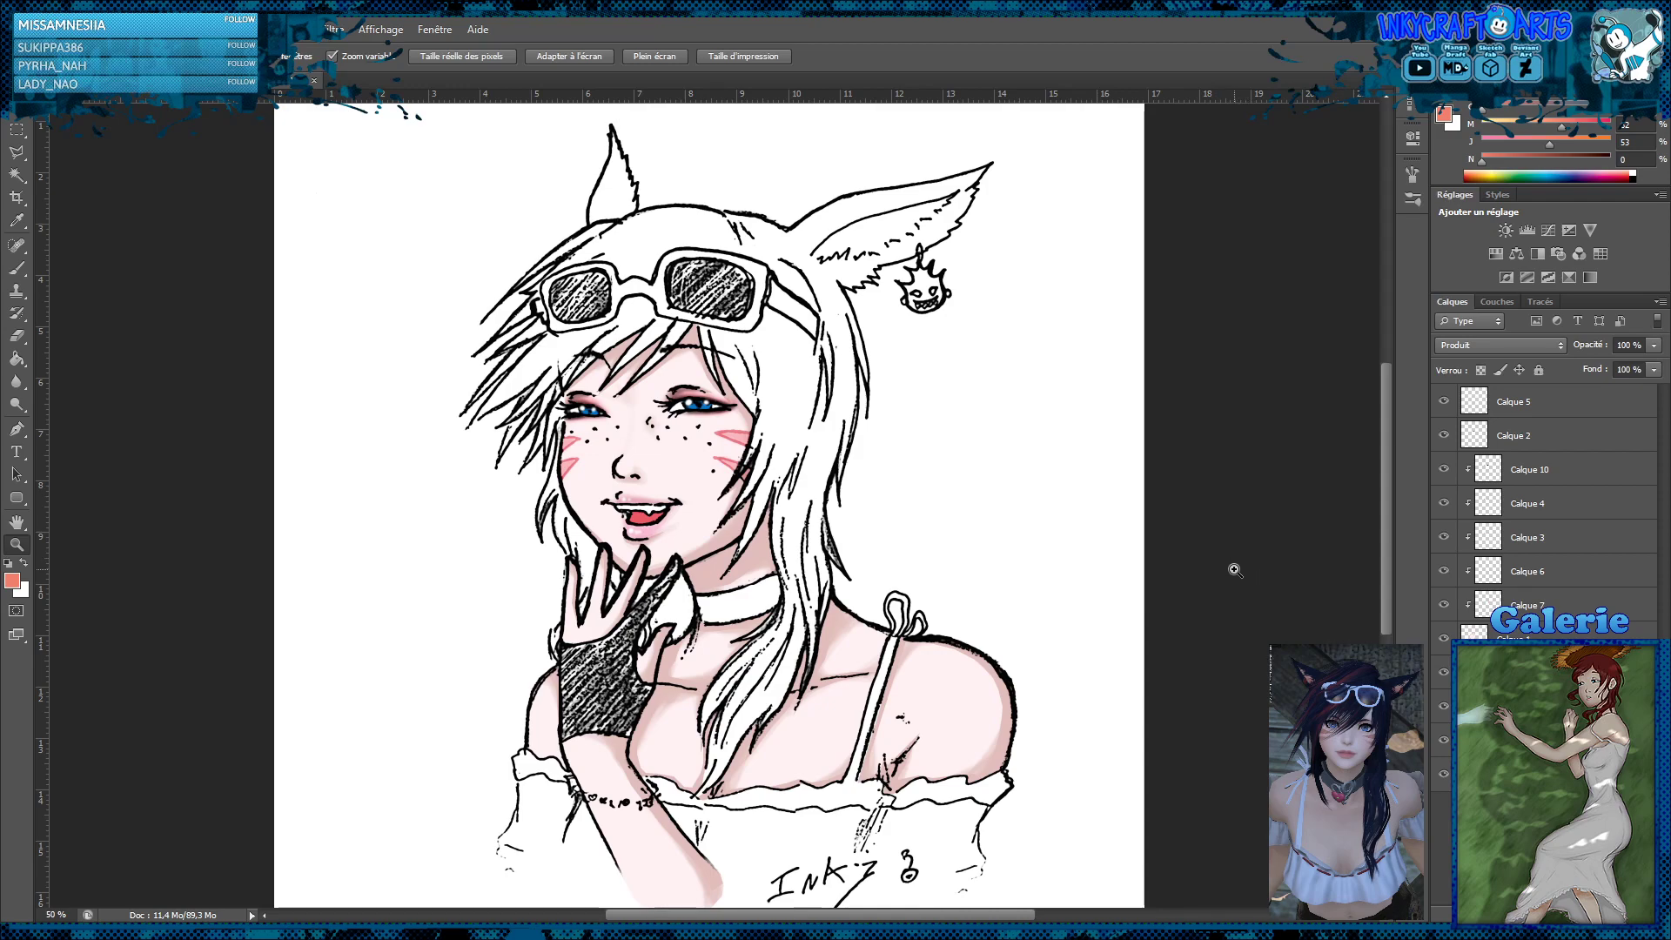
Paint white over the skin colour at the forearm's lower end on a new layer above Calque 5, and blur the edge
scroll(1234, 557, "down", 3)
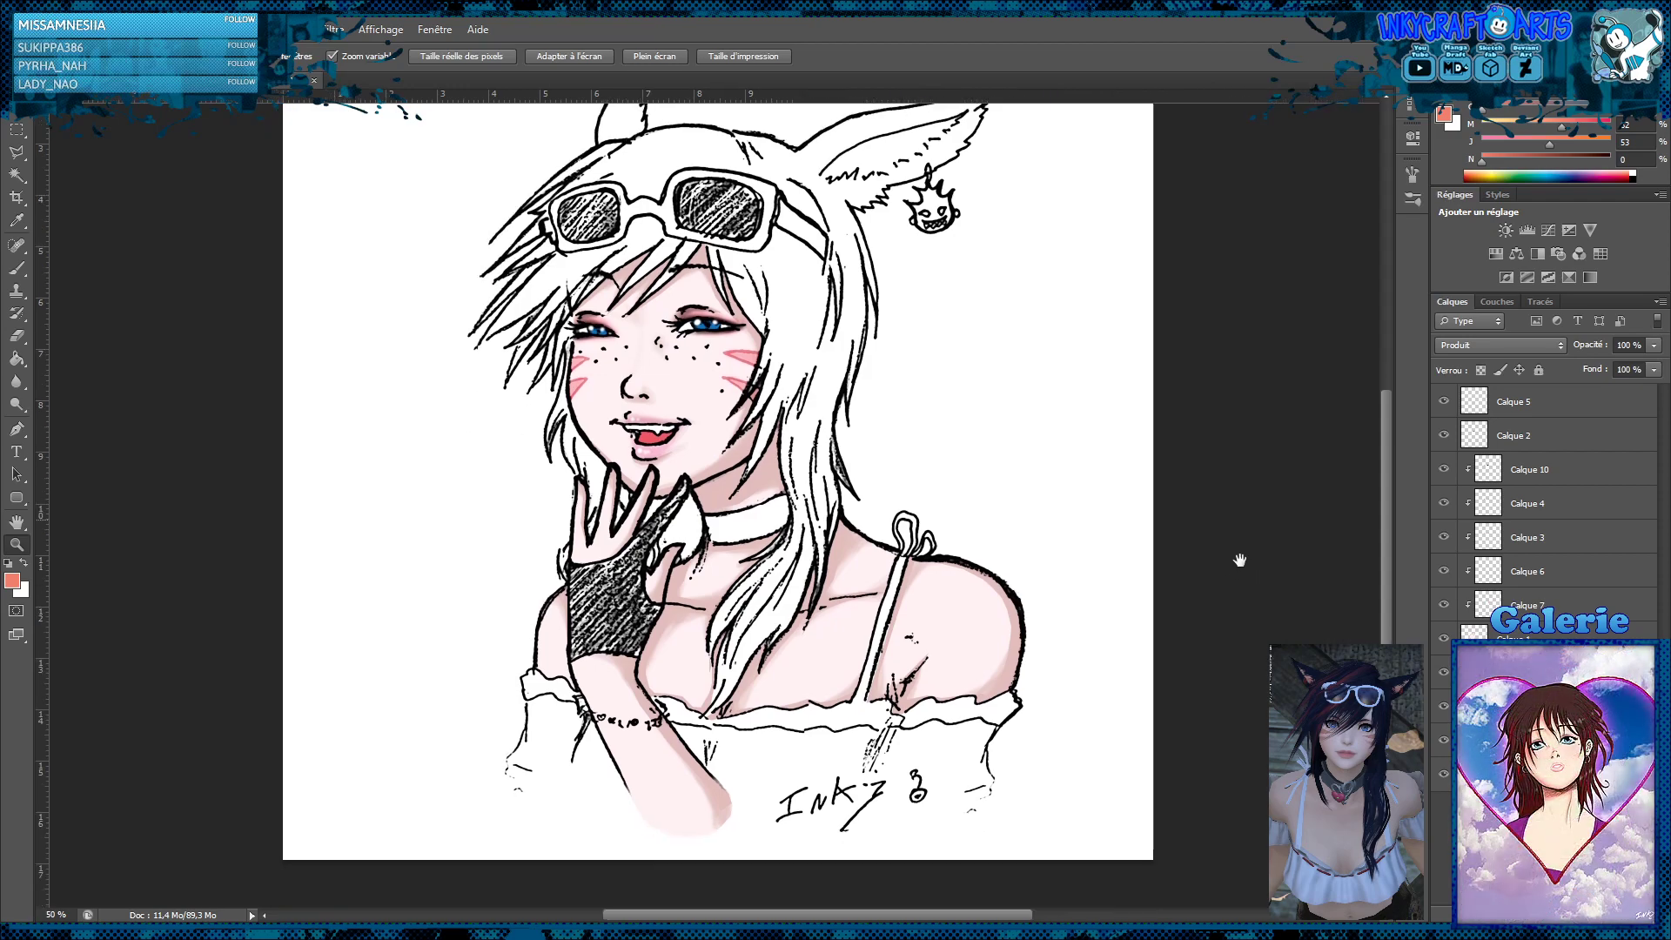
left_click_drag(1223, 552, 1220, 553)
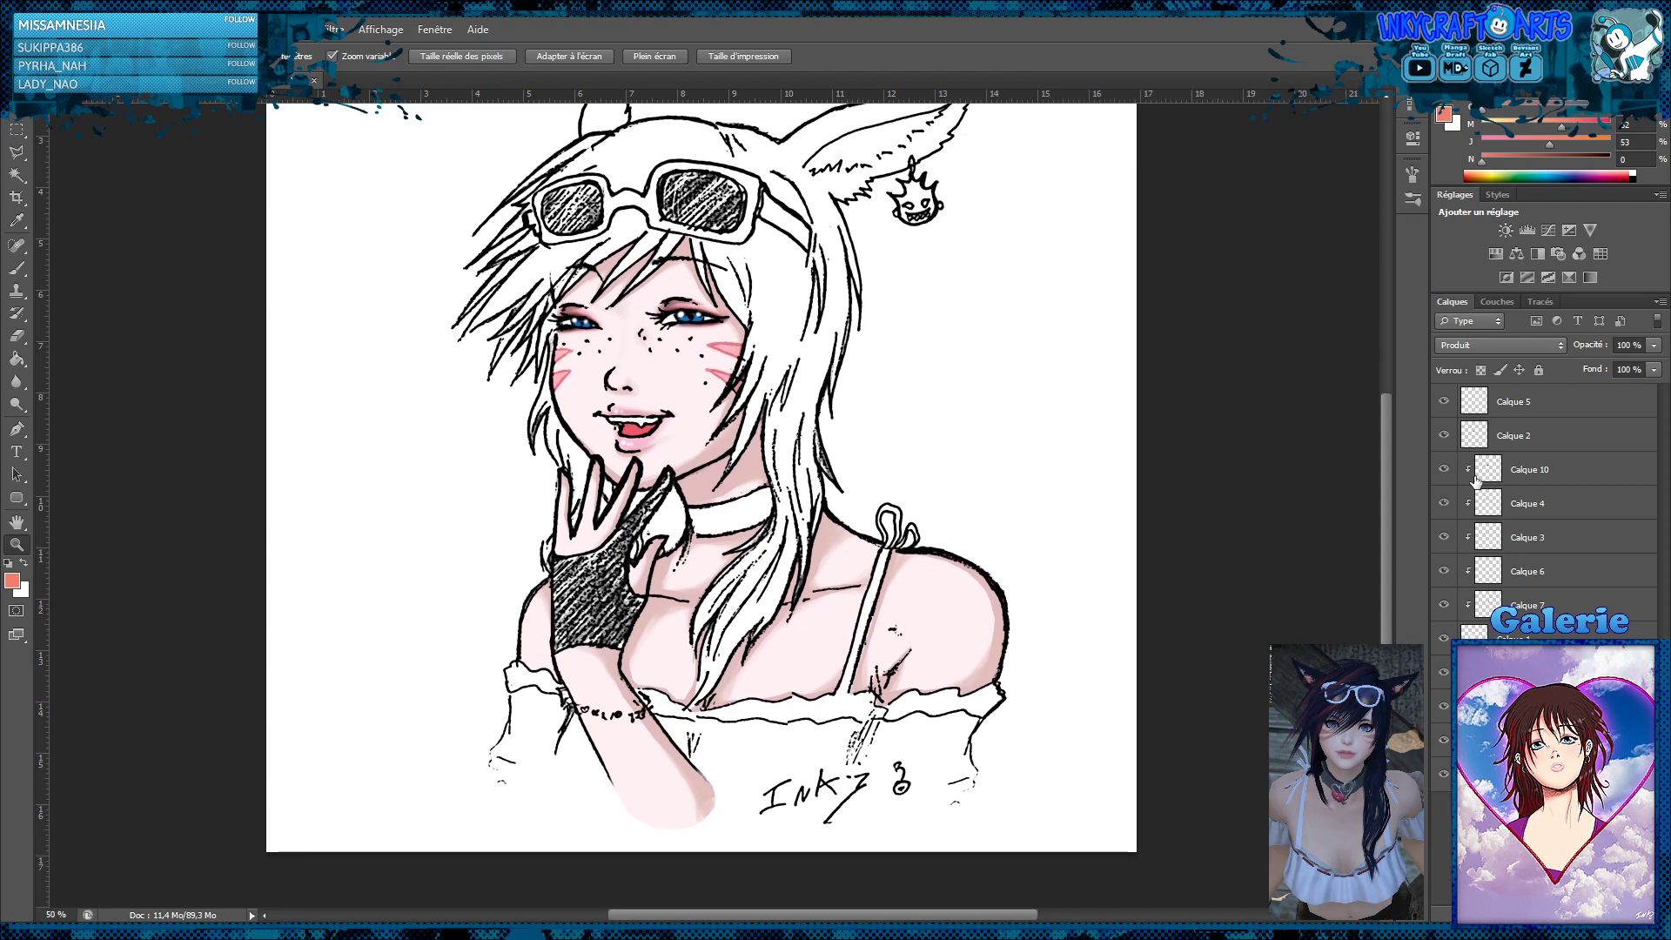
left_click(1520, 409)
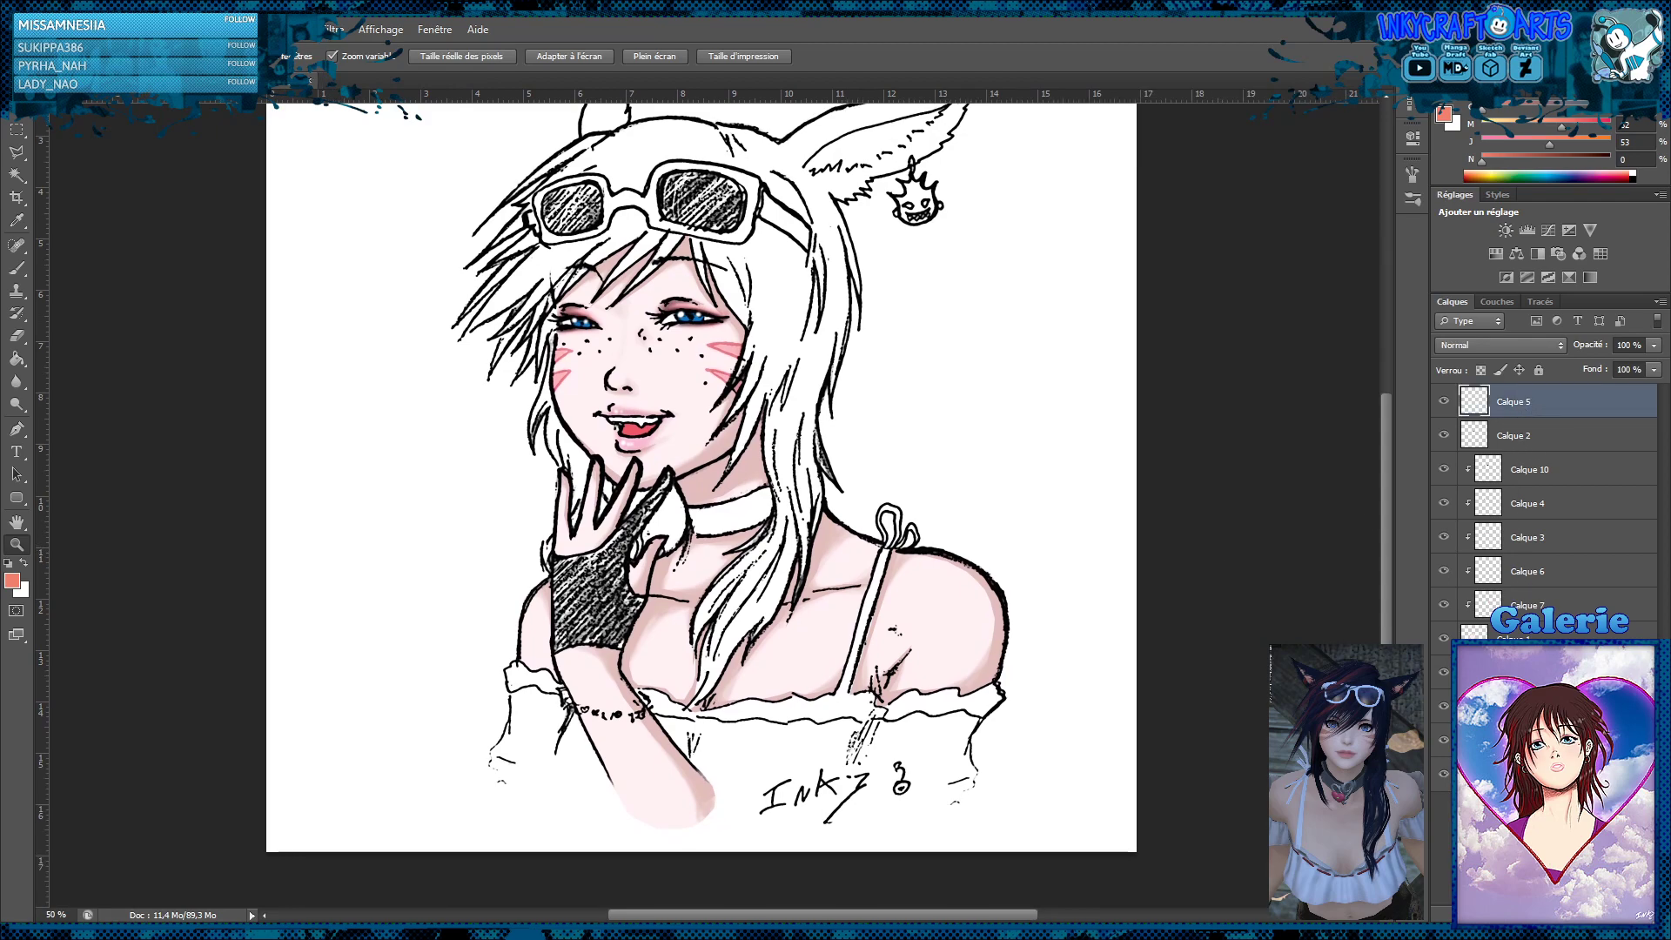
left_click(1594, 914)
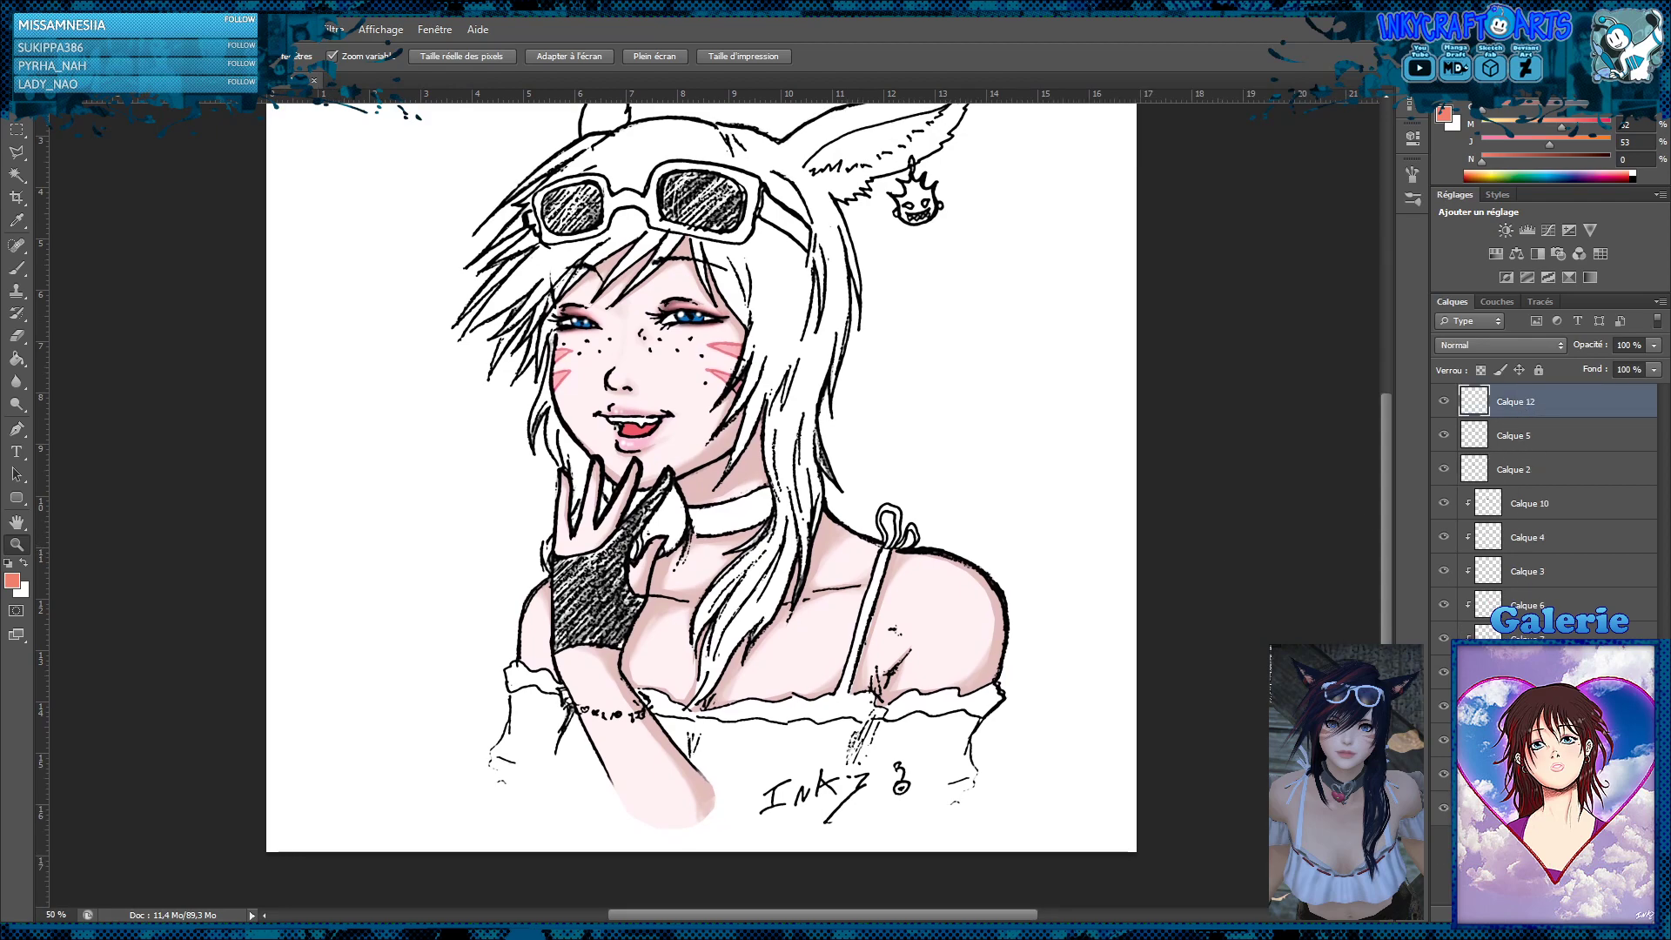
left_click(16, 268)
left_click(9, 564)
left_click(23, 562)
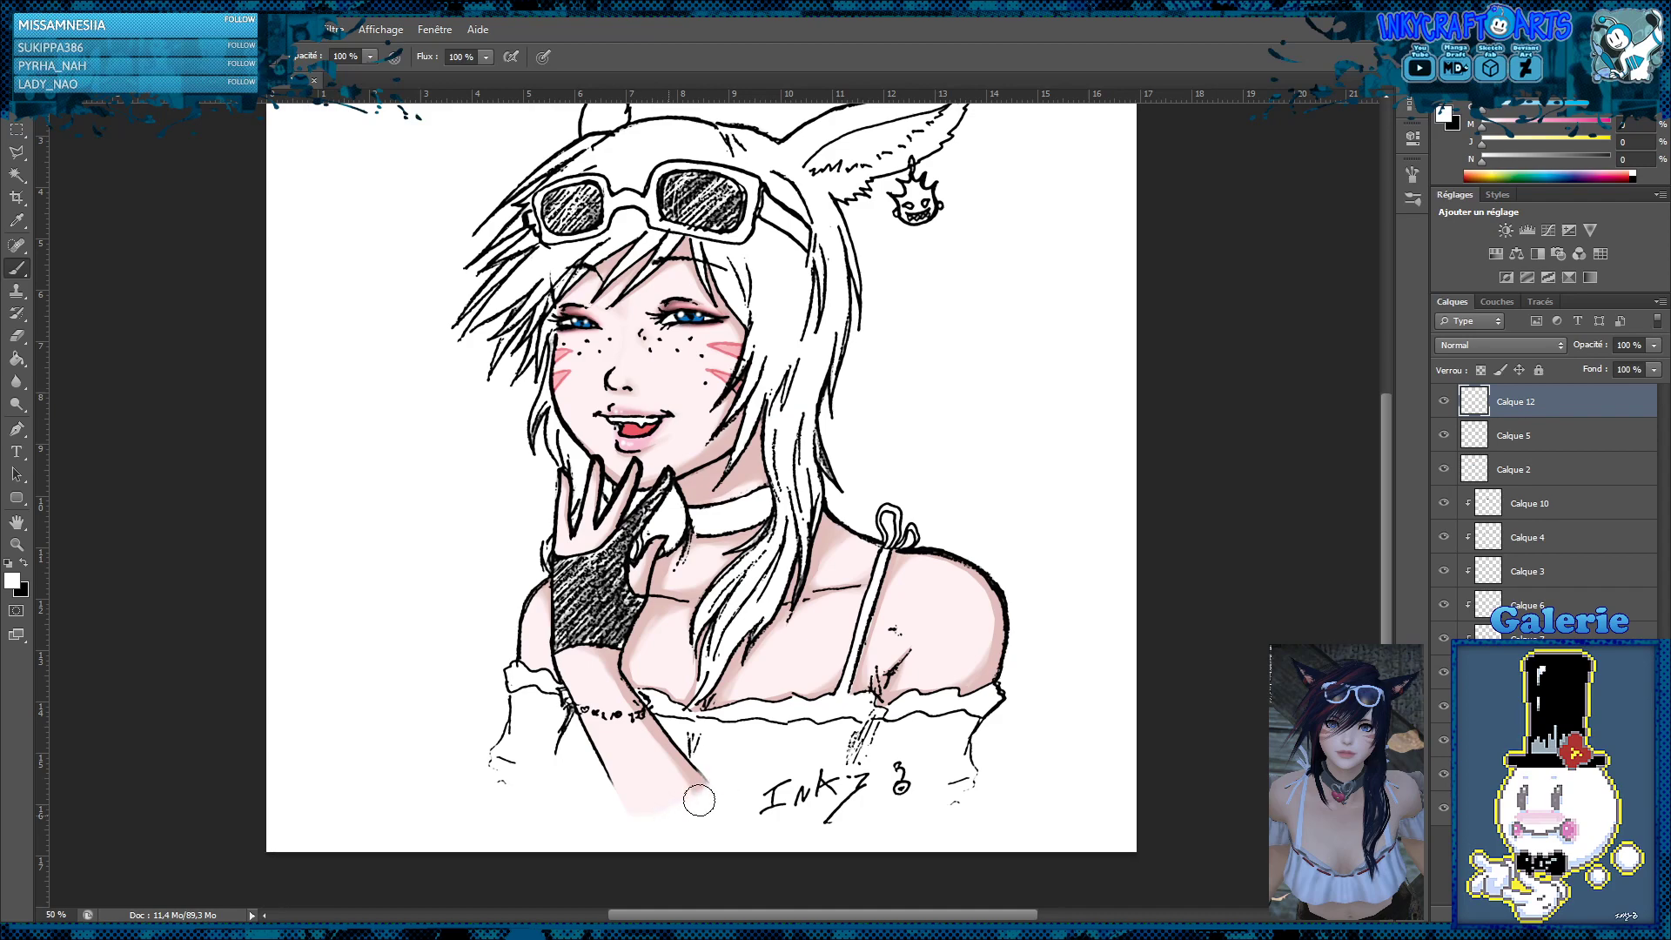
left_click_drag(597, 810, 716, 820)
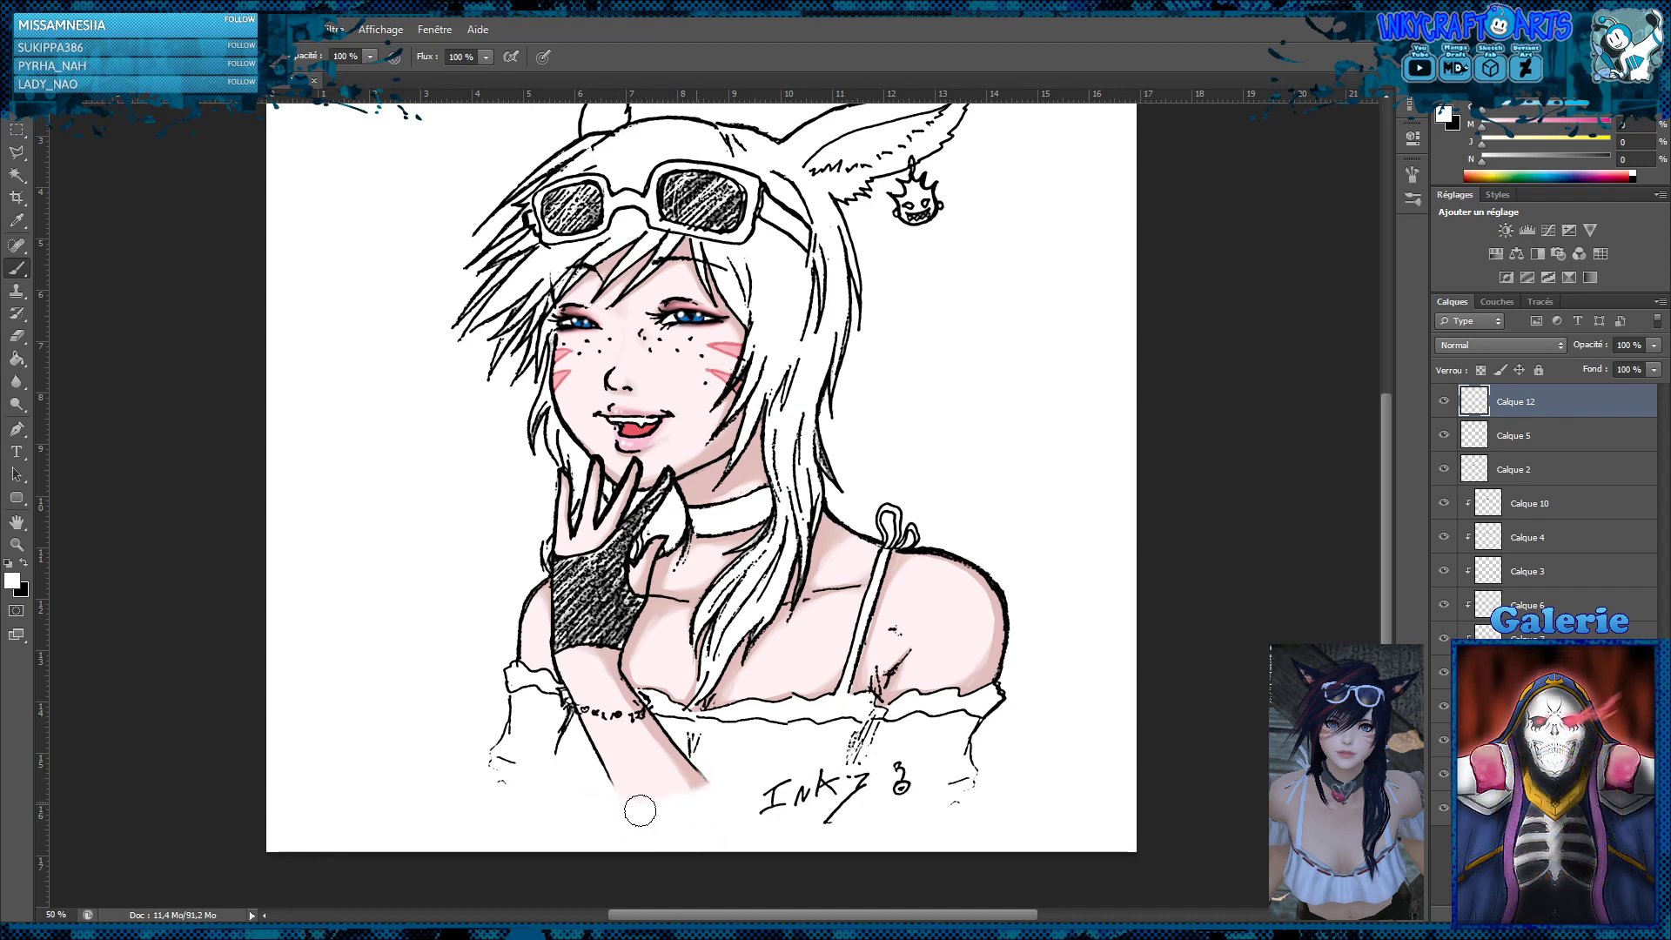
left_click(17, 381)
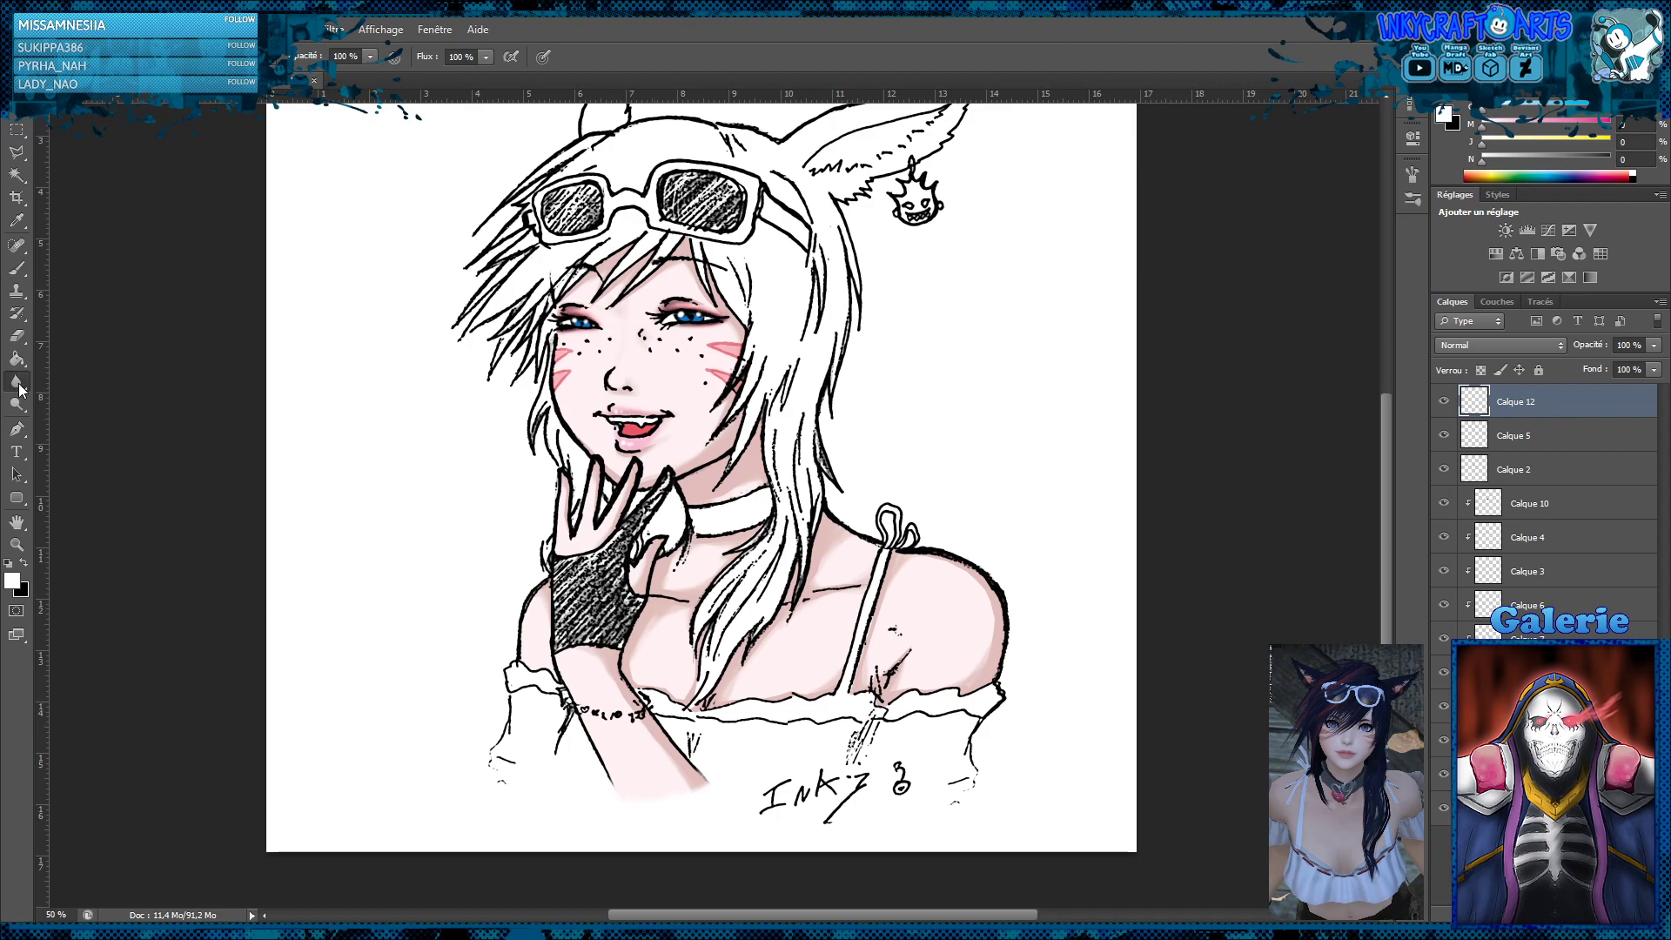
mouse_move(688, 757)
left_mouse_down()
mouse_move(733, 795)
mouse_move(640, 795)
mouse_move(719, 820)
mouse_move(719, 793)
mouse_move(643, 778)
mouse_move(661, 777)
left_mouse_up()
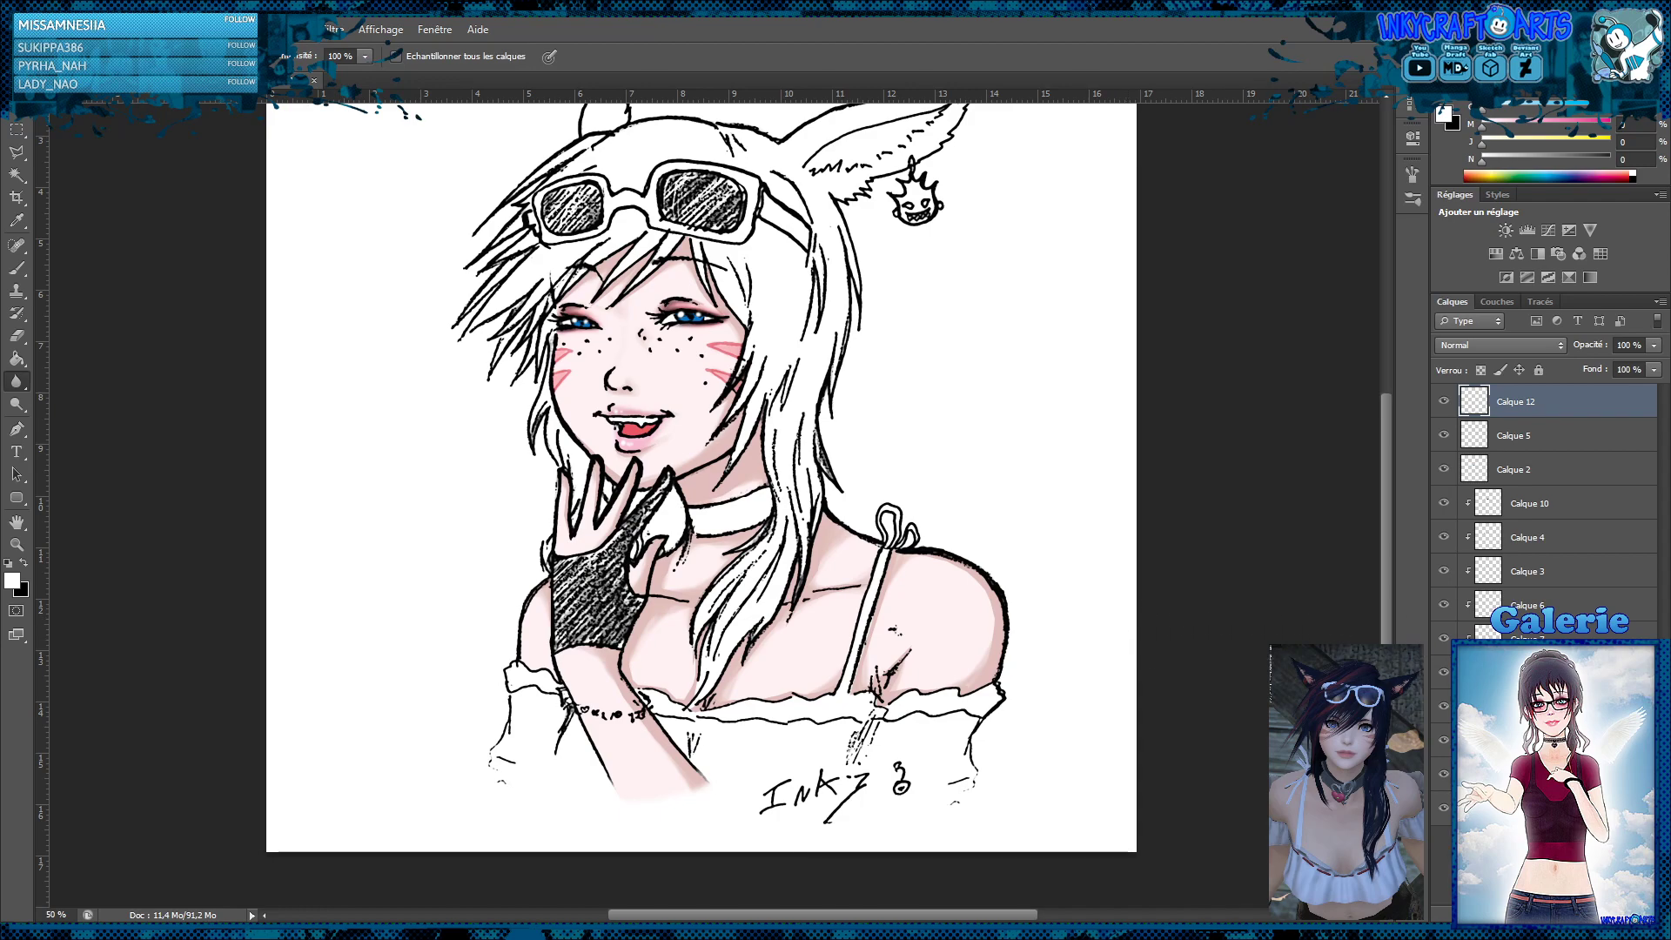
Add a new layer above Calque 10 and outline the fingerless glove with the Polygonal Lasso
left_click(1534, 503)
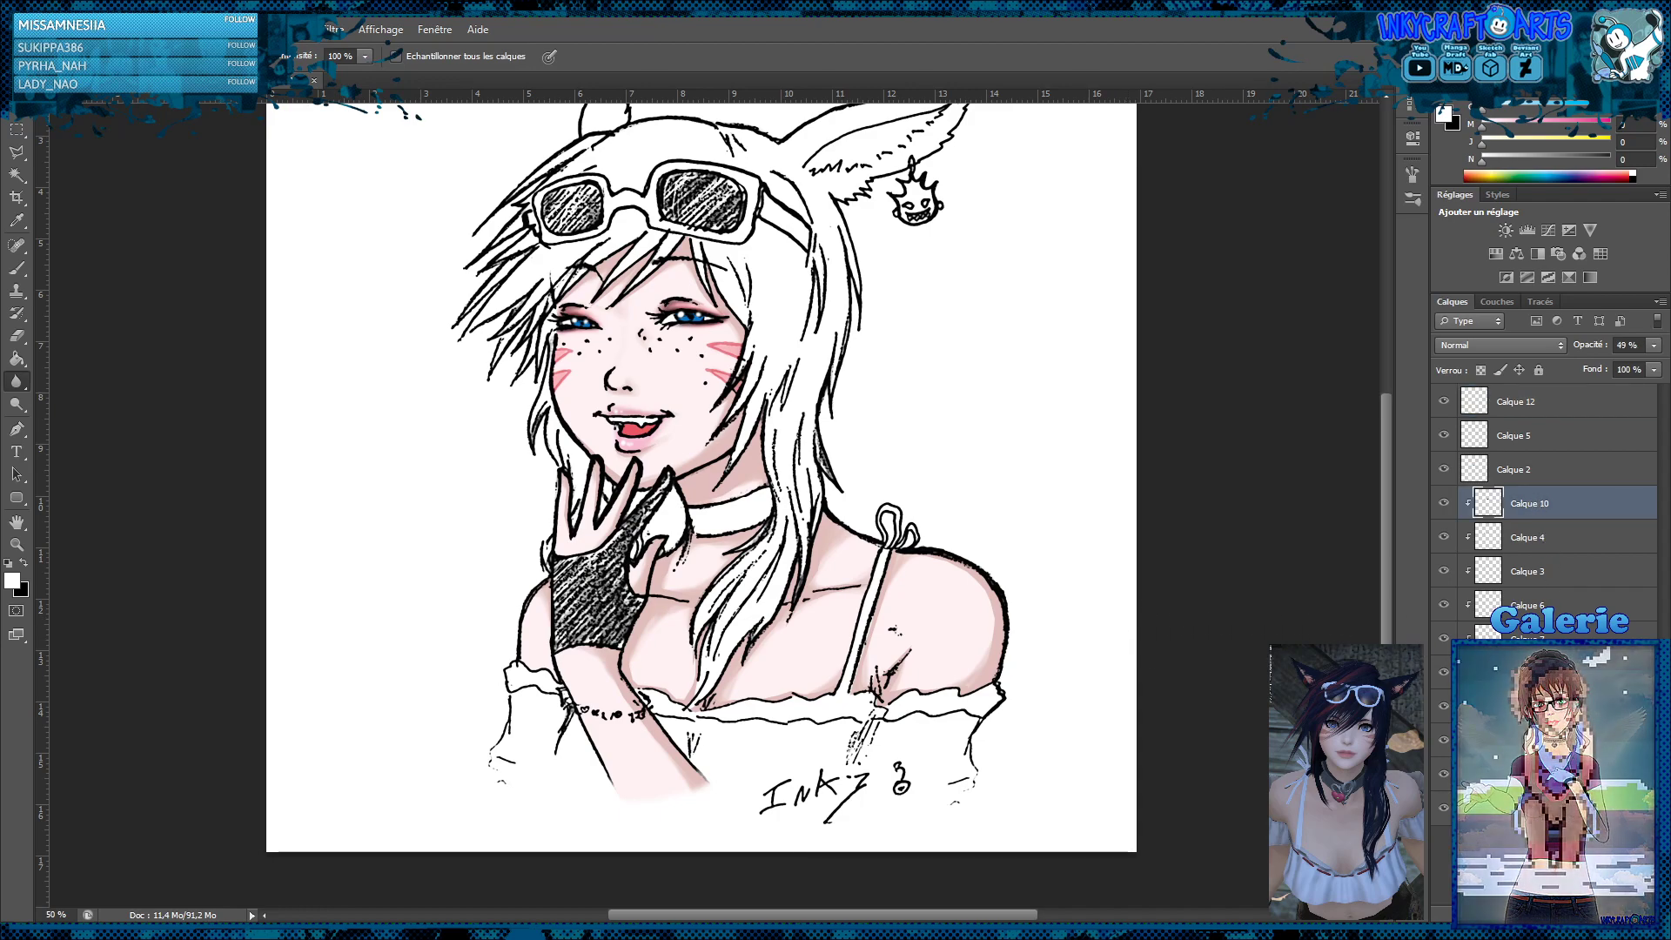
key("ctrl+shift+alt+n")
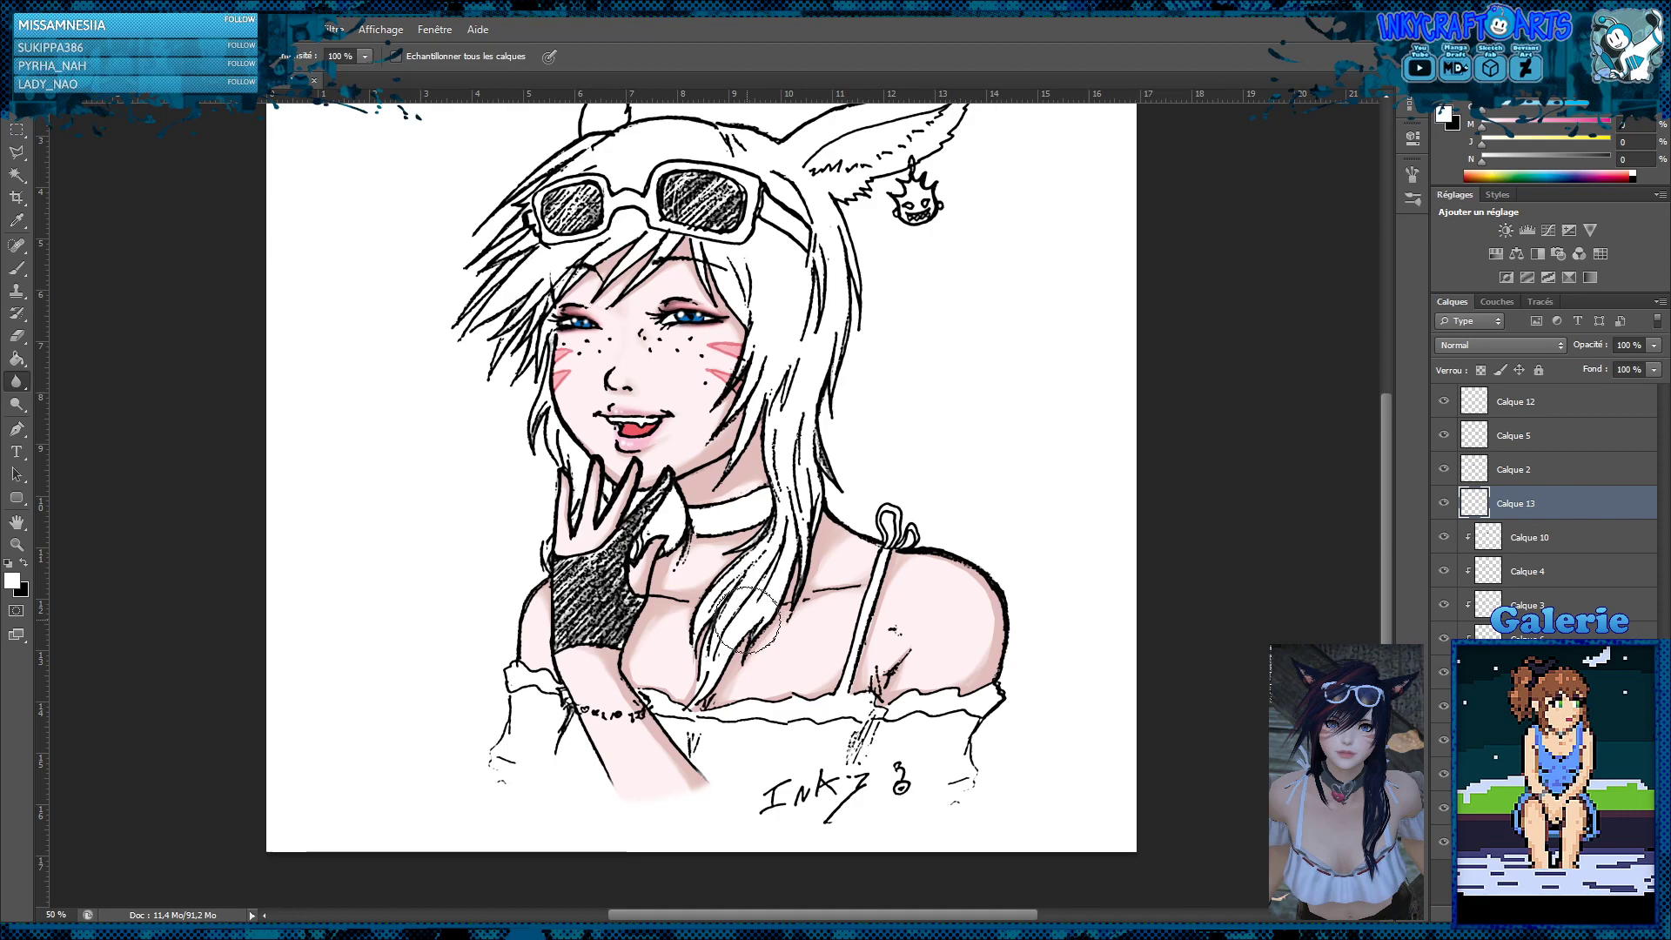
key("z")
left_click(674, 583)
left_click(675, 583)
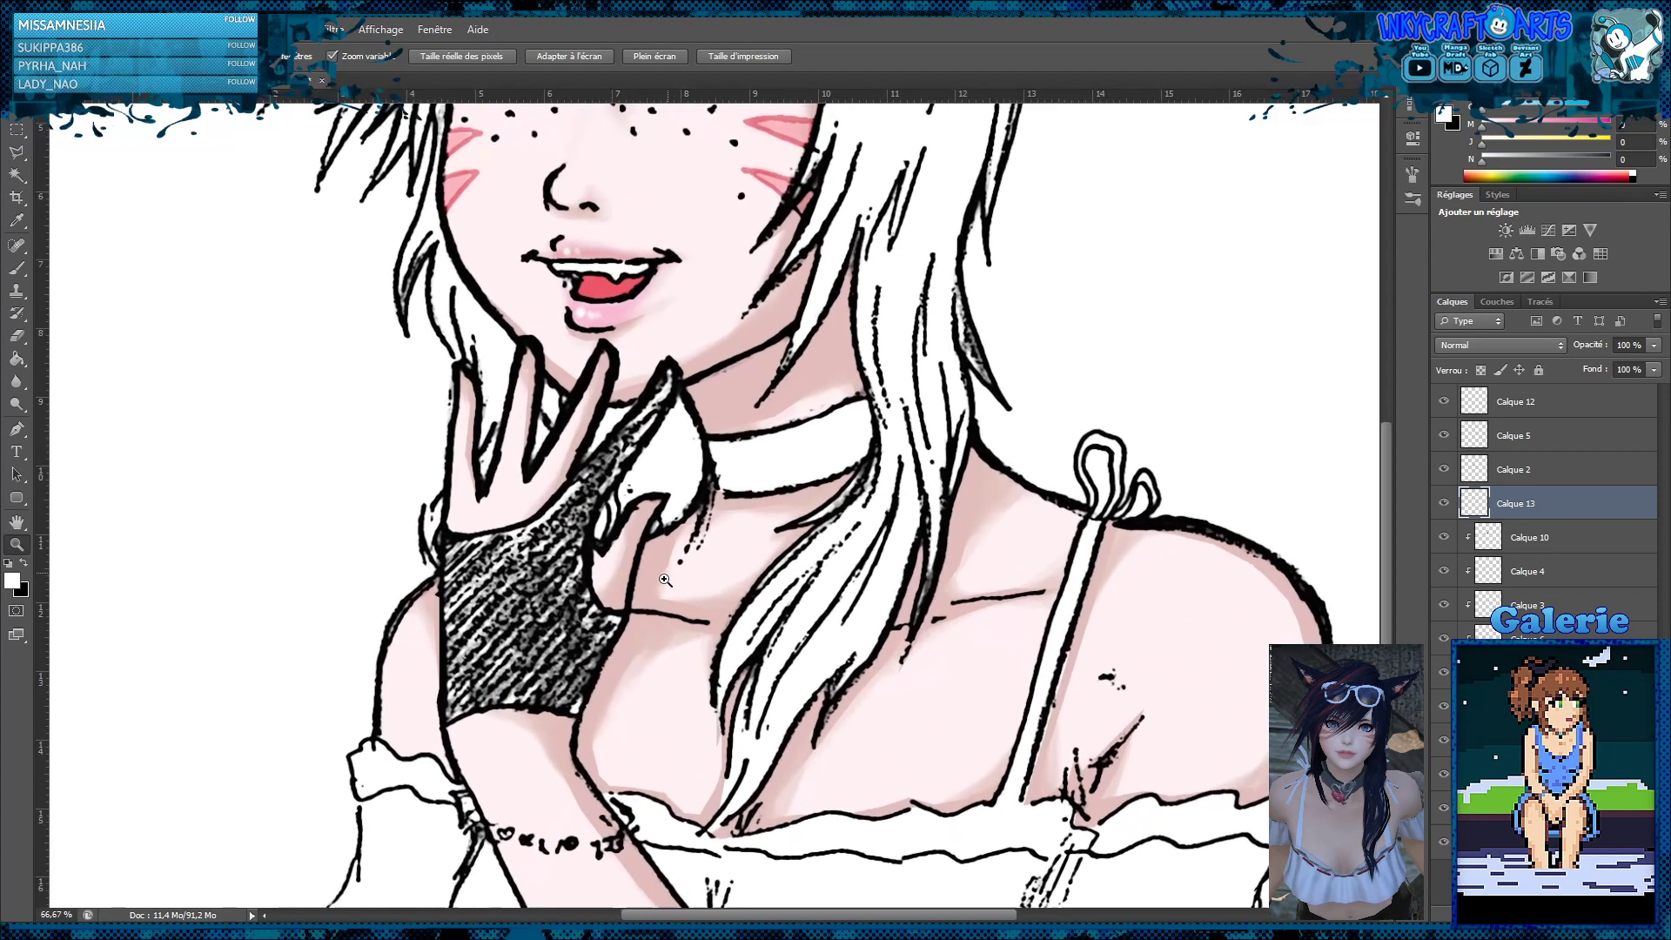
left_click(17, 151)
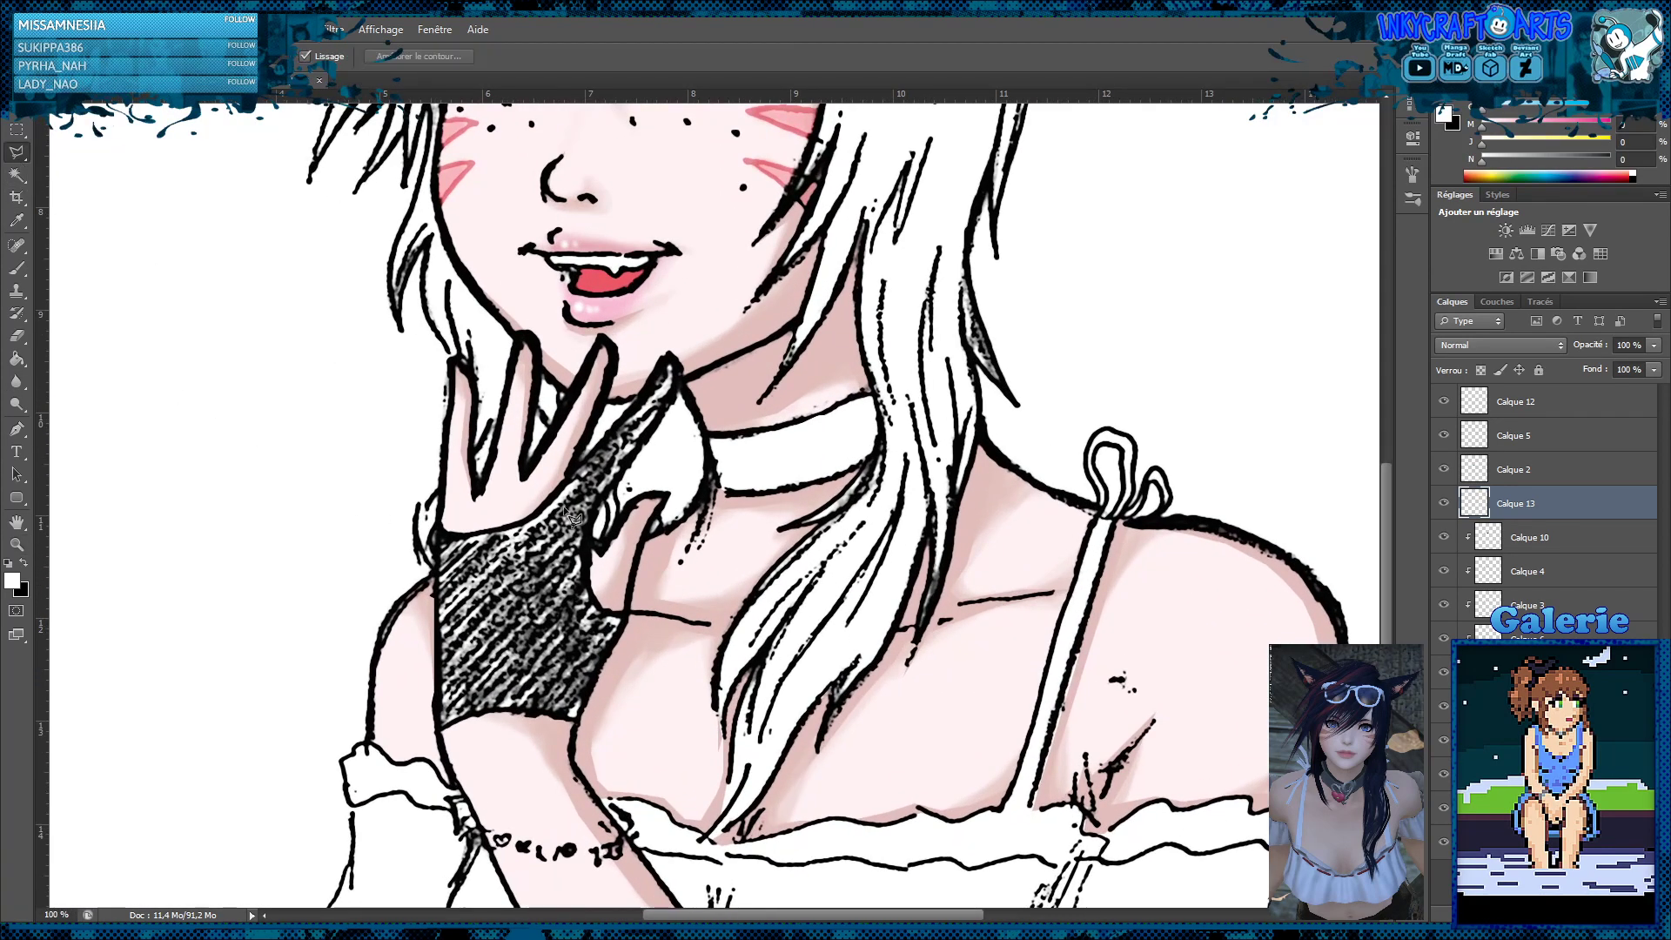
mouse_move(578, 722)
left_mouse_down()
mouse_move(628, 618)
mouse_move(592, 595)
mouse_move(589, 531)
mouse_move(677, 398)
mouse_move(669, 354)
mouse_move(530, 521)
mouse_move(477, 539)
mouse_move(437, 529)
mouse_move(442, 595)
left_mouse_up()
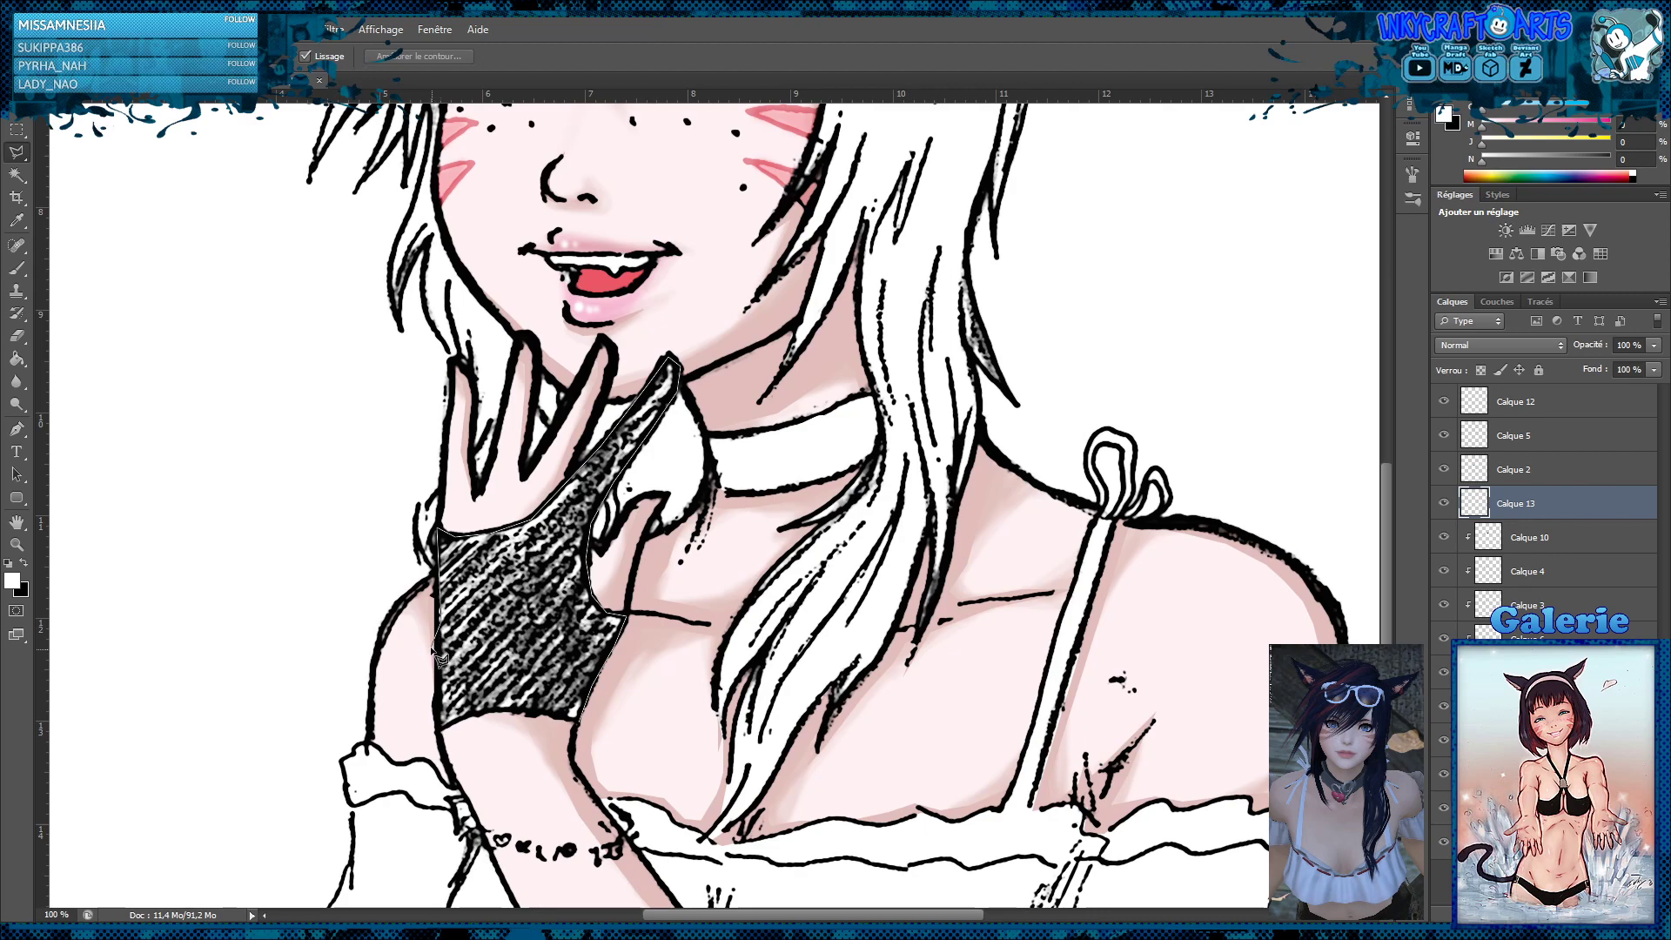
left_click(439, 729)
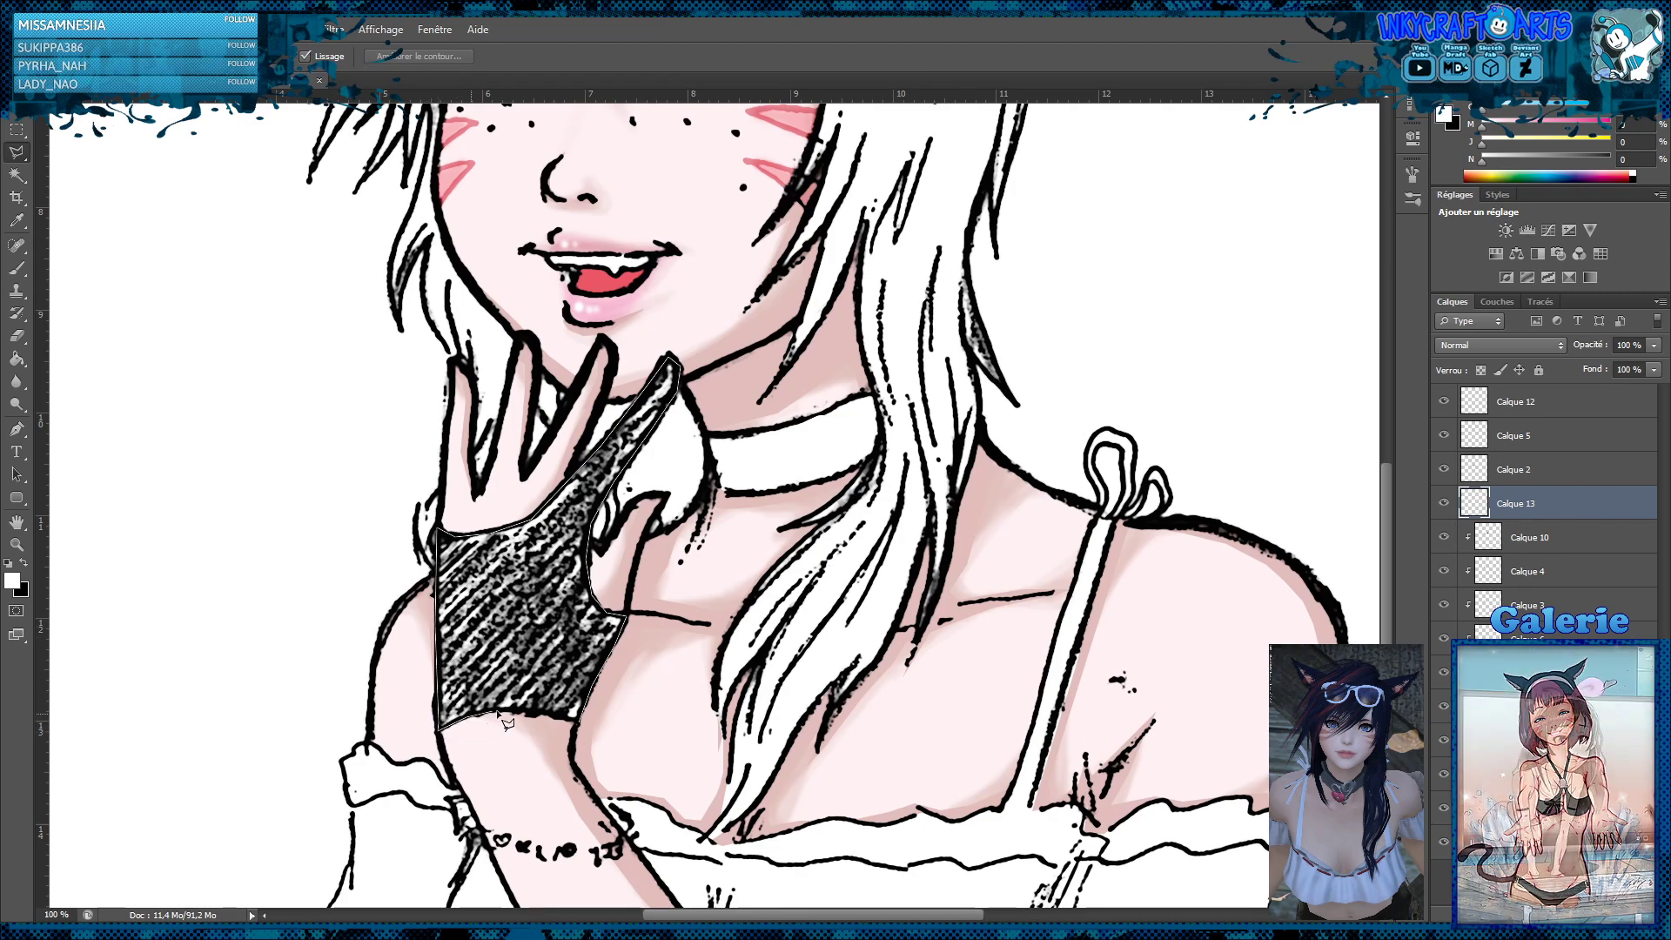
left_click(578, 721)
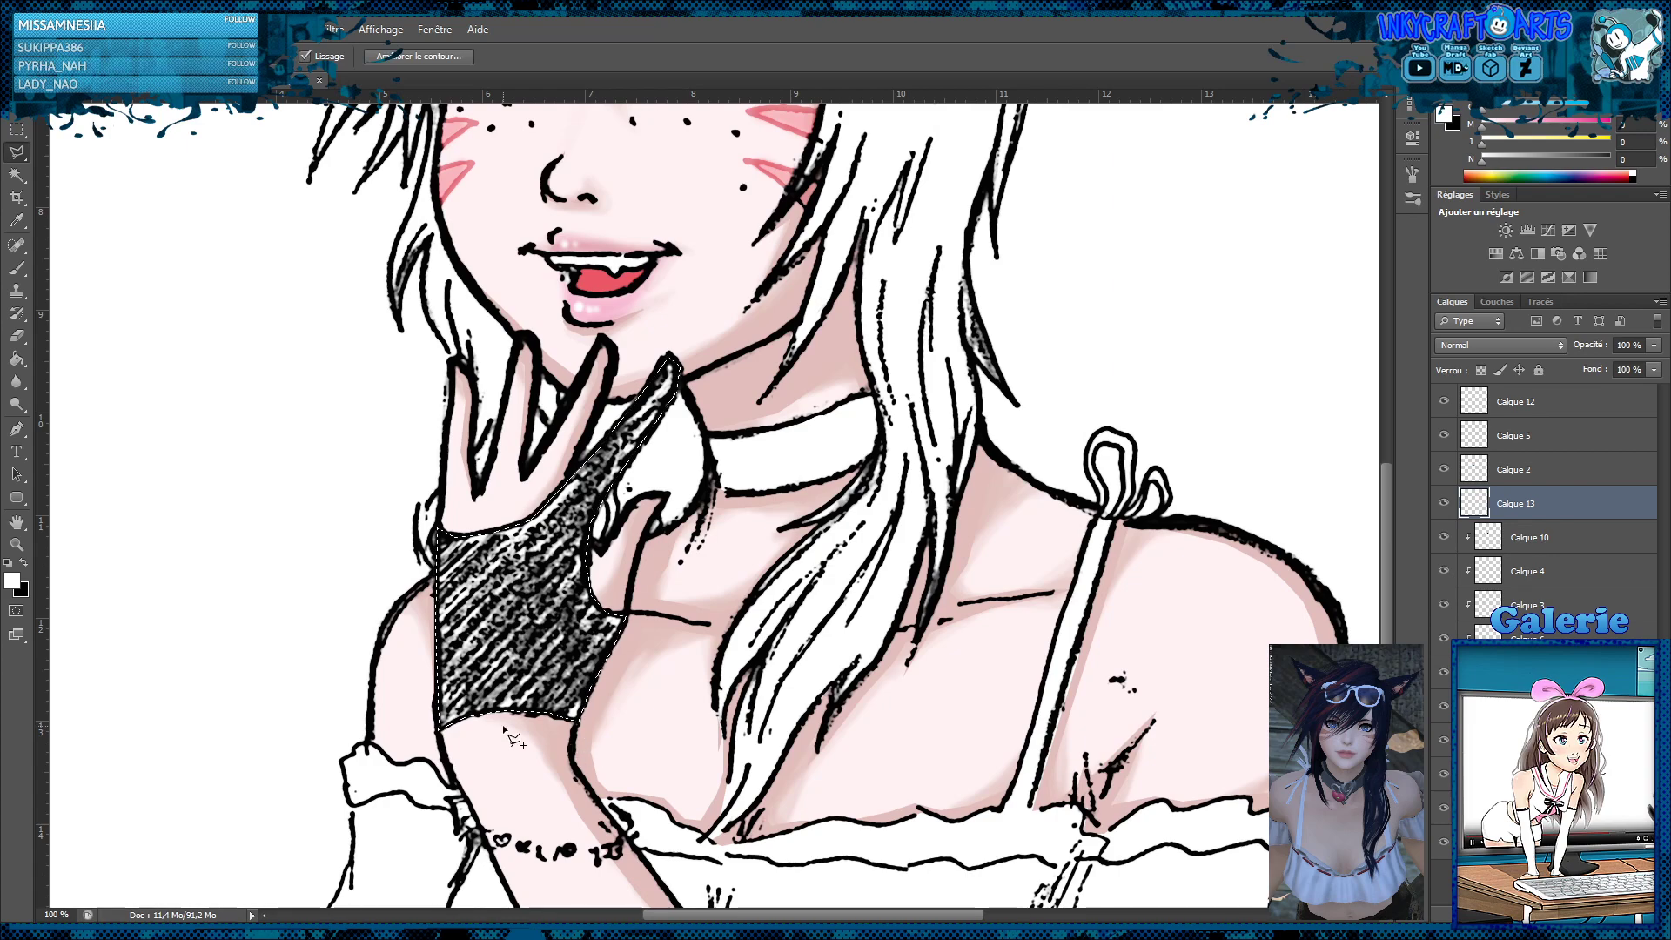
key("ctrl+d")
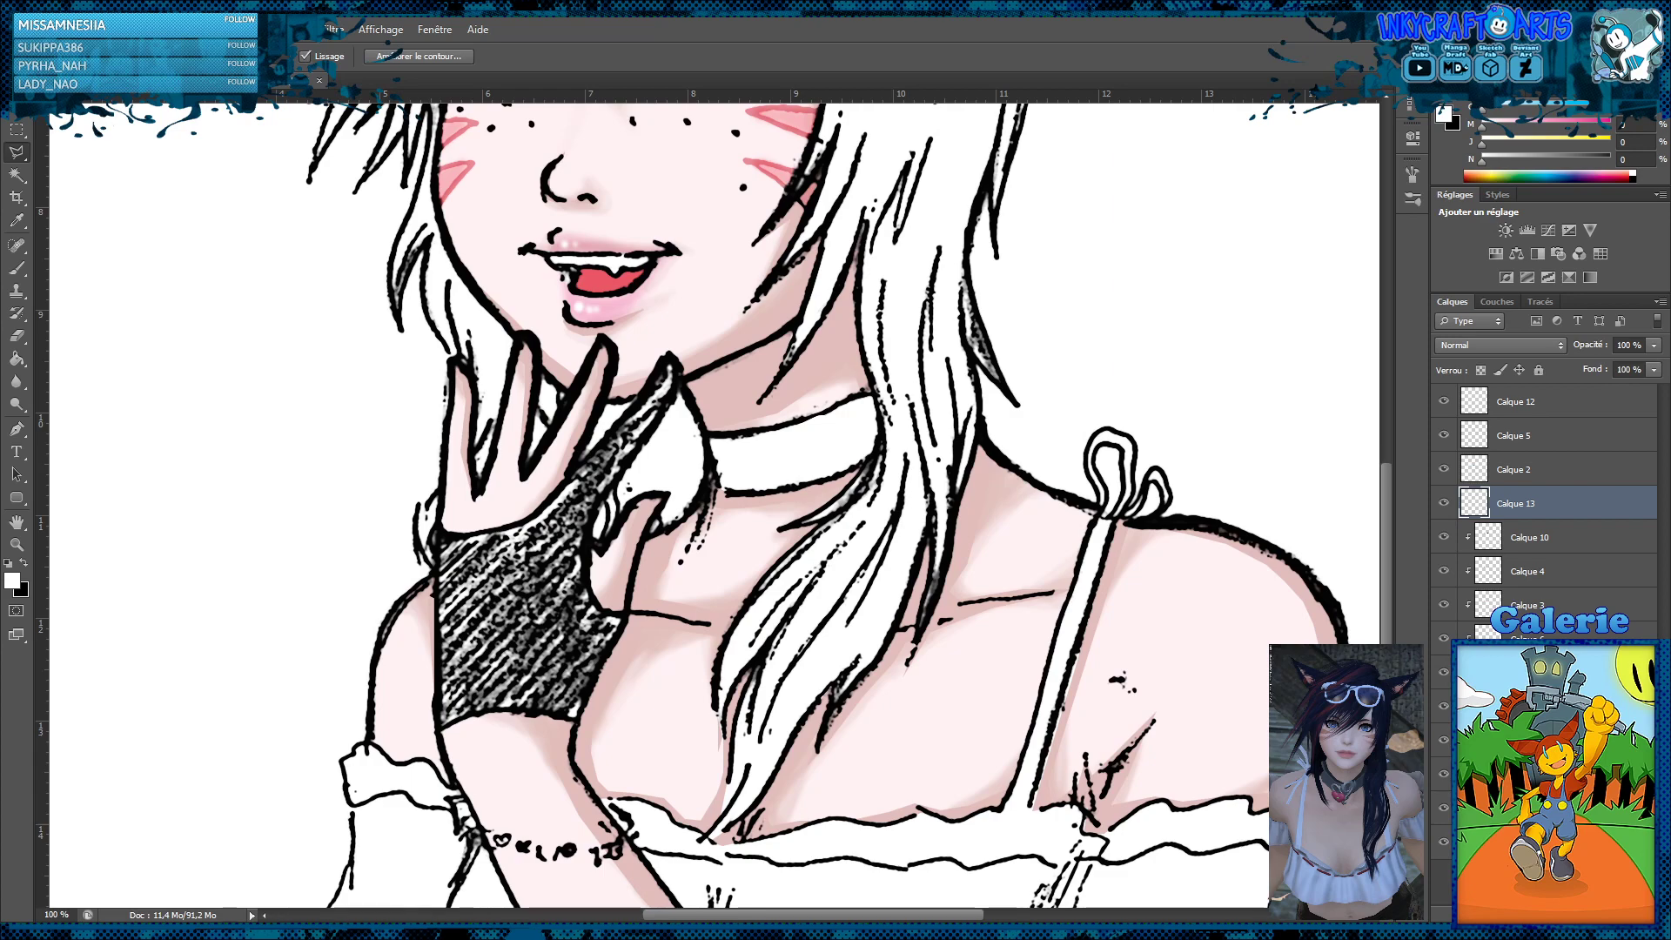
Swap the foreground colour to black and fill the selected glove area on Calque 13
left_click(1072, 30)
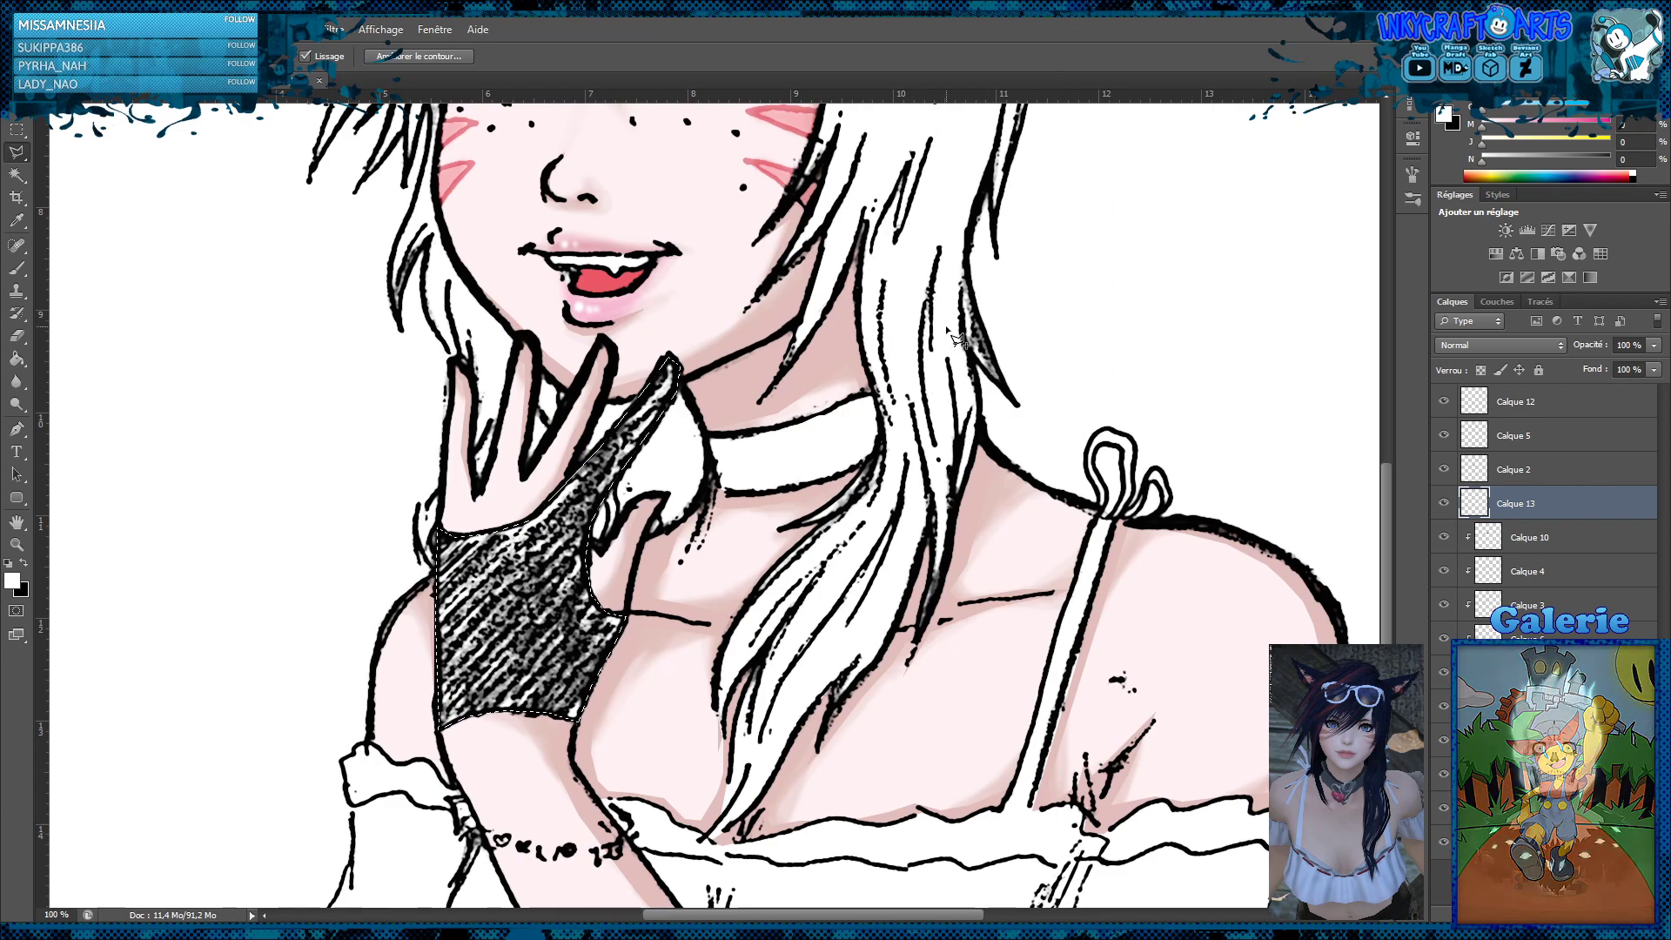
key("z")
left_click(957, 340, "alt")
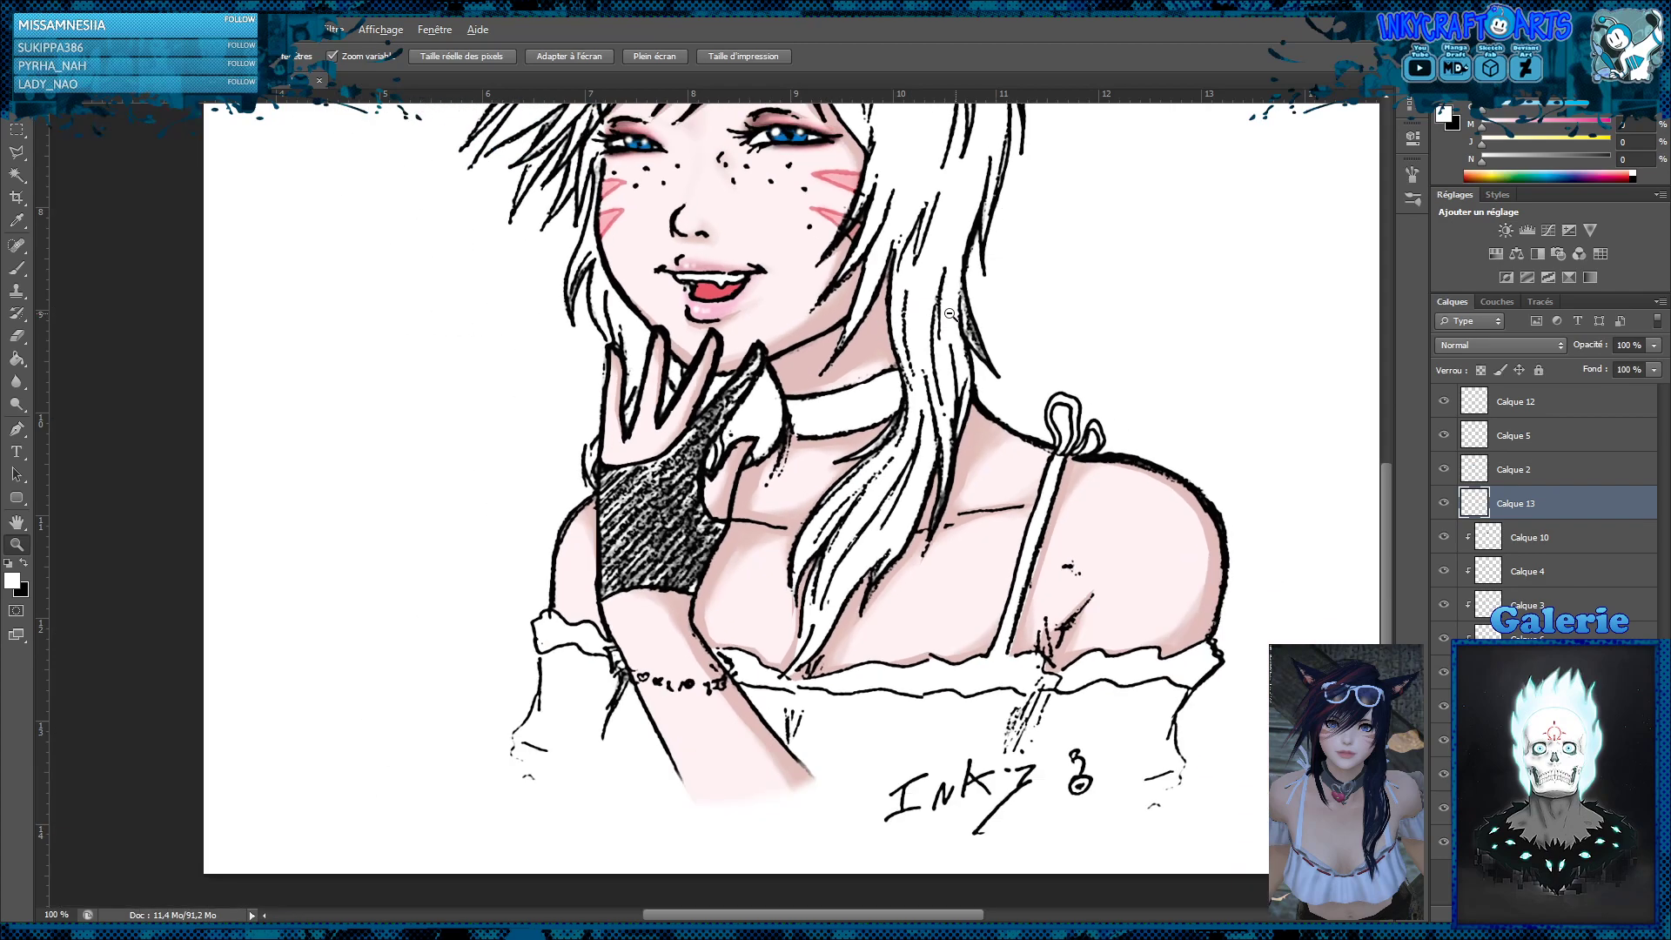
left_click(953, 322, "alt")
left_click(950, 314, "alt")
left_click(715, 522)
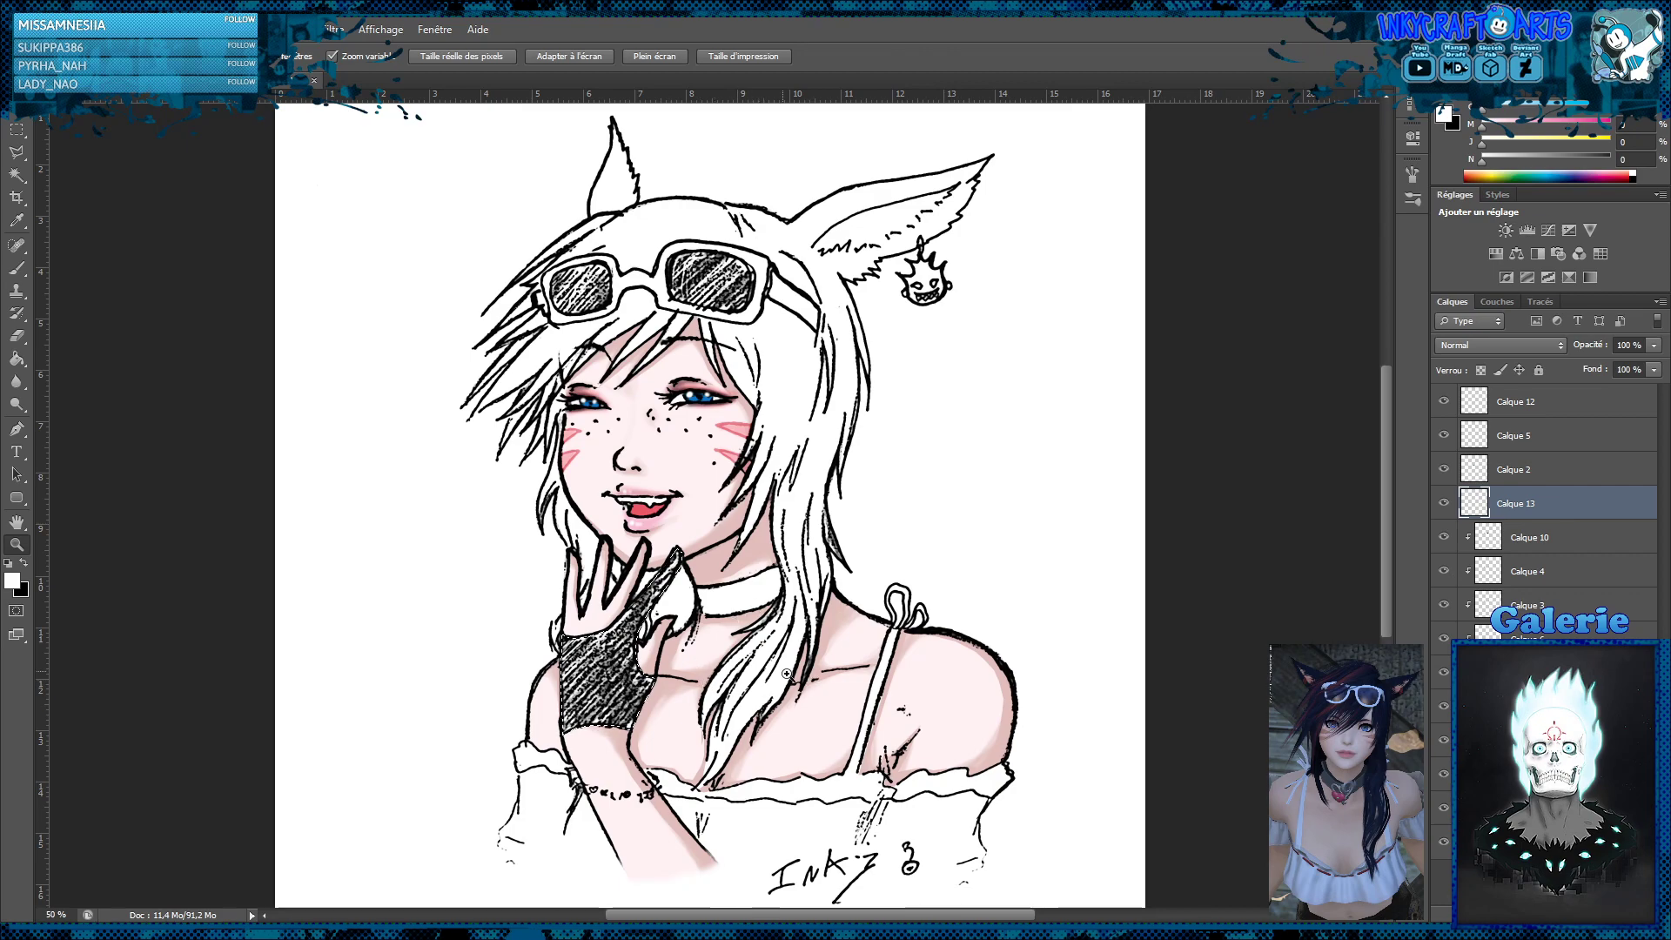
left_click(738, 640)
scroll(738, 641, "down", 2)
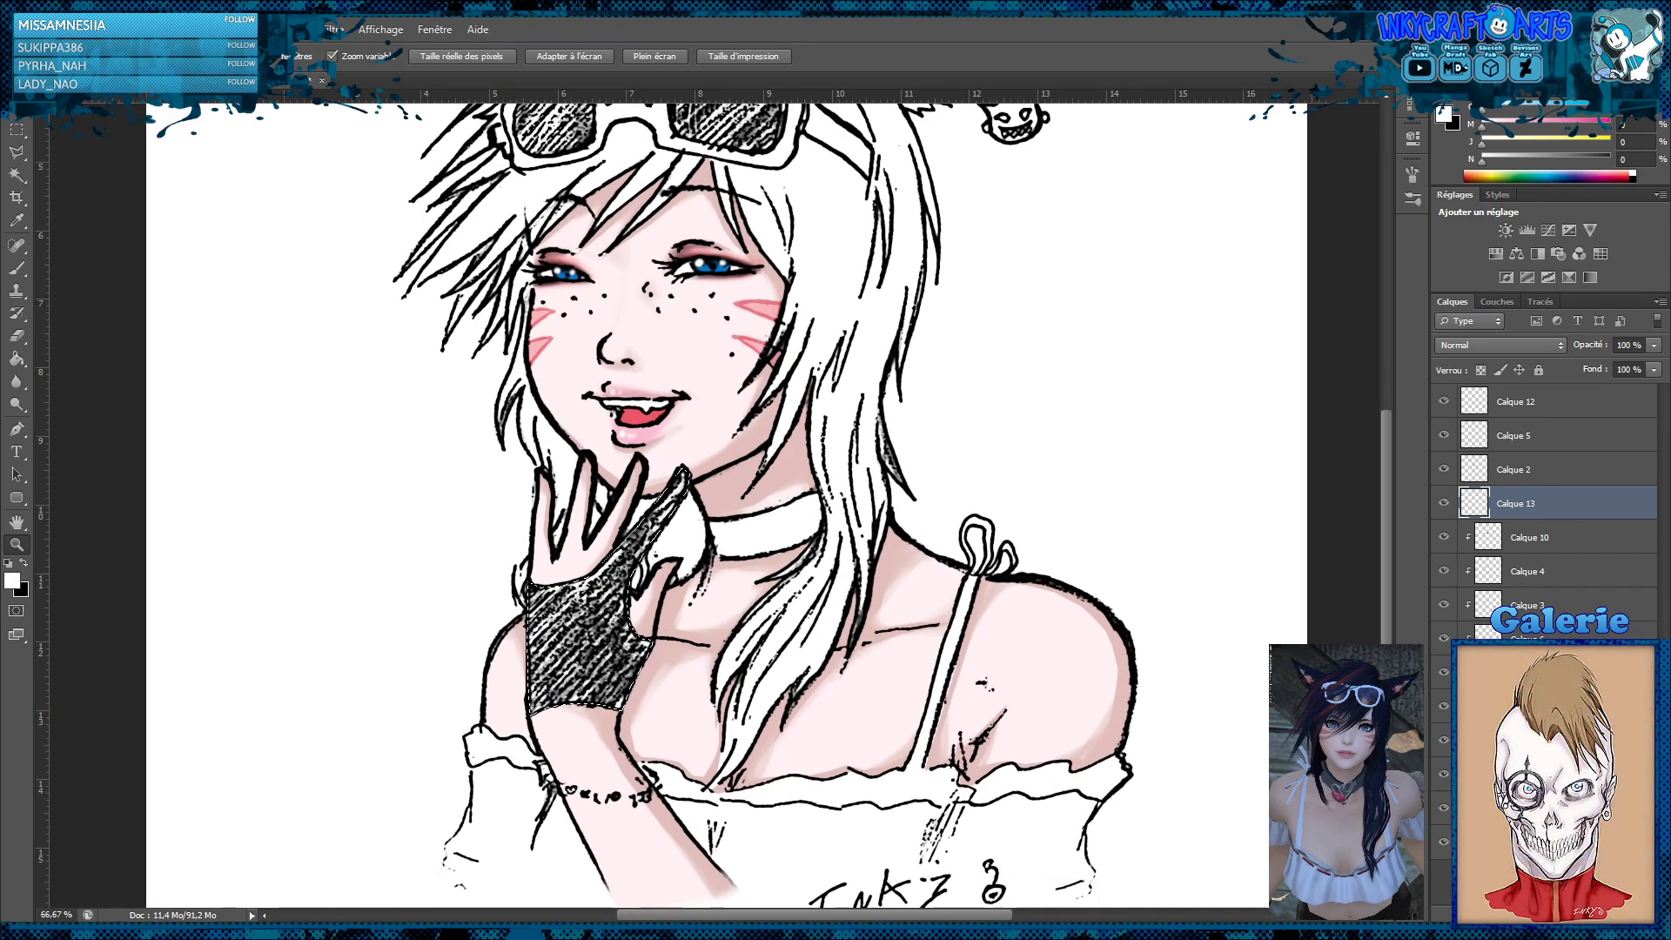
left_click(17, 358)
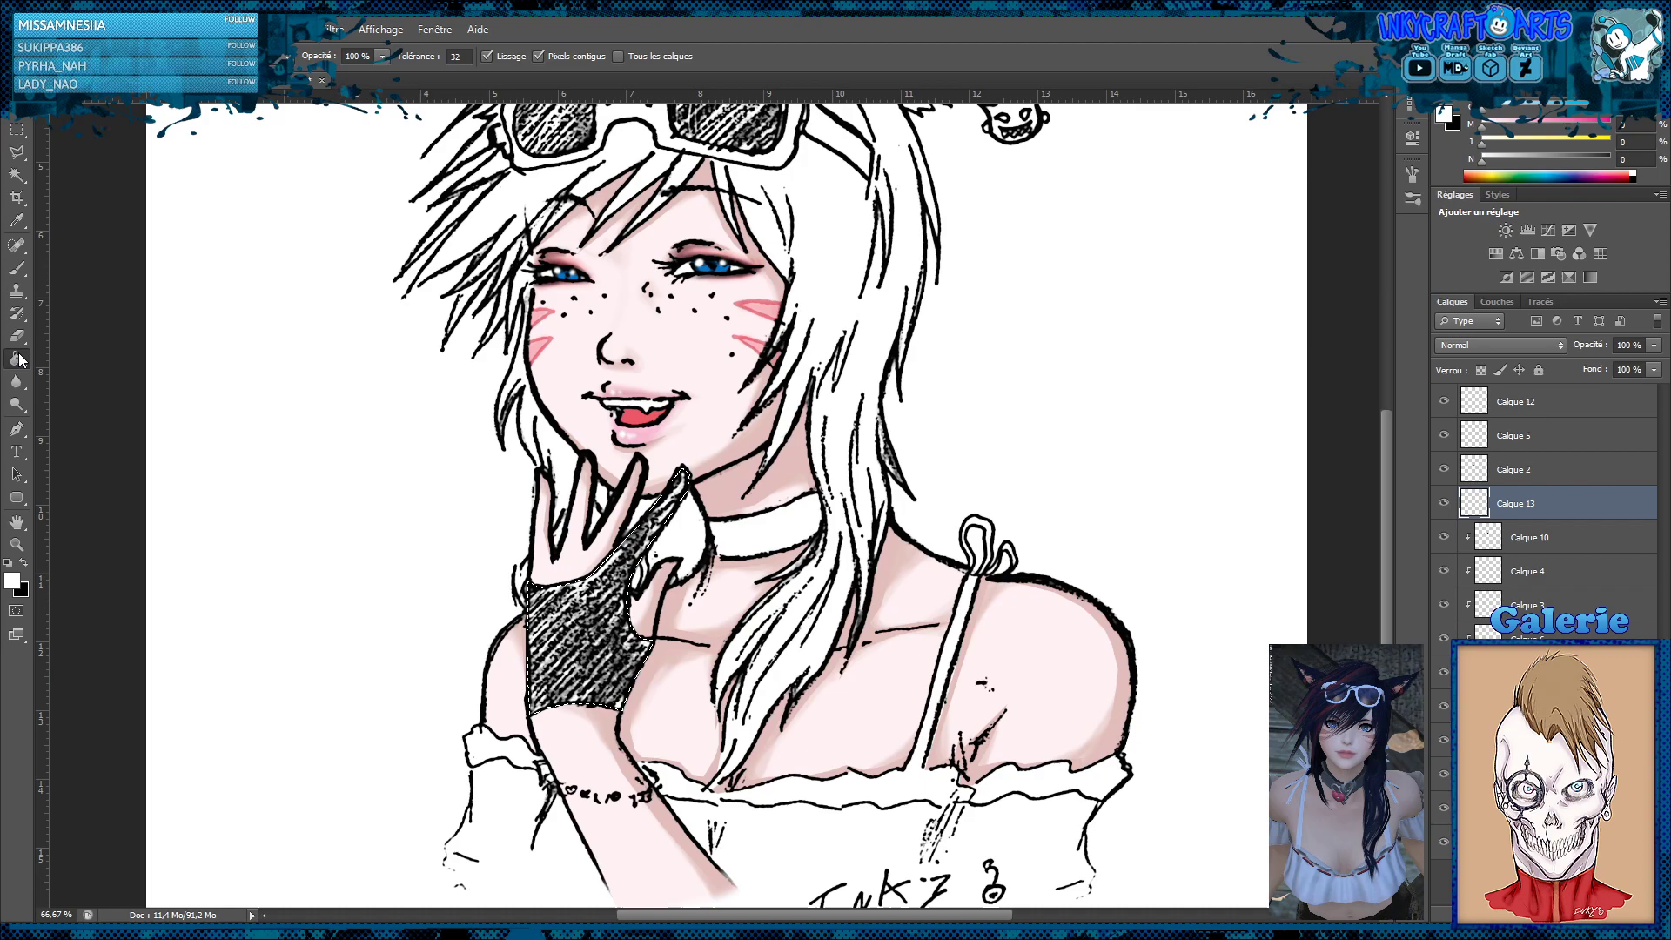
left_click(23, 564)
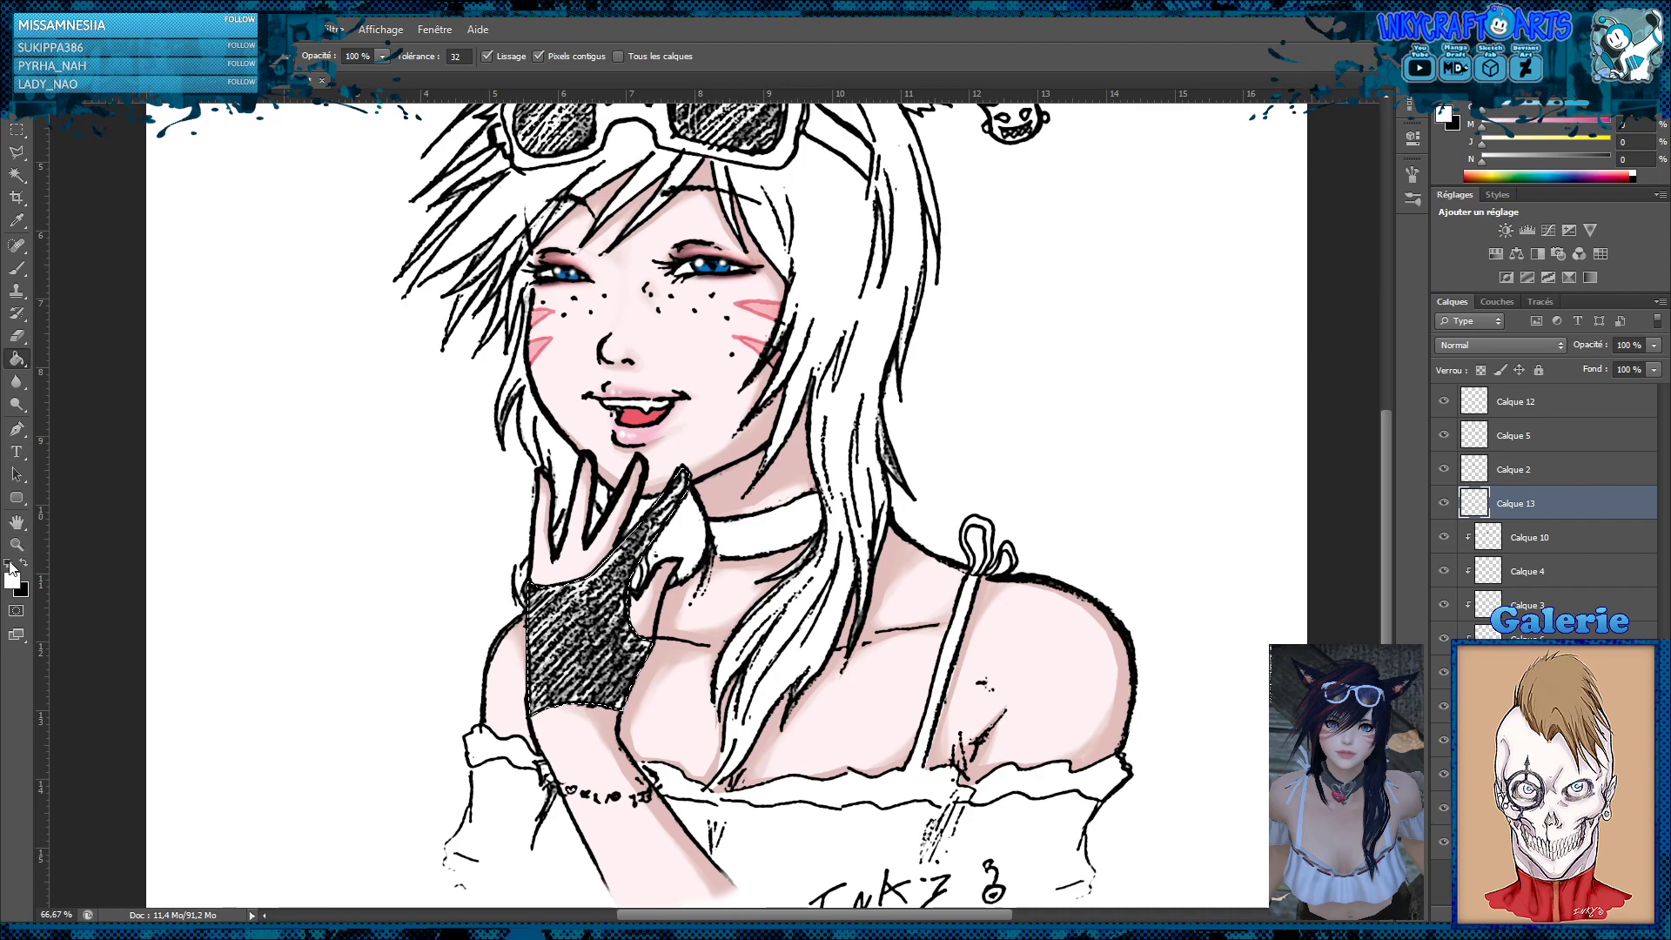
left_click(609, 618)
Set the glove layer's blend mode to Produit and clear the selection
left_click(1515, 346)
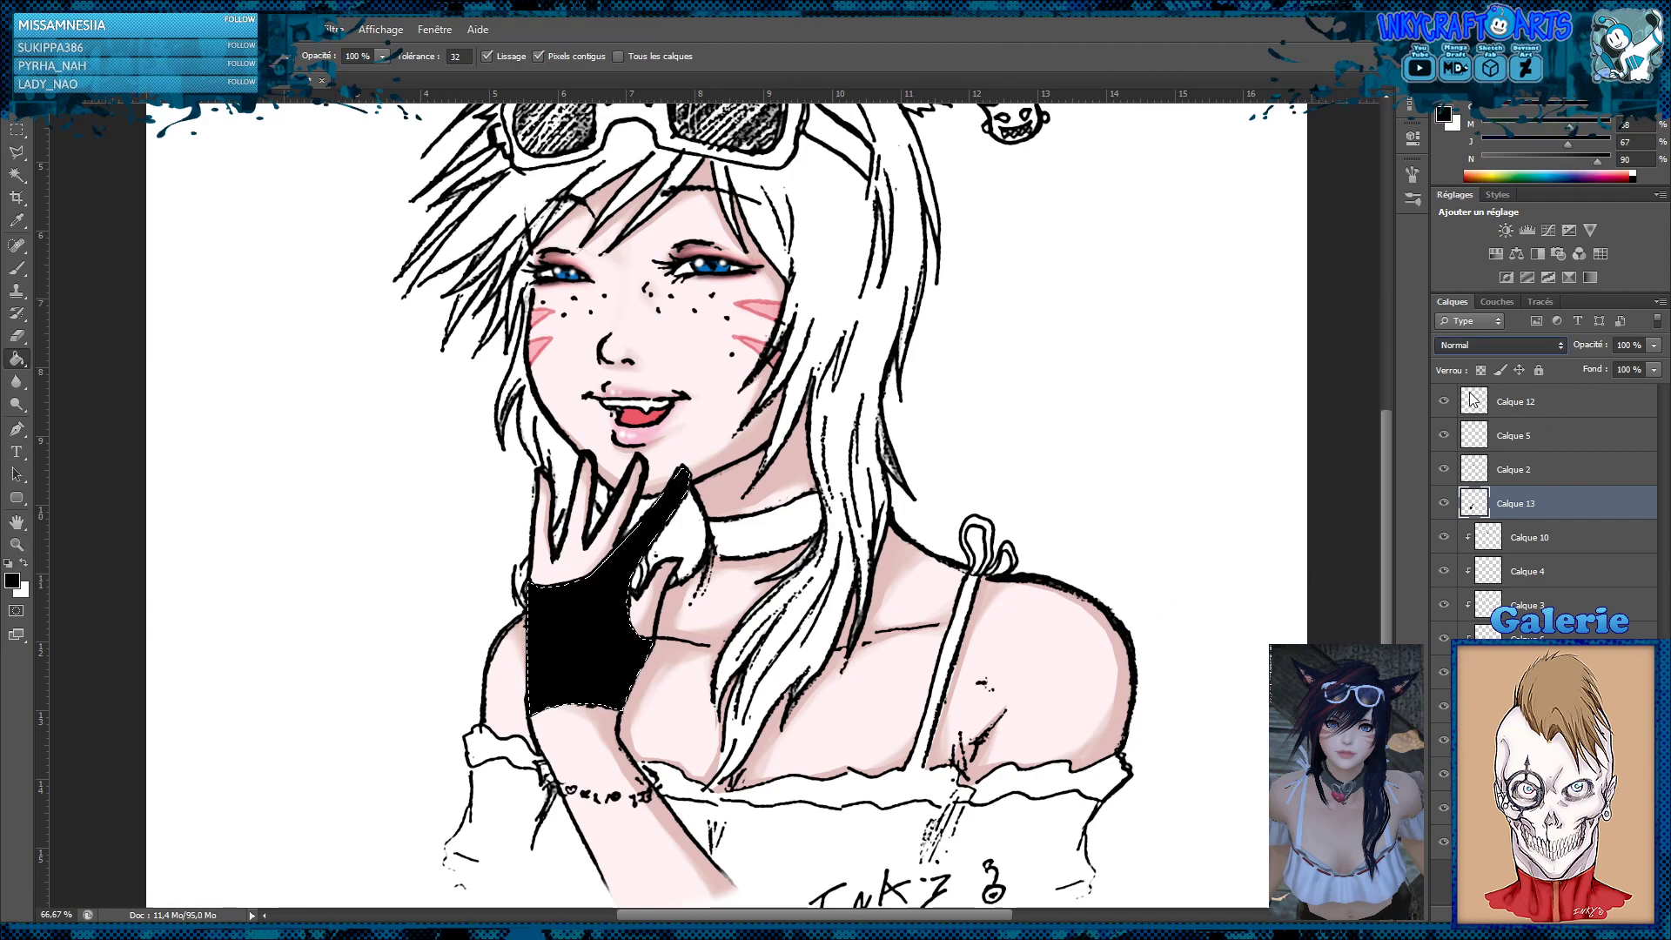
left_click(1448, 422)
key("m")
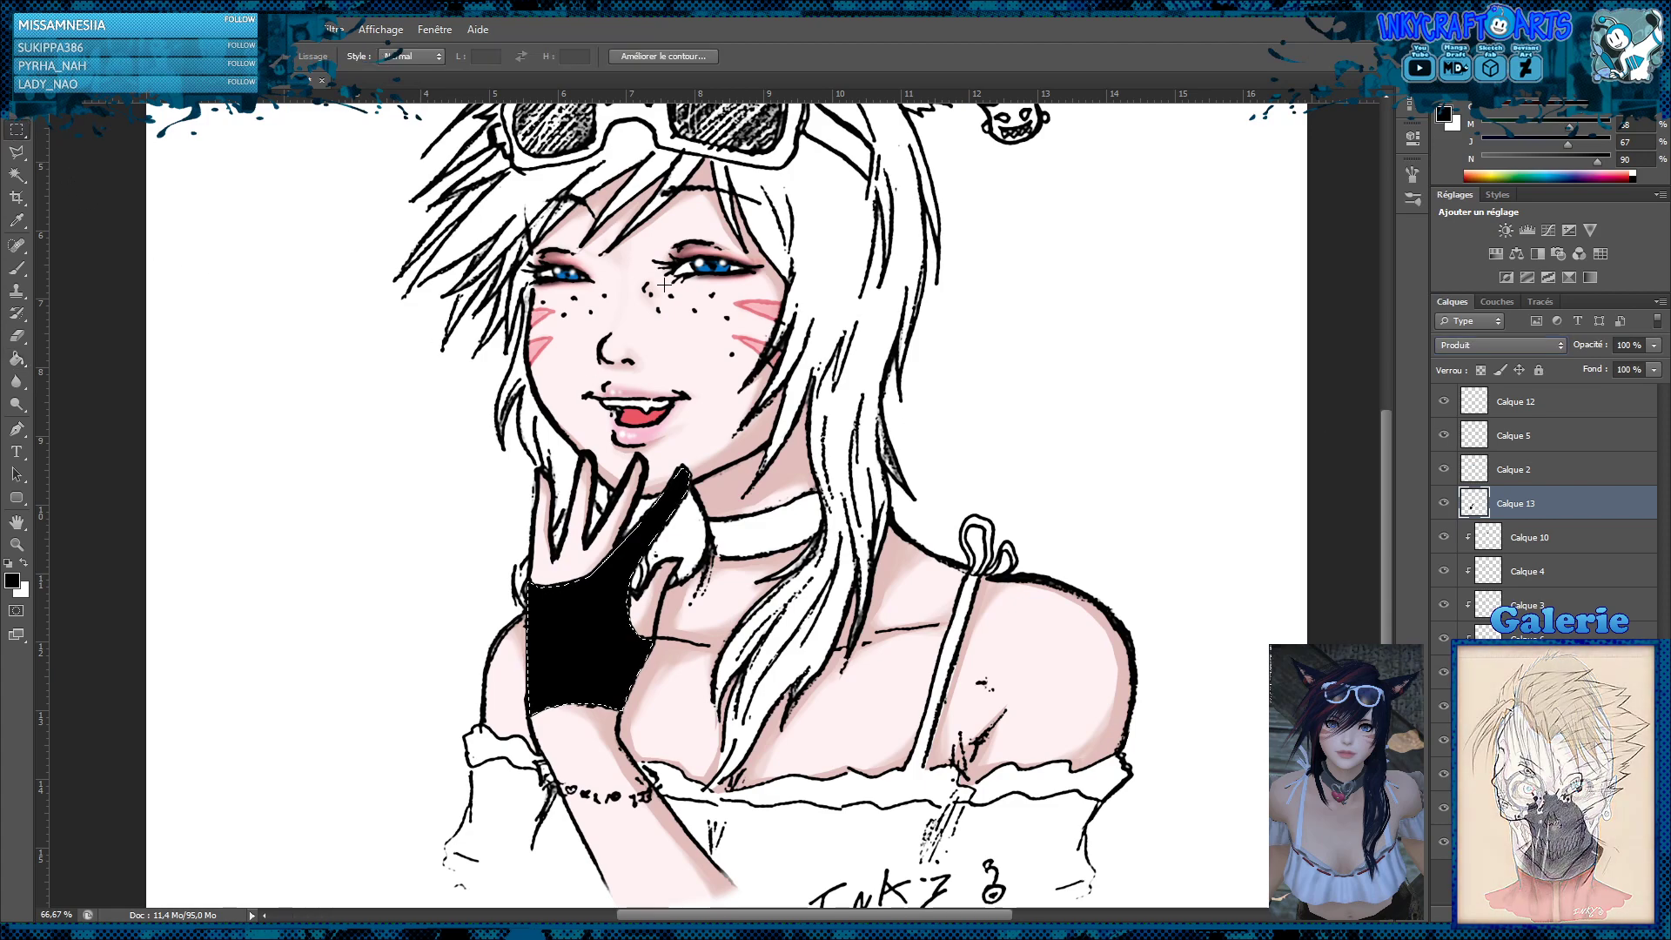
left_click(710, 289)
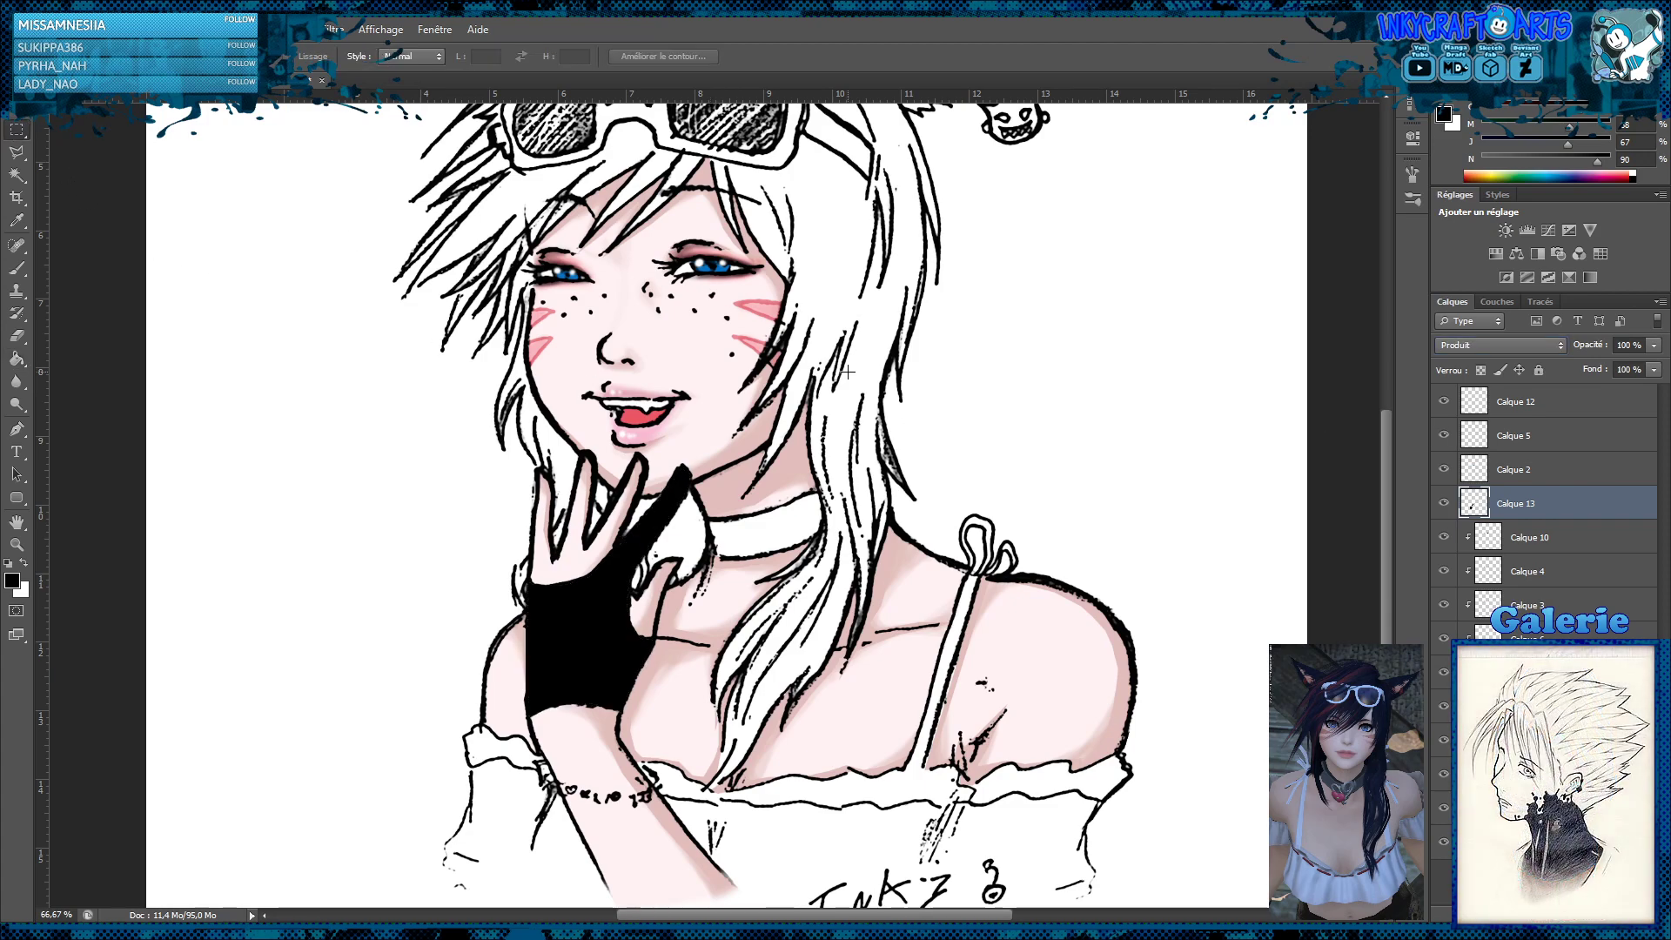
Outline the larger sunglasses lens, on the ear-charm side, with the Polygonal Lasso
scroll(822, 374, "up", 3)
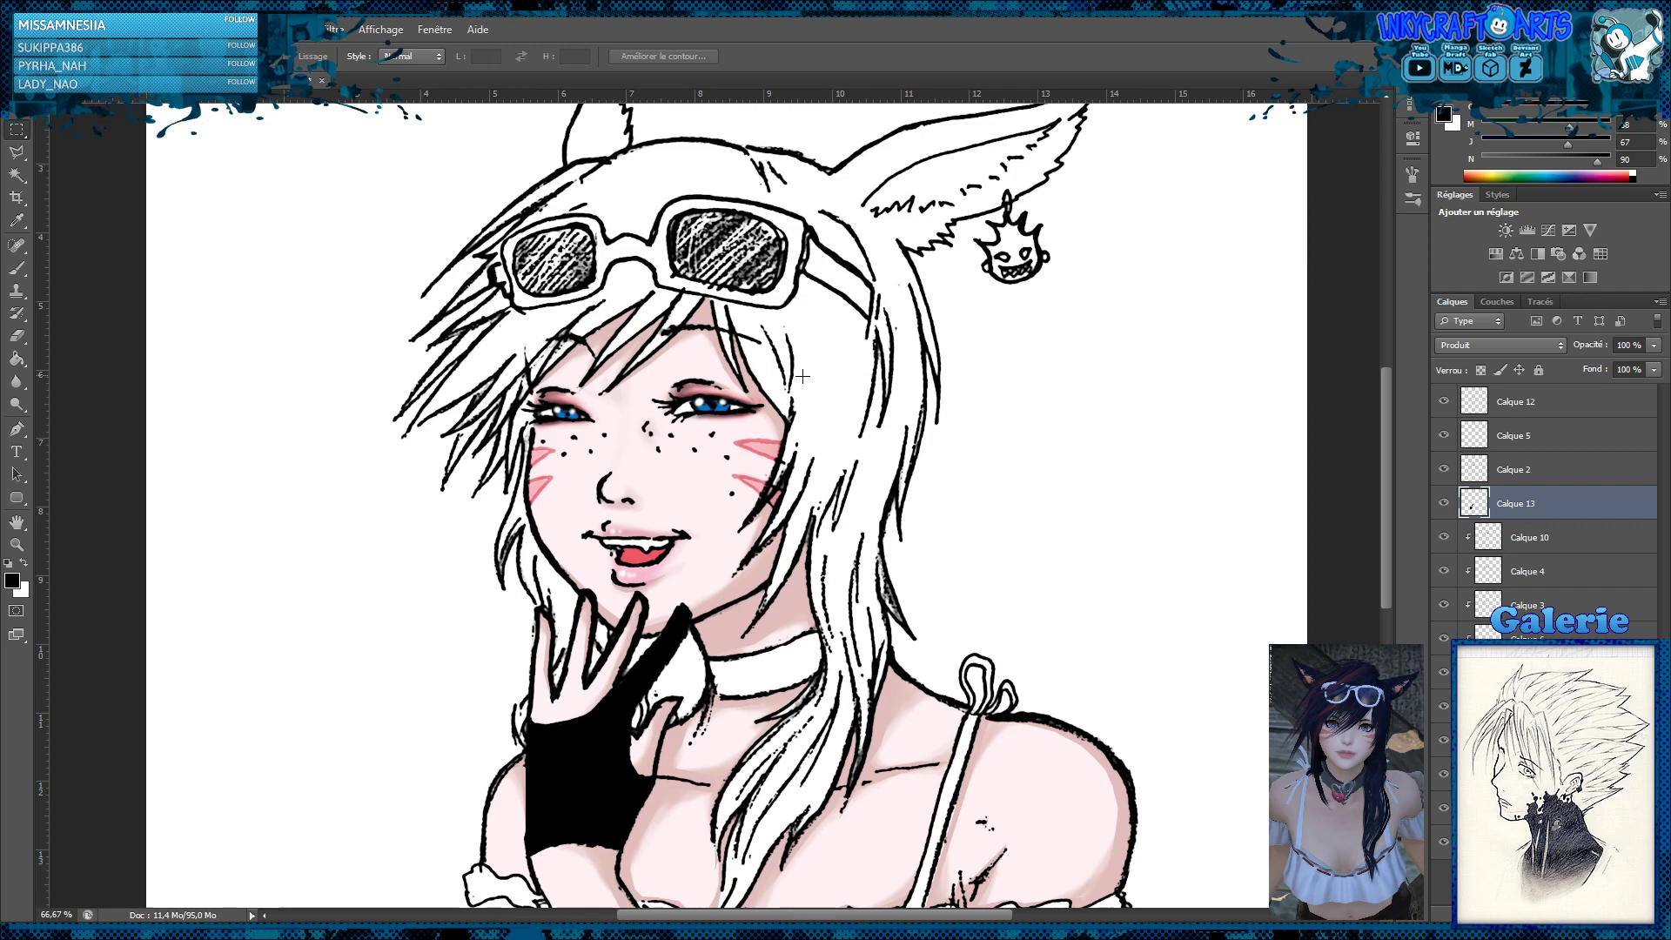
key("z")
left_click(754, 287)
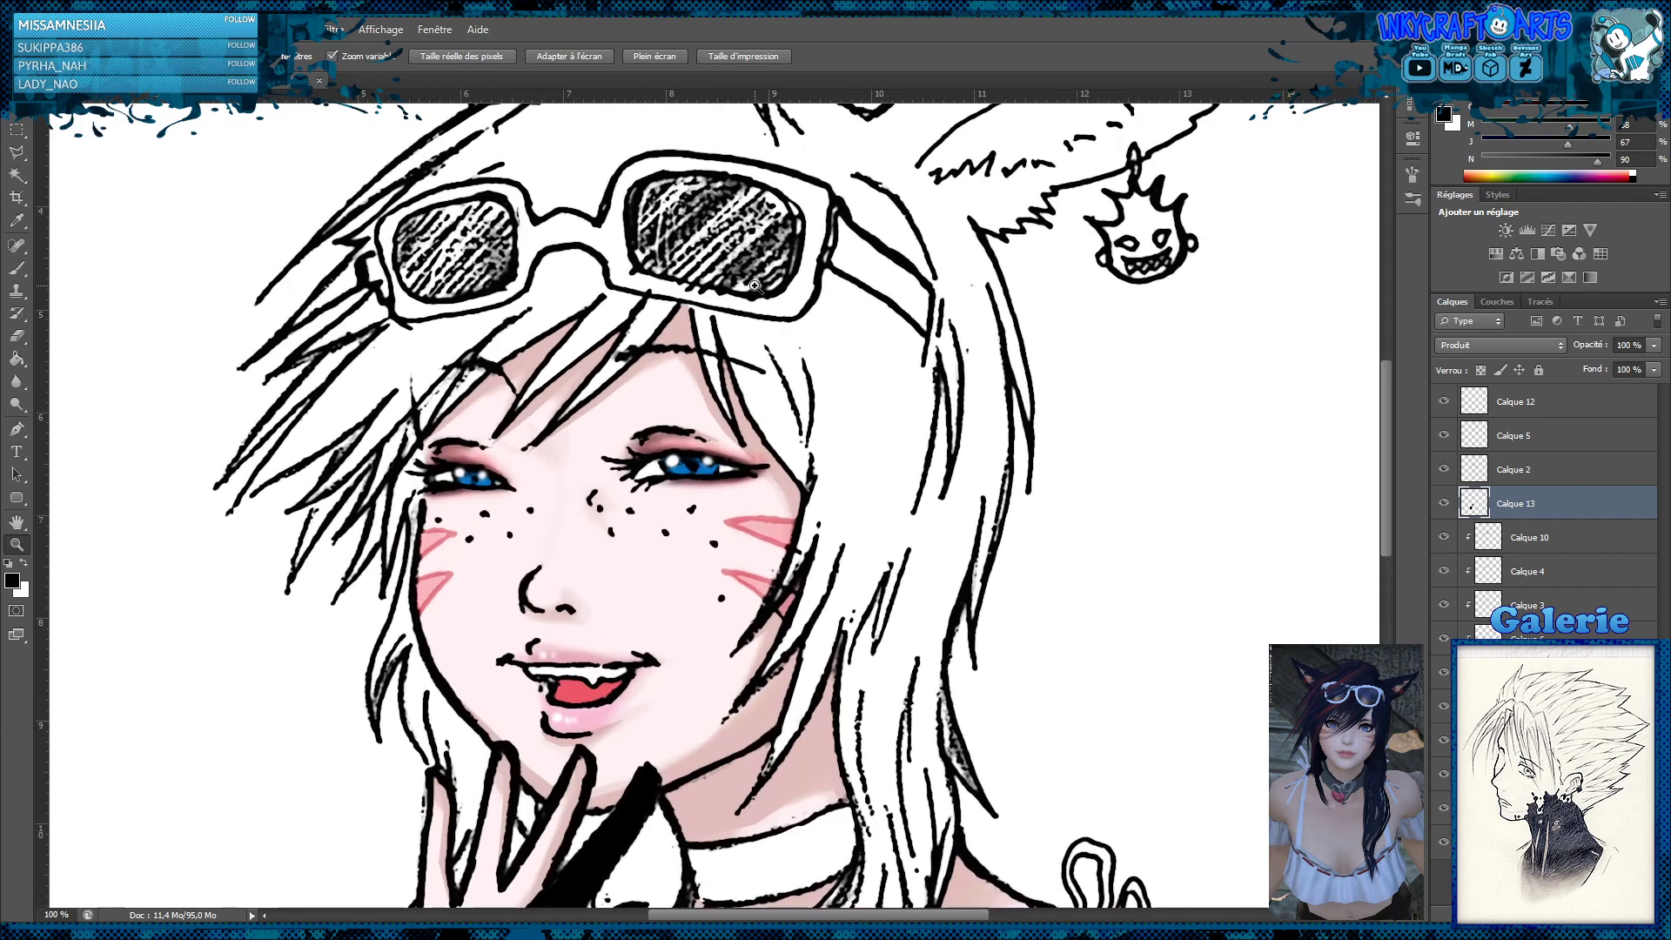
left_click(16, 152)
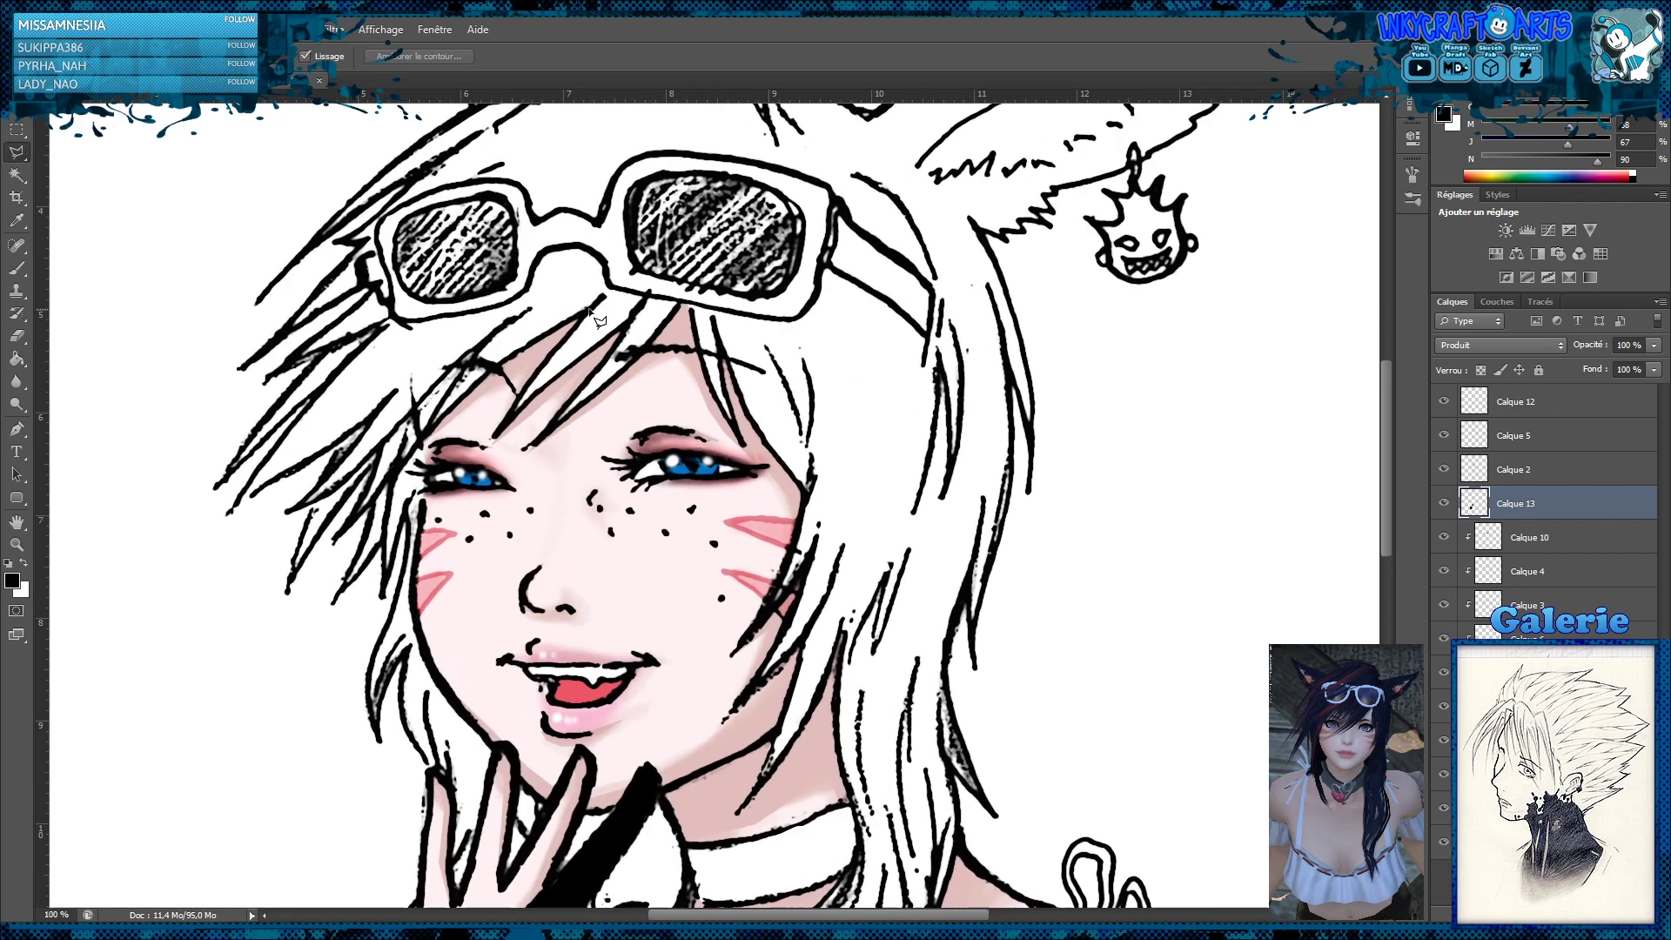
left_click(637, 272)
mouse_move(748, 303)
left_mouse_down()
mouse_move(800, 270)
mouse_move(810, 217)
mouse_move(735, 186)
mouse_move(666, 177)
mouse_move(630, 198)
mouse_move(651, 279)
left_mouse_up()
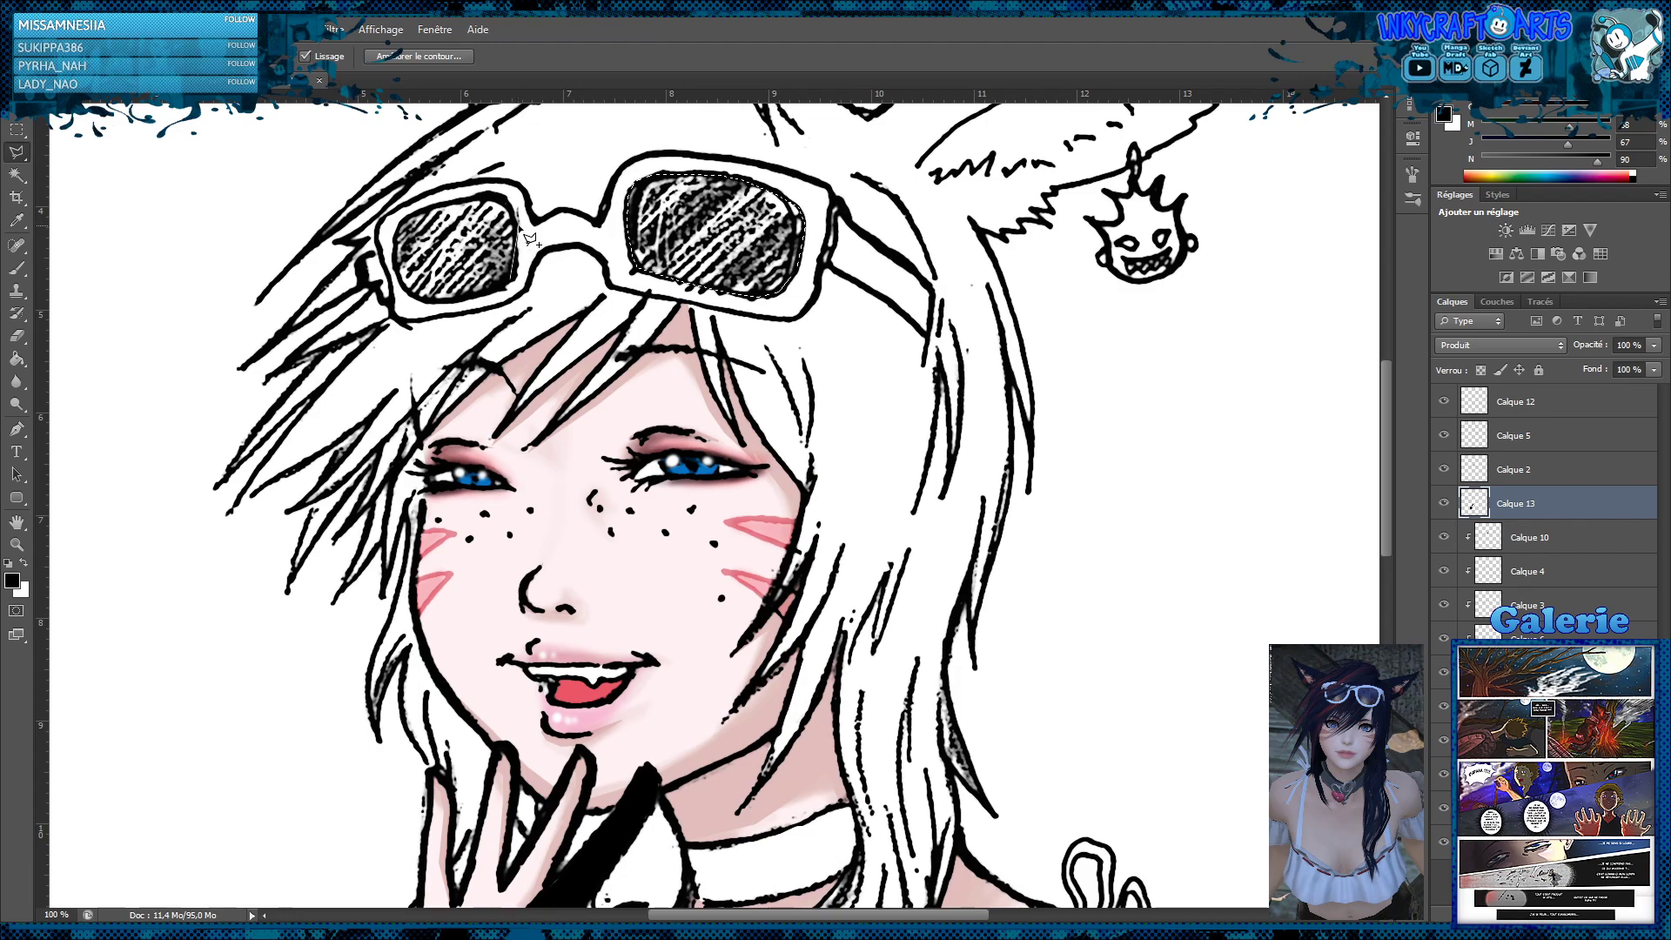
Add the outline of the smaller sunglasses lens to the selection with the Polygonal Lasso
left_click(513, 207)
left_click(489, 191)
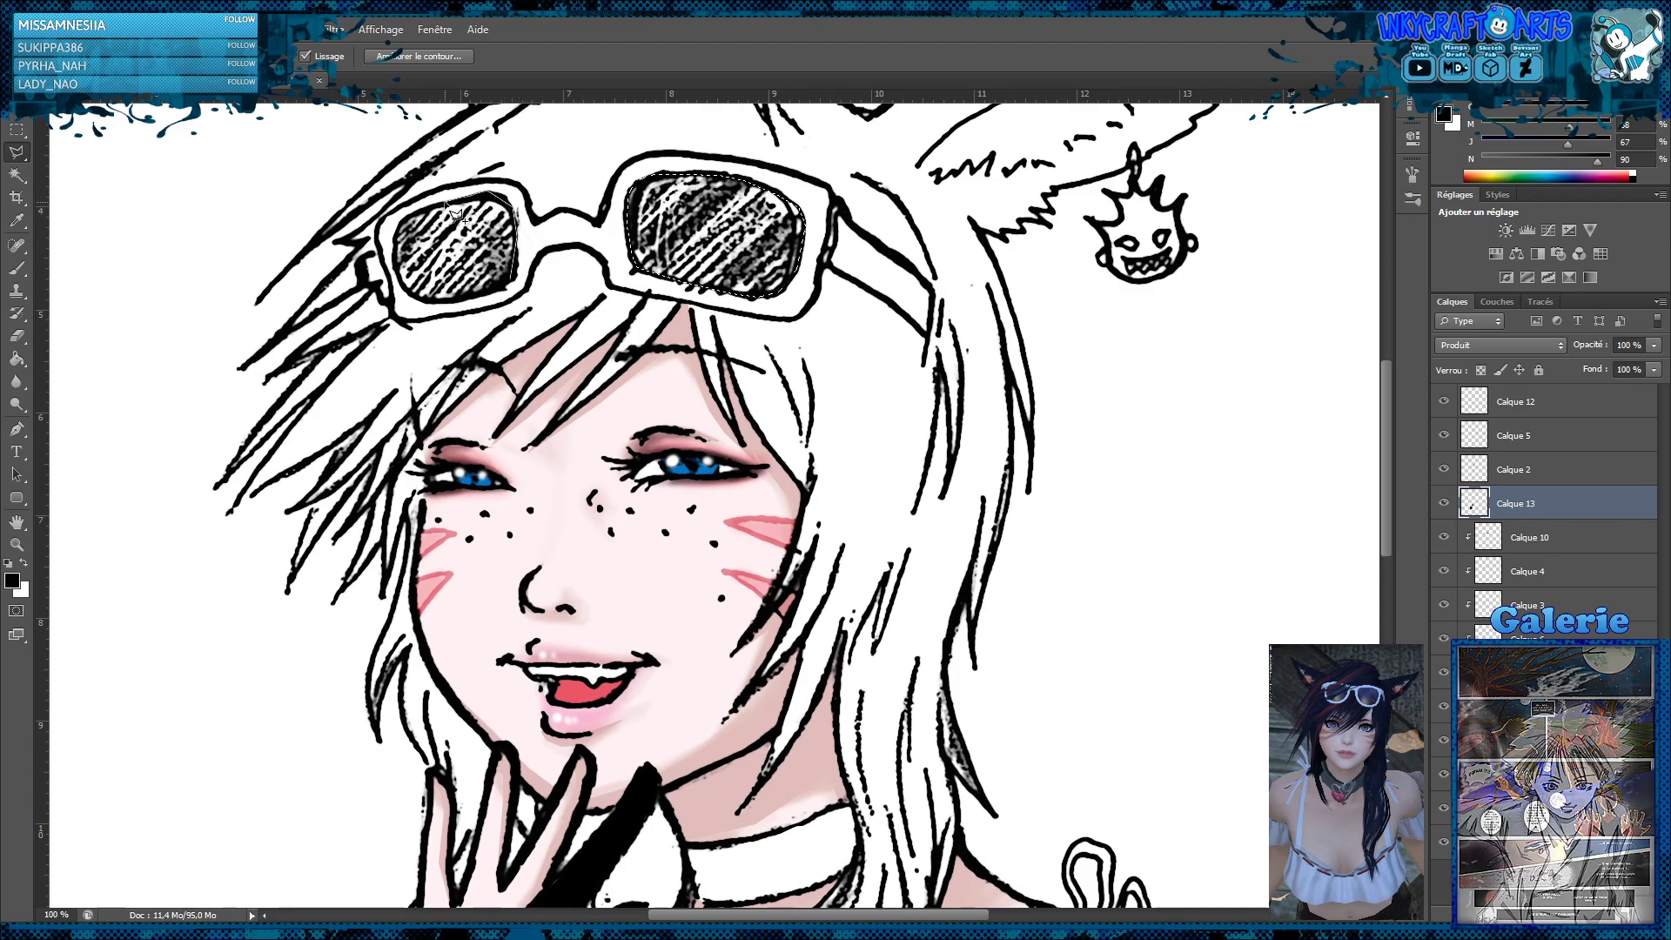
left_click(408, 214)
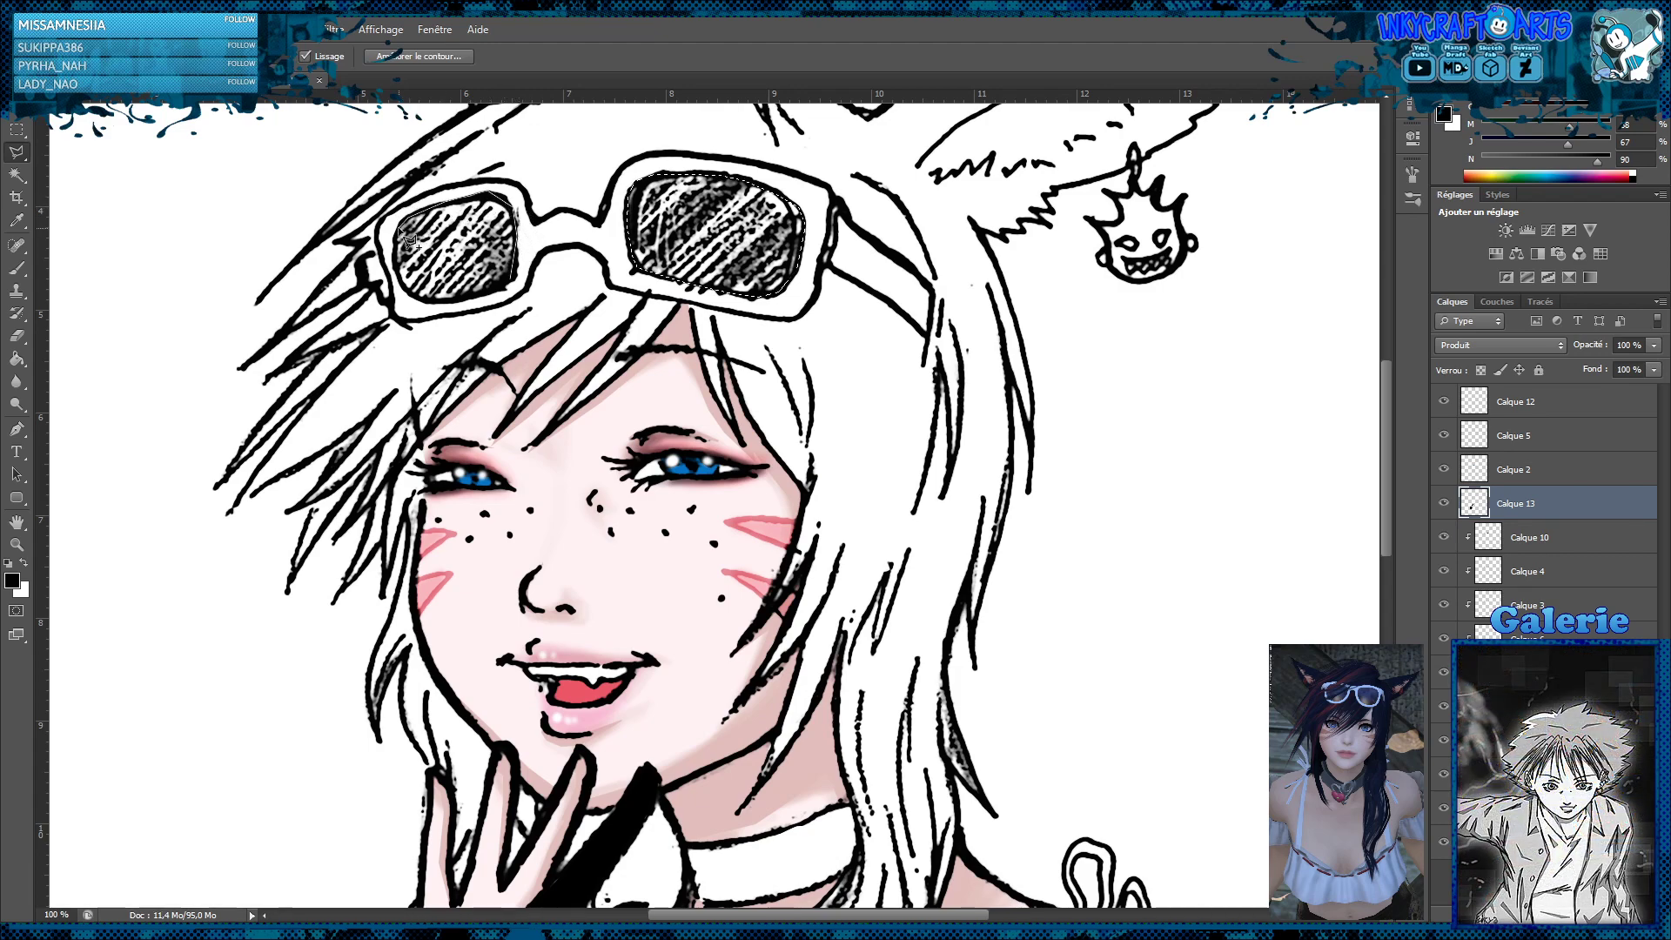
left_click(395, 234)
left_click(393, 258)
left_click(399, 281)
left_click(410, 295)
left_click(431, 302)
left_click(476, 297)
double_click(502, 287)
Fill both selected lenses with black on a new layer above Calque 13, set it to Produit, and clear the selection
left_click(17, 357)
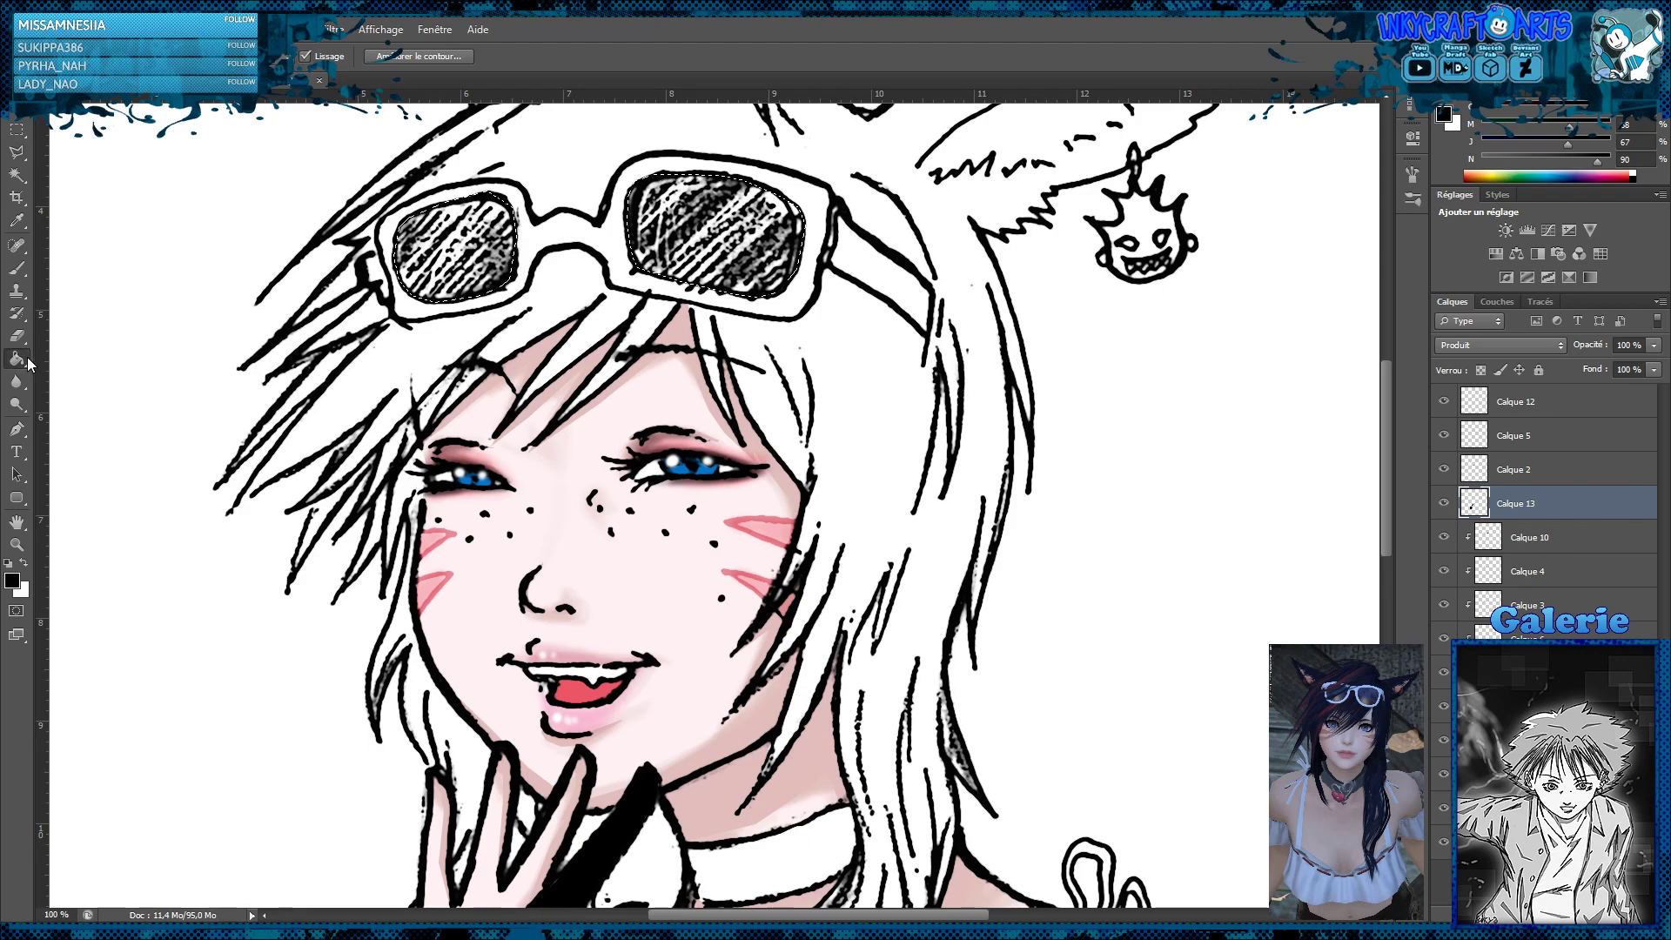
key("ctrl+shift+alt+n")
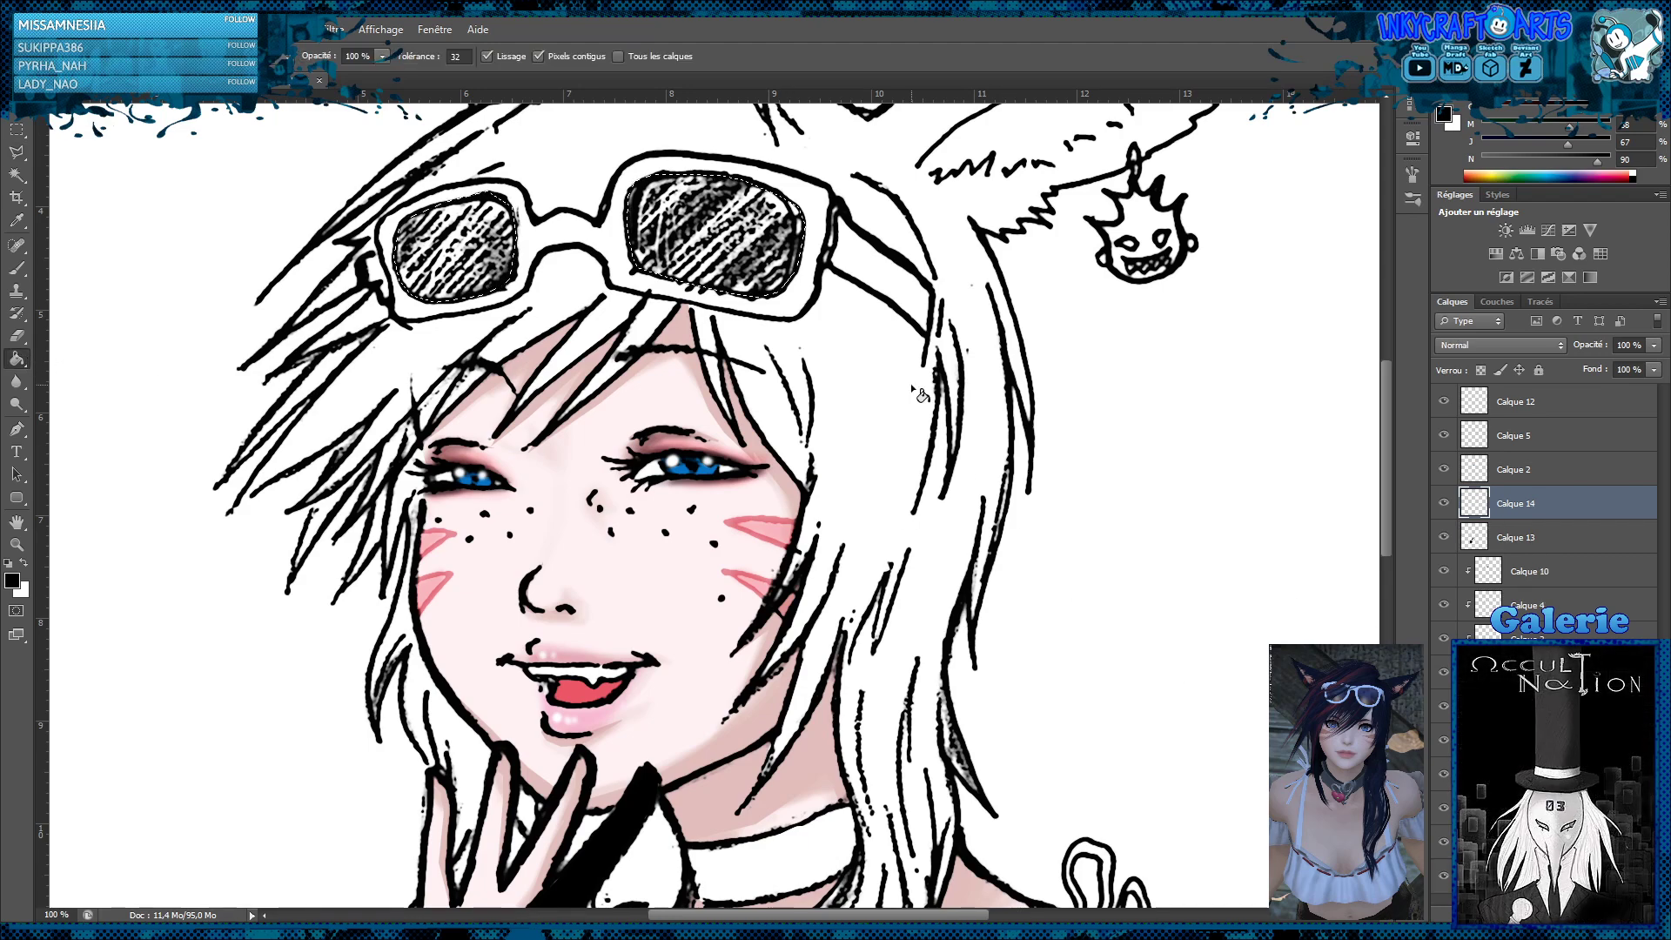
key("alt+BackSpace")
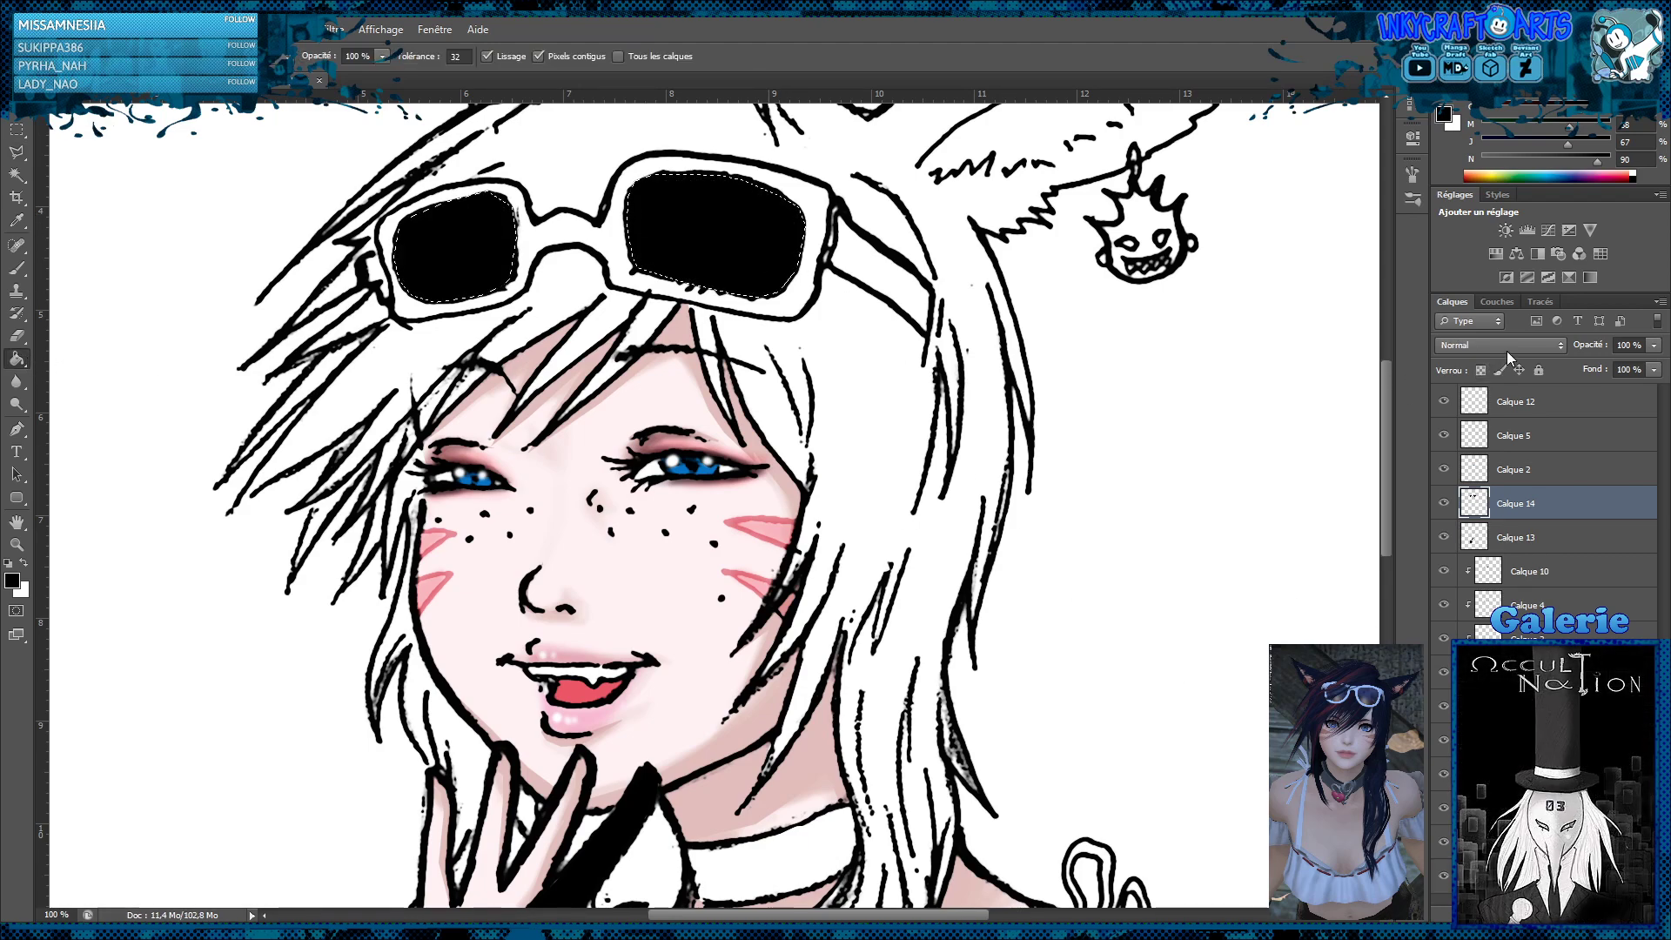
left_click(1462, 418)
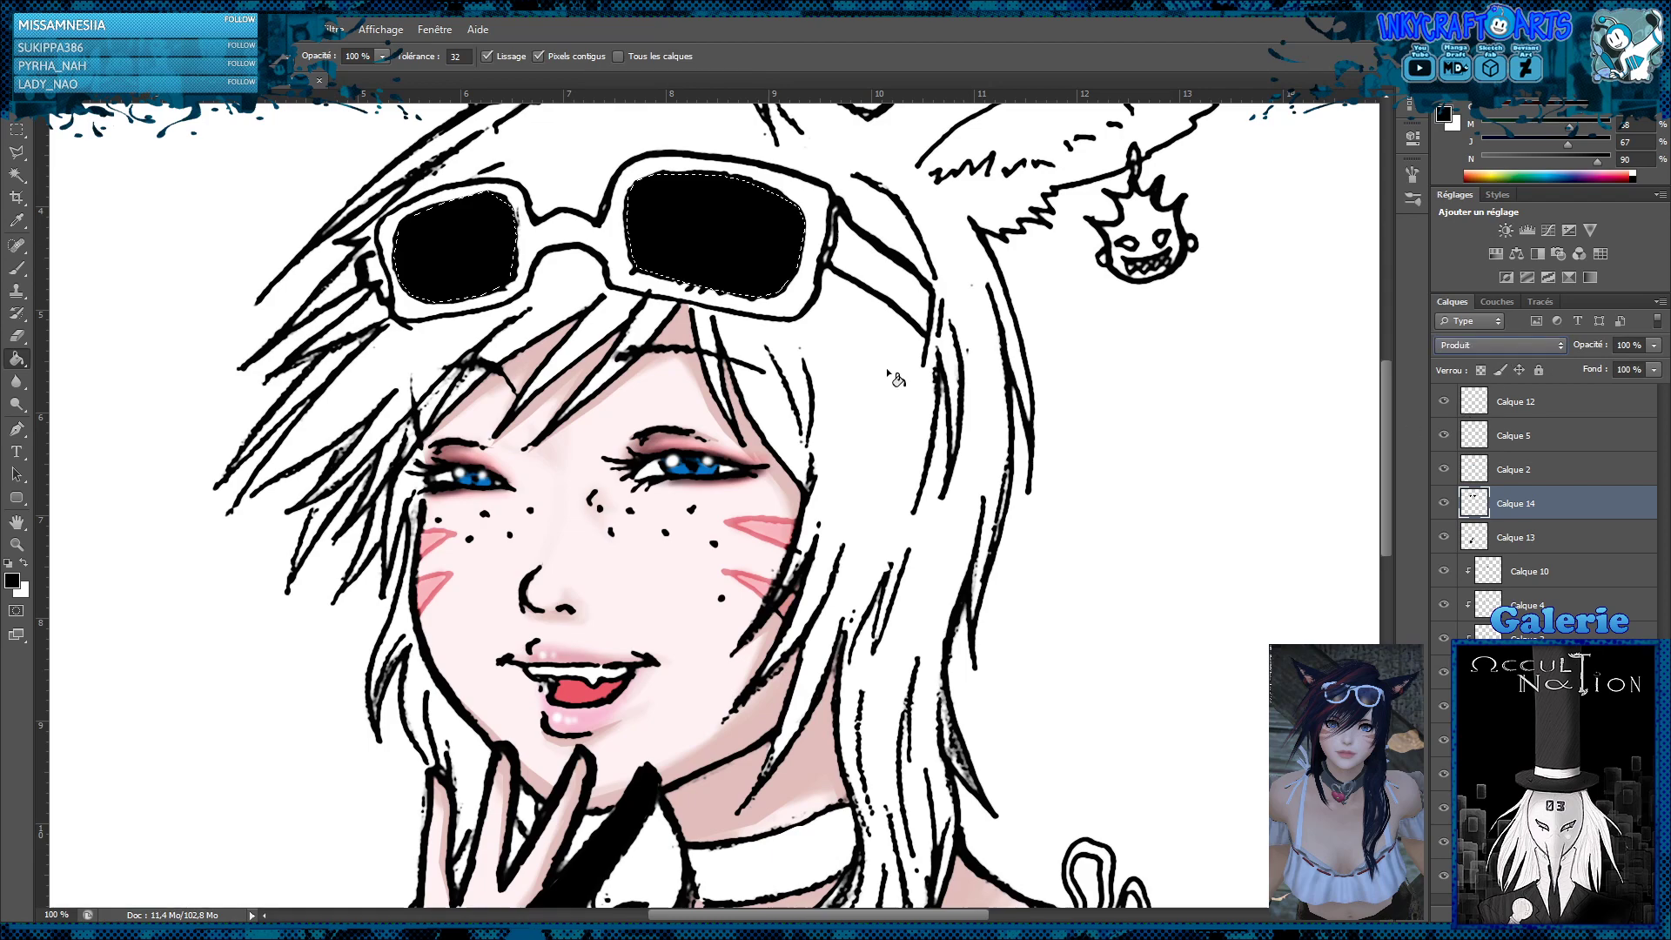
left_click(16, 130)
left_click(250, 161)
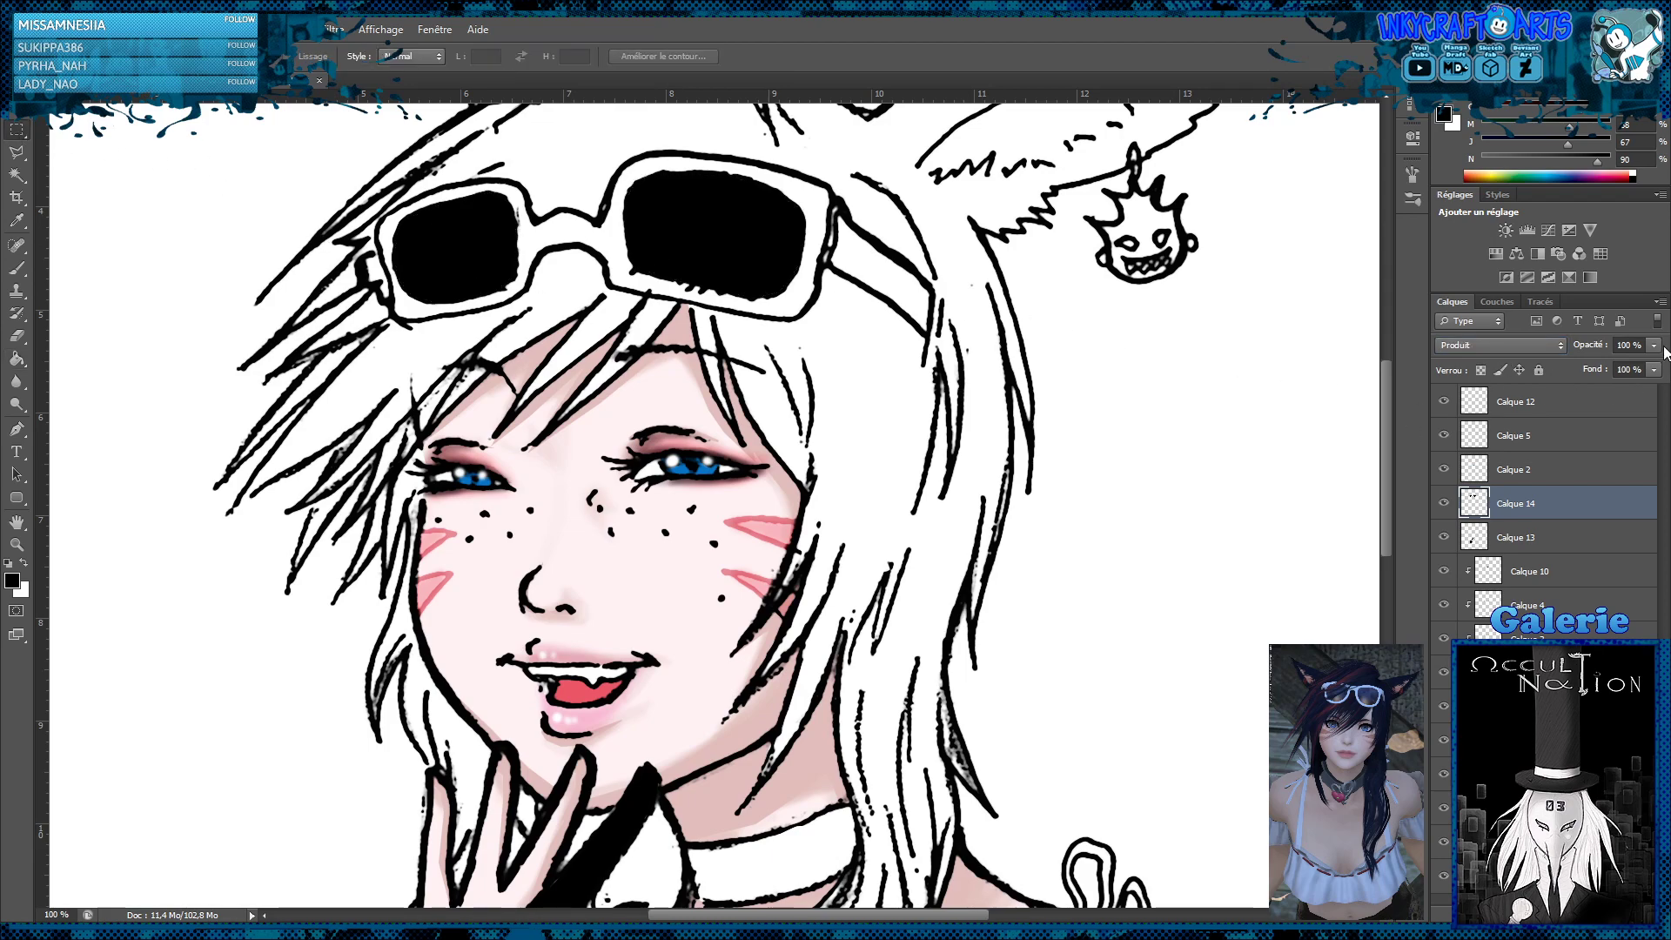
Lower the lens layer's opacity to 86 % and the glove layer Calque 13's opacity to 77 %
left_click_drag(1653, 368, 1642, 366)
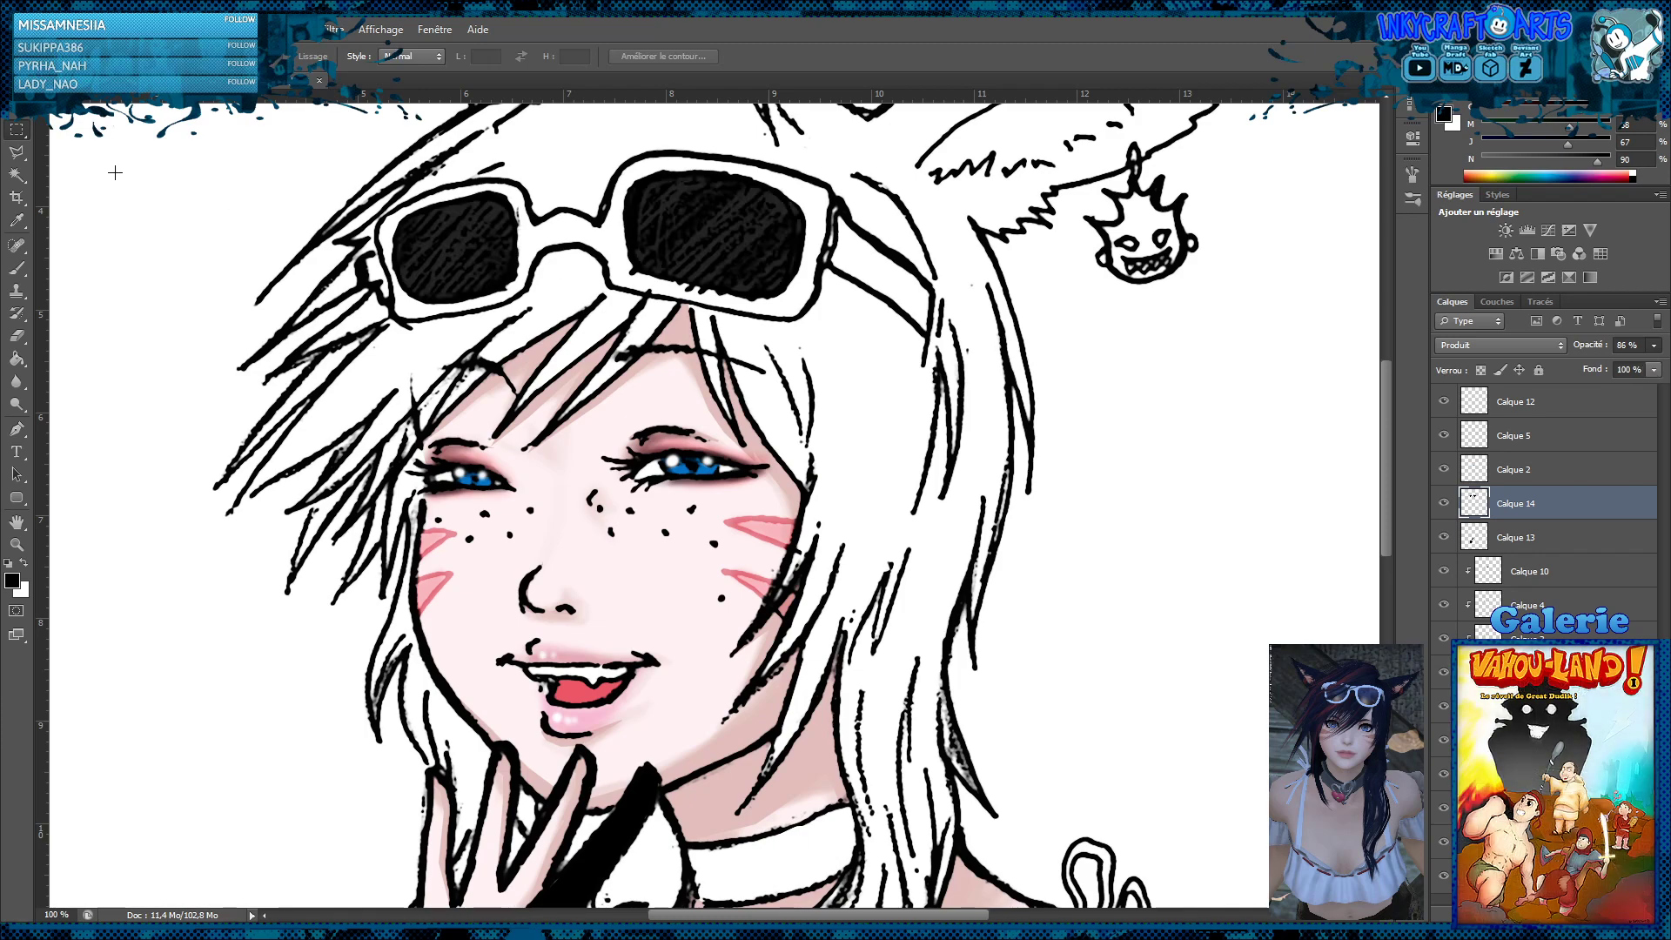
key("z")
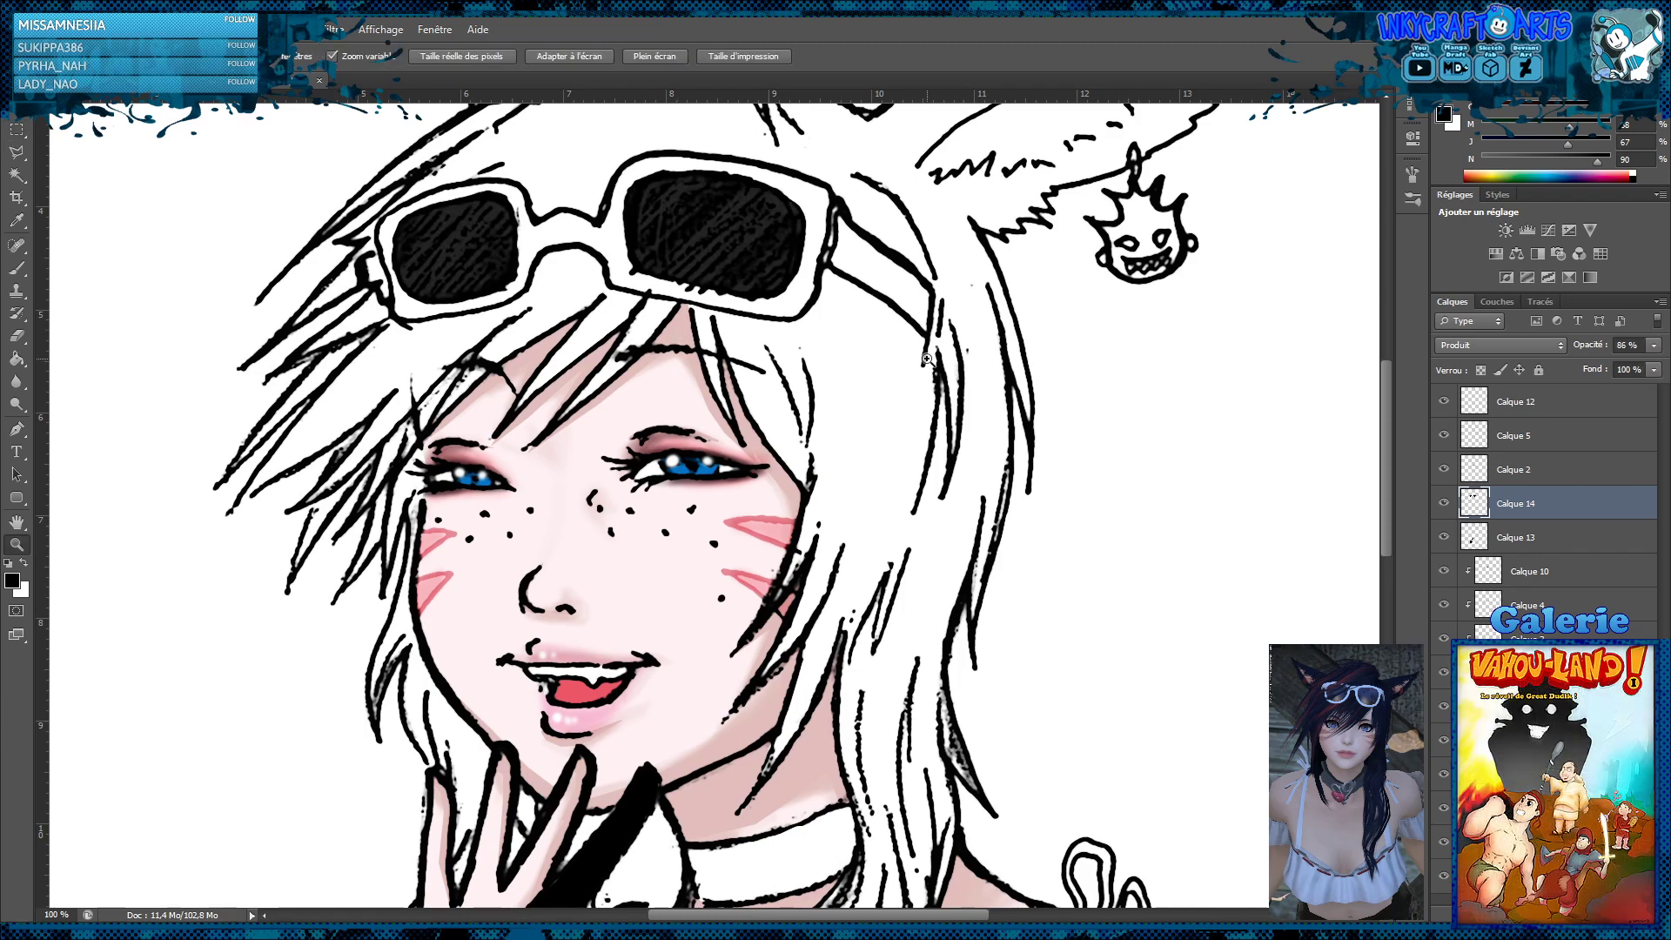
left_click(927, 358, "alt")
left_click(926, 359, "alt")
left_click(927, 358, "alt")
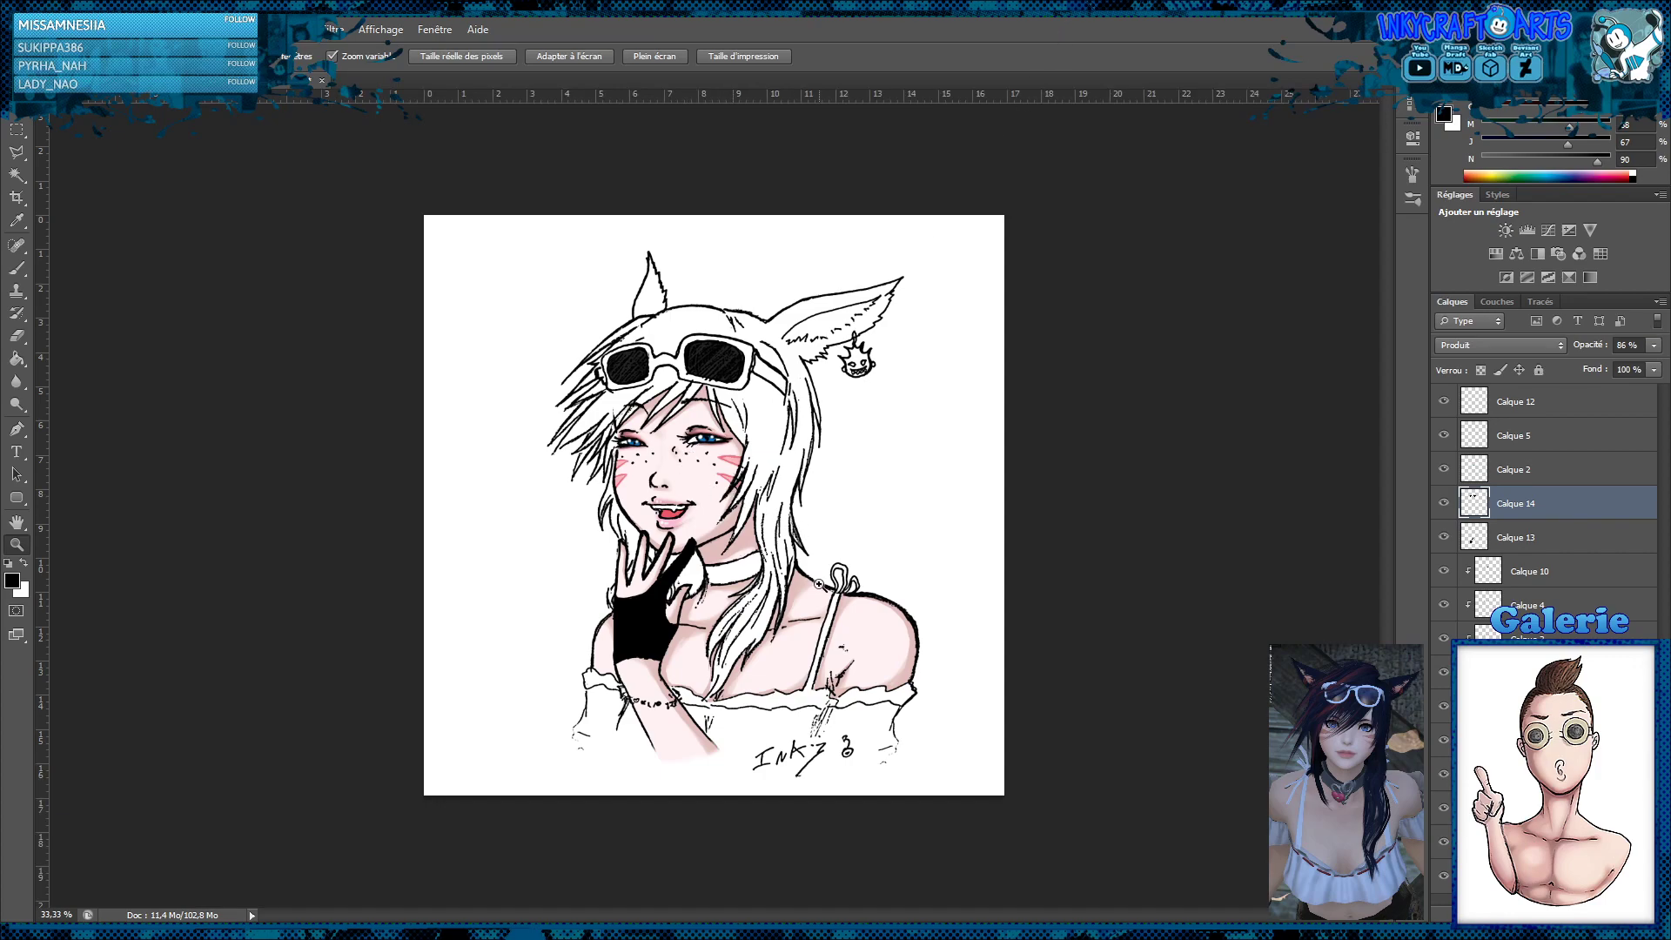
left_click(736, 648)
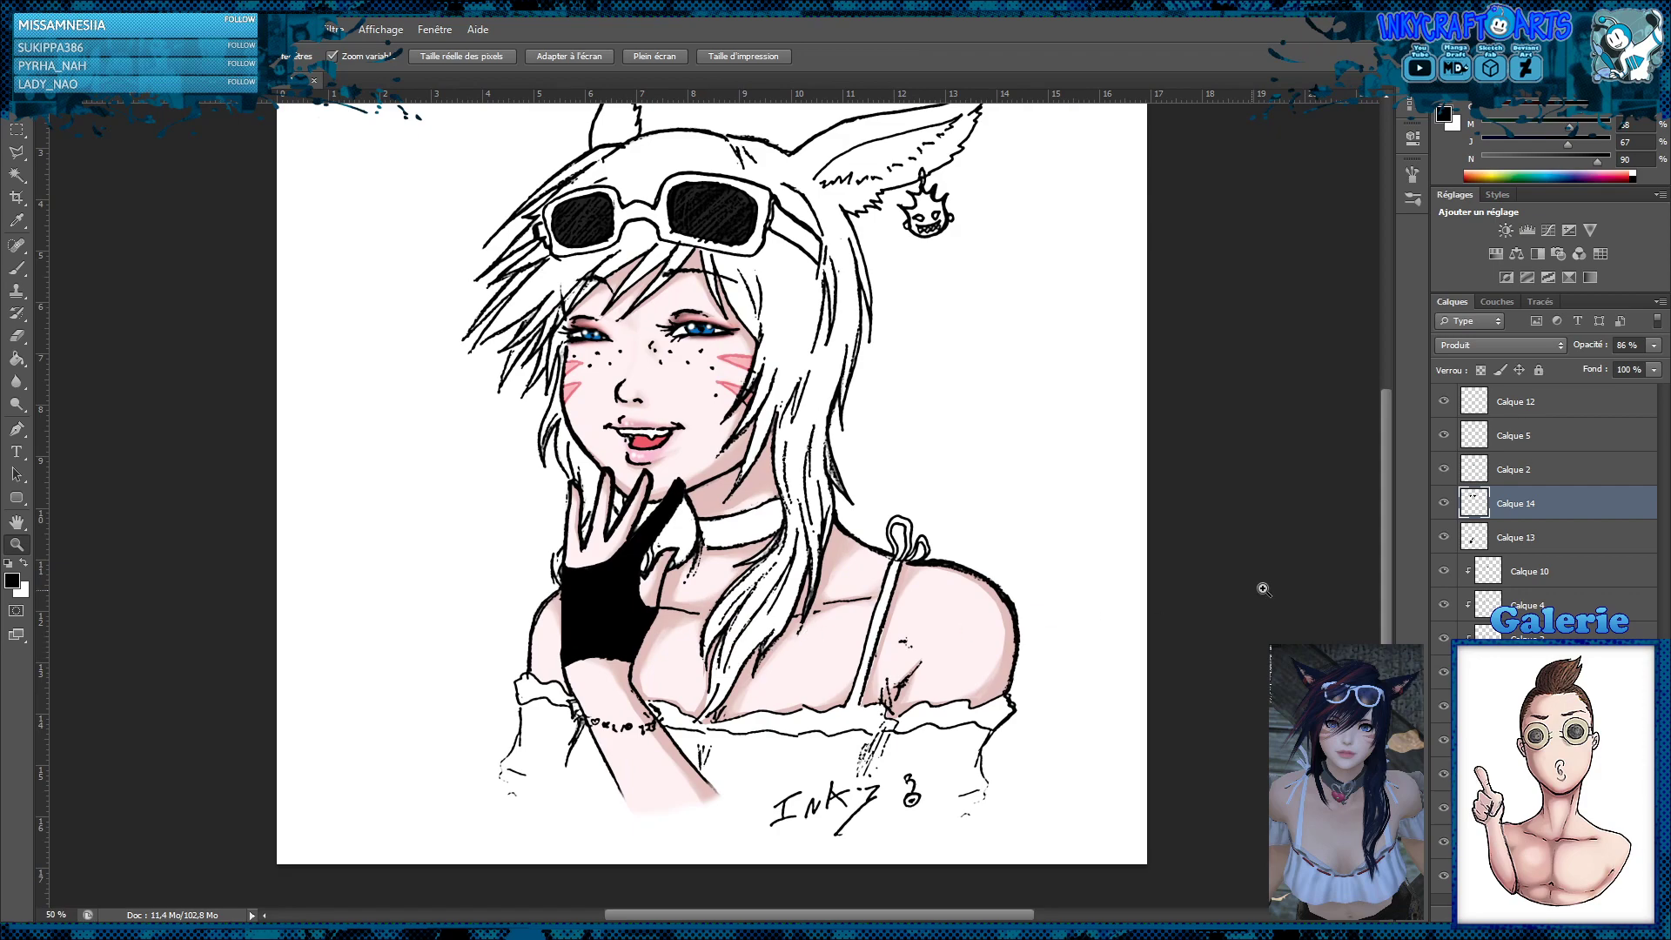
left_click(1508, 537)
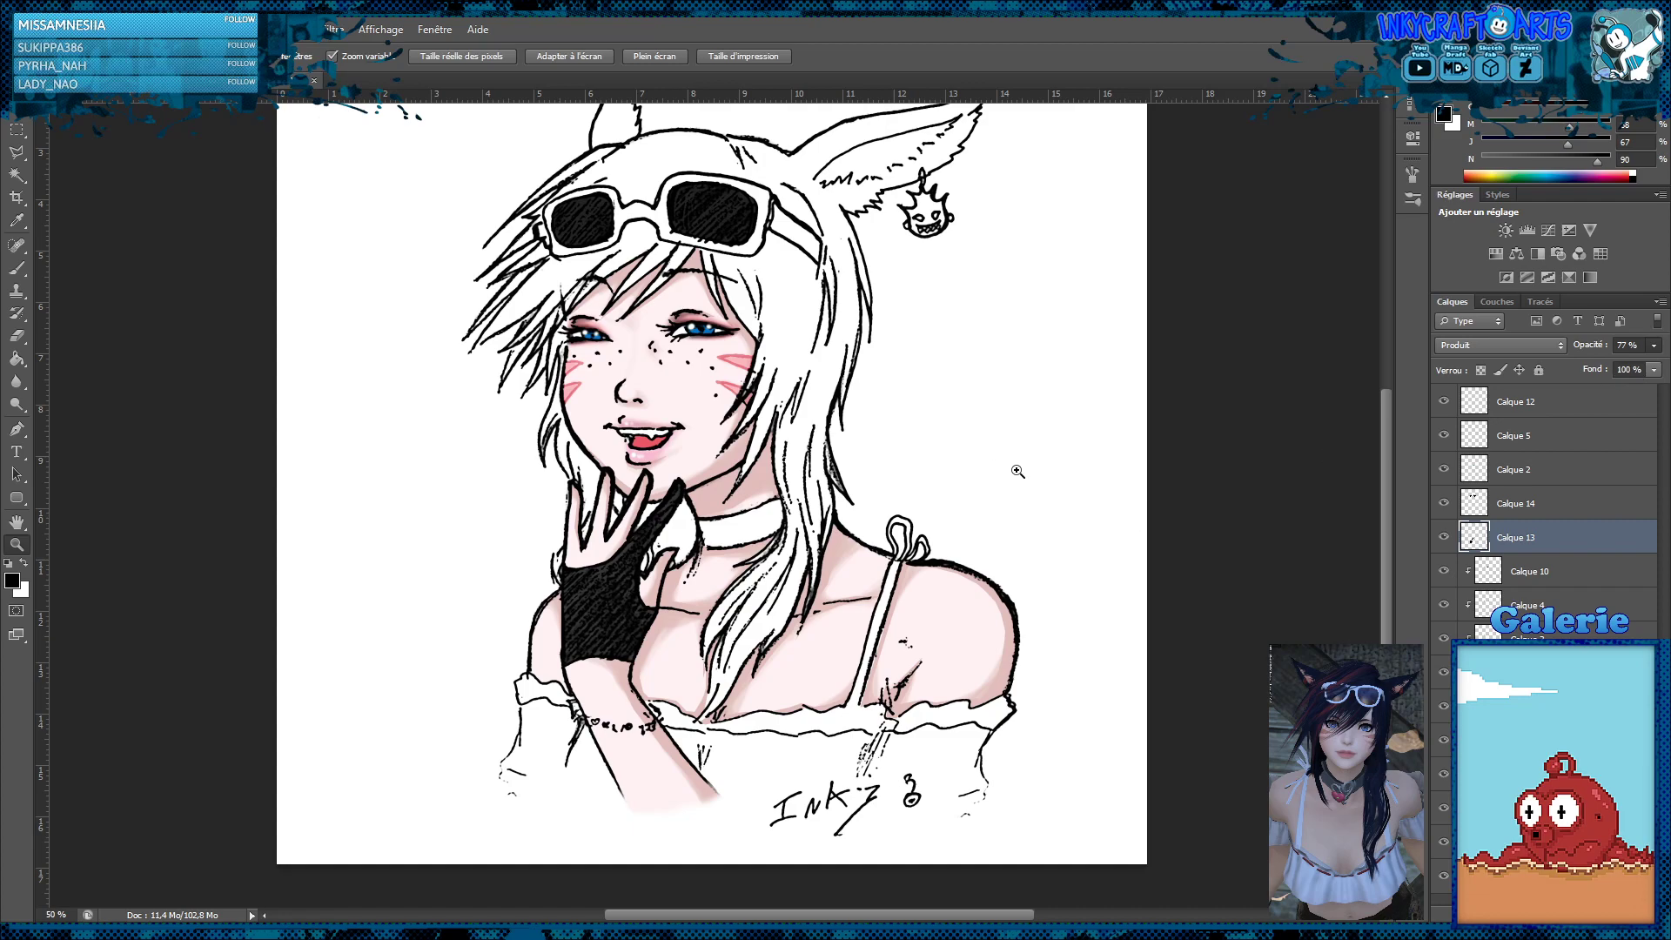
Create a new layer above the sunglasses lens layer Calque 14
left_click(1525, 506)
key("ctrl+shift+alt+n")
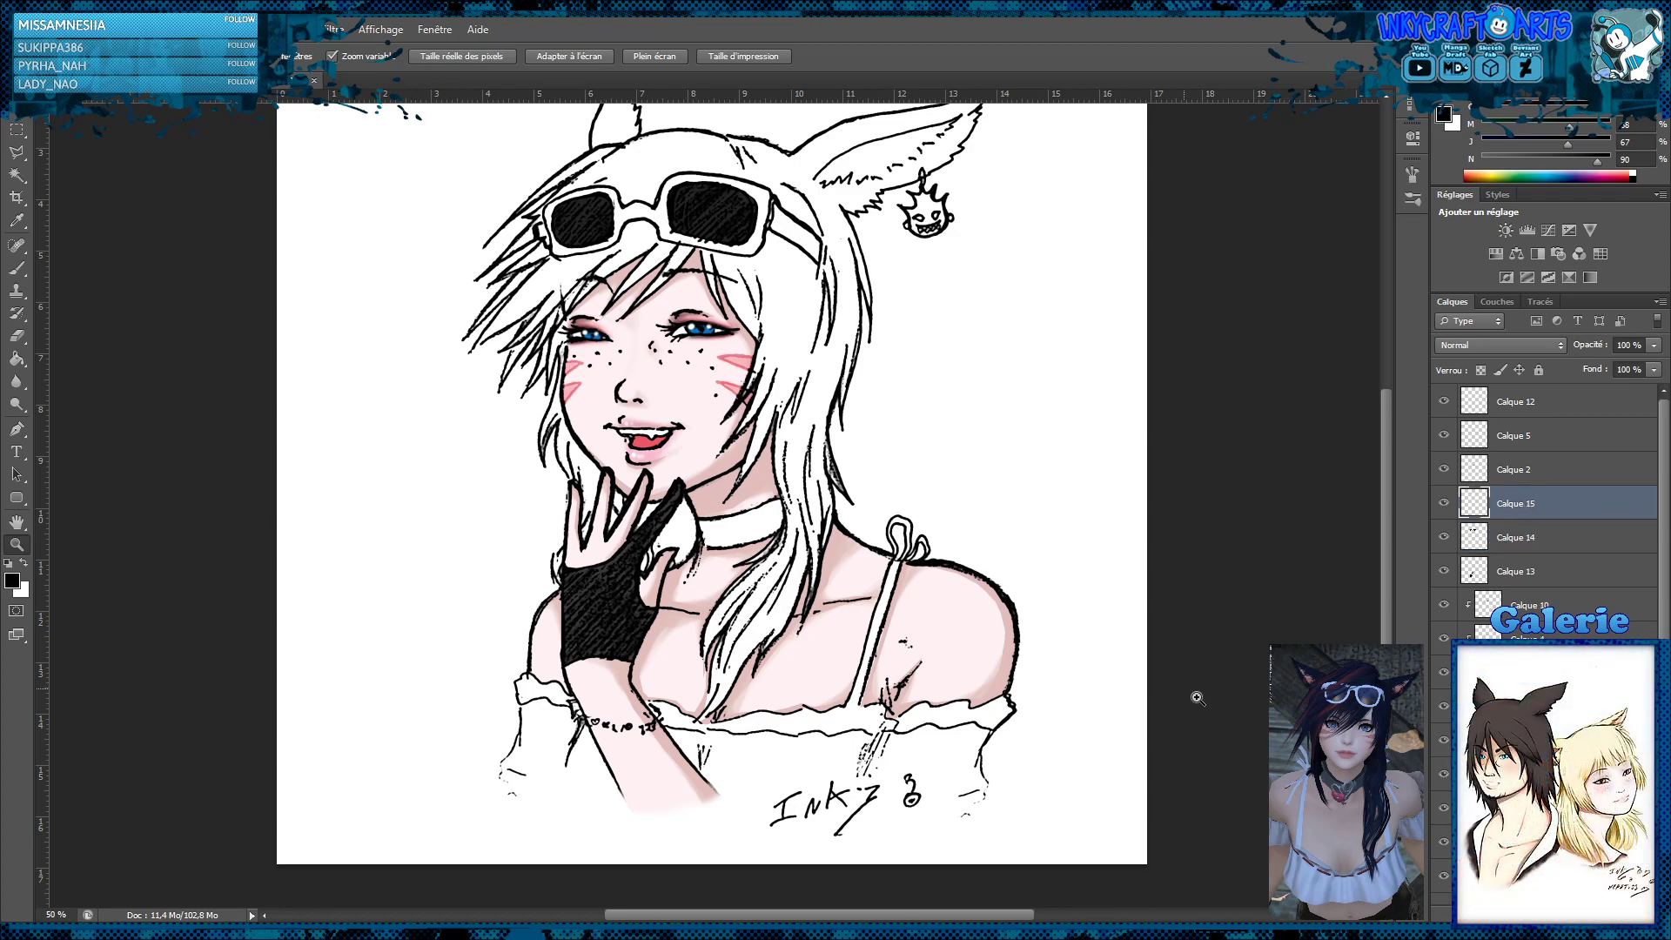
left_click(810, 618)
scroll(810, 618, "down", 3)
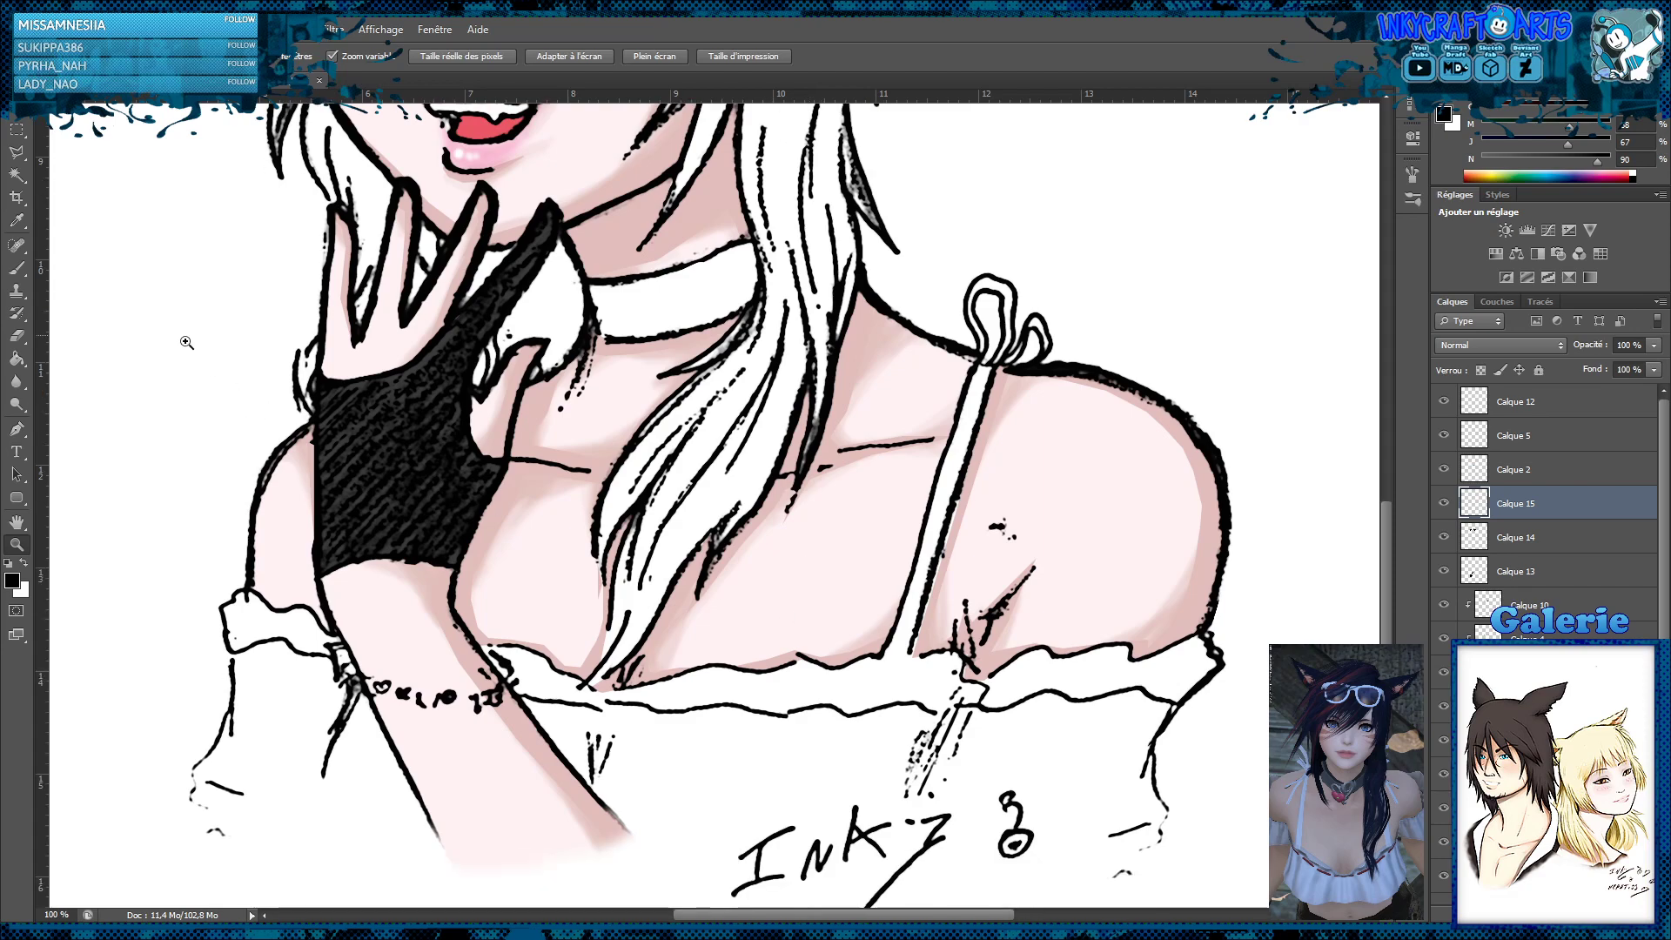
On the skin layer set to Produit, outline the skin area beside the shoulder strap with the Polygonal Lasso
left_click(16, 152)
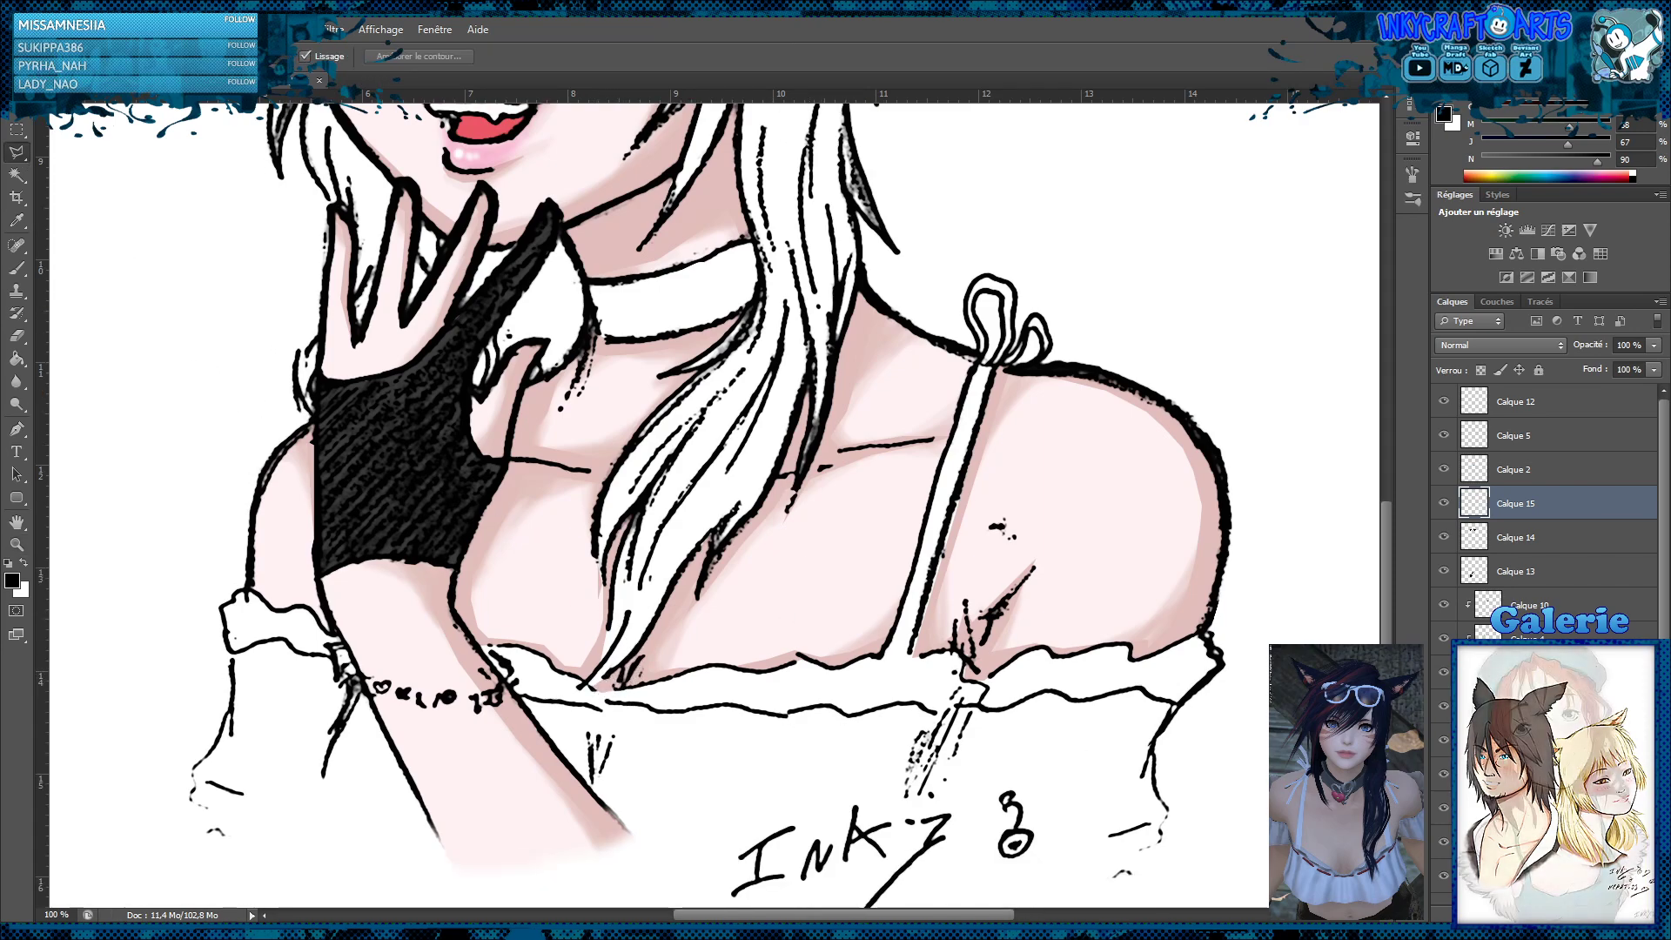
left_click(1524, 718)
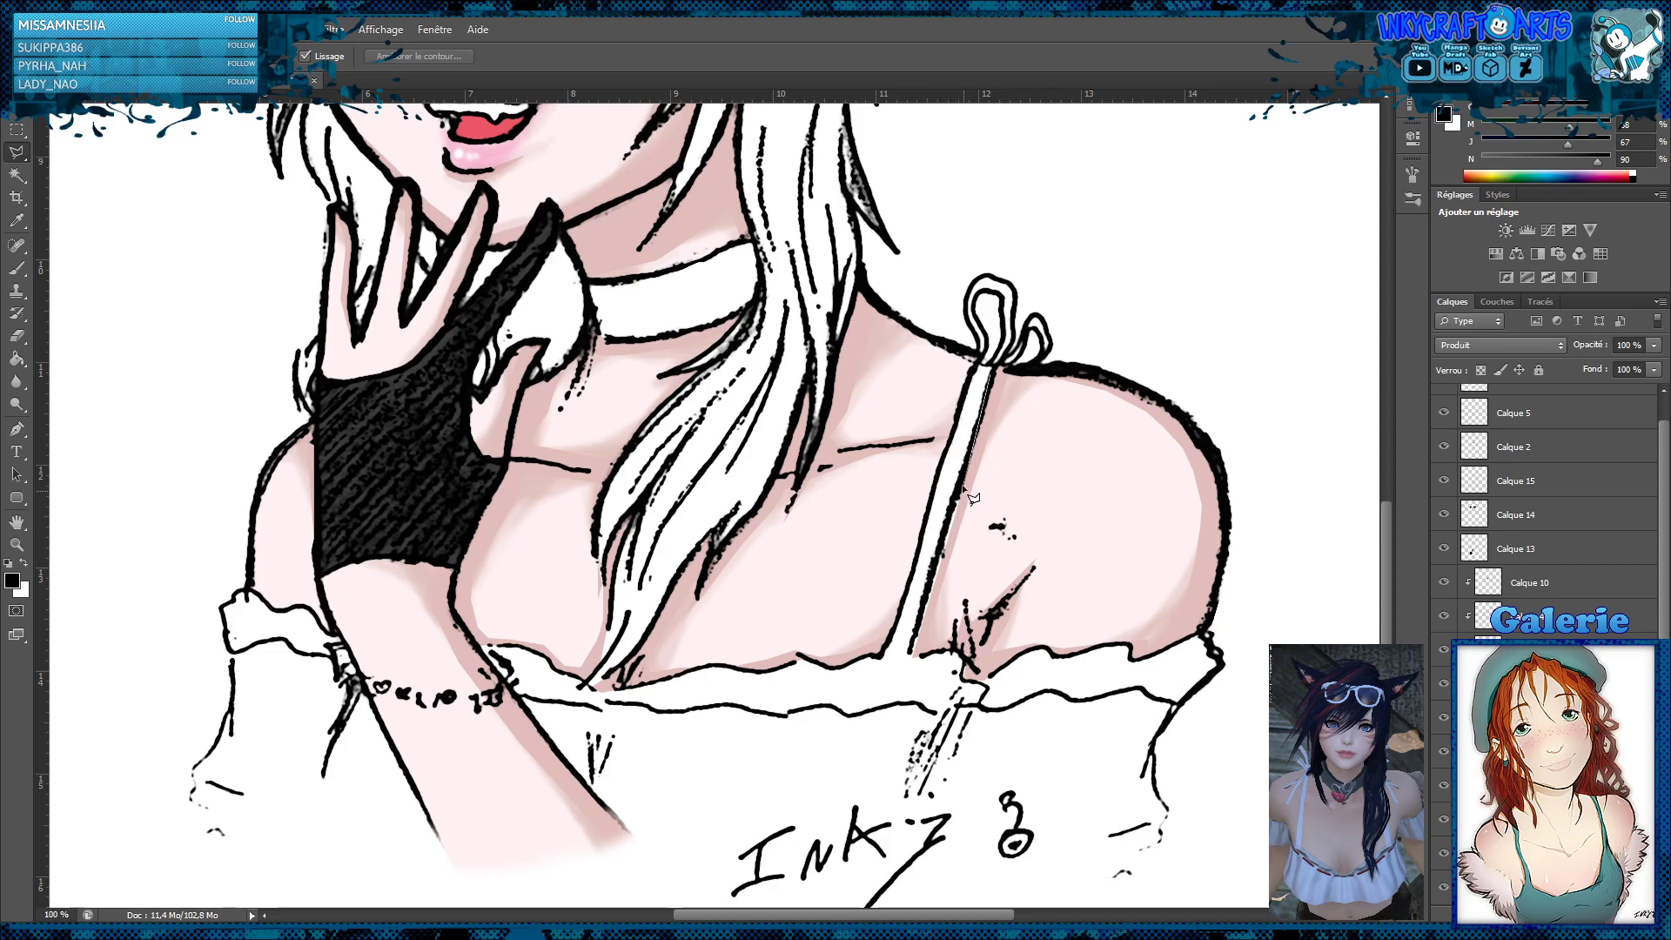
left_click(927, 657)
left_click(1048, 453)
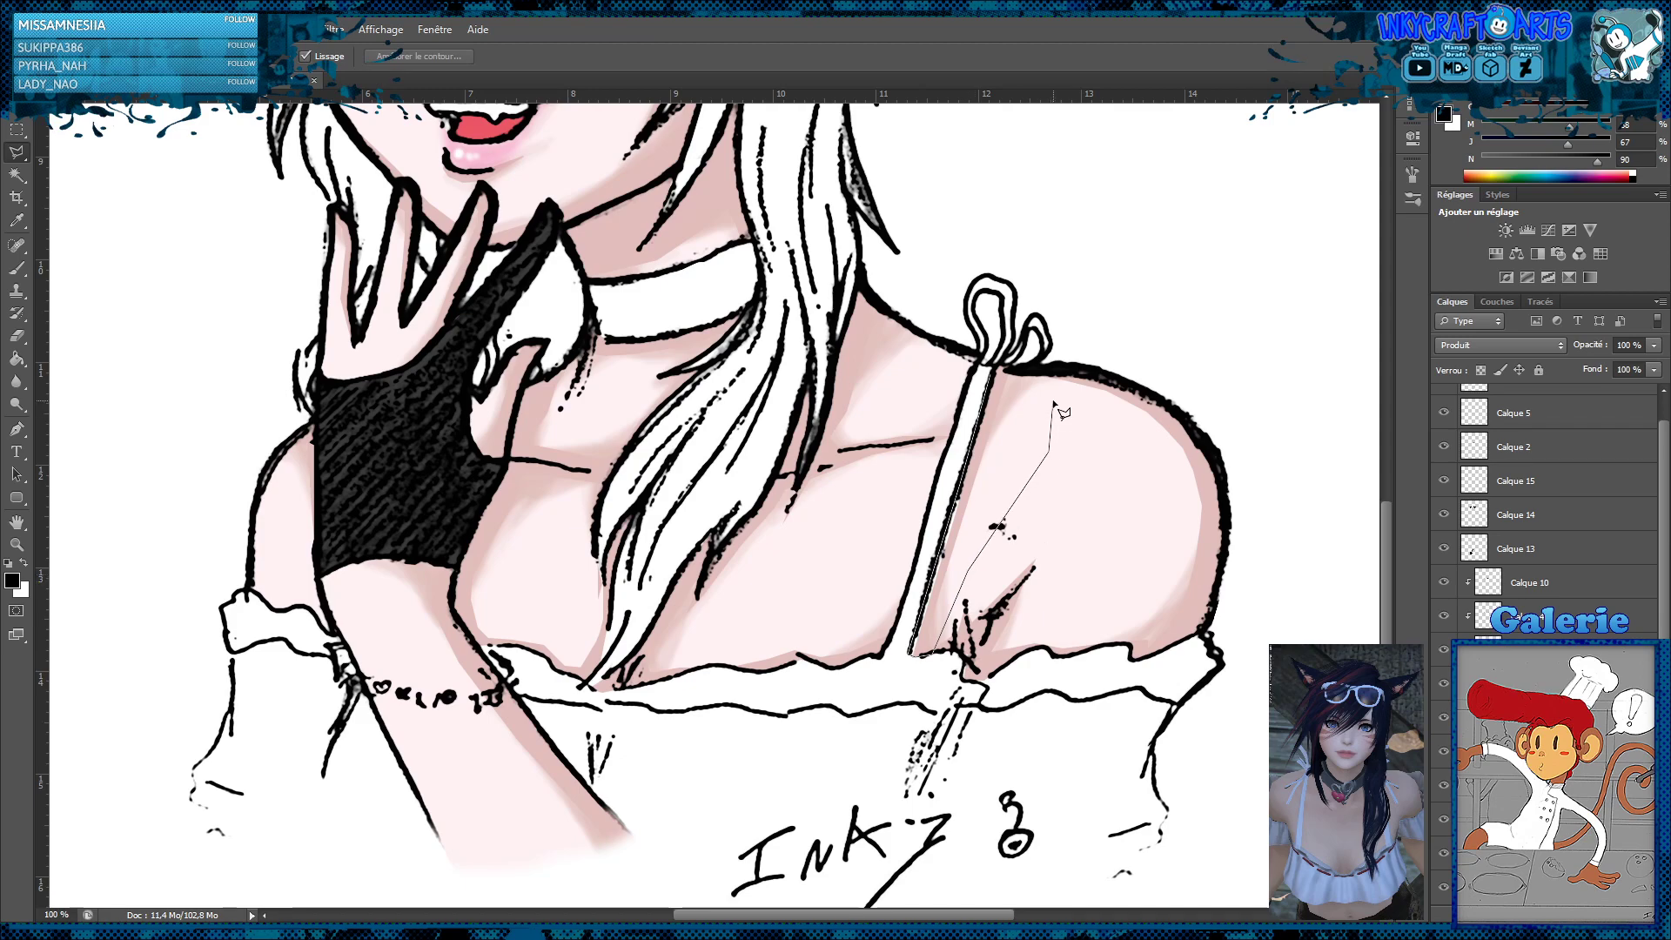
double_click(1053, 401)
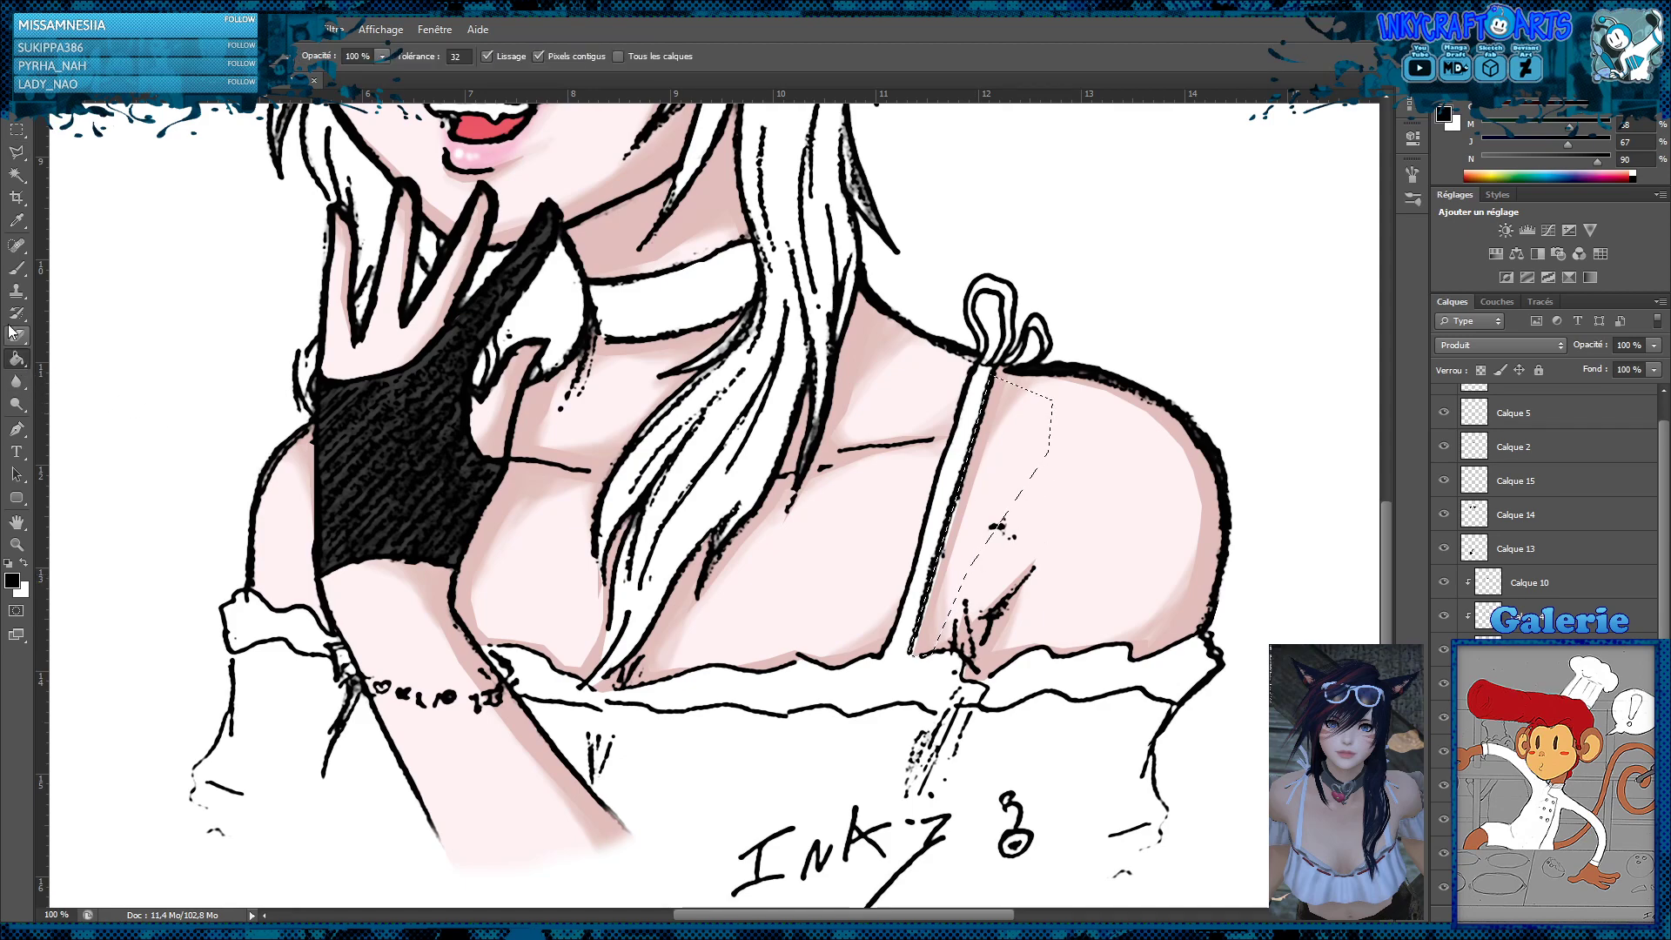
Brush sampled skin tones along the shoulder strap inside the selection and clear the selection
left_click(17, 267)
left_click(1037, 454, "alt")
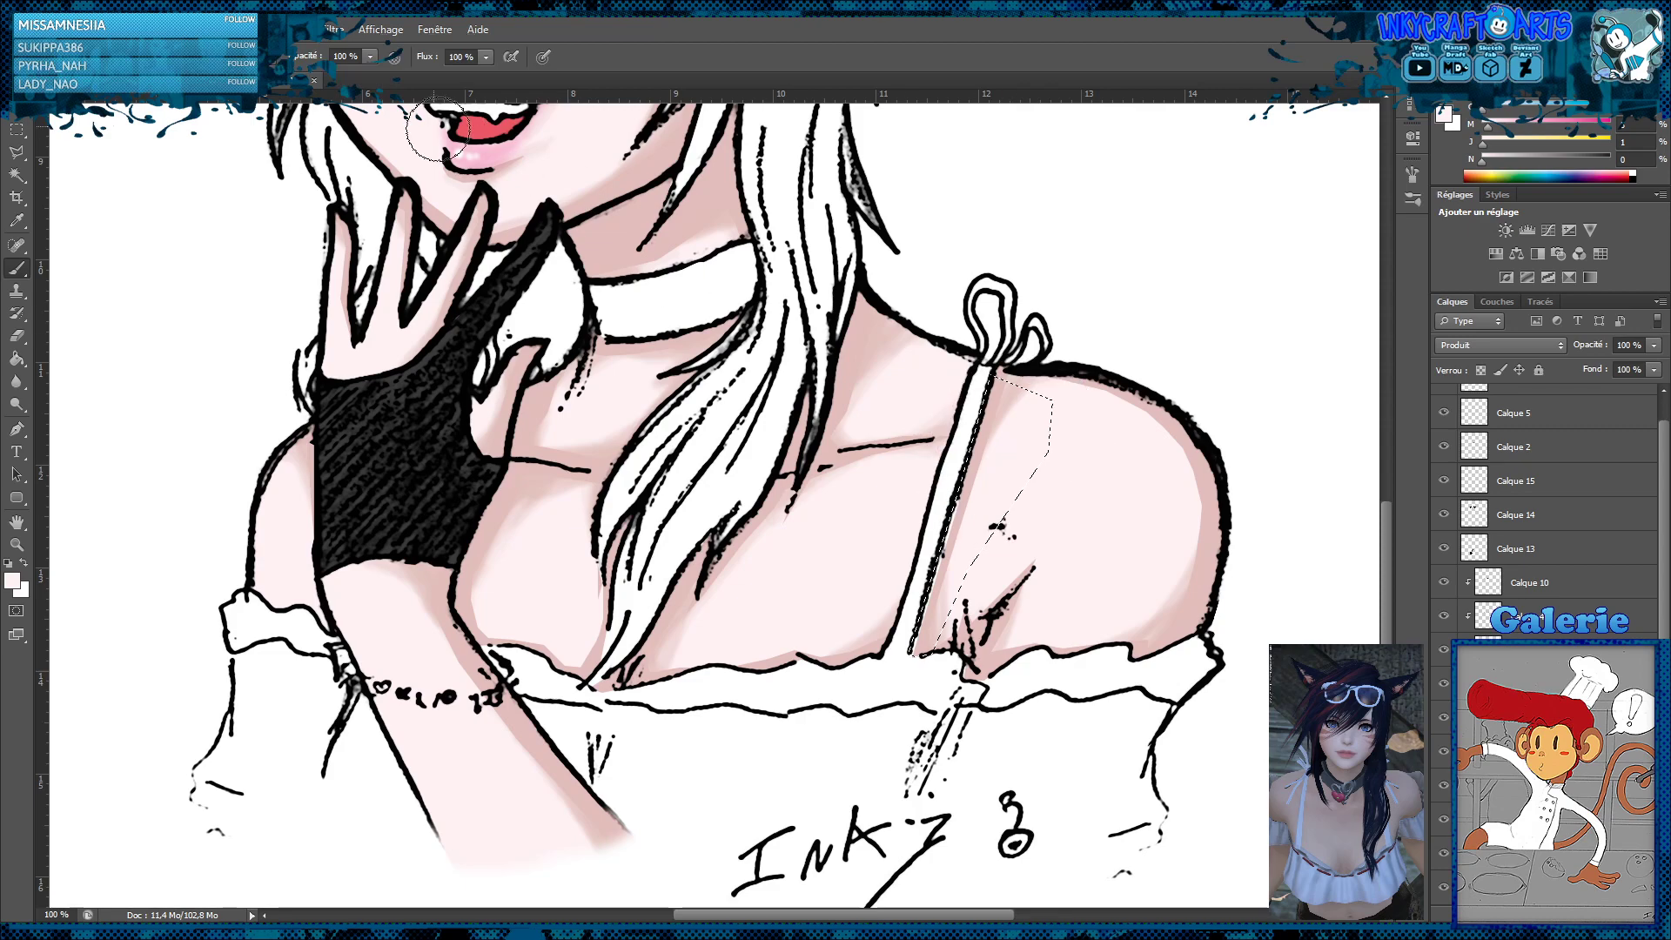
mouse_move(984, 395)
left_mouse_down()
mouse_move(947, 470)
mouse_move(926, 602)
left_mouse_up()
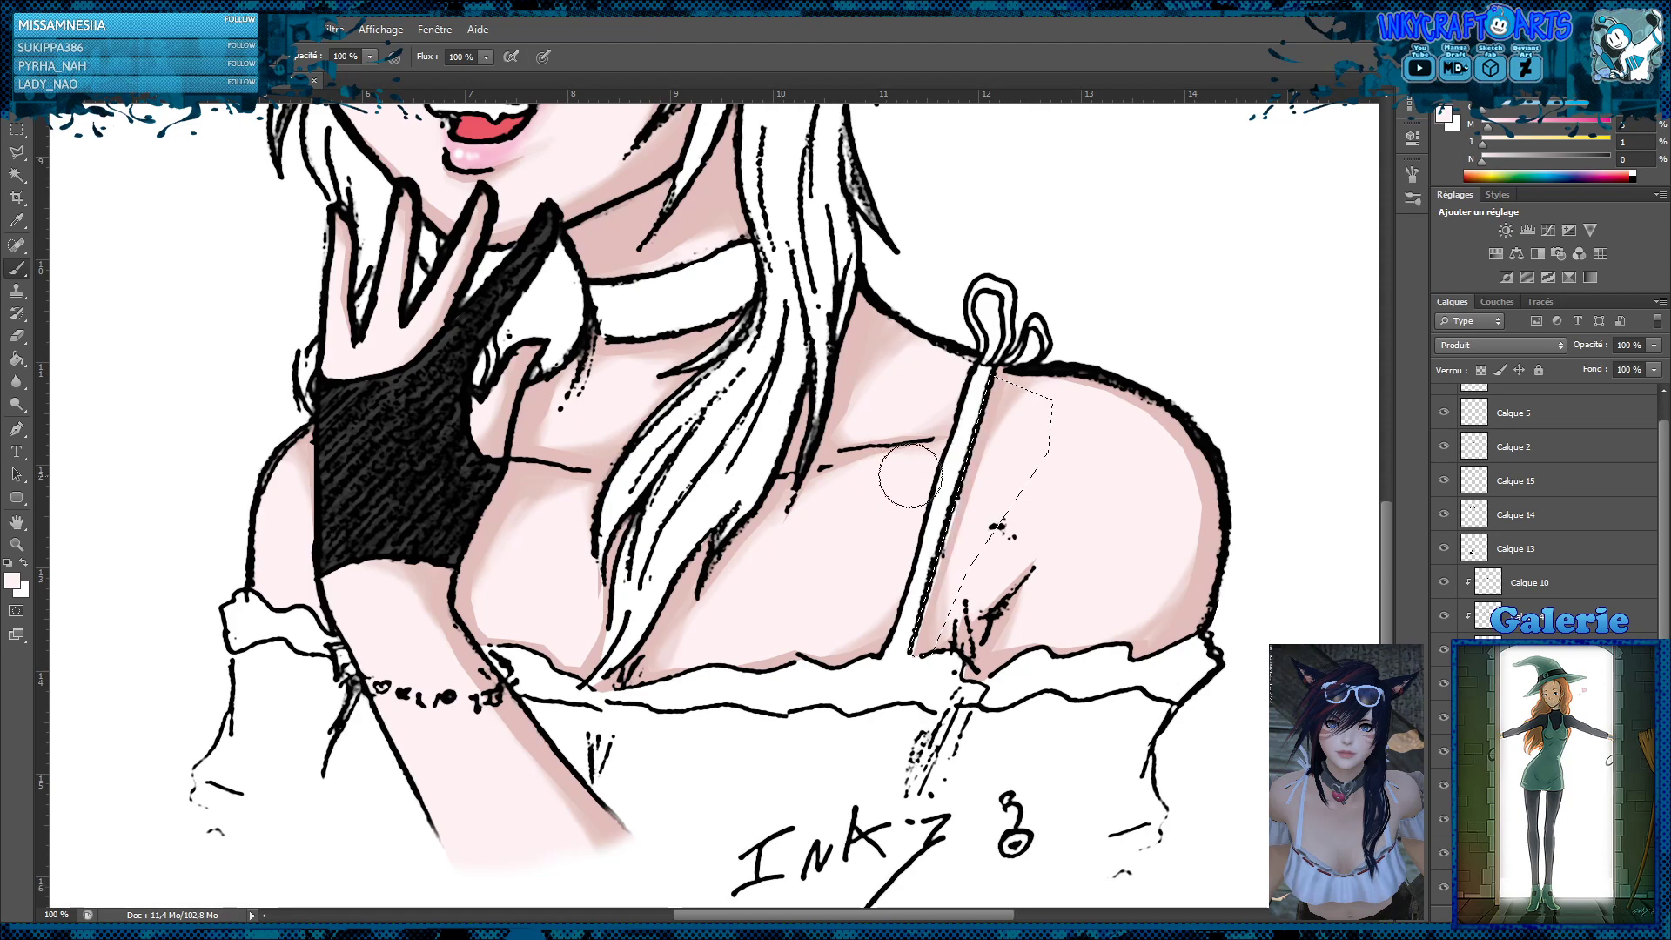
left_click(973, 474, "alt")
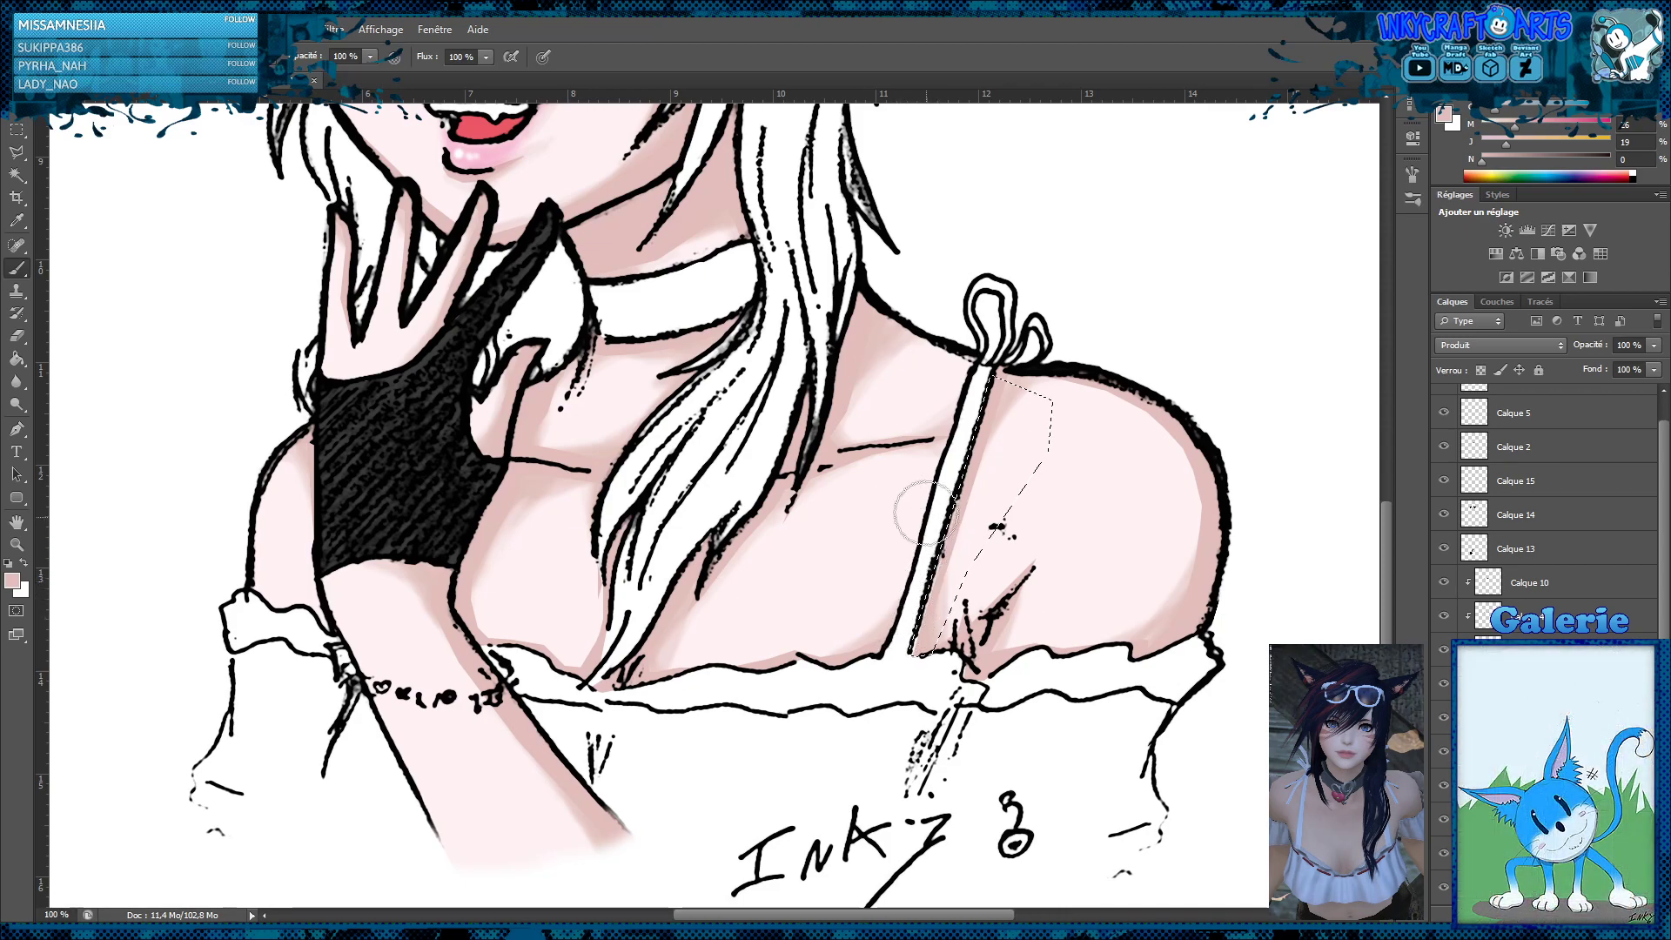
key("m")
key("ctrl+d")
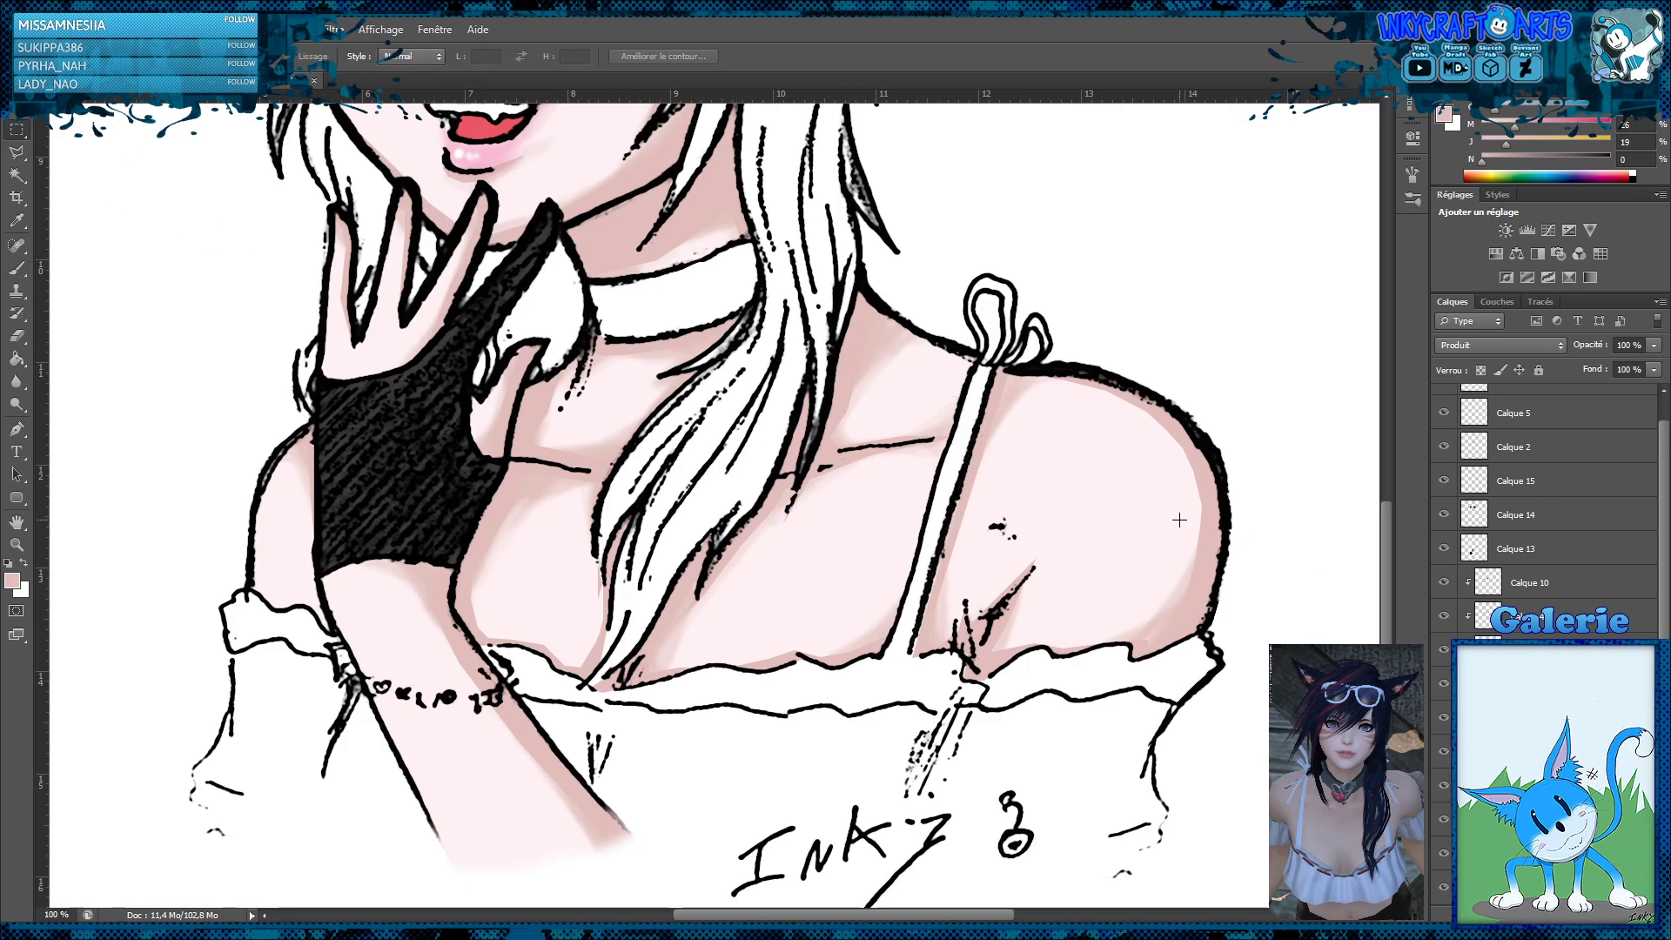
On layer Calque 15, start a Polygonal Lasso outline of the hair from the lock's tip on the chest up to the neck-shoulder junction
key("z")
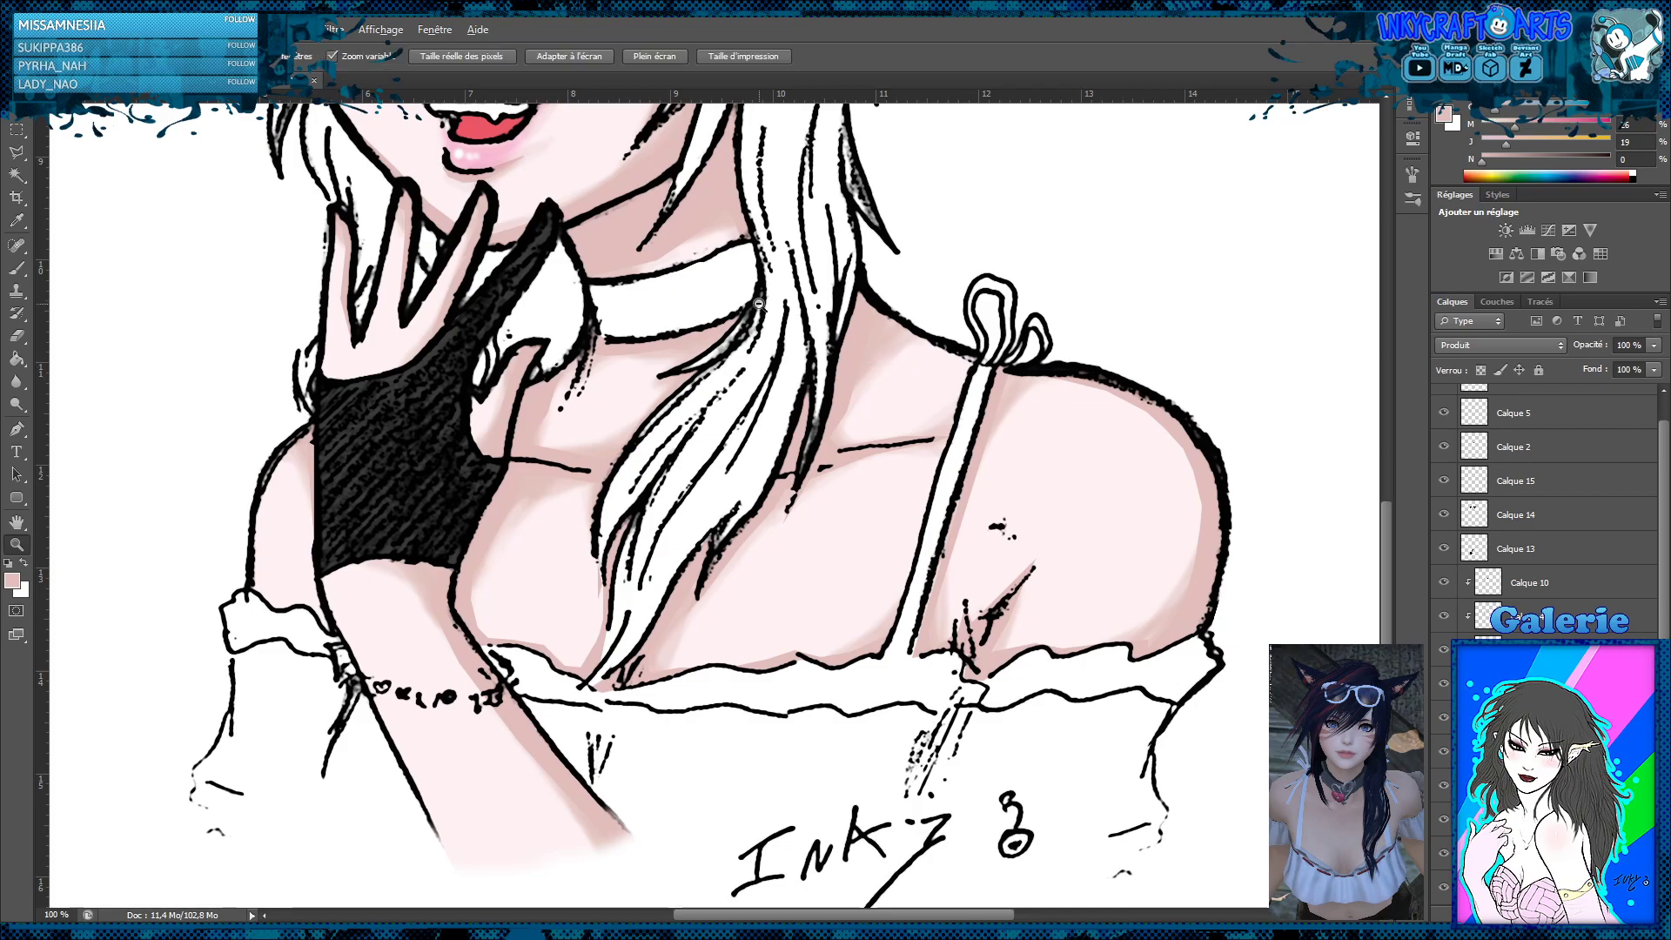
left_click(750, 299, "alt")
left_click(750, 298, "alt")
left_click(711, 478, "alt")
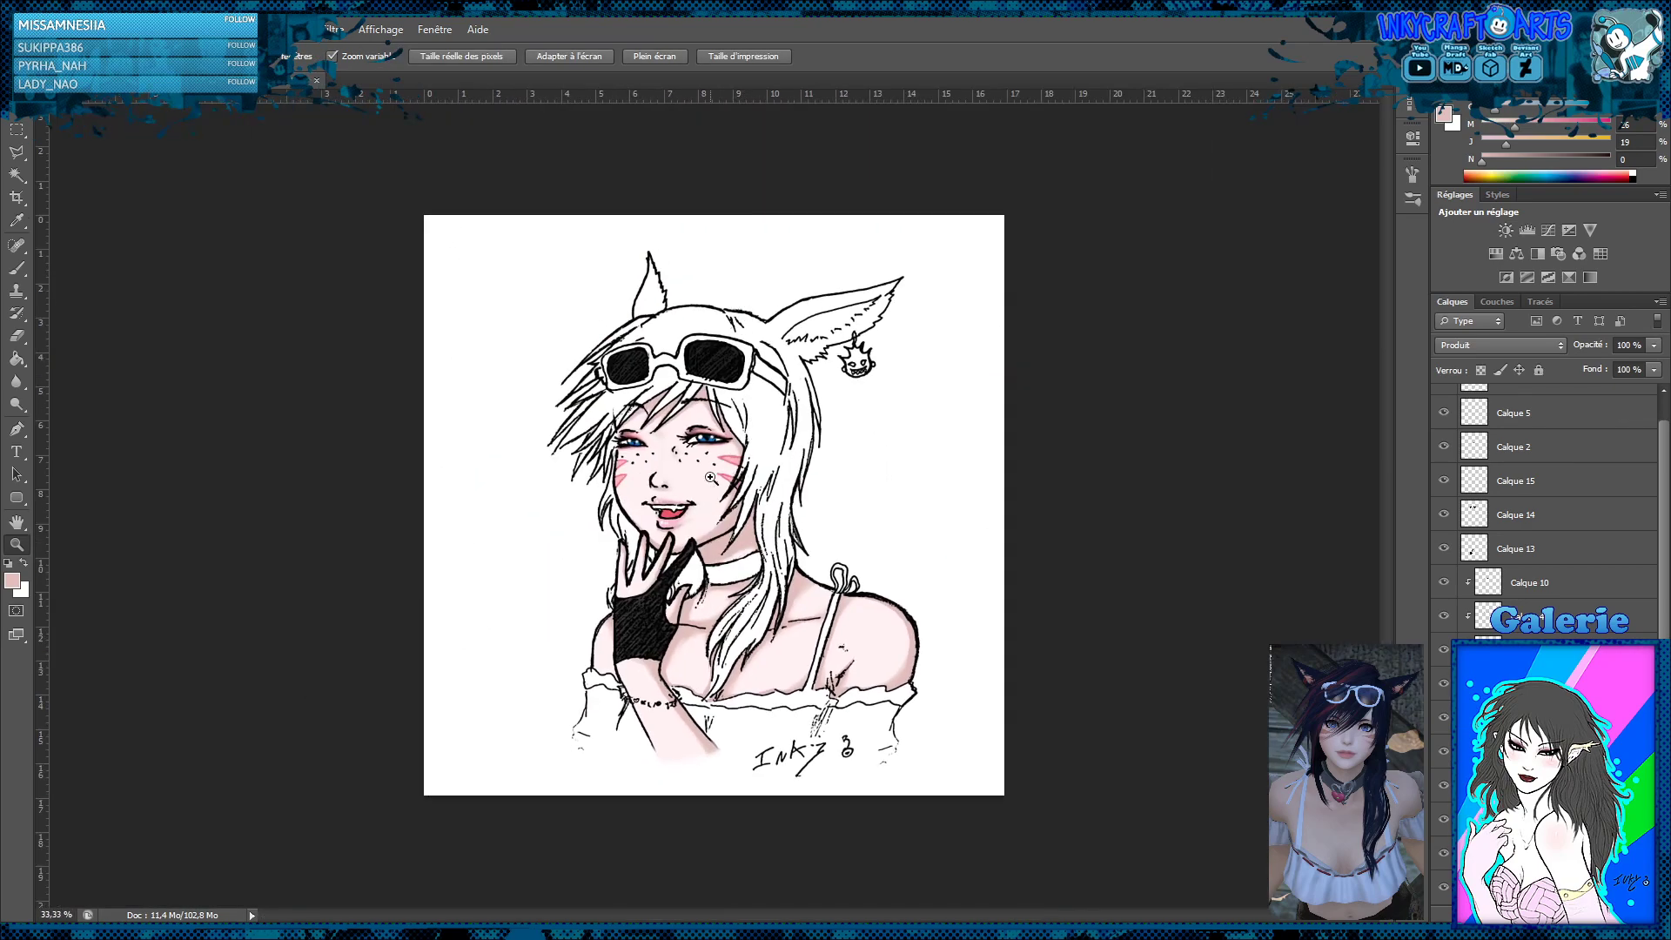
left_click(693, 542)
left_click(693, 542)
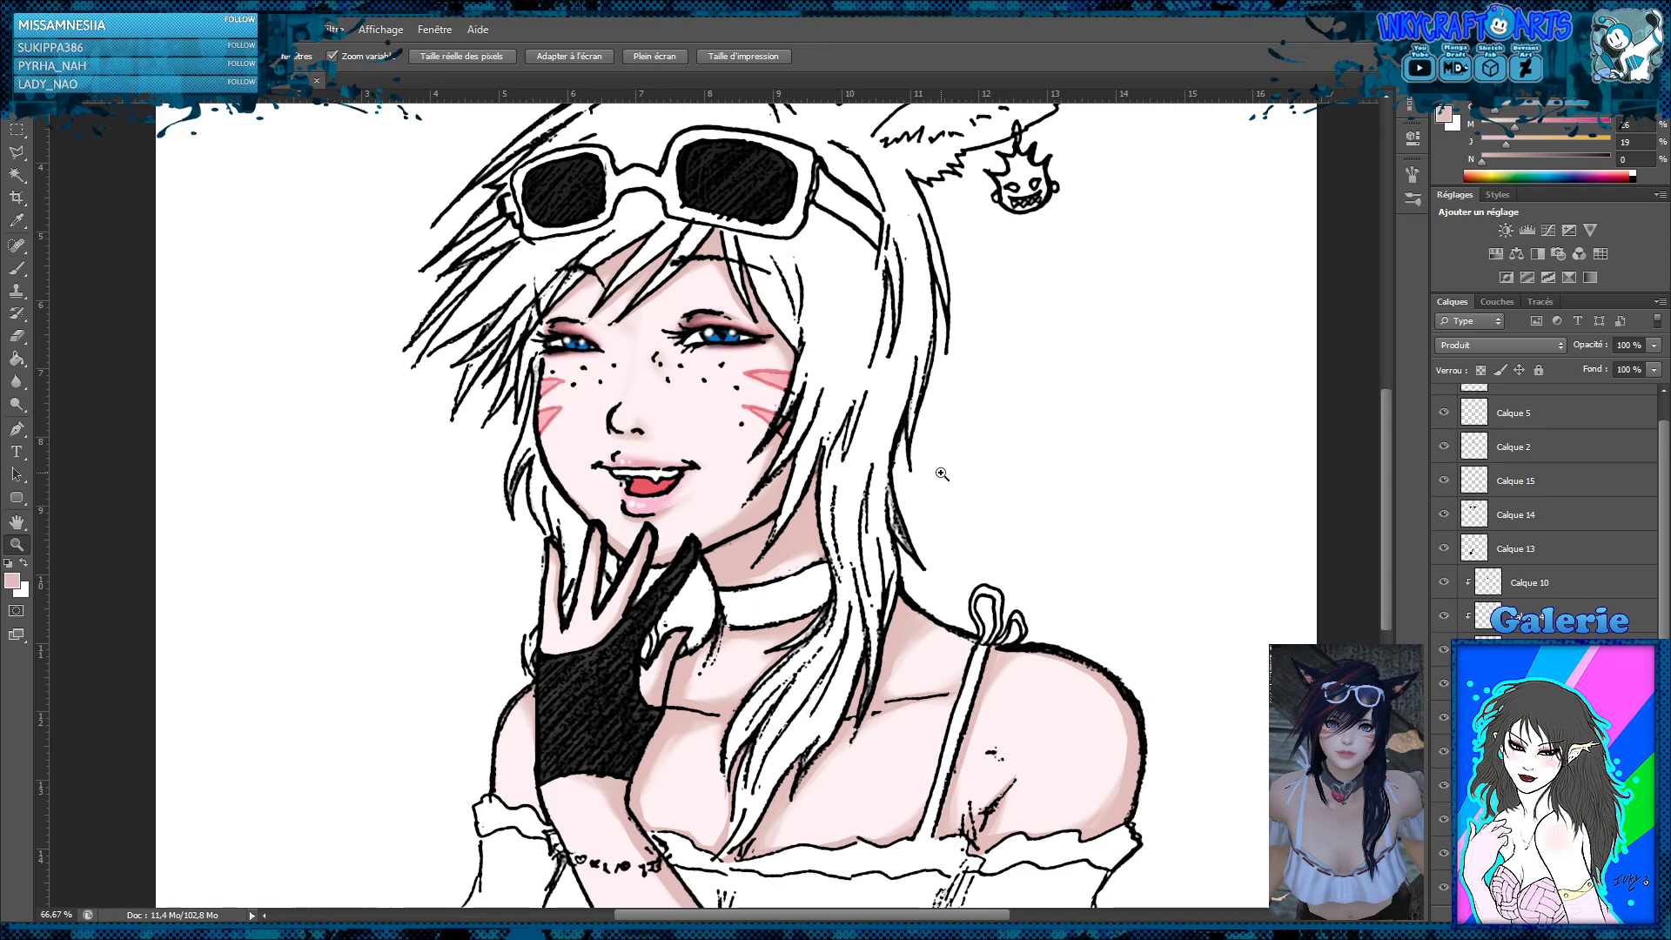
scroll(947, 482, "down", 2)
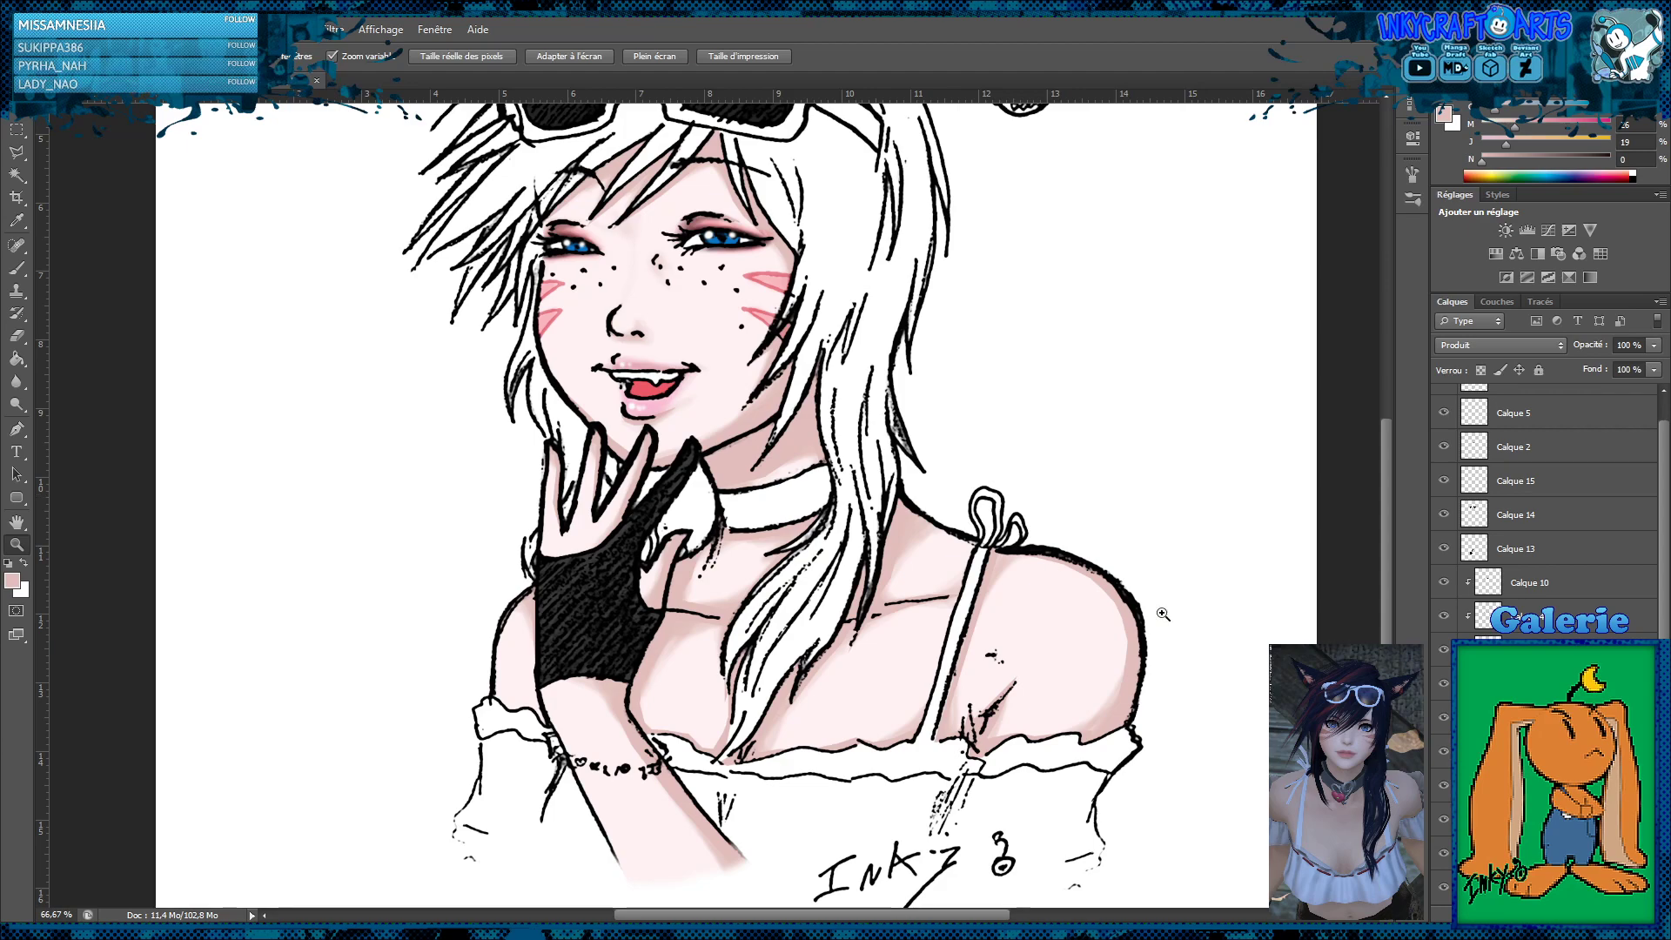
left_click(1473, 480)
left_click(756, 744)
left_click(755, 744)
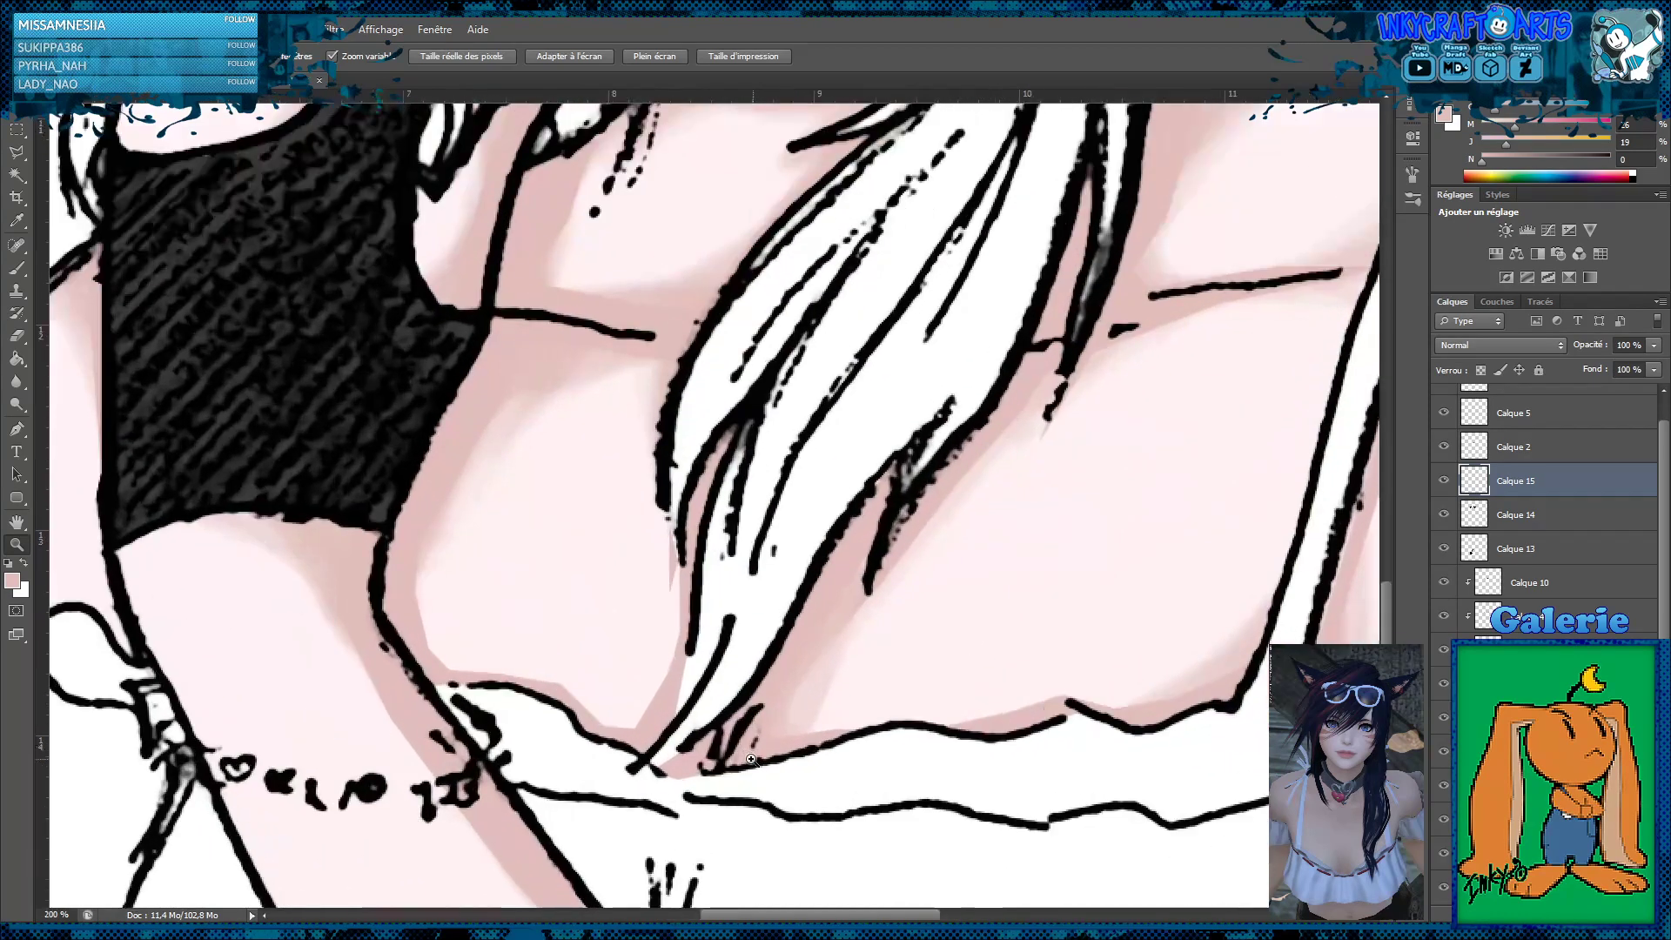
left_click(17, 152)
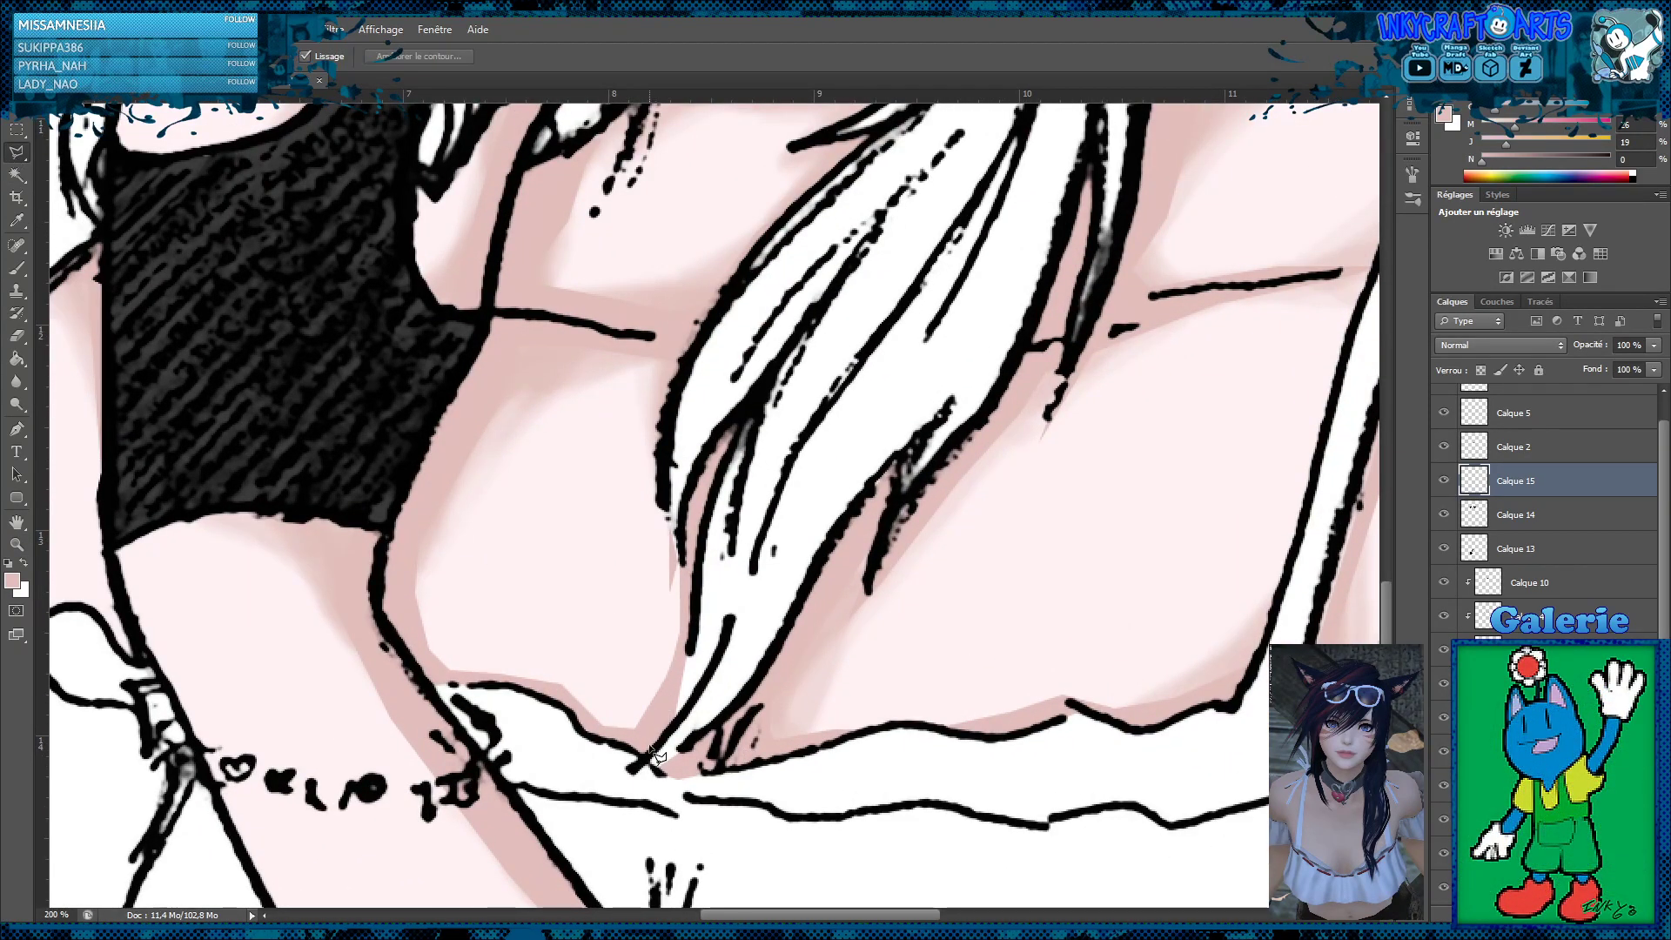
mouse_move(681, 771)
left_mouse_down()
mouse_move(763, 680)
mouse_move(826, 545)
mouse_move(904, 456)
mouse_move(881, 547)
mouse_move(974, 441)
mouse_move(1087, 212)
mouse_move(1092, 145)
mouse_move(1099, 233)
mouse_move(1060, 401)
mouse_move(1126, 245)
mouse_move(1148, 36)
mouse_move(1189, 463)
mouse_move(1159, 564)
mouse_move(1190, 438)
left_mouse_up()
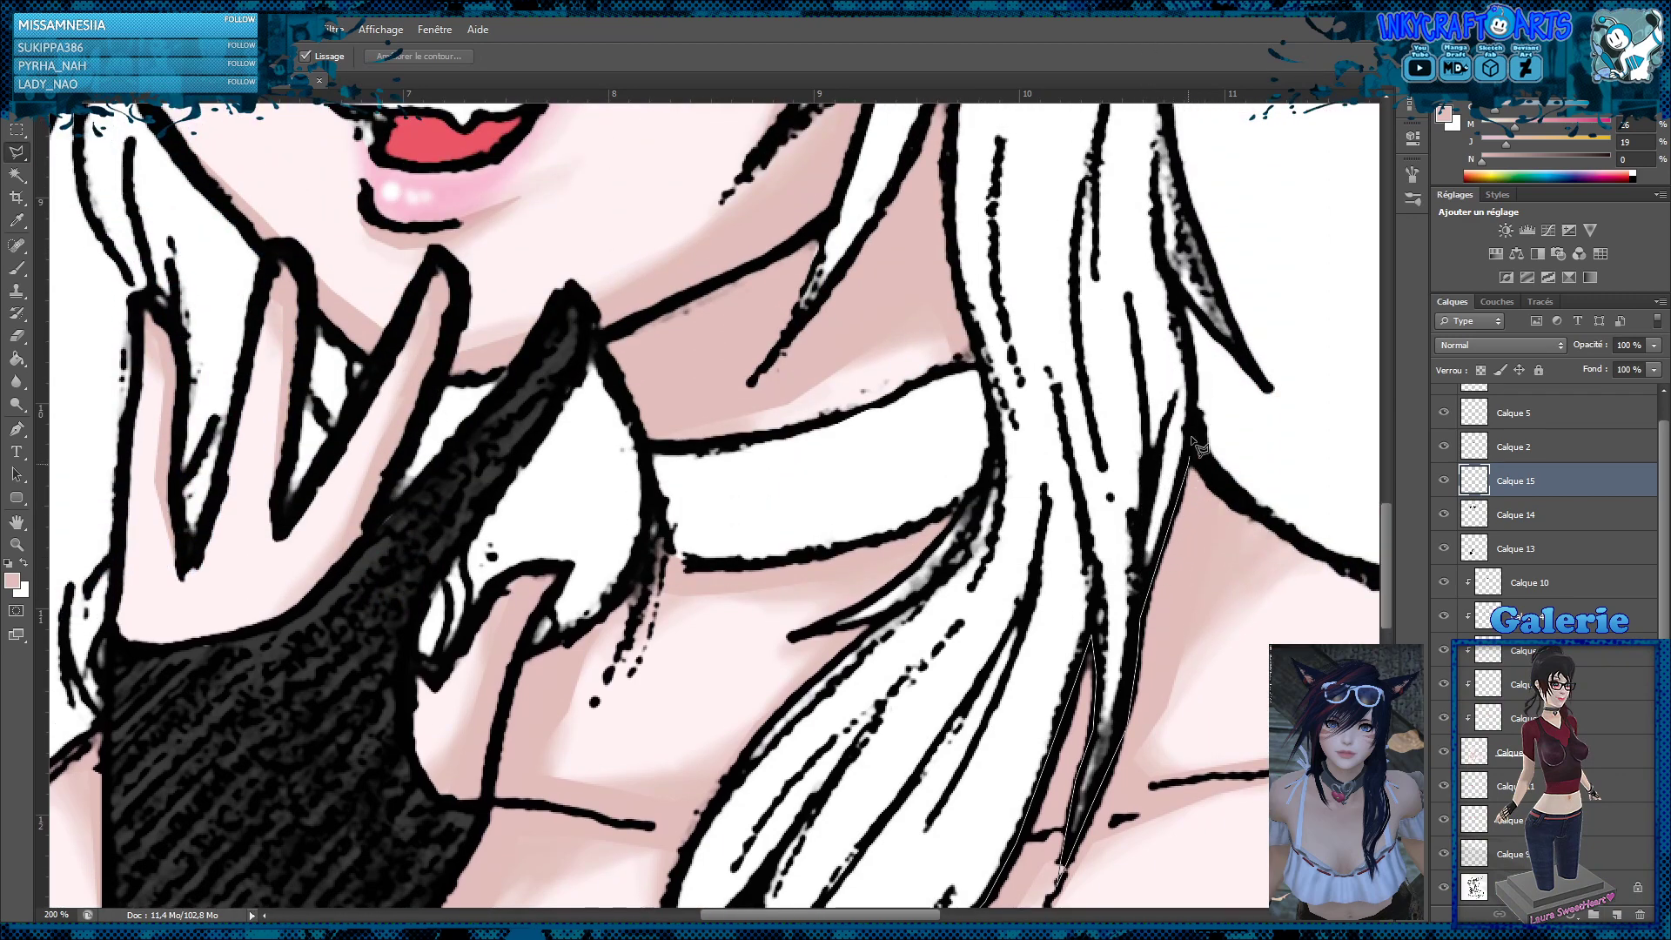
Continue the lasso outline up the outer edge of the long hair, around its stray locks, to the base of the charm ear
left_click_drag(1211, 341, 1180, 297)
mouse_move(1264, 383)
left_mouse_down()
mouse_move(1171, 143)
mouse_move(1167, 35)
mouse_move(1168, 468)
mouse_move(1212, 308)
mouse_move(1223, 445)
left_mouse_up()
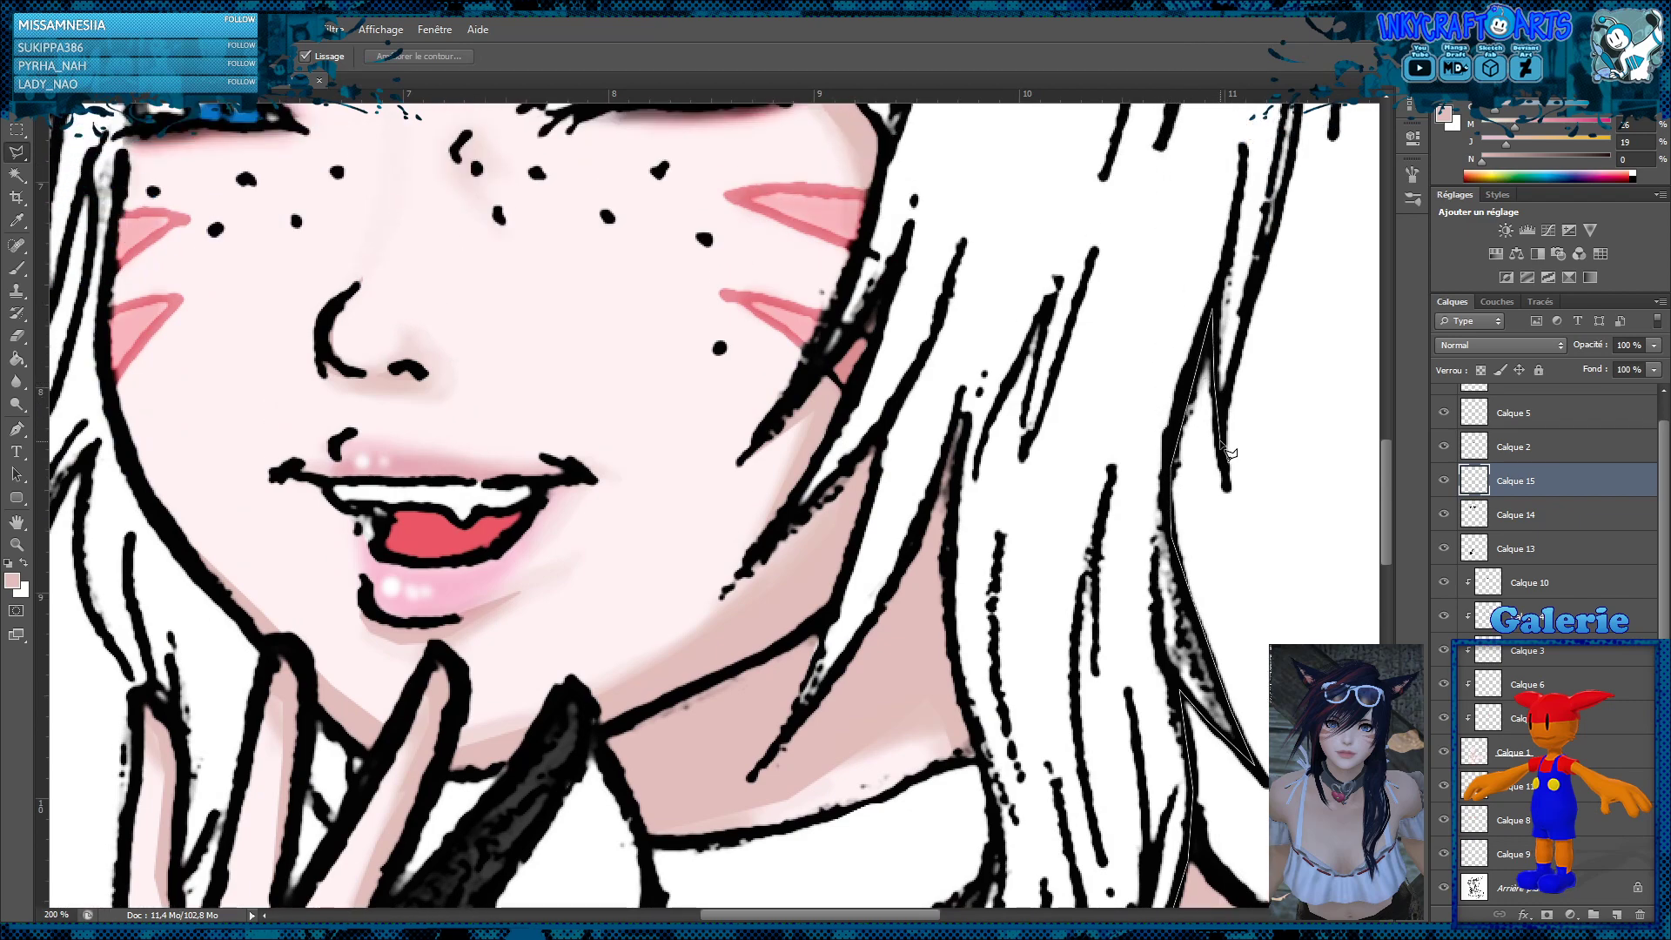
left_click_drag(1272, 259, 1281, 228)
mouse_move(1305, 153)
left_mouse_down()
mouse_move(1330, 17)
mouse_move(1314, 411)
left_mouse_up()
mouse_move(1307, 304)
left_mouse_down()
mouse_move(1296, 208)
mouse_move(1344, 341)
left_mouse_up()
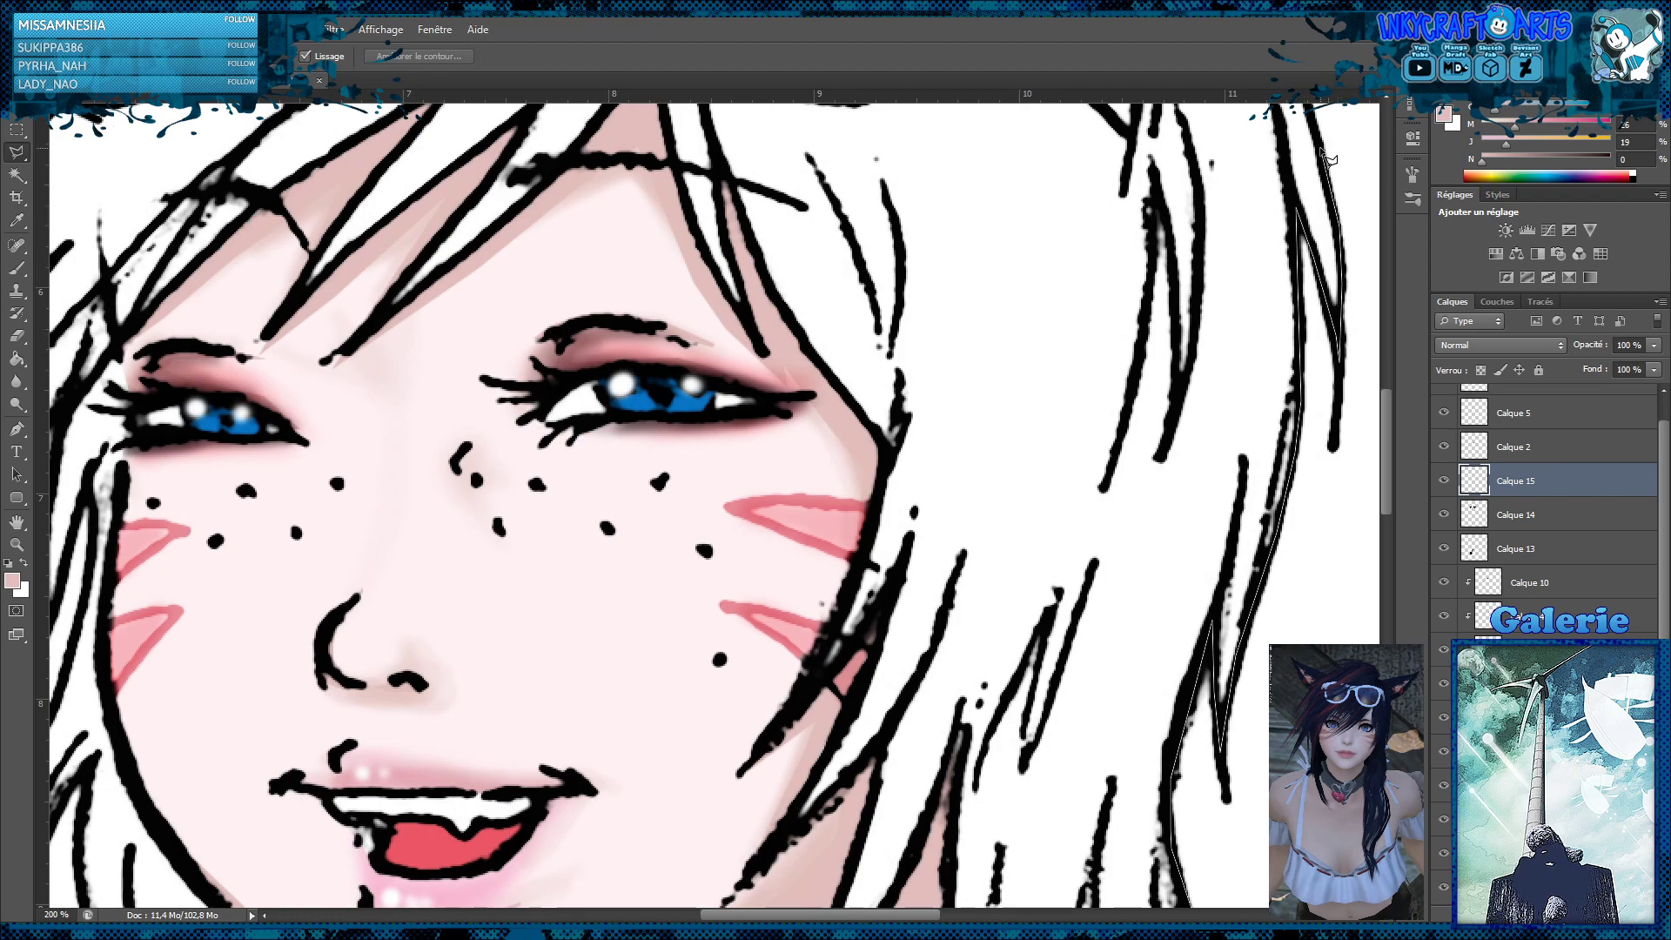
mouse_move(1314, 129)
left_mouse_down()
mouse_move(1282, 43)
mouse_move(1307, 355)
mouse_move(1277, 434)
mouse_move(1237, 348)
mouse_move(1288, 371)
mouse_move(1283, 350)
mouse_move(1333, 366)
left_mouse_up()
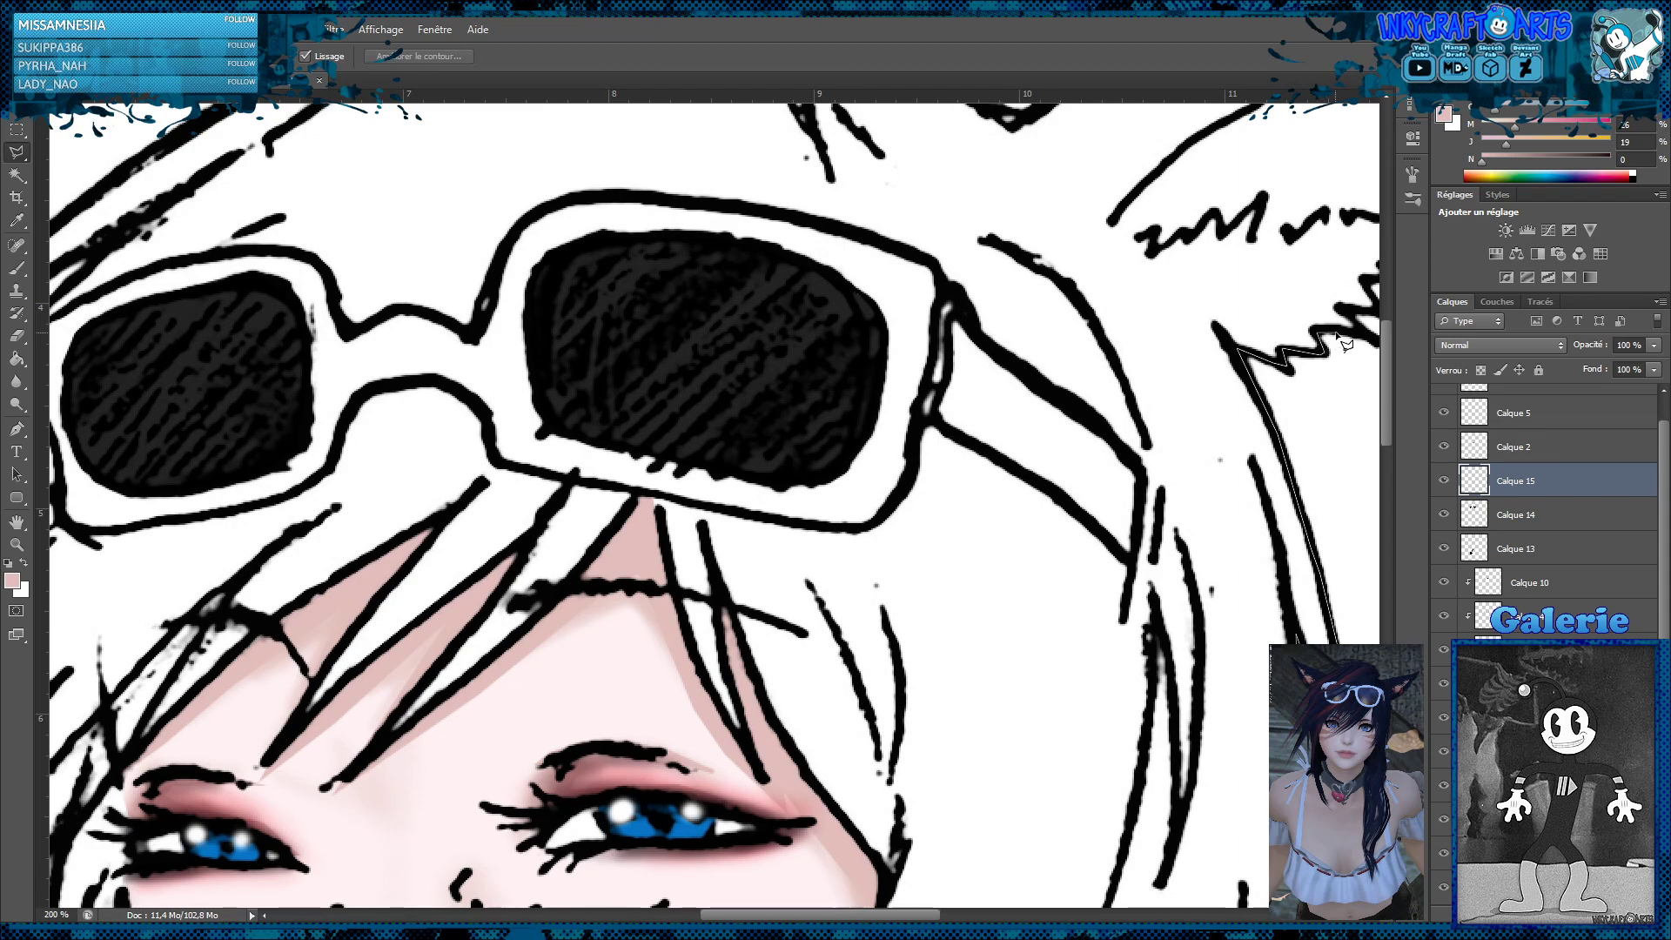
Trace the ear with the charm into the lasso outline, following its jagged lower edge, tip and upper edge
mouse_move(1344, 343)
left_mouse_down()
mouse_move(1483, 372)
mouse_move(869, 334)
mouse_move(849, 310)
mouse_move(895, 311)
mouse_move(867, 285)
mouse_move(894, 285)
mouse_move(882, 265)
mouse_move(1040, 226)
mouse_move(1043, 183)
mouse_move(1062, 214)
mouse_move(1145, 168)
mouse_move(1171, 144)
mouse_move(1163, 130)
mouse_move(1286, 76)
mouse_move(1208, 341)
mouse_move(1037, 484)
mouse_move(1013, 475)
mouse_move(1089, 360)
mouse_move(1092, 393)
mouse_move(1086, 345)
mouse_move(1146, 254)
mouse_move(1118, 279)
mouse_move(931, 316)
left_mouse_up()
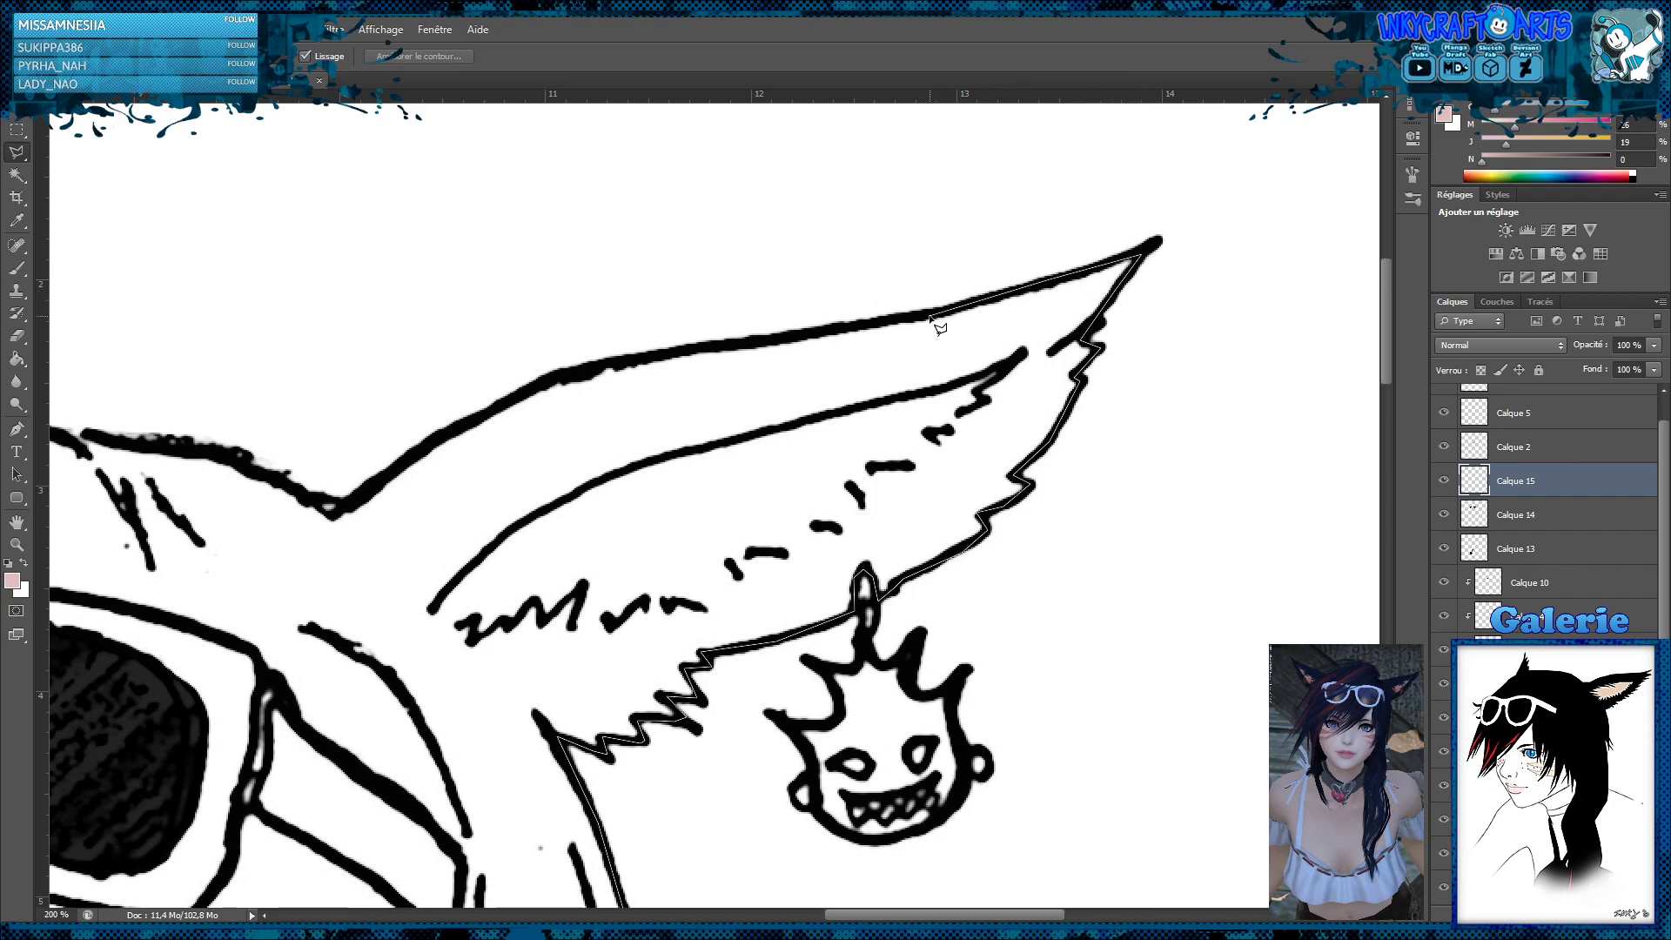
mouse_move(786, 334)
left_mouse_down()
mouse_move(594, 364)
mouse_move(479, 433)
left_mouse_up()
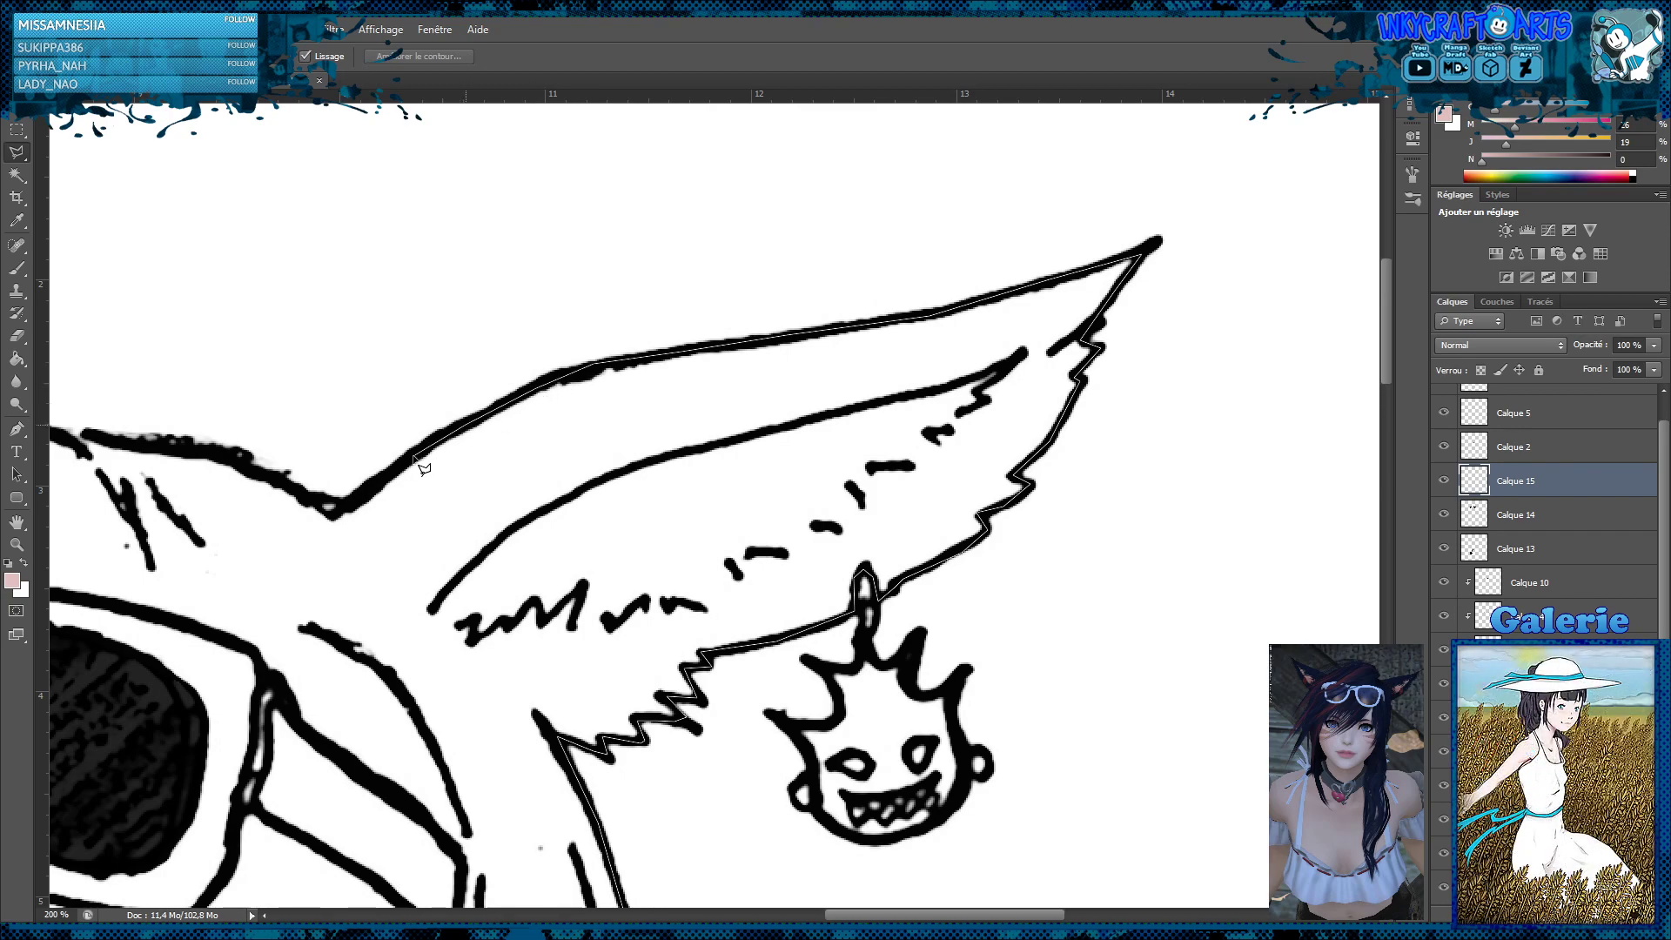
left_click_drag(348, 513, 337, 507)
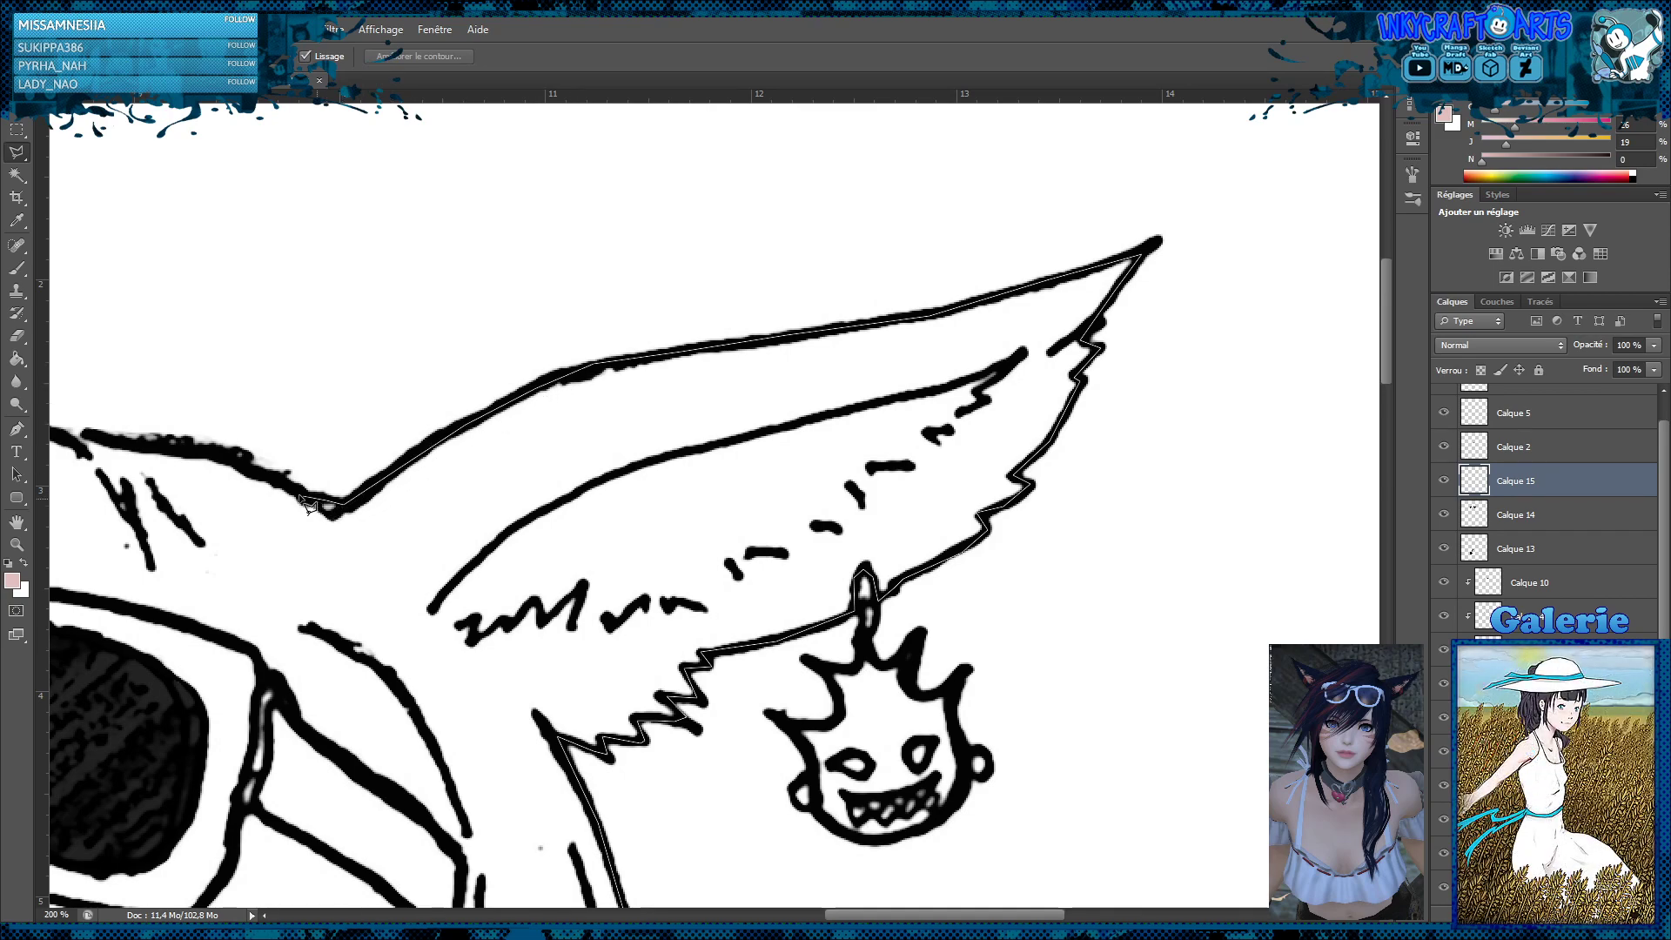
Extend the lasso outline across the crown of the head from the charm ear towards the smaller ear
left_click(209, 455)
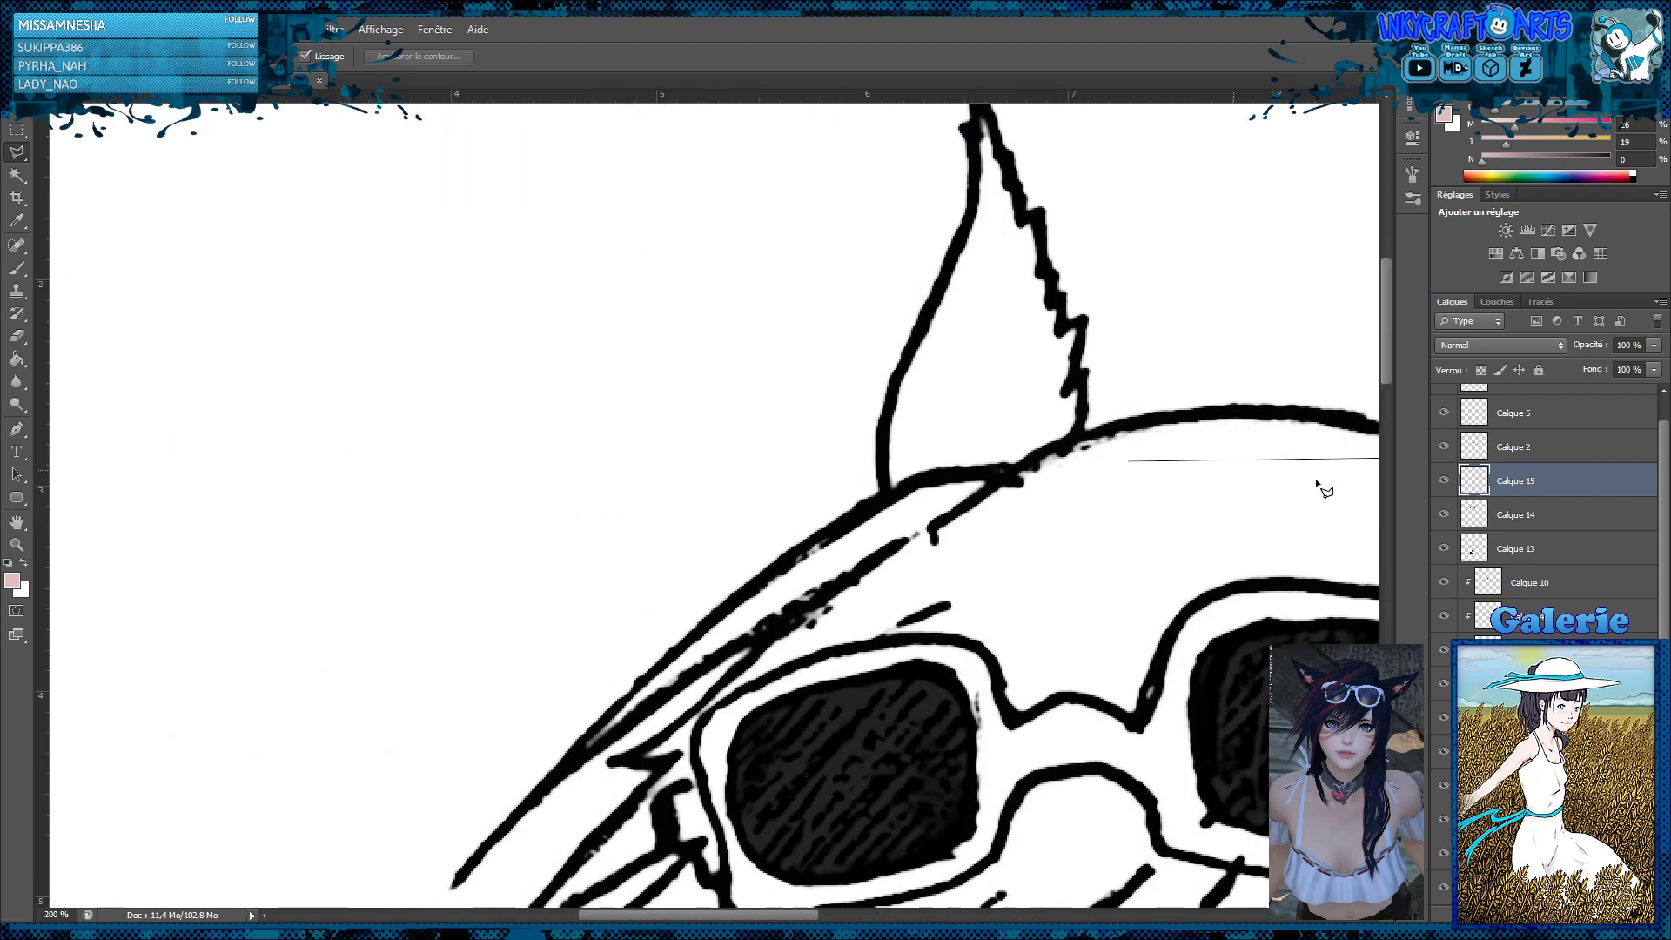
left_click(1169, 446)
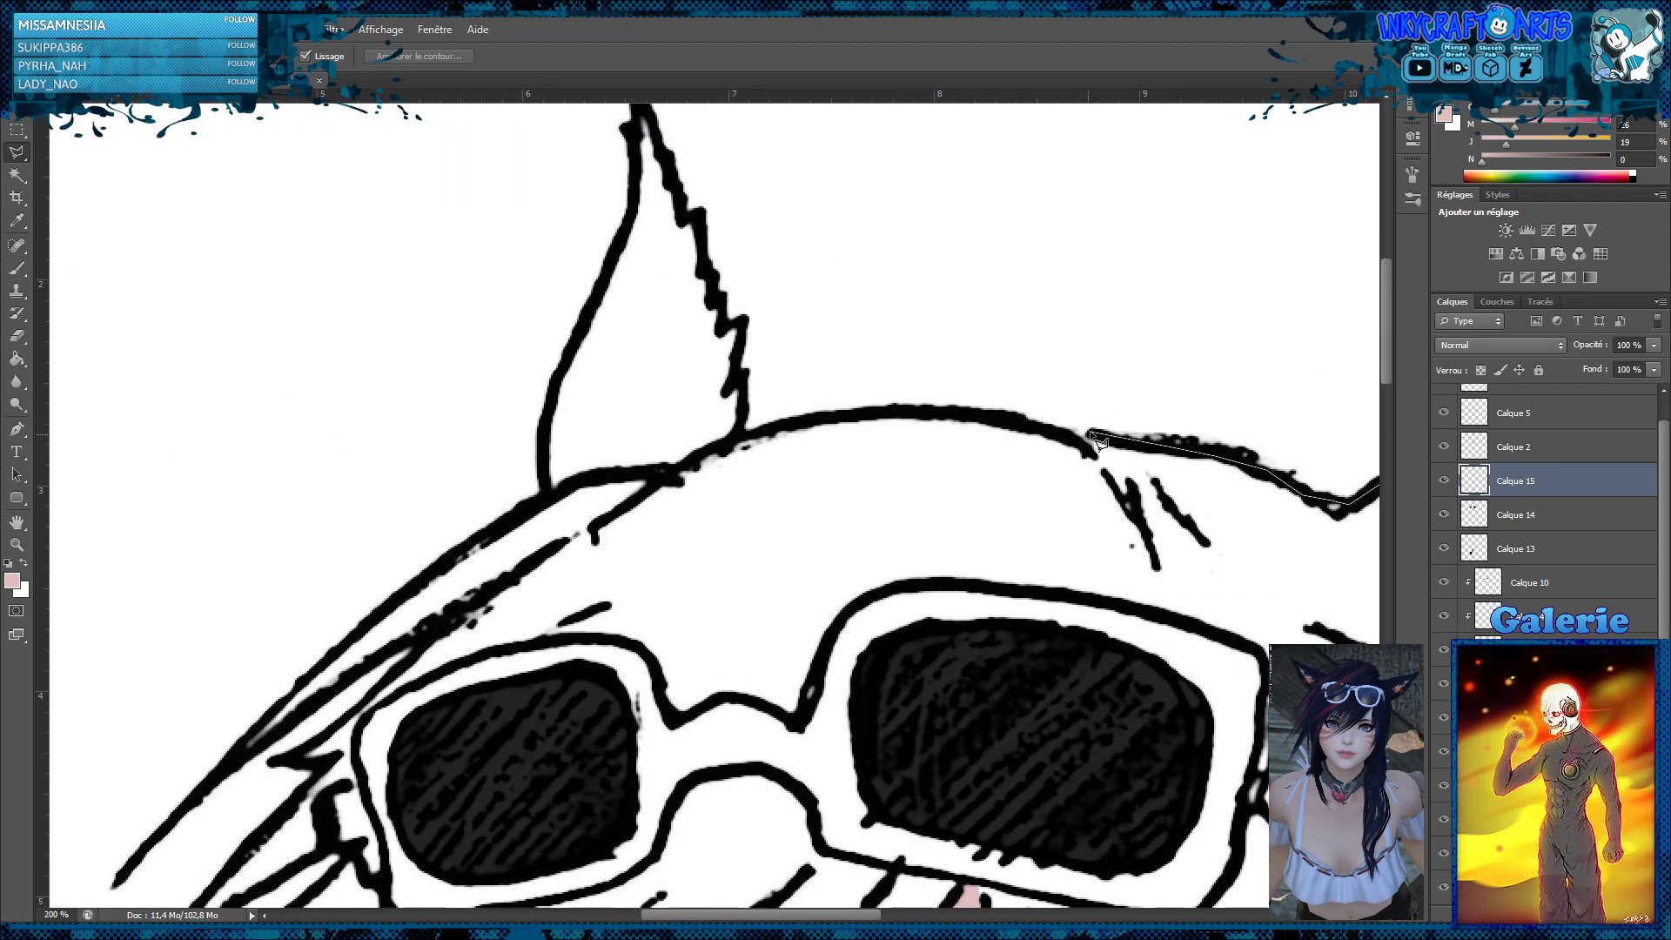
left_click(1090, 431)
left_click(1049, 433)
left_click(996, 422)
Trace the smaller ear into the lasso outline, up its jagged edge to the tip and down its smooth edge
left_click(744, 376)
left_click(733, 375)
left_click(720, 328)
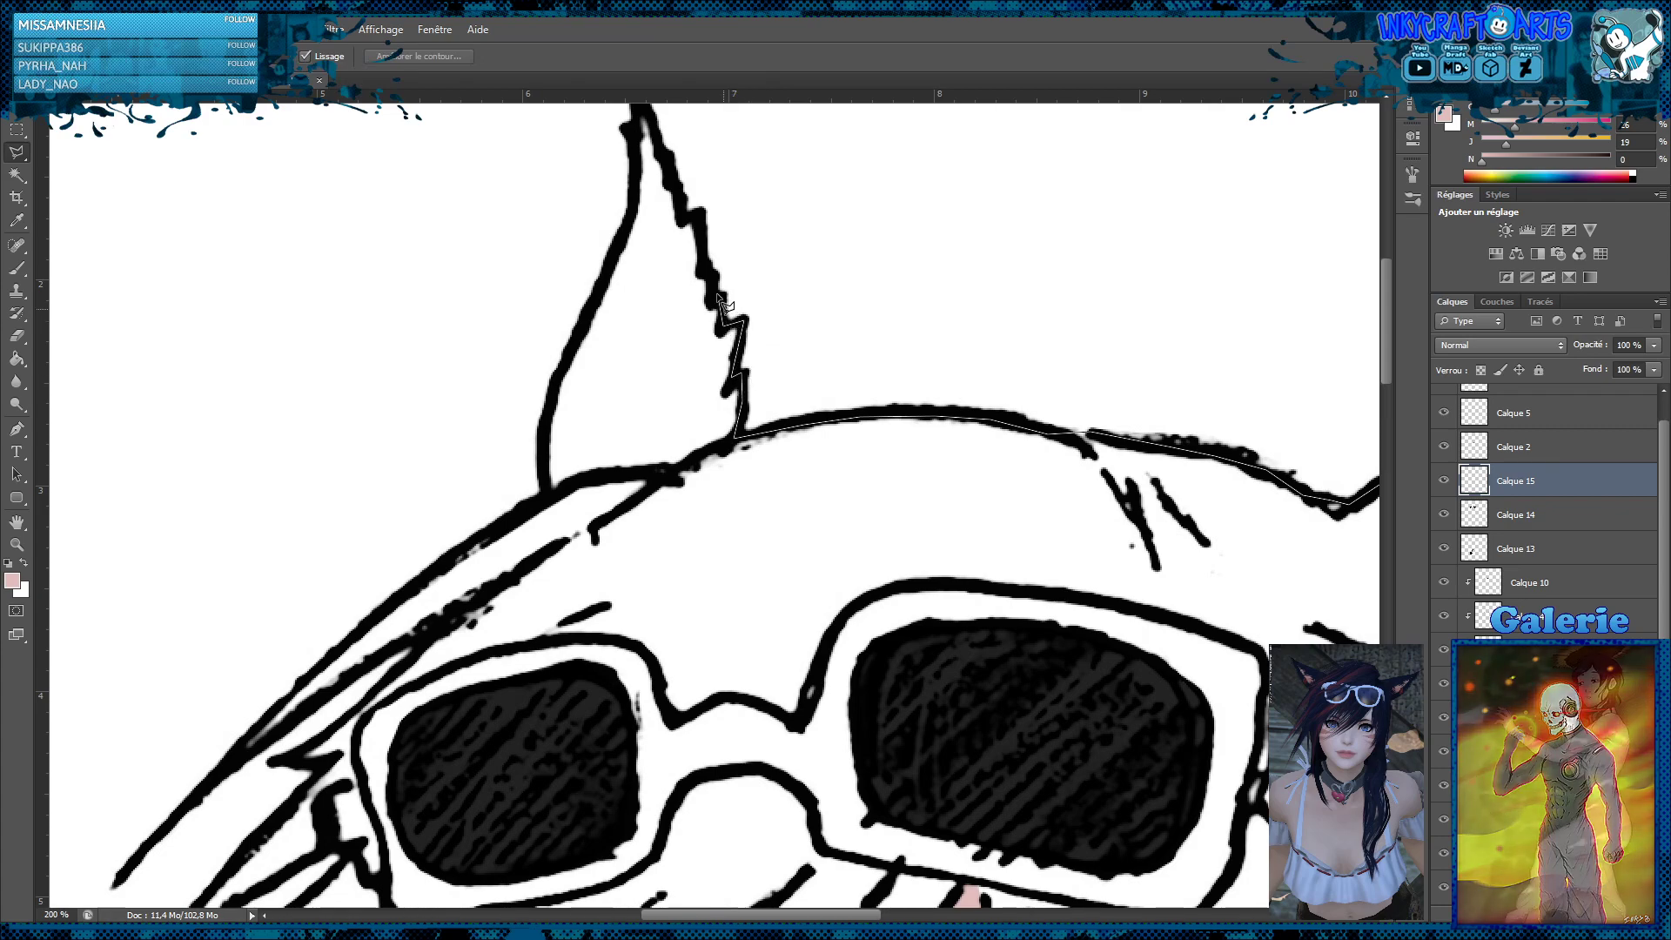
left_click(700, 211)
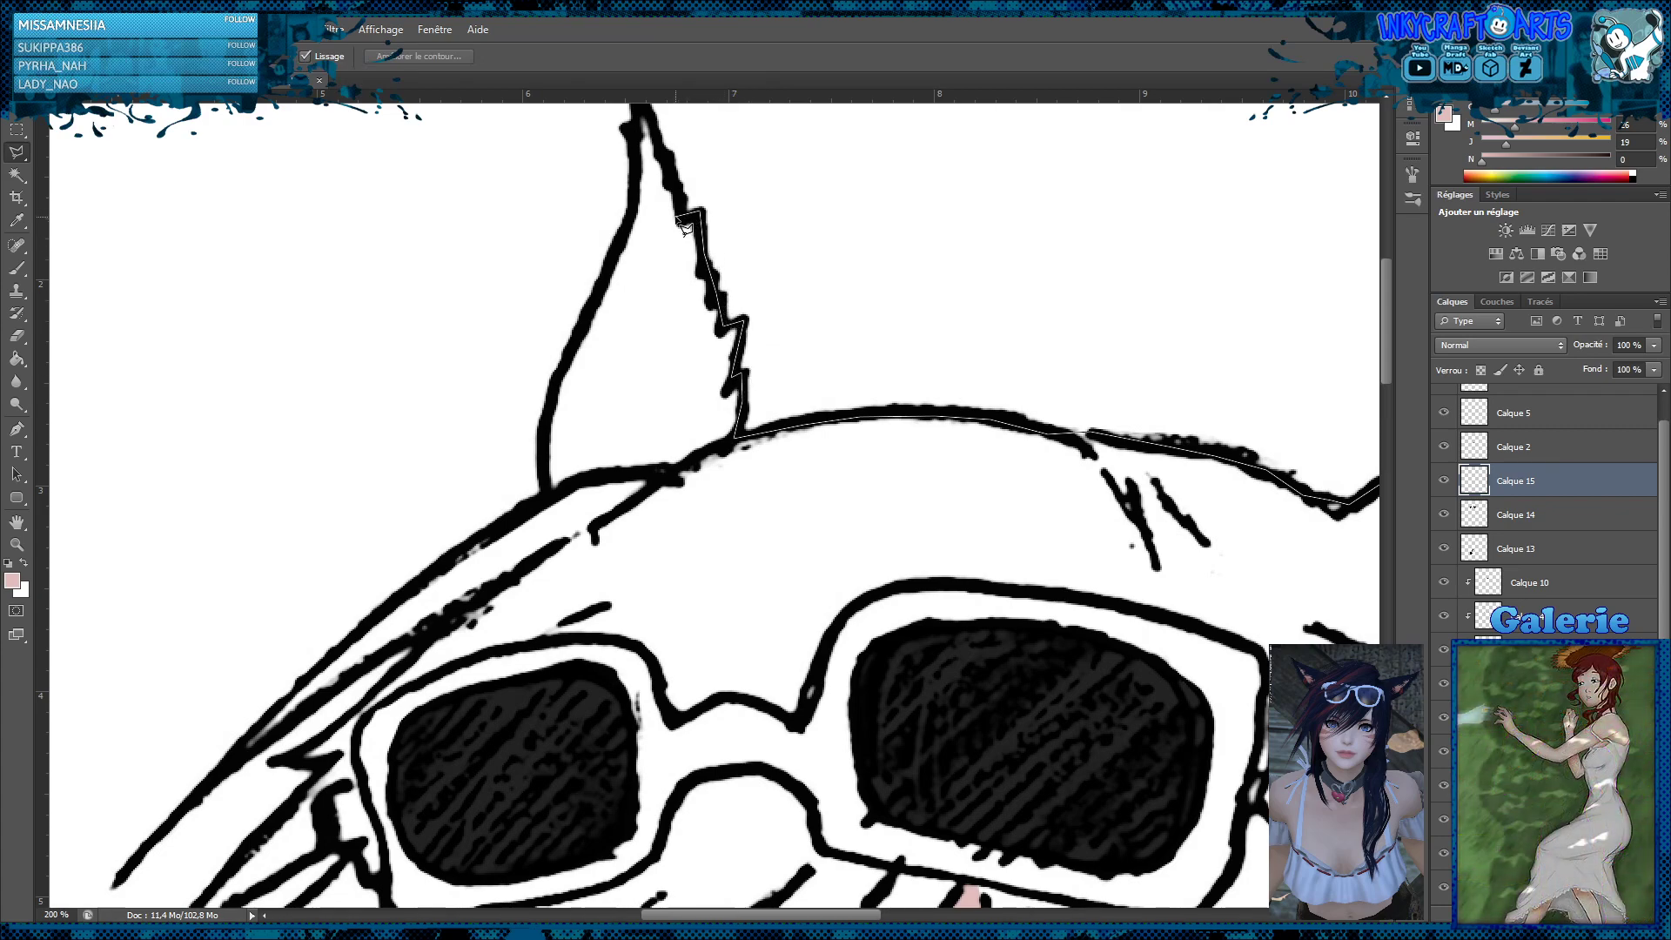
left_click(636, 107)
left_click(553, 397)
left_click(543, 445)
left_click(541, 487)
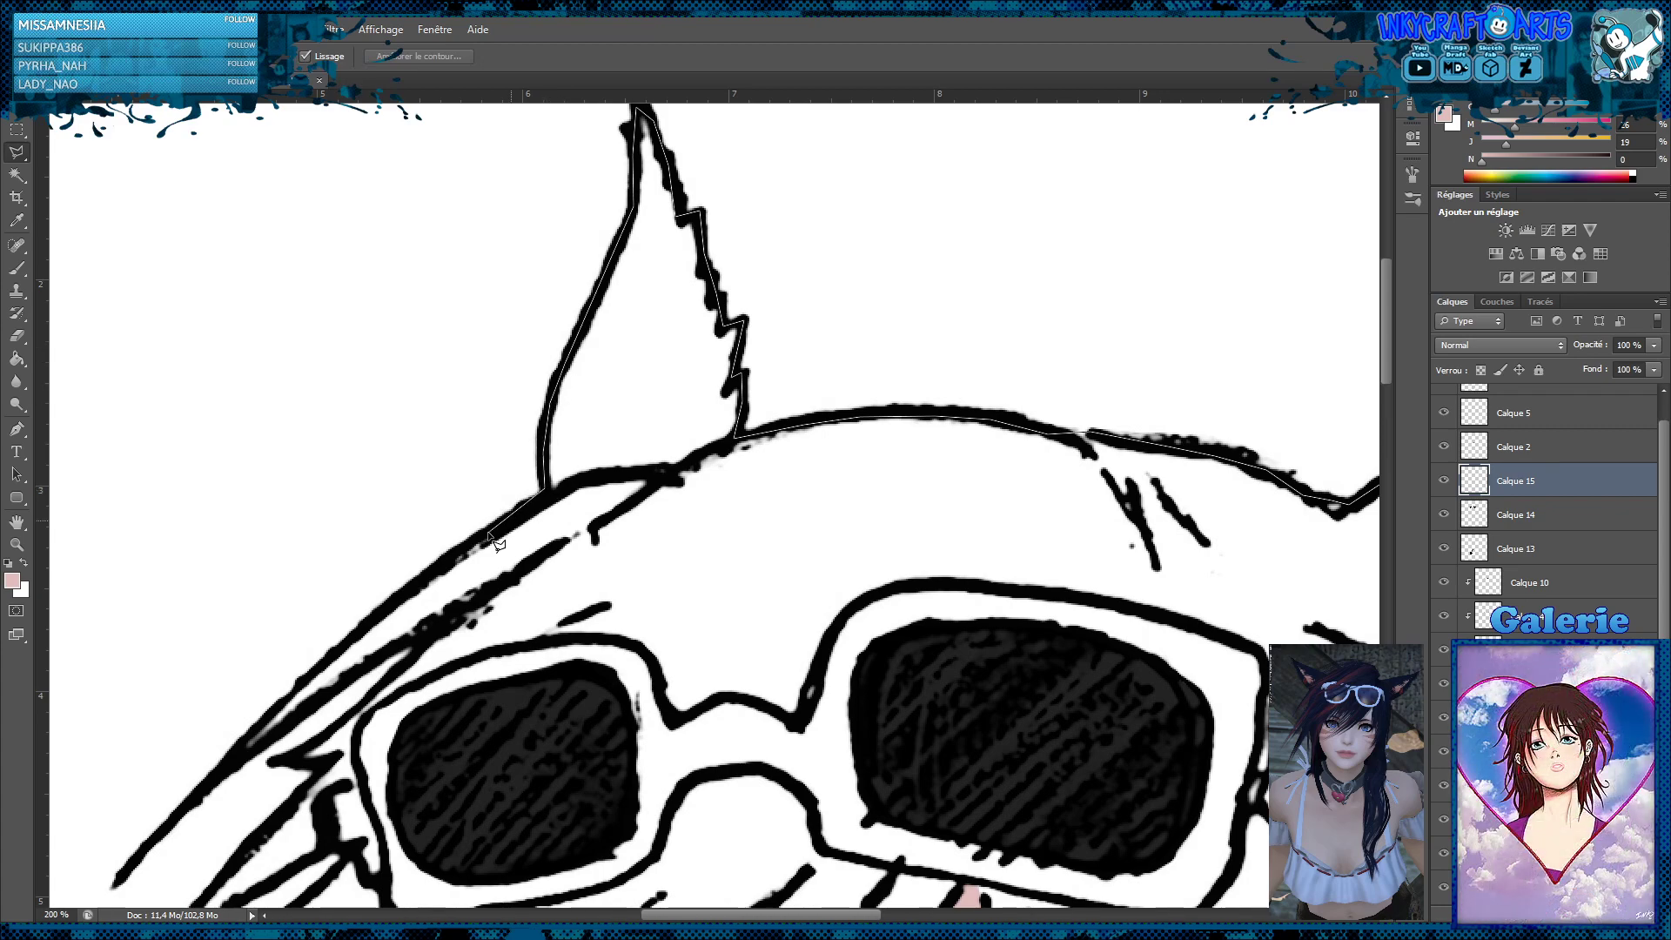
Continue the lasso outline around the spiky locks beside the smaller lens and along the sunglasses frame and temple into the fringe
left_click(303, 677)
left_click(222, 767)
left_click(429, 635)
left_click(292, 760)
left_click(319, 767)
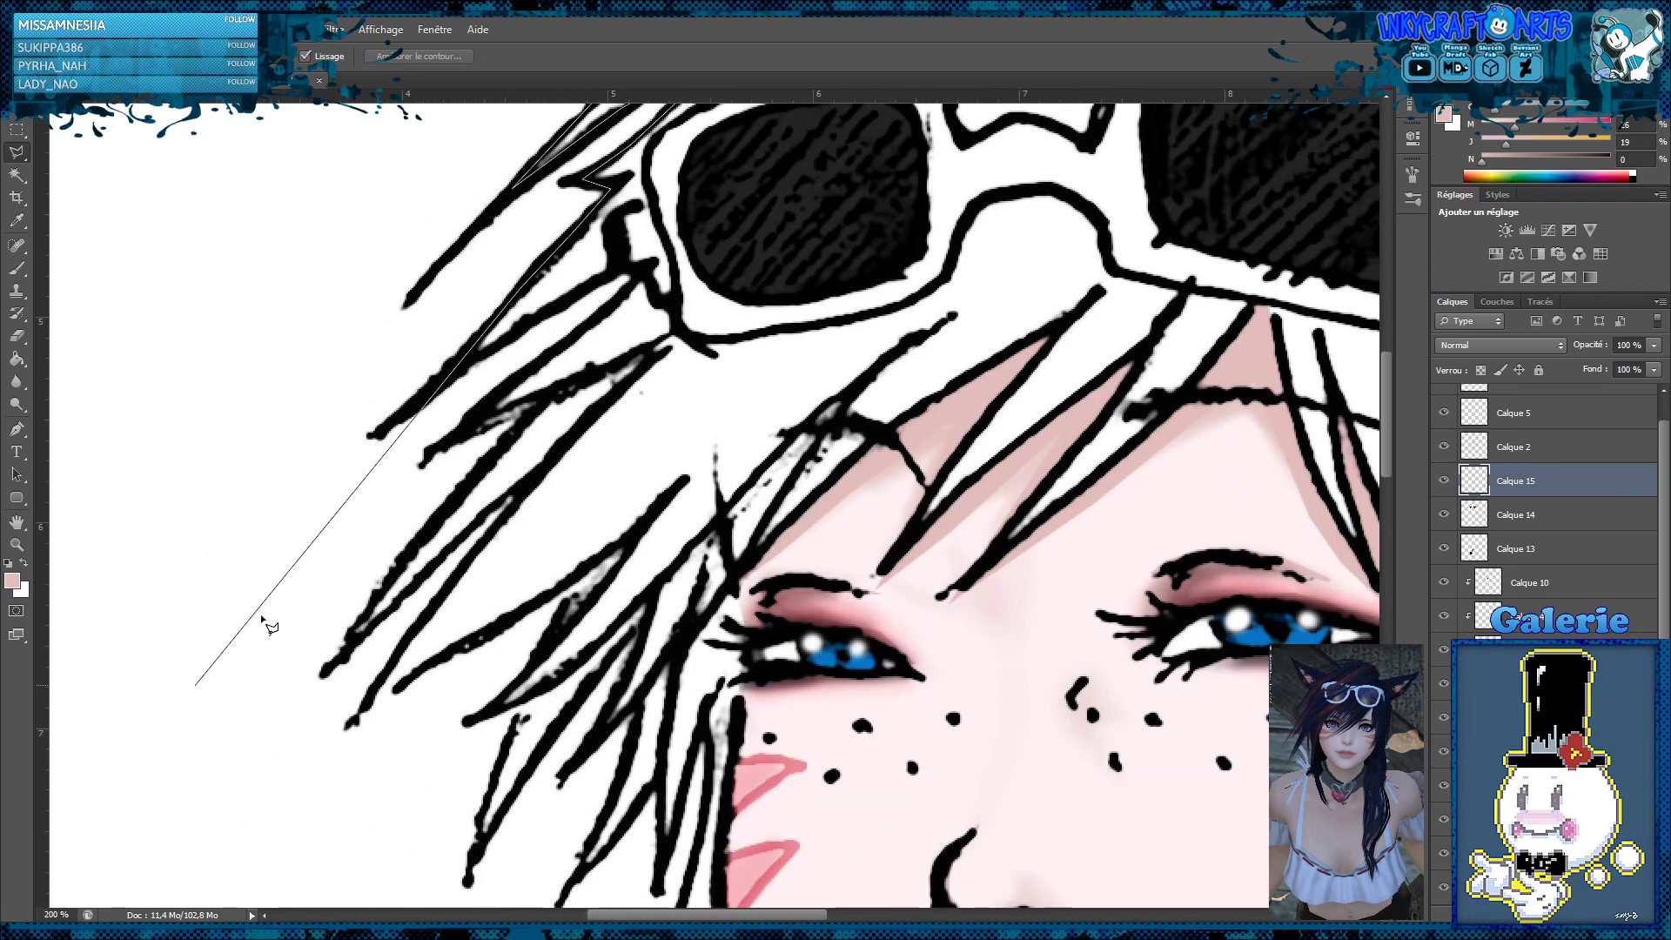
left_click(438, 383)
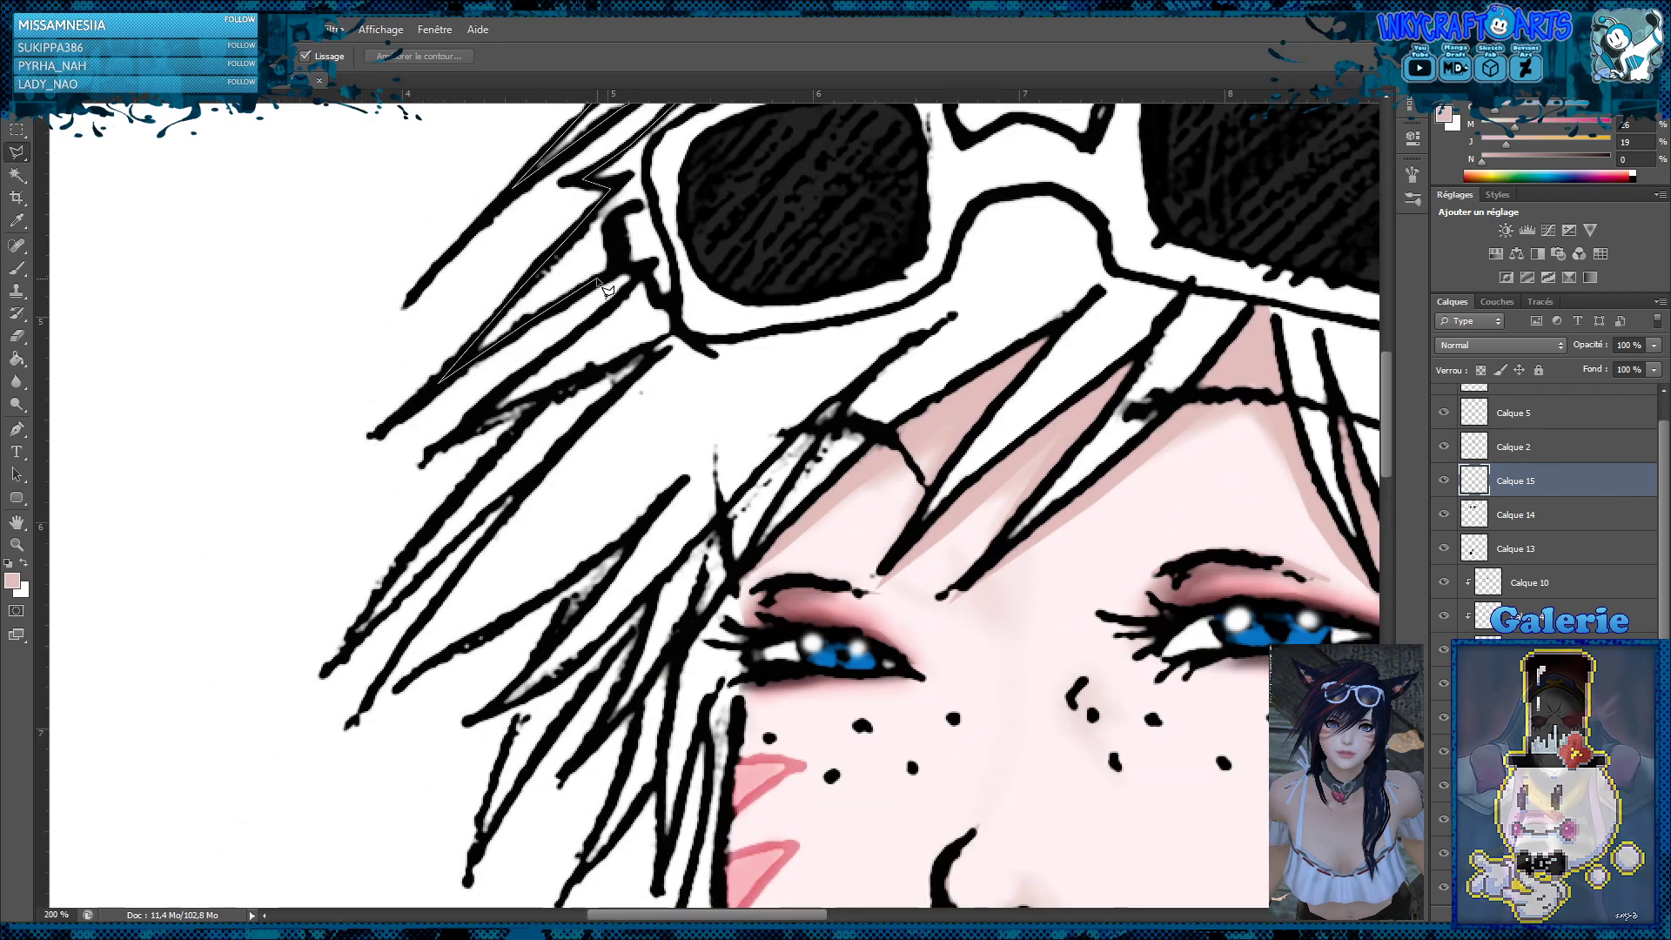
left_click(614, 213)
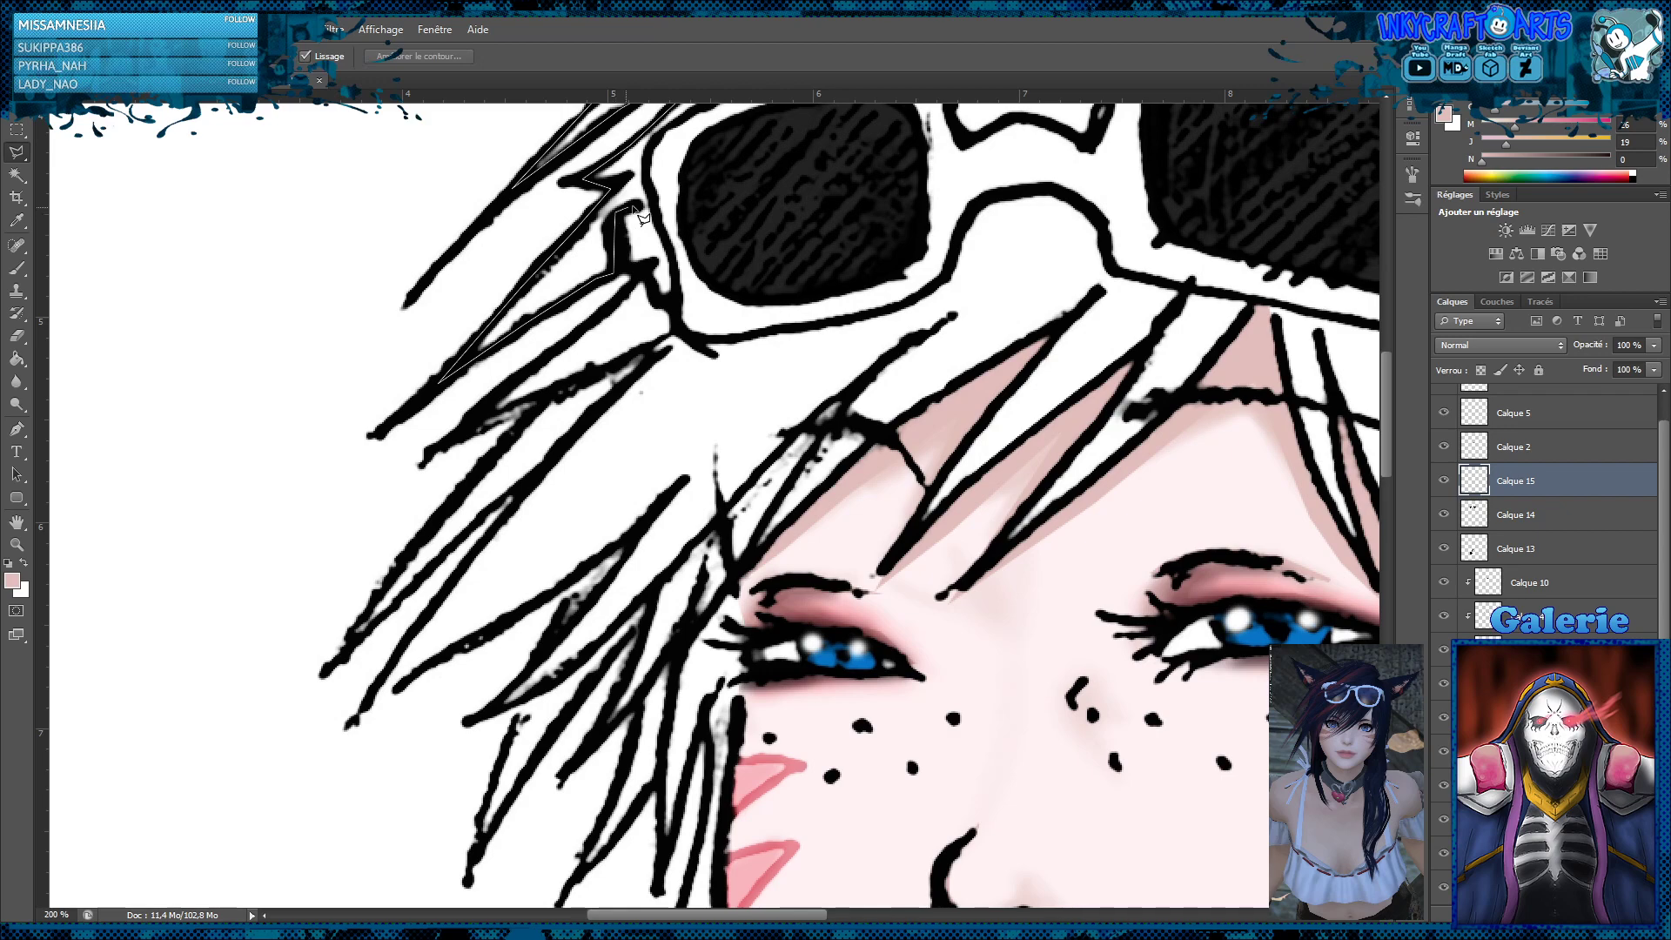
left_click(653, 137)
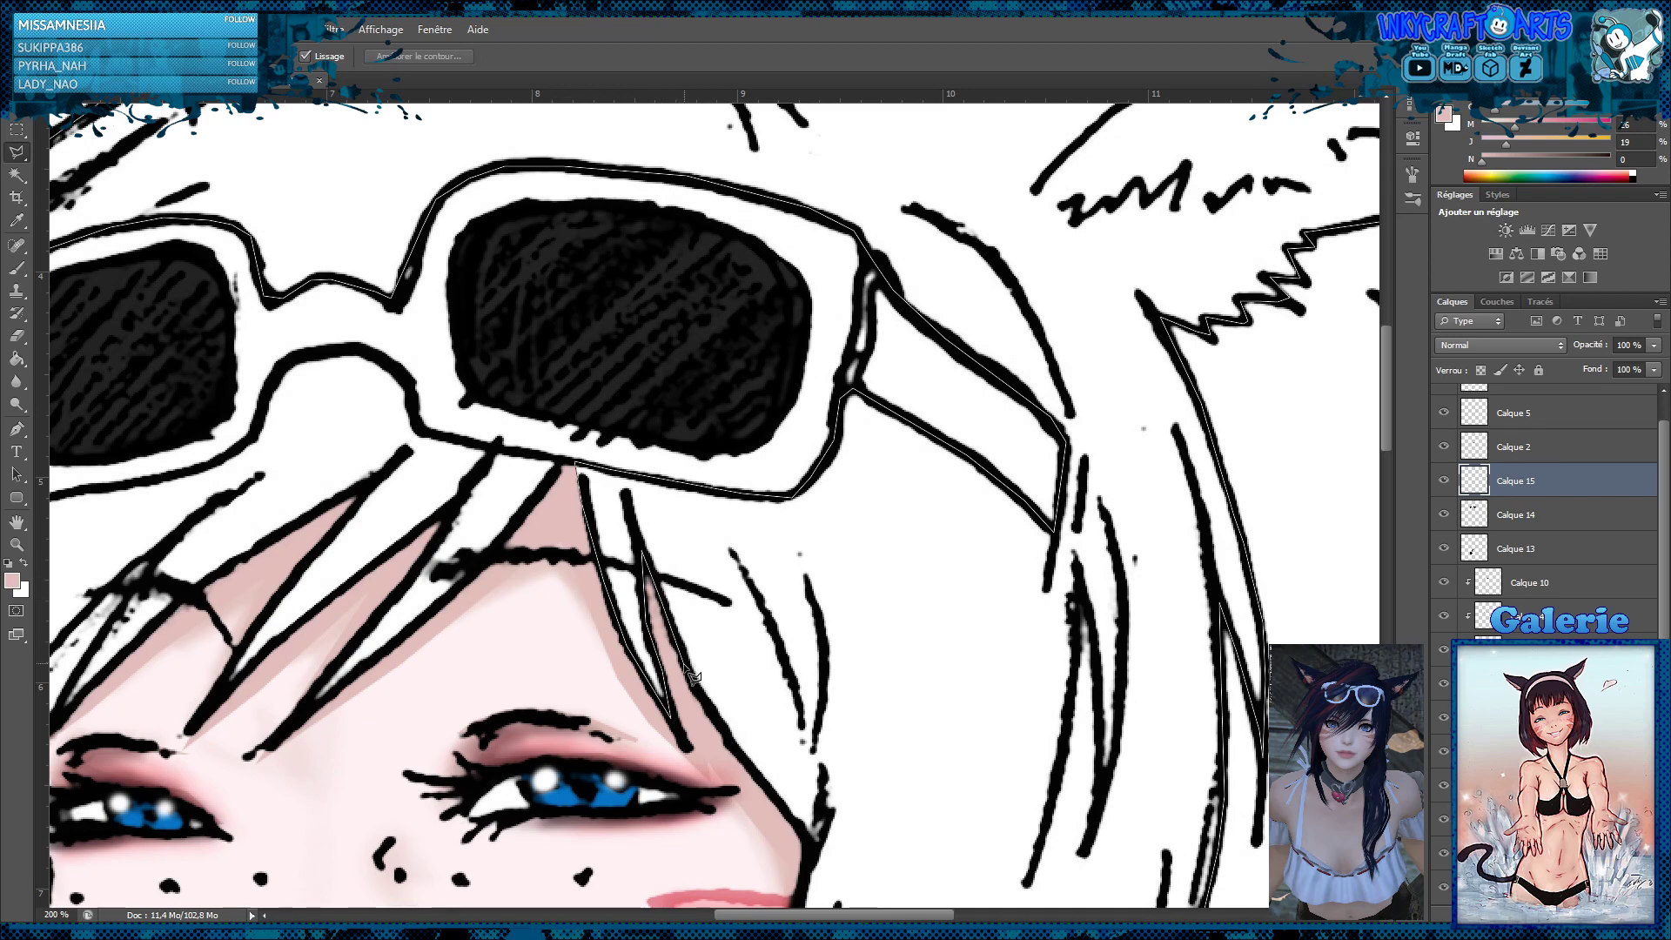
Continue the lasso outline down the hair beside the cheek, around the pointed locks over the jaw and neck
left_click(809, 856)
scroll(797, 900, "down", 12)
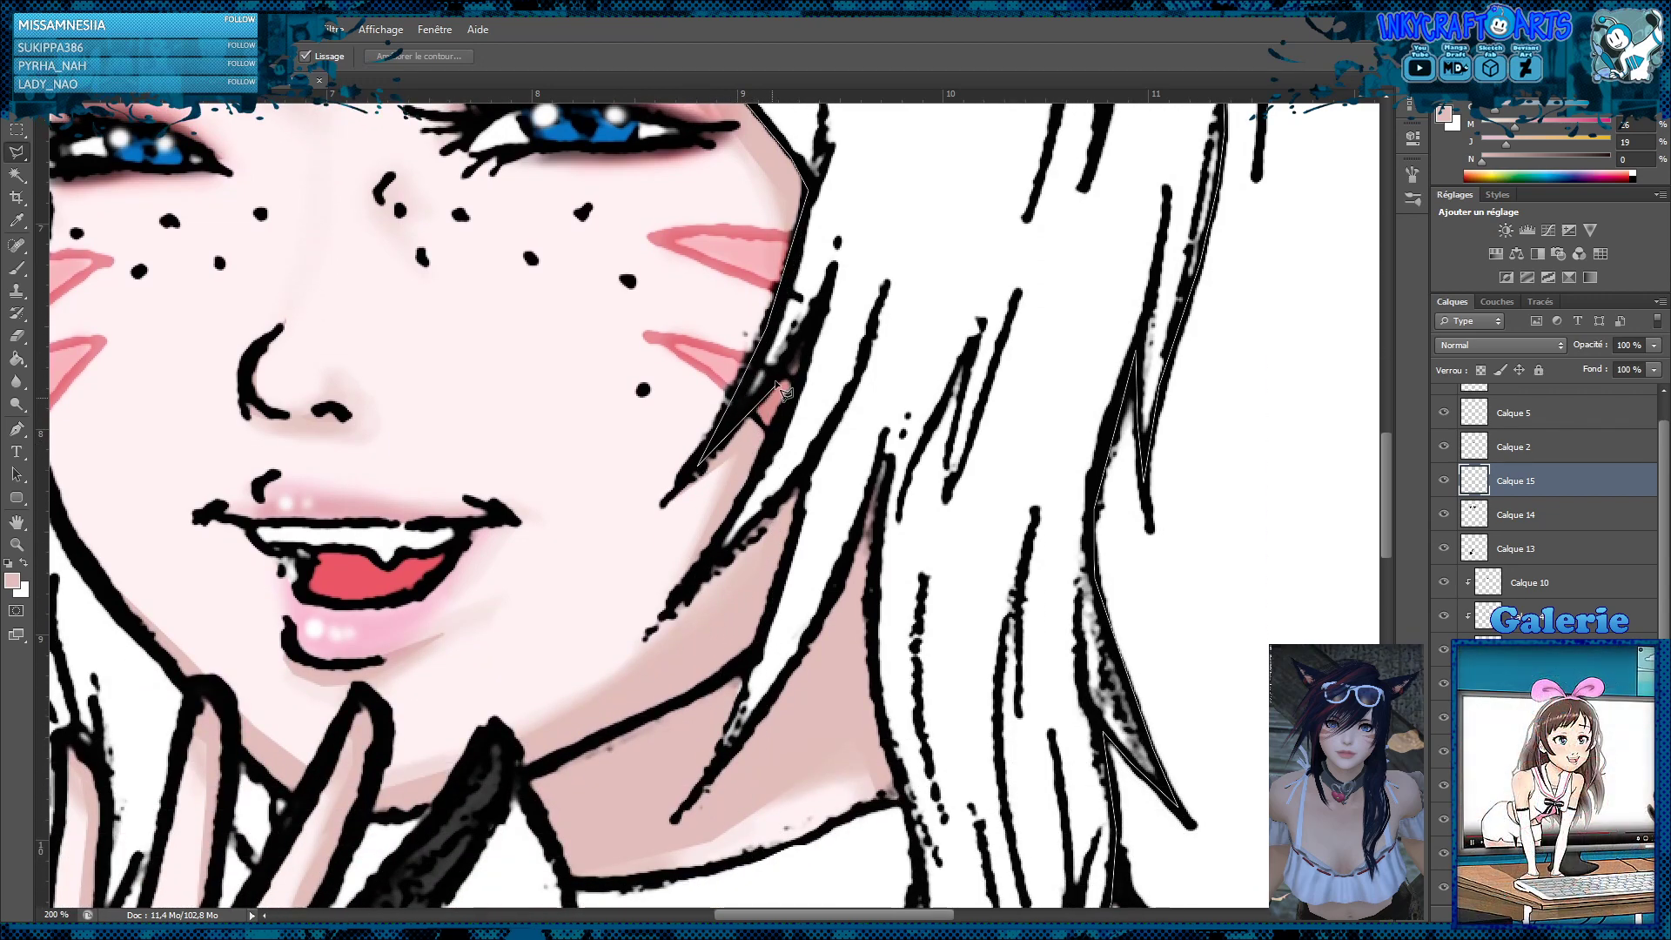
left_click(813, 313)
left_click(709, 568)
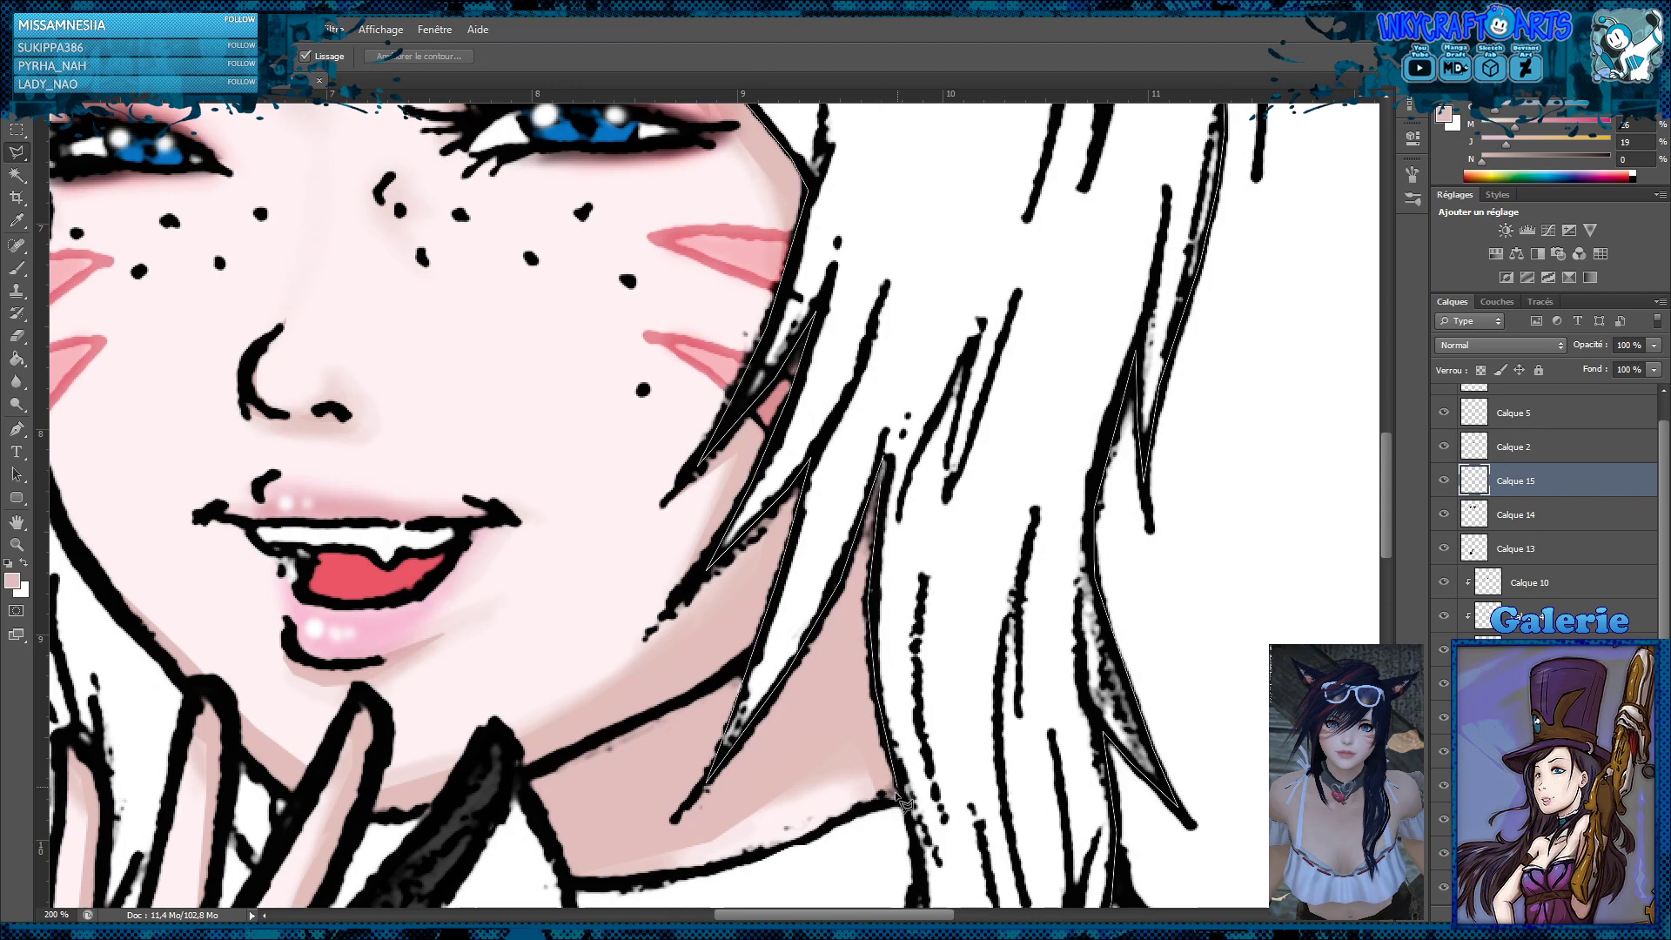
Extend the lasso outline past the choker, around the small pointed lock and down the outer edge of the chest tress
scroll(915, 861, "down", 5)
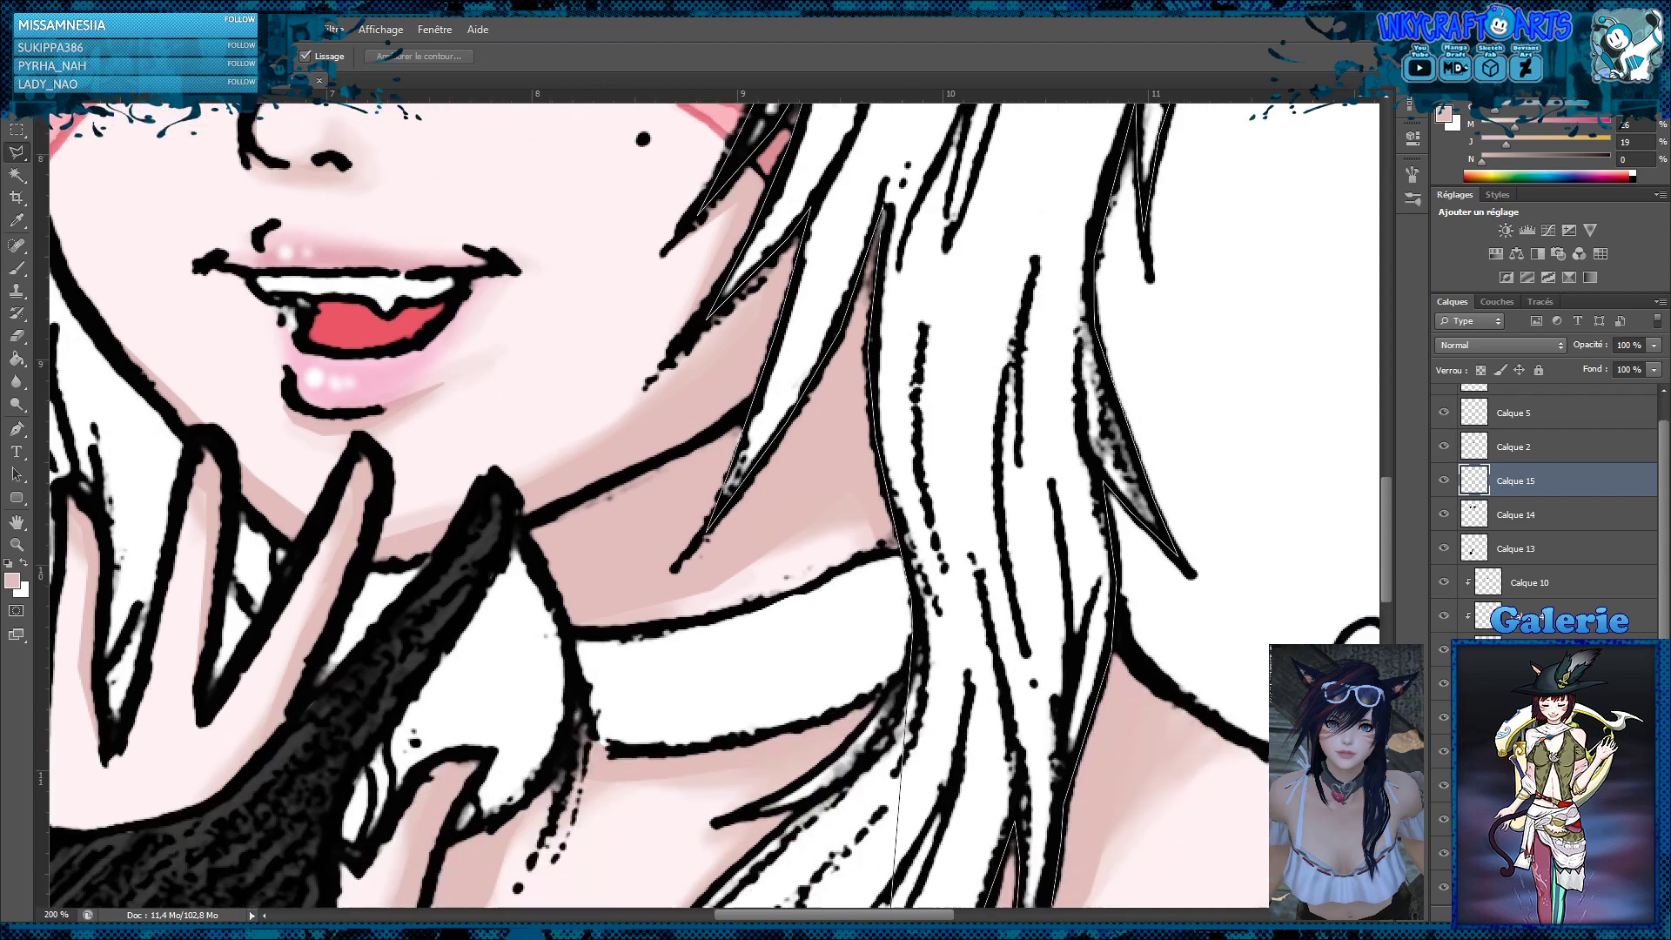
scroll(885, 425, "down", 1)
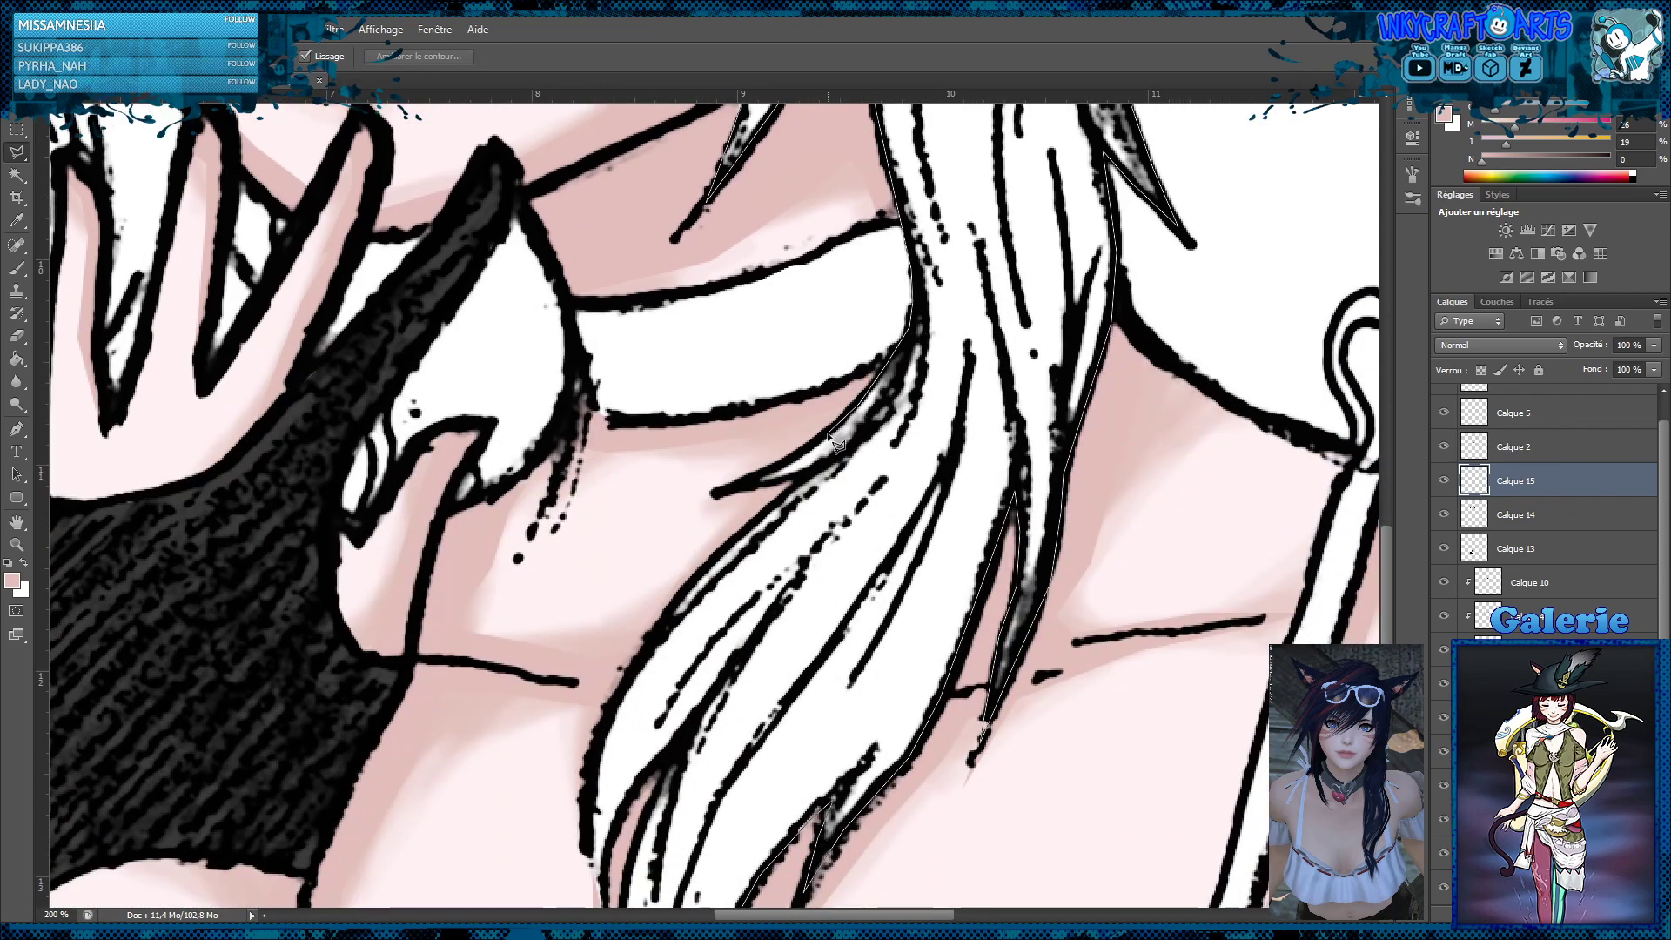
left_click(747, 488)
left_click(757, 520)
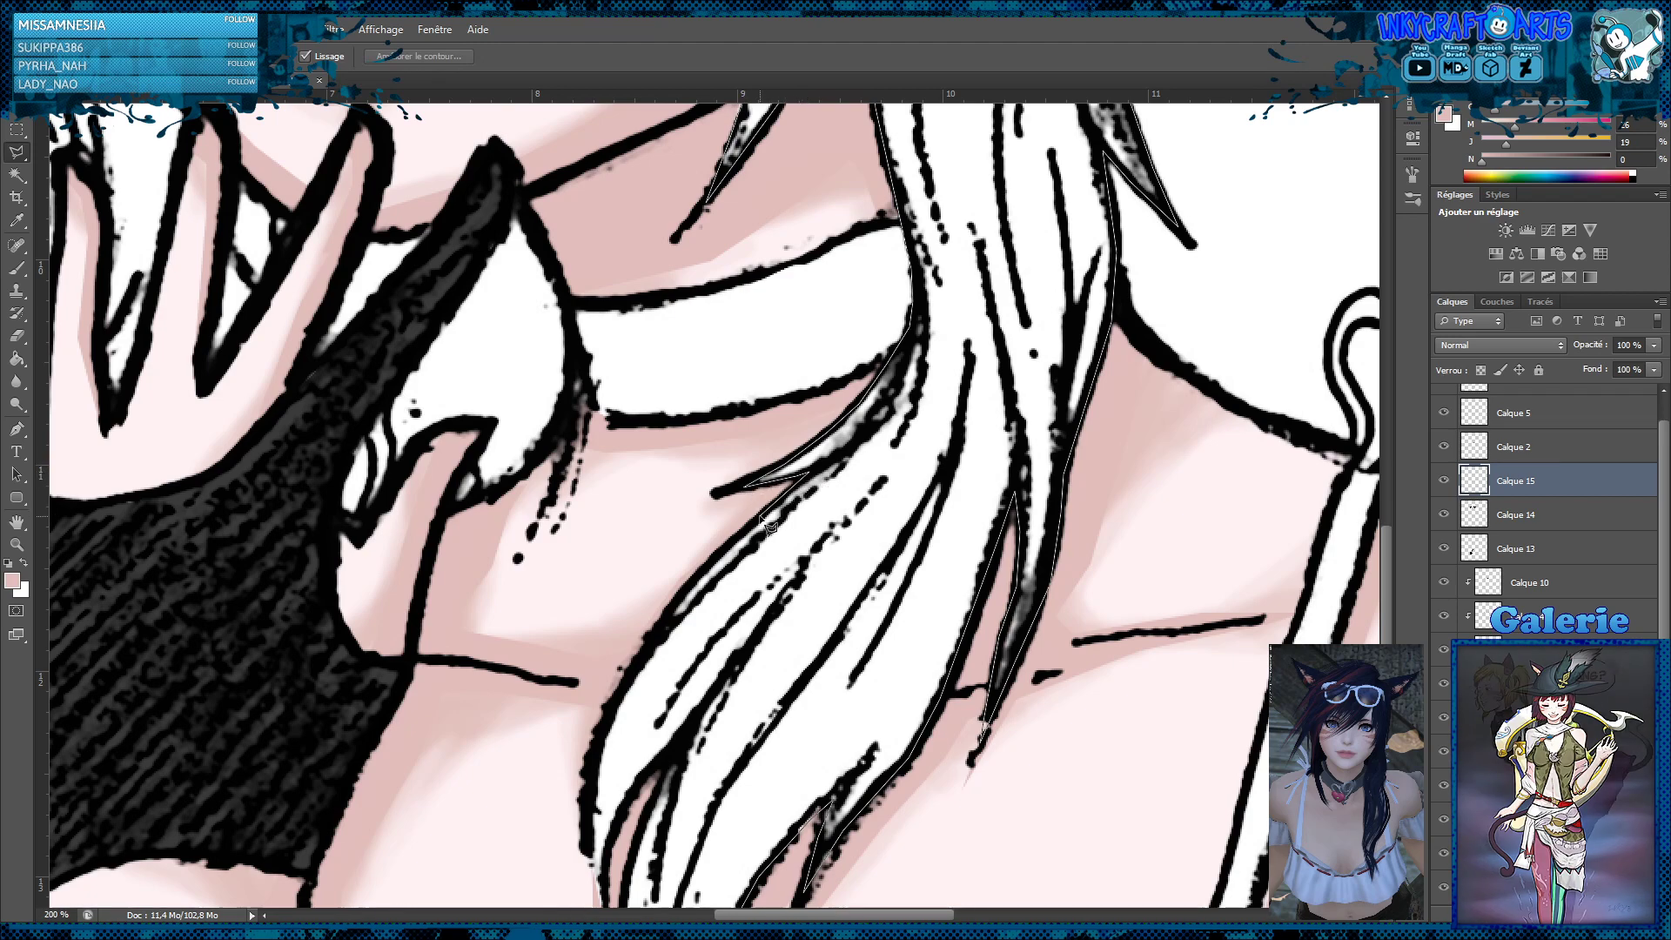
left_click(687, 579)
left_click(620, 696)
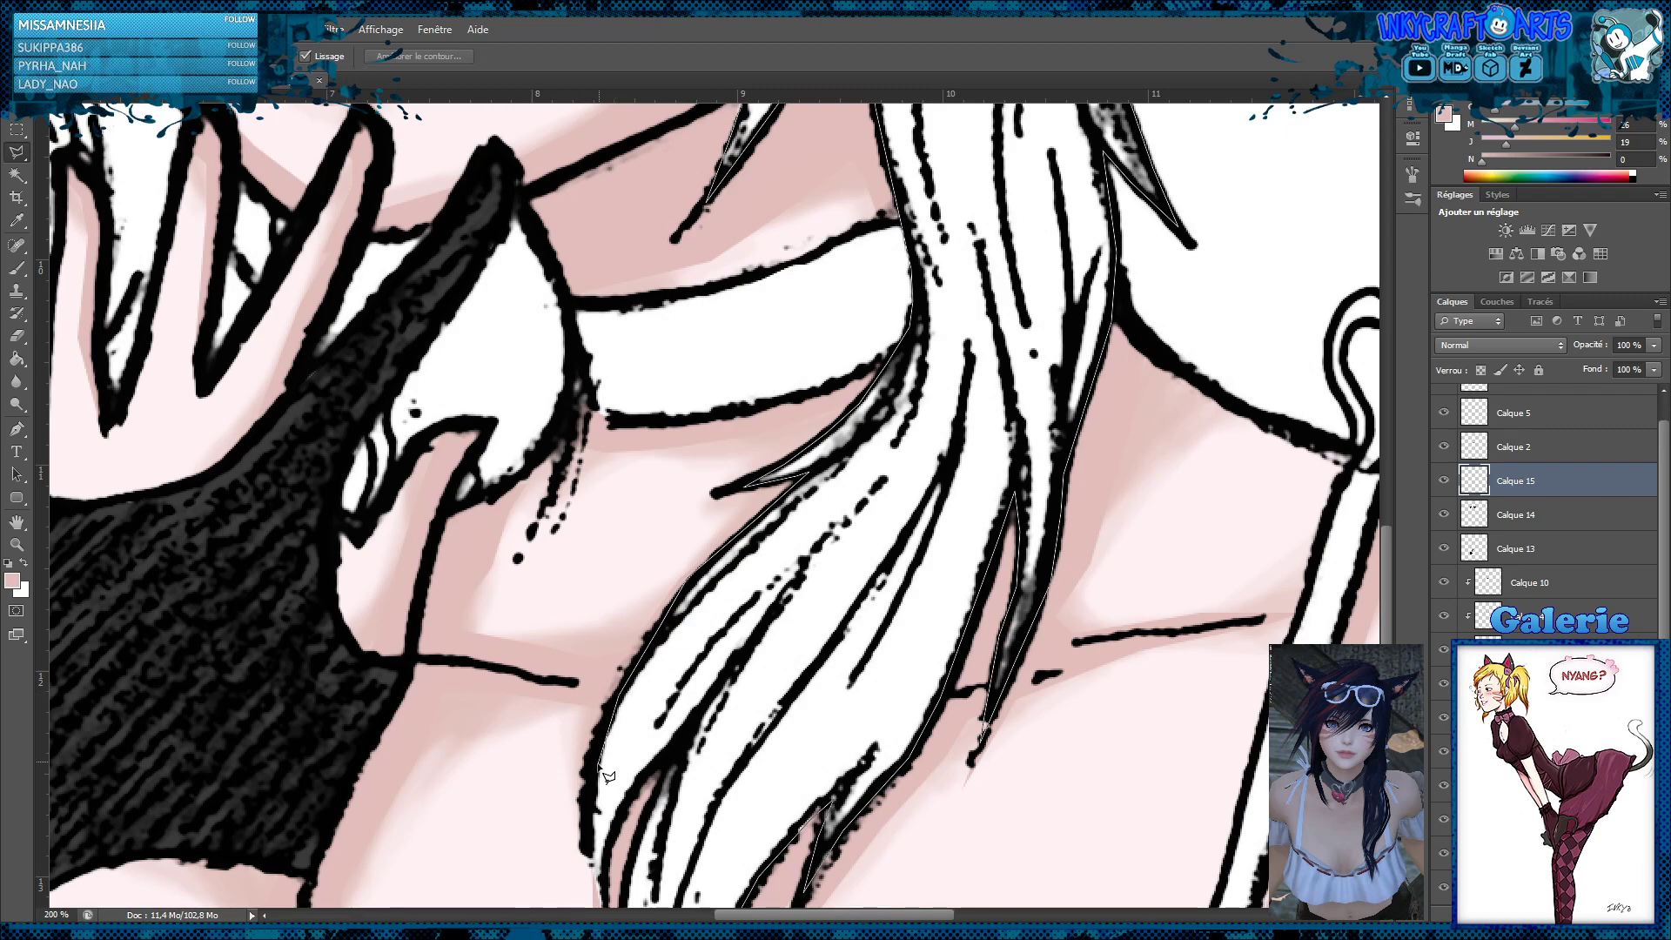
left_click(596, 883)
Trace the split tips of the chest tress and close the lasso selection at its lowest point above the neckline
scroll(606, 905, "down", 5)
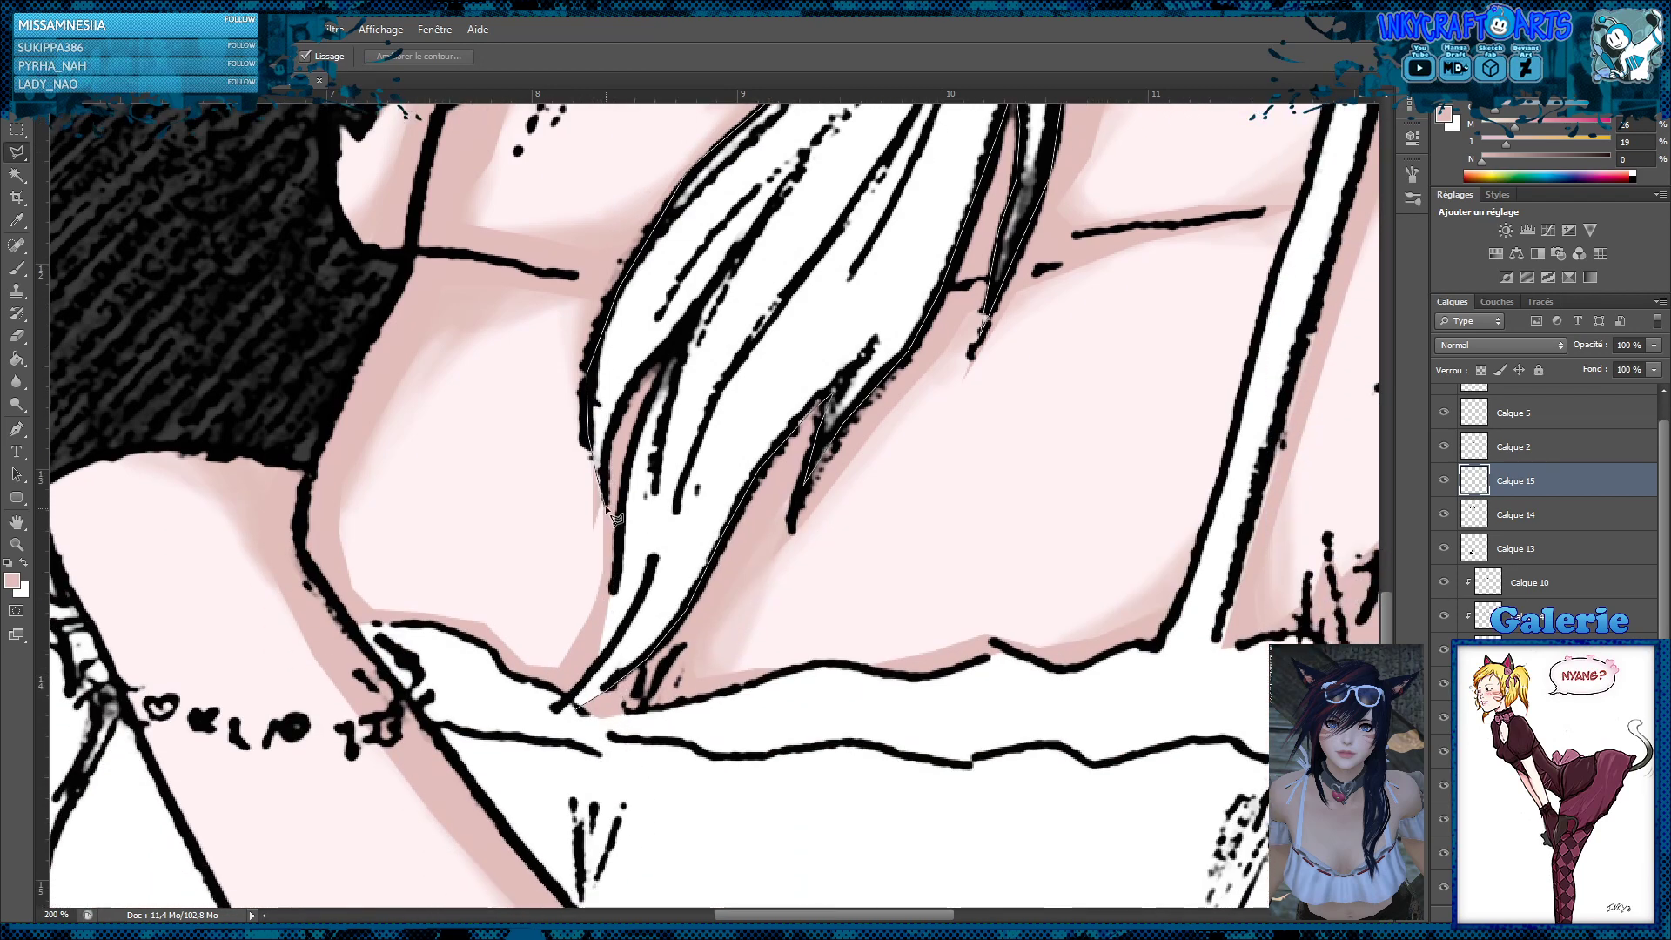
left_click(620, 411)
left_click(638, 374)
left_click(671, 345)
left_click(646, 397)
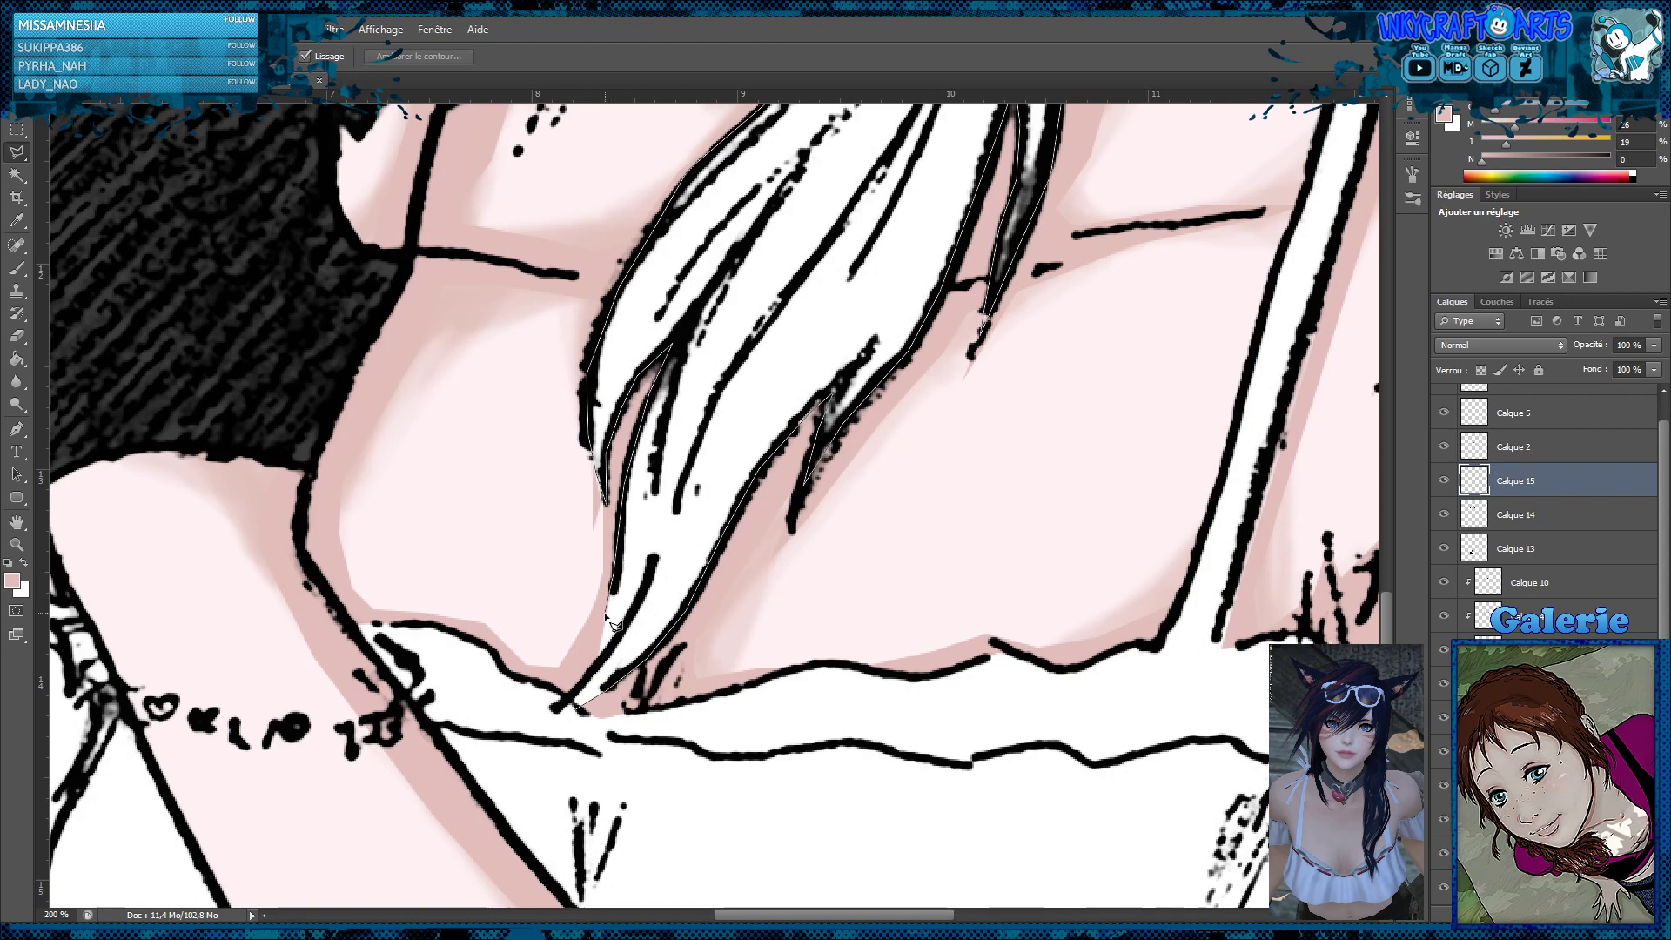
left_click(578, 707)
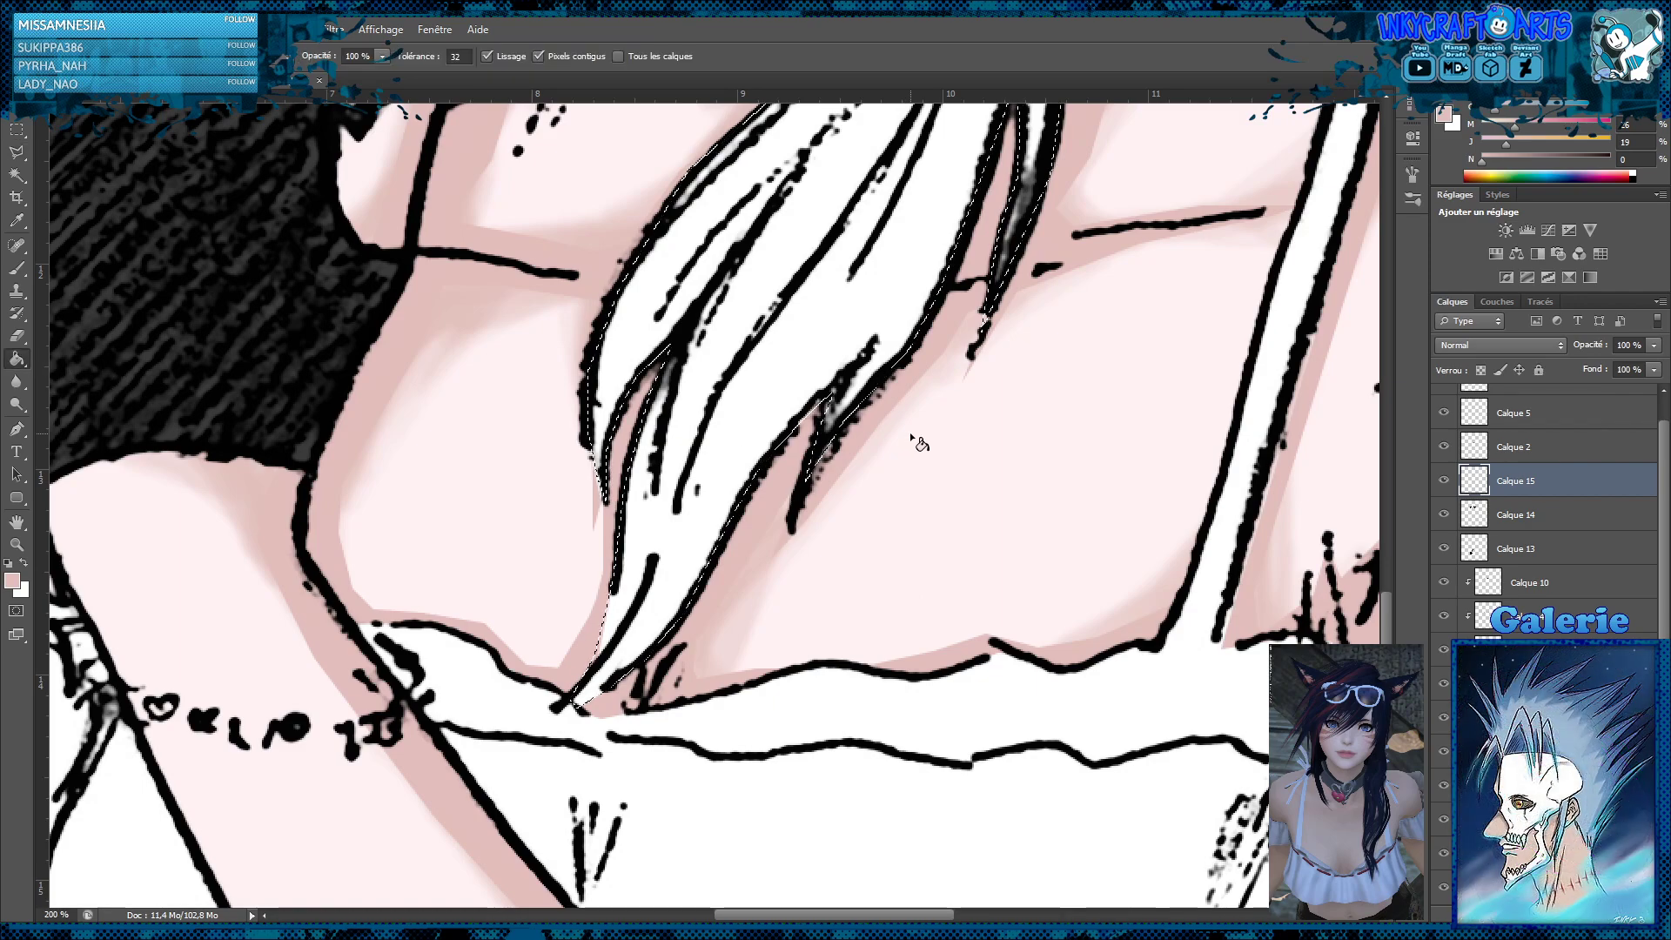
Start adding the fringe to the selection, tracing the lower sunglasses frame from the forehead gap across the bridge and under the smaller lens
key("z")
left_click(1004, 186, "alt")
left_click(1004, 187, "alt")
left_click(1004, 186, "alt")
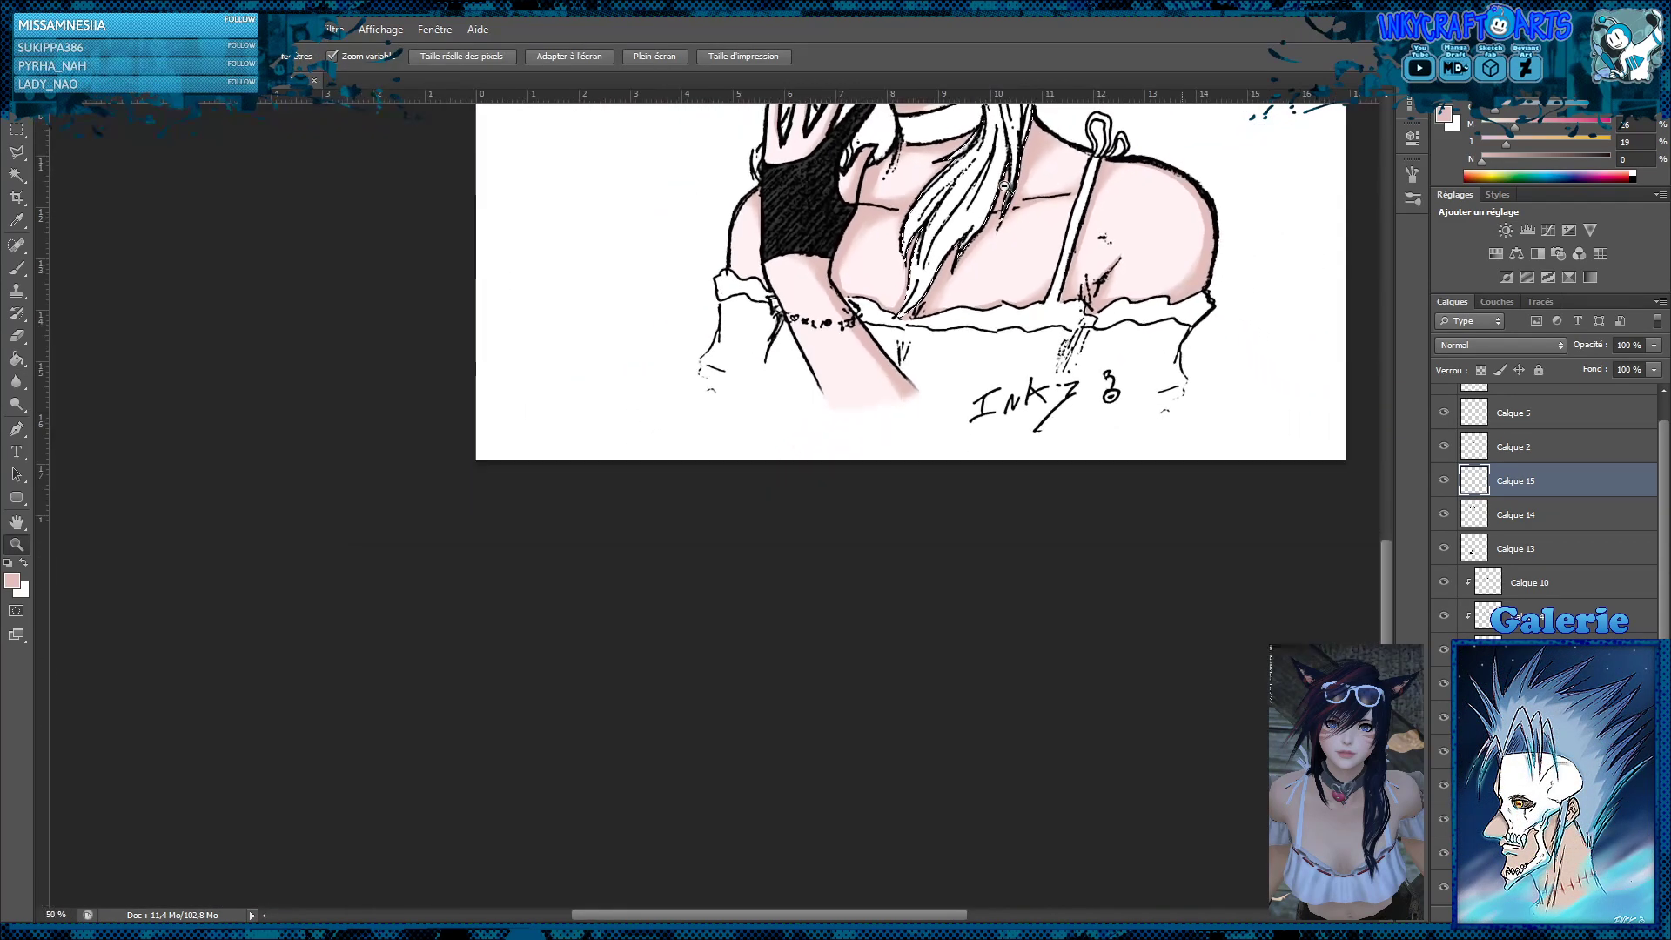
left_click(1004, 186, "alt")
left_click(644, 394)
left_click(679, 391)
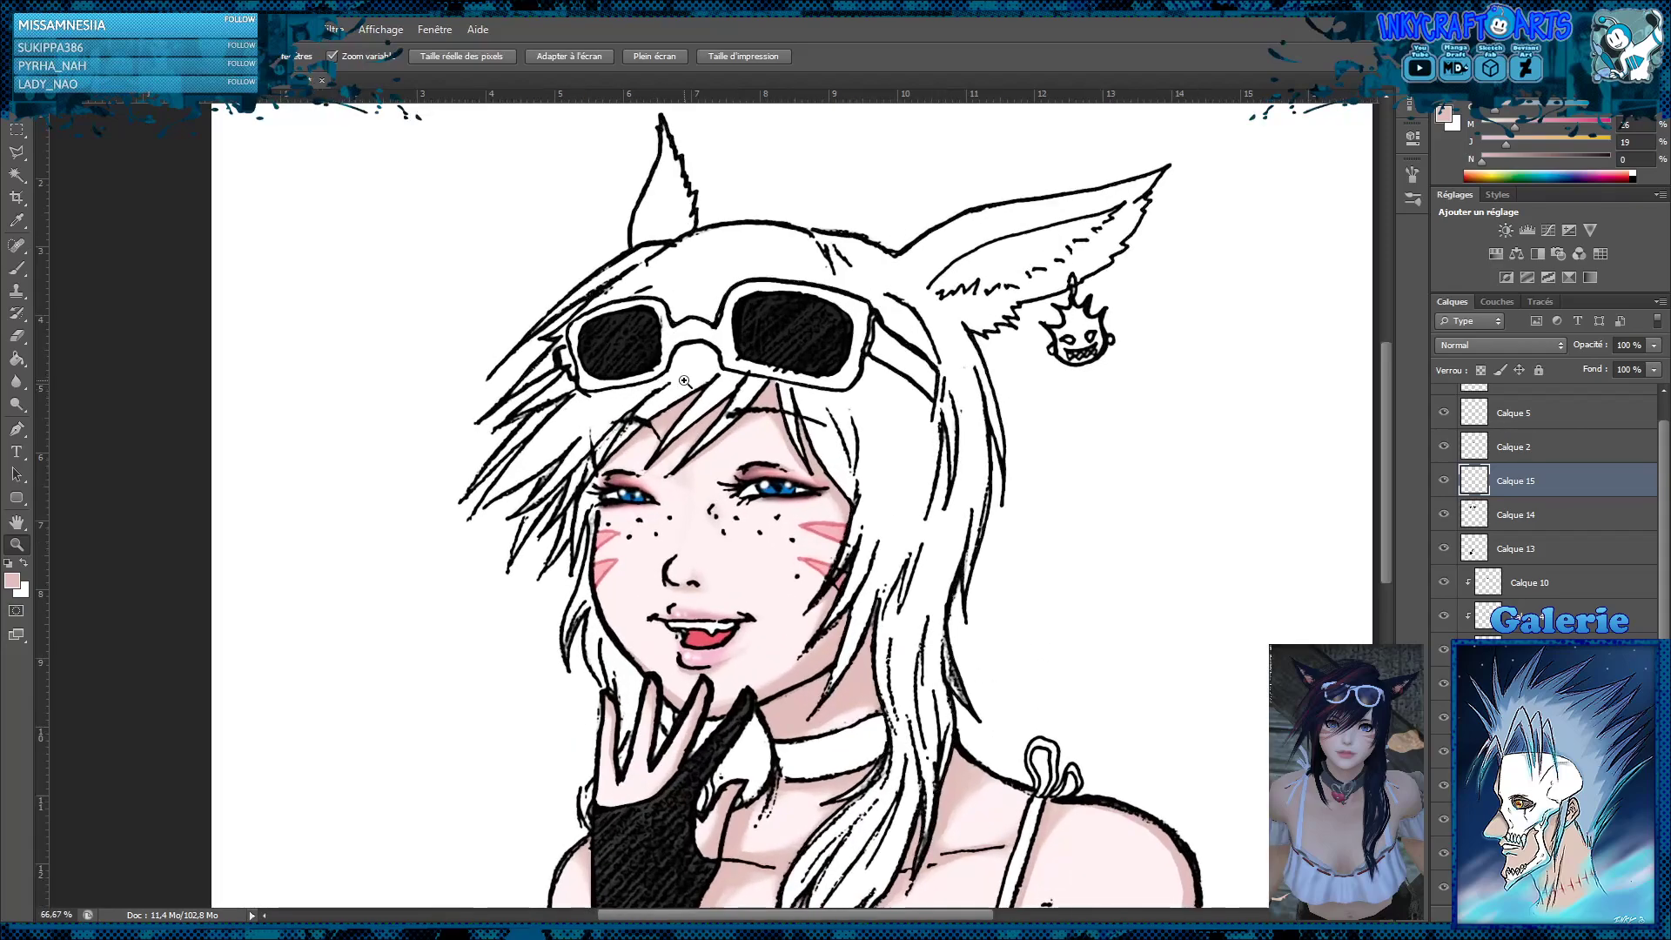
left_click(714, 388)
left_click(745, 386)
key("l")
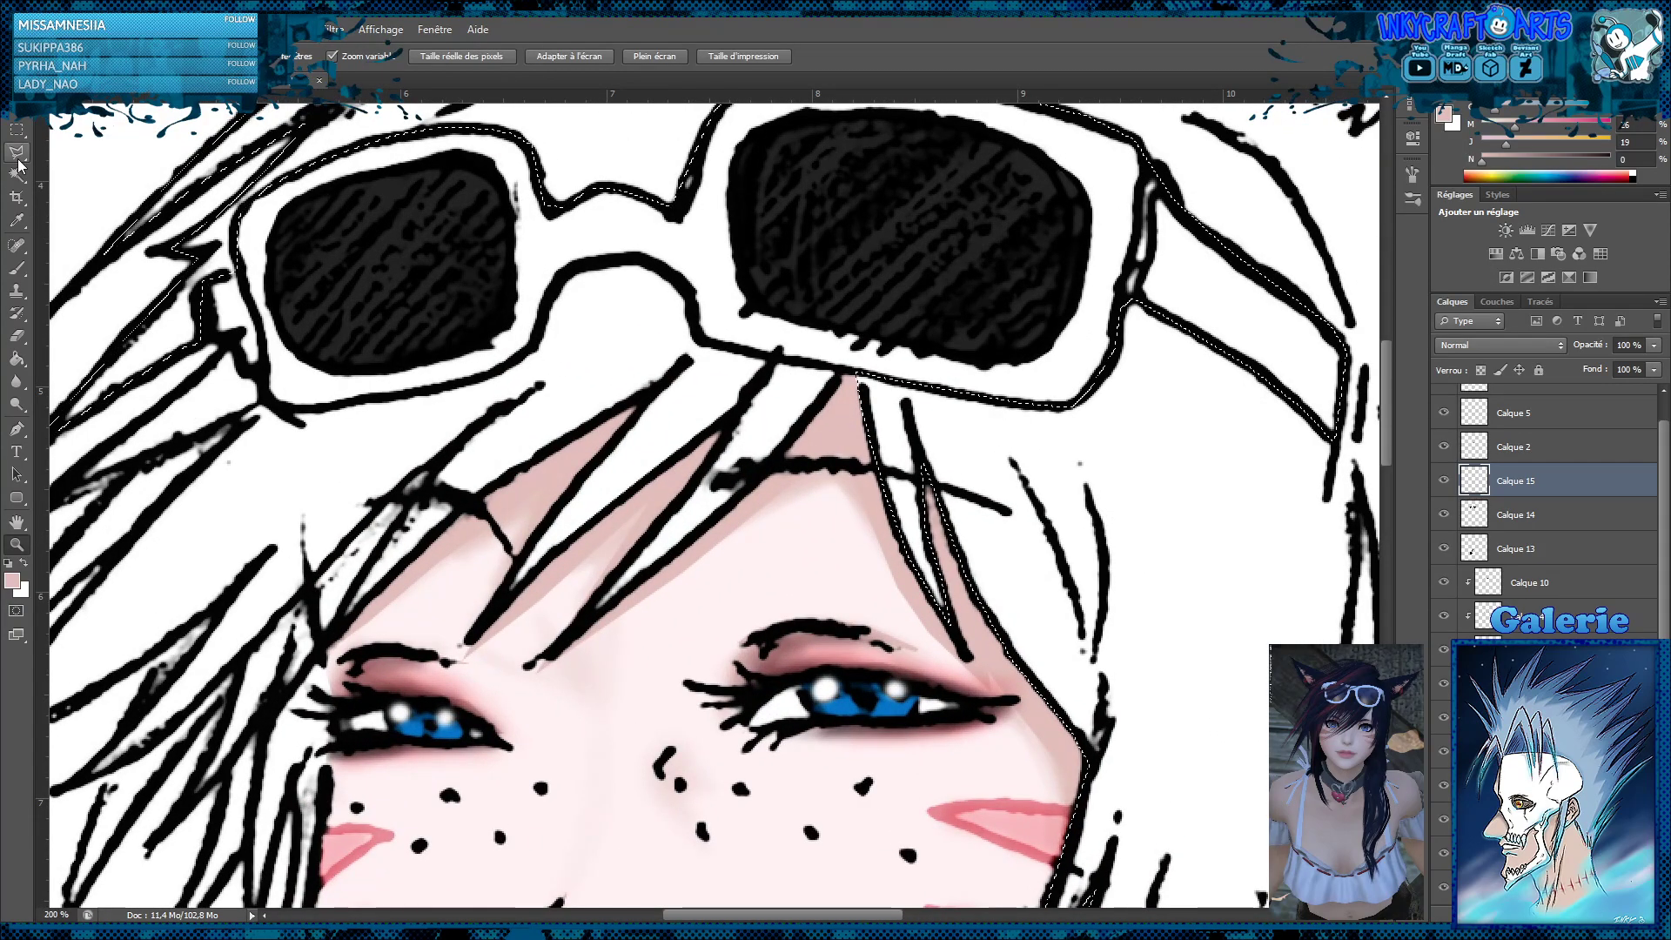
left_click(857, 372)
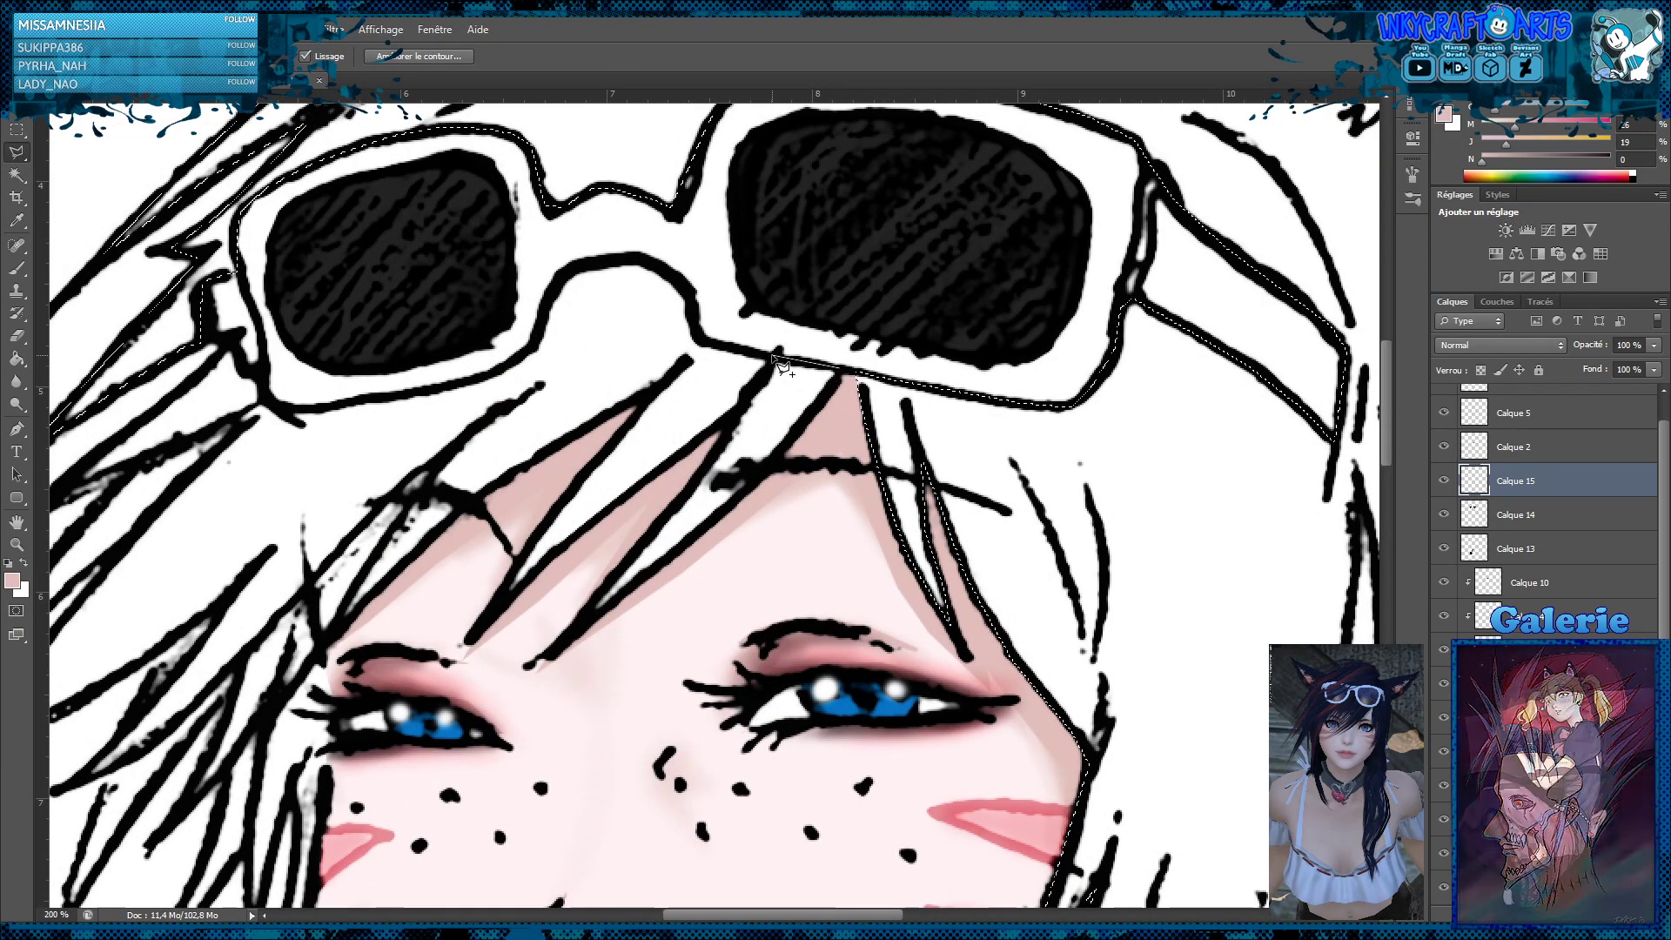
left_click(700, 339)
left_click(687, 283)
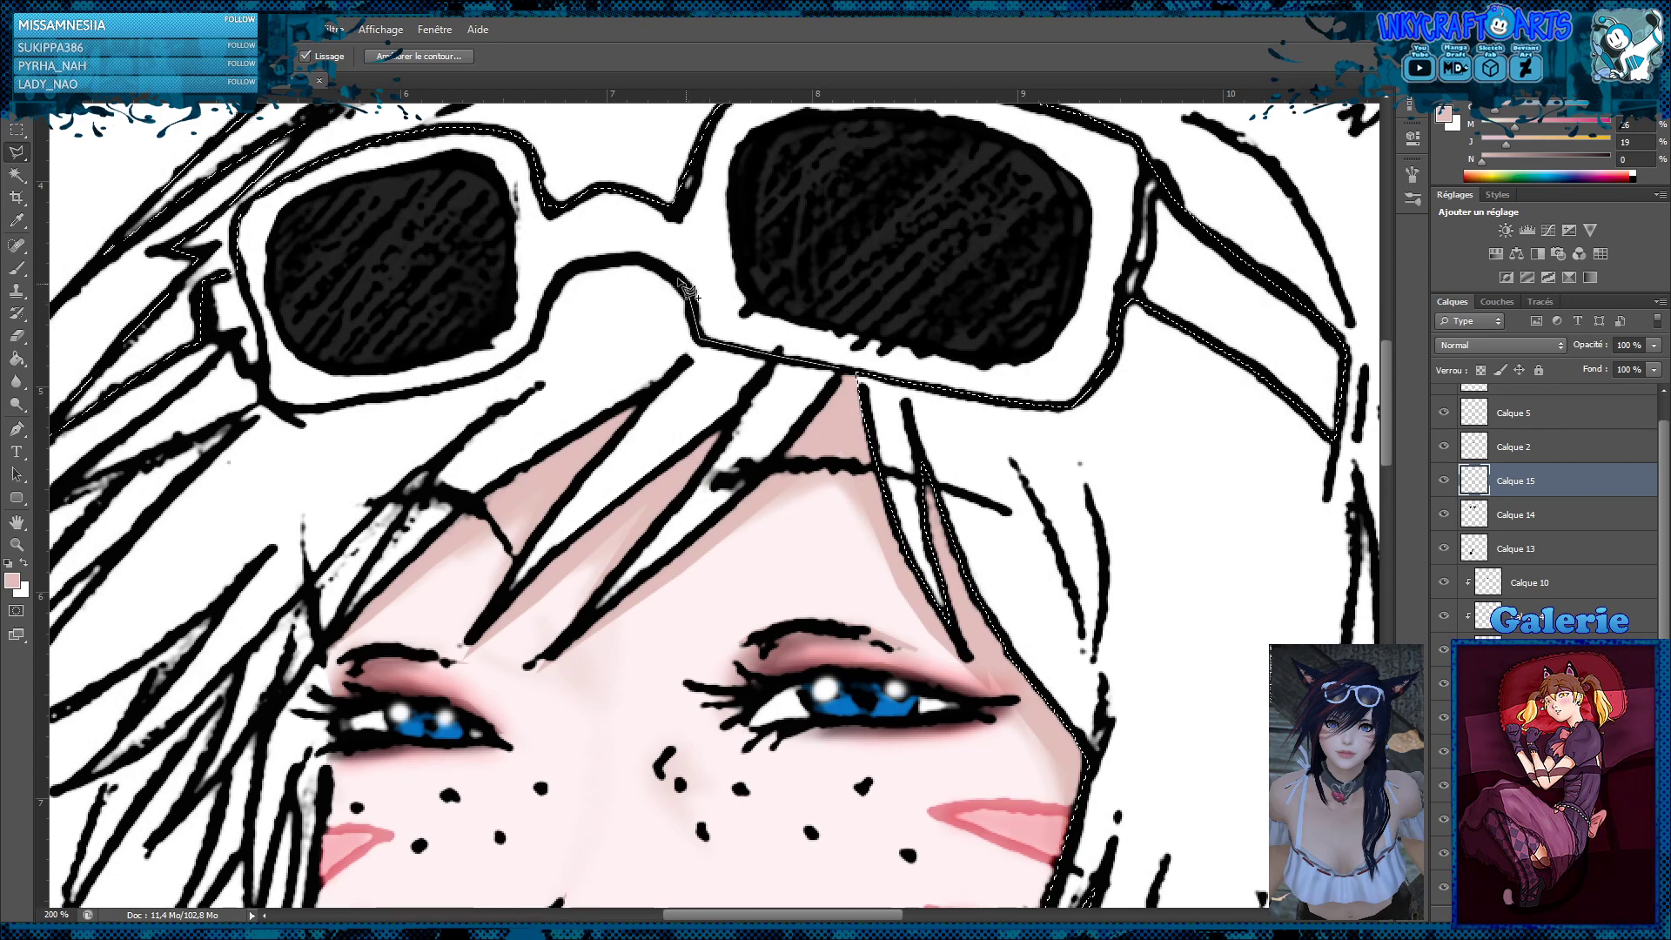
left_click(634, 255)
left_click(580, 264)
left_click(550, 281)
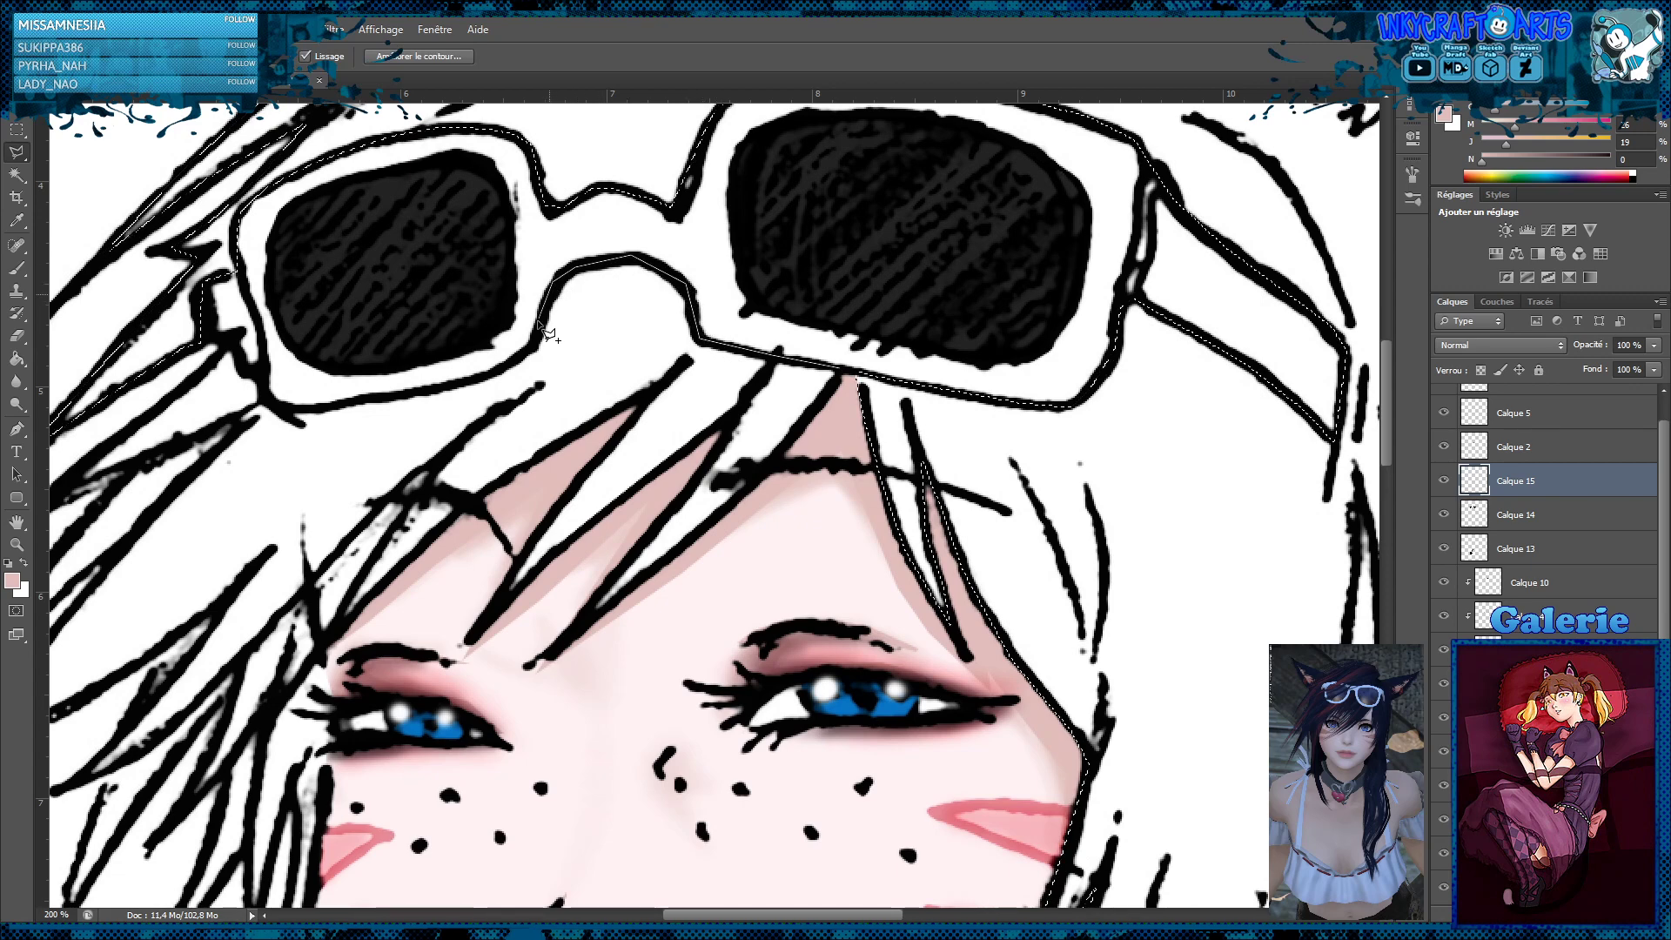
left_click(532, 348)
left_click(470, 377)
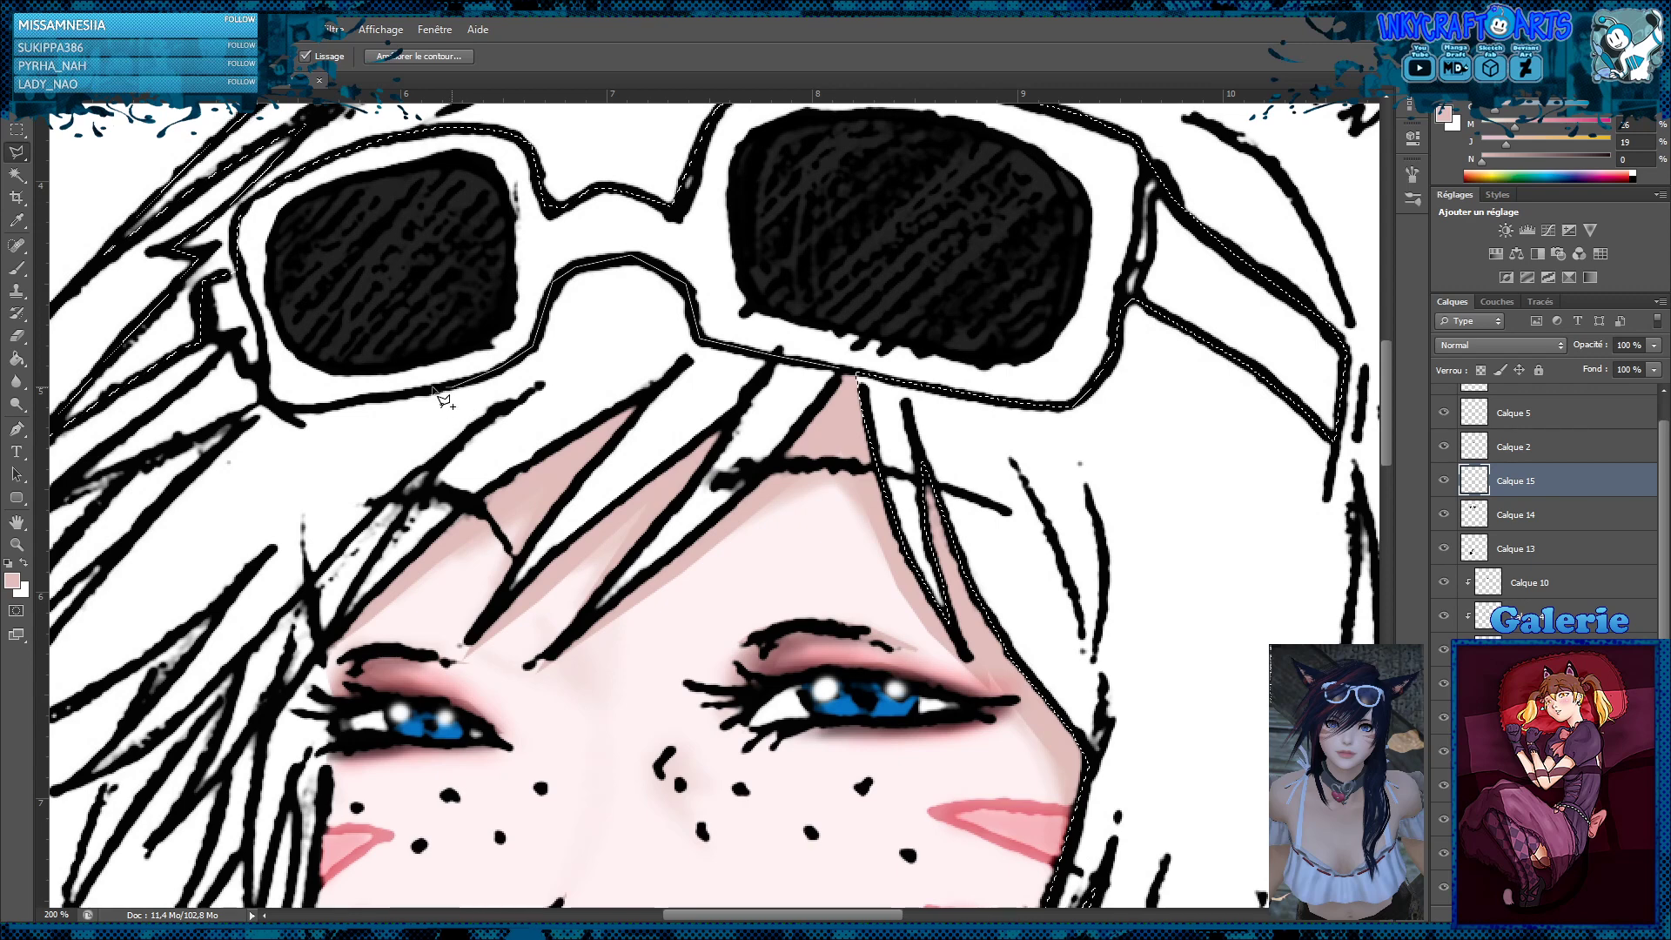
Carry the added lasso outline around the outer corner of the sunglasses frame and down the lock beside it
left_click(289, 413)
left_click(265, 399)
left_click(259, 375)
left_click(242, 368)
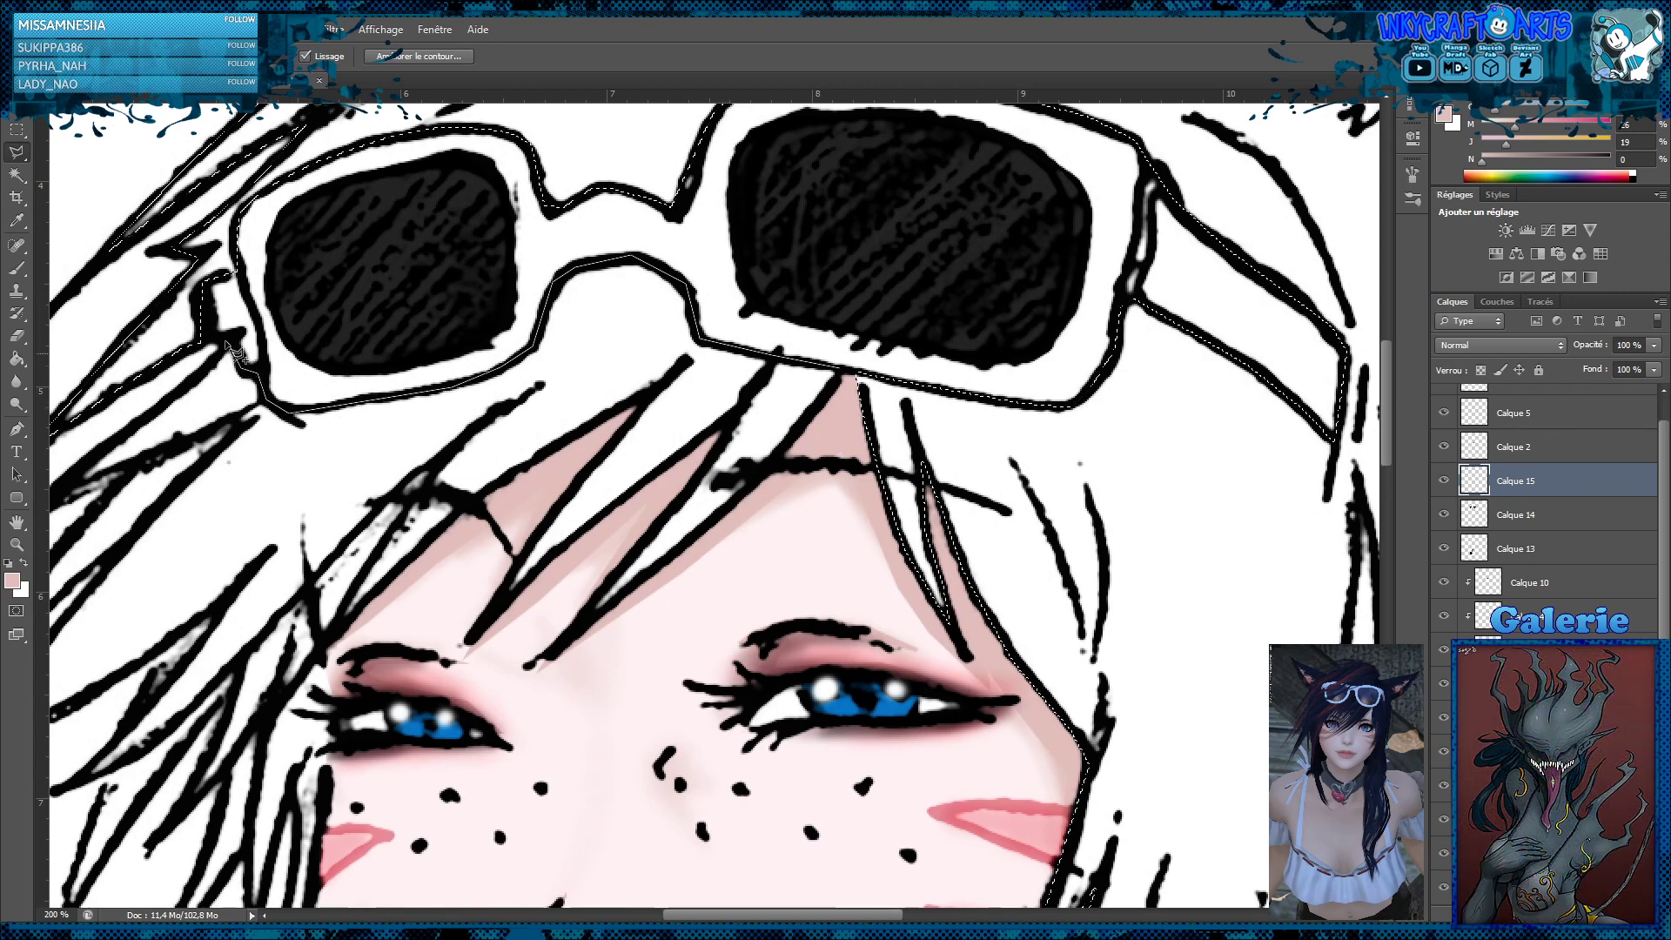
left_click(224, 341)
left_click(206, 371)
left_click(150, 415)
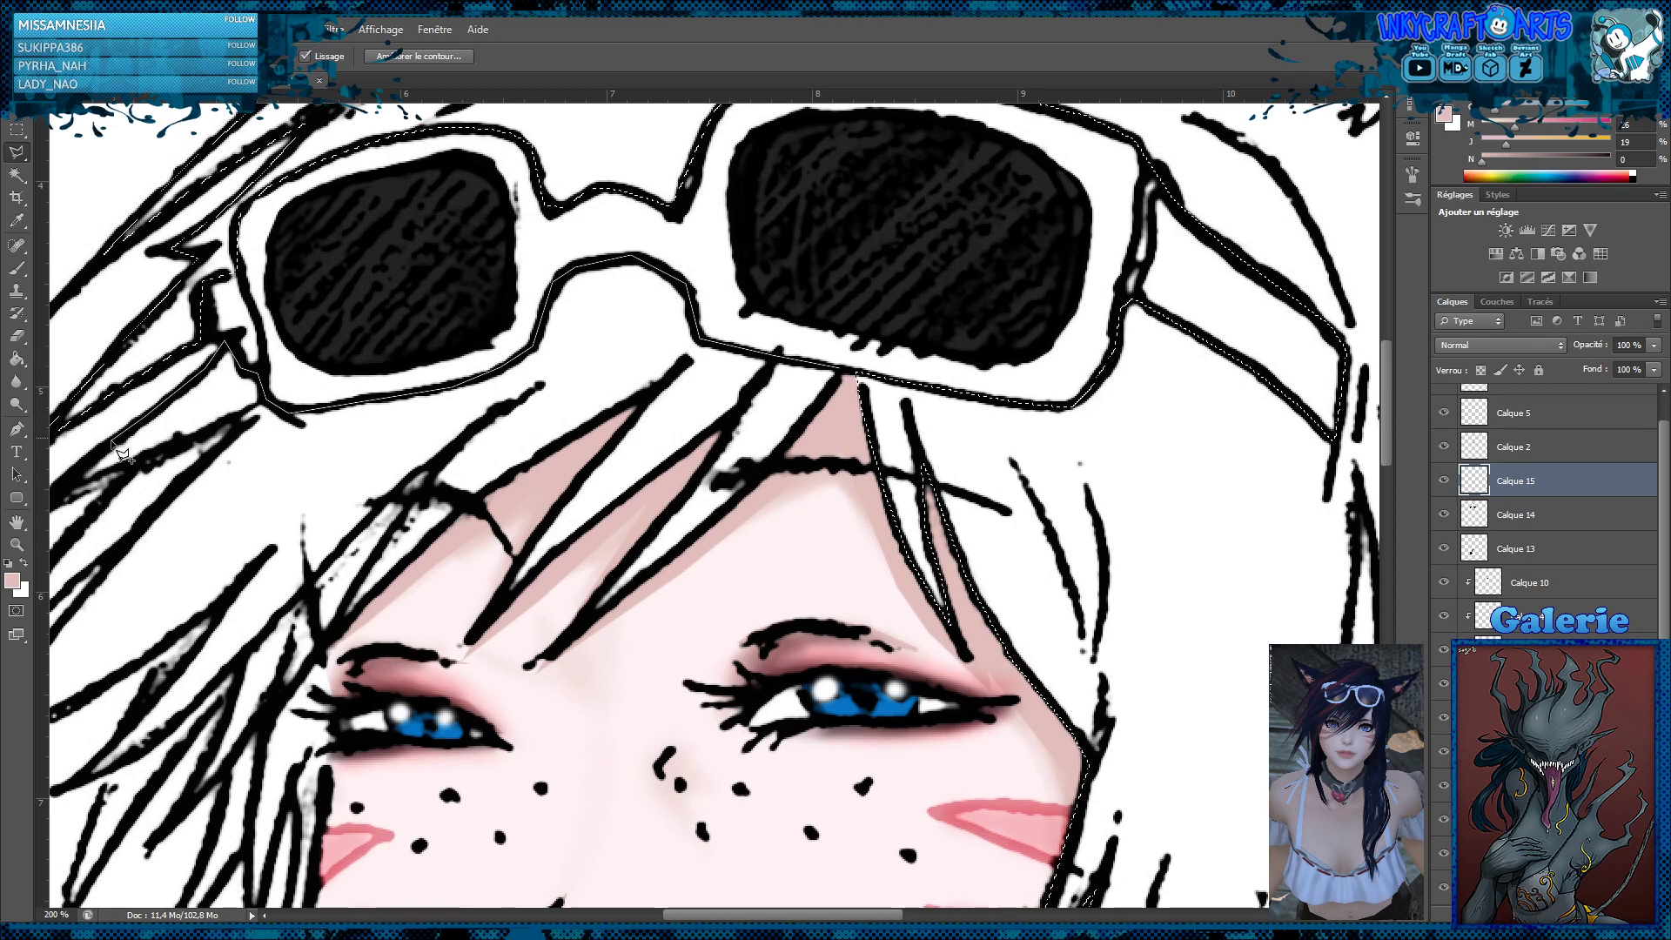
left_click(100, 452)
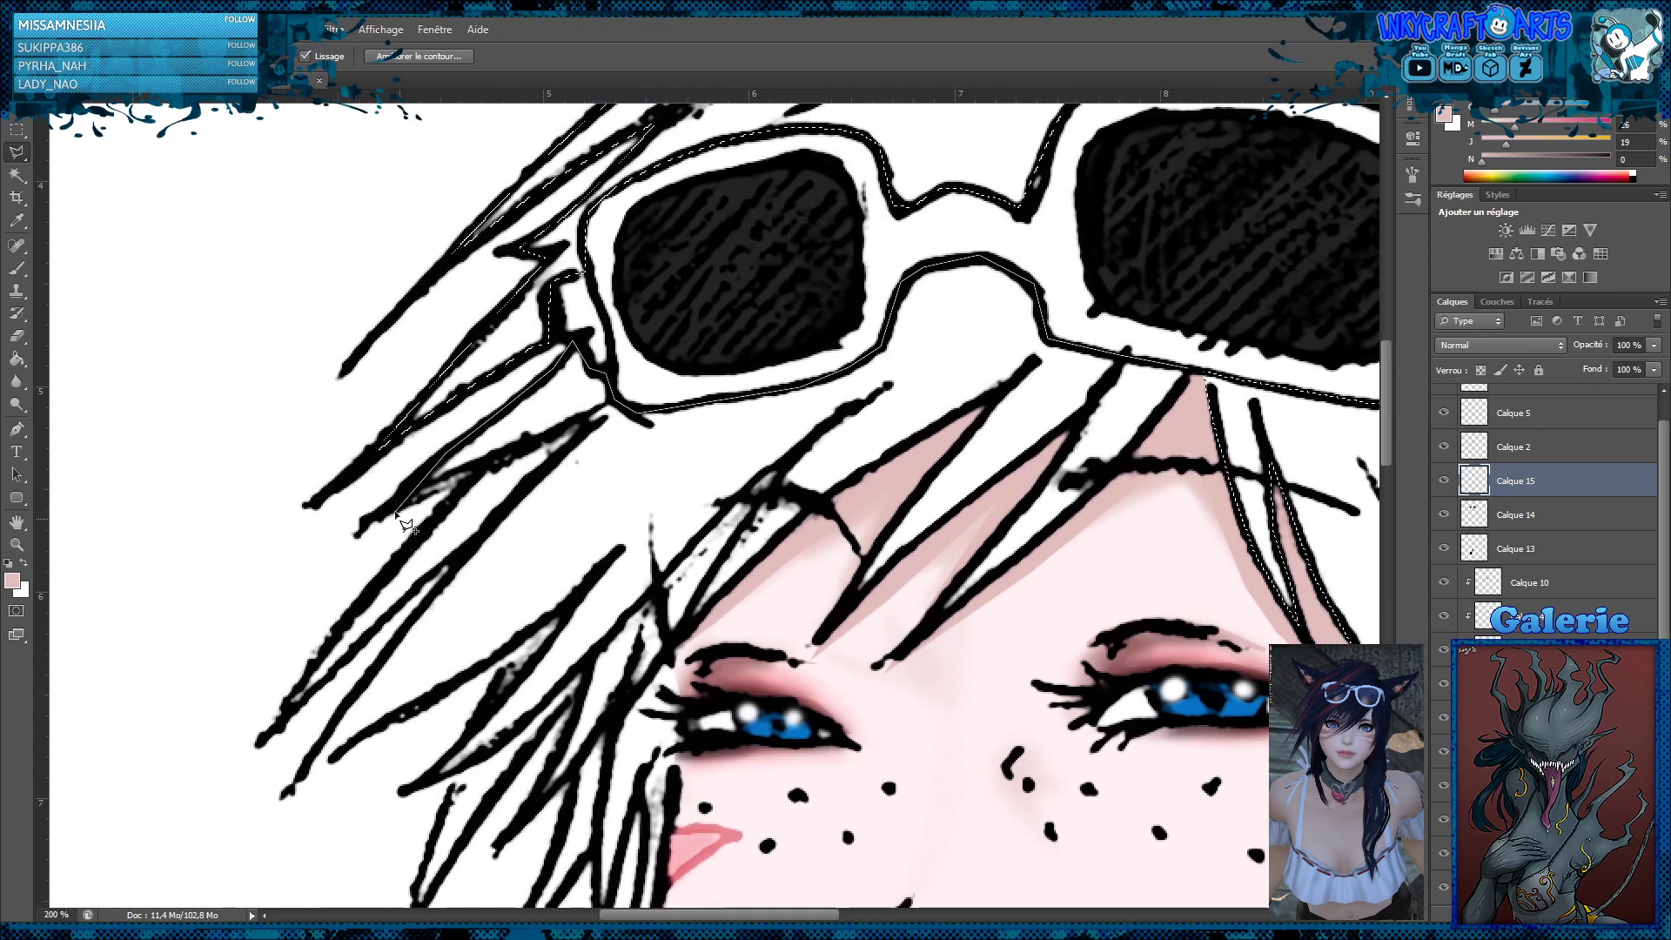
Trace the long spiky locks on the outer side of the fringe into the lasso outline, tip by tip
left_click(483, 470)
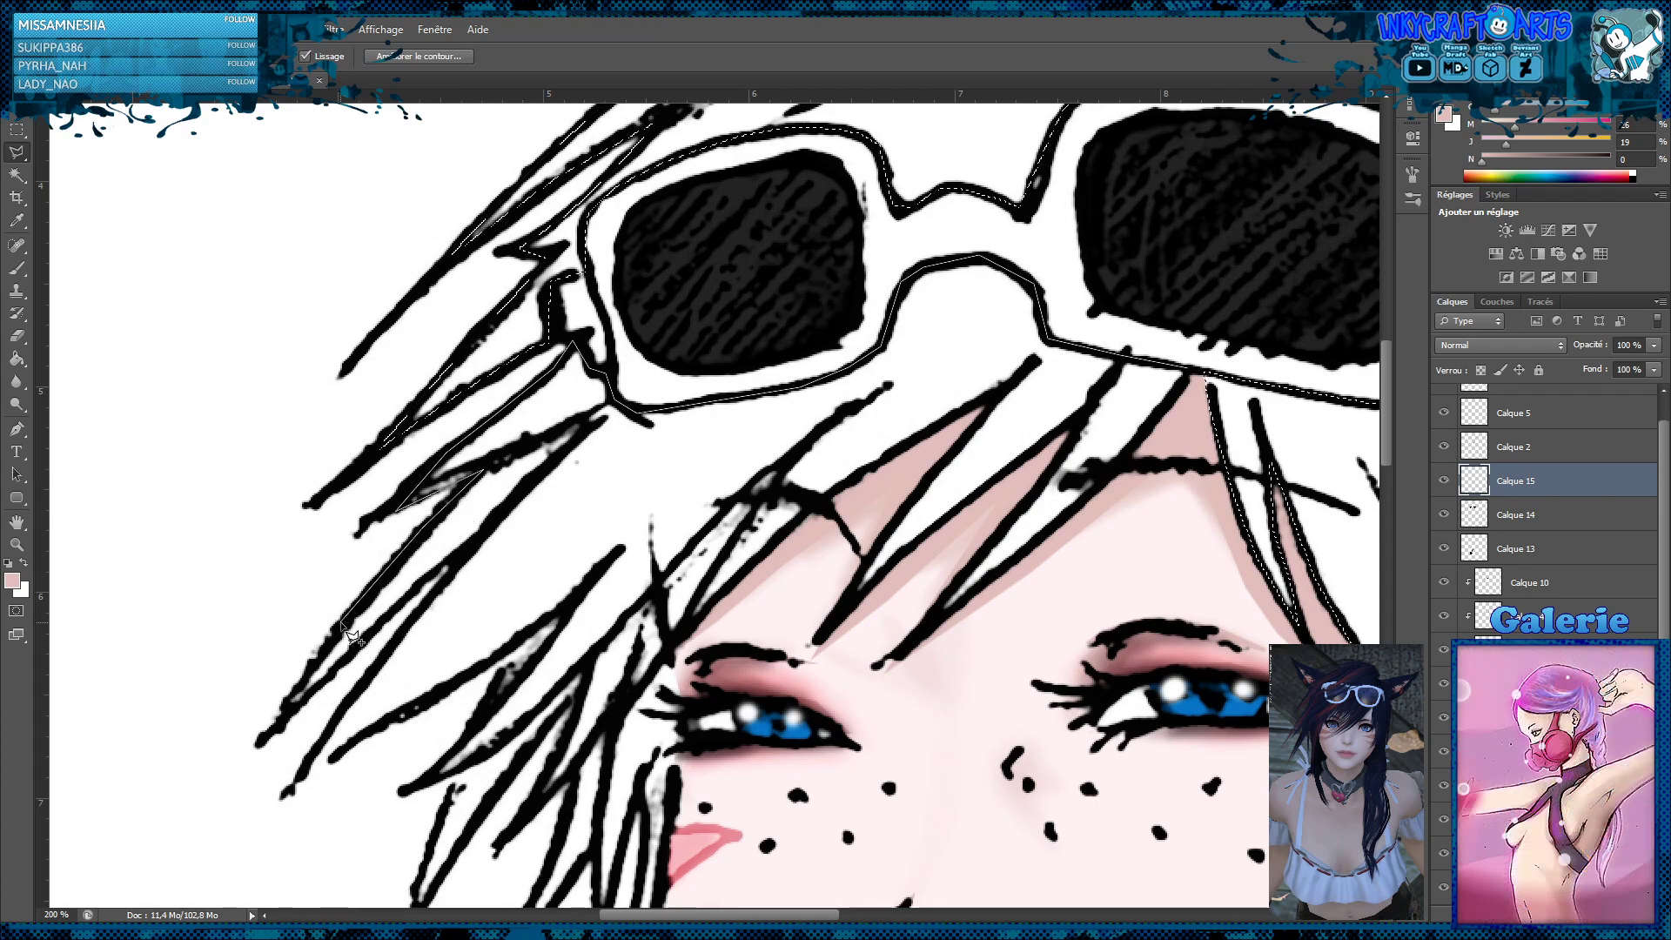
left_click(275, 731)
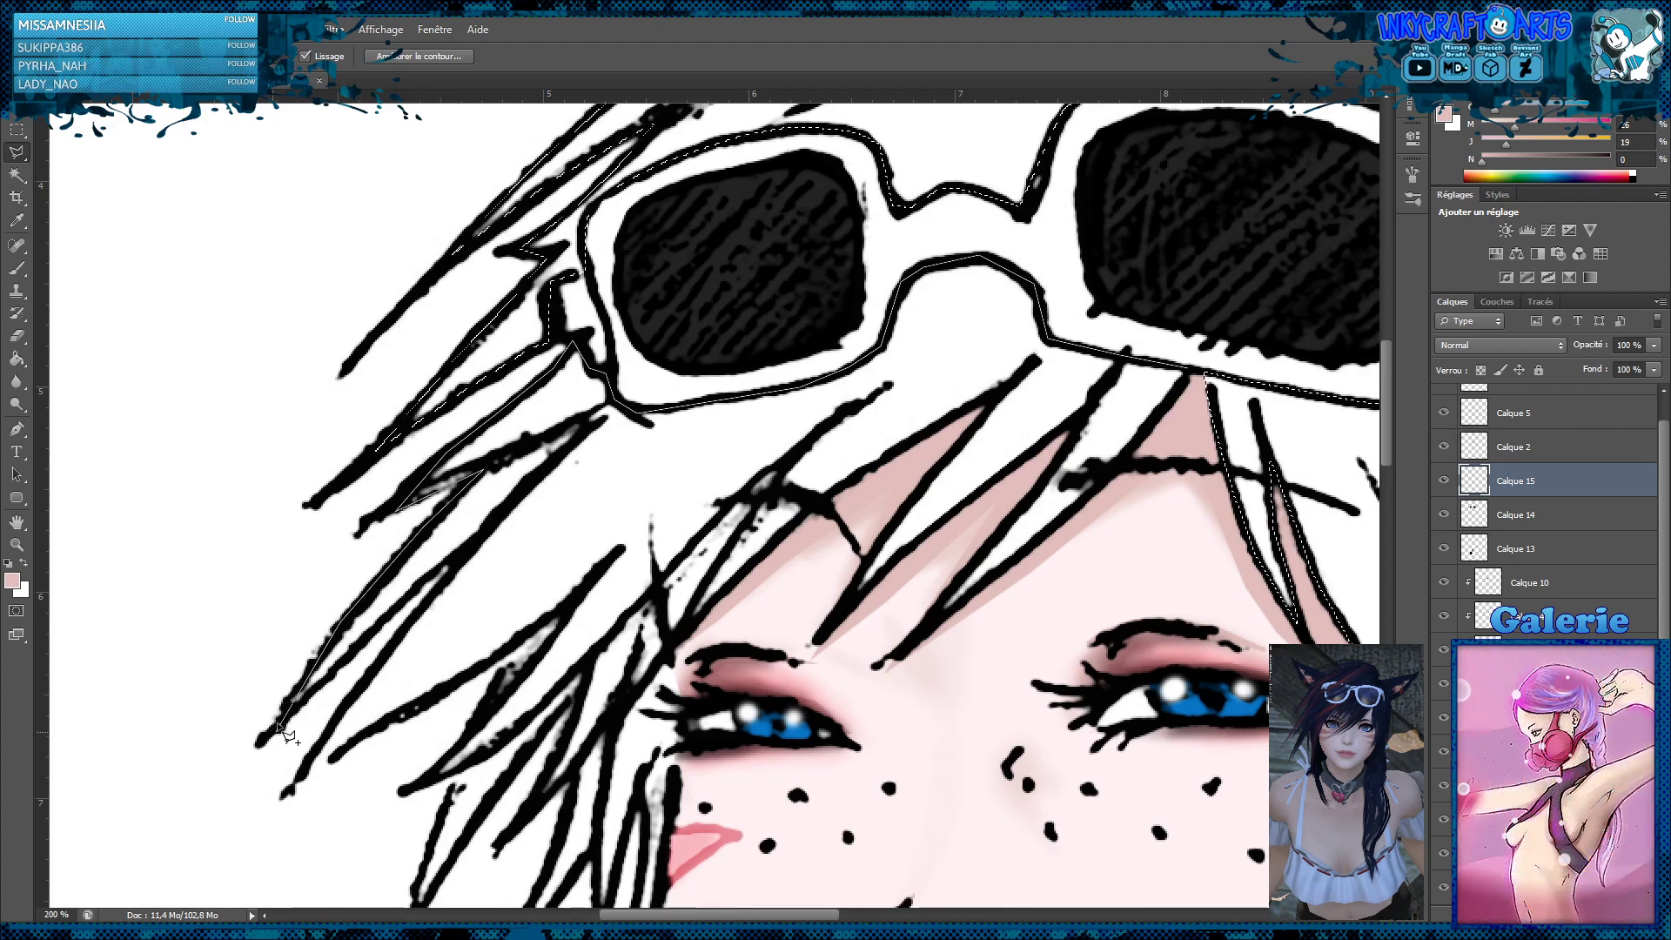
left_click(458, 553)
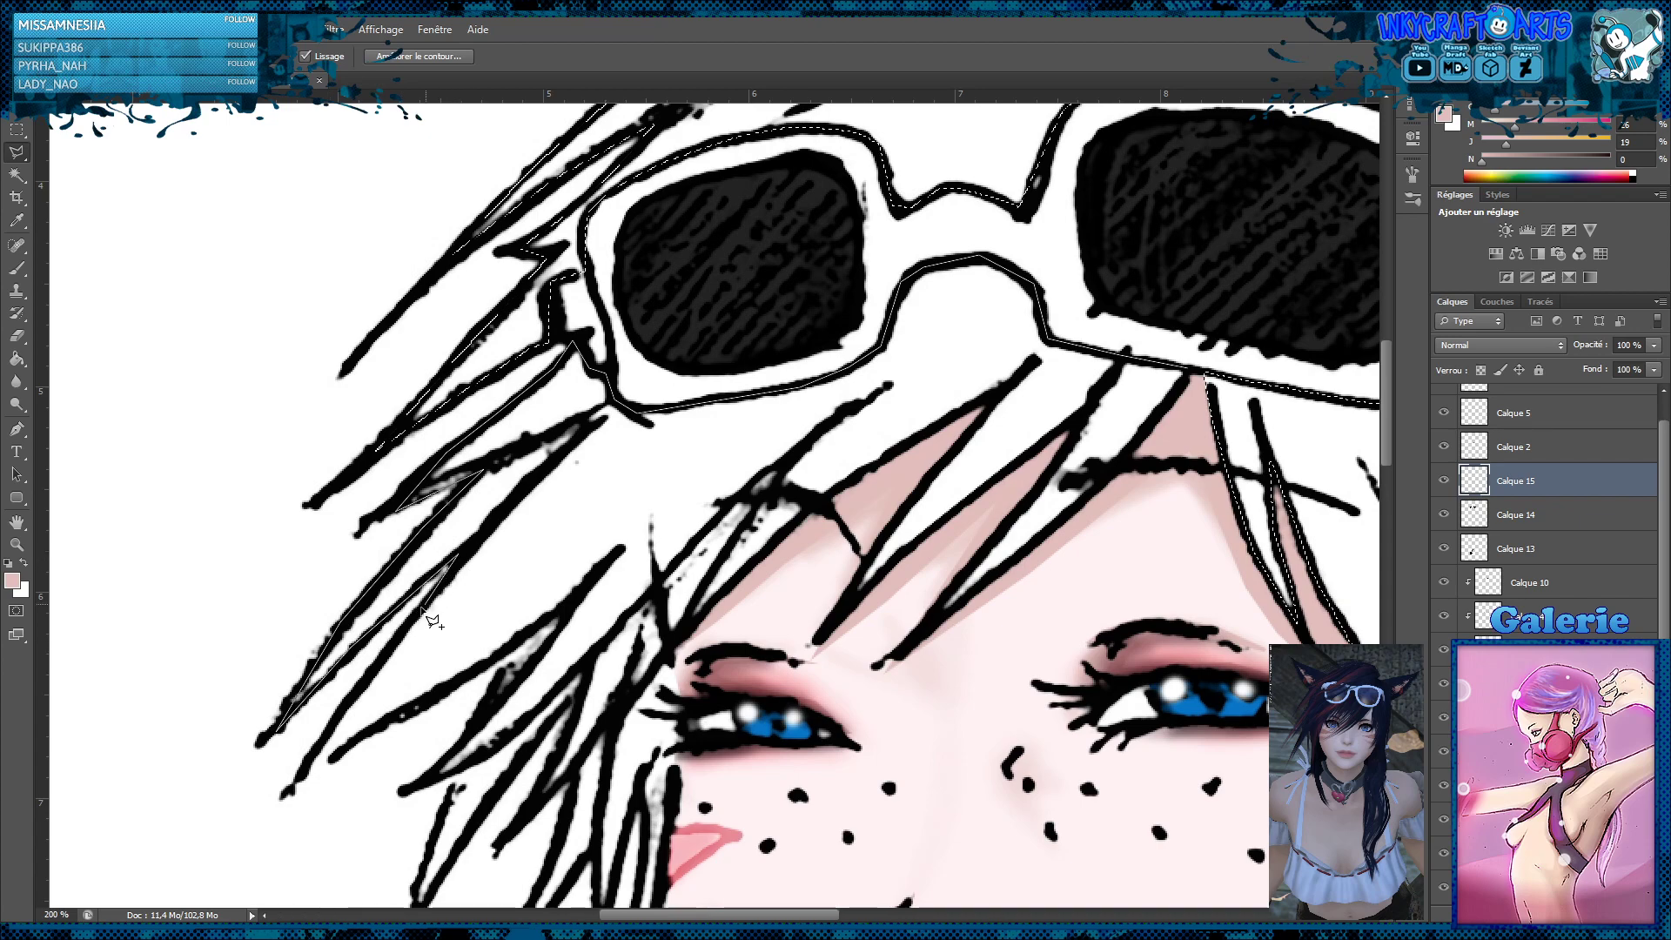
left_click(294, 781)
left_click(363, 729)
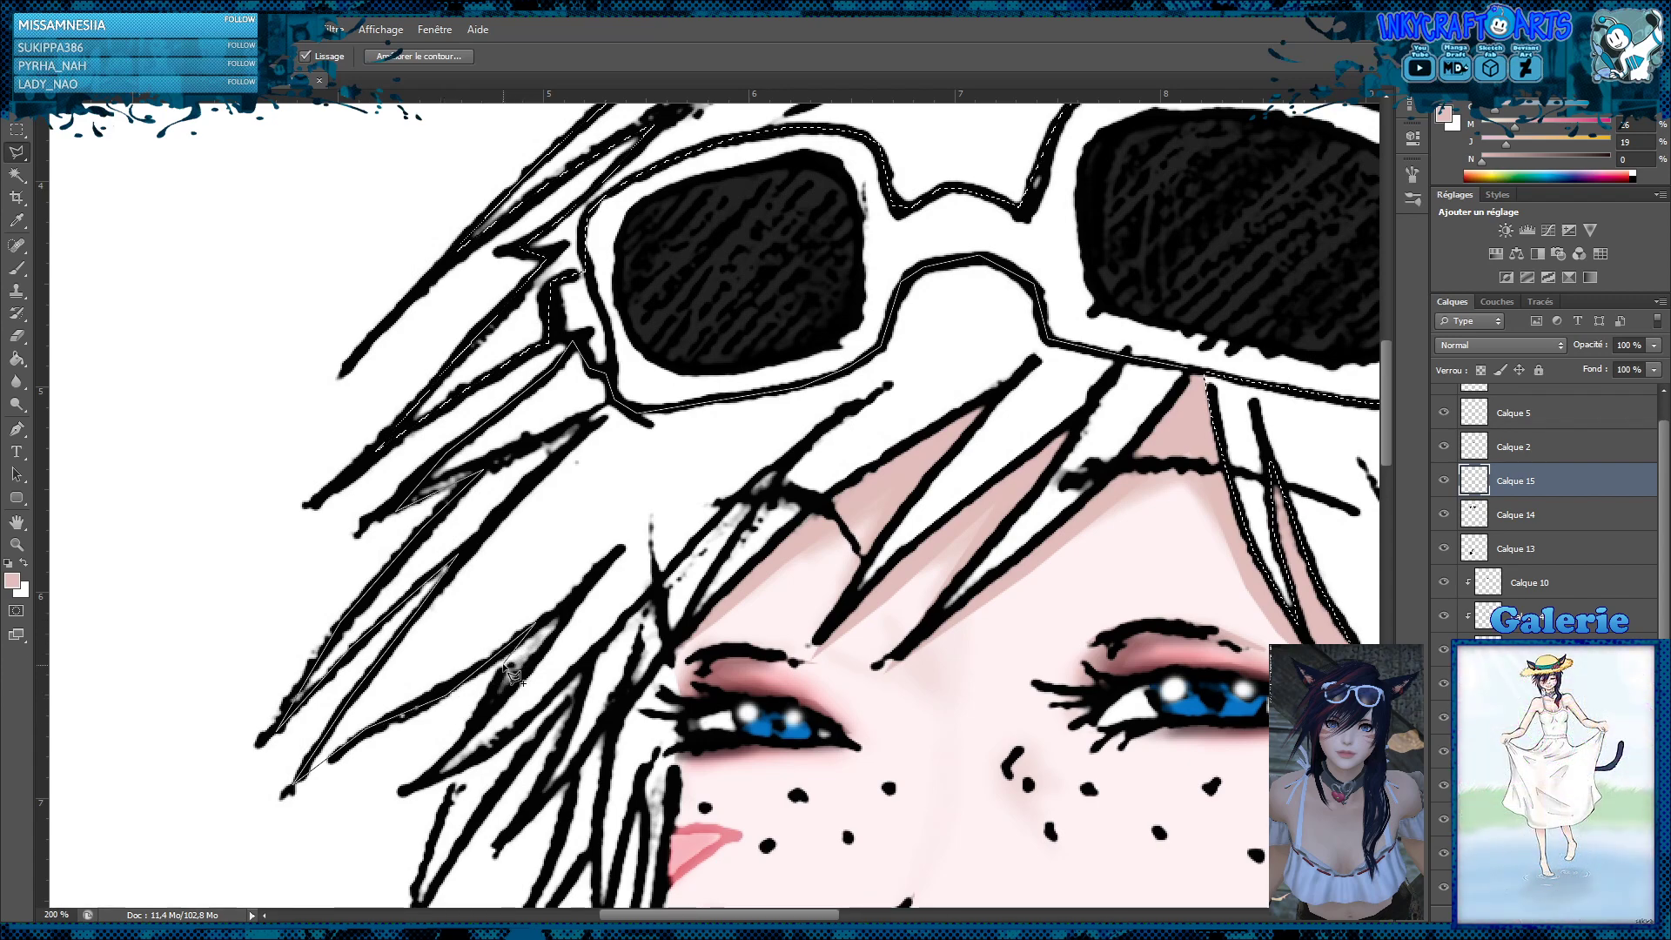
left_click(423, 786)
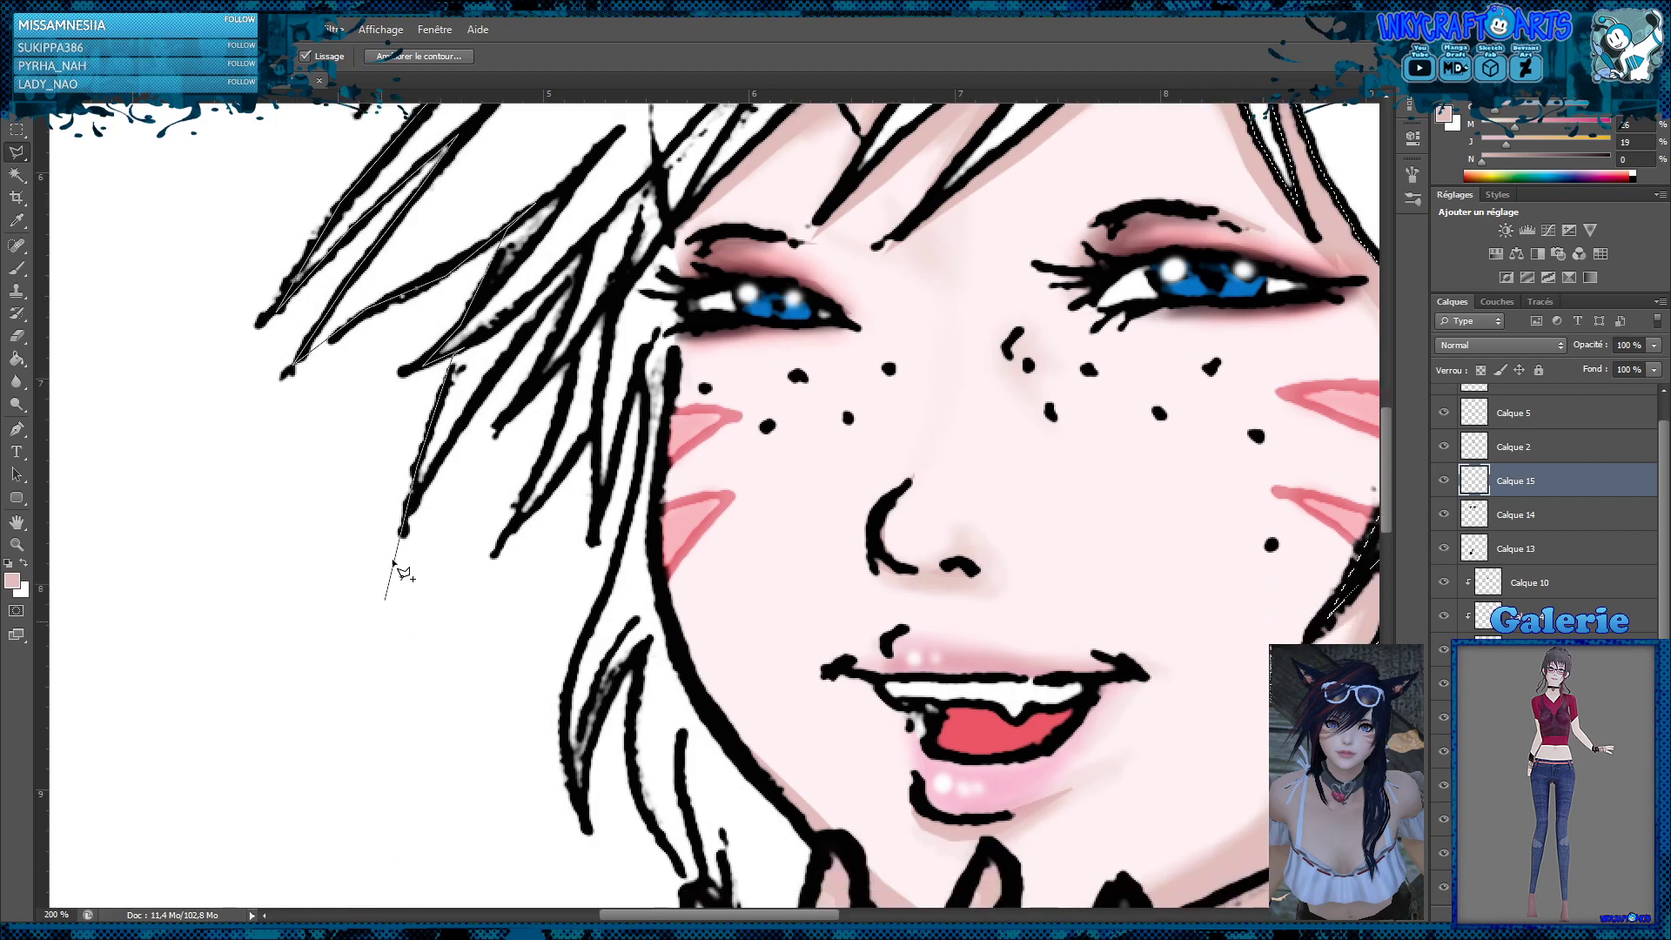
Continue the lasso outline around the pointed locks beside the smaller eye and down the strand next to the cheek
left_click(409, 519)
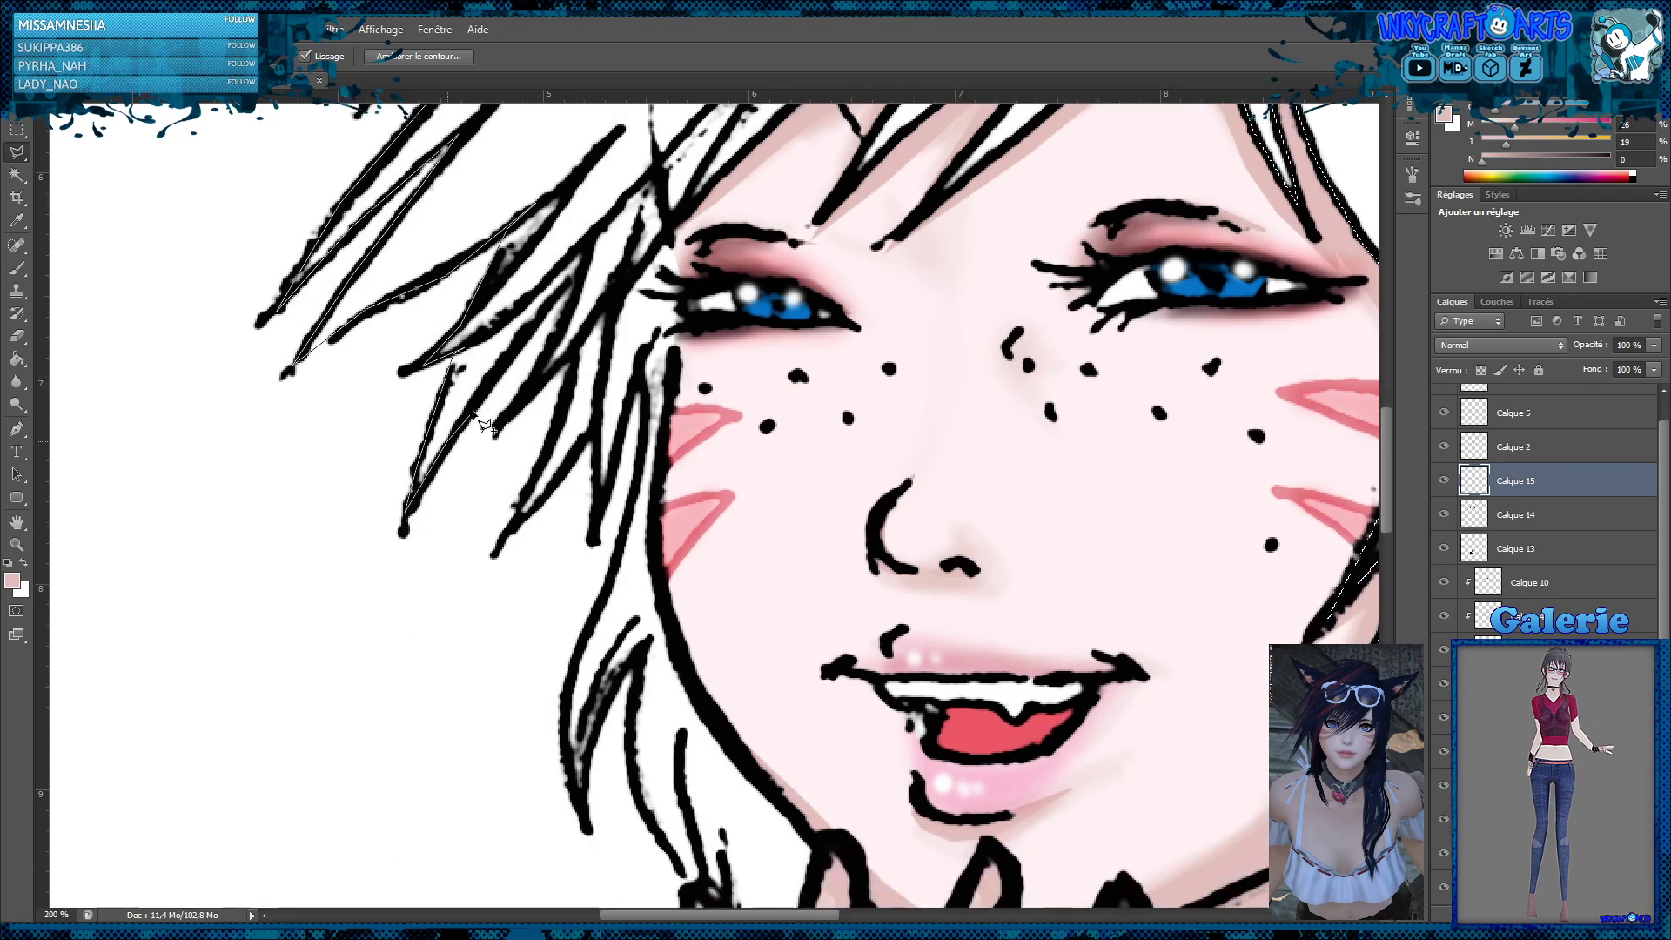
left_click(576, 274)
left_click(512, 528)
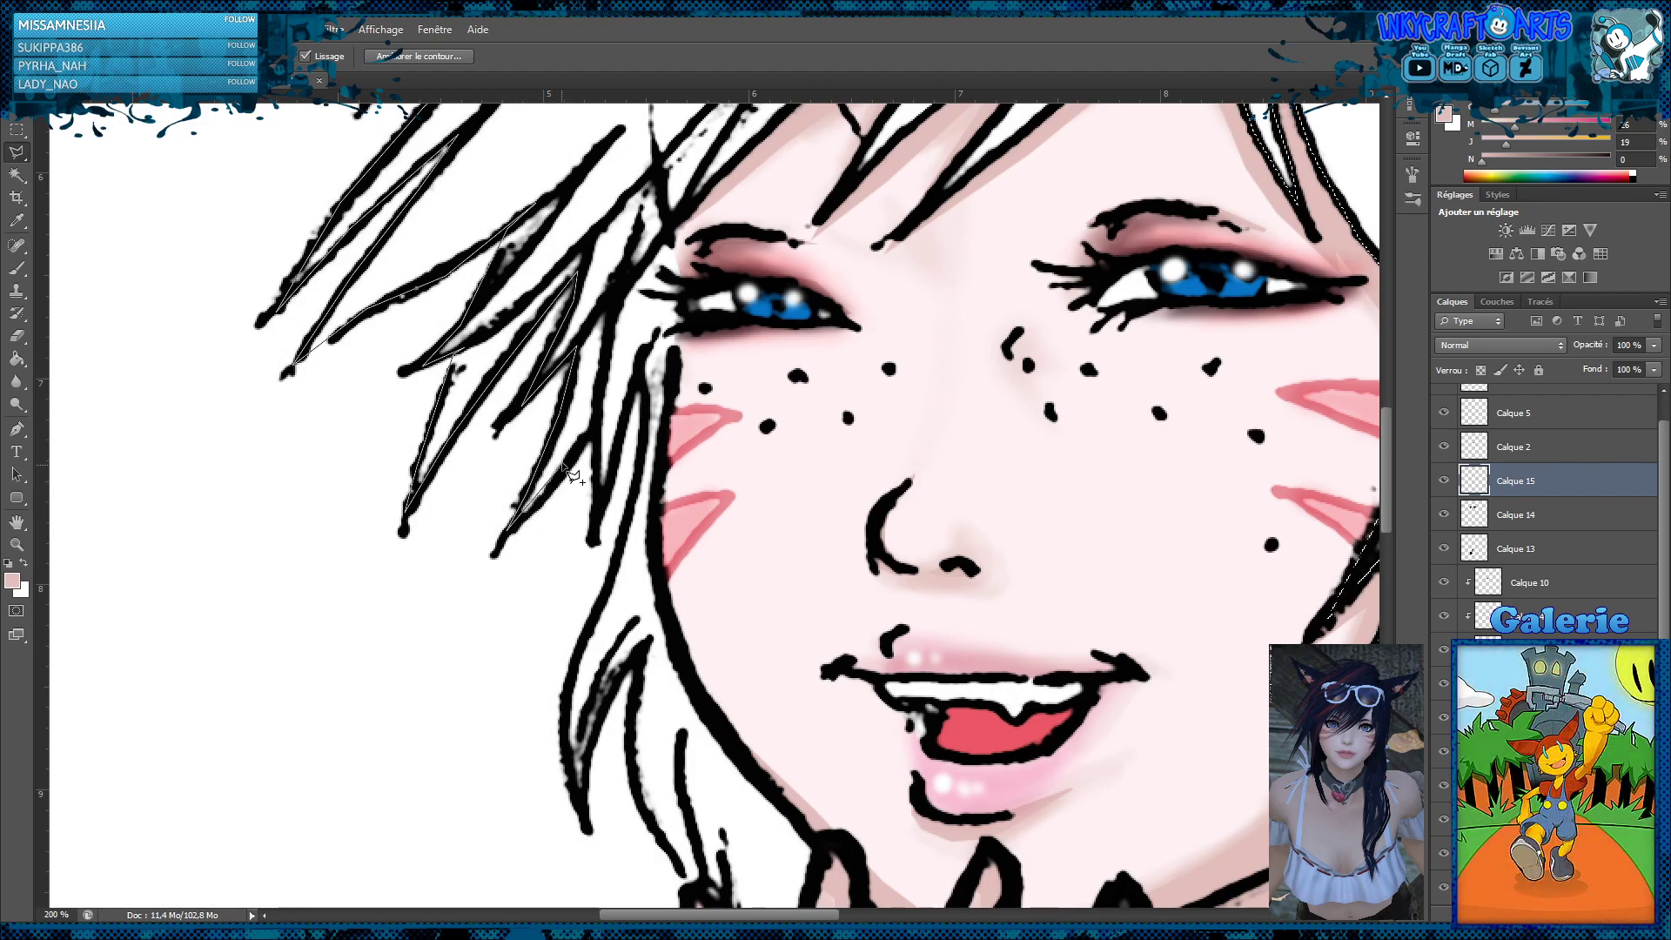
left_click(595, 426)
left_click(597, 522)
left_click(641, 372)
left_click(596, 613)
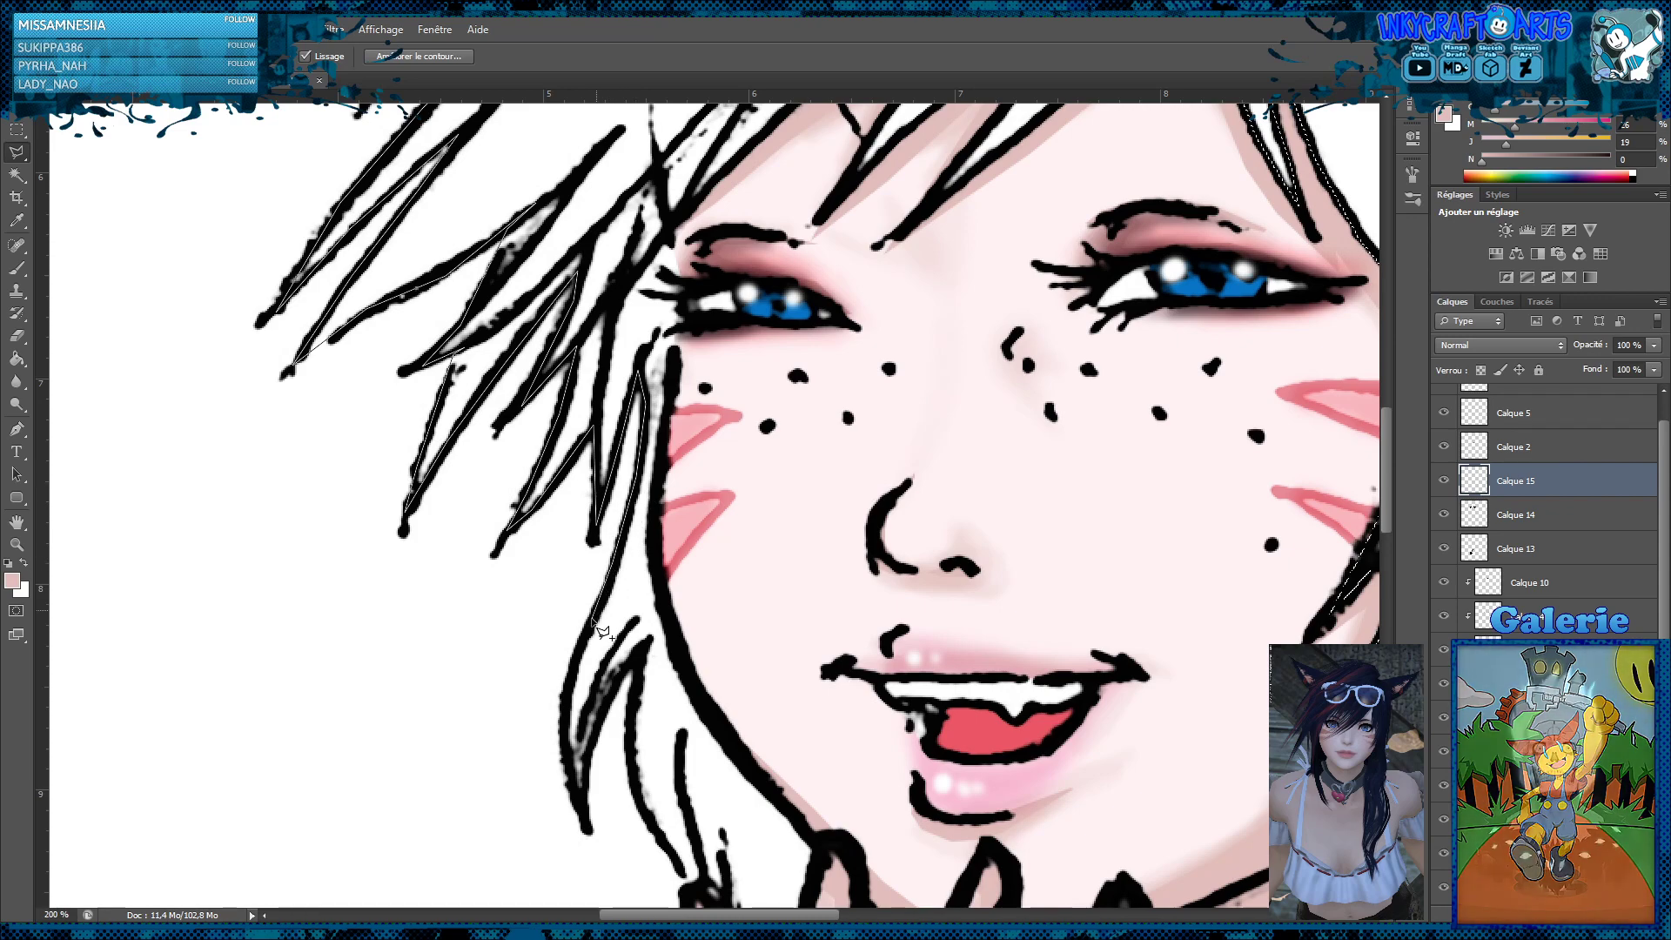
Trace the curved, split lock beside the jaw into the lasso outline, down to the outermost fingertip
left_click(566, 693)
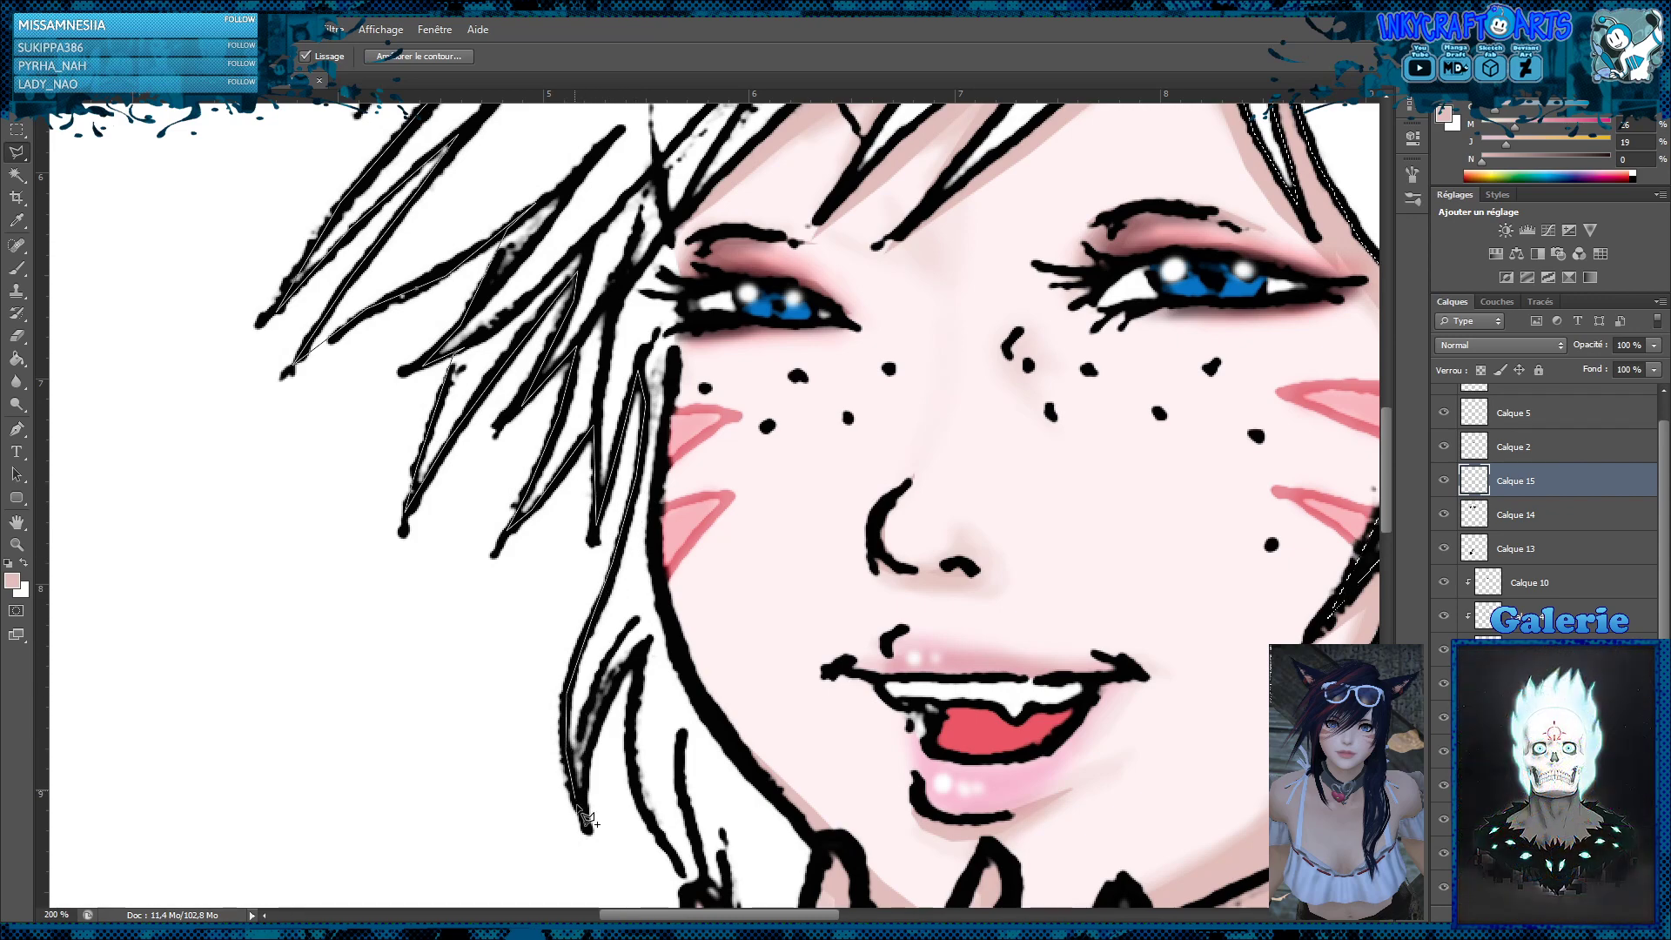
left_click(588, 761)
left_click(610, 696)
left_click(647, 825)
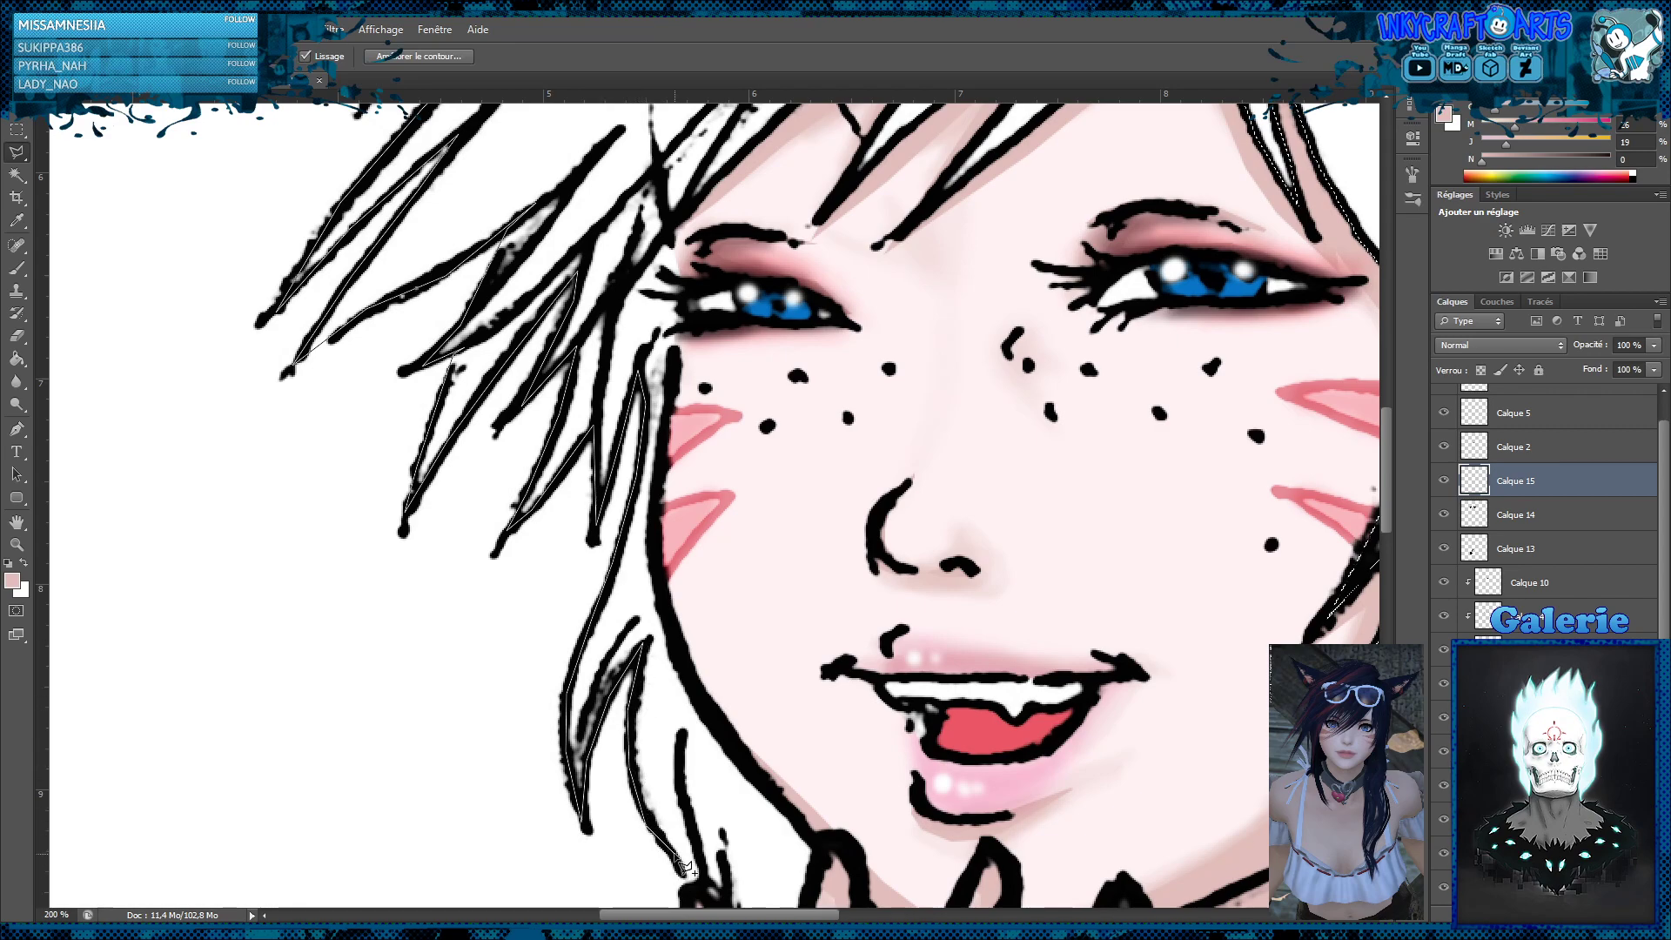
left_click(684, 872)
Outline the hair between the first two fingers and follow the jaw and cheek contour back up the face
scroll(661, 544, "down", 5)
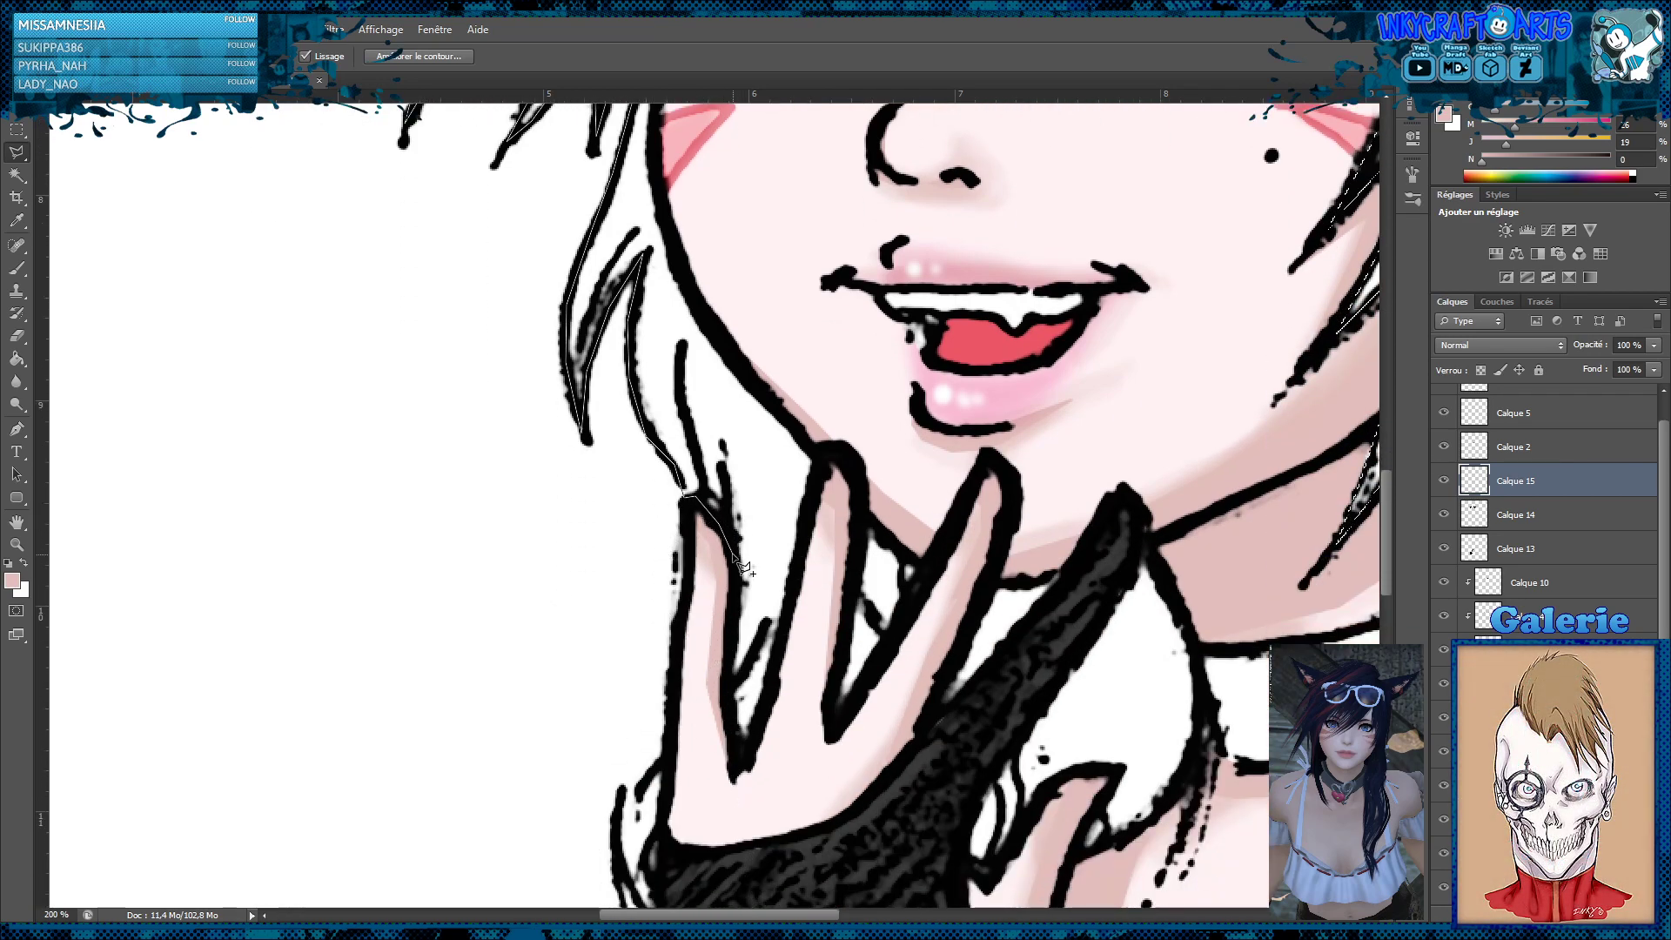
left_click(730, 658)
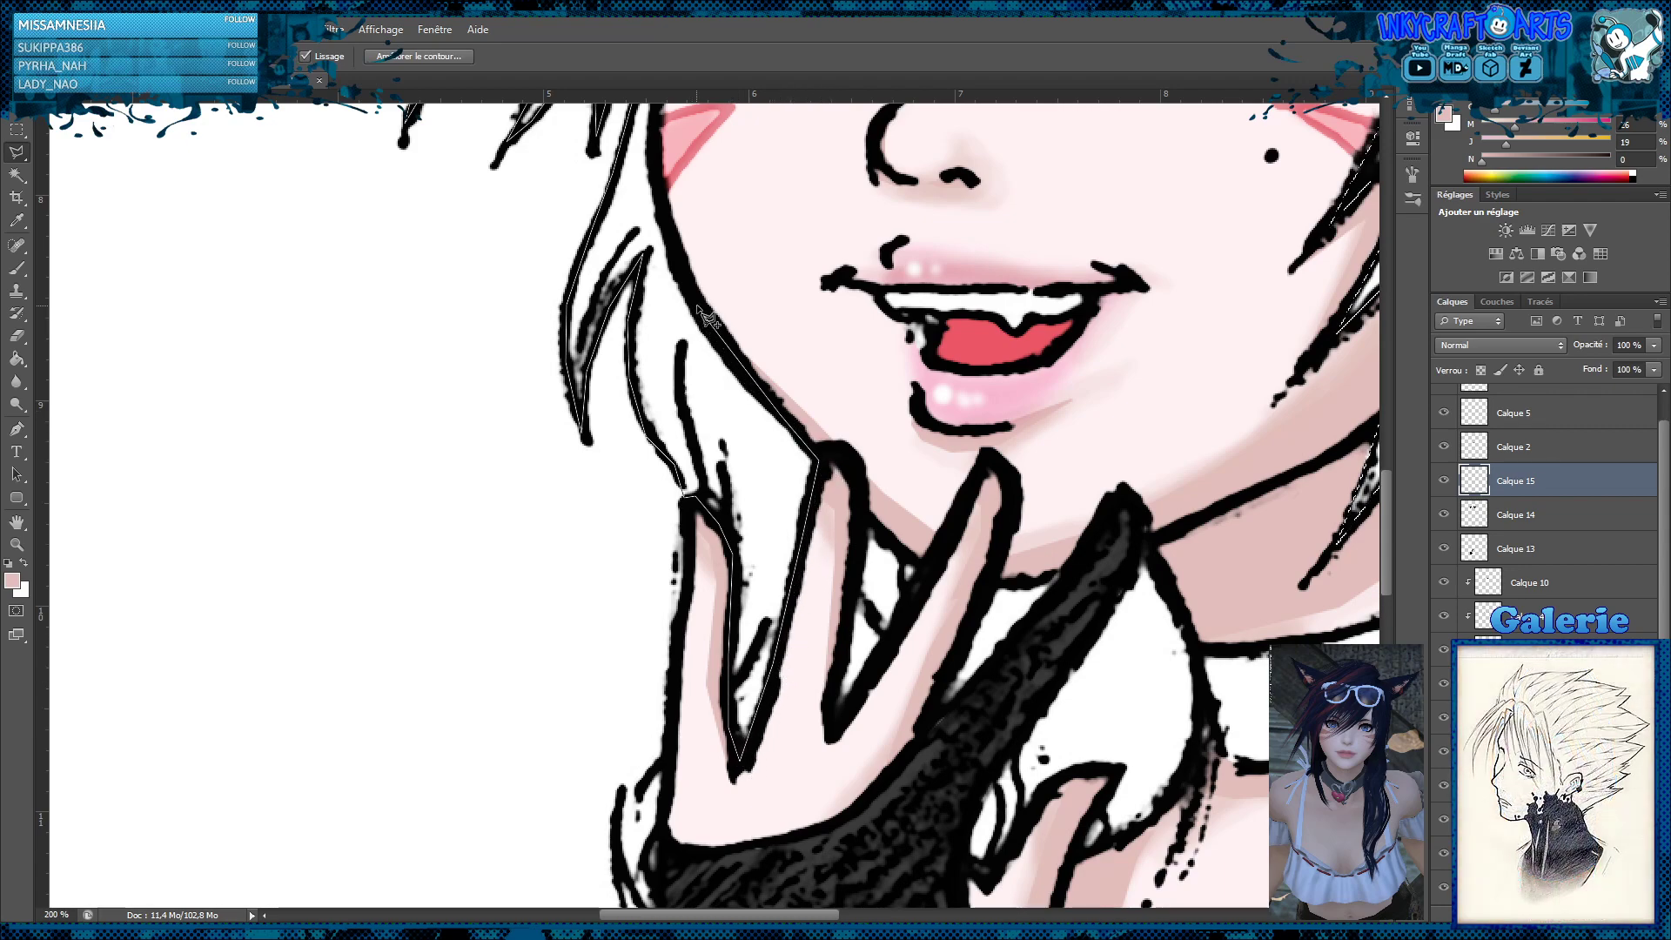
left_click(654, 145)
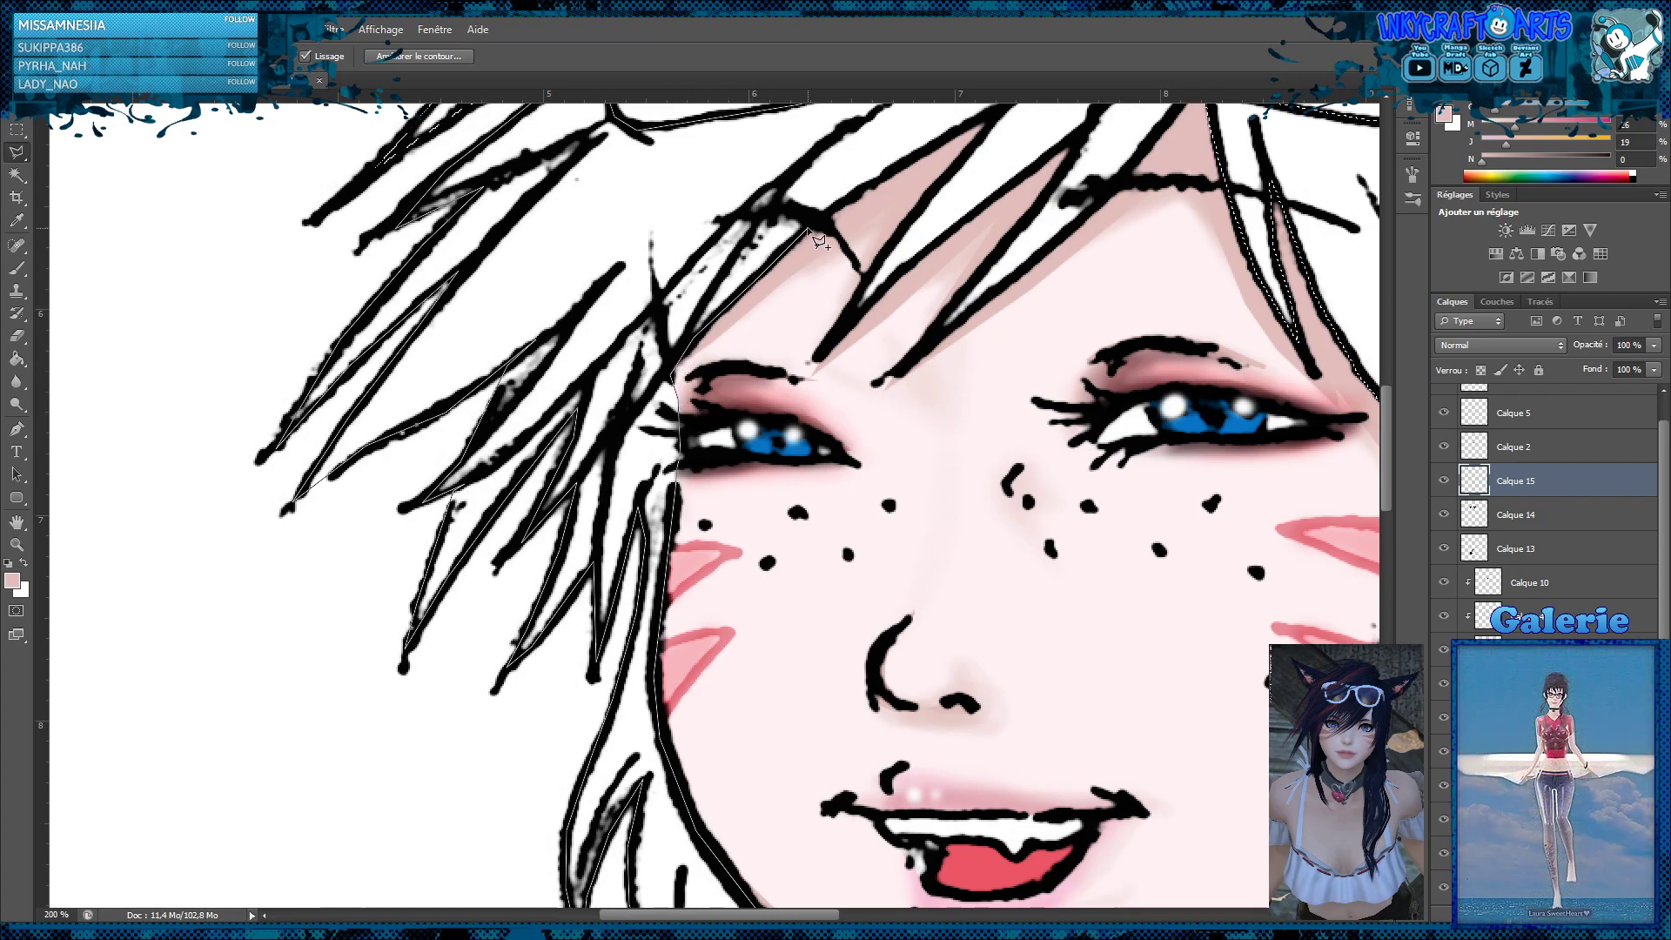
Trace the fringe spikes across the forehead and close the added lasso selection under the sunglasses frame
left_click(808, 229)
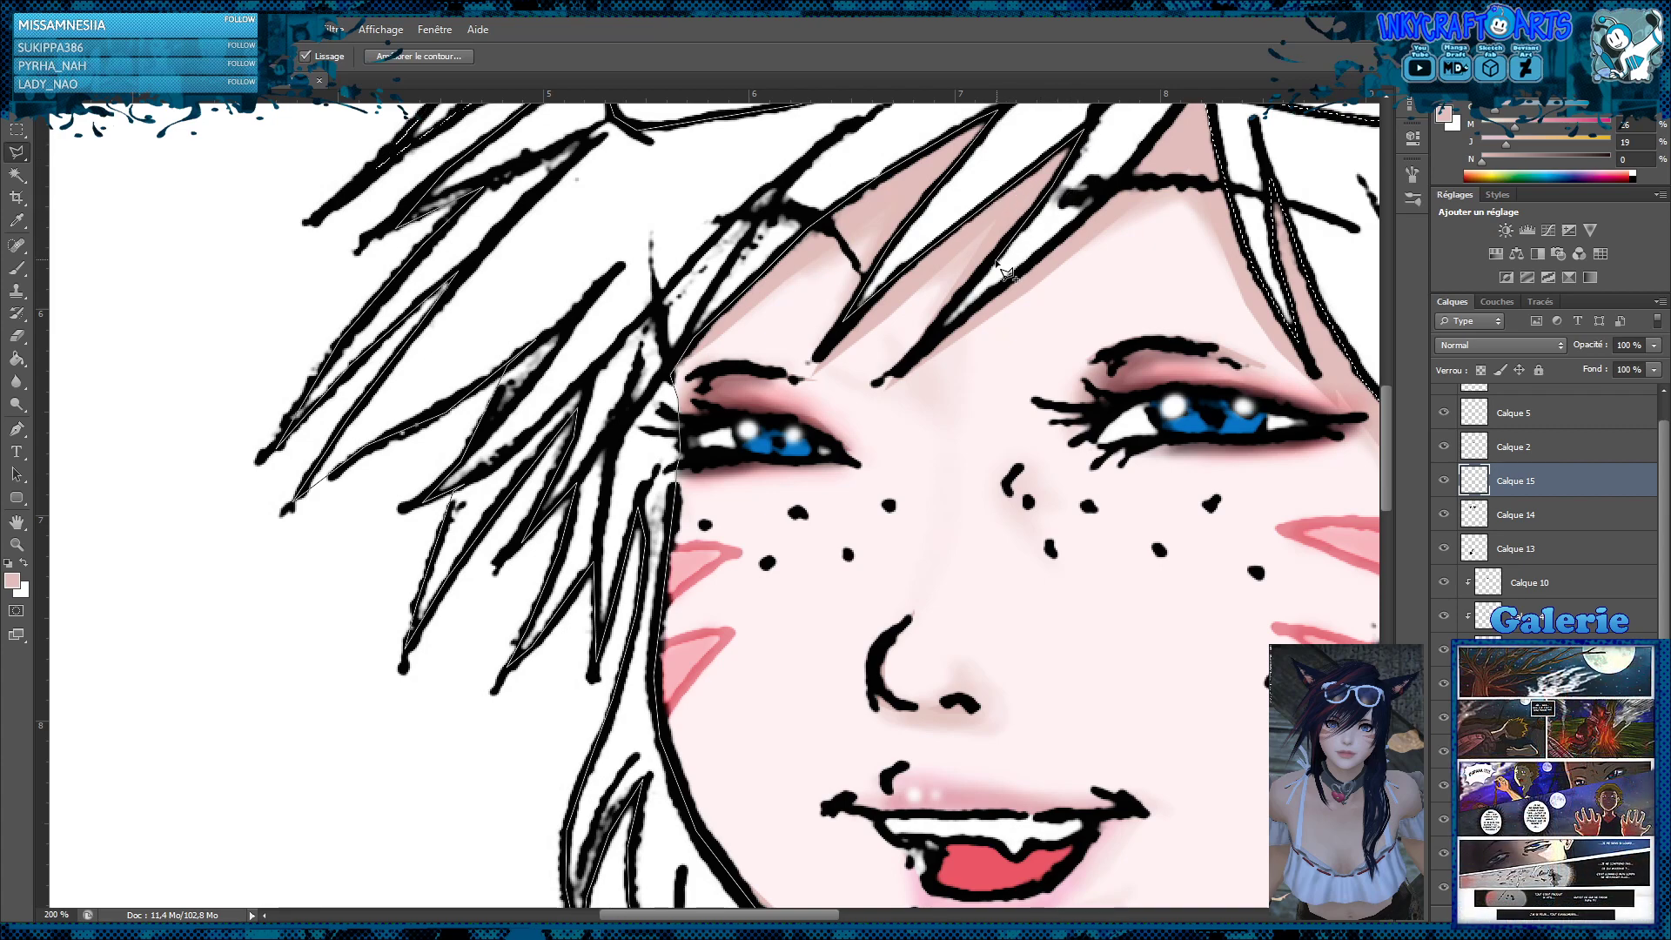
left_click(996, 261)
left_click(924, 345)
left_click(1027, 265)
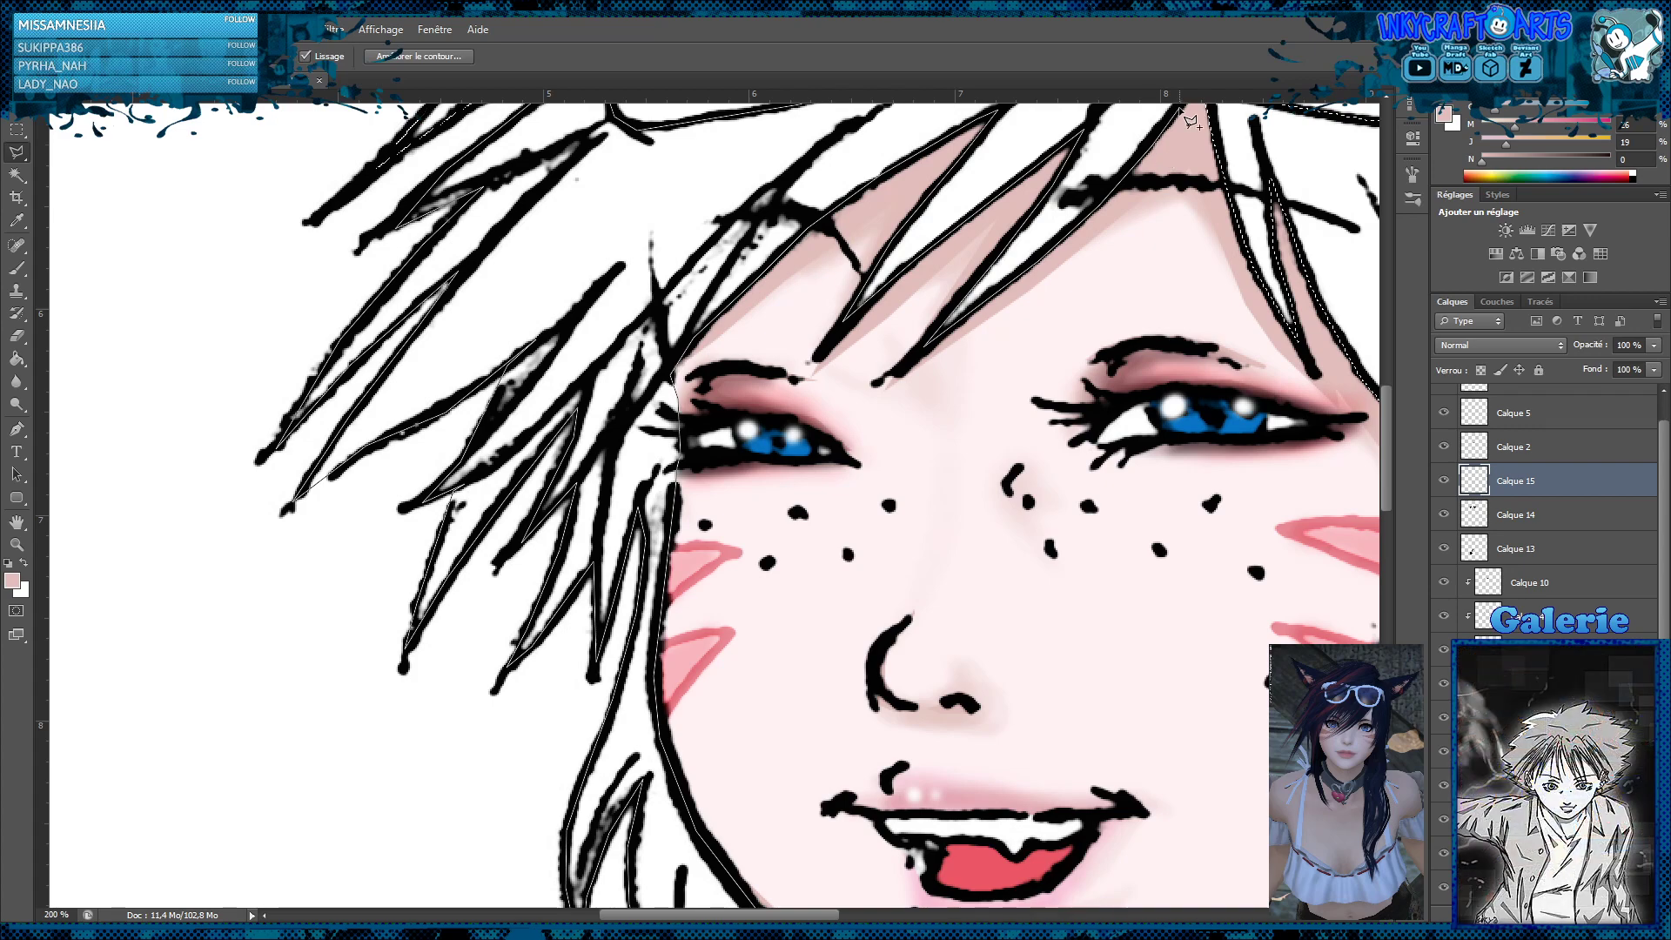
scroll(1166, 235, "up", 5)
left_click(1204, 296)
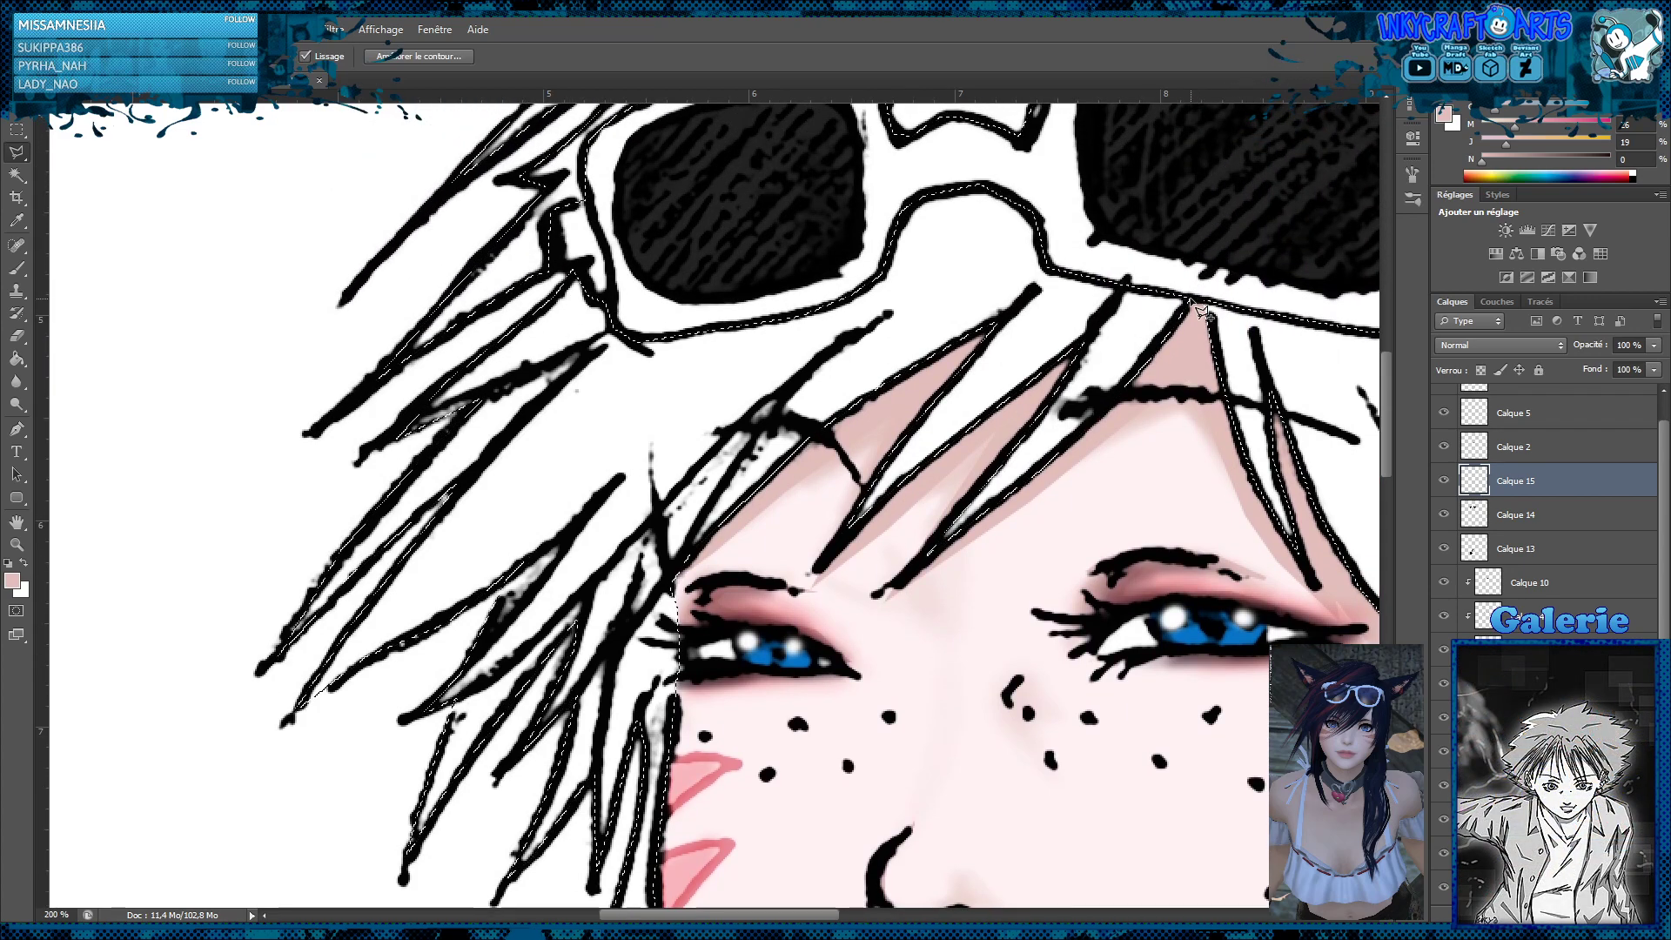
Check the lasso selection of the hair and ears across the whole portrait and around the neck, shoulder strands and fingers
key("z")
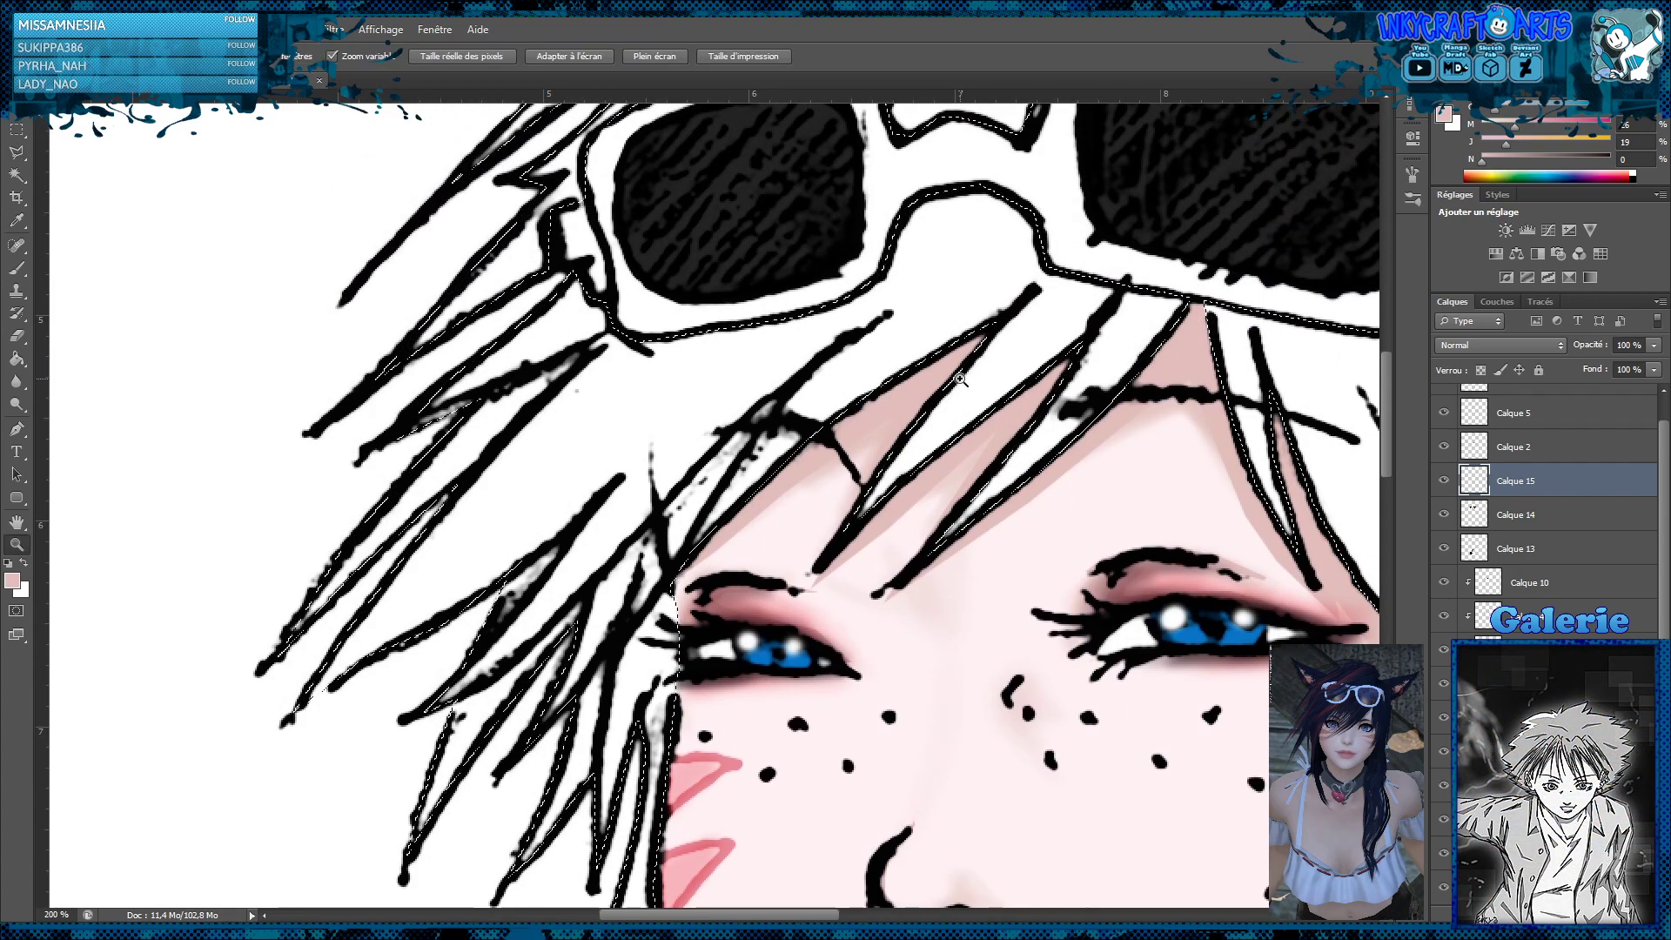
left_click(960, 380, "alt")
left_click(961, 380, "alt")
left_click(961, 380, "alt")
left_click(961, 380, "alt")
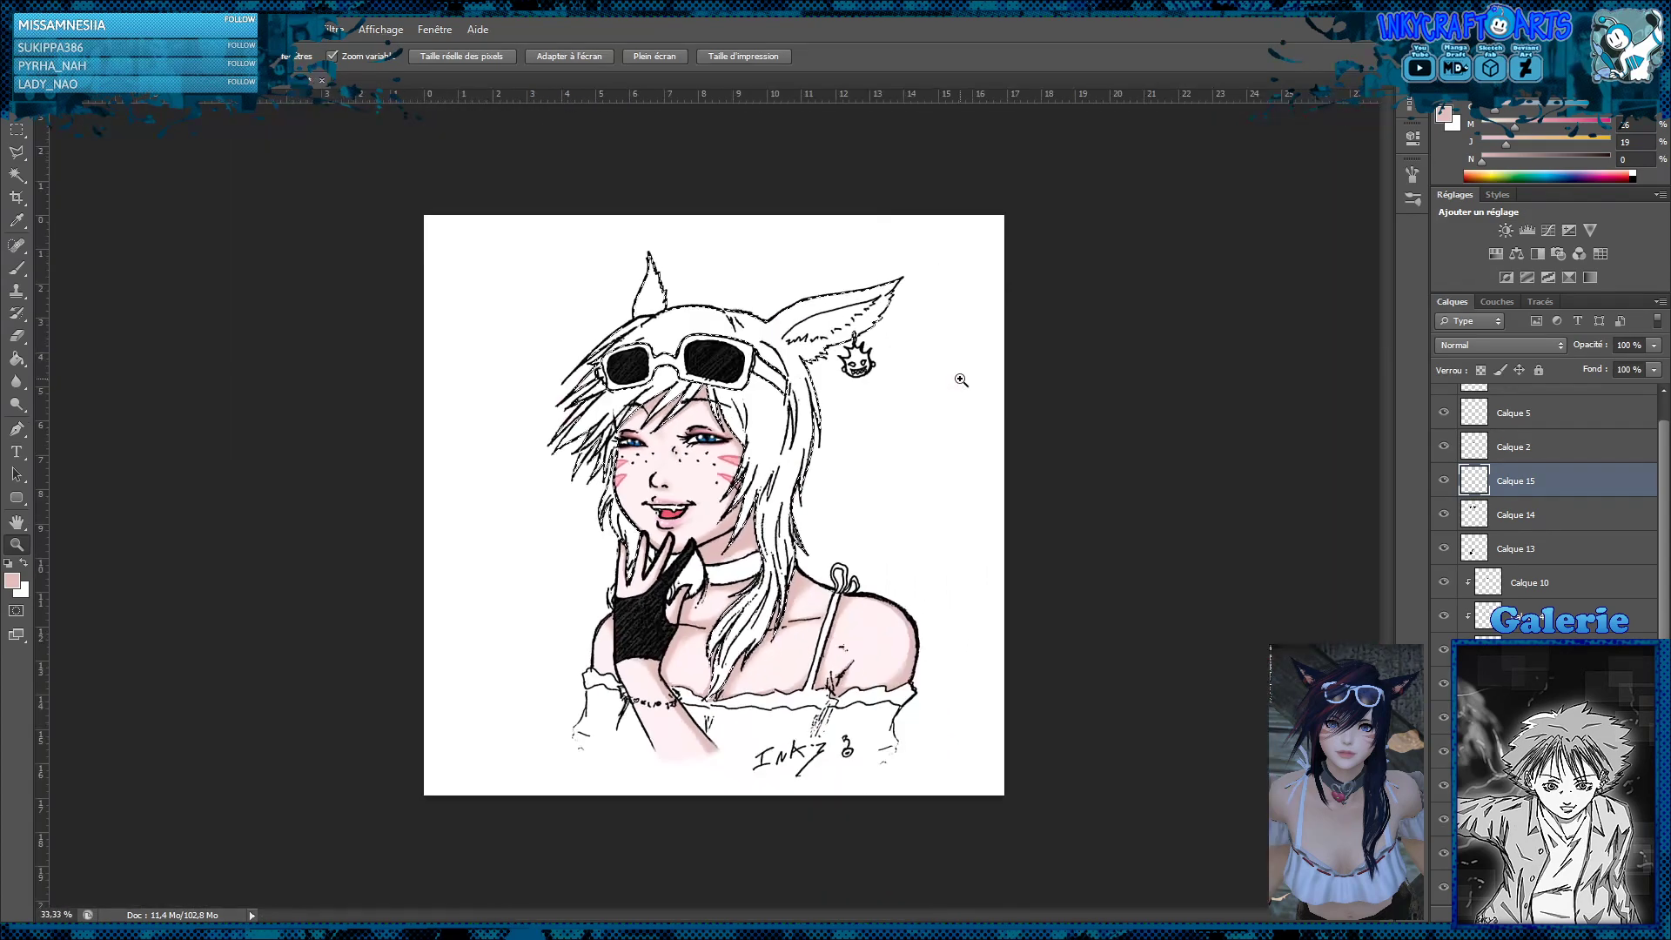
left_click(671, 473)
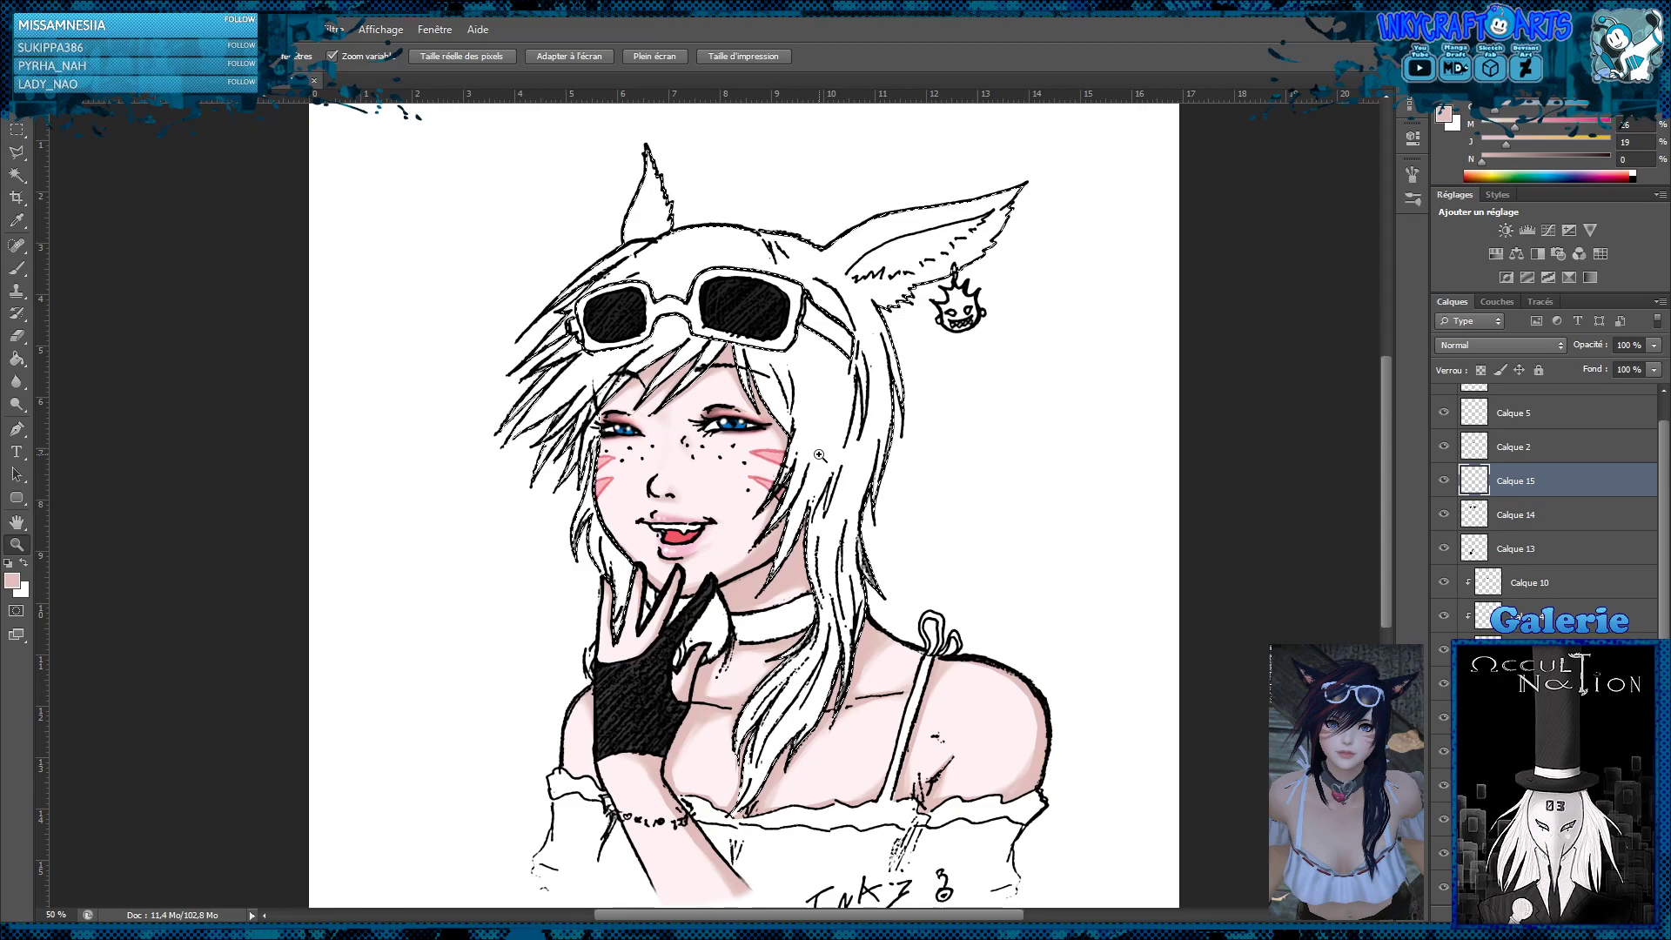
left_click(746, 651)
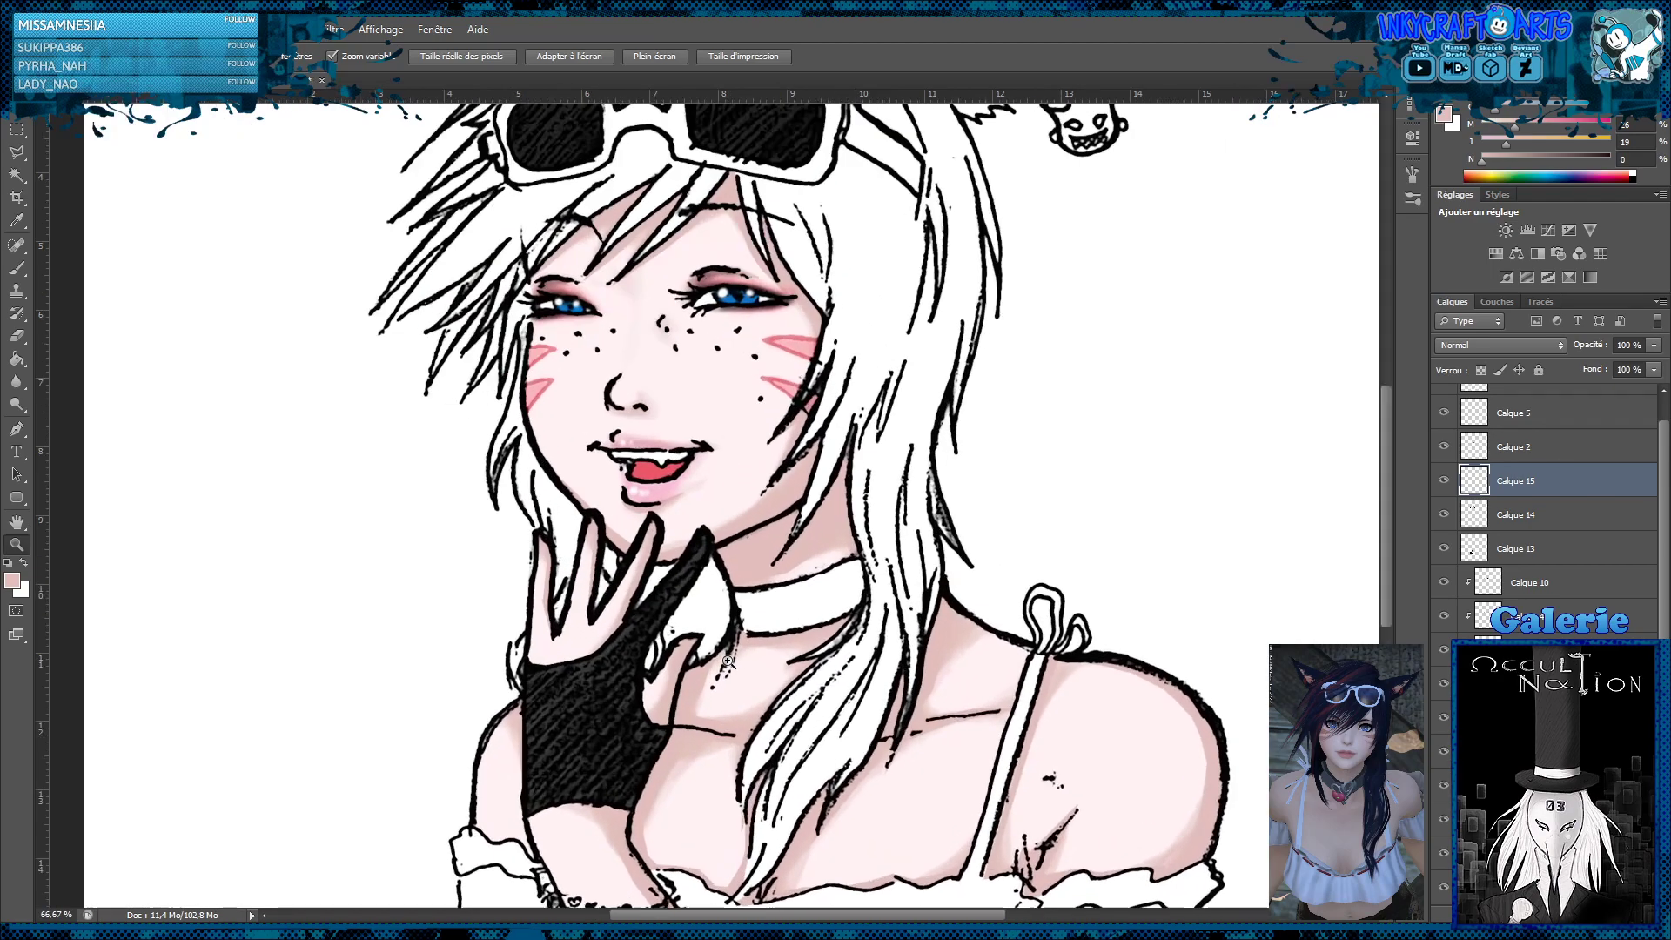
left_click(16, 152)
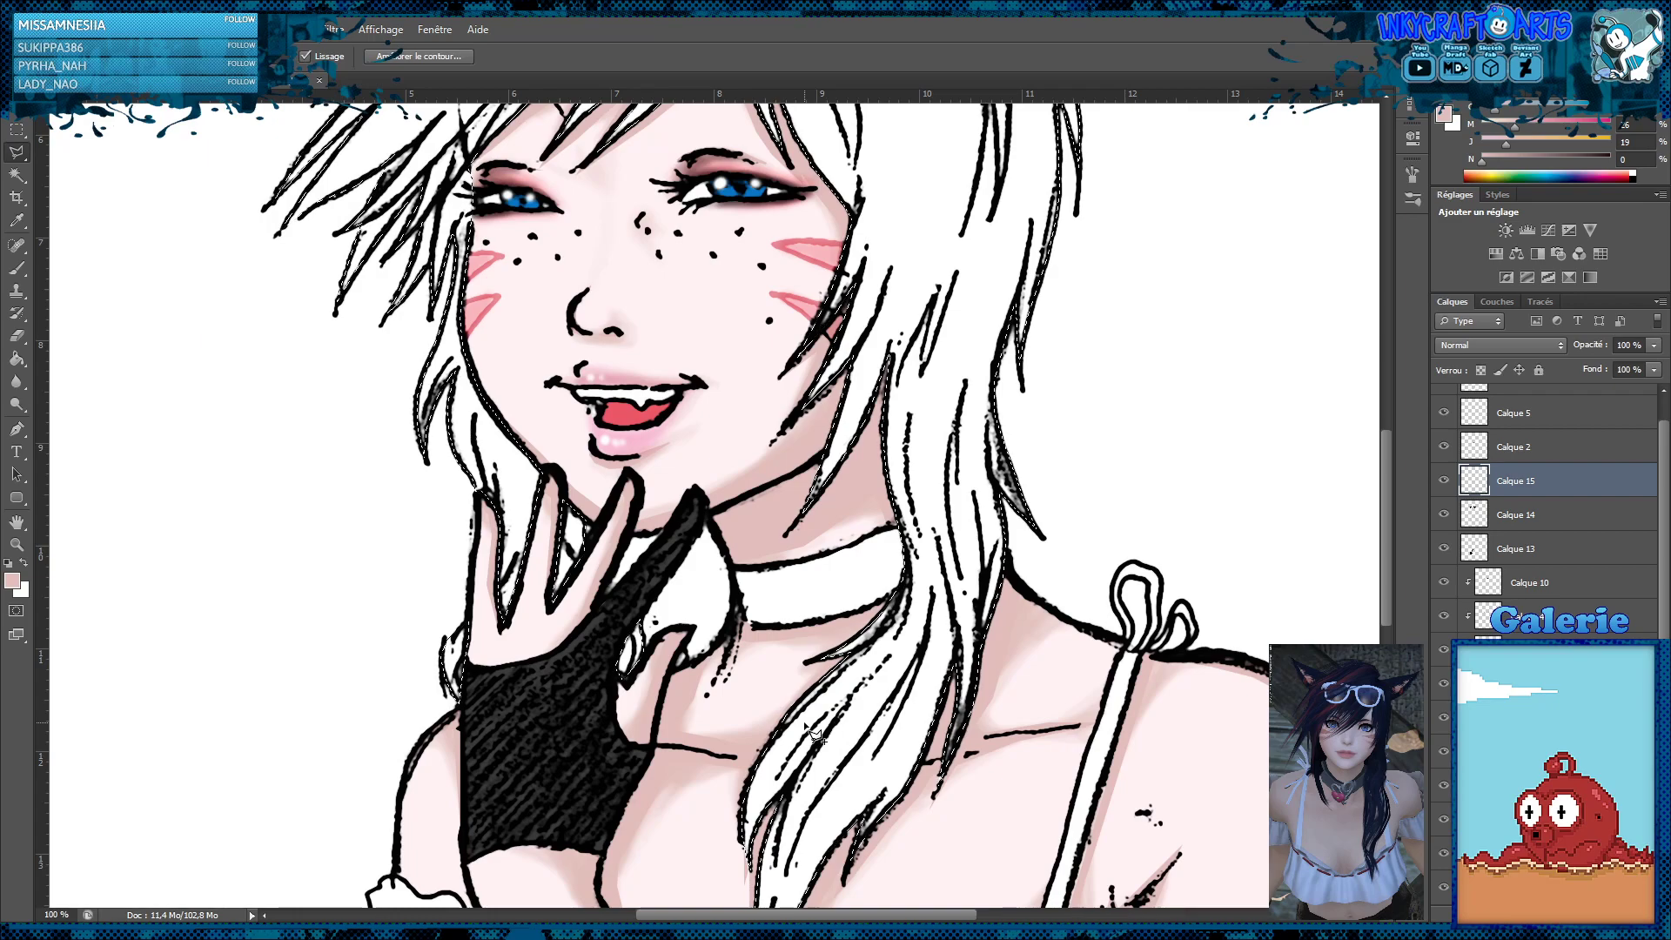
key("z")
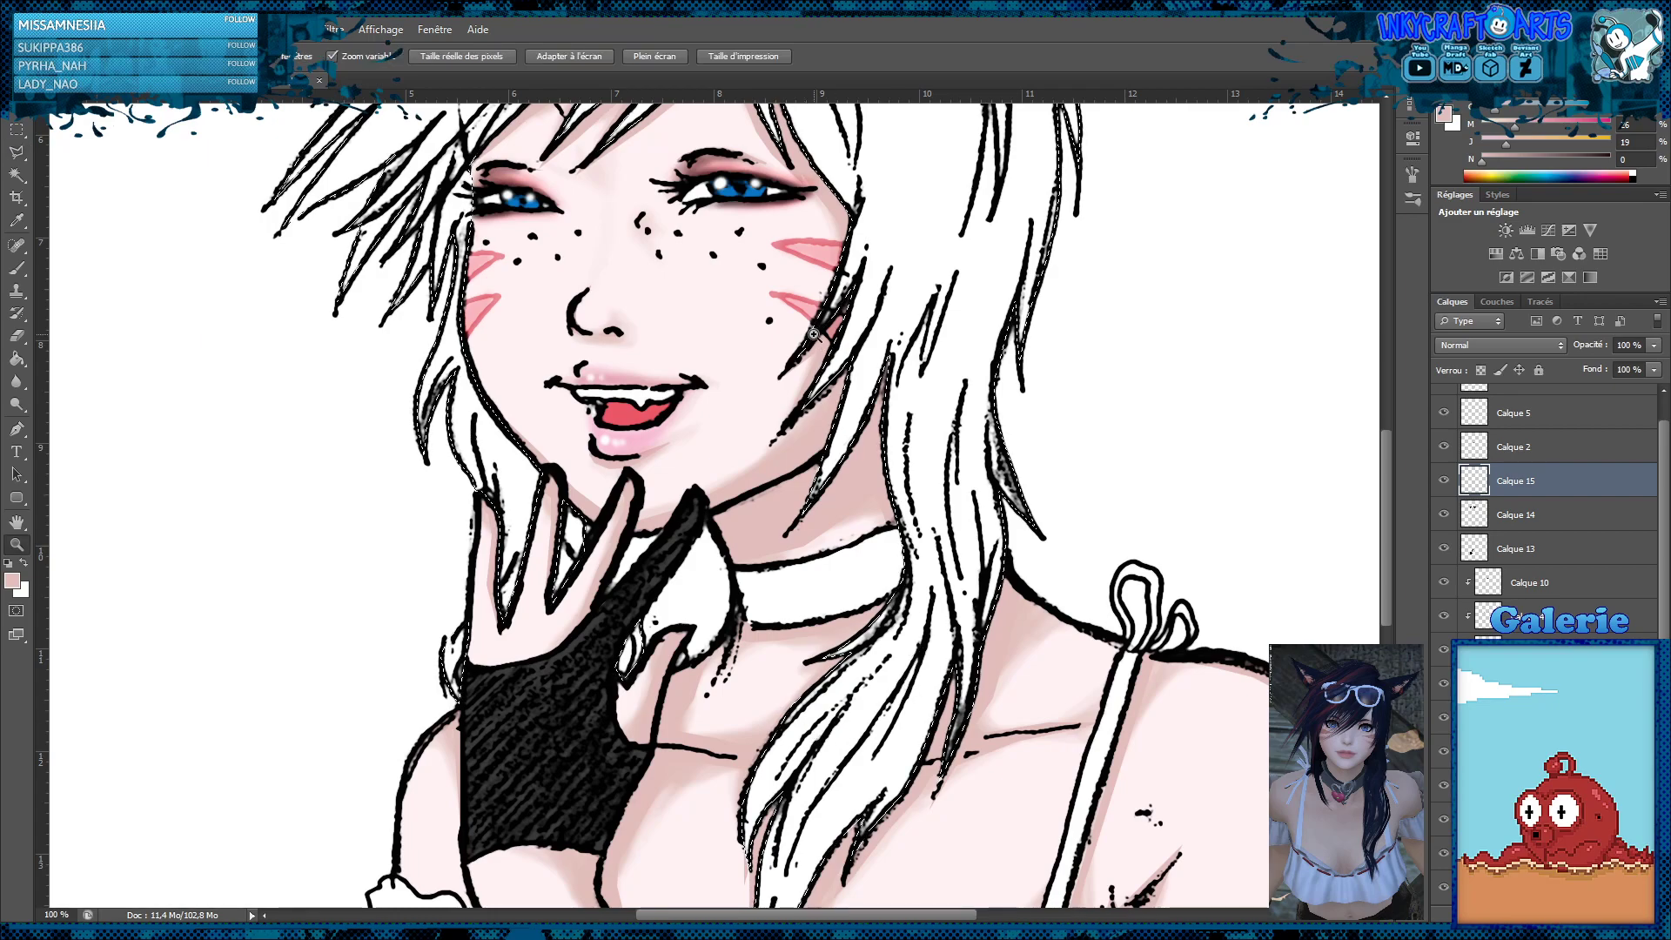
left_click(810, 334, "alt")
left_click(810, 335, "alt")
left_click(810, 334, "alt")
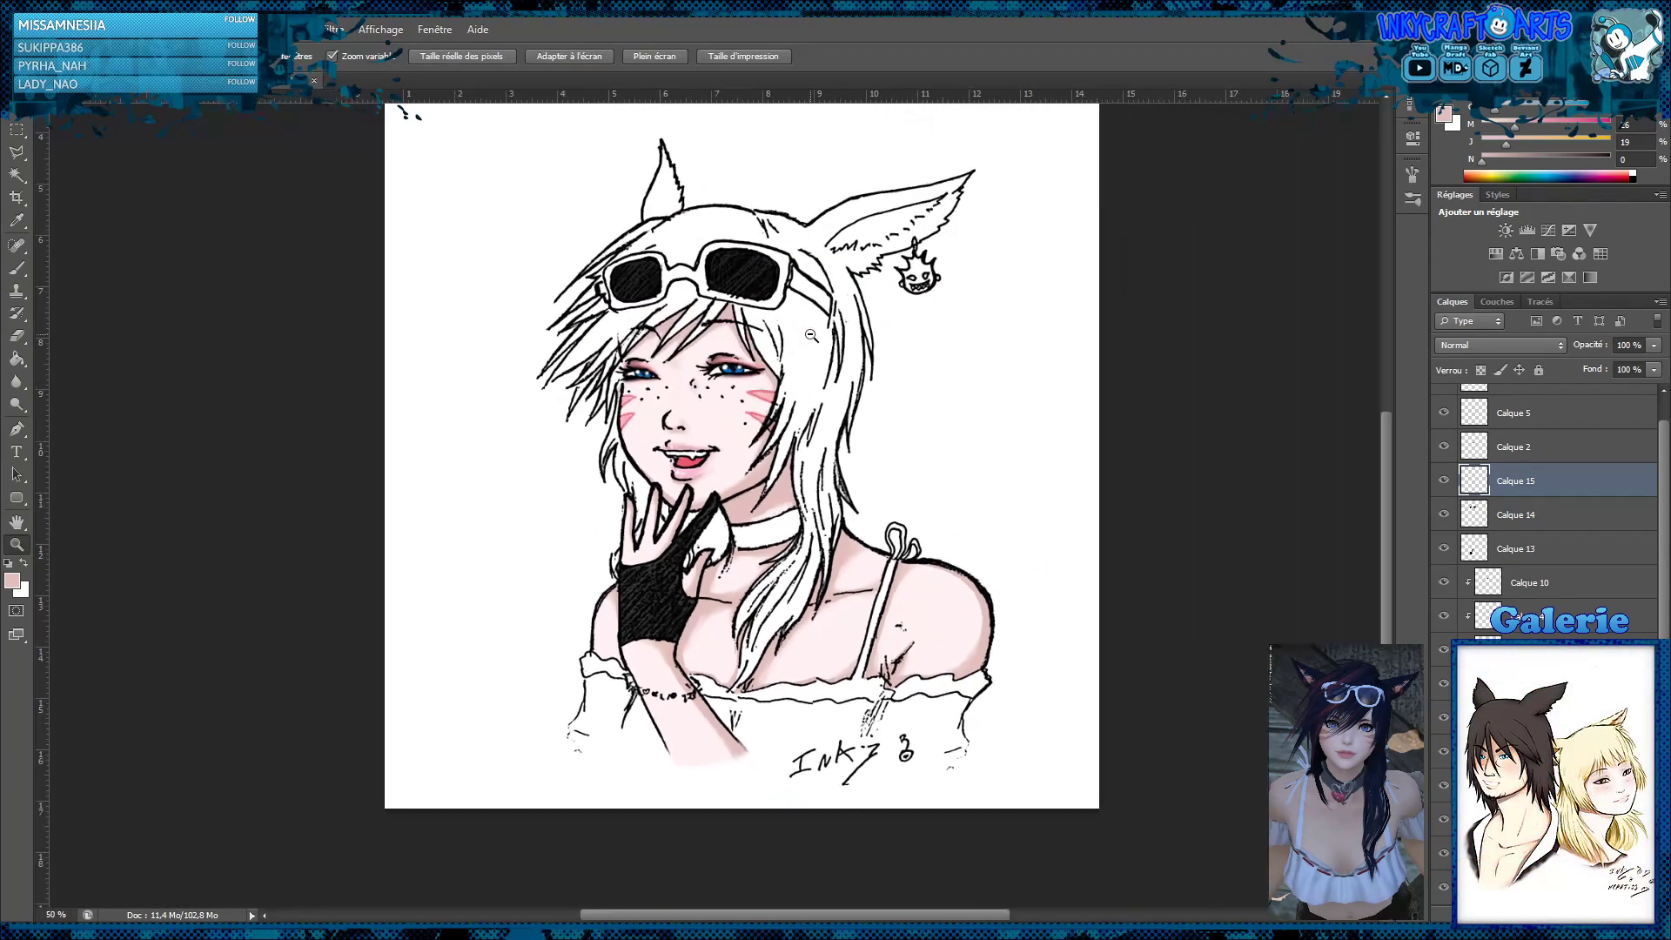
left_click(737, 429)
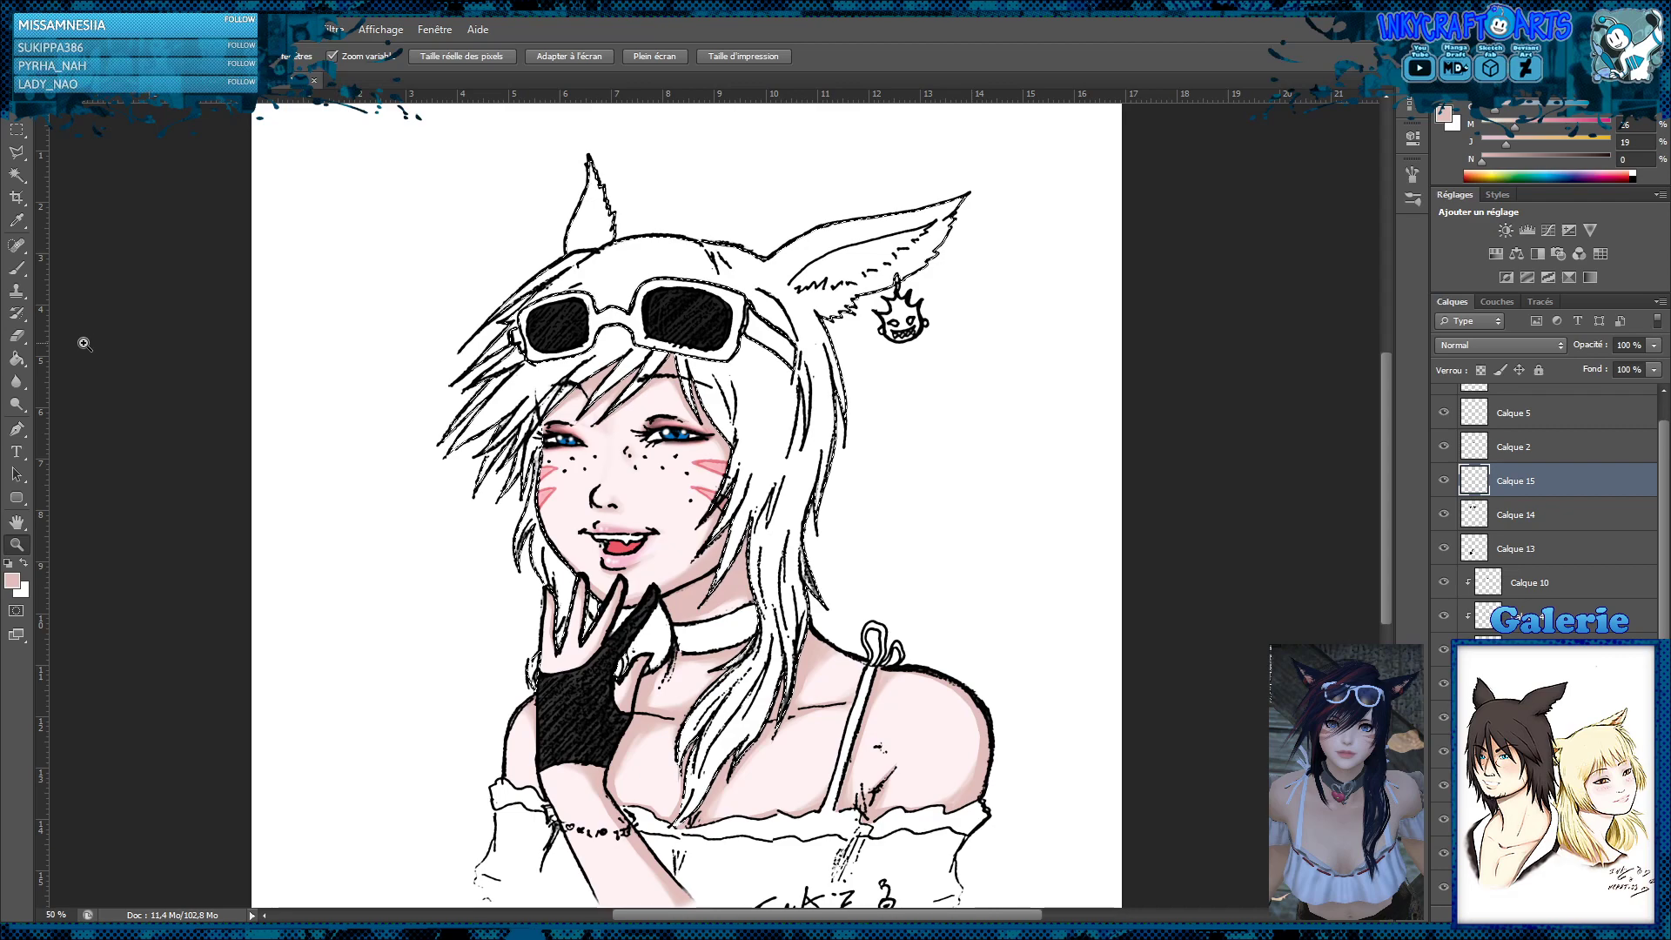
Fill the selected hair and ears with blue using the Paint Bucket, and refill the main area in navy with black at 59%
left_click(17, 357)
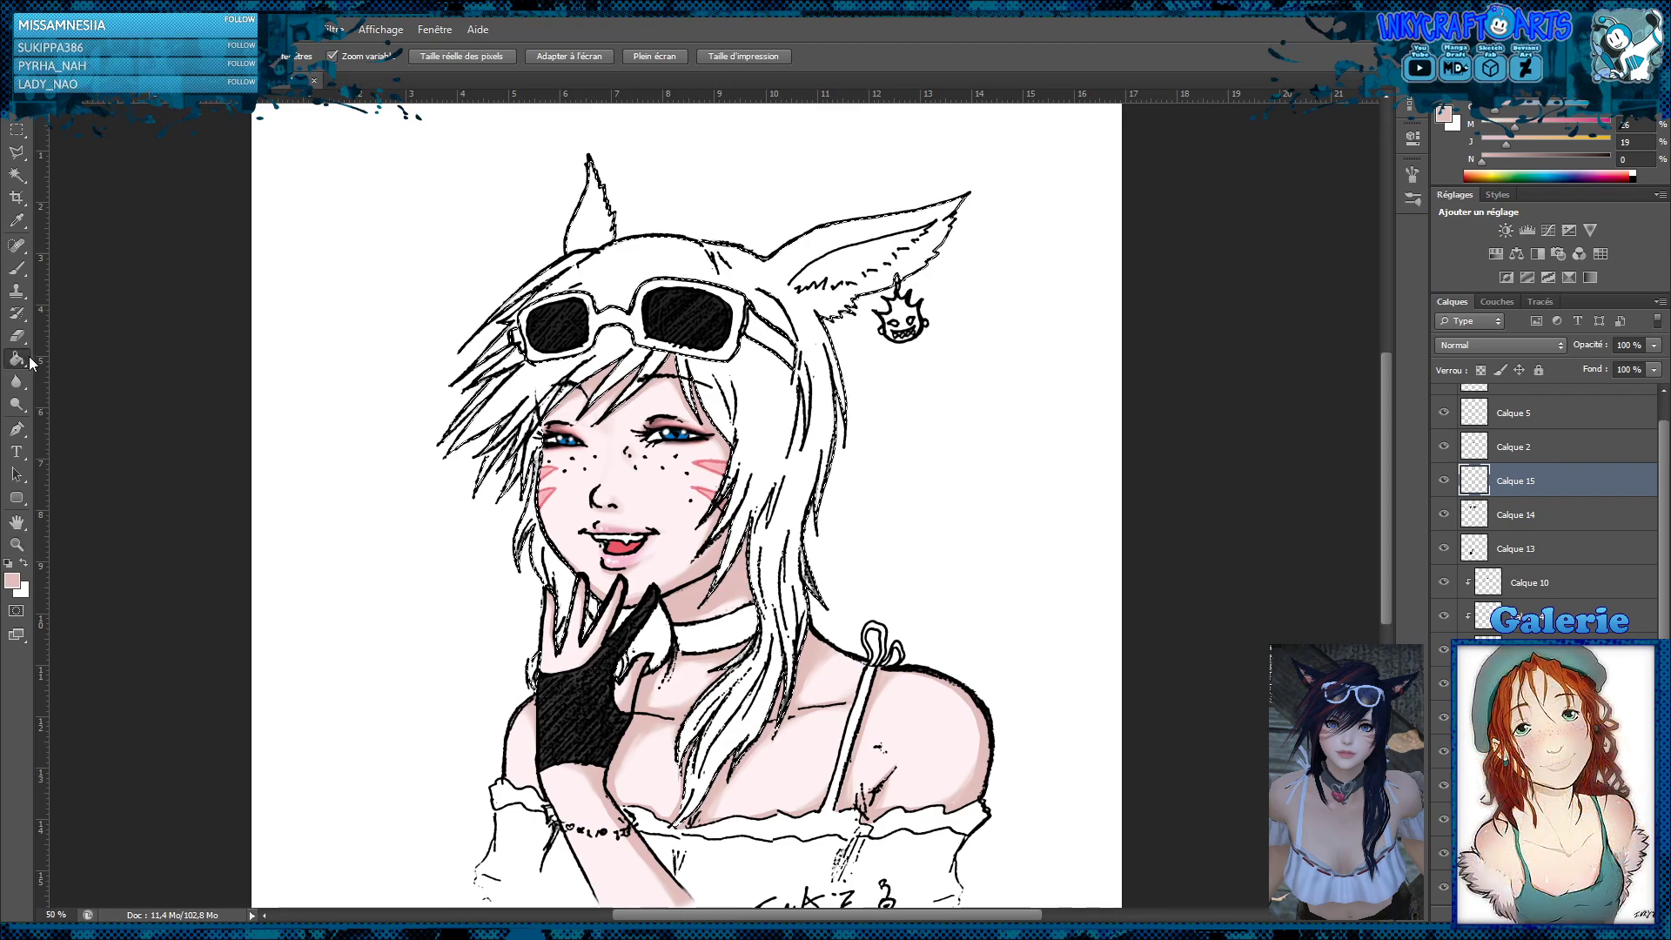
left_click(1559, 175)
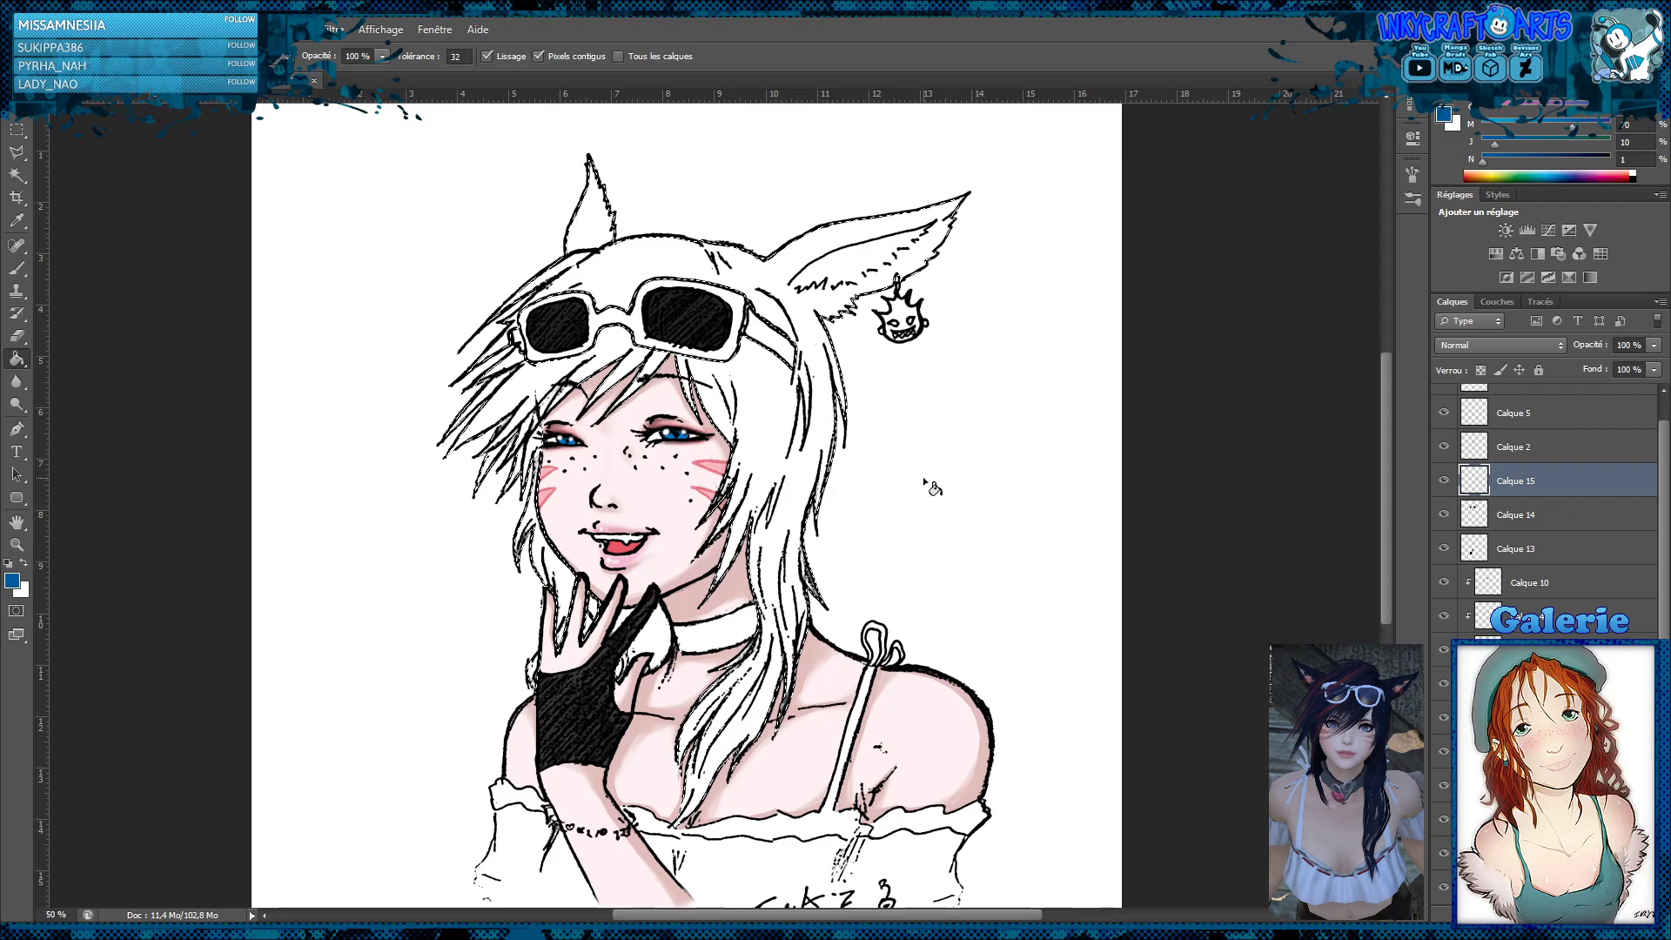
left_click(802, 451)
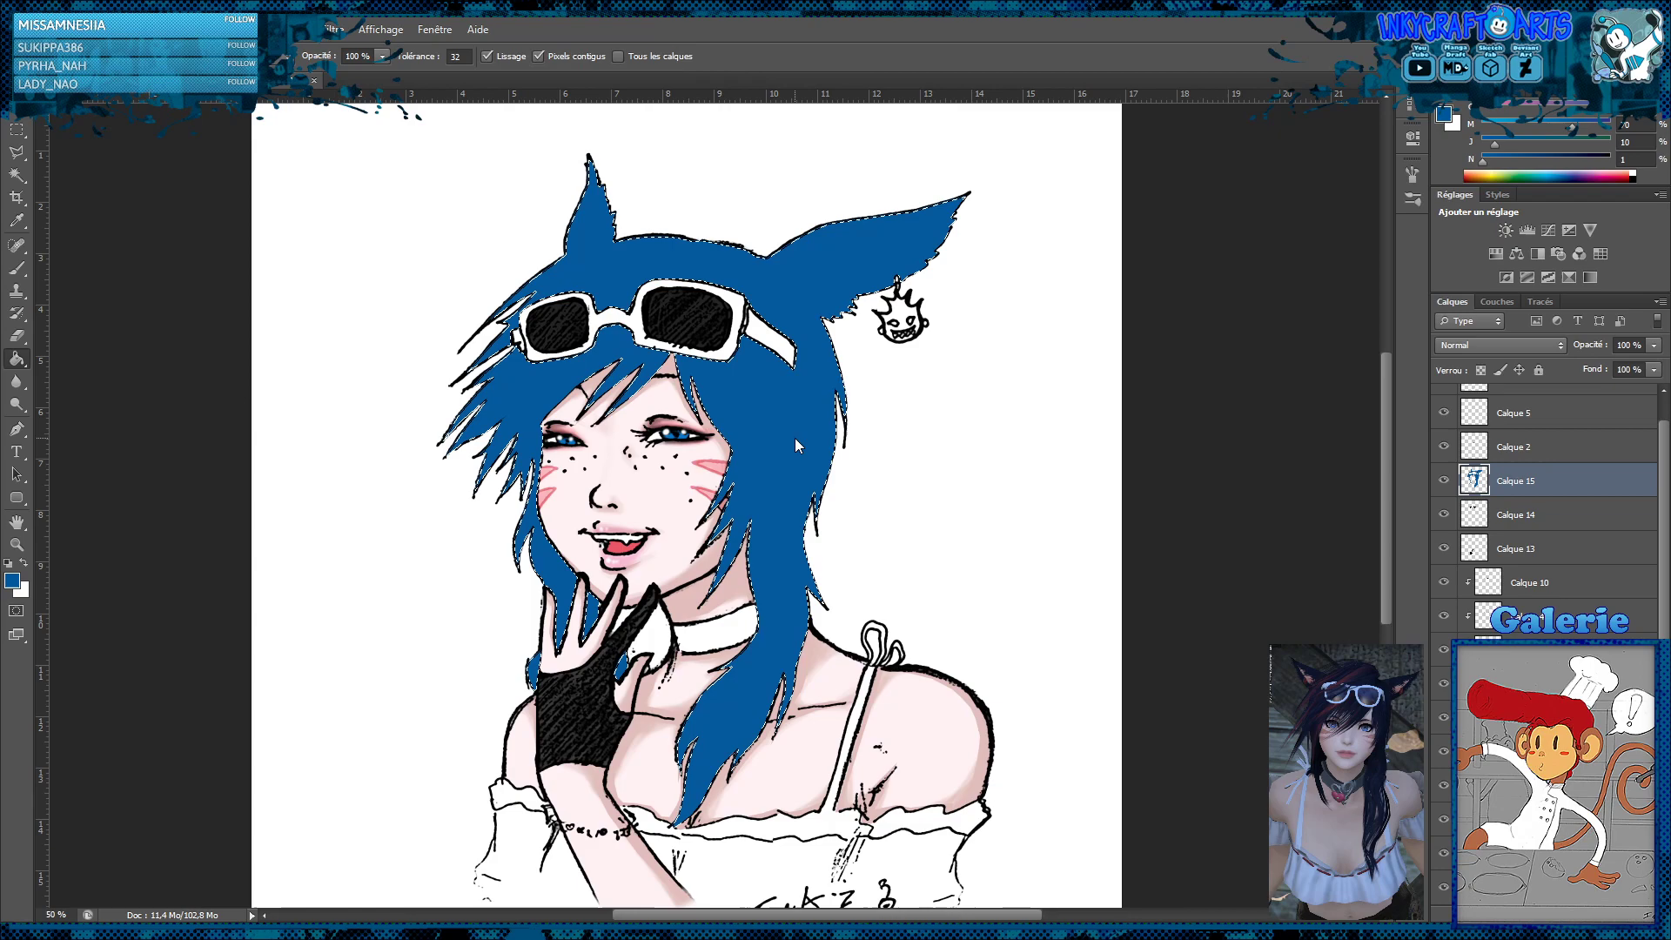
left_click(1558, 161)
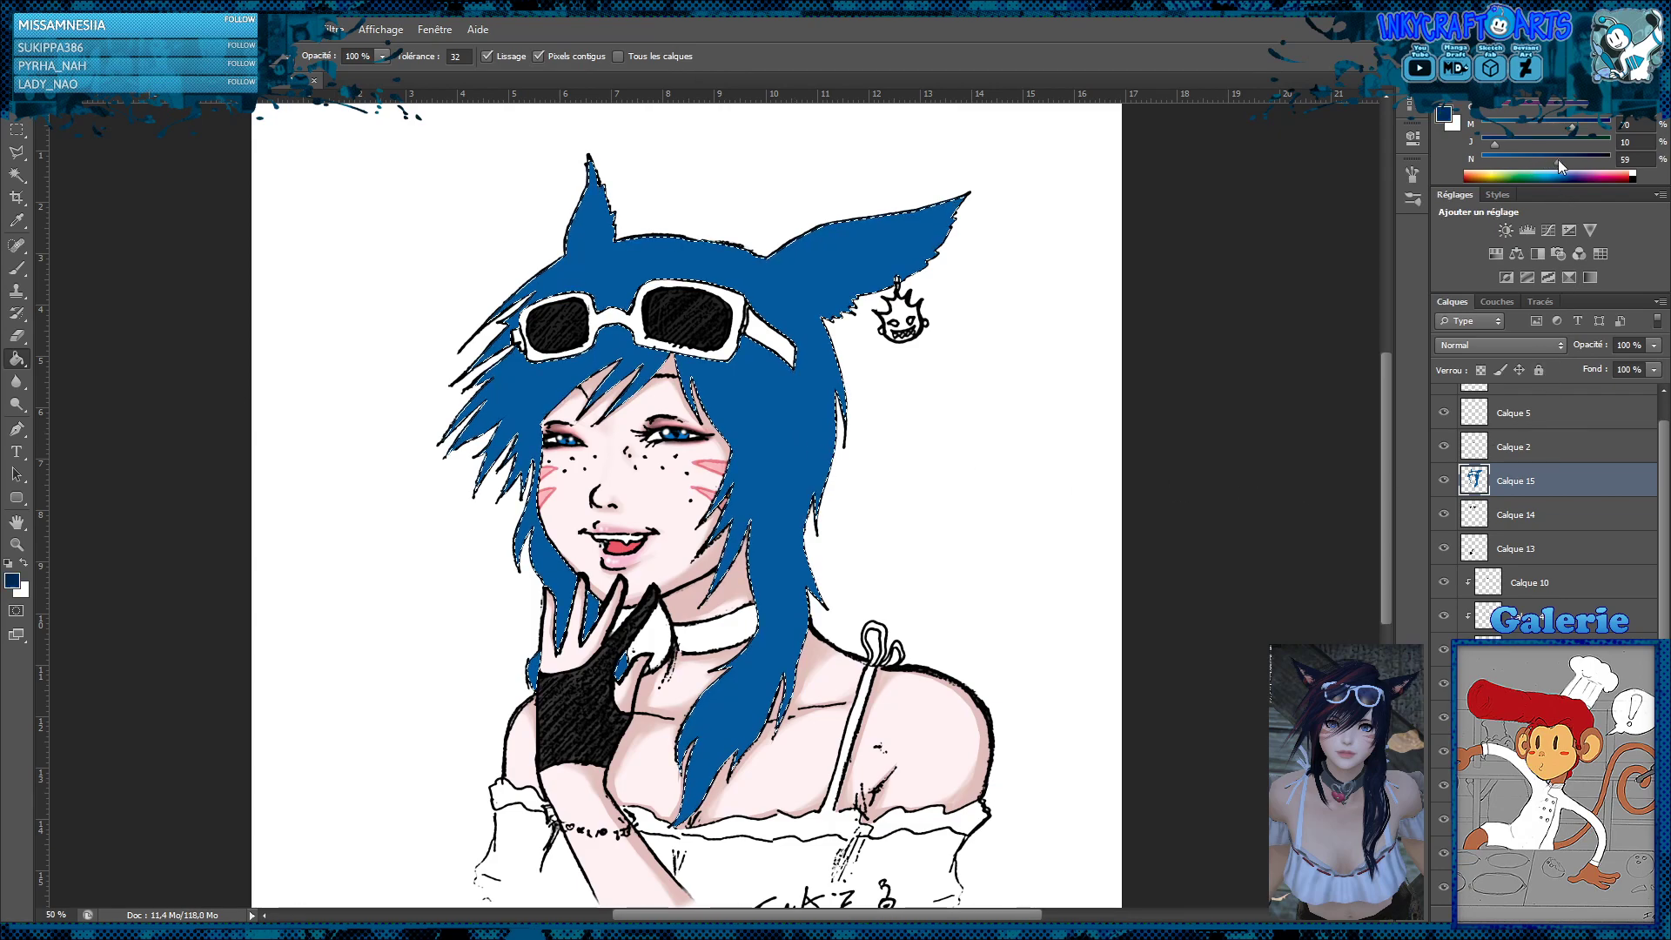
left_click(783, 404)
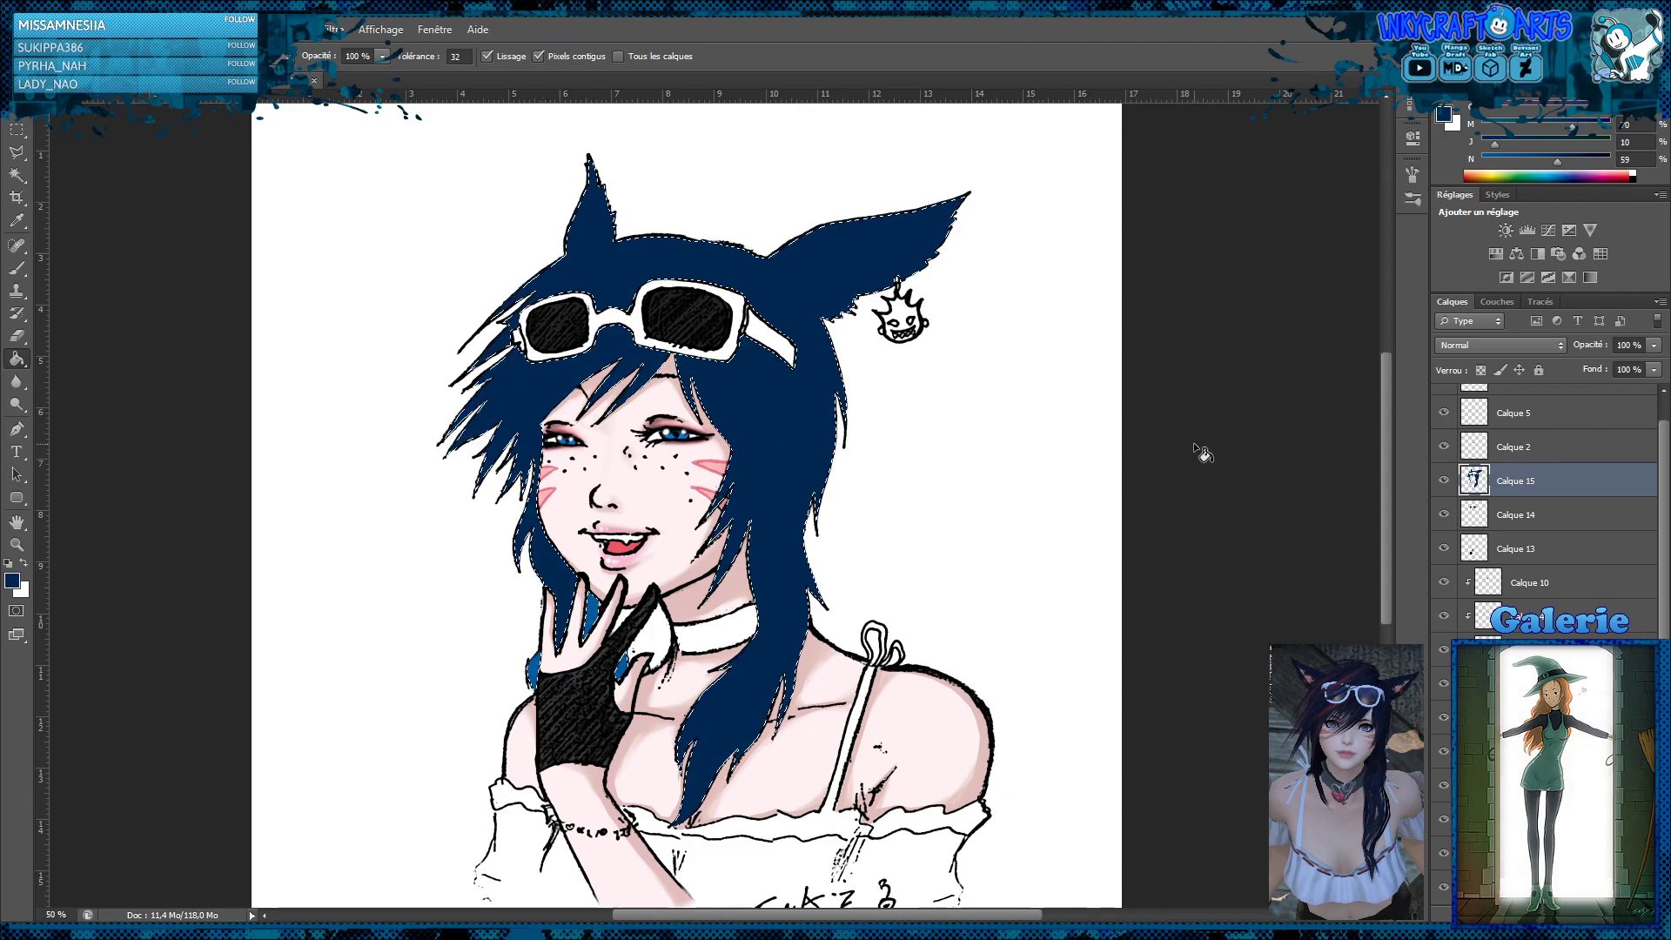
Set the hair colour layer Calque 15 to the Produit blending mode and clear the selection
left_click(1501, 349)
left_click(1457, 416)
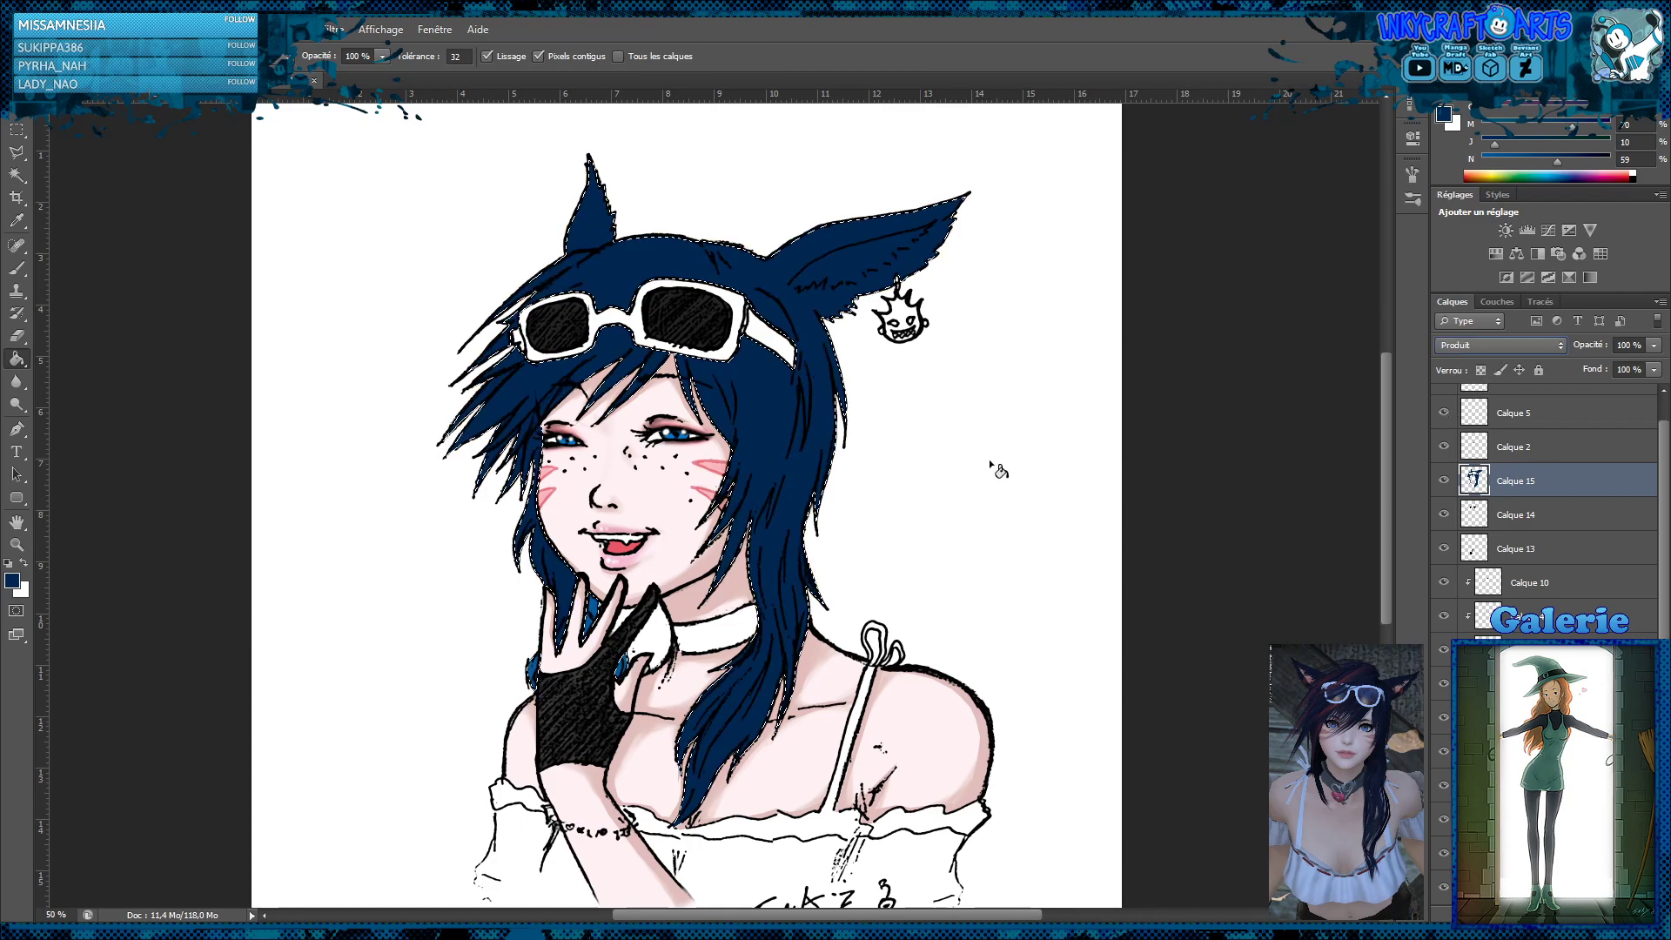
left_click(16, 129)
left_click(364, 197)
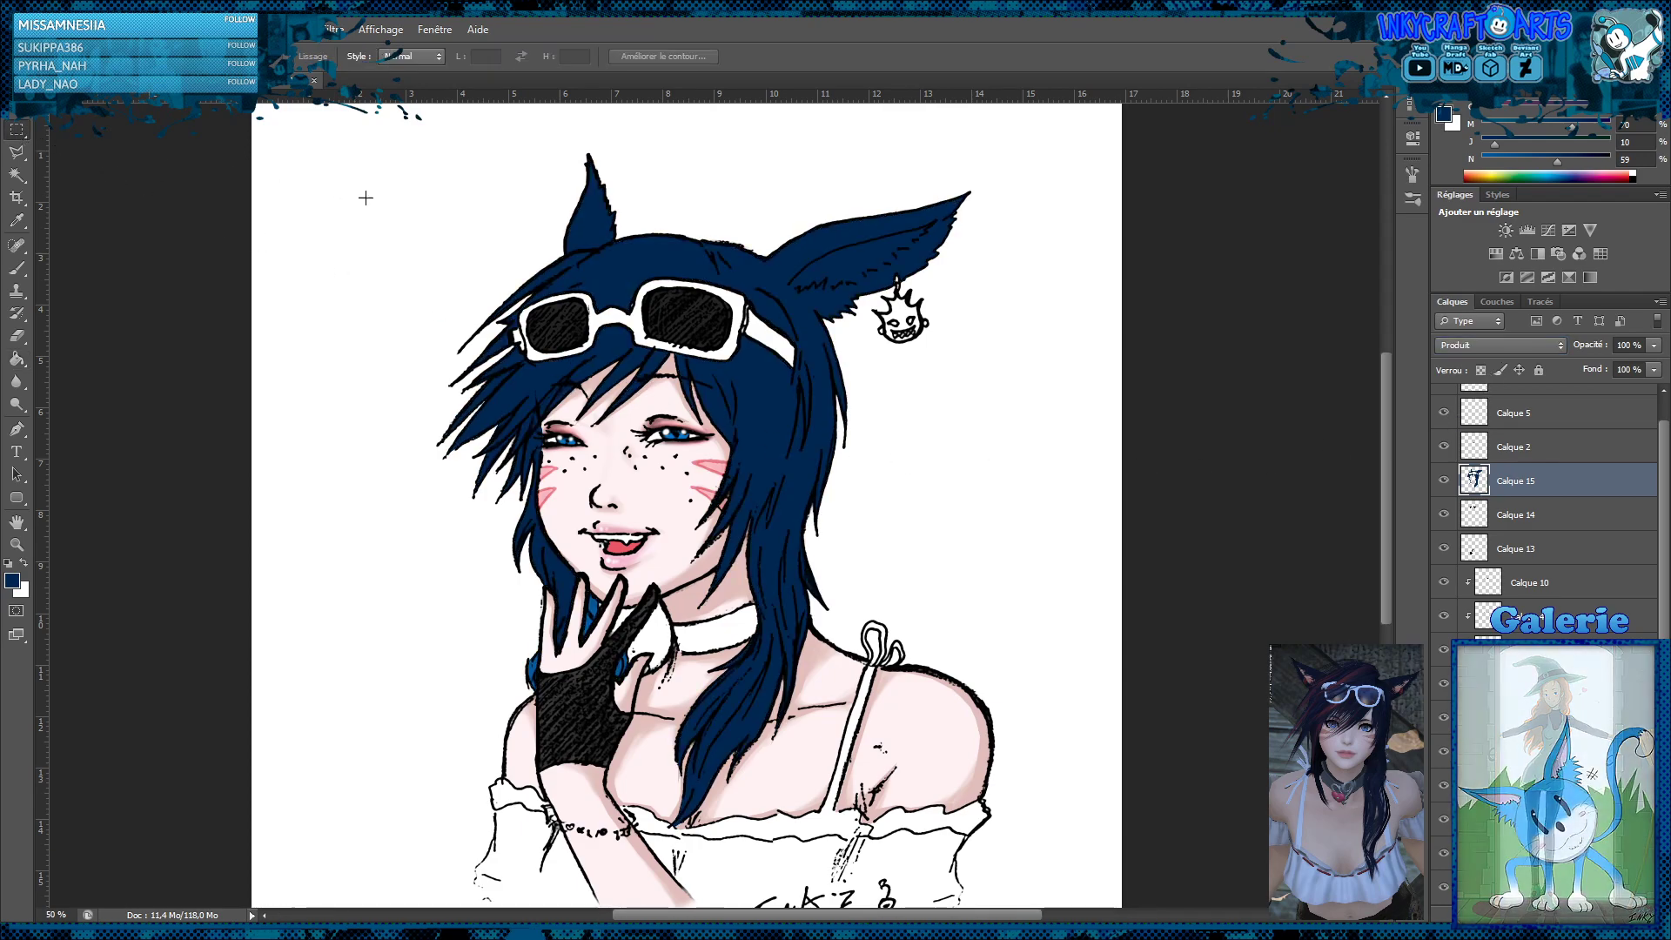
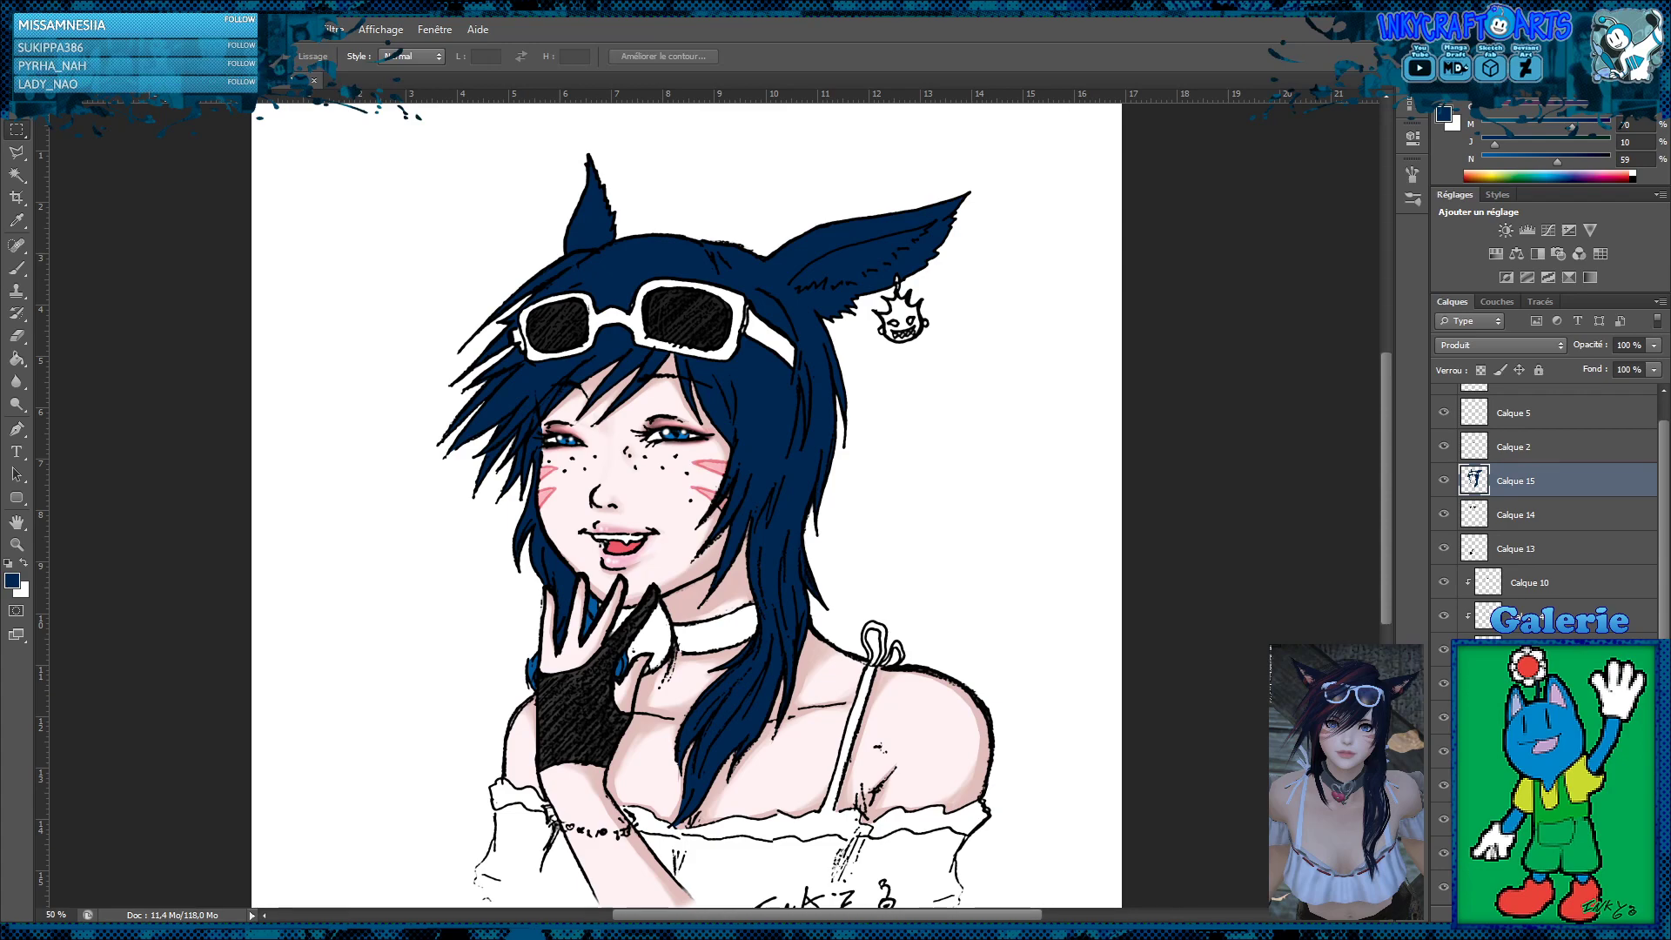
key("ctrl+z")
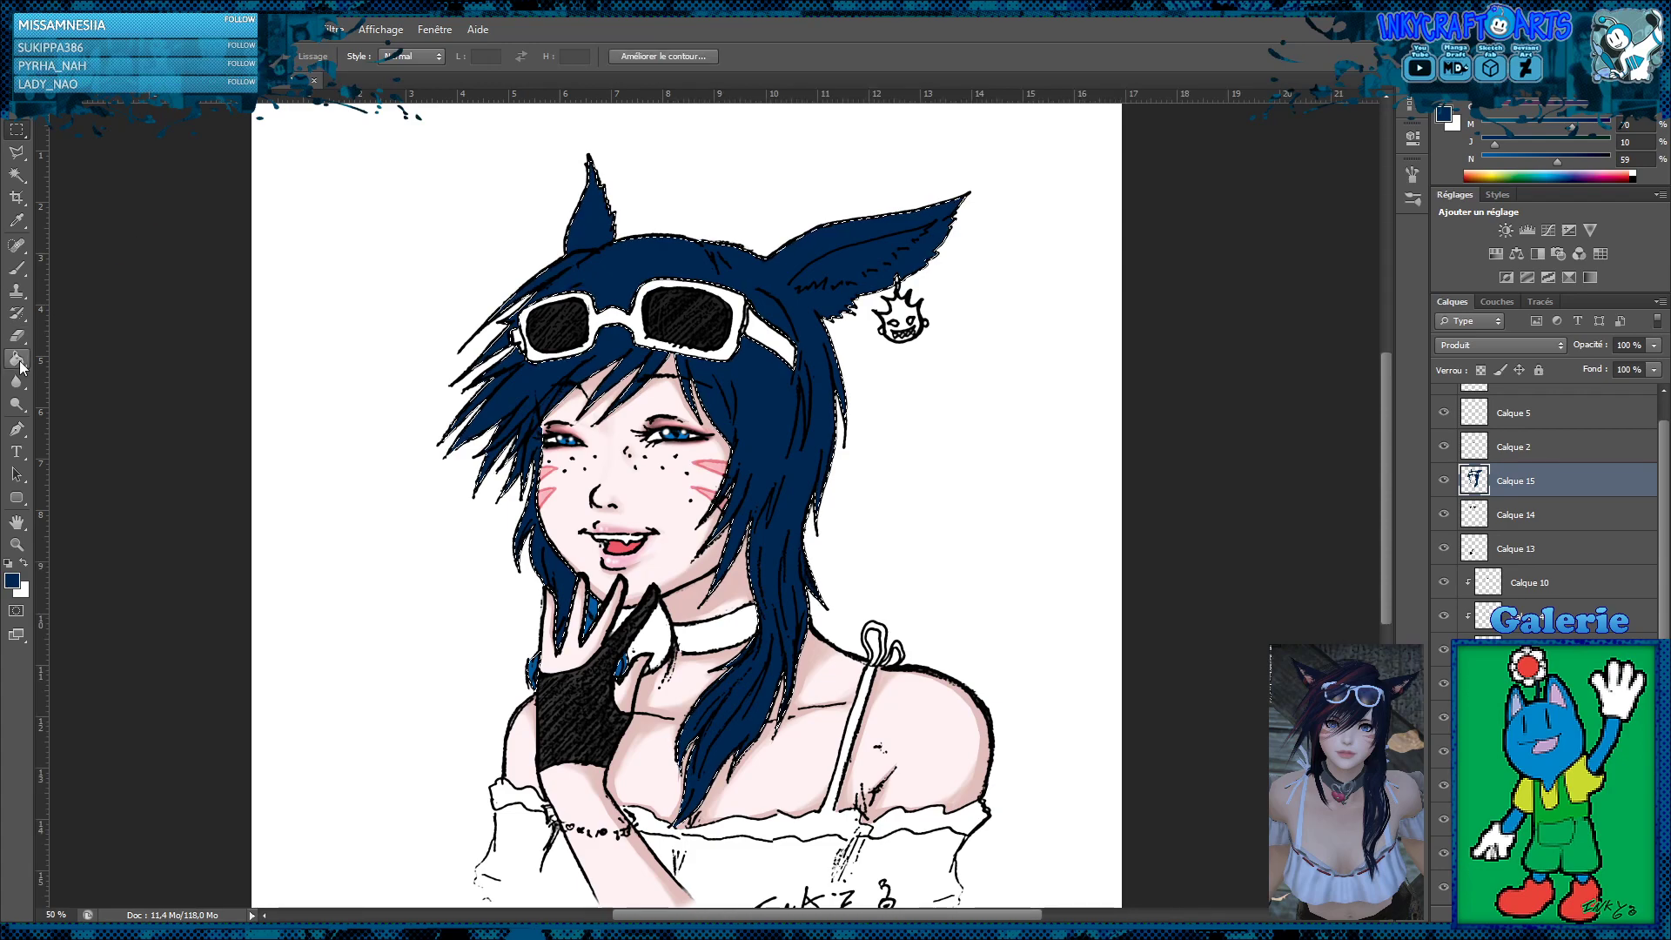
left_click(17, 359)
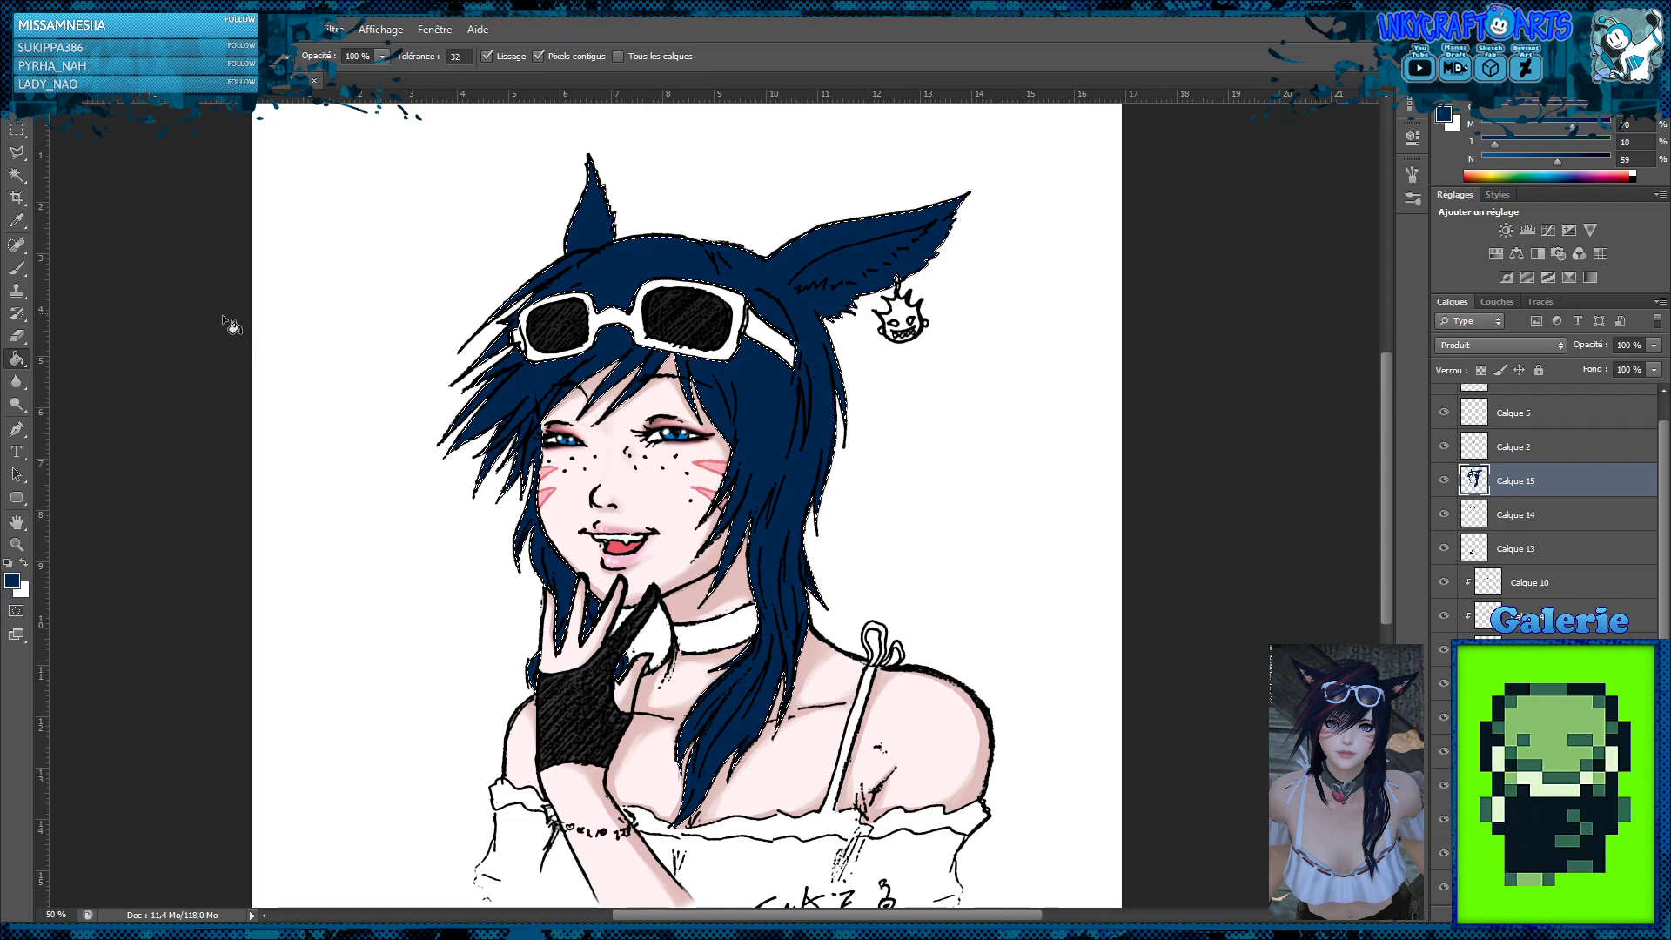
left_click(18, 129)
left_click(455, 205)
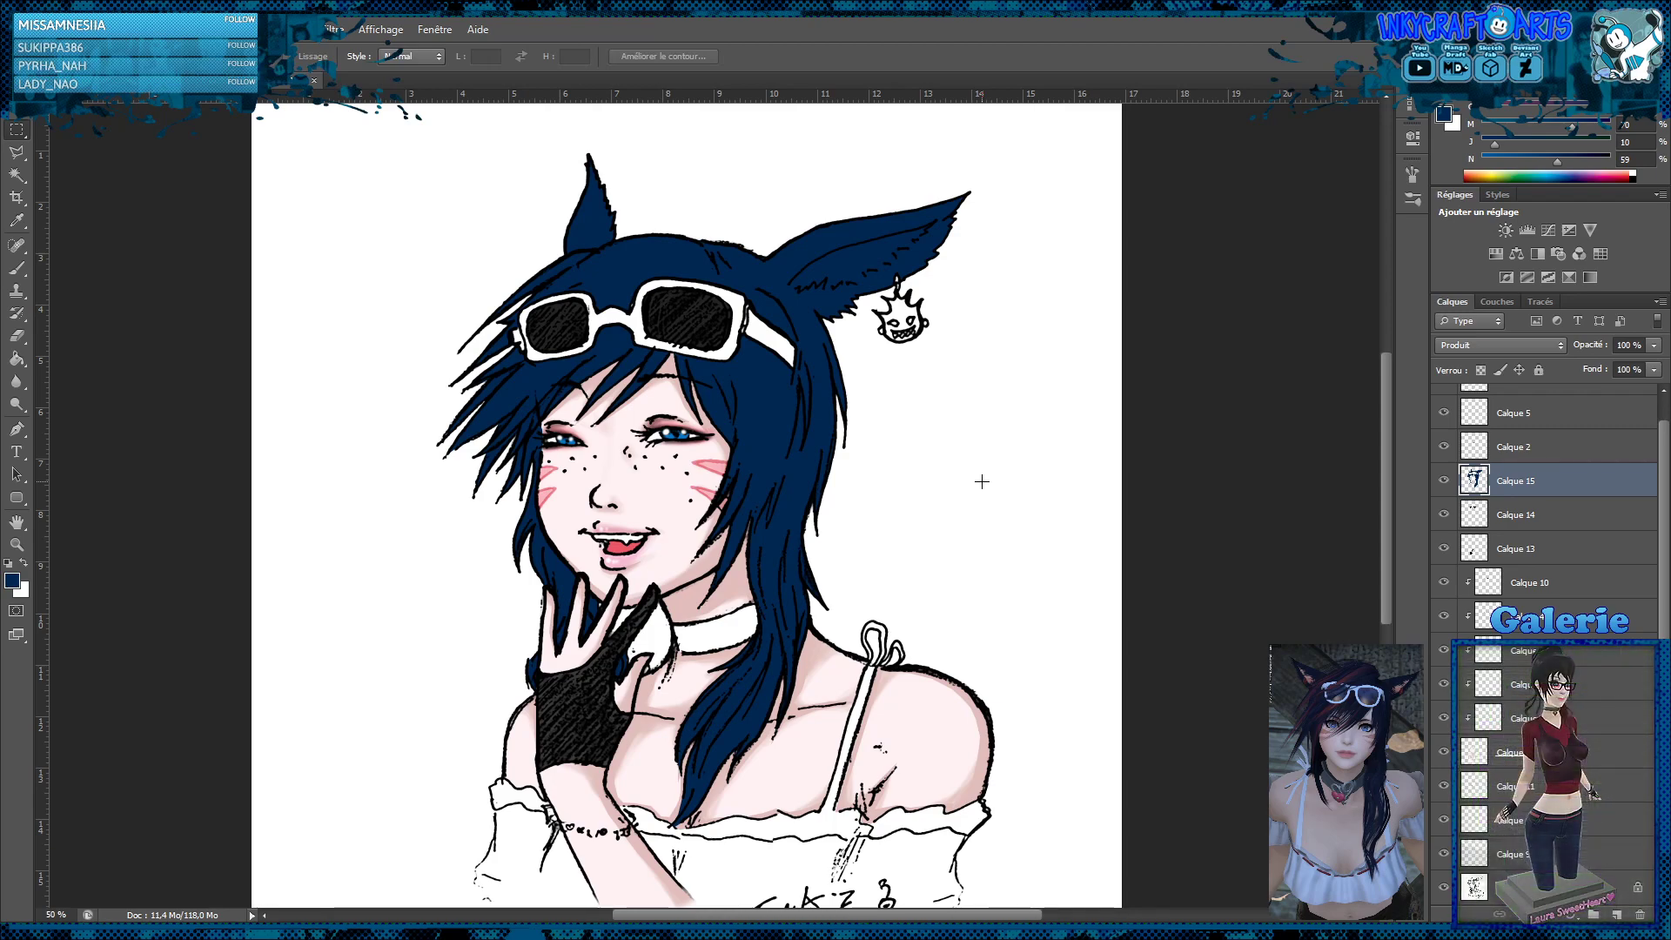
Adjust the hair and ear colour on Calque 15 to a darker, less saturated navy
key("z")
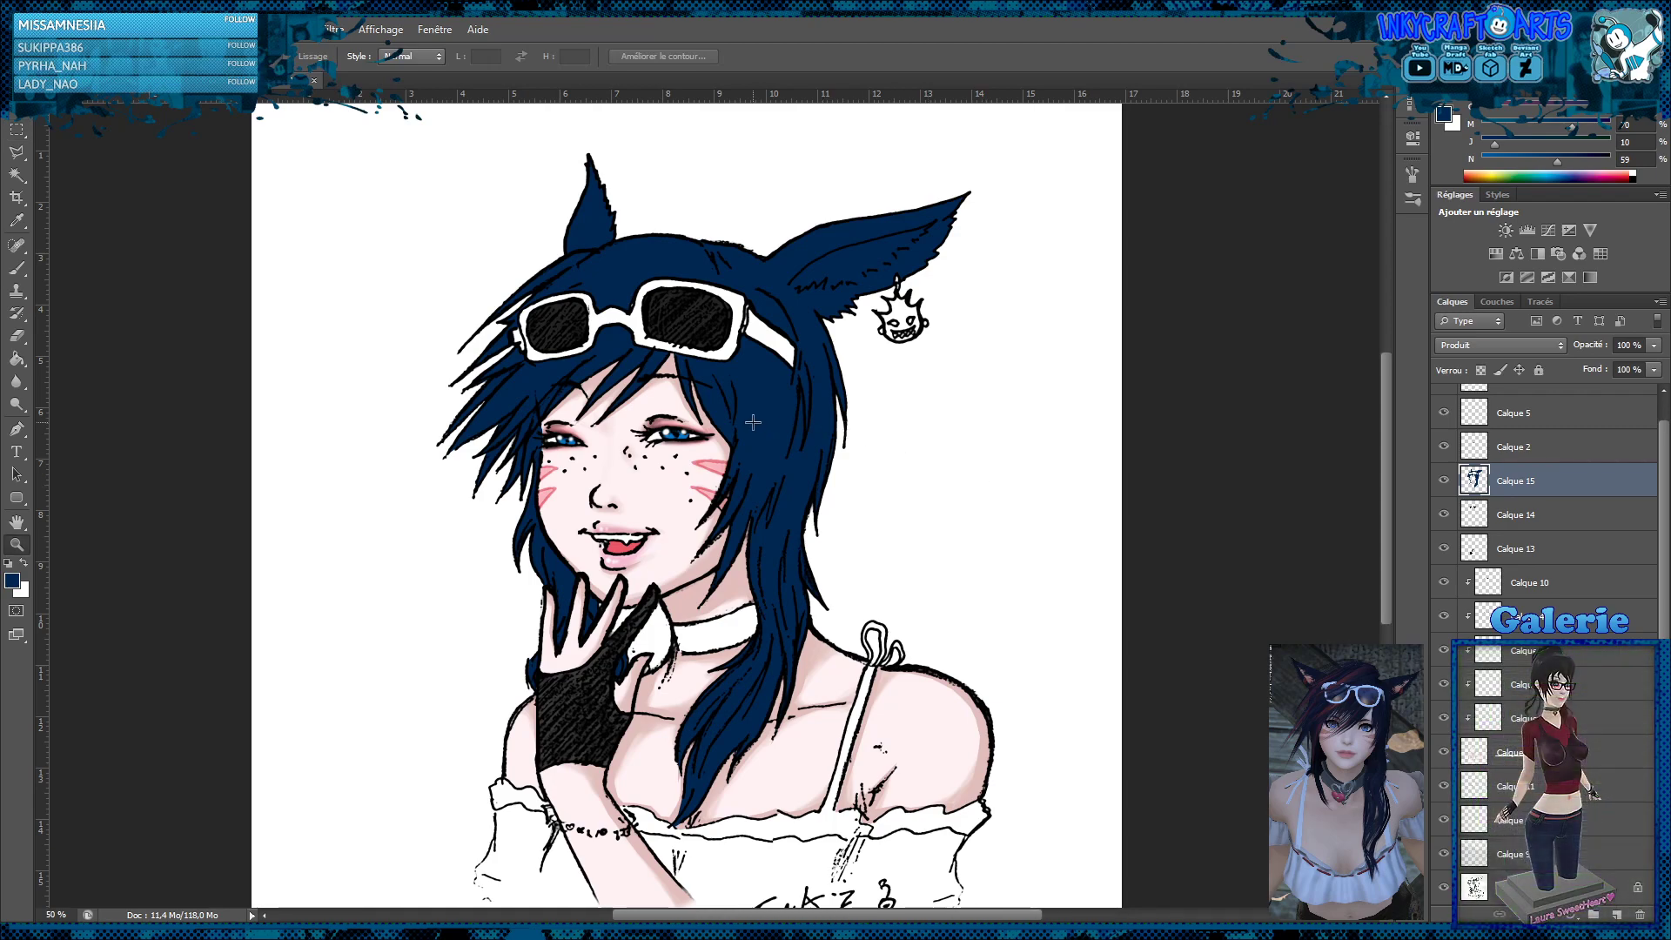
left_click_drag(681, 430, 688, 429)
left_click(687, 430)
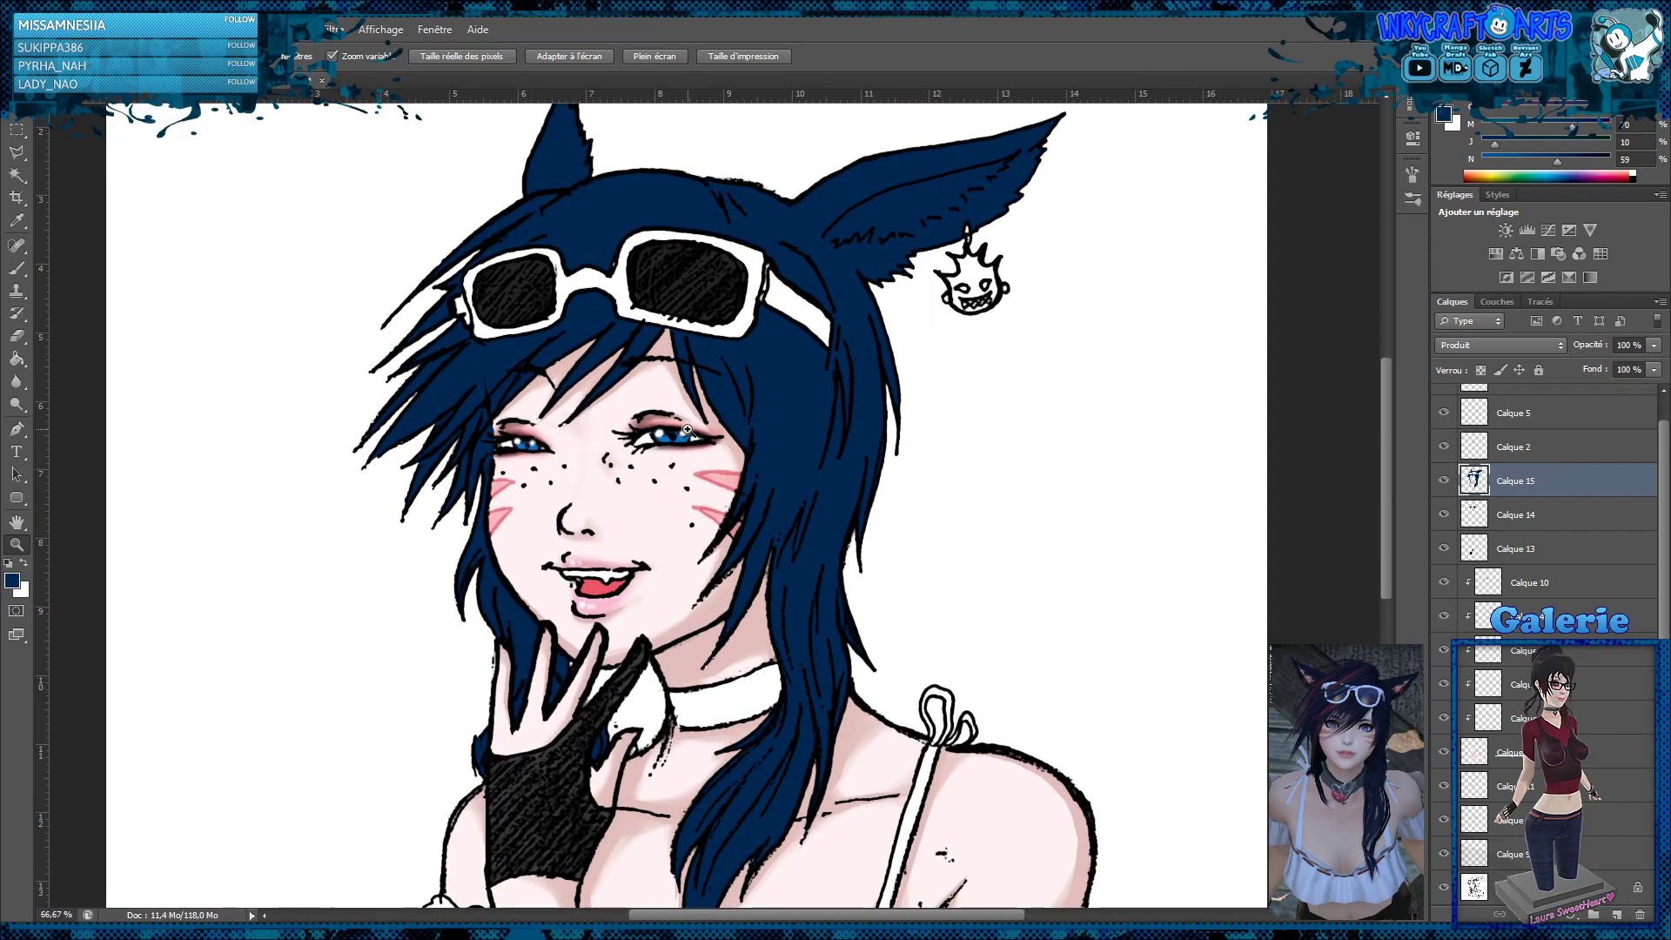
left_click(761, 452, "alt")
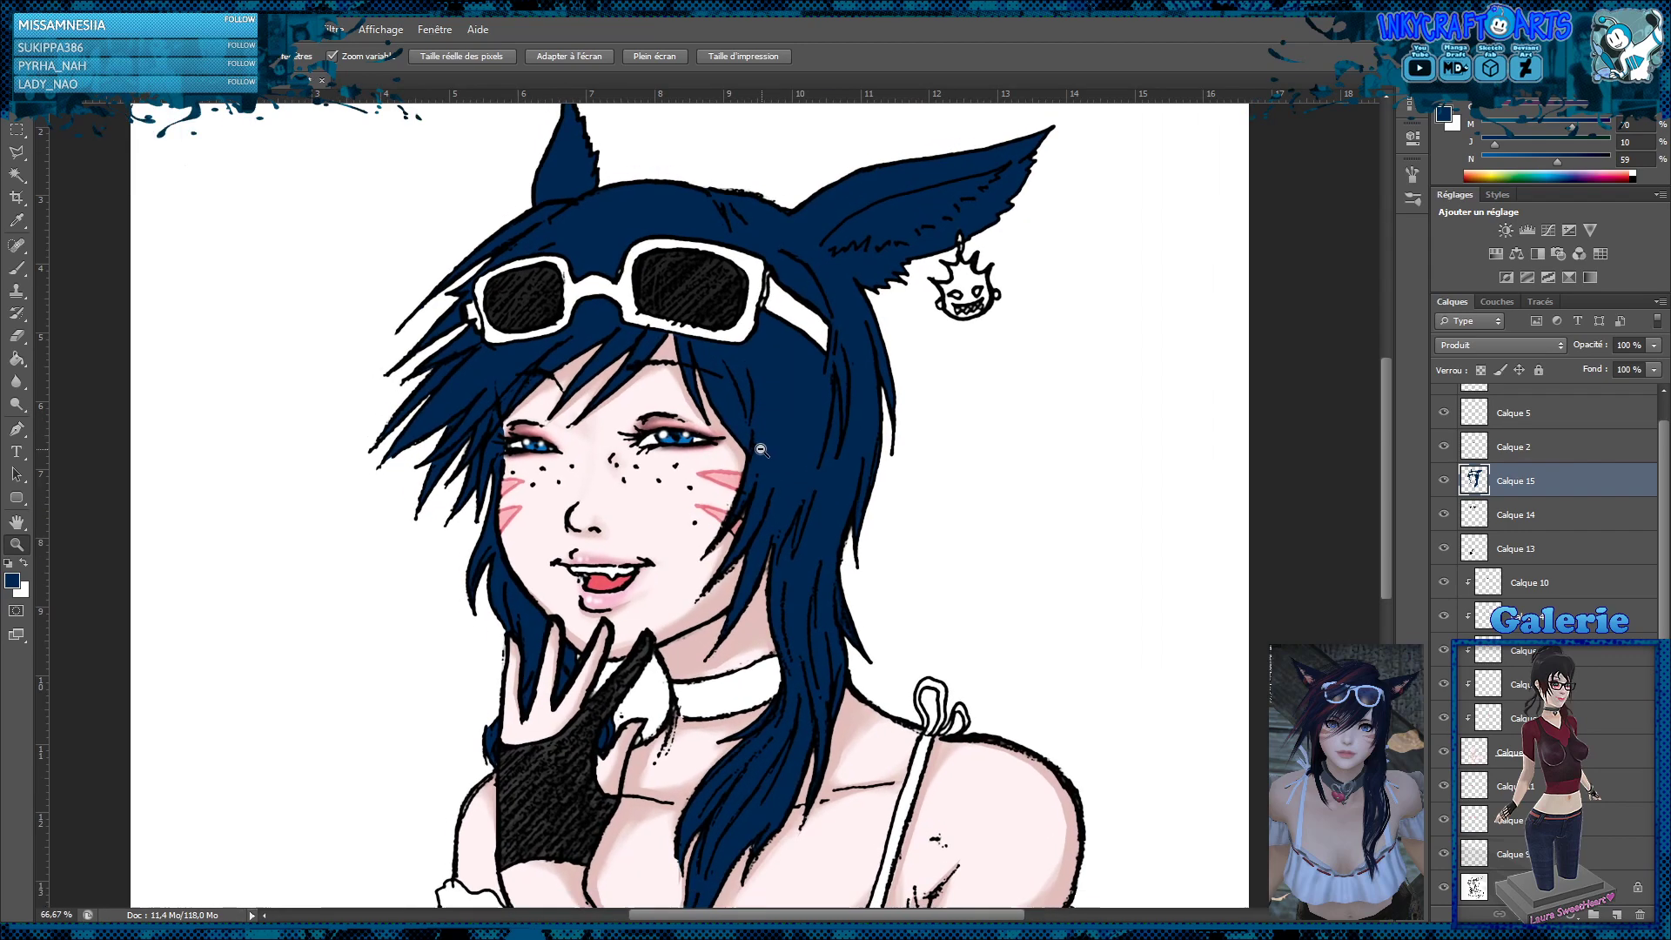
left_click(750, 455, "alt")
left_click(705, 476)
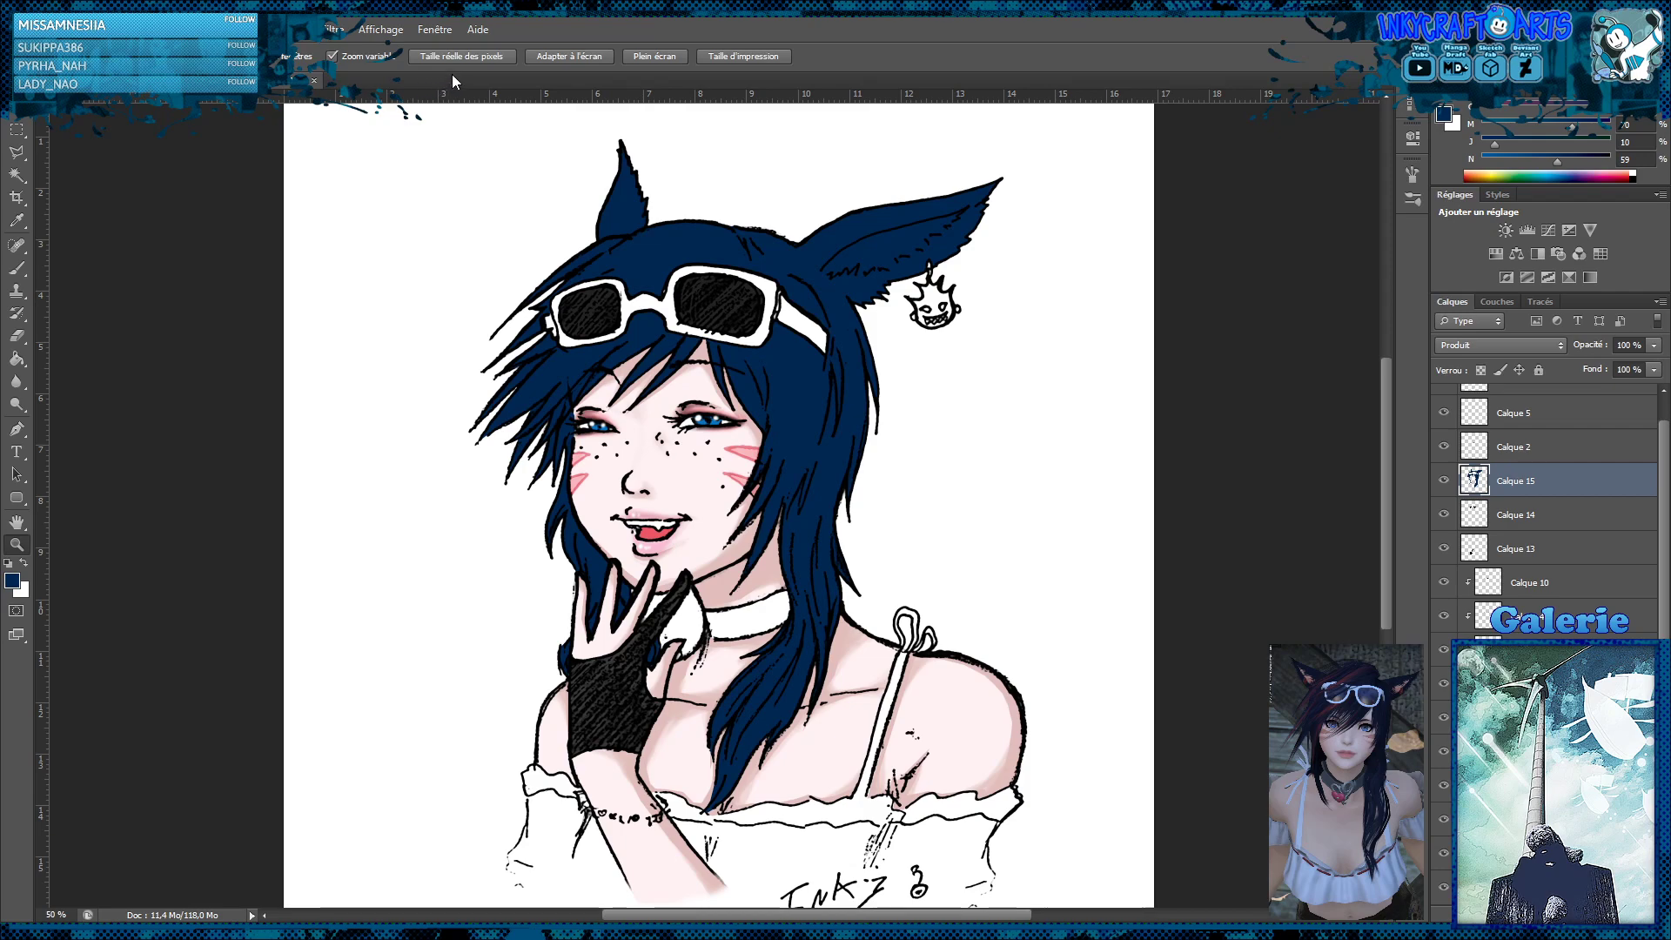
key("i")
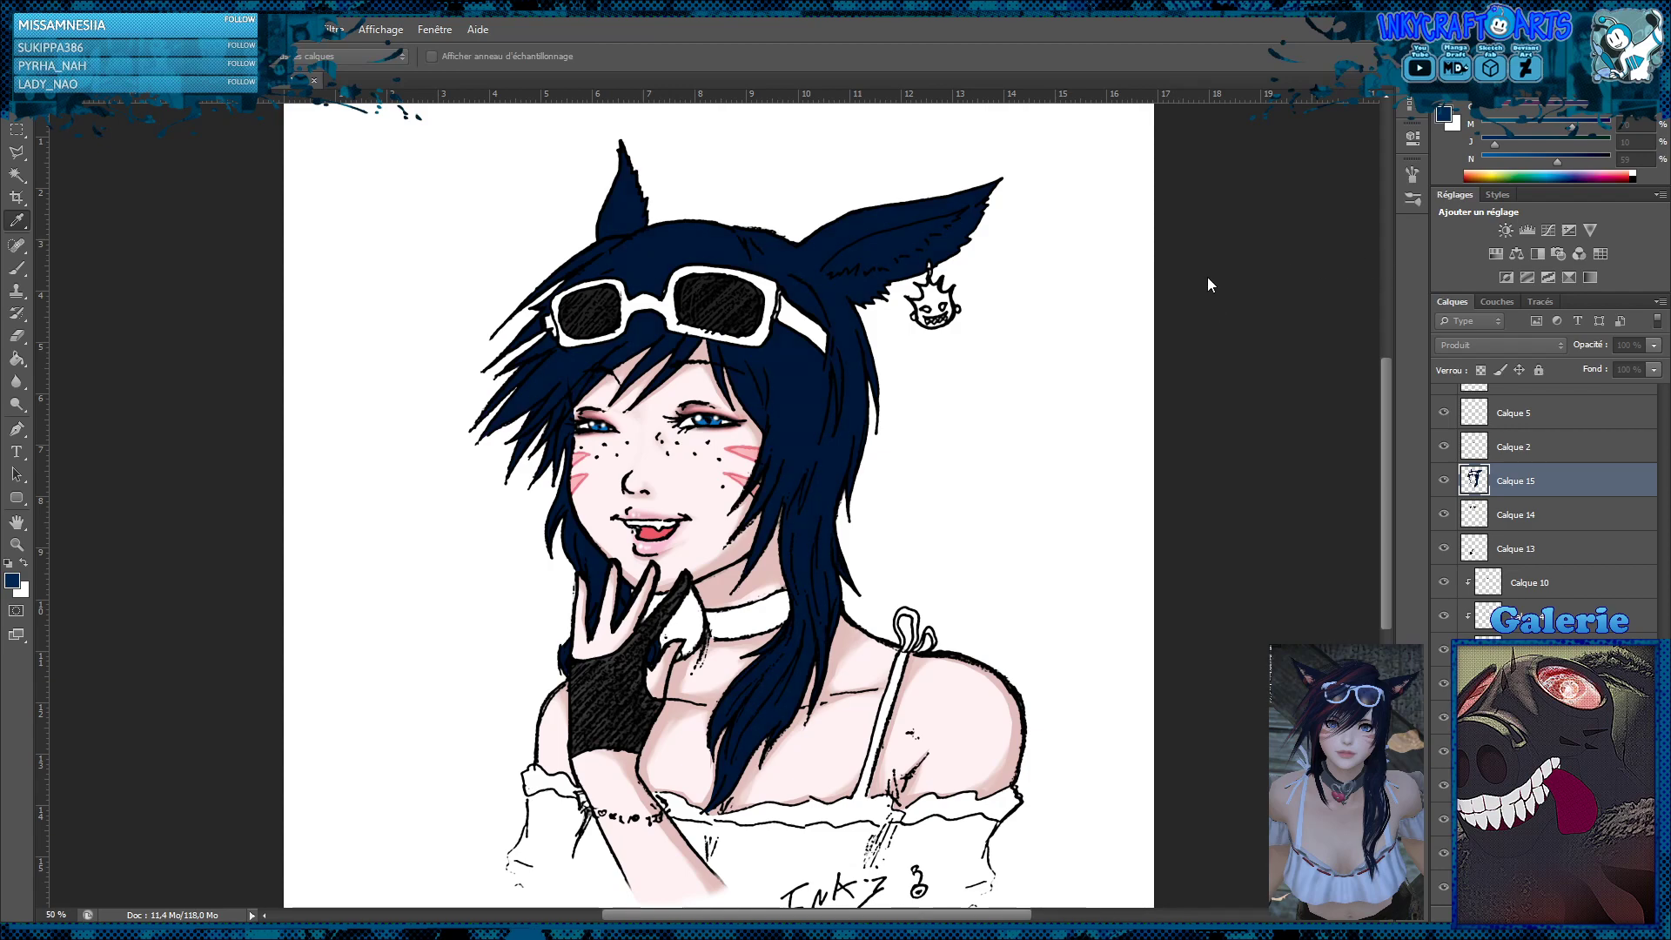
key("z")
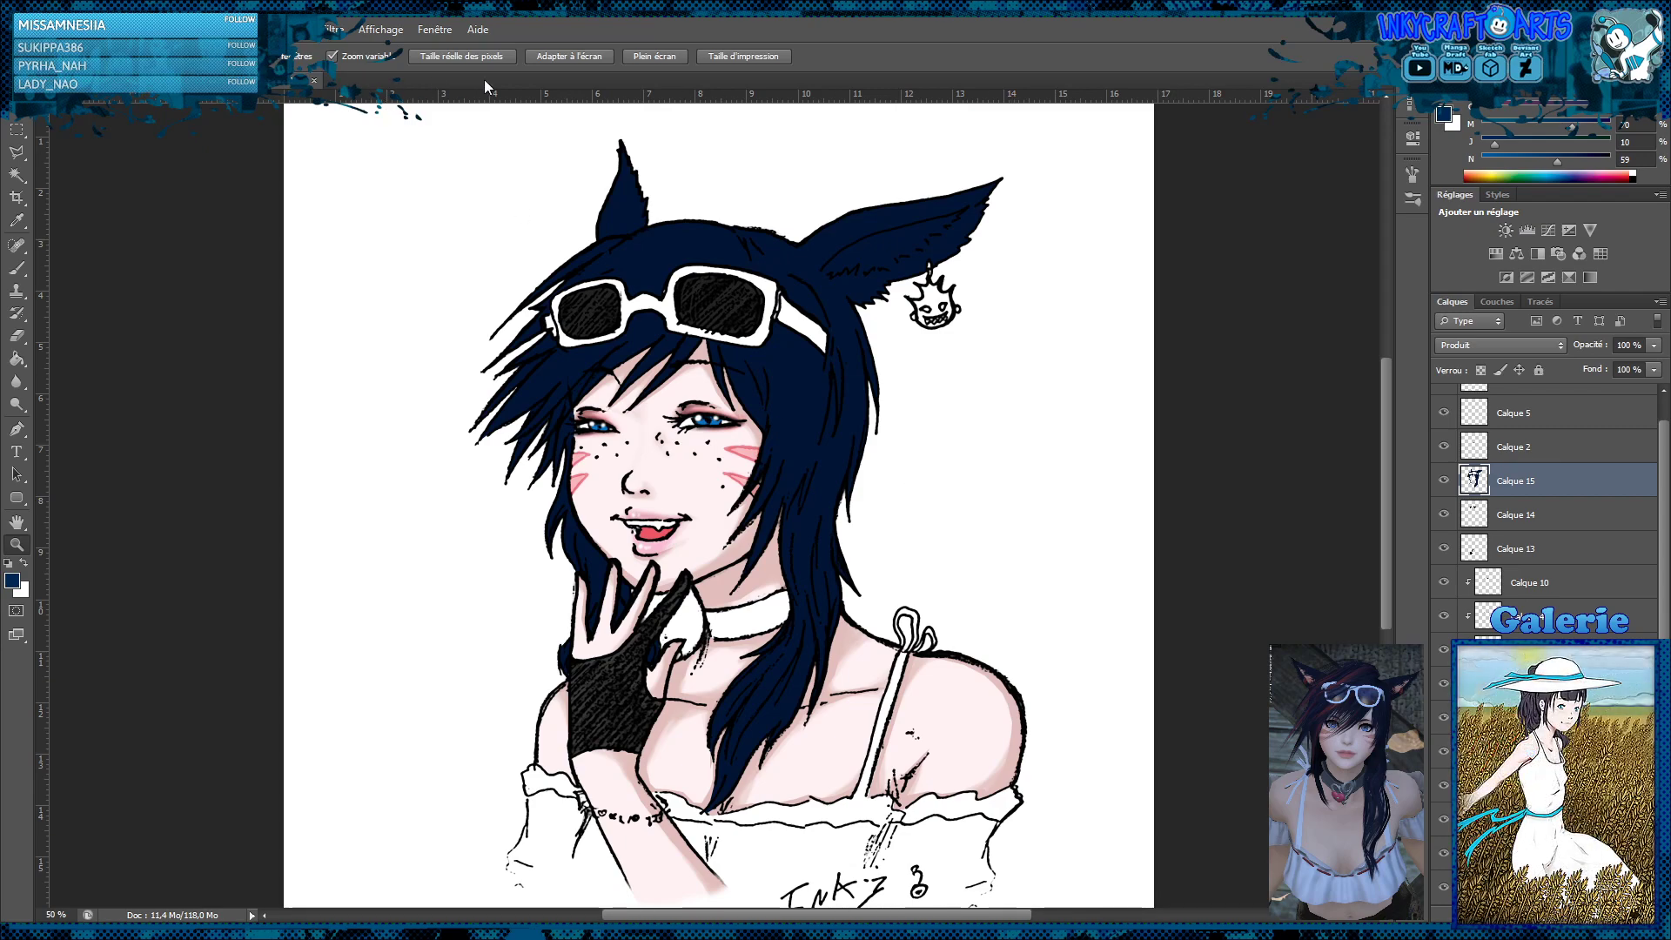
key("i")
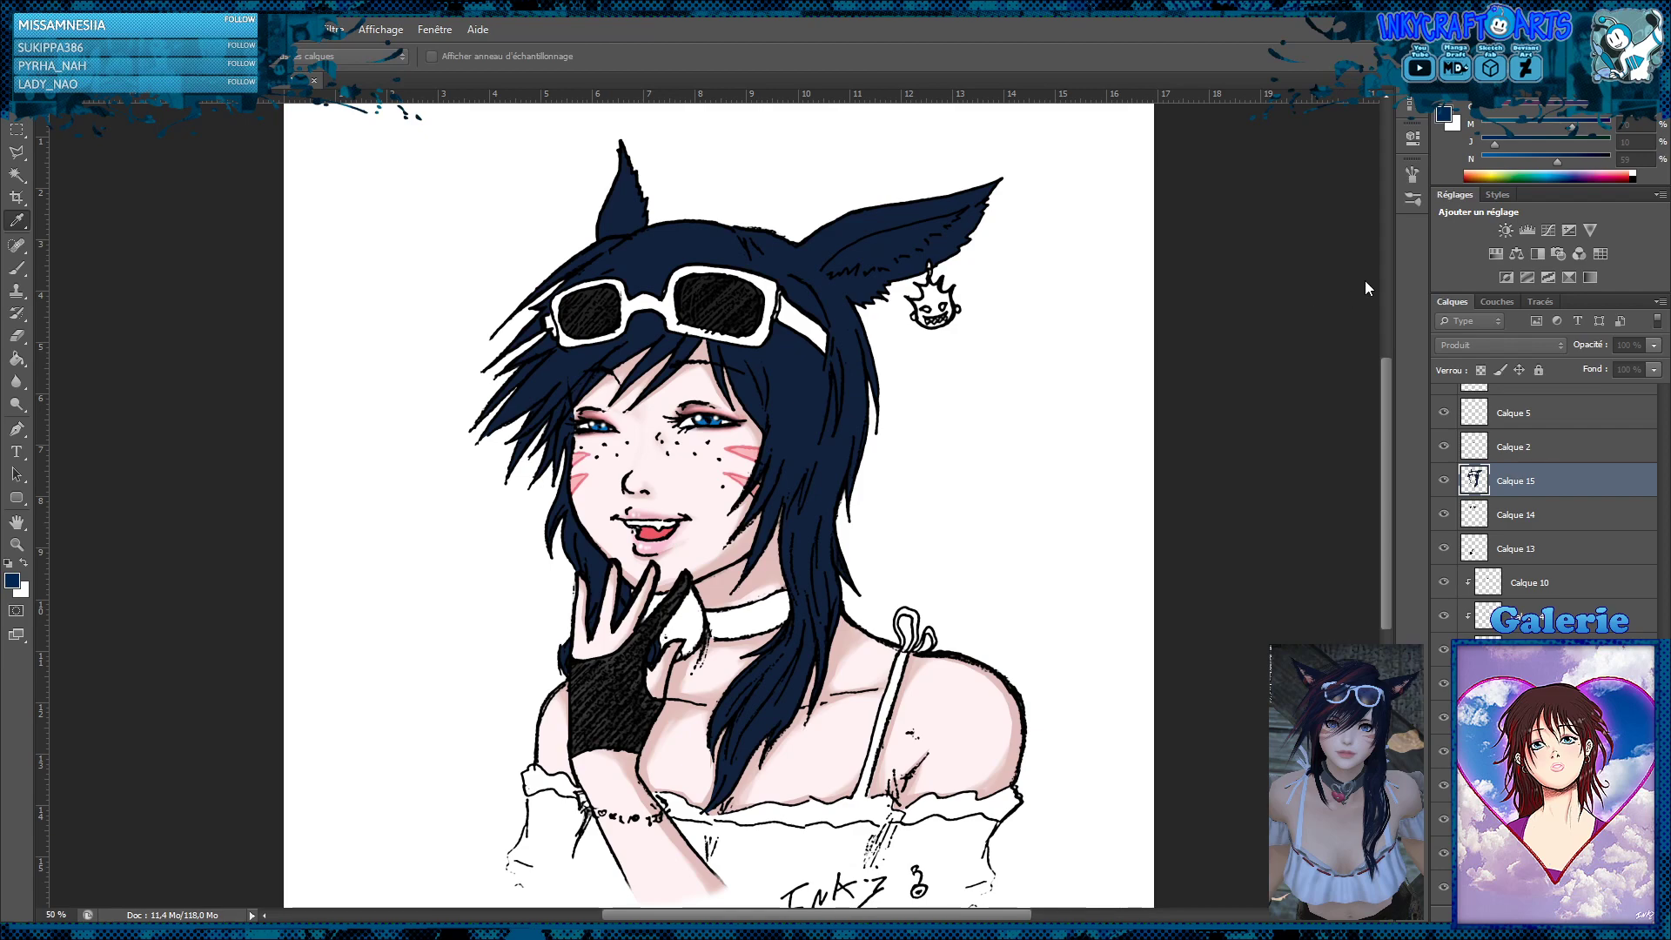
key("z")
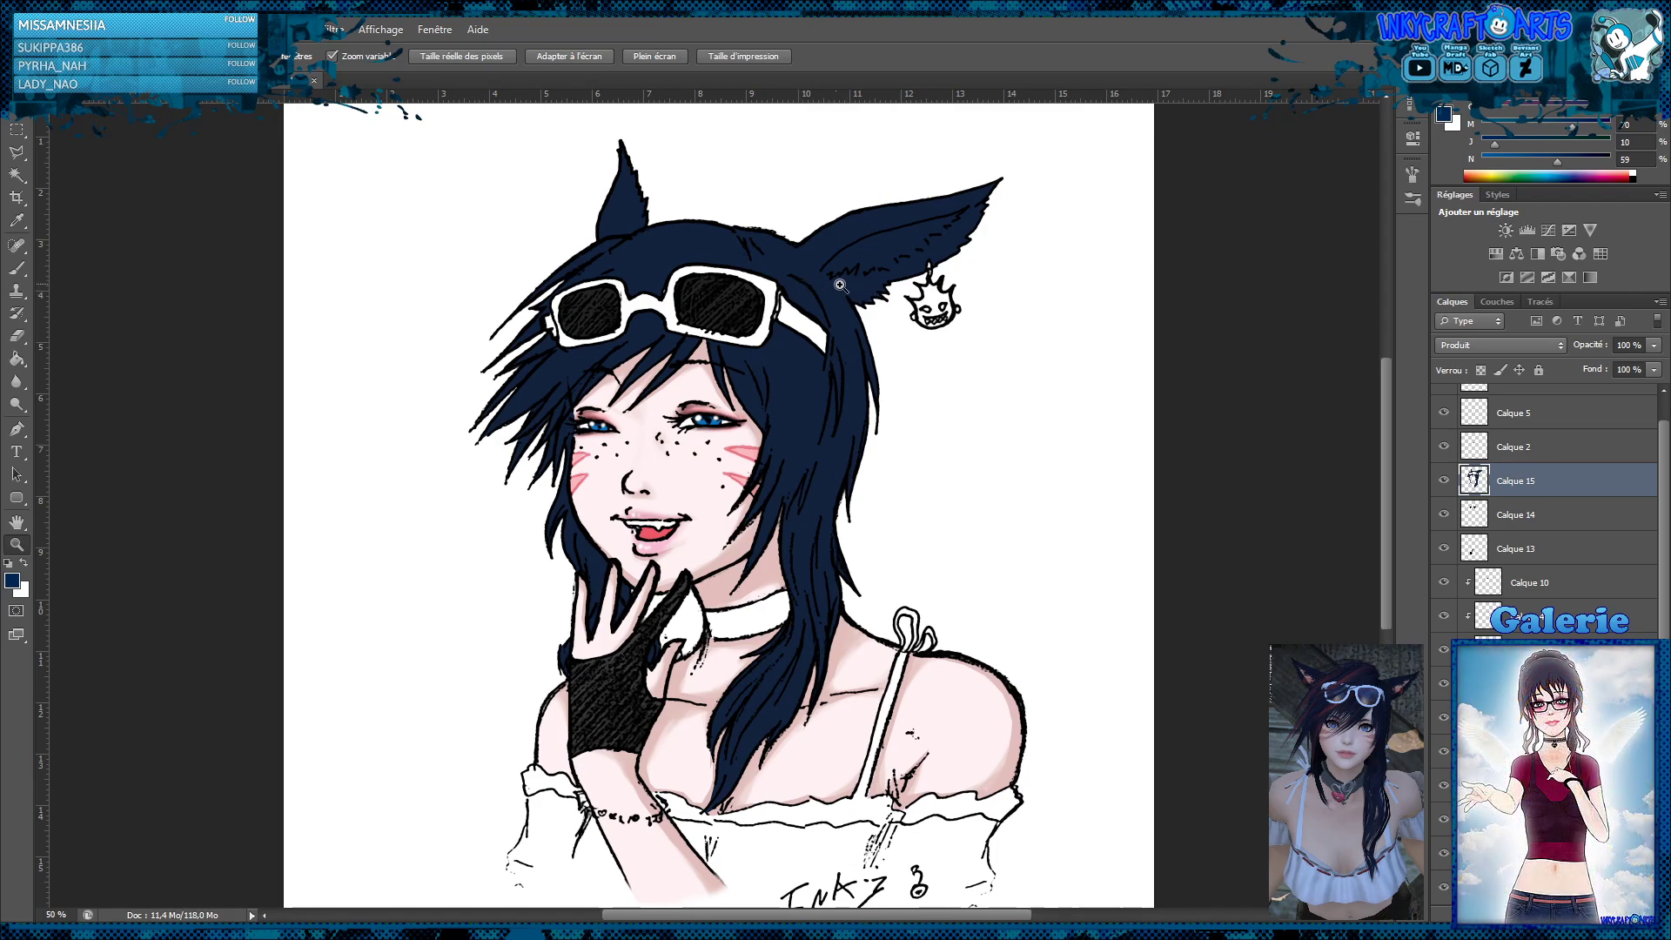
Add a new layer directly above Calque 15 and clip it to the hair colour
left_click(839, 255)
scroll(874, 296, "up", 2)
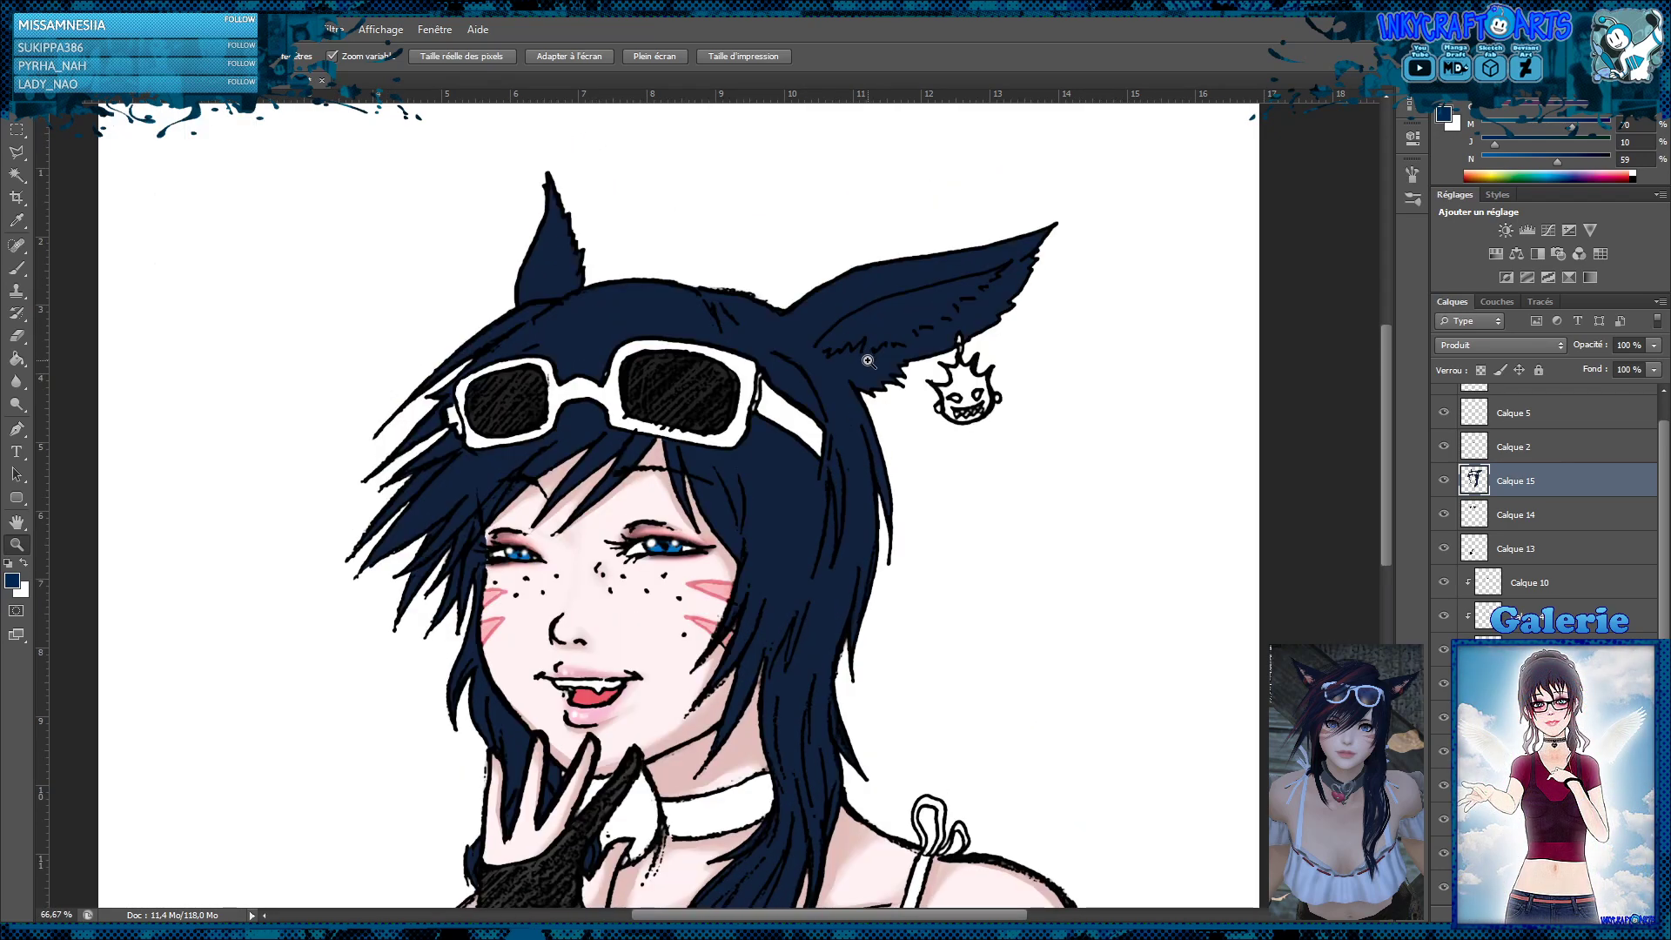
left_click(821, 377)
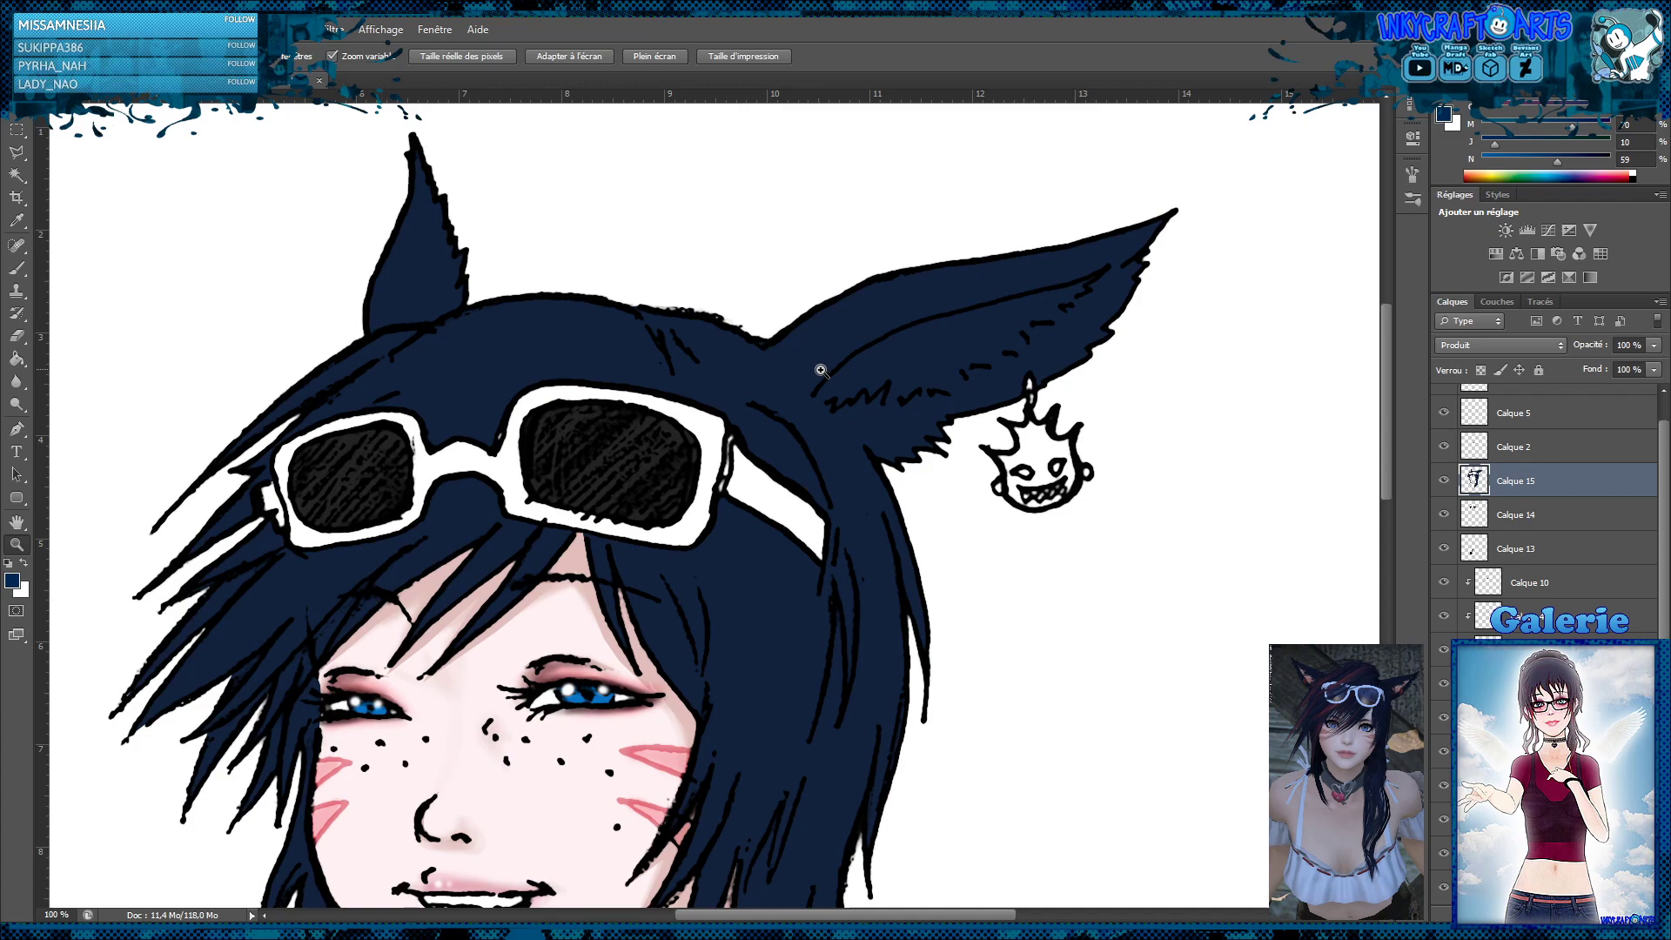
left_click(767, 362, "alt")
left_click(766, 362, "alt")
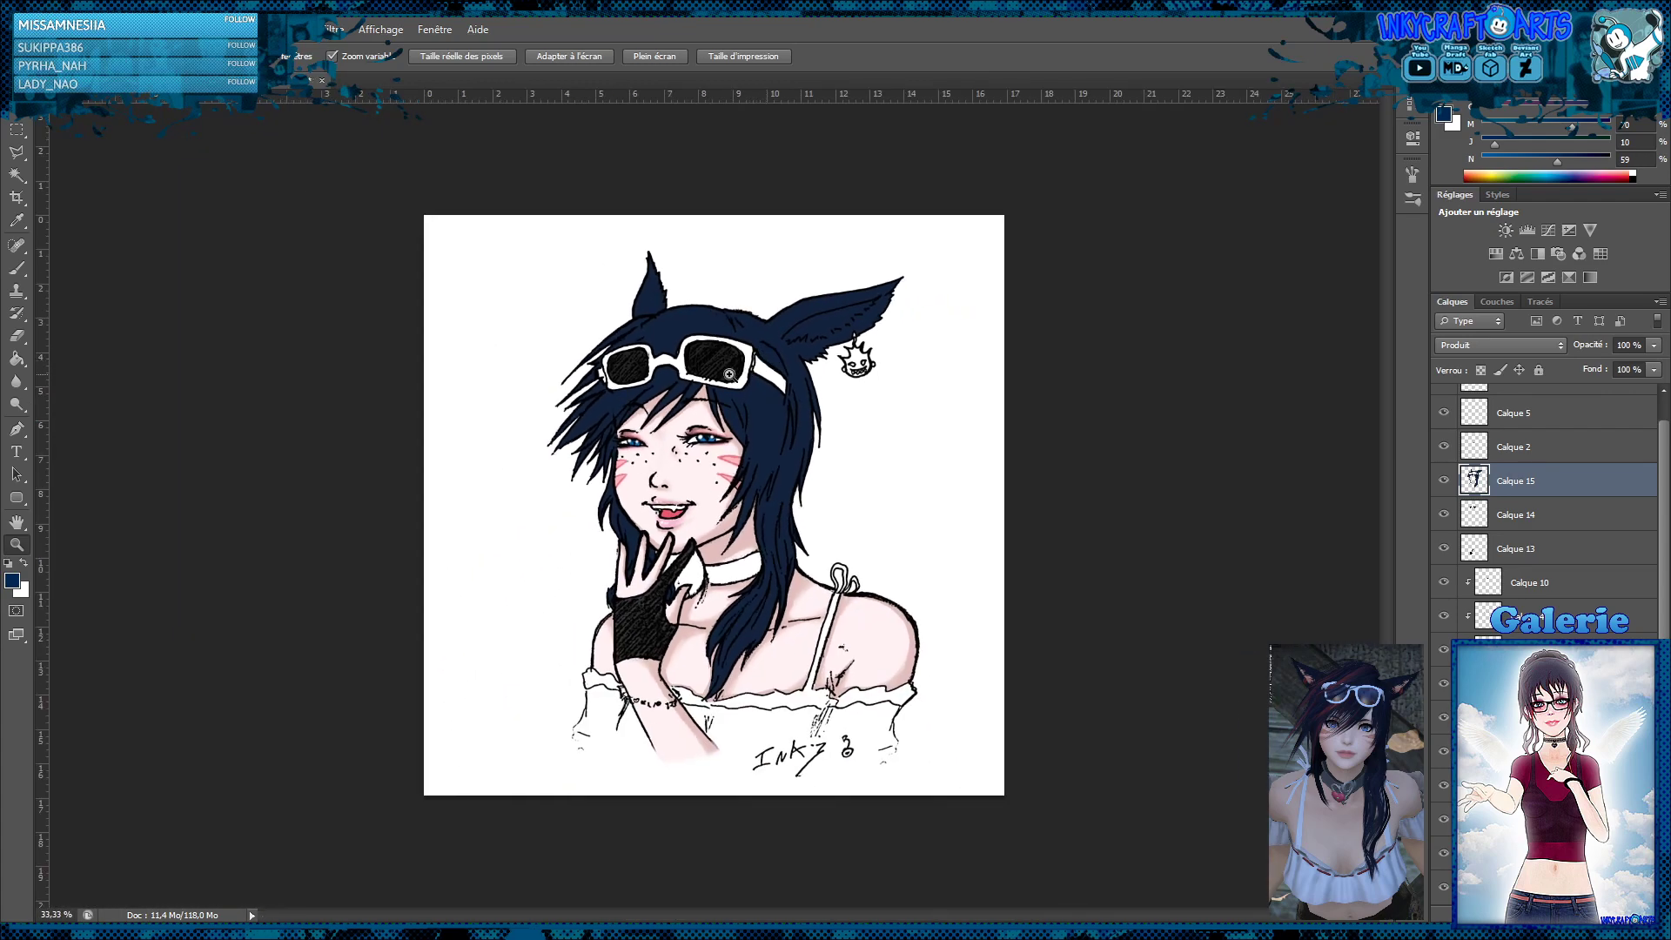
left_click(755, 349)
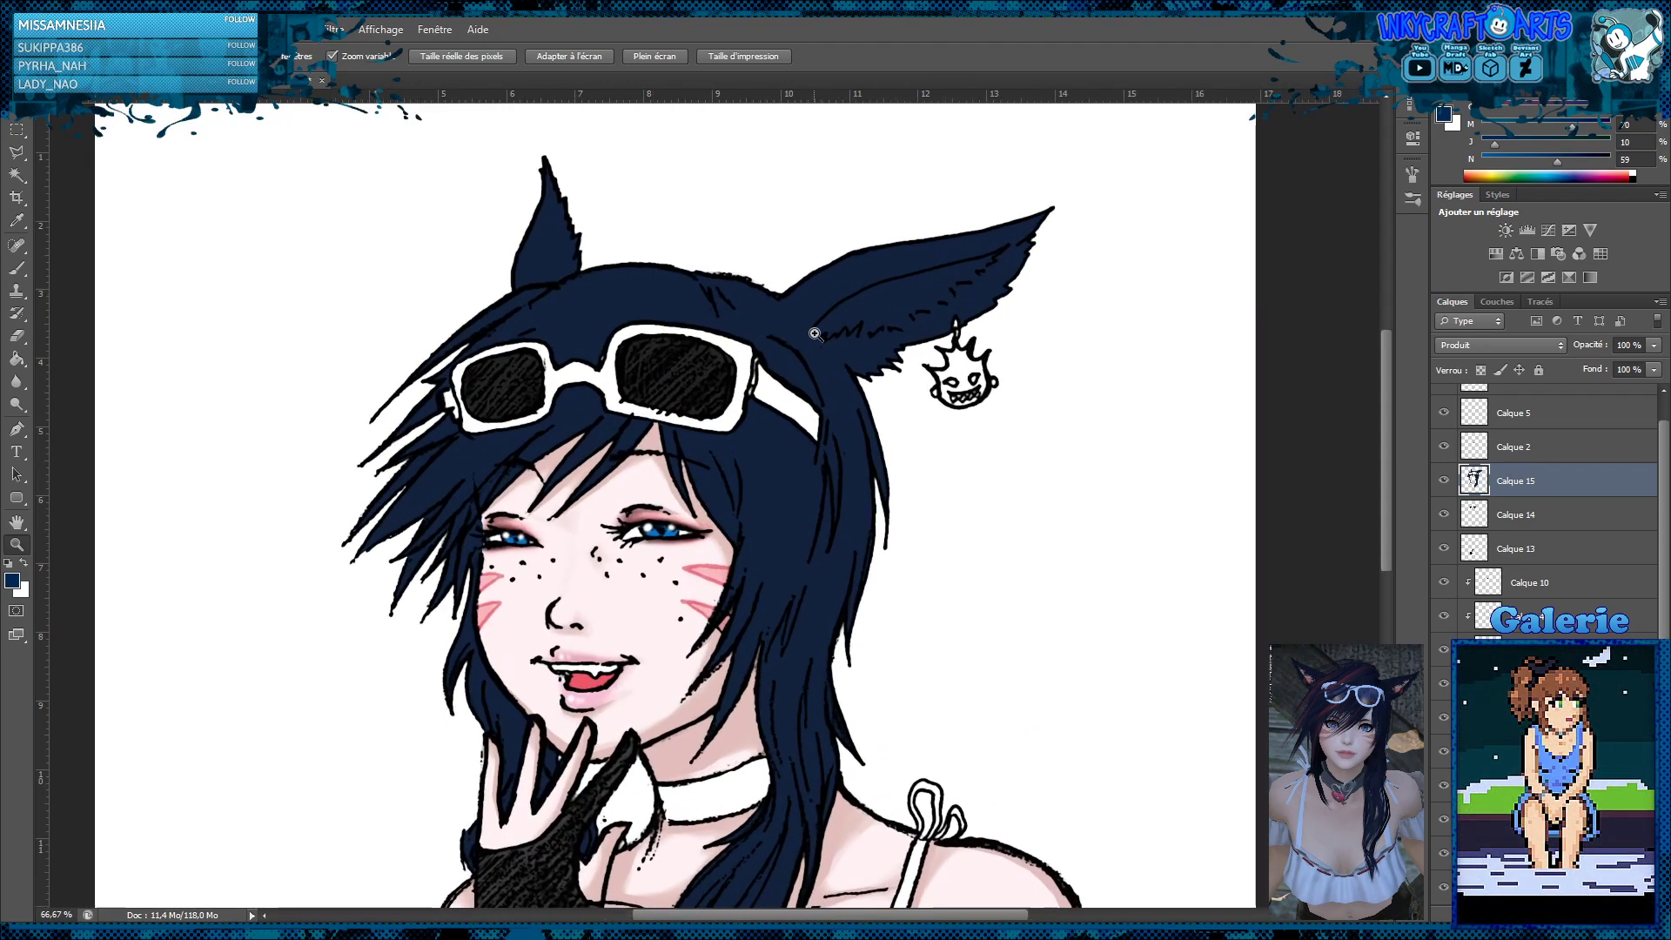
left_click(756, 349)
scroll(755, 348, "up", 3)
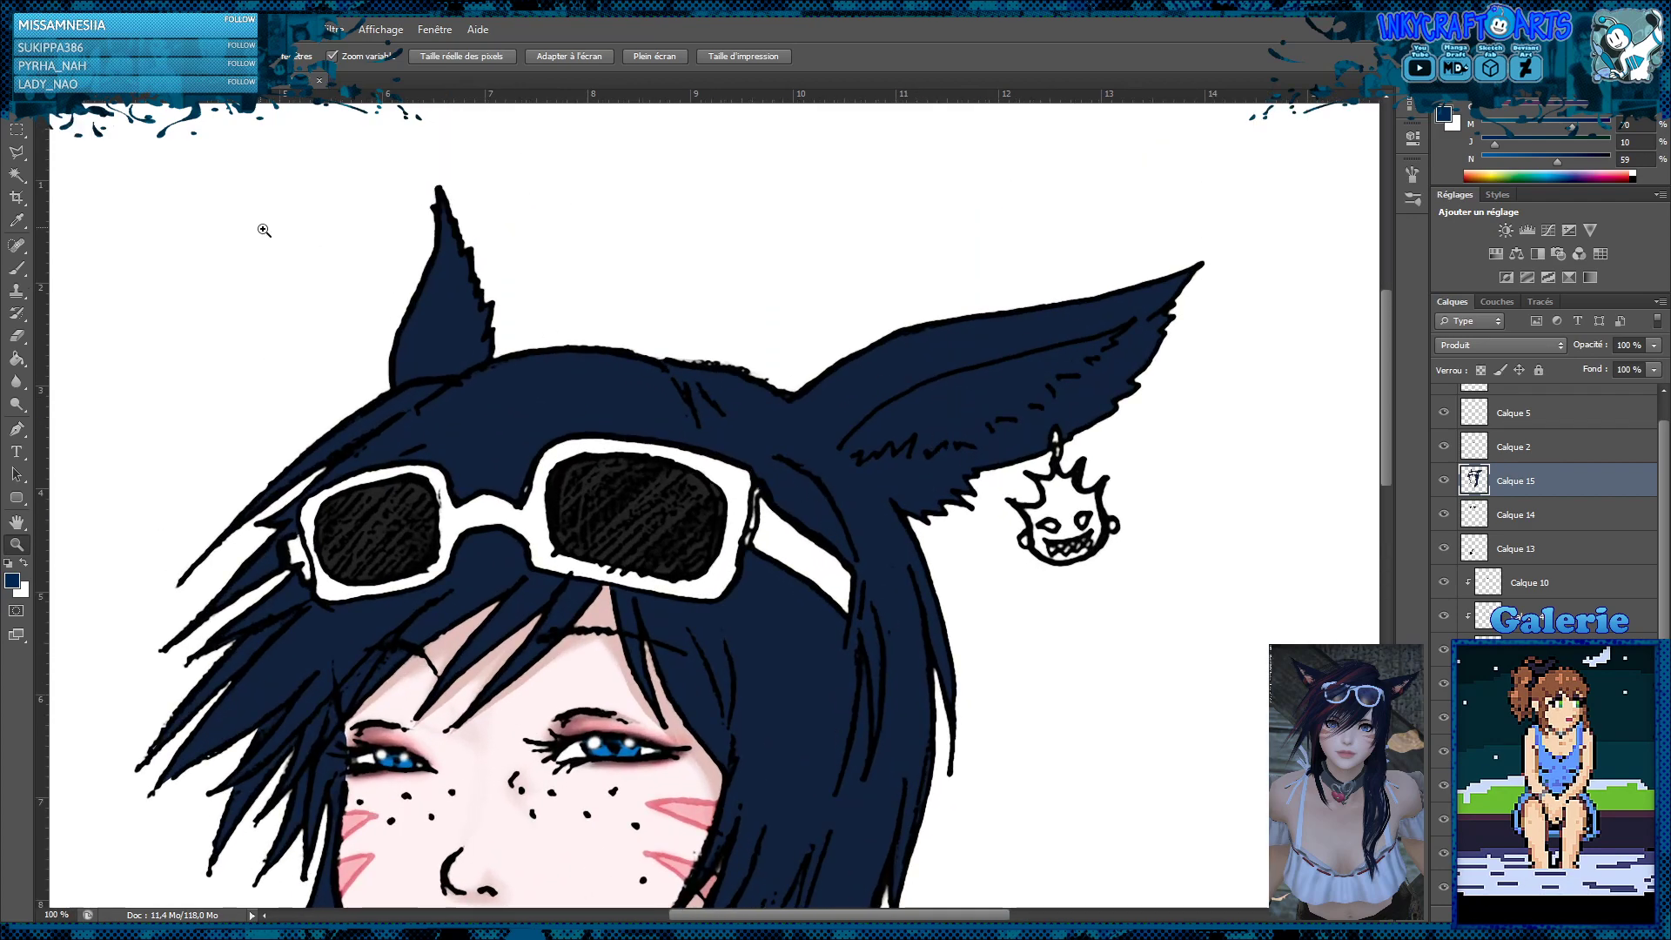
left_click(21, 157)
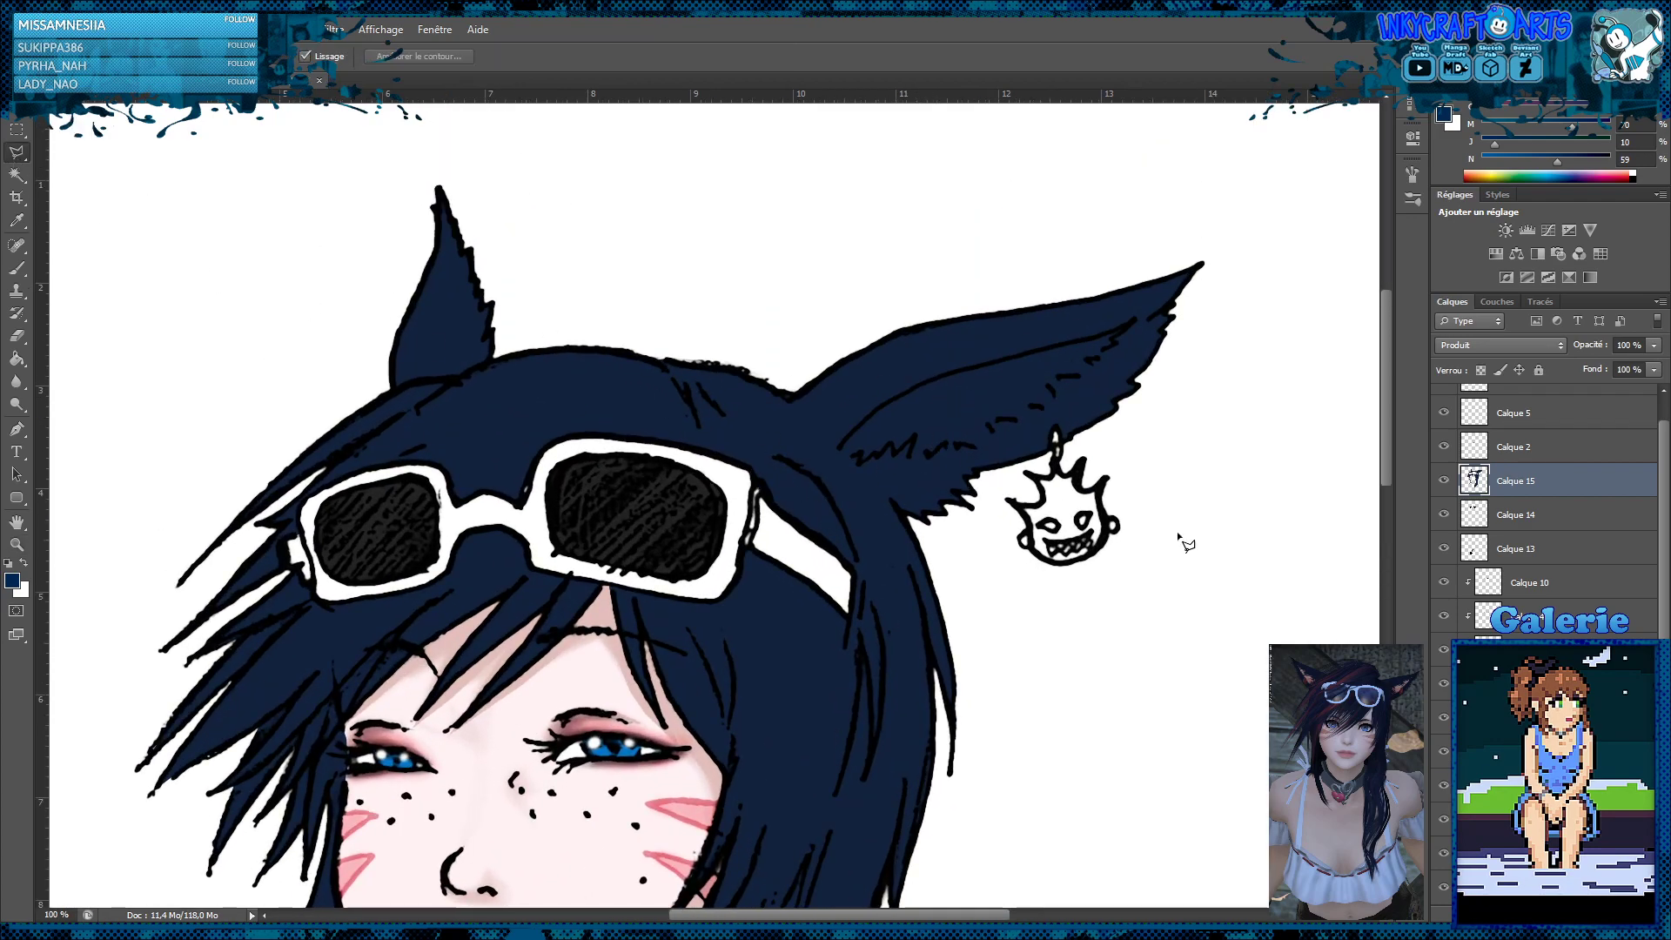
left_click(1591, 913)
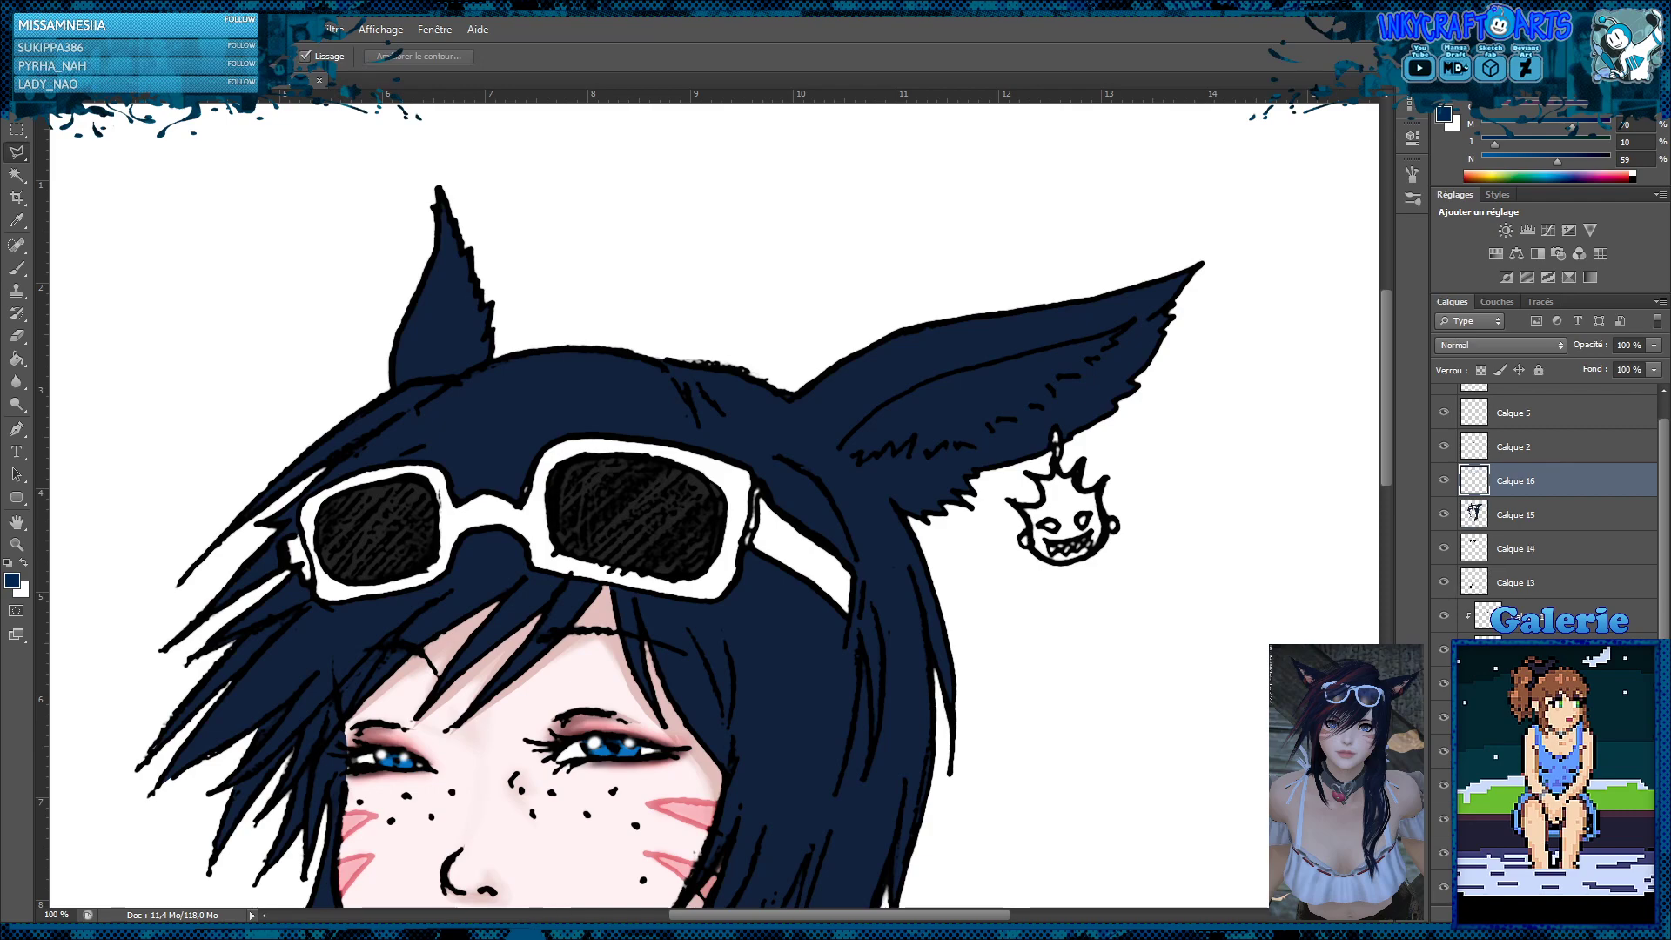
left_click(1544, 495, "alt")
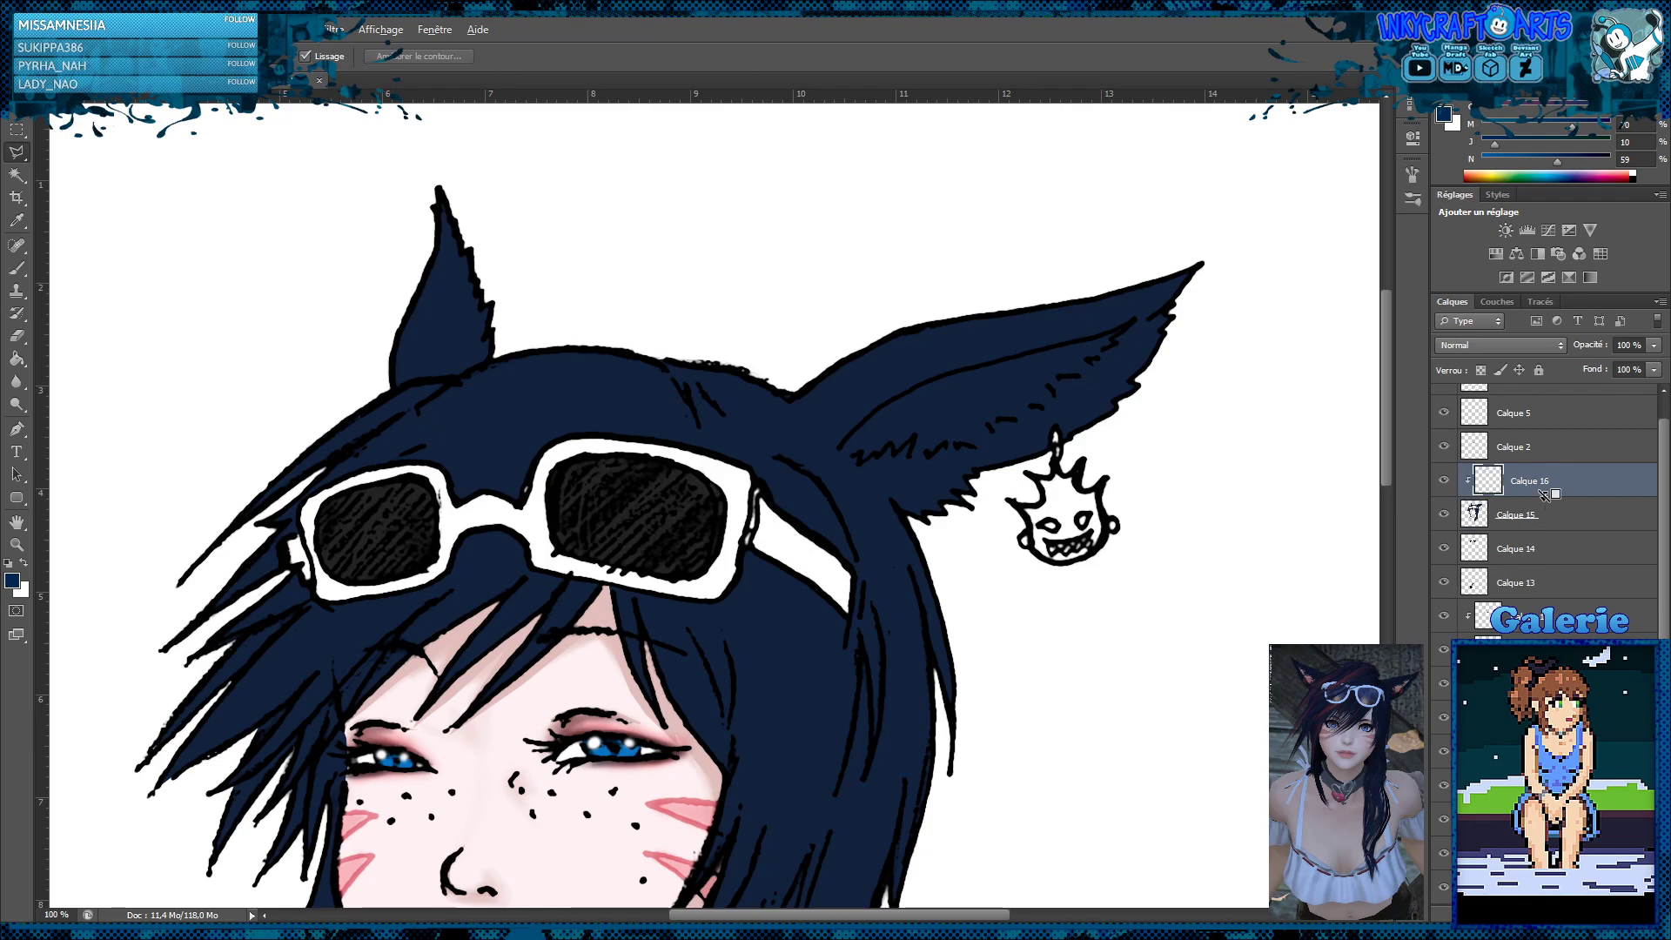
Trace a polygonal lasso along the inner line of the large ear beside the earring and around the jagged fur at its base
left_click(1124, 329)
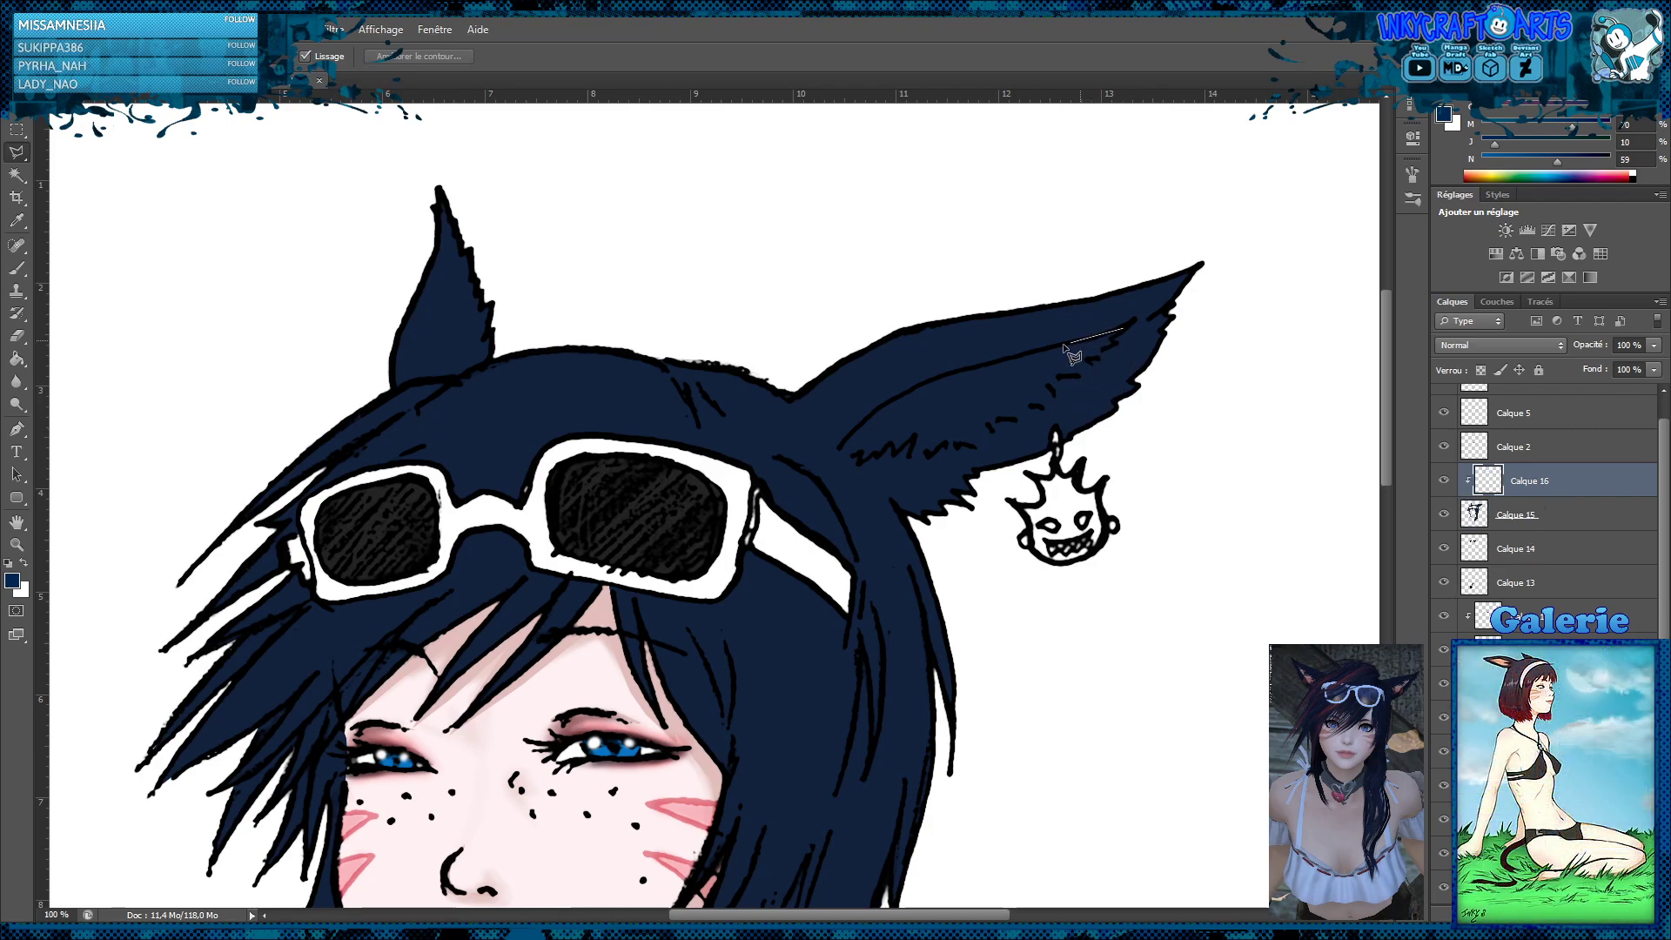
left_click(956, 372)
left_click(921, 384)
left_click(886, 402)
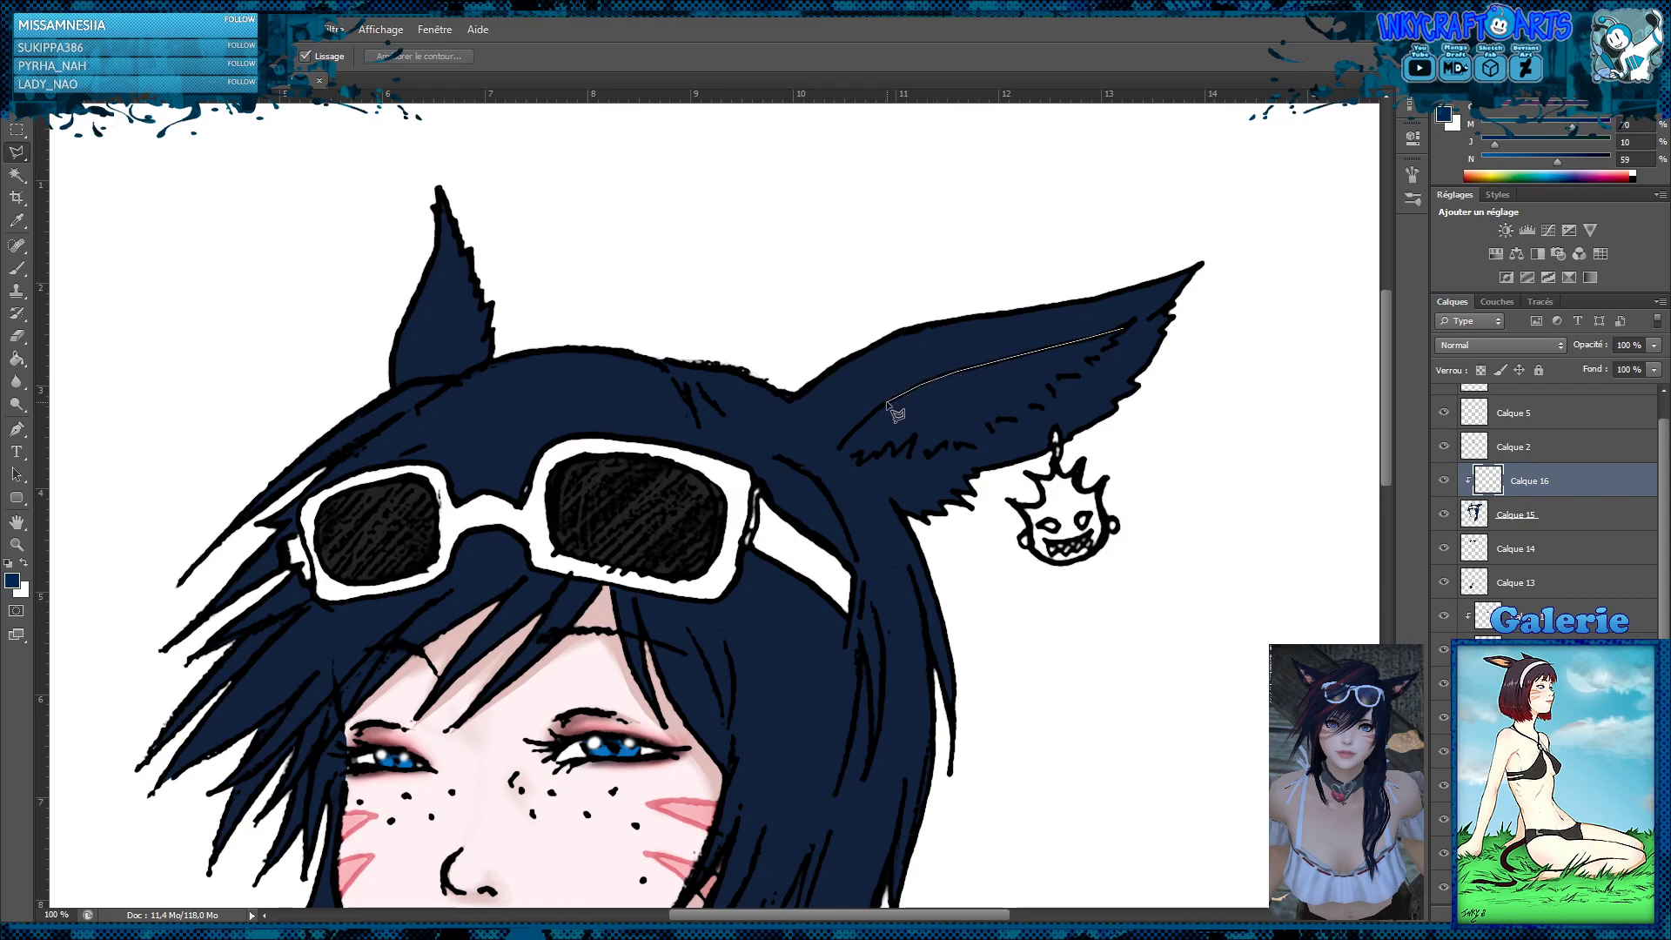
left_click(860, 453)
left_click(859, 464)
left_click(874, 452)
left_click(876, 456)
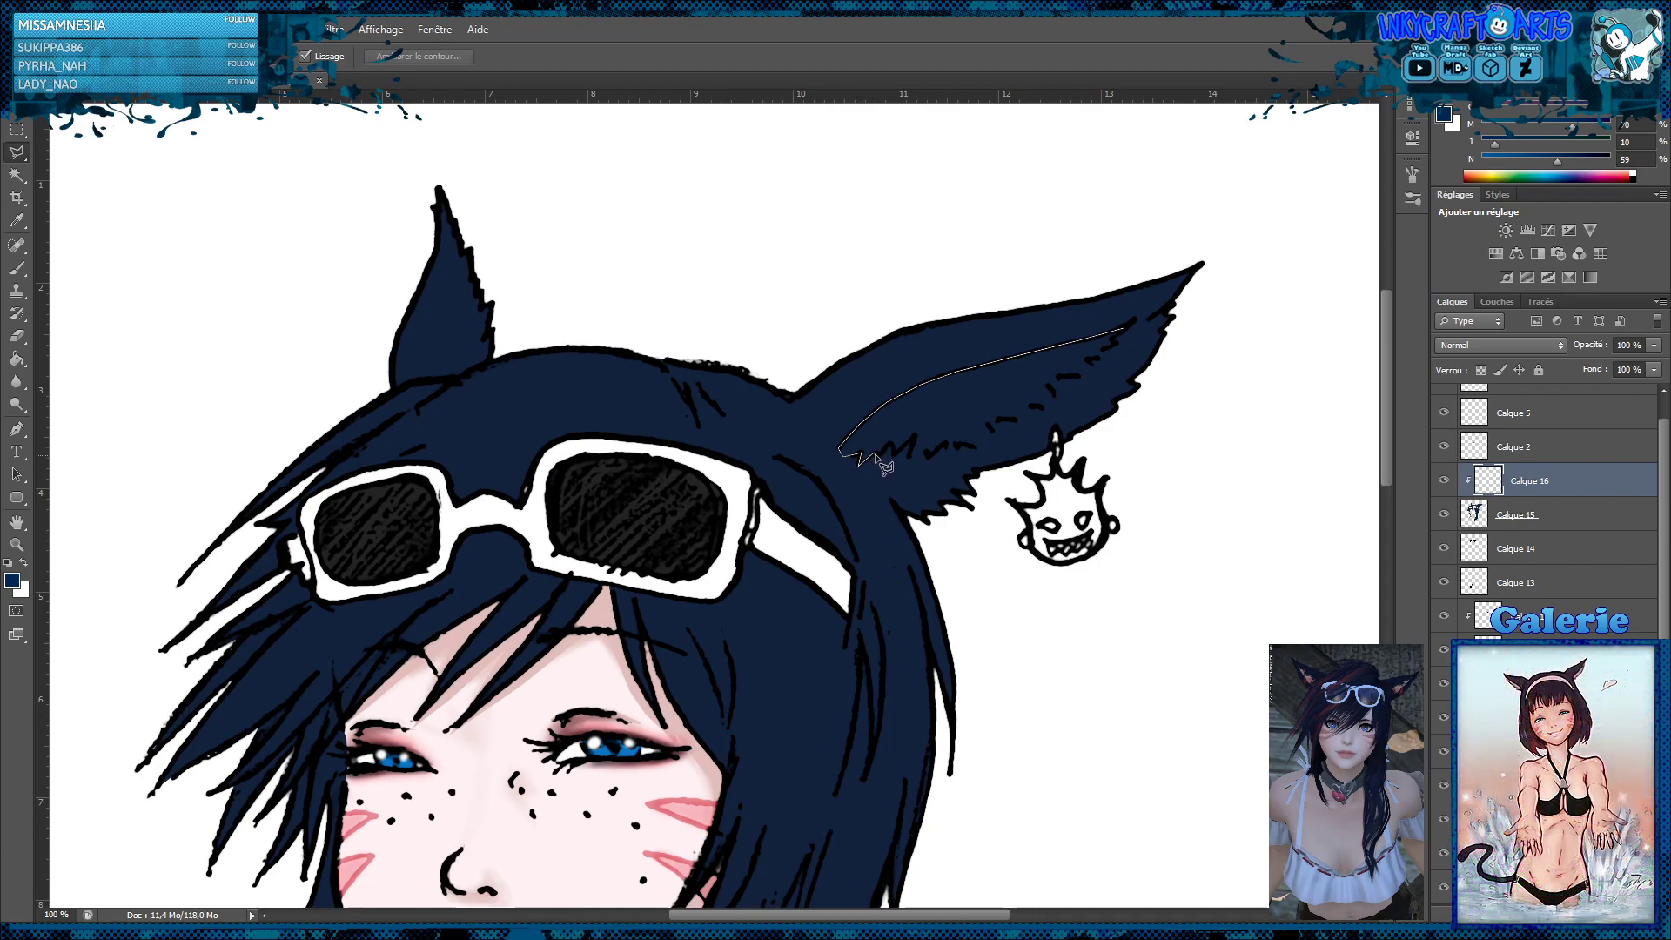
left_click(891, 443)
left_click(894, 455)
left_click(925, 454)
left_click(949, 441)
left_click(989, 442)
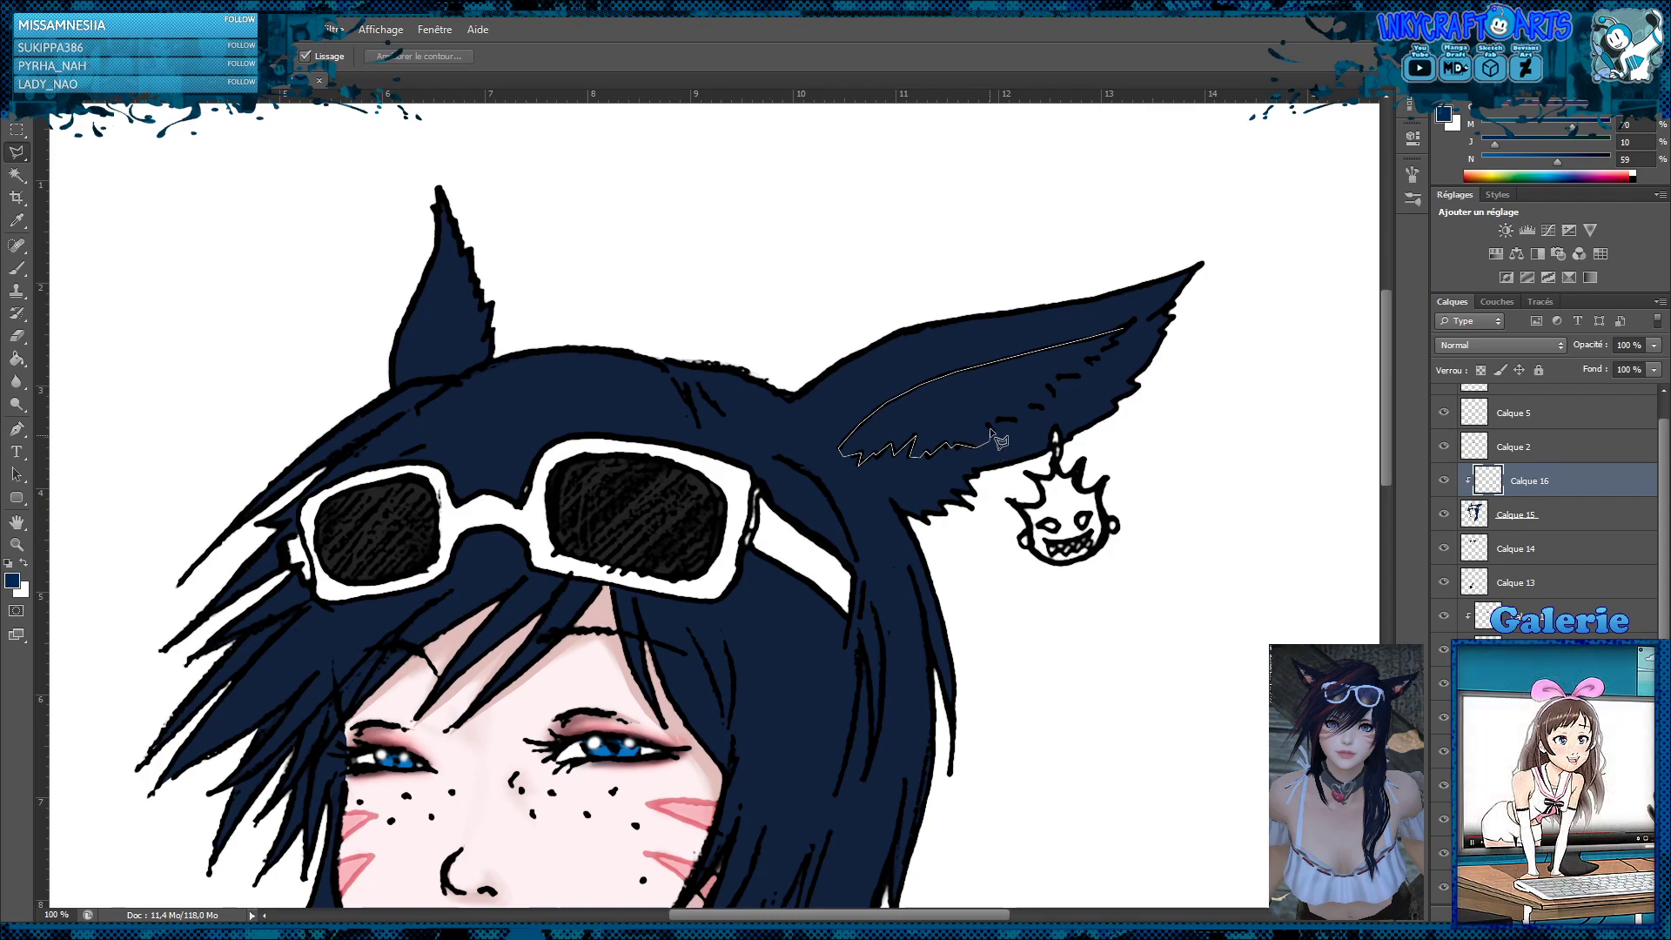
Continue the lasso along the fur tufts of the inner ear up to its tip and close the selection
left_click(990, 426)
left_click(1019, 419)
left_click(1029, 409)
left_click(1049, 389)
left_click(1060, 380)
left_click(1094, 368)
left_click(1086, 358)
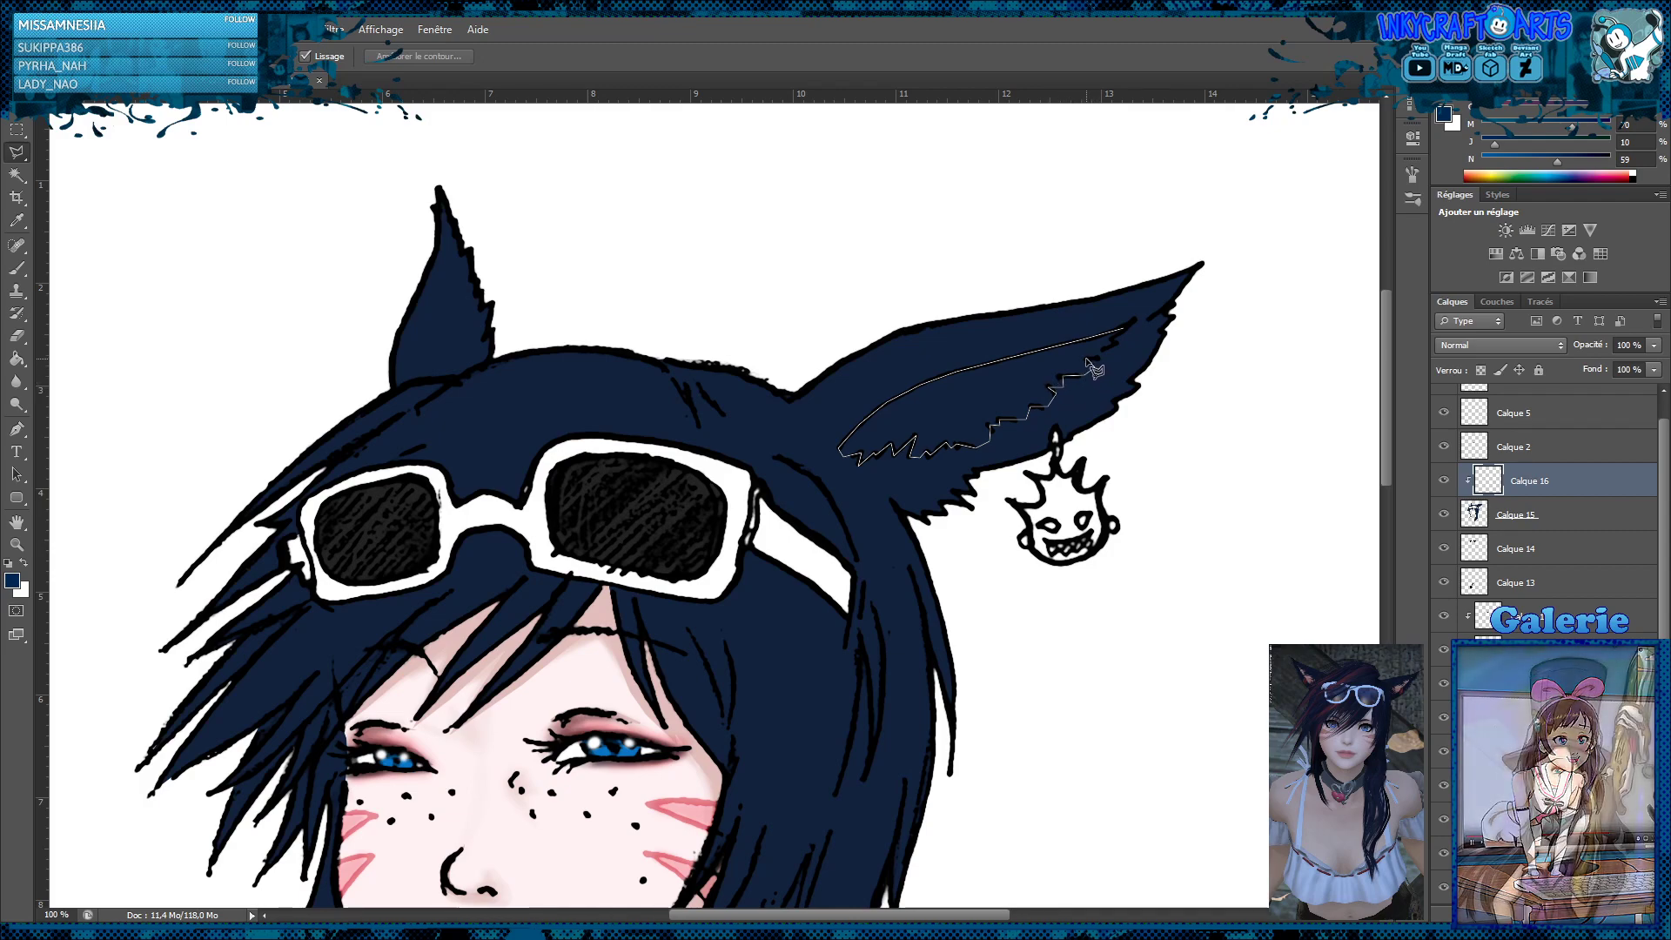
left_click(1104, 357)
left_click(1100, 350)
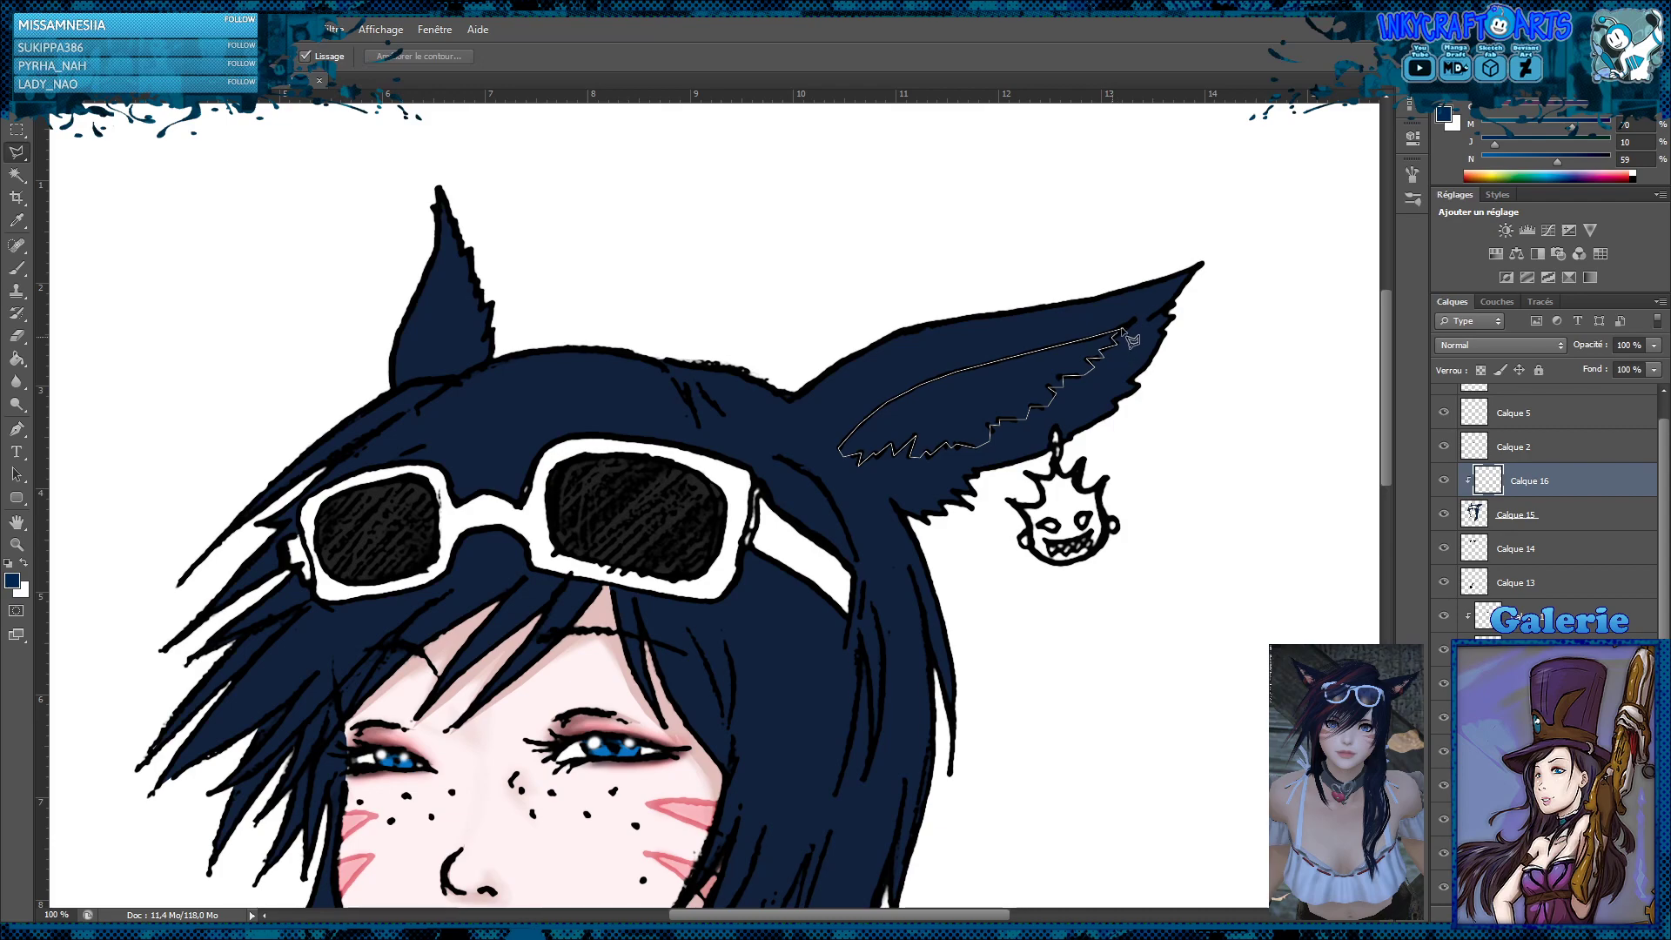
left_click(1126, 329)
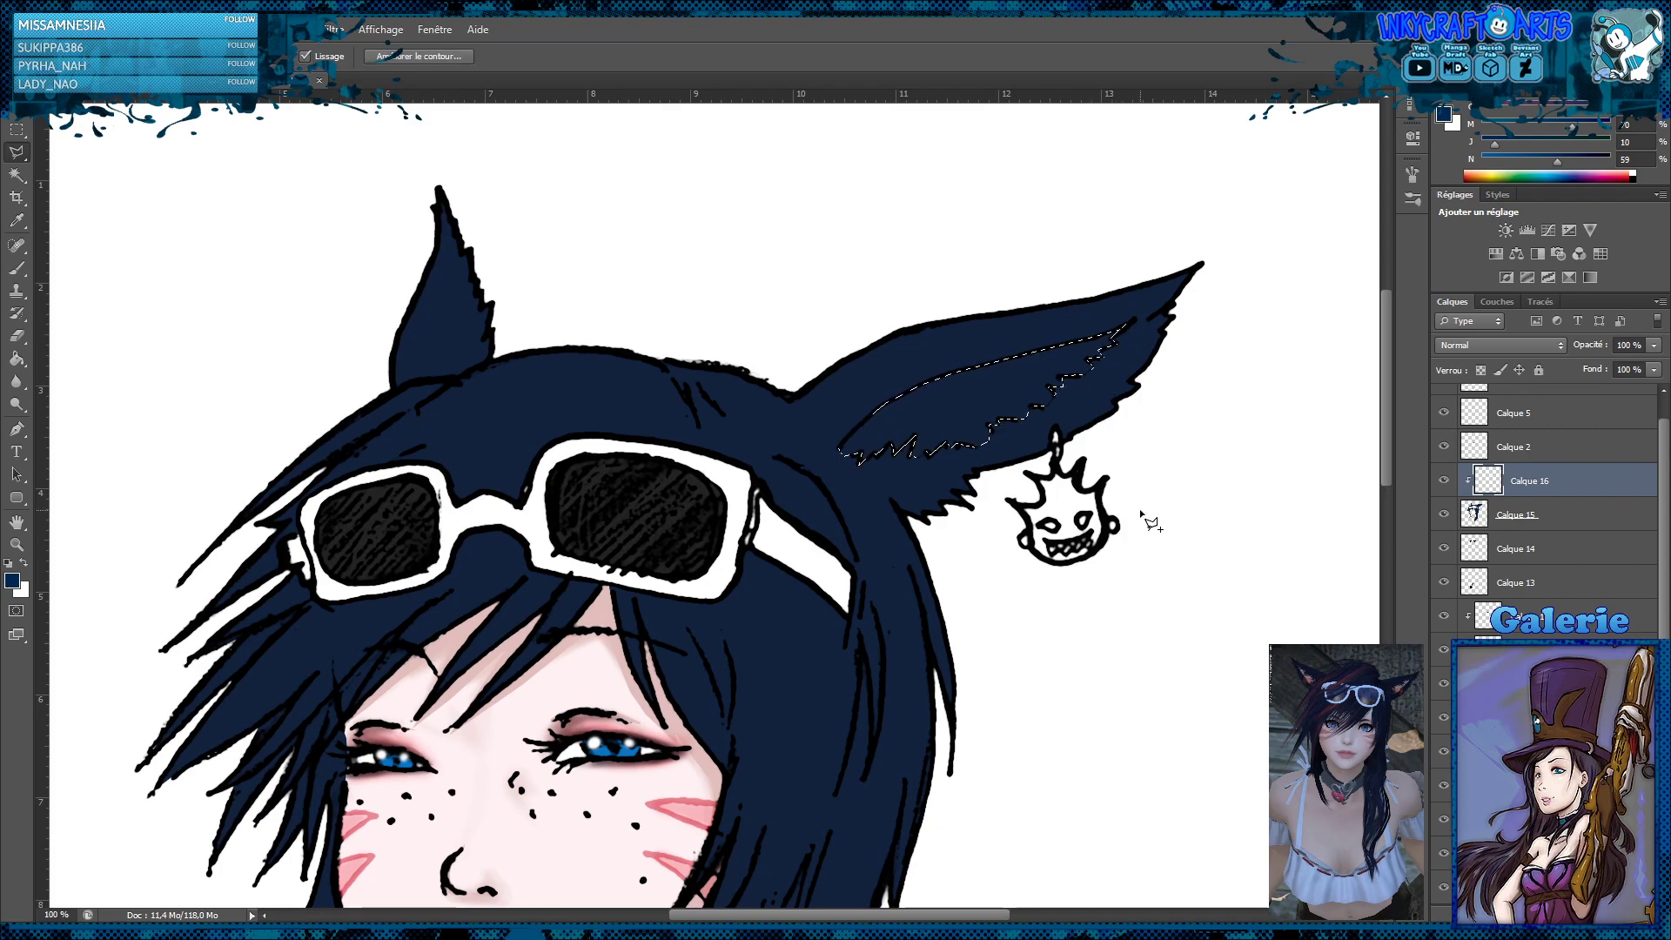
Fill the selected inner ear with a mauve with yellow at 10% and black at 26% using the Paint Bucket, and clear the selection
key("z")
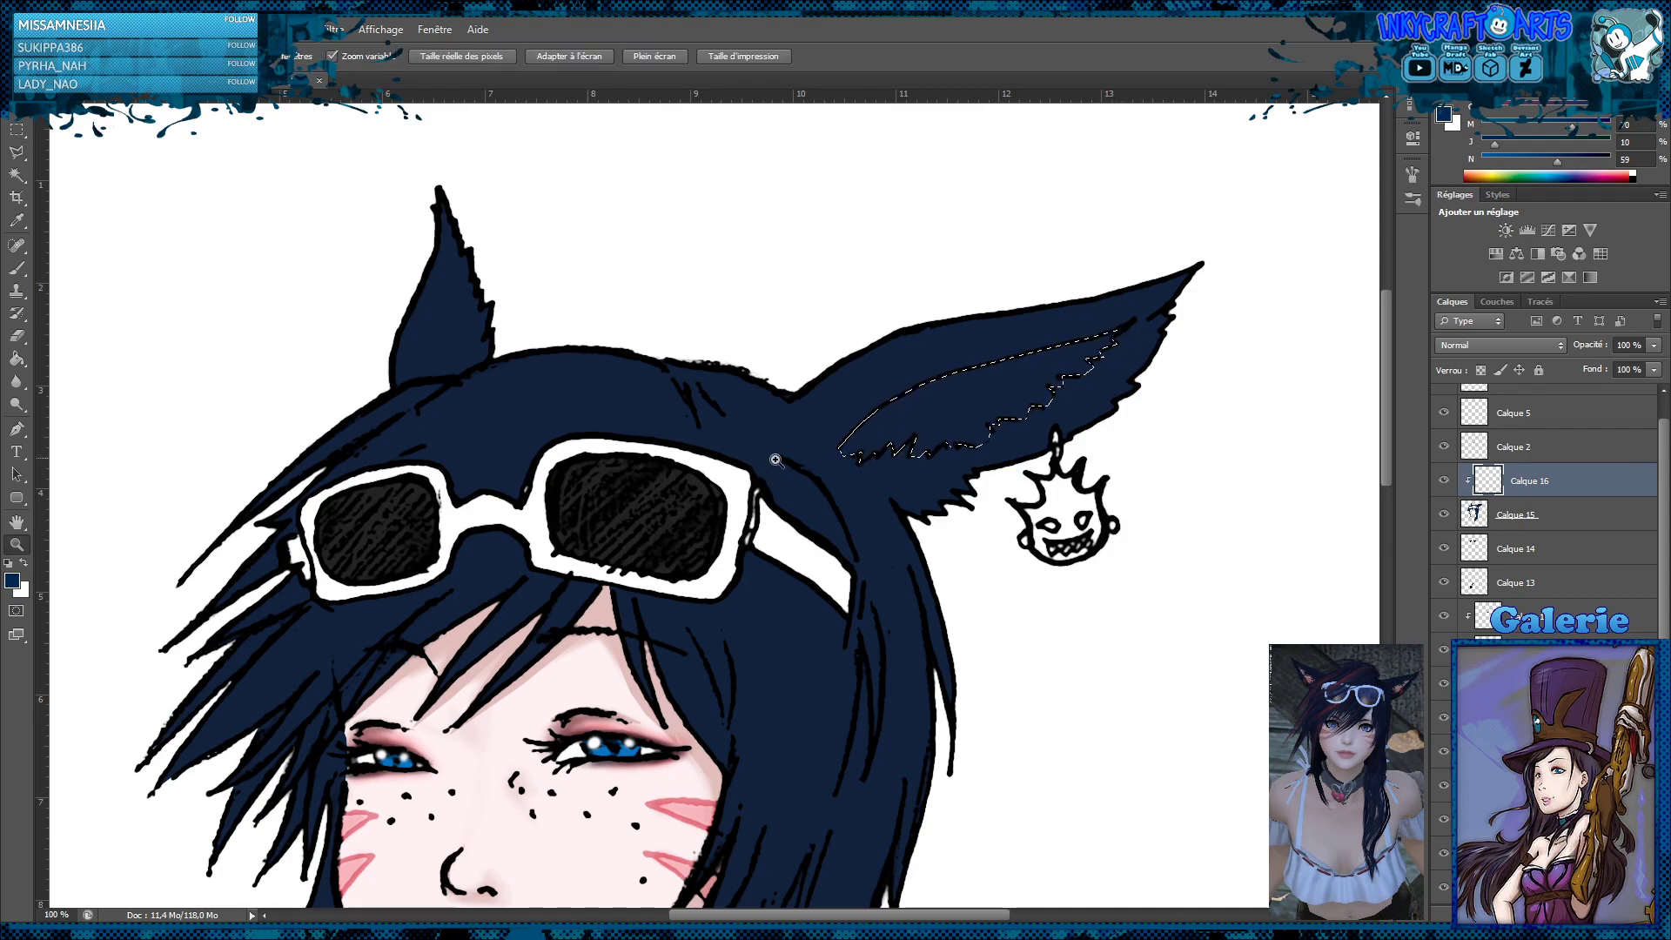
left_click(825, 419, "alt")
left_click(828, 416, "alt")
left_click(828, 417, "alt")
left_click(828, 416)
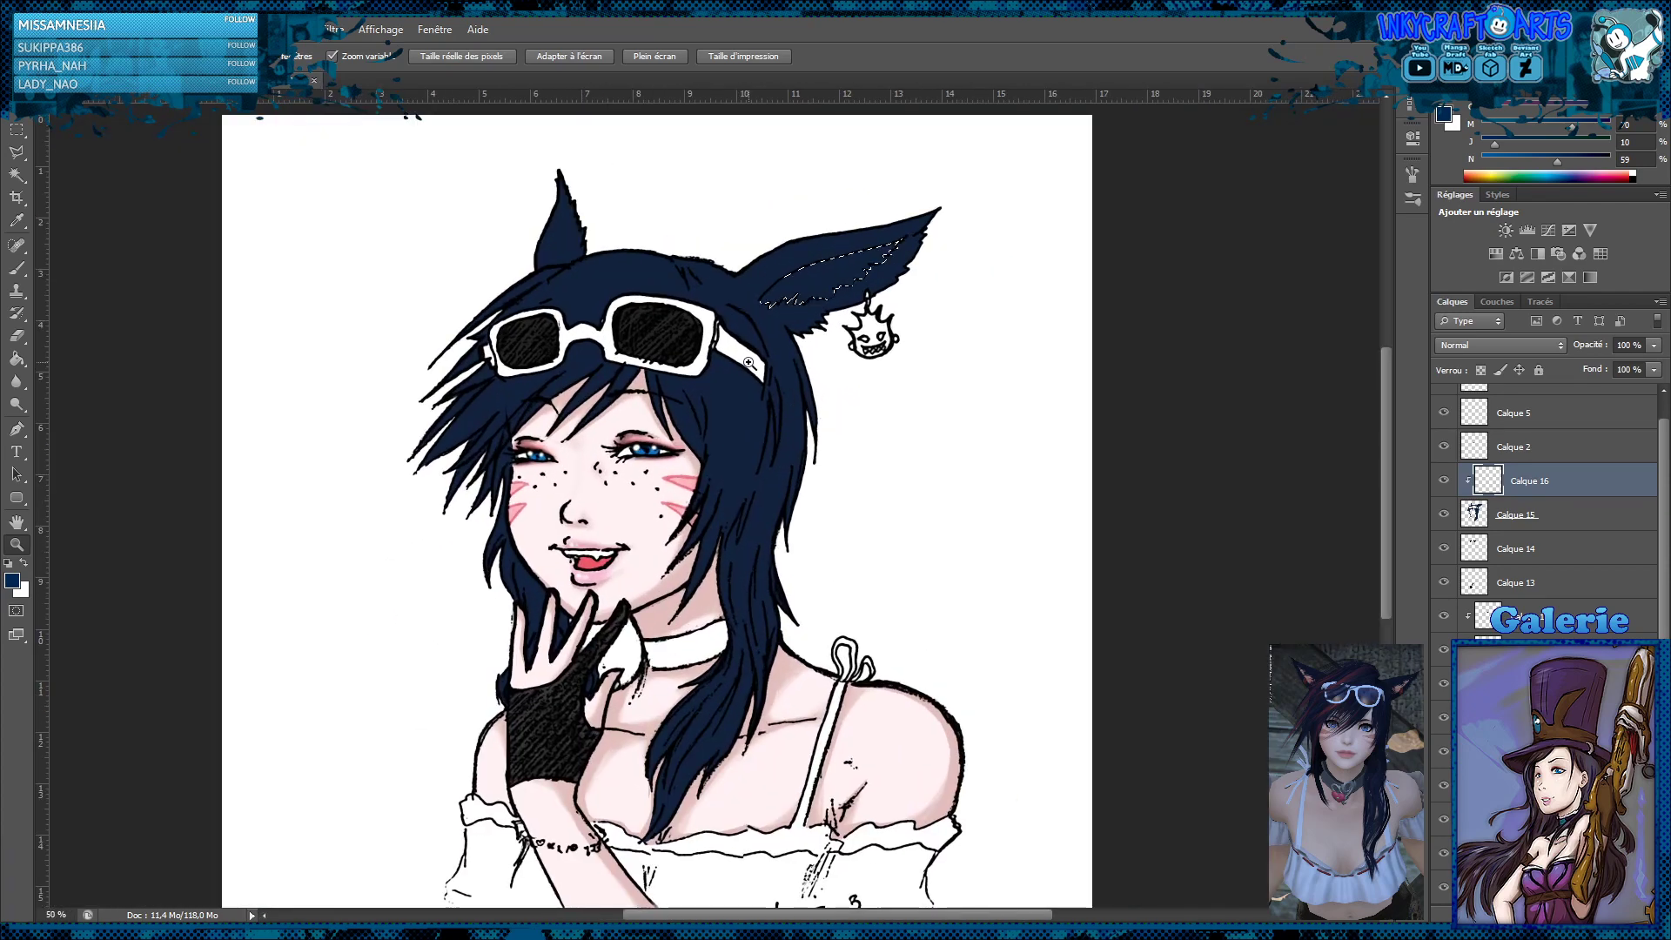
left_click(16, 358)
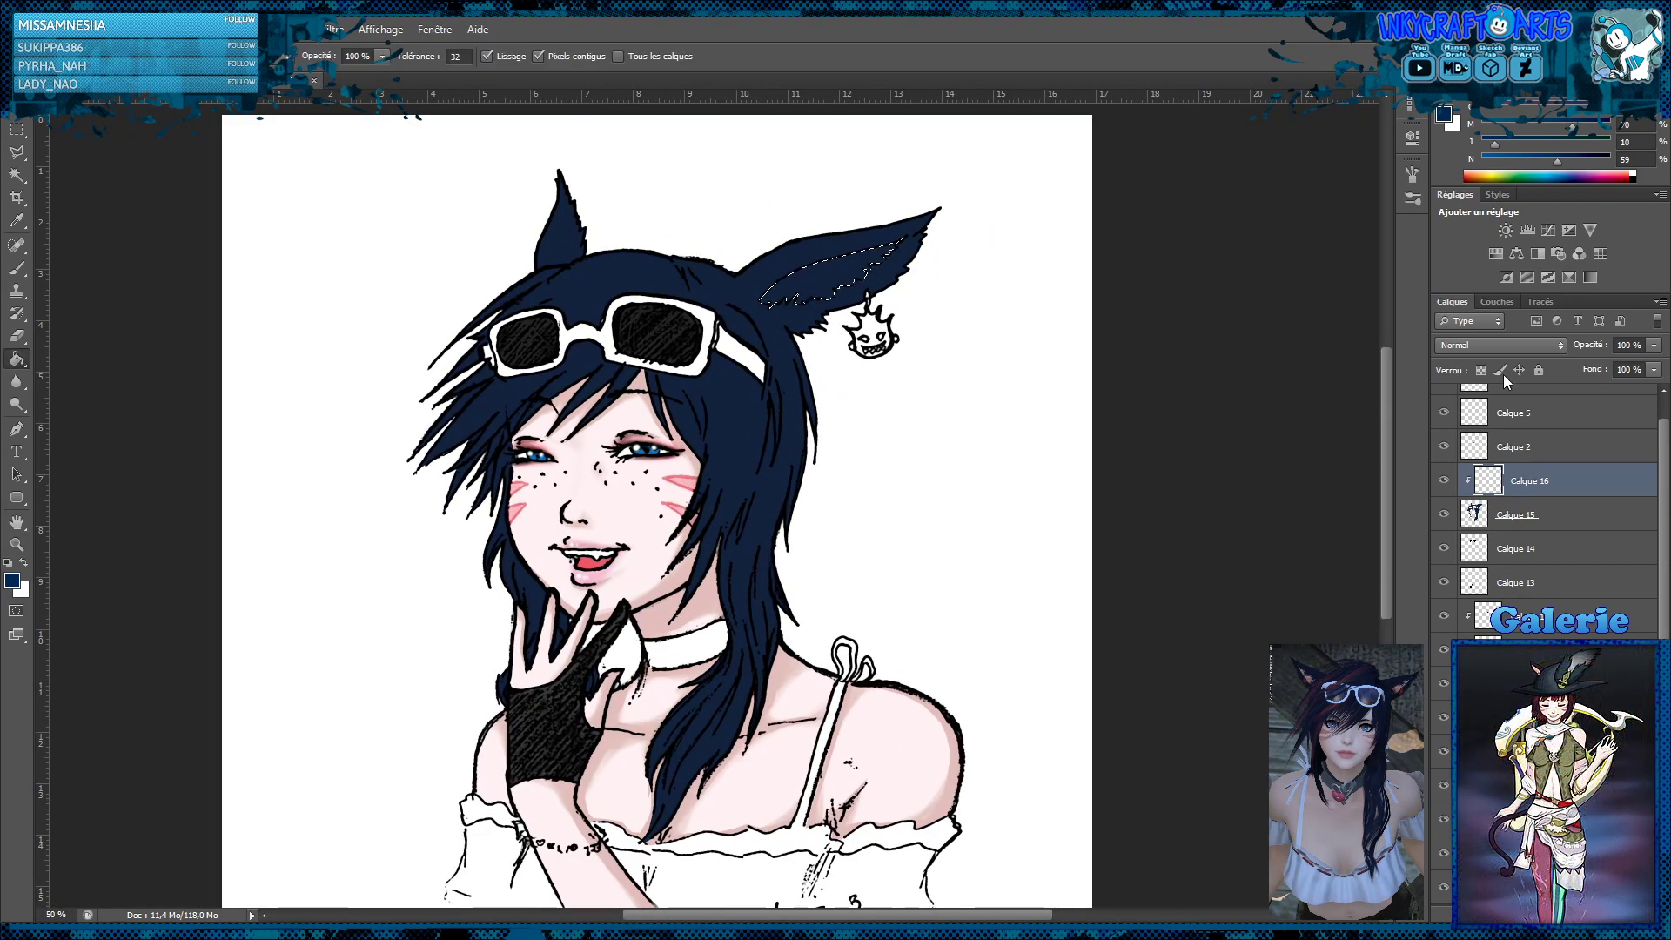
left_click(1530, 174)
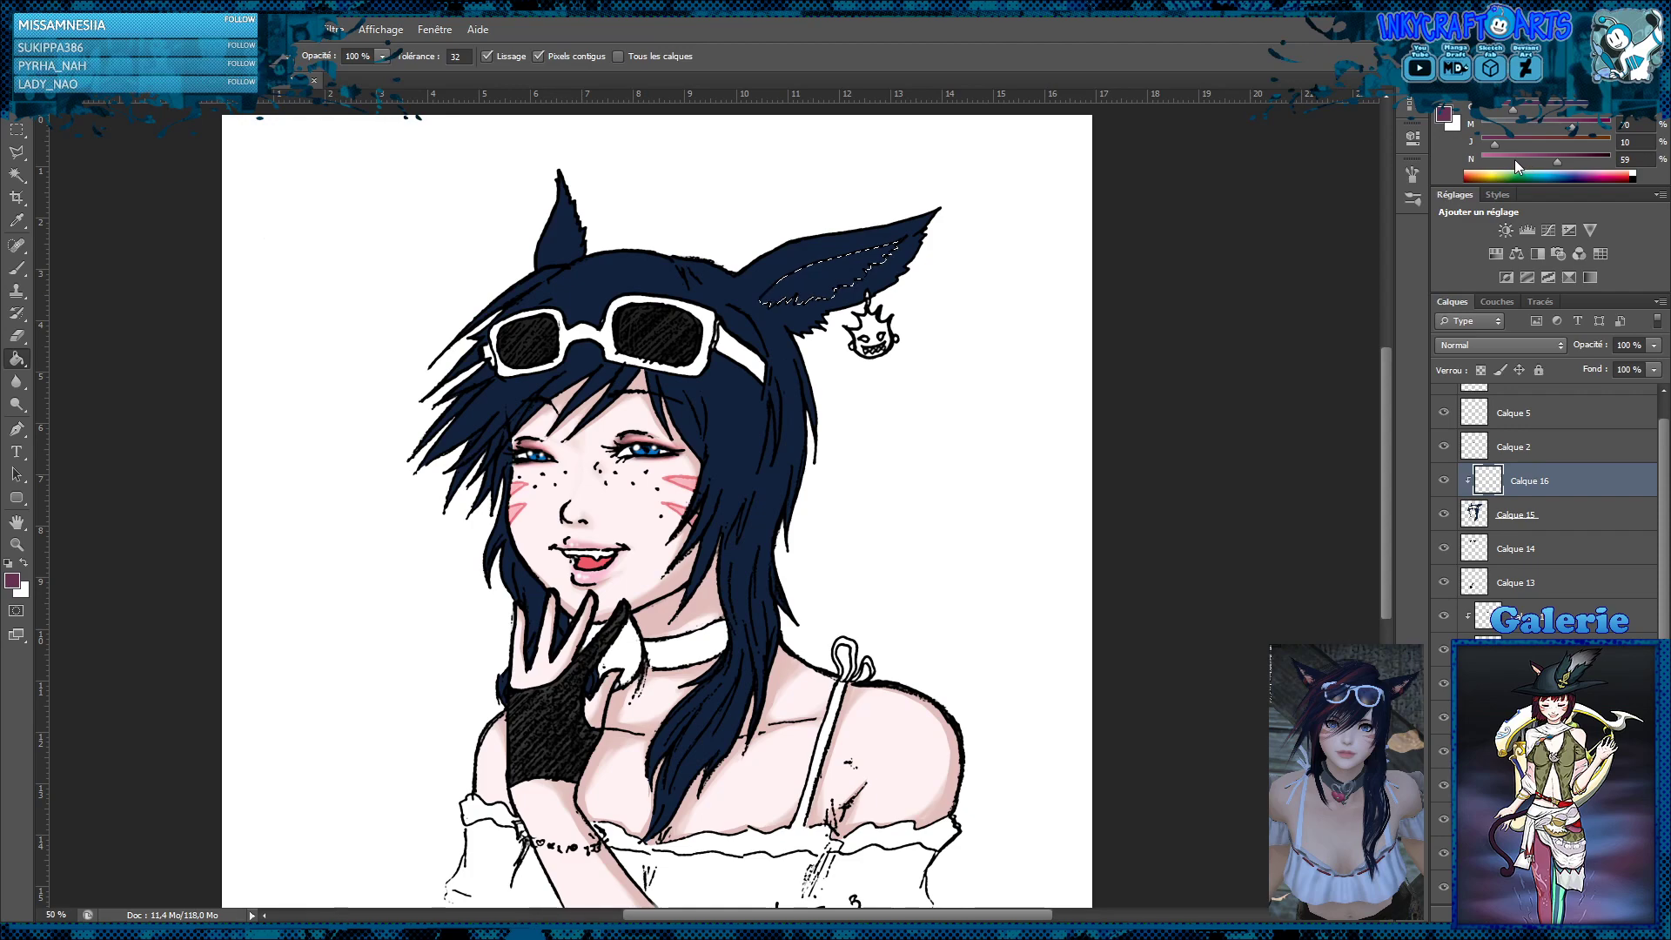
left_click_drag(1557, 162, 1544, 128)
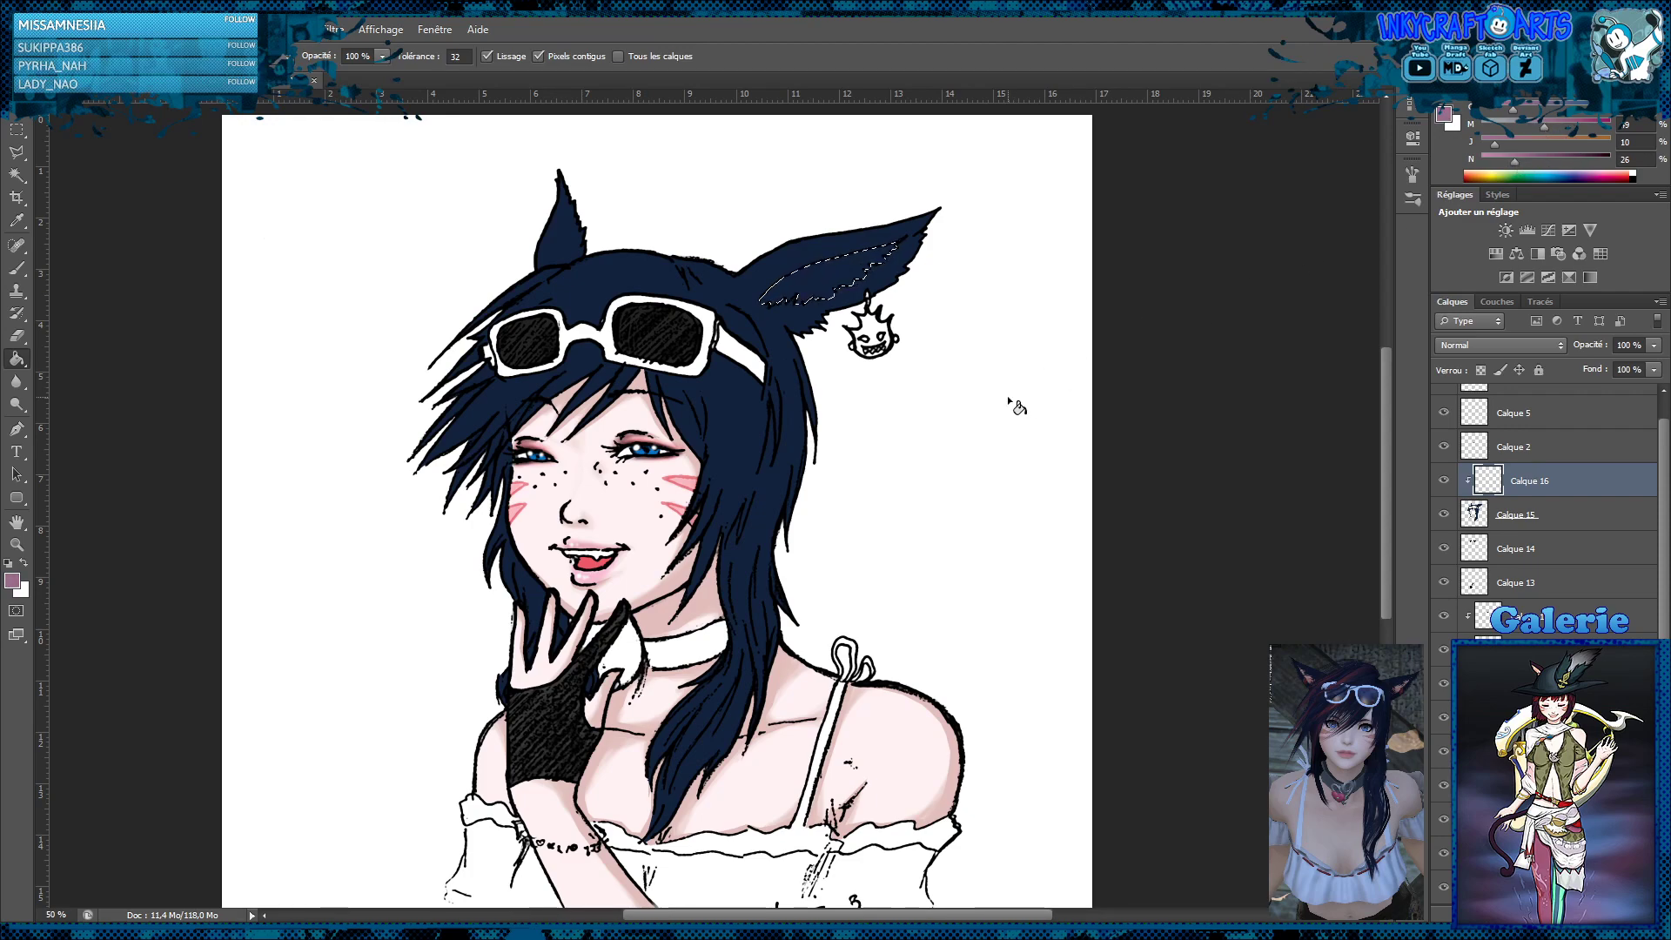
left_click(831, 291)
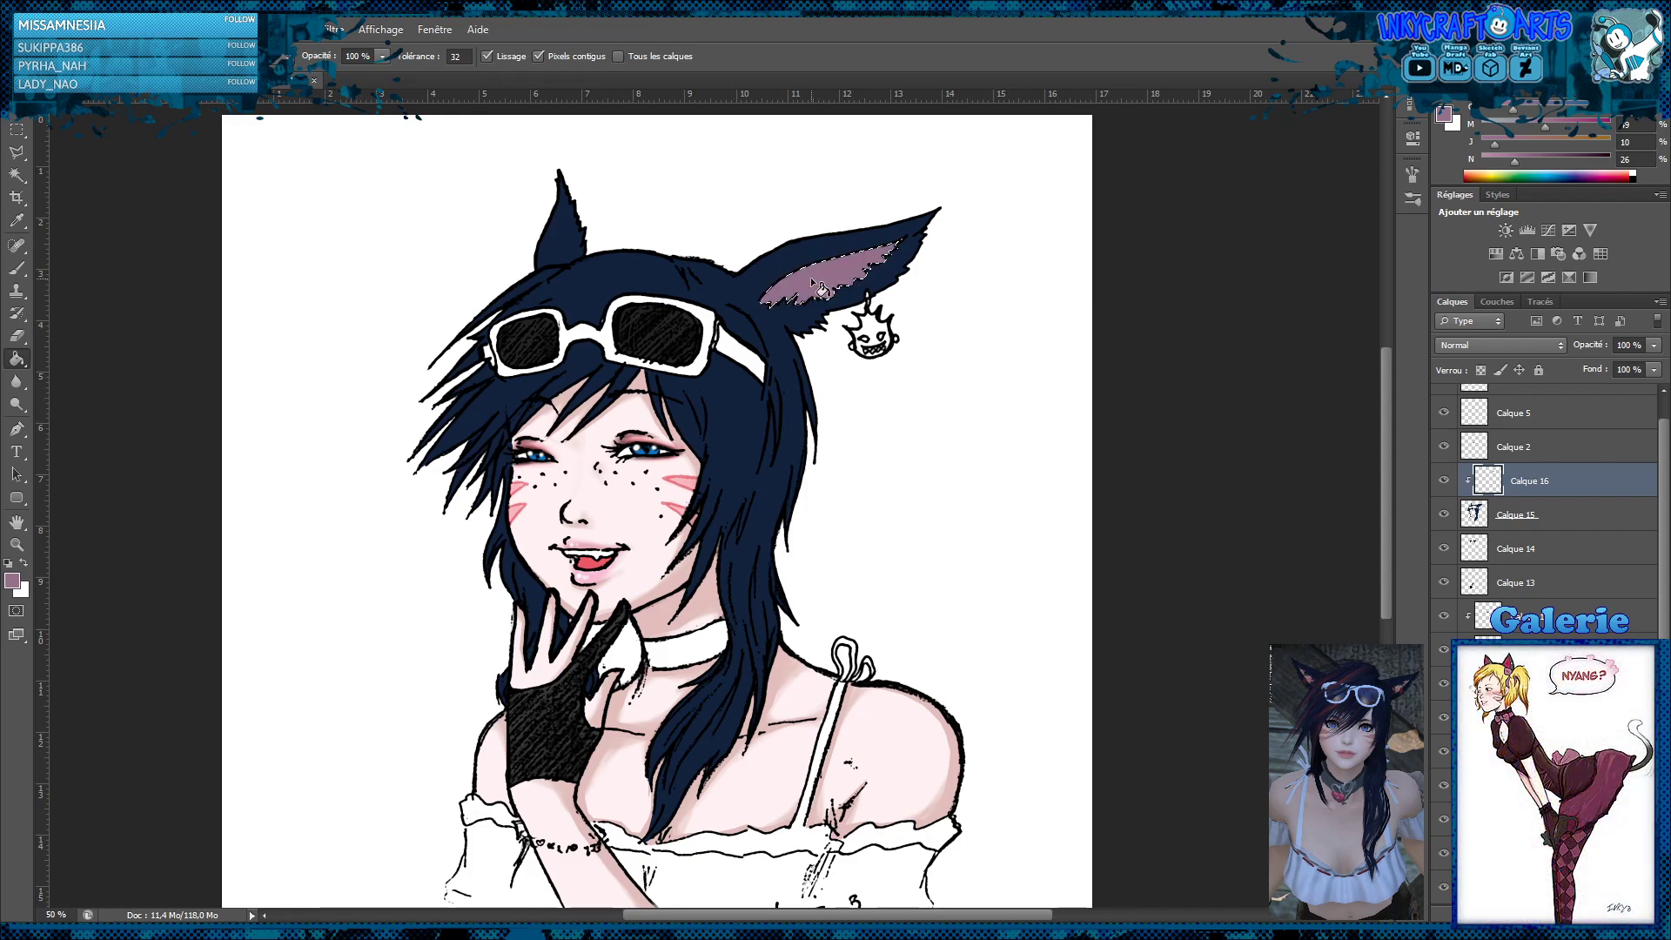
left_click(16, 130)
left_click(480, 275)
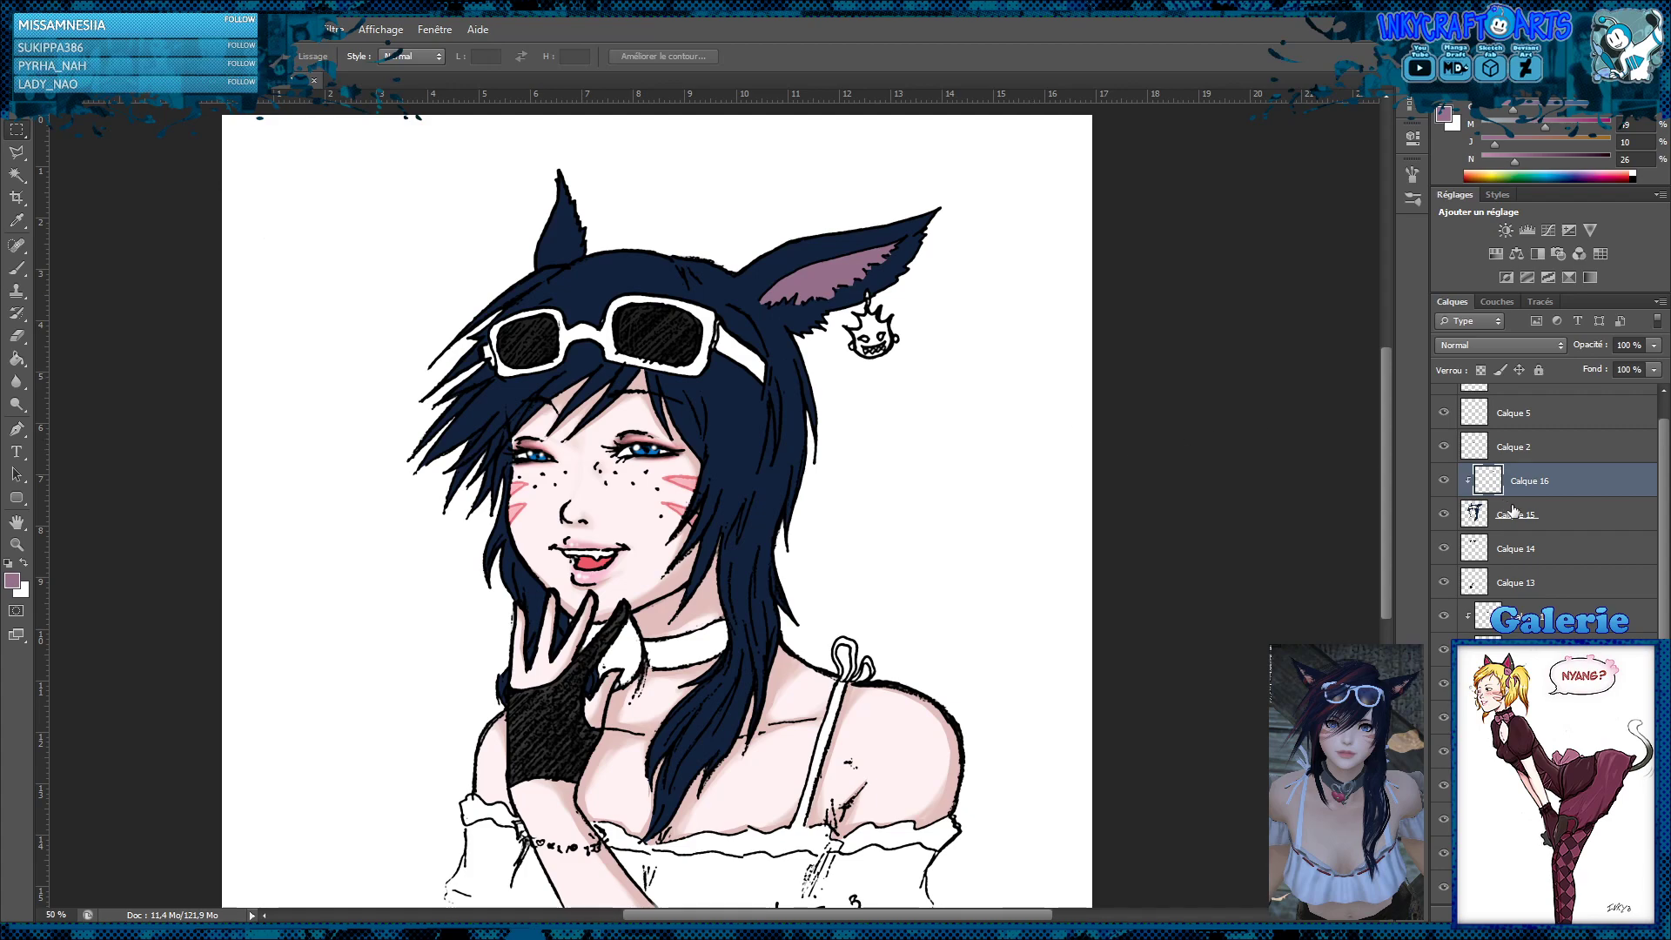
Adjust the hair colour layer Calque 15 to a more saturated navy blue
left_click(1554, 523)
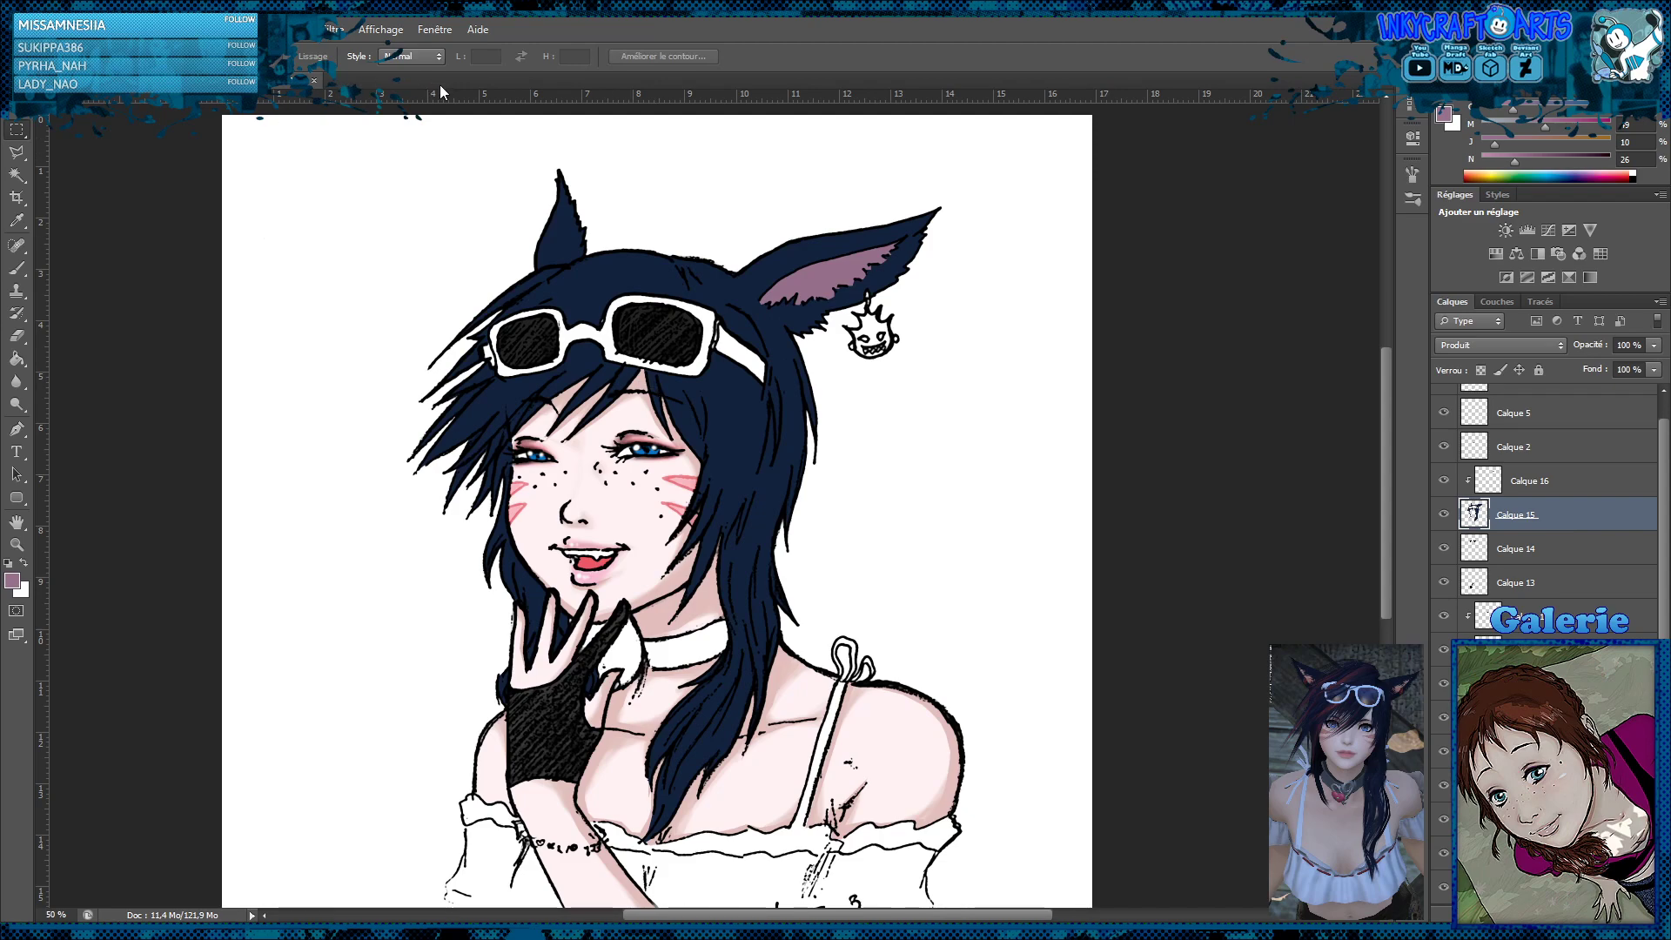
key("i")
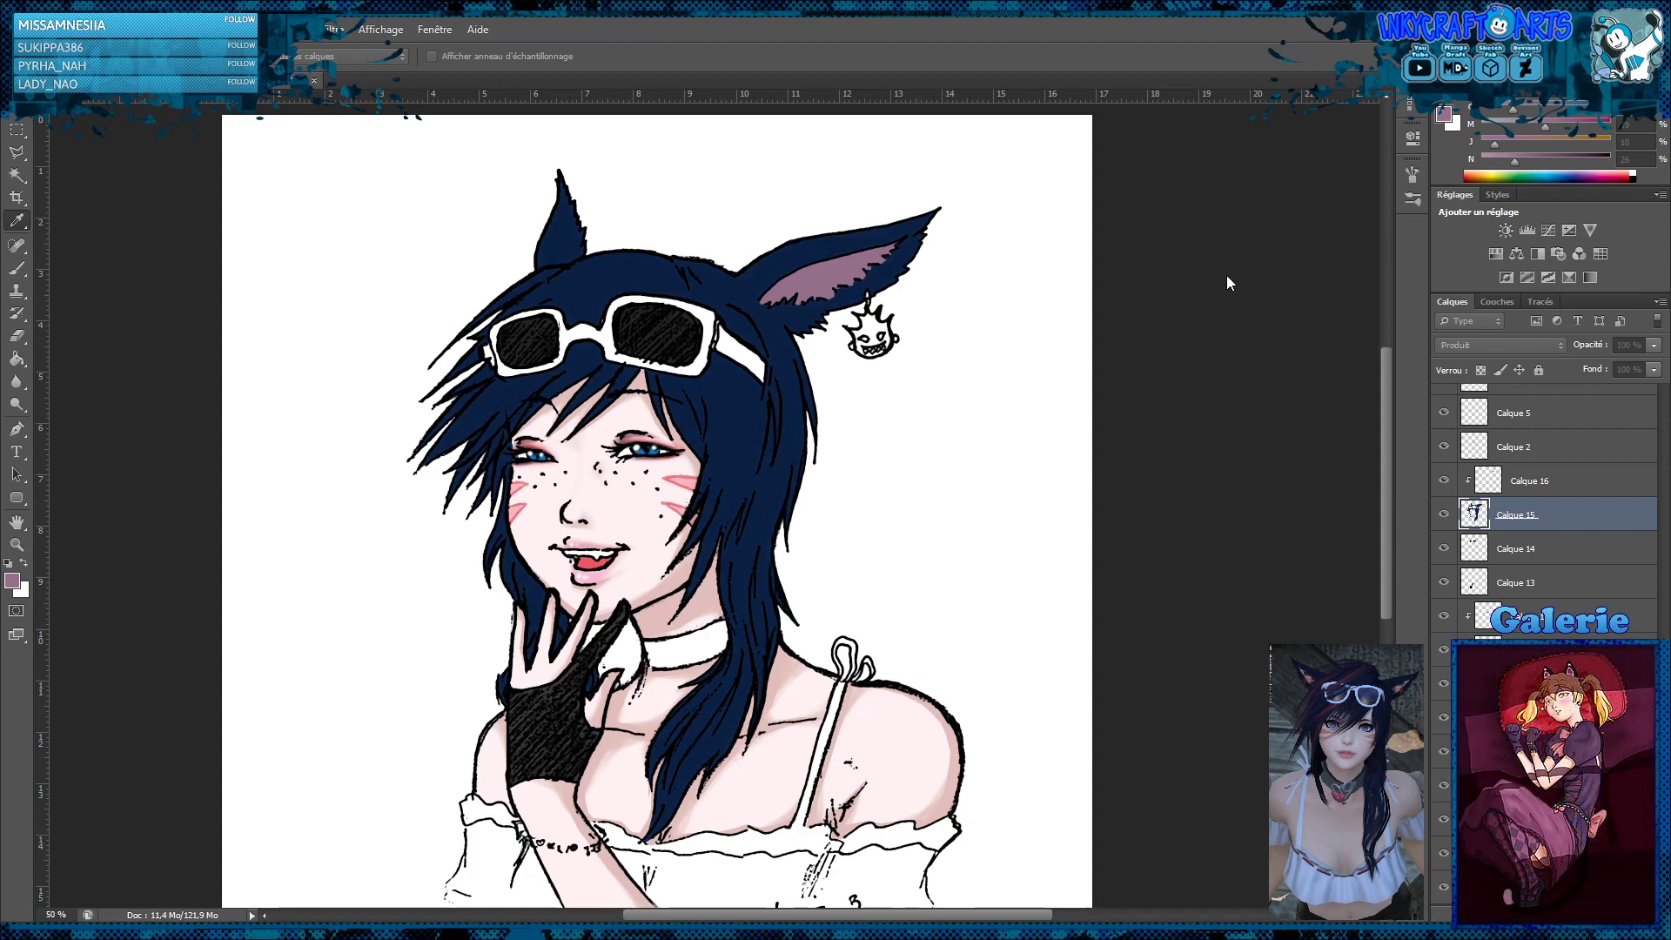
key("m")
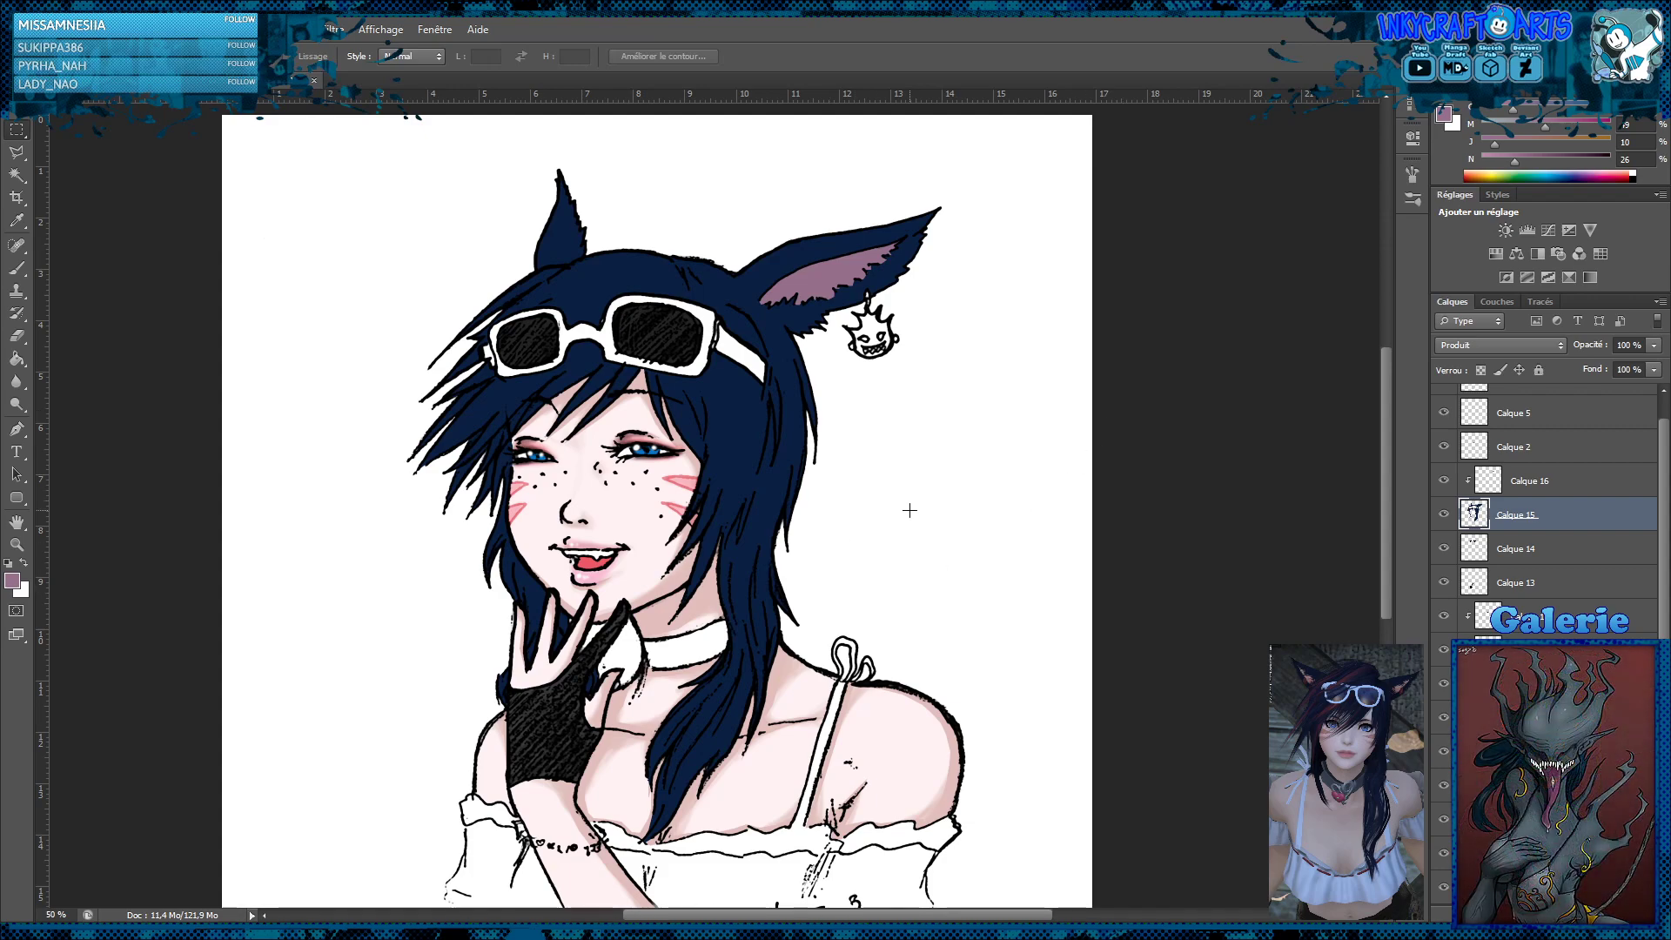
Add a clipped layer above the hair colour layer Calque 15 and set the brush colour to red with yellow 83% and black 14%
scroll(909, 510, "down", 1)
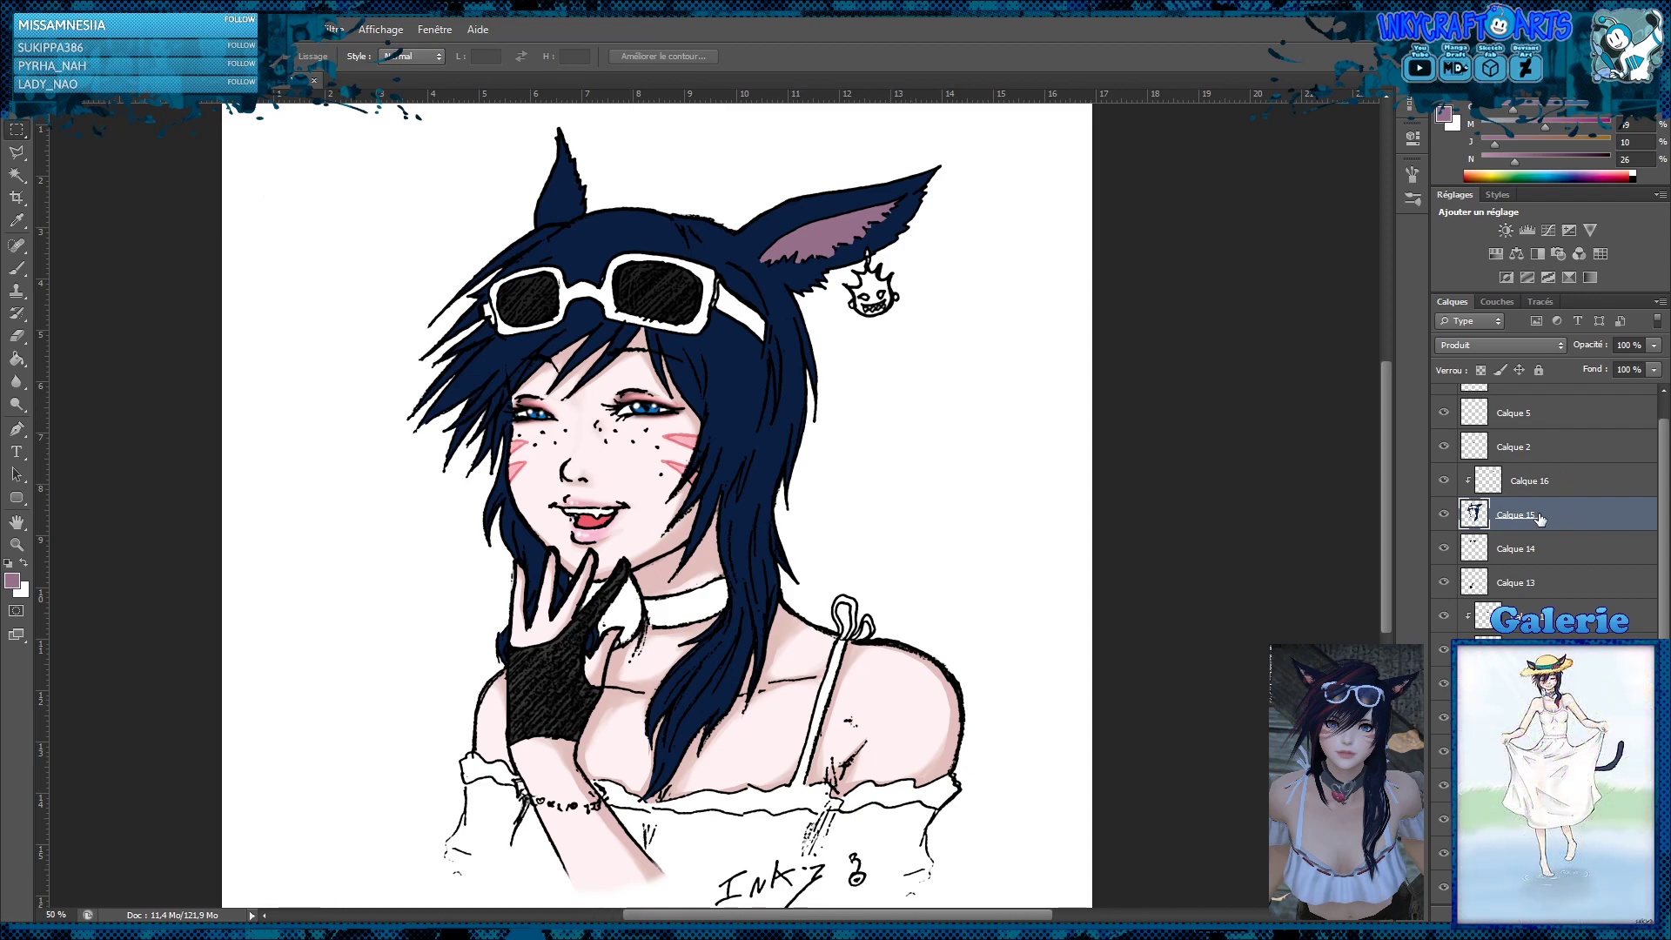
key("ctrl+shift+alt+n")
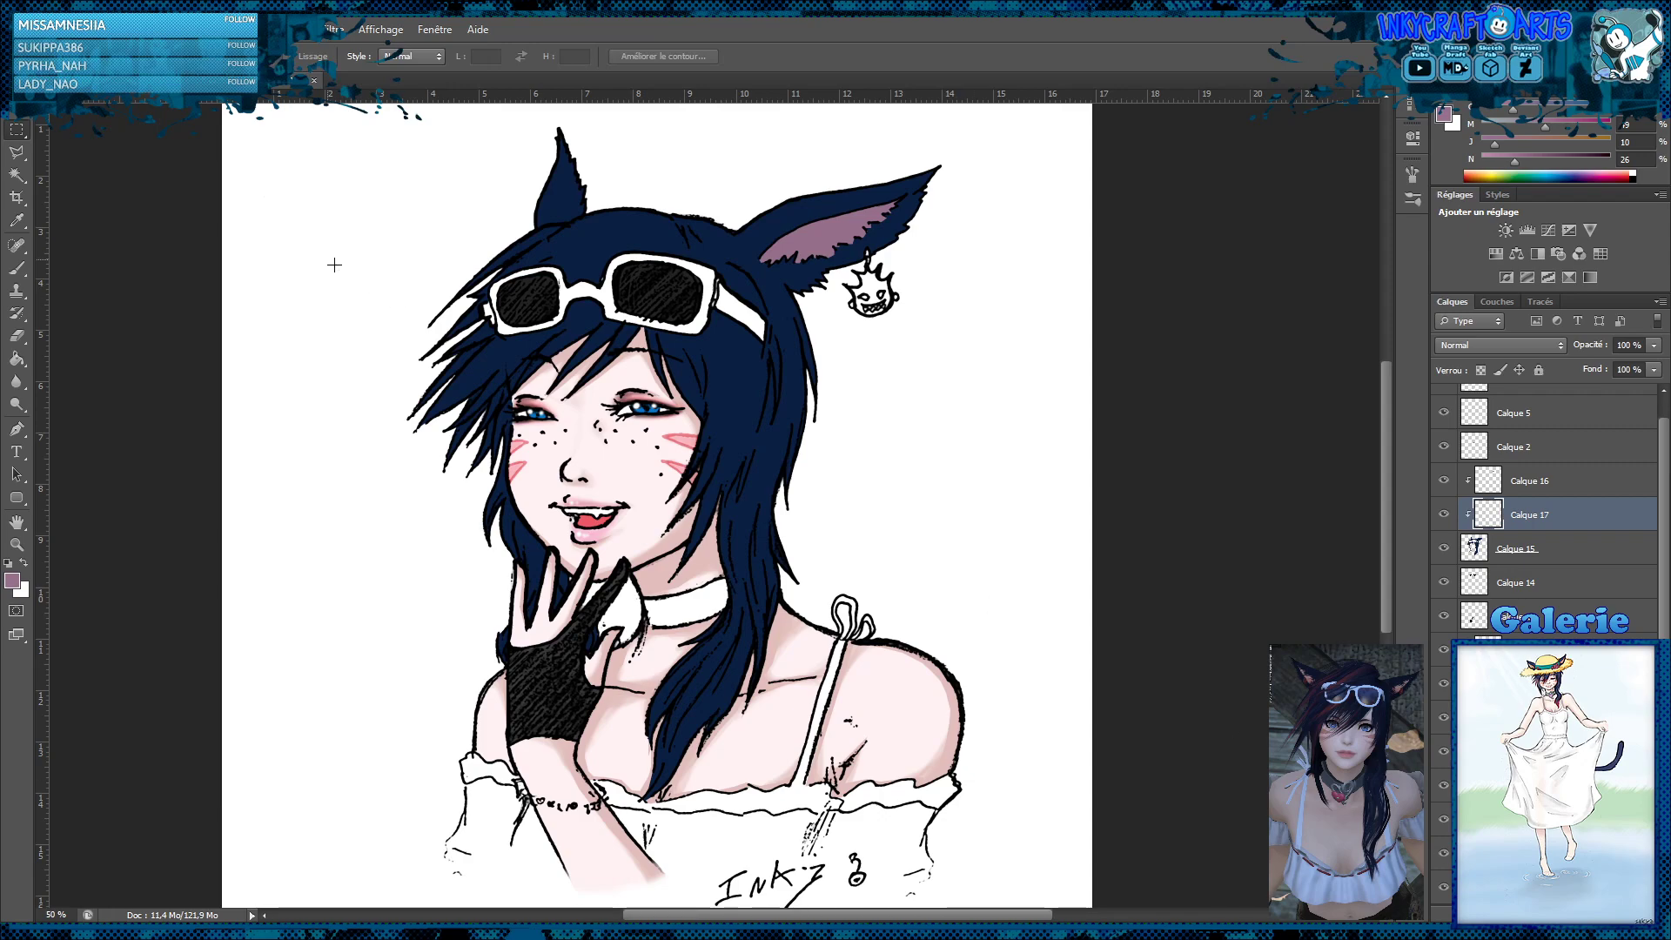
left_click(16, 268)
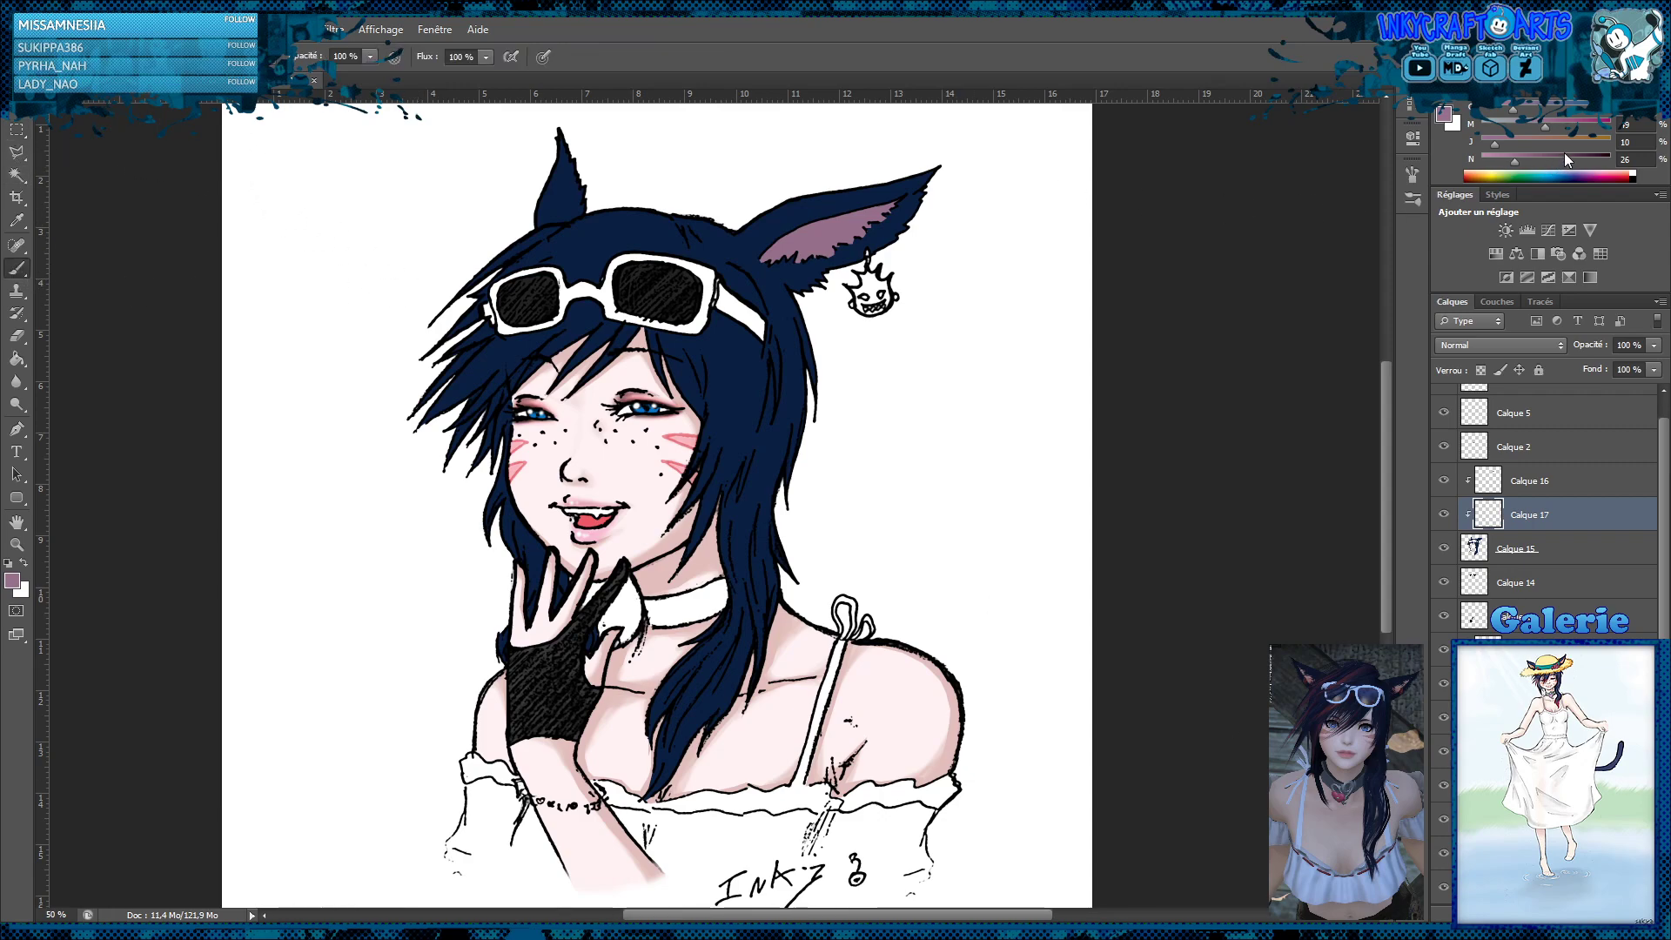
left_click(1596, 127)
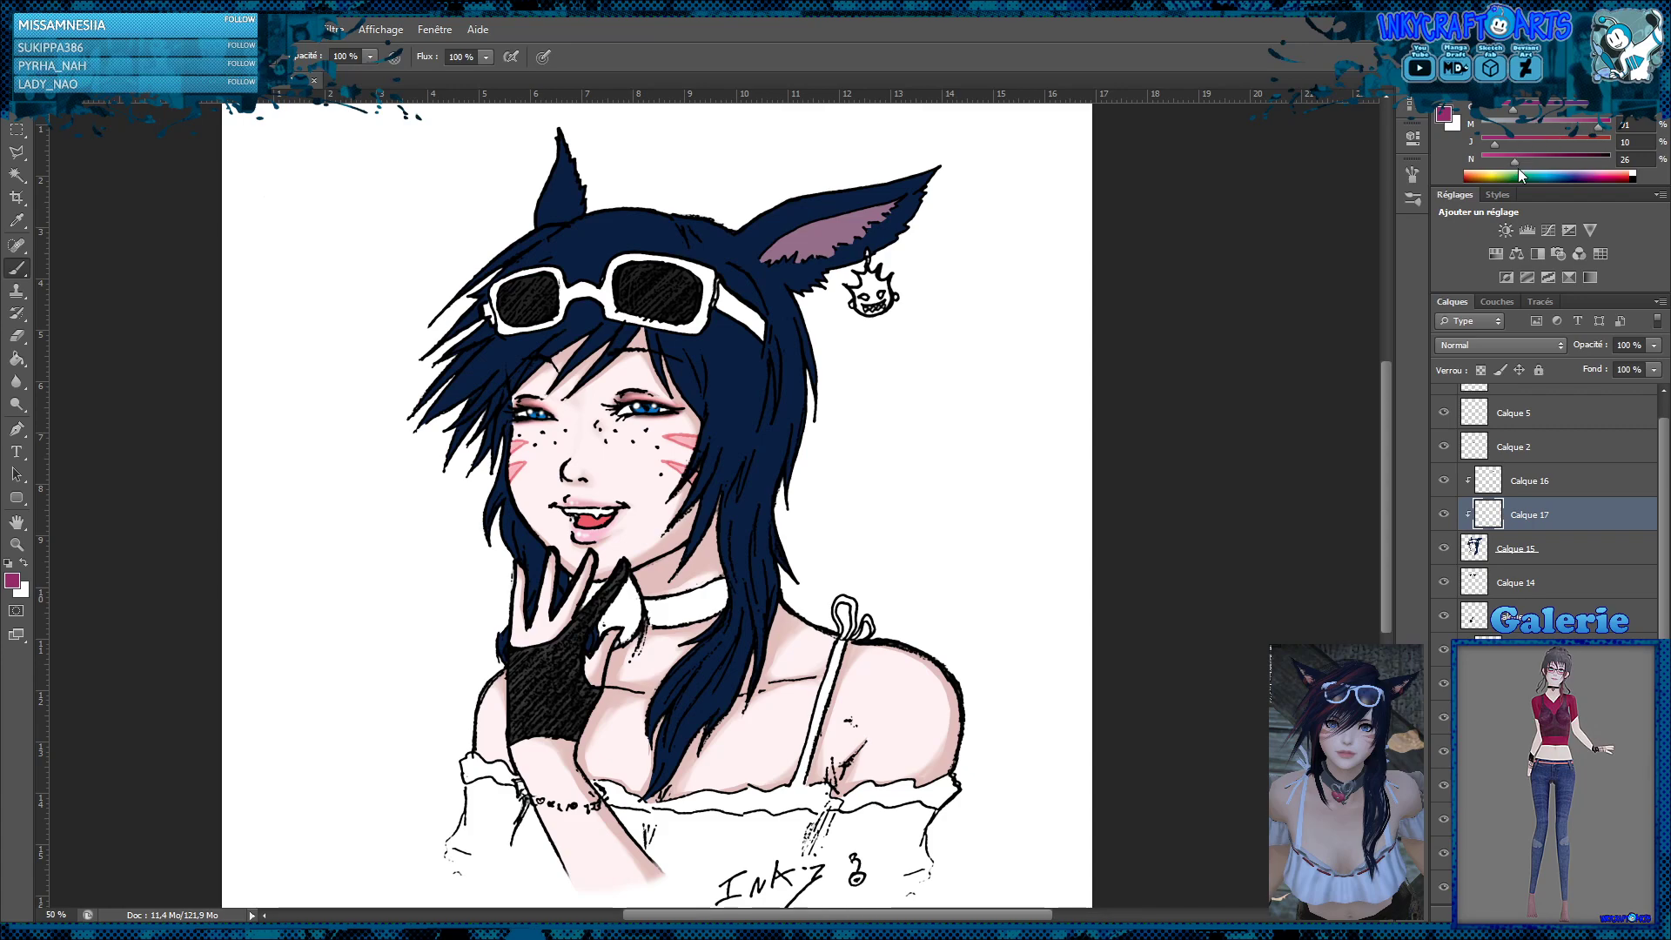
left_click(1589, 139)
left_click_drag(1510, 162, 1499, 162)
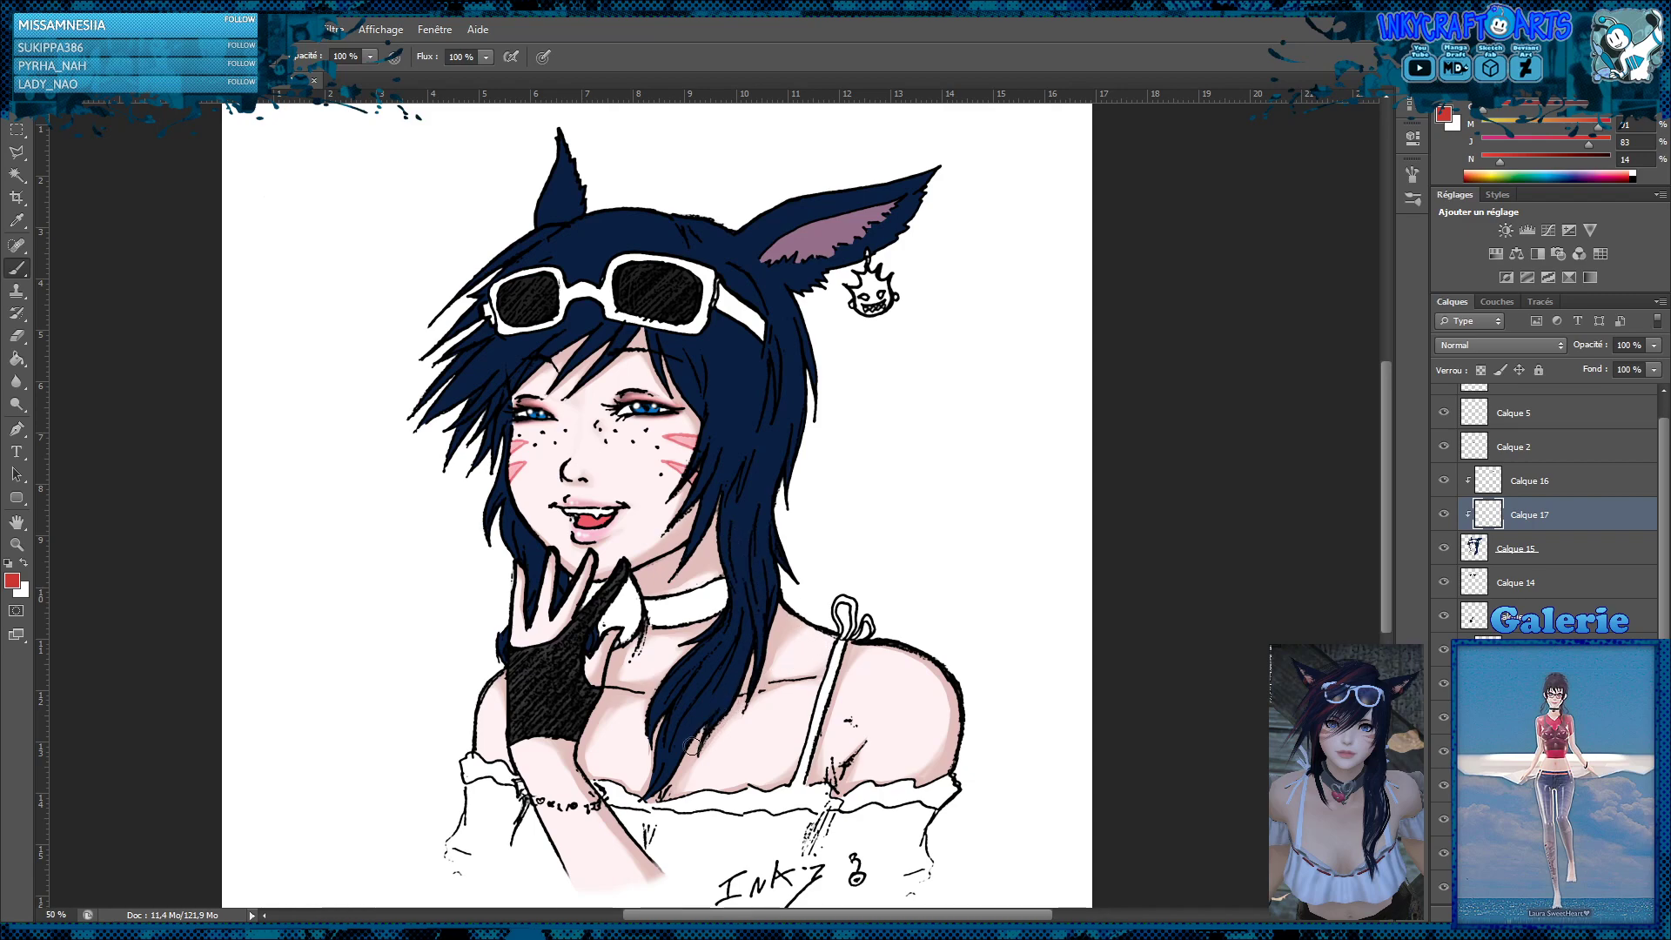
Try painting red streaks in the long hair locks at 26% brush opacity, and delete the streak layer
mouse_move(687, 738)
left_mouse_down()
mouse_move(652, 789)
mouse_move(685, 729)
left_mouse_up()
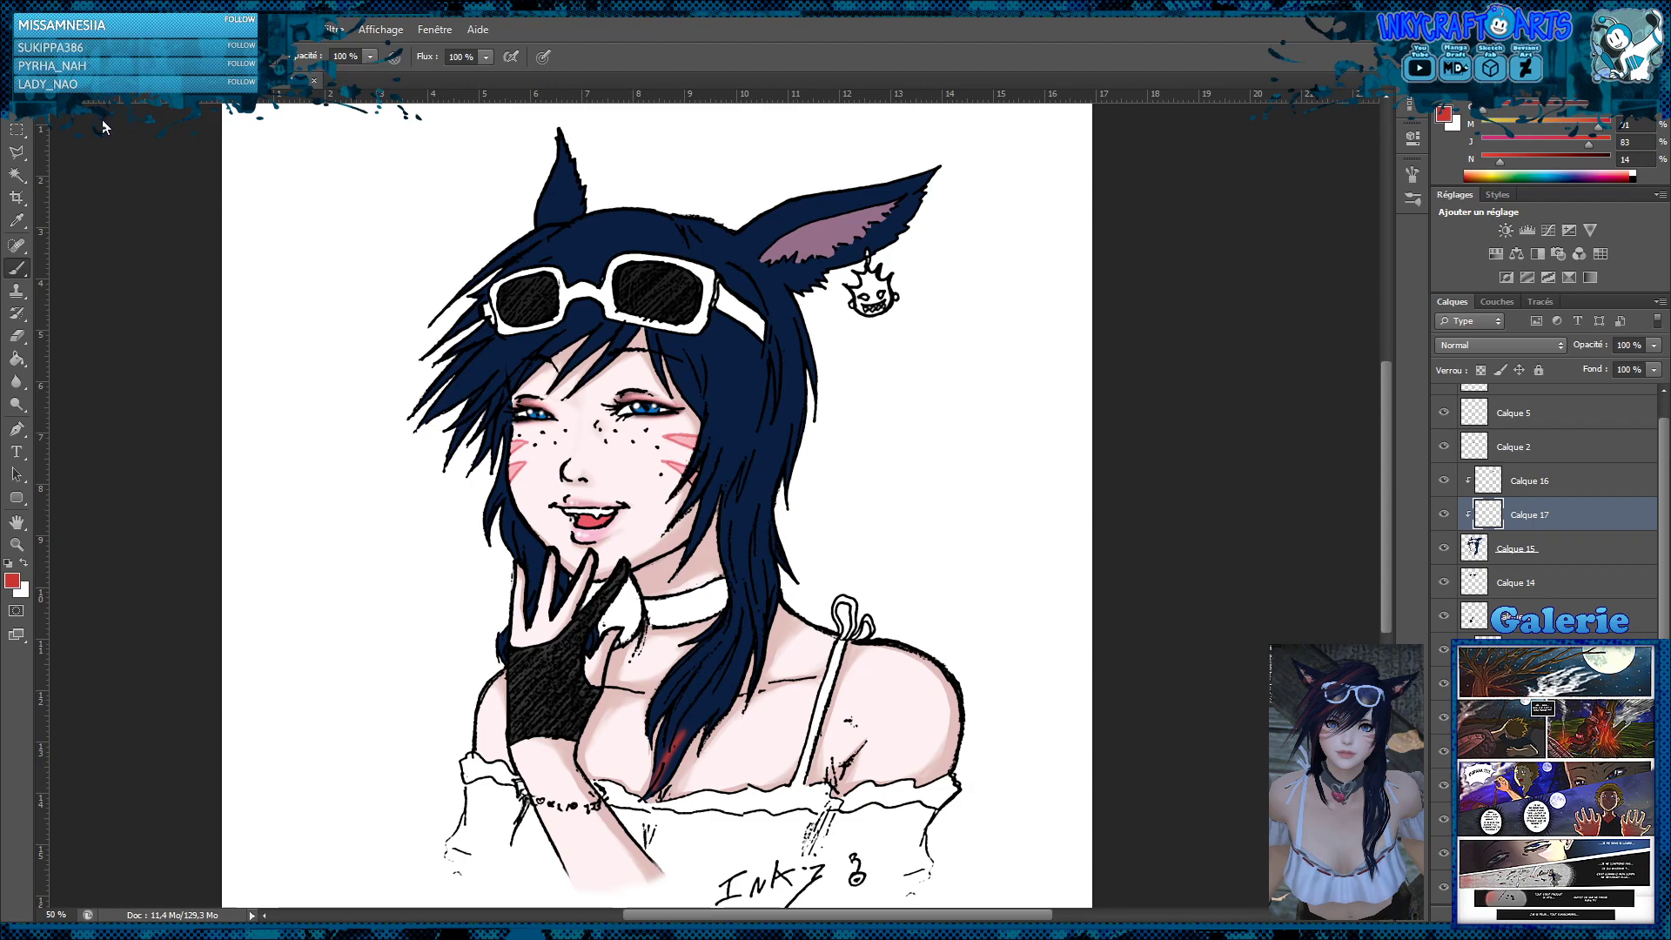
left_click(372, 58)
left_click_drag(371, 72, 324, 81)
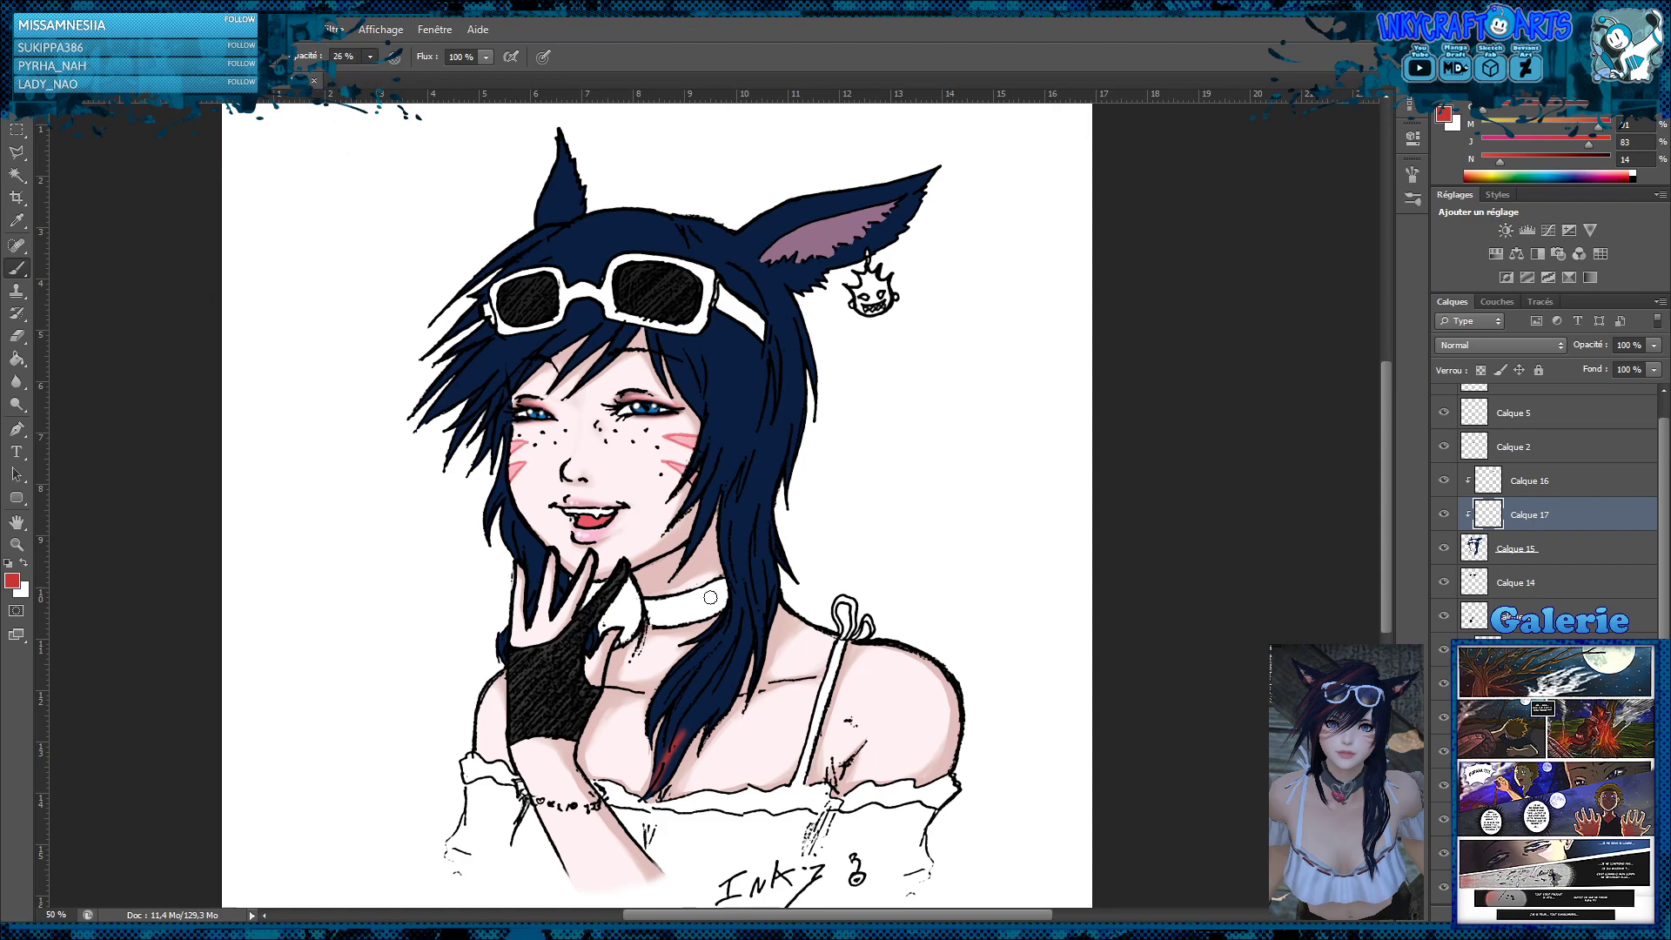
left_click_drag(676, 765, 703, 694)
left_click_drag(673, 764, 717, 663)
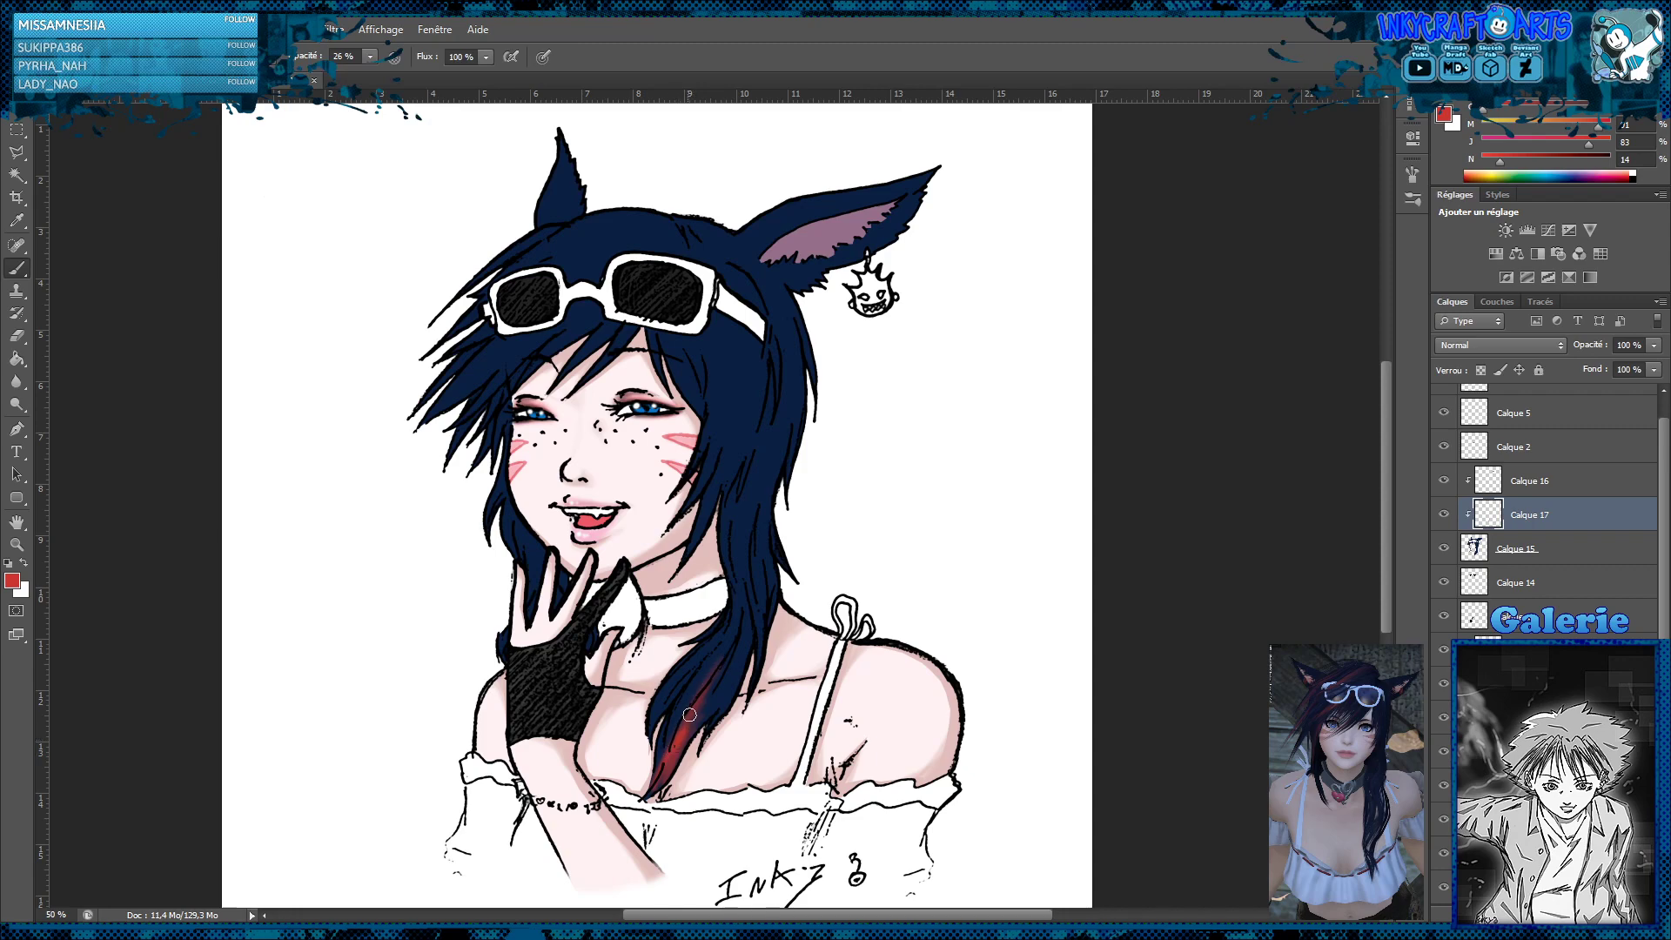
mouse_move(668, 762)
left_mouse_down()
mouse_move(690, 687)
mouse_move(665, 743)
left_mouse_up()
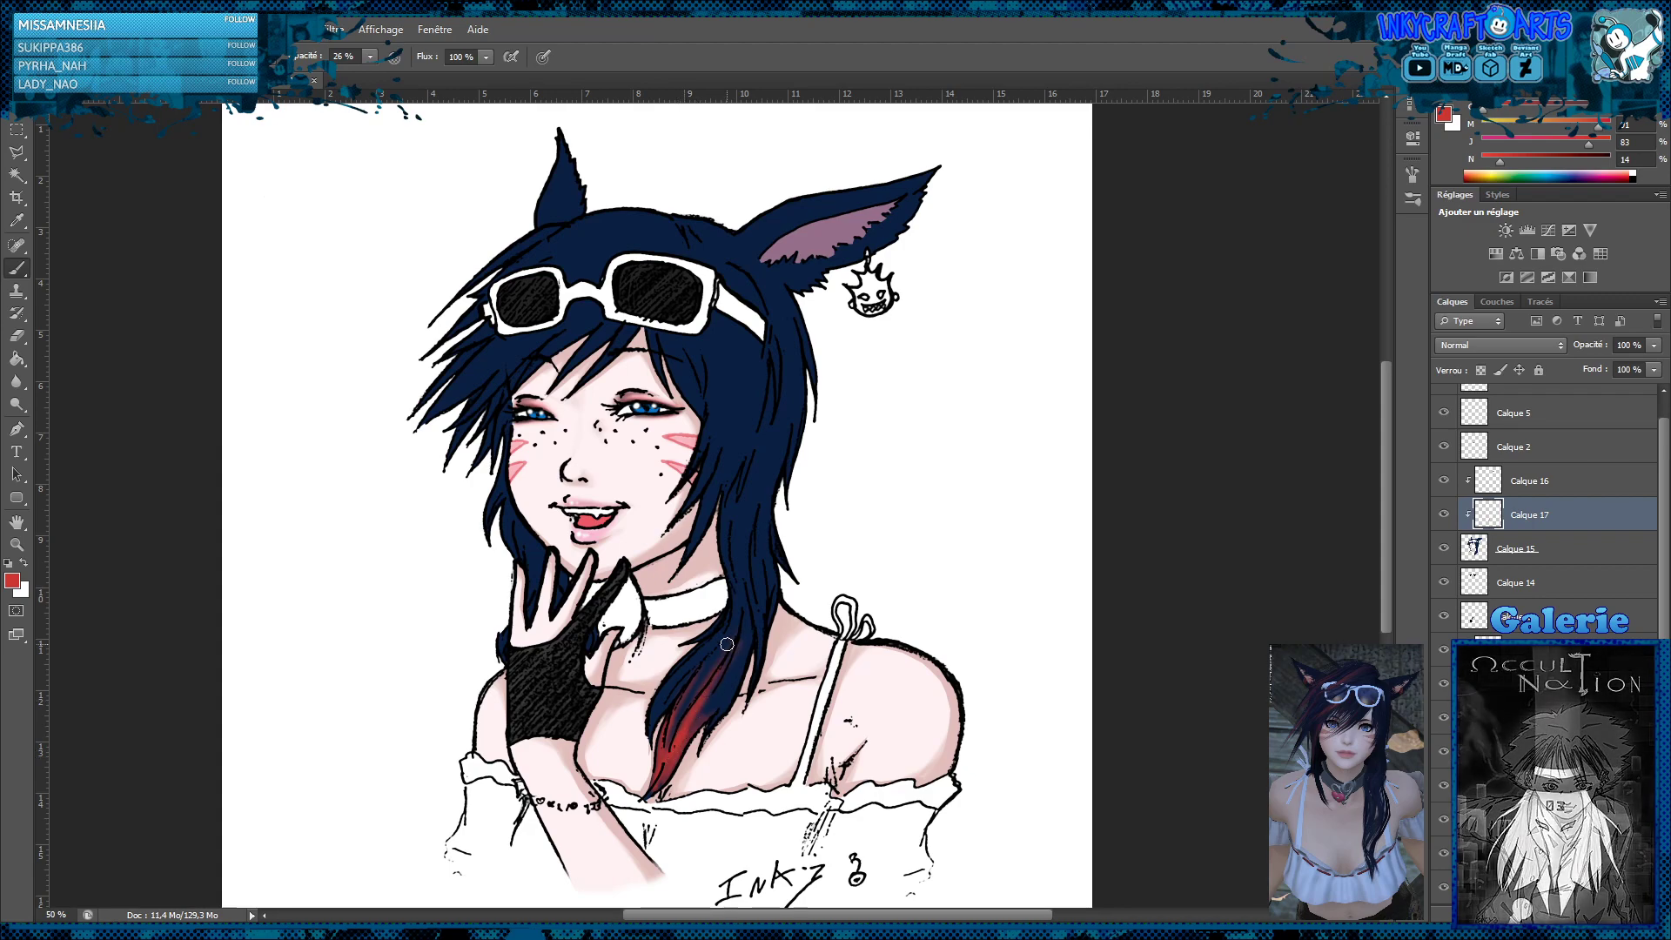
left_click_drag(665, 750, 669, 739)
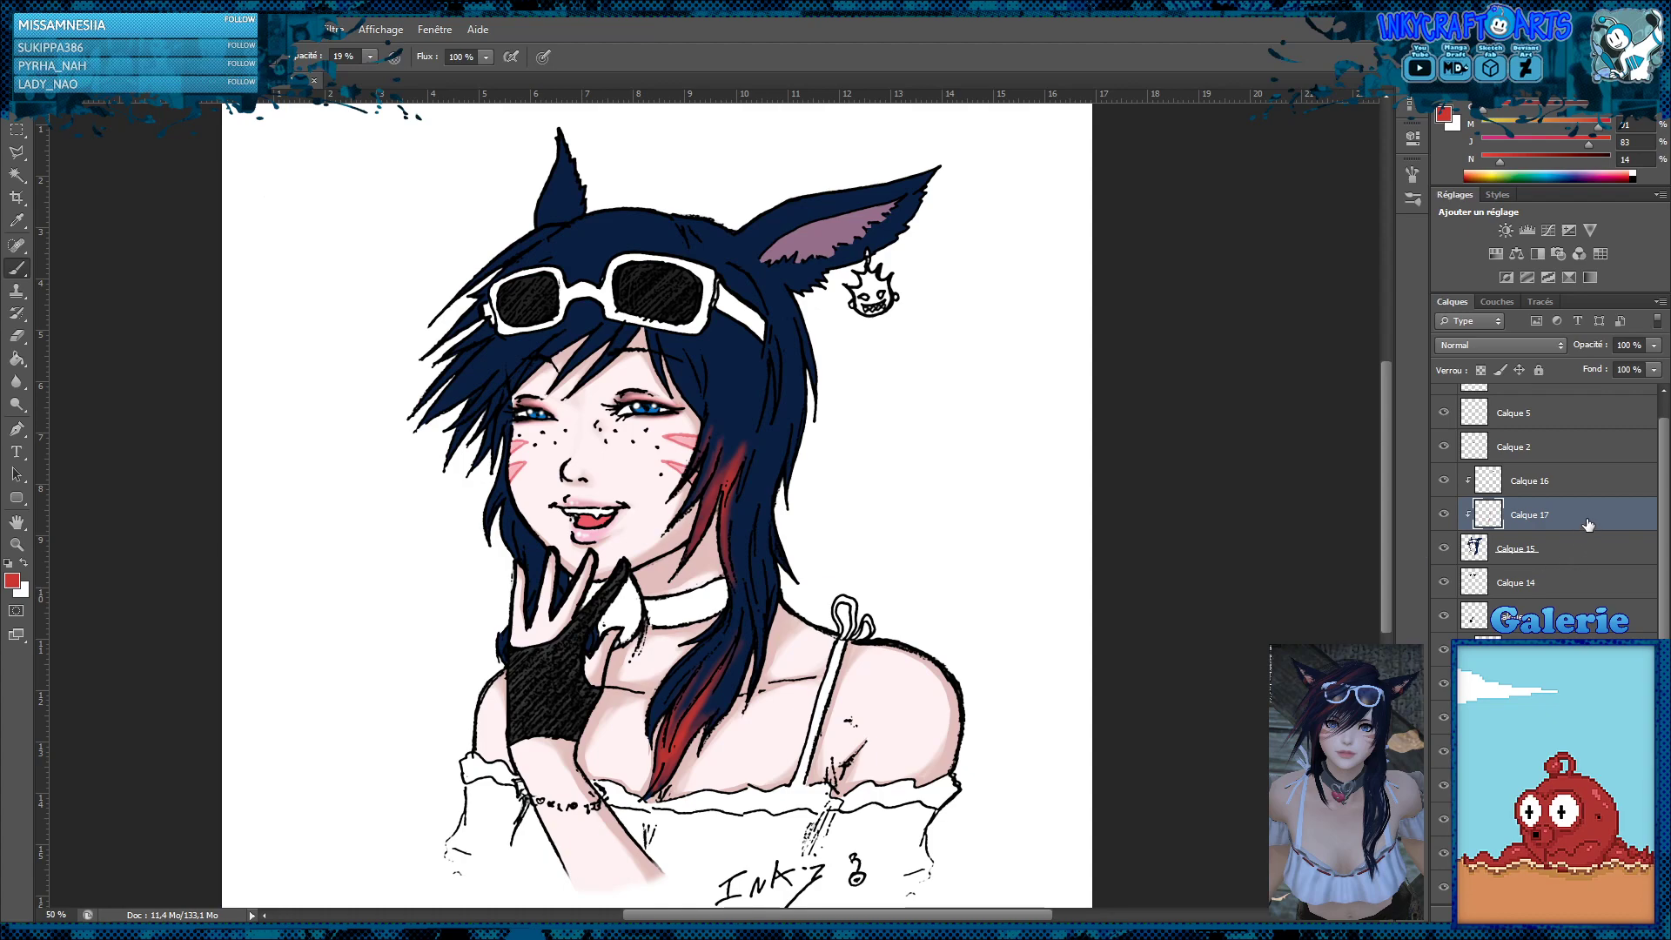
scroll(1544, 514, "down", 1)
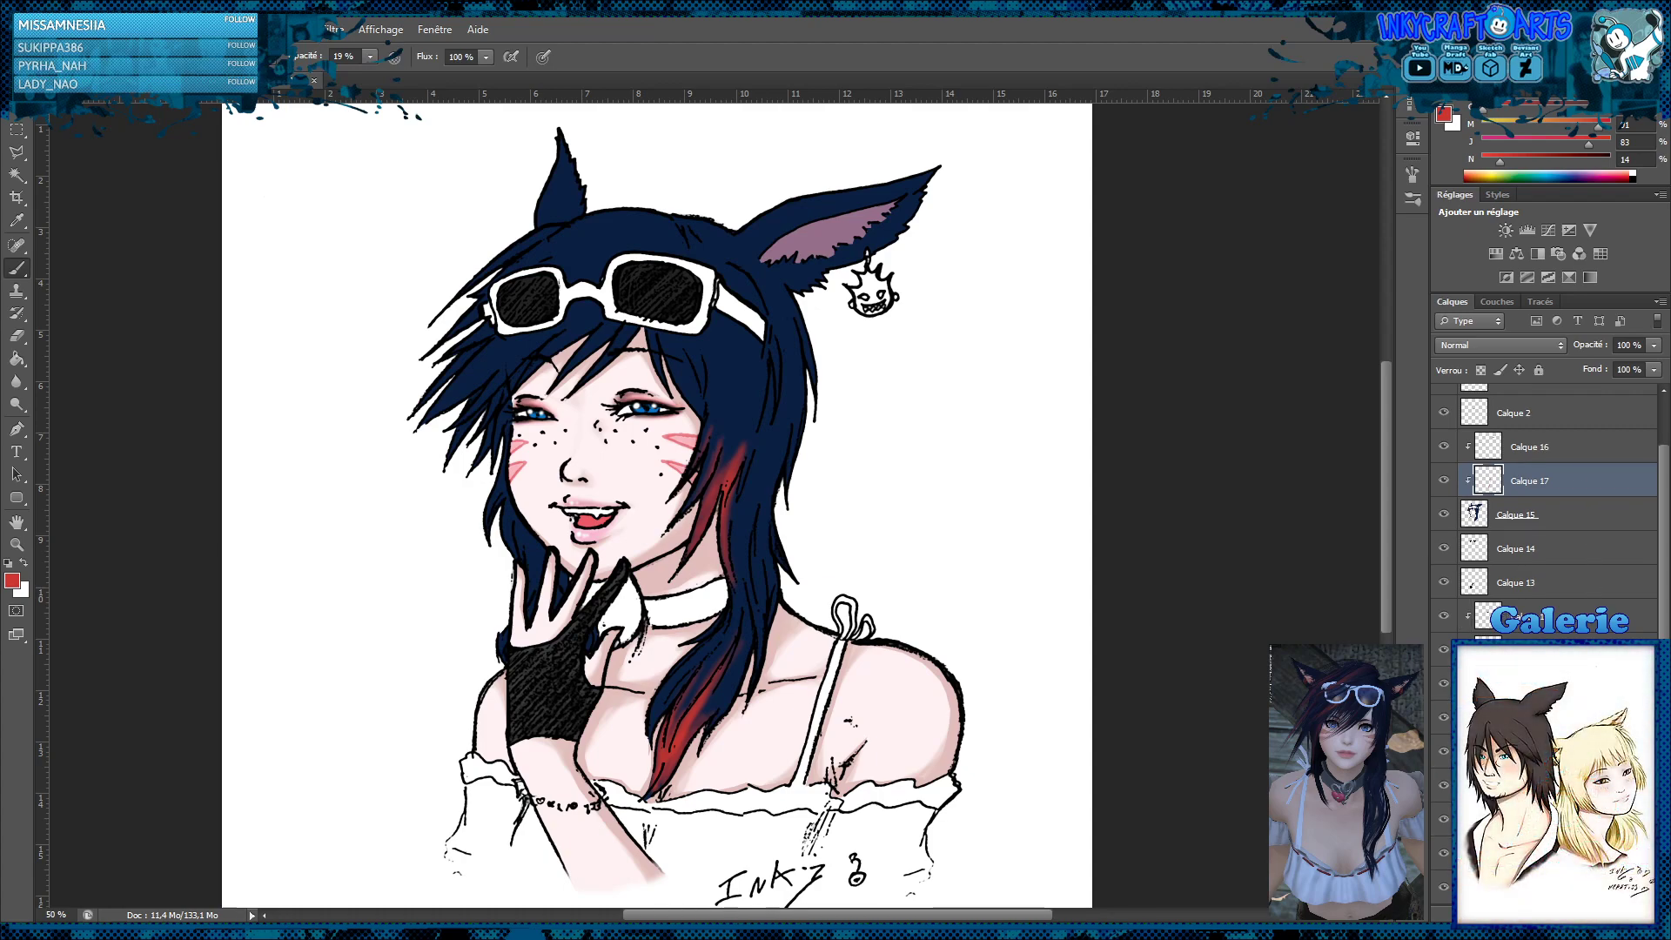
key("Delete")
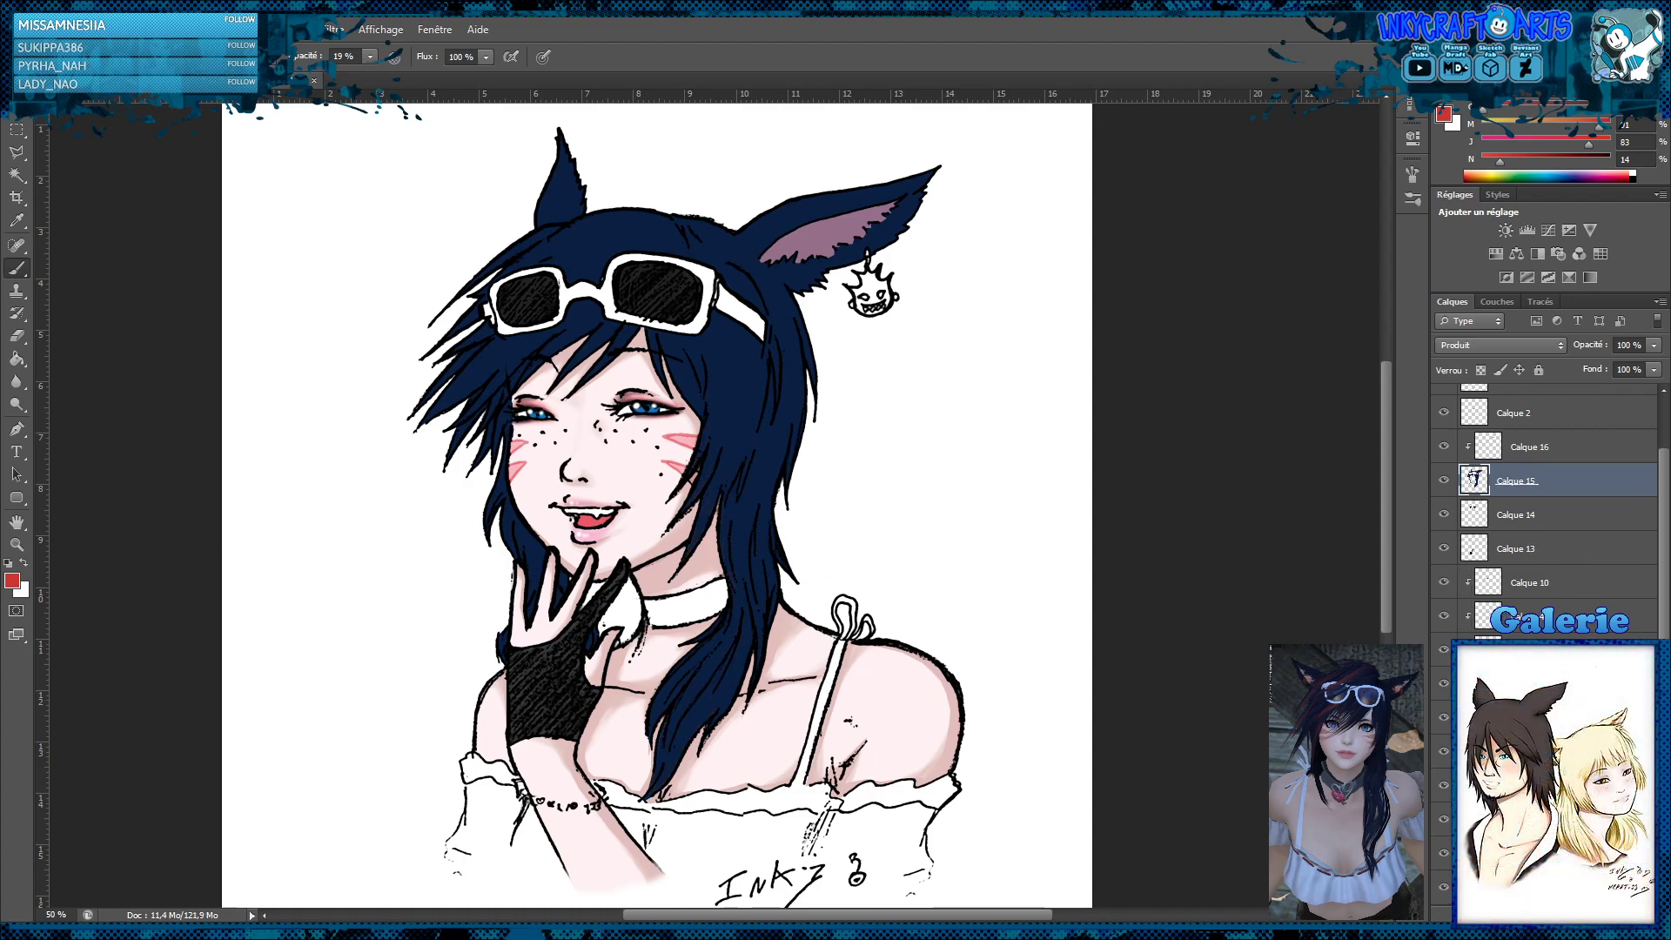
Add a fresh clipped layer above Calque 15 and paint soft red tips on the fringe and long hair locks at 19% brush opacity
key("ctrl+shift+alt+n")
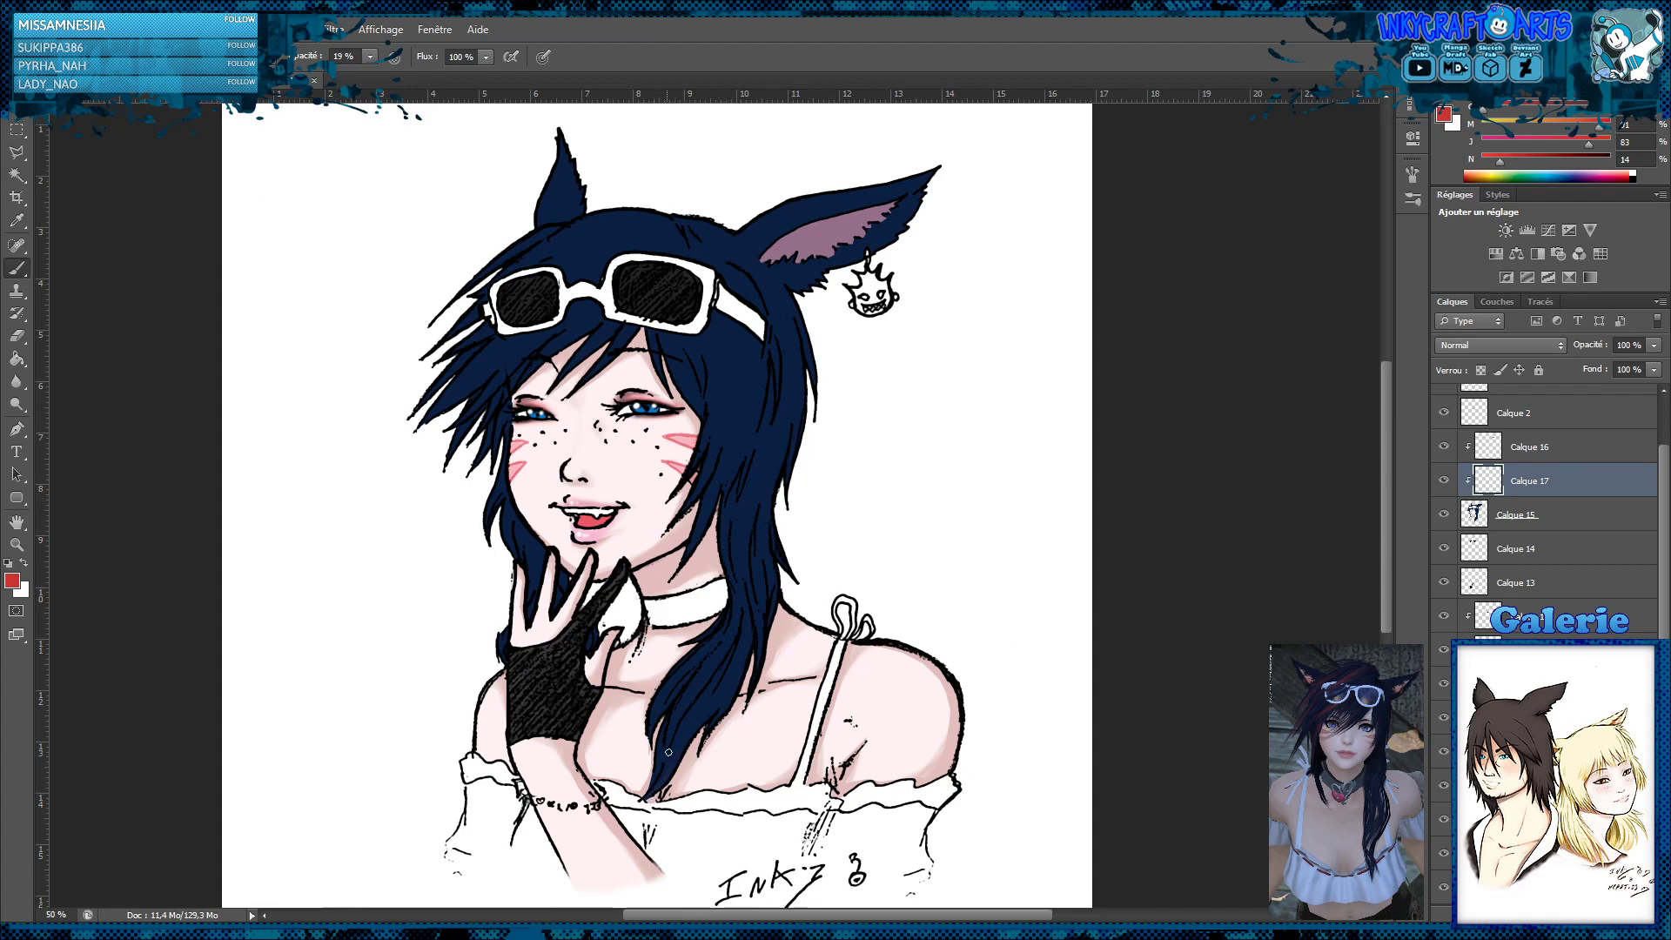
left_click_drag(658, 782, 673, 754)
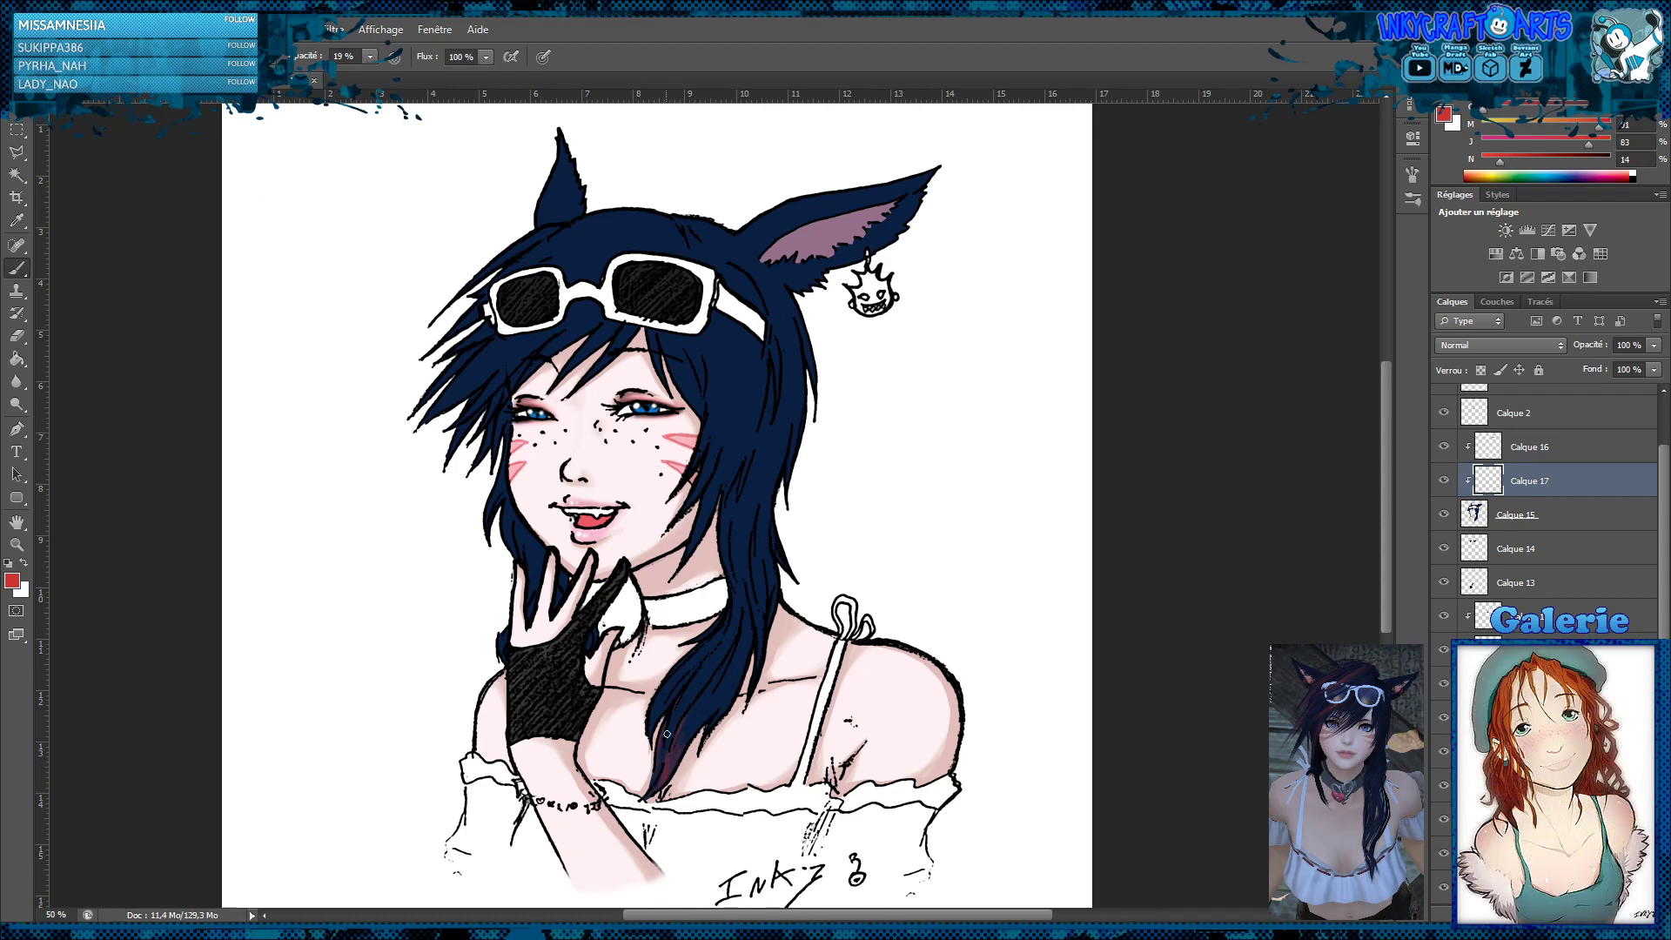
left_click_drag(667, 734, 656, 786)
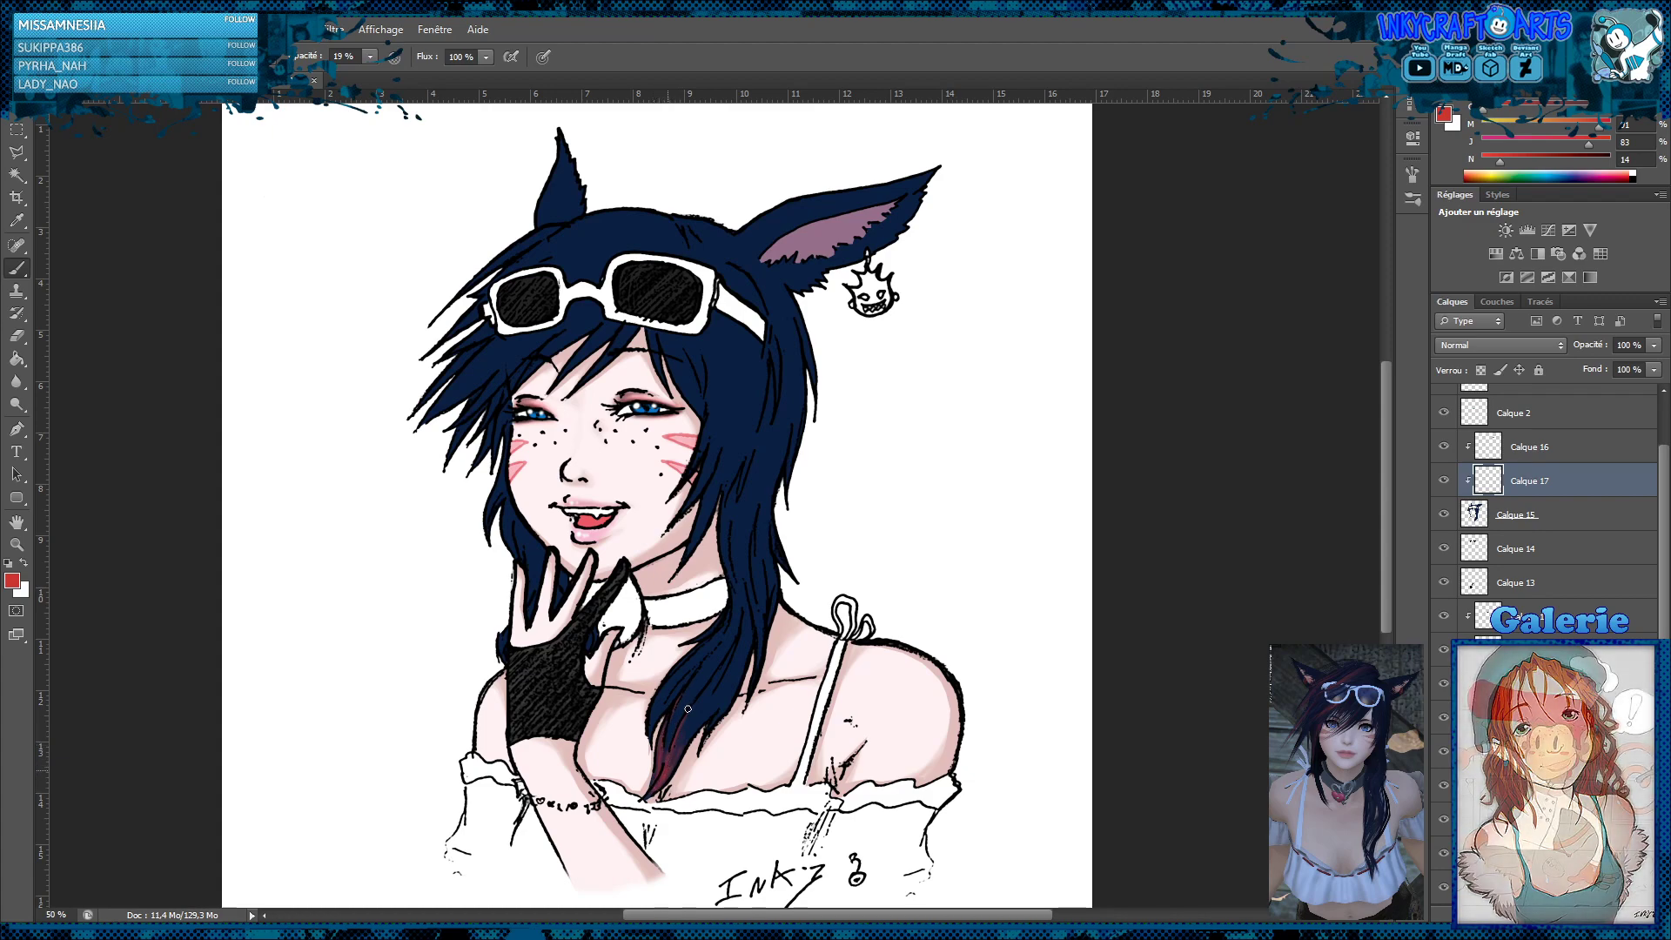
left_click_drag(663, 766, 657, 781)
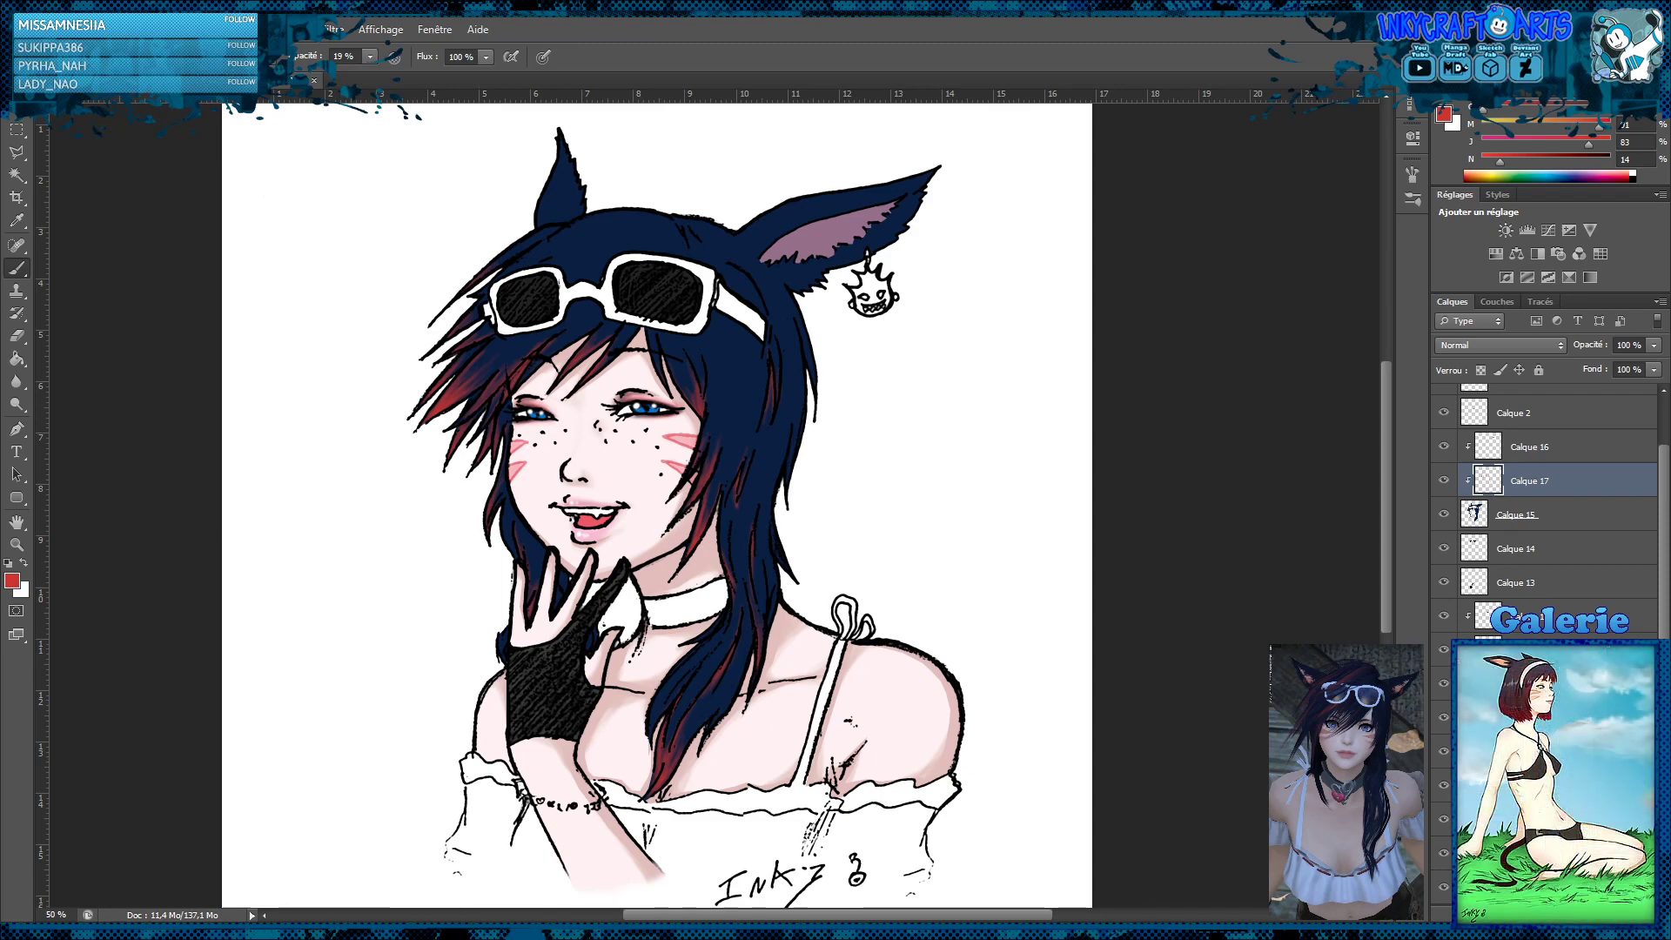
Add another clipped layer, move it above the inner-ear layer Calque 16, and set the foreground colour to white
left_click(1593, 913)
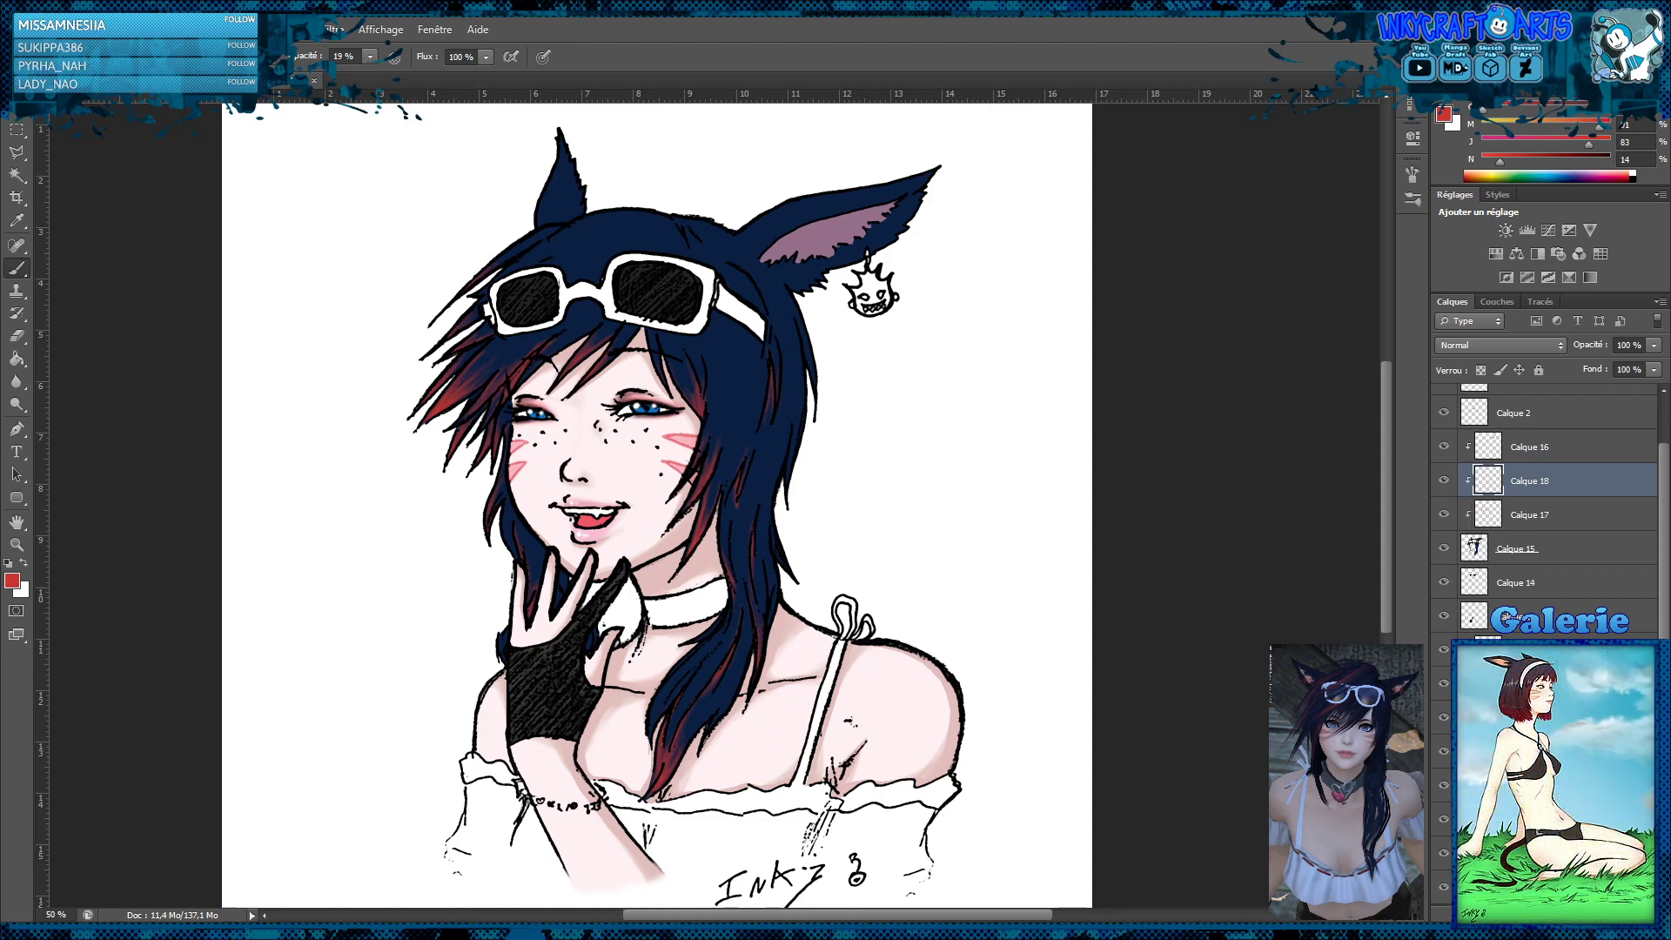
left_click_drag(1571, 488, 1566, 433)
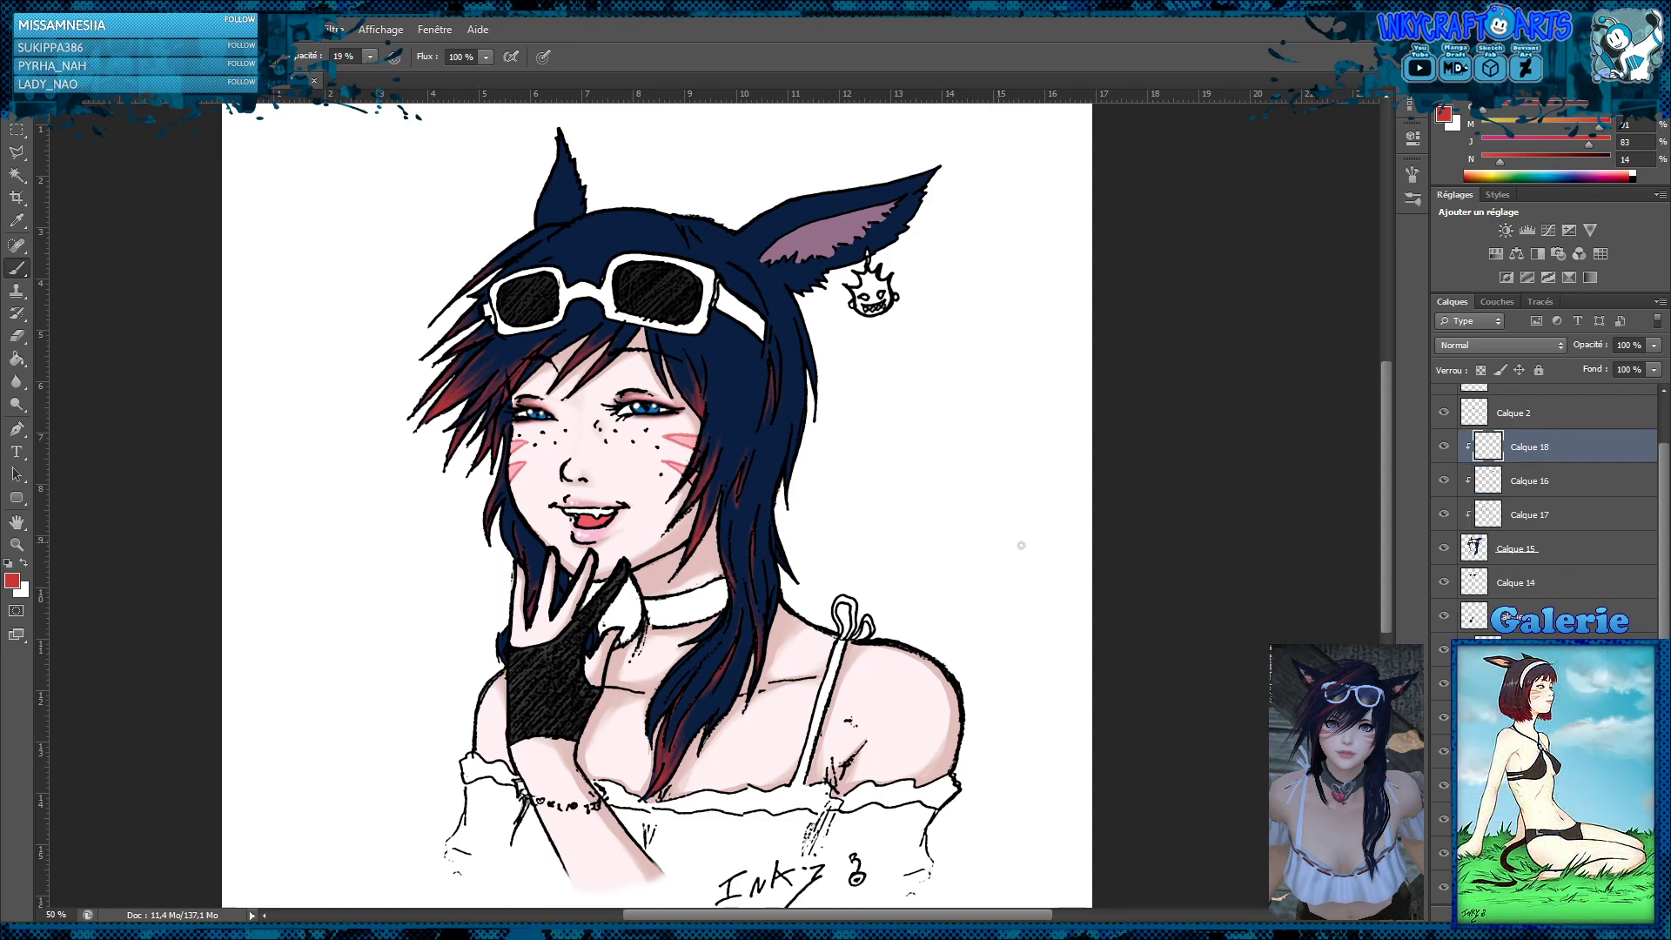
left_click(8, 563)
left_click(24, 563)
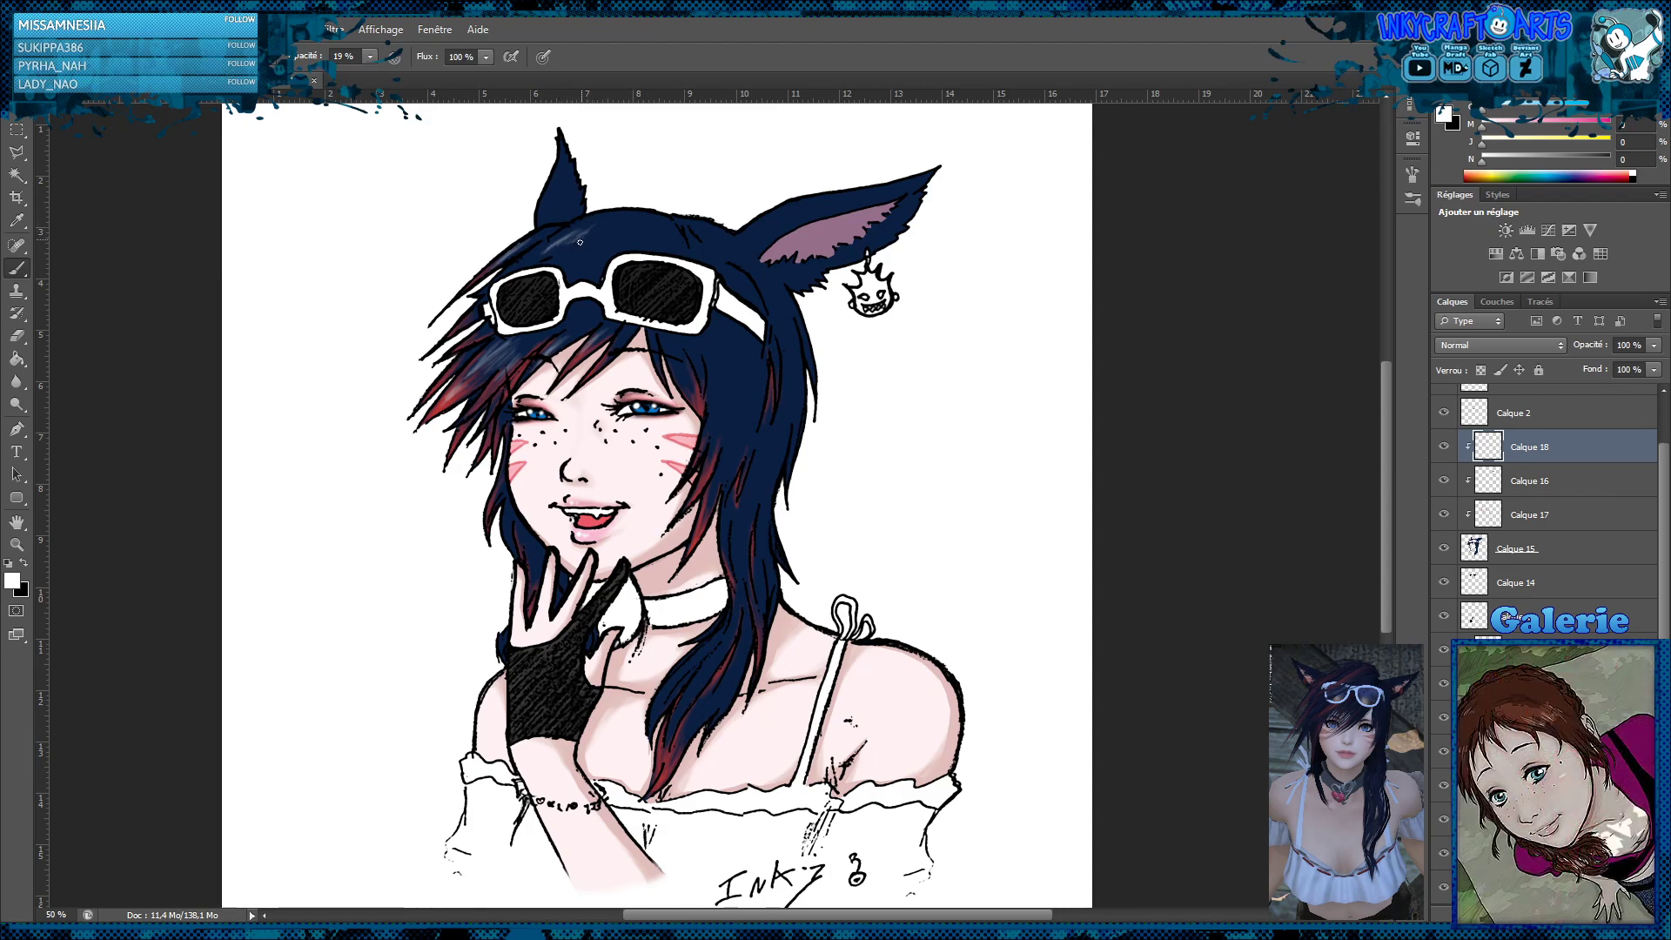
Paint faint white highlights at 19% opacity on the crown, the hair beside the face and the long locks, undoing a stray stroke
mouse_move(607, 239)
left_mouse_down()
mouse_move(597, 252)
mouse_move(629, 250)
left_mouse_up()
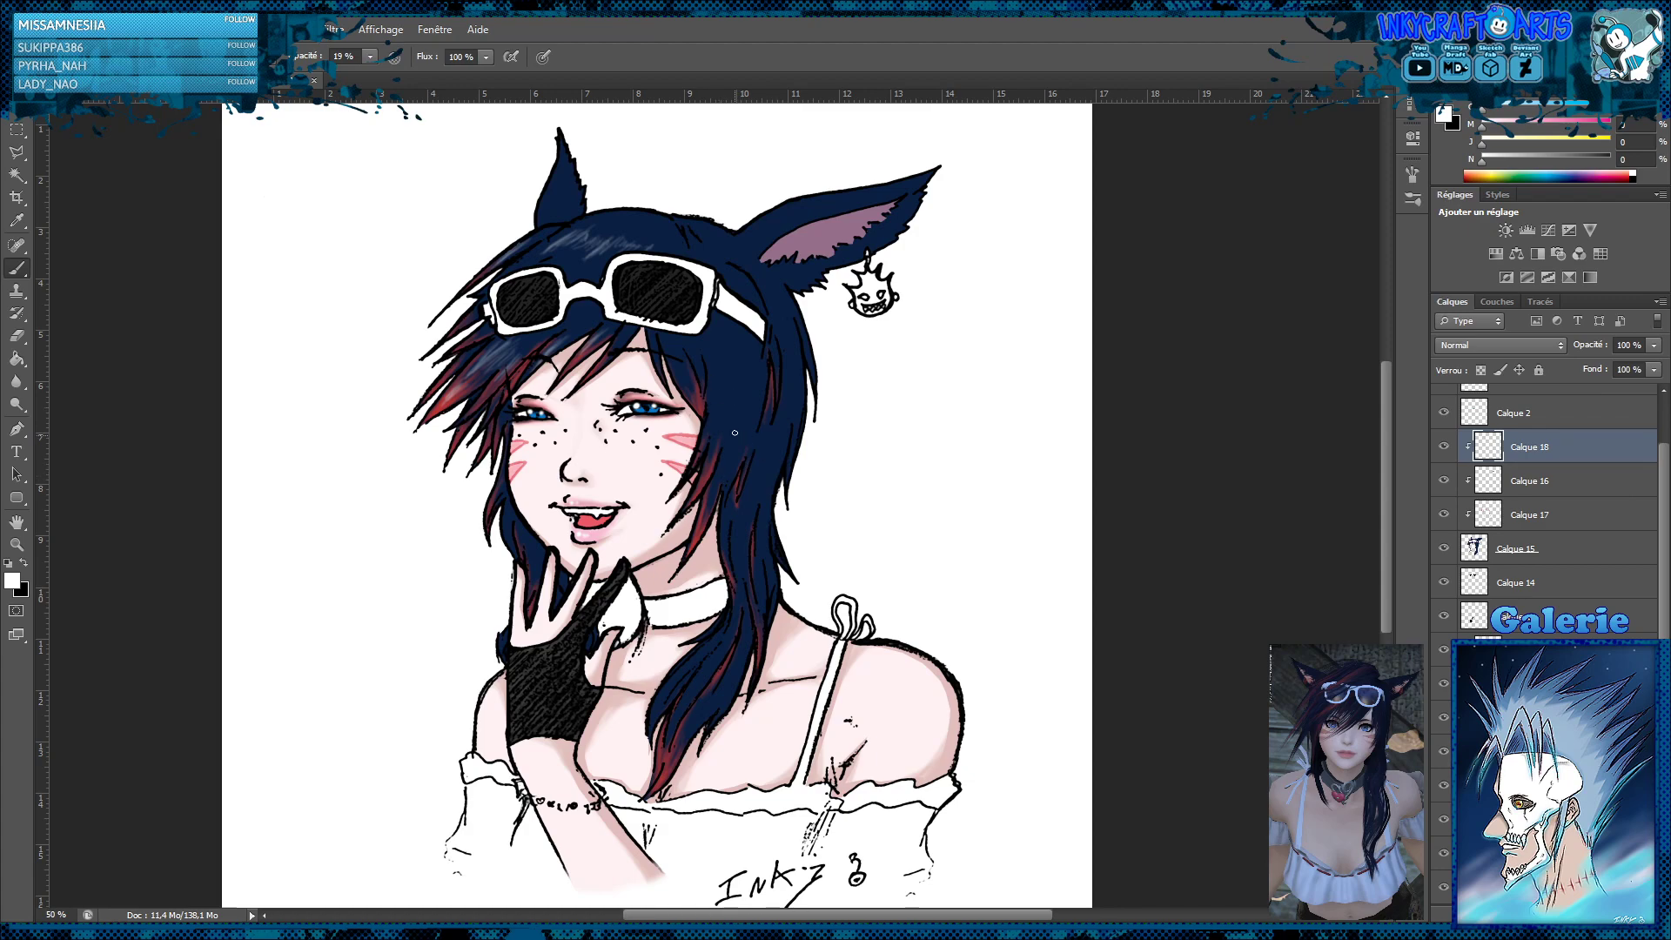
left_click_drag(714, 413, 719, 375)
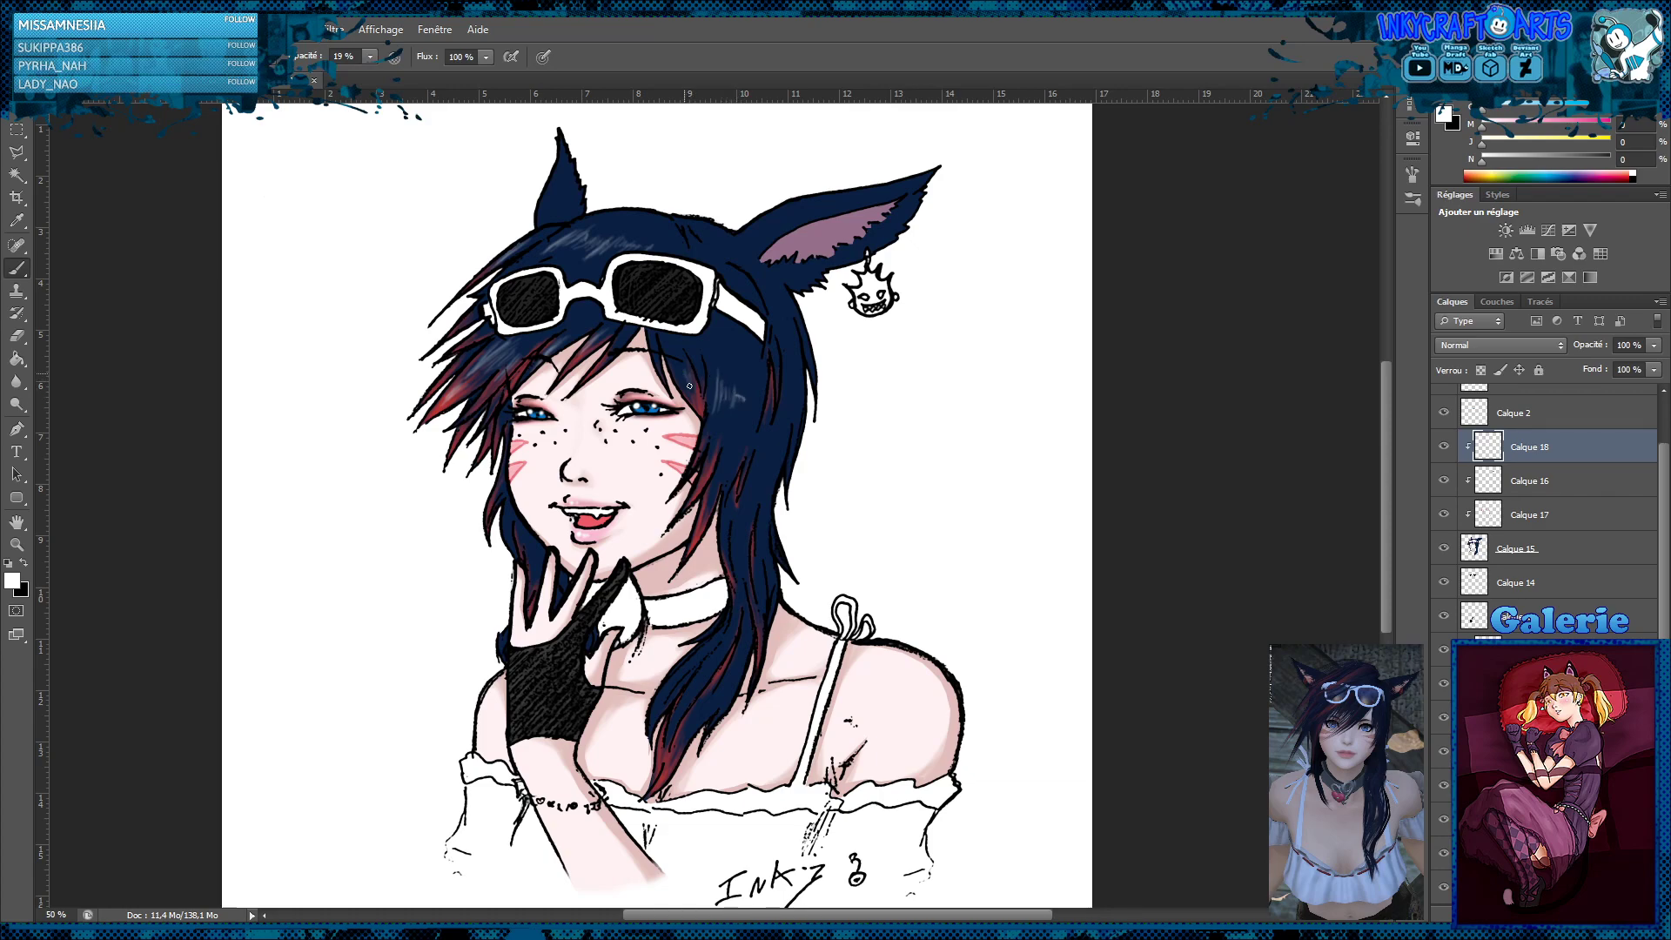
left_click_drag(678, 381, 680, 382)
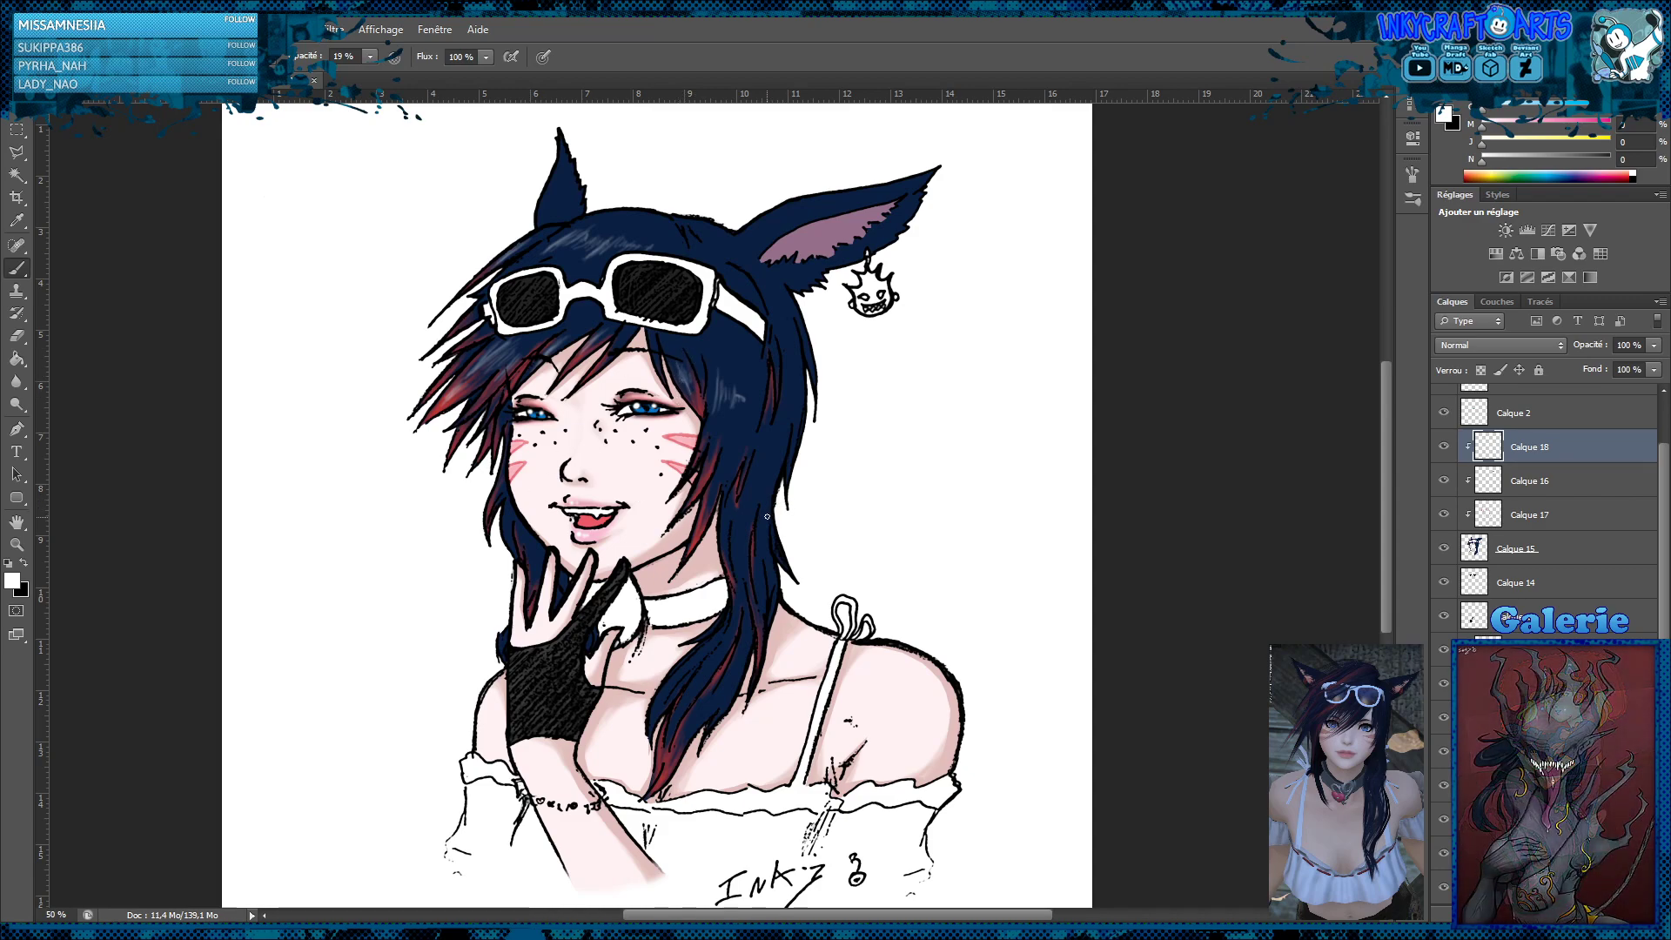
left_click_drag(510, 511, 518, 562)
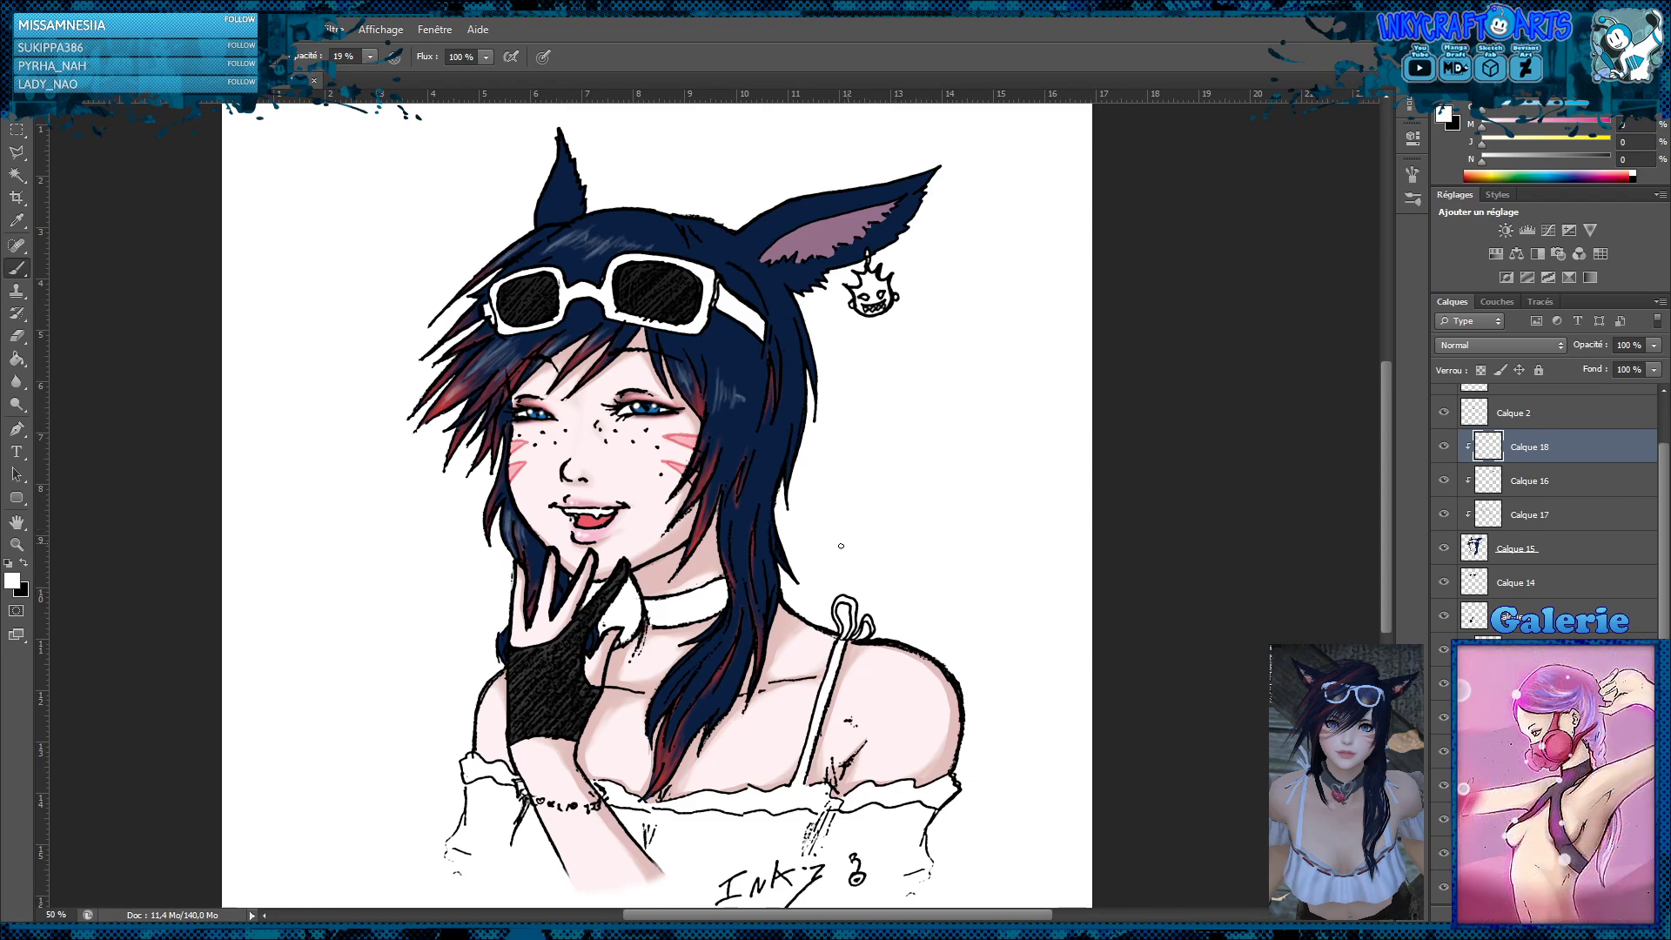
mouse_move(694, 692)
left_mouse_down()
mouse_move(710, 646)
mouse_move(673, 688)
mouse_move(730, 632)
left_mouse_up()
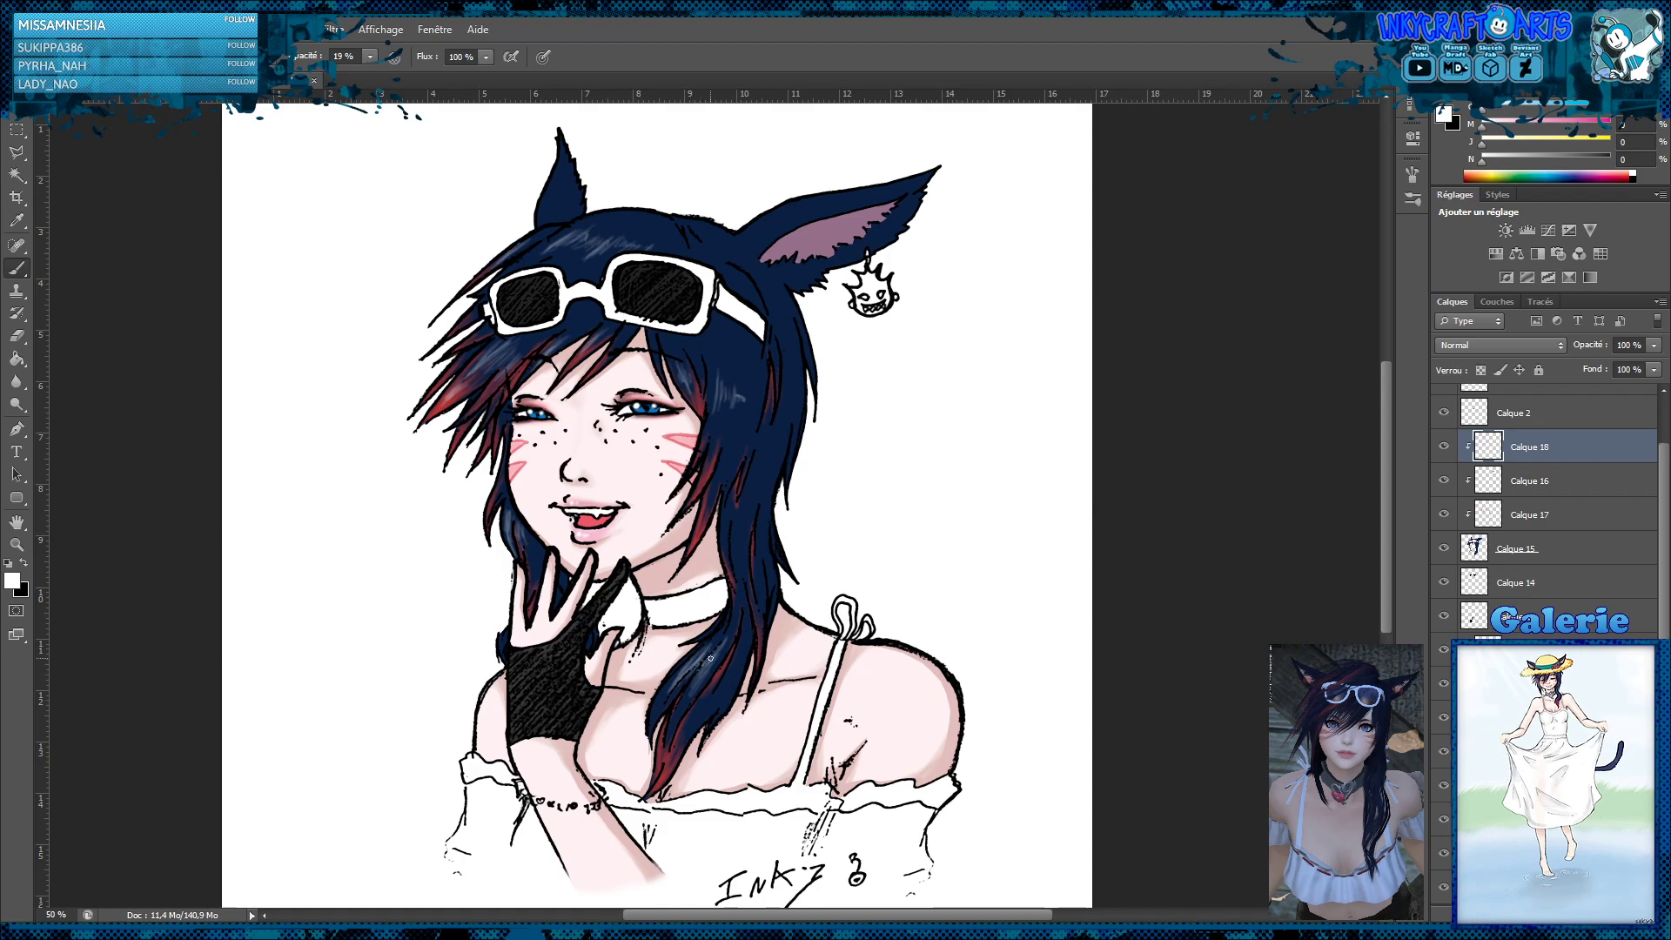
key("ctrl+z")
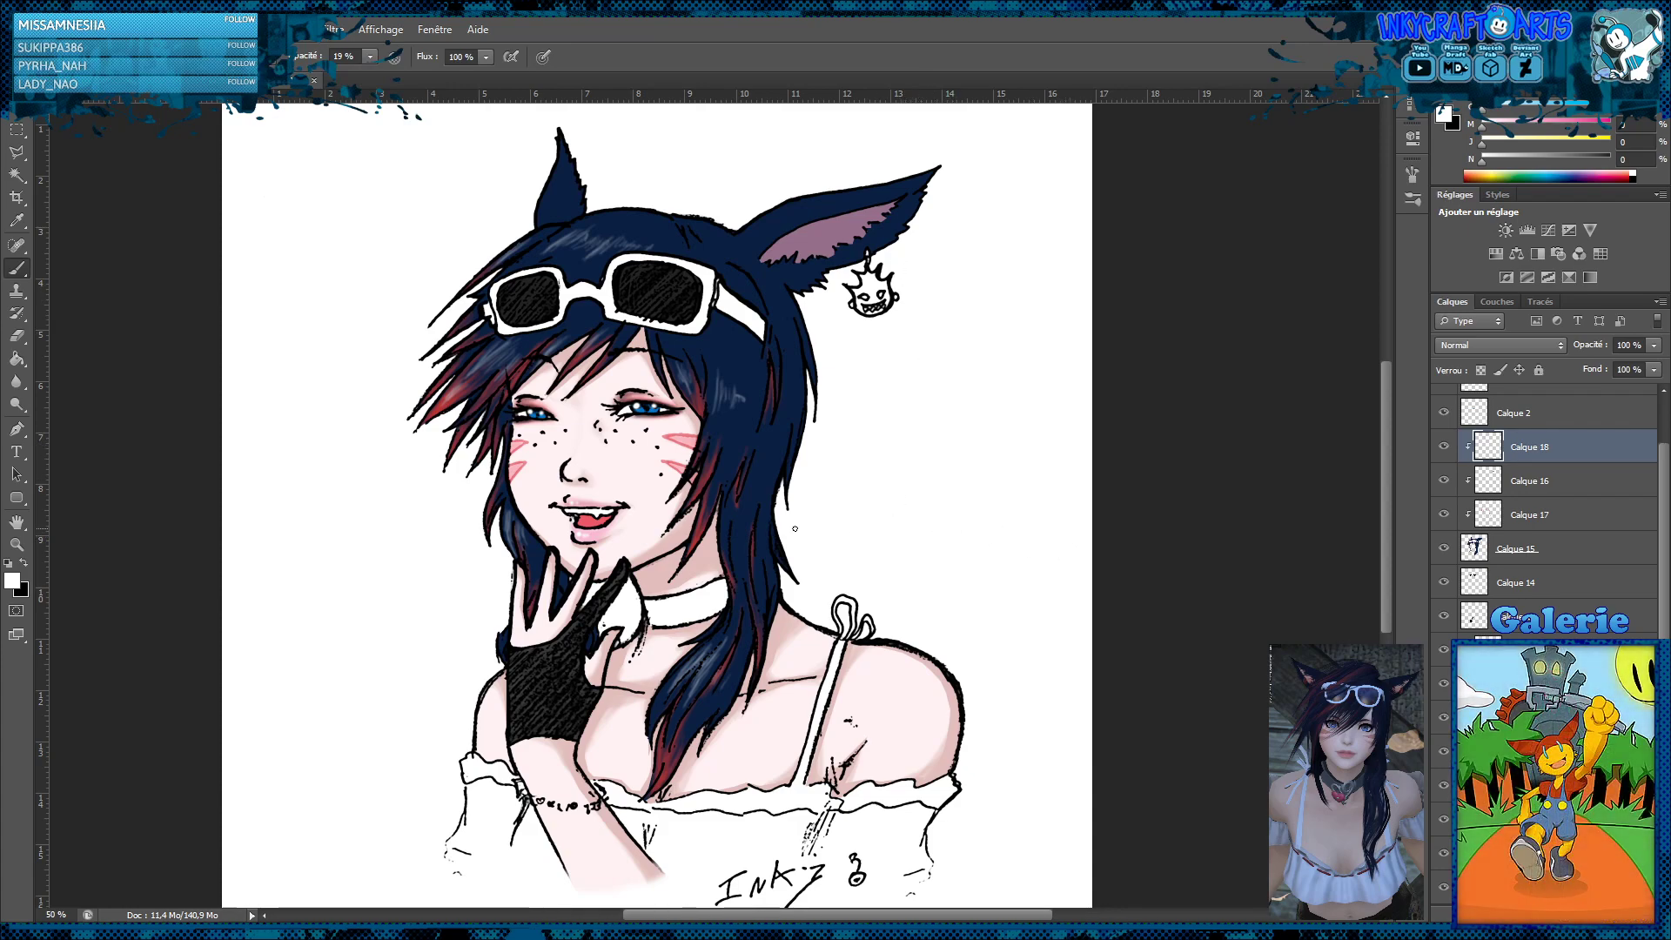
left_click(15, 381)
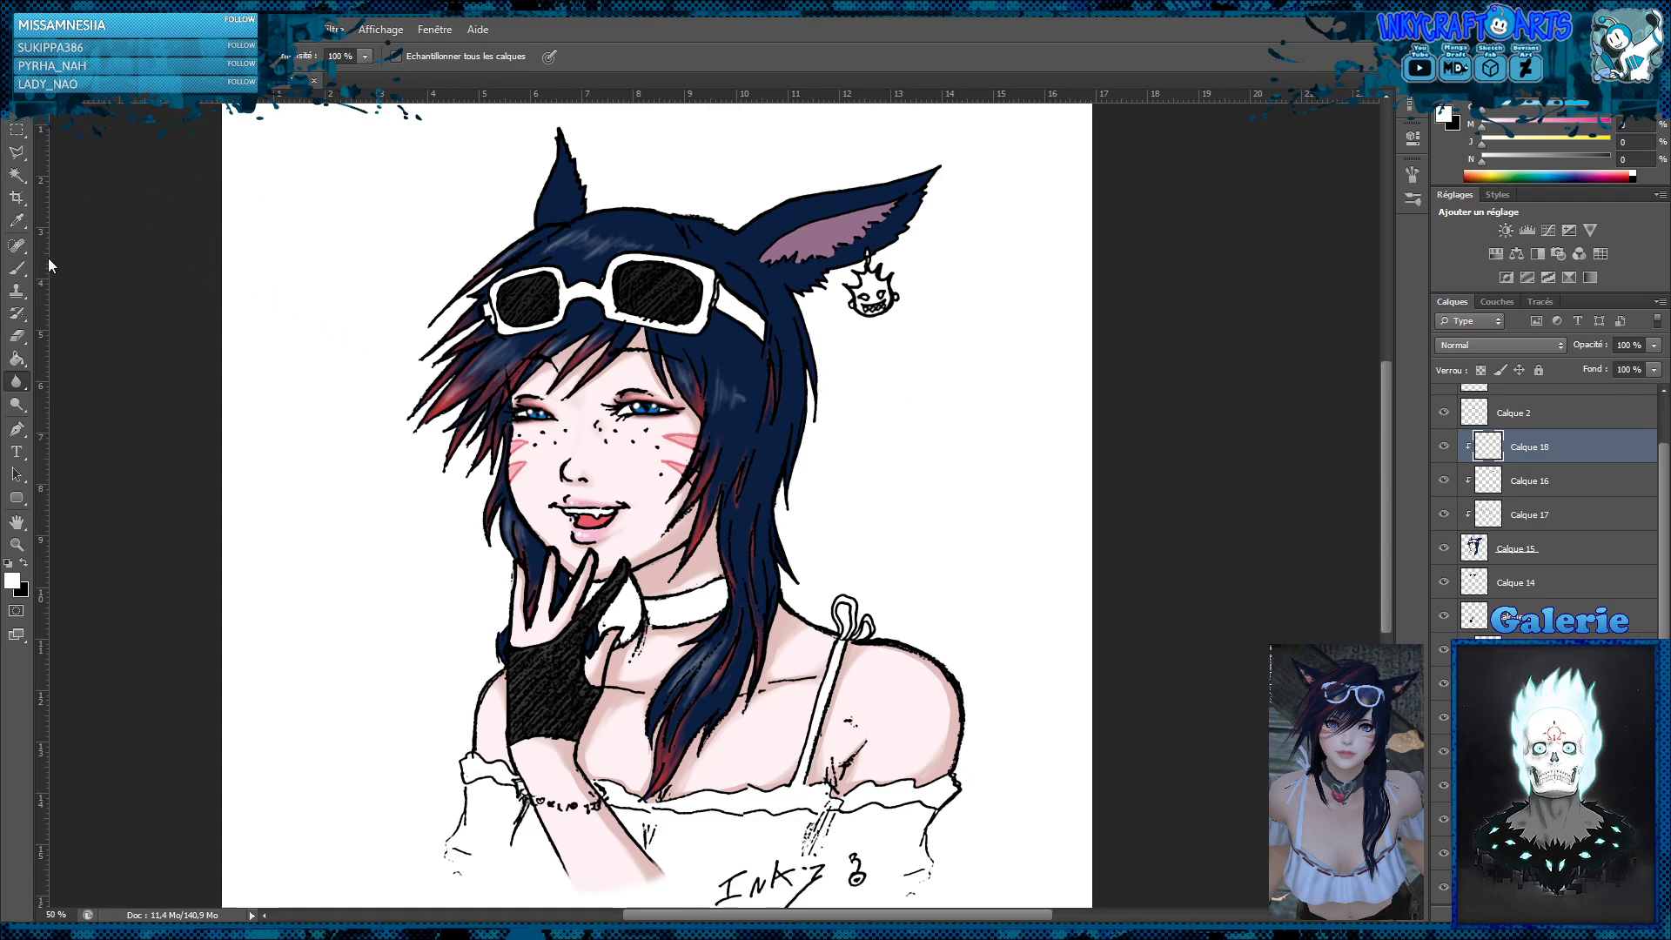
left_click(17, 267)
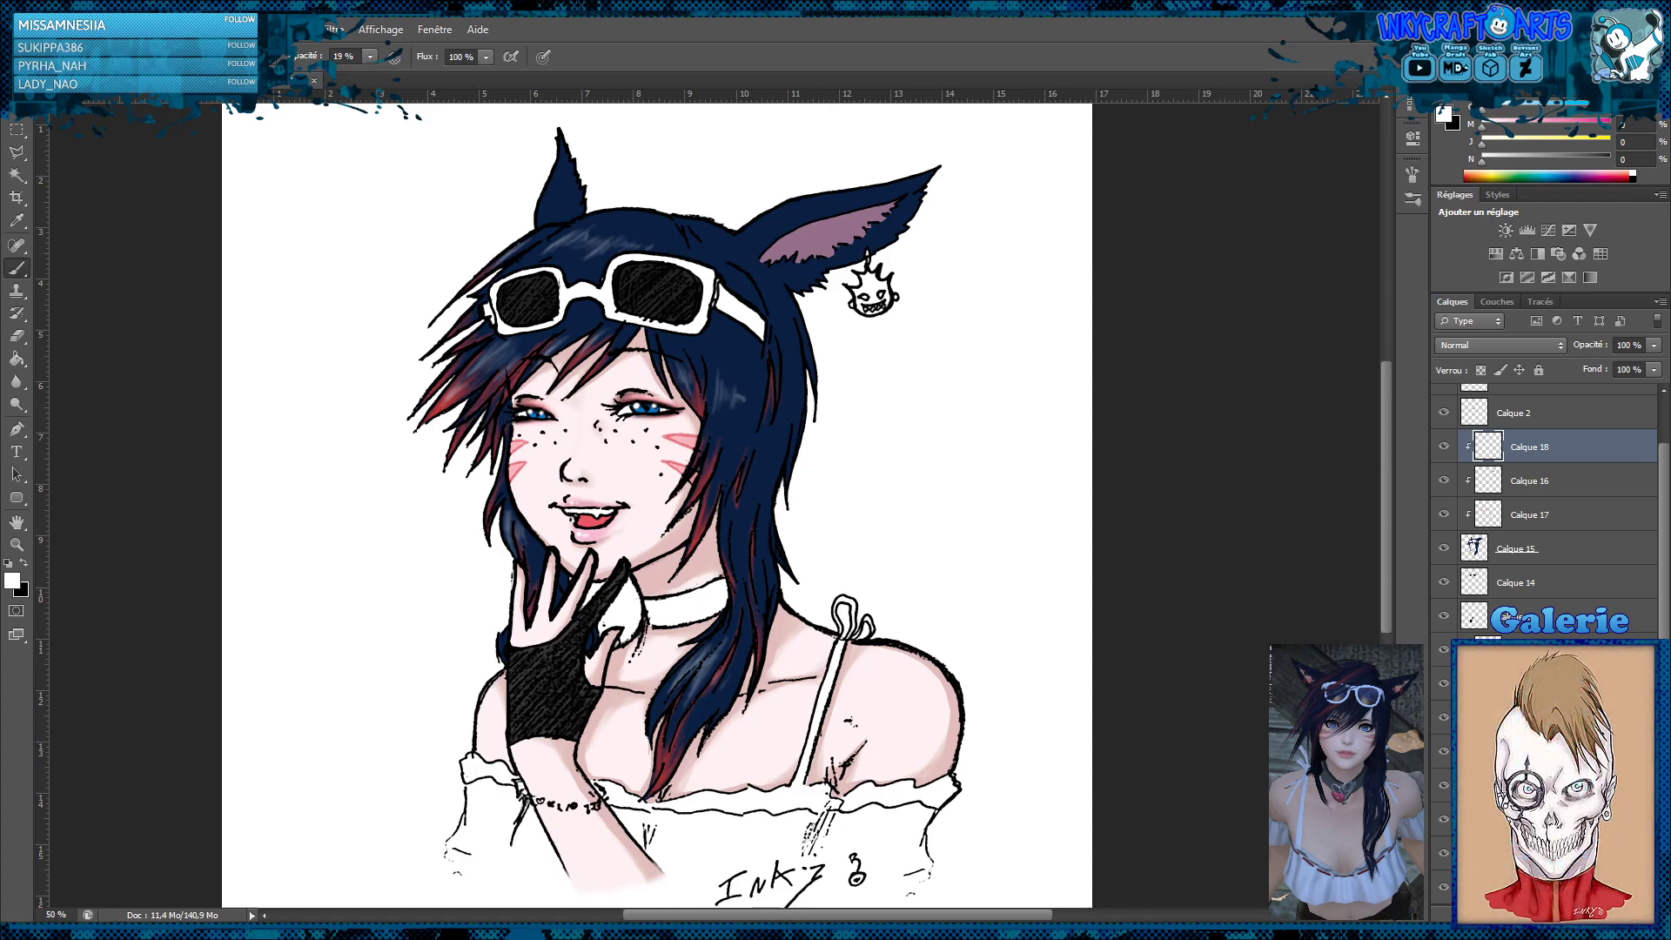
Add a clipped layer above the highlights and shade the hair strands with a near-black brush colour, yellow 67% and black 90%
key("ctrl+shift+alt+n")
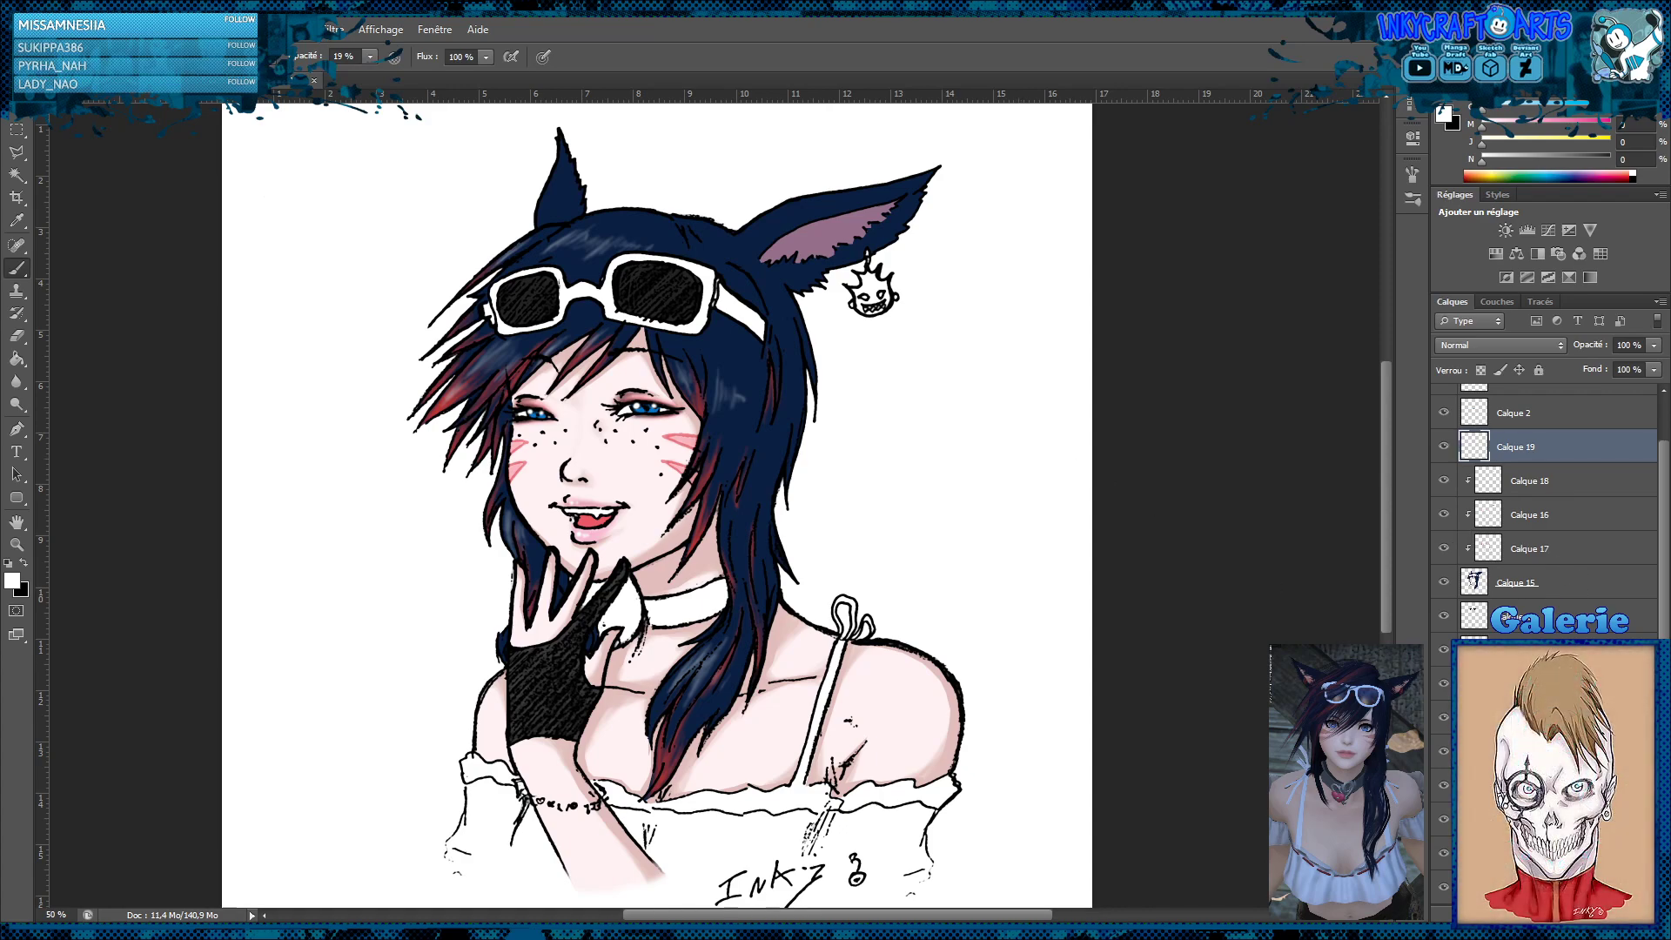
left_click(1565, 467, "alt")
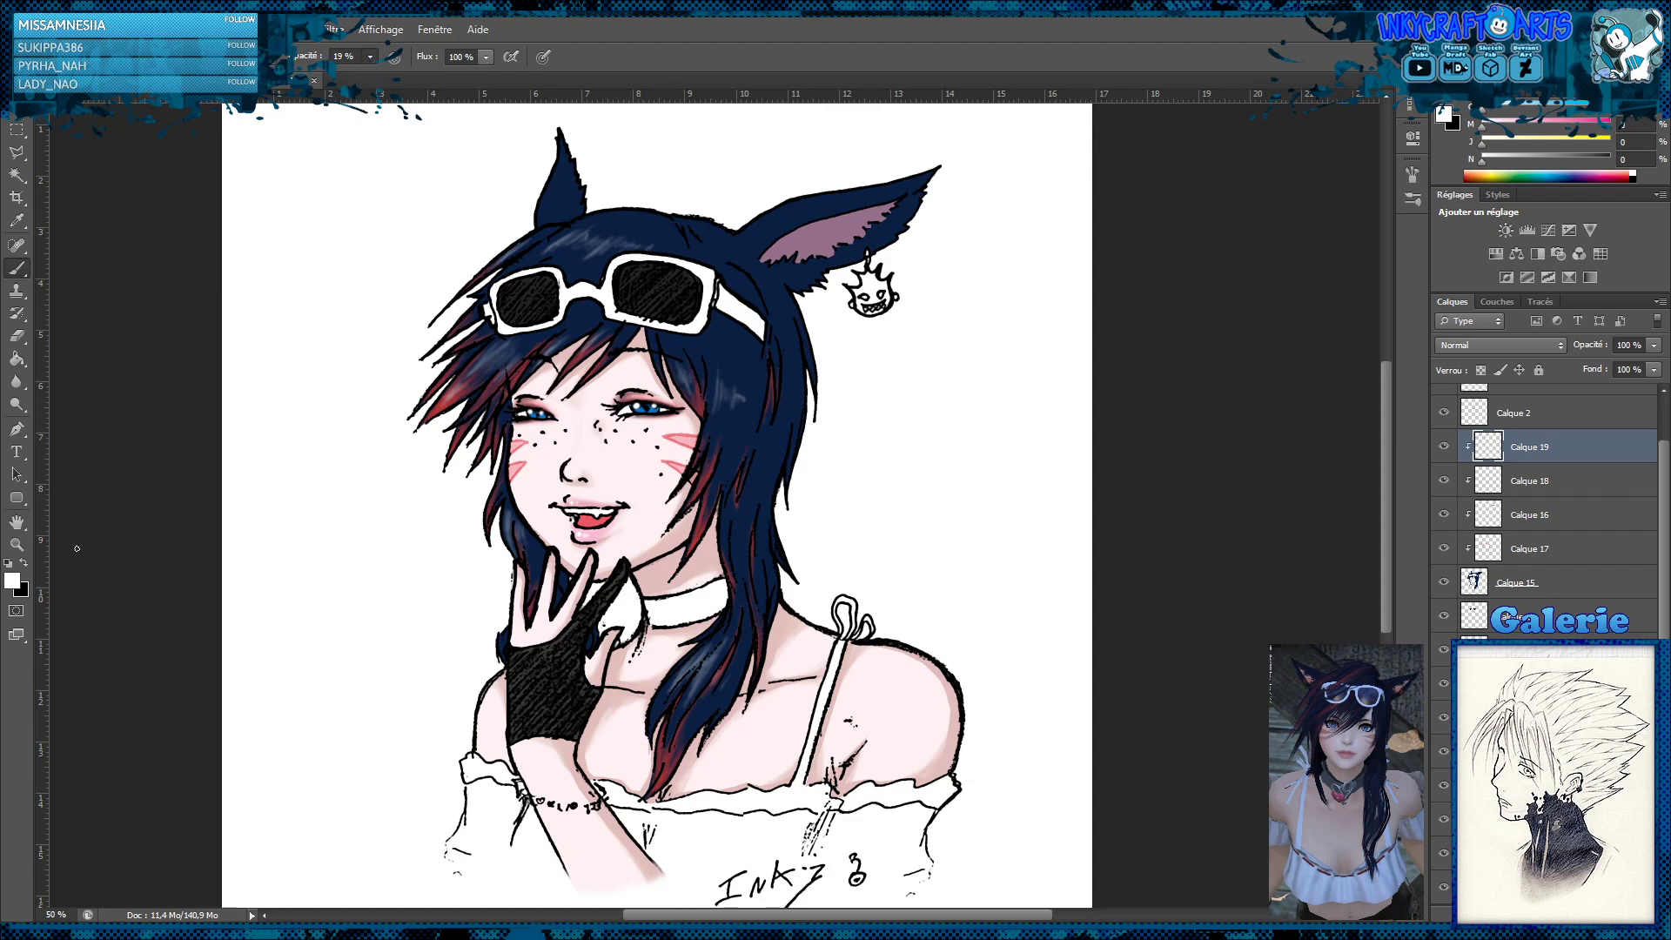
left_click(28, 562)
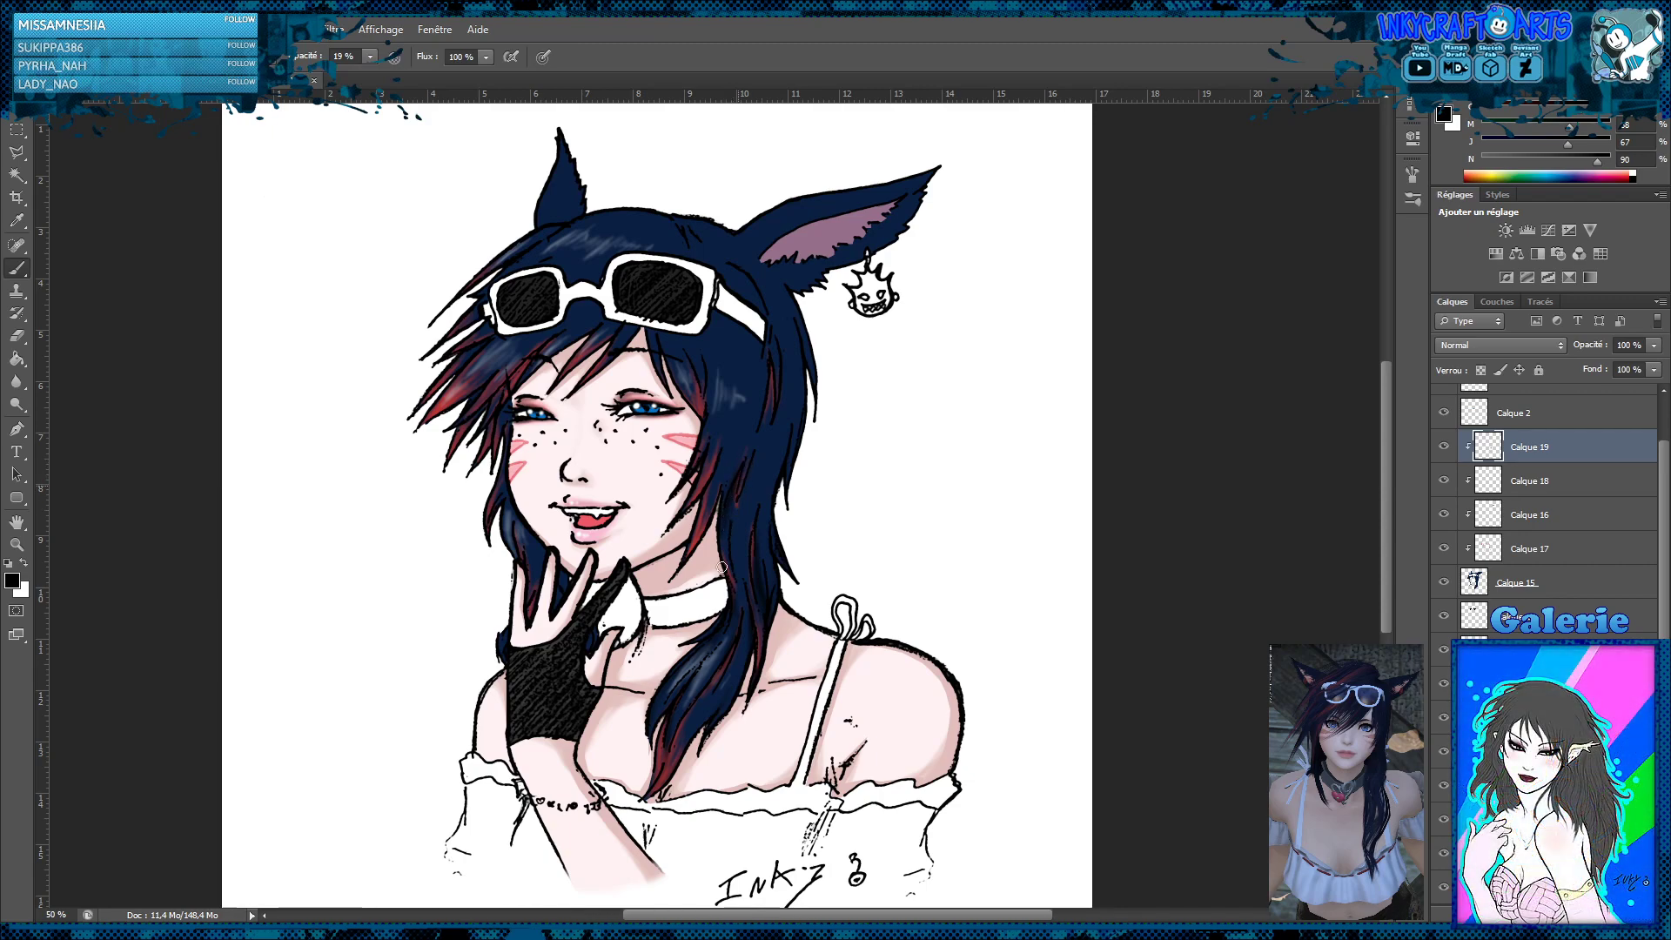
mouse_move(764, 534)
left_mouse_down()
mouse_move(797, 452)
mouse_move(765, 414)
left_mouse_up()
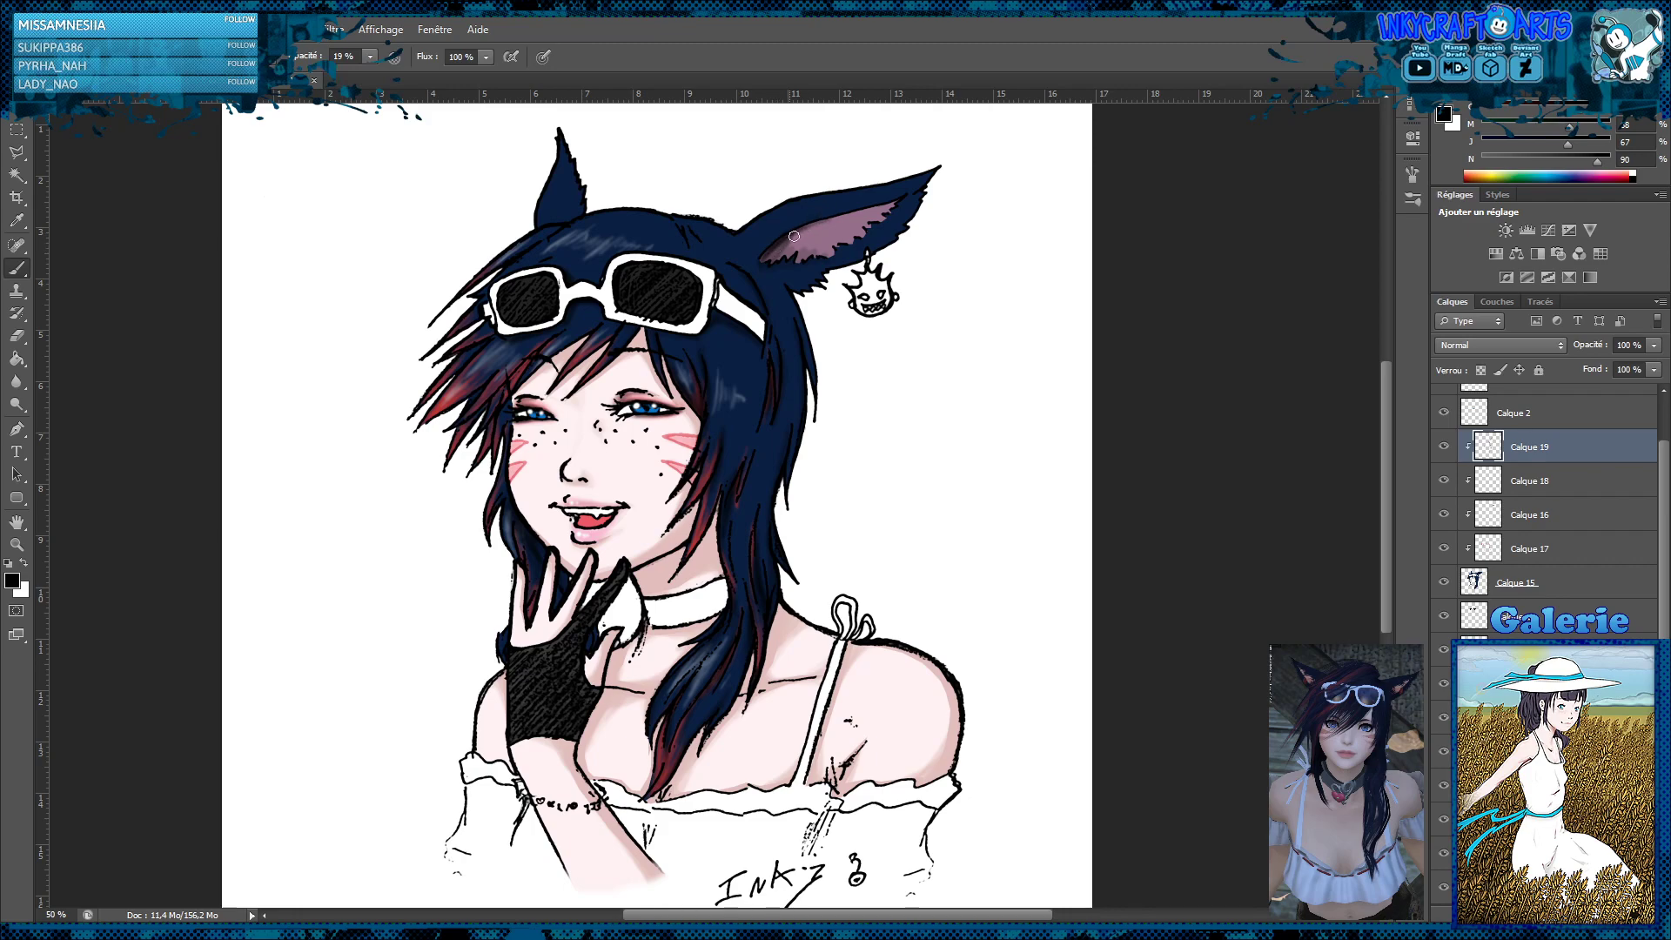
Shade the upper edge and base of the mauve inner ear with the dark brush, and switch to the Polygonal Lasso
left_click_drag(803, 238, 883, 206)
left_click_drag(776, 254, 770, 264)
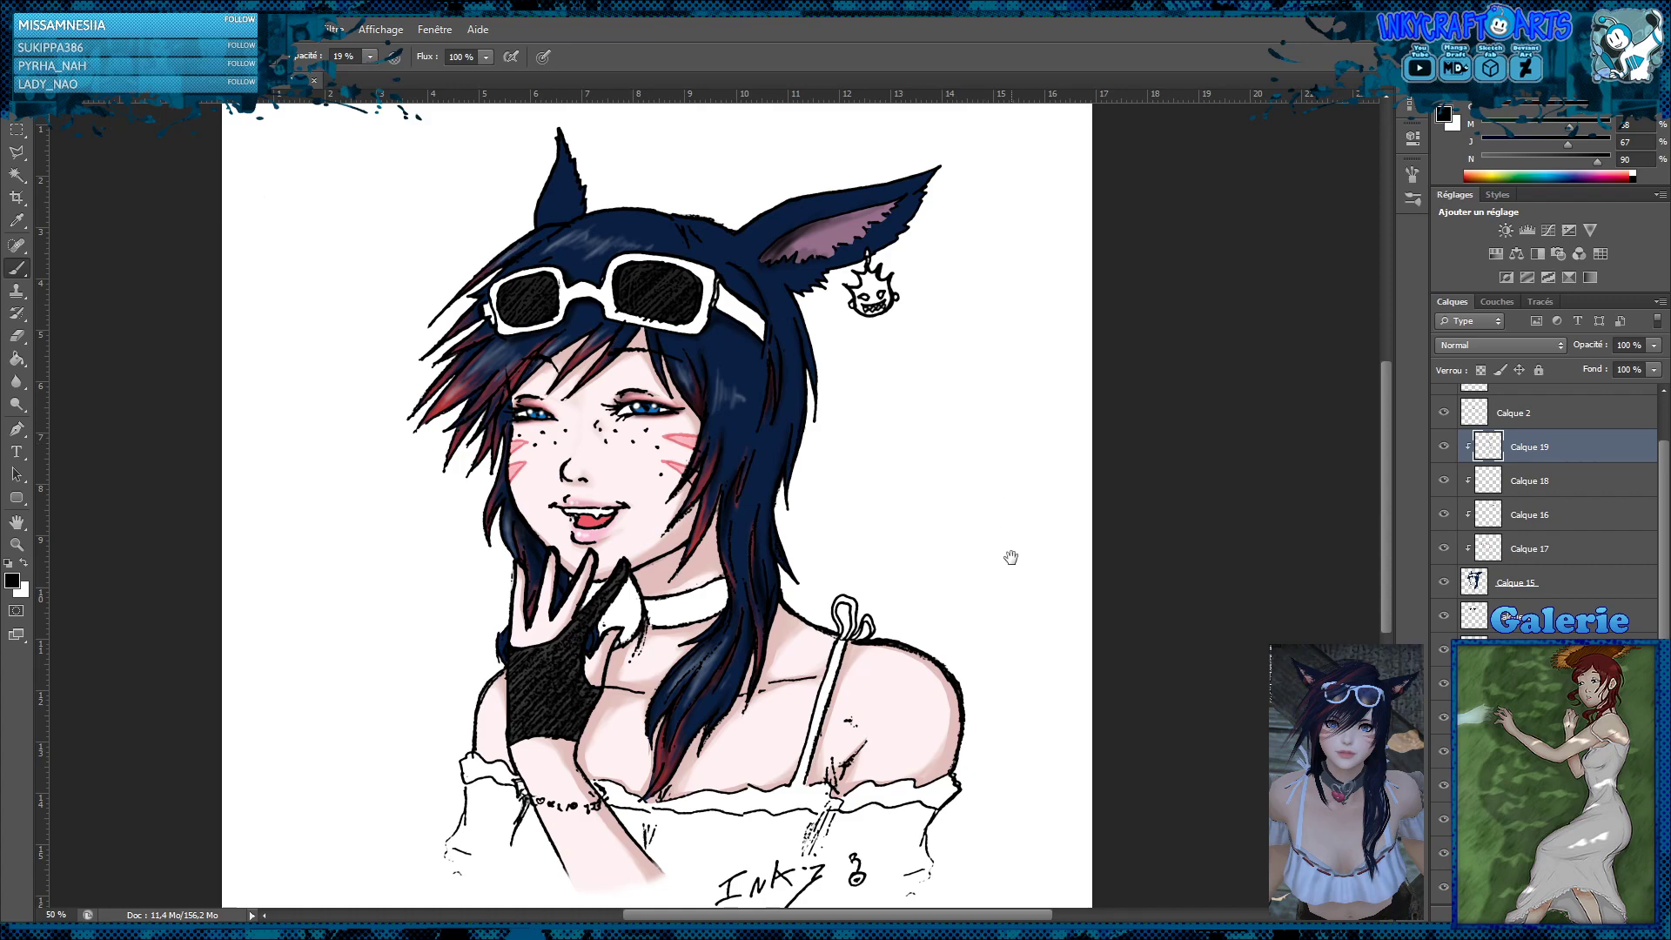
mouse_move(1008, 557)
left_mouse_down()
mouse_move(1000, 503)
mouse_move(992, 525)
left_mouse_up()
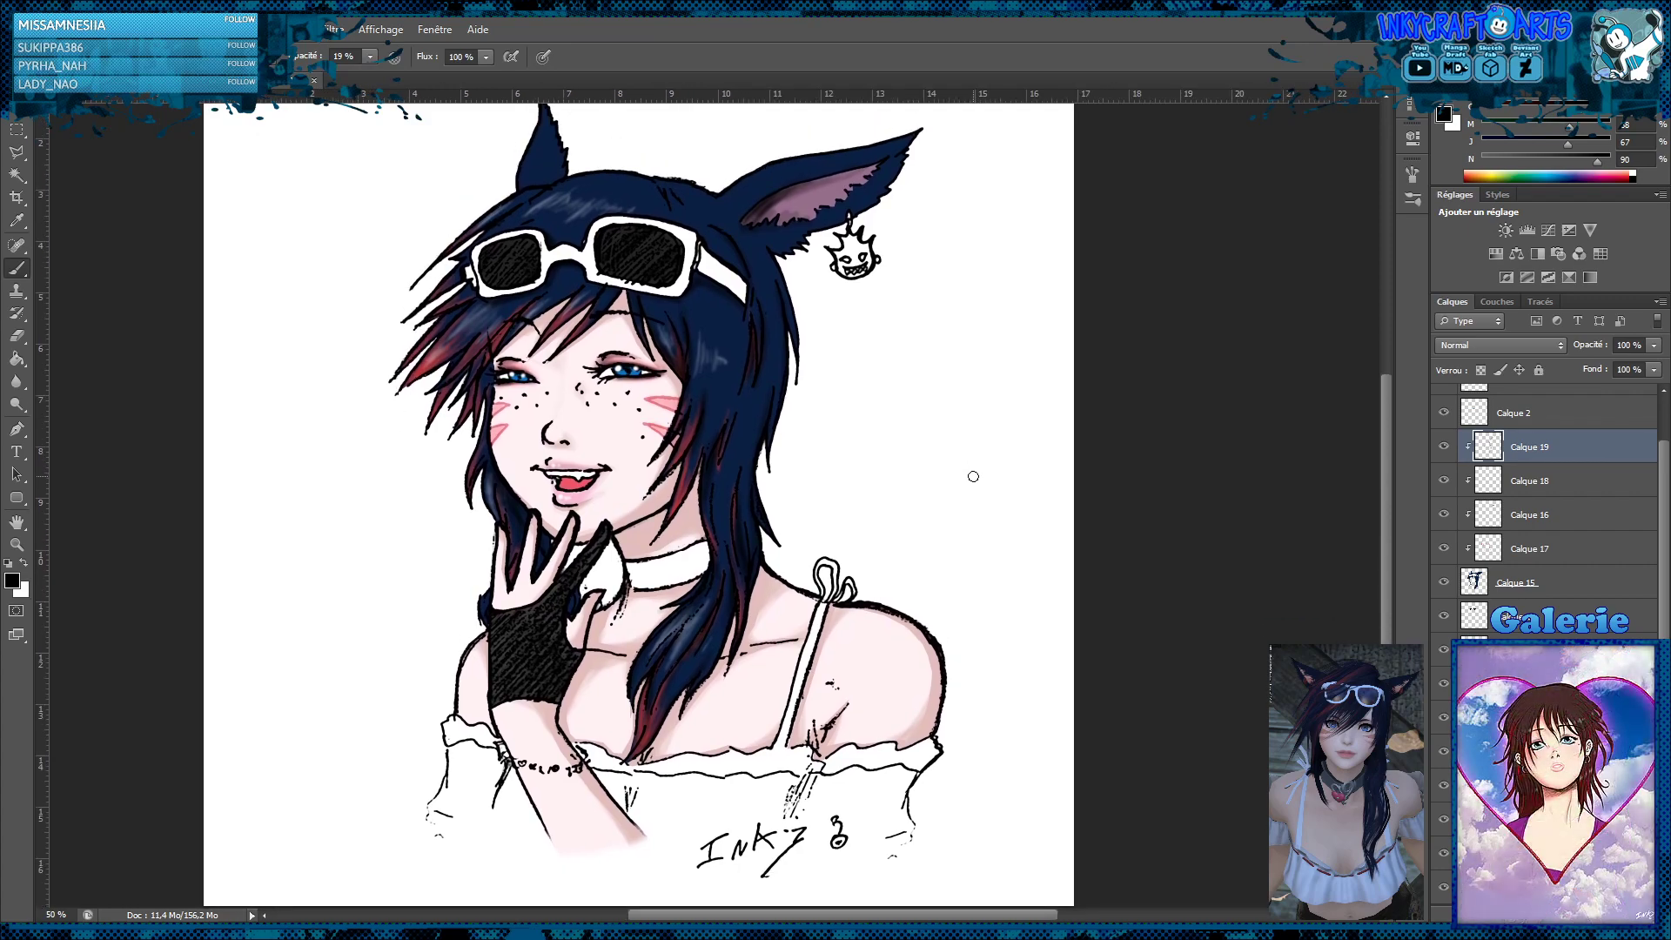
left_click_drag(977, 492, 985, 516)
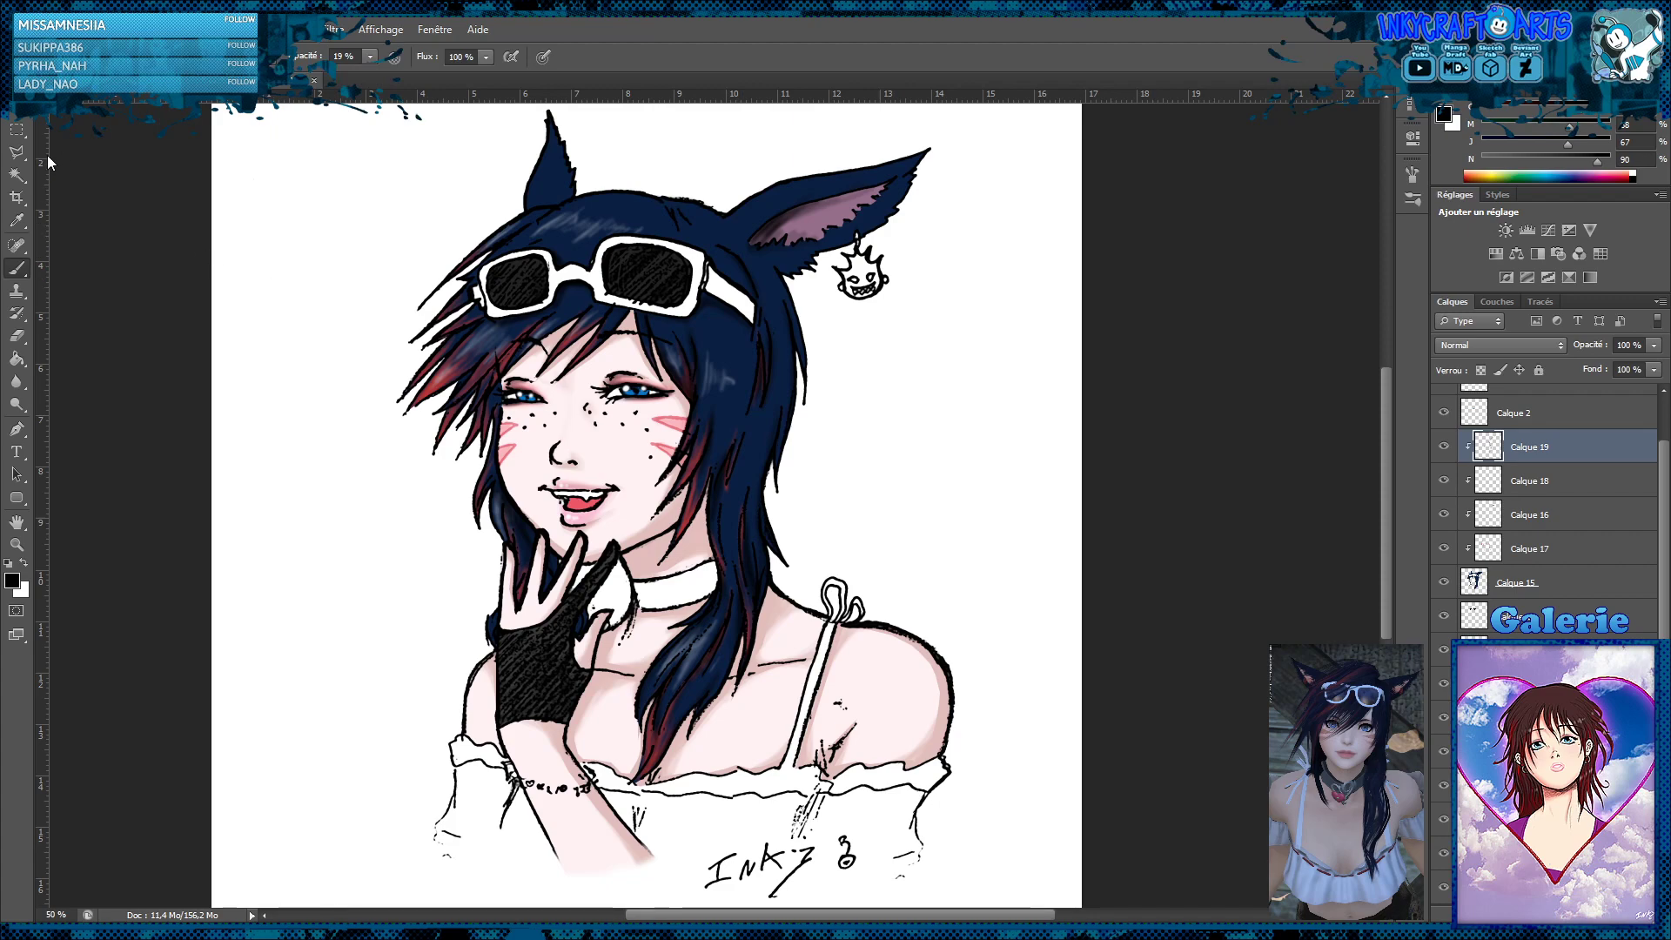
left_click(17, 154)
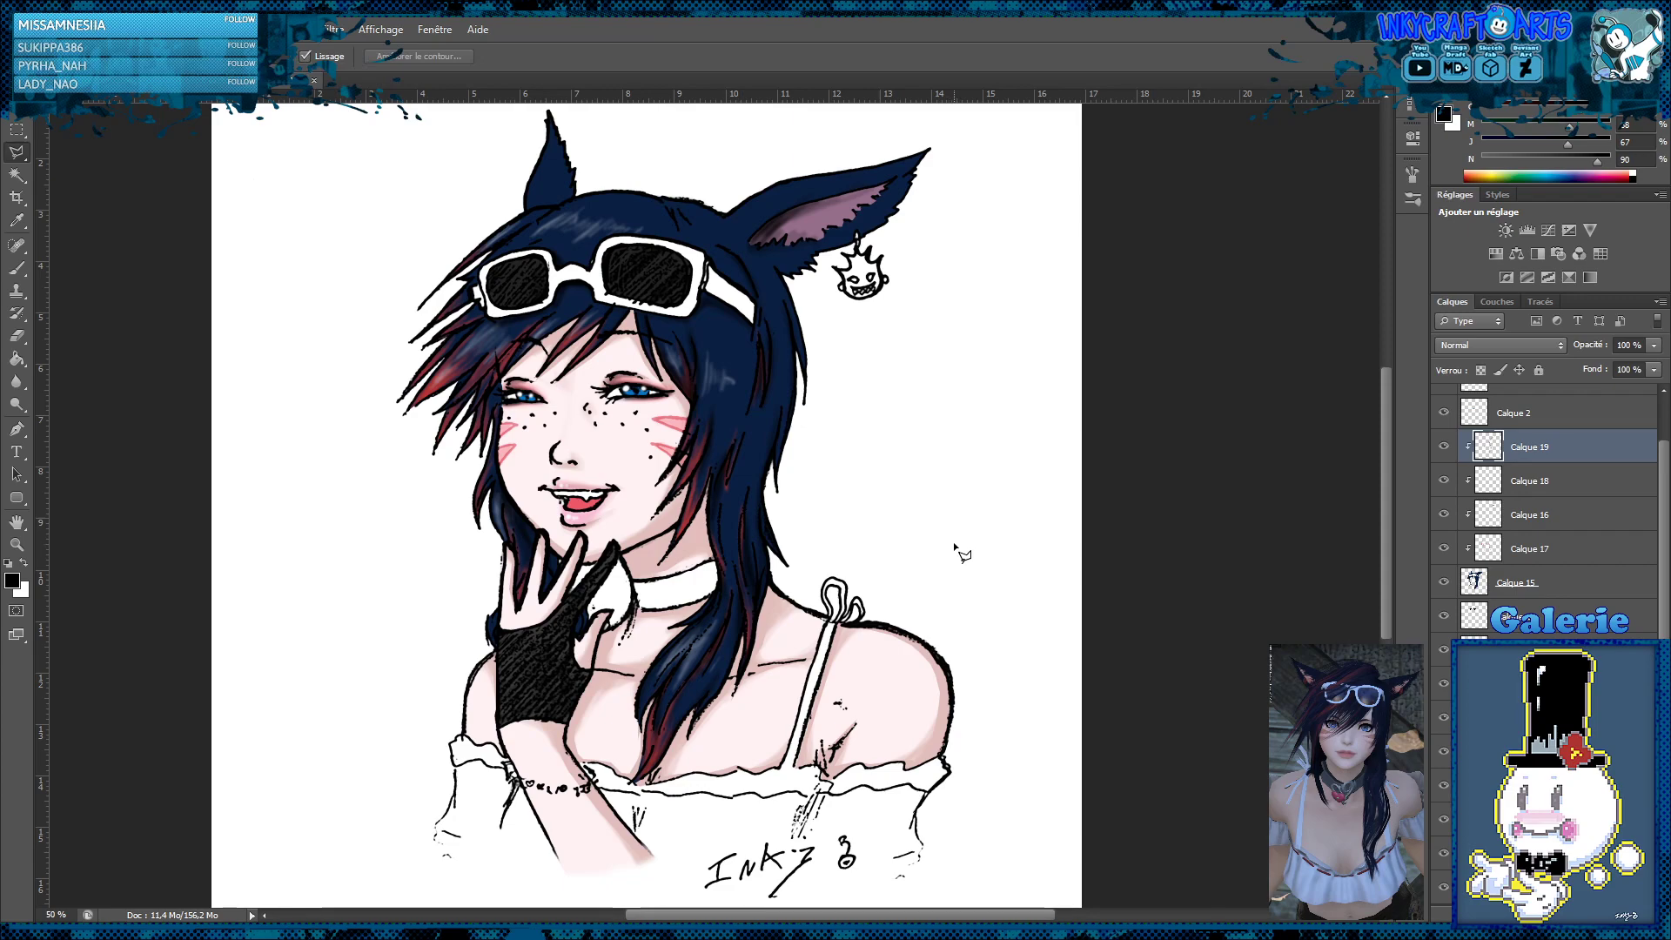
Soften the dark shading on Calque 19 at the base of the large ear and down the long side hair with the Blur tool
left_click(18, 131)
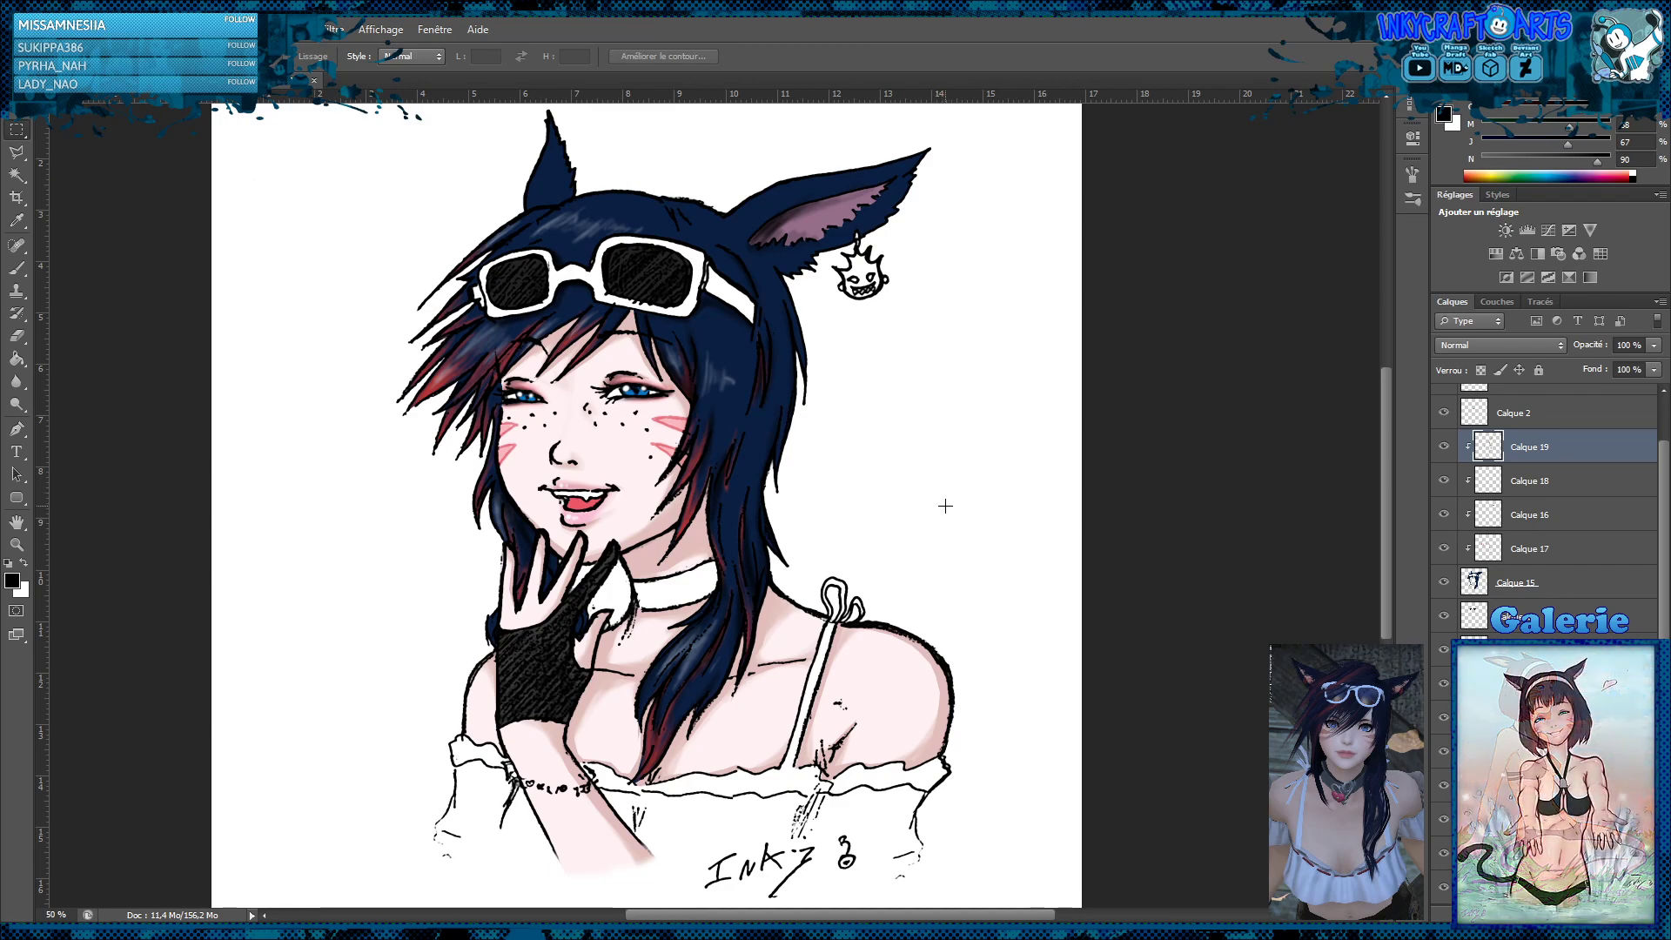
left_click(16, 381)
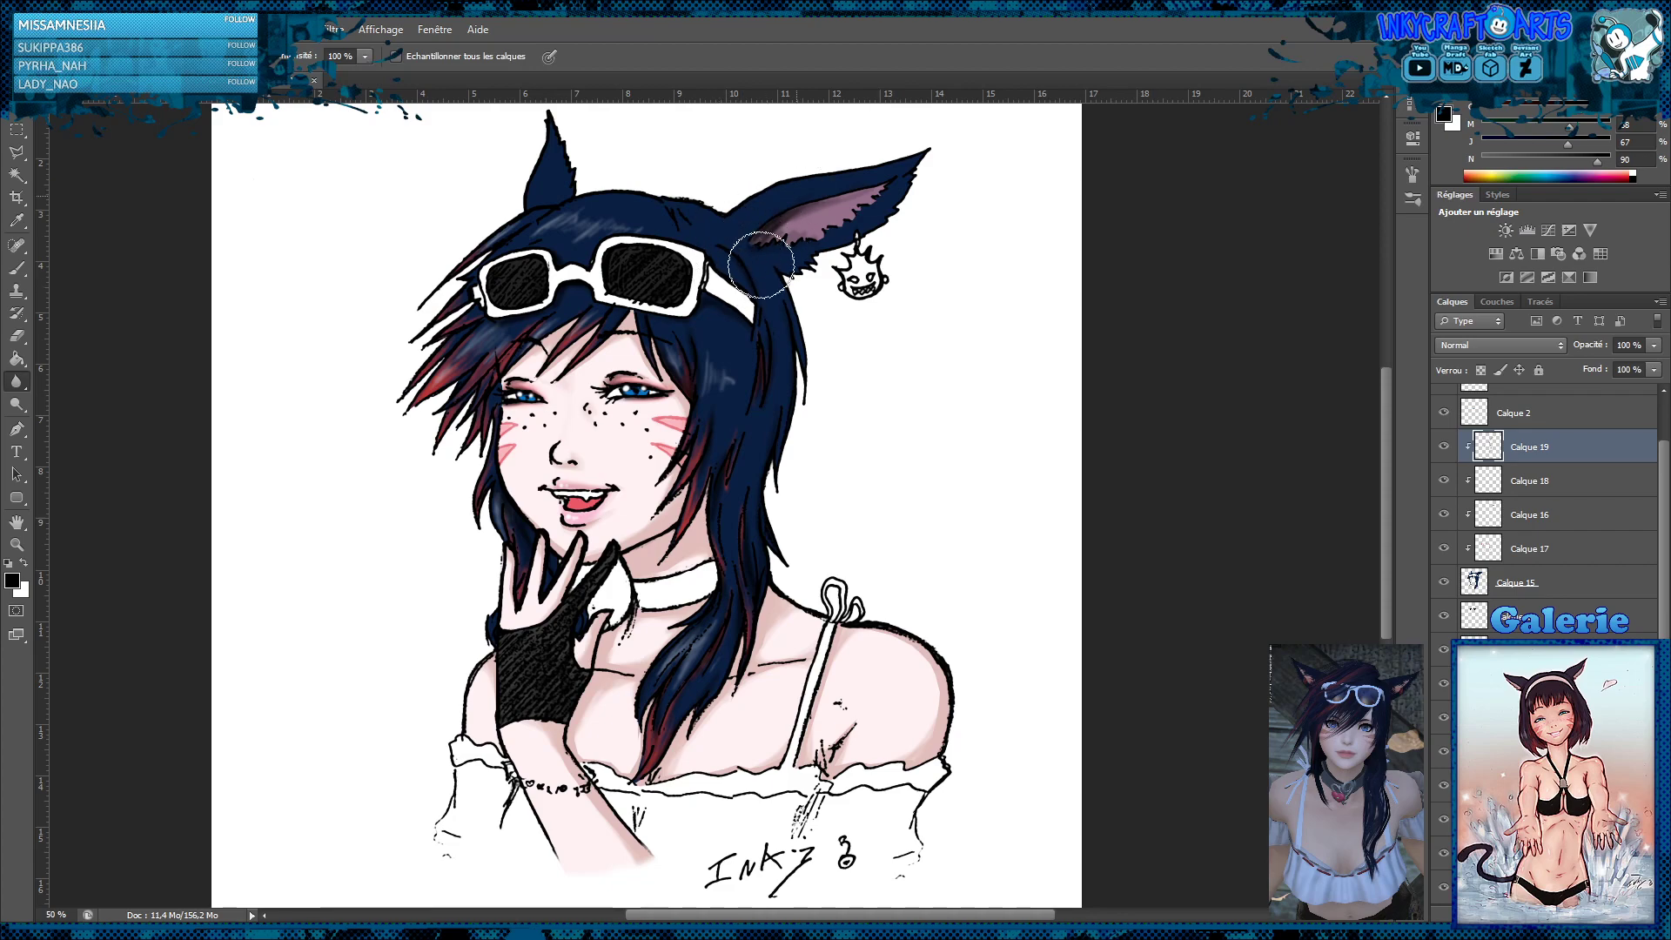
mouse_move(762, 264)
left_mouse_down()
mouse_move(872, 198)
mouse_move(750, 253)
left_mouse_up()
mouse_move(730, 345)
left_mouse_down()
mouse_move(757, 389)
mouse_move(760, 504)
mouse_move(752, 521)
mouse_move(744, 504)
mouse_move(737, 623)
left_mouse_up()
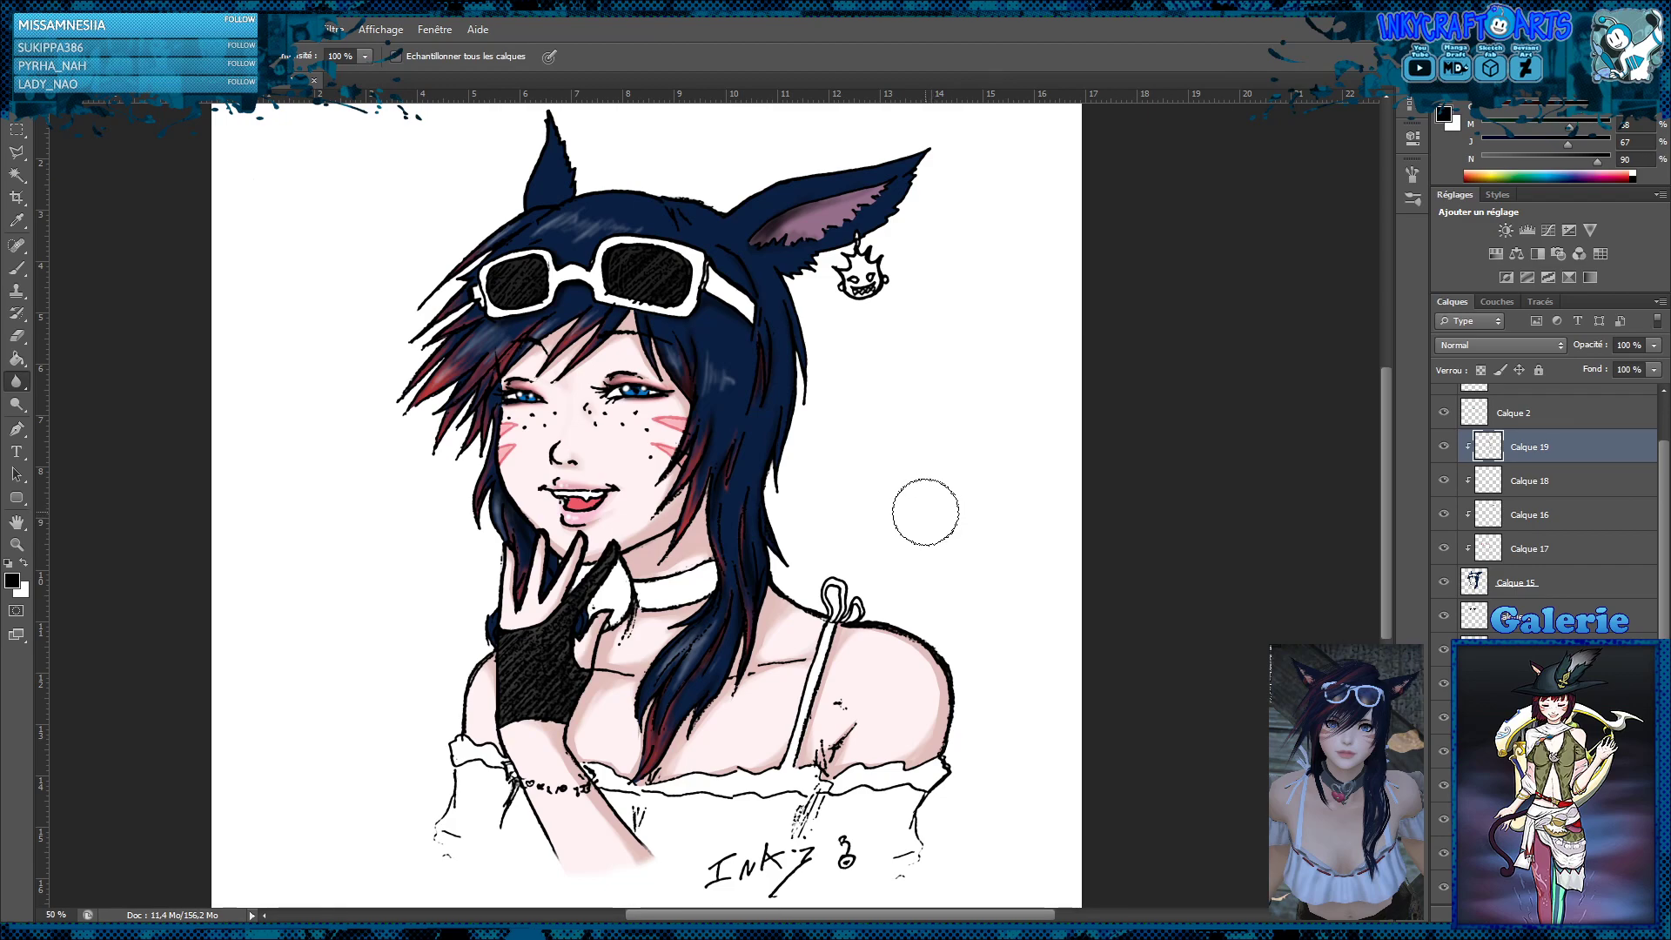
Add a new layer above Calque 12 and paint white glints on both sunglasses lenses with the brush at 99% opacity
left_click(17, 268)
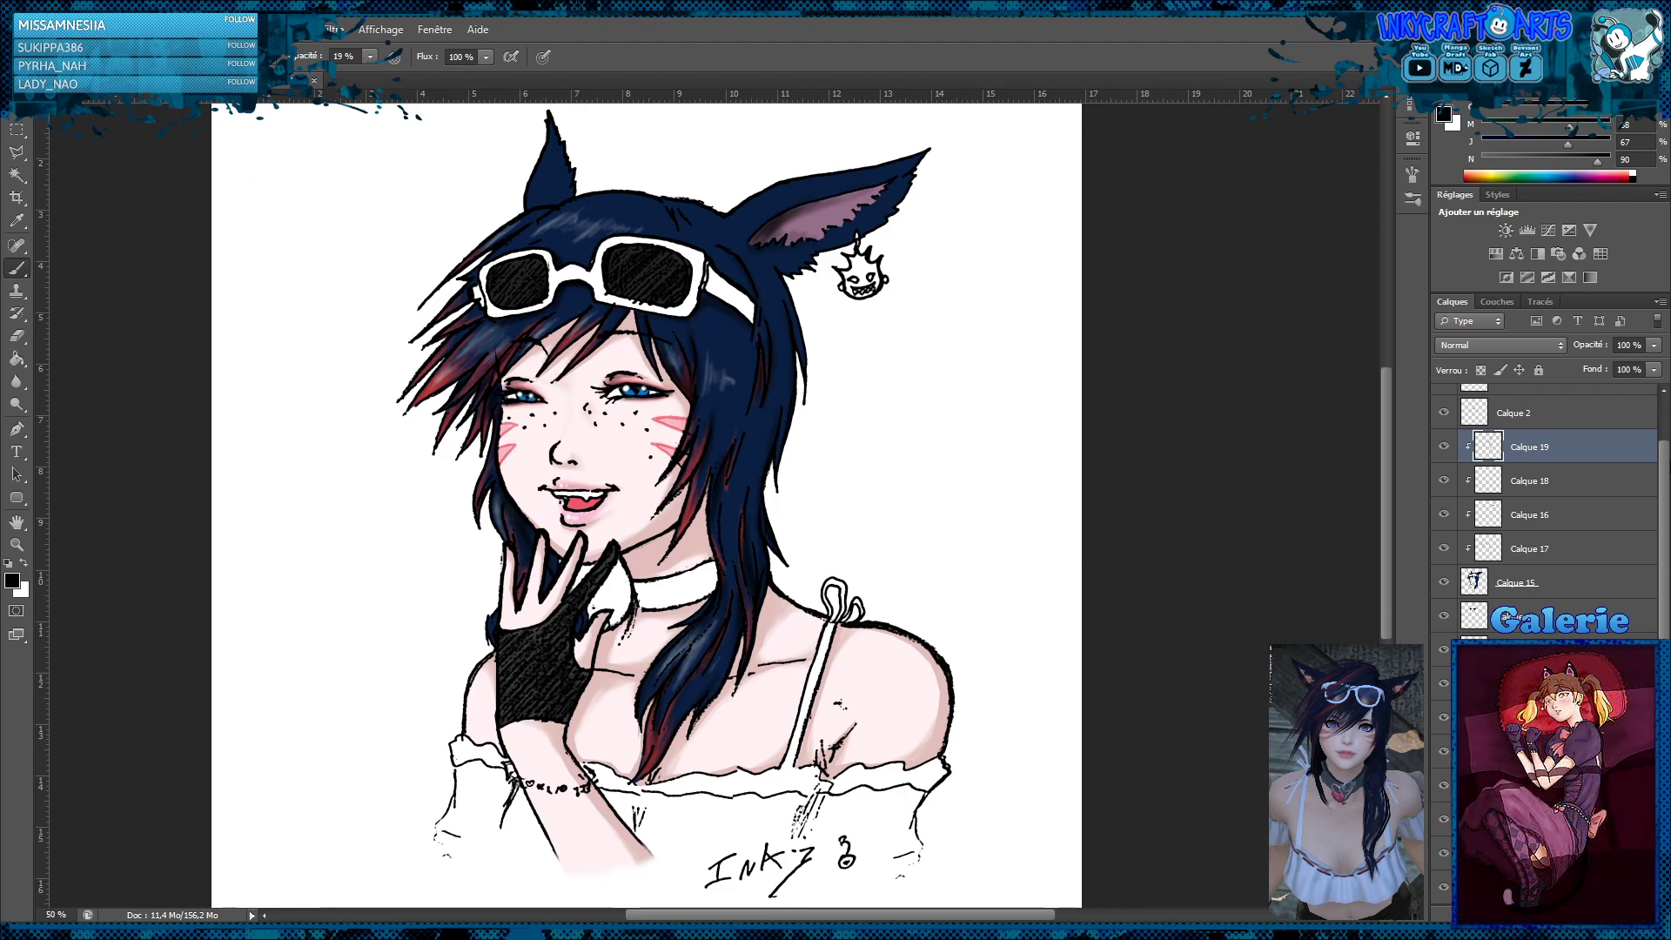
scroll(1663, 482, "up", 2)
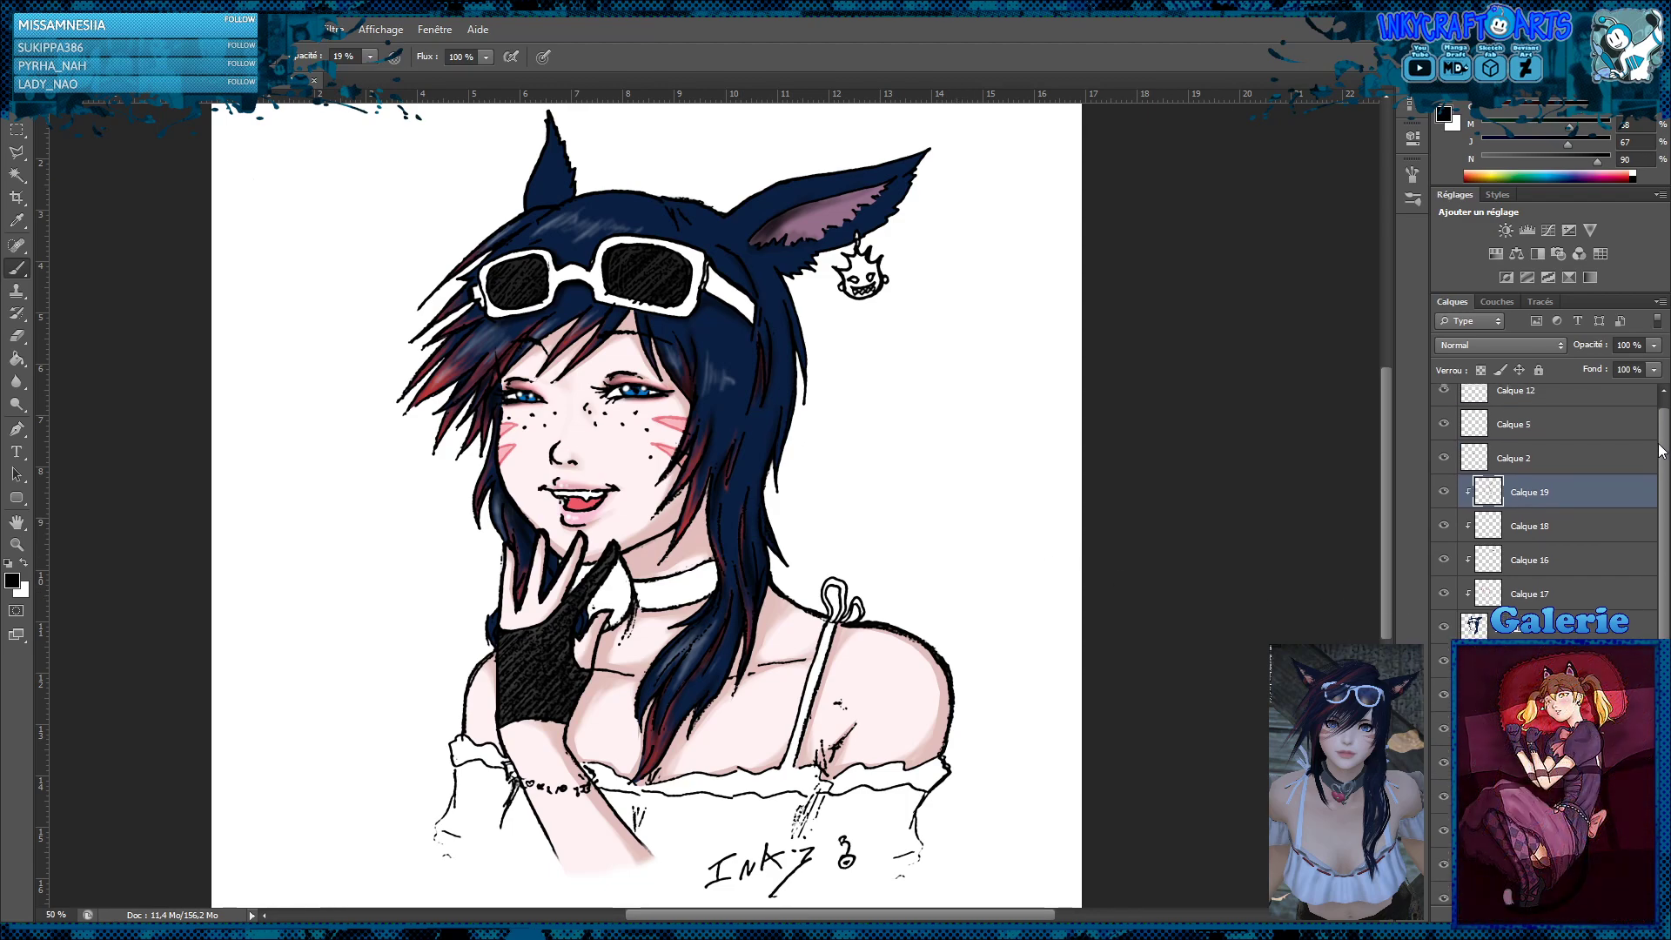
left_click(1543, 412)
key("ctrl+shift+alt+n")
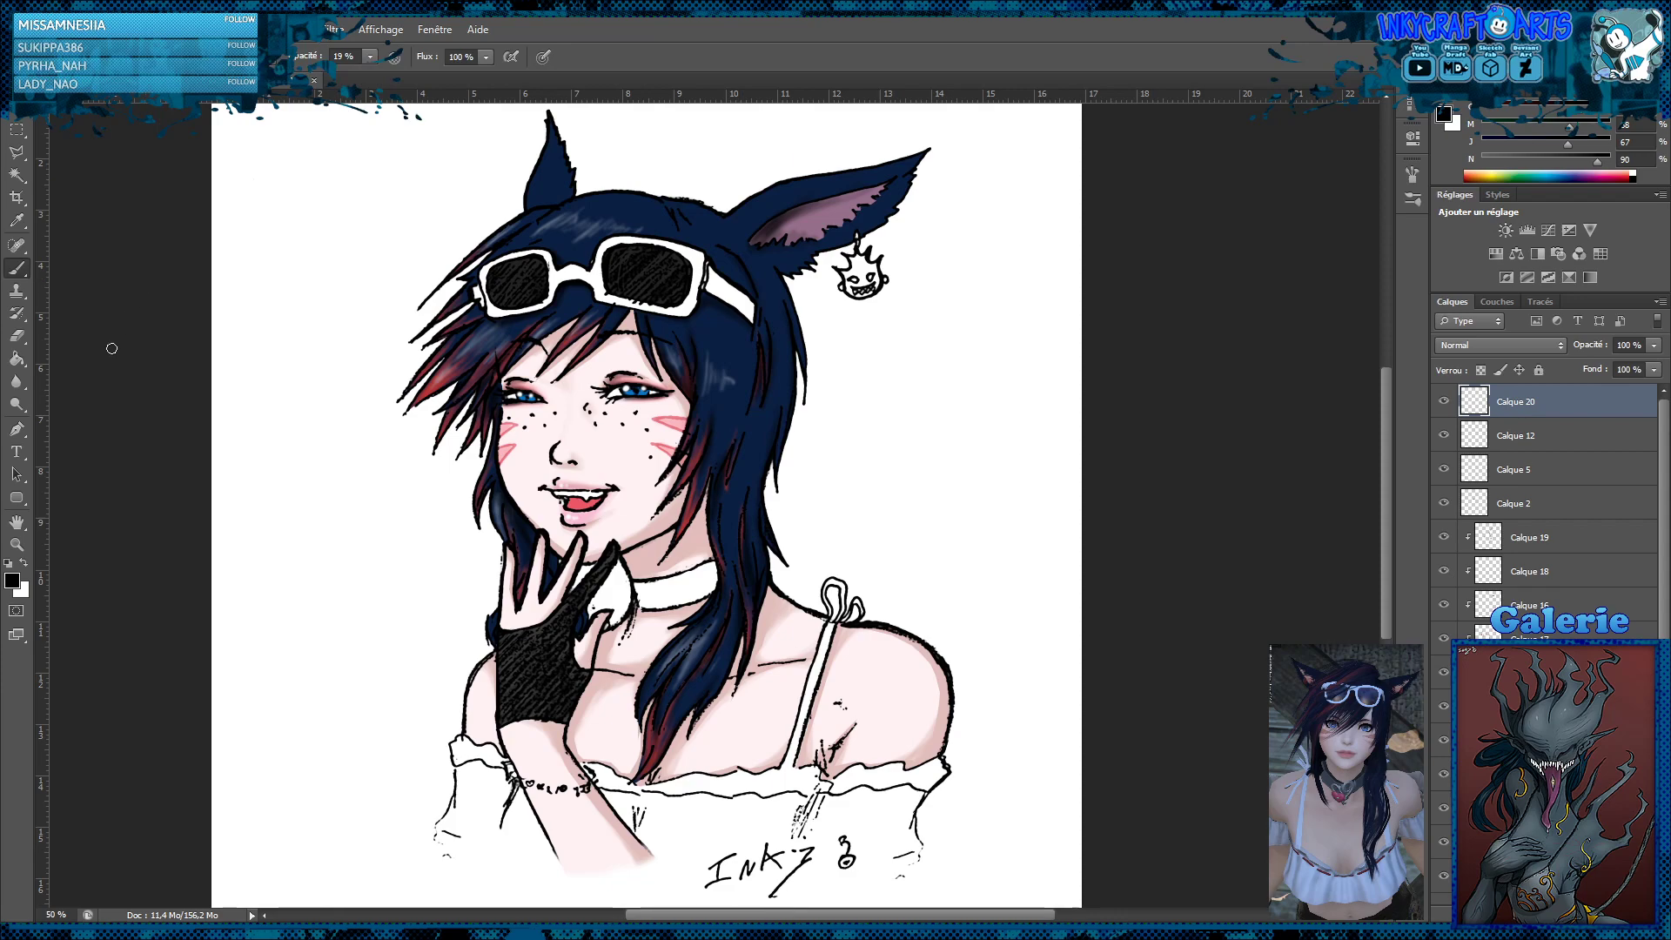
left_click(25, 566)
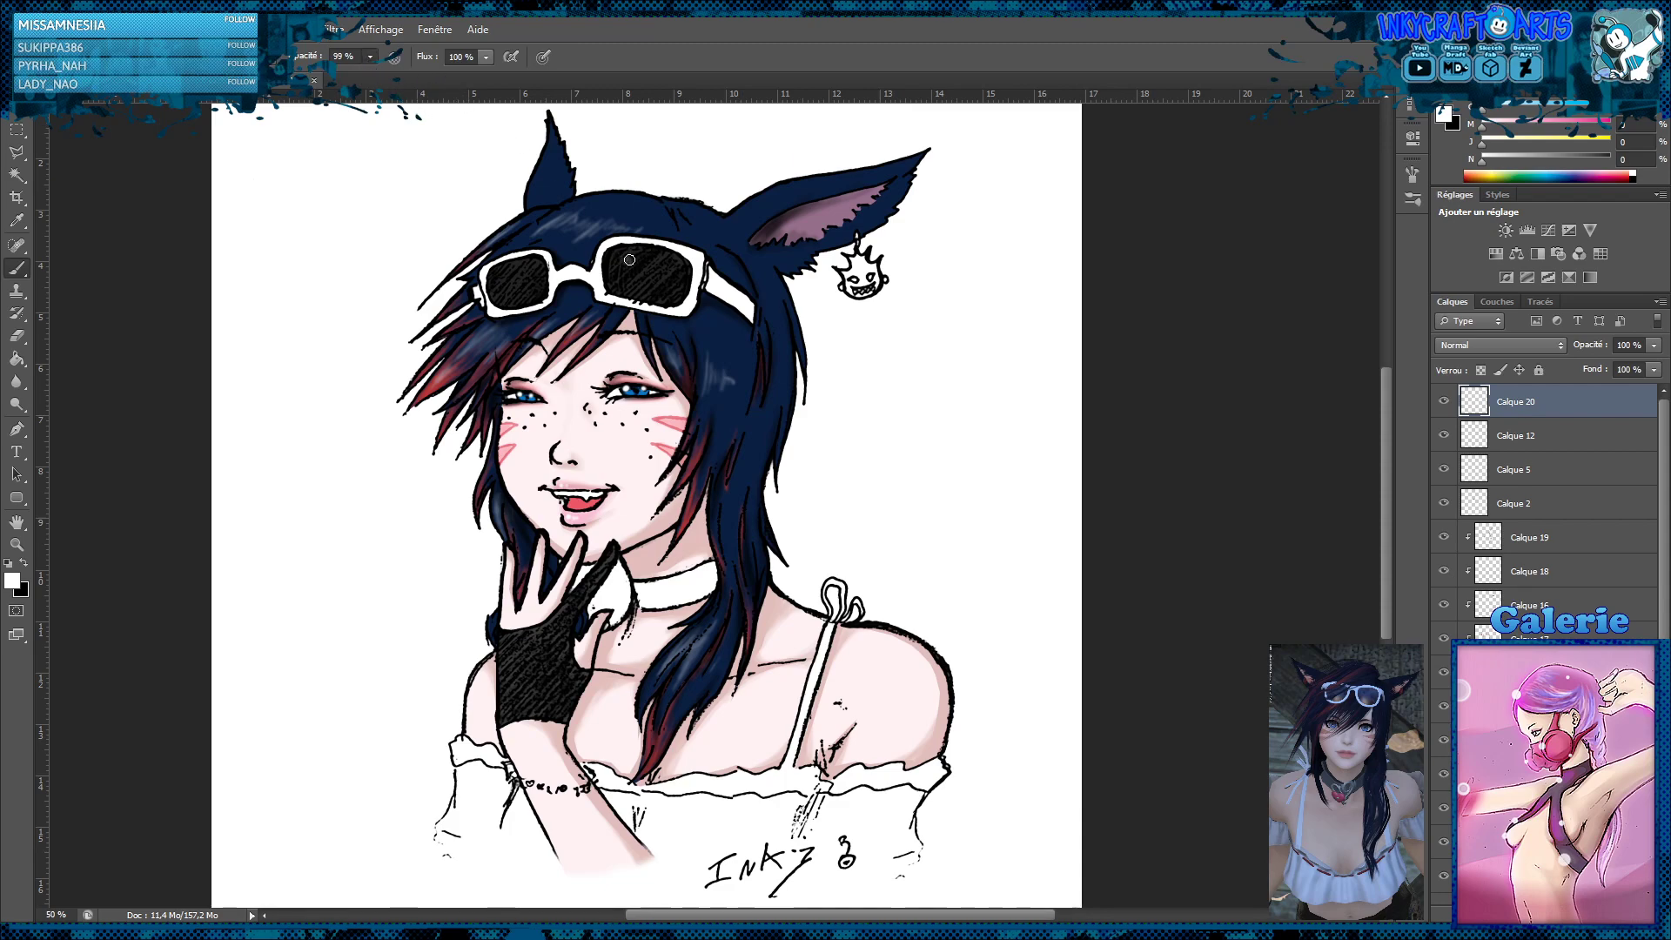
key("9")
key("9")
left_click_drag(633, 260, 625, 262)
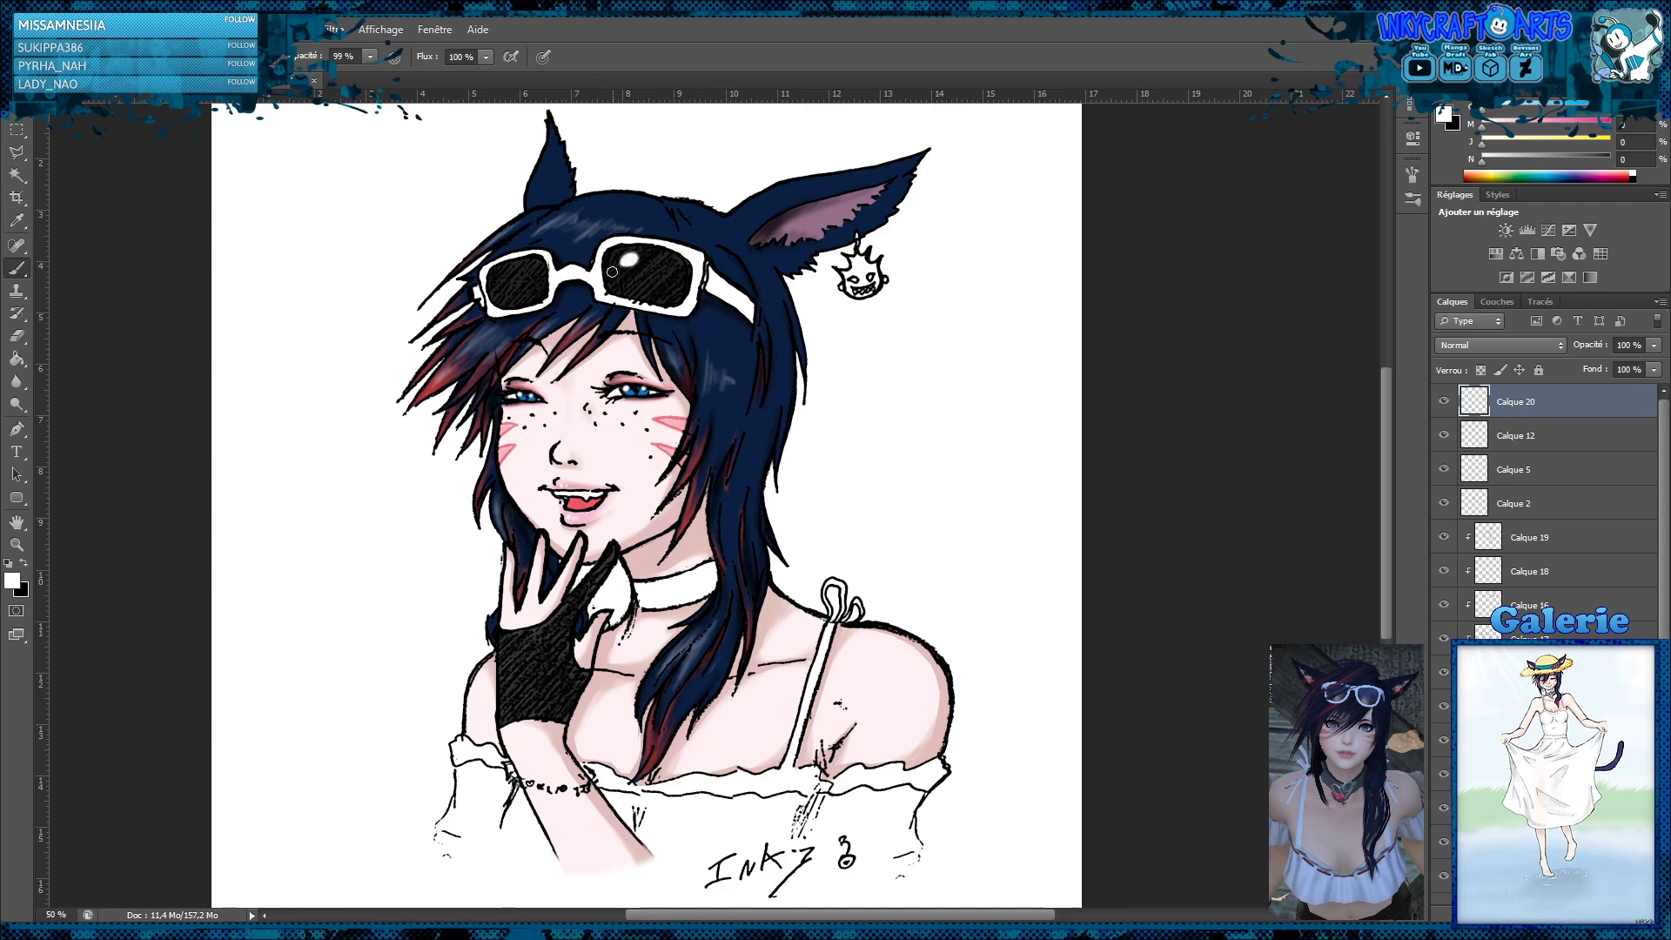
left_click(502, 277)
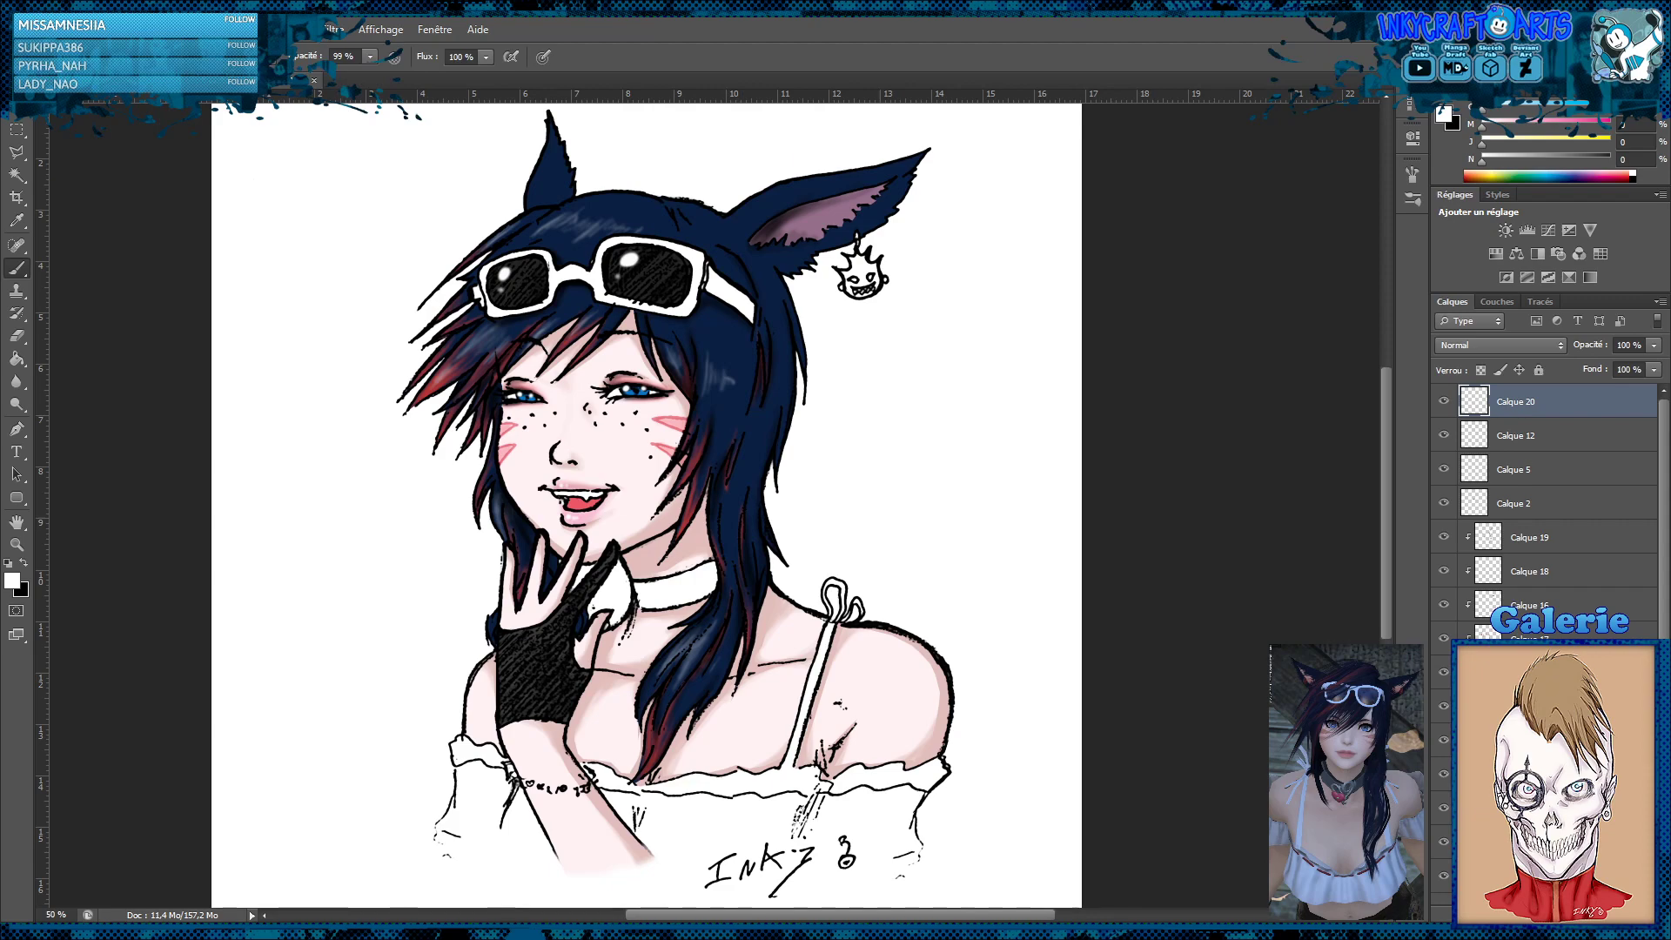
Select the neck choker on a new top layer, fill it with peach at 22% yellow, and blend the layer as Produit
key("ctrl+alt+shift+n")
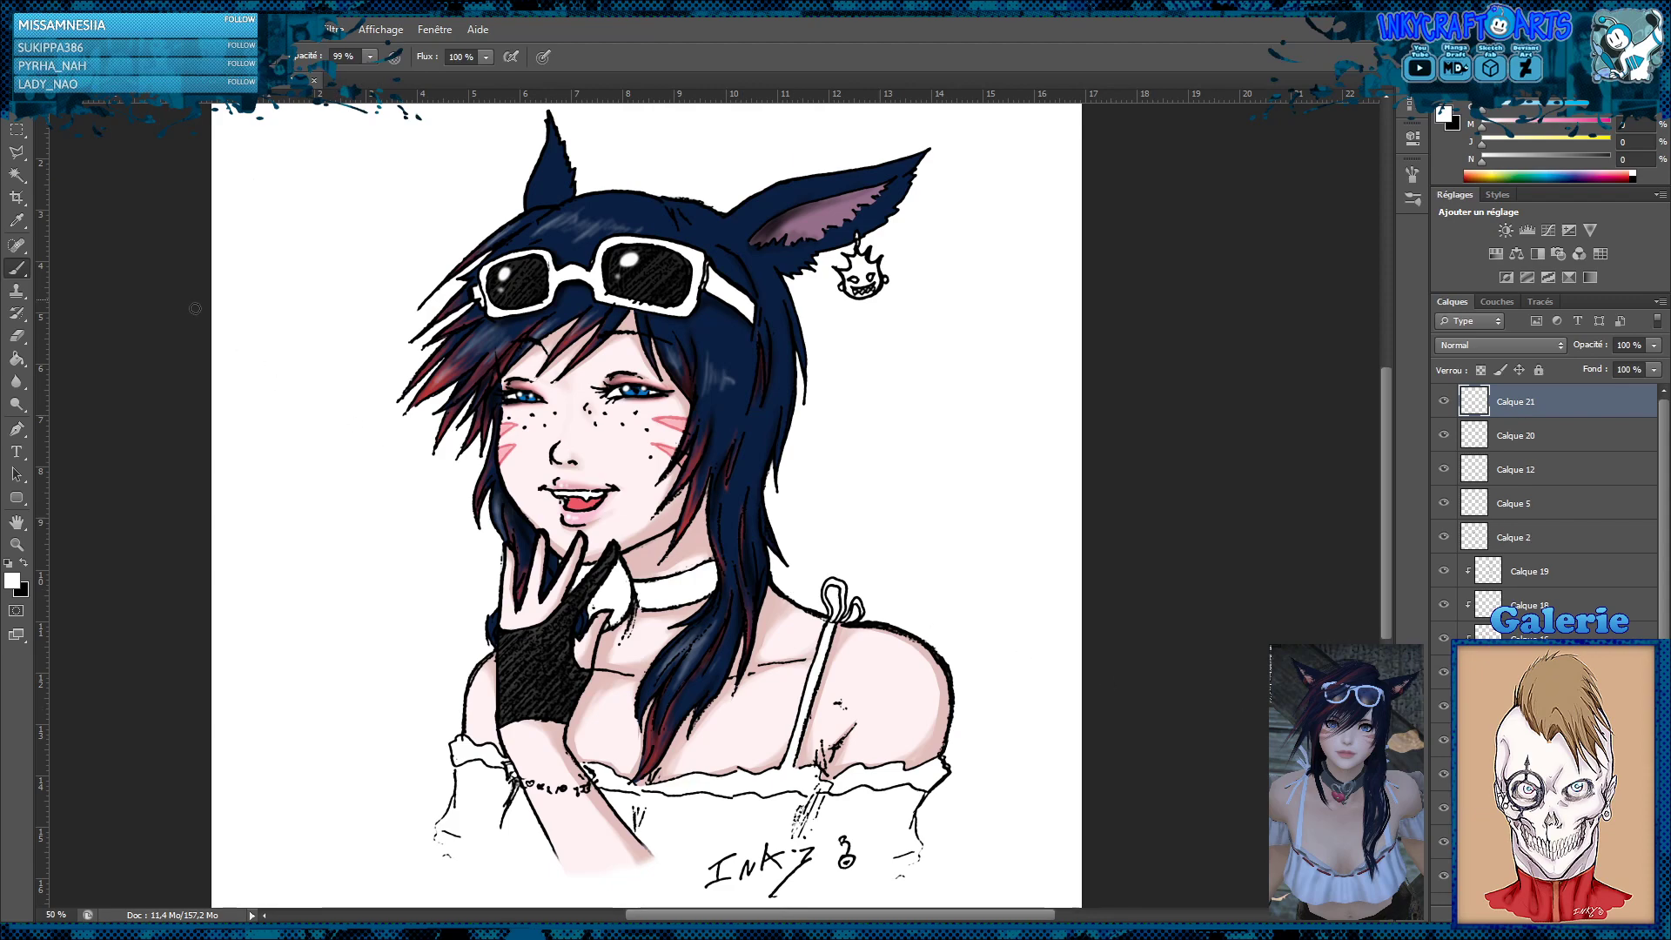
left_click(17, 155)
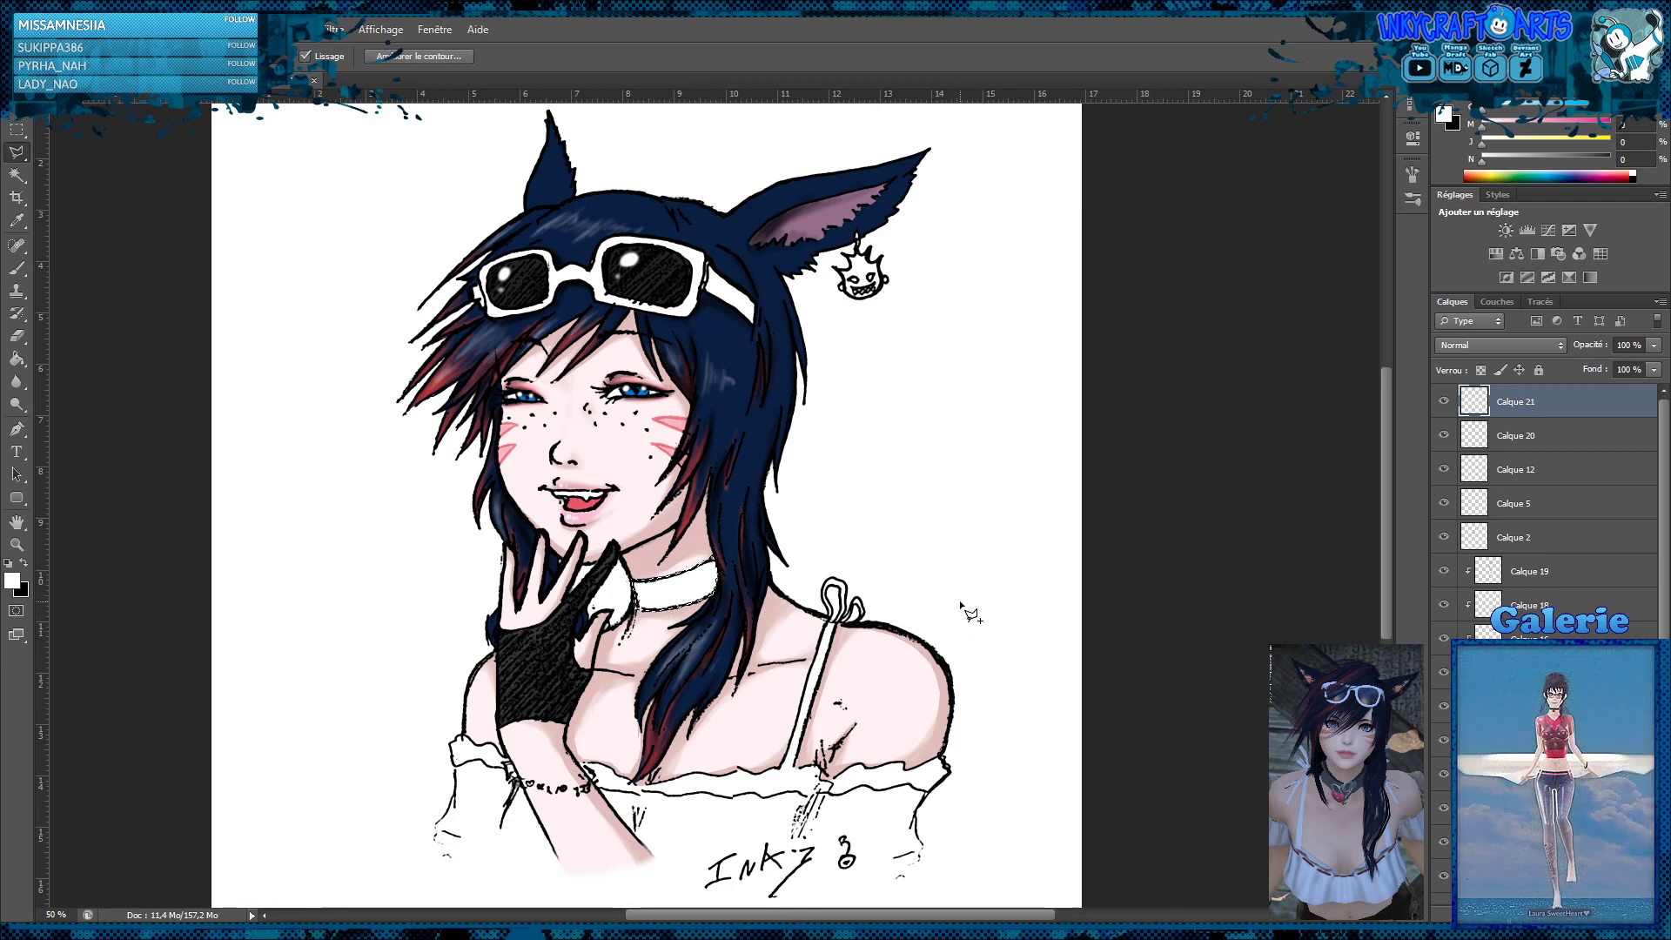
left_click(16, 358)
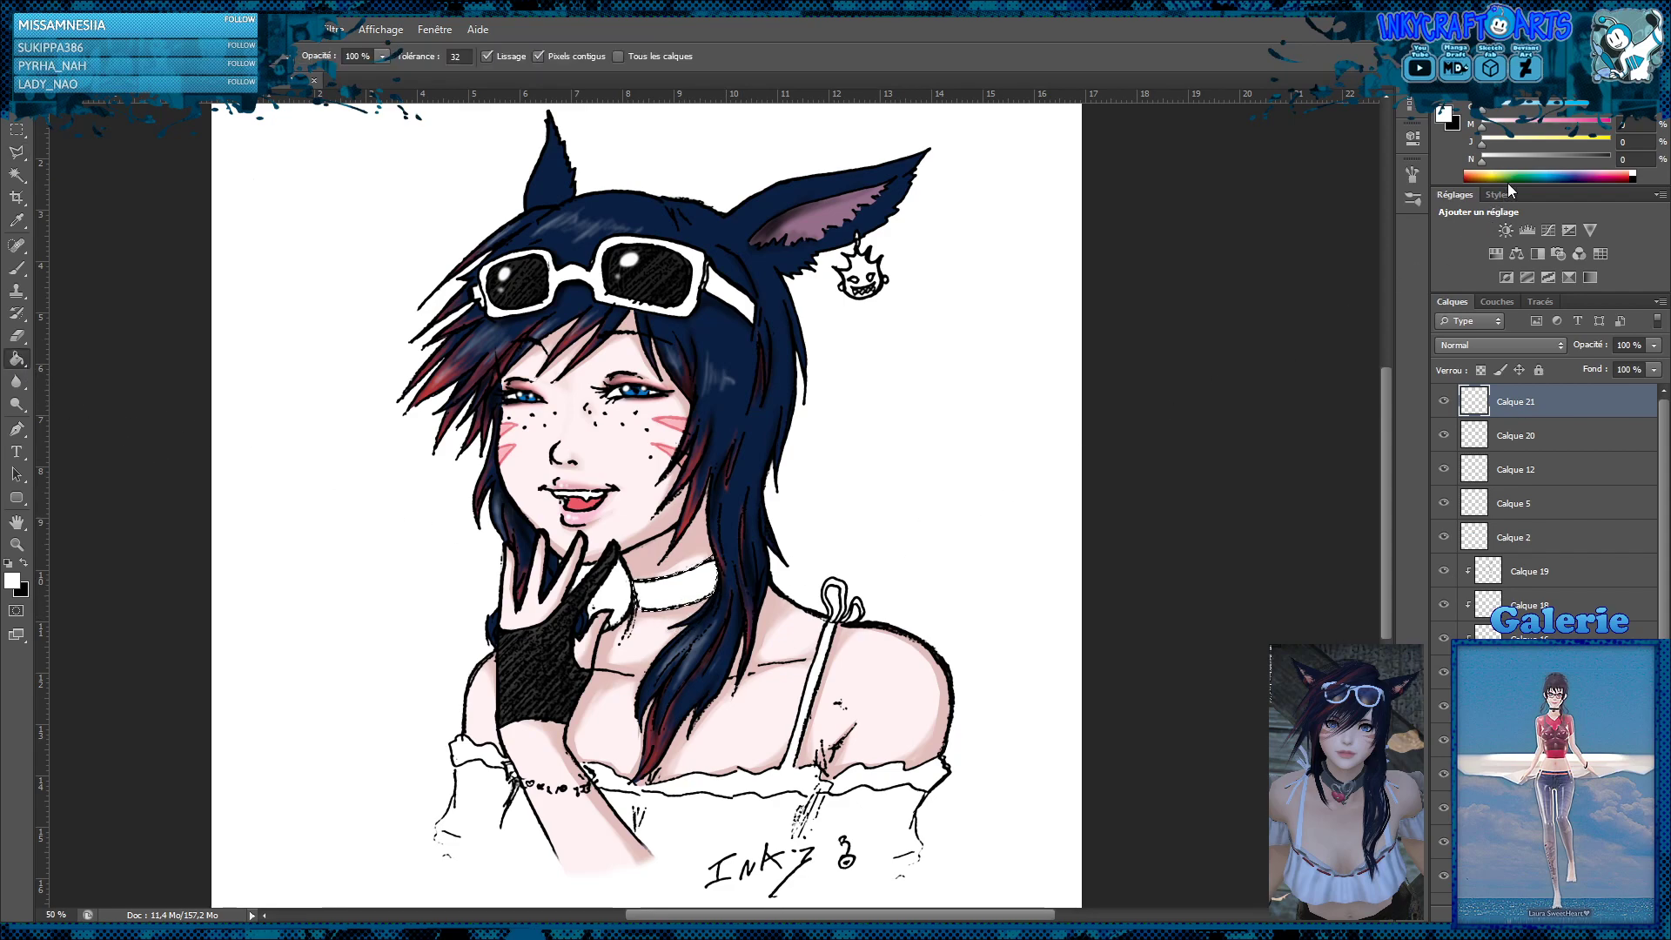
left_click(1510, 126)
left_click(1509, 143)
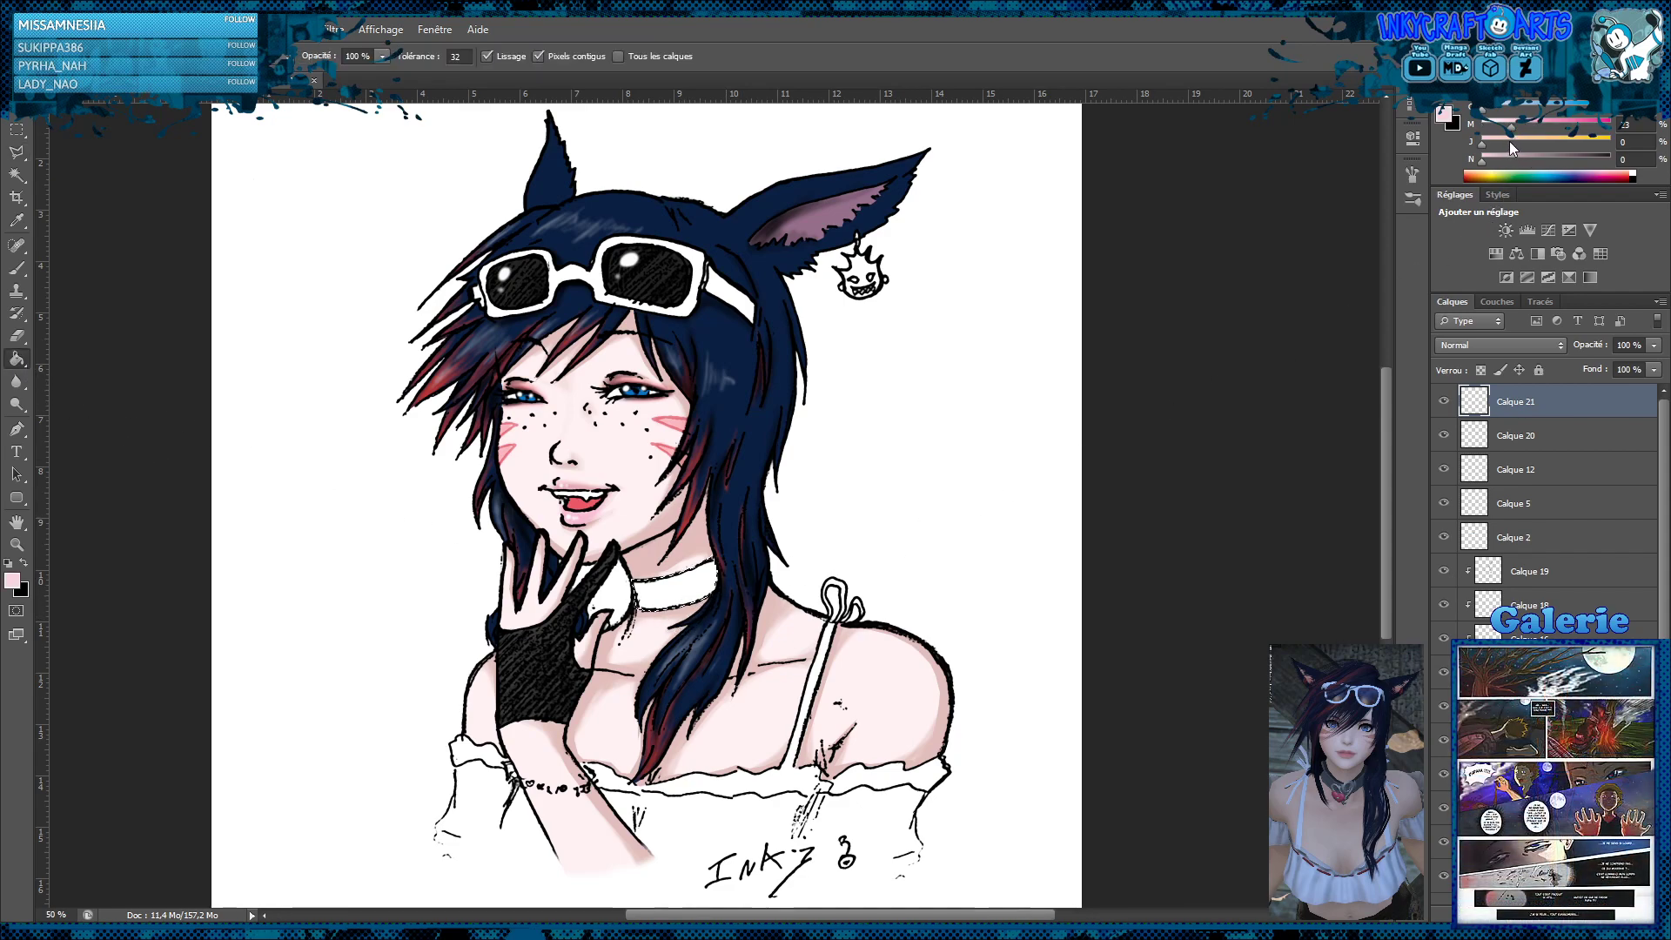
left_click(1519, 126)
left_click(700, 598)
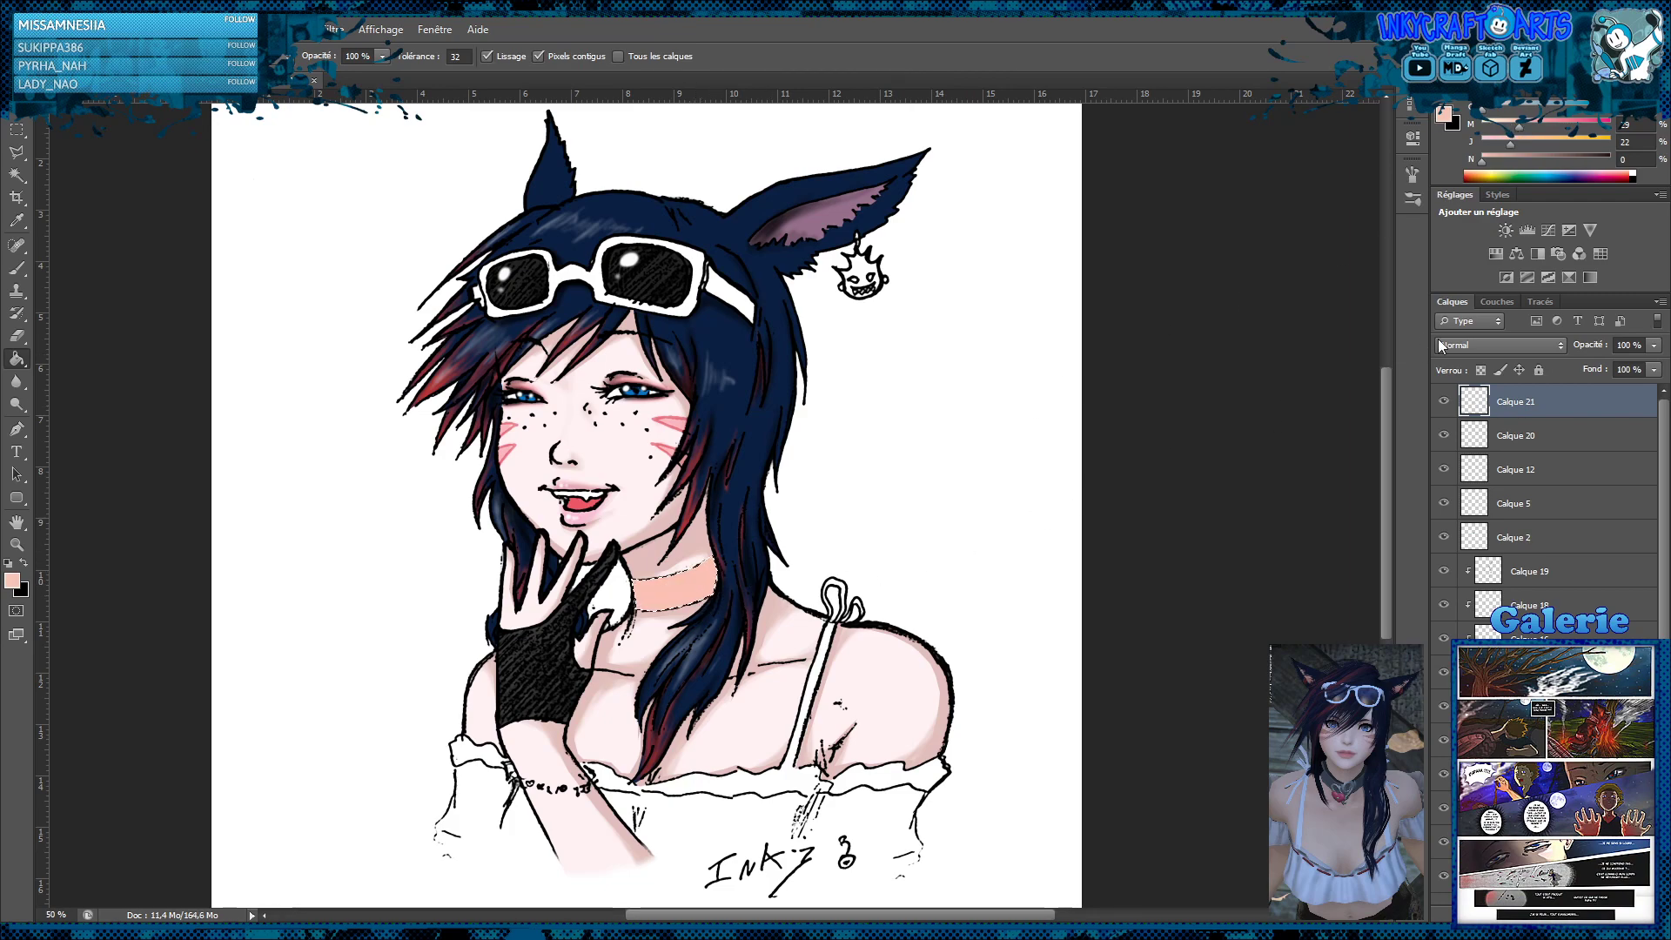
left_click(1502, 351)
left_click(1453, 419)
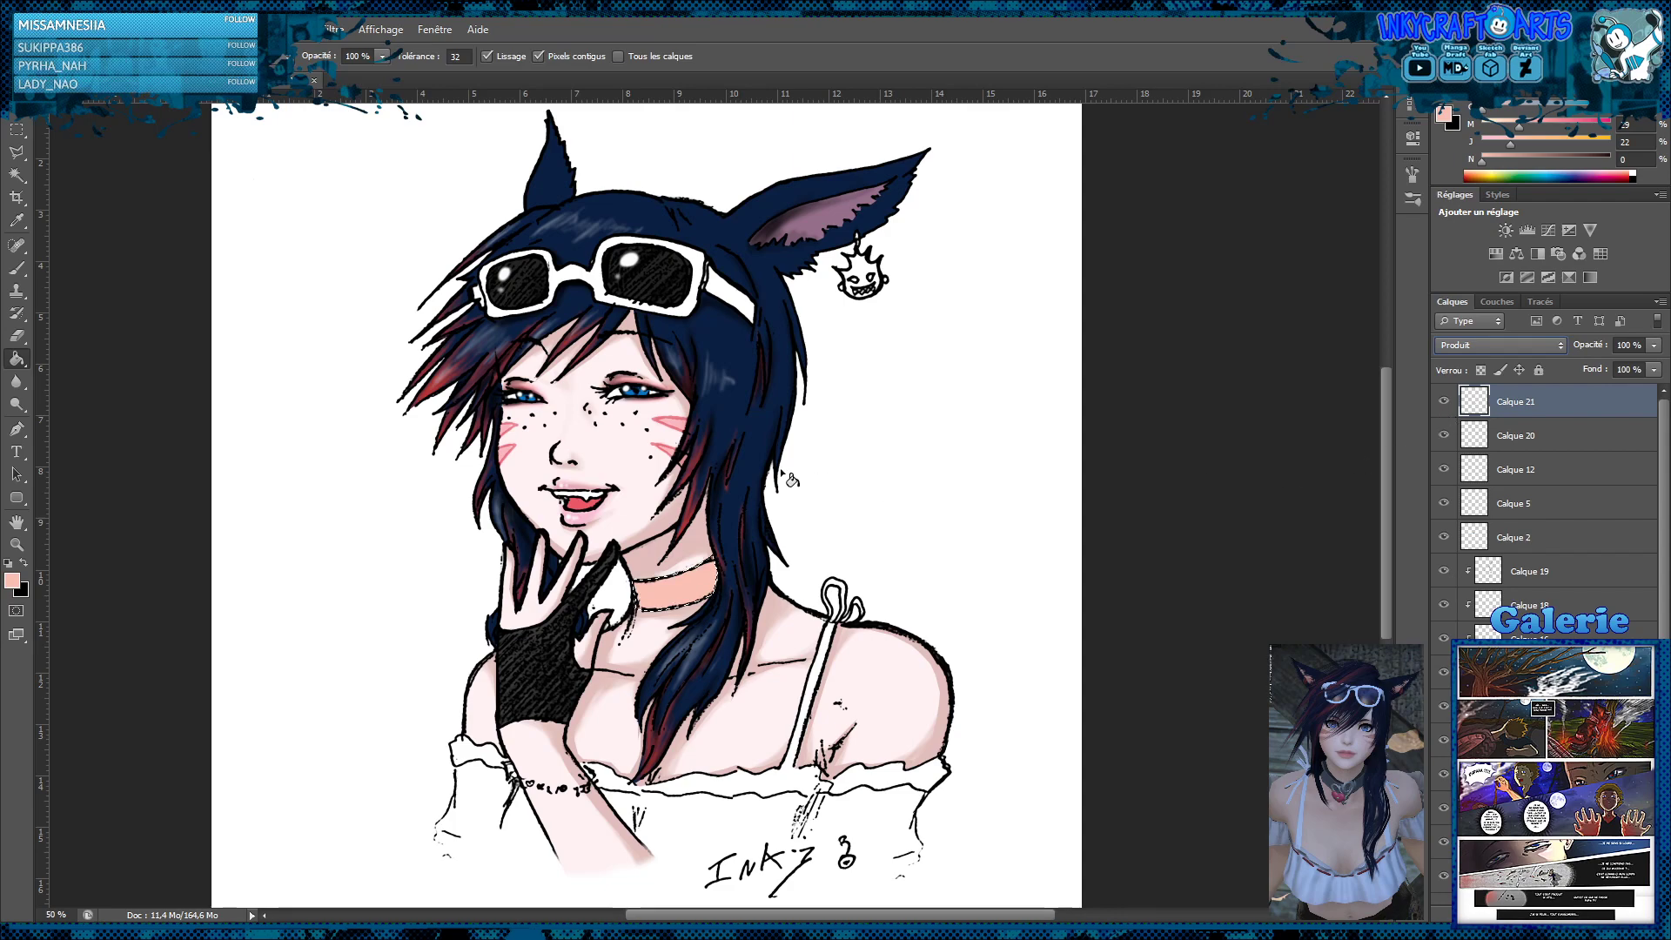
key("m")
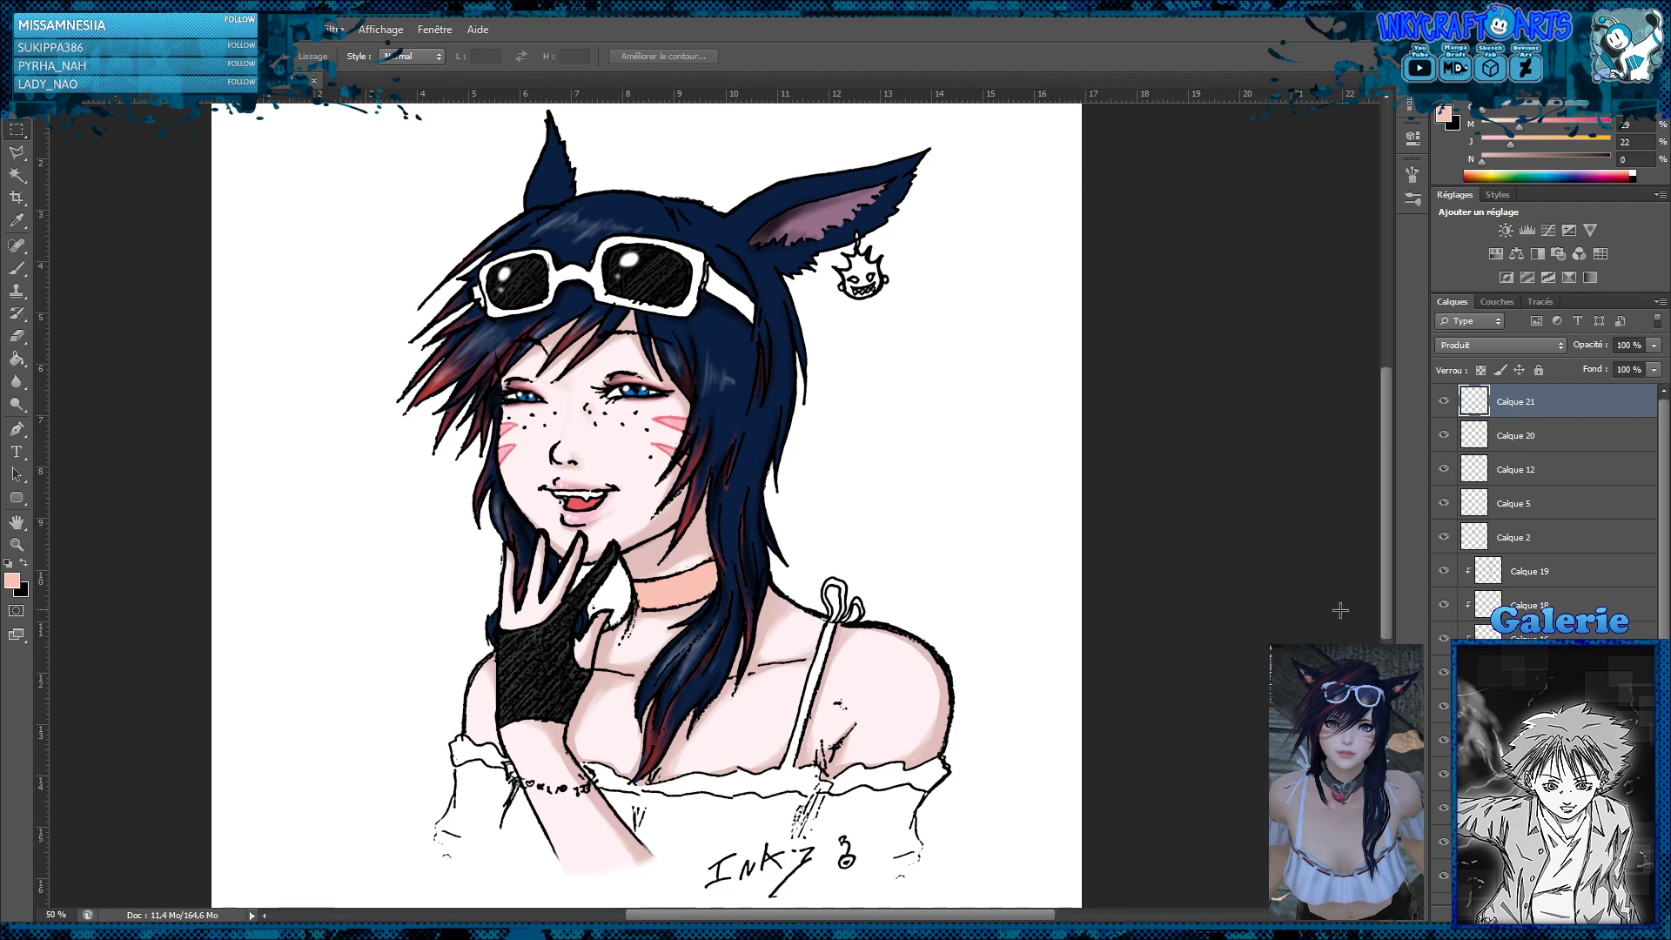
Compare the portrait with and without the ink drawing at the bottom of the stack, and with and without the choker colour
scroll(1544, 513, "down", 3)
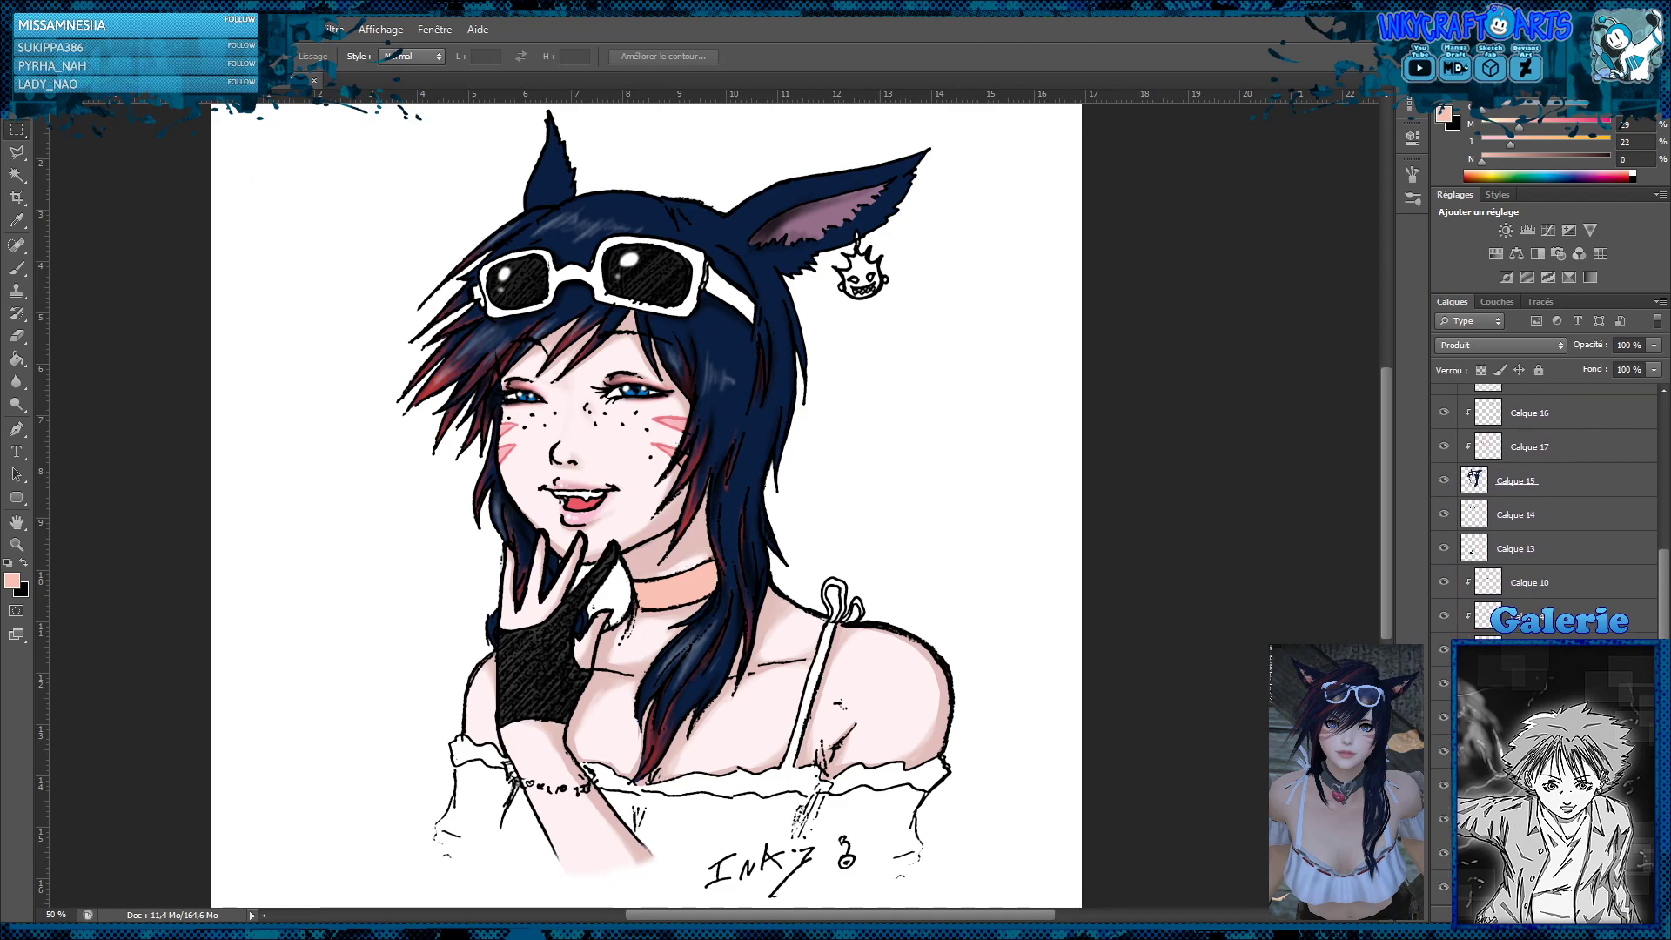
left_click(1441, 886)
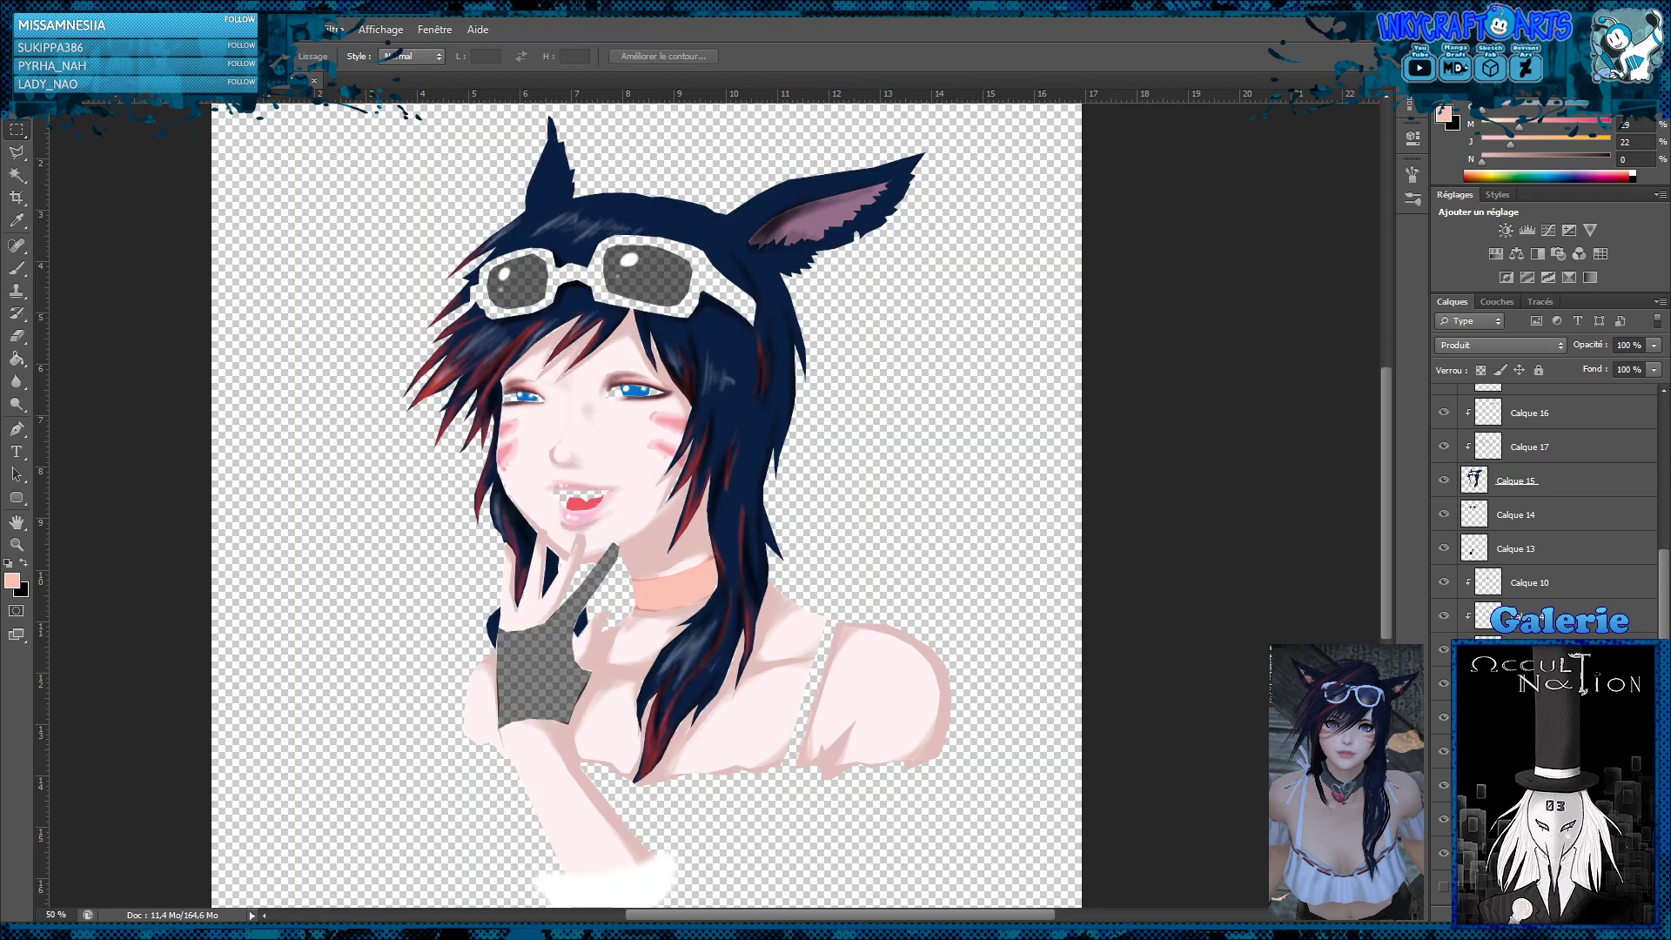
left_click(1441, 886)
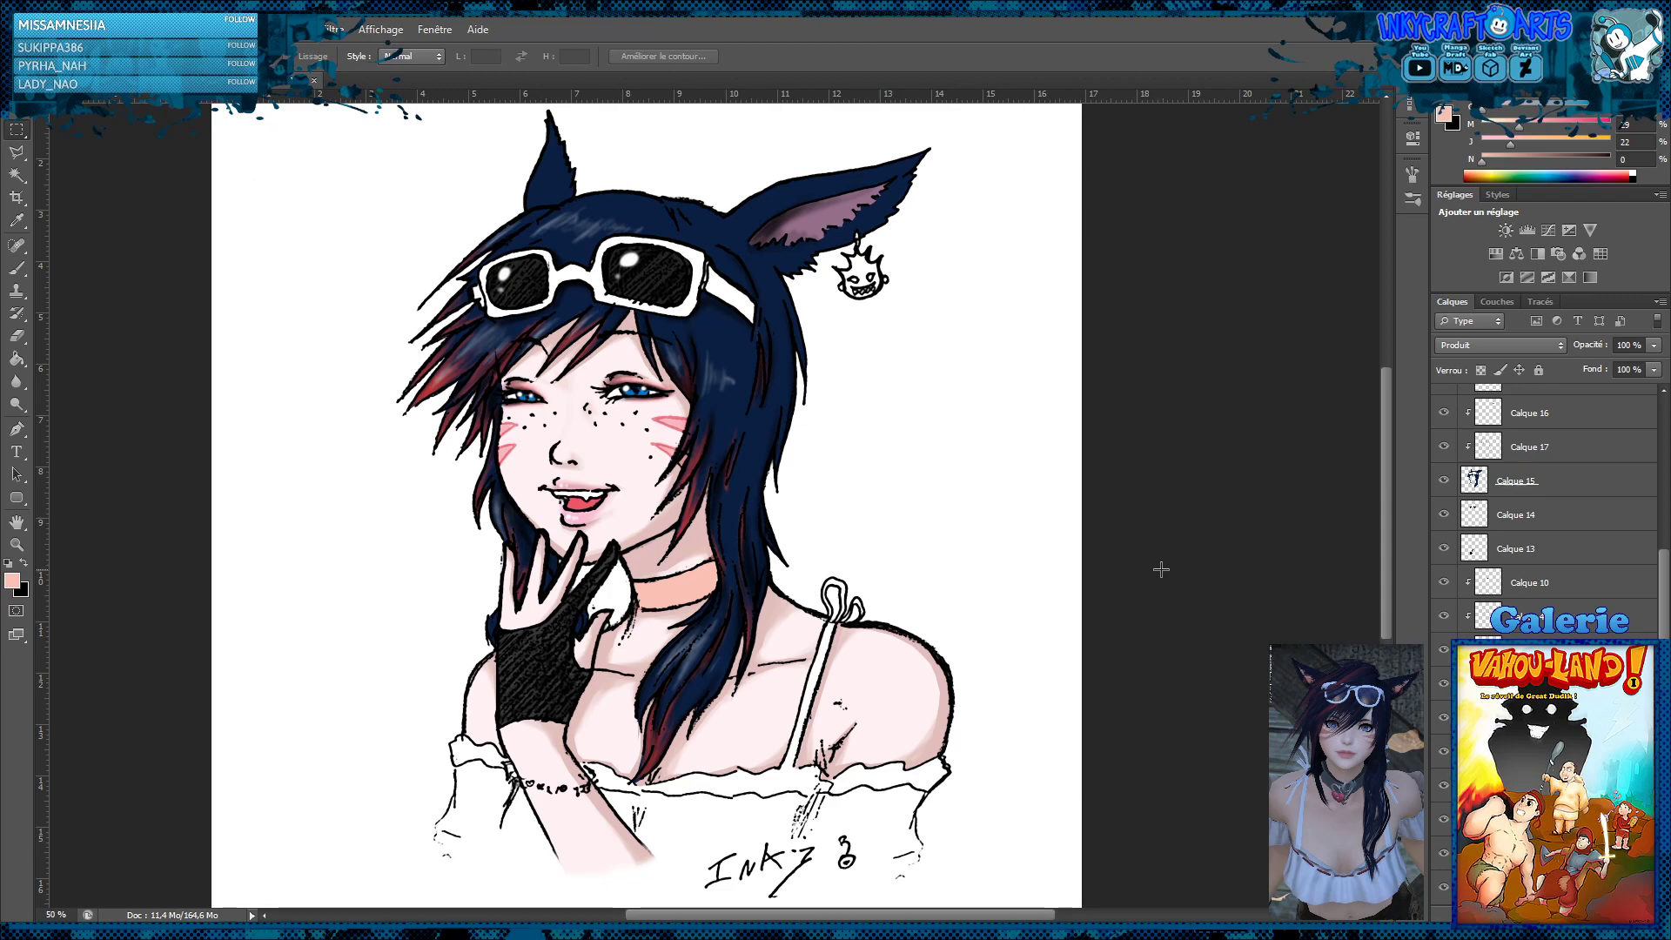
scroll(1531, 478, "up", 5)
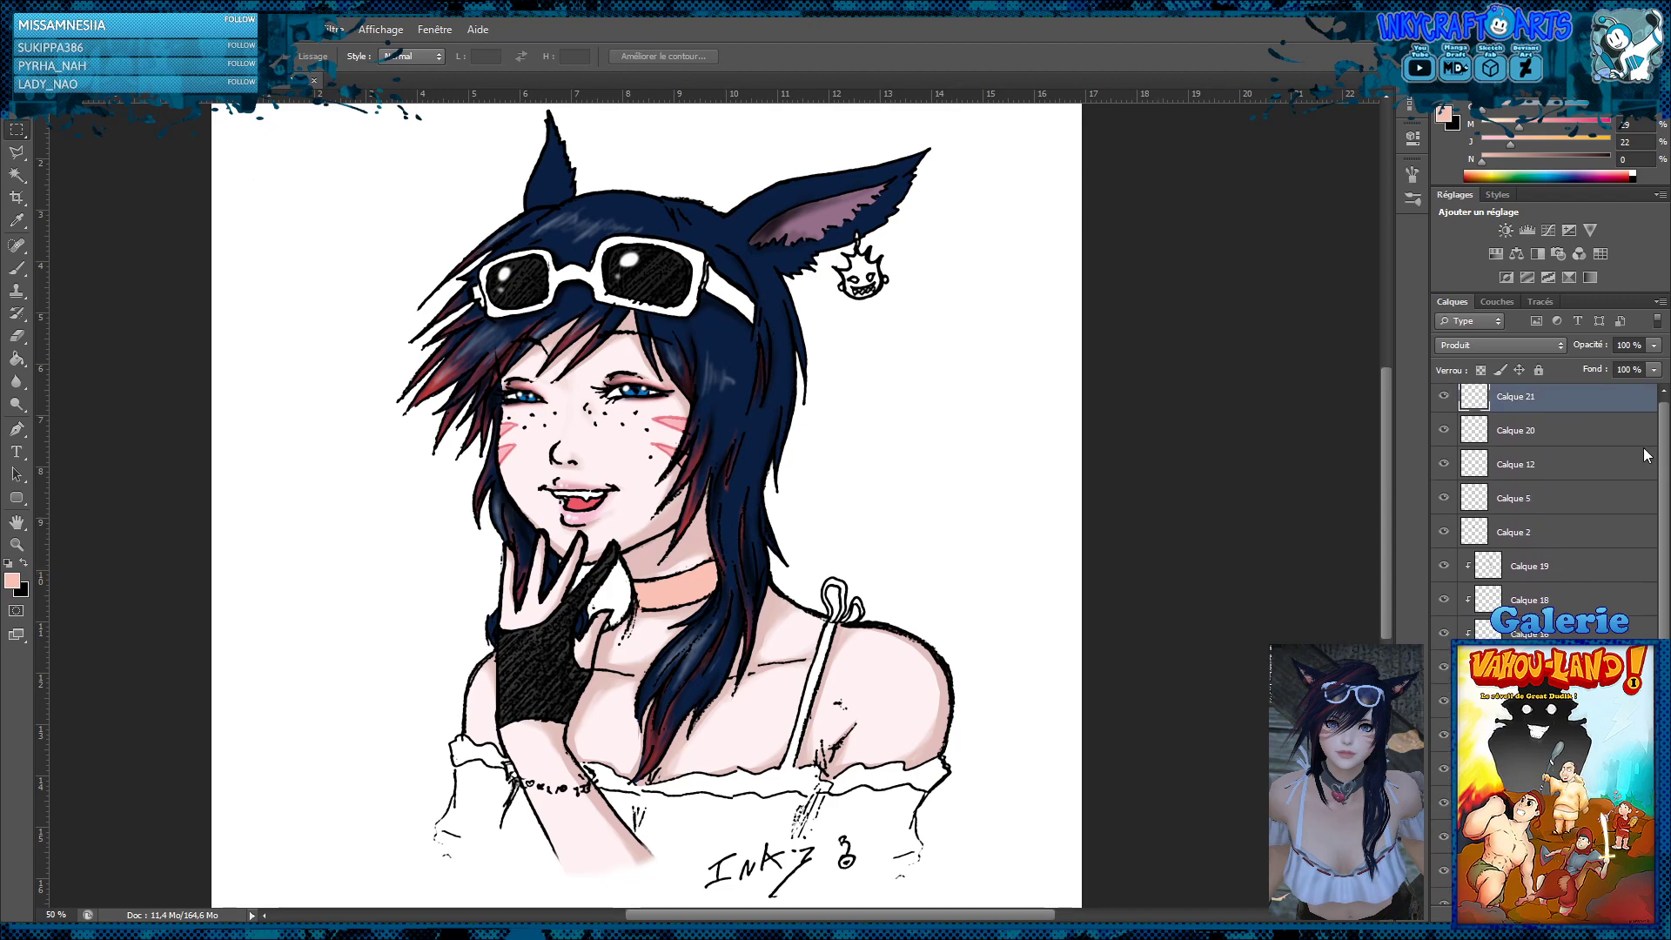
left_click(1444, 403)
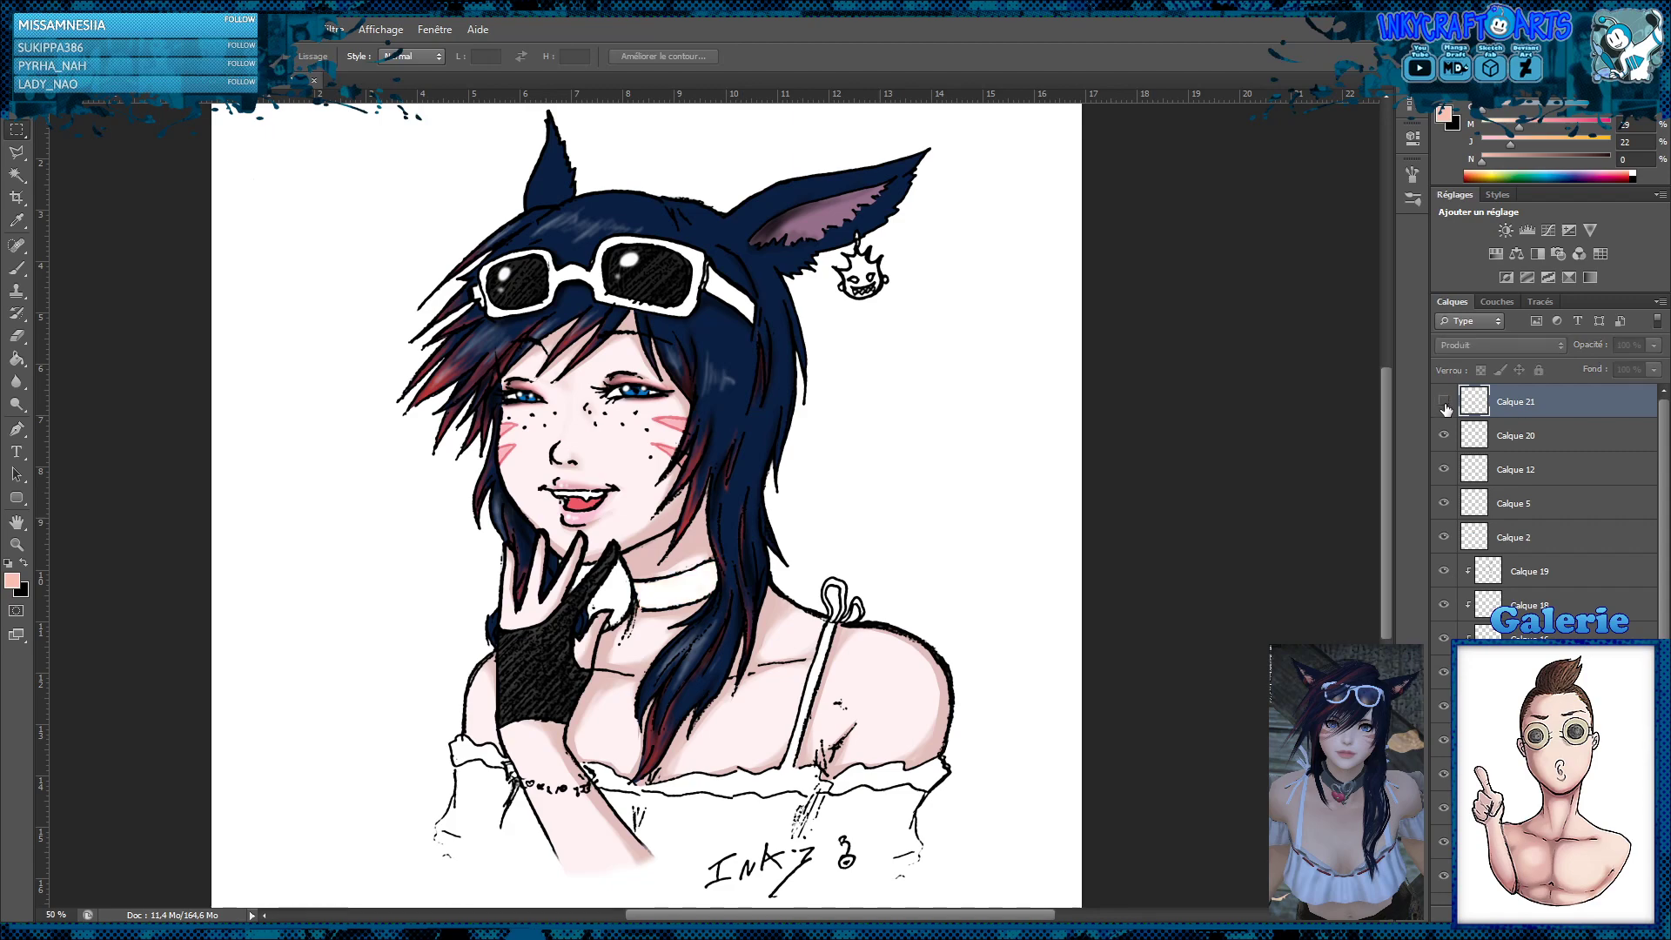
left_click(1444, 402)
Add a layer clipped to the choker layer Calque 21, set it to Produit, and shade the choker's edges with the peach brush
key("ctrl+shift+alt+n")
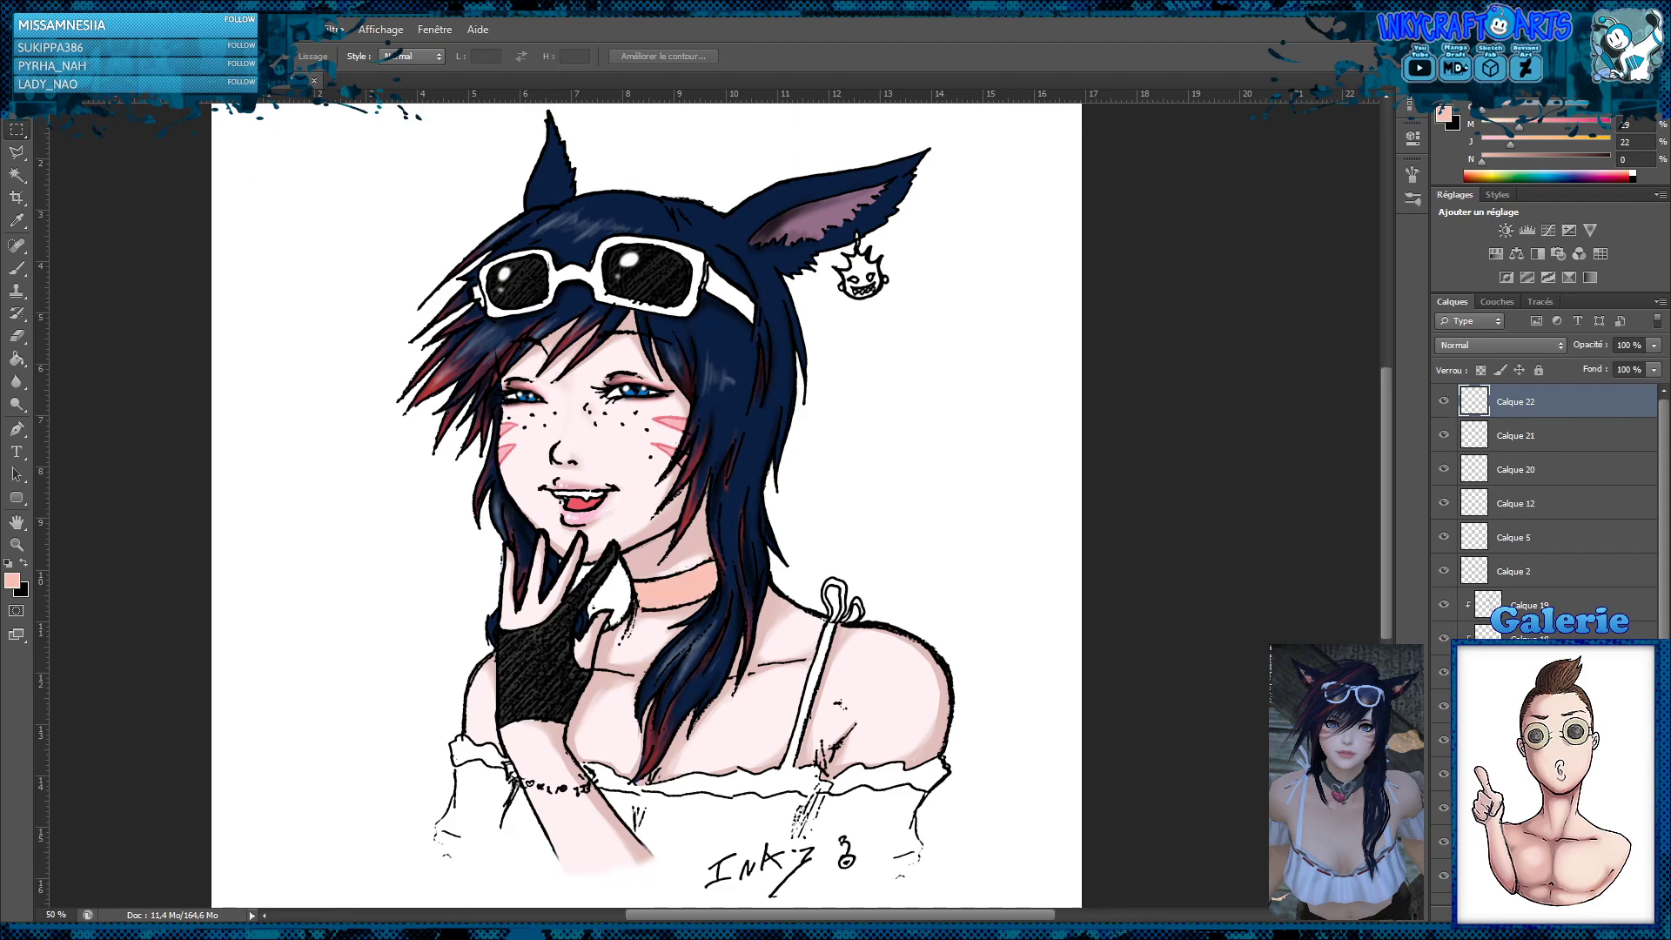
left_click(1558, 417, "alt")
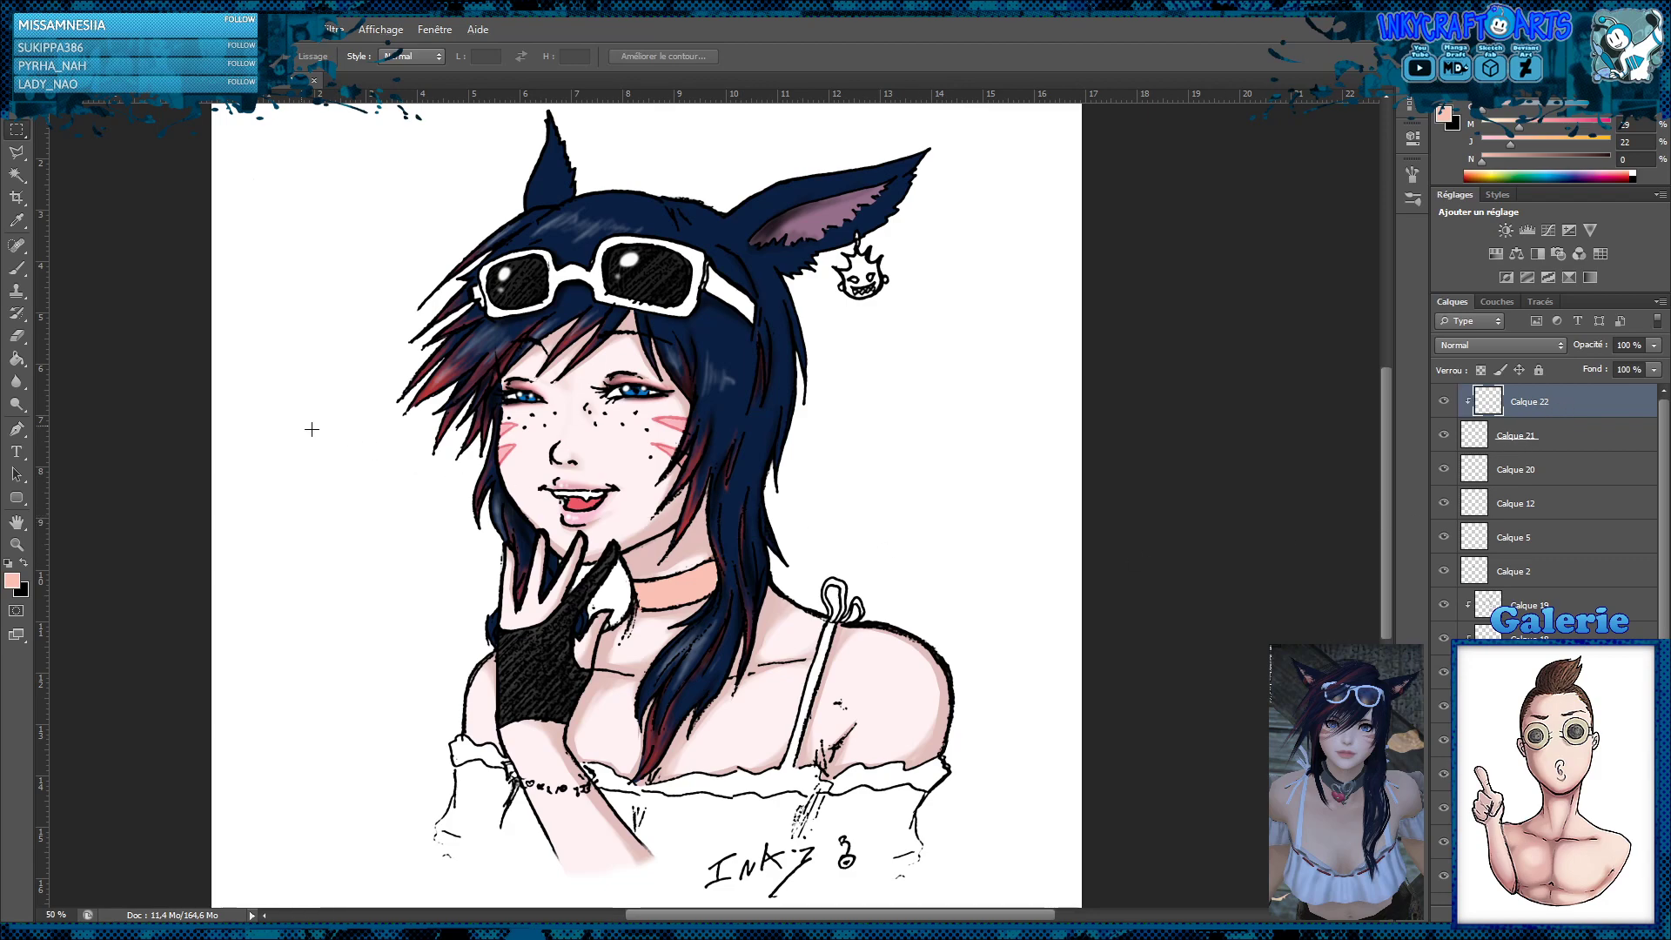
left_click(17, 267)
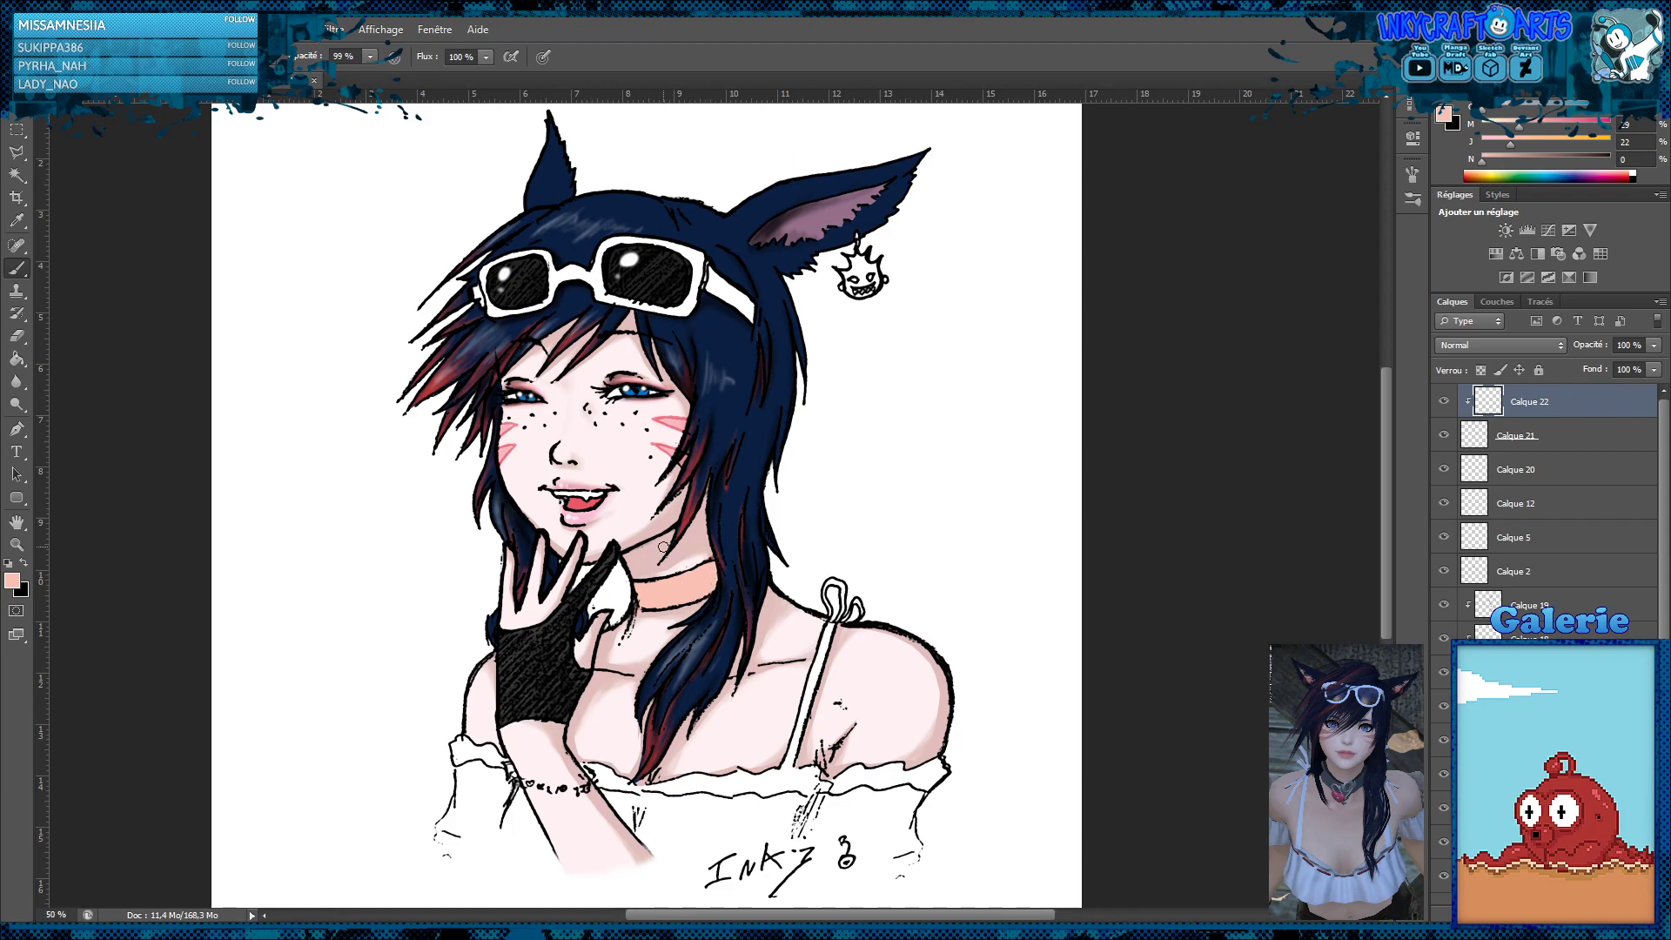
left_click(21, 153)
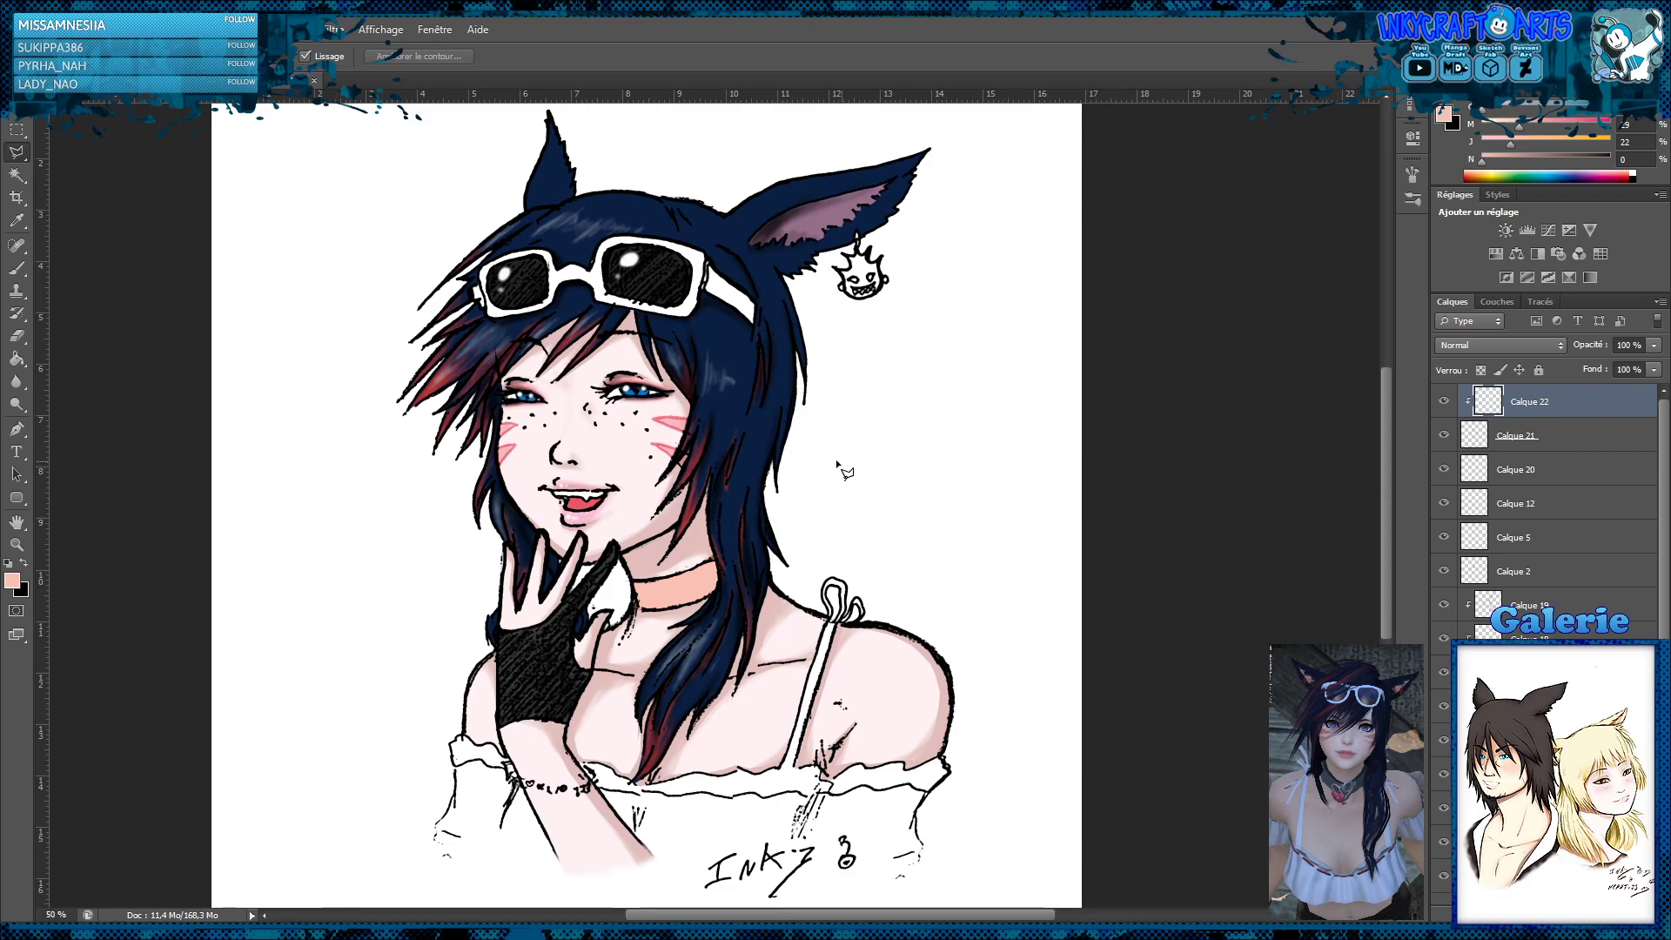
left_click(16, 268)
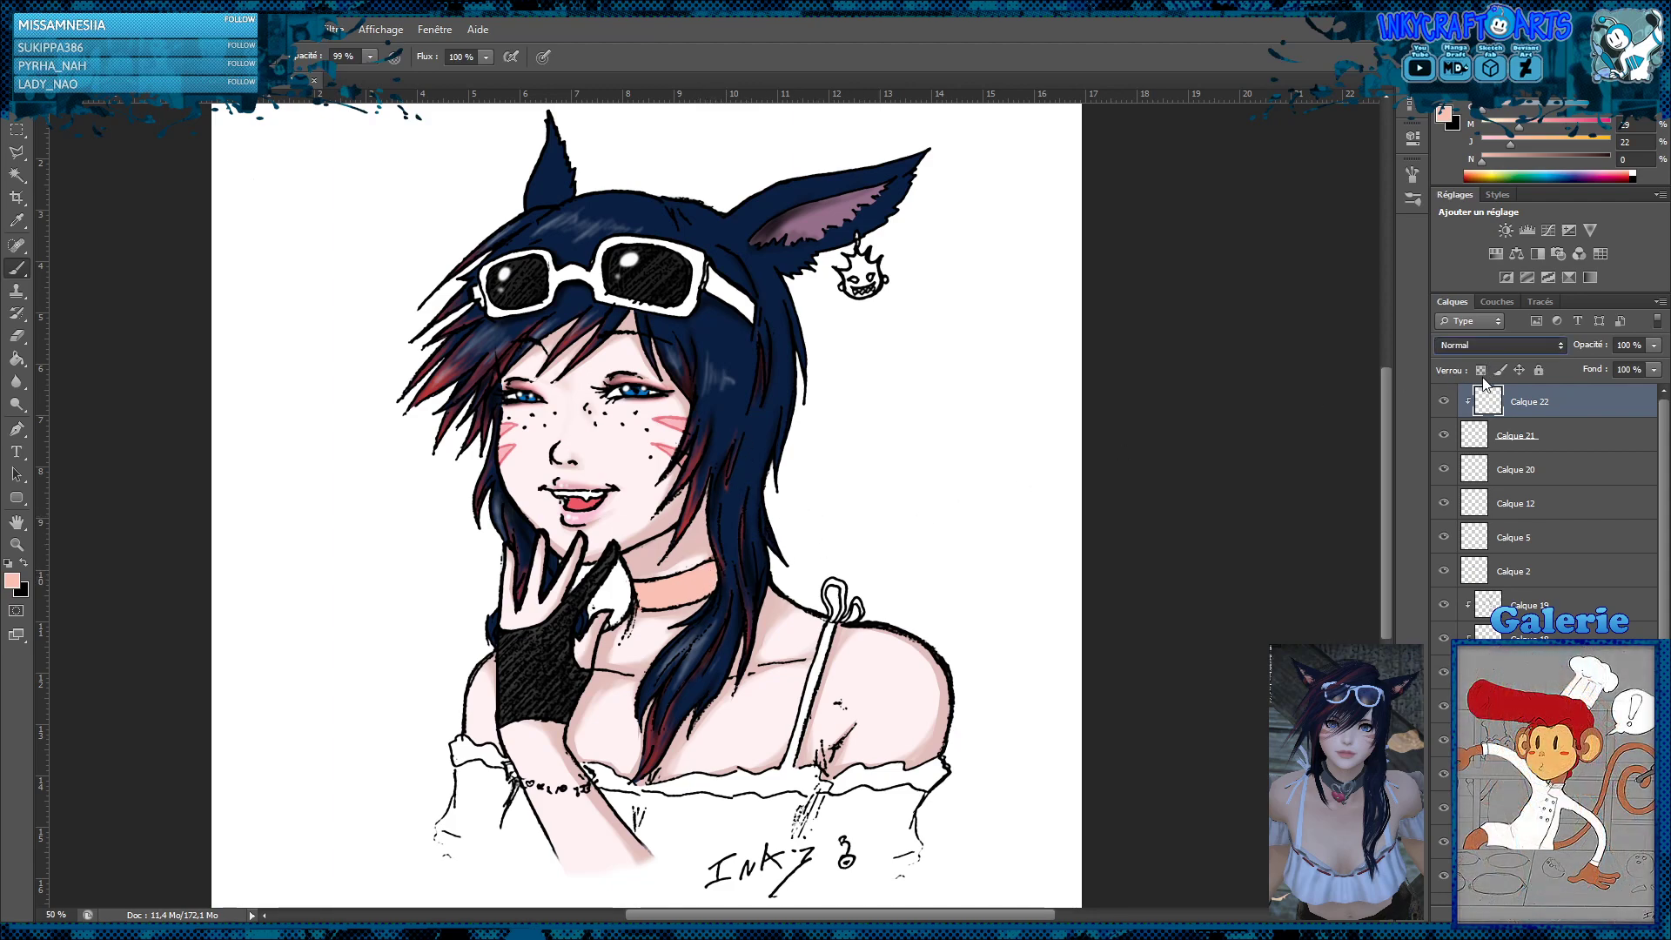
key("shift+alt+m")
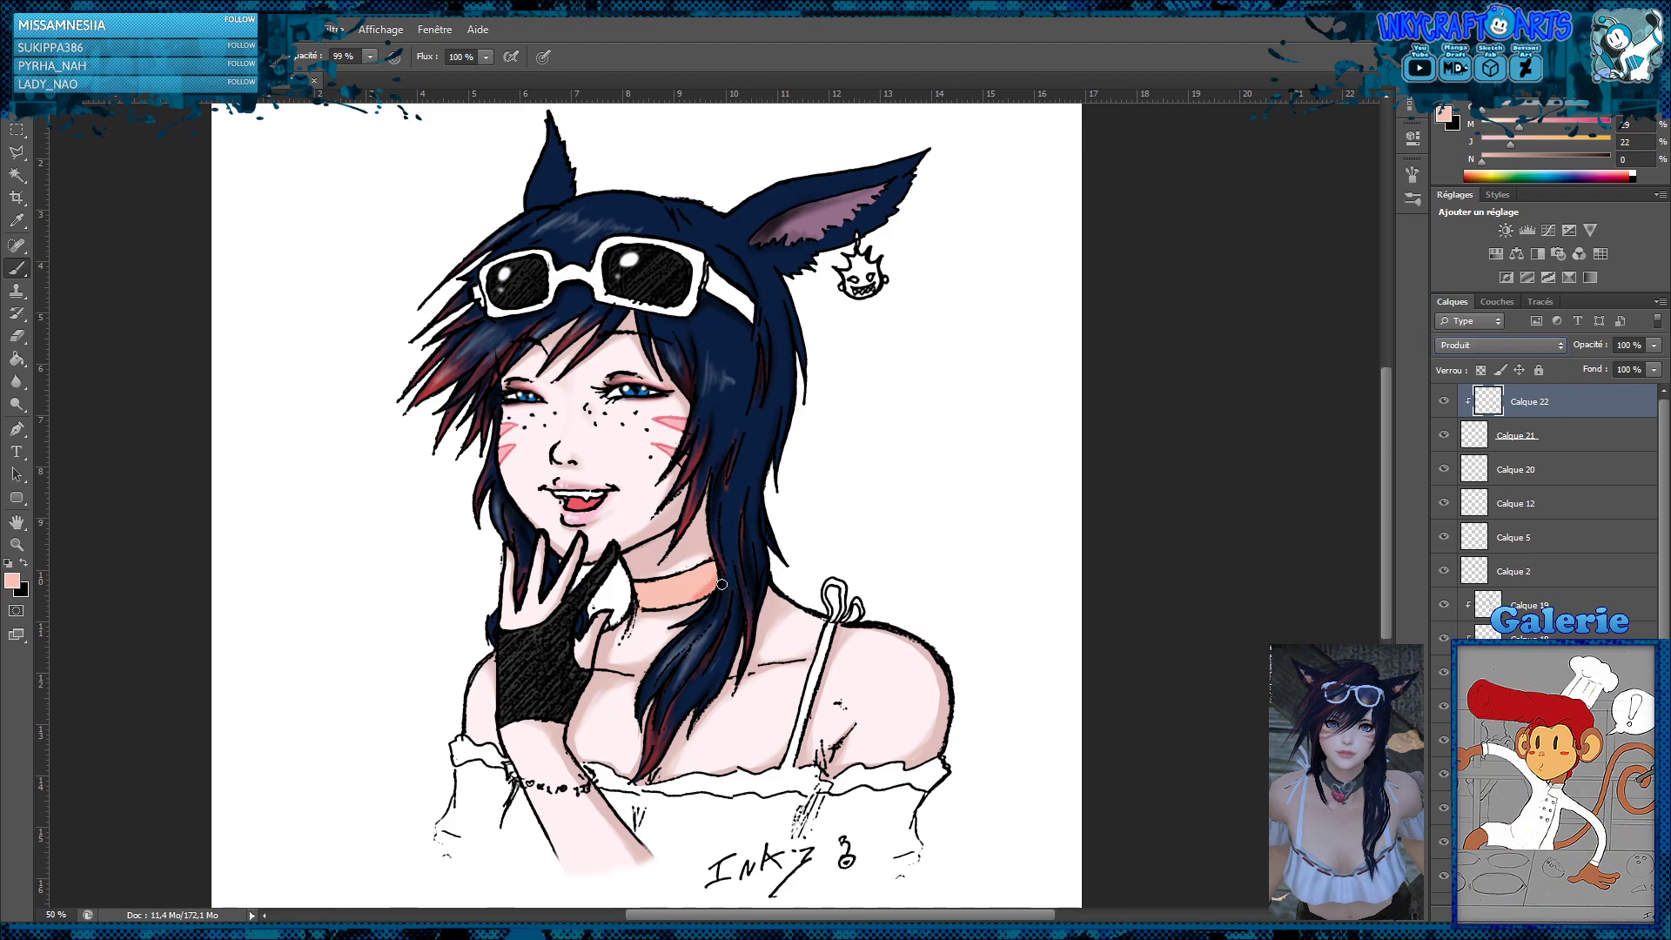
left_click_drag(712, 586, 656, 606)
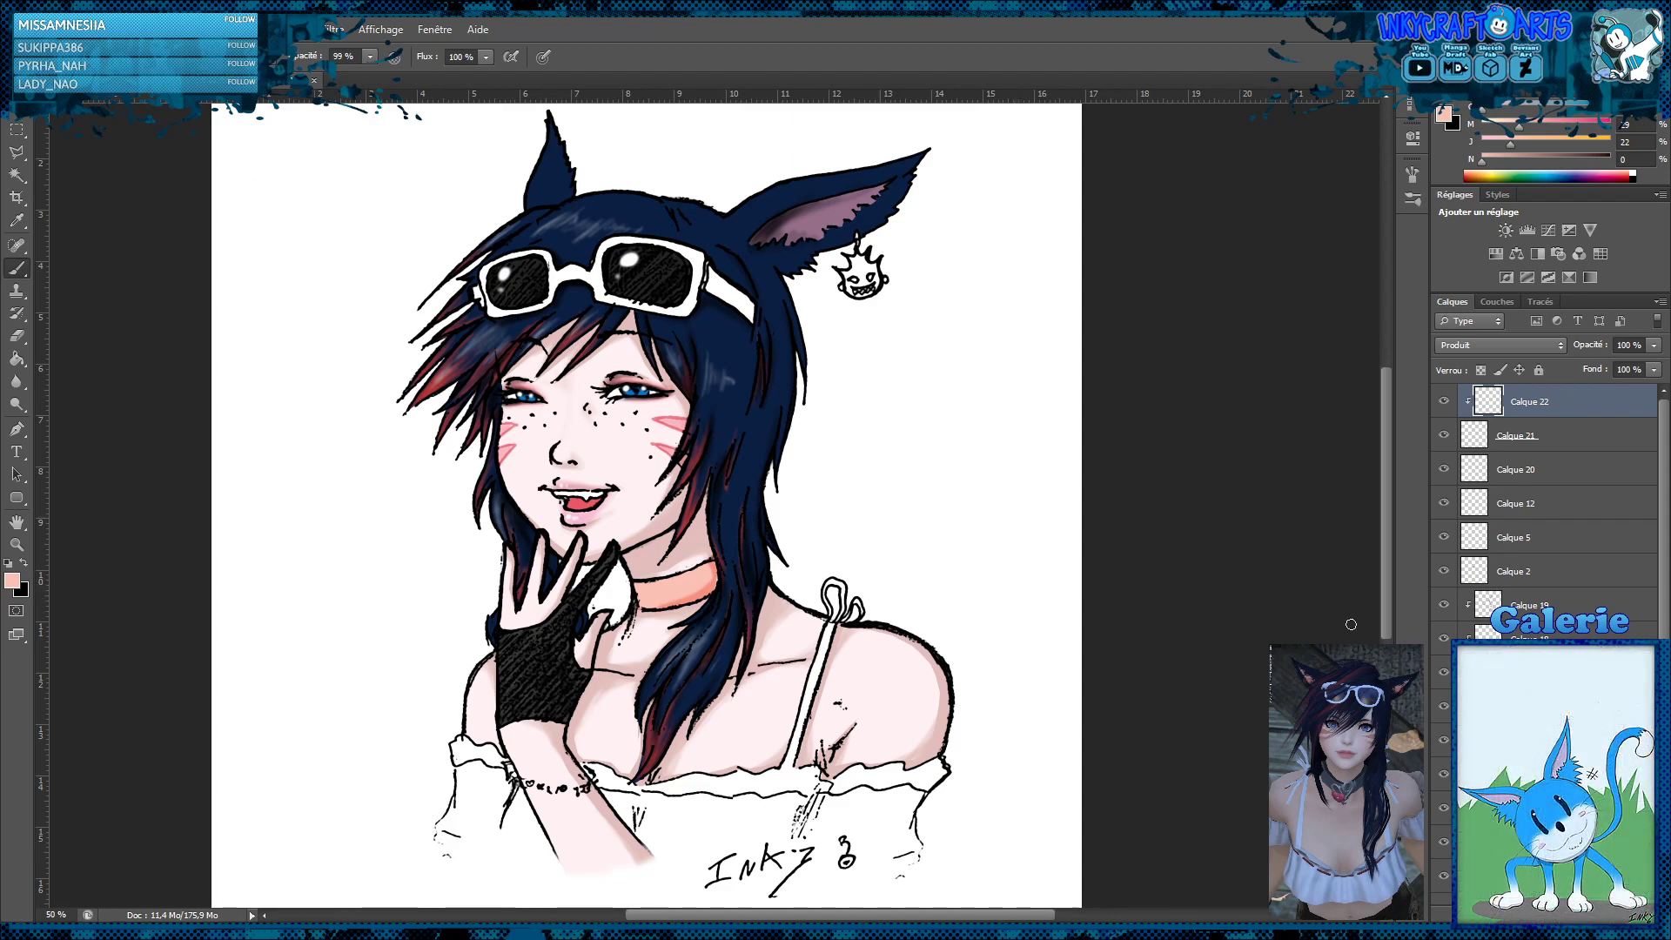
Shade the folds of the white blouse on a new top layer at 25% opacity with a near-black brush at 49% opacity
left_click(1592, 914)
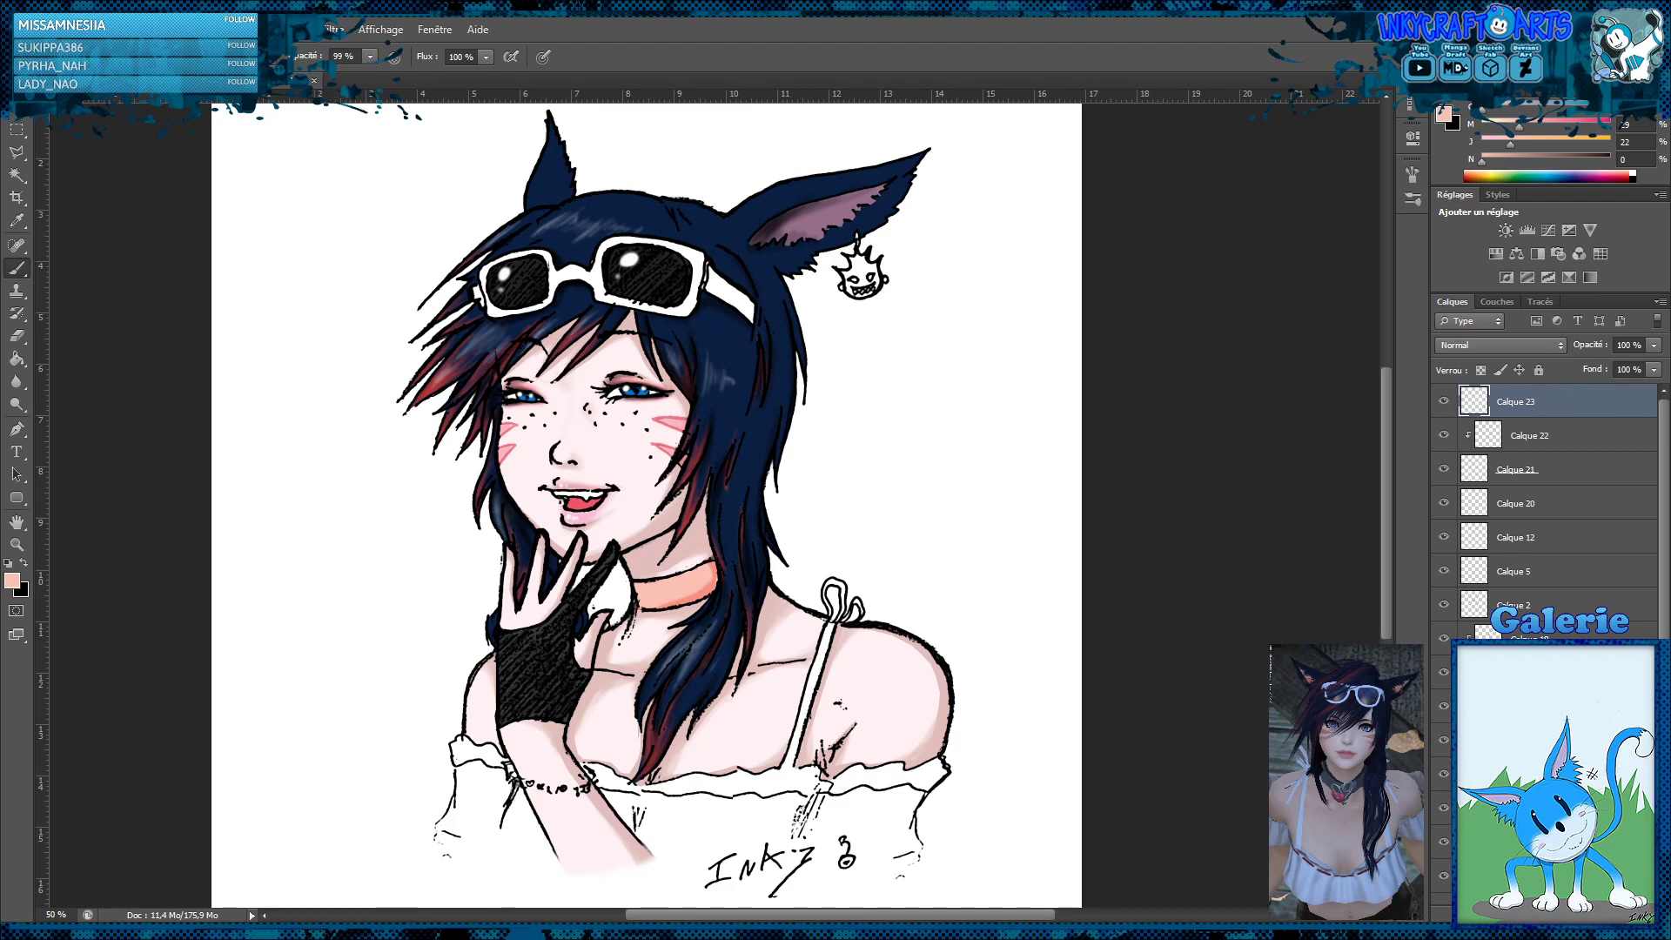
left_click(24, 564)
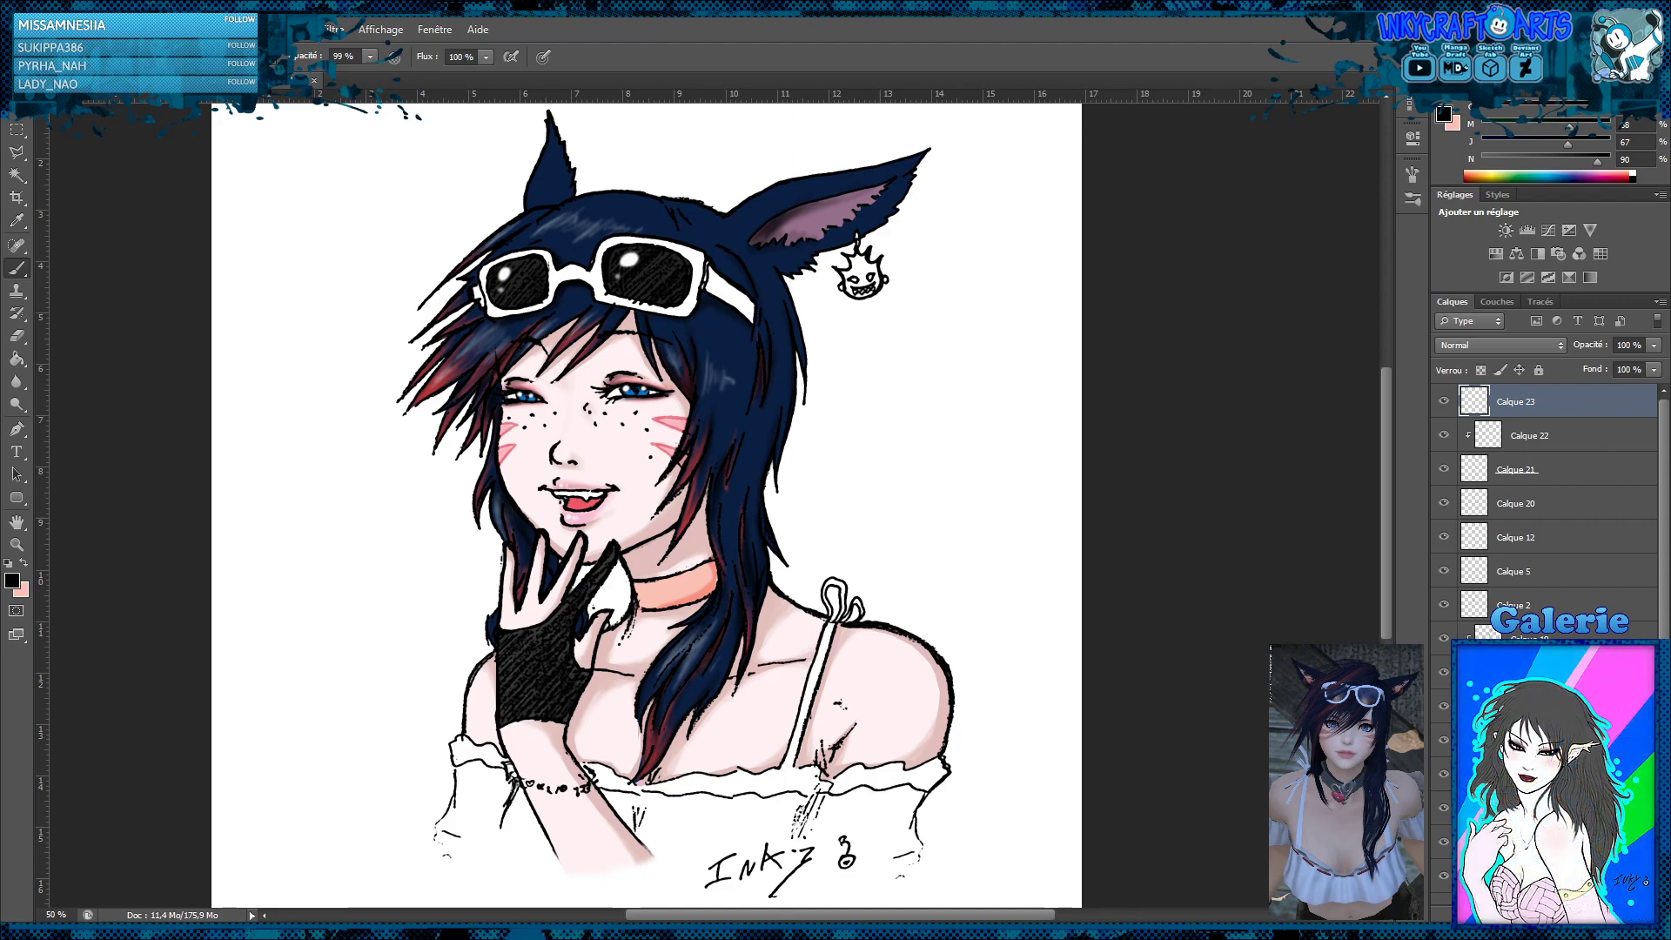
left_click(369, 57)
left_click_drag(368, 77, 299, 94)
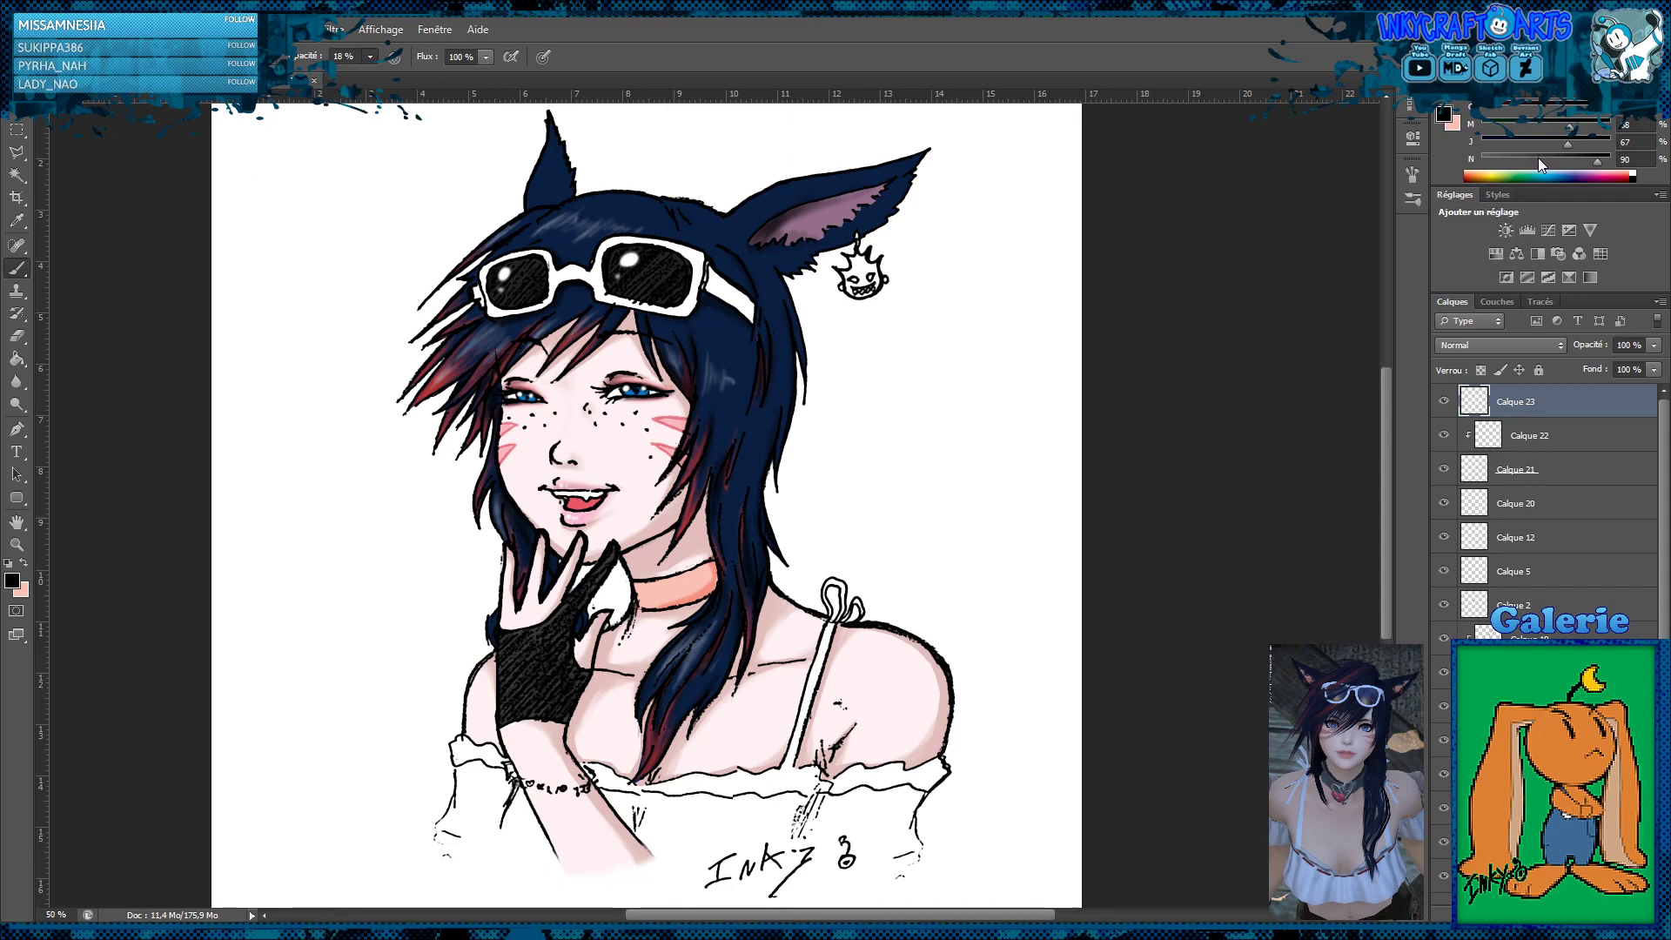
left_click_drag(1653, 345, 1587, 367)
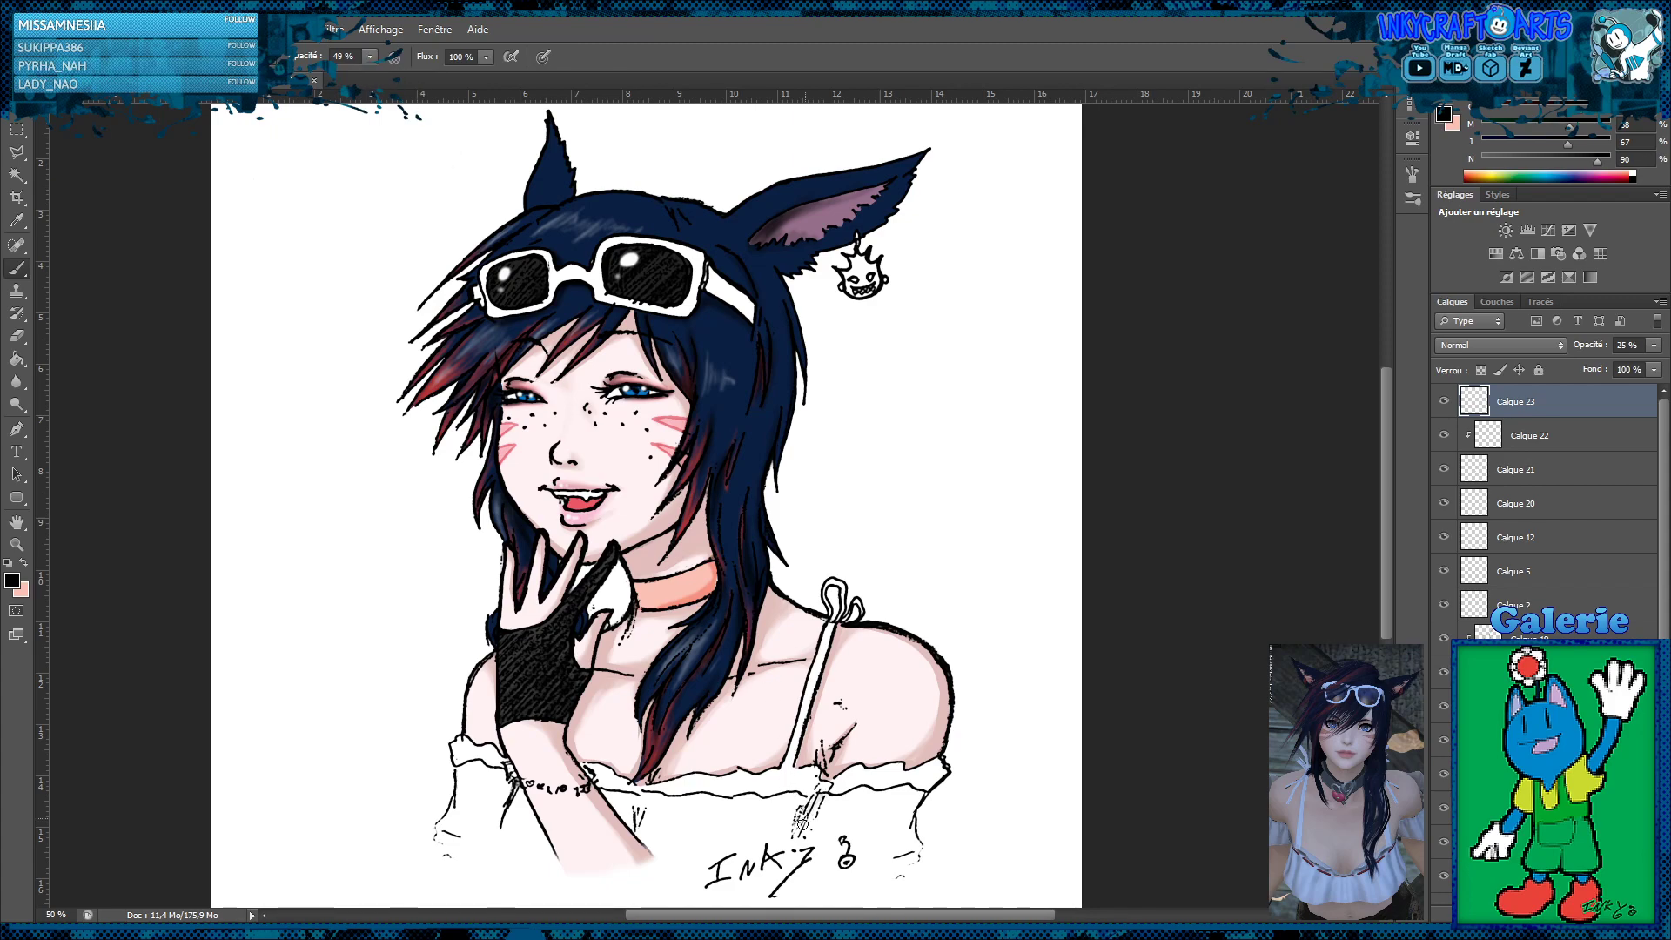
mouse_move(801, 820)
left_mouse_down()
mouse_move(858, 791)
mouse_move(825, 797)
mouse_move(915, 789)
left_mouse_up()
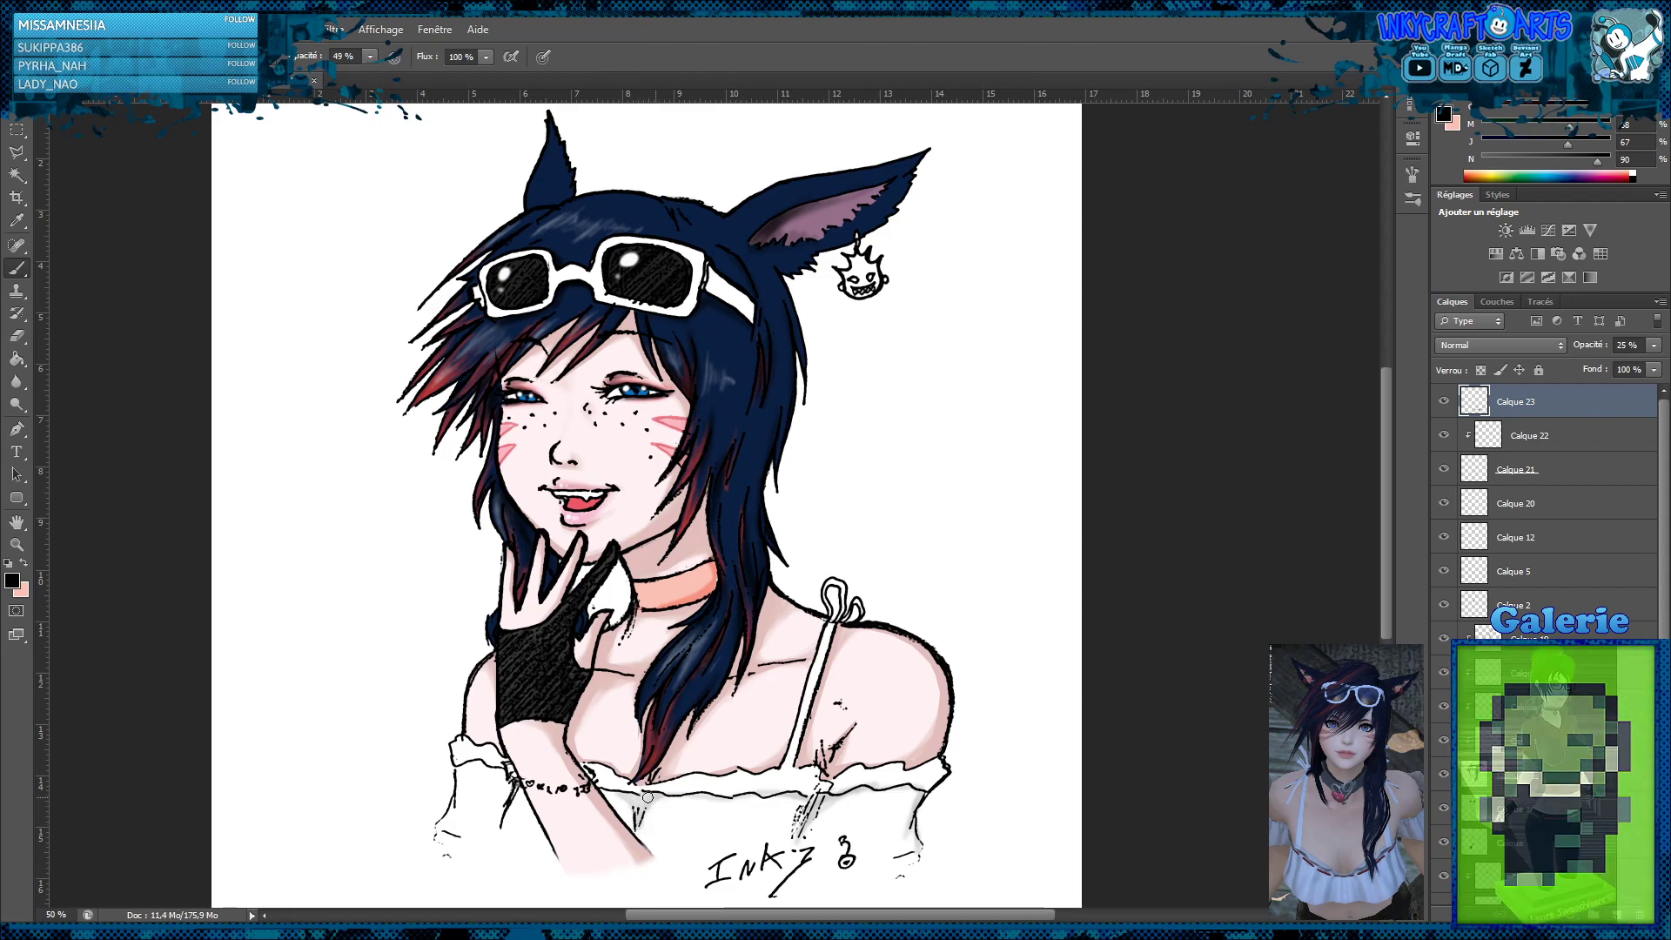
left_click_drag(803, 717, 807, 705)
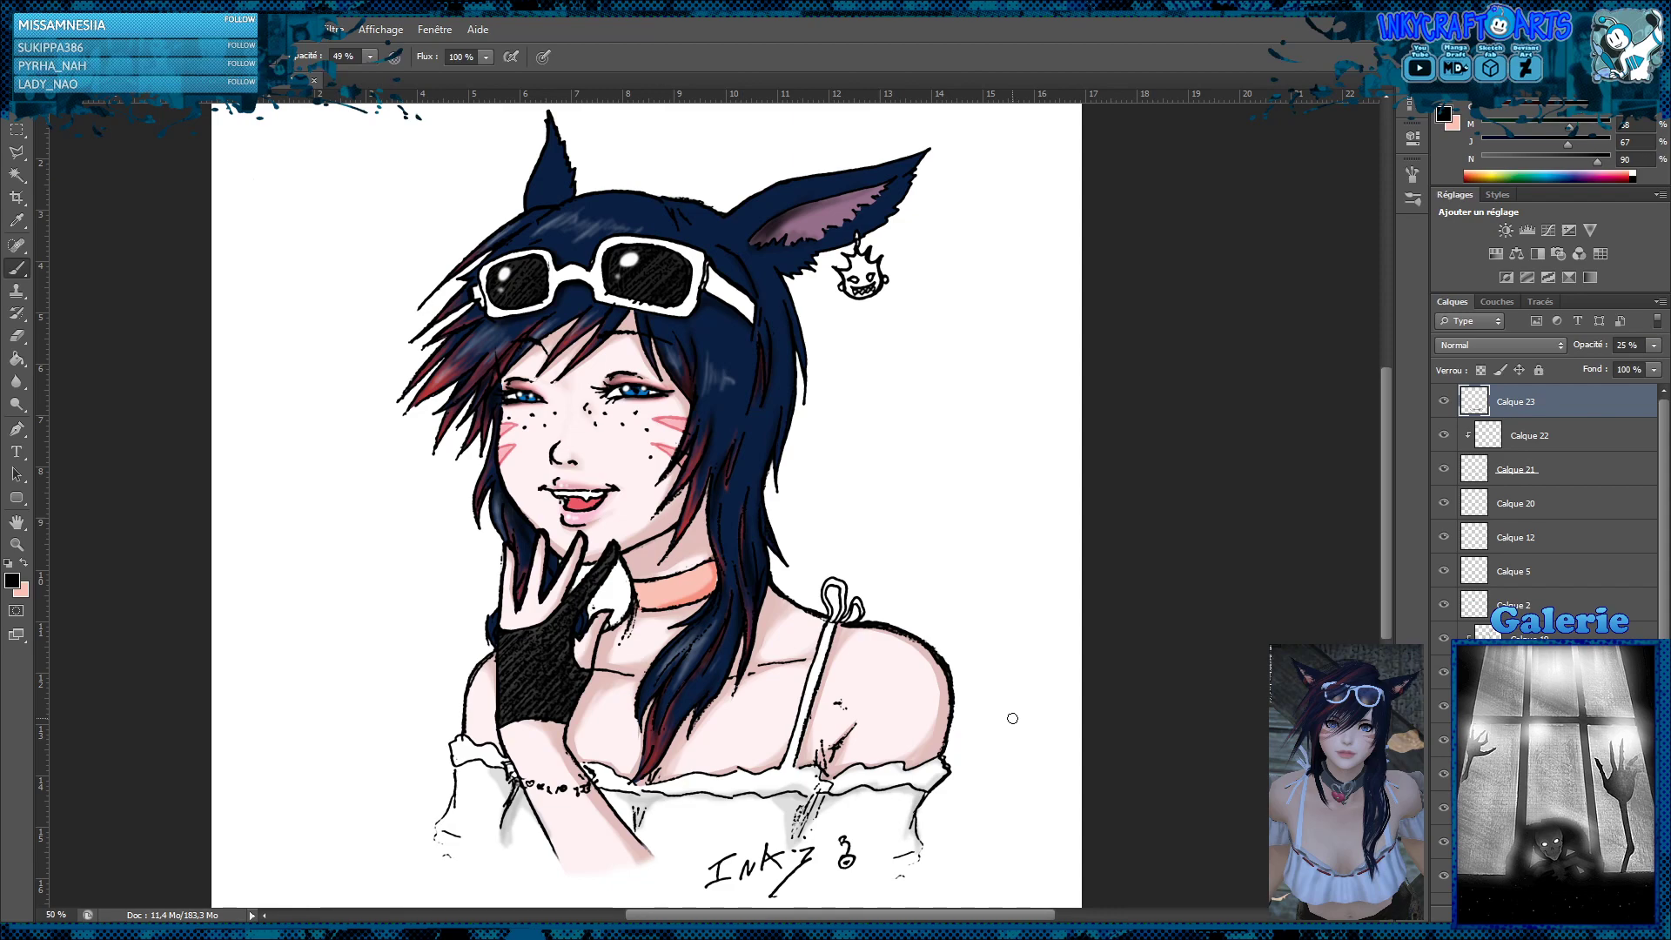
key("m")
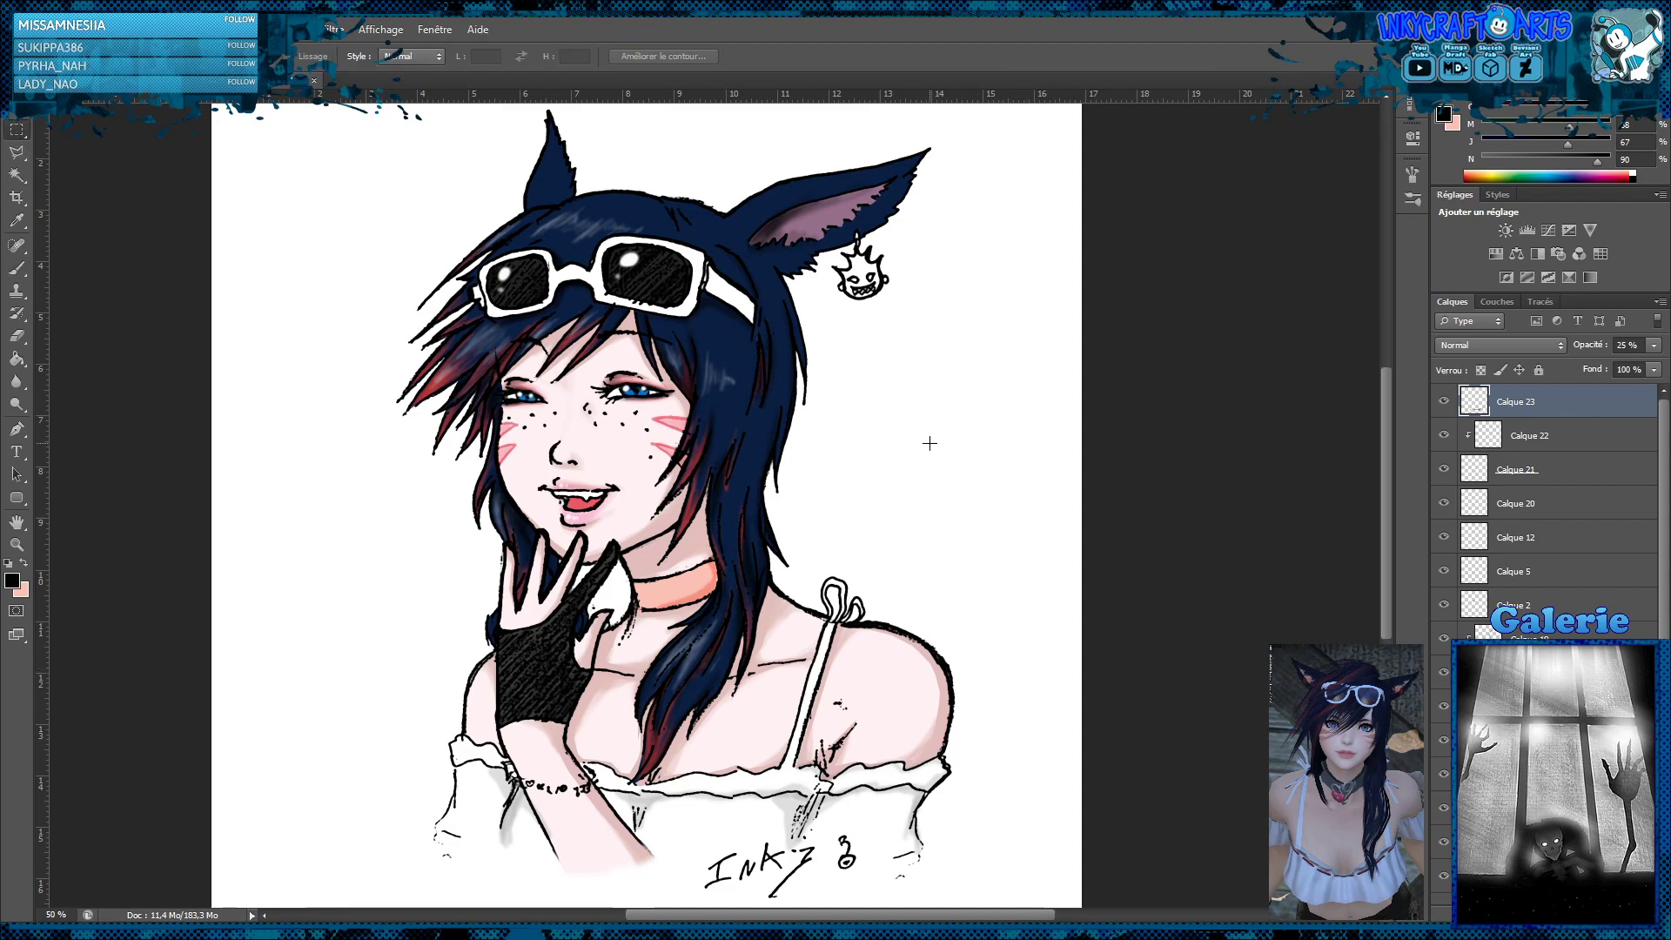
key("z")
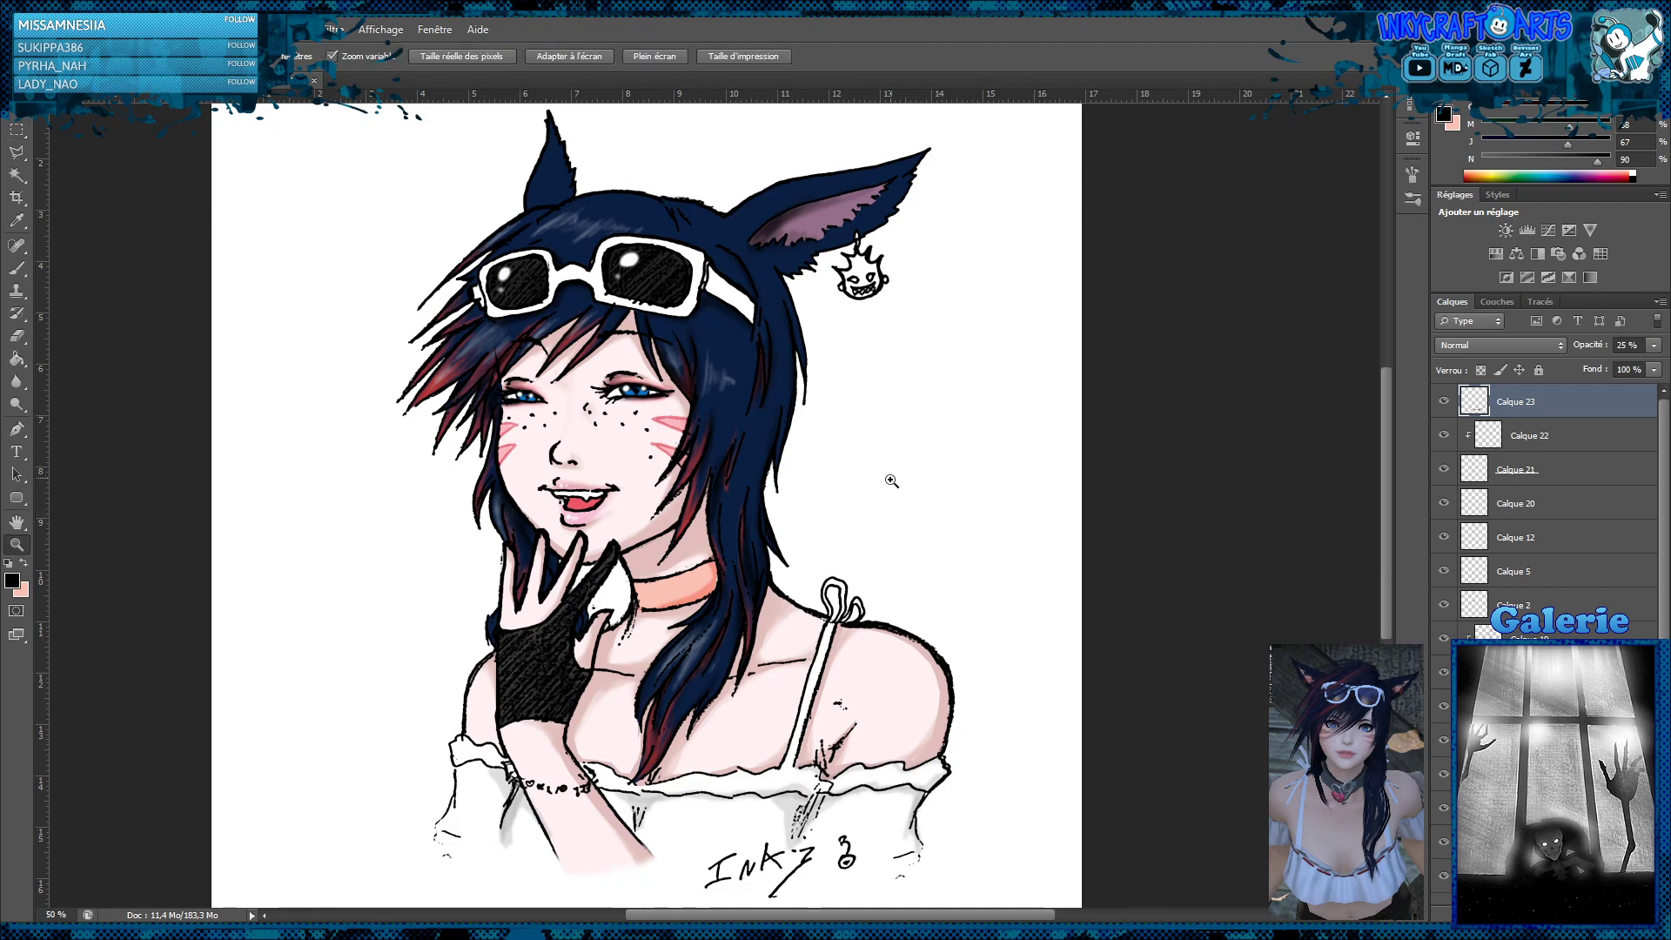
left_click(874, 483, "alt")
left_click(870, 485, "alt")
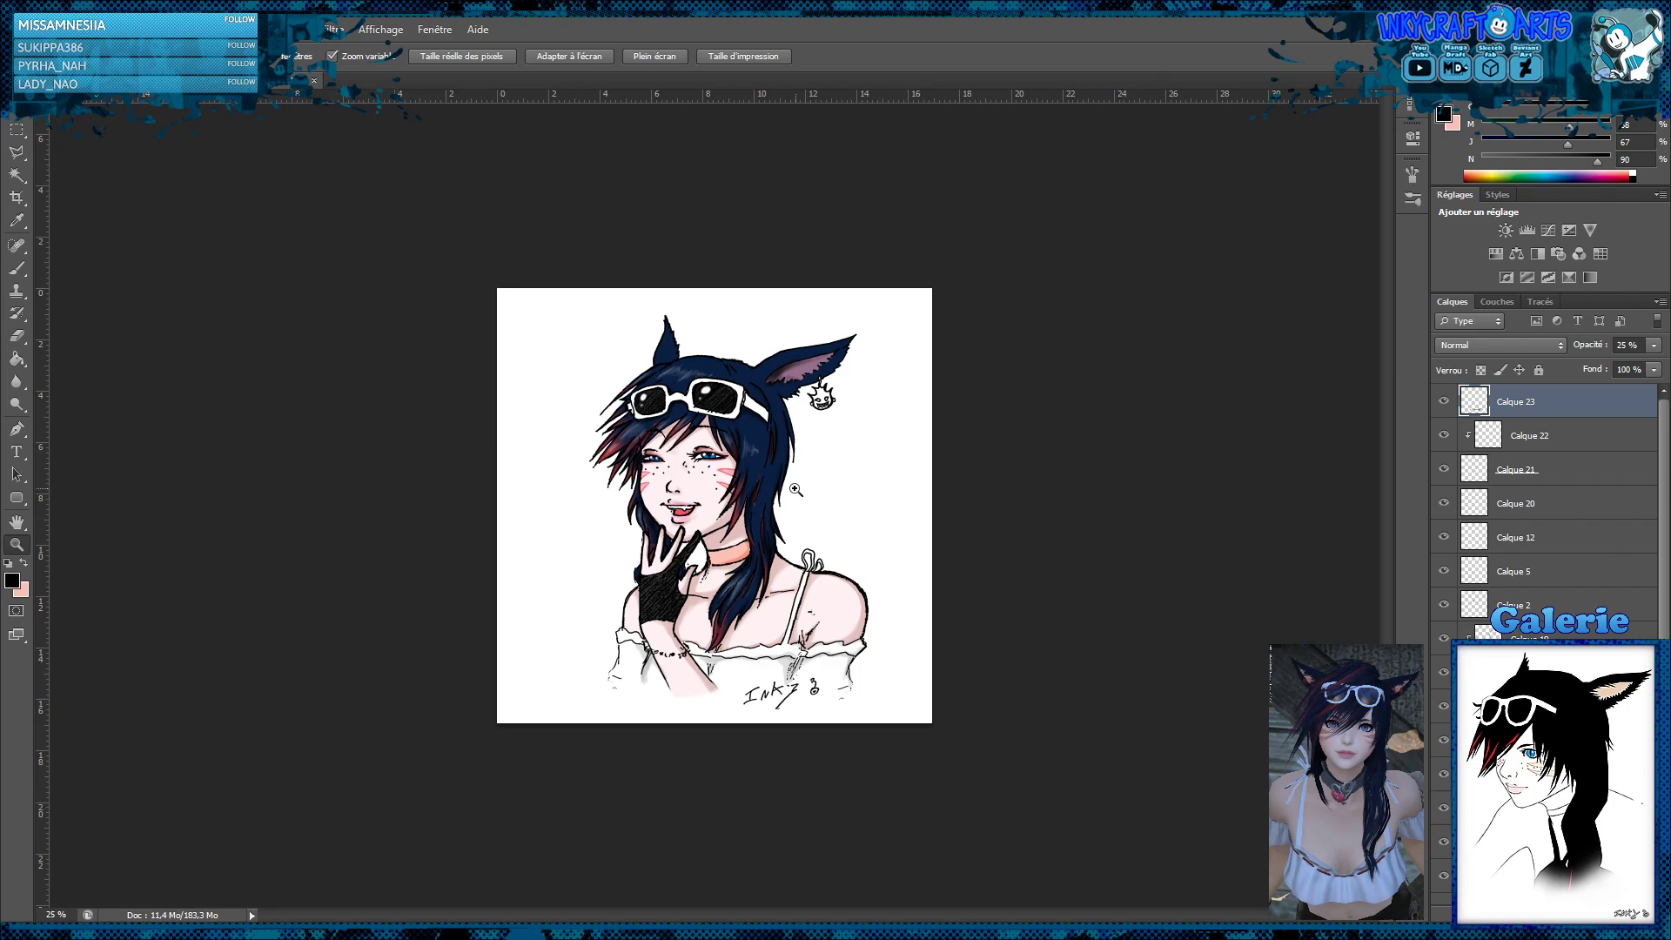
key("ctrl+plus")
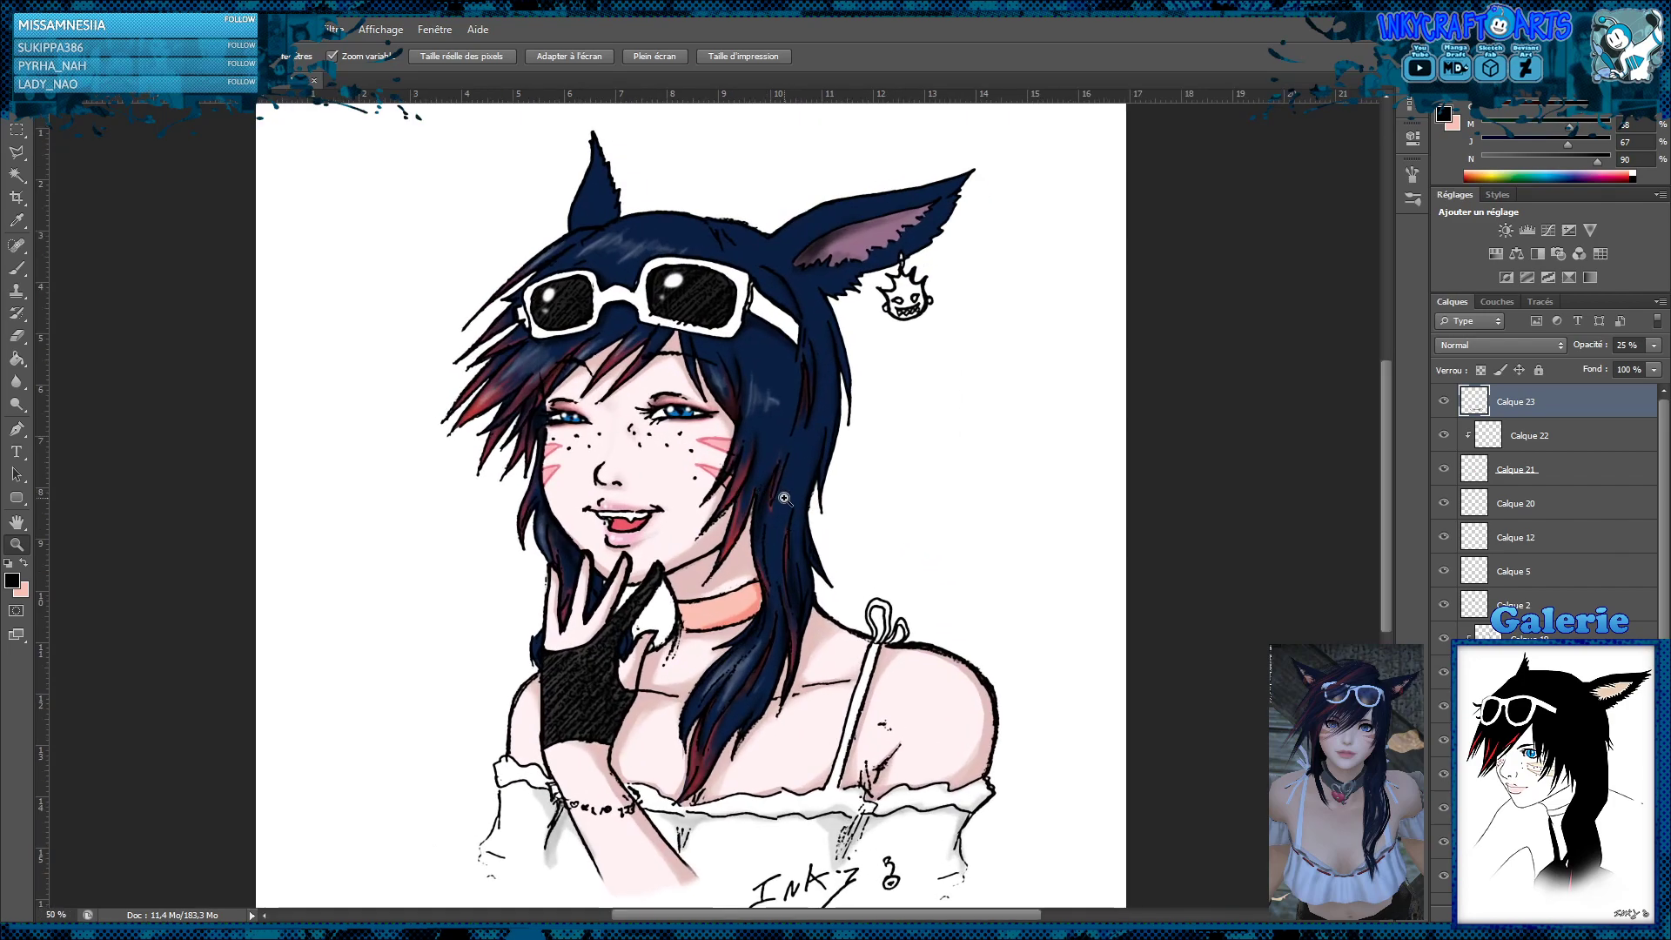
left_click(795, 497, "alt")
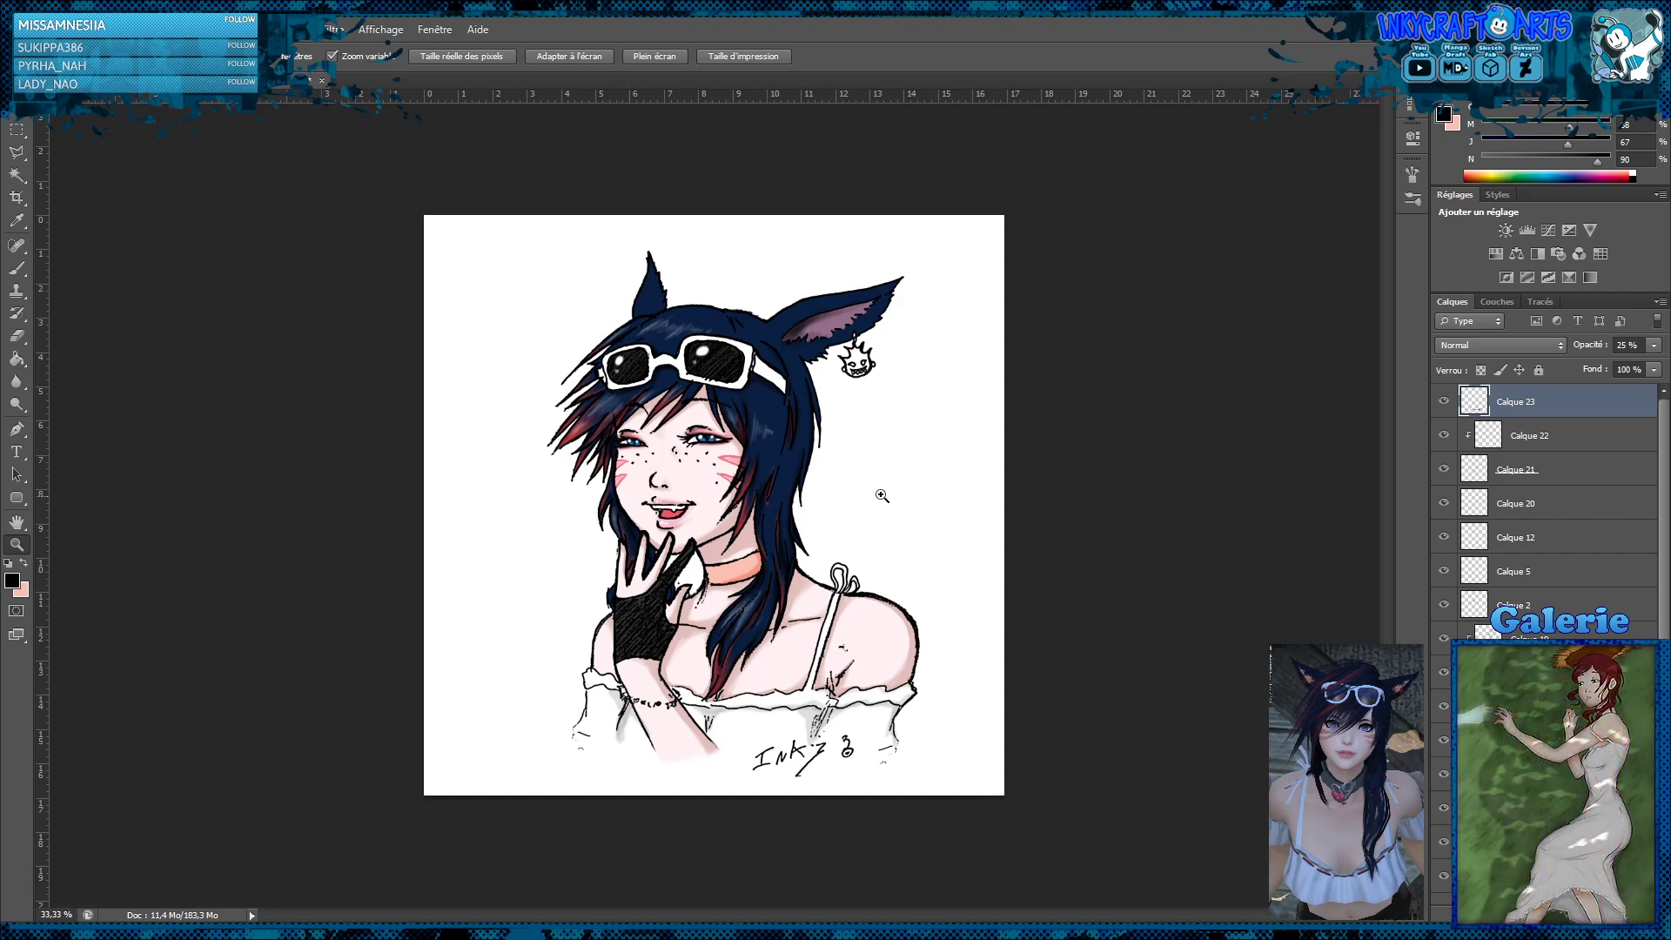
Add a new top layer and select the whole devil-head earring, including its hanging hook, with the polygonal lasso
key("ctrl+shift+alt+n")
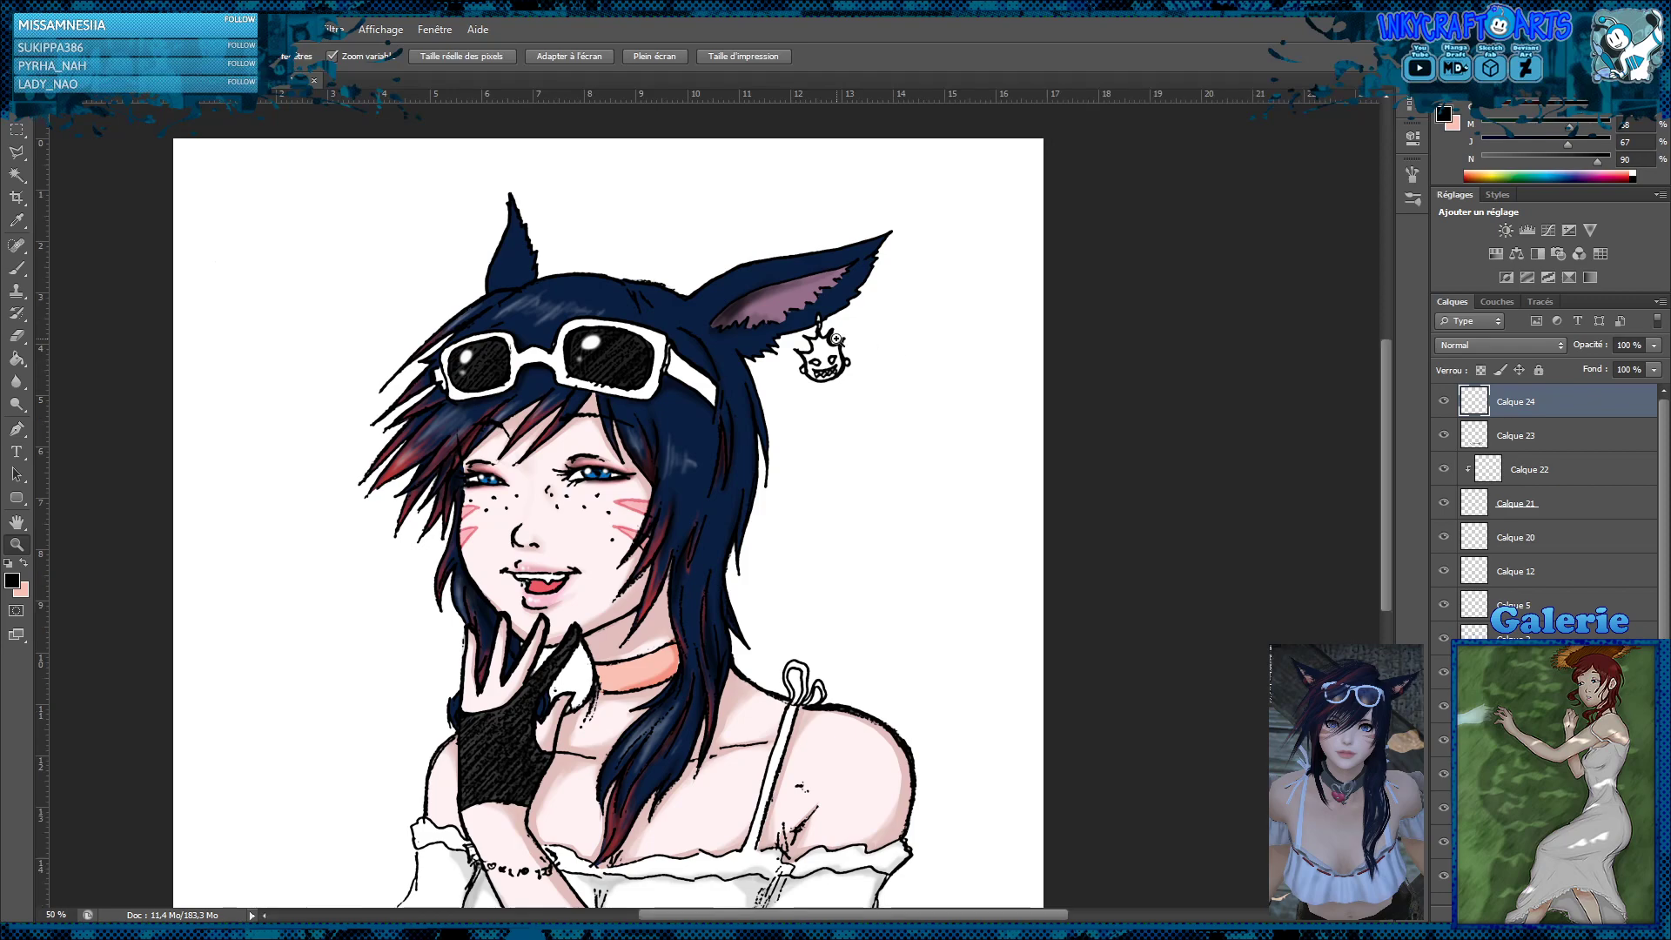
left_click(861, 355)
left_click(861, 355)
left_click(861, 355)
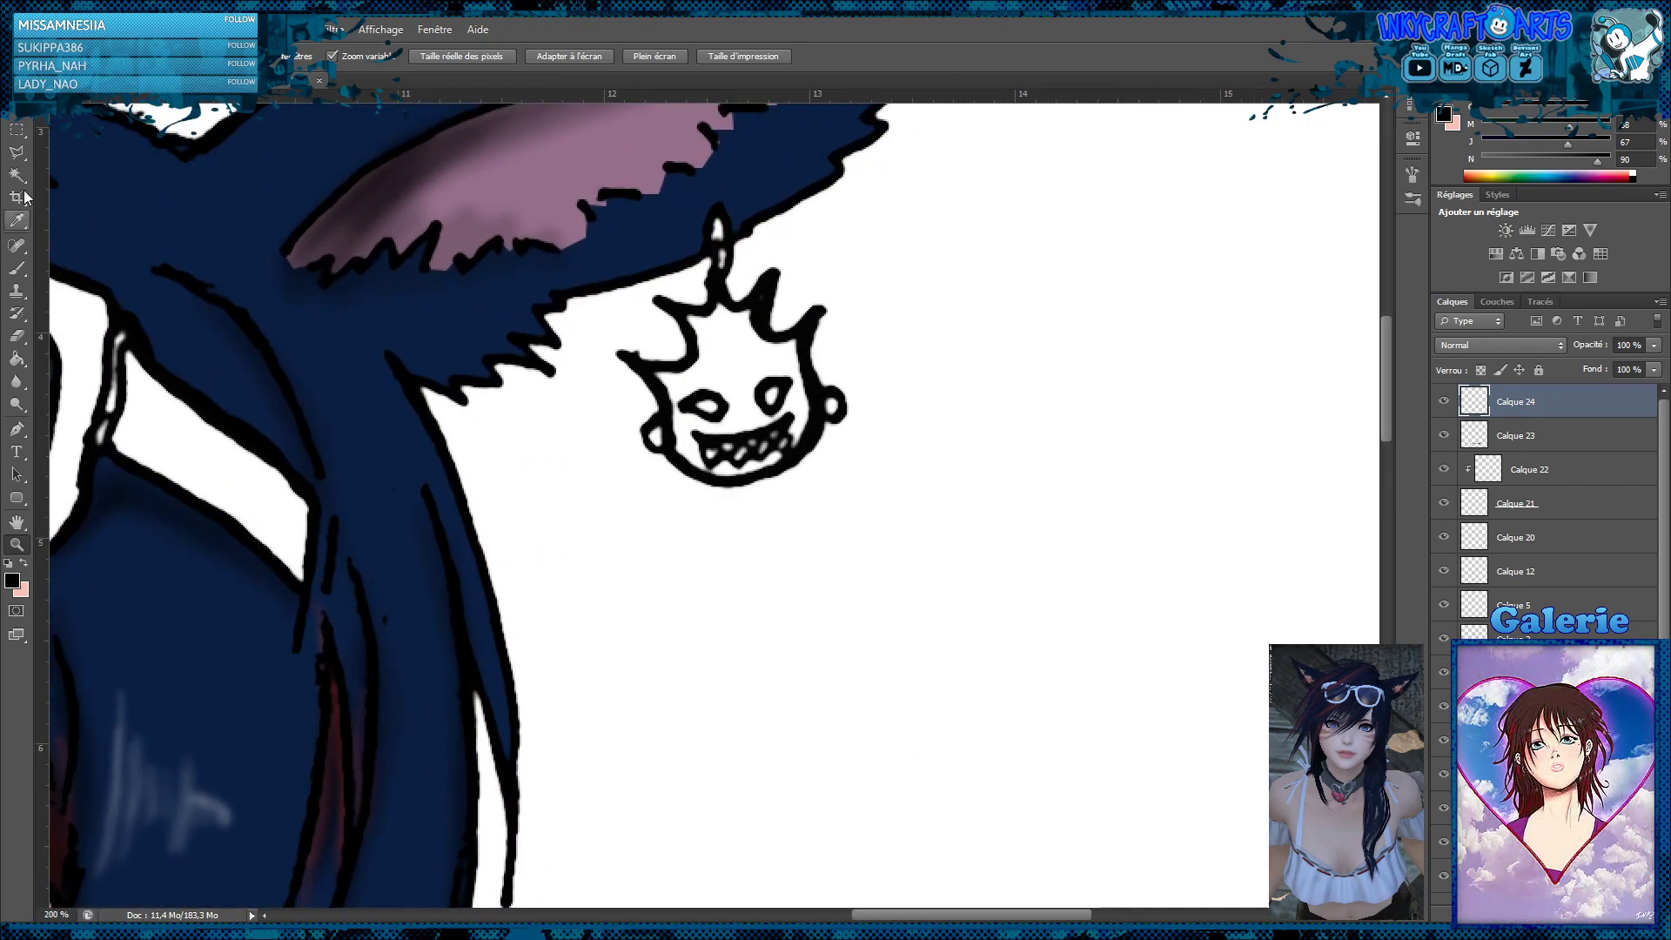
left_click(18, 153)
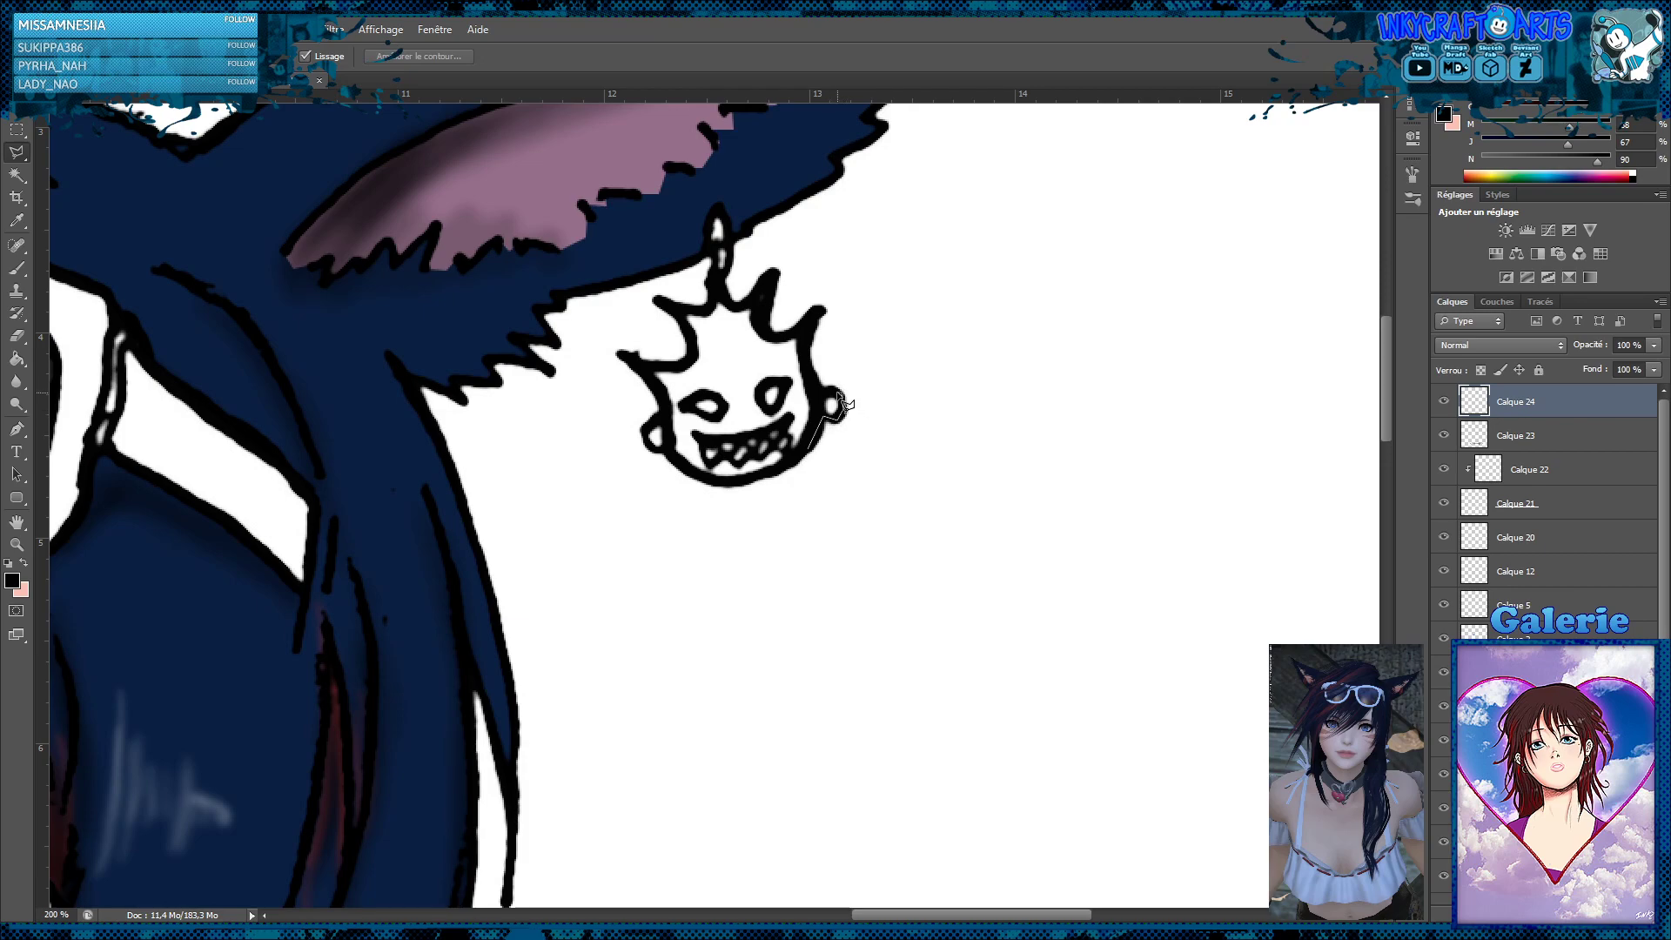
left_click(831, 405)
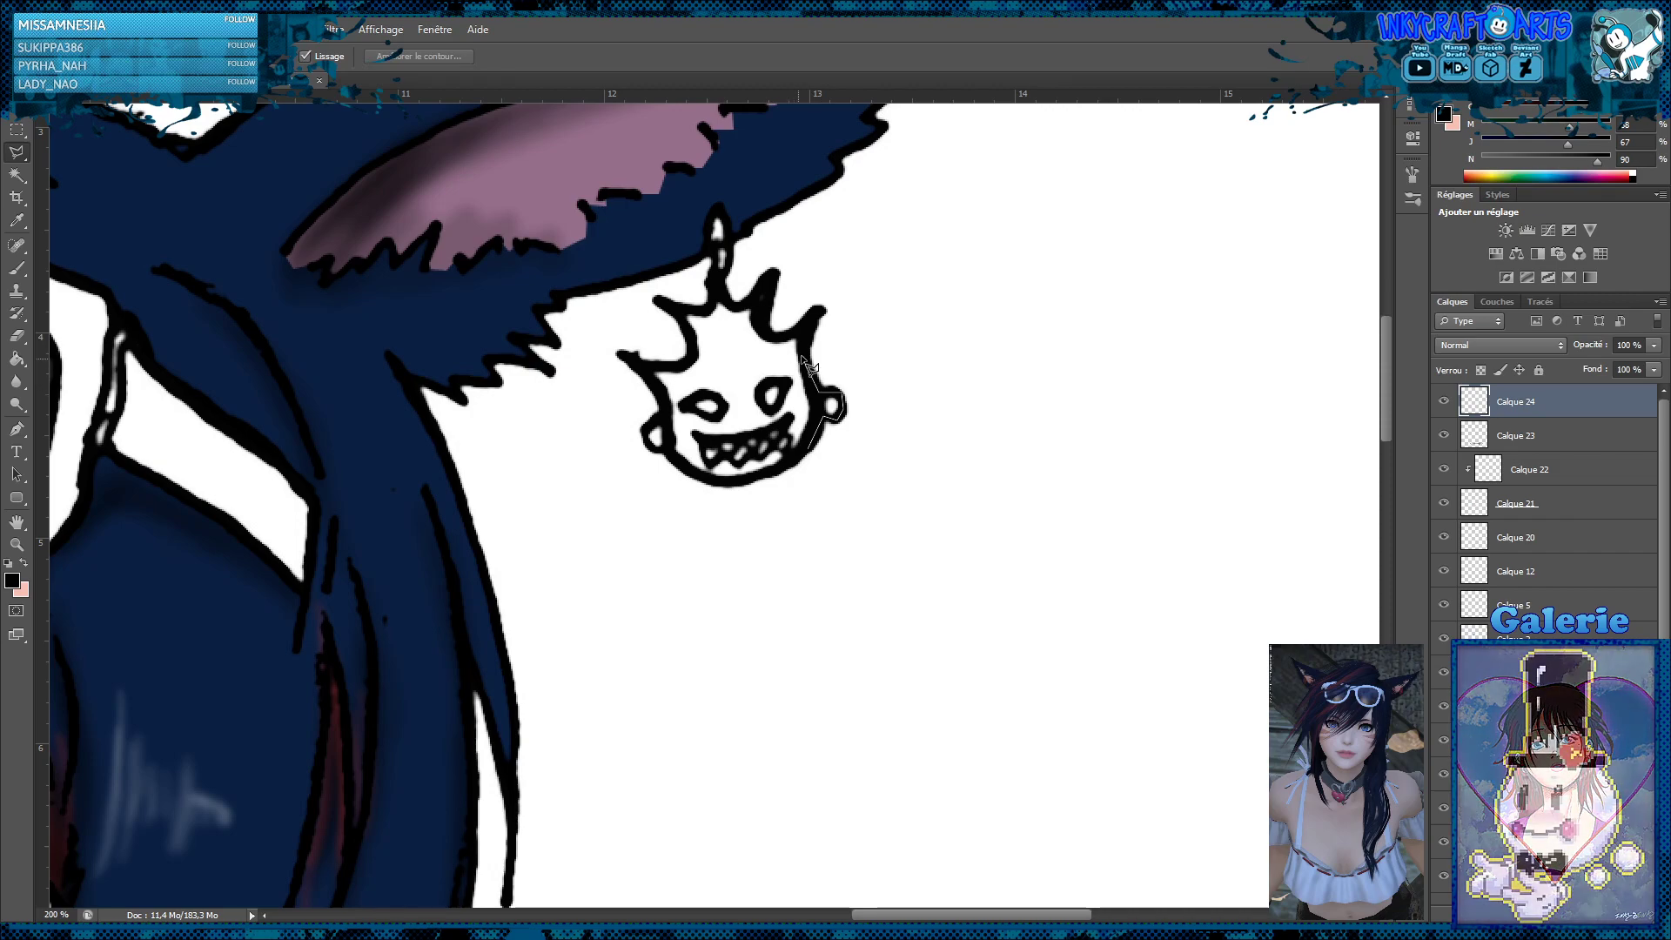
left_click(798, 335)
left_click(768, 336)
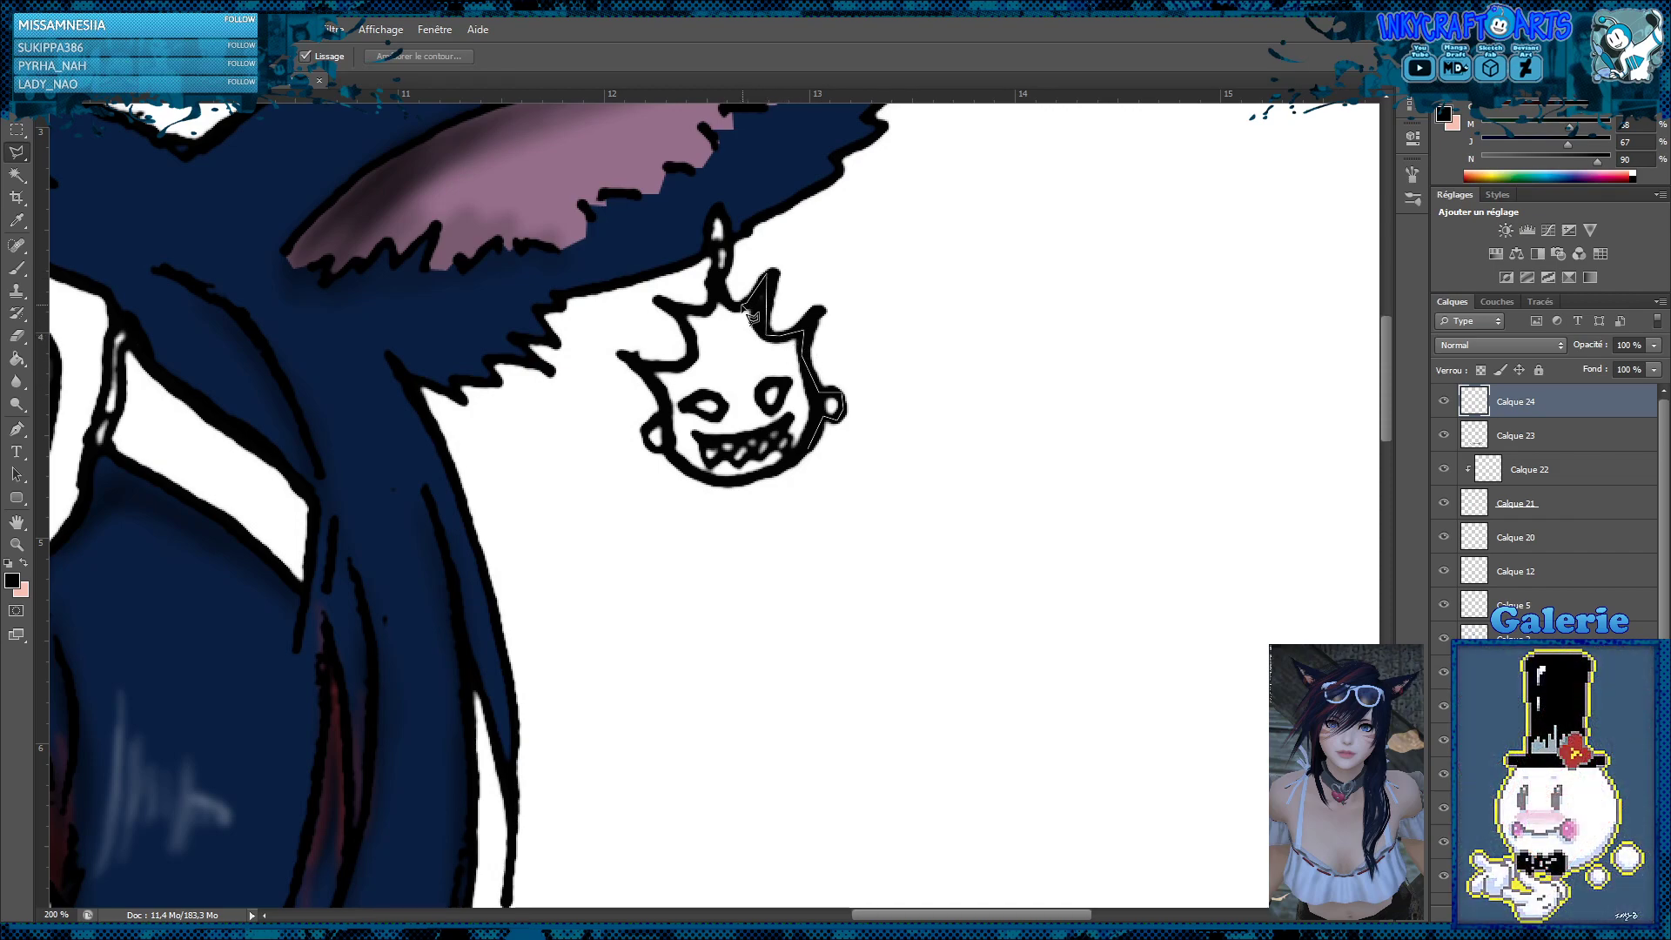
left_click(720, 291)
left_click(718, 210)
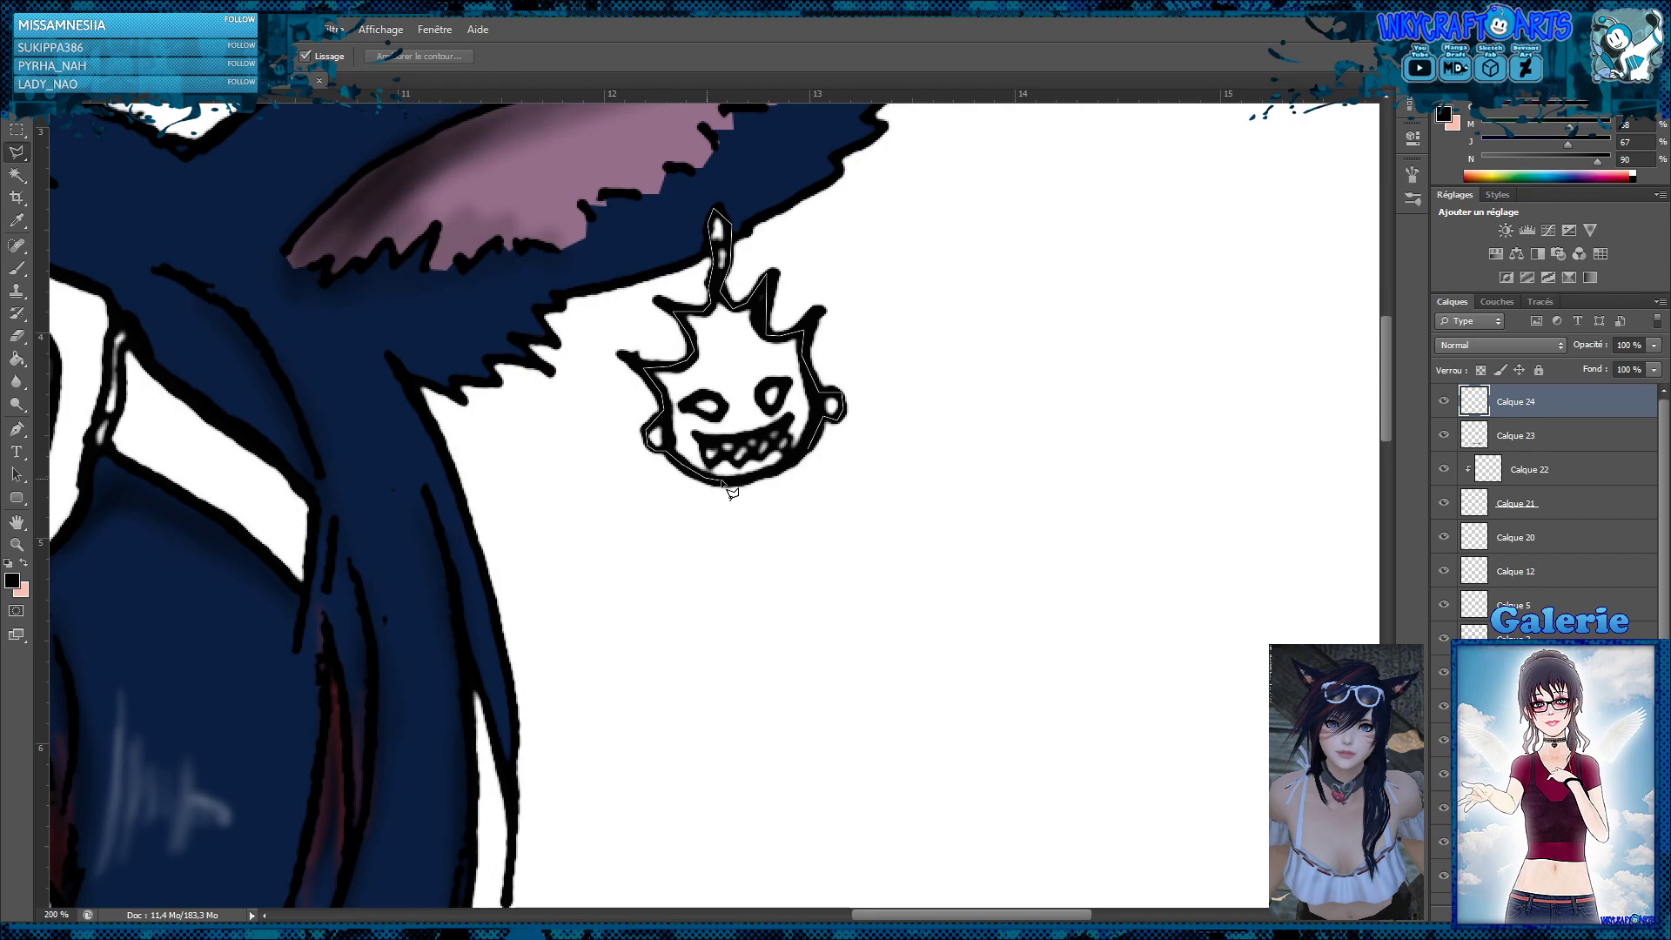
double_click(787, 481)
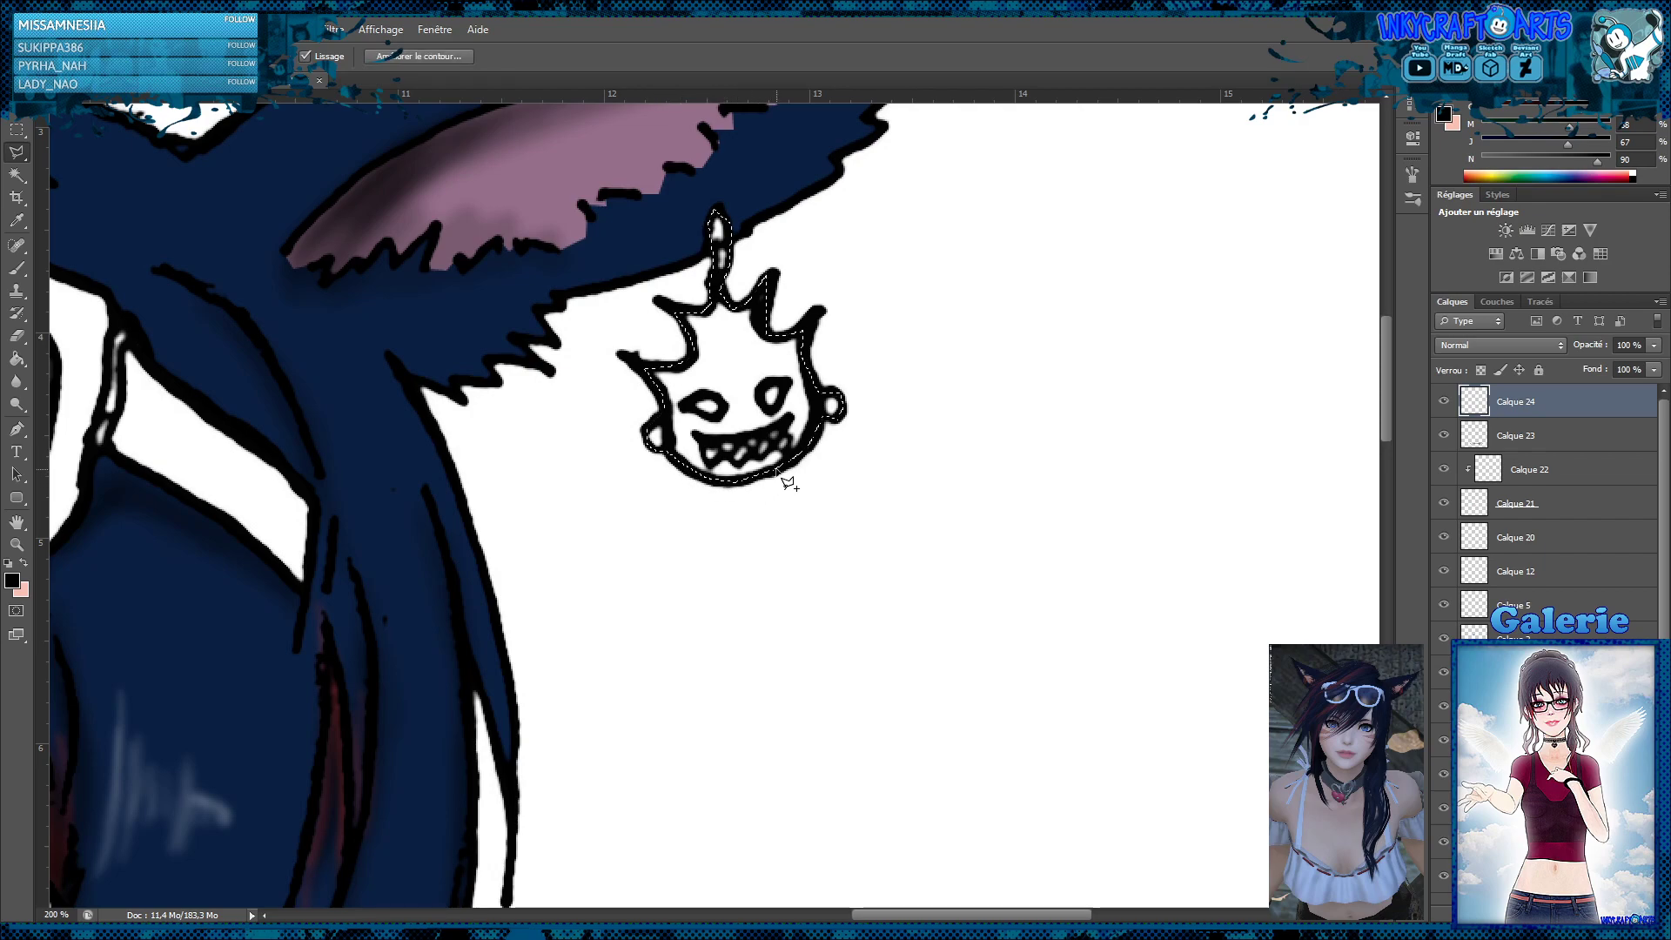
Fill the selected earring with orange-red at 100% yellow and 2% black, set the layer's blending to Produit, and deselect
left_click(17, 357)
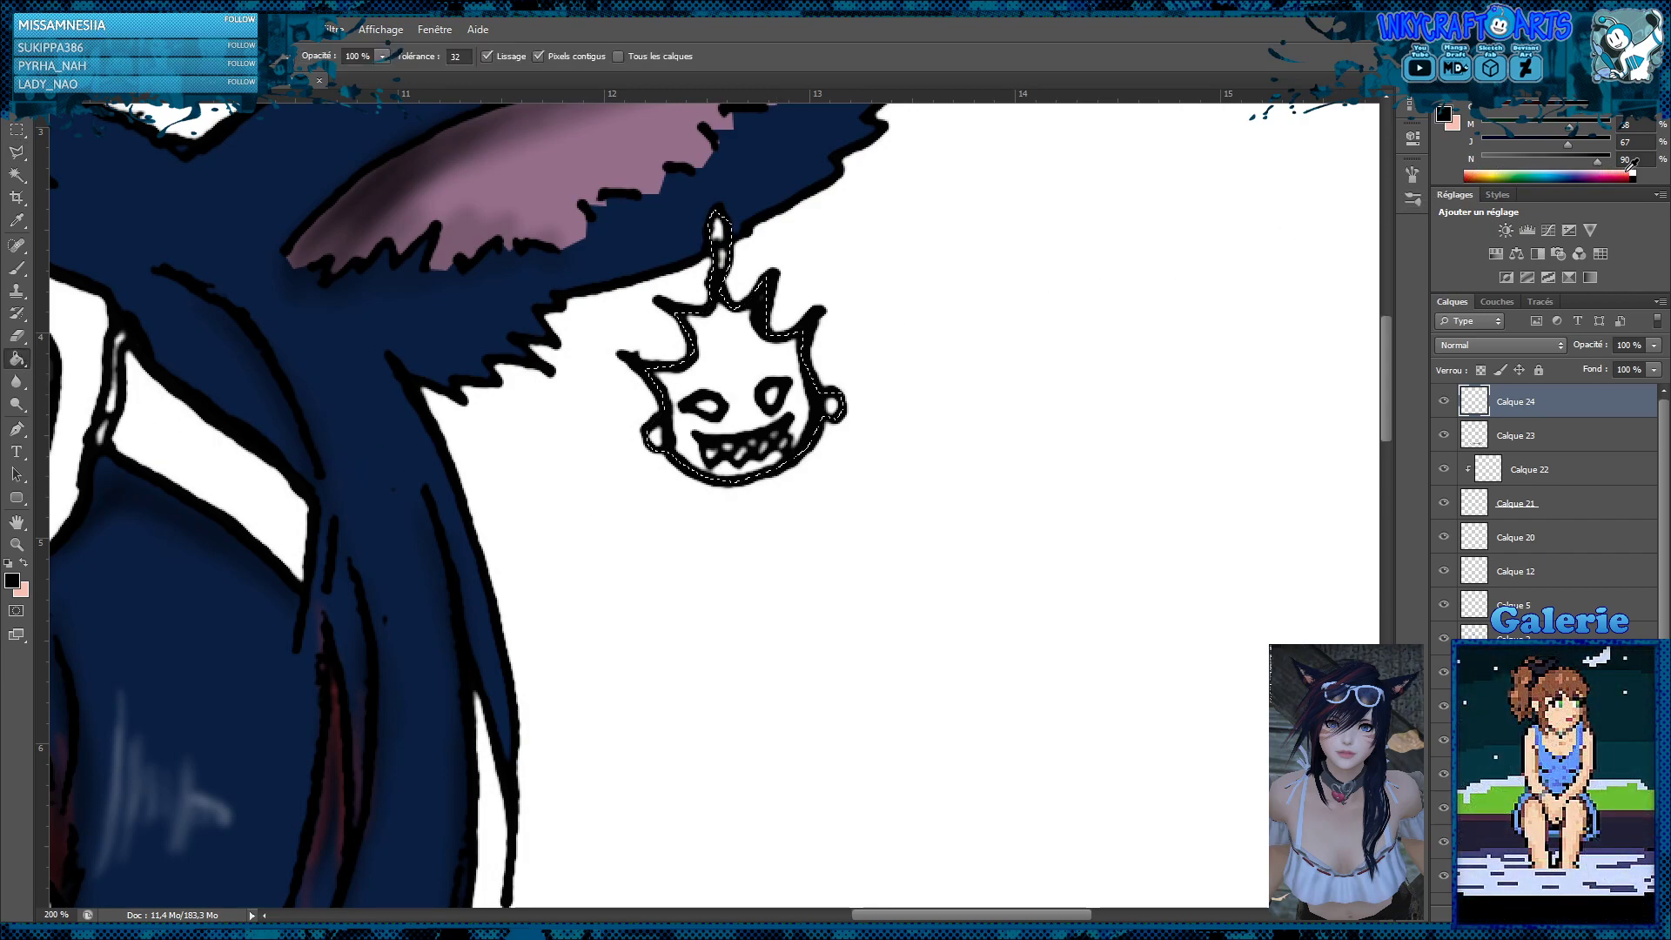
left_click(1623, 174)
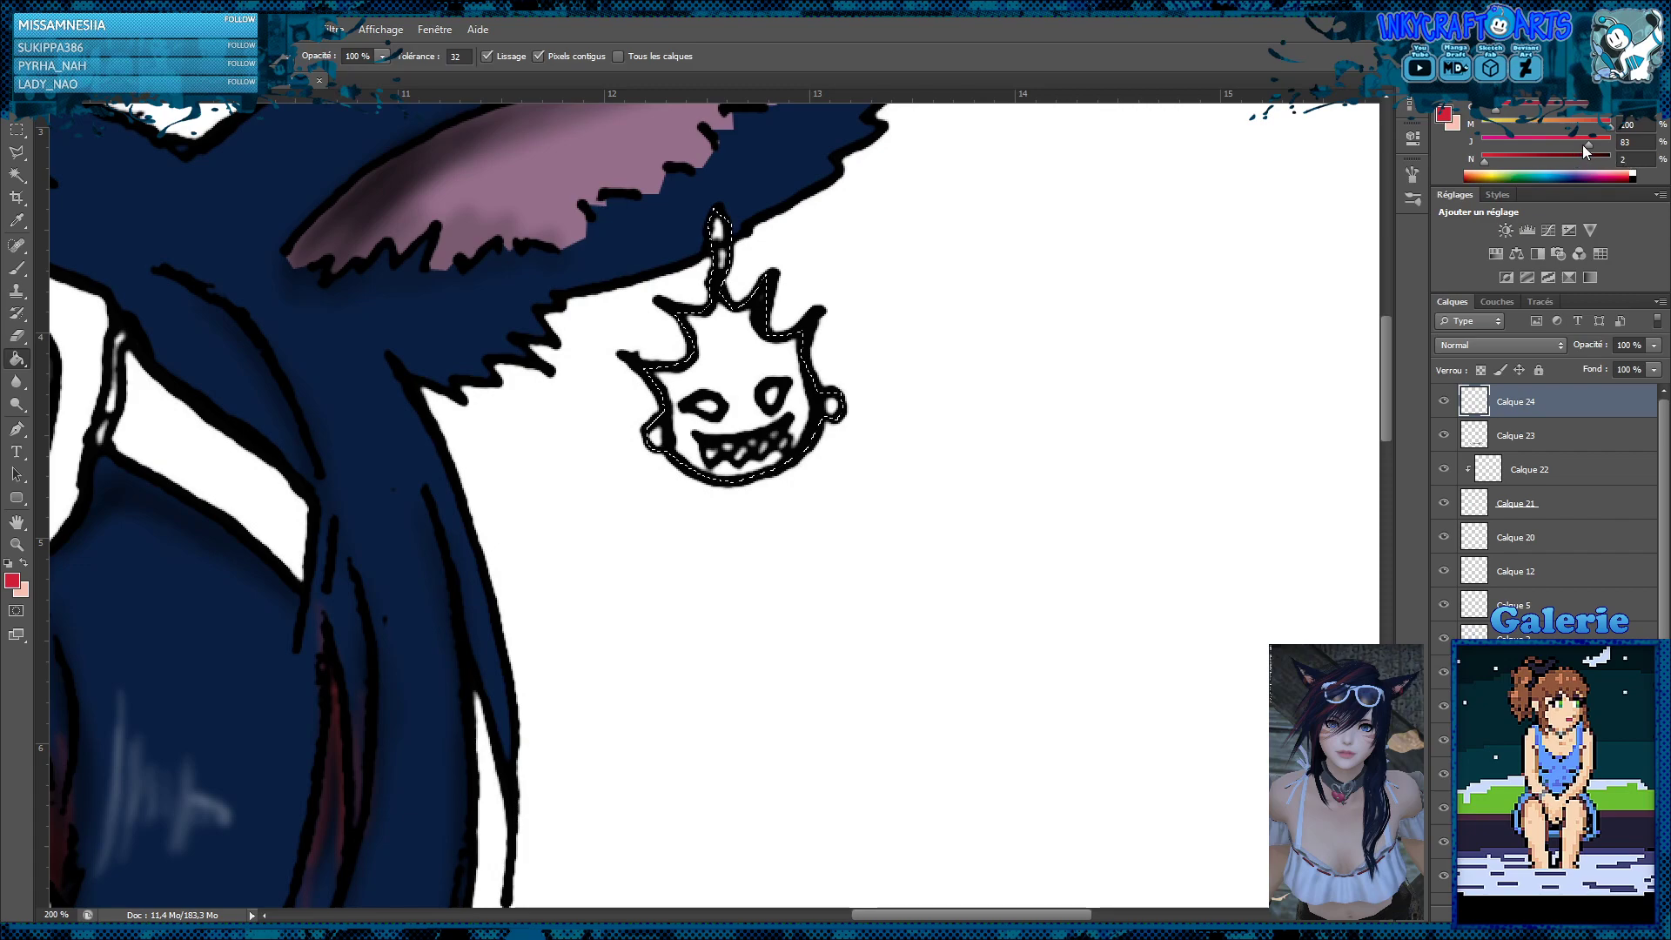
left_click_drag(1610, 128, 1595, 127)
left_click(747, 379)
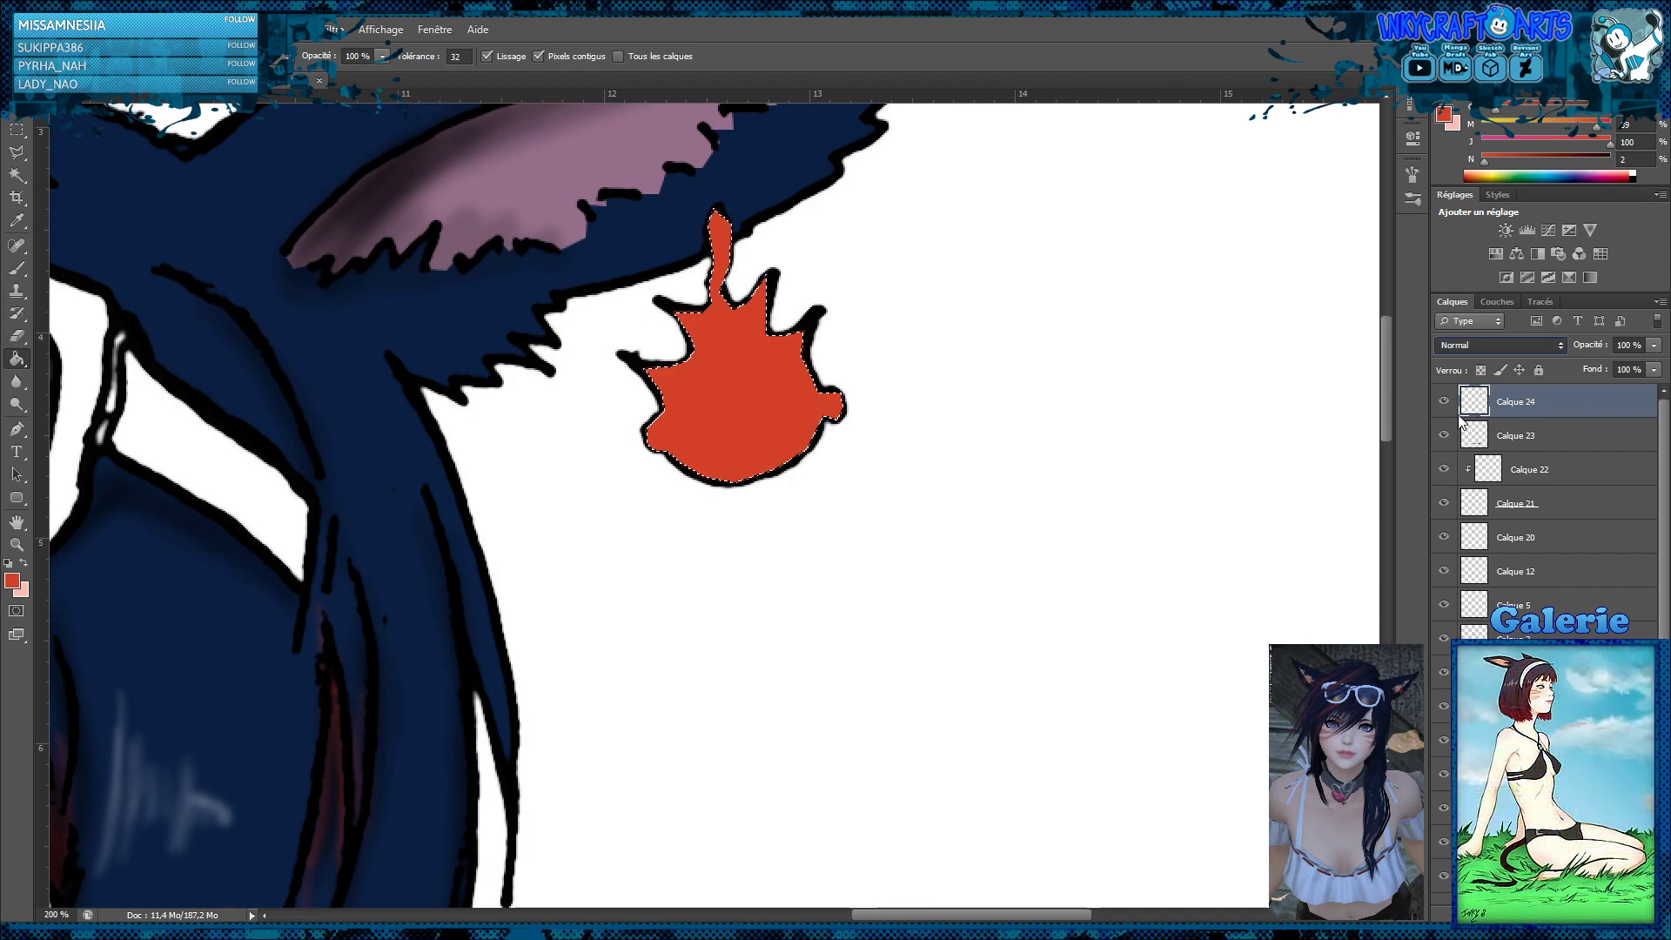
key("shift+alt+m")
left_click(17, 129)
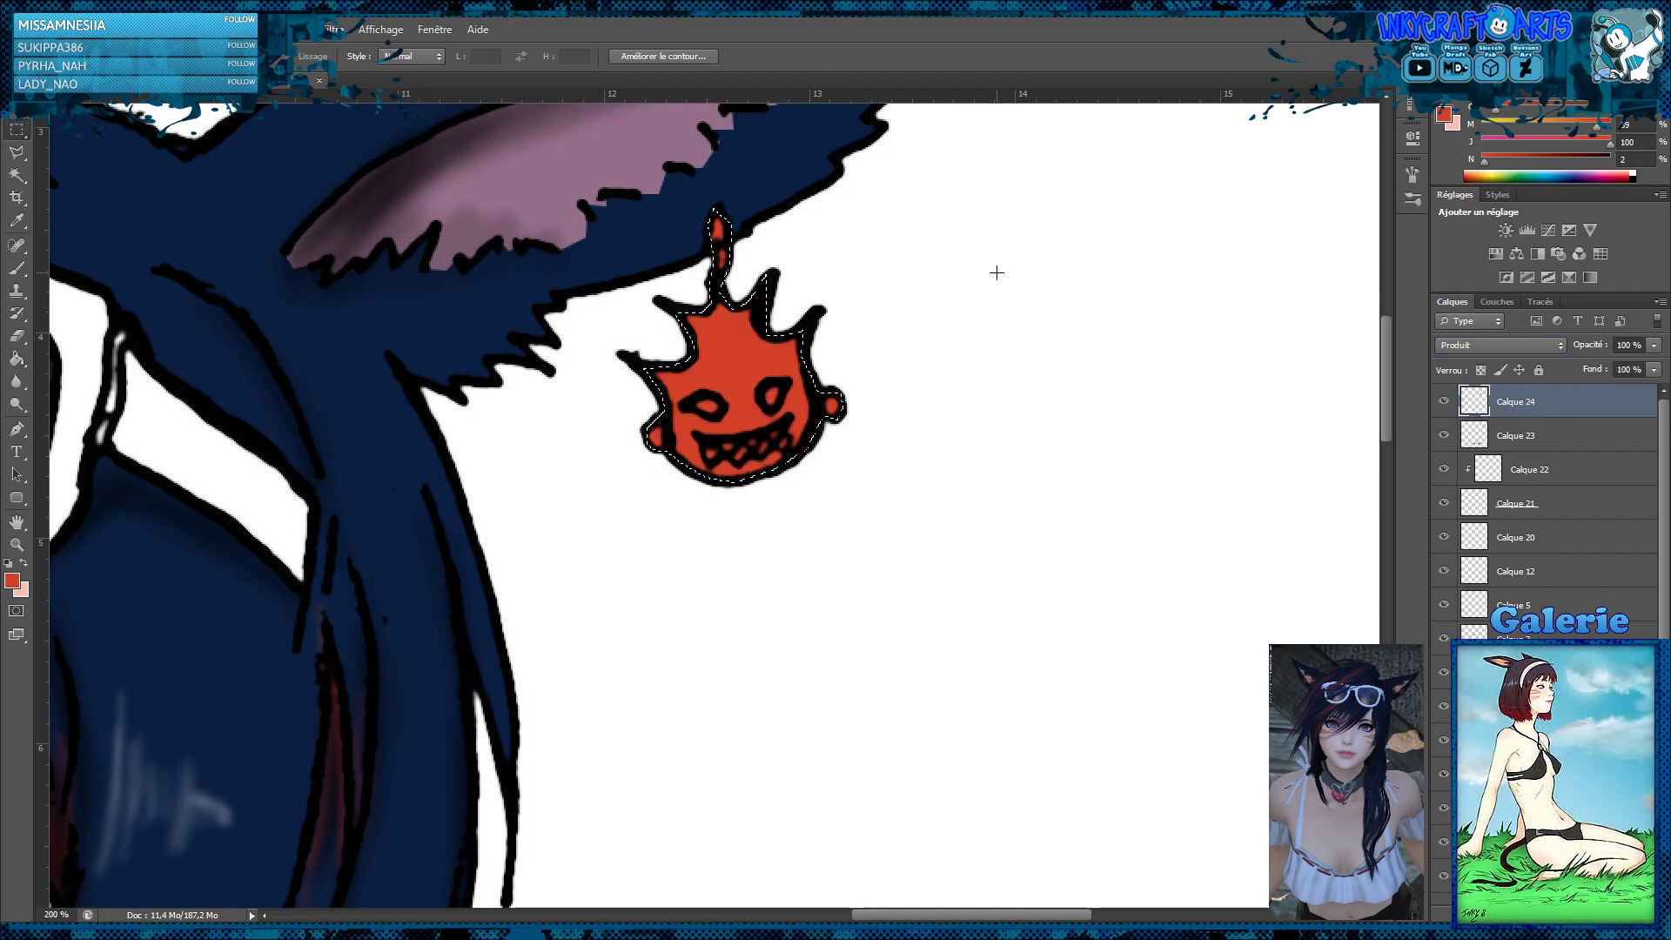
left_click(996, 272)
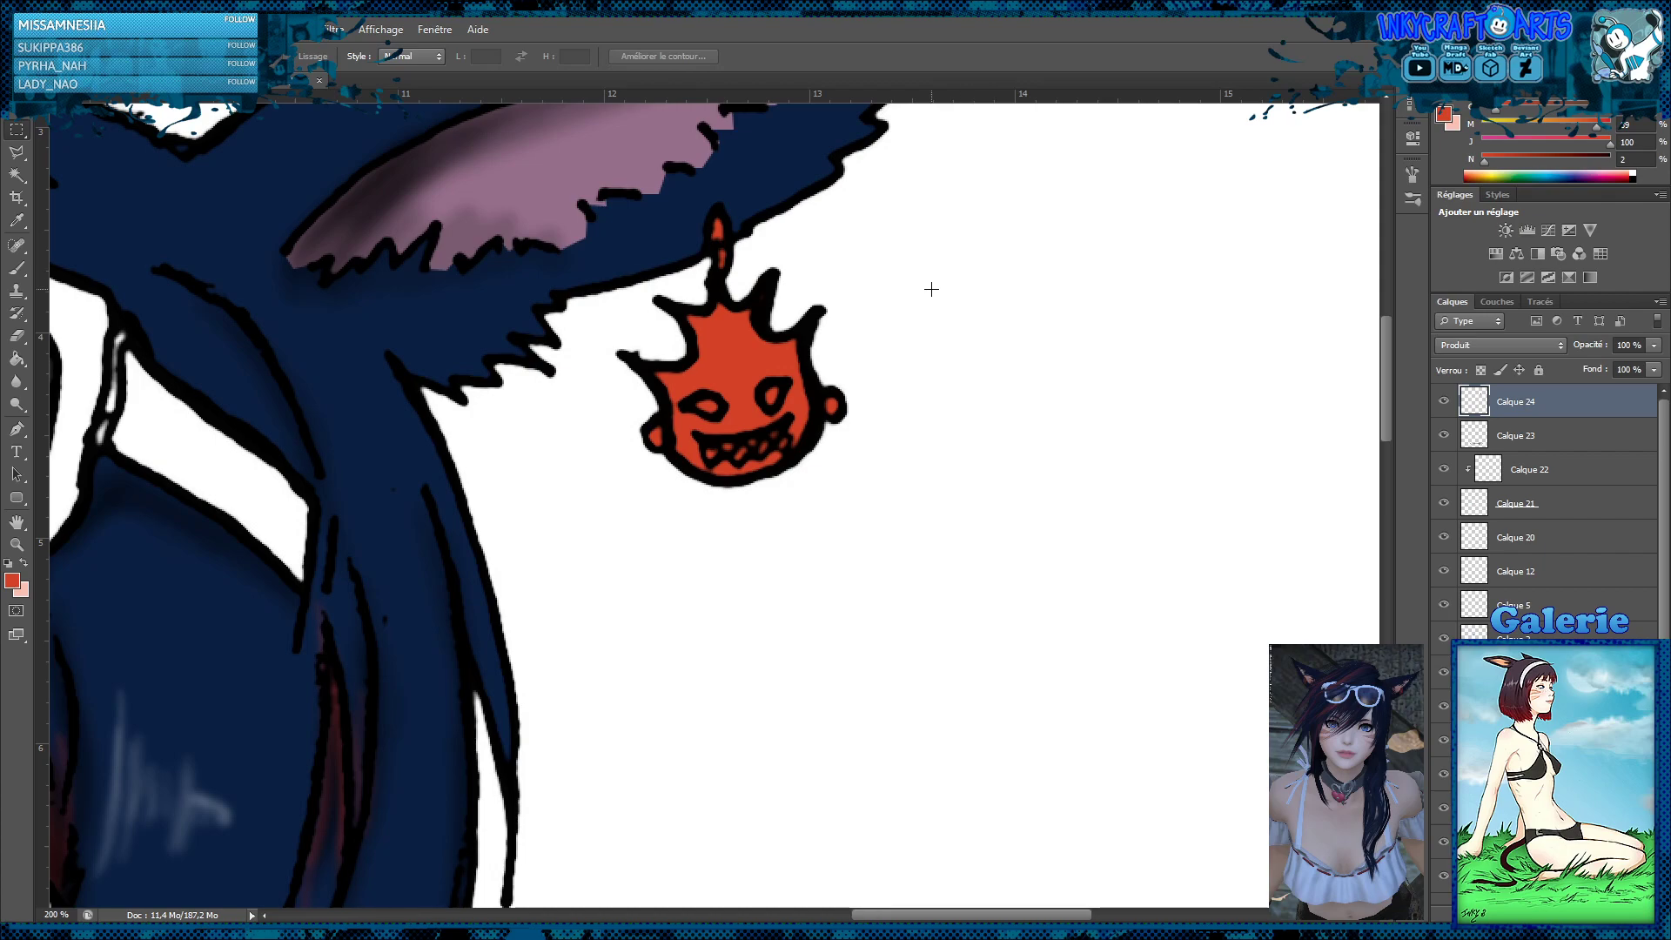
Select both eyes of the devil-head earring together with the polygonal lasso
key("z")
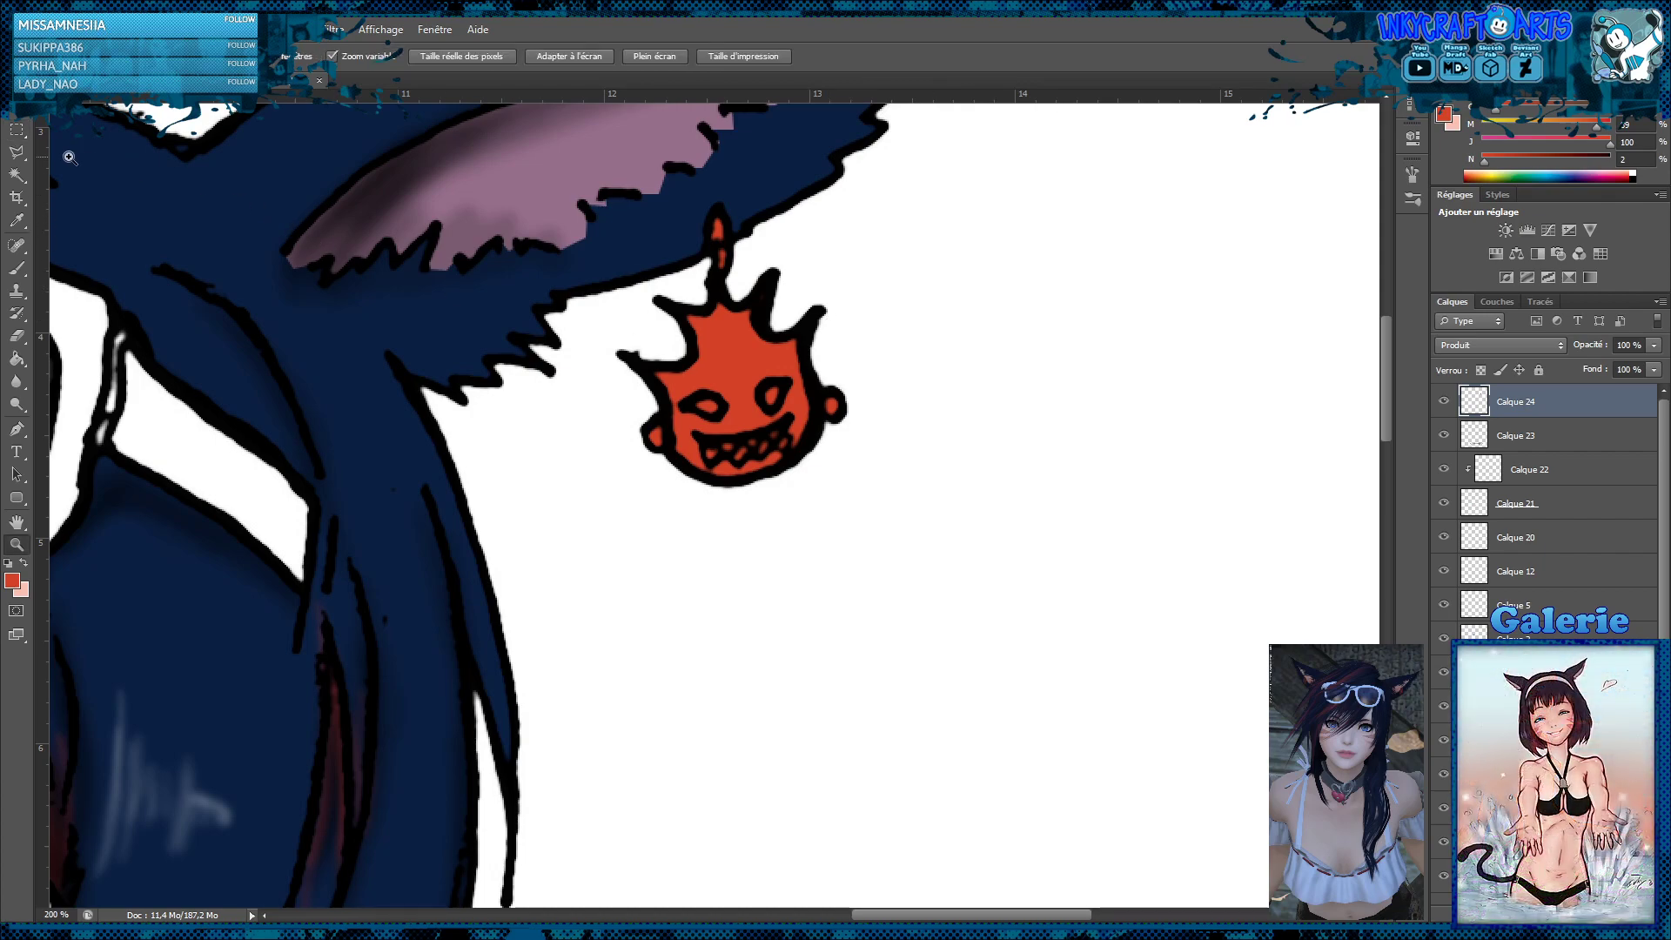
left_click(16, 152)
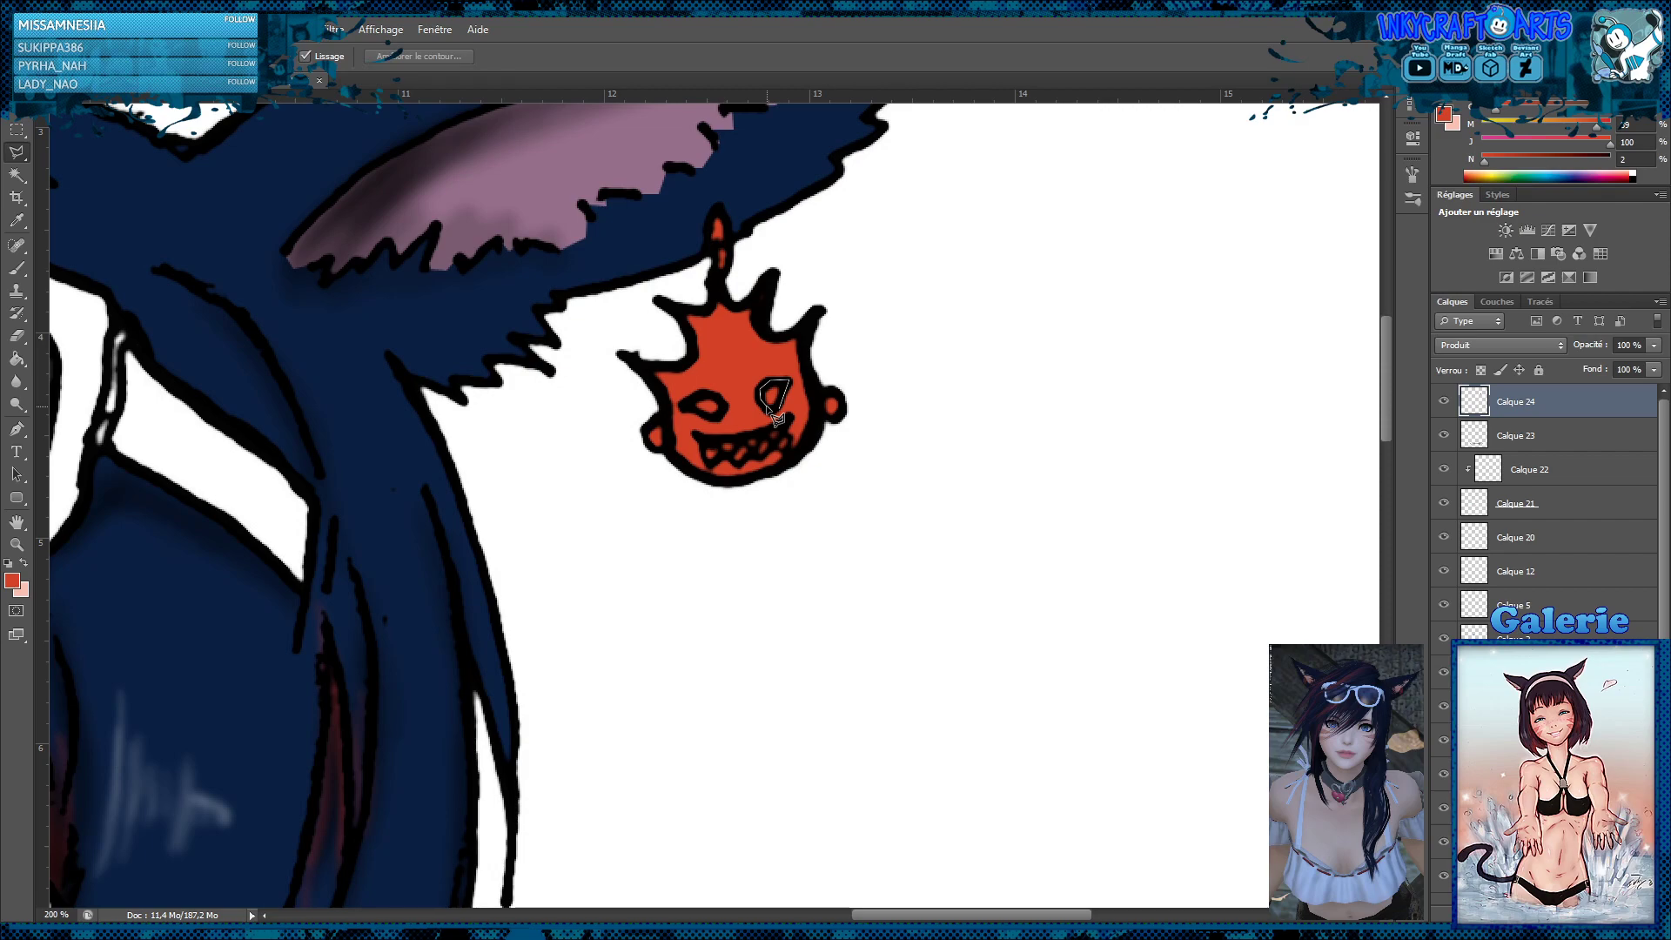
left_click(776, 418)
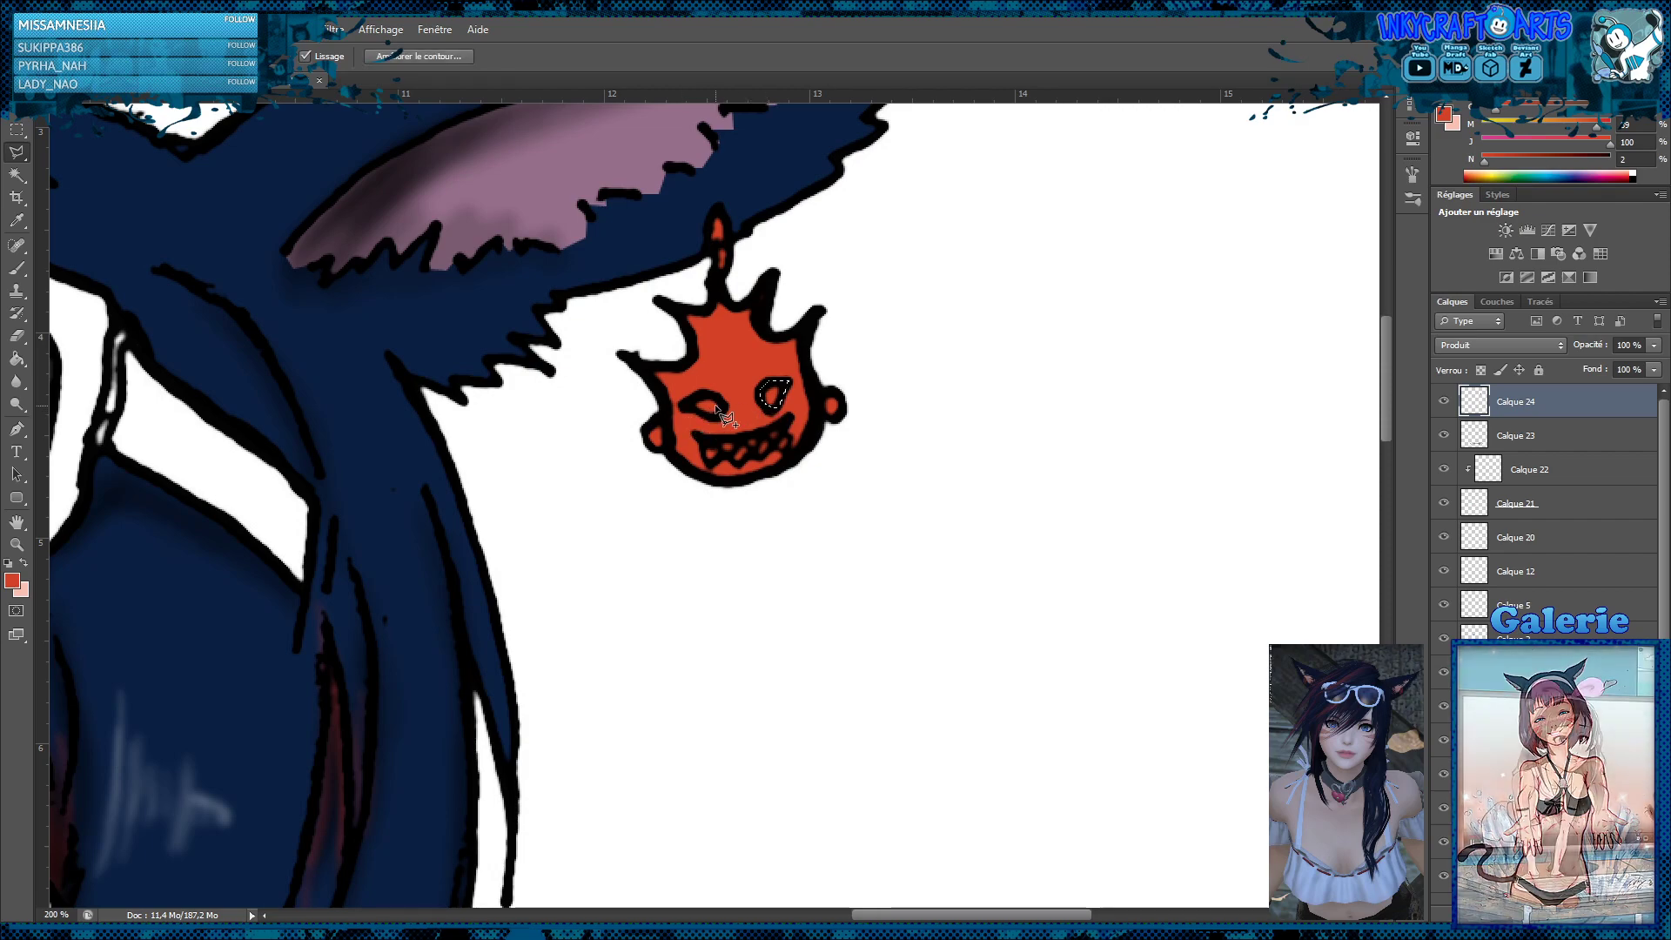
left_click(722, 404)
left_click(710, 394)
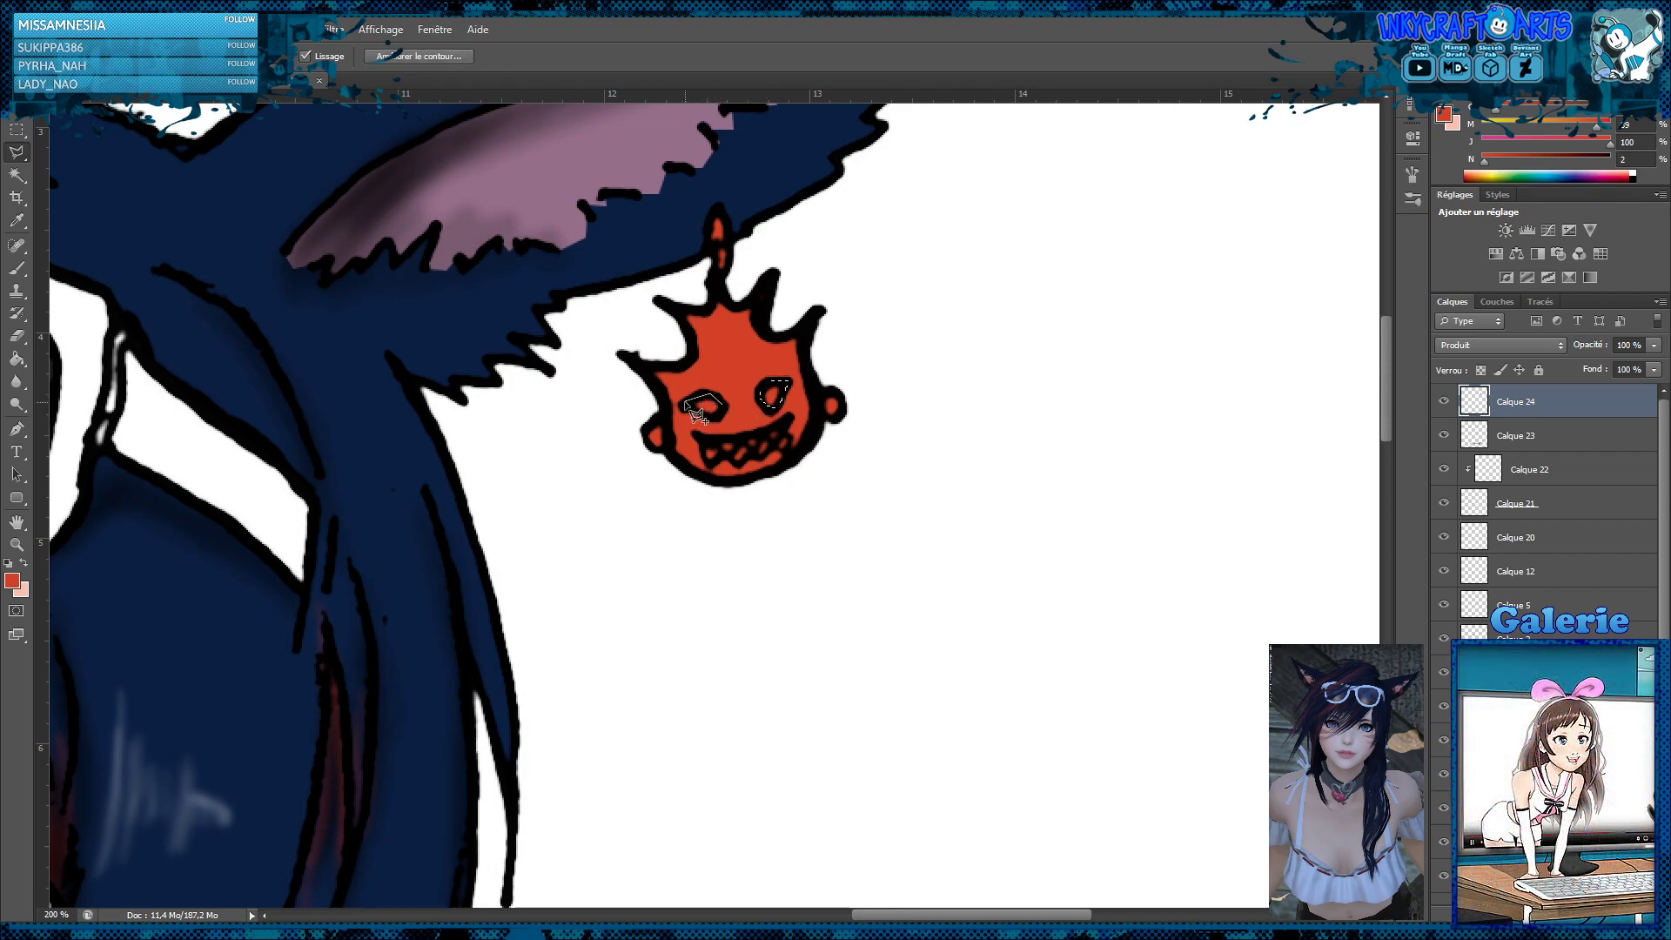
left_click(682, 405)
left_click(702, 415)
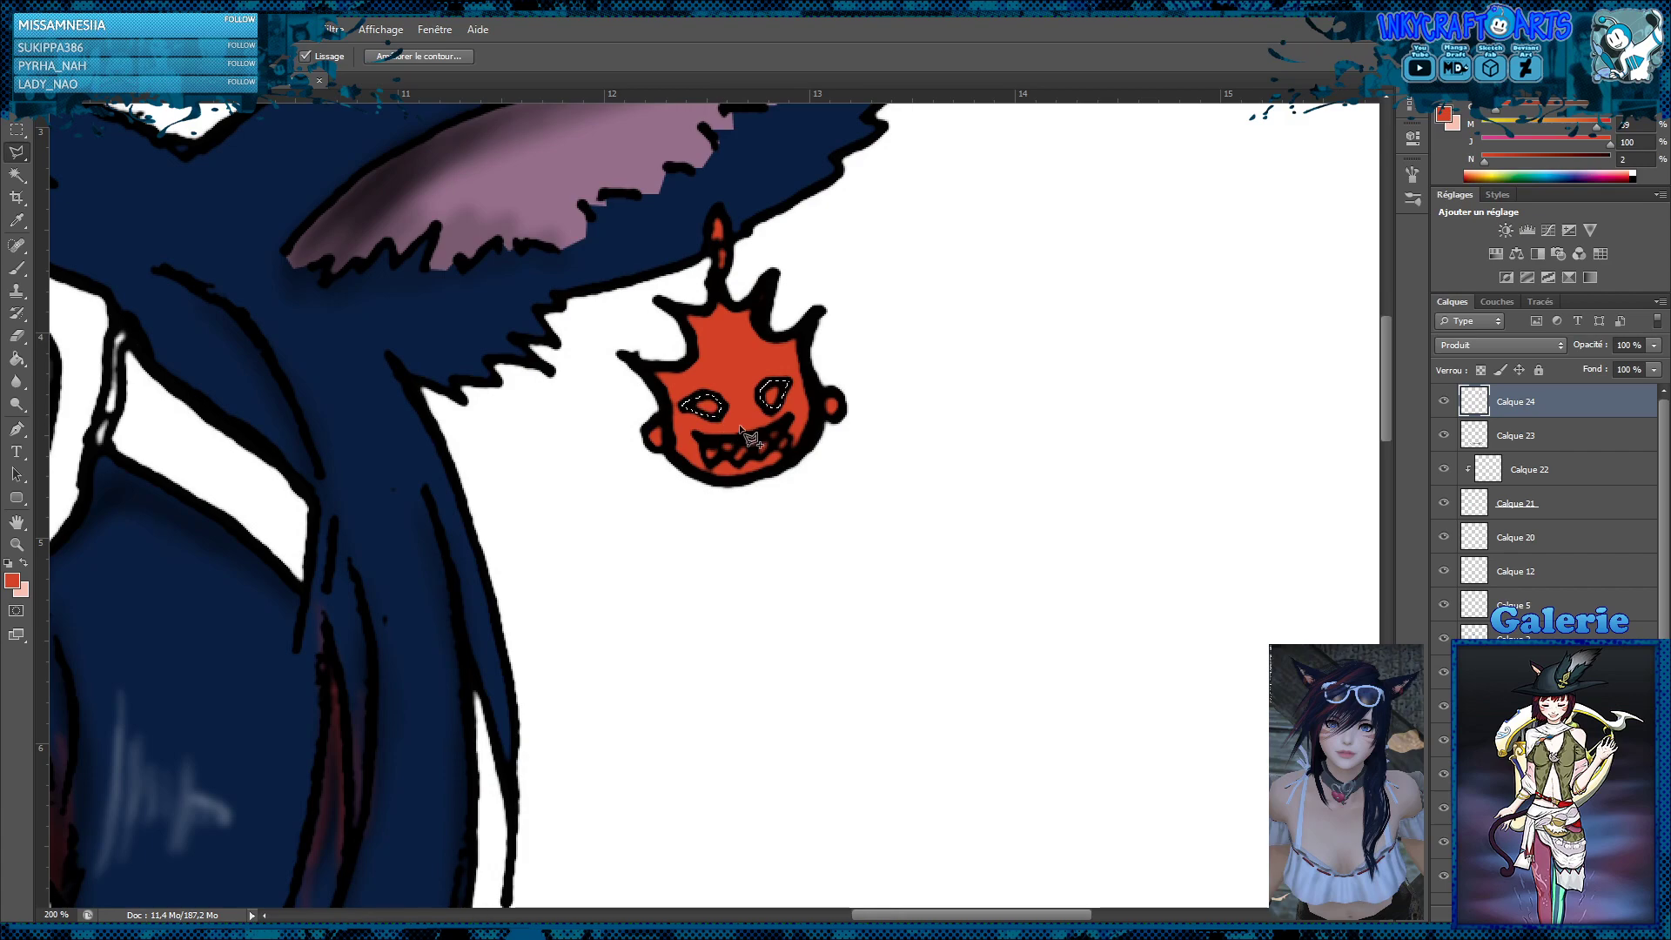
Fill the earring's selected eyes with golden yellow at 100% yellow on the earring colour layer, and clear the selection
left_click(1519, 124)
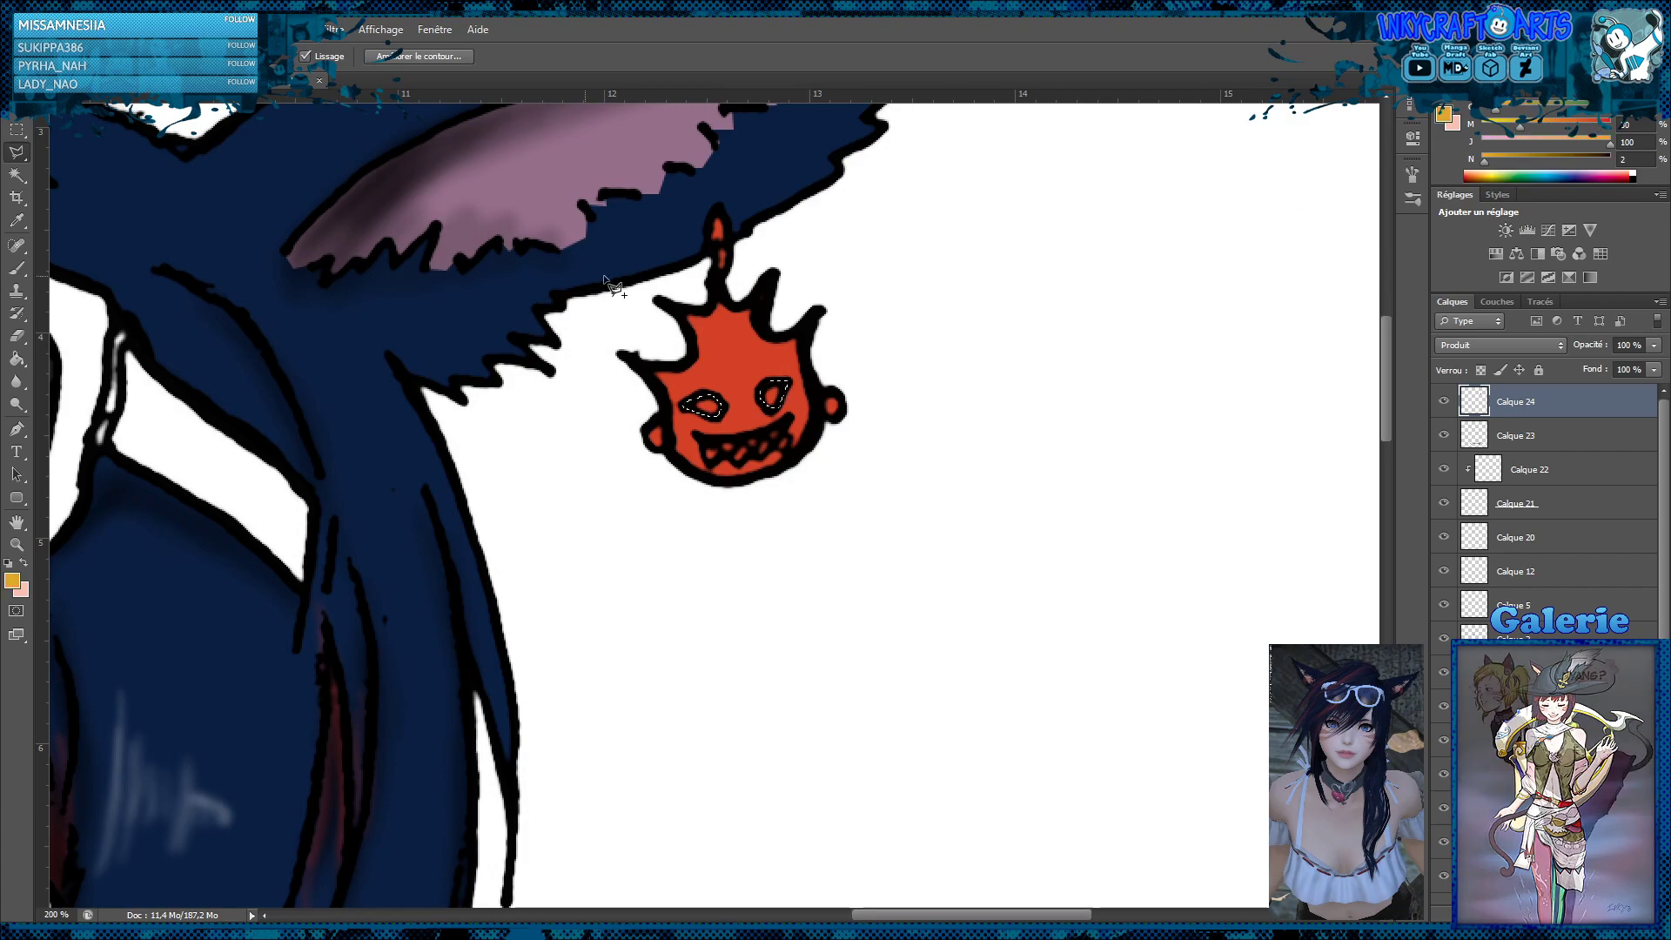
left_click(16, 358)
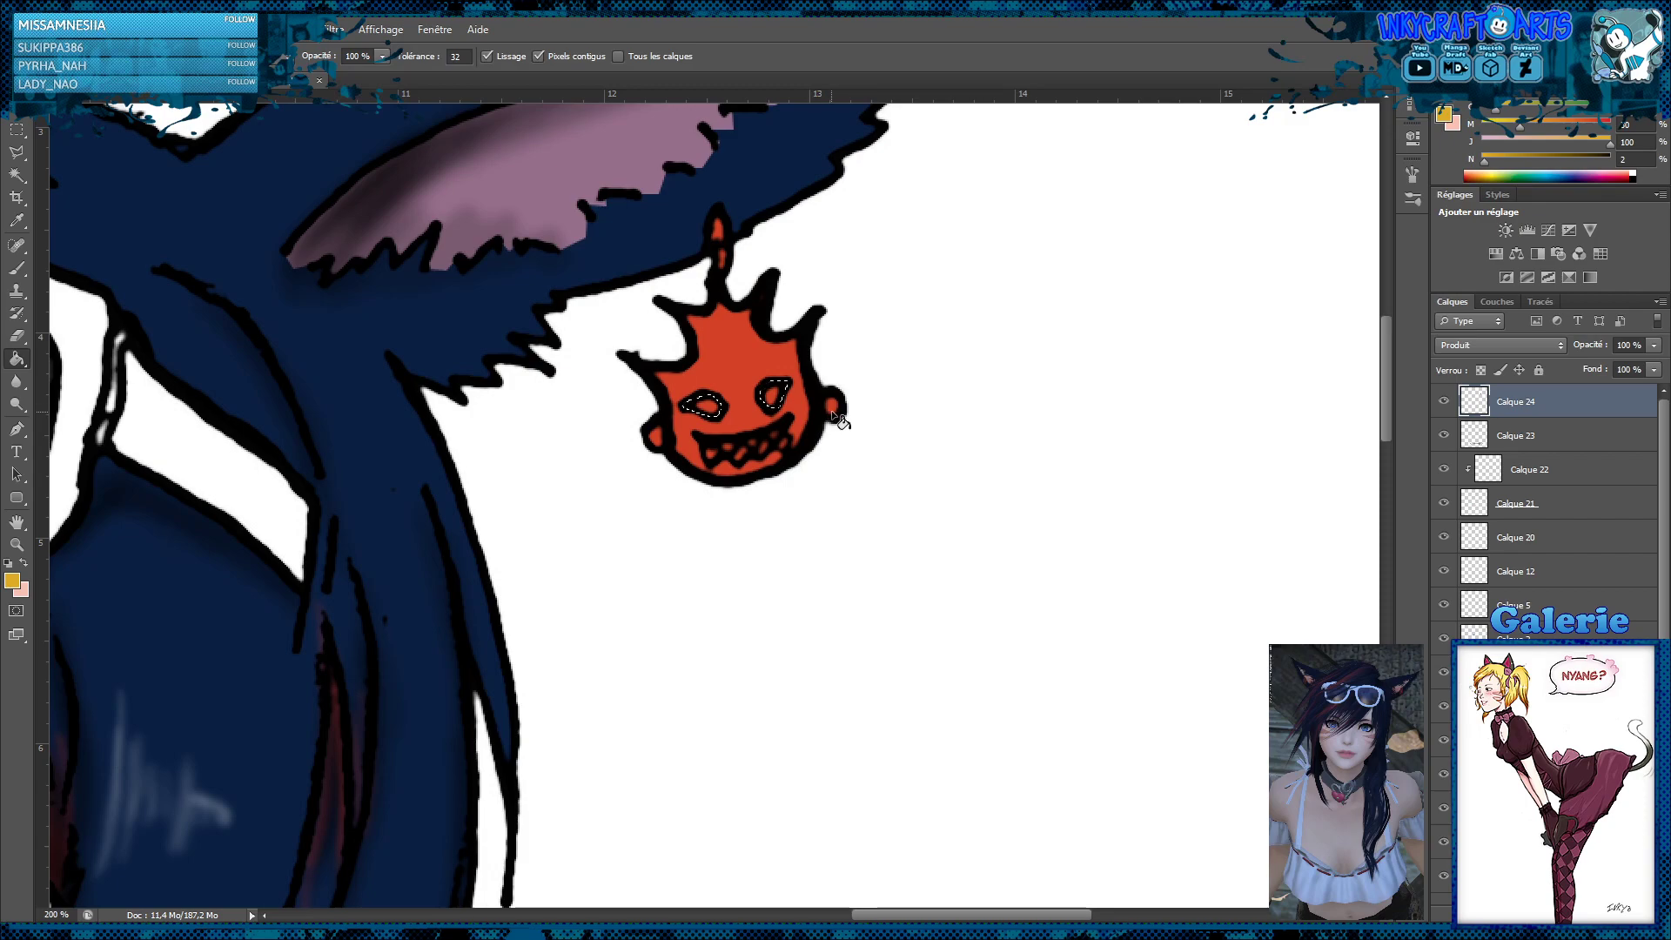
left_click(1444, 401)
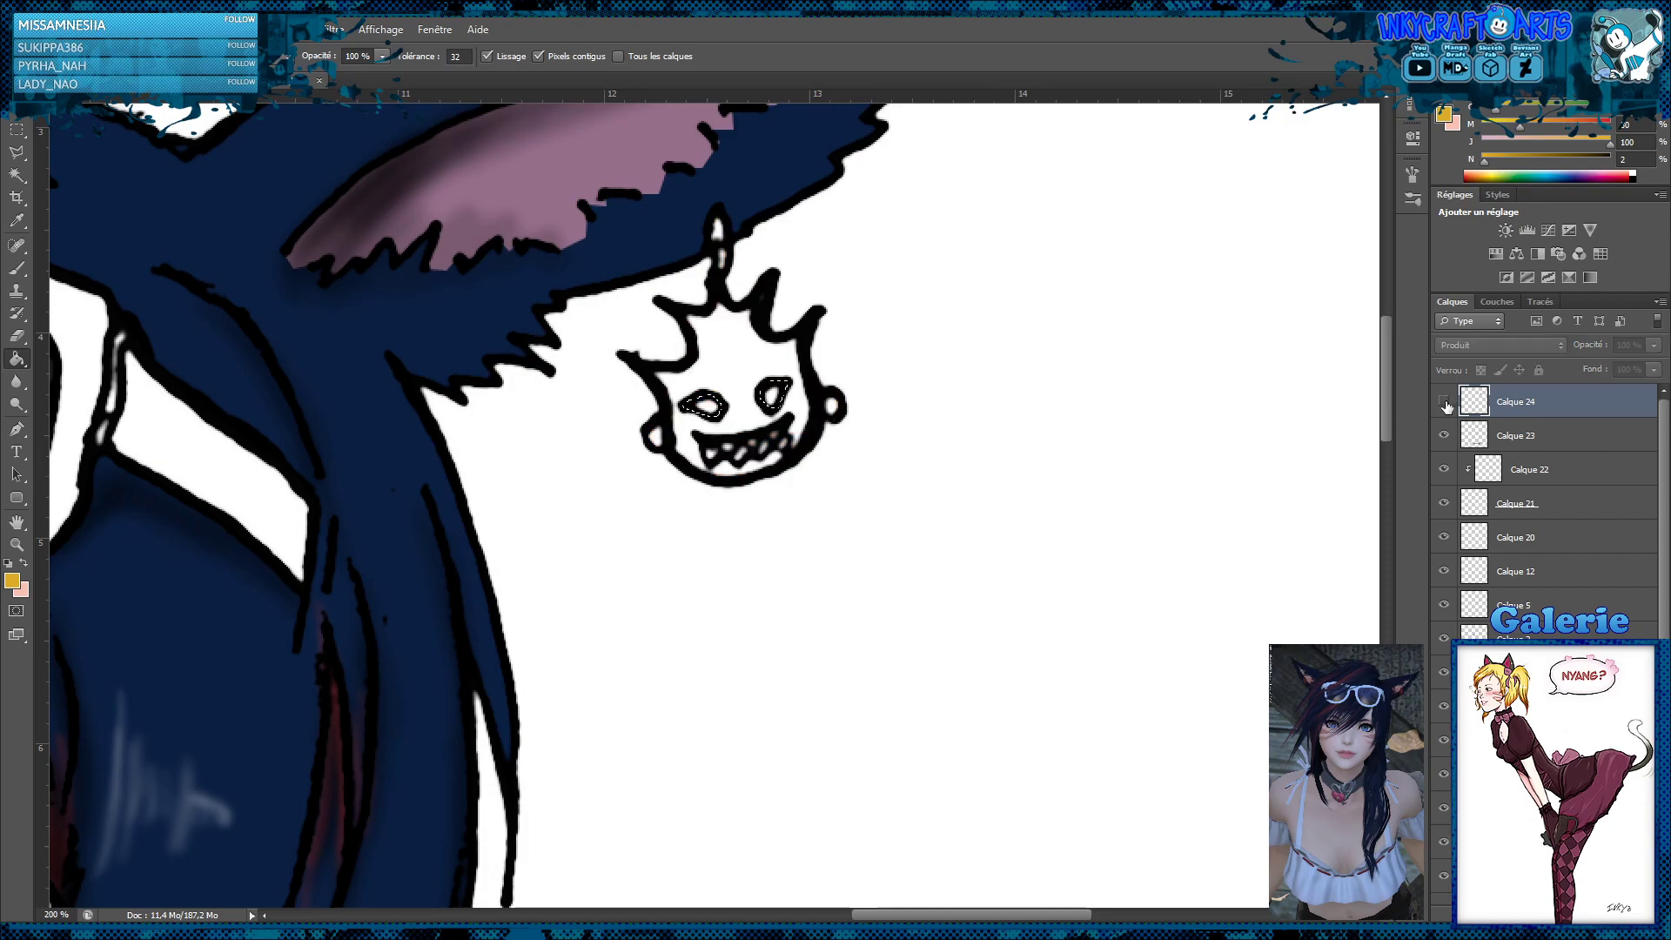
left_click(1445, 404)
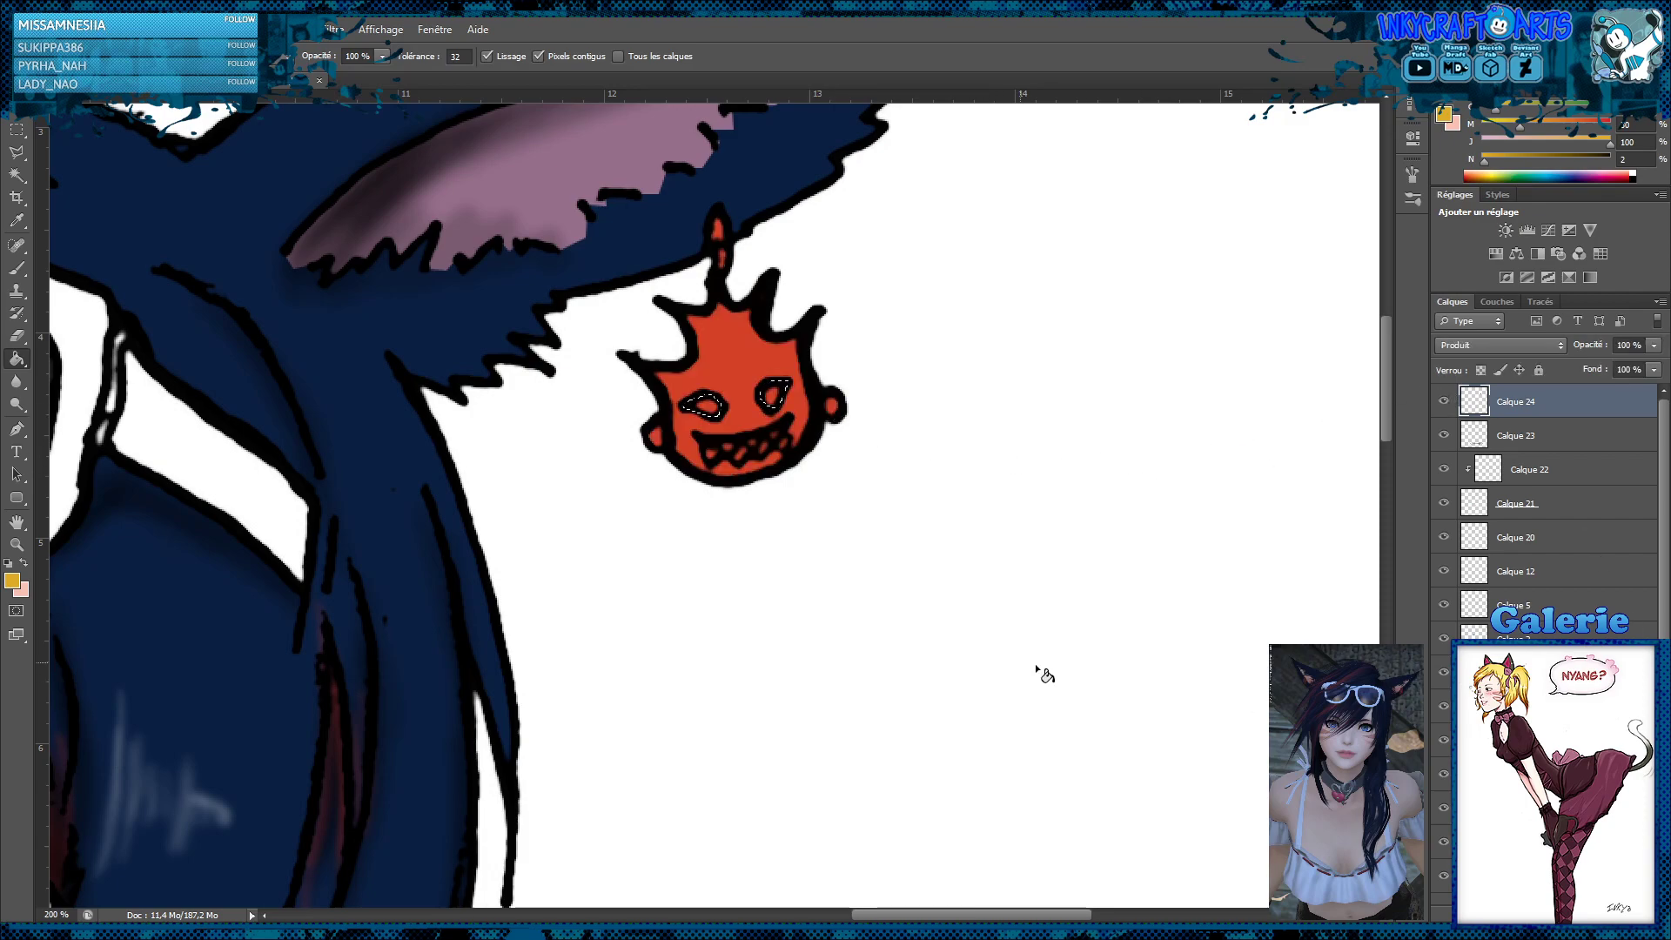
left_click(777, 407)
left_click(21, 132)
left_click(937, 260)
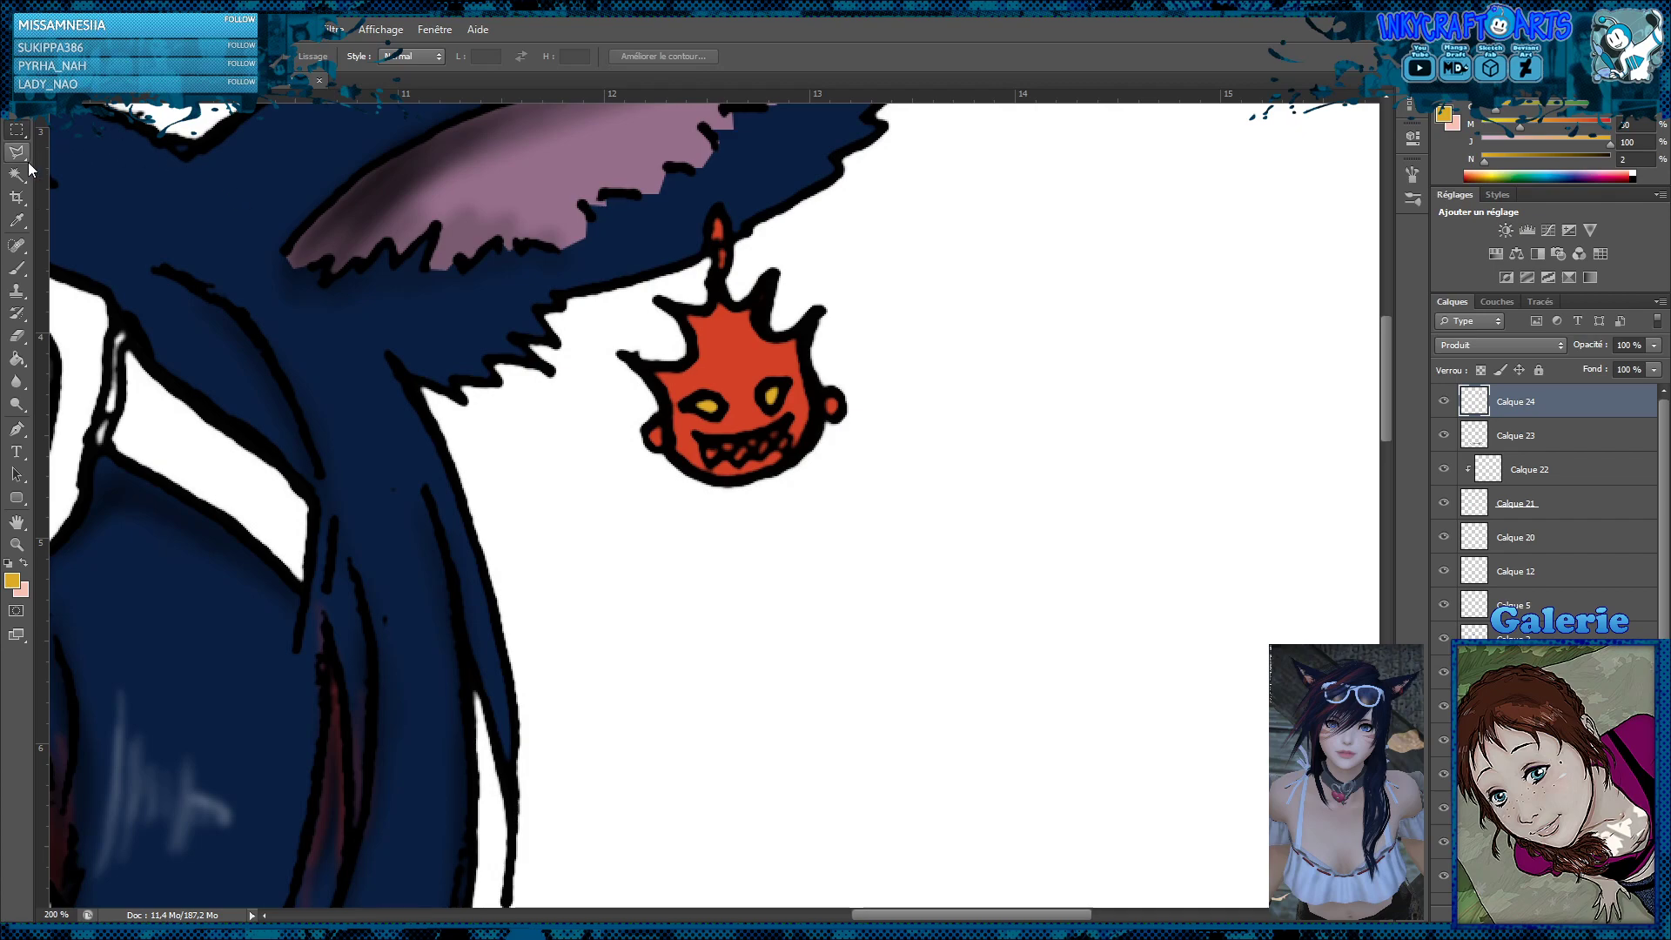
Add a new layer above the earring colour layer Calque 24 and clip it to that layer
left_click(17, 152)
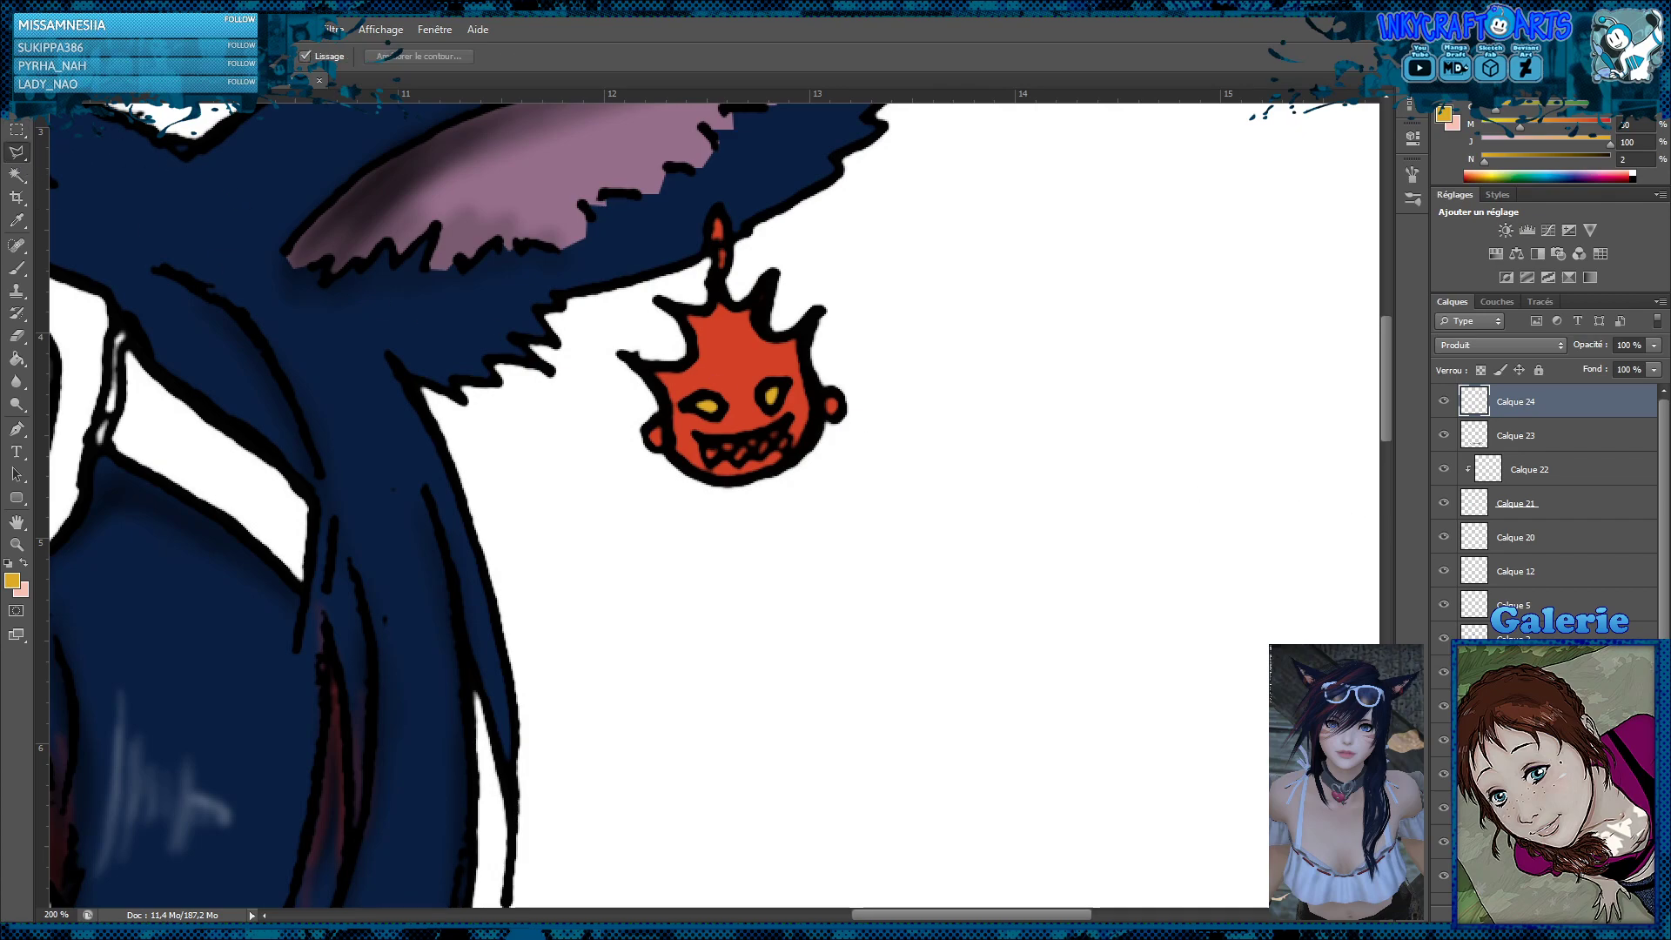
key("ctrl+shift+alt+n")
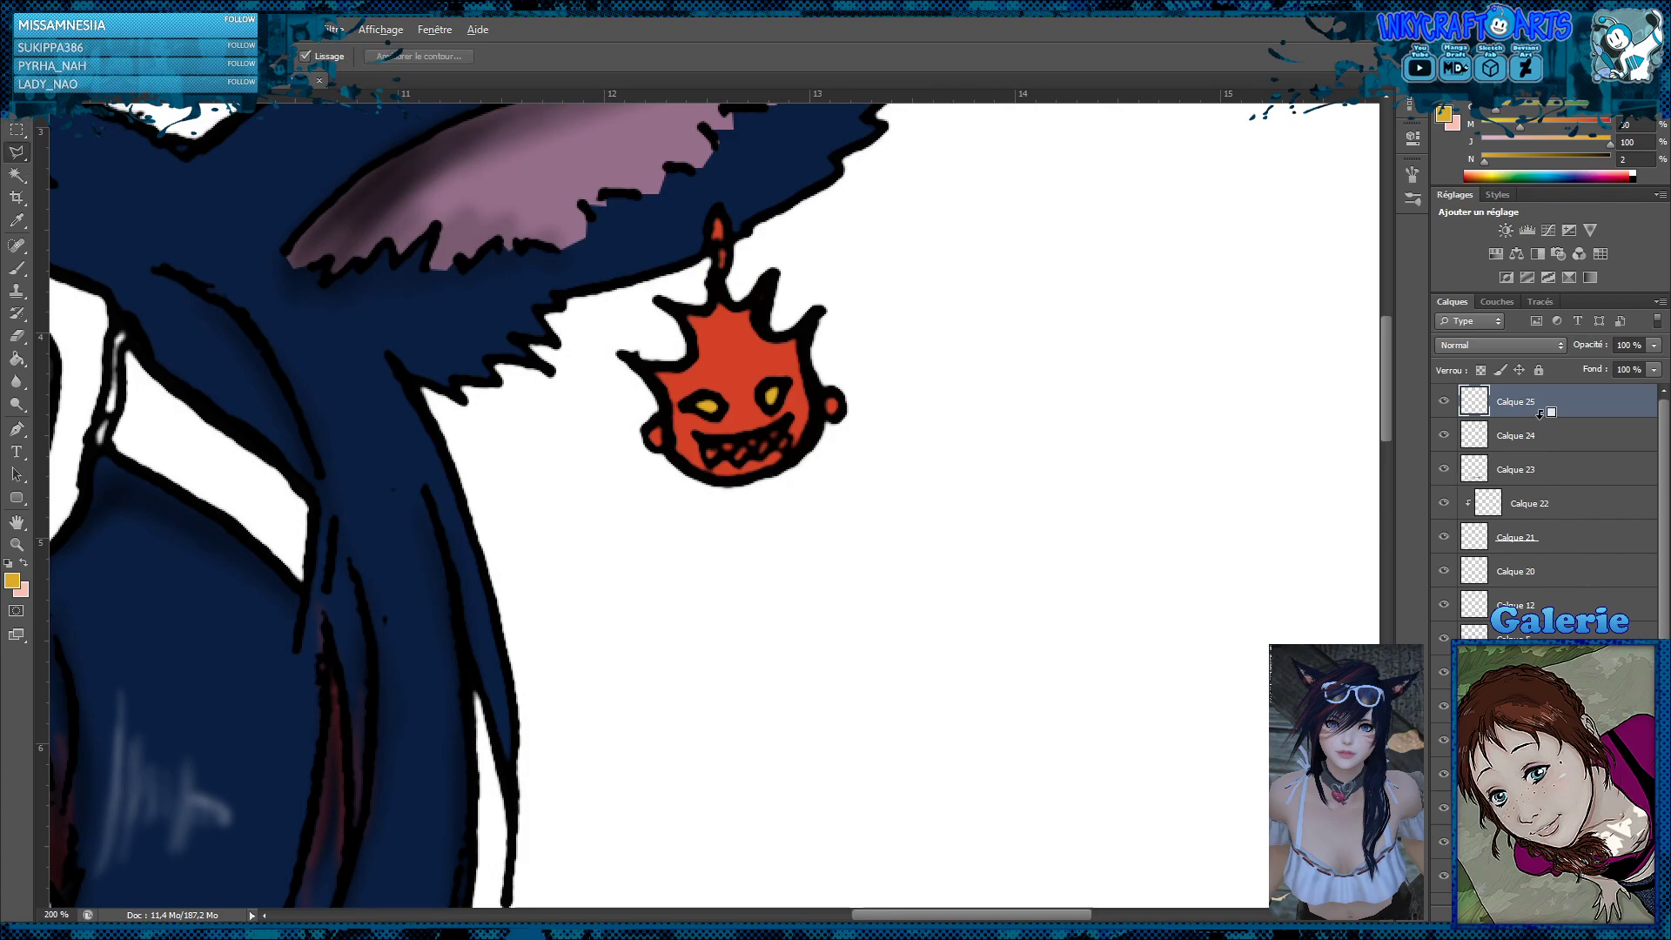
key("ctrl+alt+g")
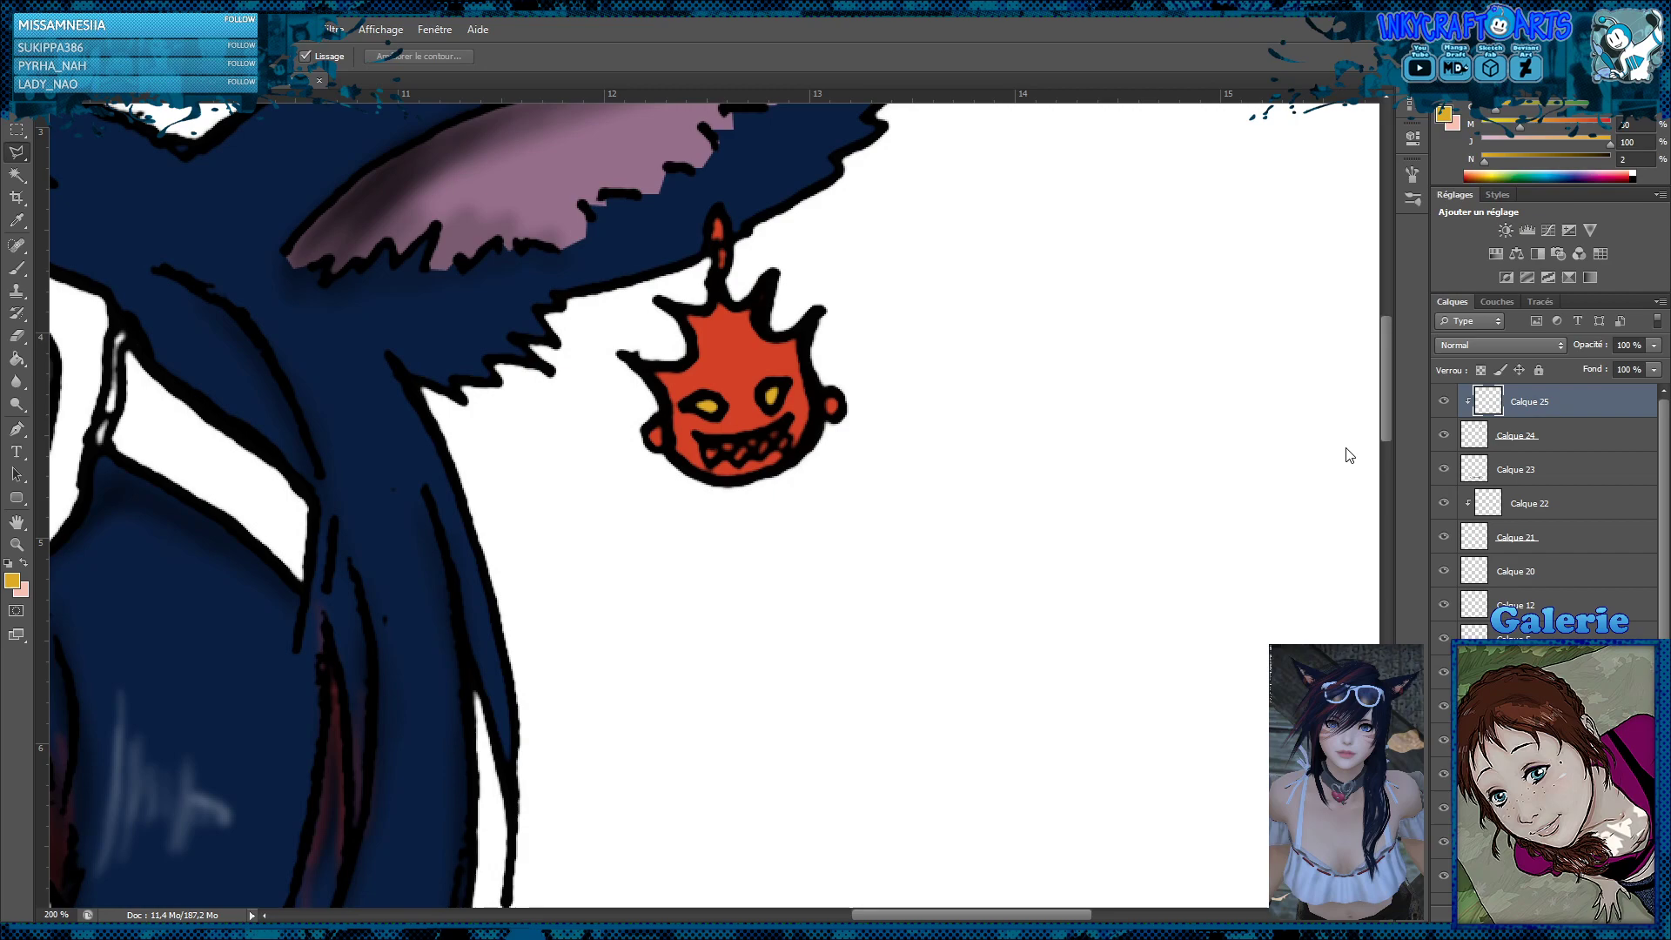
Select the earring's grinning mouth along the zigzag edge of its teeth with the polygonal lasso
left_click(788, 421)
left_click(700, 435)
left_click(708, 466)
left_click(723, 453)
left_click(737, 466)
left_click(750, 455)
left_click(767, 456)
left_click(780, 443)
left_click(783, 451)
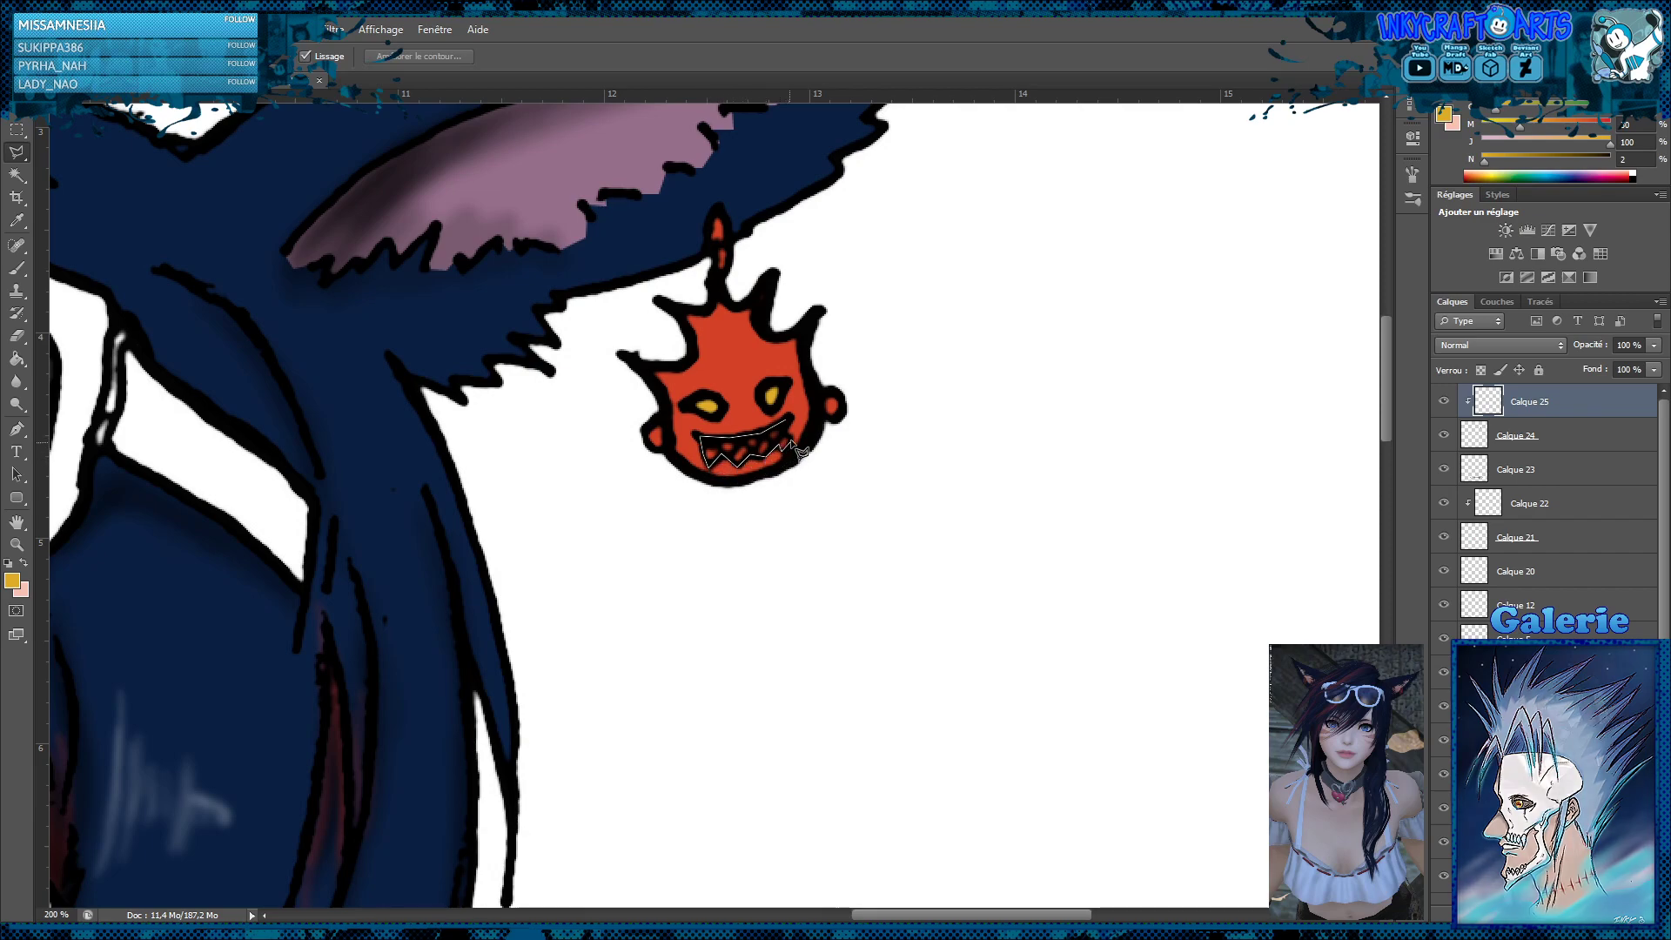
left_click(793, 439)
double_click(785, 439)
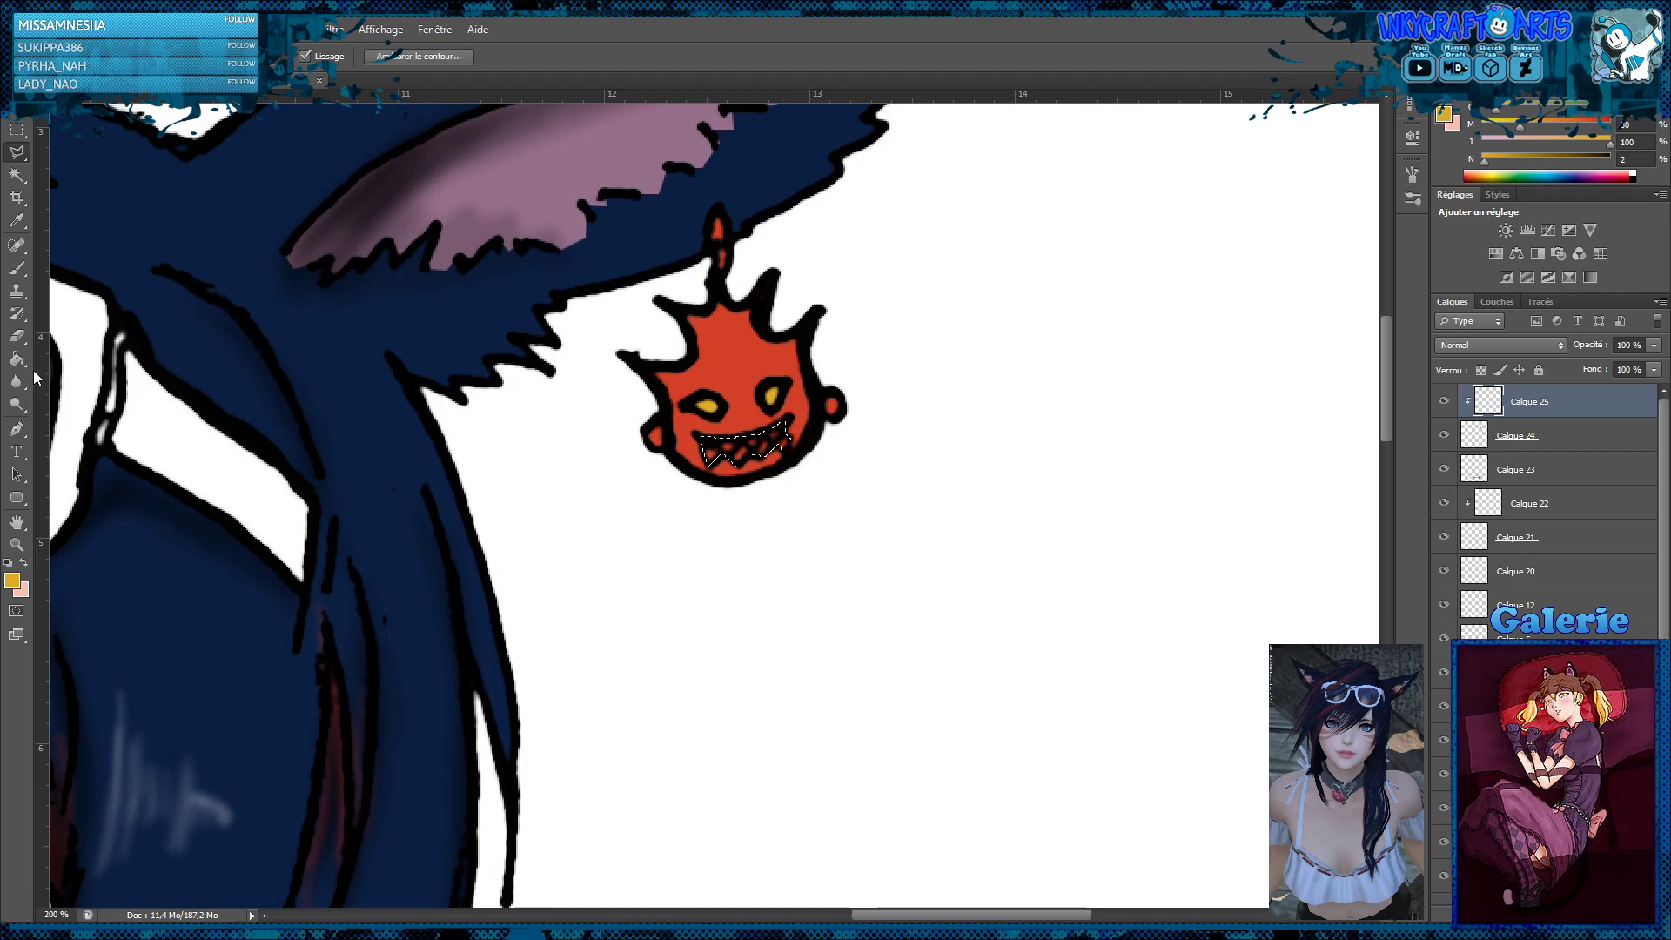
Reset the colours, fill the earring's selected teeth with white on the clipped layer, and deselect
key("g")
left_click(8, 563)
left_click(24, 563)
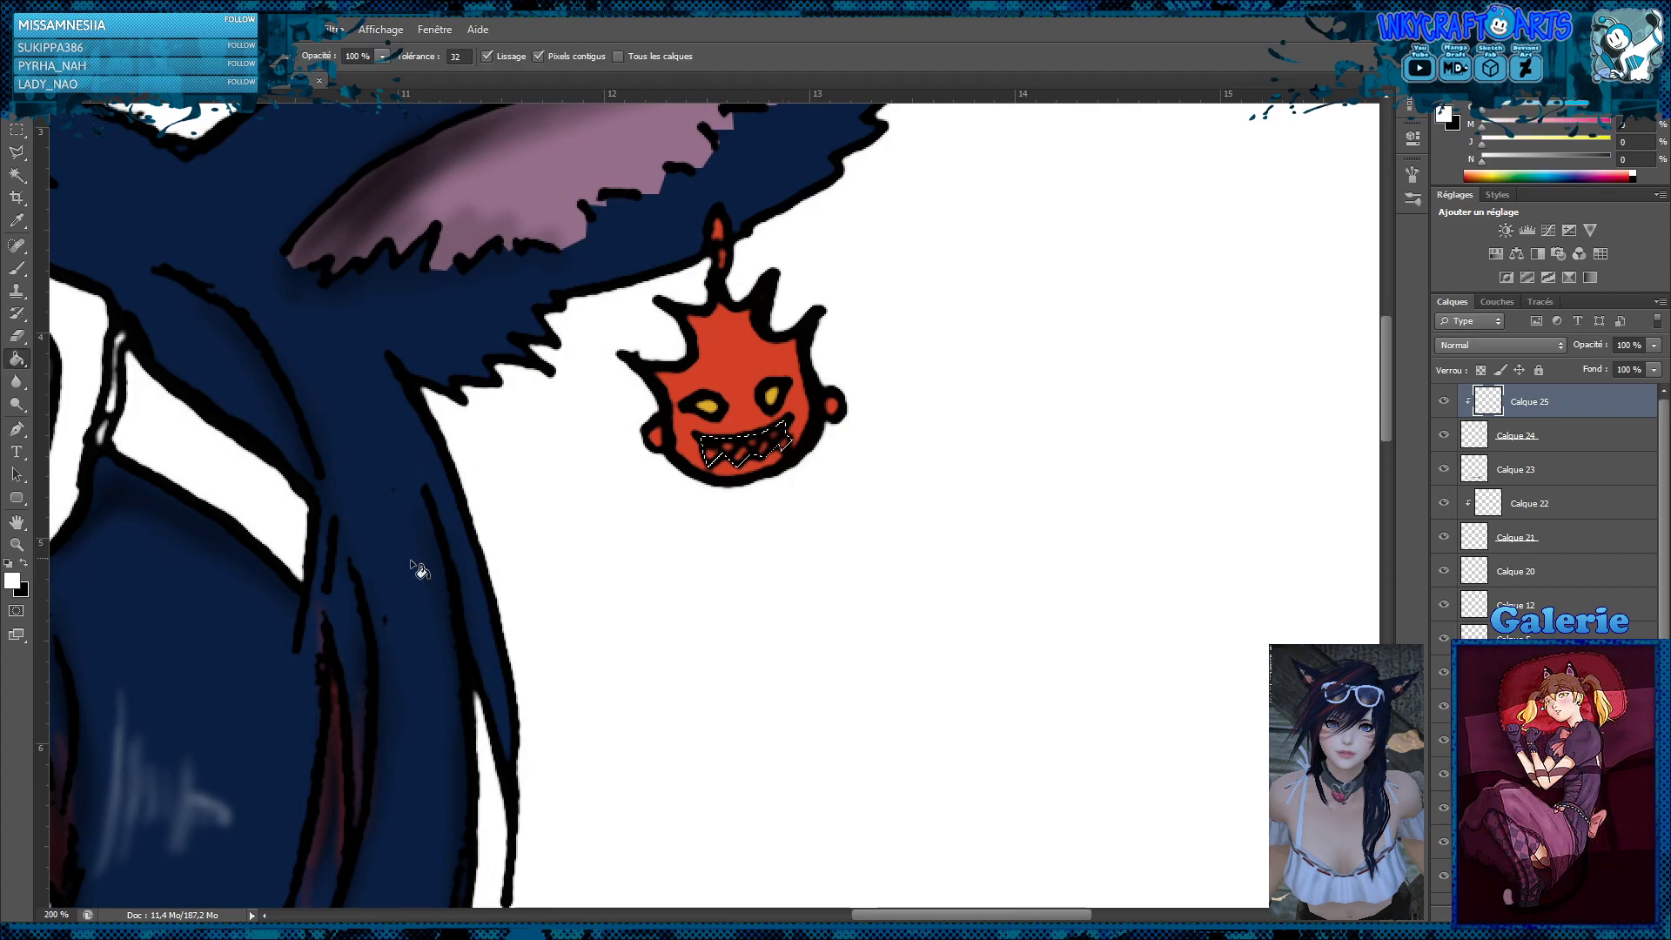
left_click(765, 456)
left_click(17, 129)
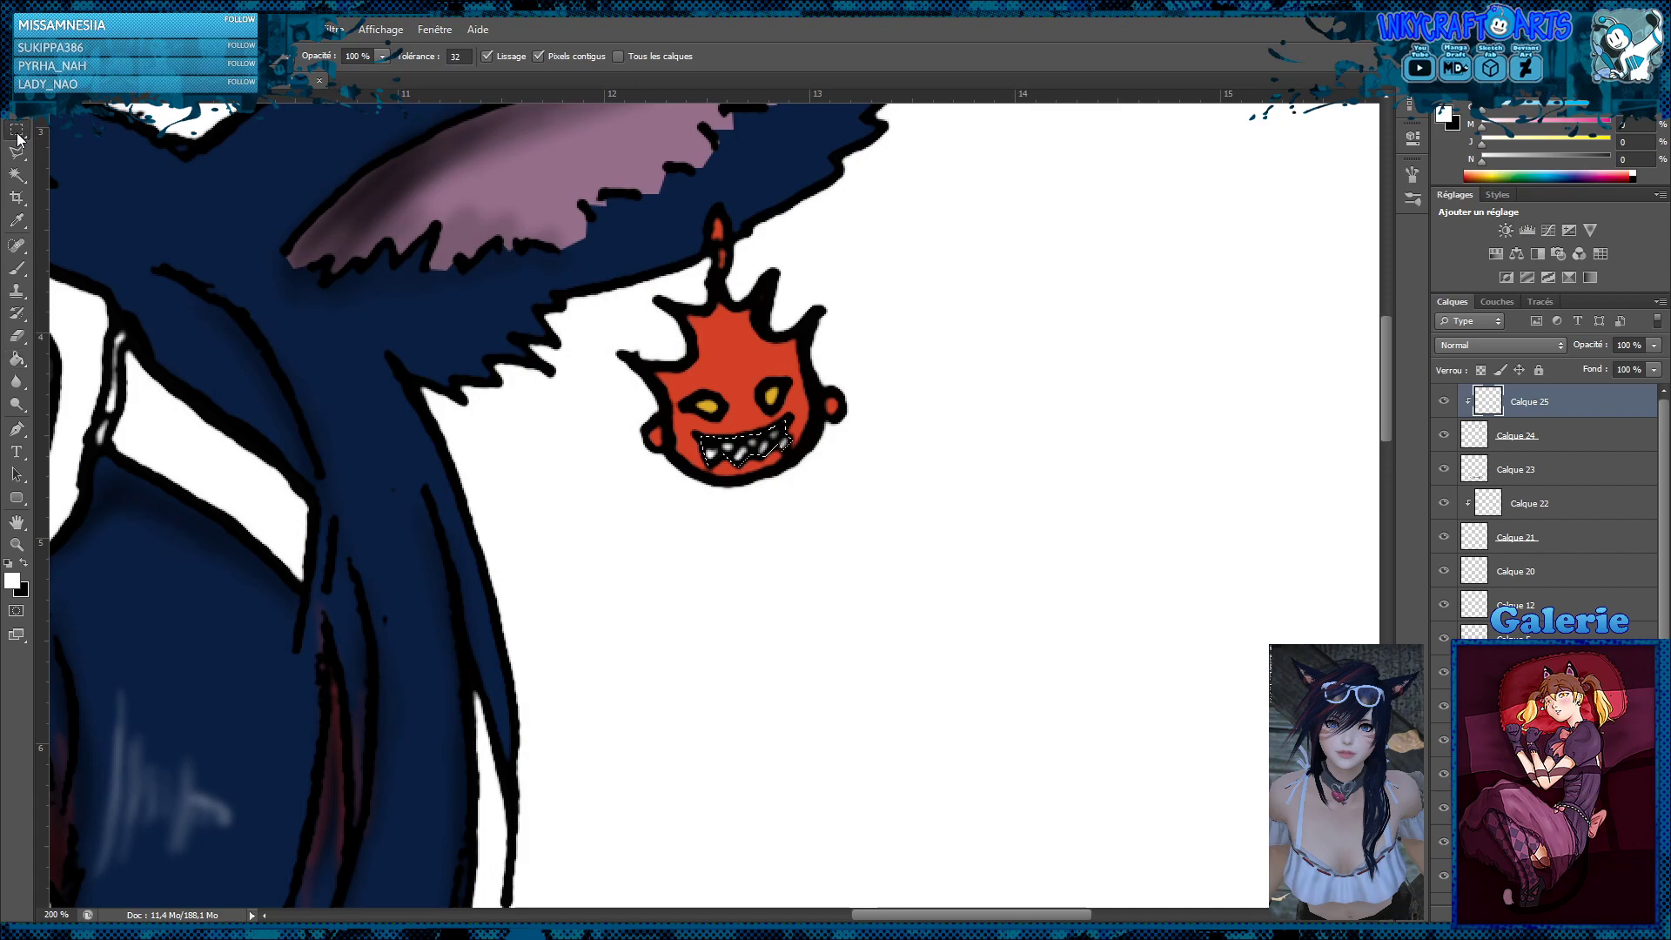
key("ctrl+d")
key("z")
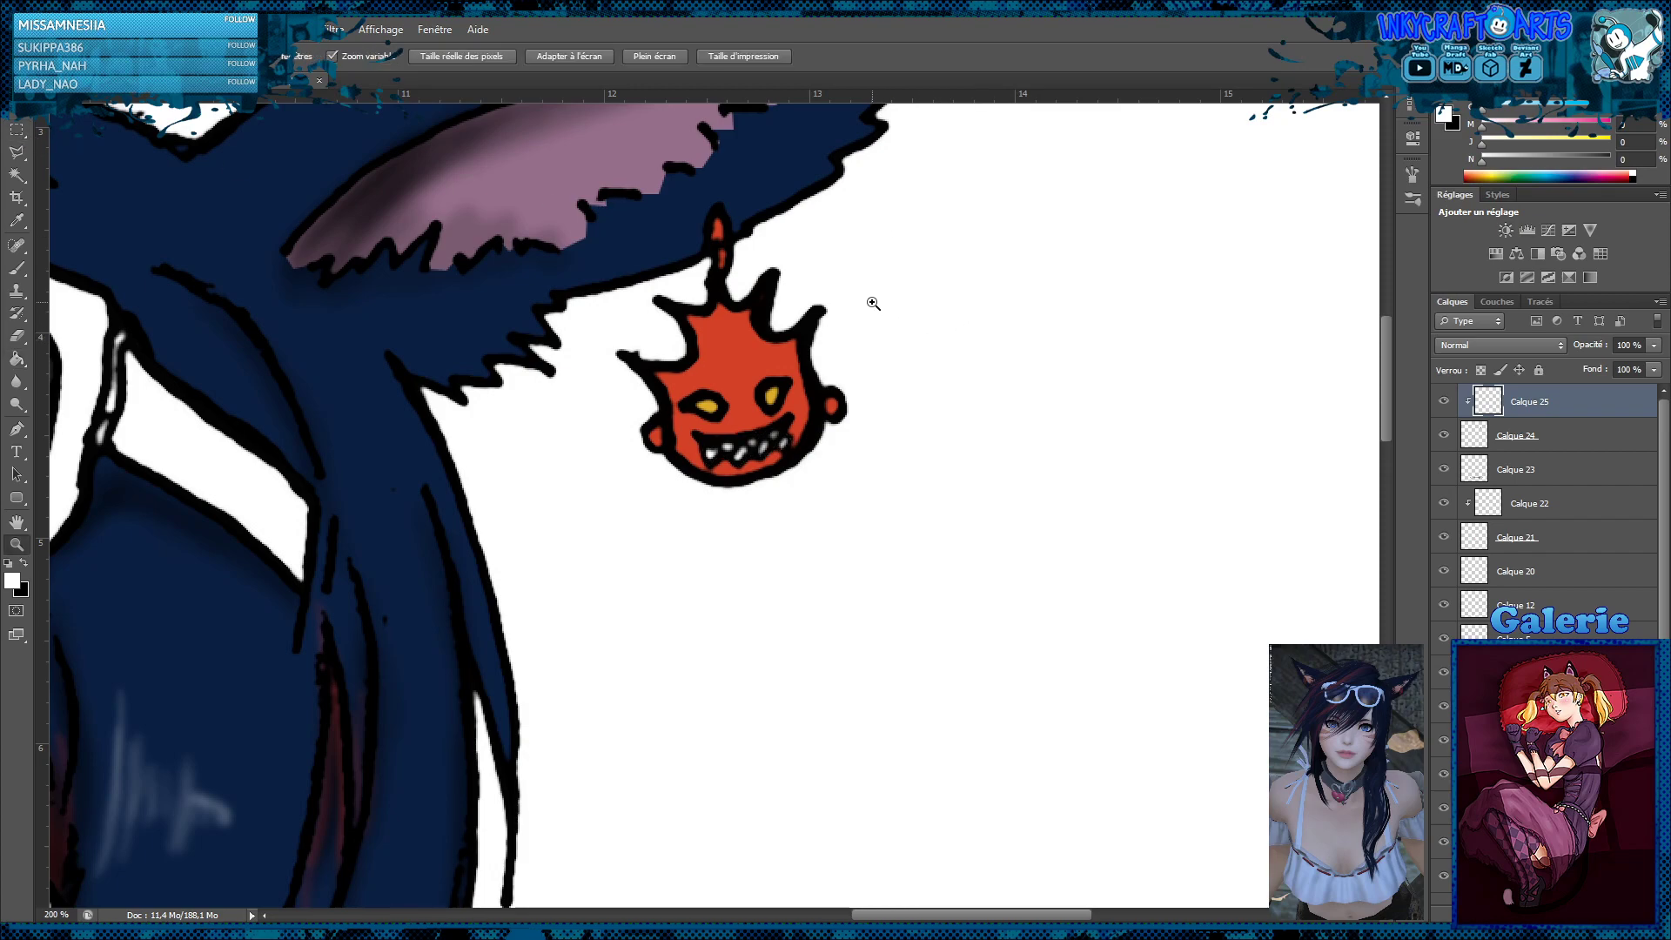
left_click(909, 302, "alt")
left_click(910, 302, "alt")
left_click(908, 304, "alt")
left_click(827, 377, "alt")
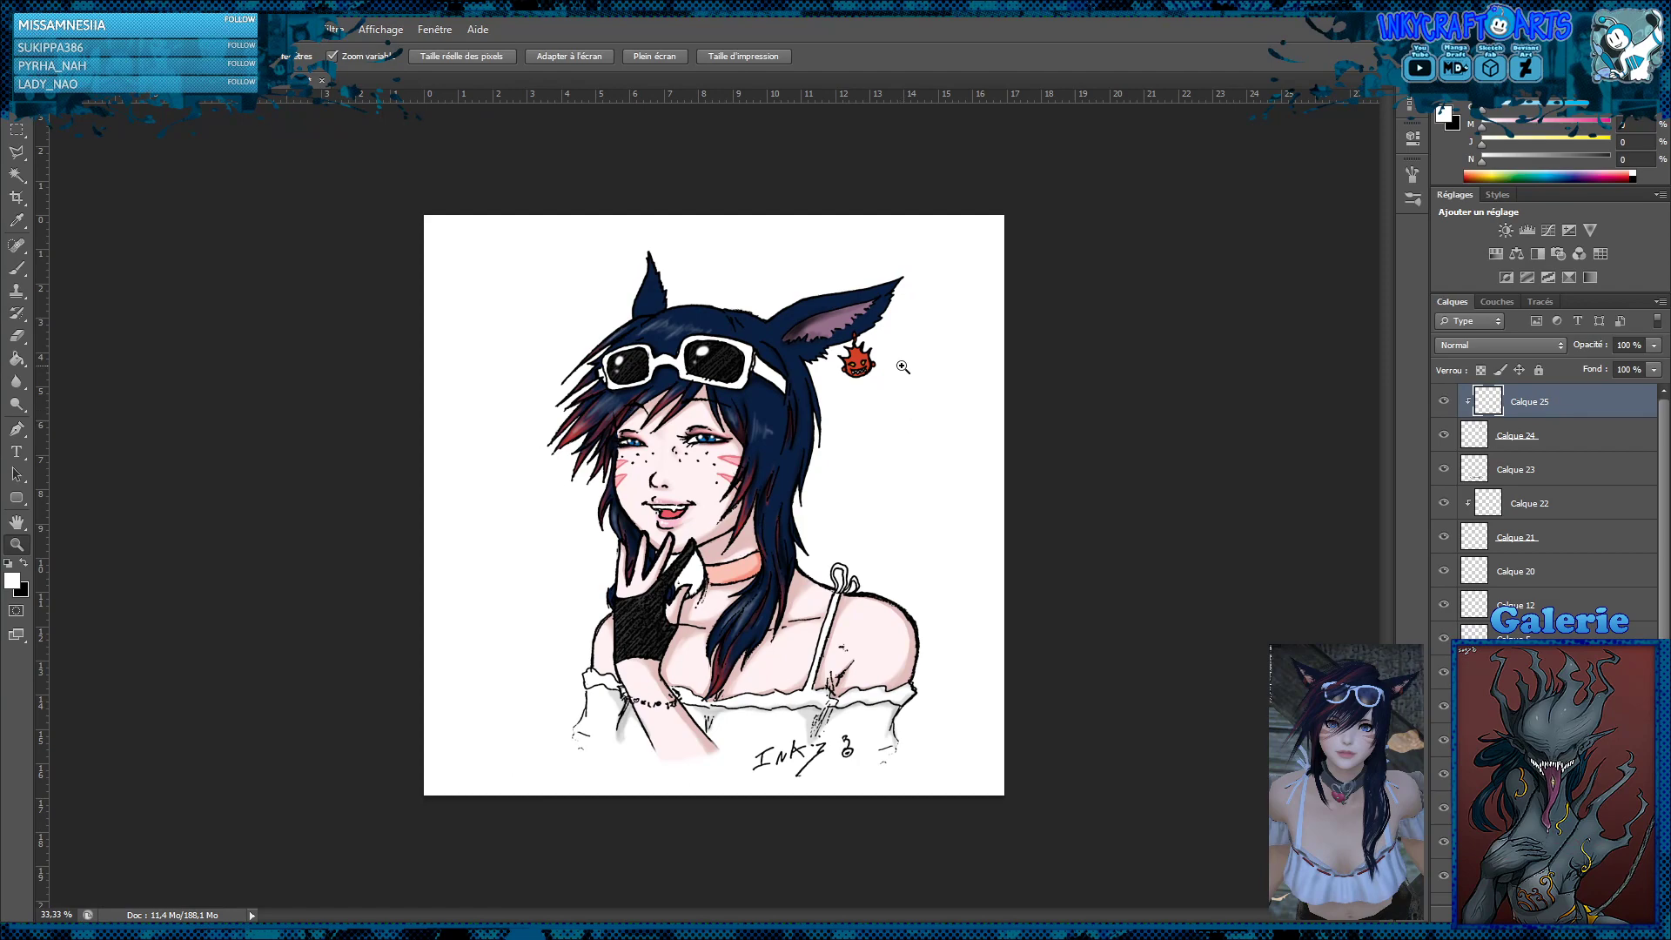
Add a new layer above the earring's clipped teeth layer Calque 25 and clip it to the earring colour layer
left_click_drag(862, 358, 878, 358)
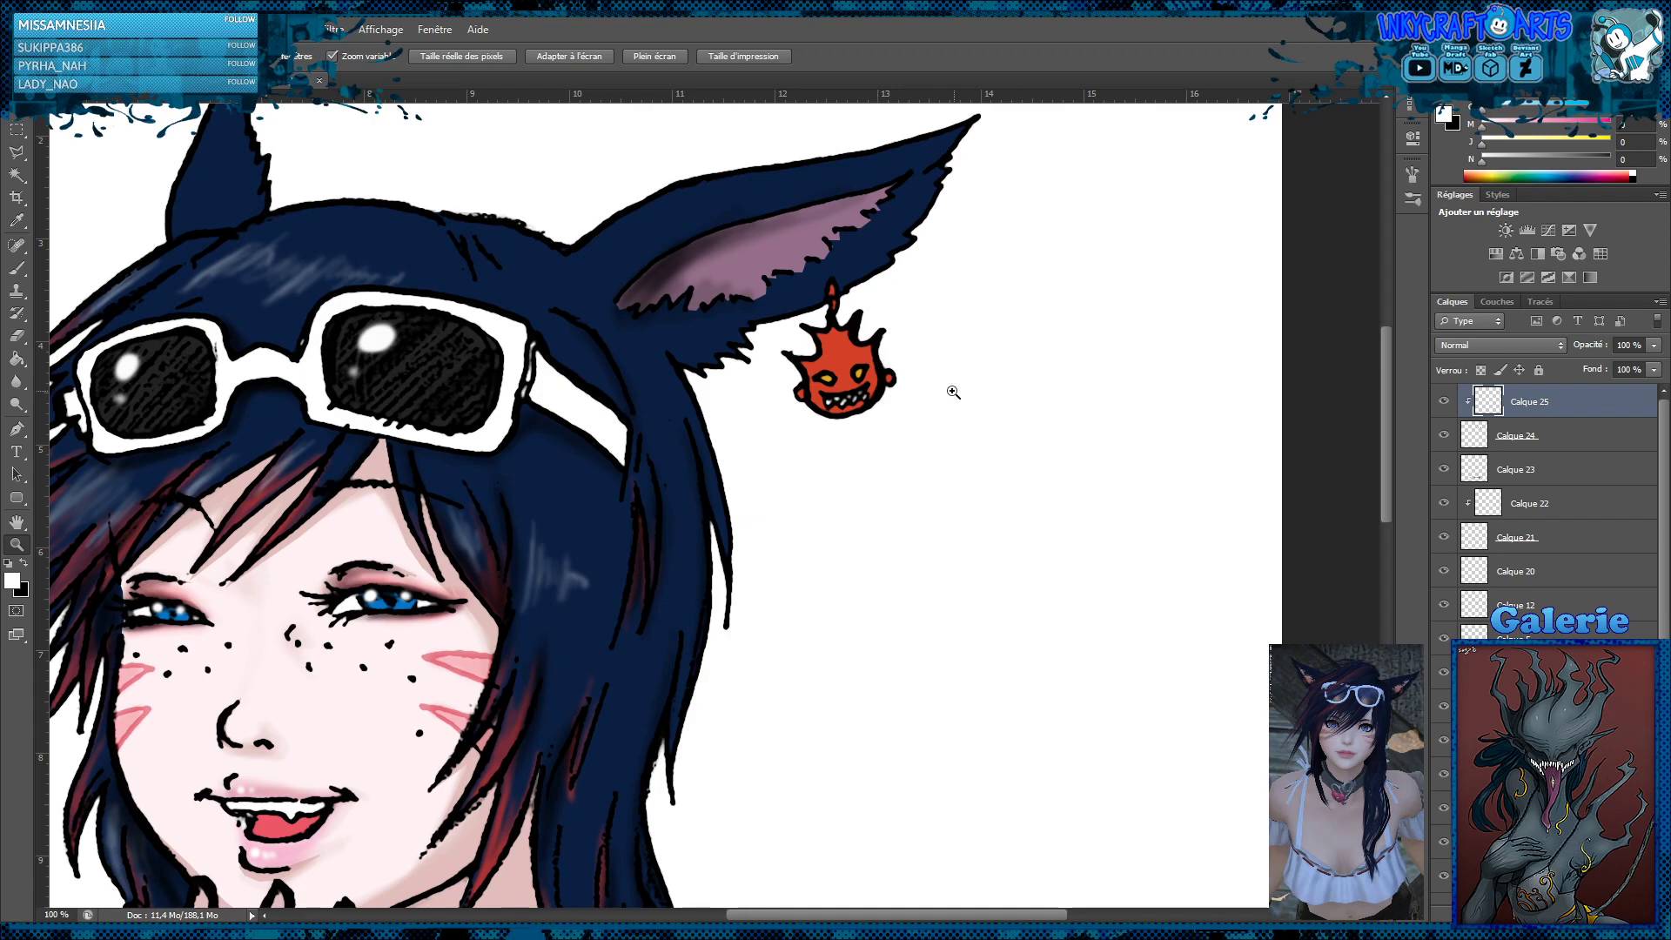
scroll(950, 391, "up", 1)
left_click(879, 402)
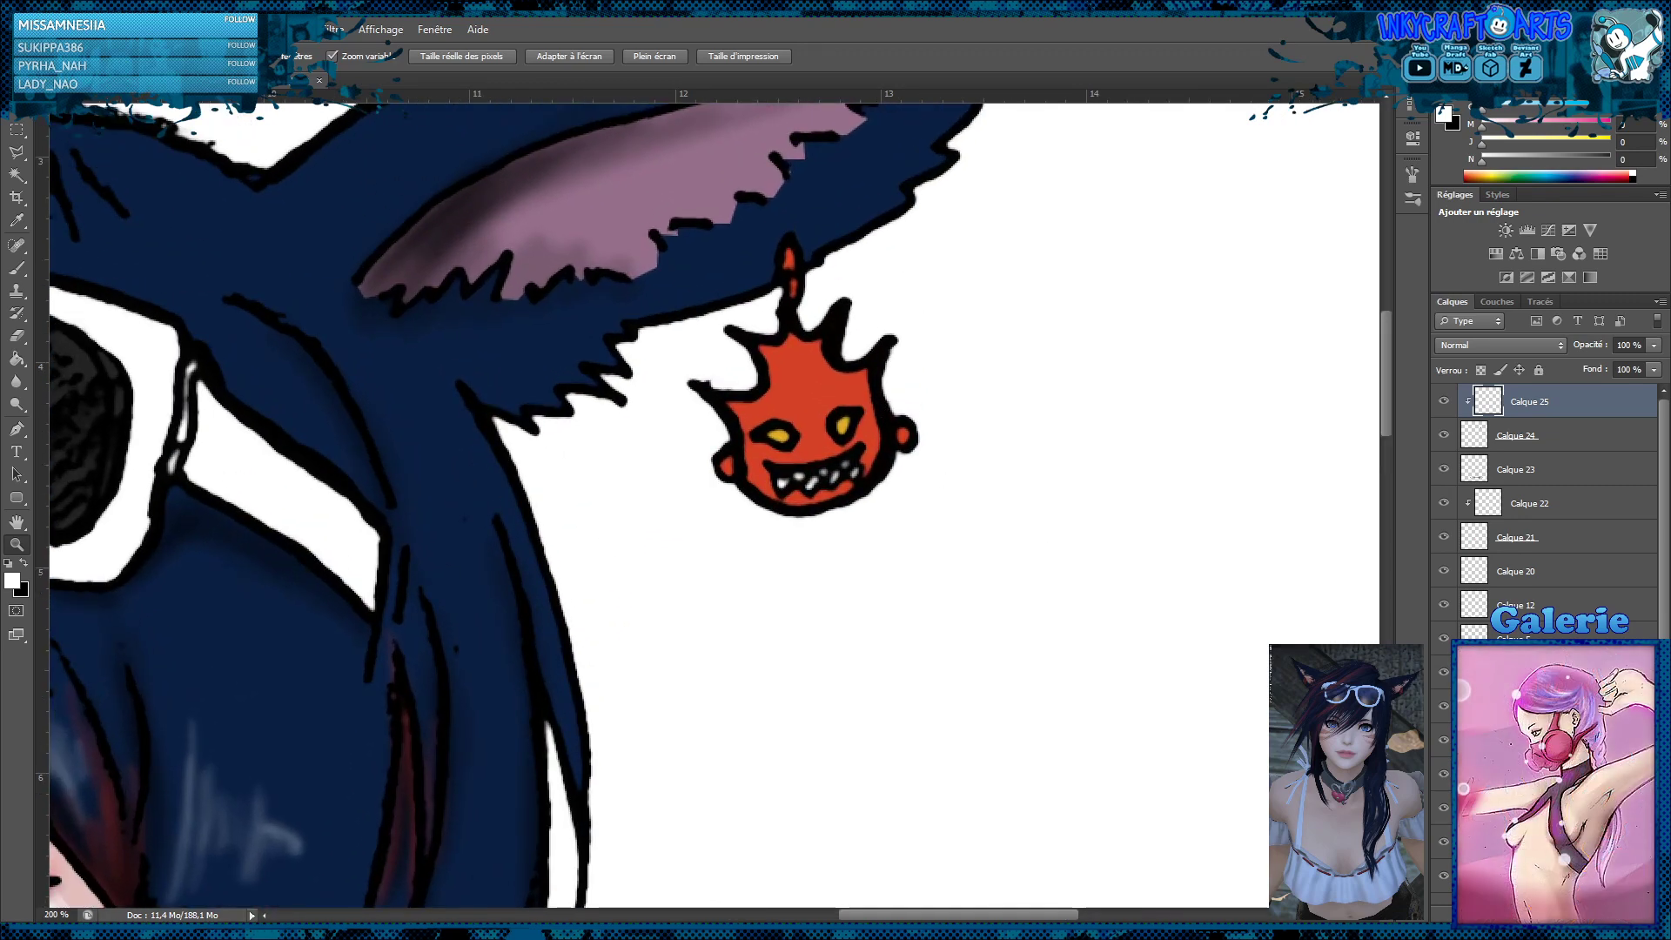
key("ctrl+shift+alt+n")
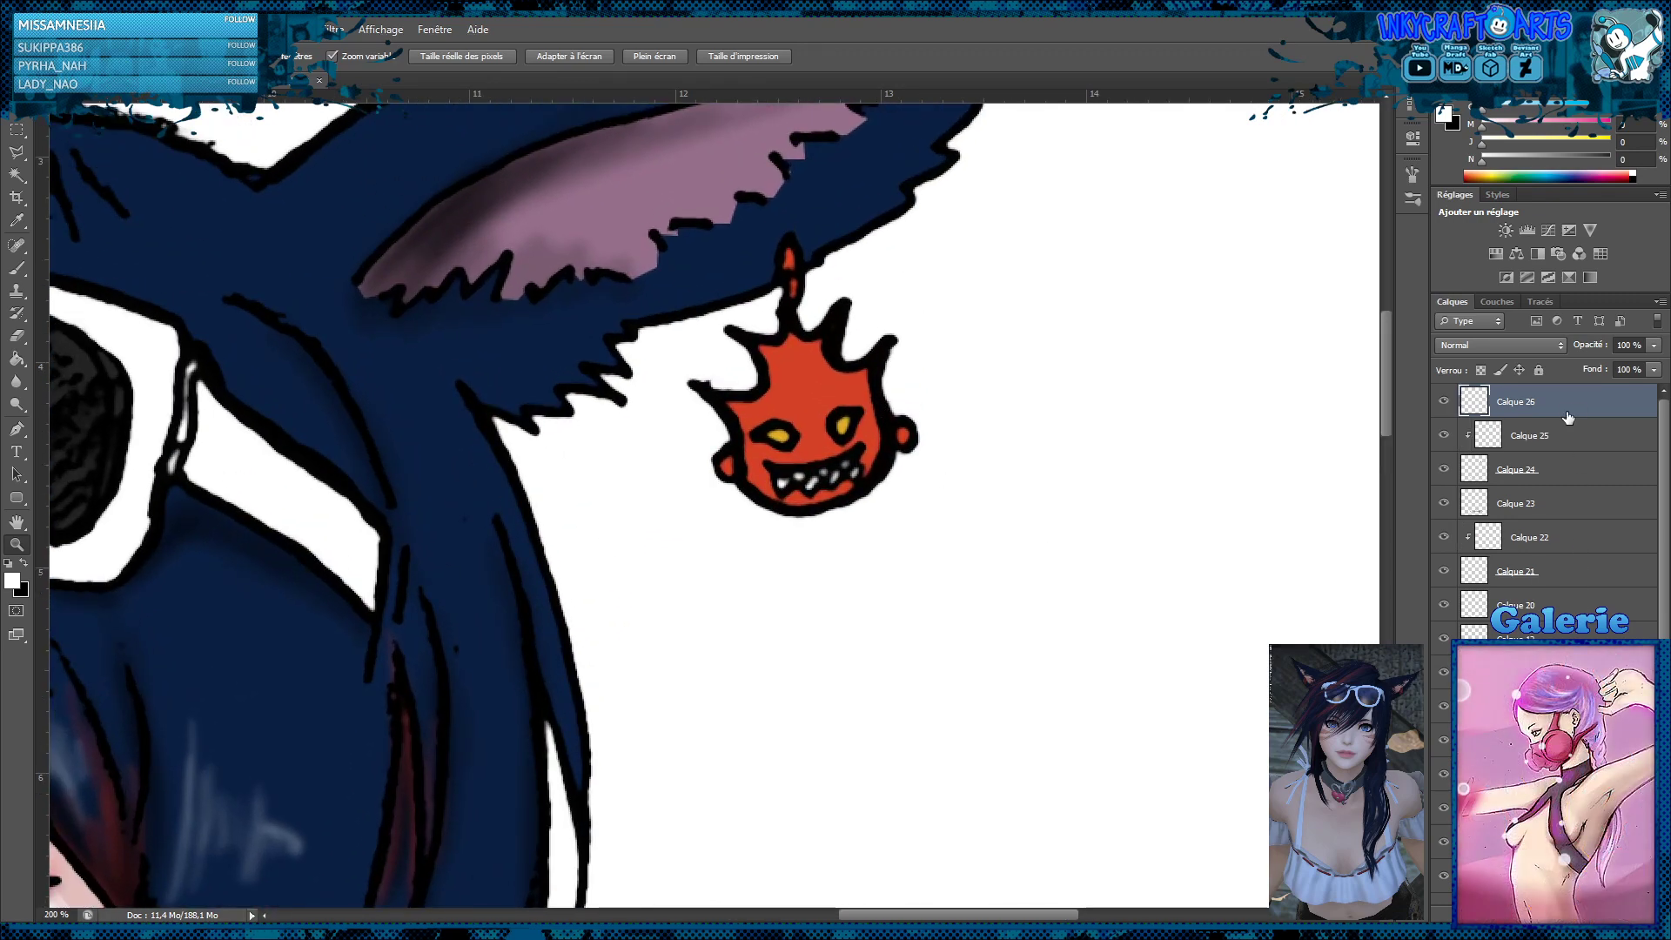
left_click(1576, 414, "alt")
Select a crescent-shaped shadow area along the earring head's lower and right edges, including both small ears, with the polygonal lasso
left_click(17, 152)
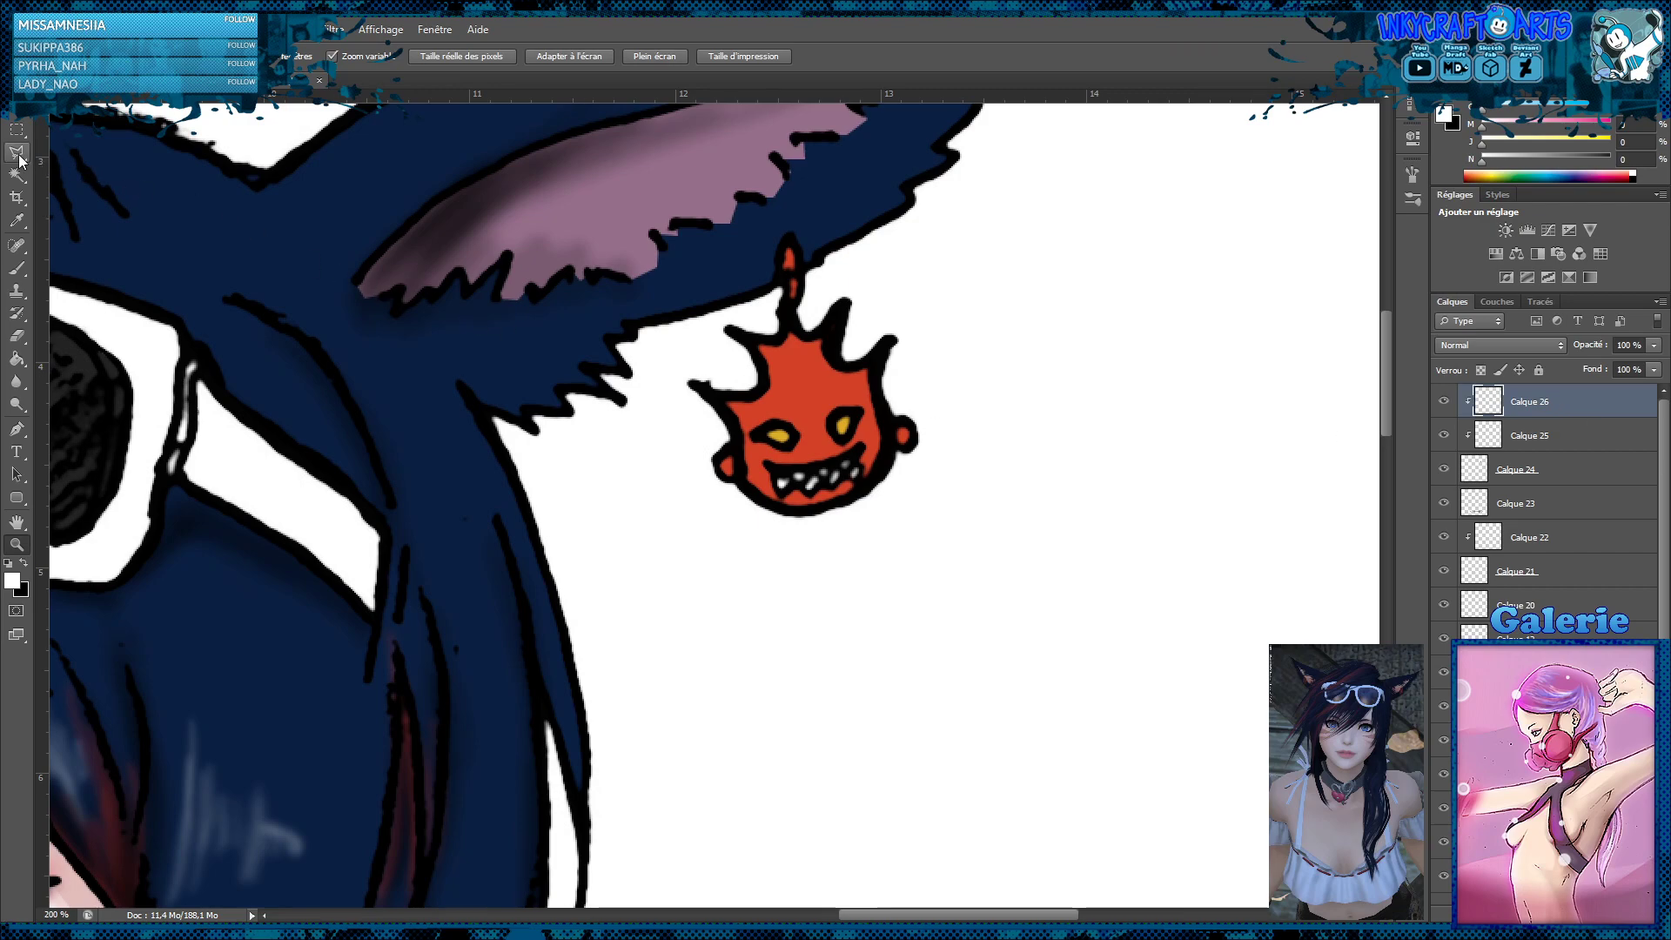
left_click(864, 368)
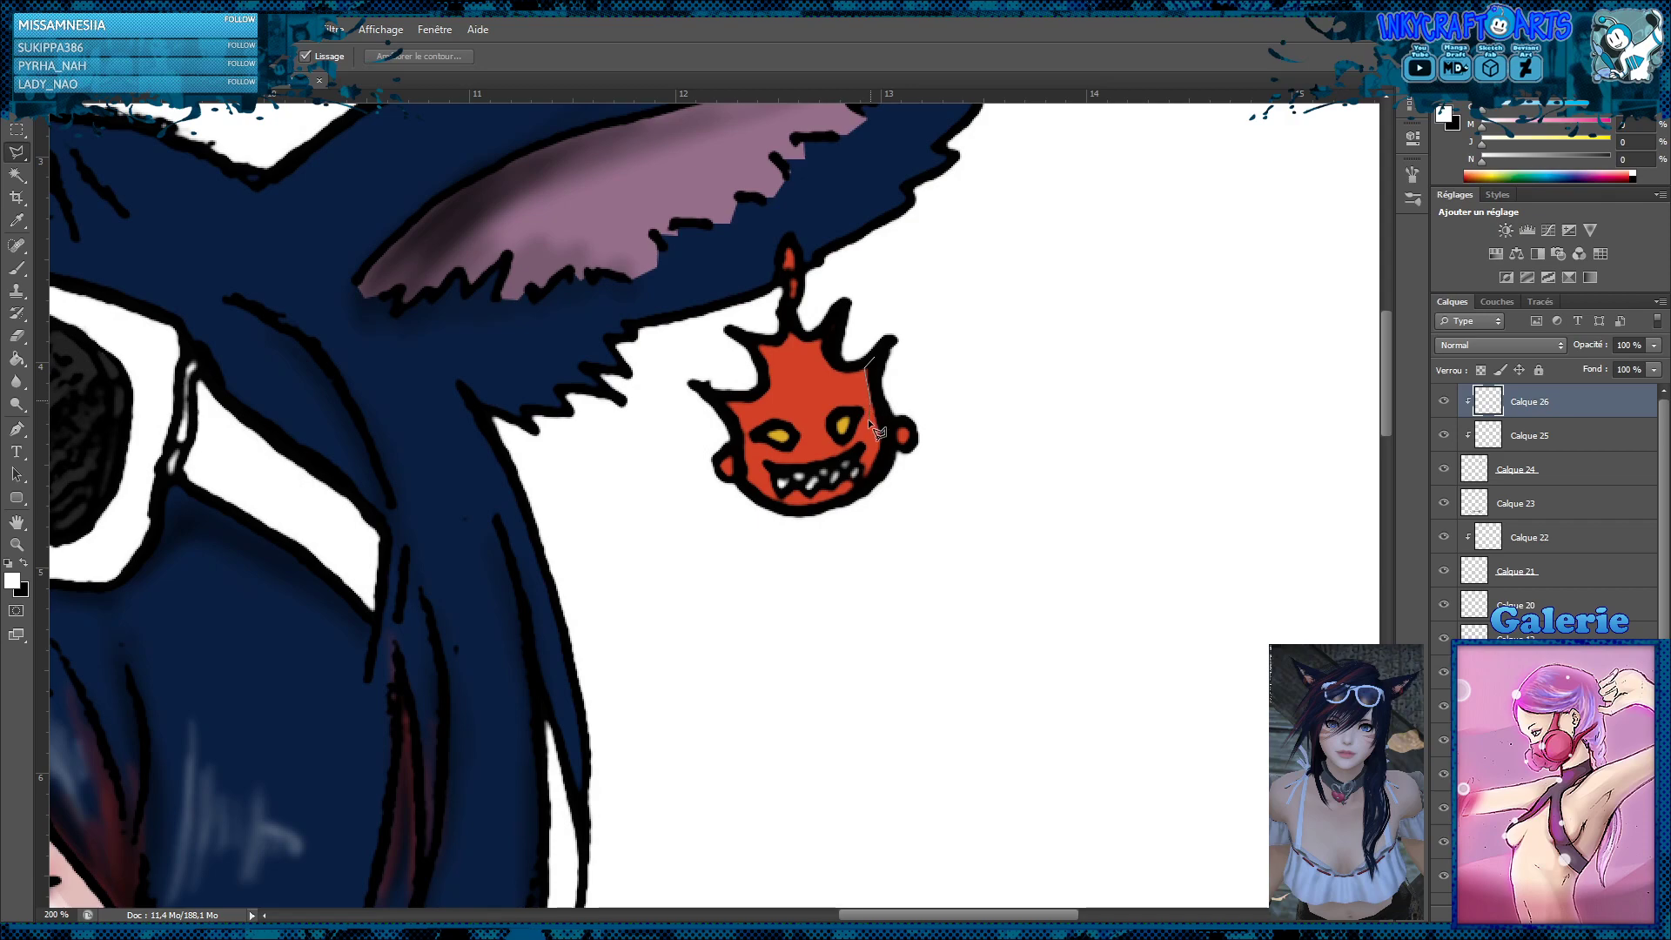
left_click(872, 439)
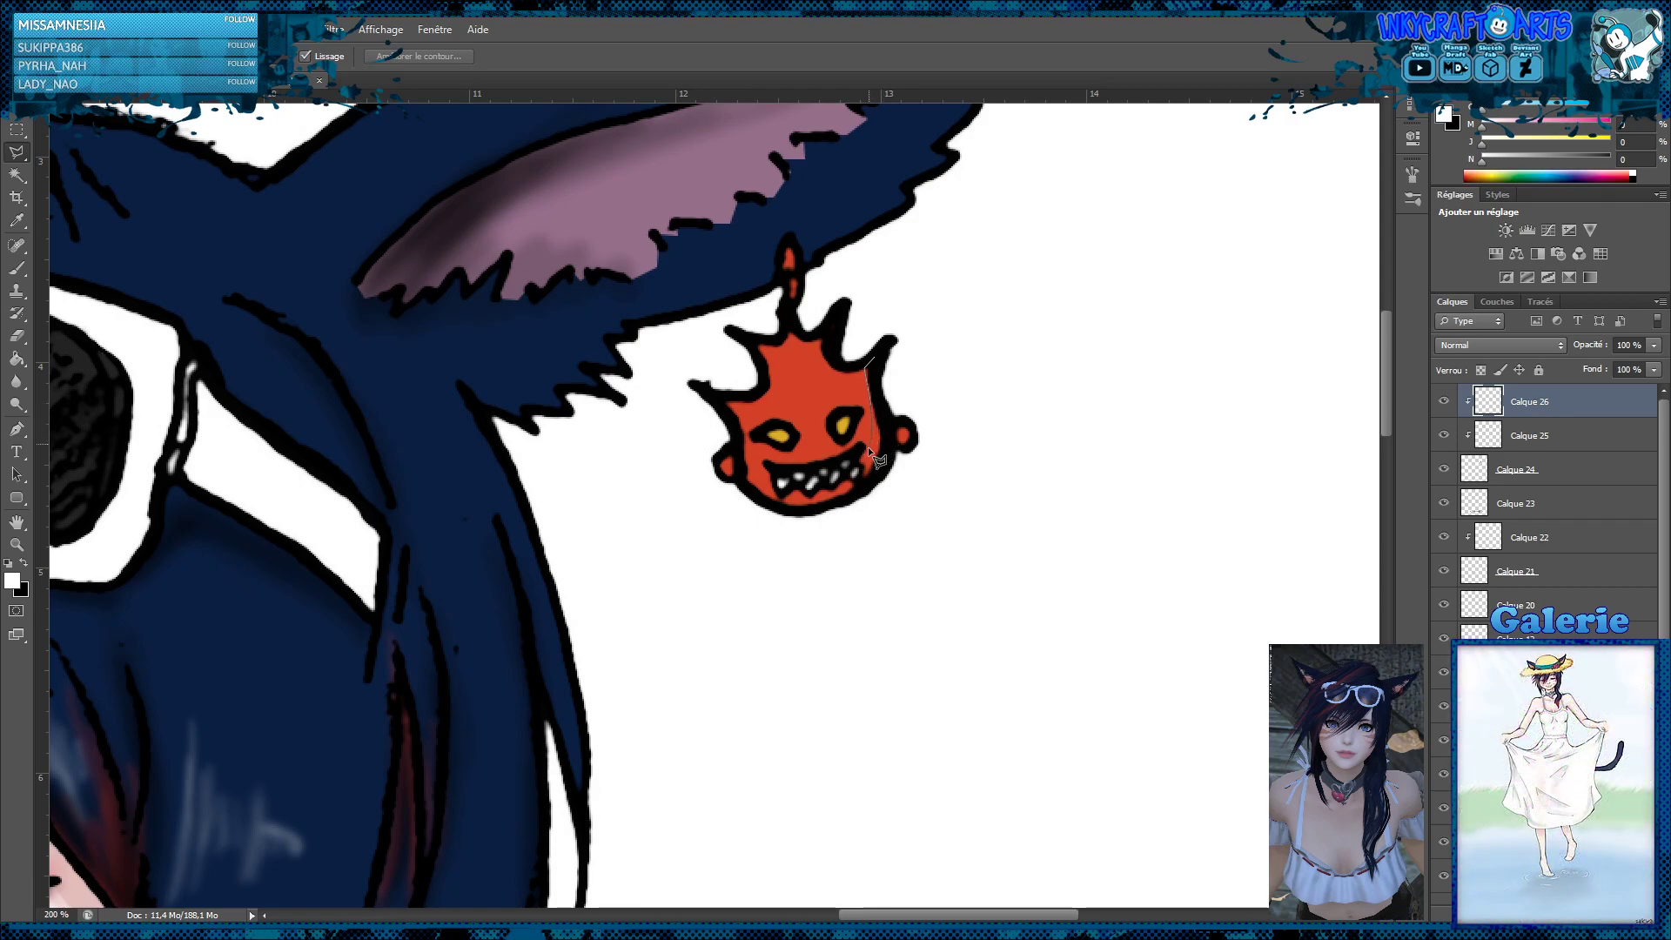
left_click(854, 471)
left_click(787, 499)
left_click(733, 545)
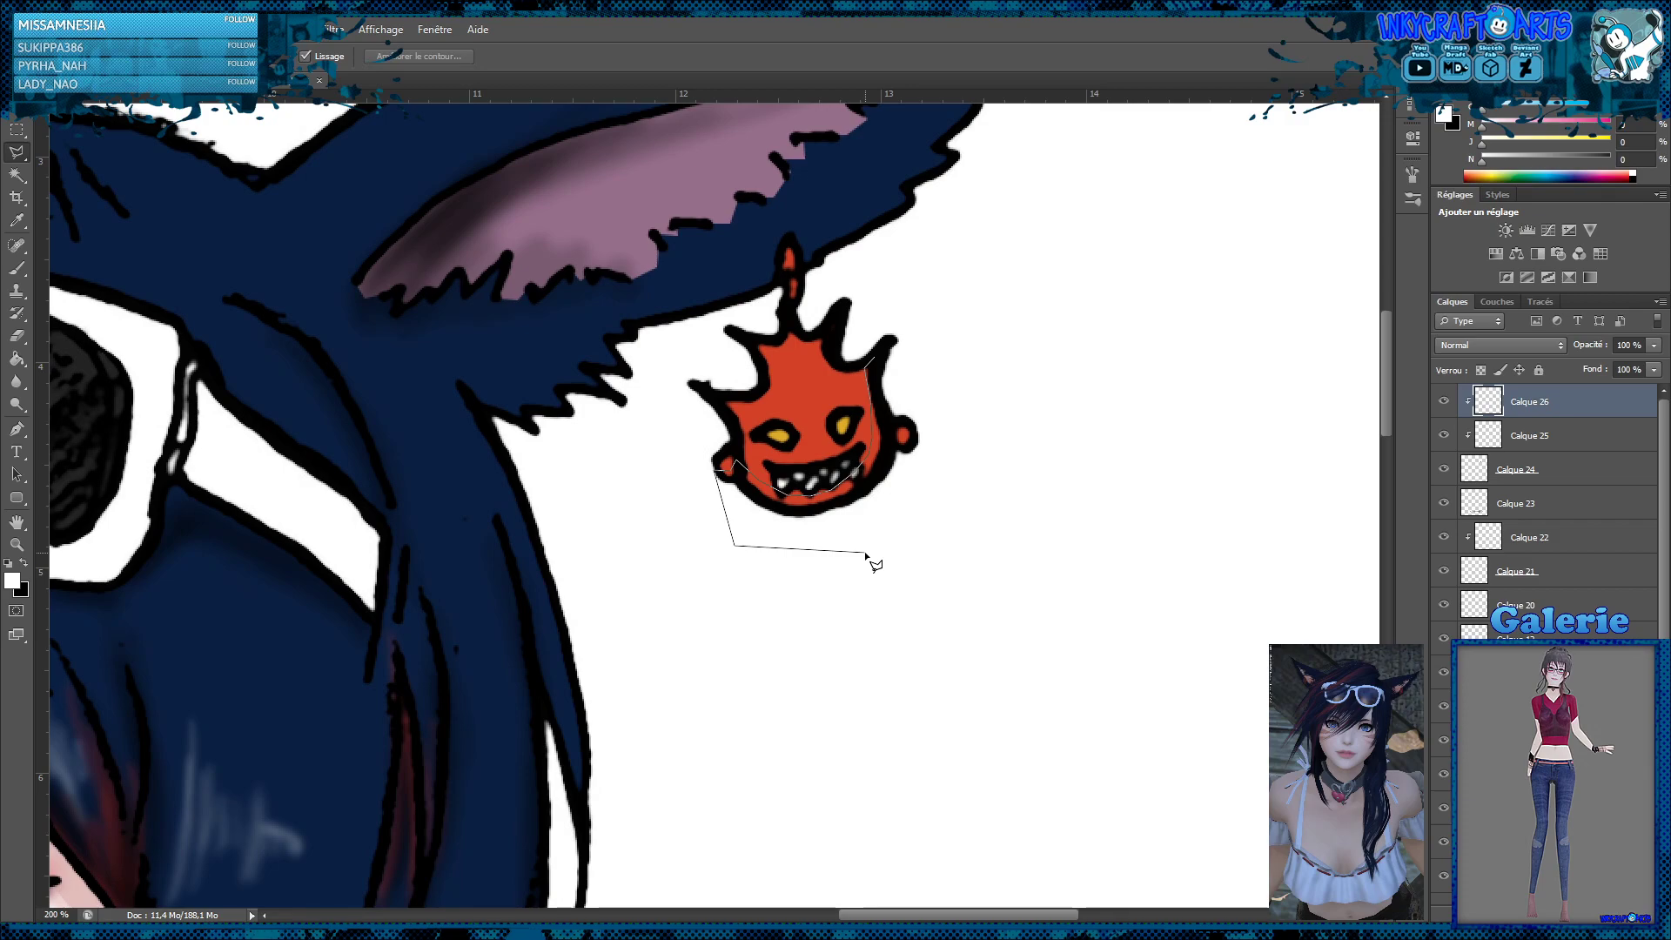
left_click(866, 551)
left_click(938, 509)
left_click(978, 471)
left_click(918, 391)
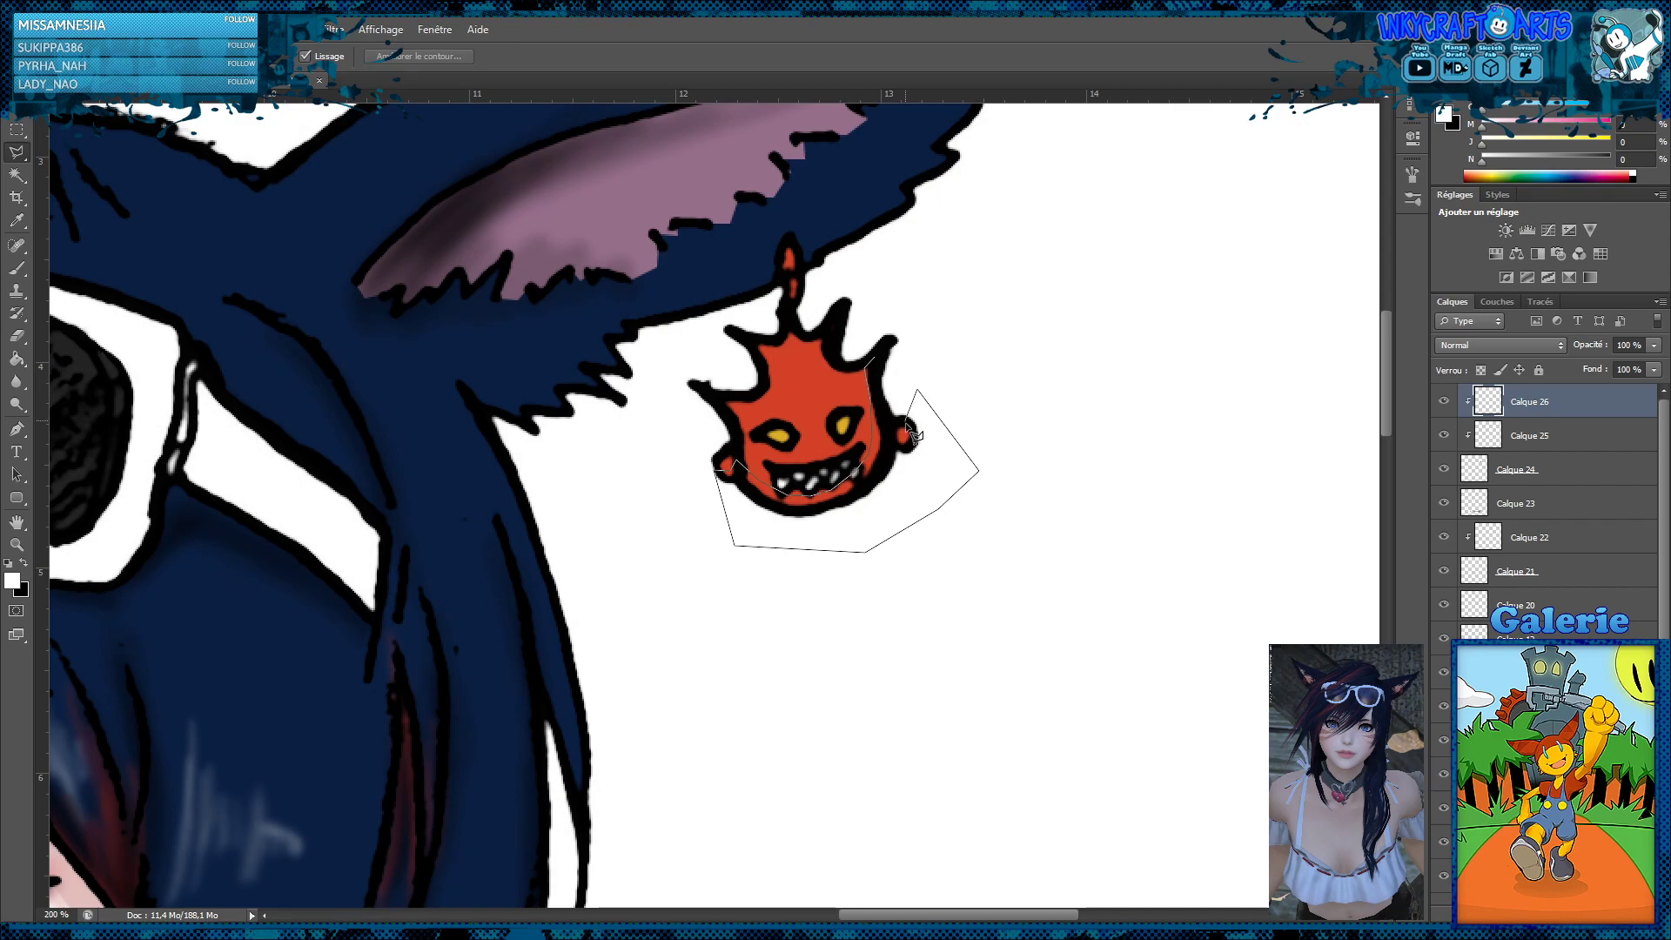
double_click(887, 376)
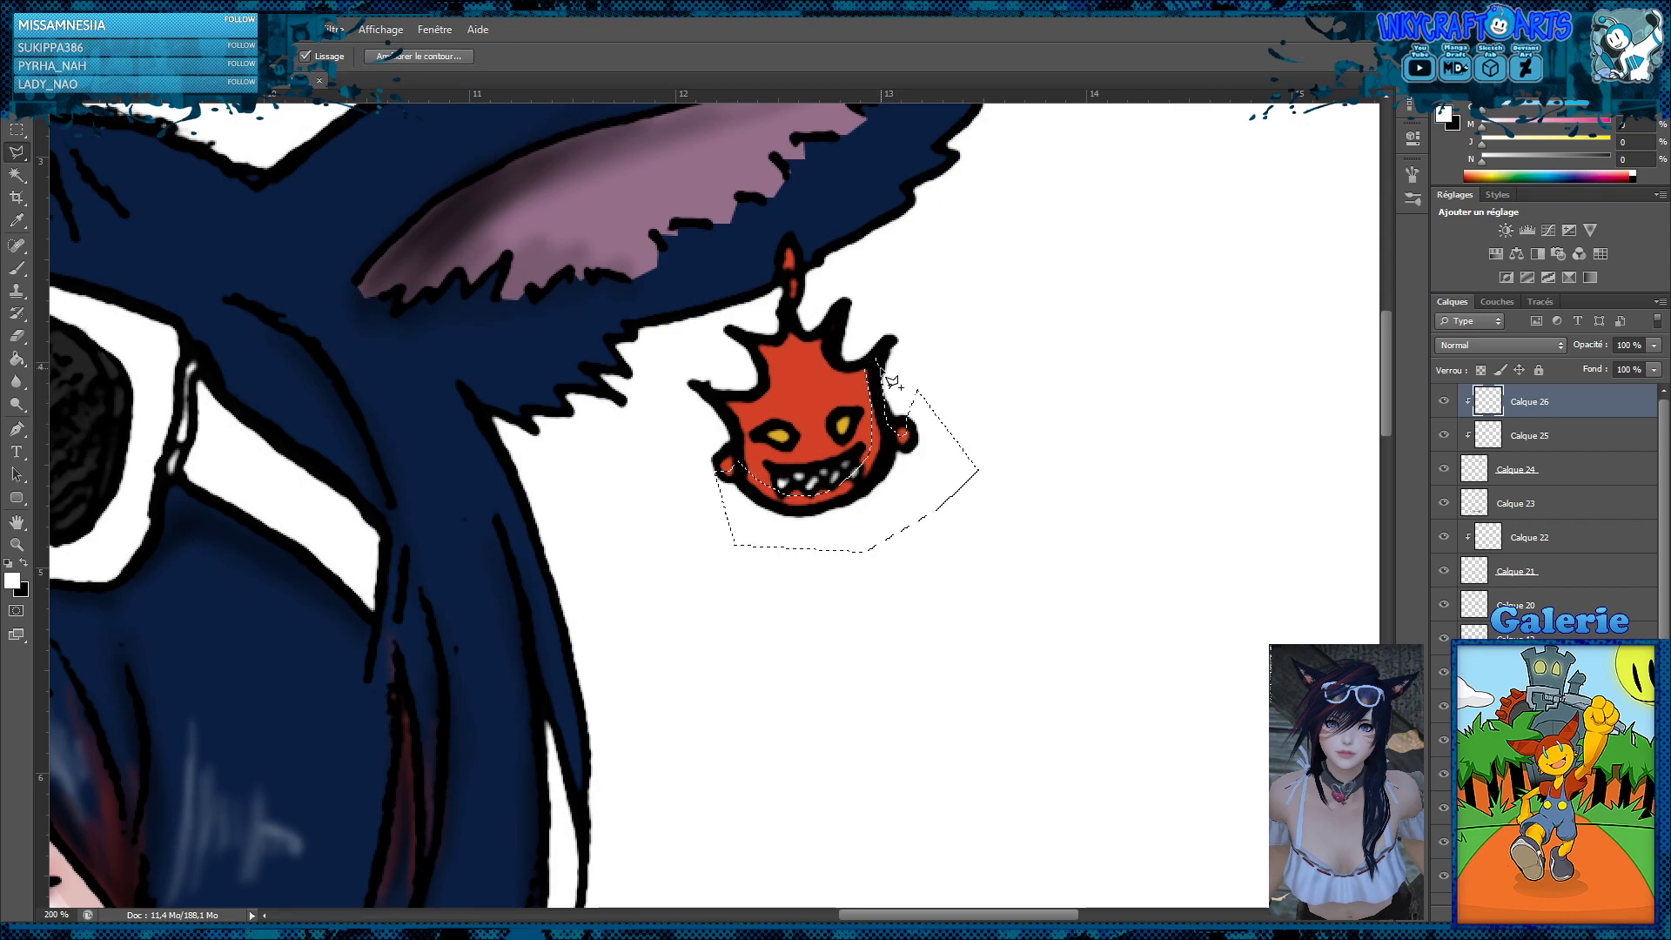
Fill the selected shadow area of the earring with black on the new clipped layer, and deselect
left_click(16, 357)
key("x")
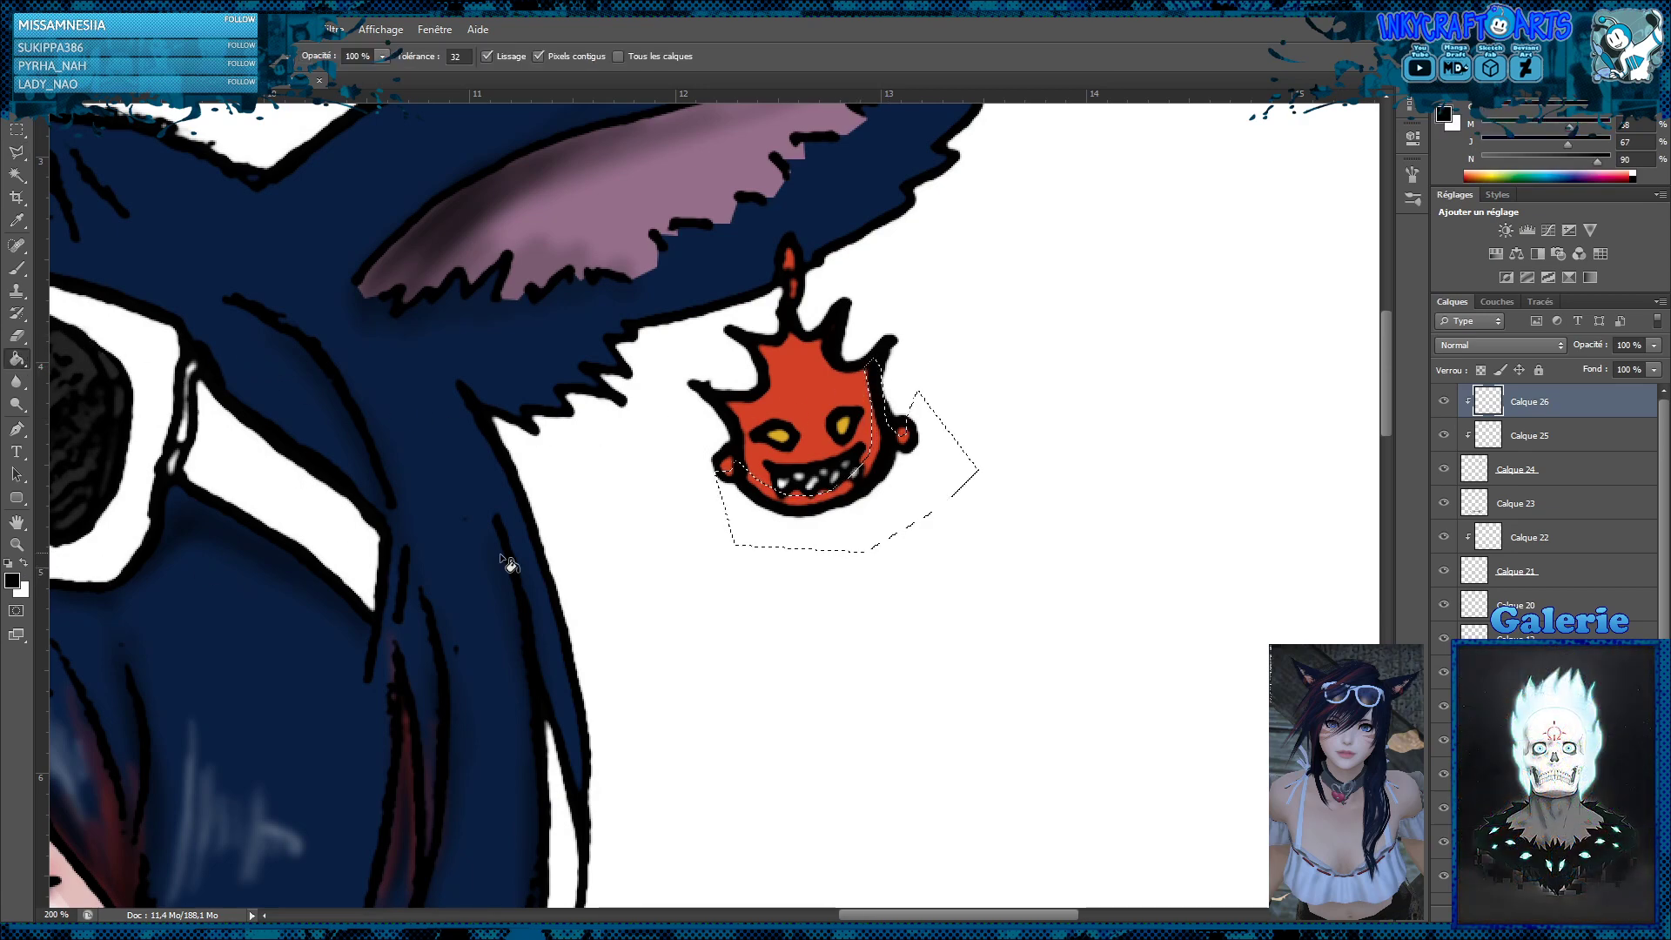
left_click(875, 489)
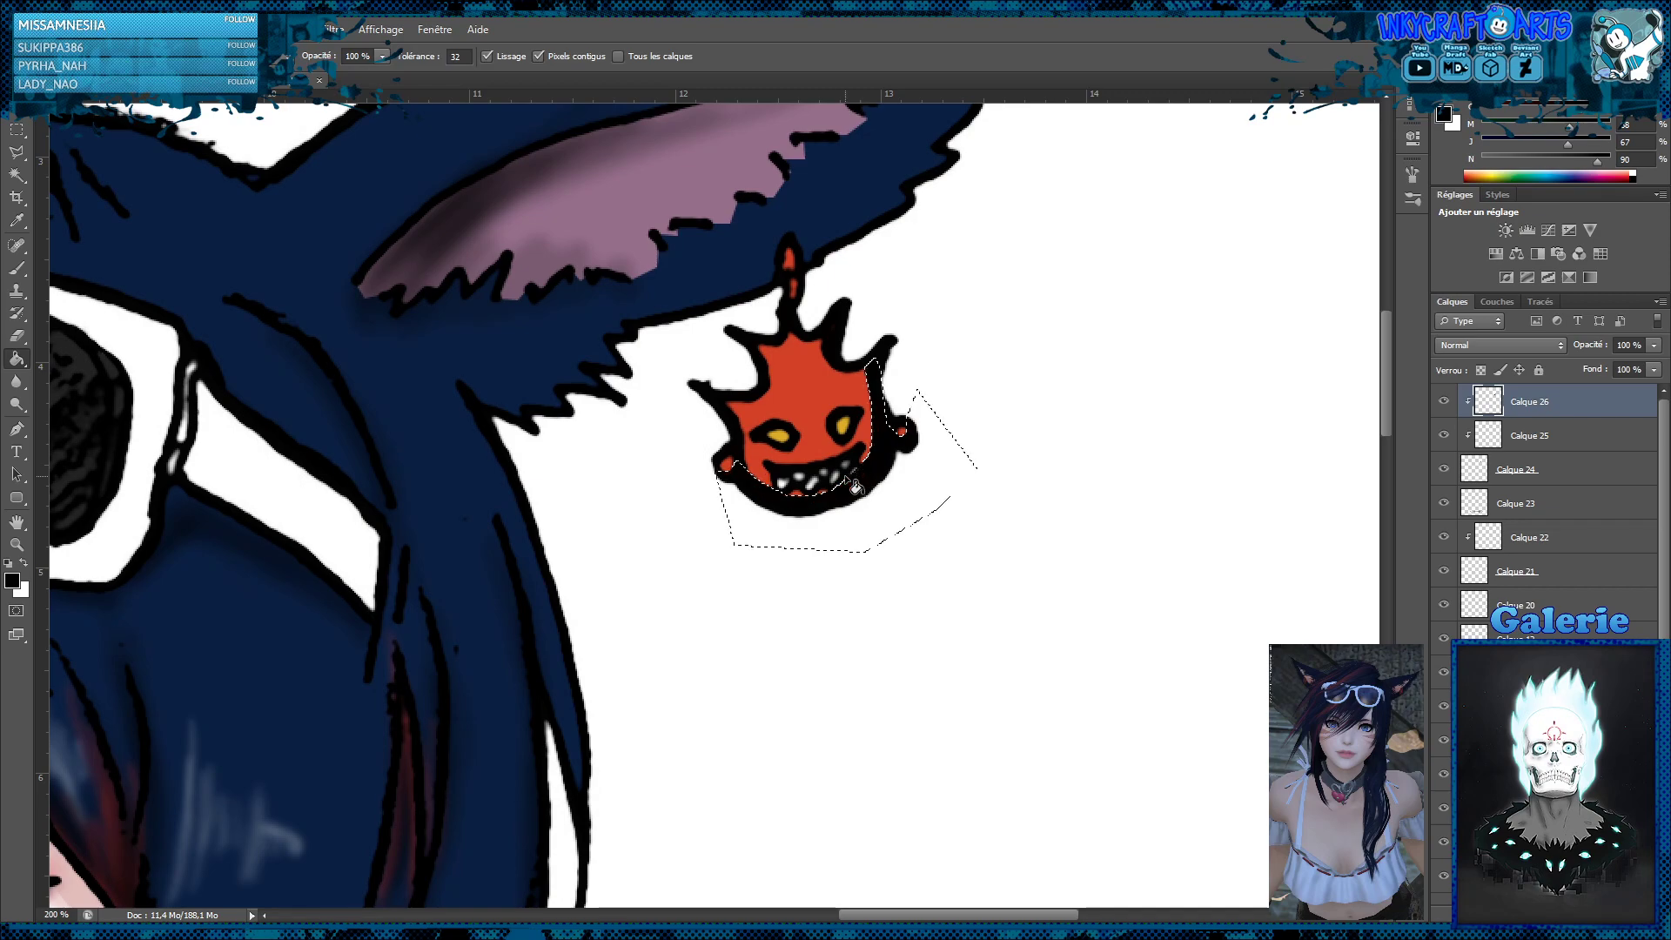
left_click(16, 129)
left_click(722, 295)
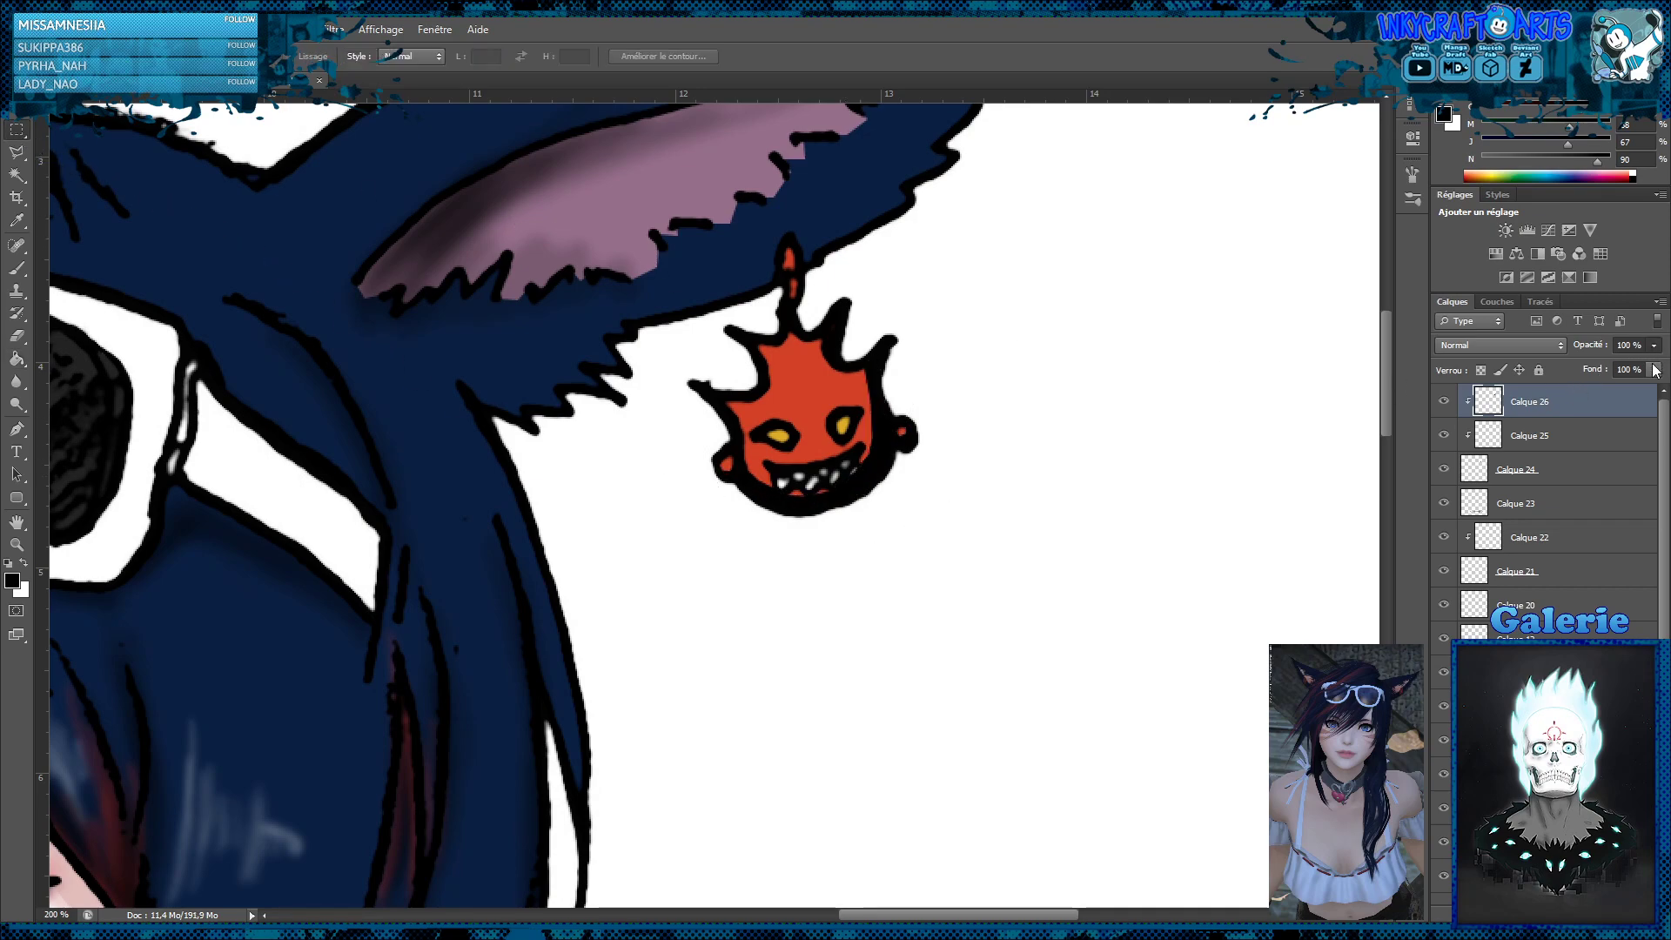
Lower the opacity of the earring's black shadow layer to 44%
key("4")
key("5")
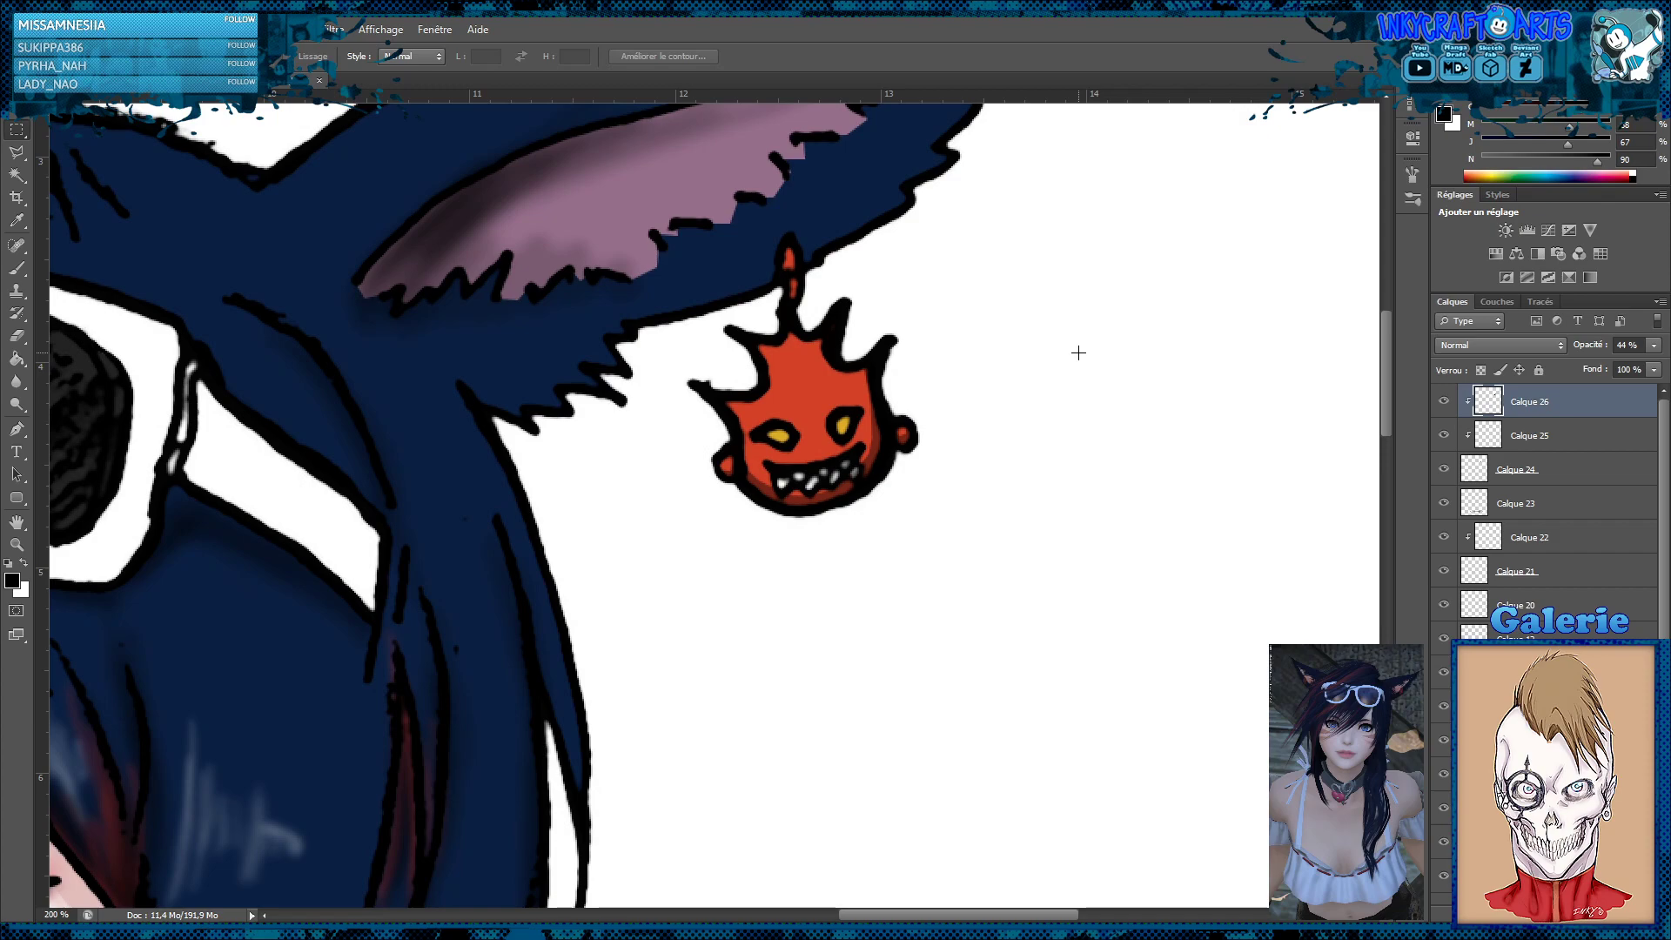
key("z")
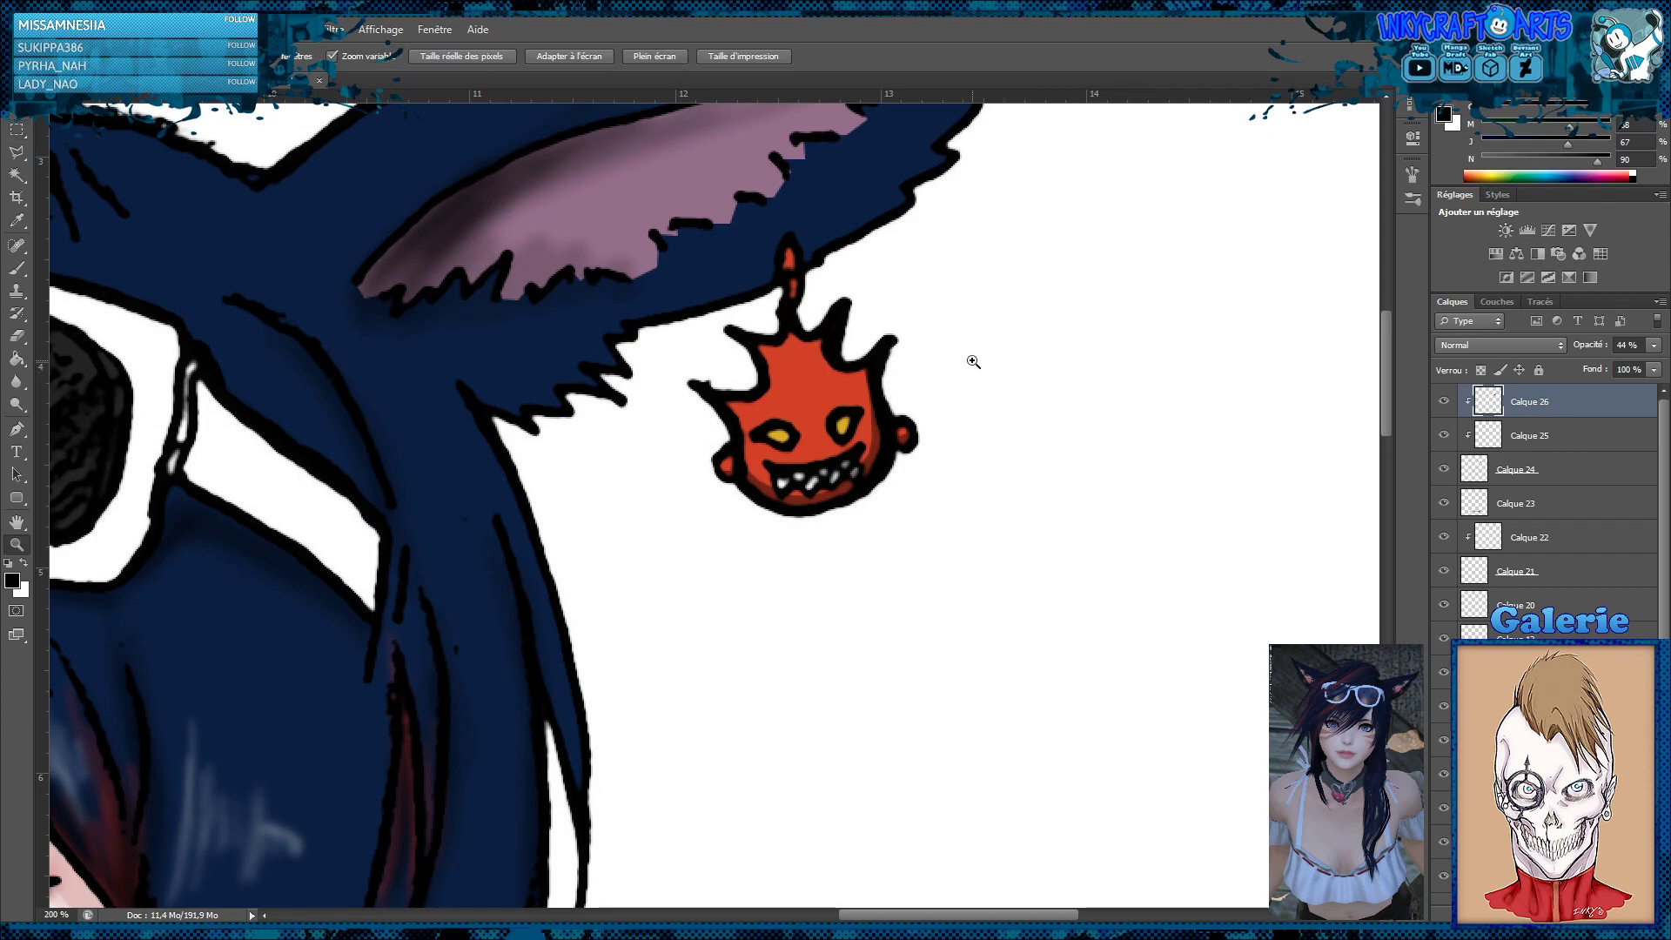
left_click(972, 362, "alt")
left_click(968, 362, "alt")
left_click(879, 397, "alt")
left_click(783, 444, "alt")
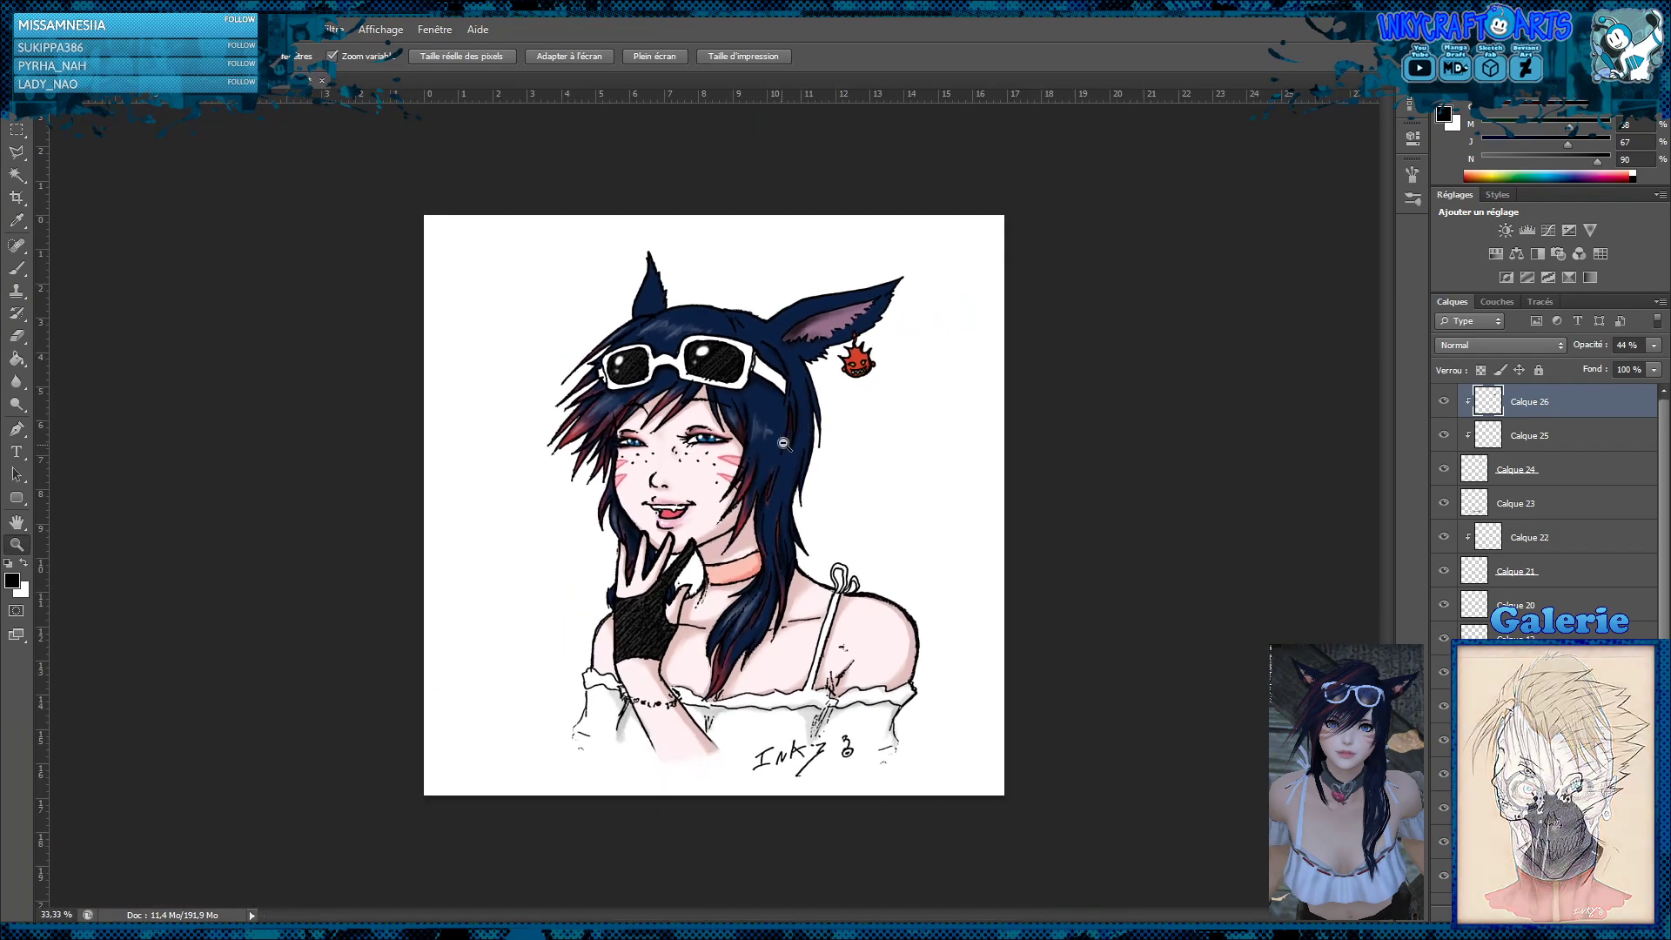
left_click(761, 465, "alt")
left_click(681, 508)
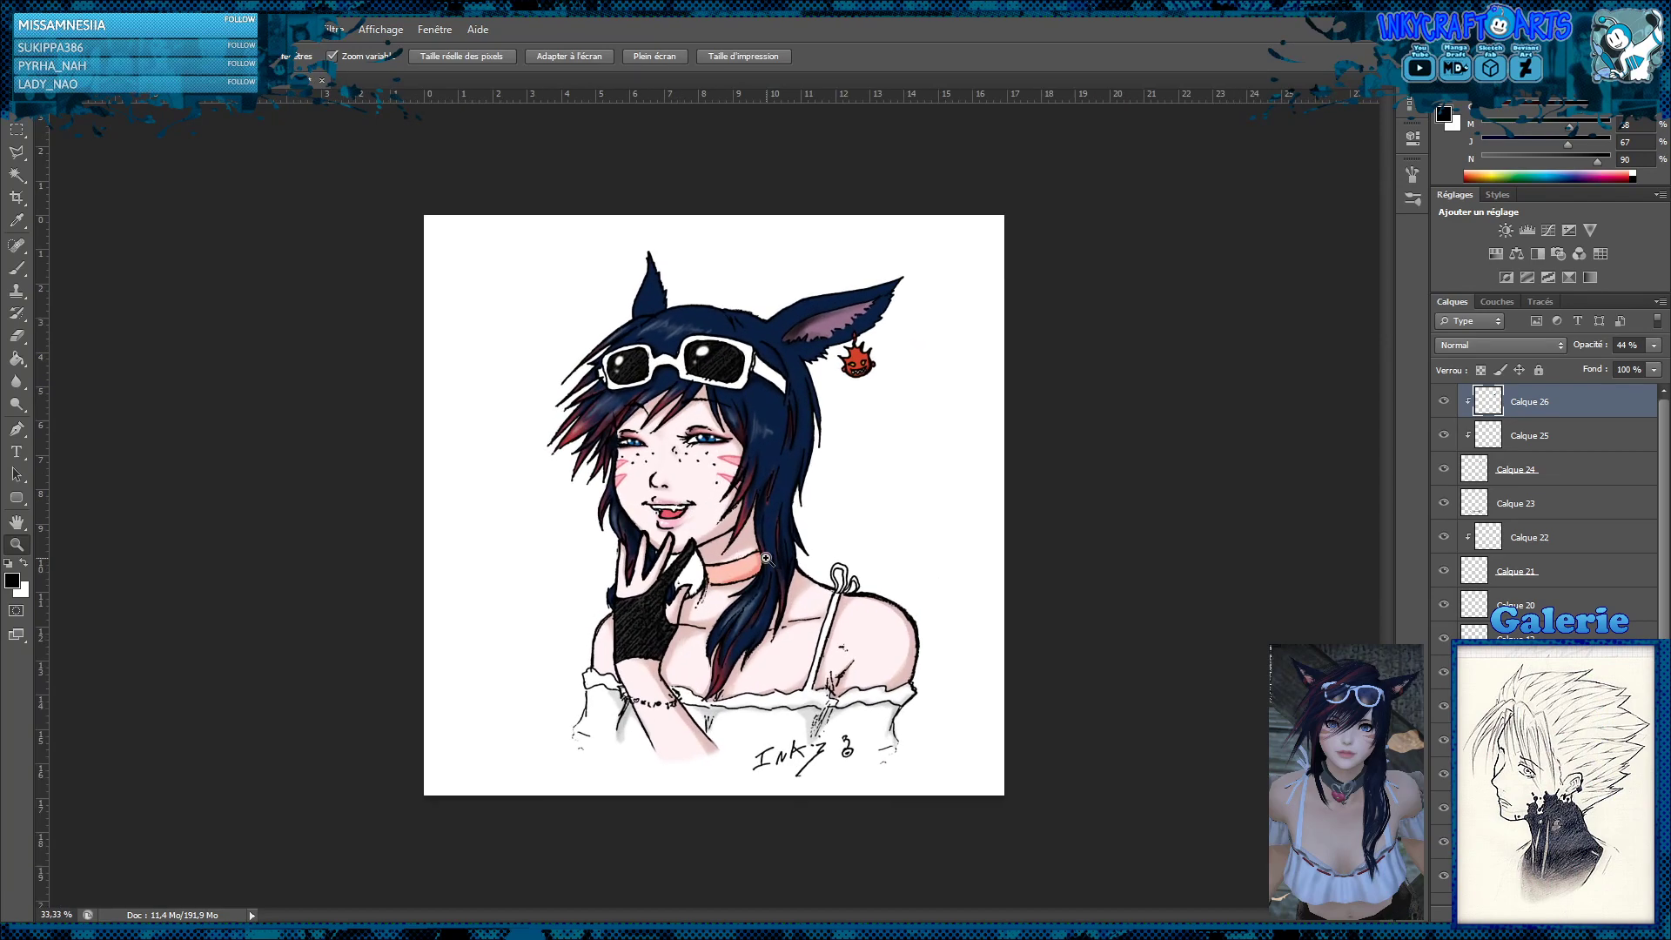
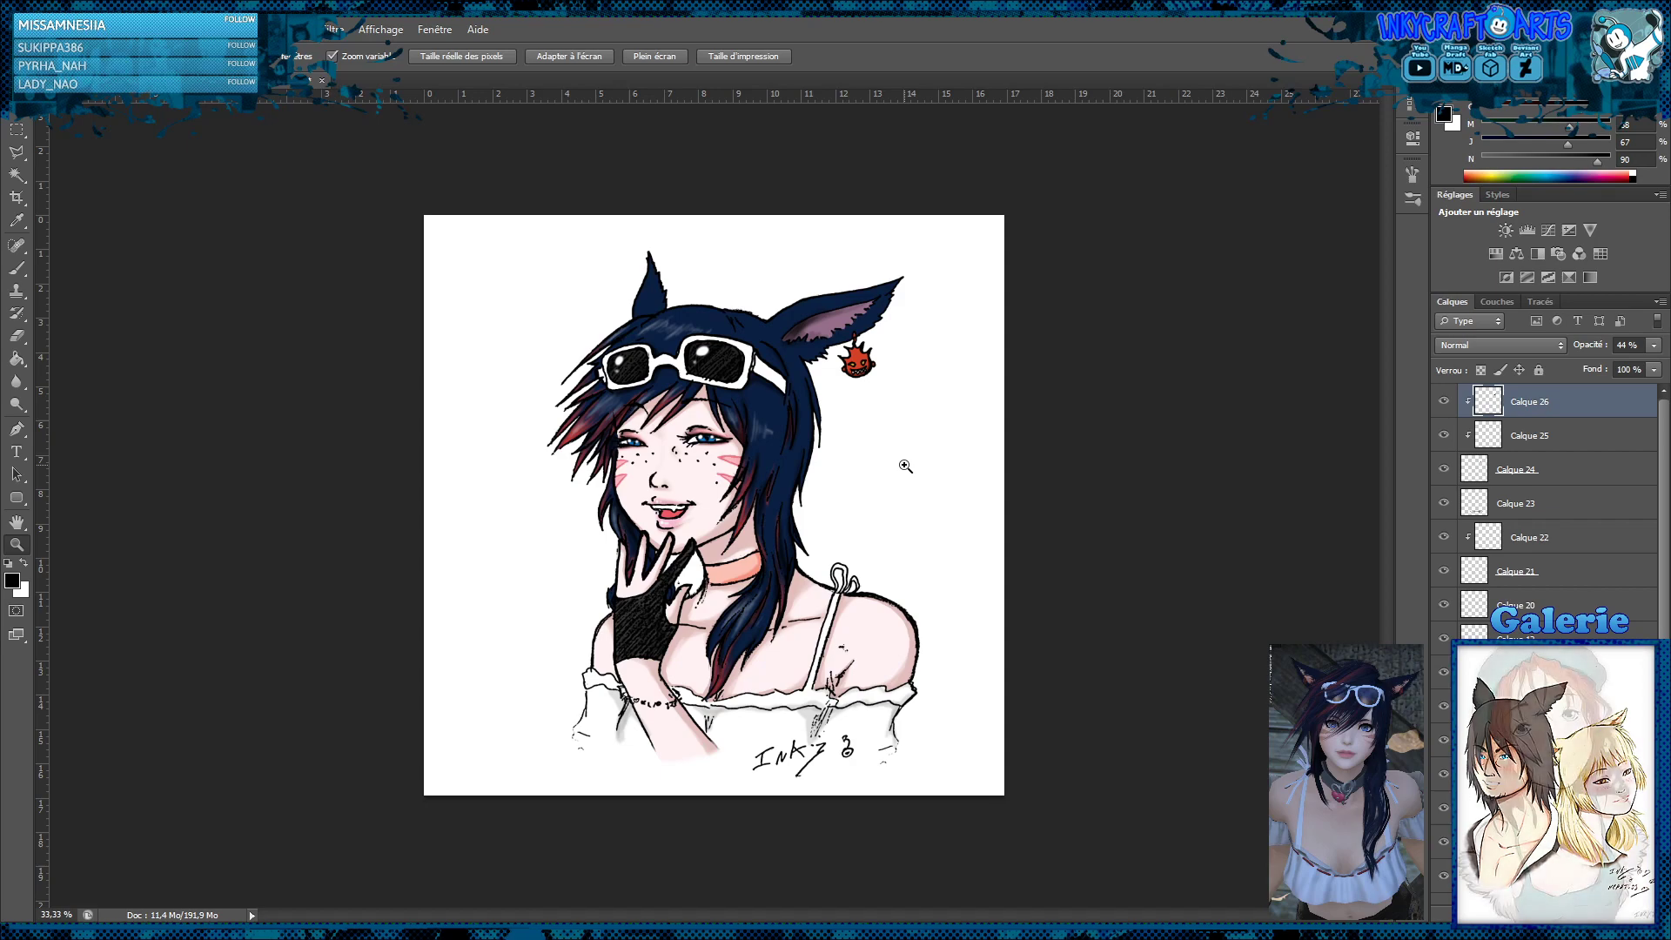
Add a new layer and select a thin strip along the lower frame of the sunglasses' larger lens with the polygonal lasso
left_click(697, 374)
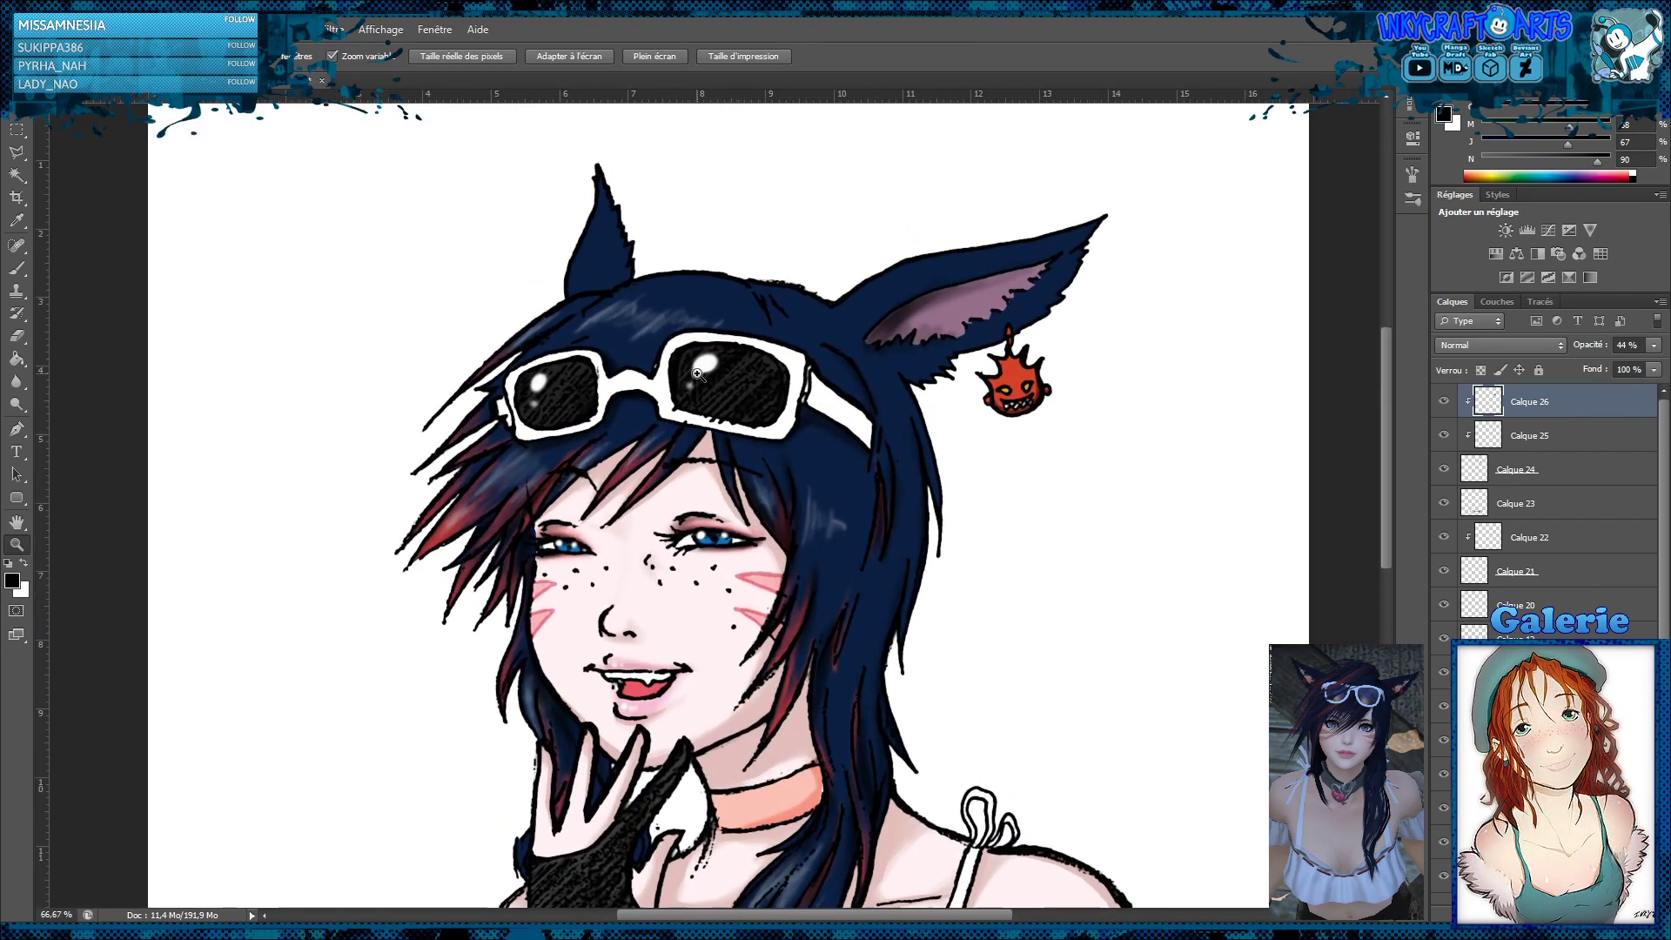
left_click(697, 375)
left_click(697, 374)
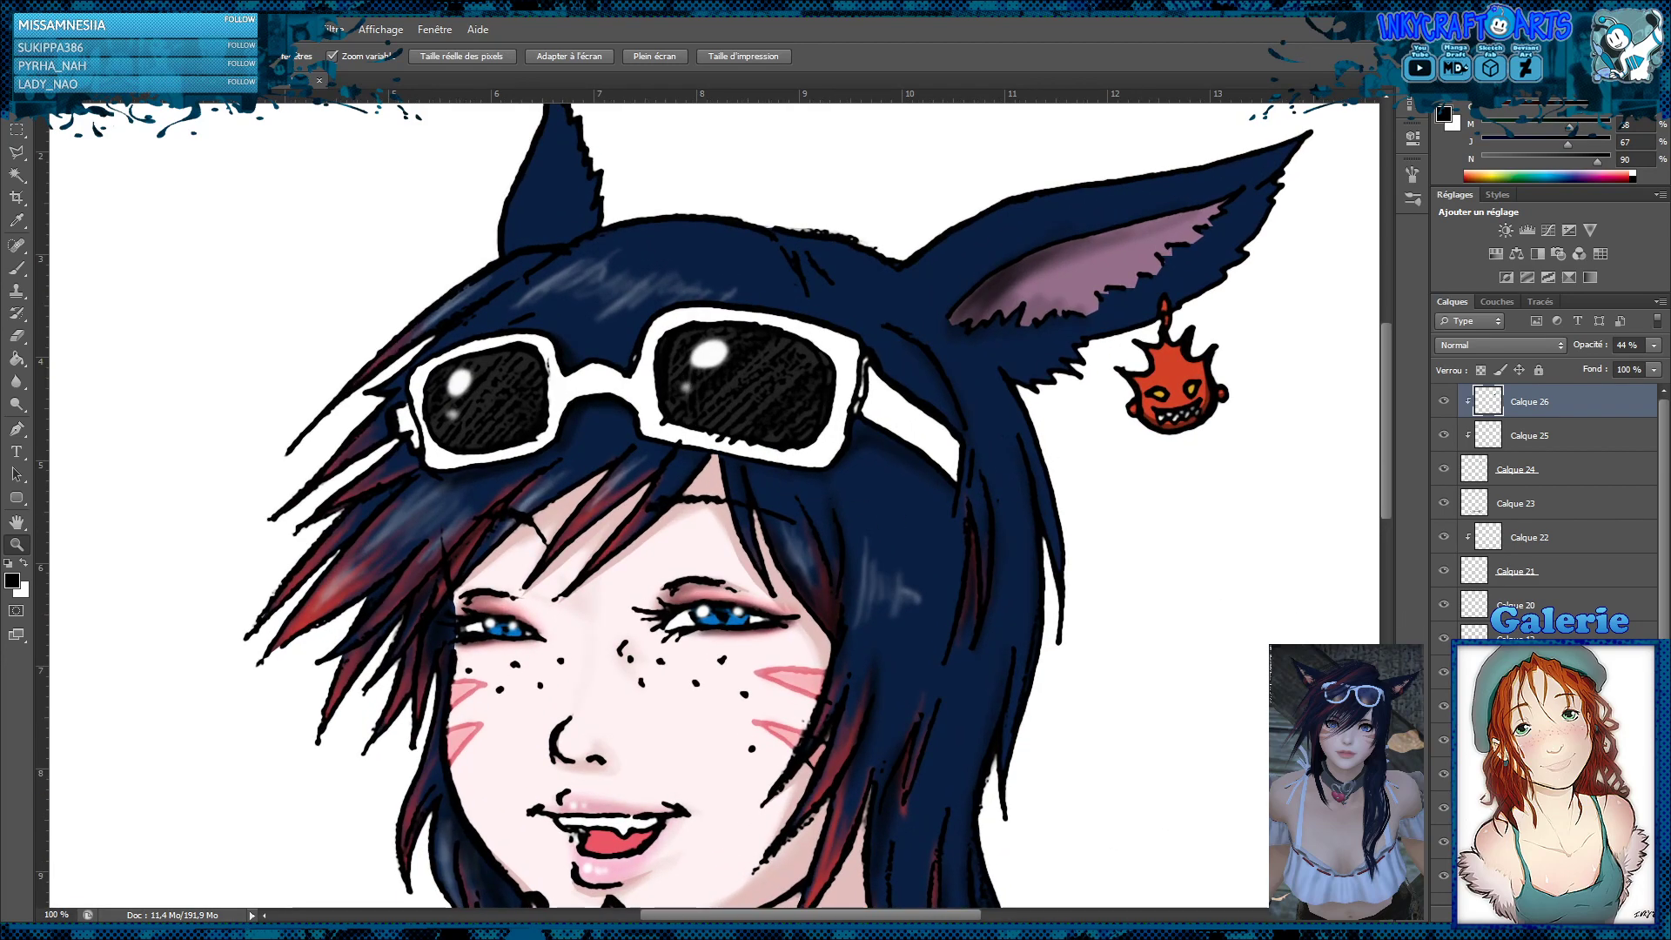
key("ctrl+shift+alt+n")
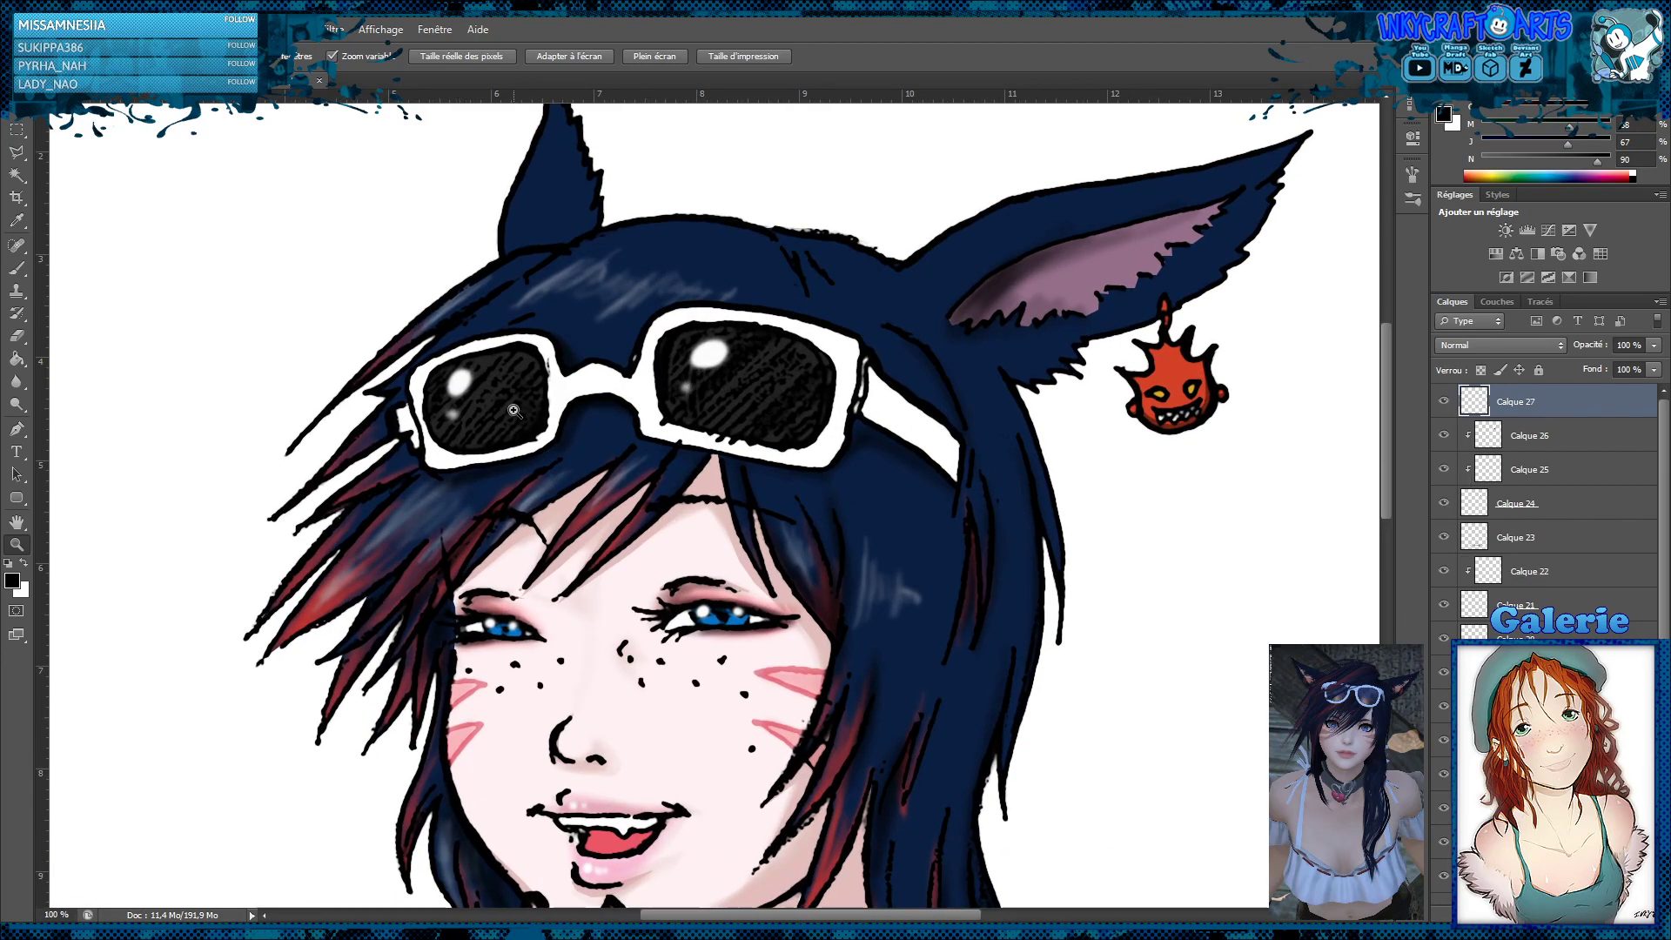
left_click(16, 152)
left_click(835, 436)
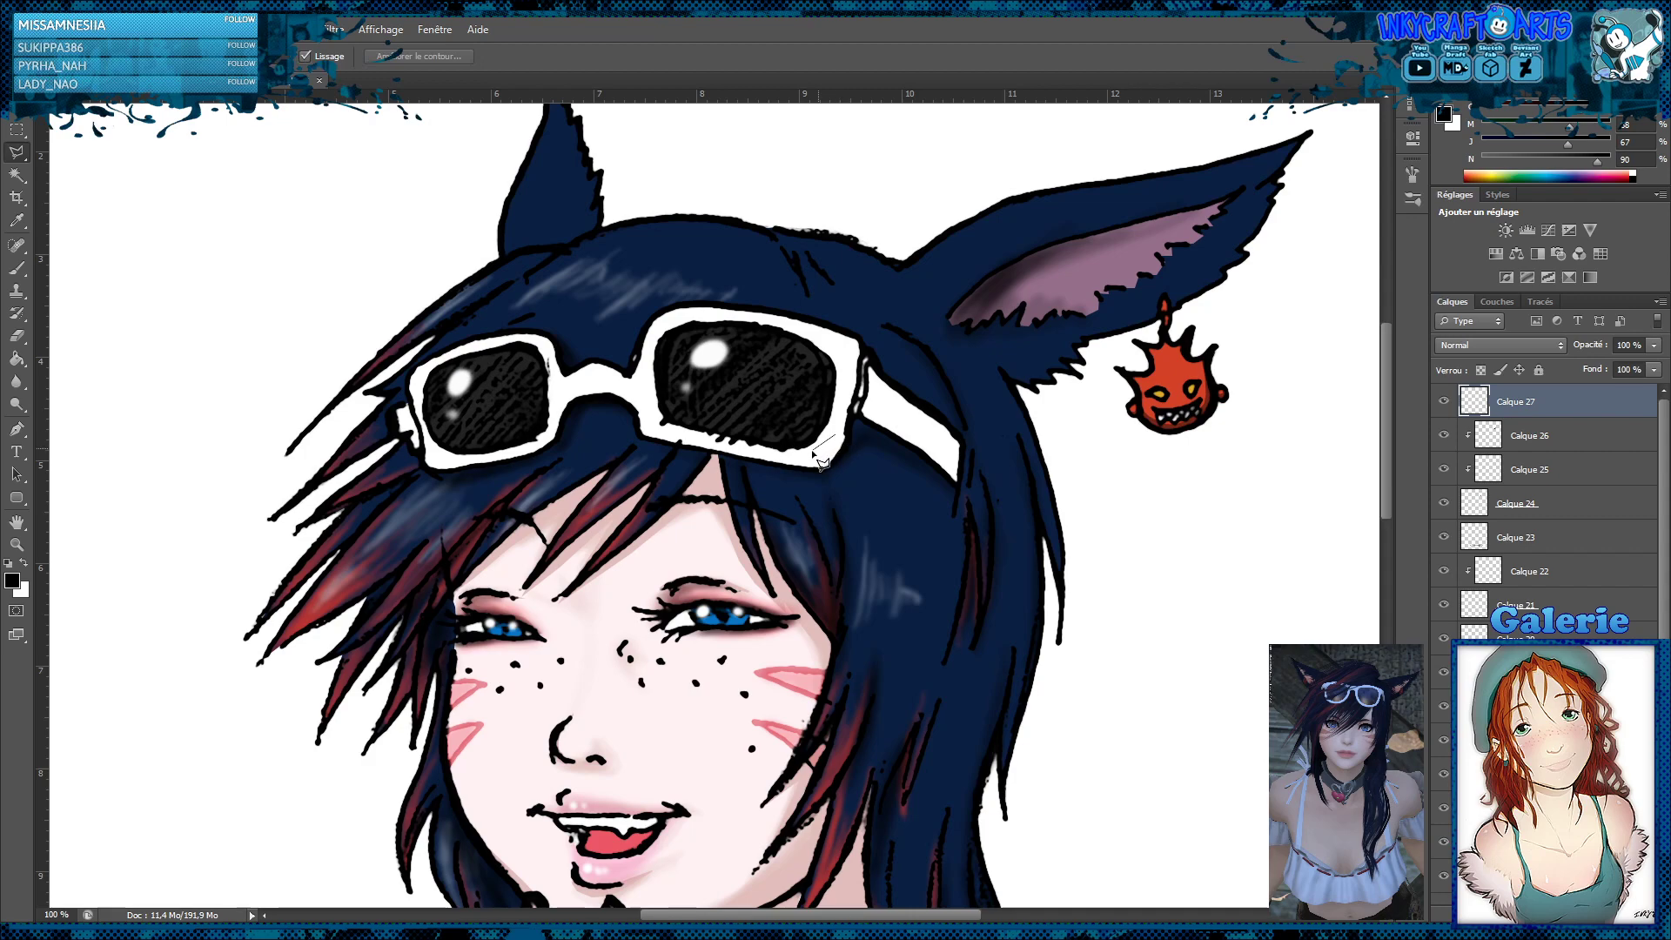
left_click(768, 449)
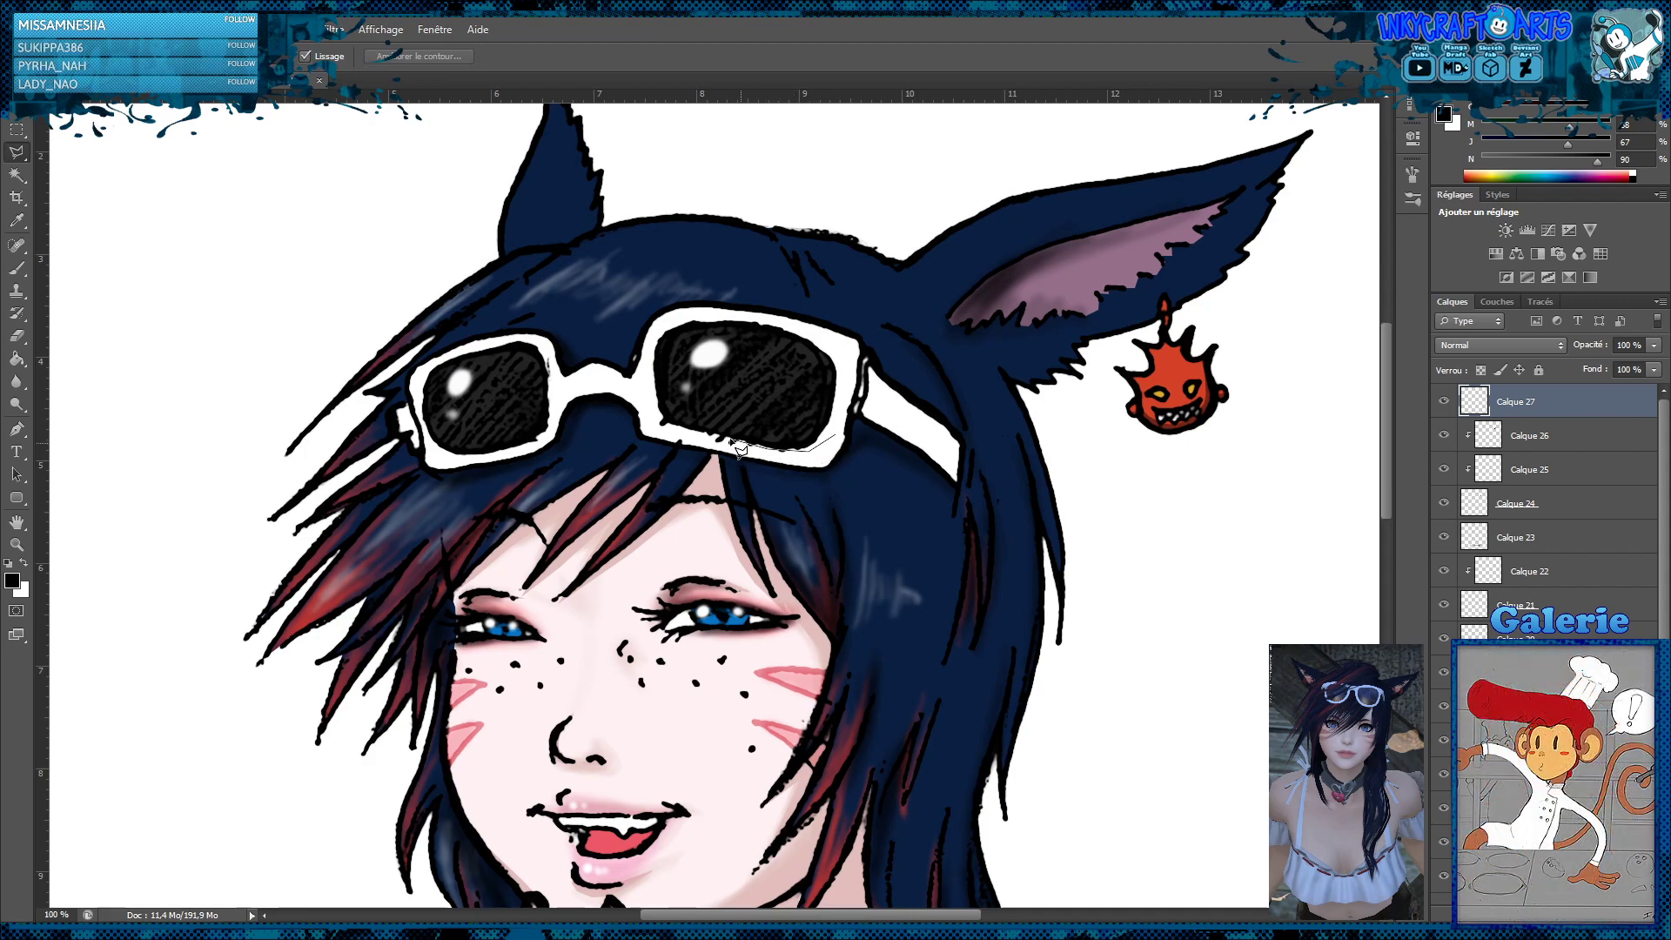
left_click(726, 437)
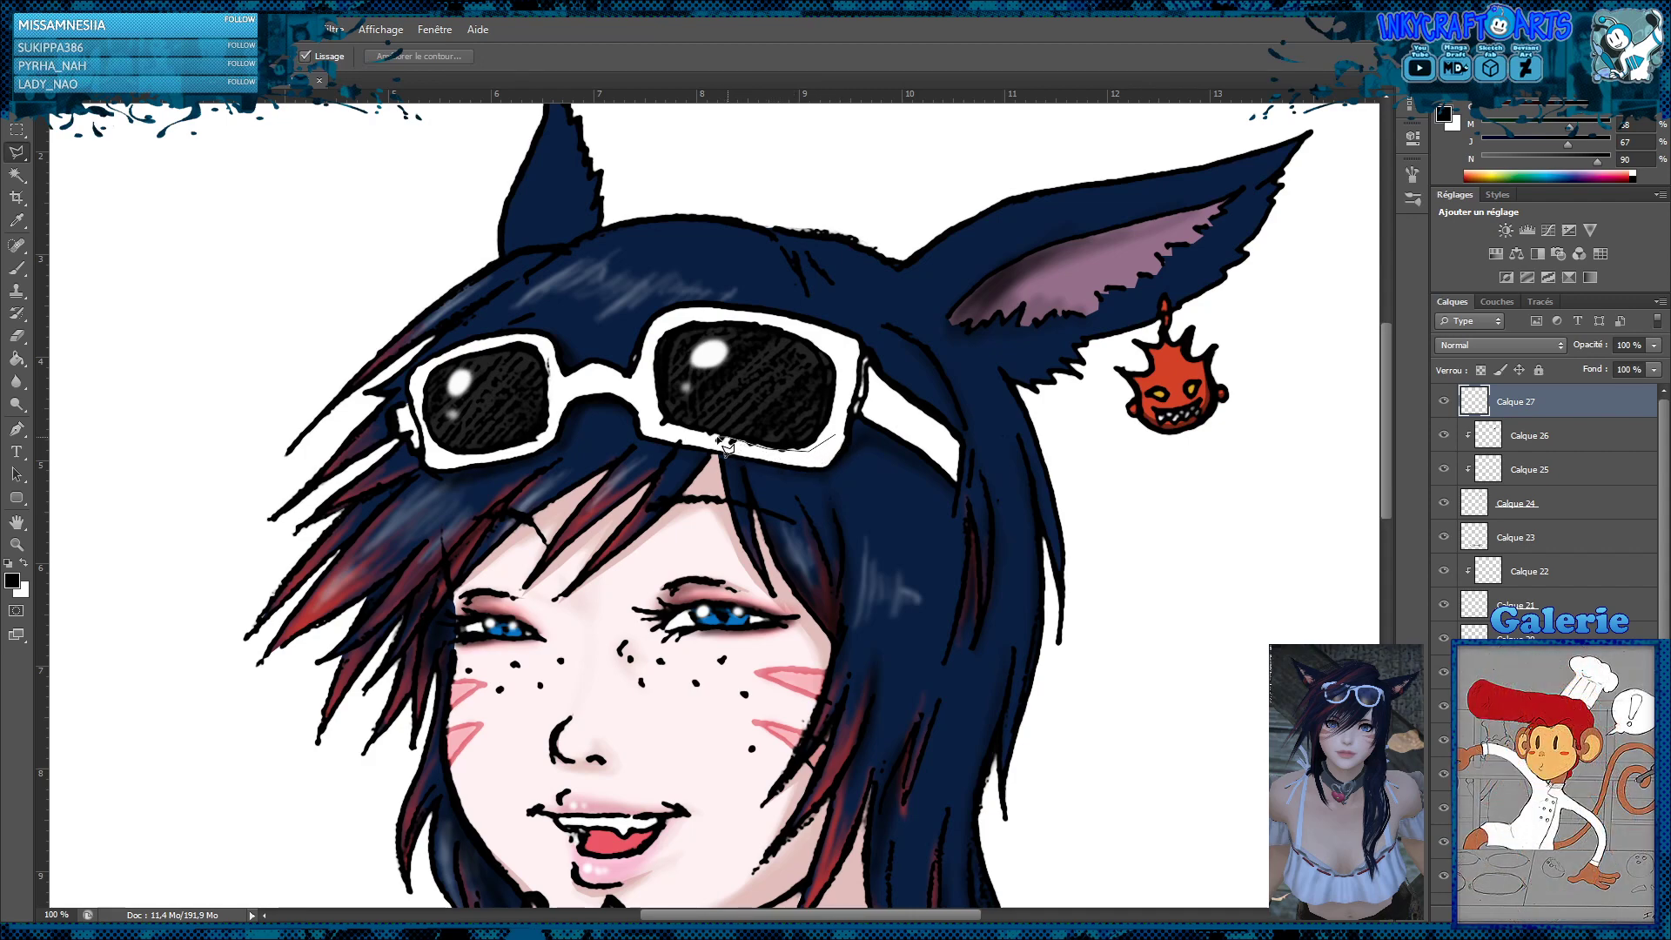
left_click(670, 423)
left_click(653, 411)
double_click(823, 470)
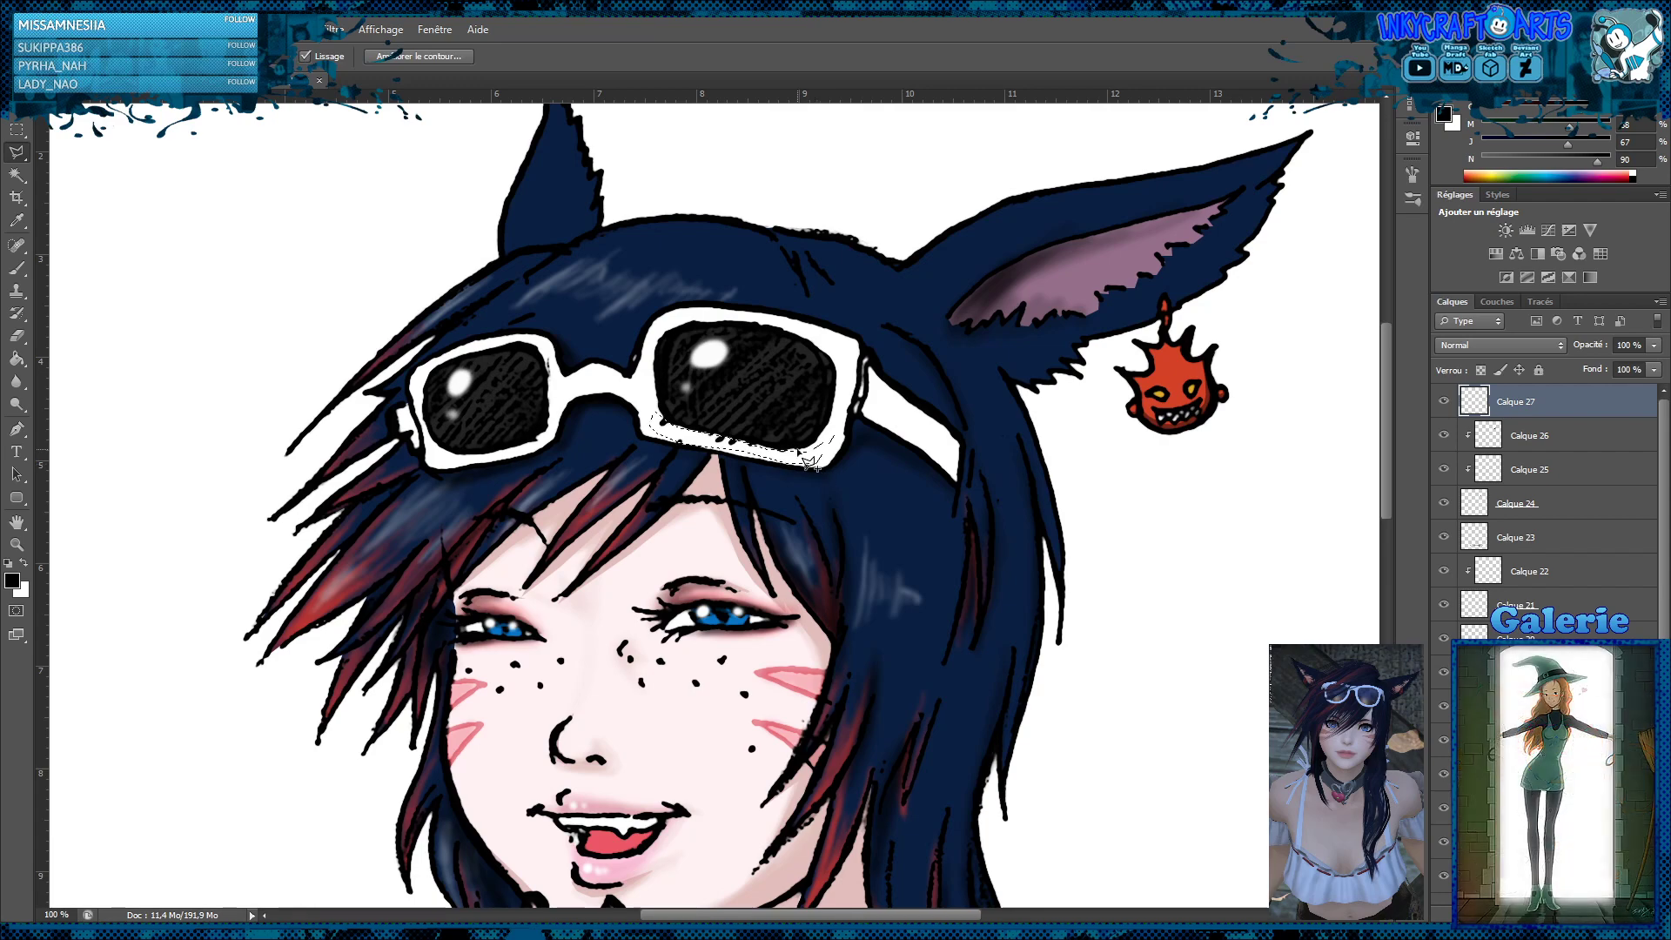
Fill the selected strip of the sunglasses frame with white on the new layer, and deselect
left_click(17, 357)
key("x")
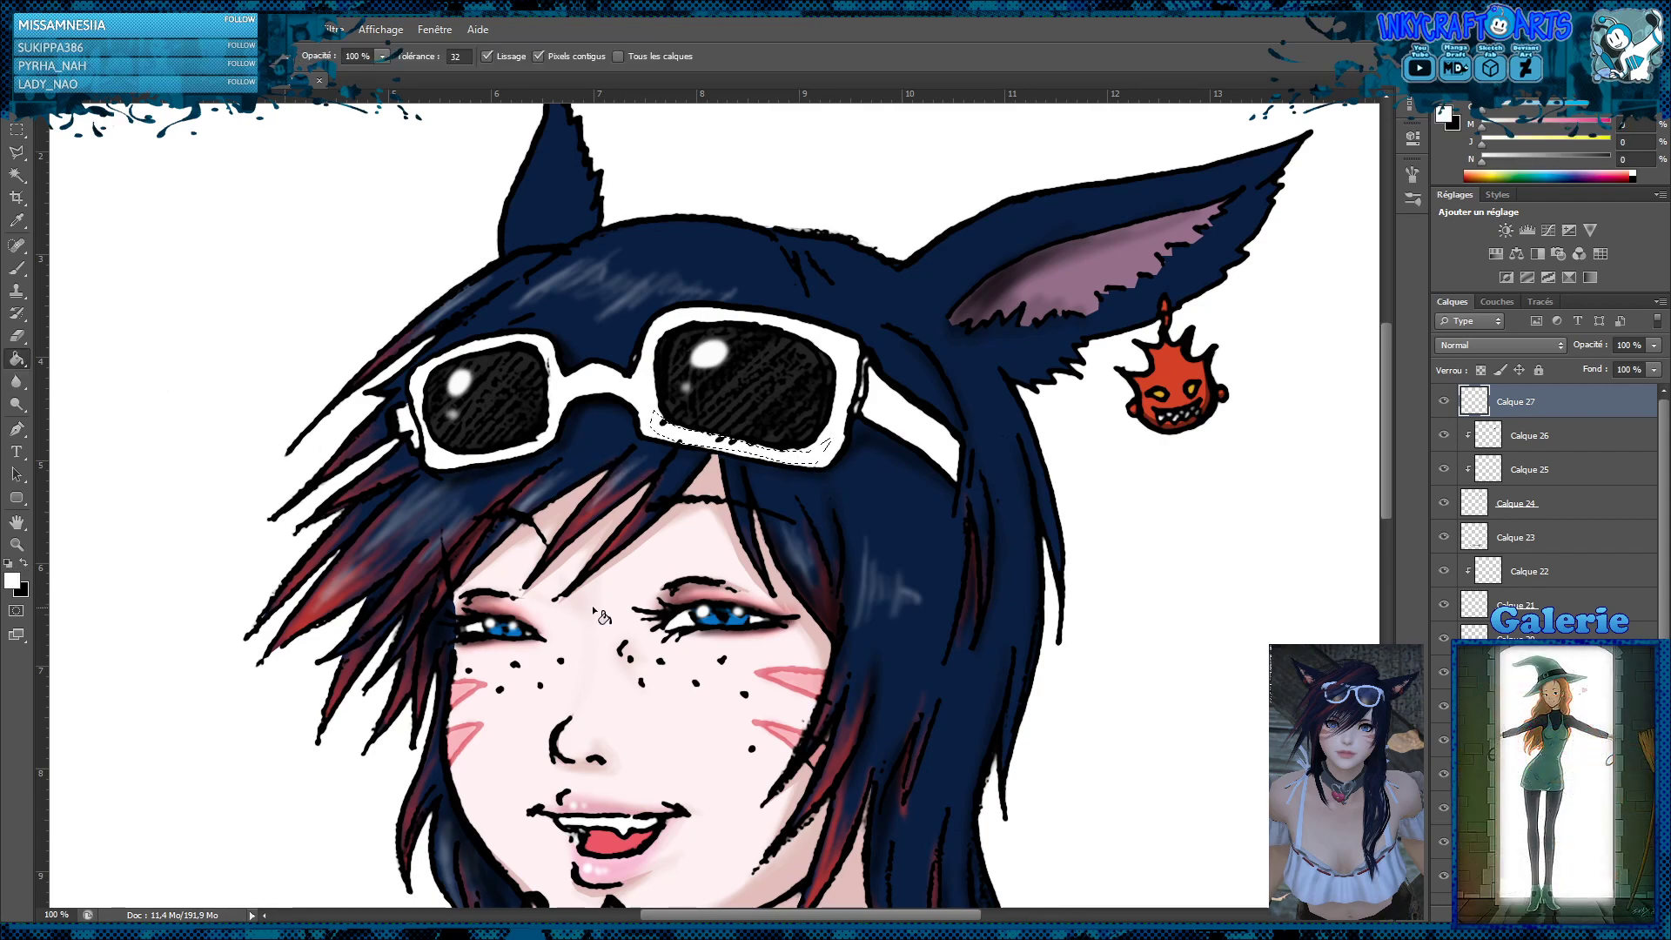
left_click(786, 450)
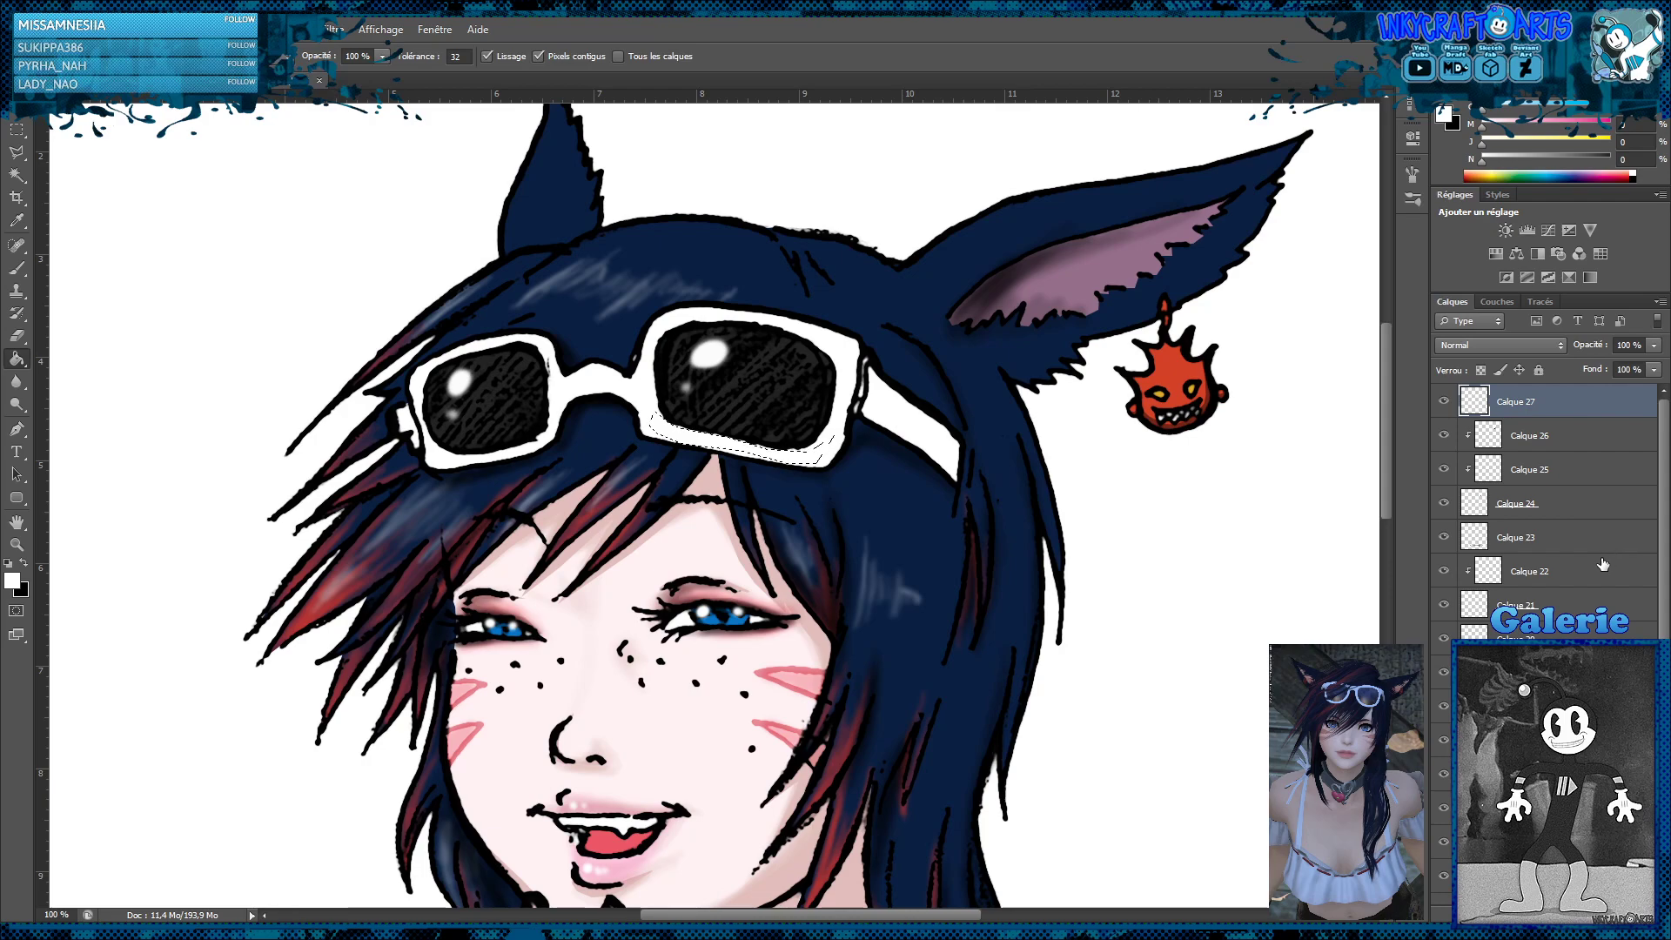
left_click(17, 129)
left_click(361, 148)
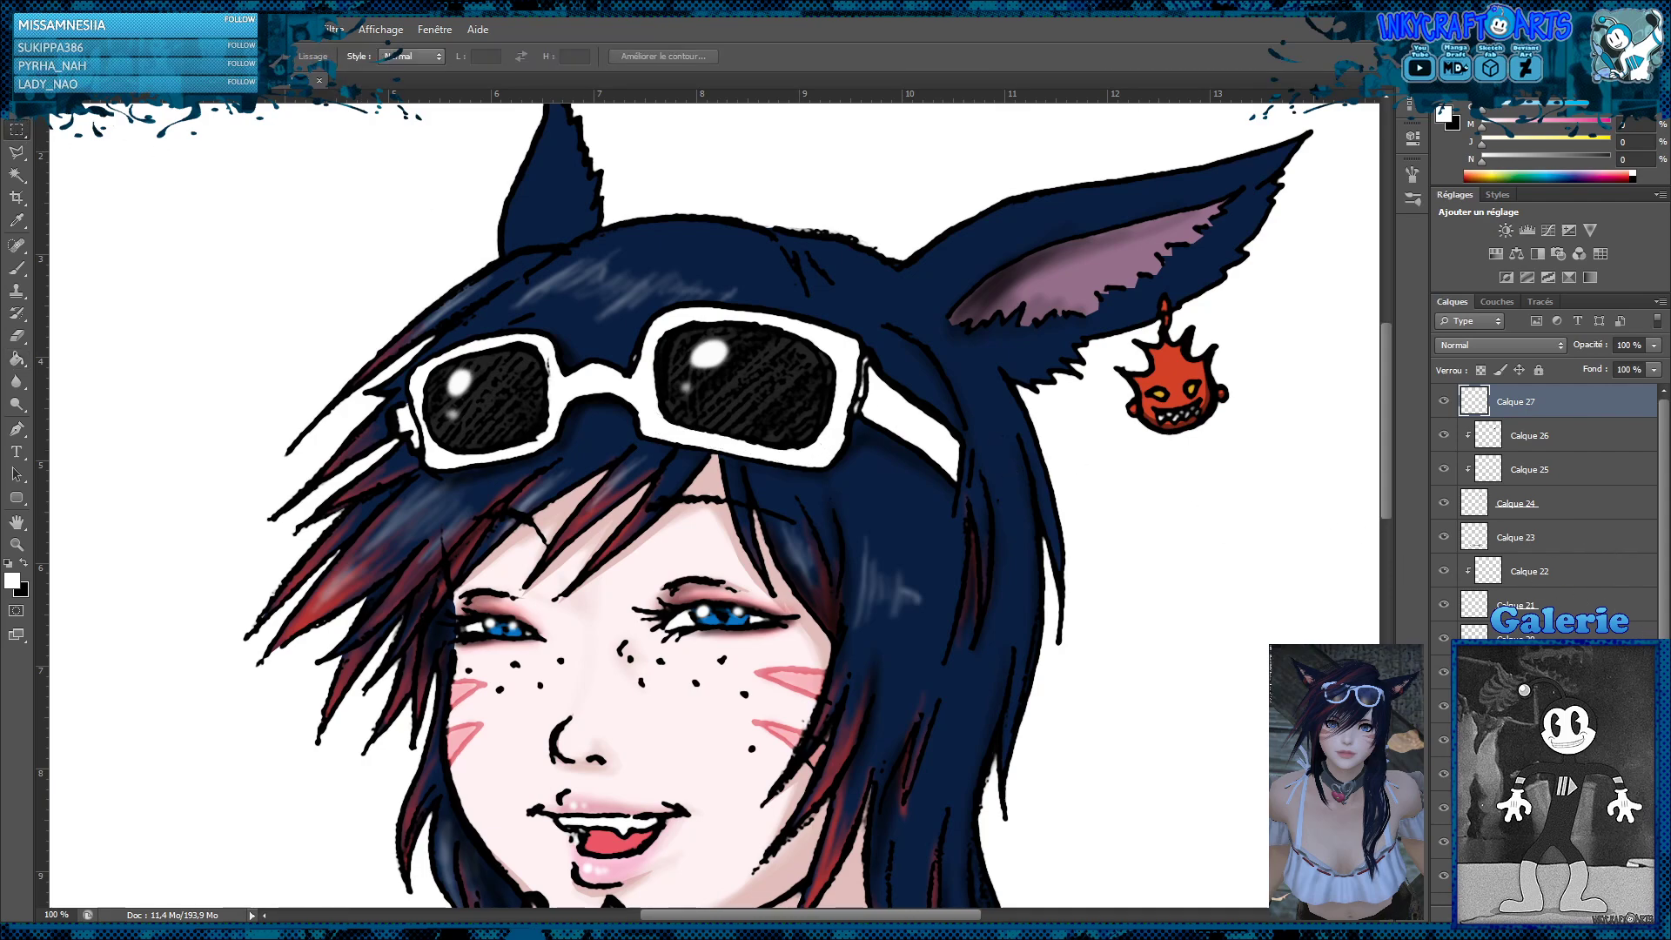
Add another new layer and trace the shadow's inner edge from the sunglasses' temple arm across both lens frames with the polygonal lasso
left_click(1590, 915)
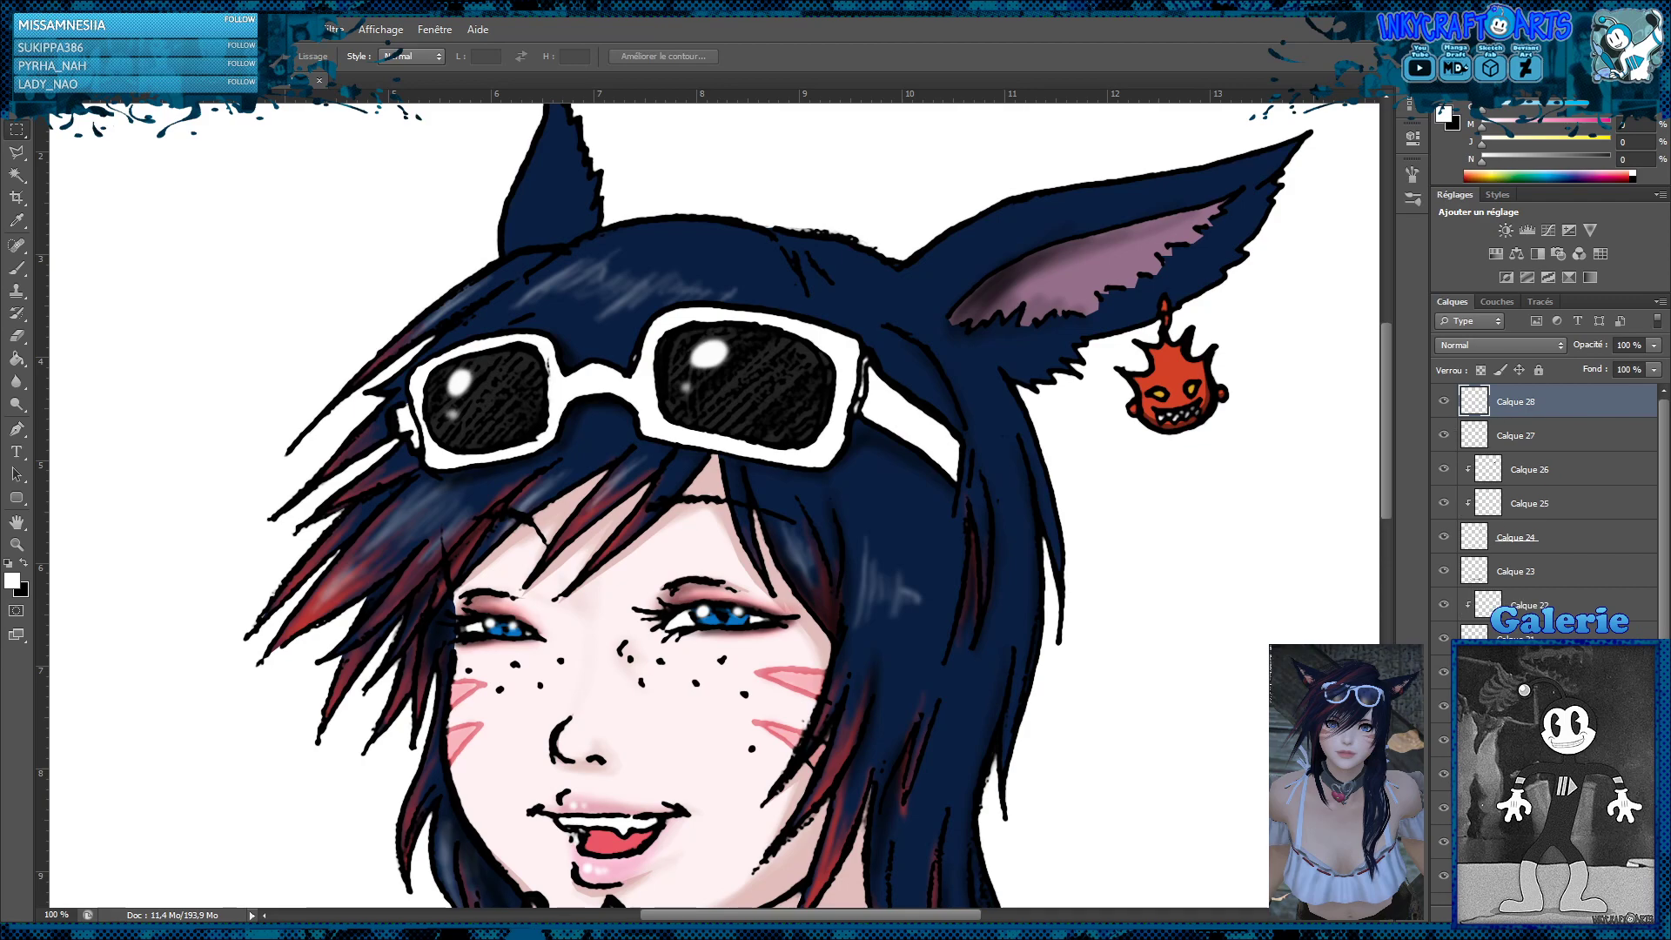
left_click(17, 151)
left_click(955, 436)
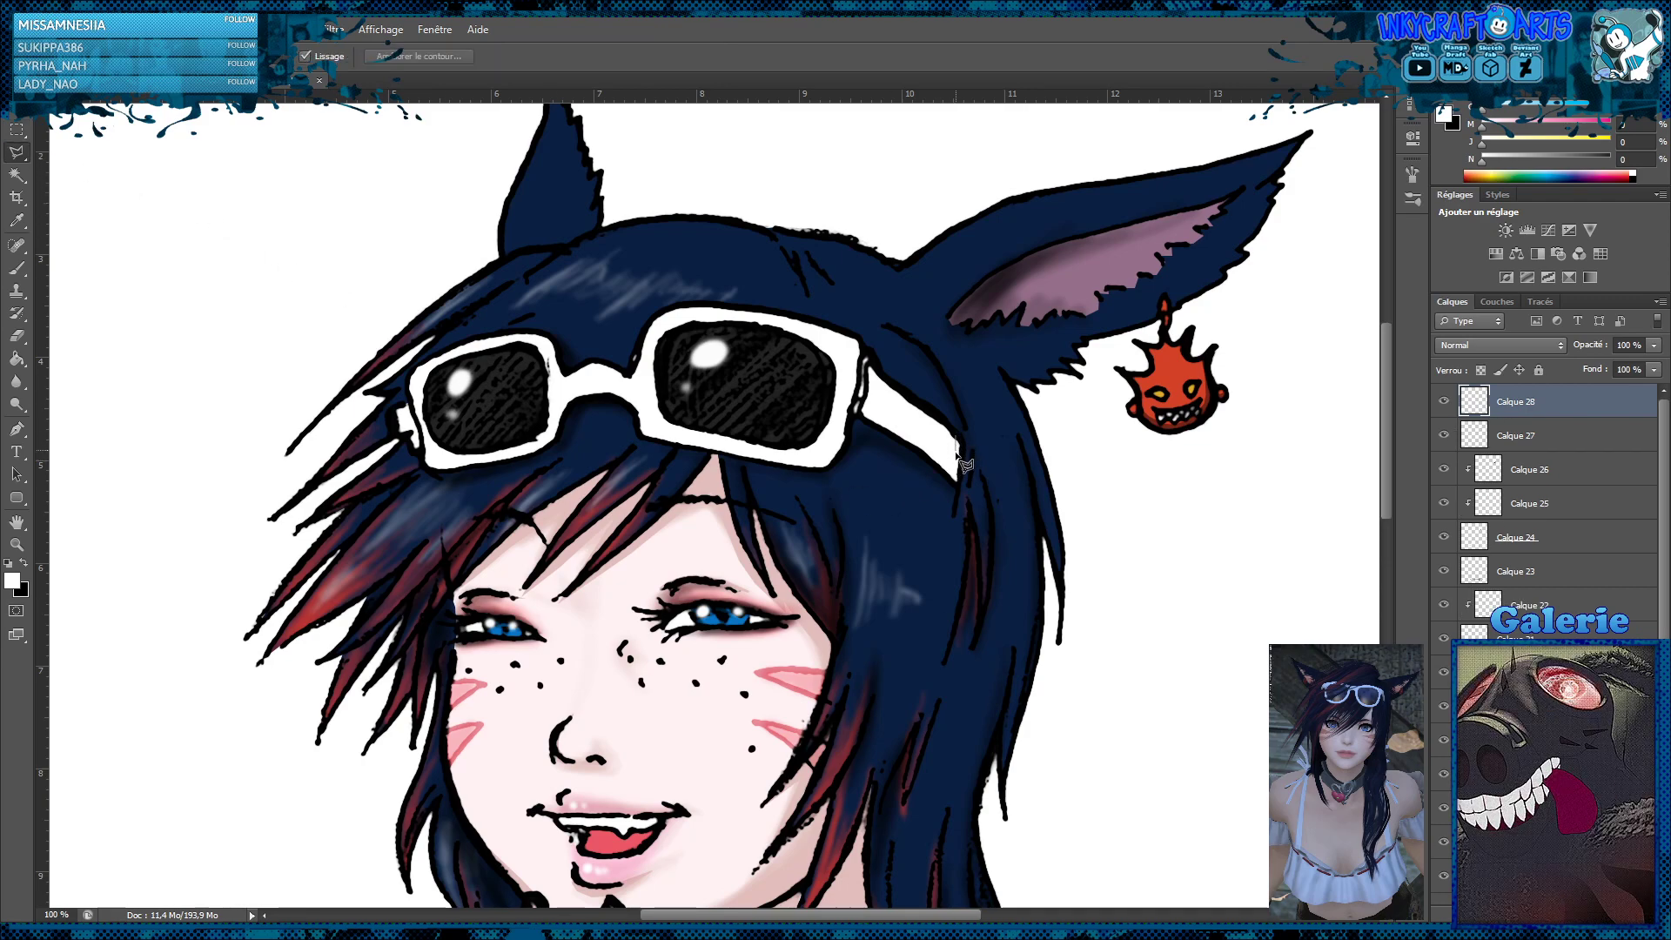
left_click(955, 458)
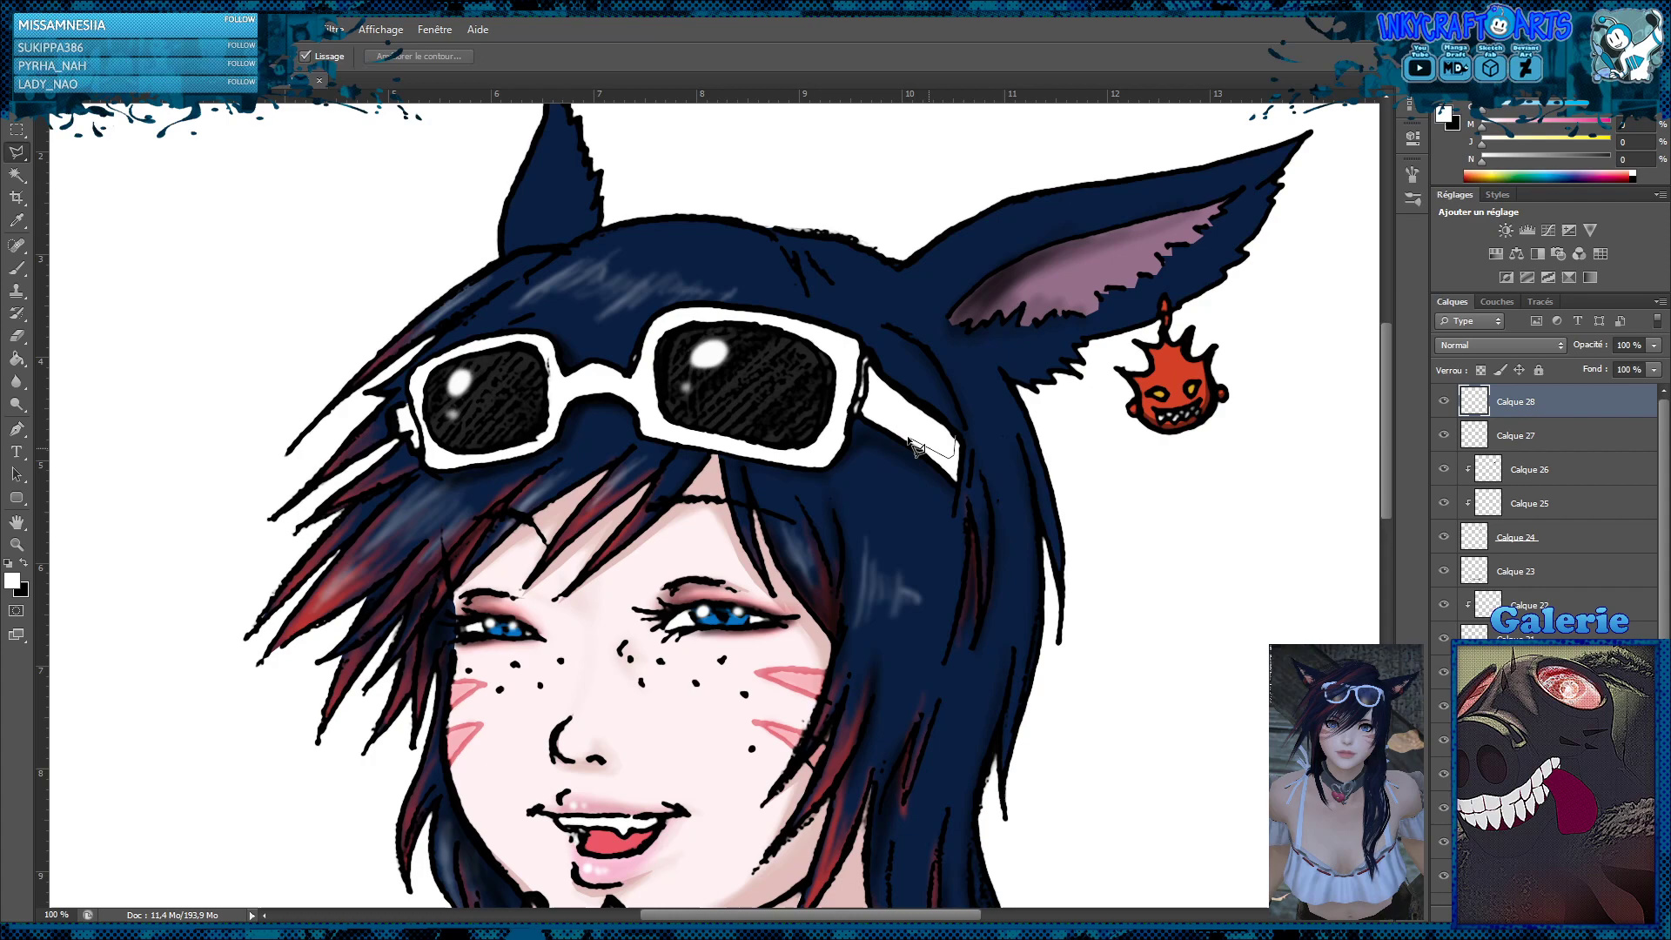
left_click(871, 408)
left_click(868, 357)
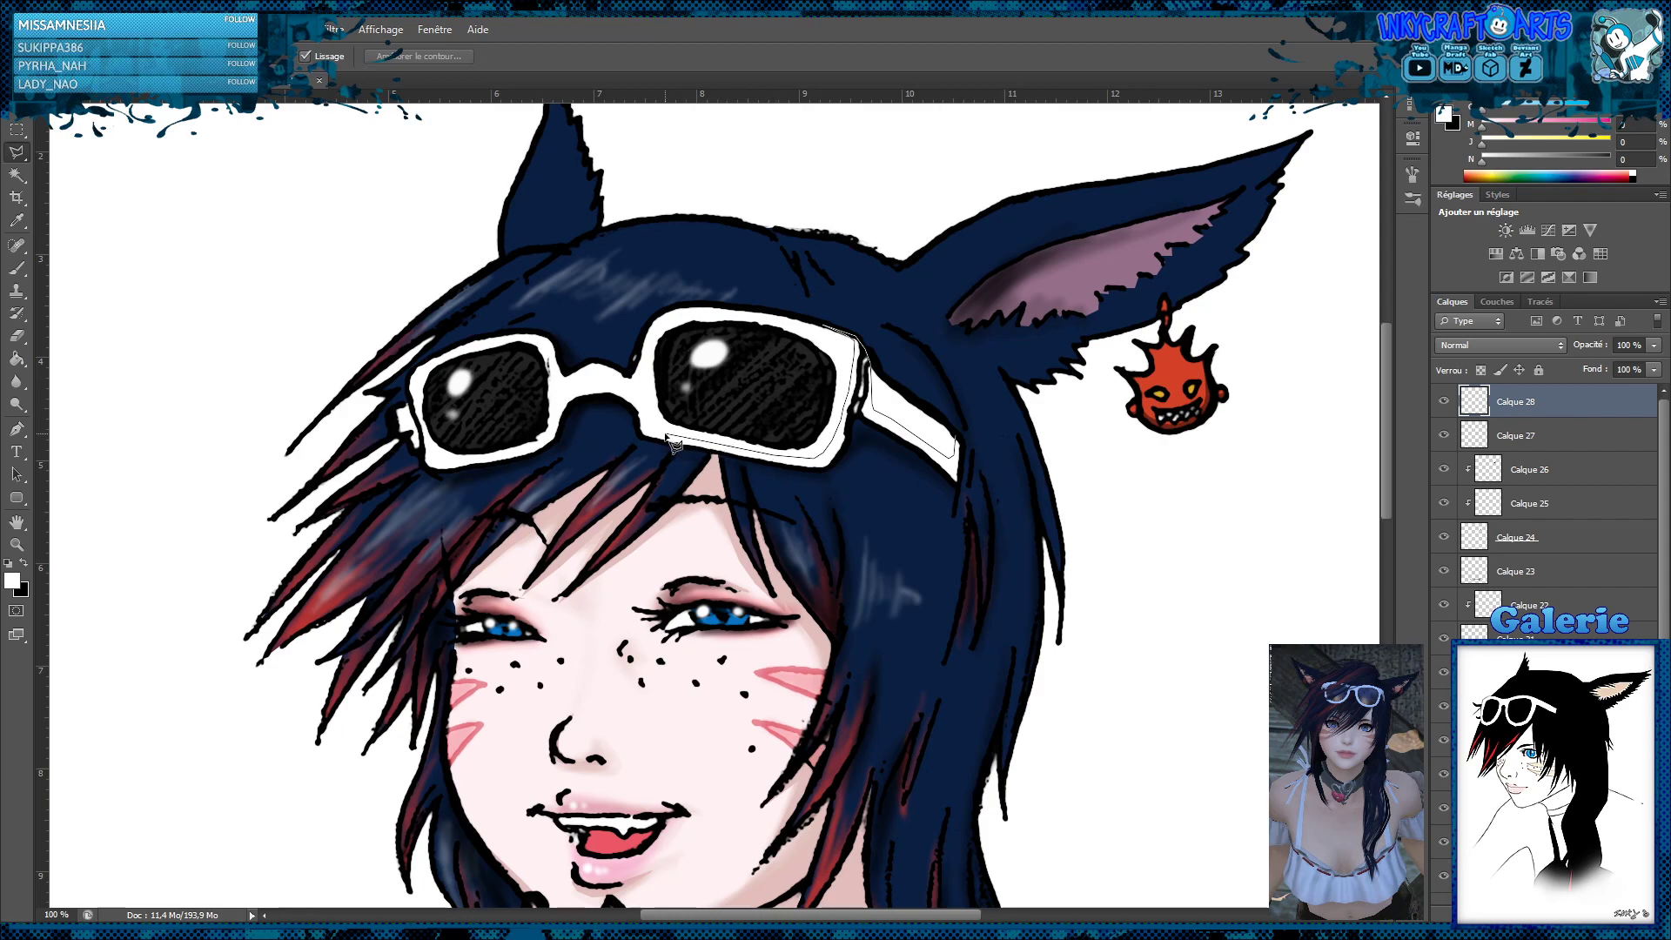
left_click(623, 393)
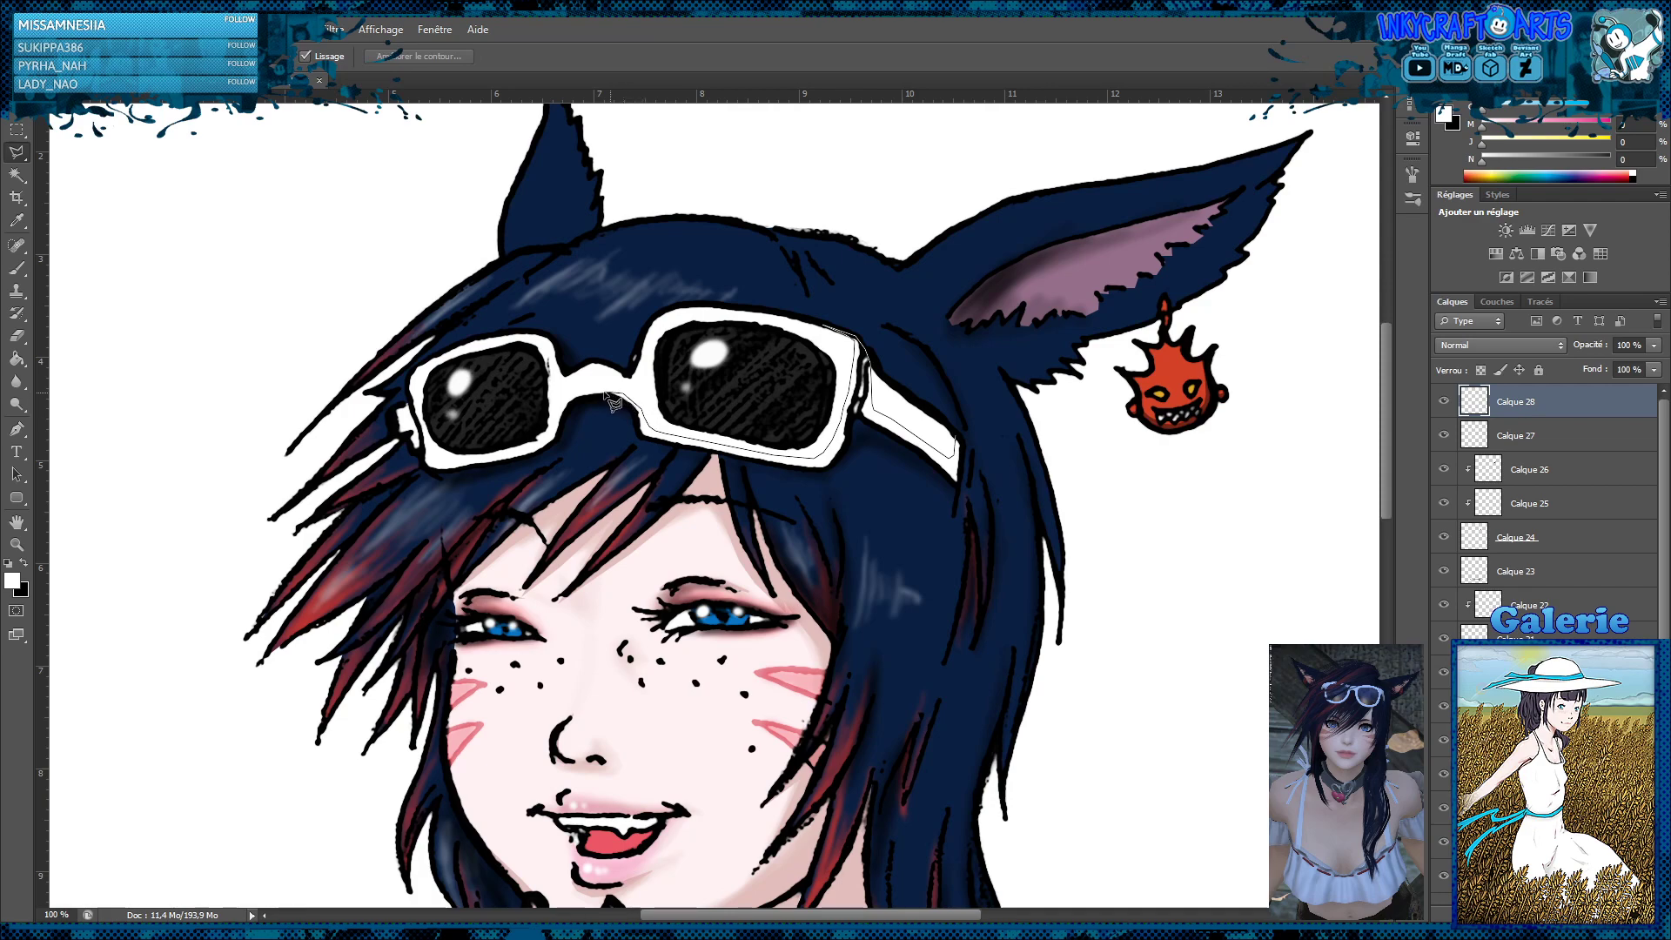
left_click(594, 392)
left_click(564, 408)
left_click(555, 429)
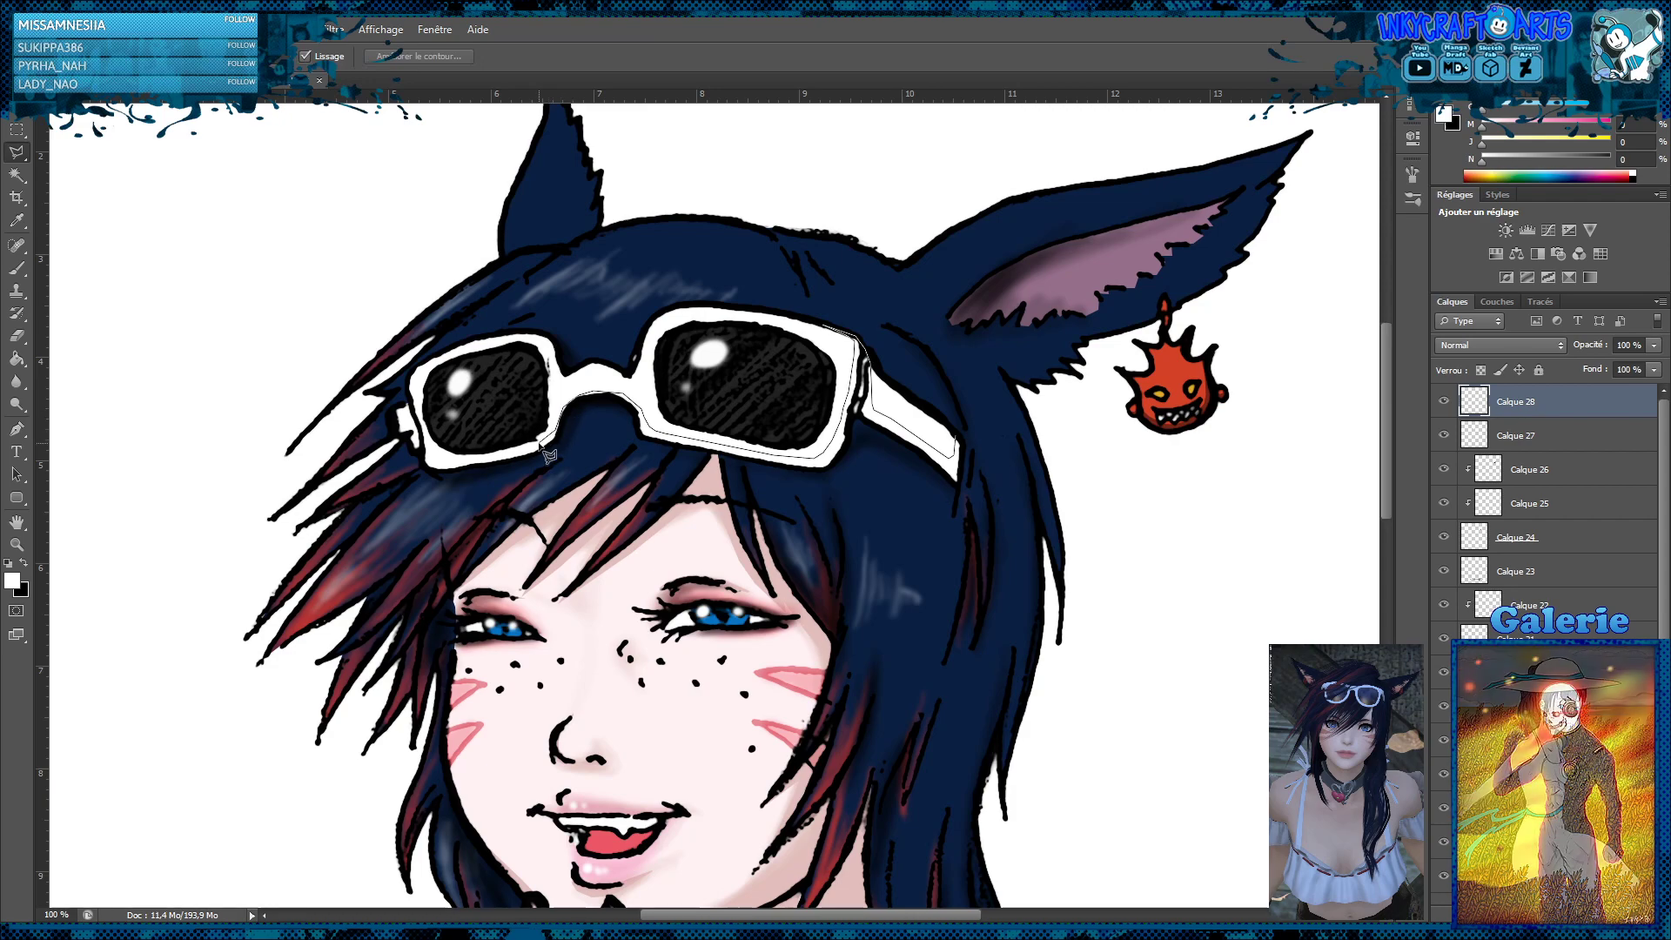
left_click(539, 444)
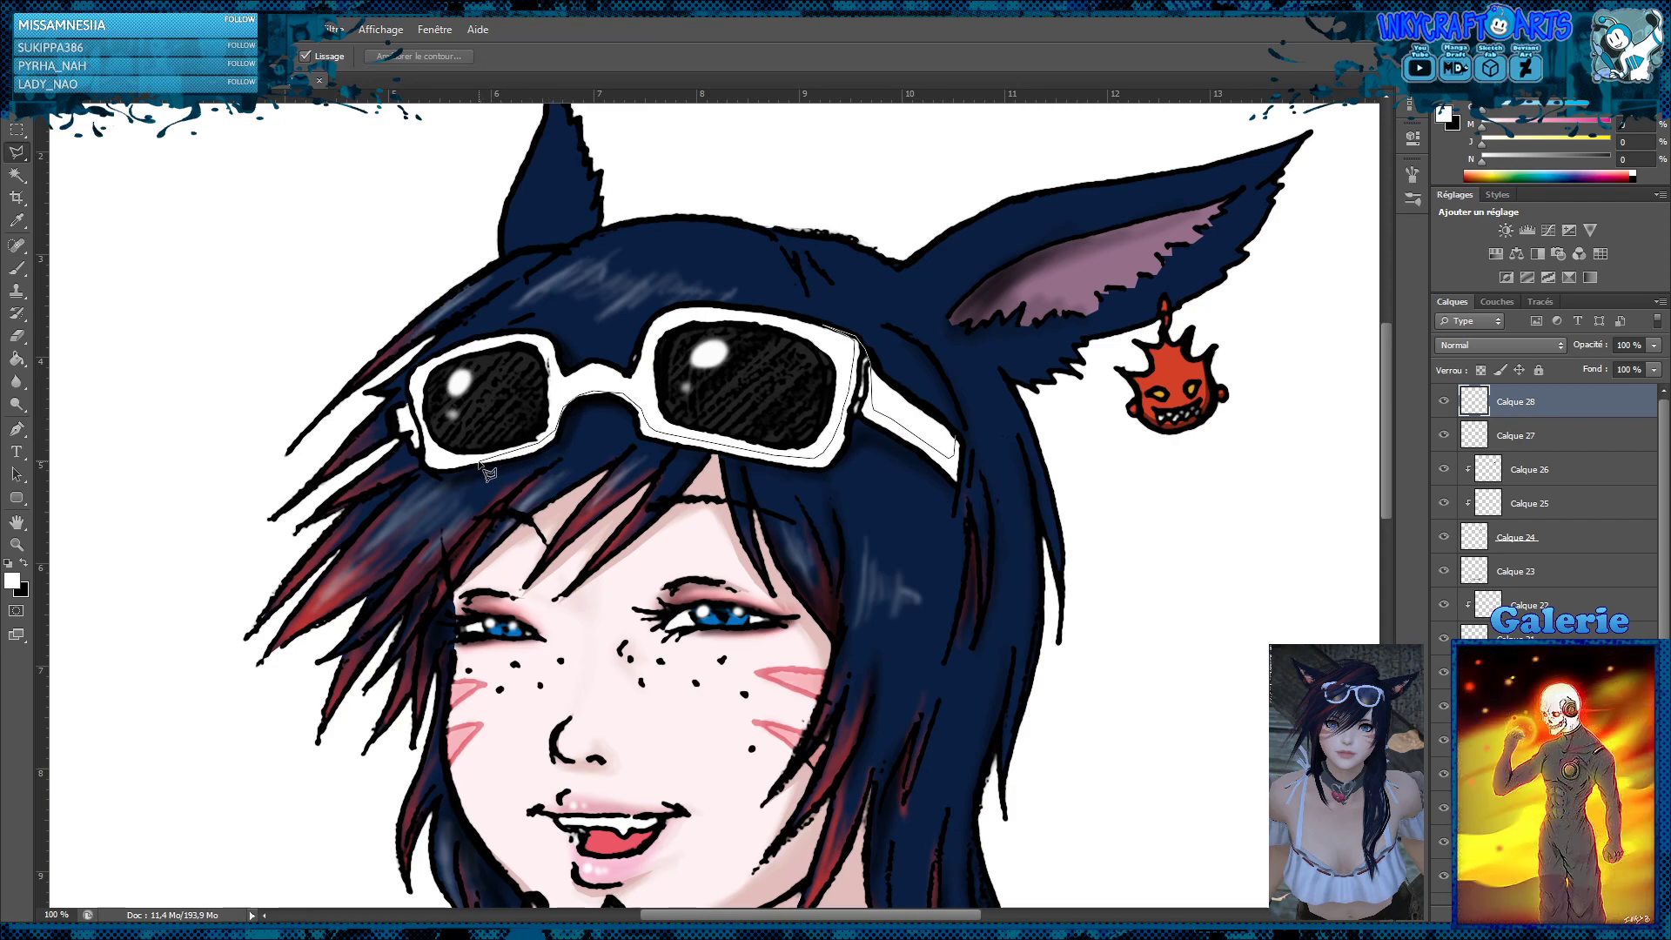
left_click(479, 461)
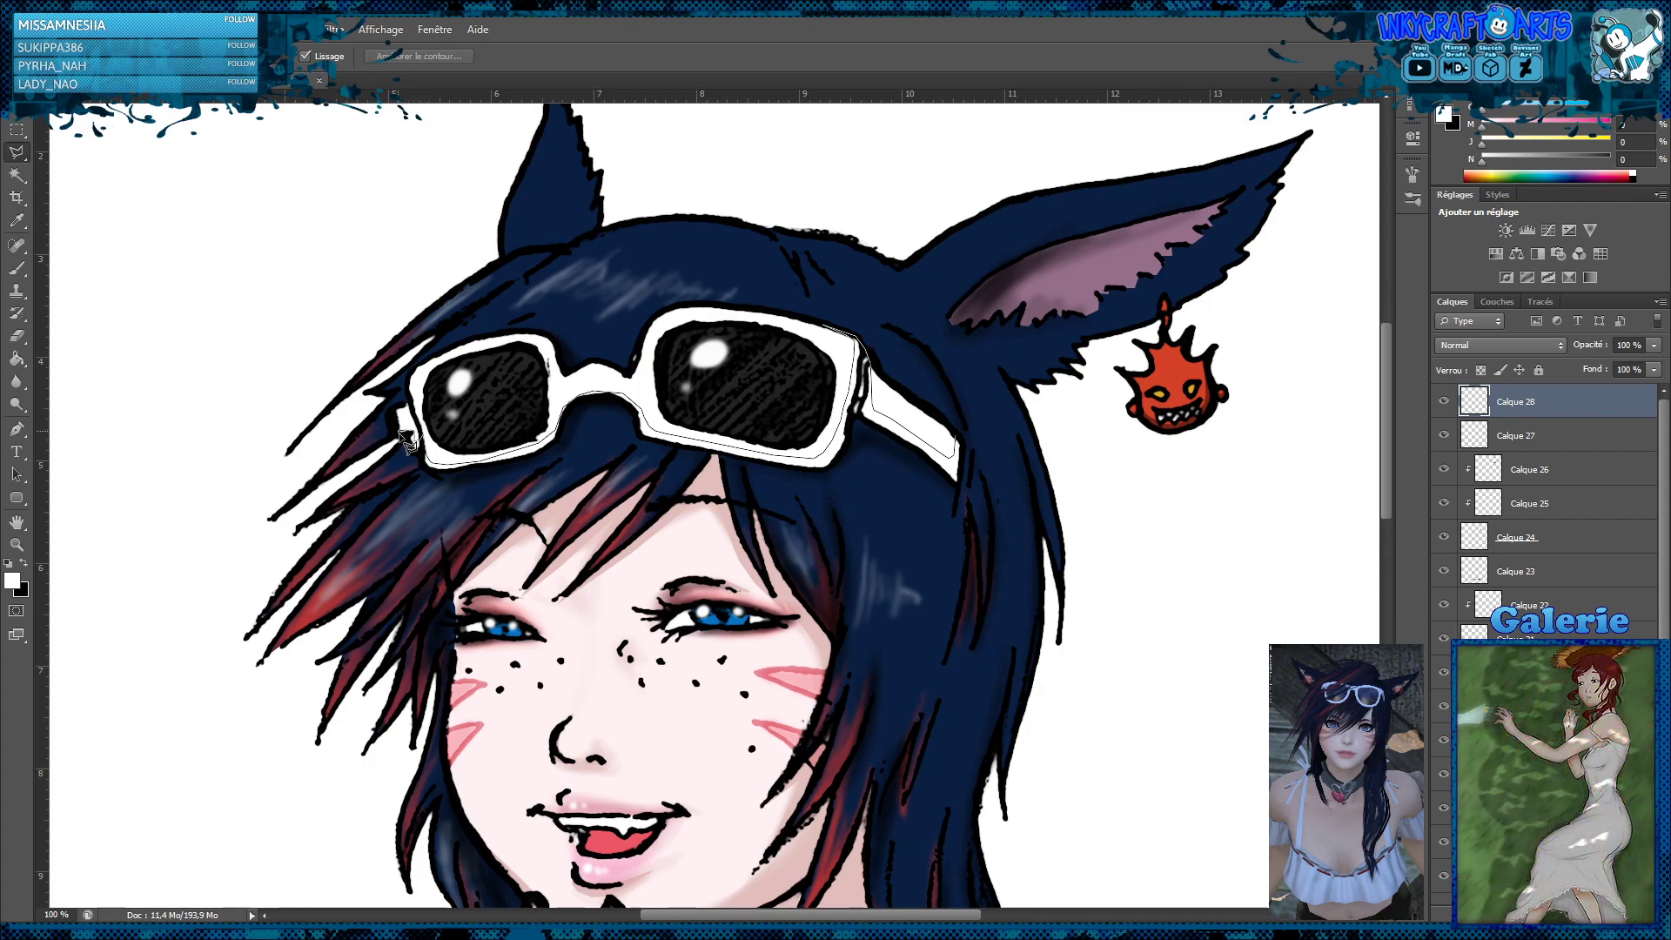
Close the shadow selection along the sunglasses' outer lower outline, from the smaller lens back to the end of the temple arm
left_click(426, 468)
left_click(555, 452)
left_click(568, 414)
left_click(580, 403)
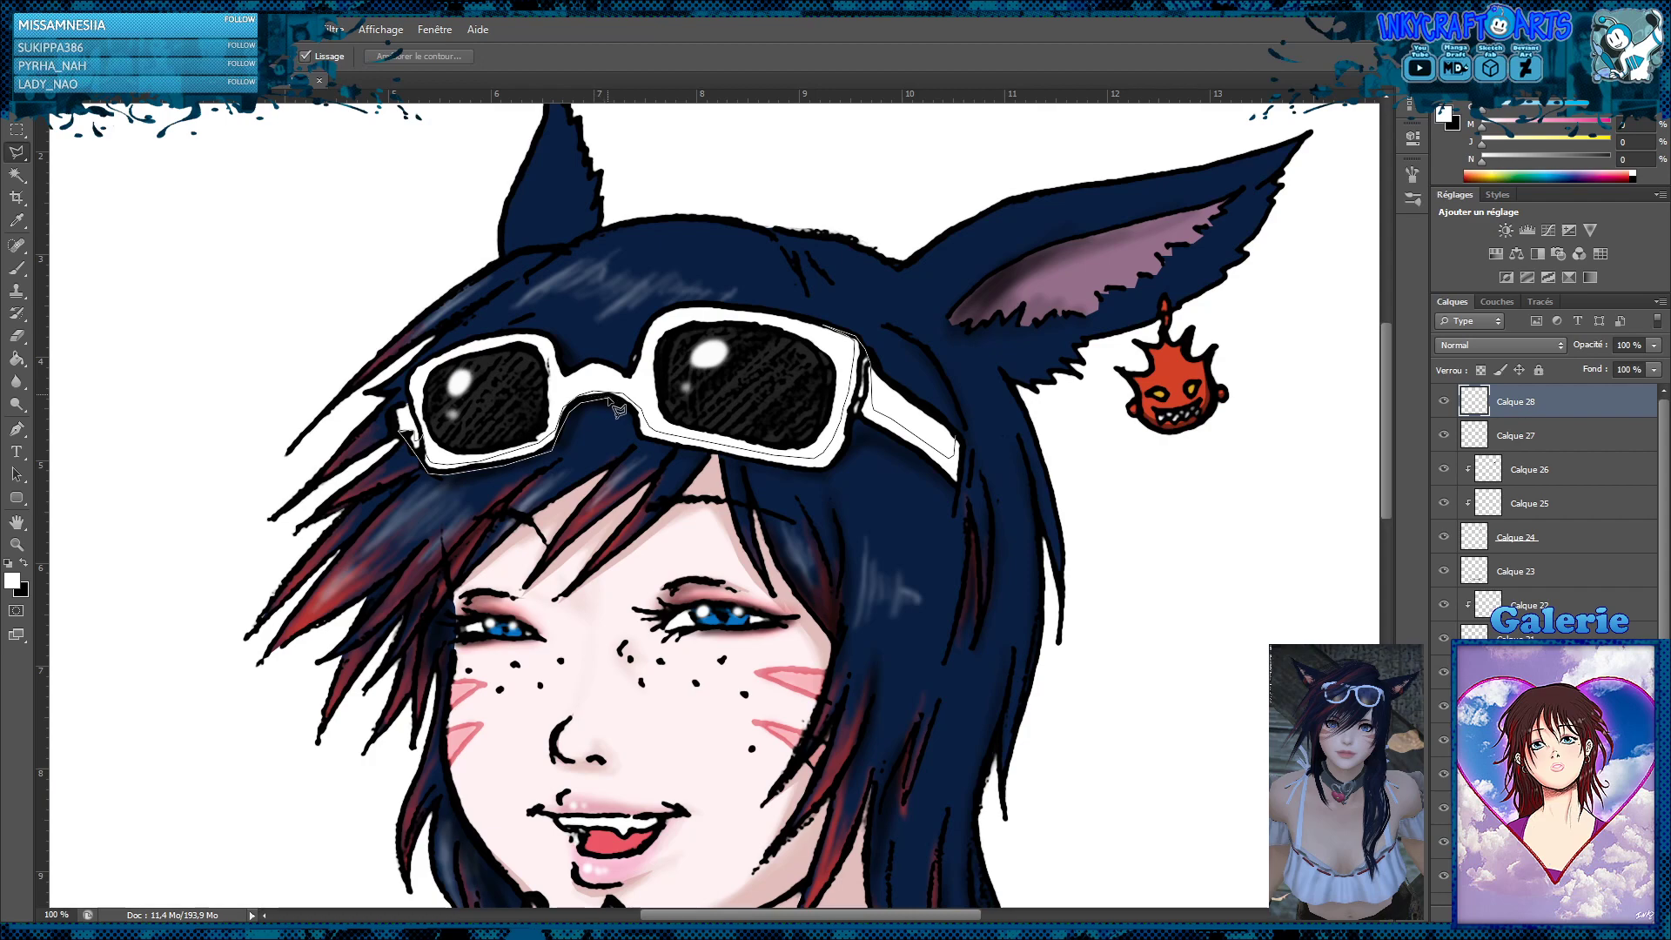
left_click(616, 400)
left_click(639, 431)
left_click(833, 470)
left_click(861, 416)
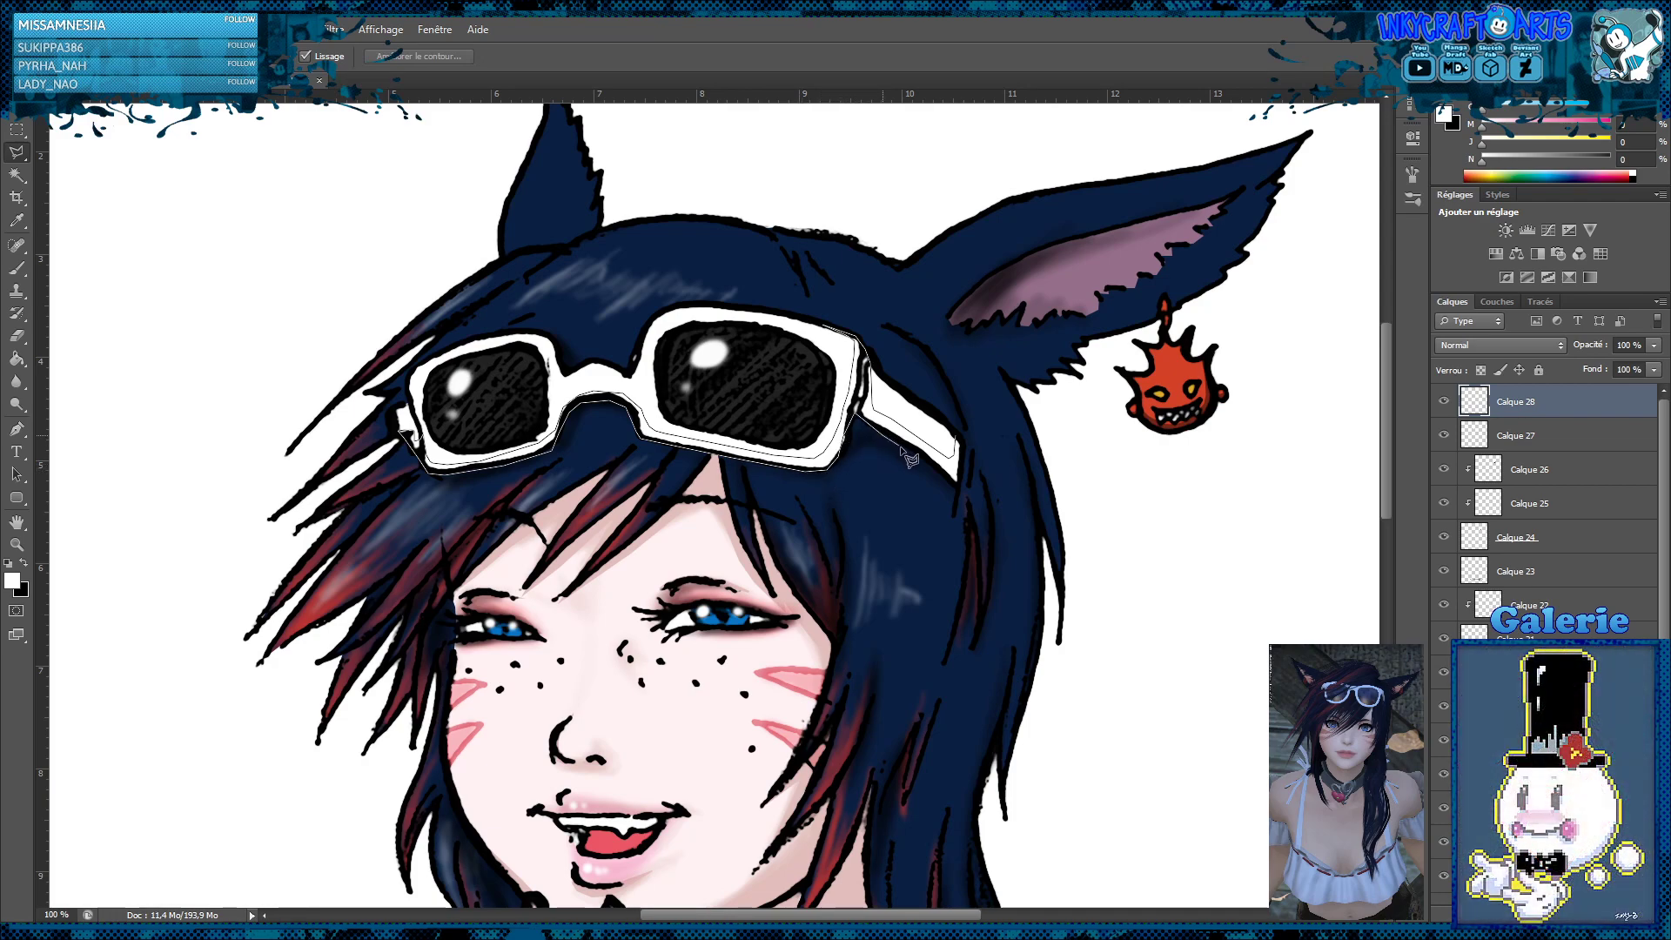
left_click(958, 488)
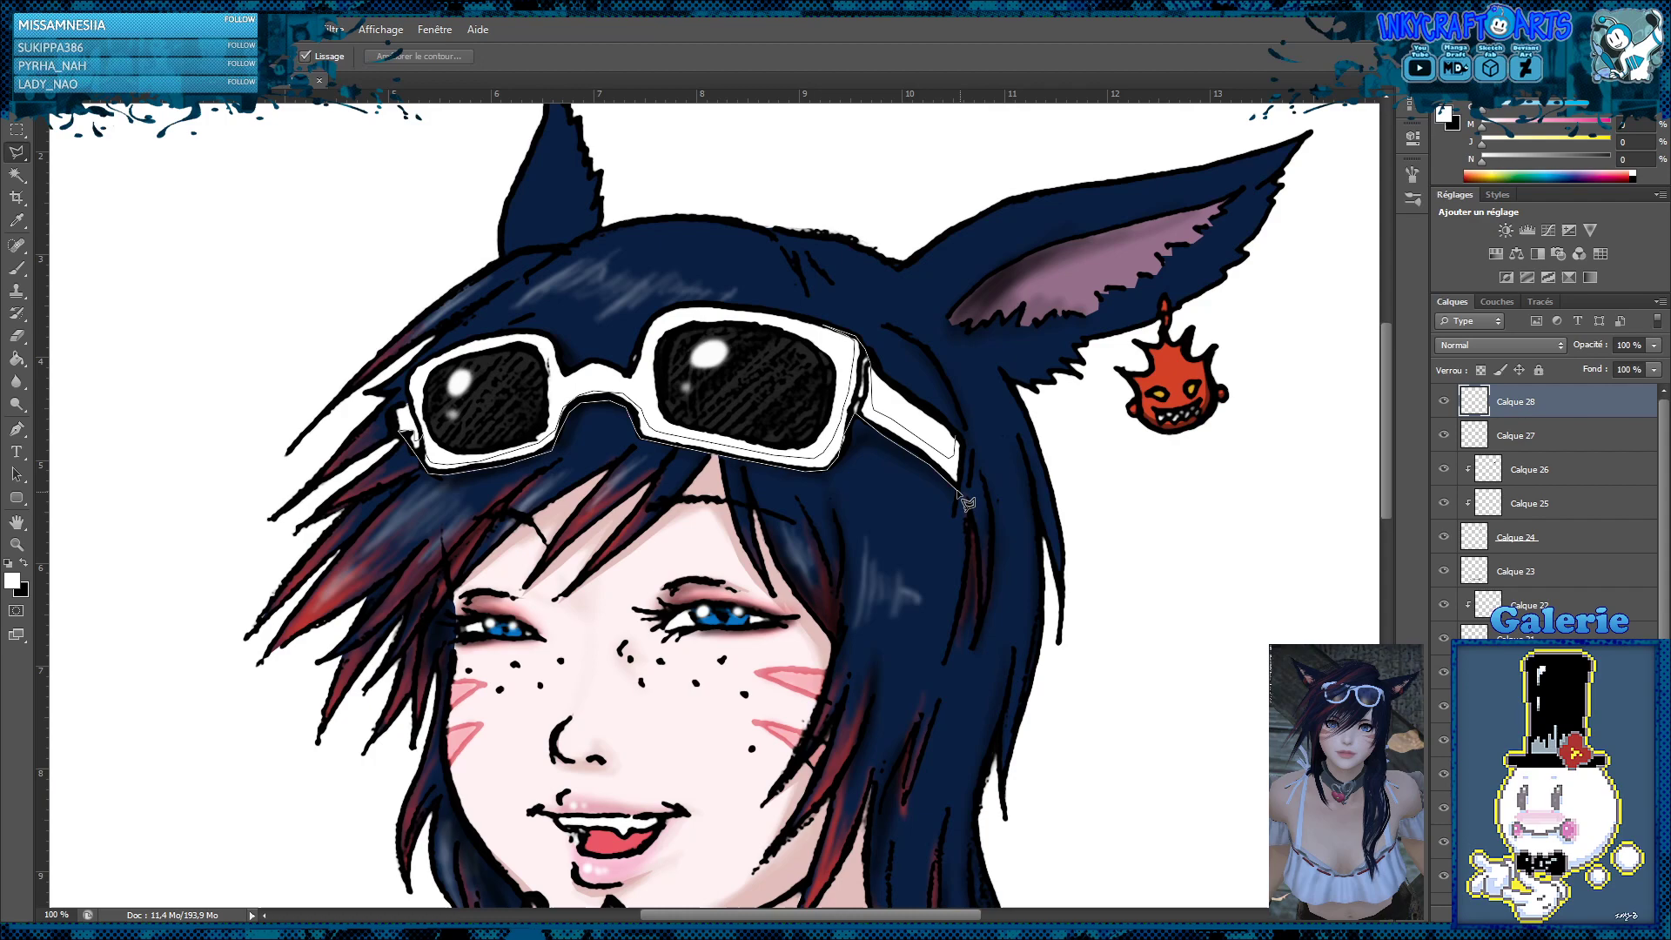
left_click(965, 447)
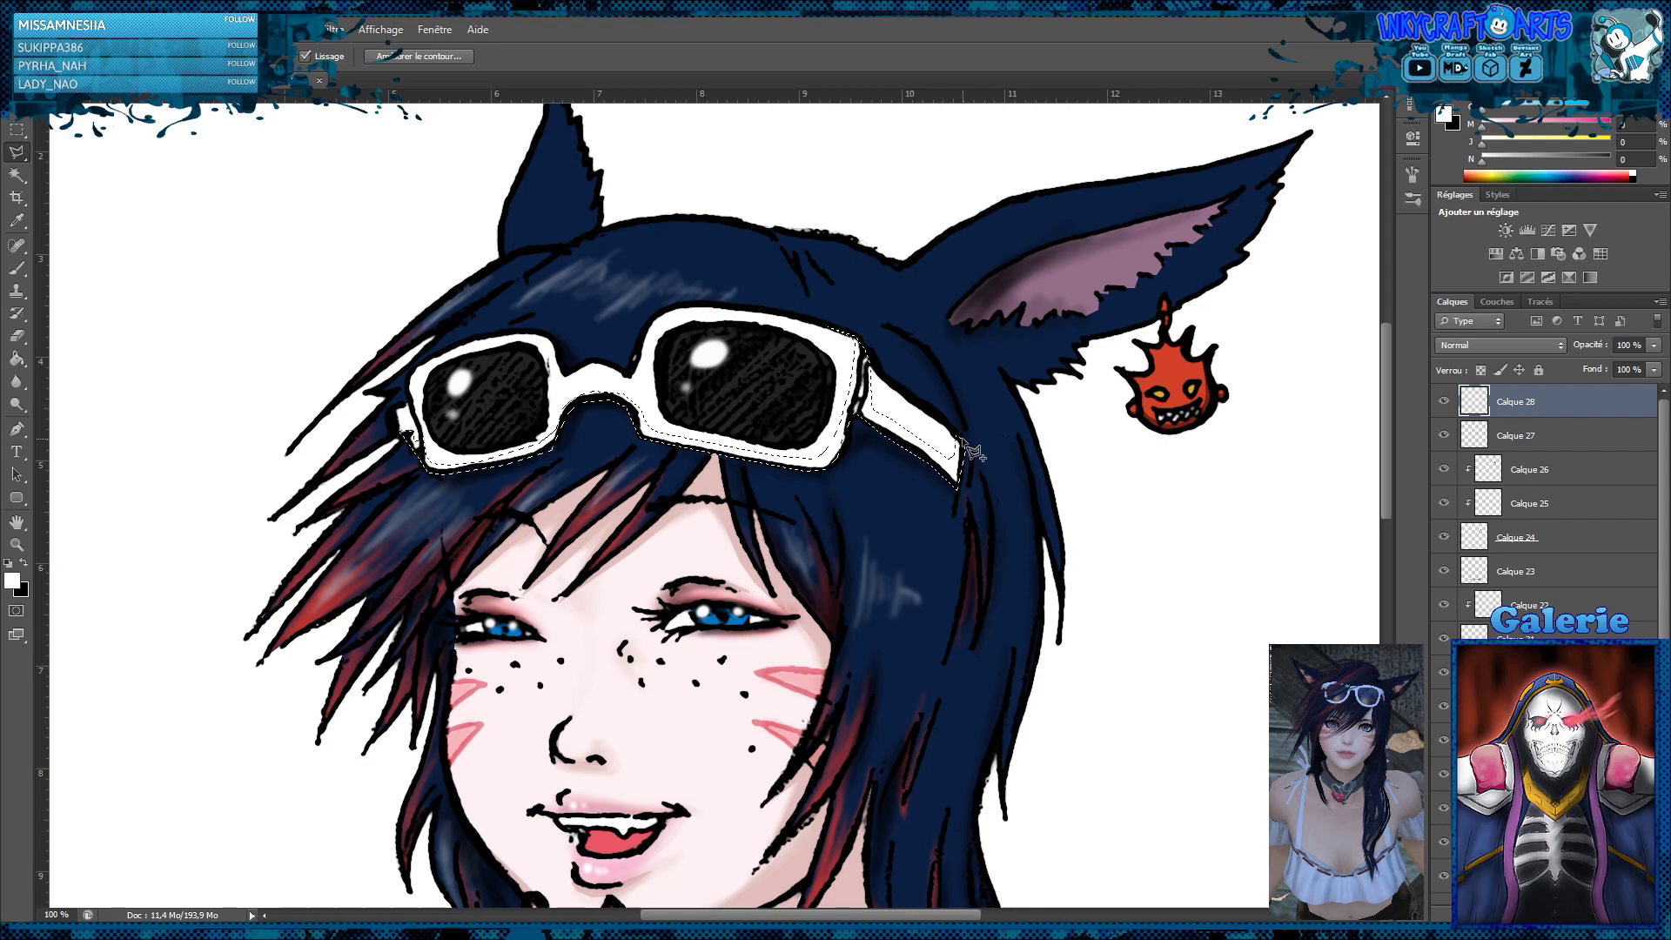
Fill the selected sunglasses shadow with black, deselect, and lower the layer's opacity to 44%
left_click(16, 357)
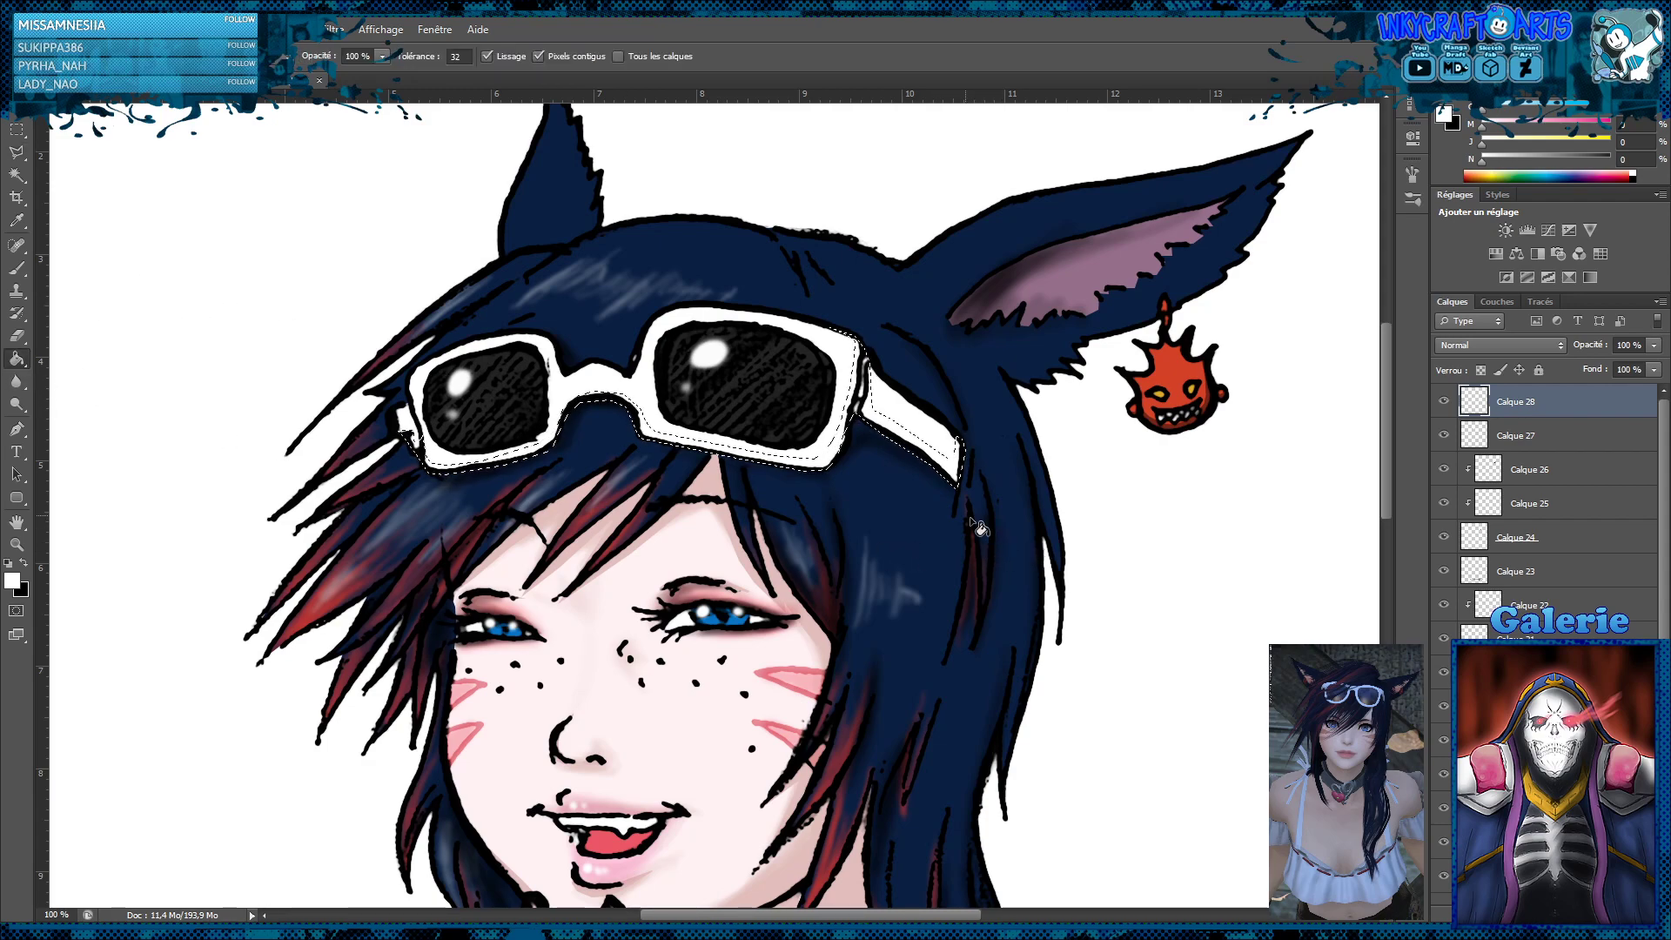
left_click(7, 566)
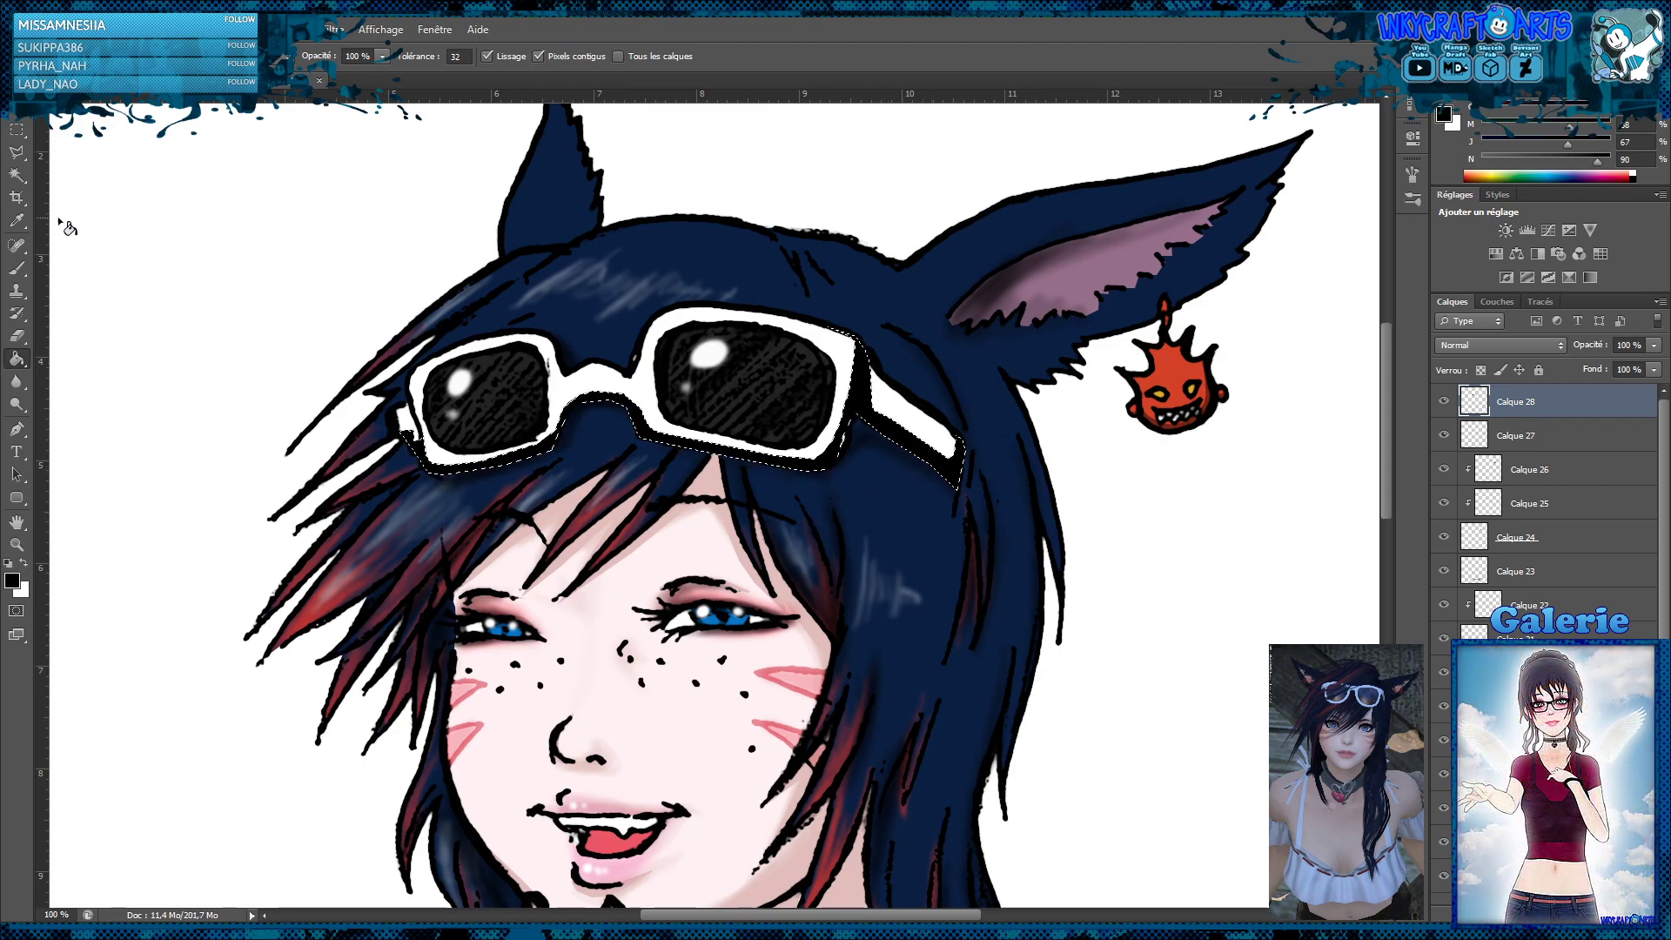
left_click(17, 129)
left_click(461, 200)
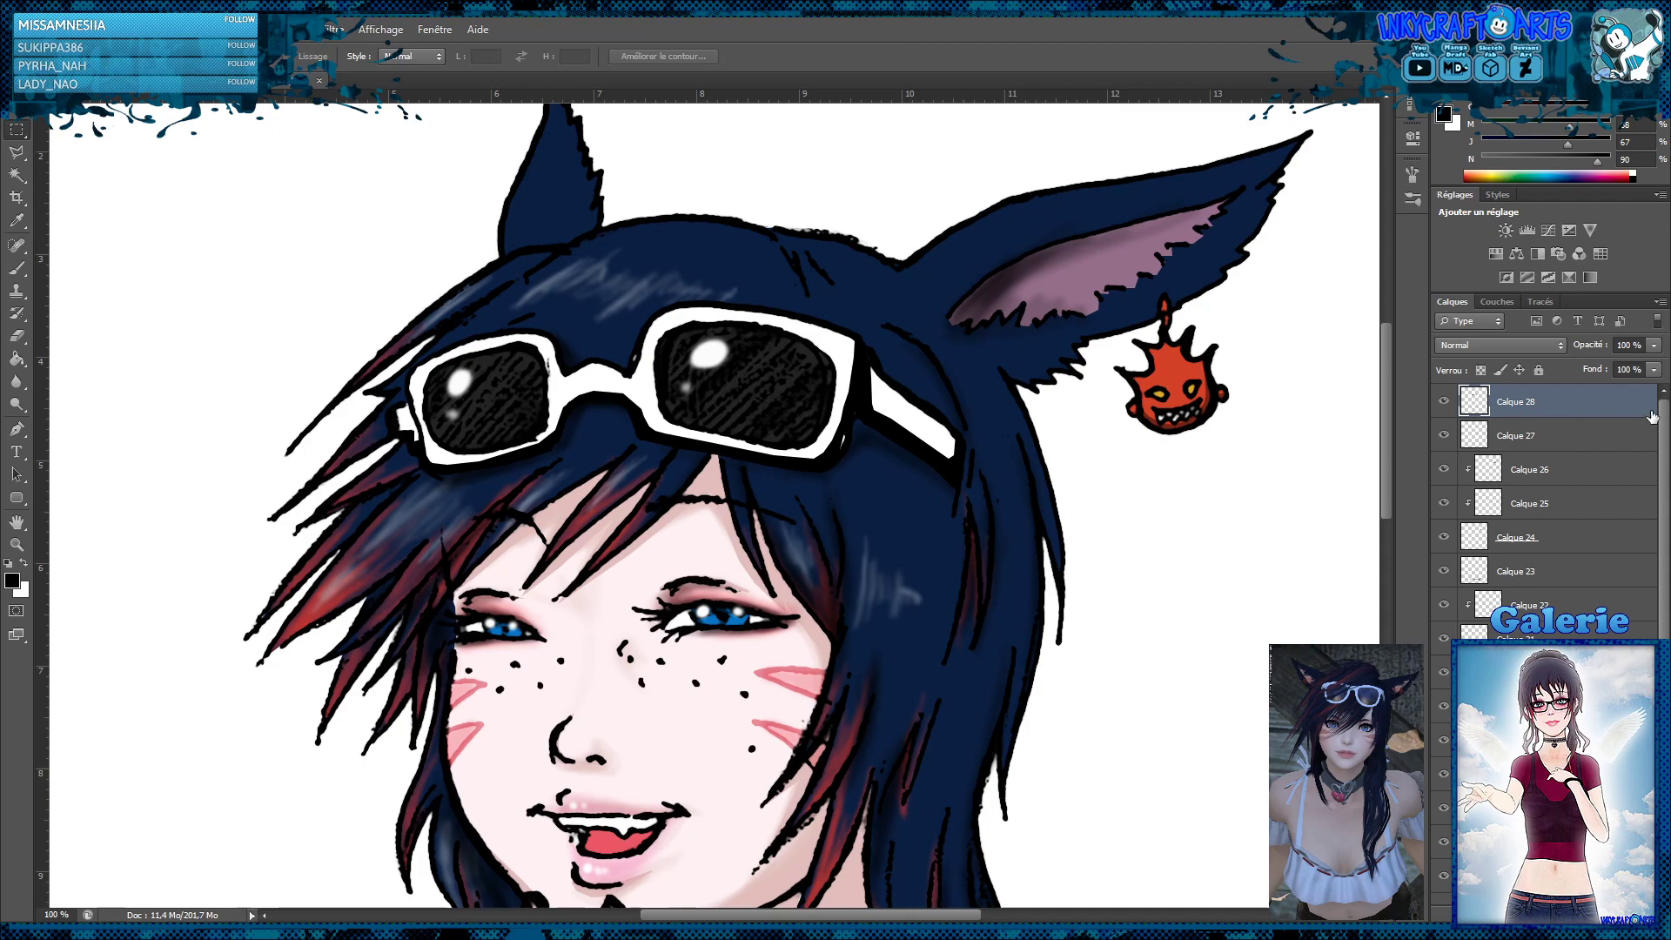
left_click_drag(1656, 357, 1606, 372)
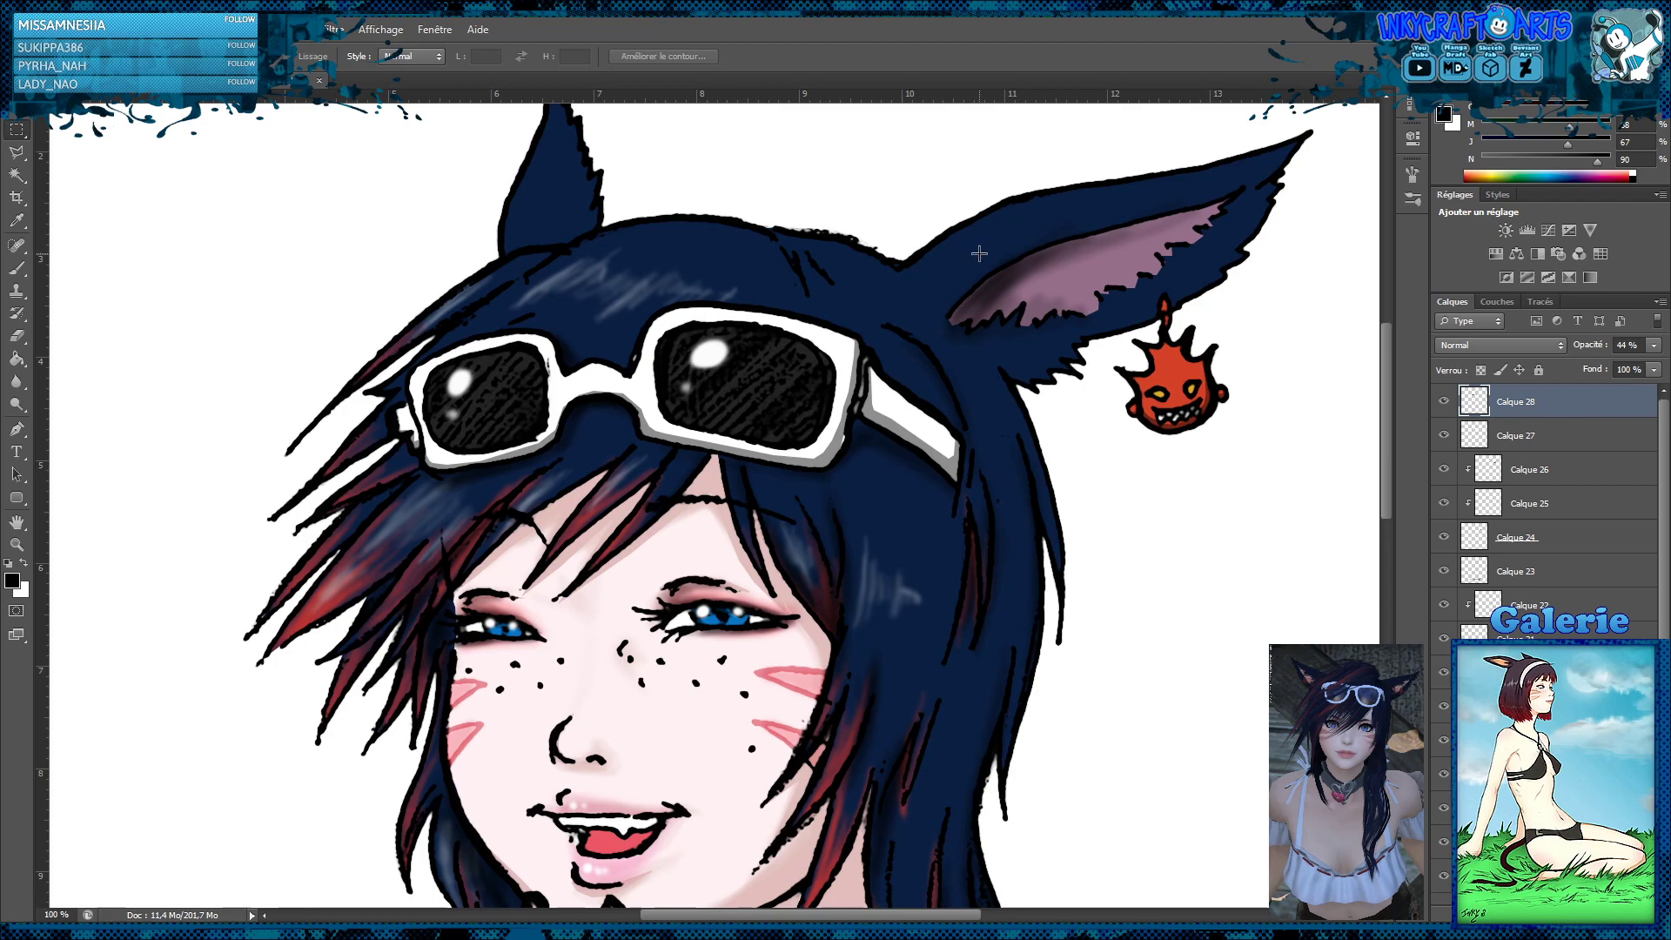
Examine the sunglasses' shading and the whole portrait at several magnifications
key("z")
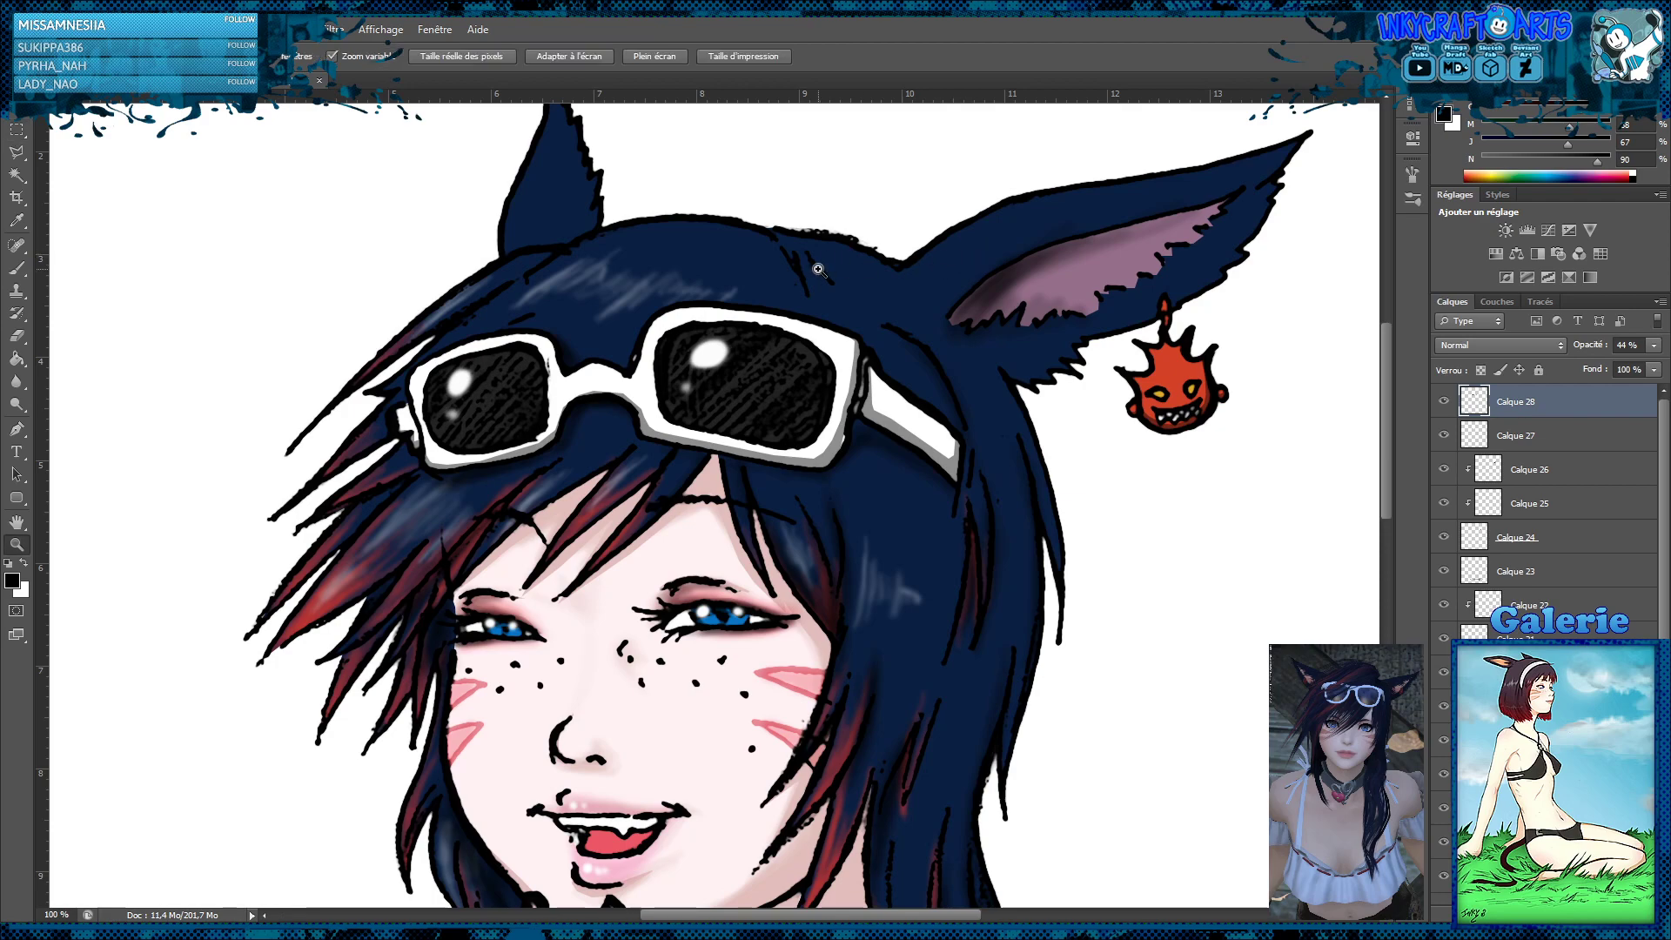
left_click(860, 290, "alt")
left_click(860, 290, "alt")
left_click(857, 296, "alt")
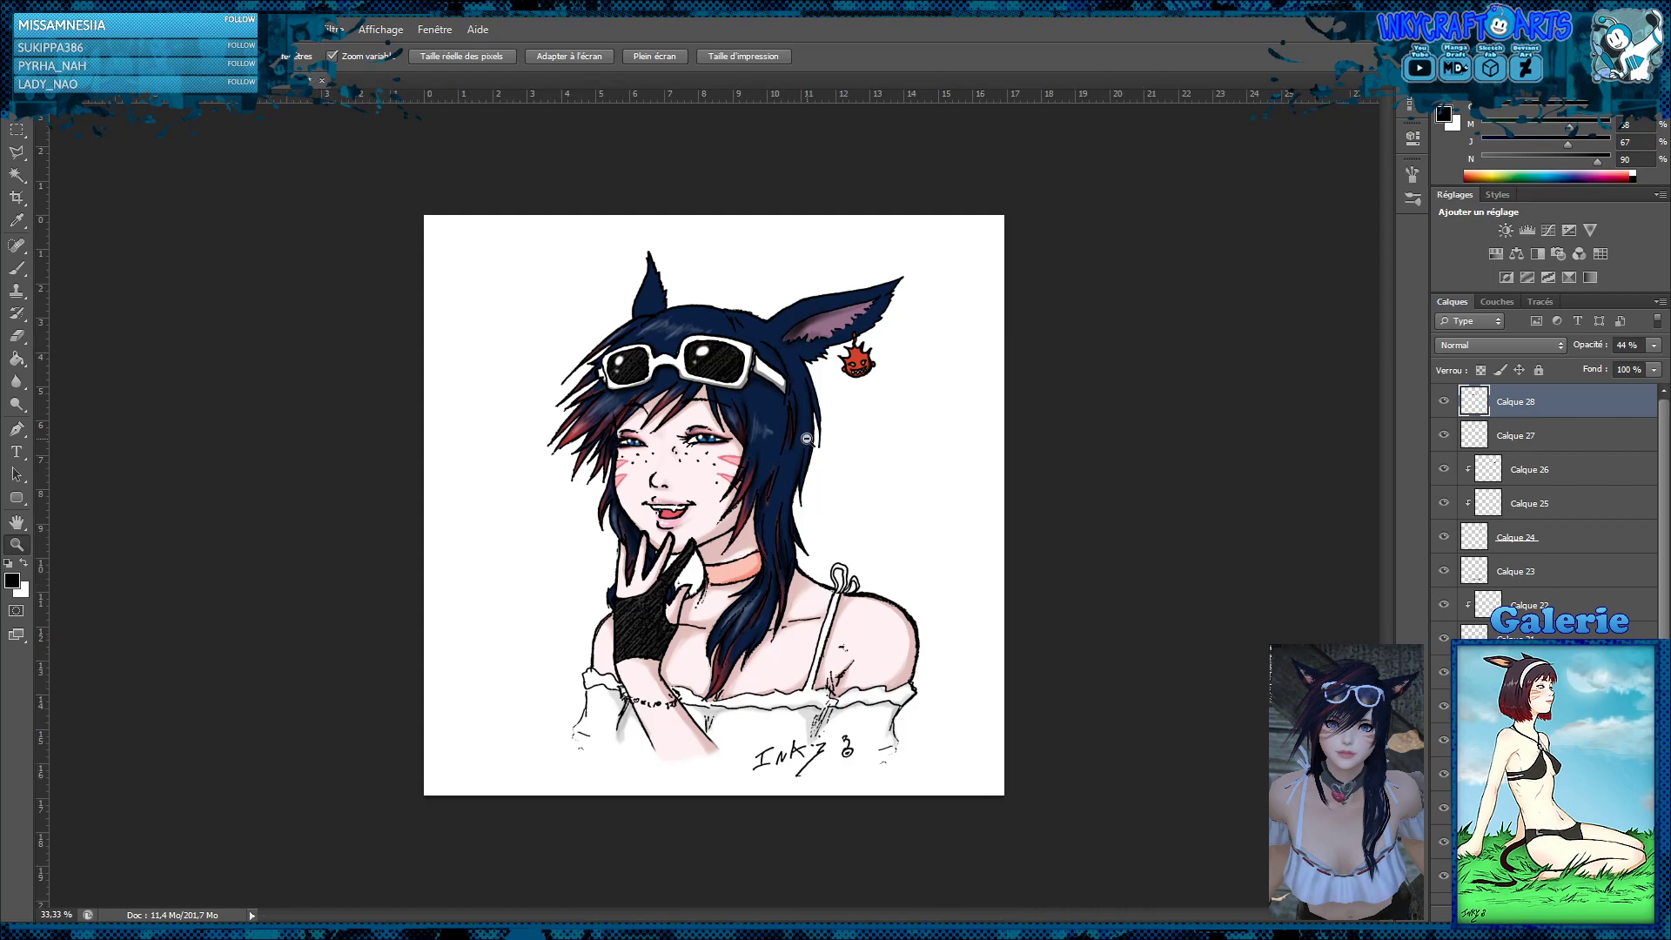
left_click(764, 457, "alt")
left_click(758, 461)
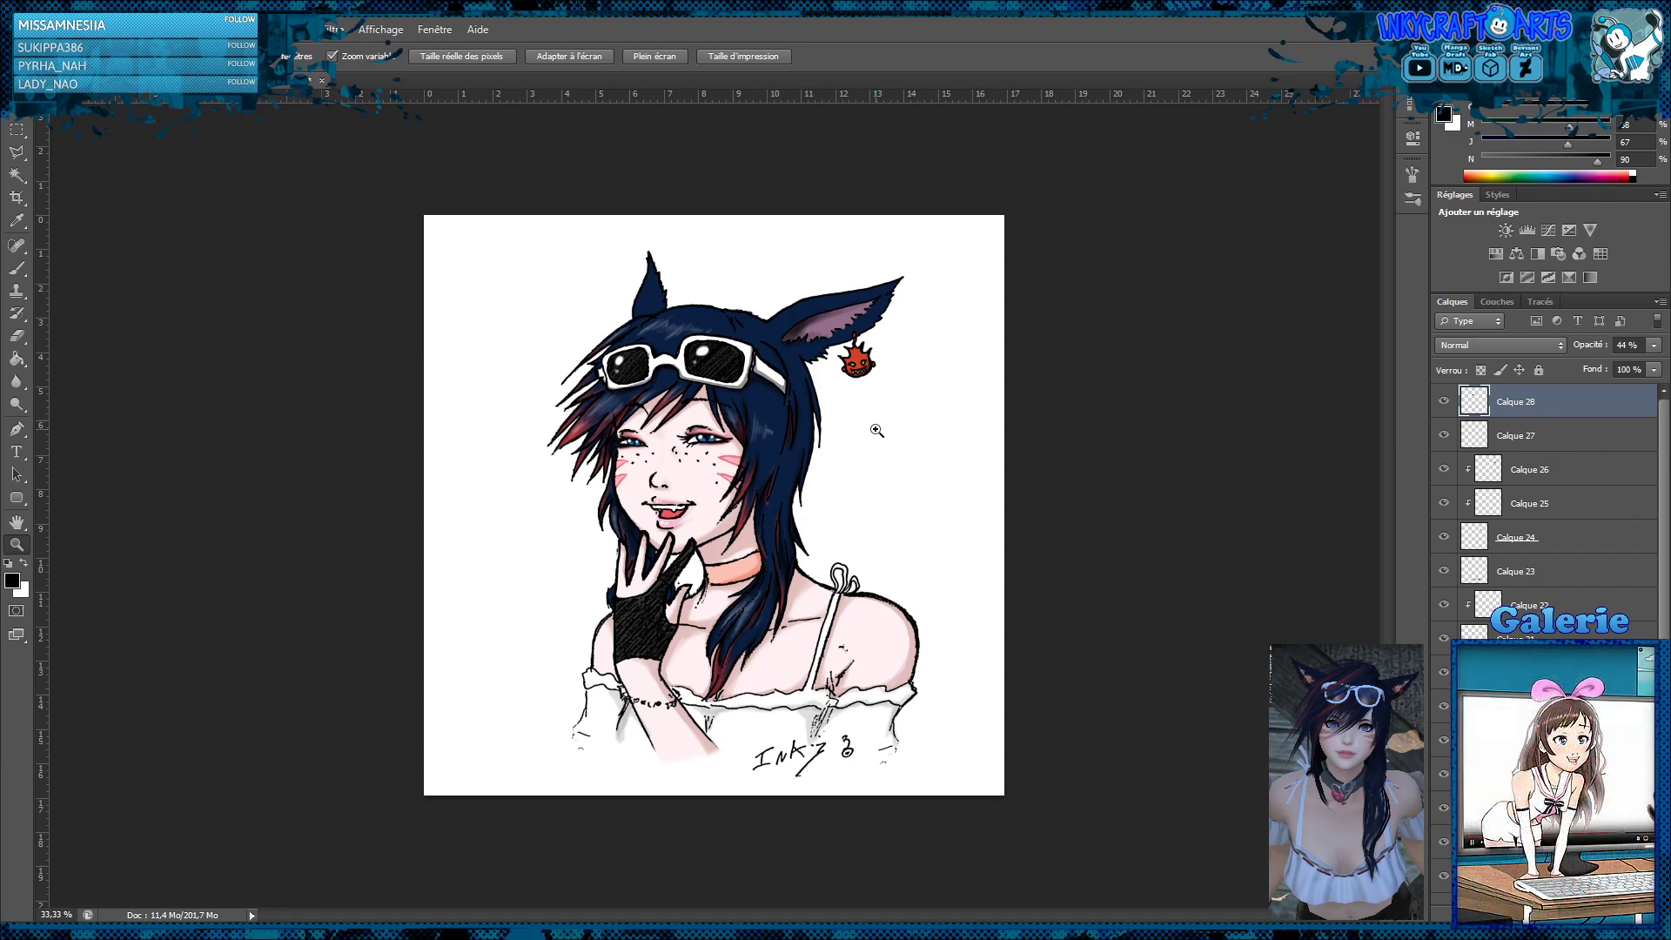
left_click(740, 478)
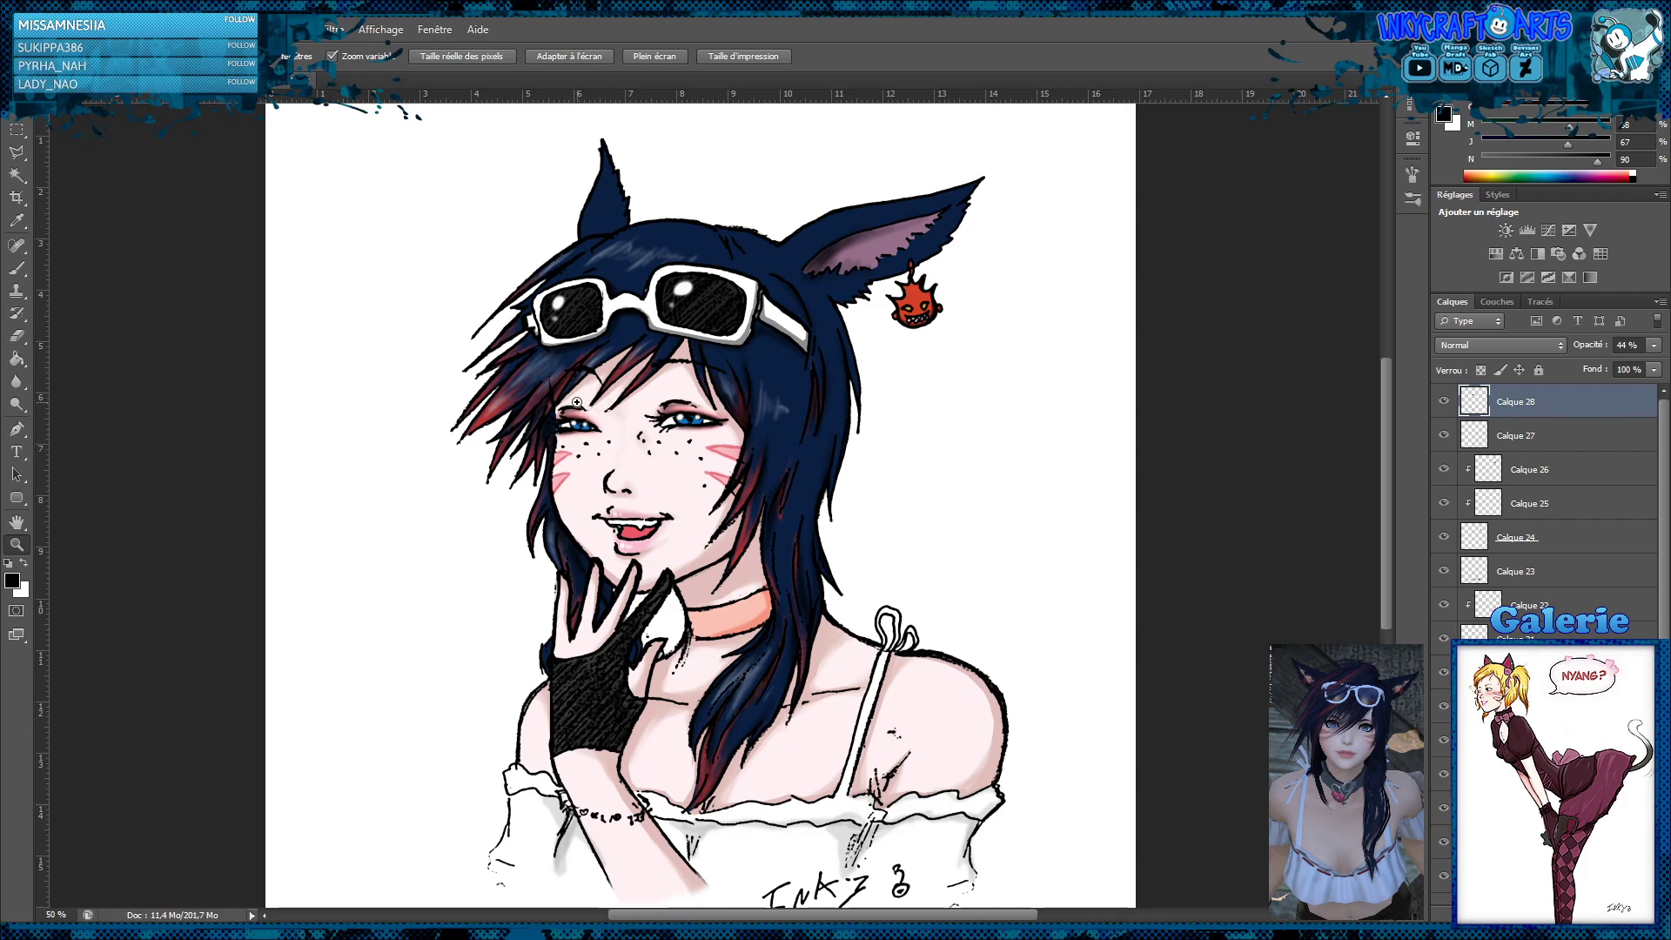
left_click(765, 393)
left_click(766, 393, "alt")
left_click(766, 393, "alt")
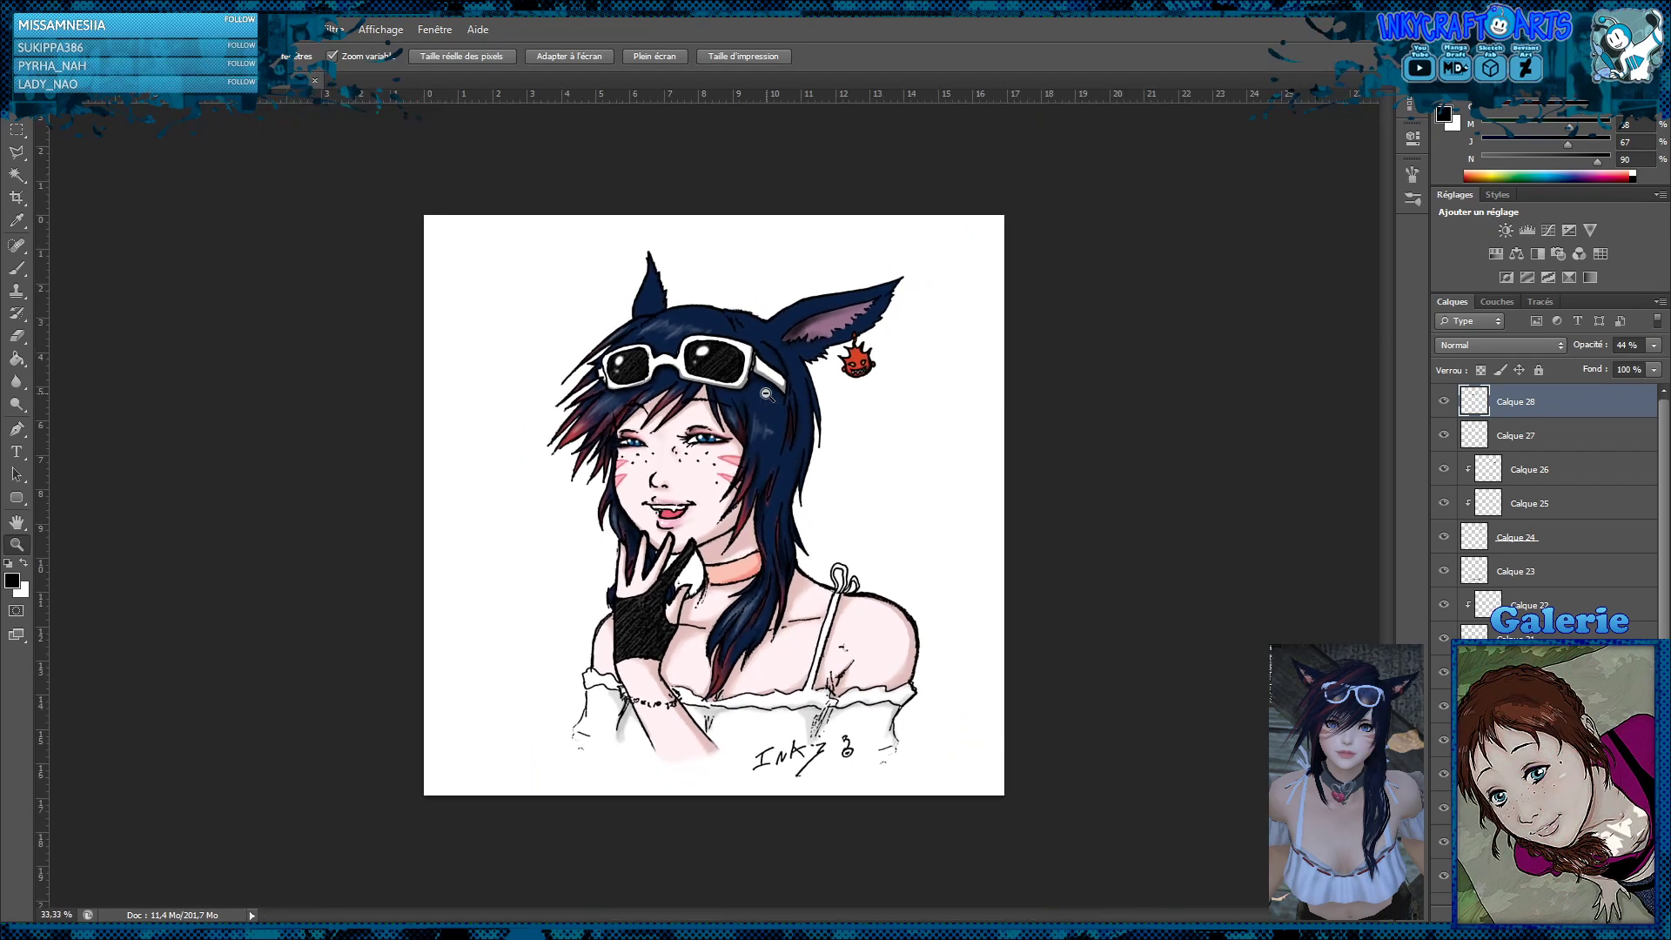
left_click(766, 394, "alt")
left_click(766, 394)
left_click(766, 393)
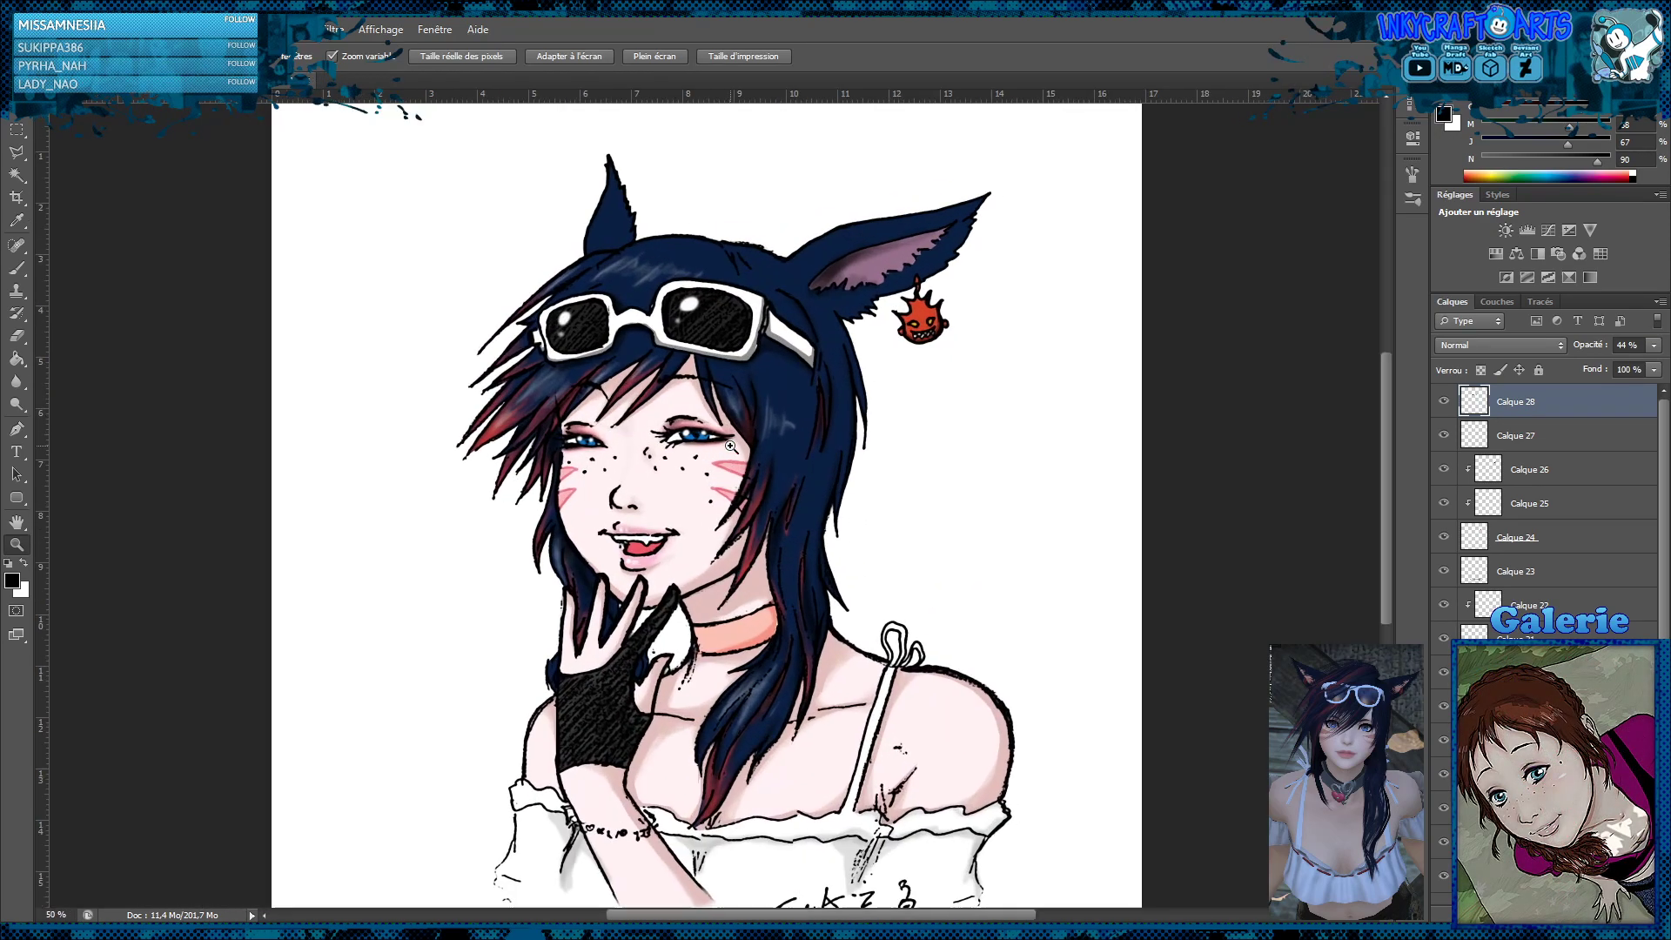
left_click(851, 465, "alt")
left_click(872, 452)
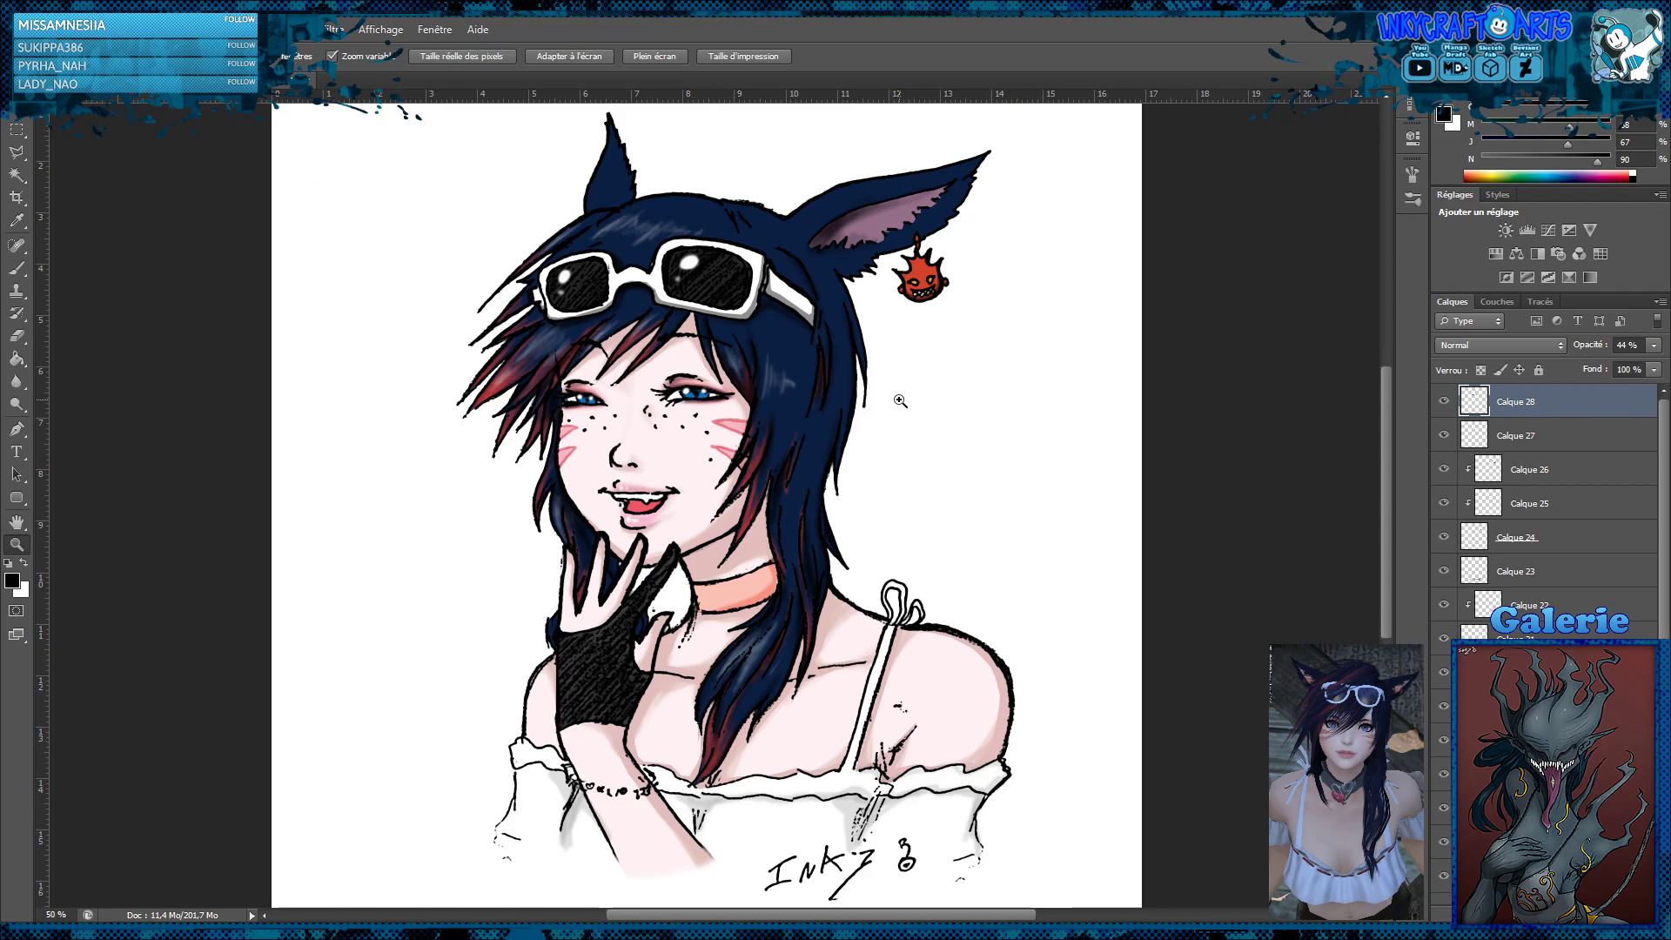
left_click(752, 364)
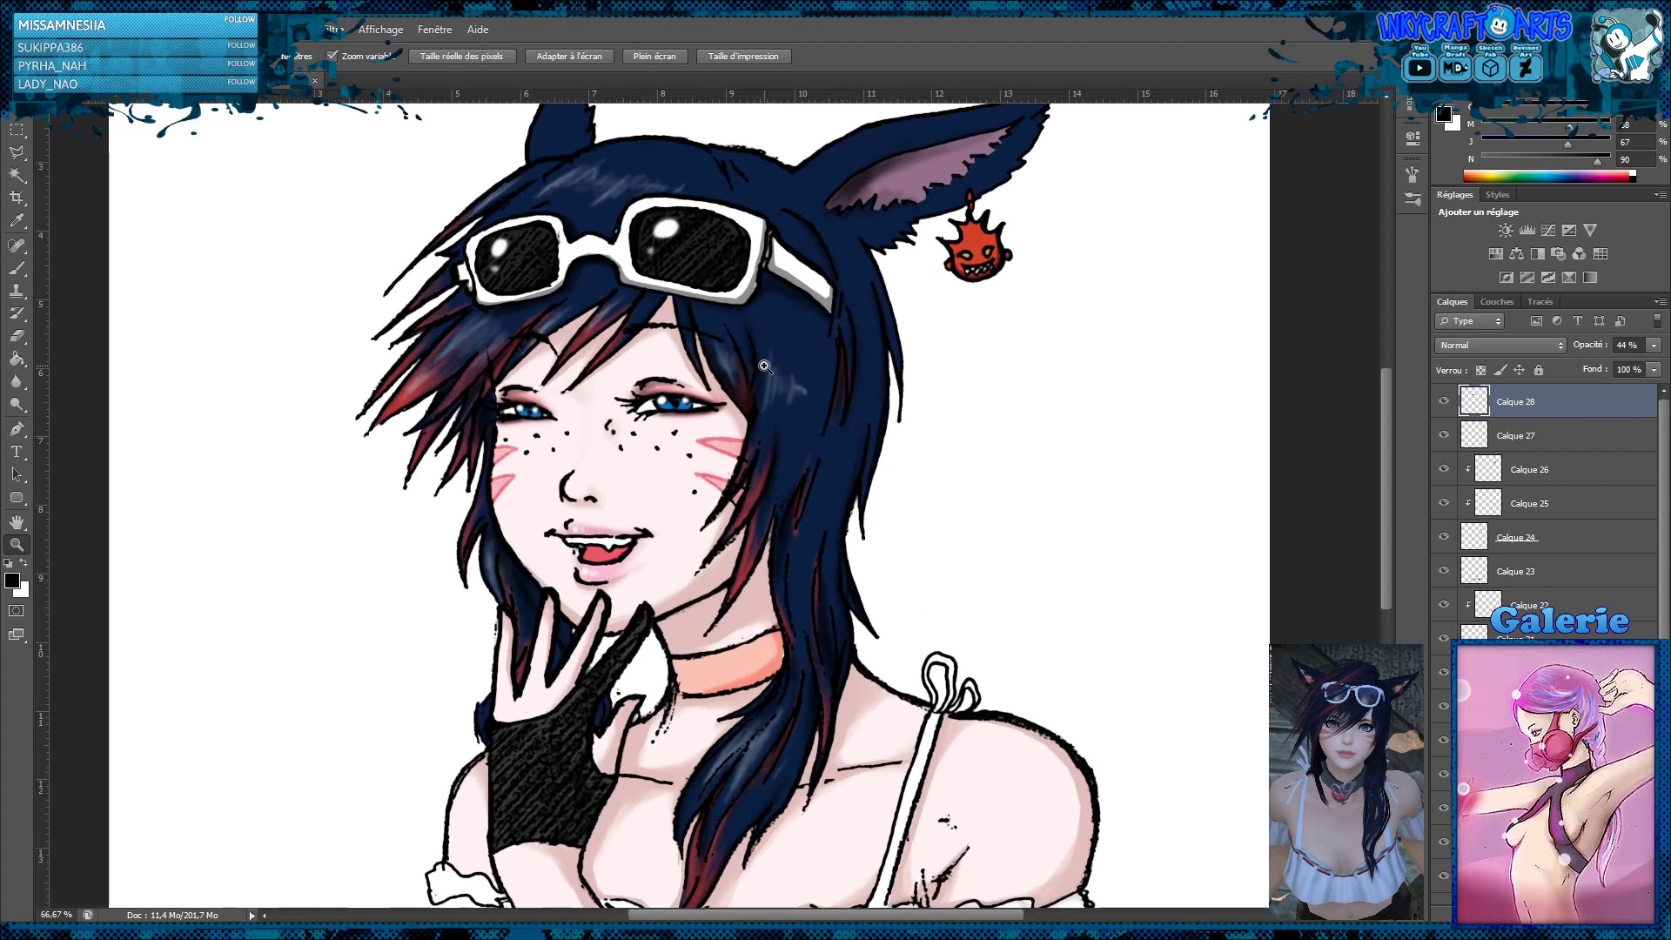
left_click(737, 353, "alt")
left_click(736, 353, "alt")
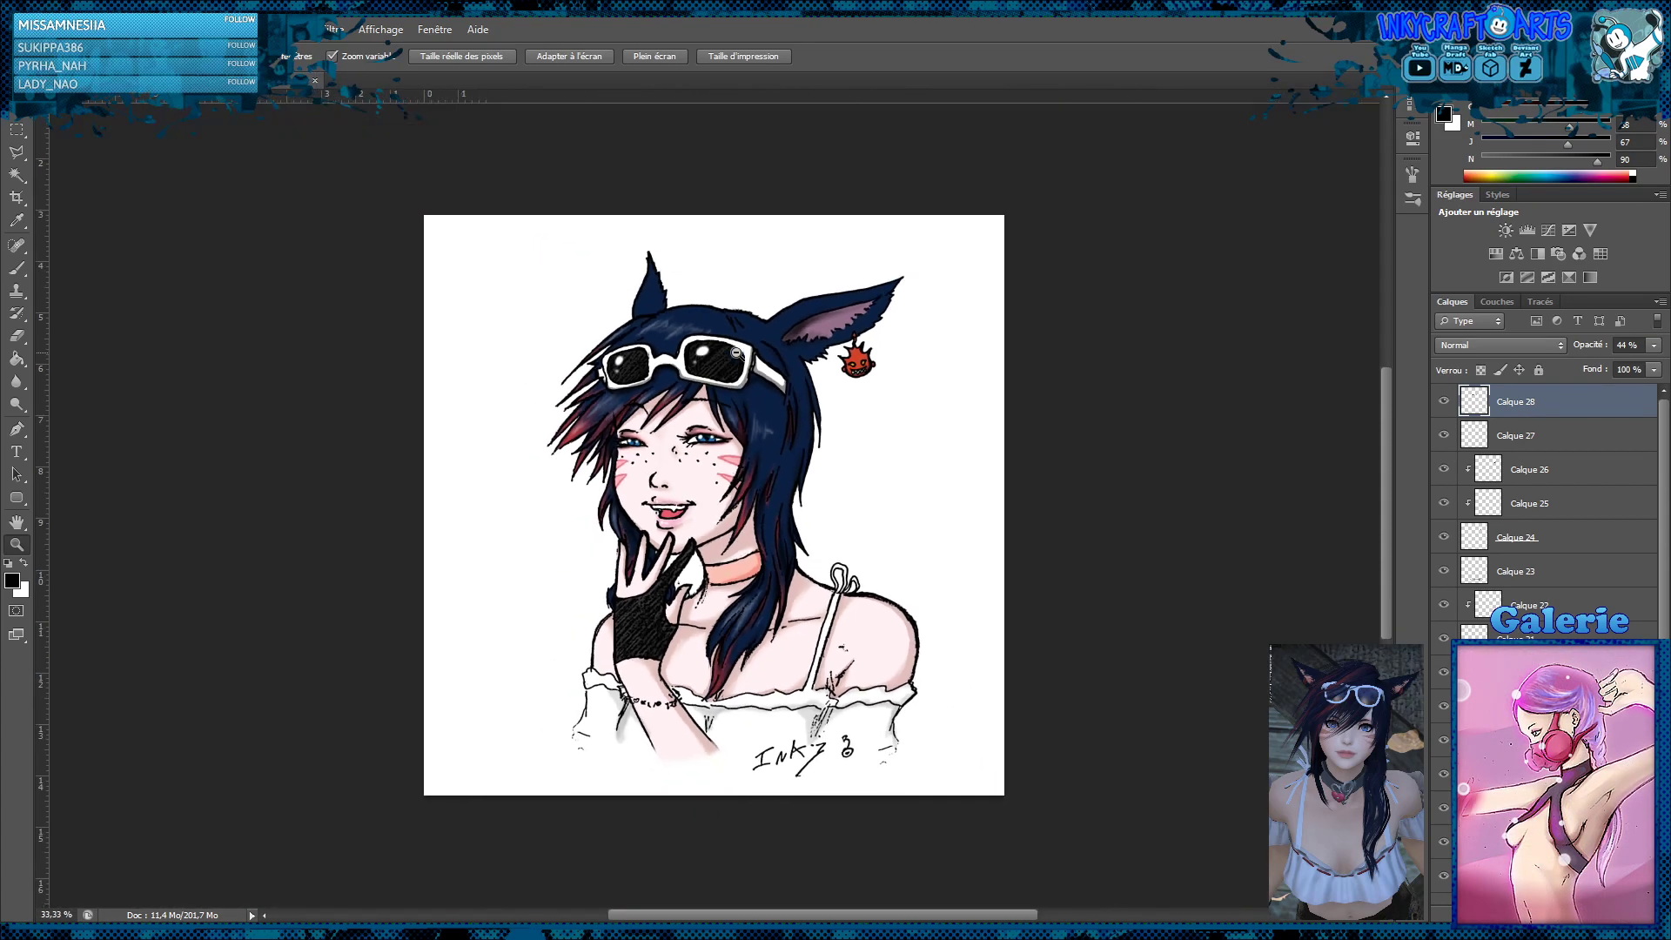
left_click(755, 450, "alt")
left_click(715, 460)
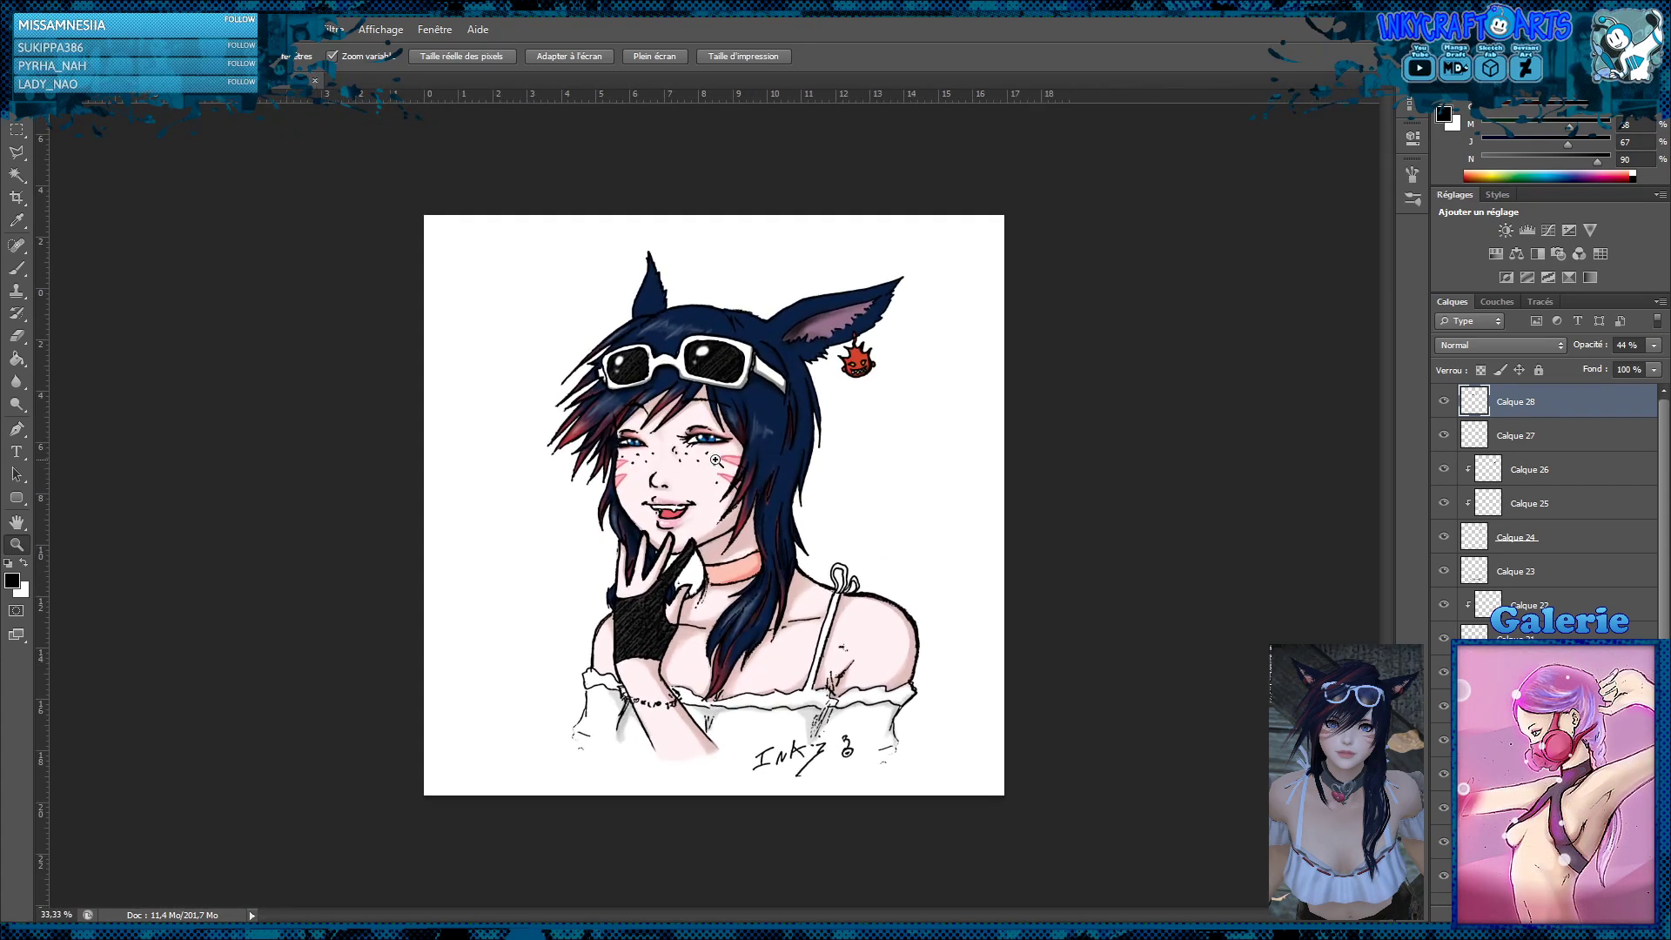
left_click(715, 460)
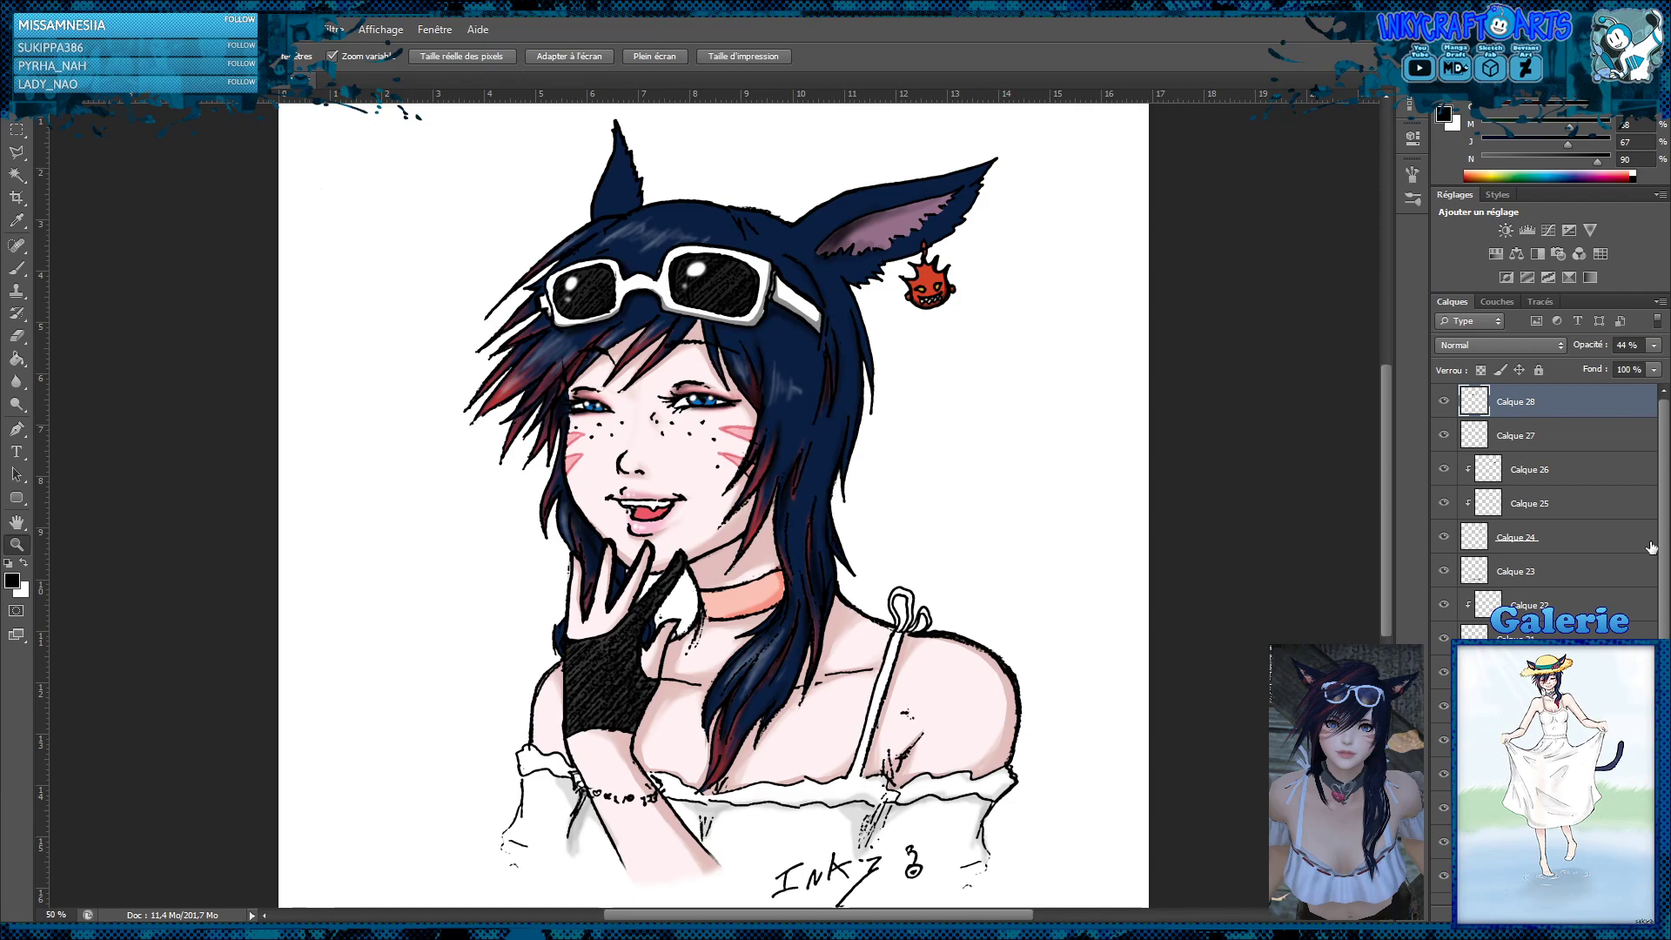
Merge all visible layers of the portrait into the background layer Arrière-plan
left_click_drag(1664, 533, 1663, 766)
left_click(1532, 886)
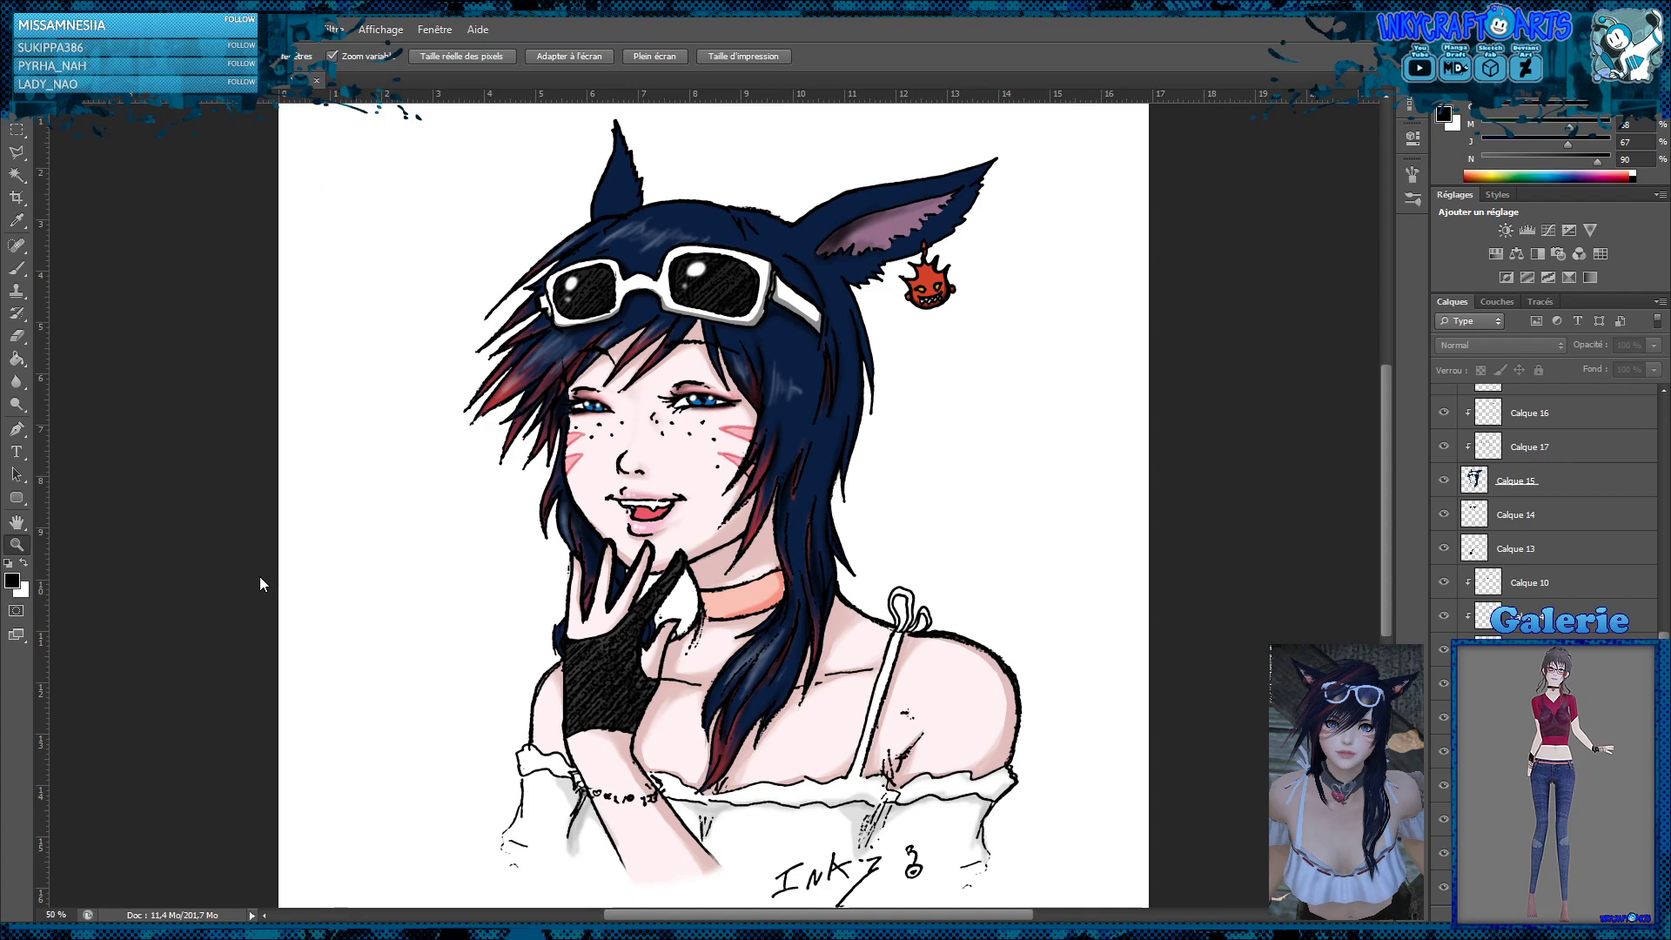
key("ctrl+shift+e")
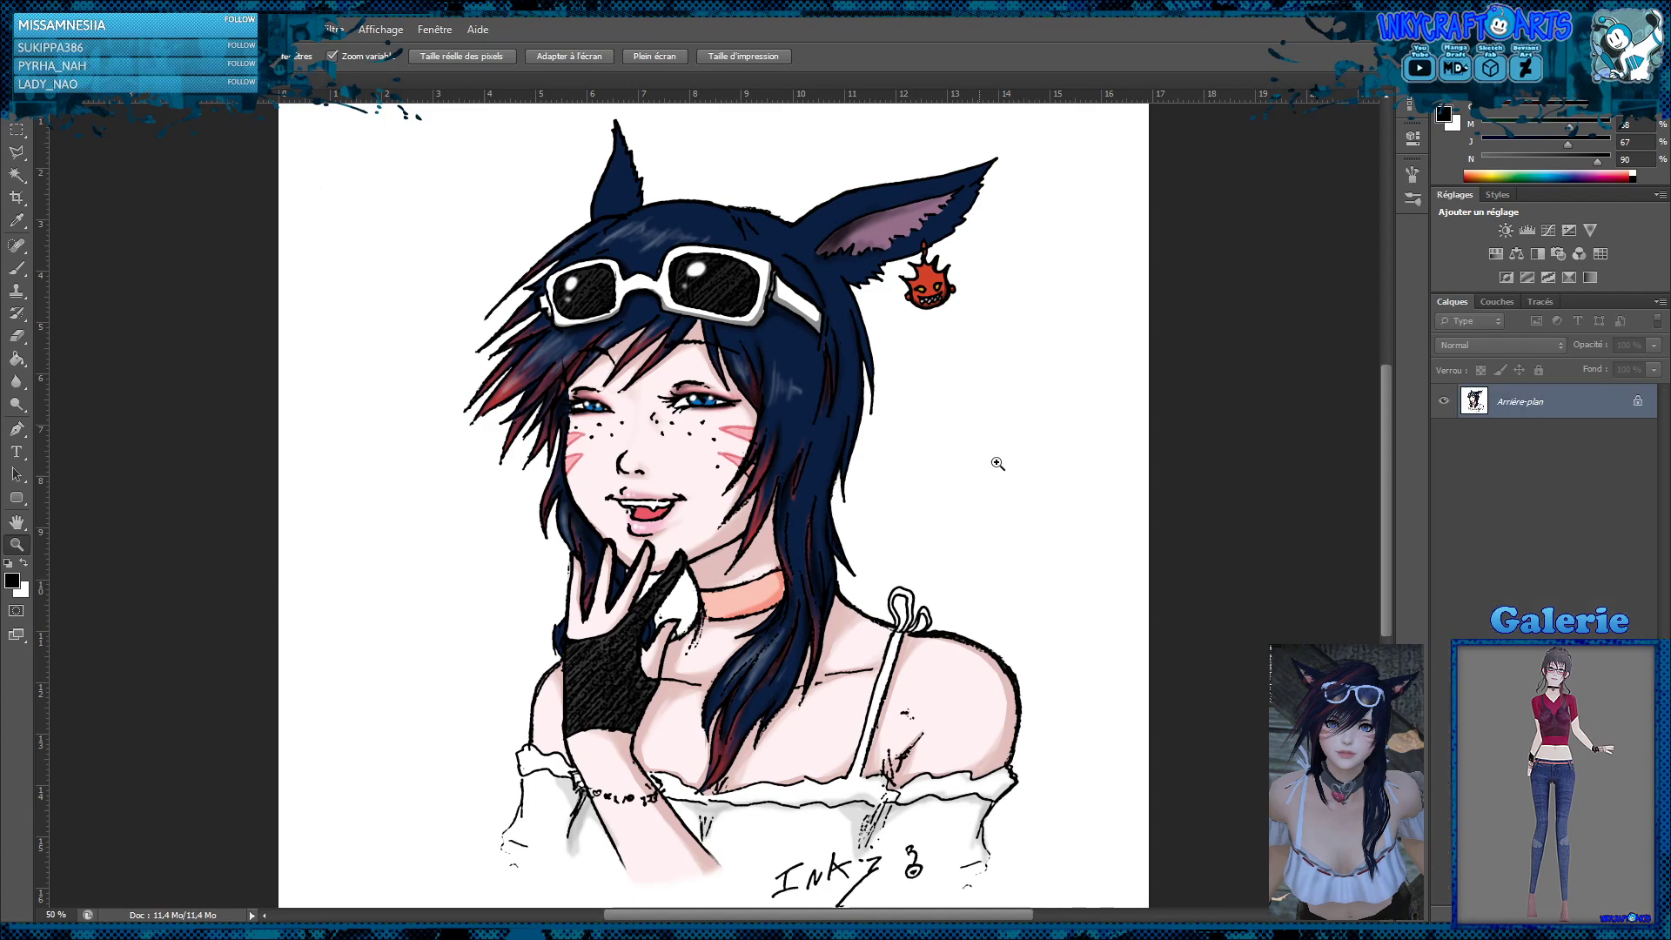
left_click(883, 503, "alt")
left_click(883, 503, "alt")
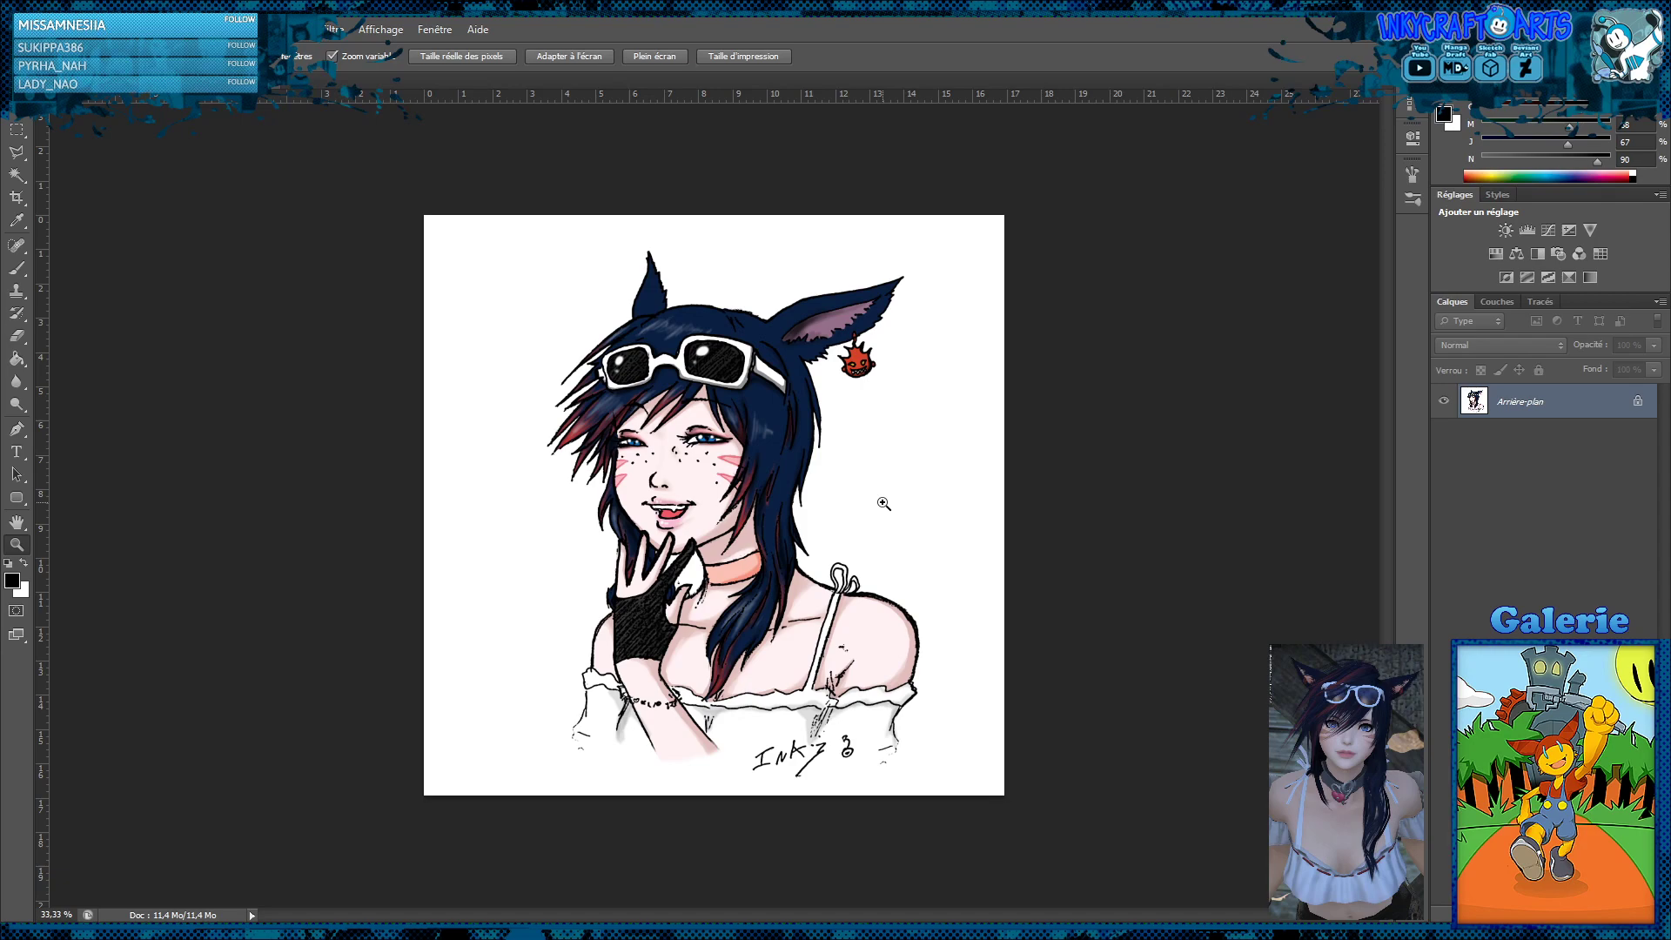
Increase the colour saturation of the whole merged portrait
left_click(820, 489)
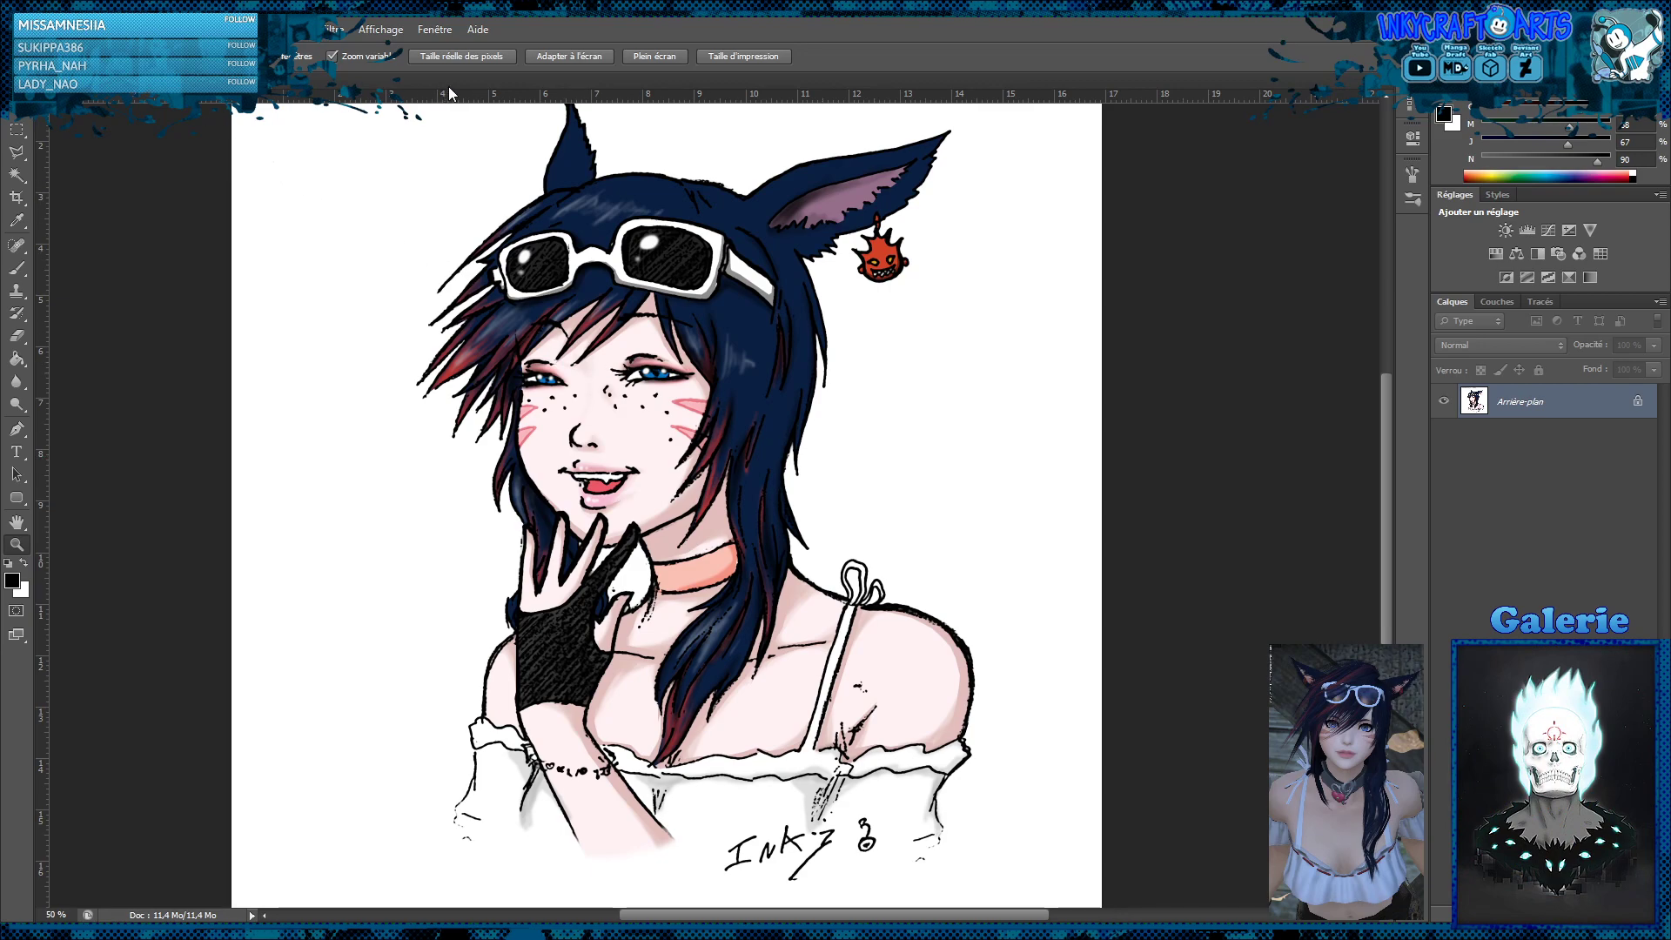
key("i")
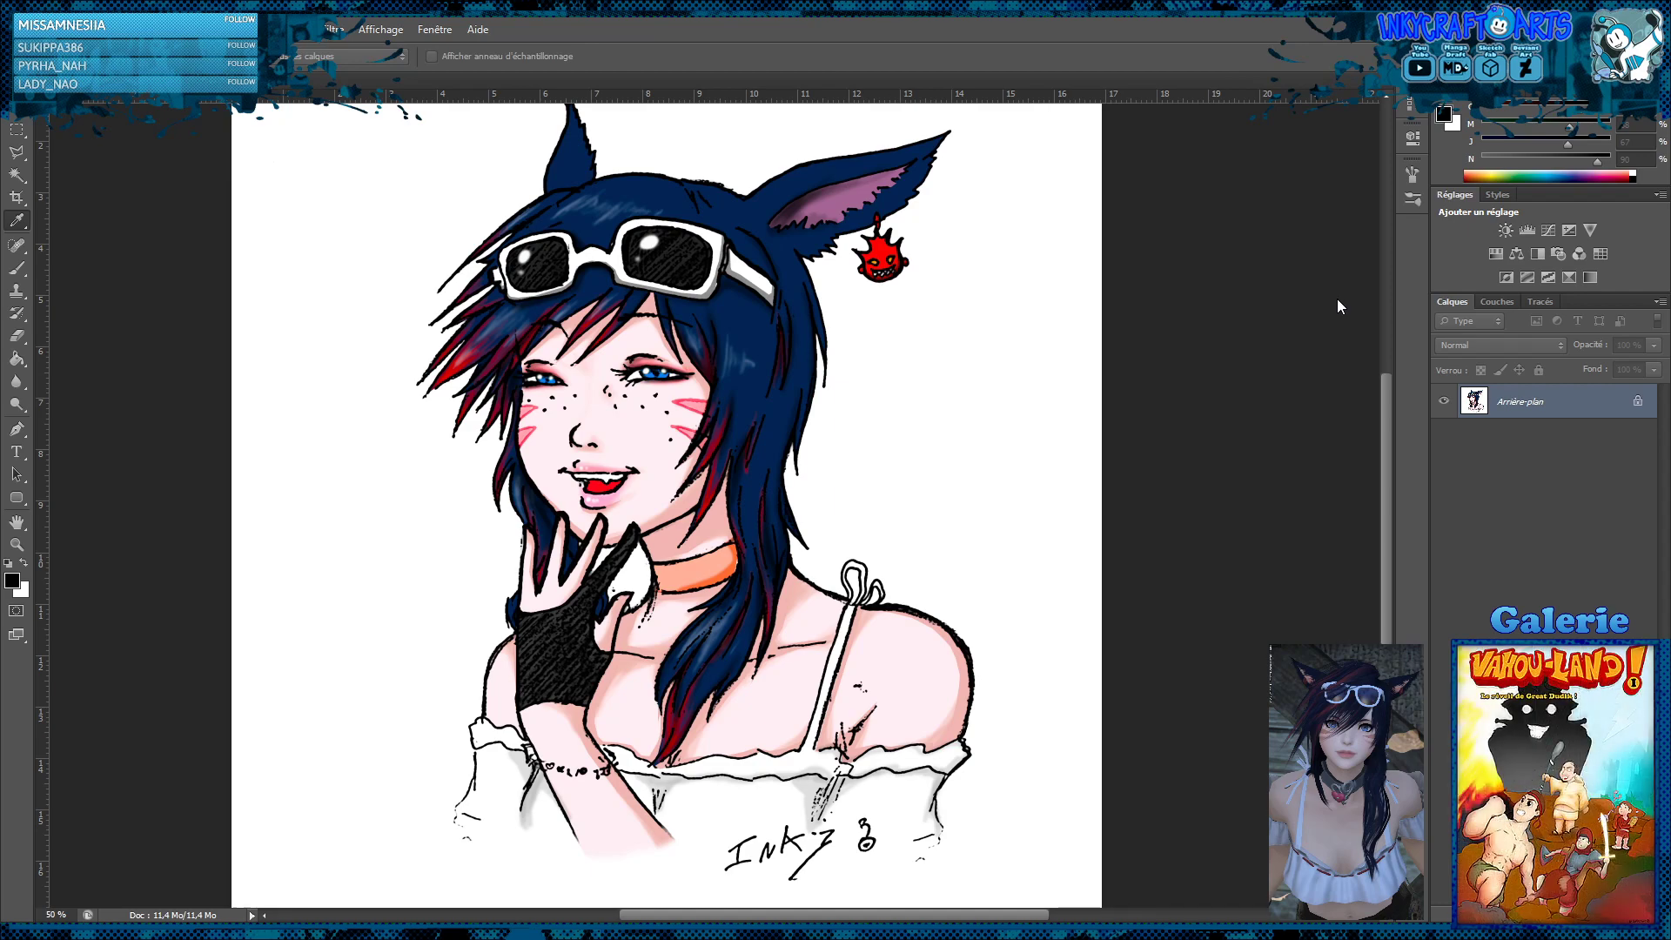
key("z")
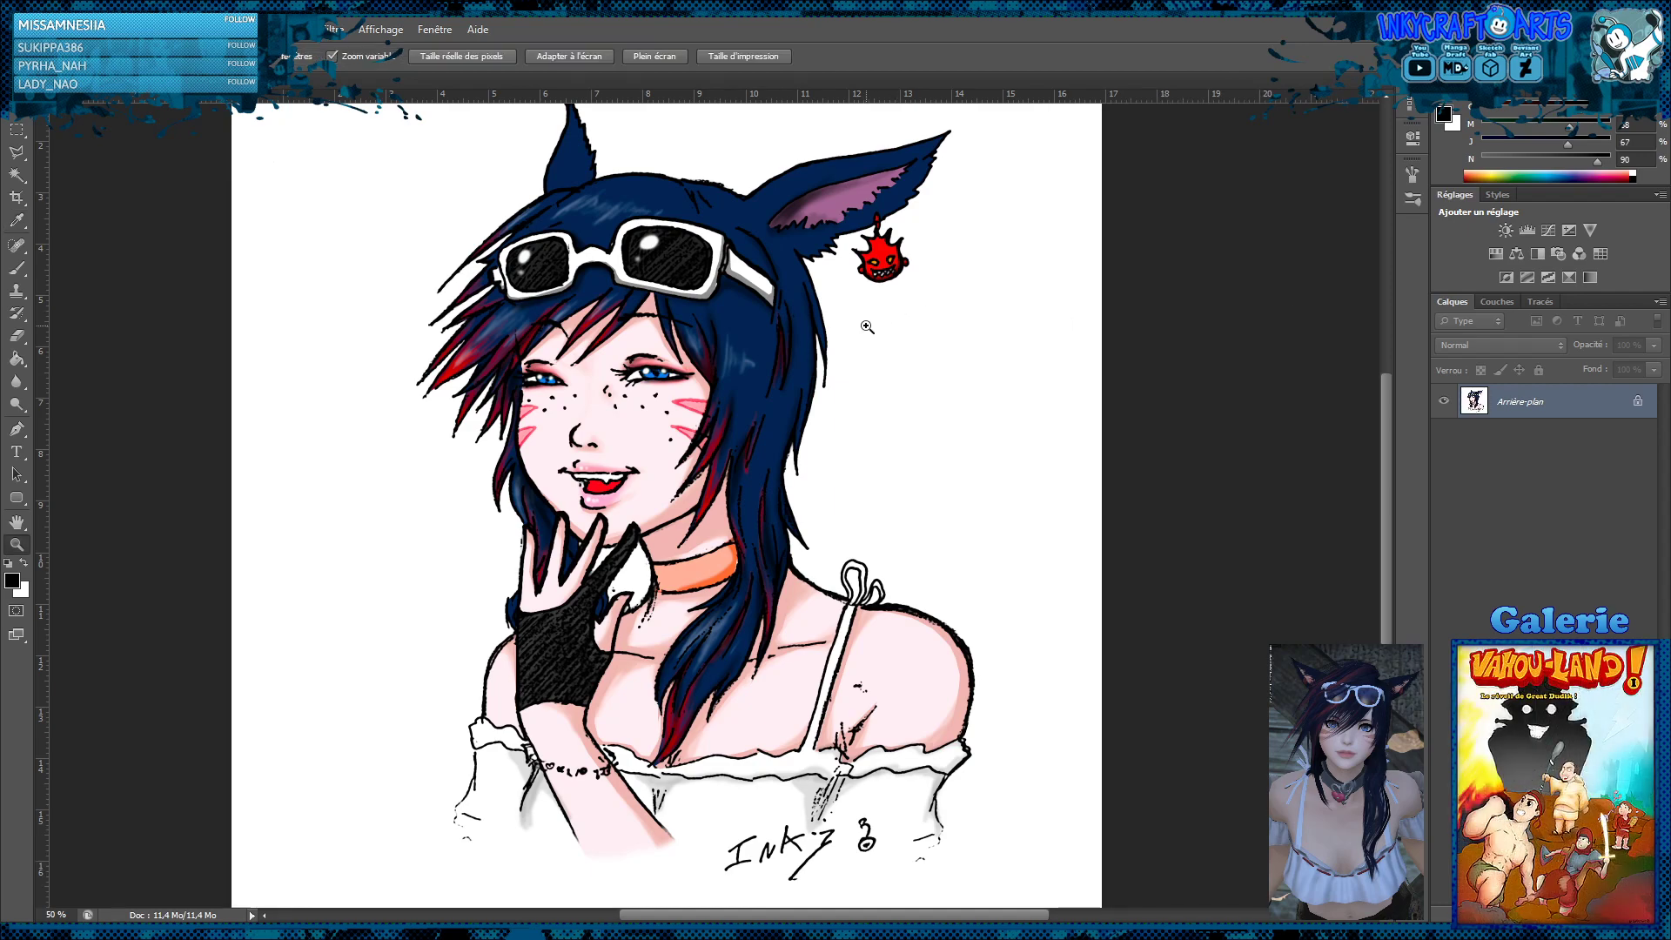
left_click(839, 356, "alt")
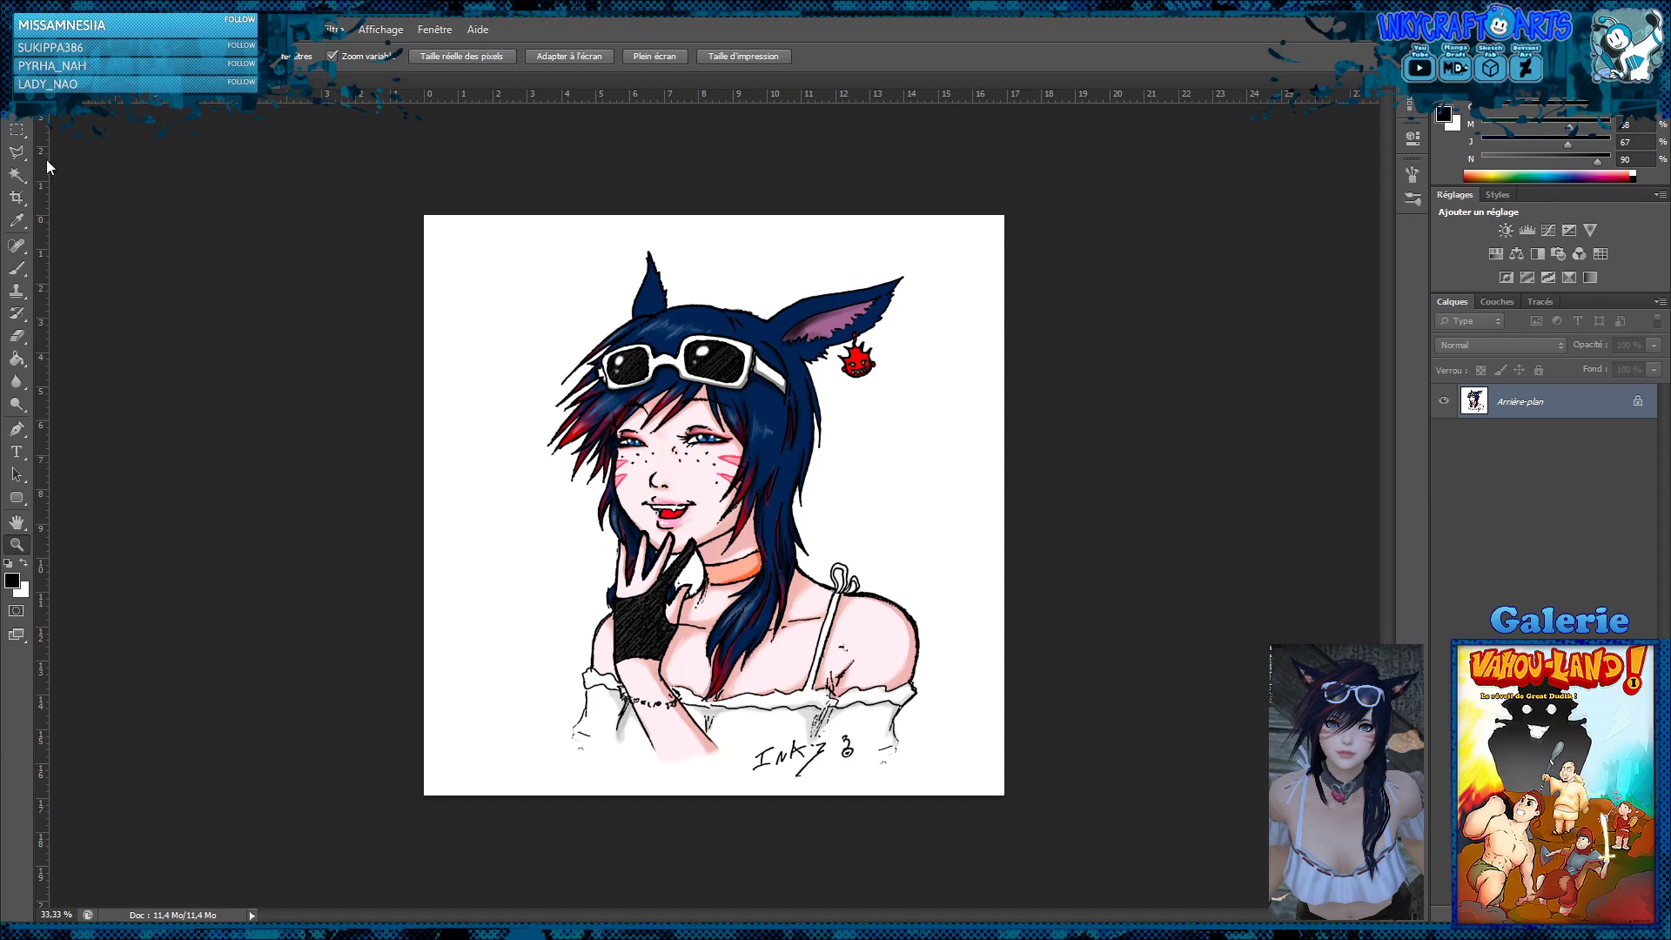
Place a copy of the entire saturated portrait on a new layer above the background, with the background restored to its earlier muted colours
left_click(15, 135)
left_click_drag(399, 201, 1107, 847)
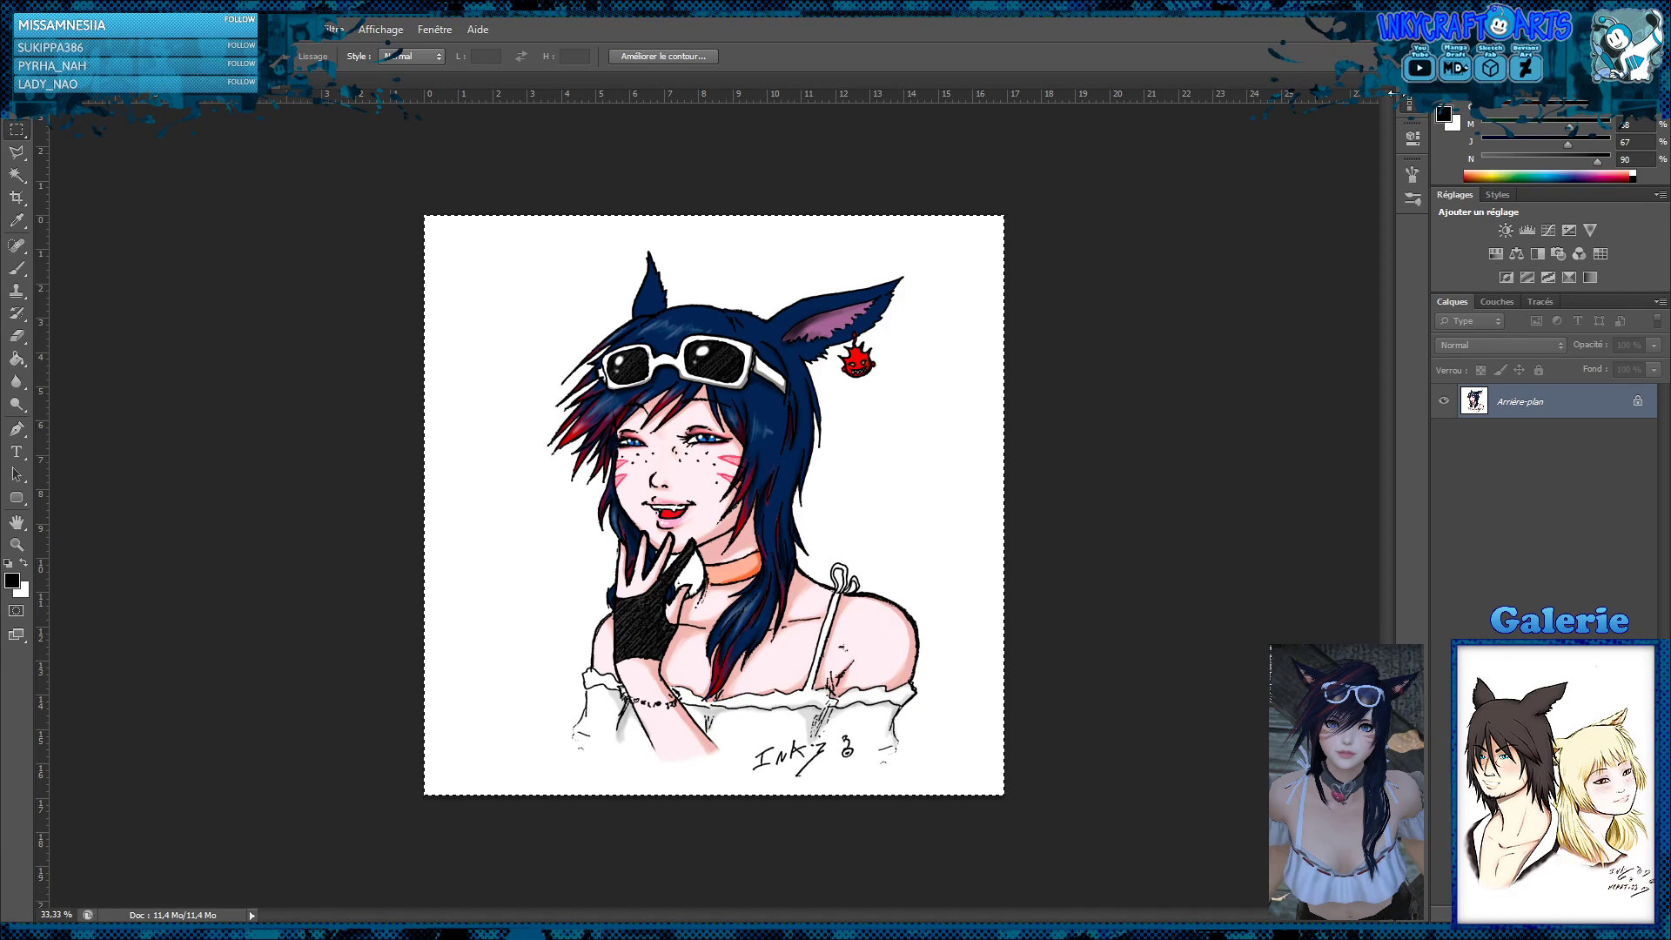
key("ctrl+d")
key("ctrl+y")
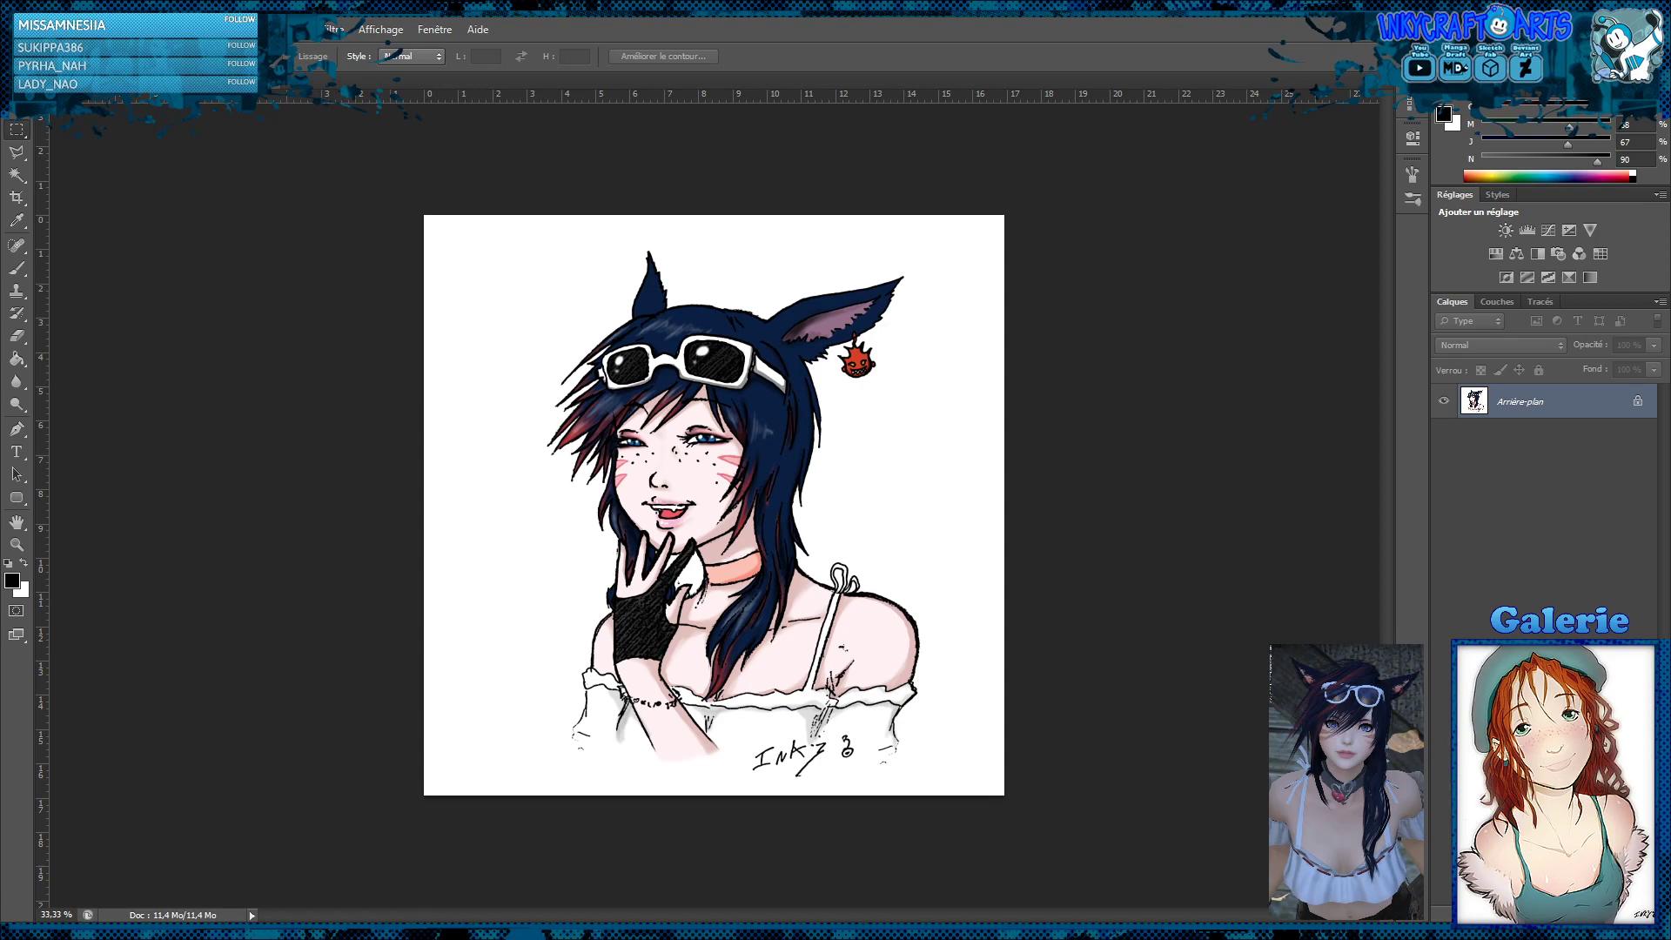
key("ctrl+j")
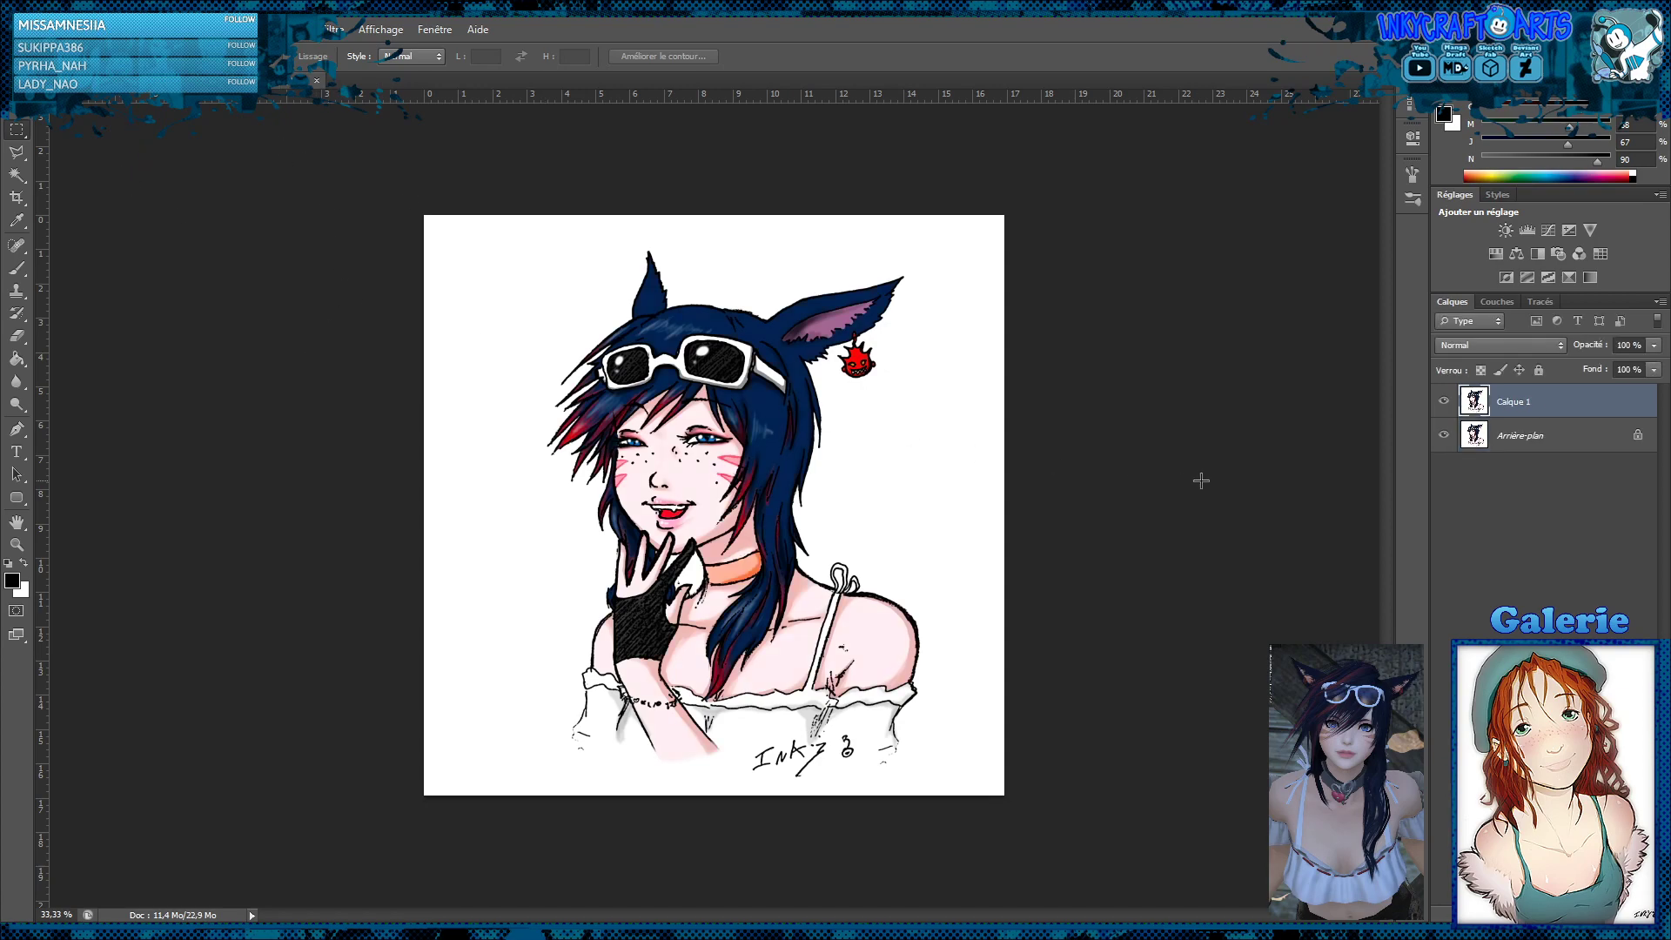
Set the copied portrait layer's blend mode to Luminosité and compare the picture with and without it
left_click(1510, 350)
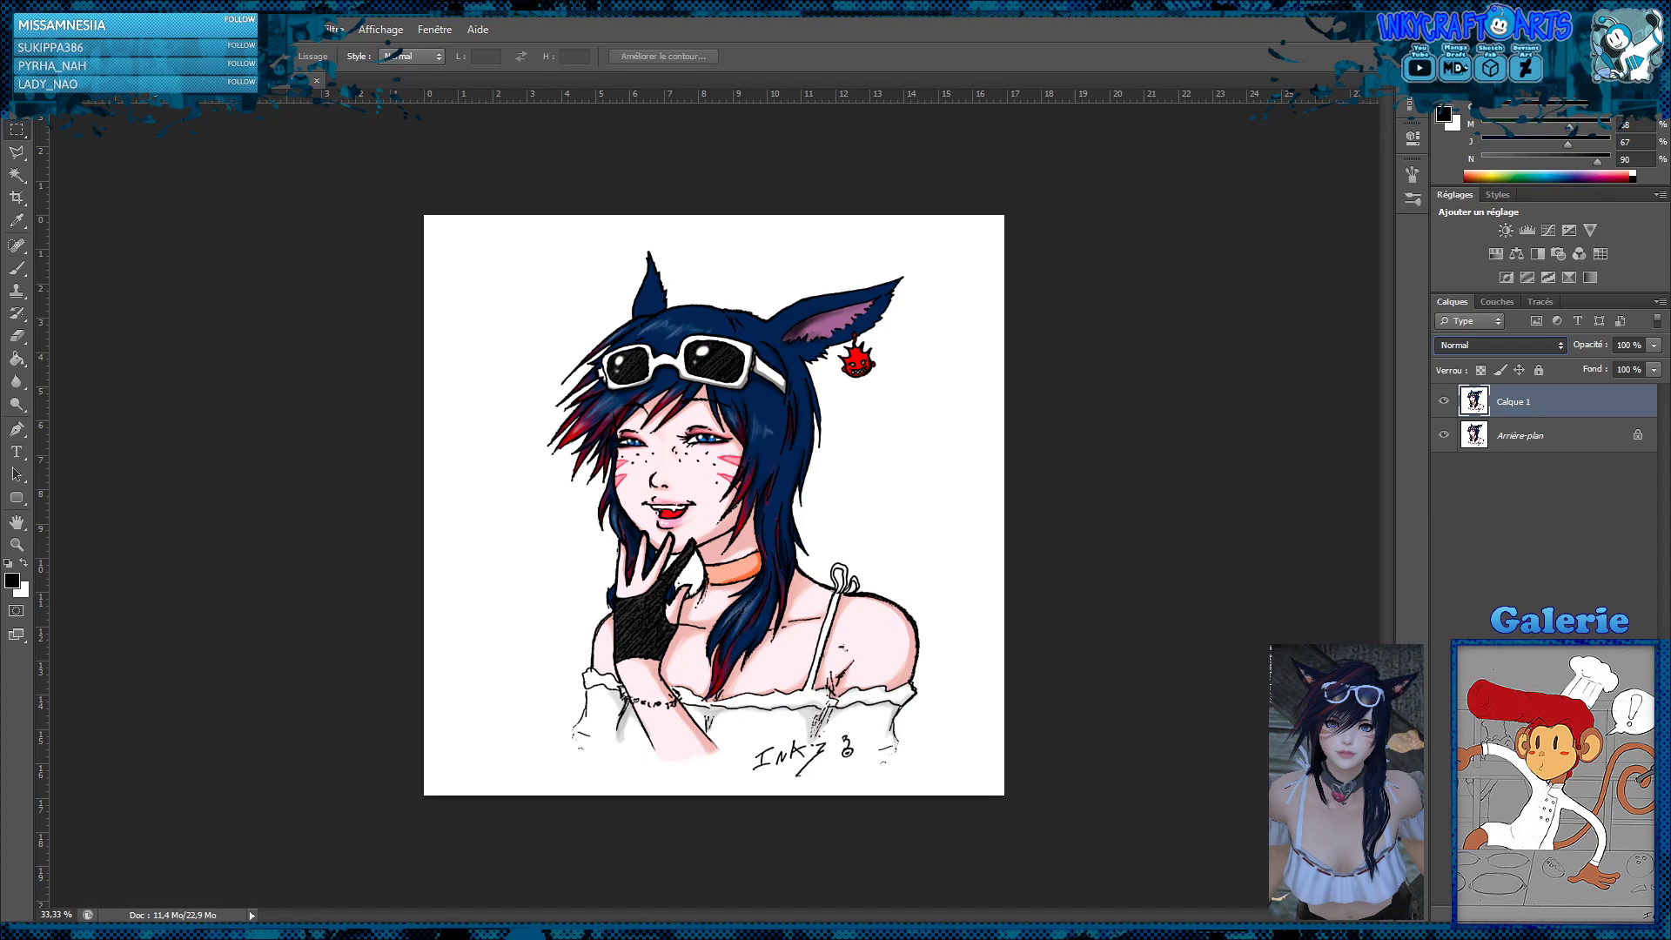
left_click(1471, 735)
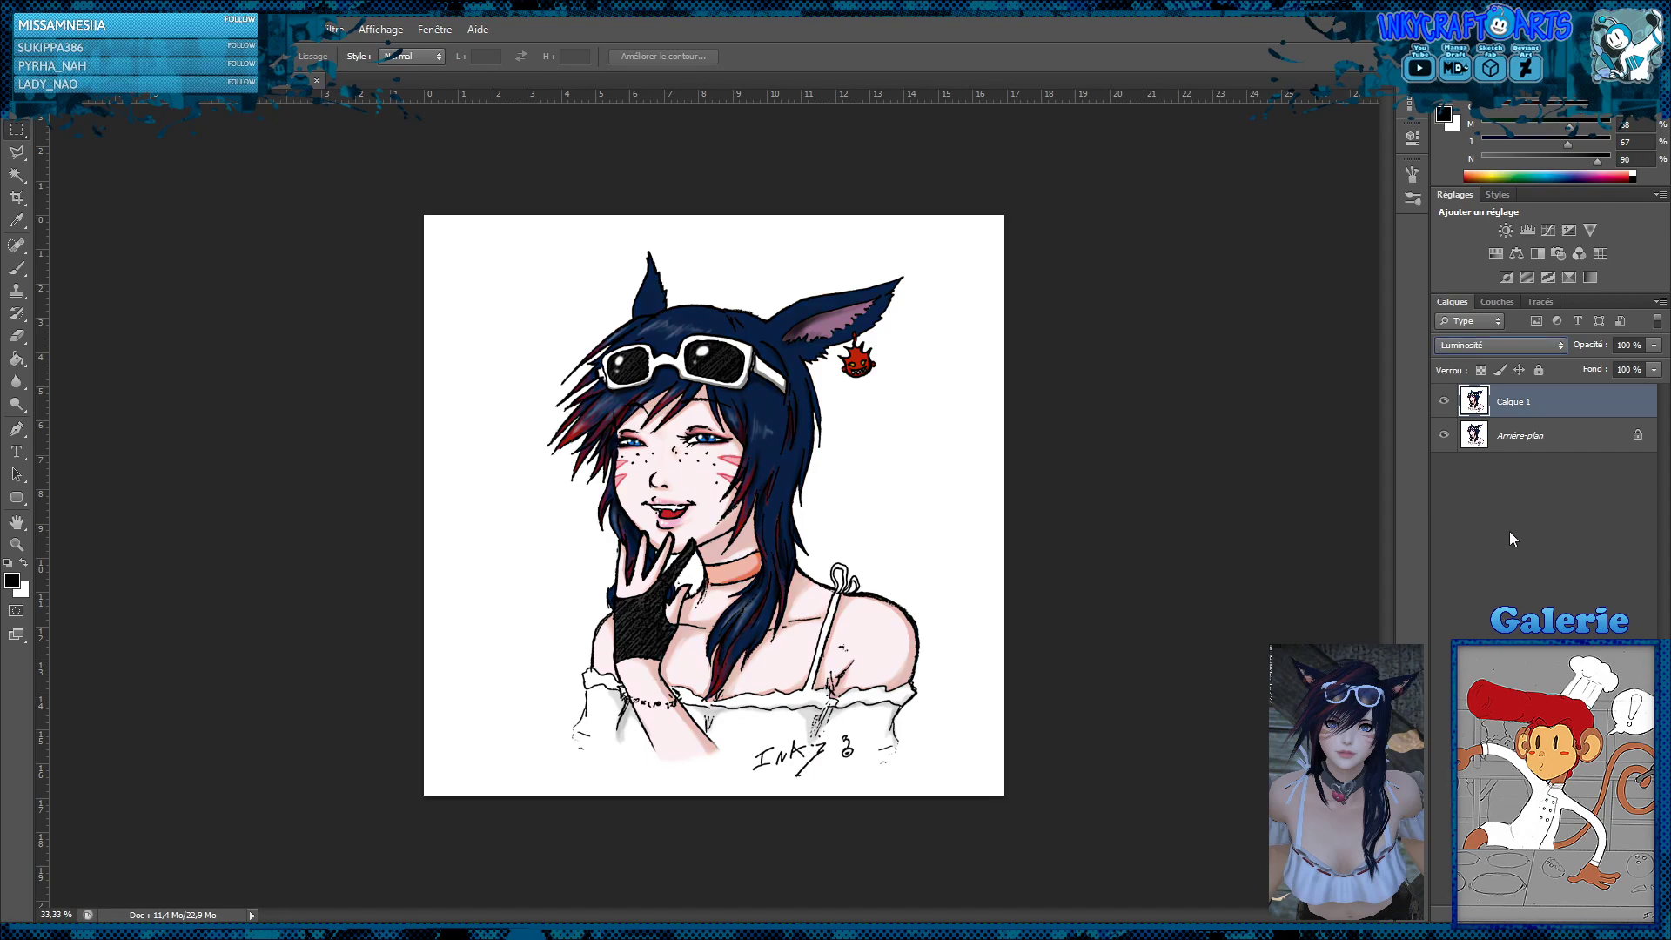
left_click(1442, 401)
left_click(1442, 401)
Add a second copy of the saturated portrait as the top layer and set its blend mode to Couleur
key("ctrl+shift+alt+e")
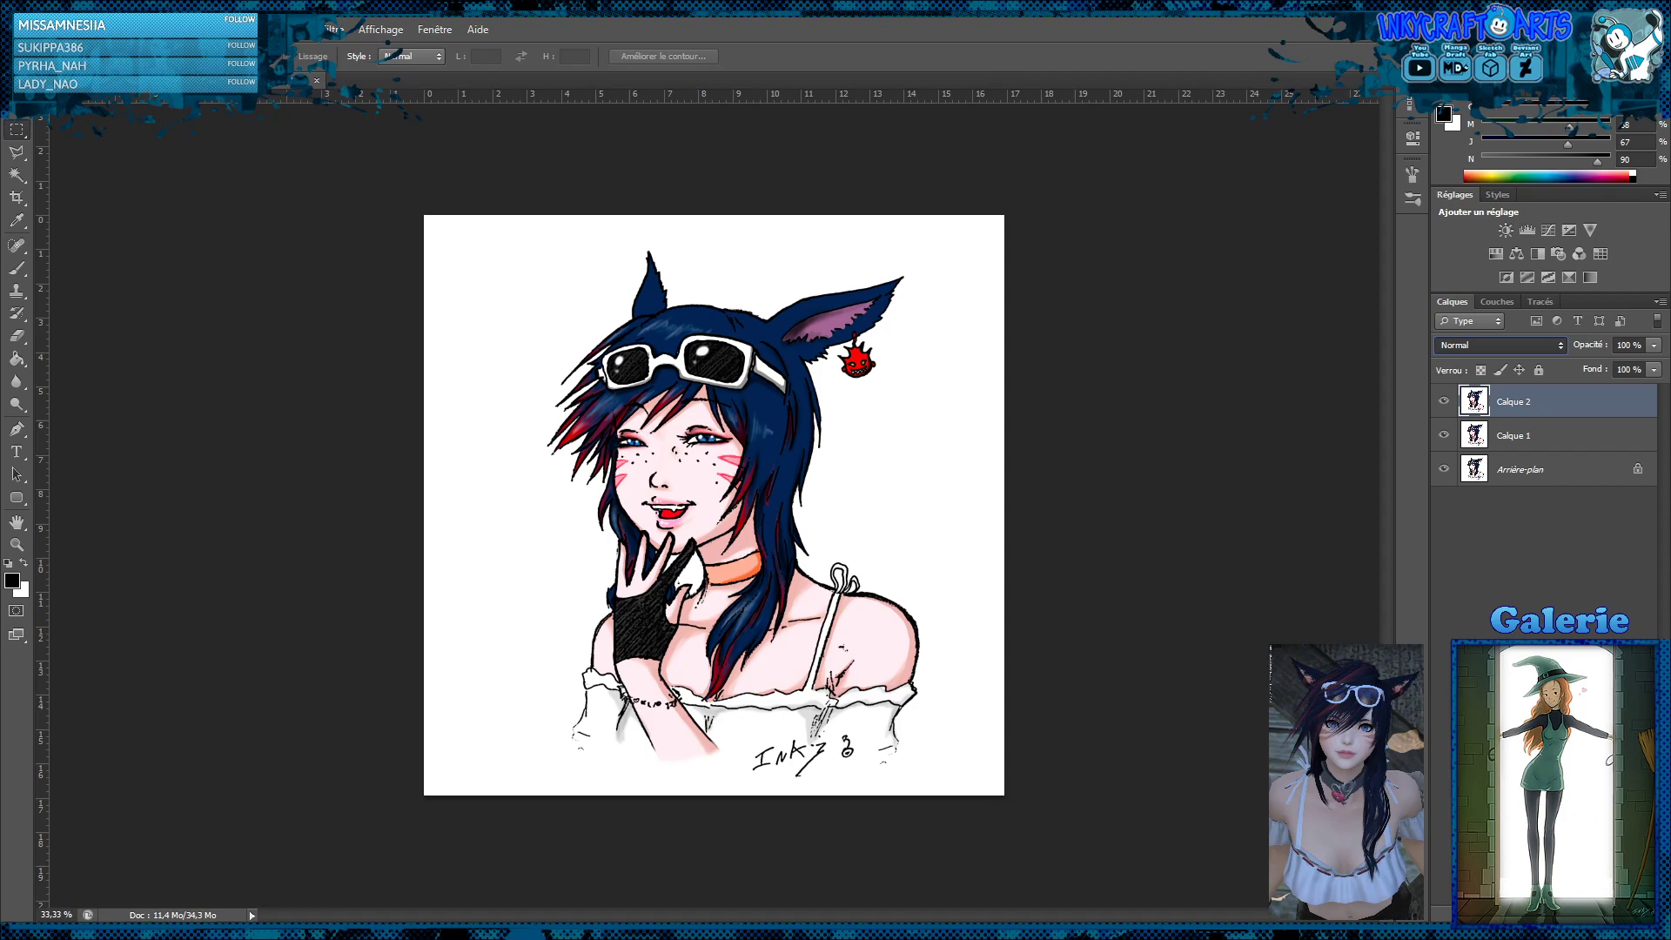
key("shift+alt+c")
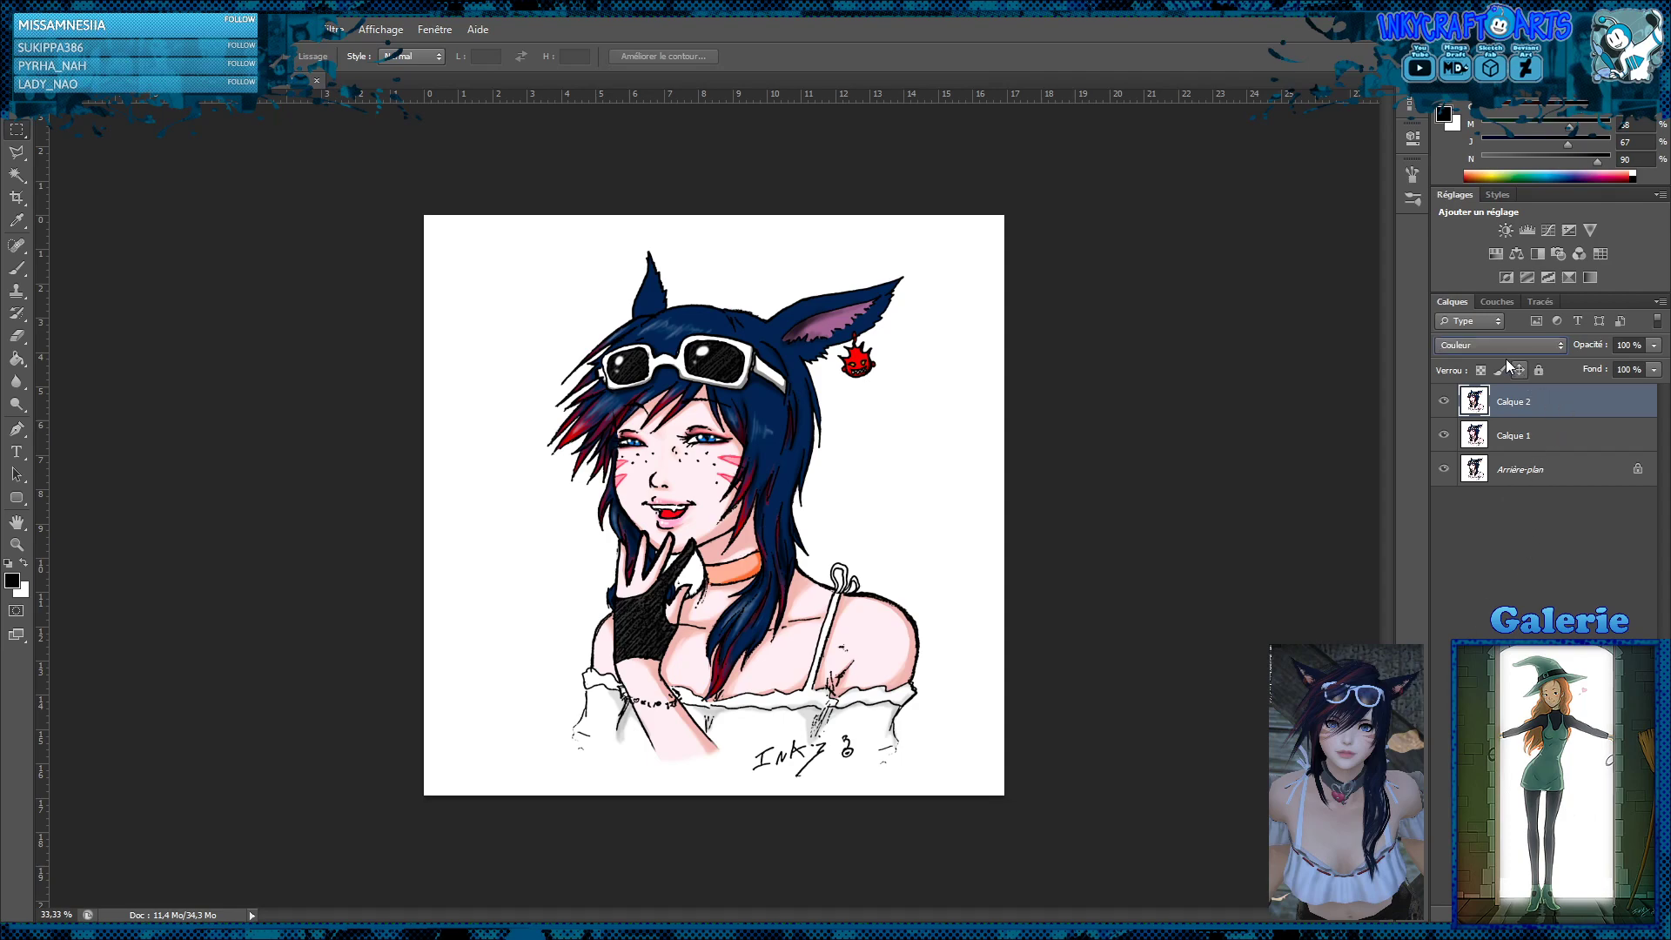
Try the Lumière tamisée, Lumière crue and Lumière ponctuelle blend modes on Calque 2, and return it to Couleur
key("shift+alt+f")
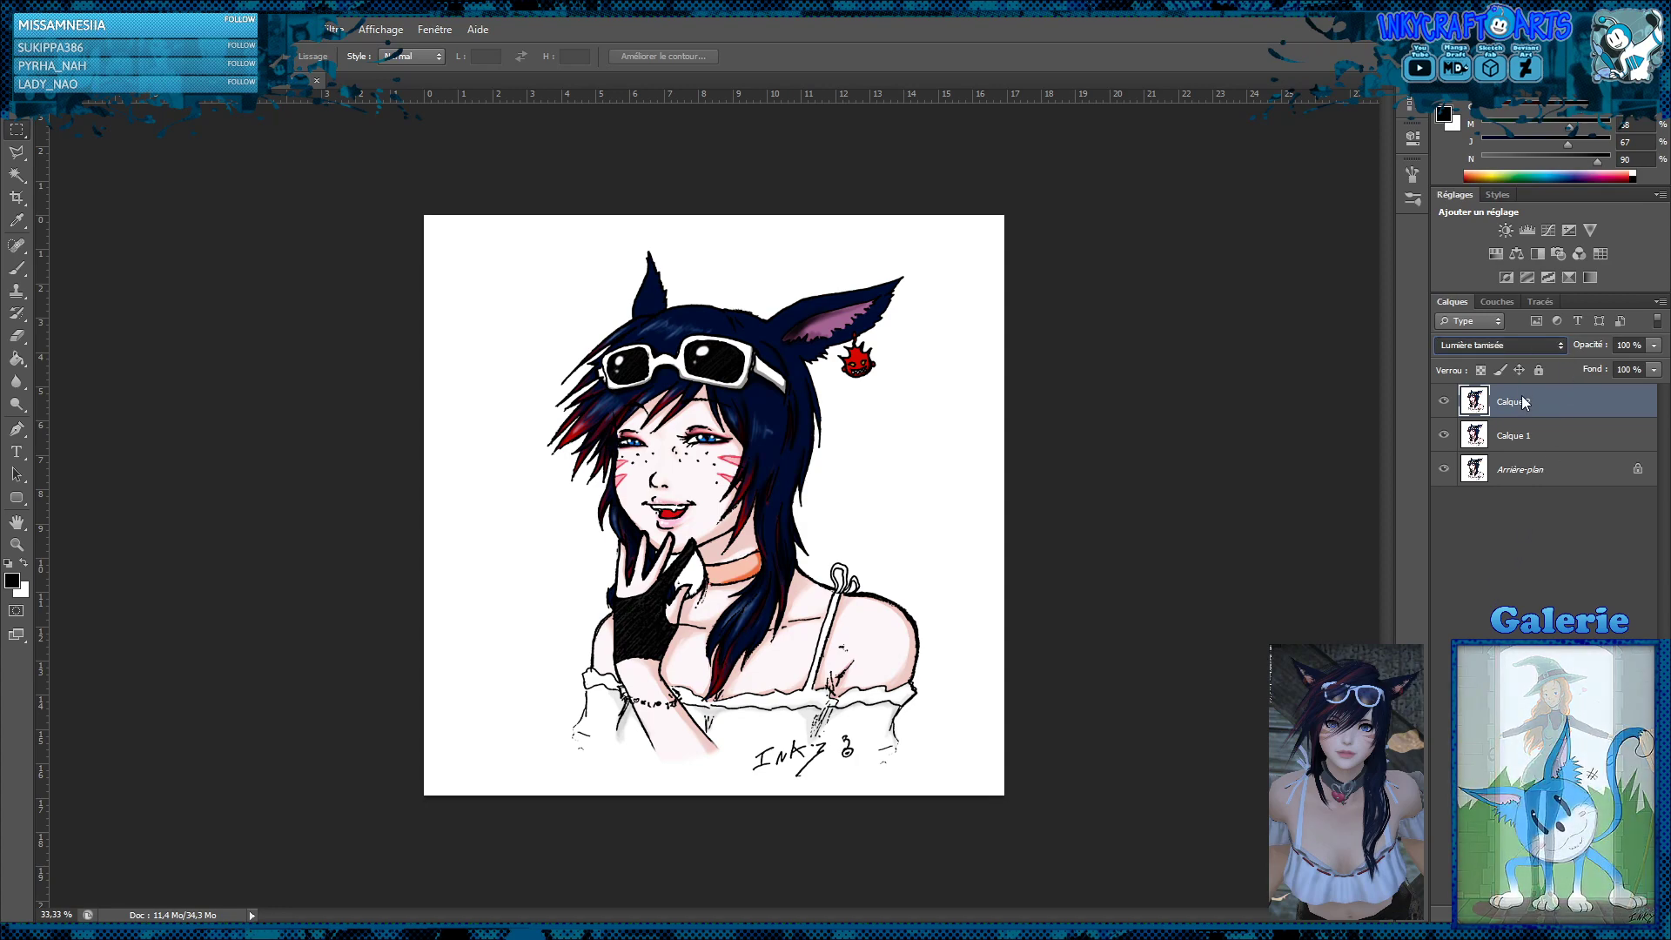
key("shift+alt+h")
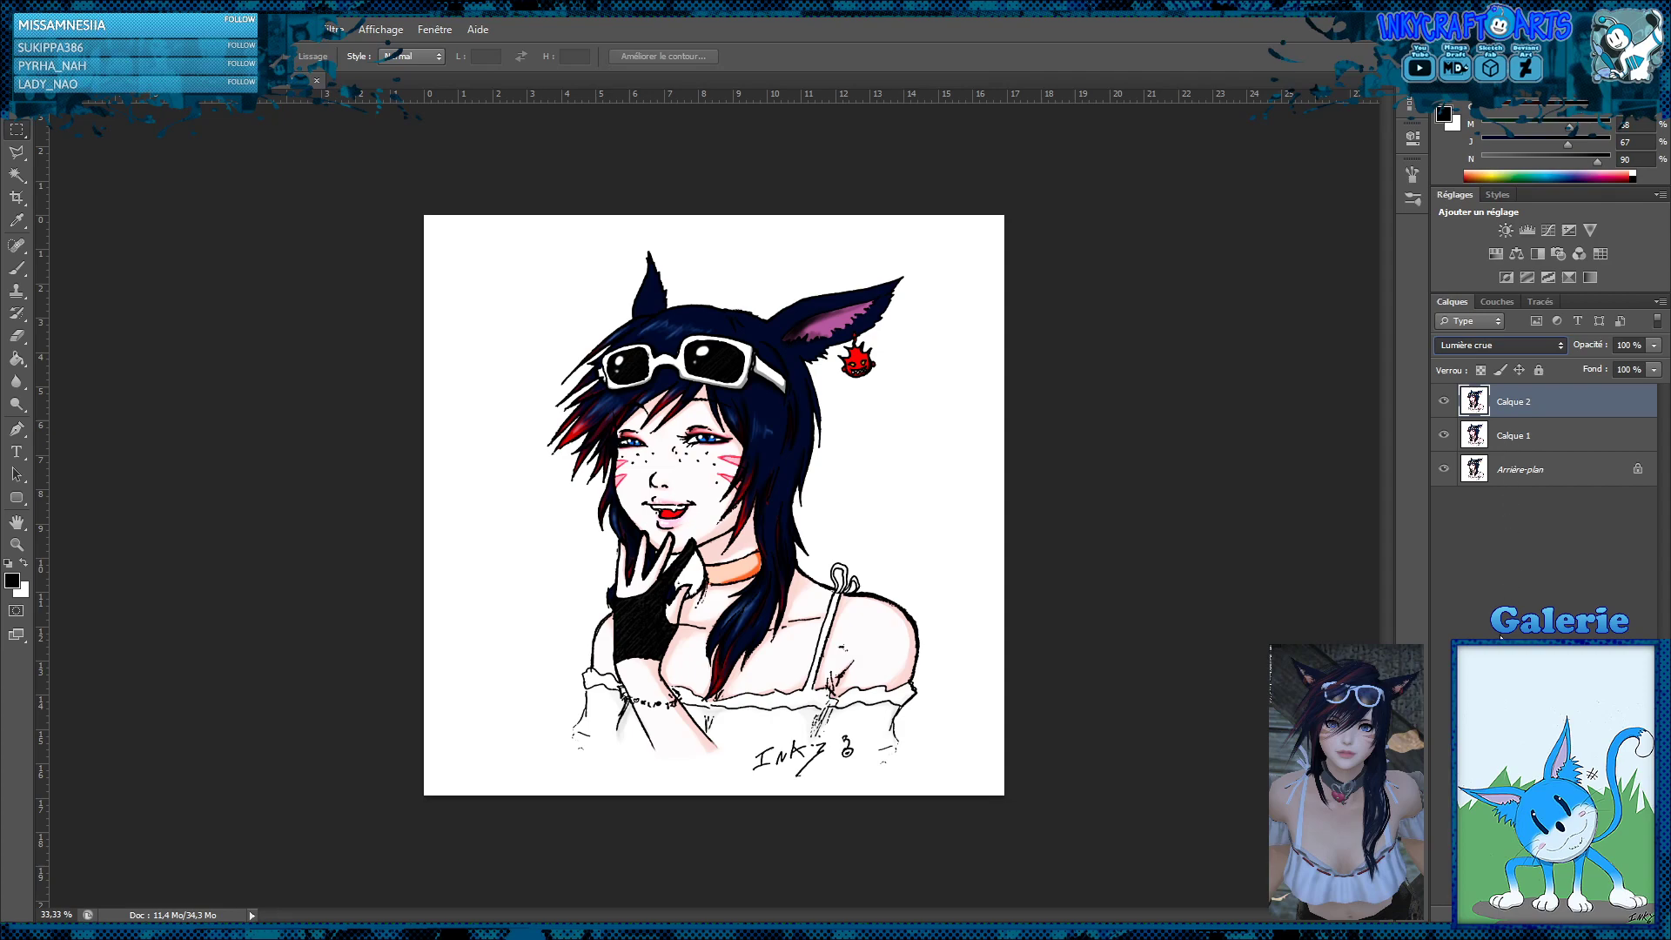
key("shift+alt+z")
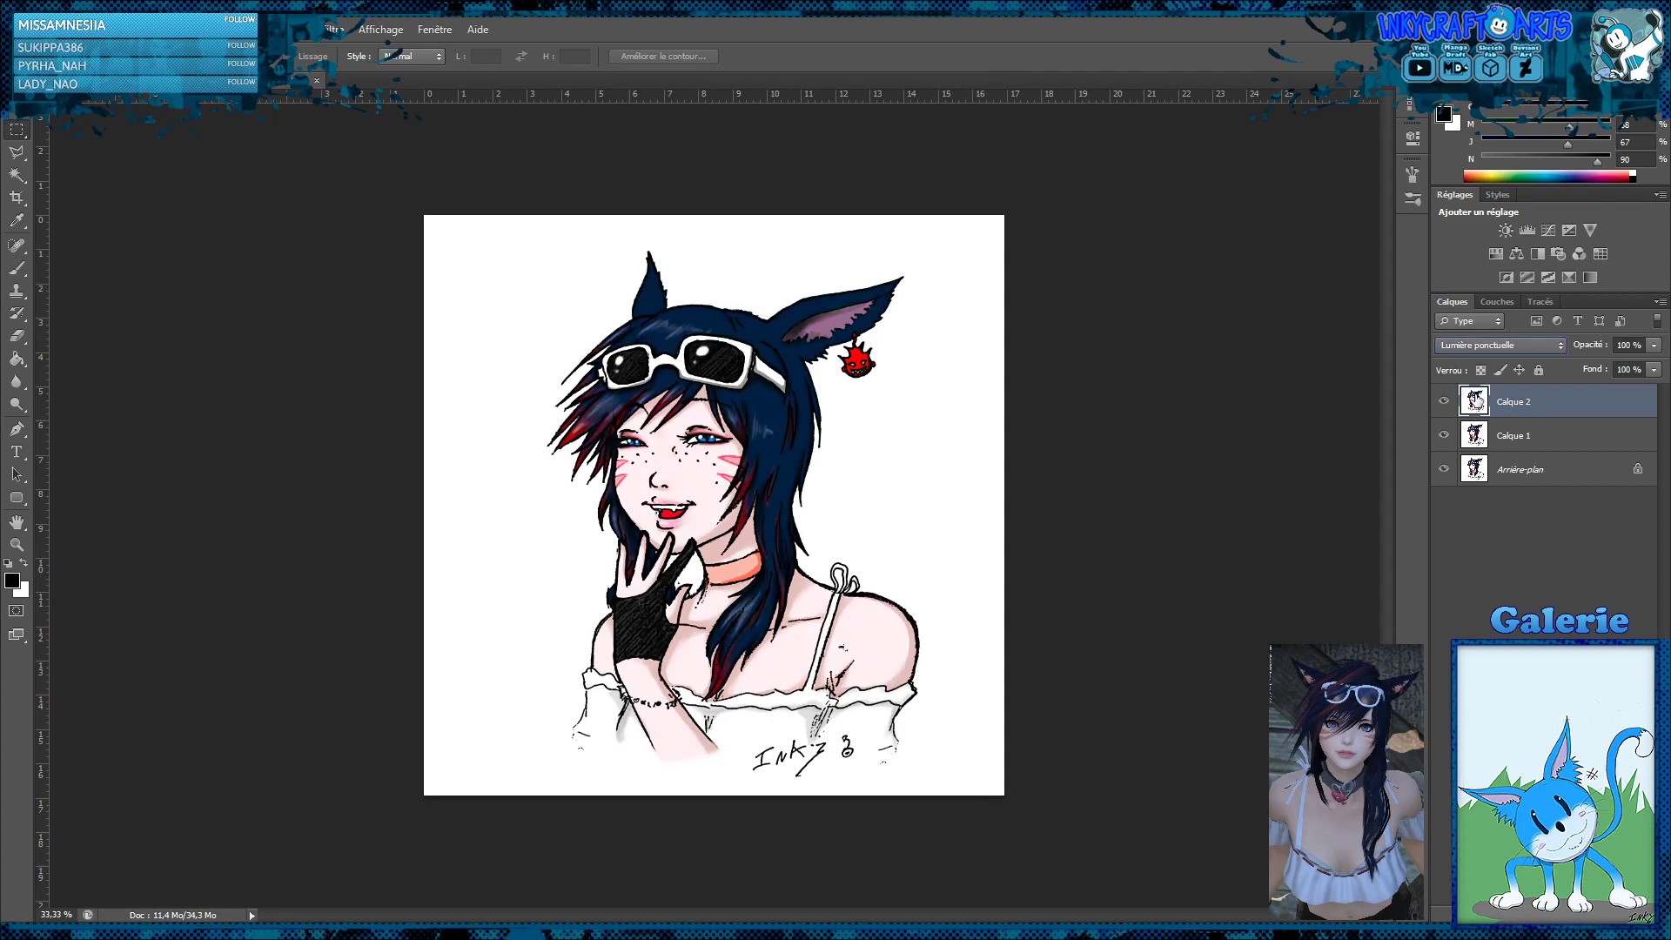
left_click(1443, 403)
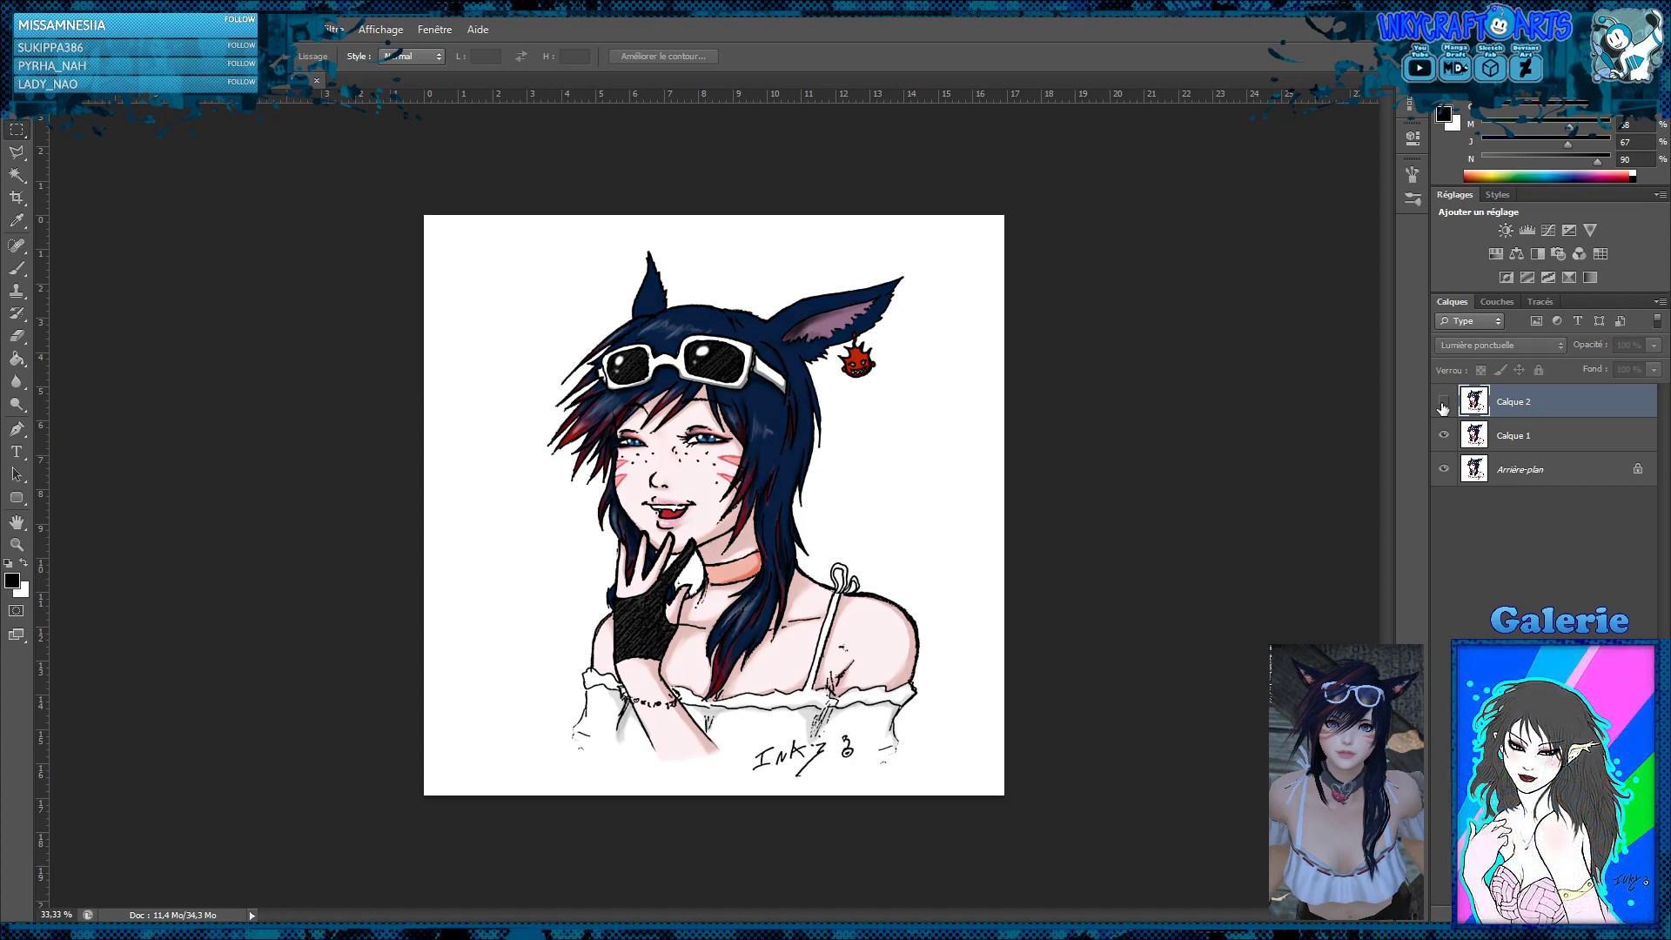
left_click(1443, 403)
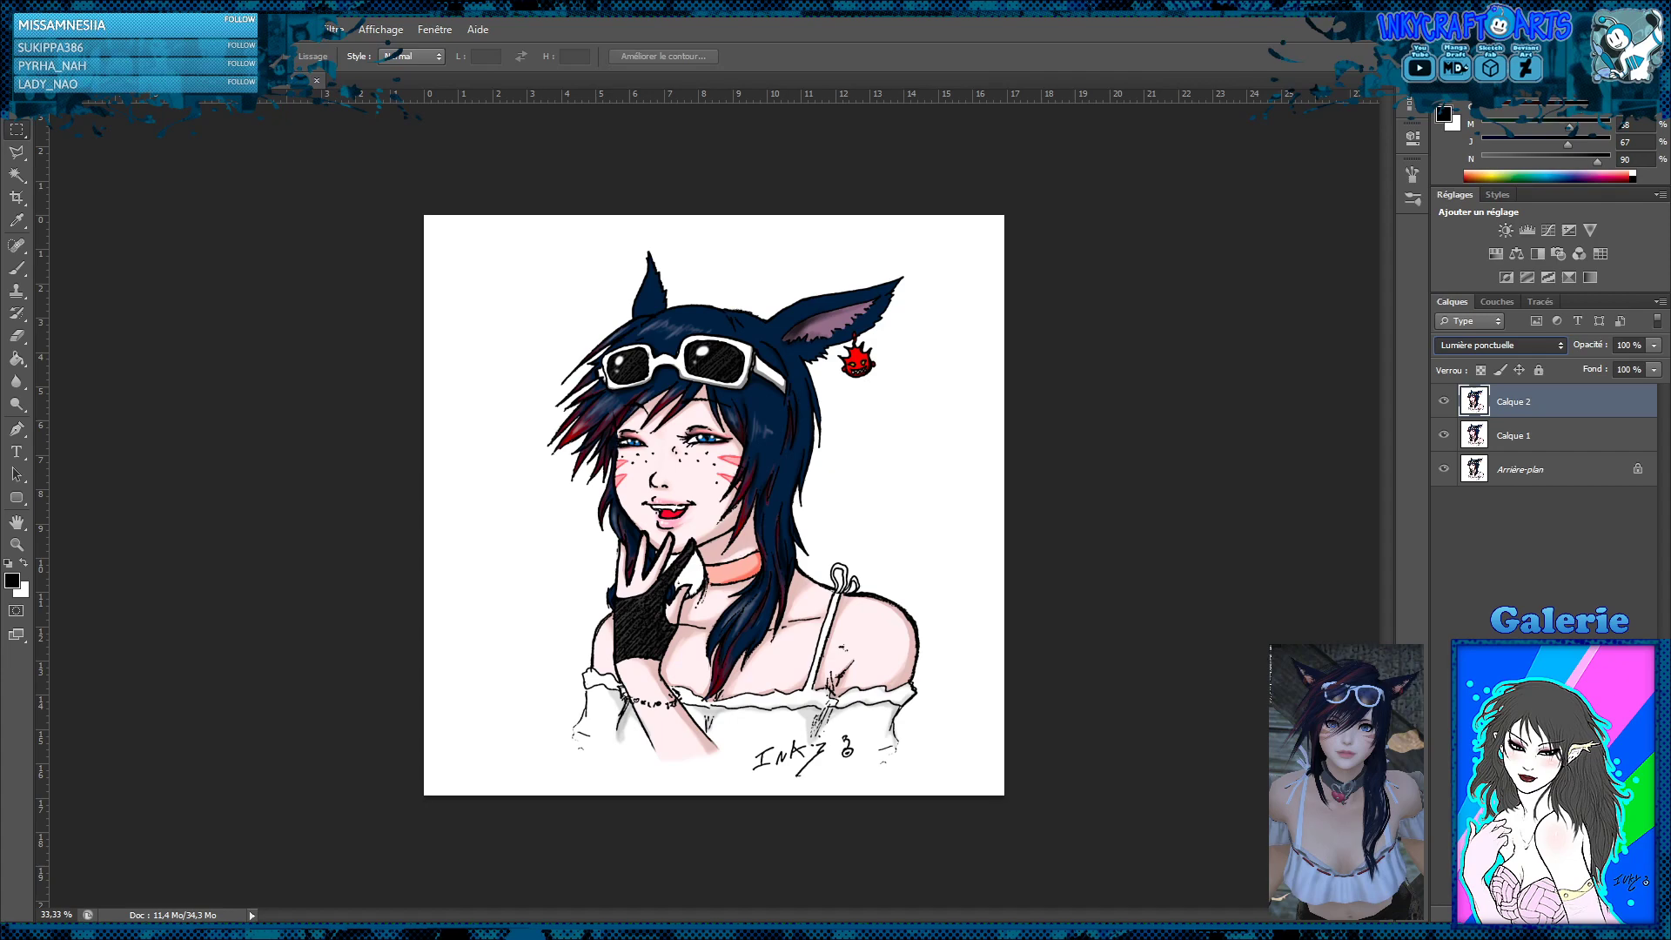
left_click(1498, 494)
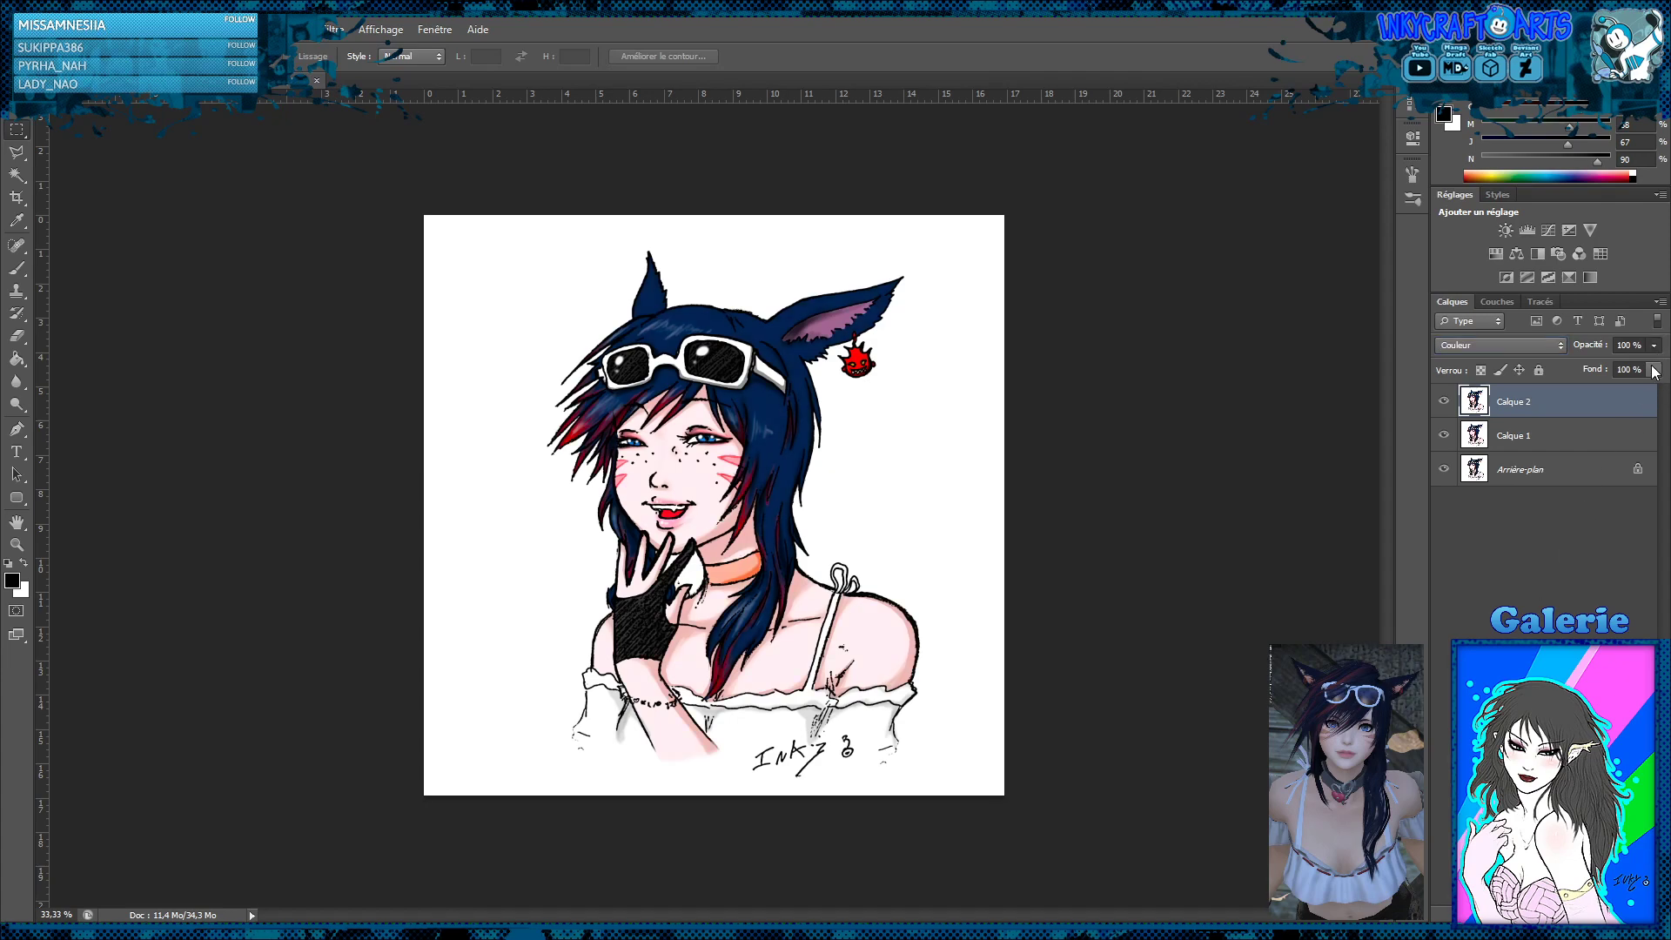
Try several opacities for Calque 2 and settle on 55%
key("6")
key("5")
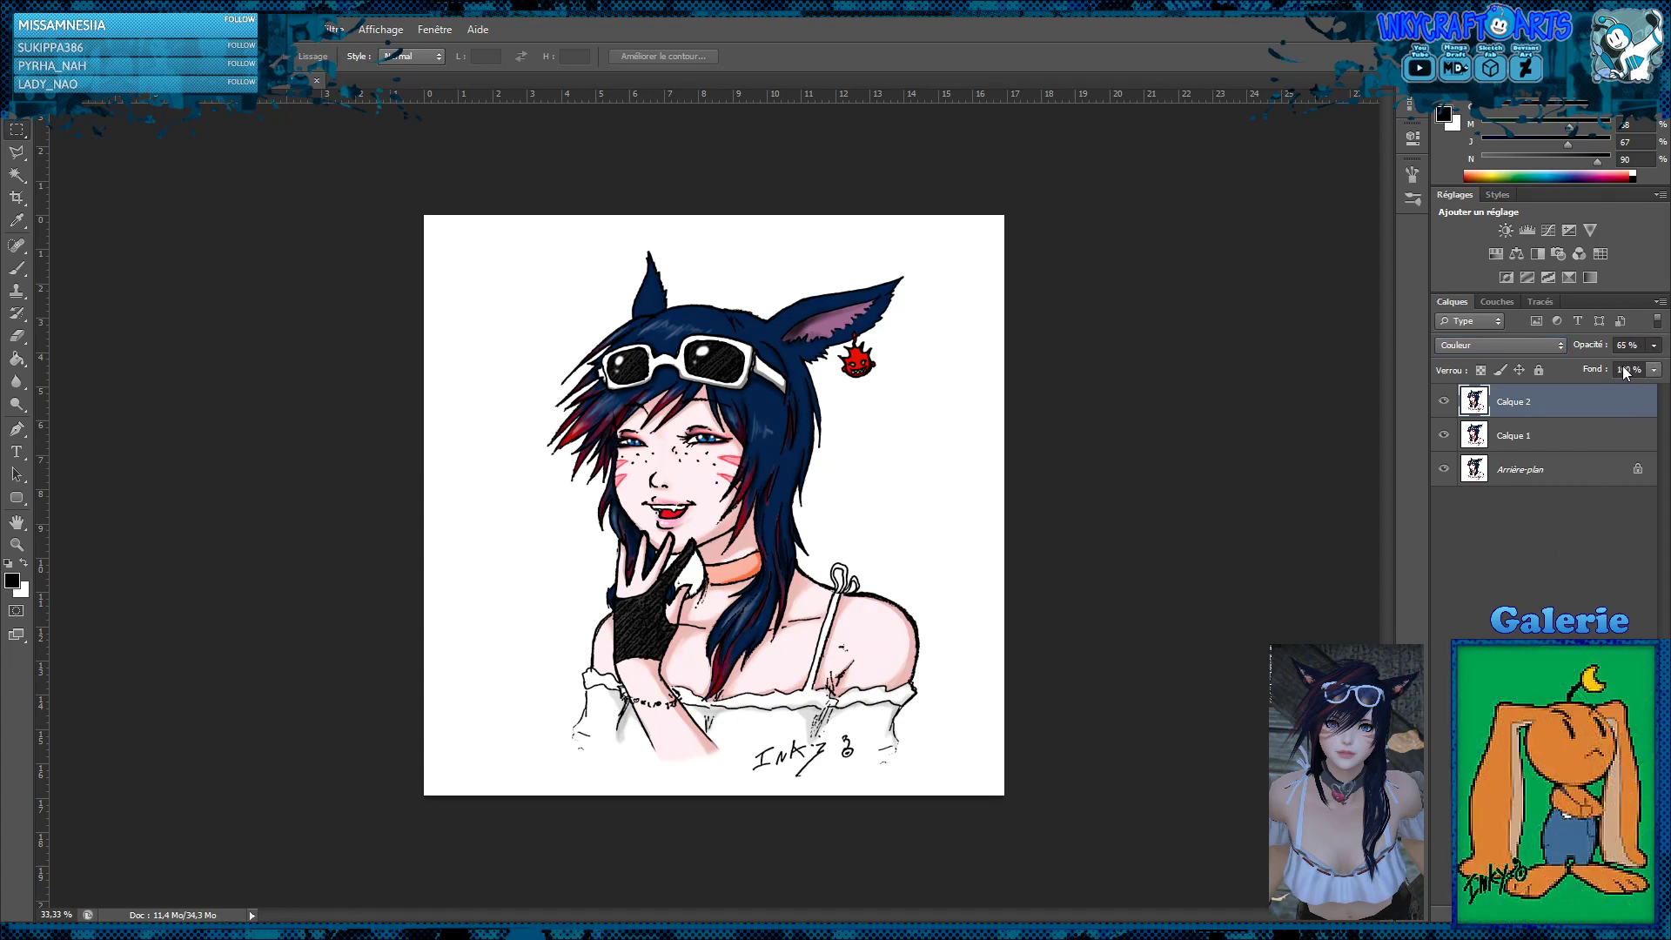
key("7")
key("6")
key("0")
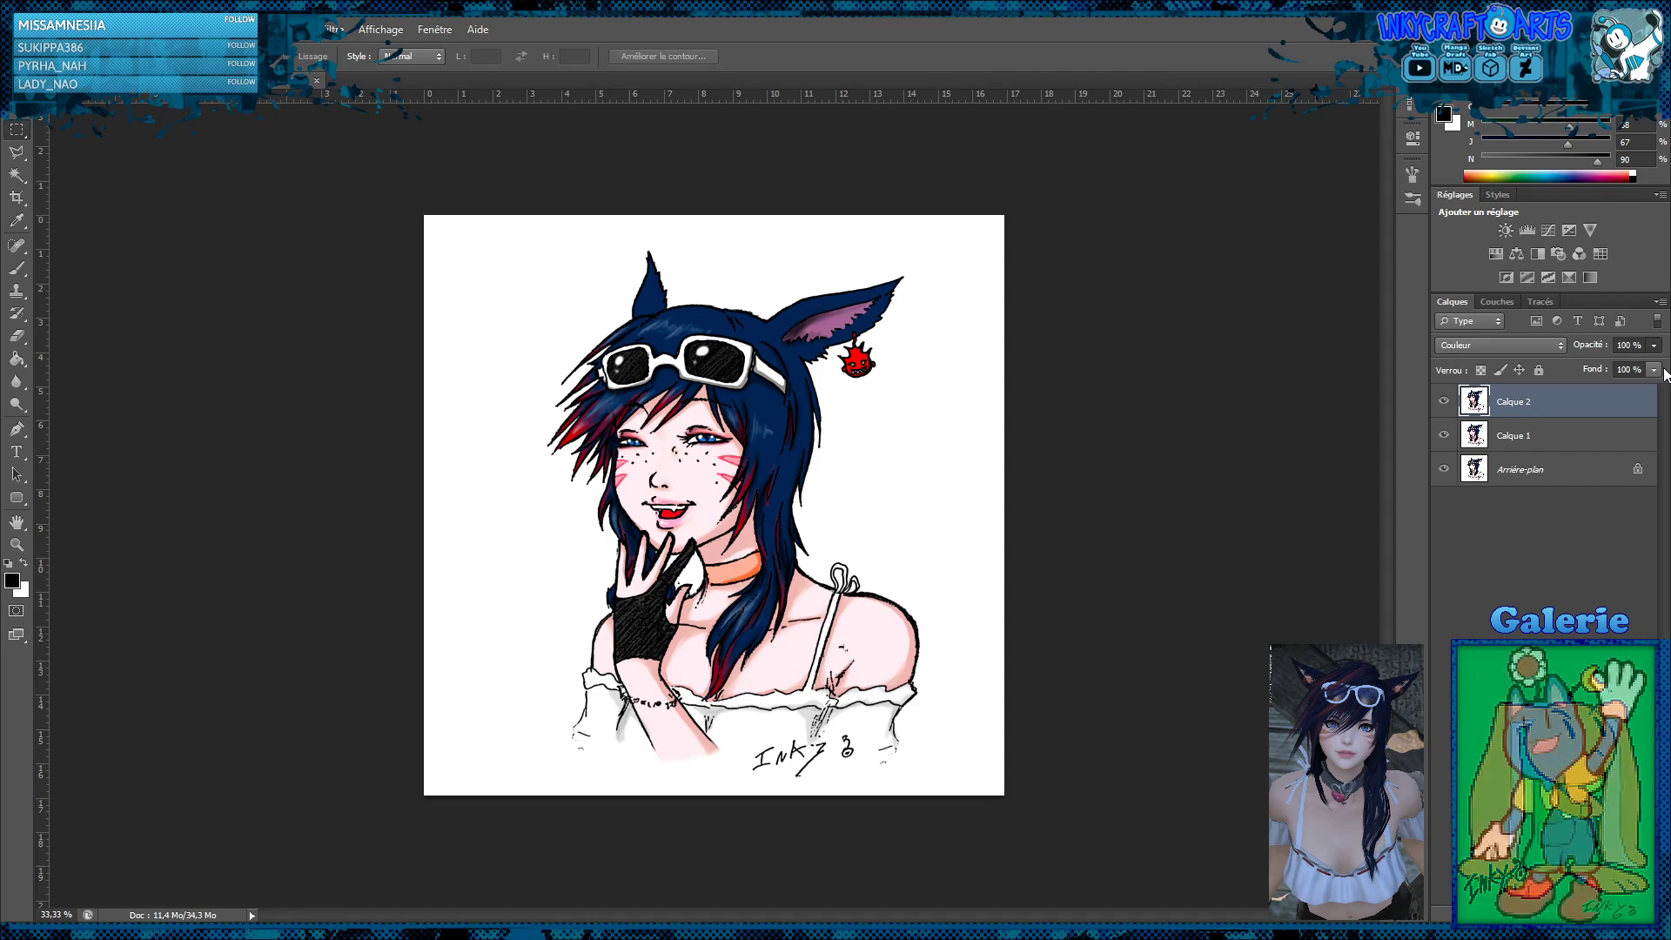
key("6")
key("4")
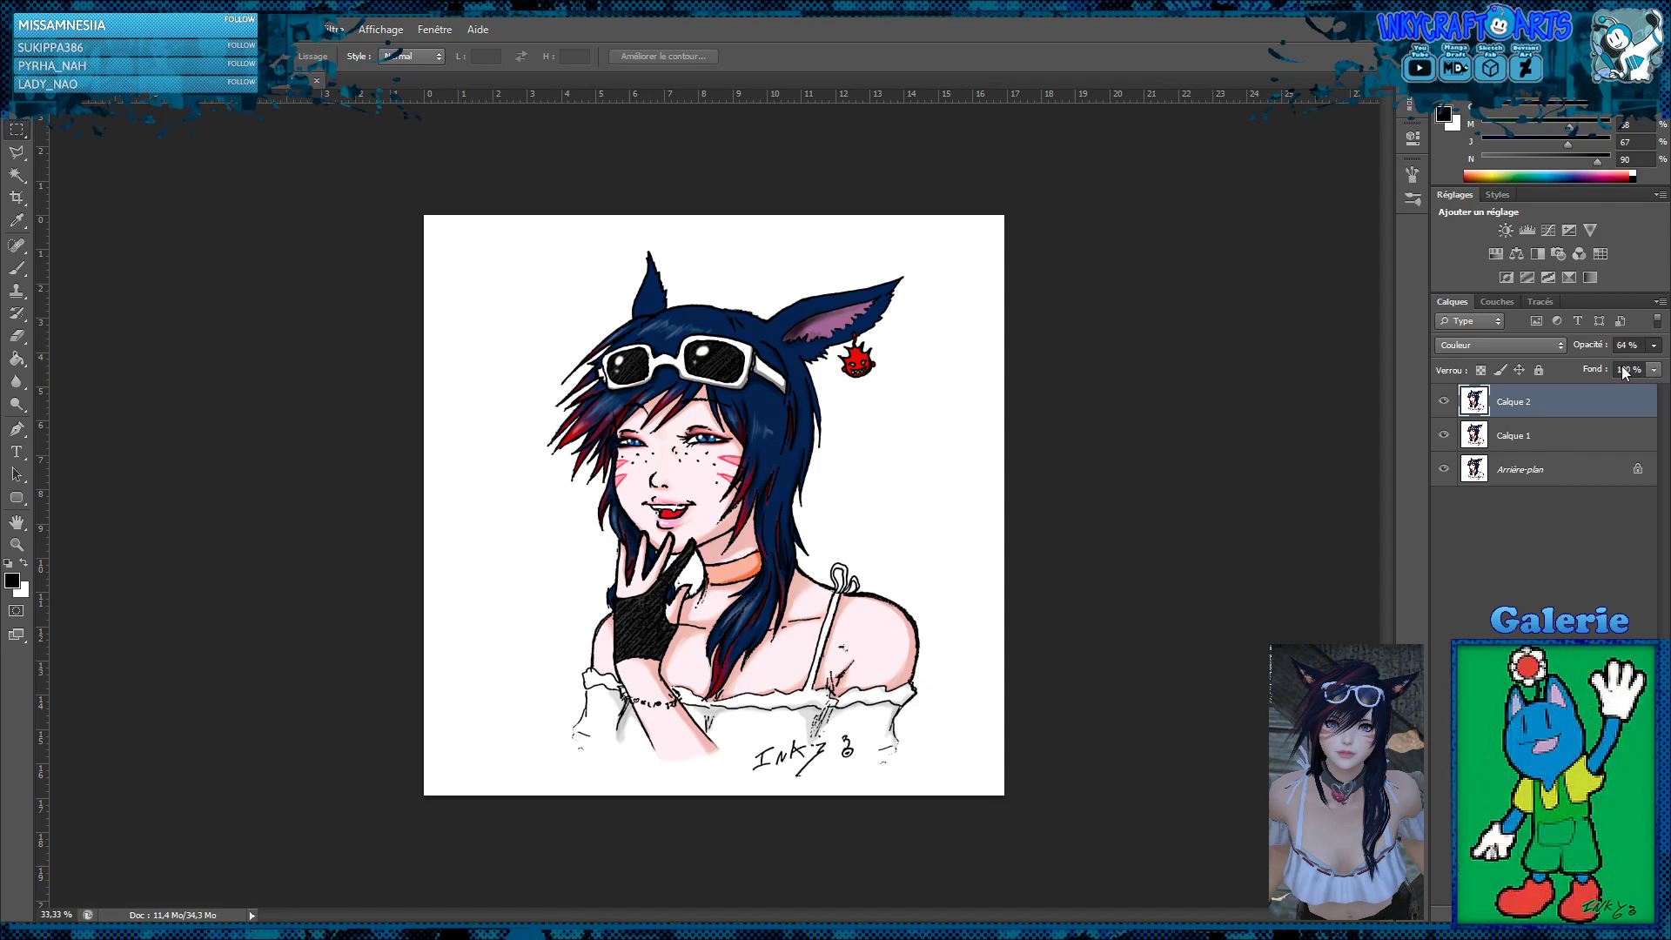
key("7")
key("5")
key("7")
key("7")
key("6")
key("2")
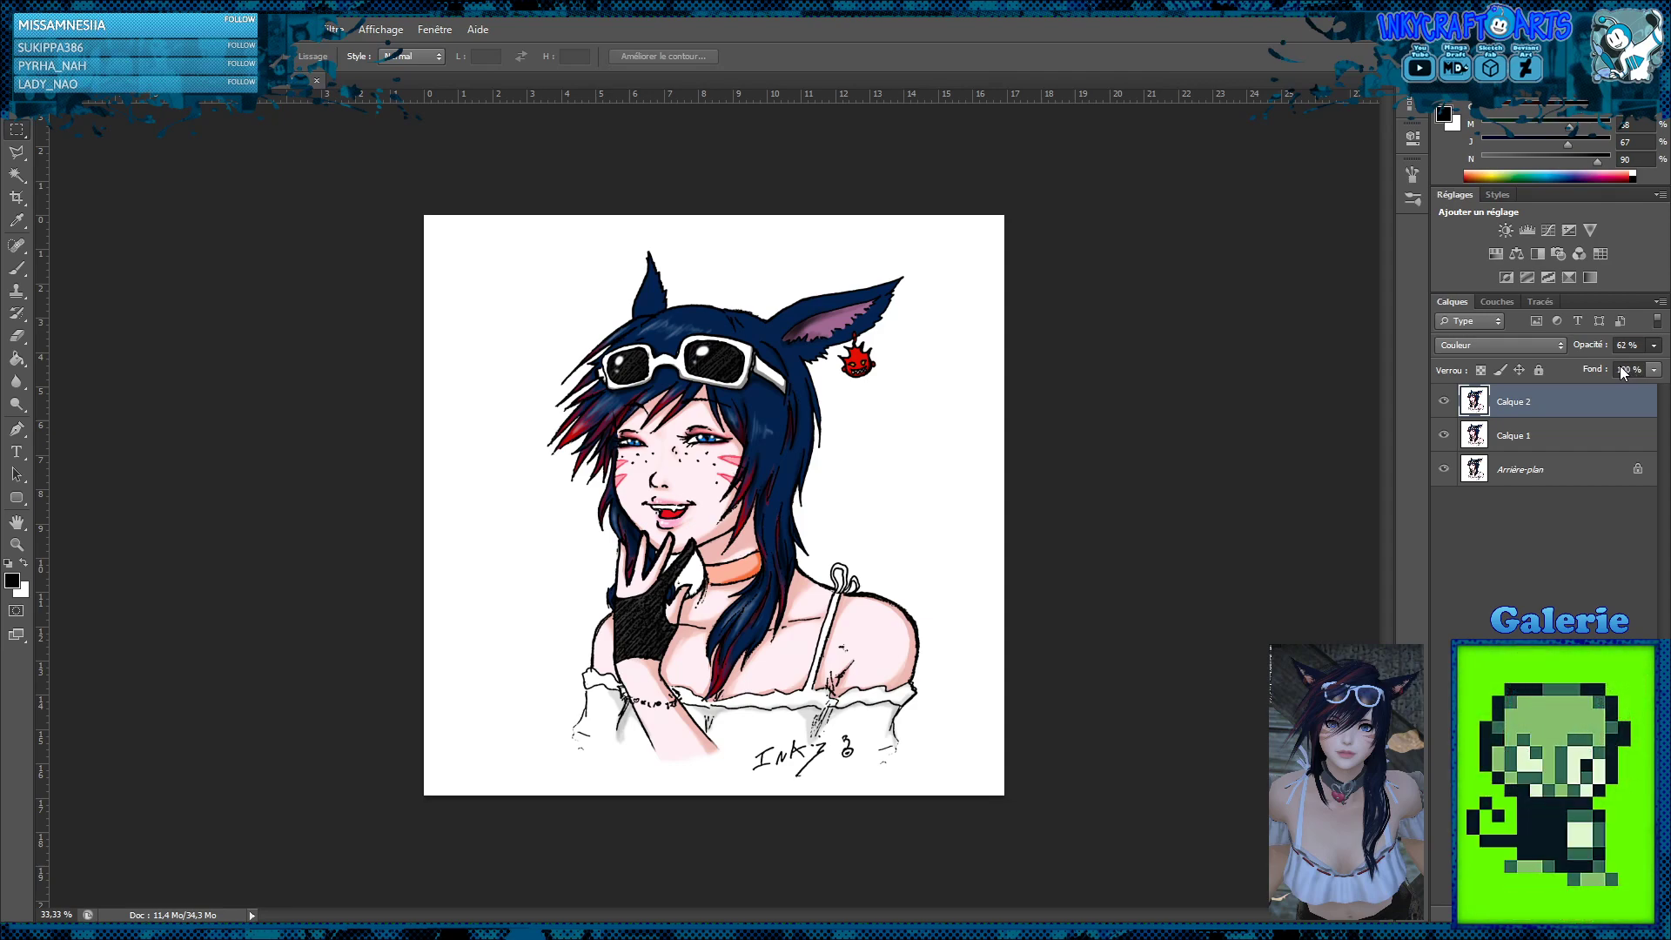
key("5")
key("8")
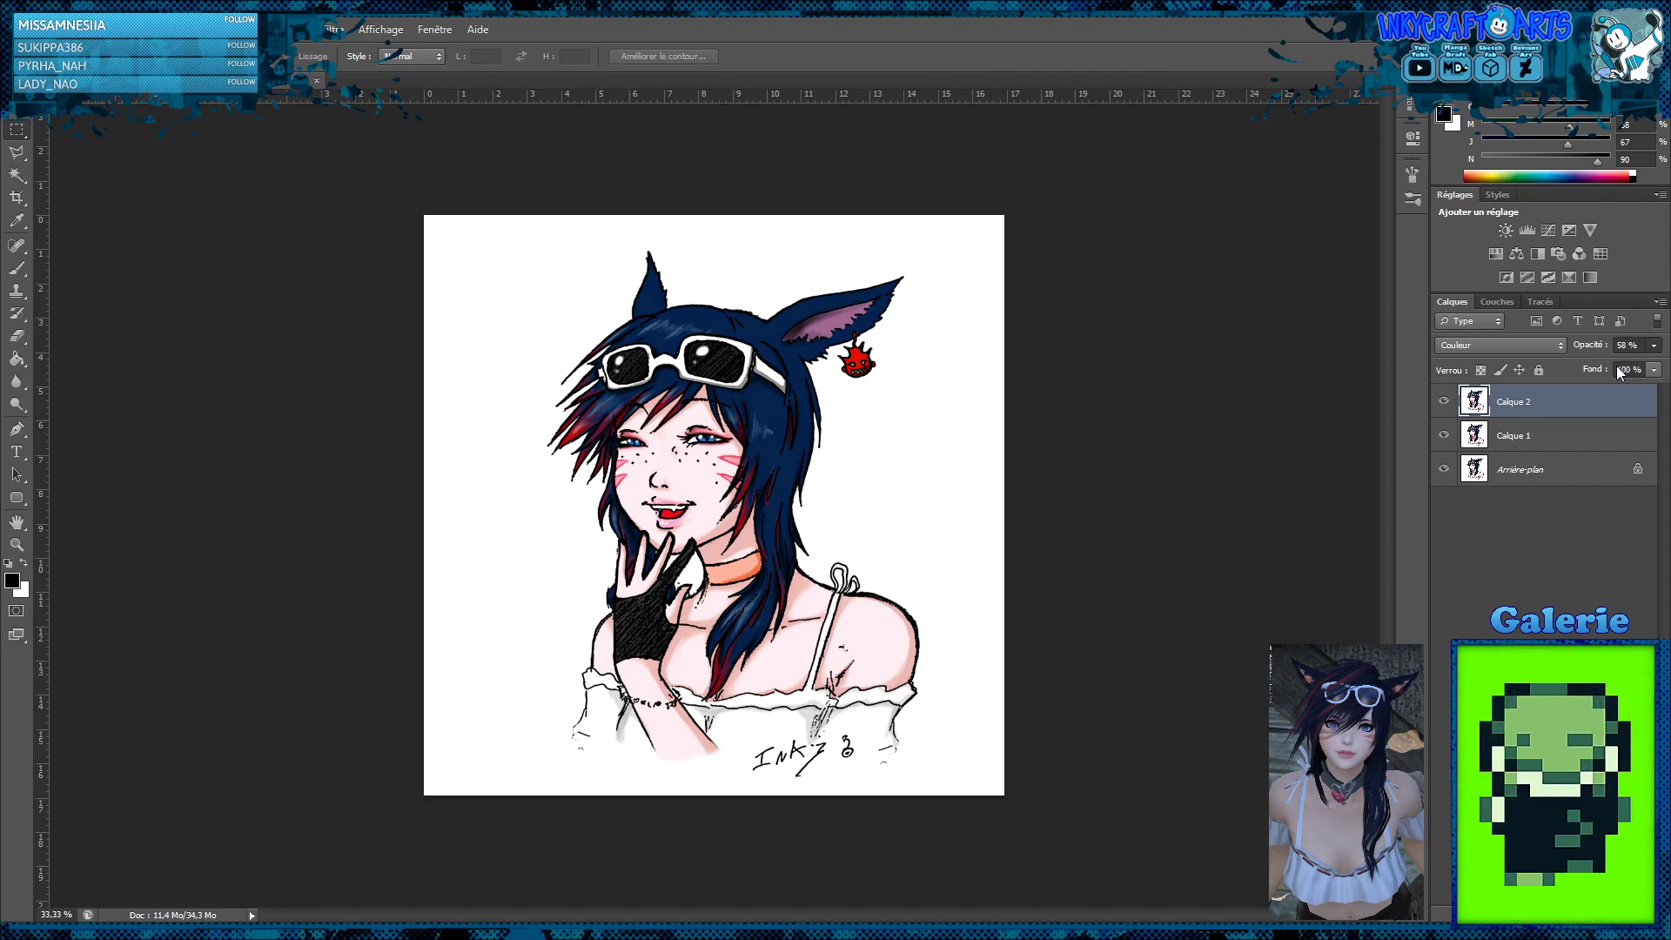
key("5")
key("5")
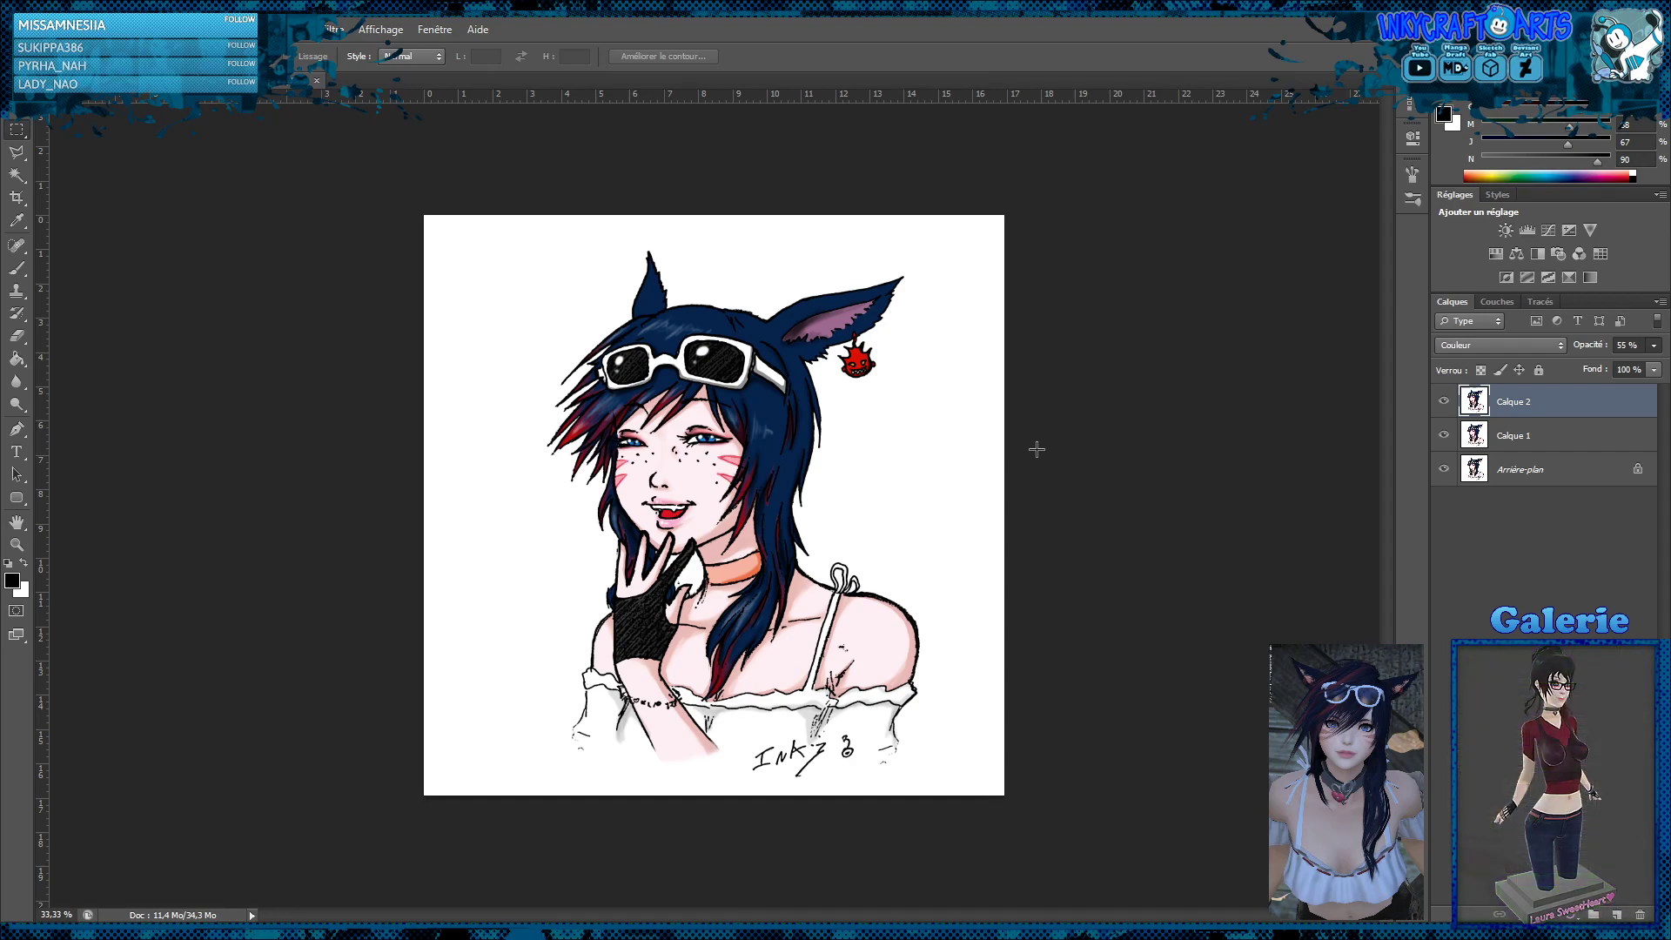
Select a rectangular area around the mouth and create a new layer for it above Calque 2
key("z")
left_click(863, 471)
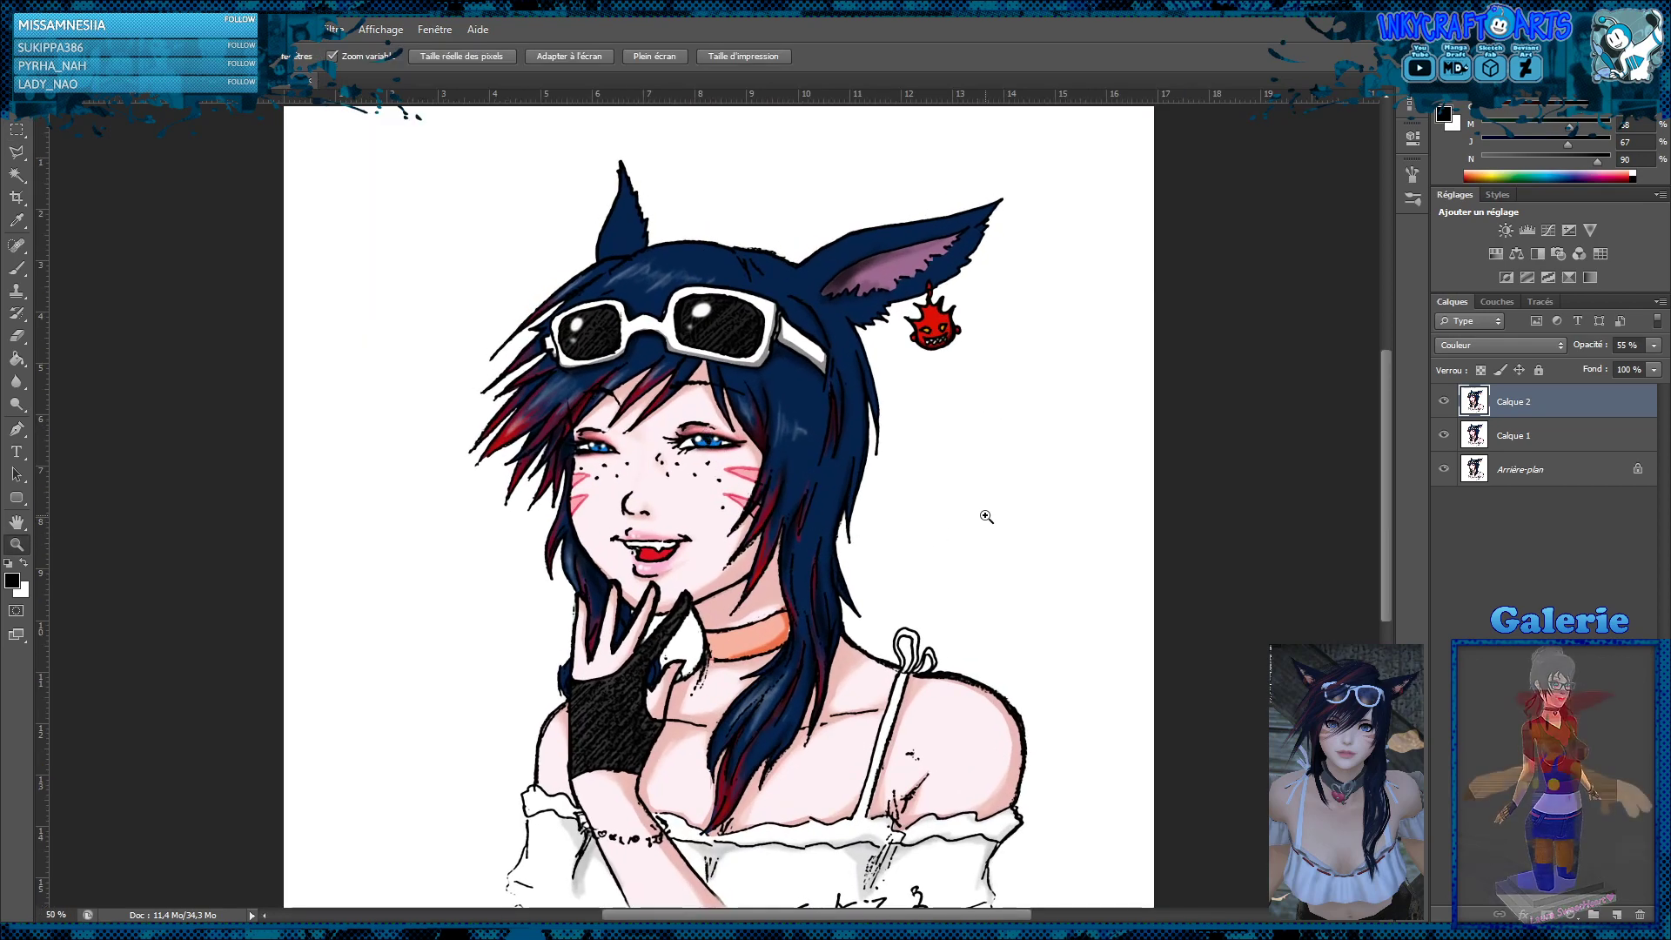
scroll(1009, 512, "down", 3)
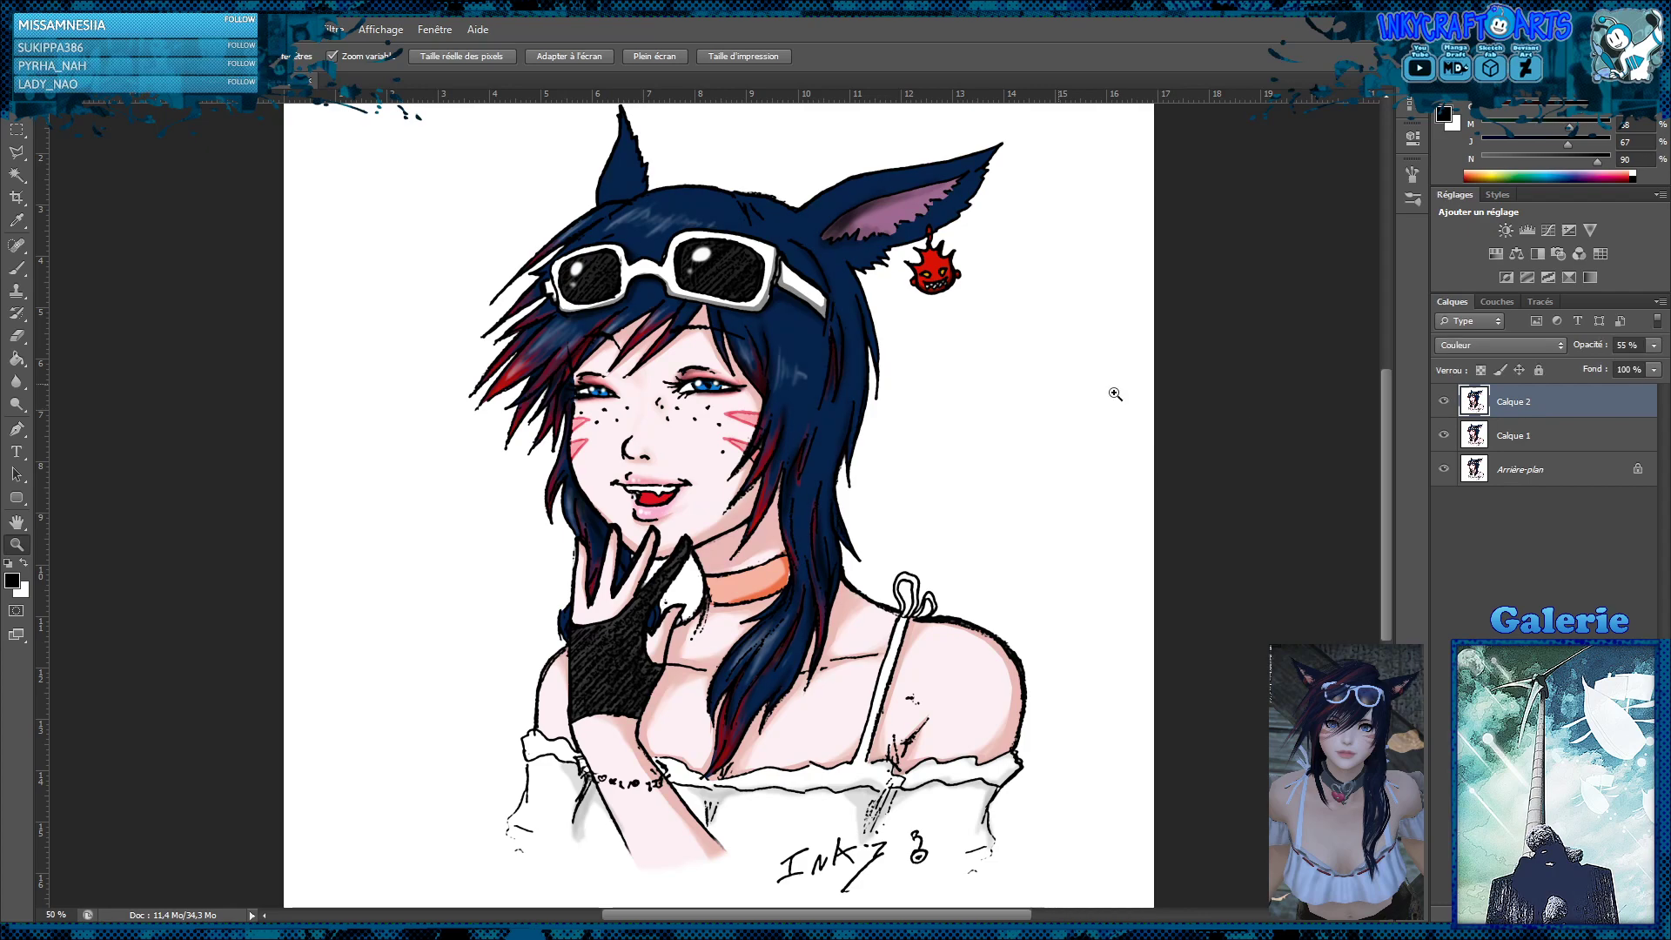
left_click(15, 134)
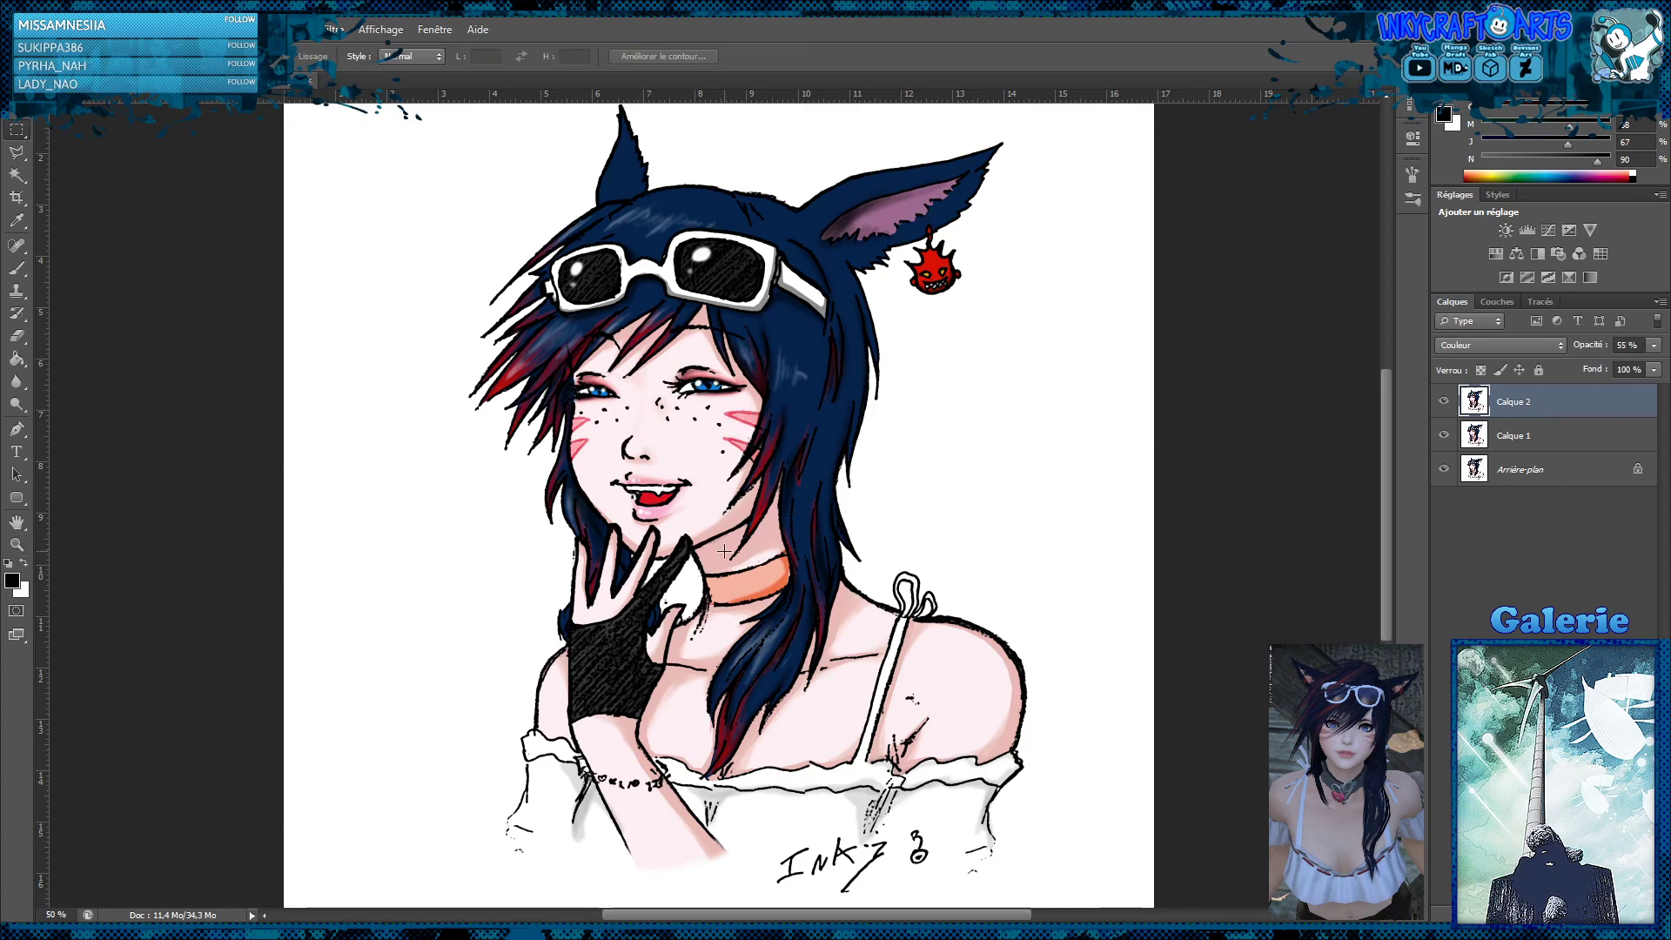
left_click_drag(599, 466, 707, 525)
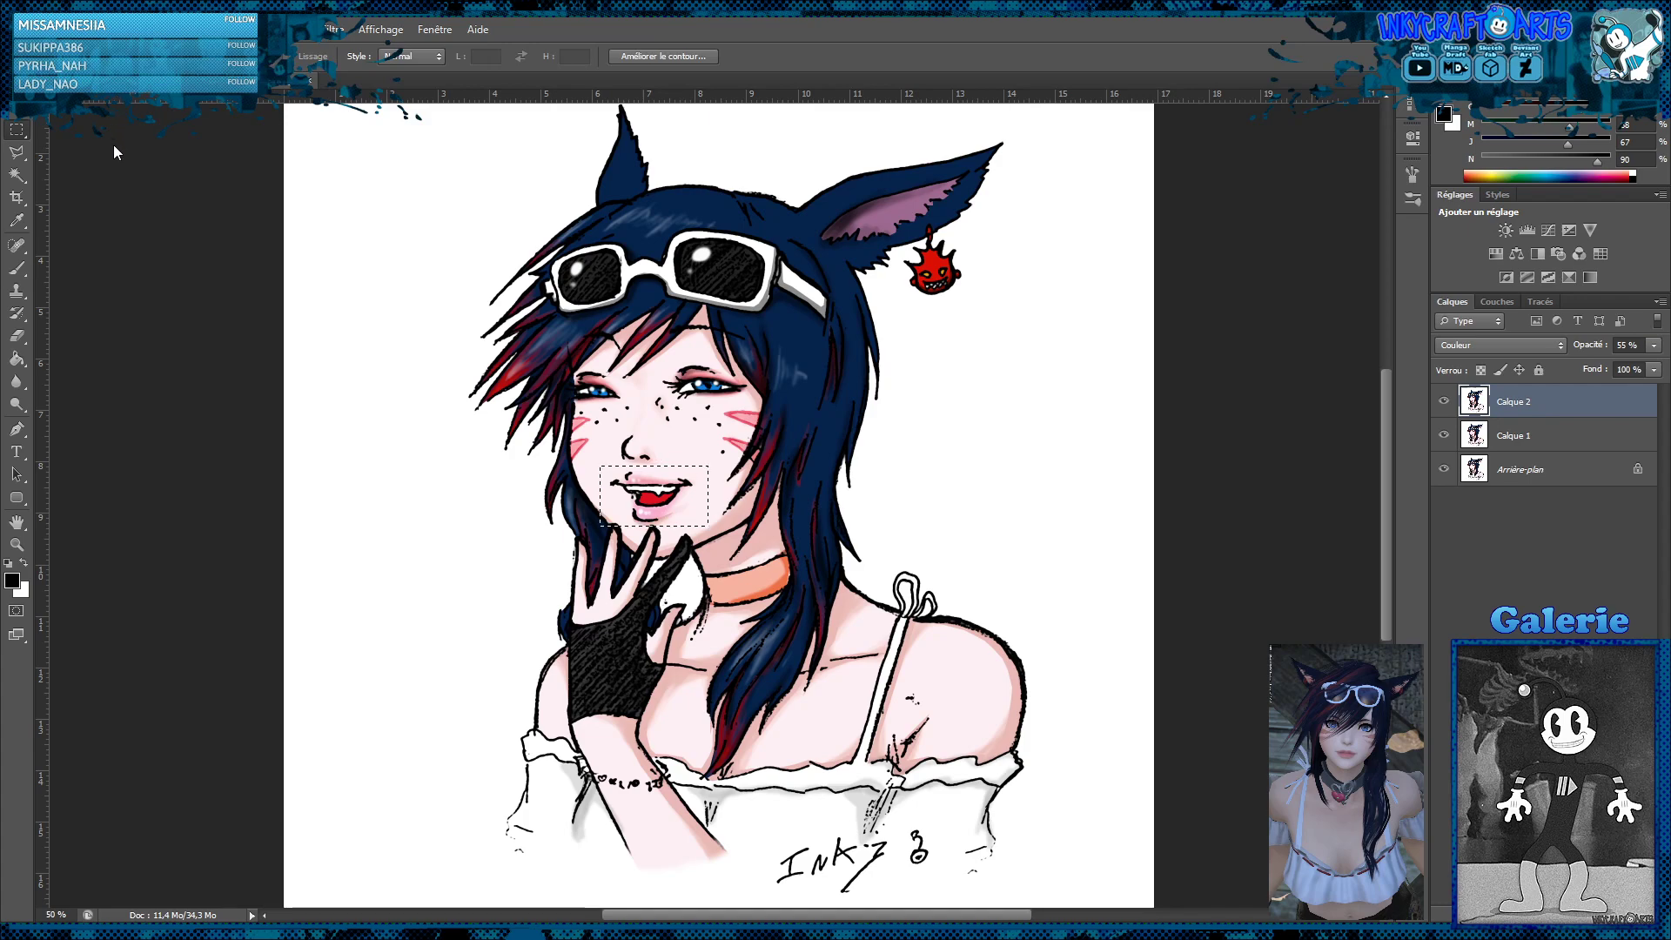
key("ctrl+d")
key("ctrl+shift+alt+n")
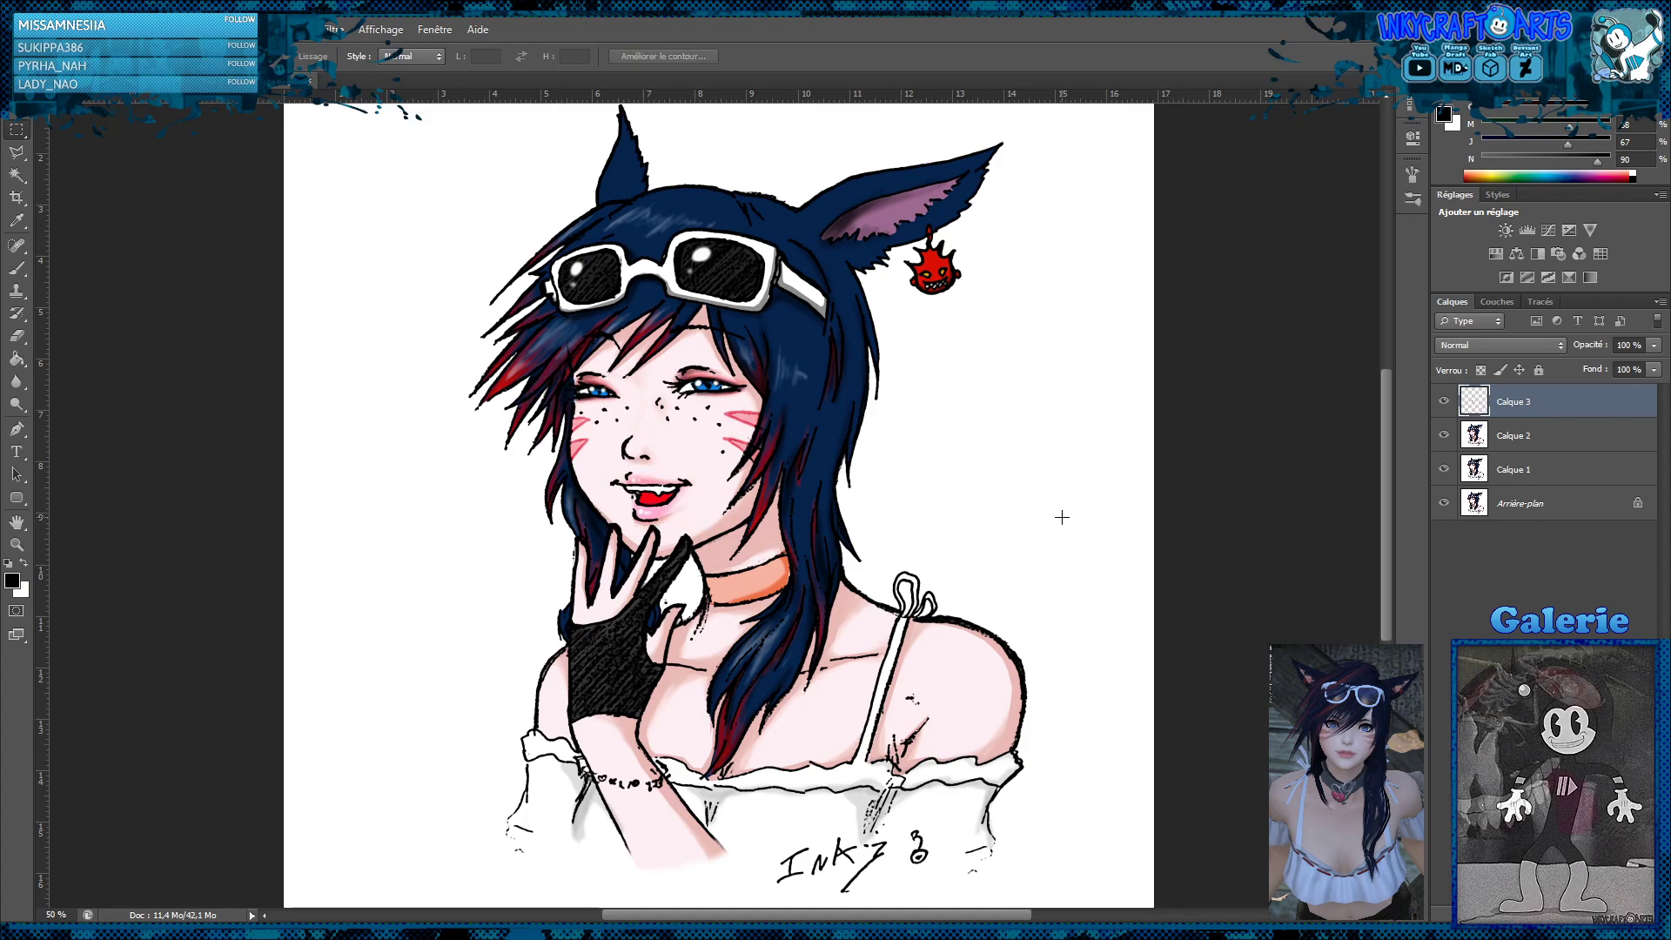
Try a Magic Wand selection of the red inside of the mouth on the new layer, and deselect it
left_click(17, 174)
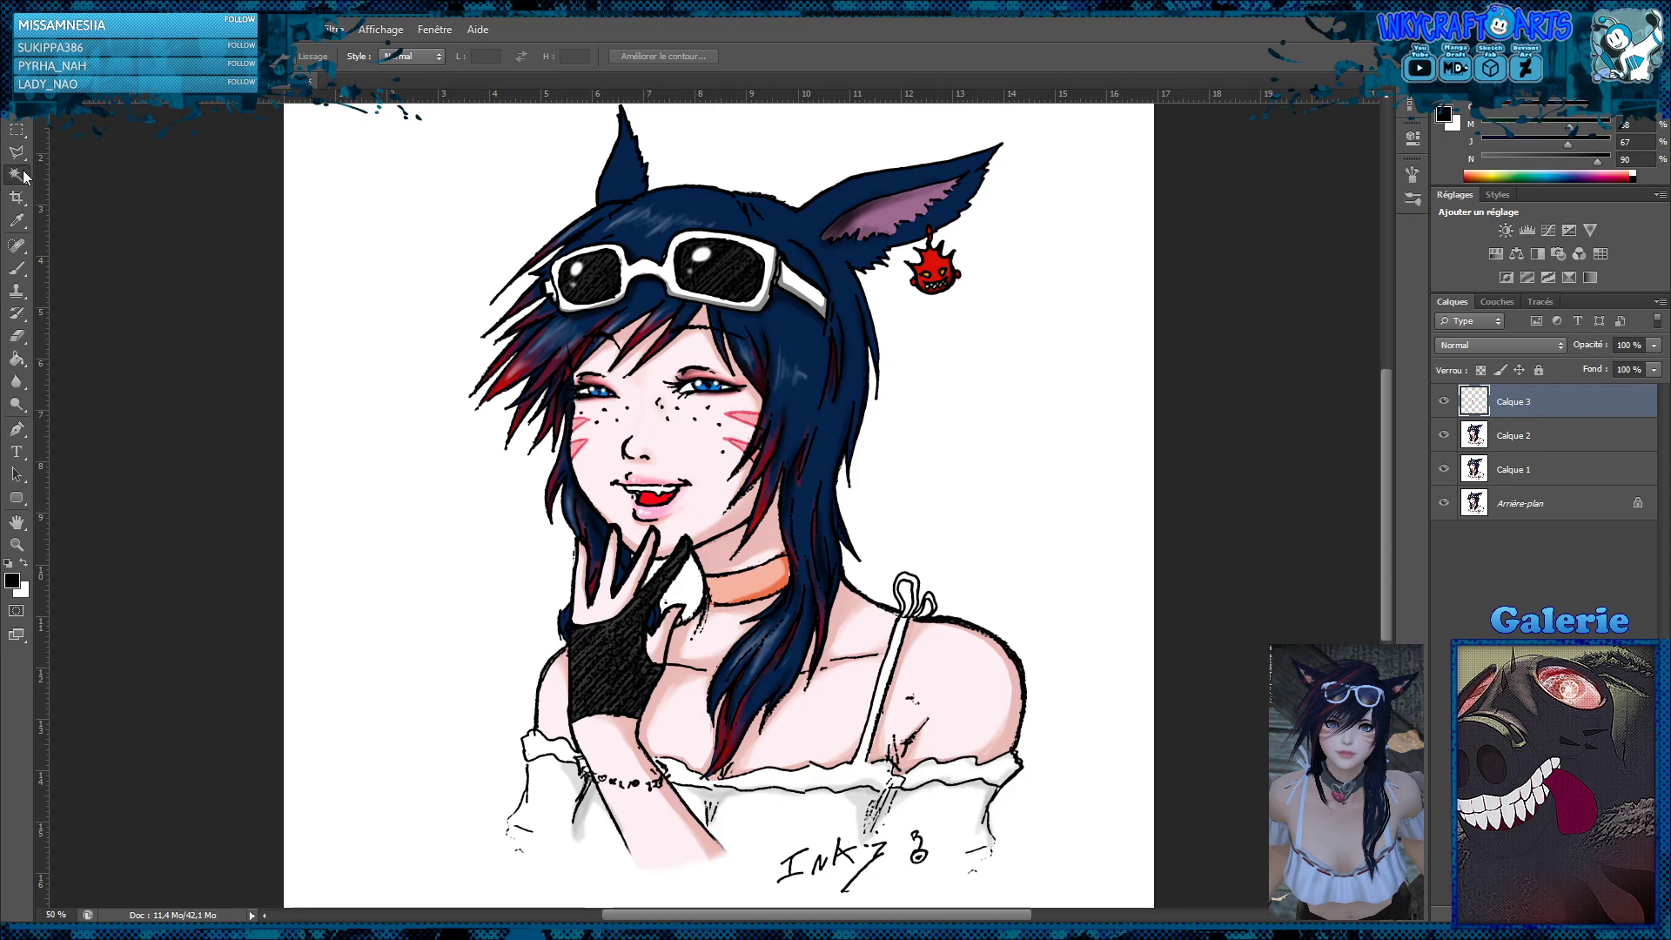
left_click(652, 501)
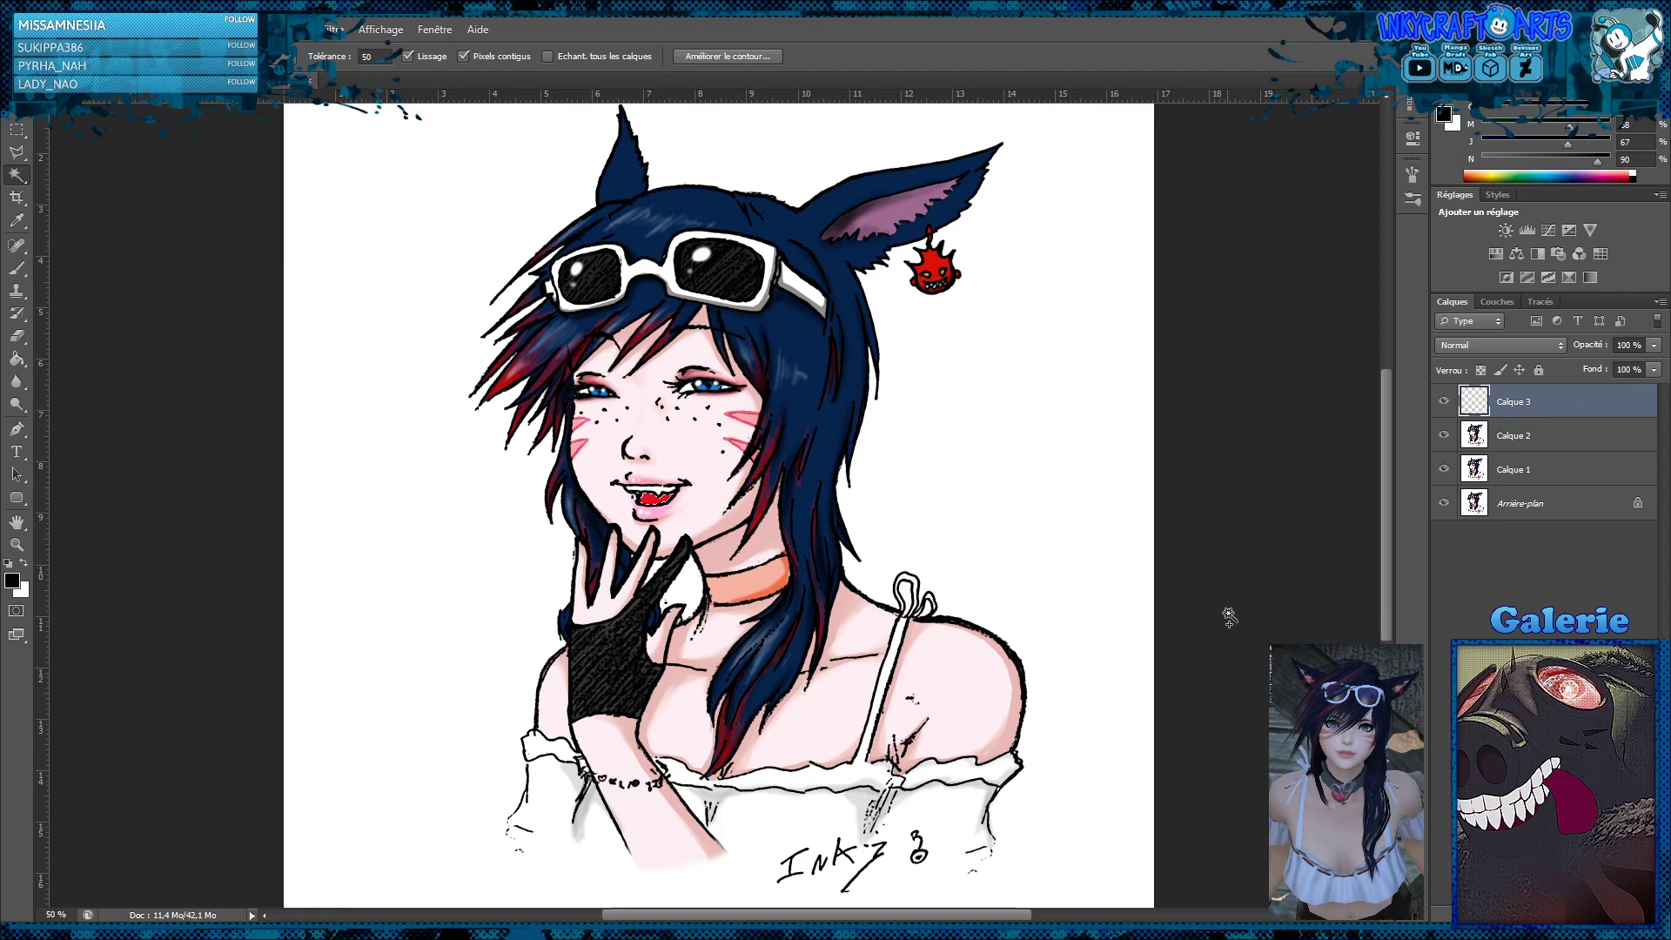
left_click(16, 129)
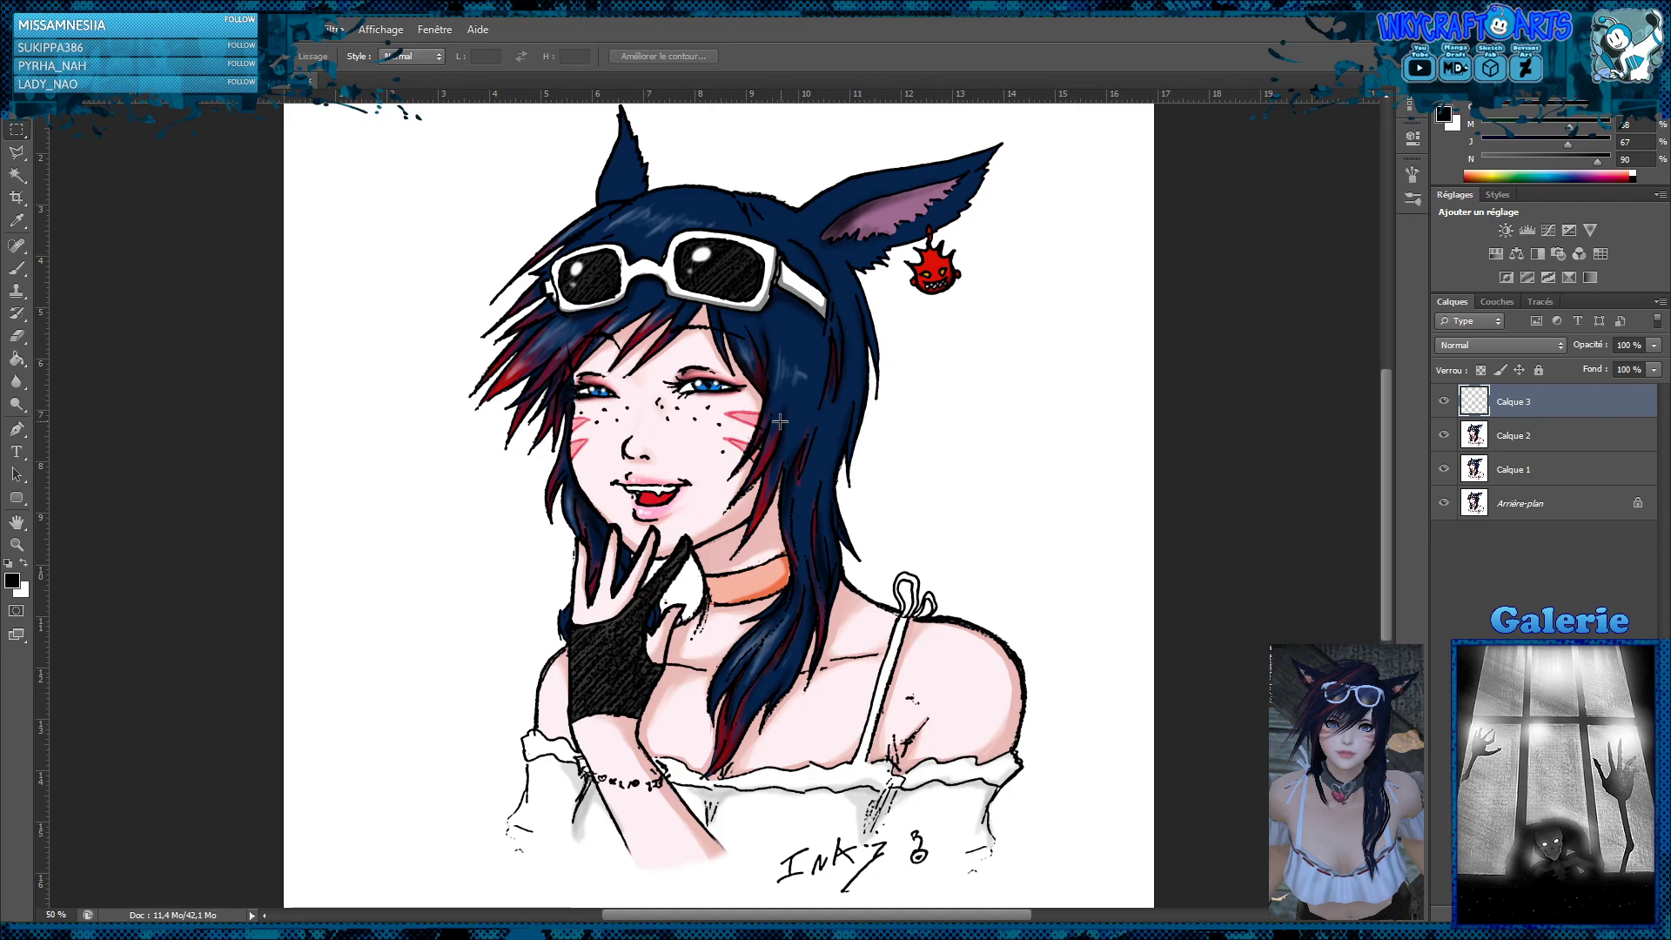
Compare the whole portrait with and without Calque 2, and merge all visible layers into the background
left_click(873, 407, "alt")
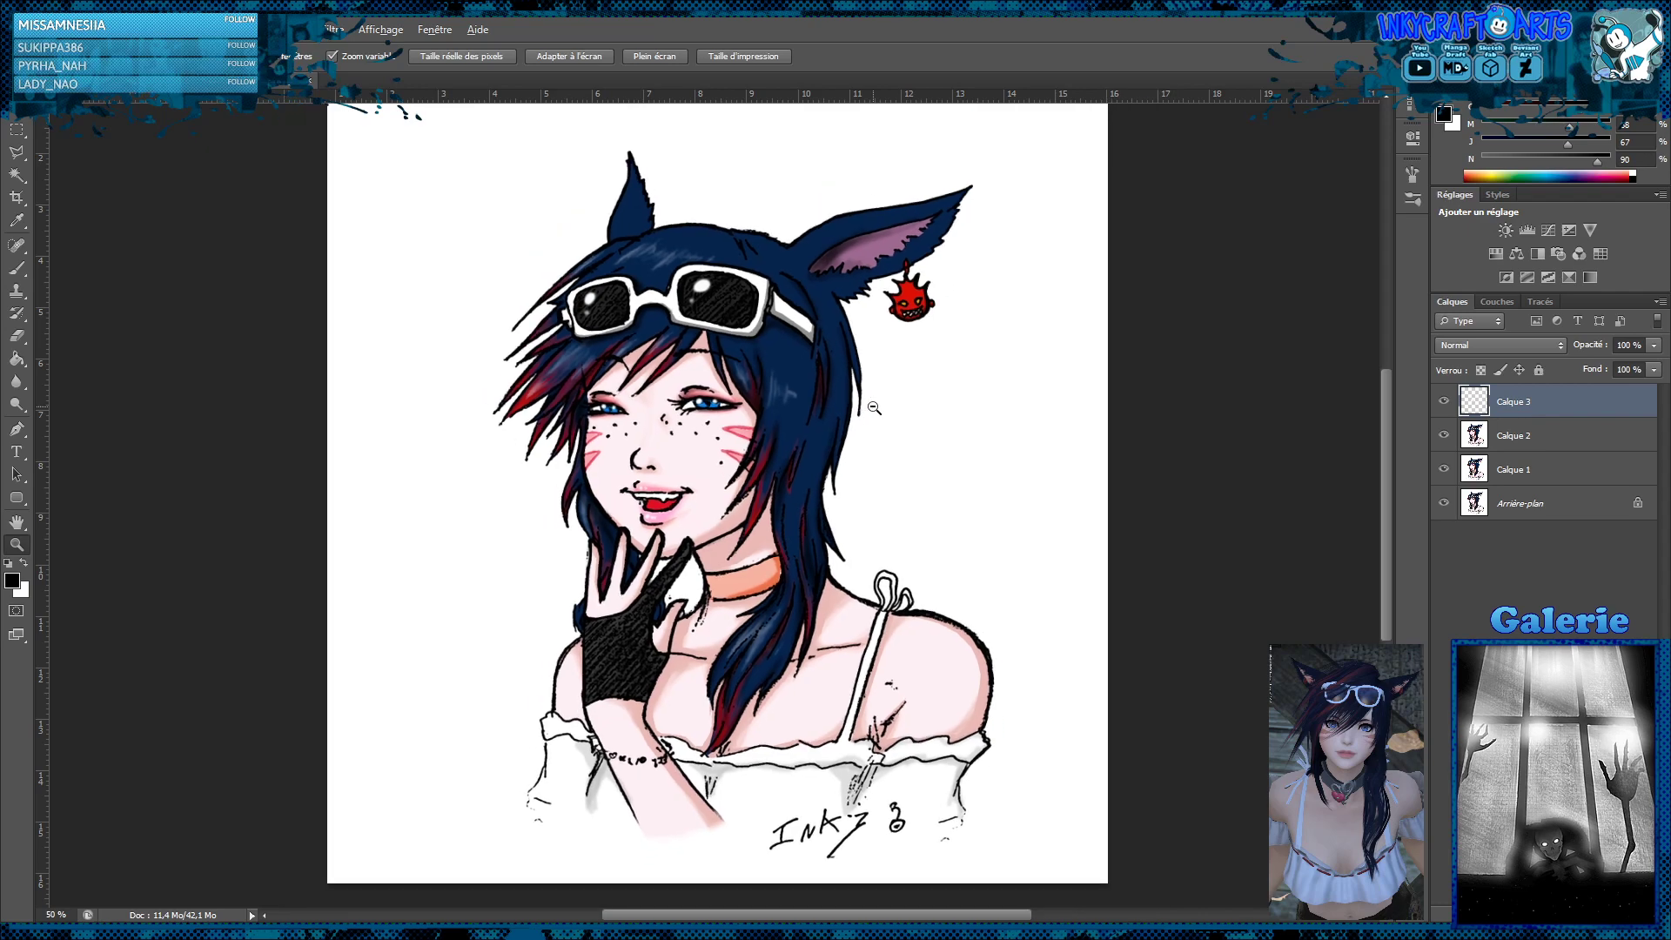
left_click(873, 407, "alt")
left_click(845, 473)
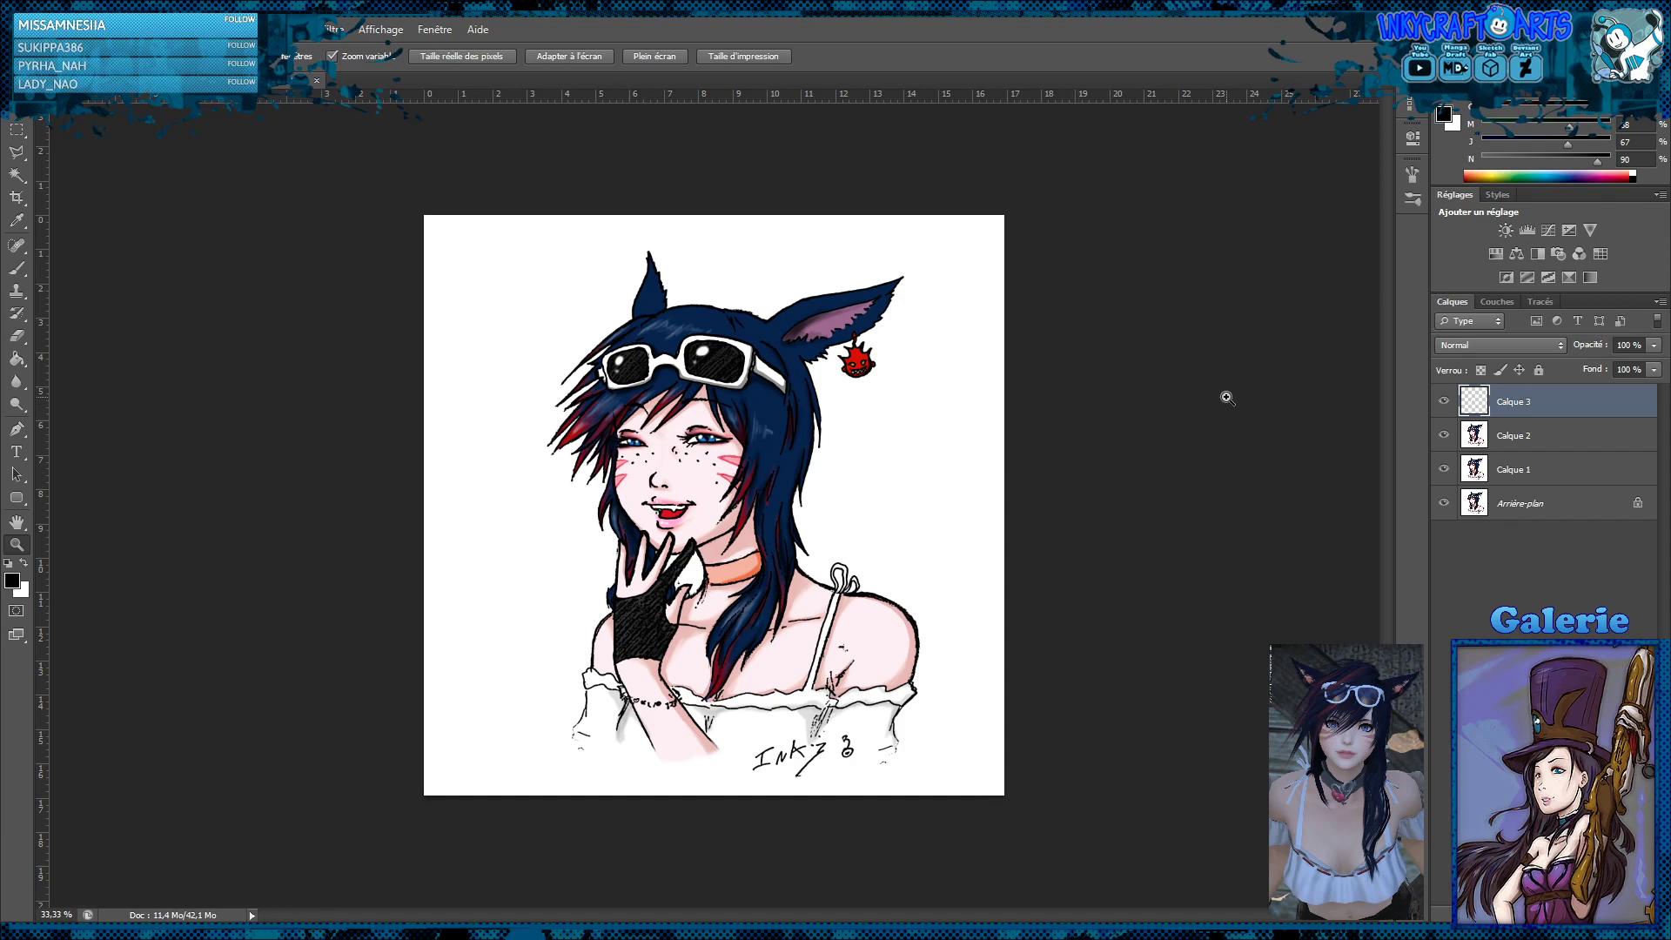
left_click(1443, 435)
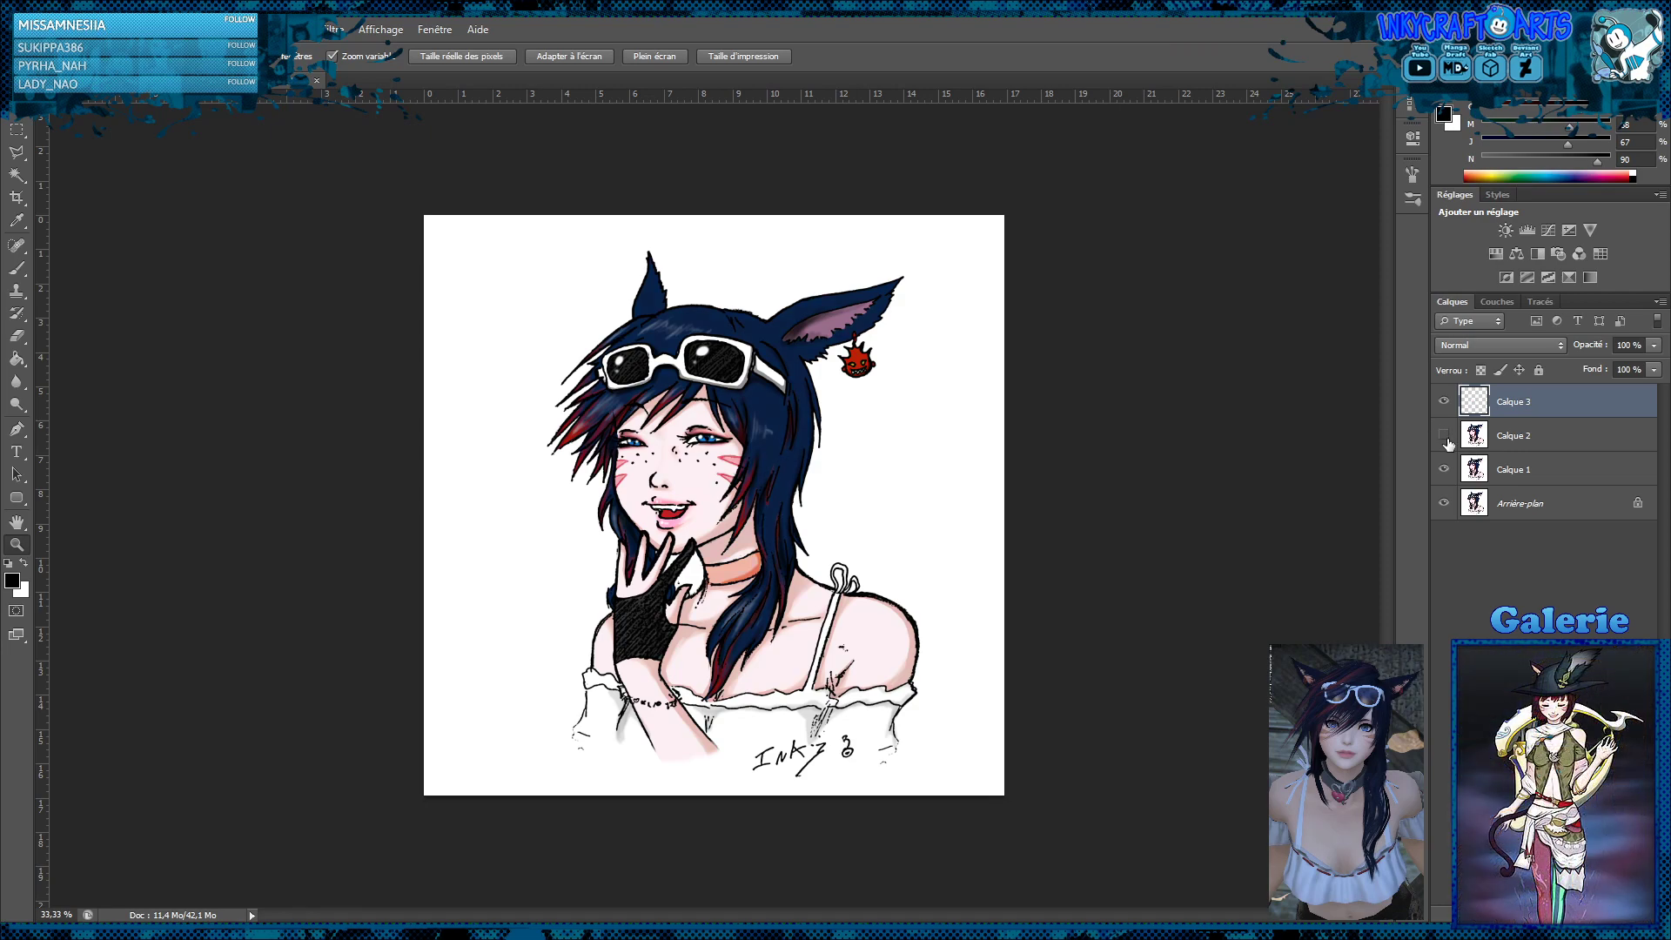
left_click(1444, 435)
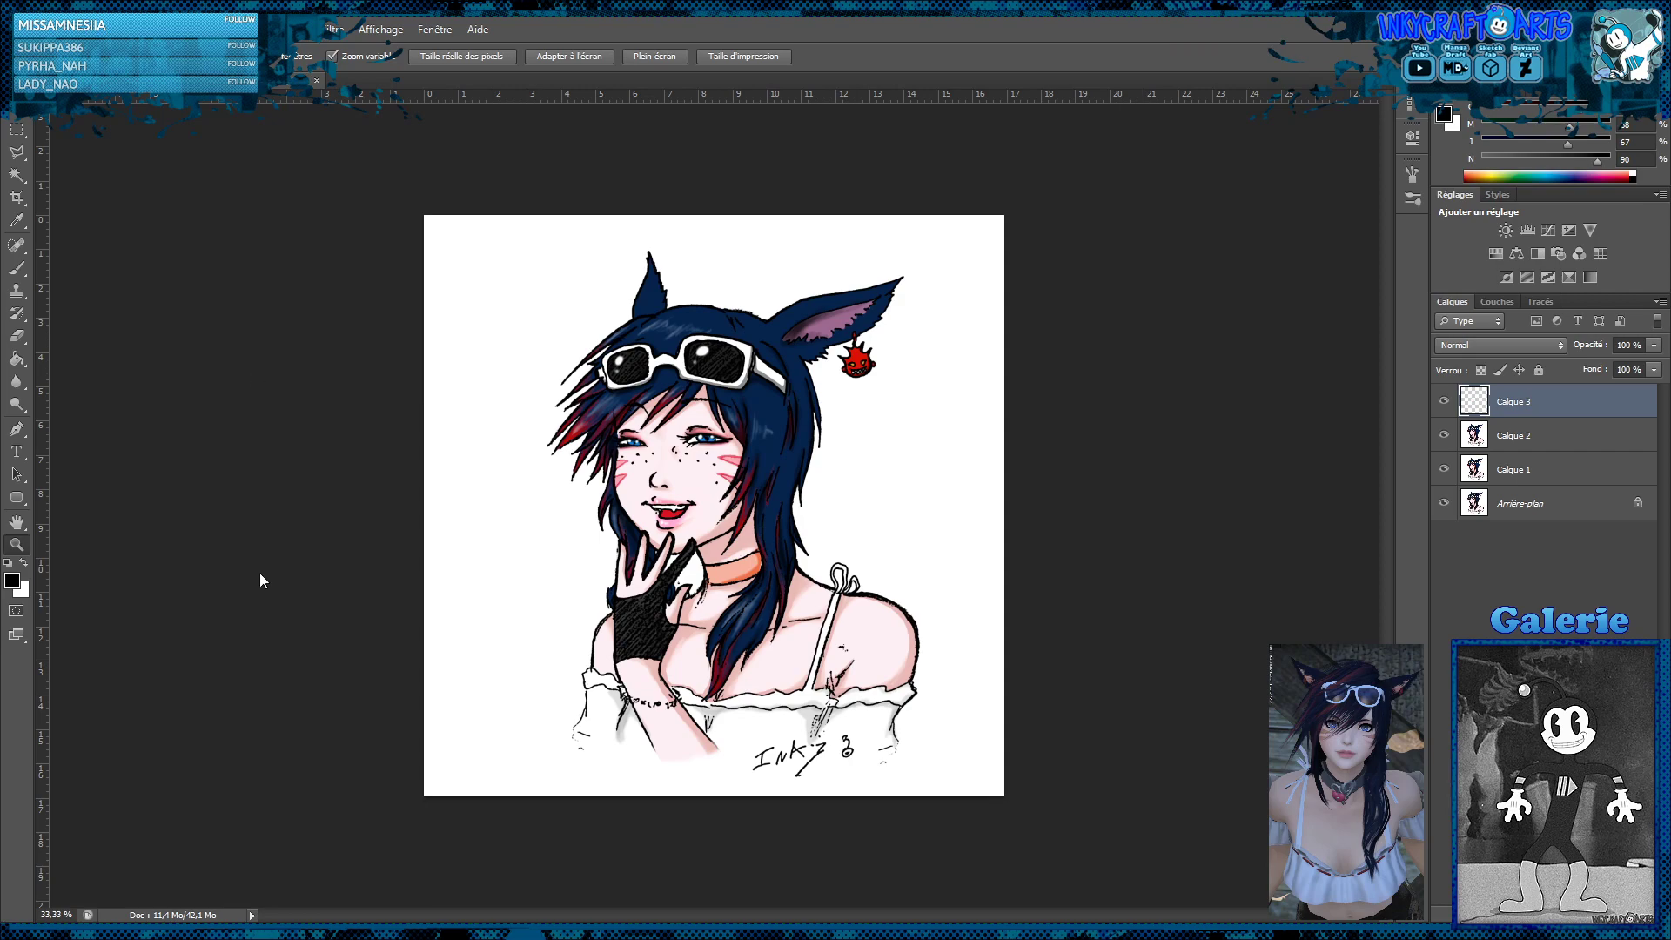
key("ctrl+shift+e")
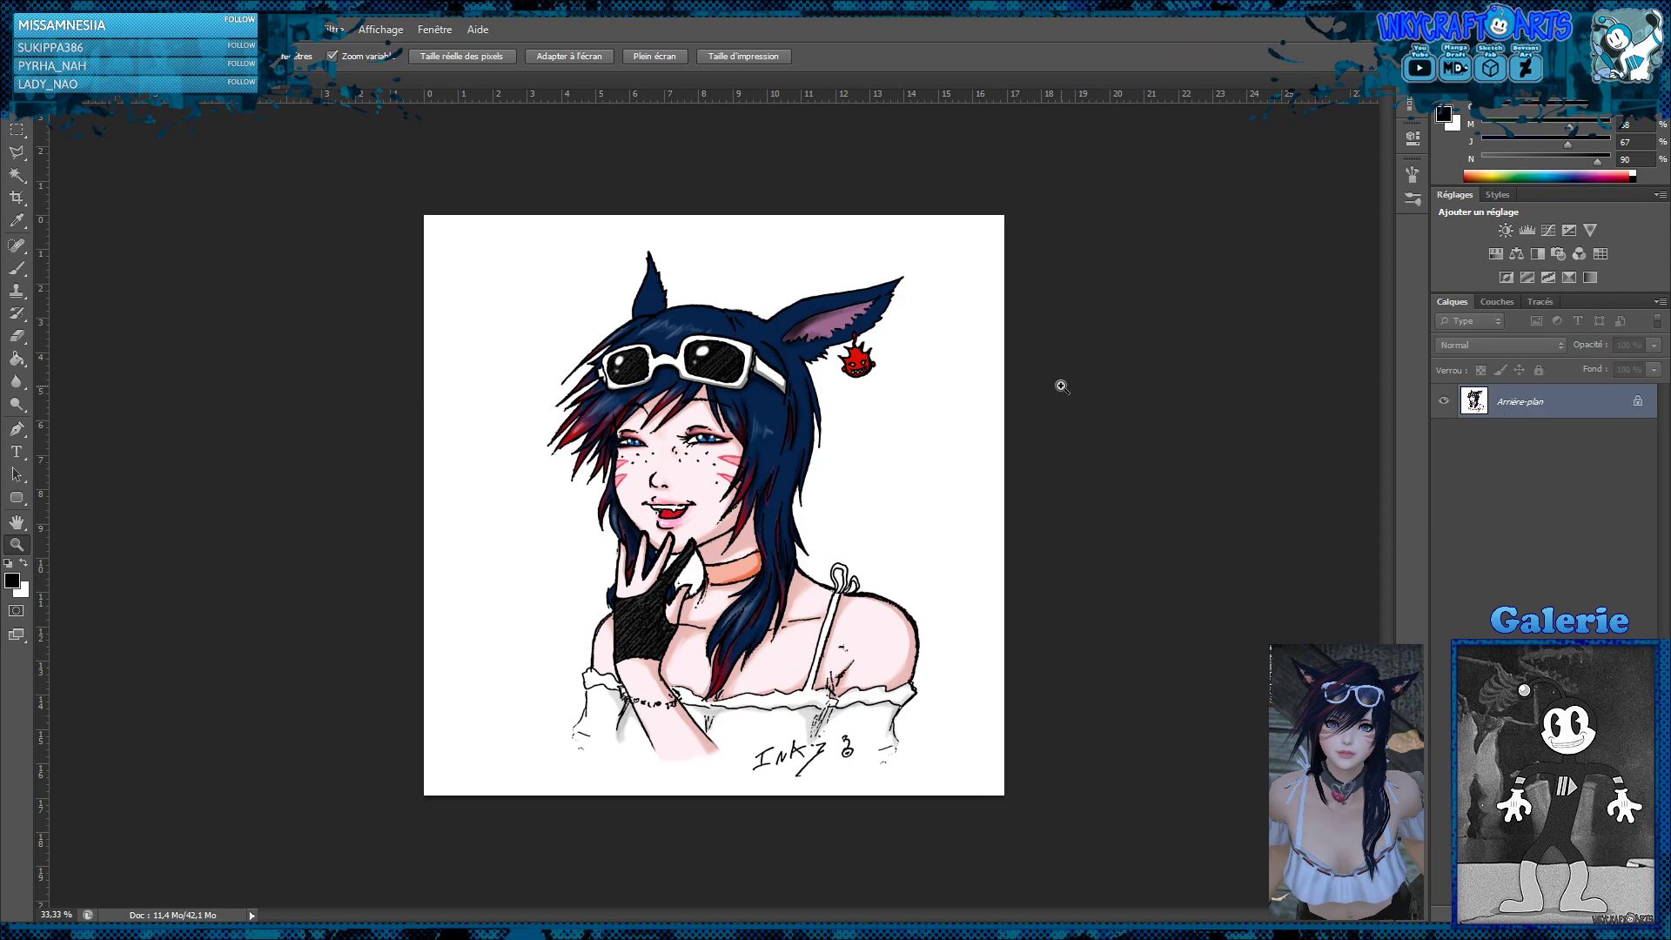